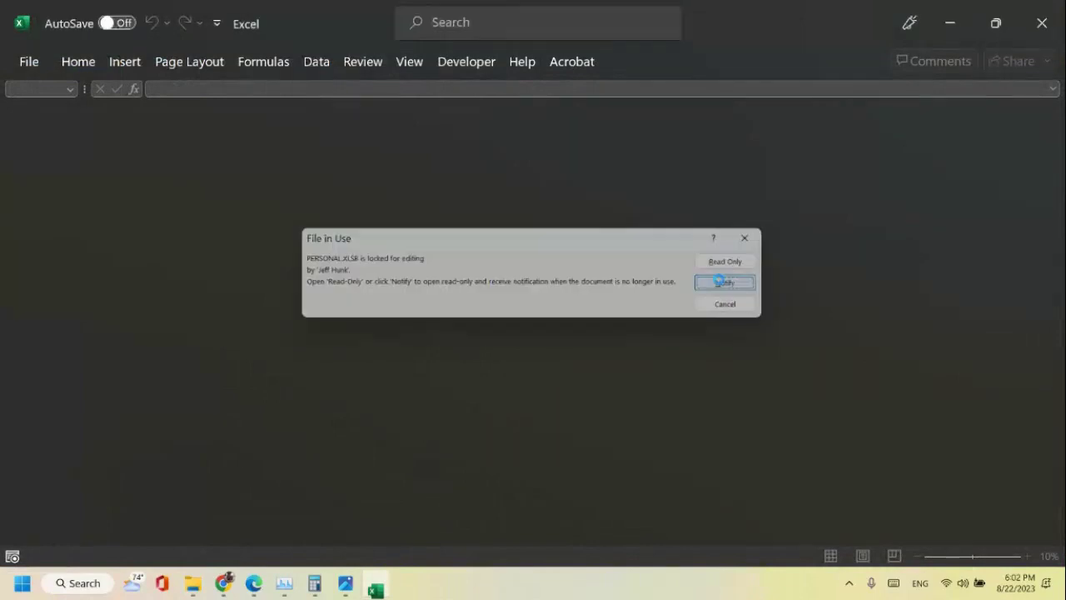
# Open the locked PERSONAL.XLSB with notification and review the regression output and scatter chart on the Apple vs S&P 500 sheet.
pyautogui.click(721, 283)
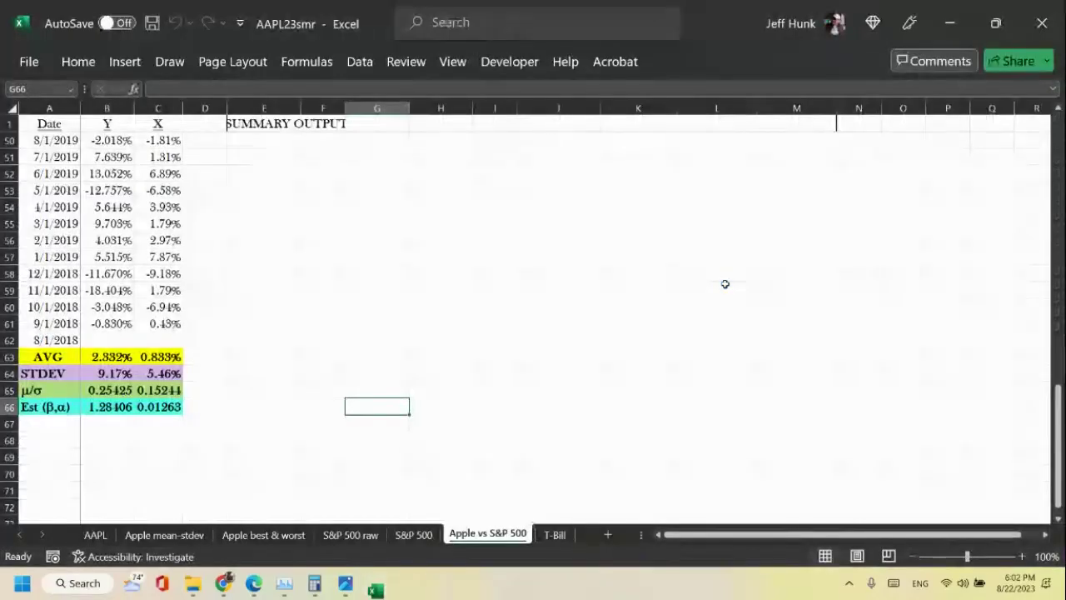
pyautogui.scroll(3, 752, 461)
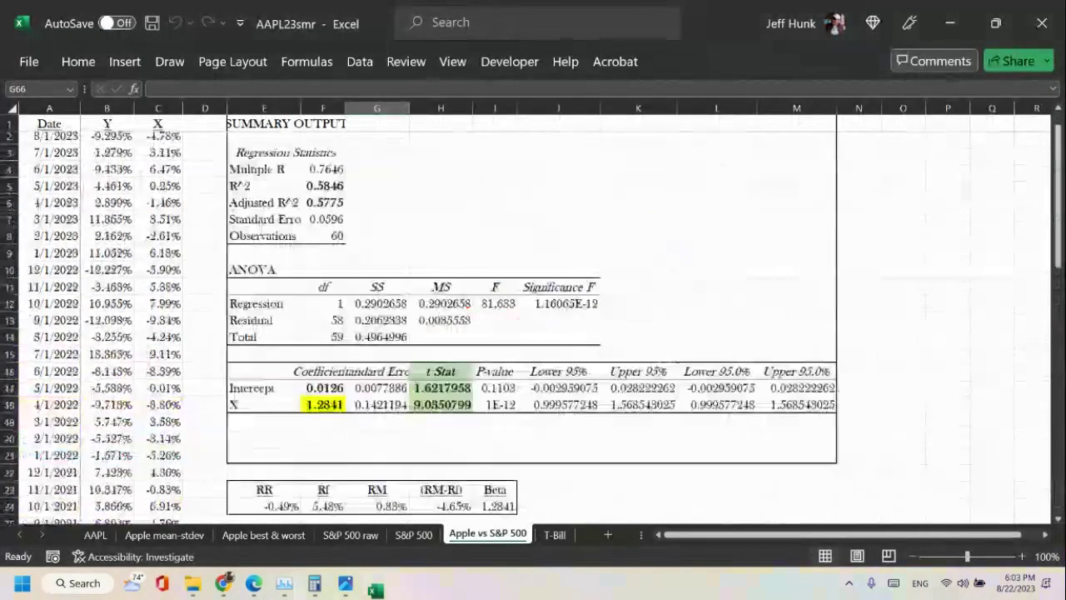
pyautogui.scroll(-7, 935, 313)
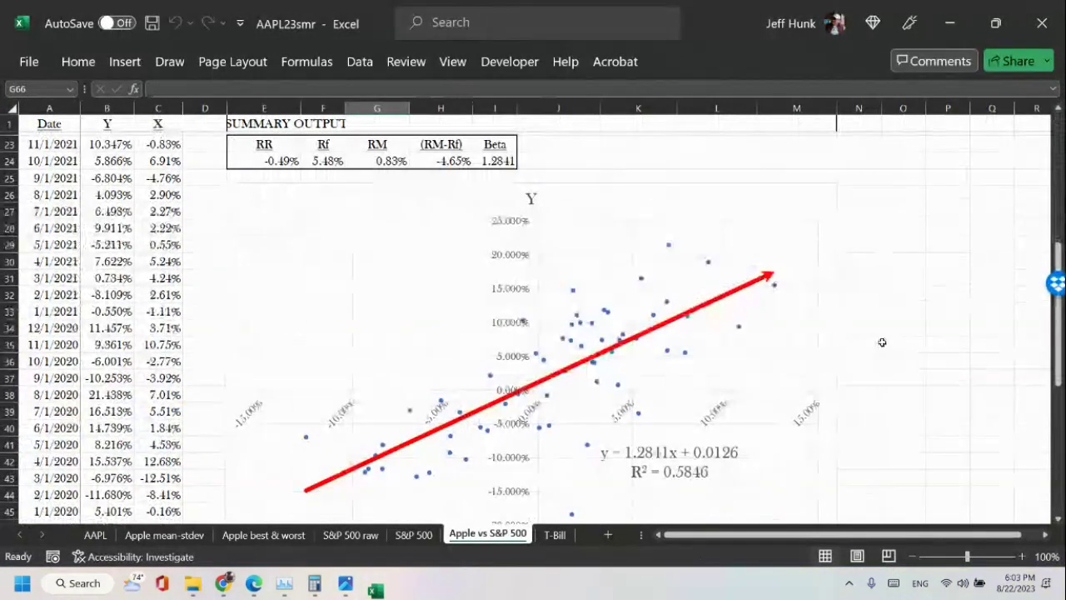
pyautogui.scroll(-4, 881, 342)
pyautogui.scroll(4, 881, 342)
pyautogui.scroll(7, 882, 342)
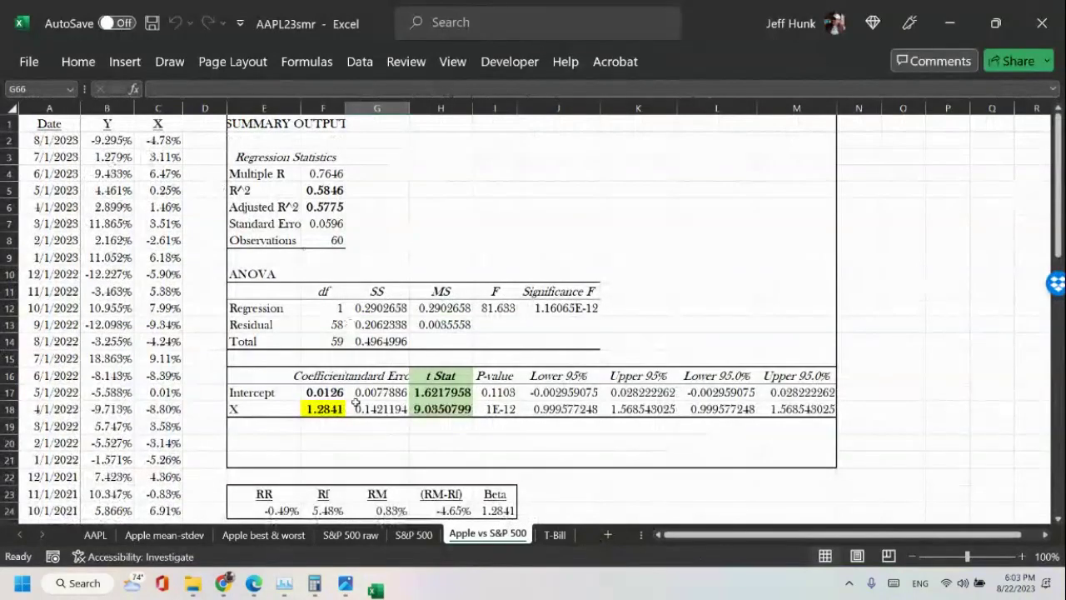
# Review the price history on the S&P 500 raw sheet and the monthly returns on the S&P 500 sheet.
pyautogui.click(343, 538)
pyautogui.click(550, 417)
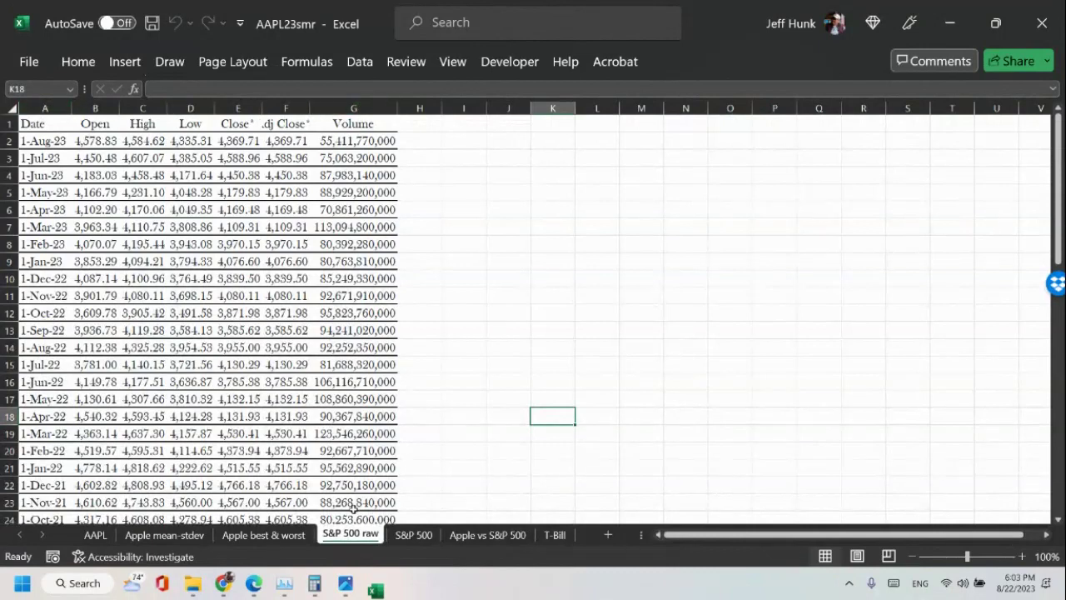
pyautogui.click(407, 537)
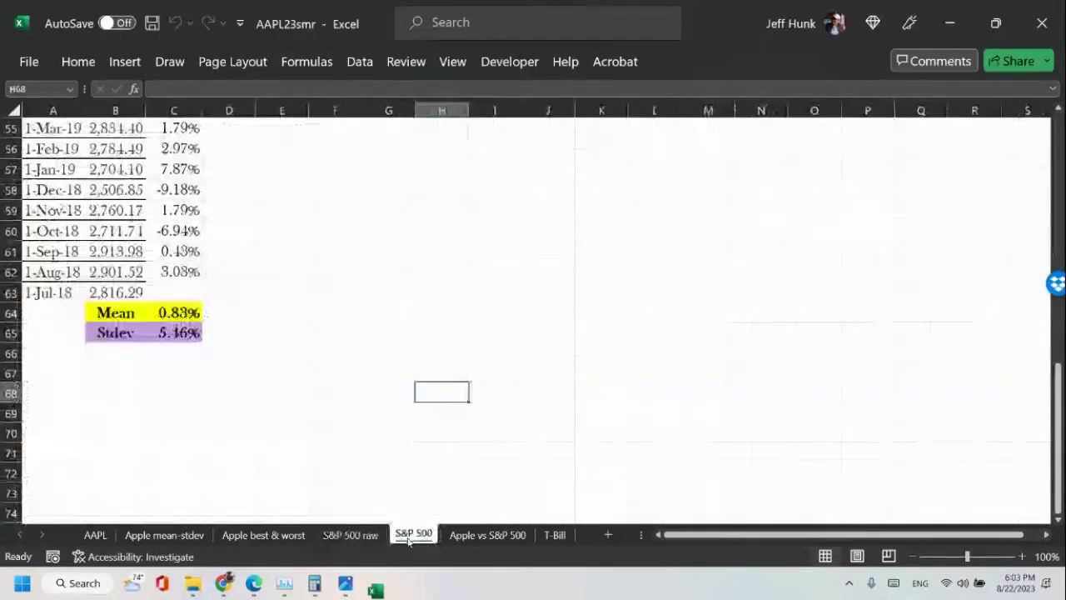
pyautogui.scroll(10, 459, 338)
pyautogui.keyDown('ctrl'); pyautogui.scroll(2, 463, 313); pyautogui.keyUp('ctrl')
pyautogui.scroll(8, 464, 313)
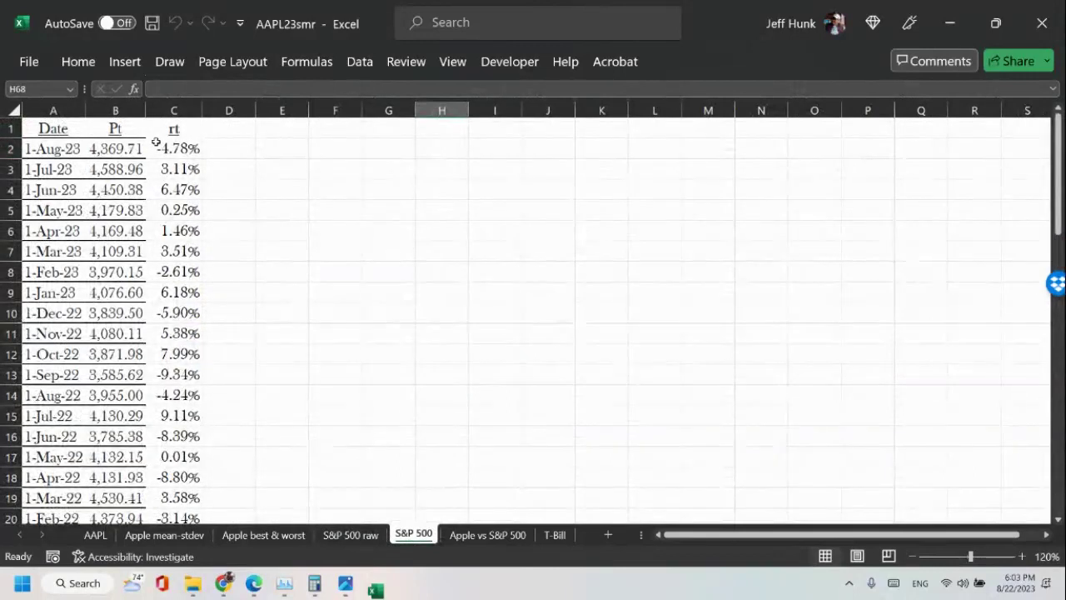
# Return to the Apple vs S&P 500 sheet and examine the Y and X returns, regression tables and scatter chart.
pyautogui.click(459, 537)
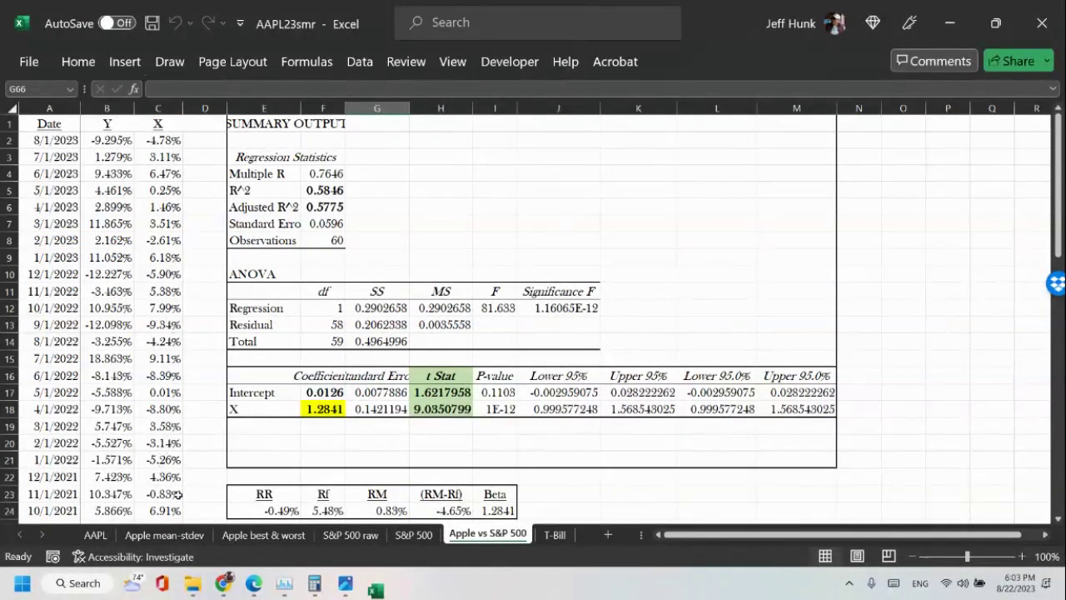
pyautogui.scroll(-2, 178, 492)
pyautogui.scroll(2, 814, 303)
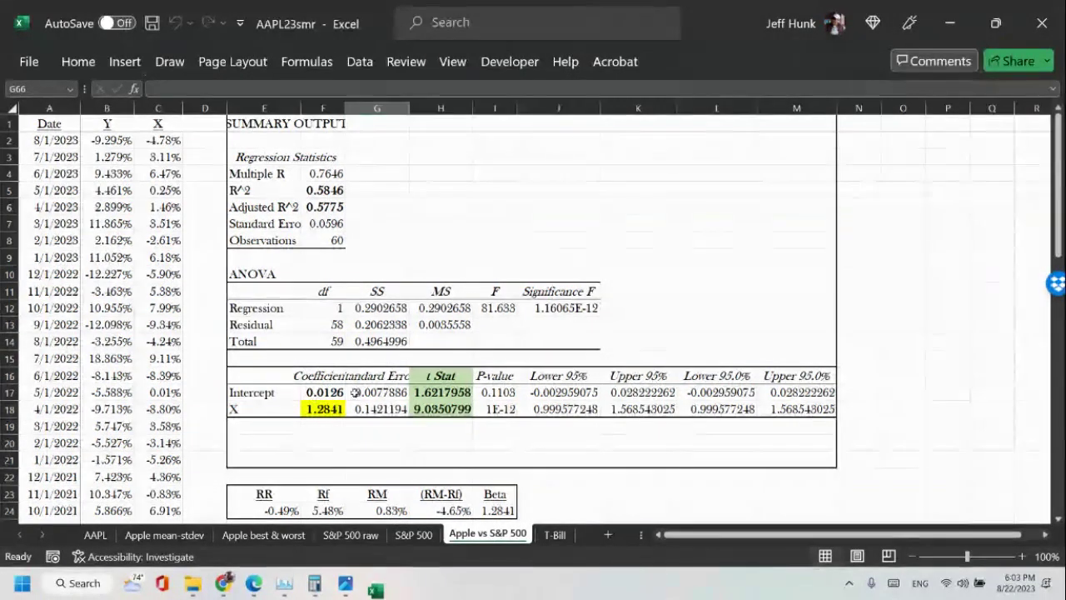
pyautogui.scroll(-6, 469, 369)
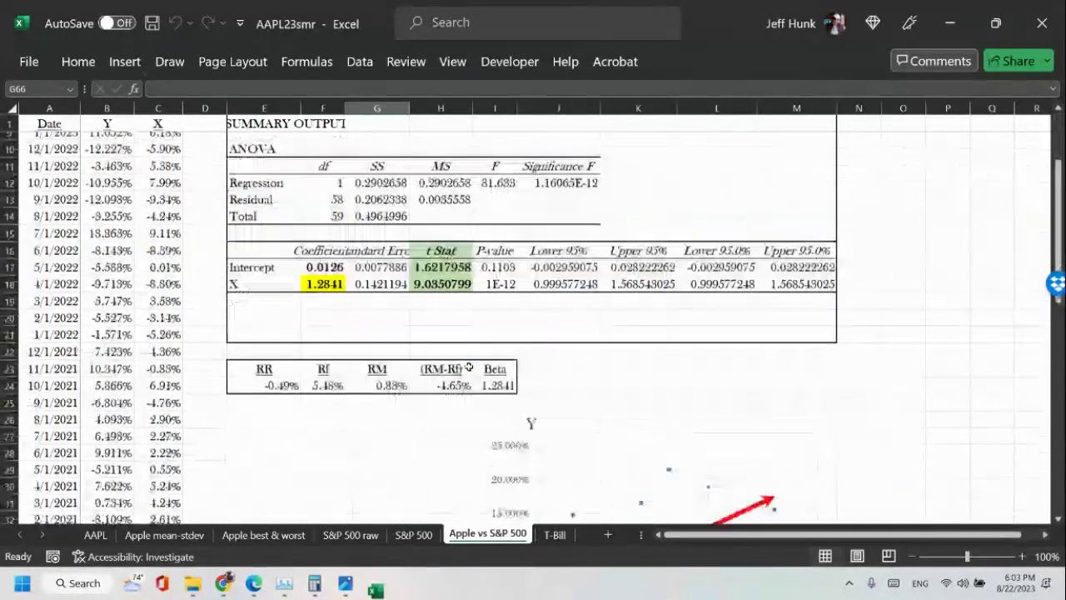
pyautogui.scroll(-2, 469, 369)
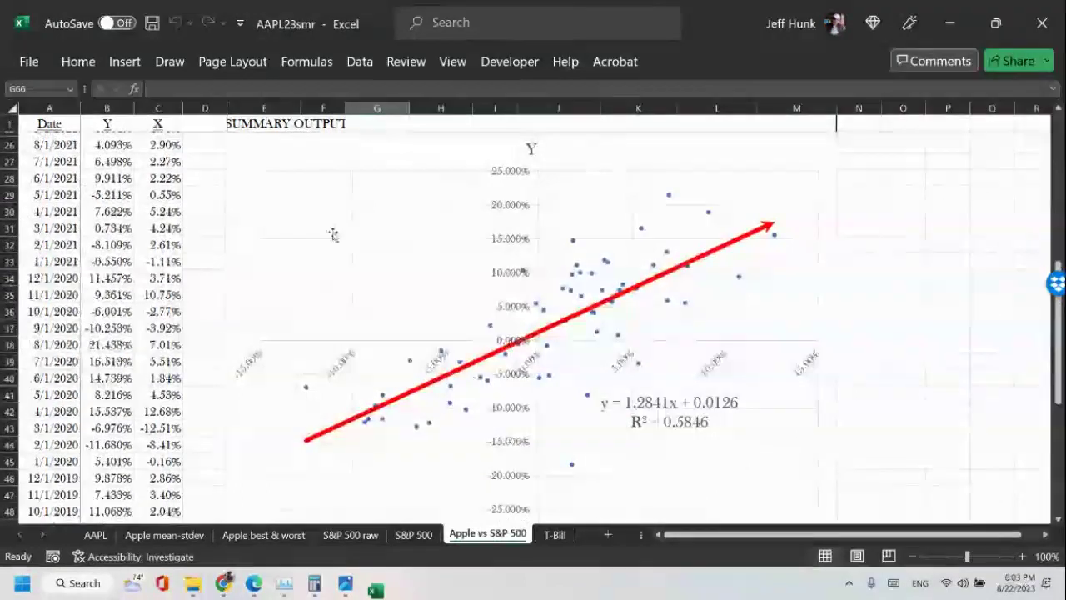
pyautogui.scroll(-2, 637, 212)
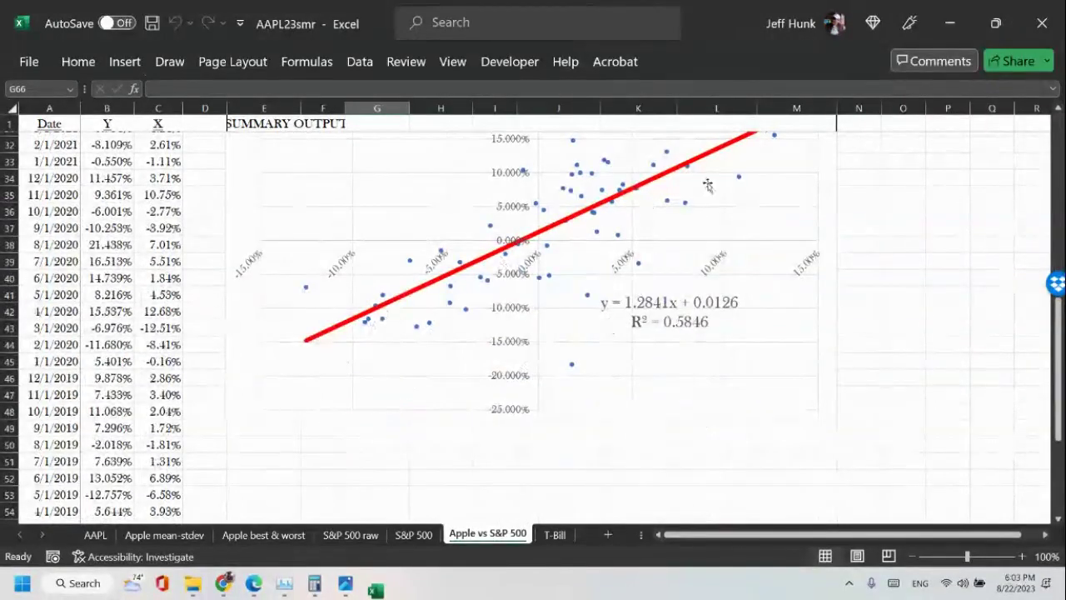
pyautogui.scroll(1, 581, 248)
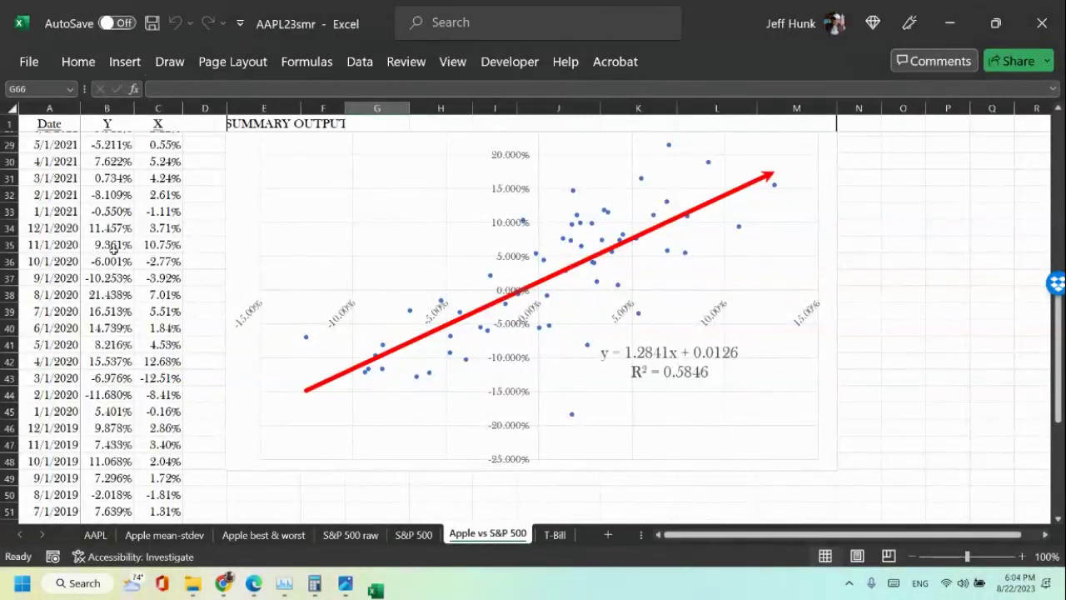
pyautogui.scroll(1, 592, 306)
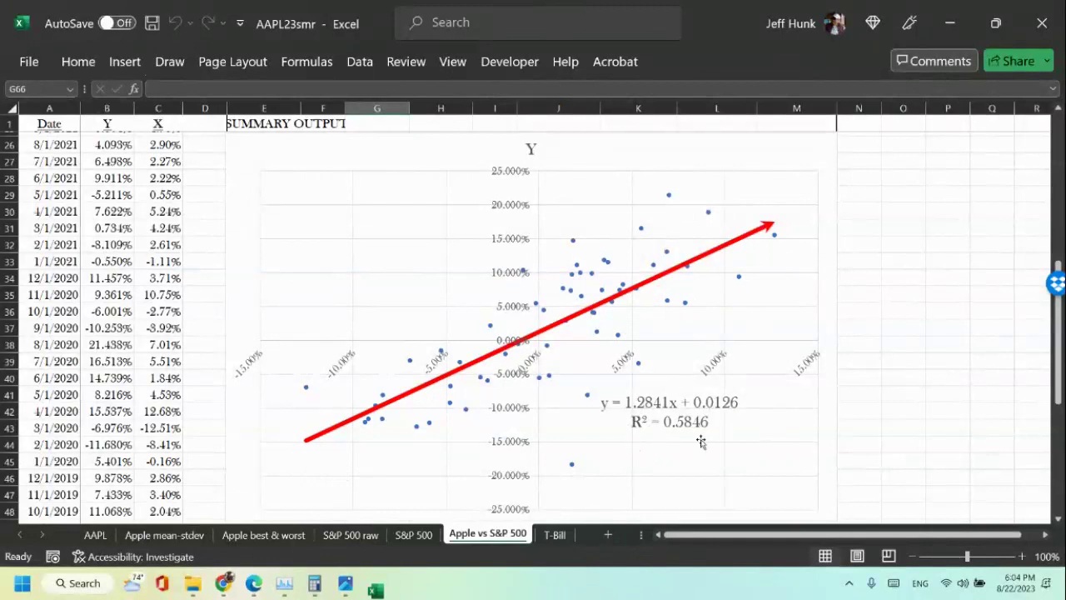
# Compare the regression's X coefficient, intercept and R^2 with the trendline equation on the scatter chart.
pyautogui.scroll(3, 725, 397)
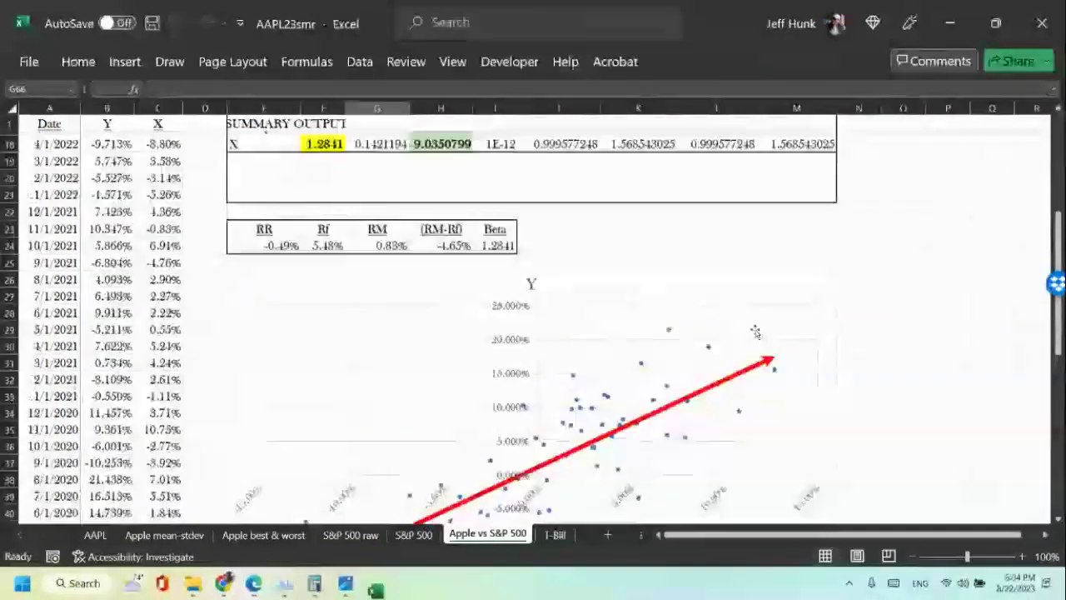
pyautogui.scroll(-4, 756, 331)
pyautogui.scroll(8, 783, 332)
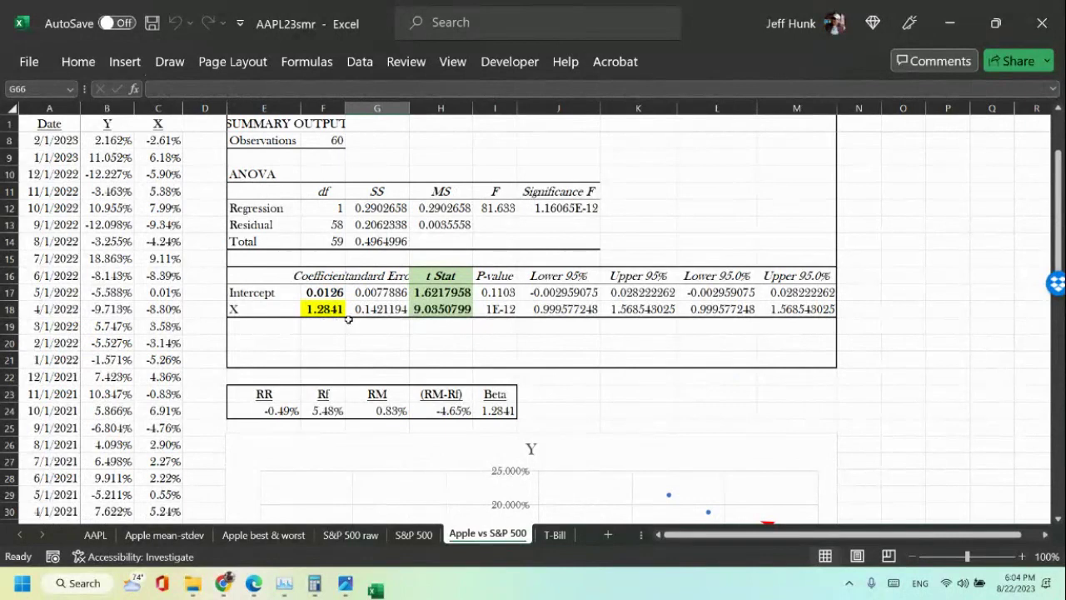
pyautogui.scroll(-7, 505, 310)
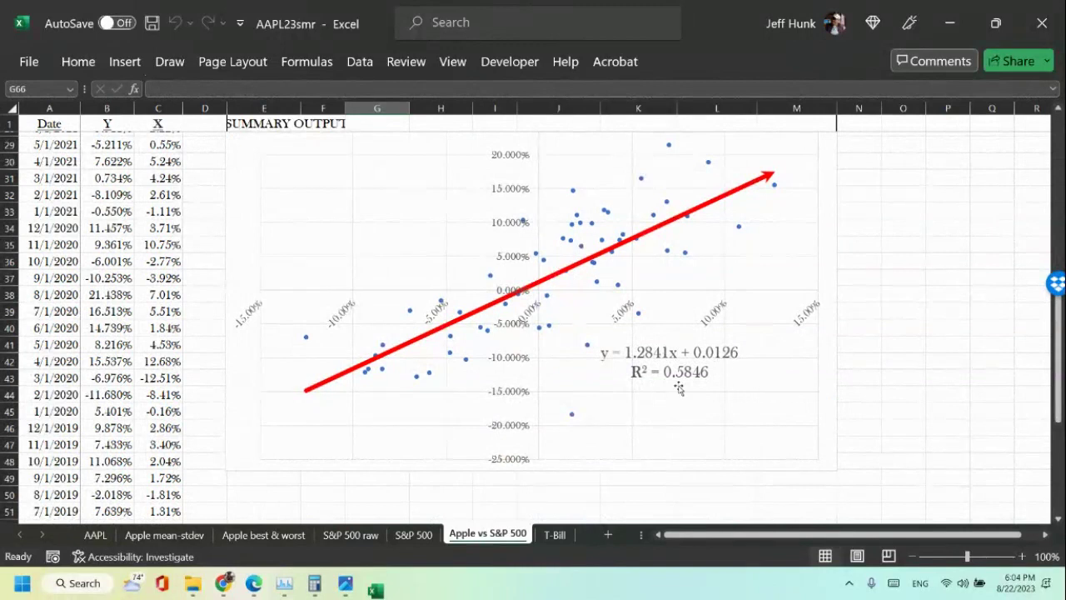
pyautogui.scroll(9, 679, 389)
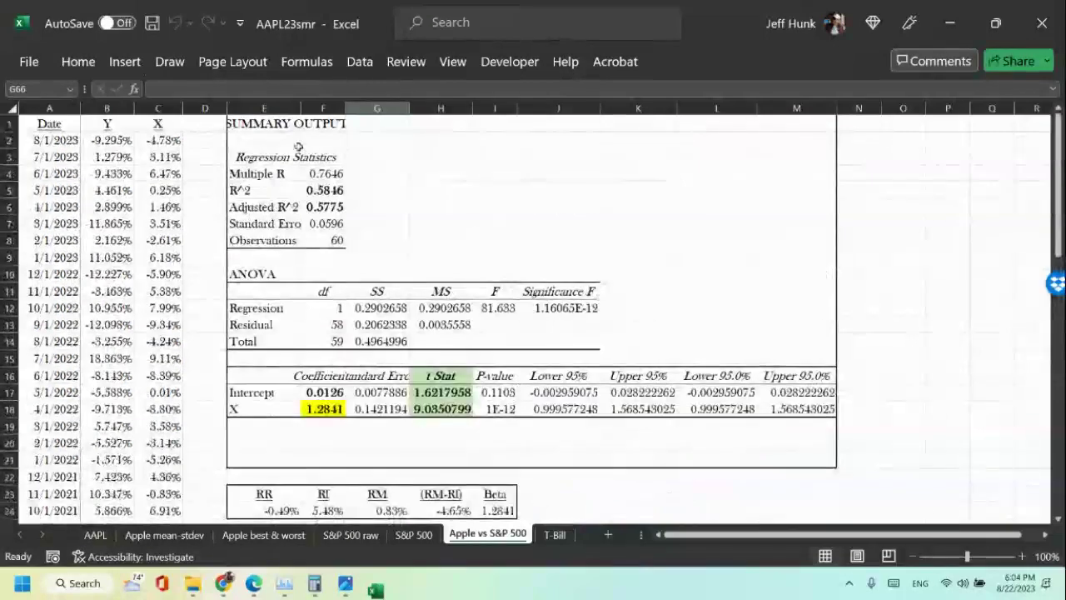
pyautogui.scroll(-10, 555, 263)
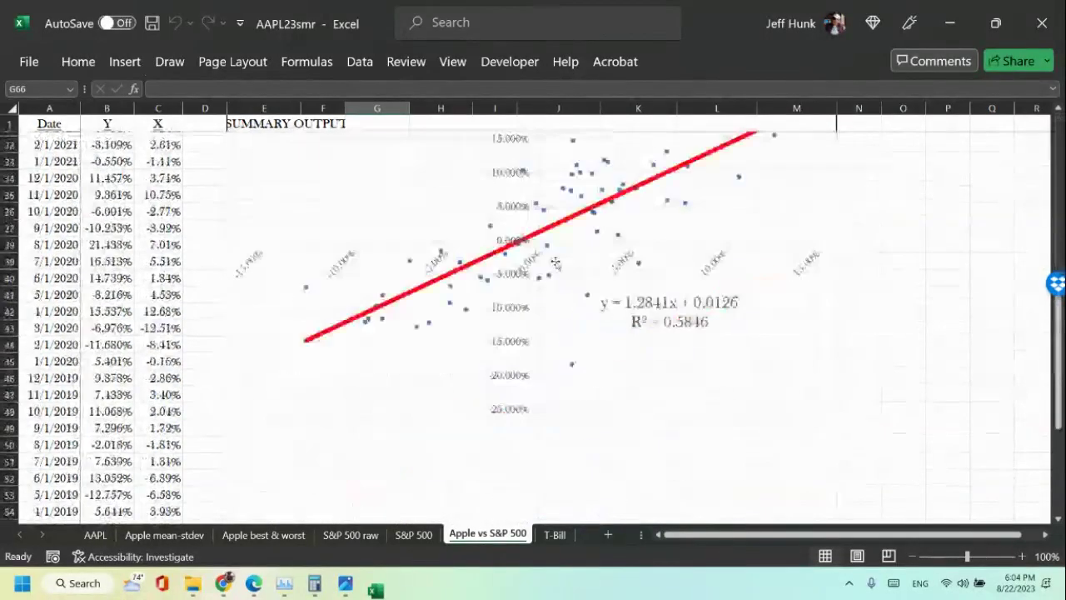
pyautogui.scroll(-5, 556, 263)
pyautogui.scroll(15, 555, 262)
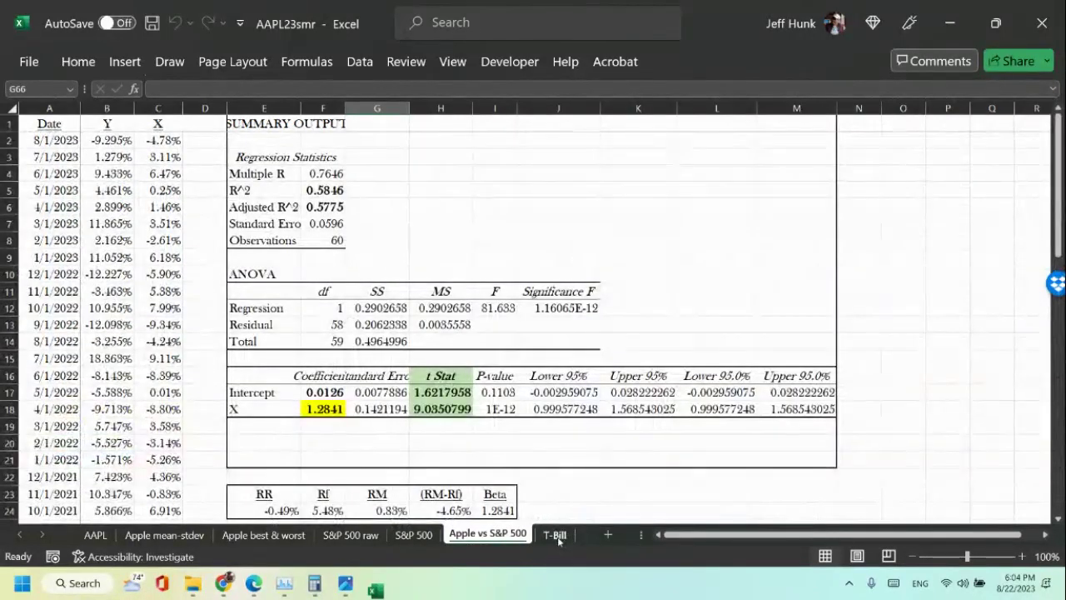
# Inspect the required return formula under RR in cell E24 of the Apple vs S&P 500 sheet.
pyautogui.scroll(-2, 281, 421)
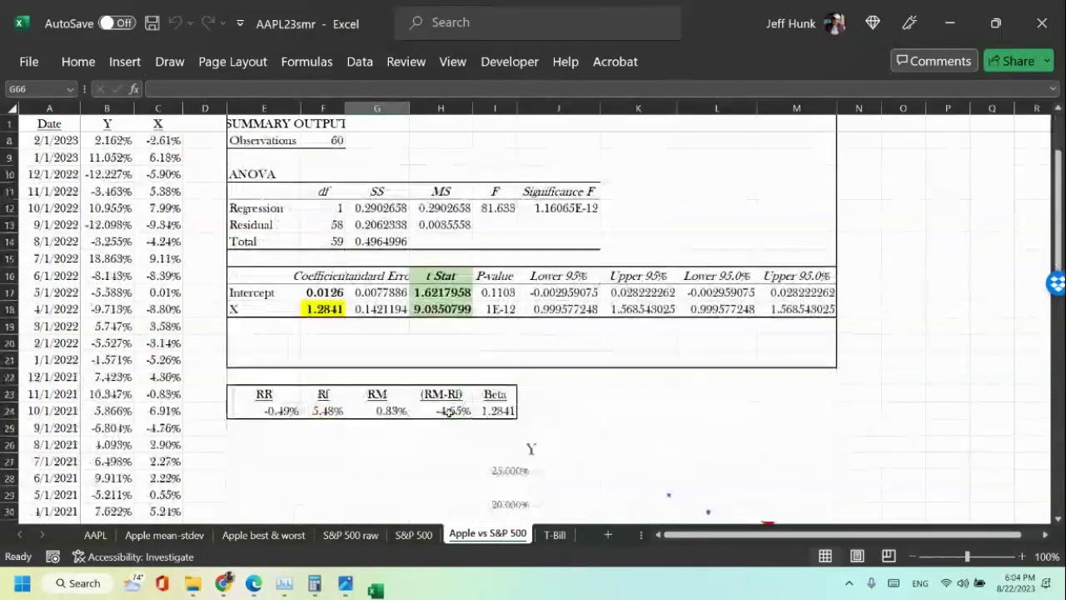
pyautogui.click(277, 413)
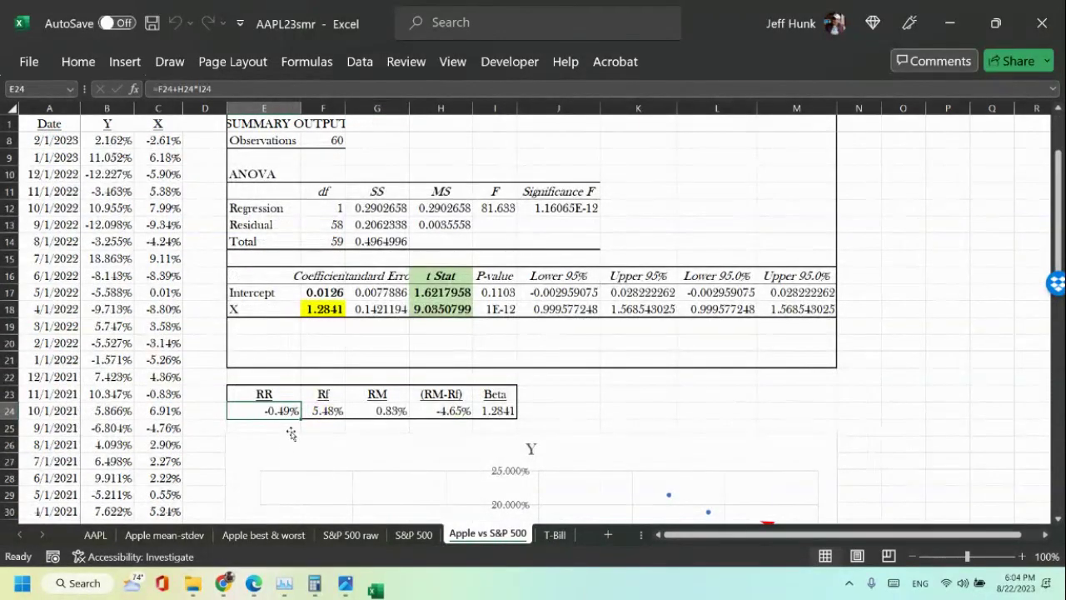
pyautogui.click(578, 395)
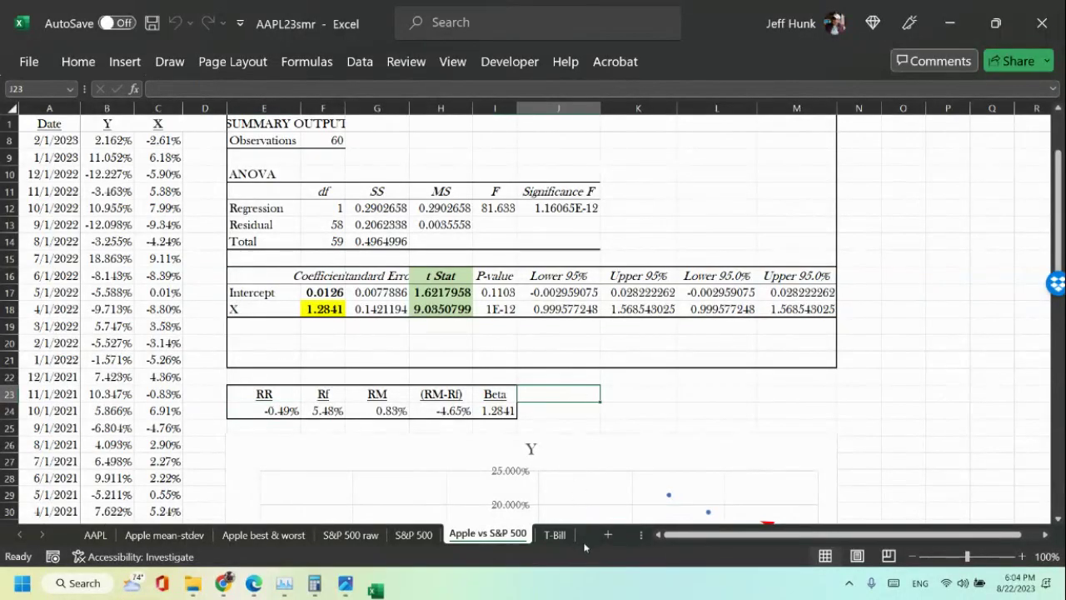
# Review the history of risk-free rates on the T-Bill sheet.
pyautogui.click(555, 534)
pyautogui.scroll(4, 564, 387)
pyautogui.scroll(14, 564, 387)
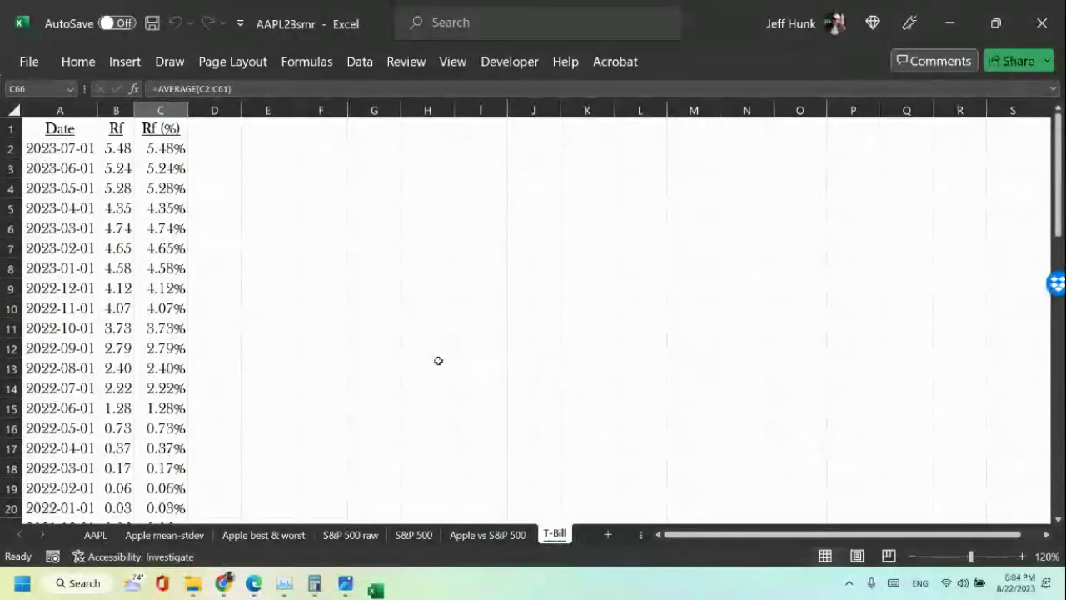
pyautogui.scroll(-5, 436, 360)
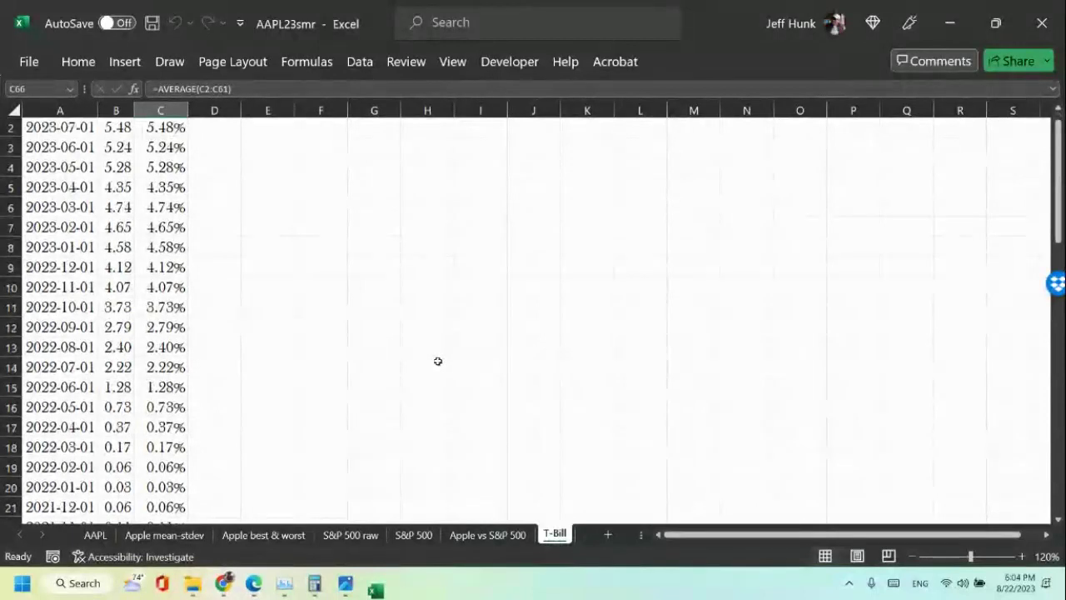
pyautogui.scroll(-6, 436, 360)
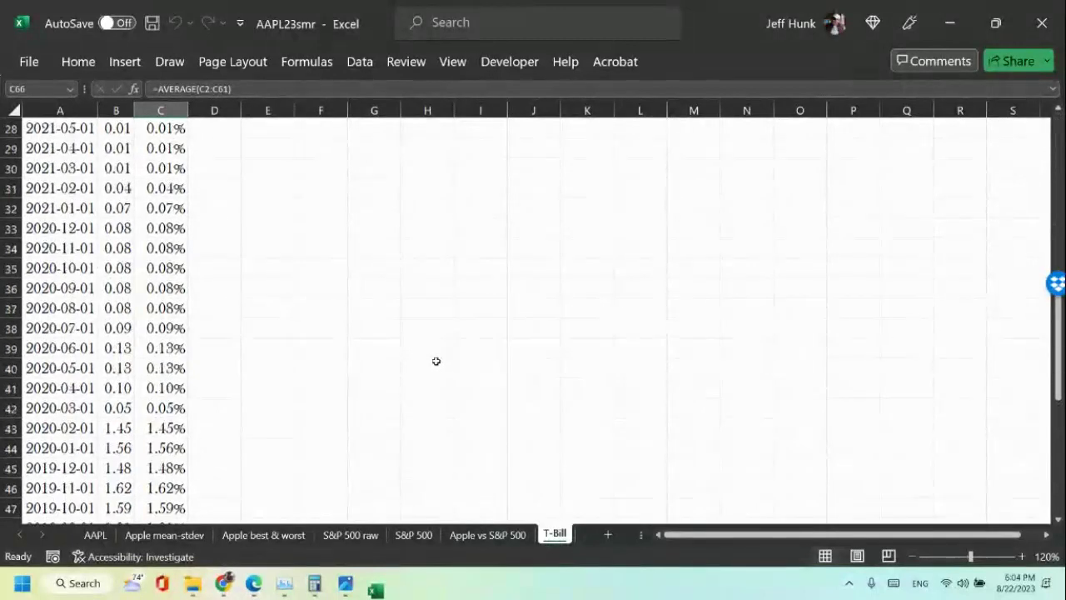
# Go back to the Apple vs S&P 500 sheet and reread the regression summary together with the RR, Rf, RM and Beta table.
pyautogui.click(488, 535)
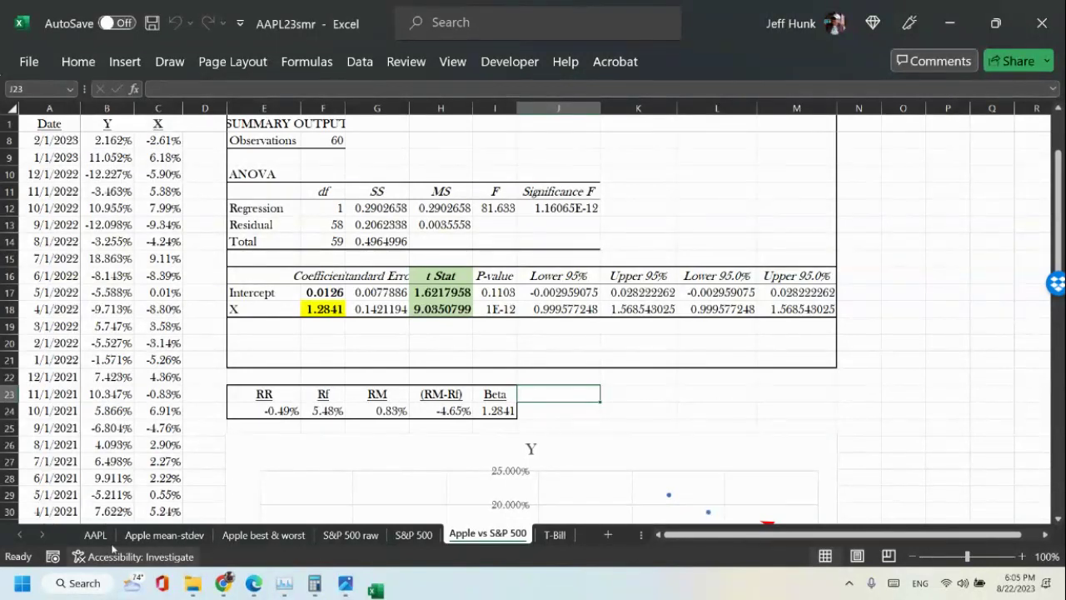
pyautogui.scroll(2, 940, 402)
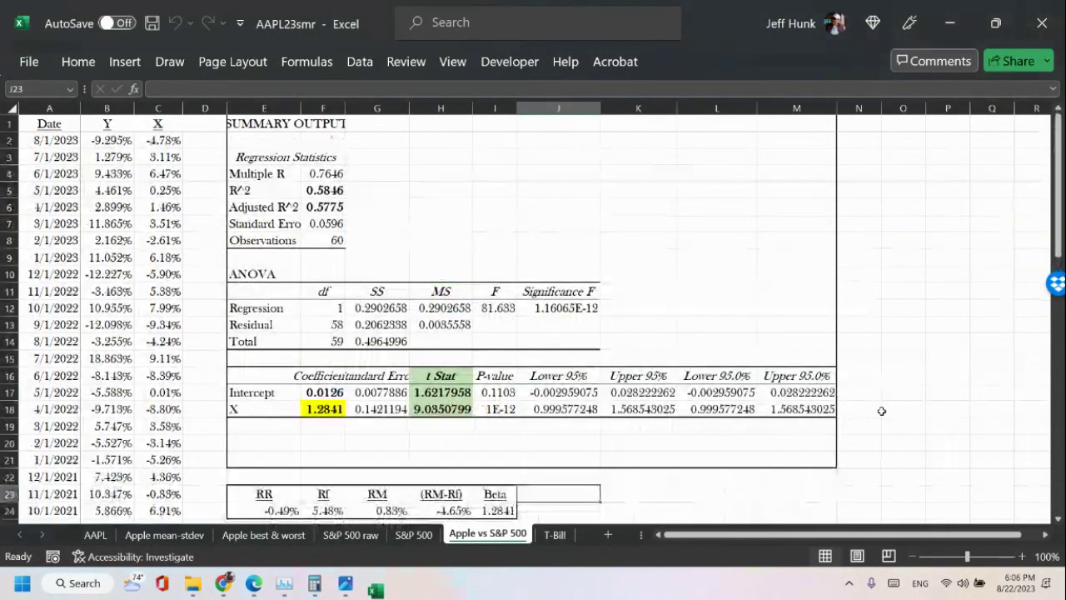
pyautogui.scroll(-1, 880, 412)
pyautogui.scroll(-2, 880, 412)
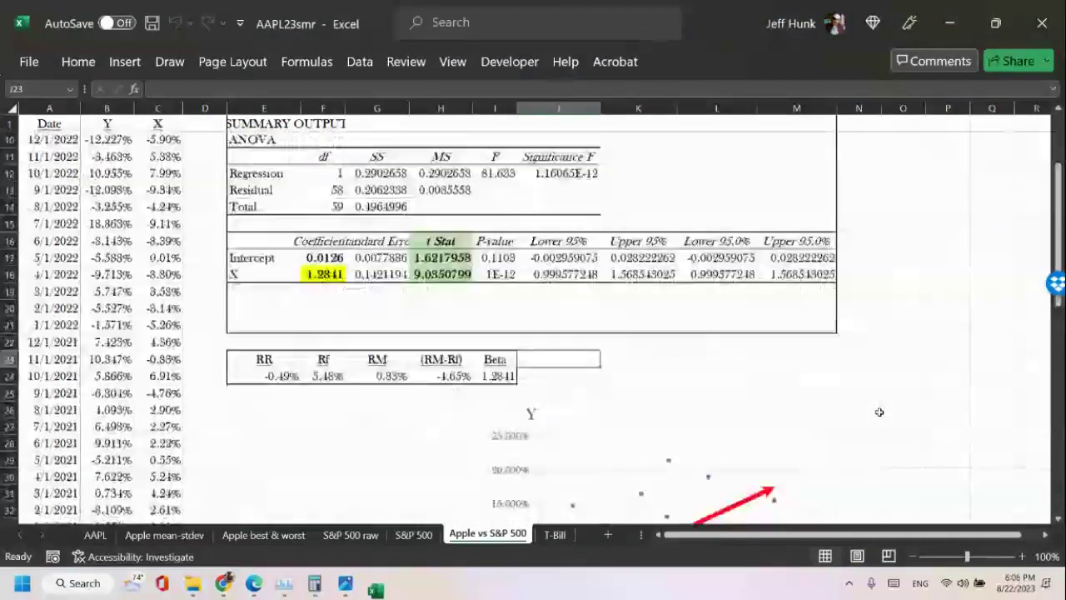
pyautogui.click(679, 360)
pyautogui.scroll(1, 800, 375)
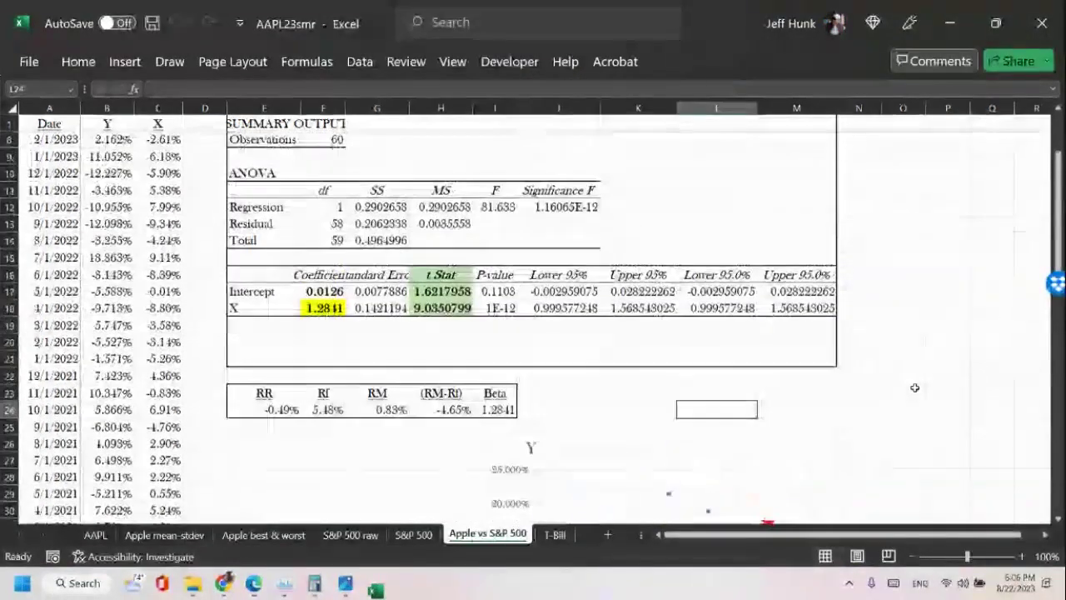
pyautogui.scroll(-2, 917, 391)
pyautogui.scroll(4, 917, 391)
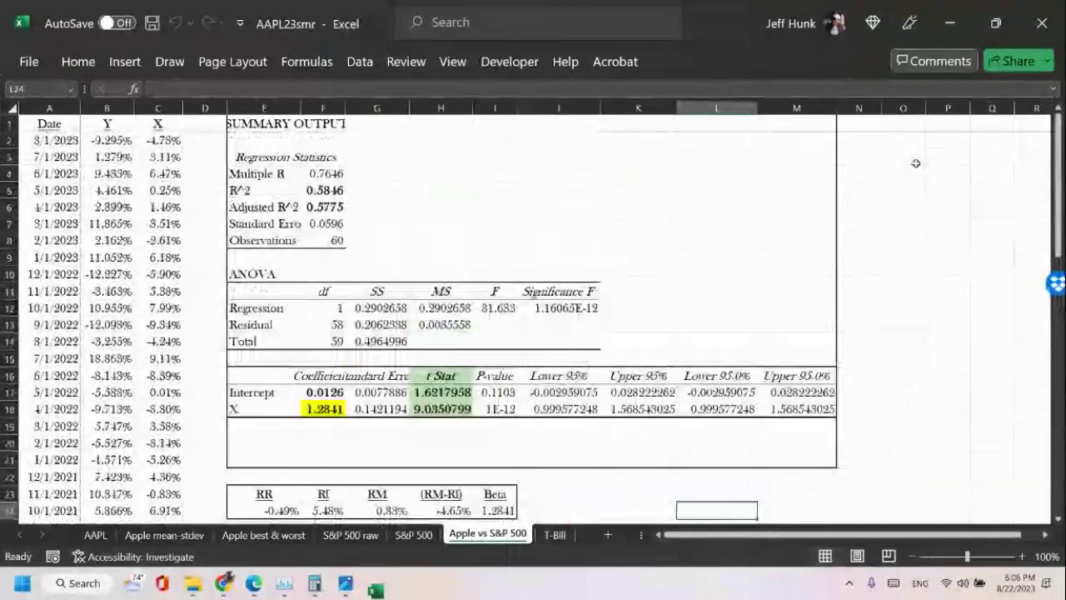
# Switch to the browser to check the Major Markets list on Yahoo Finance, and return to the AAPL23smr workbook in Excel.
pyautogui.click(996, 23)
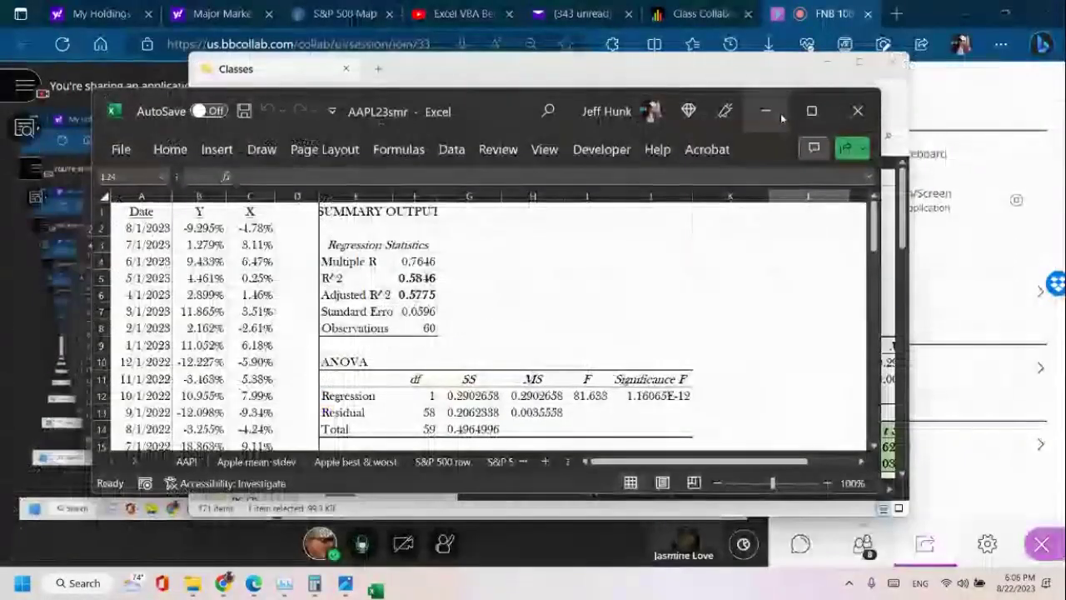
pyautogui.click(764, 115)
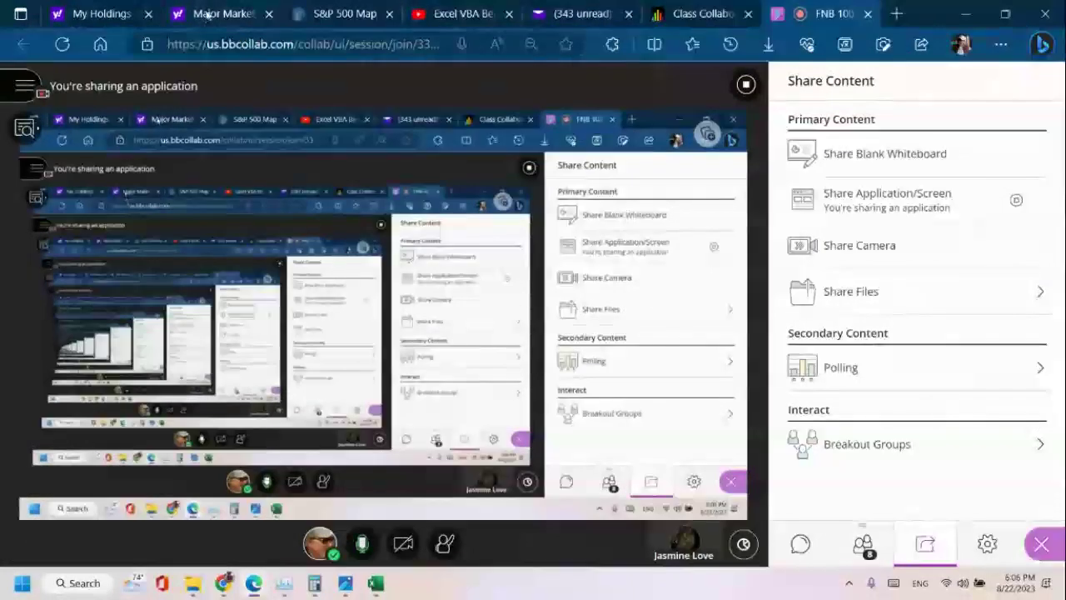
pyautogui.click(213, 15)
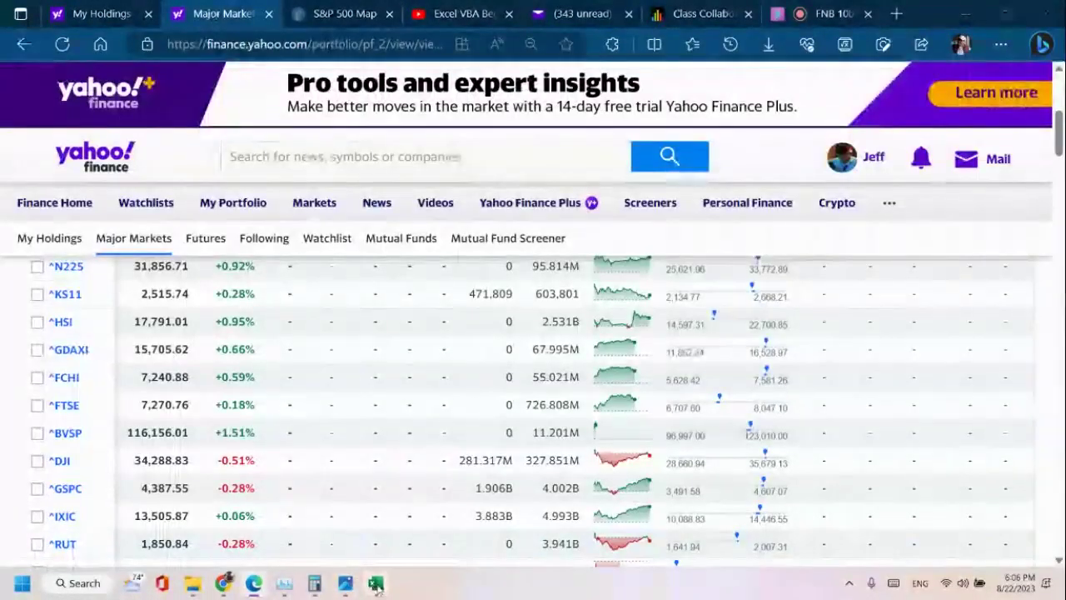
pyautogui.click(375, 583)
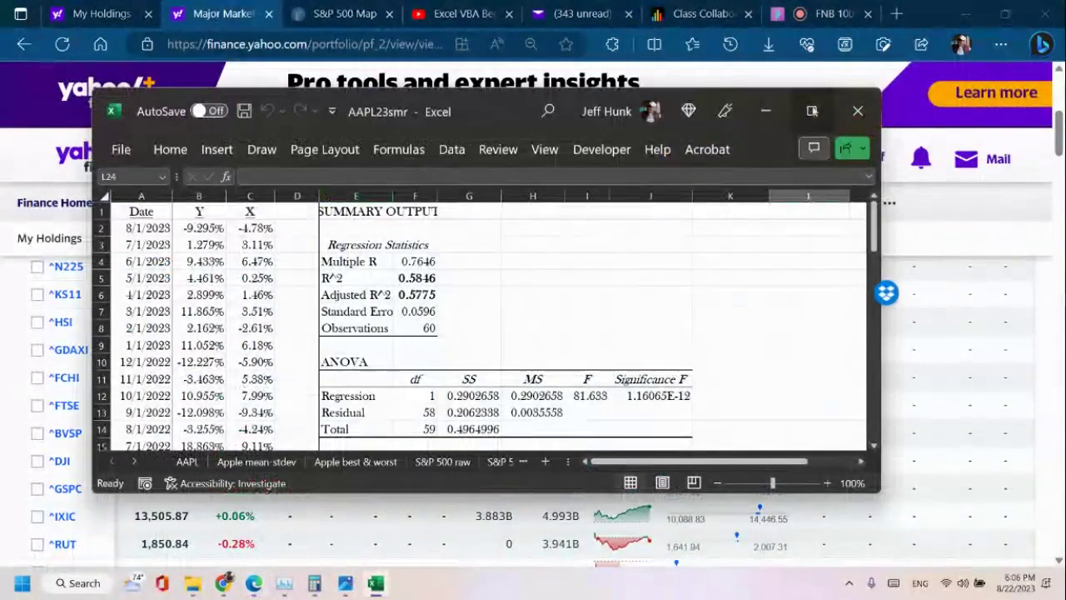
# Maximize the AAPL23smr workbook and look through the Apple mean-stdev and Apple best & worst sheets.
pyautogui.click(811, 111)
pyautogui.click(193, 533)
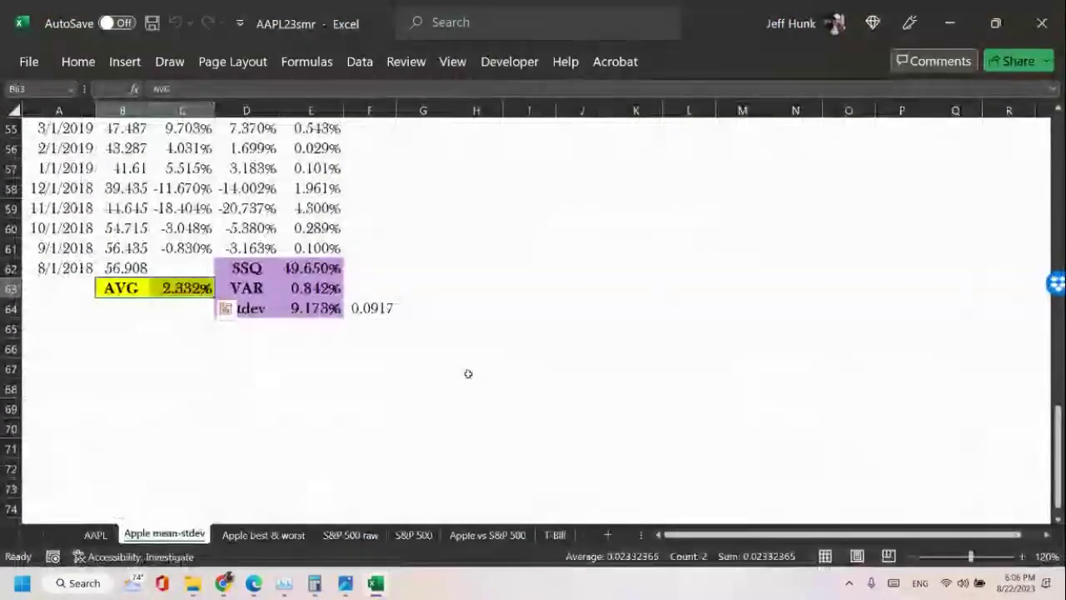
pyautogui.scroll(15, 490, 311)
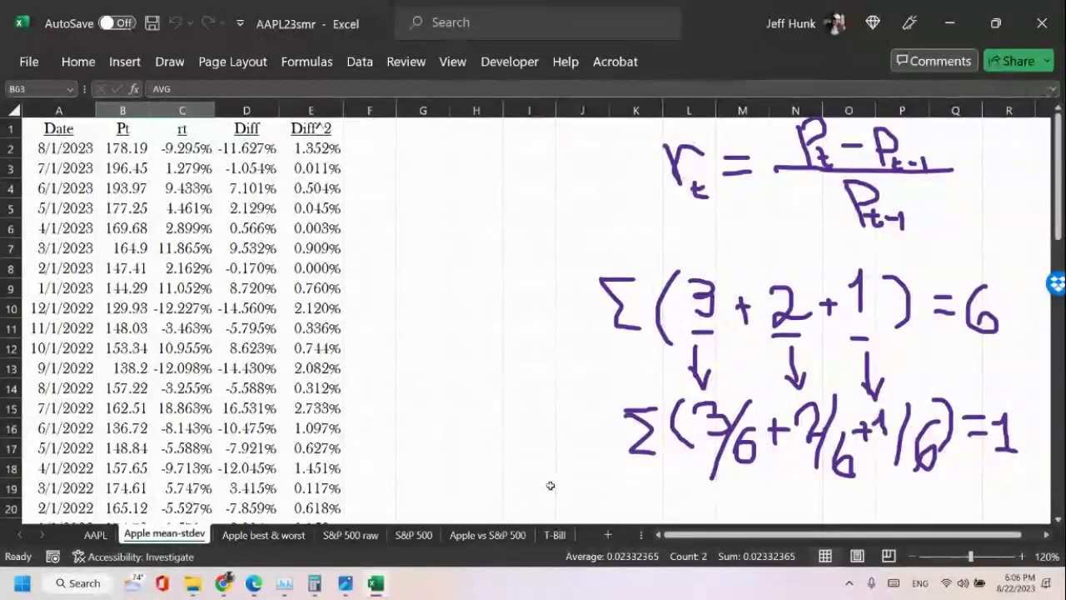
pyautogui.click(281, 536)
pyautogui.scroll(10, 413, 393)
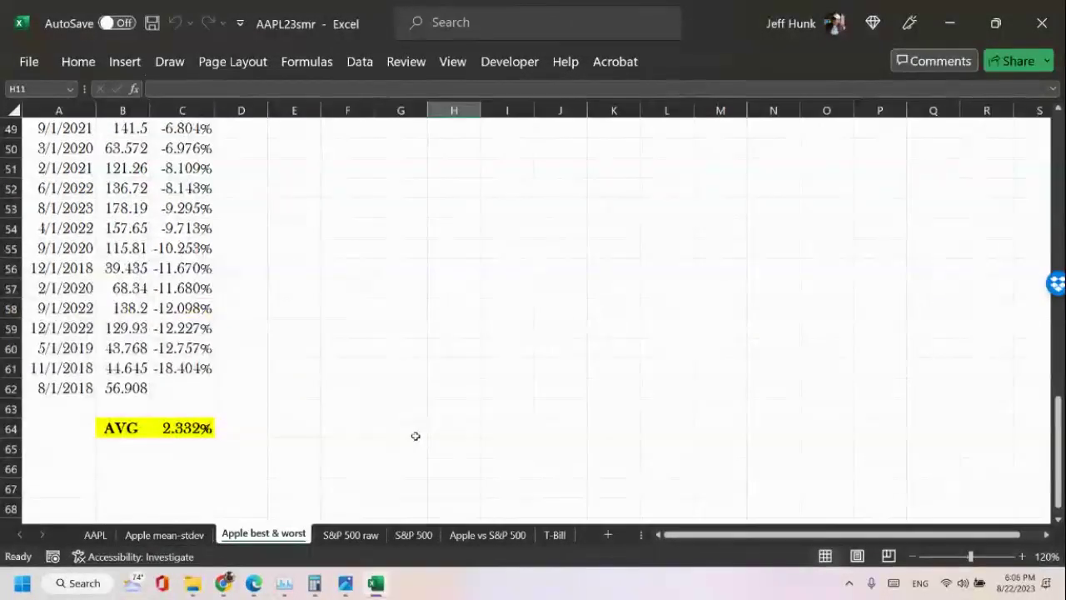
pyautogui.click(163, 535)
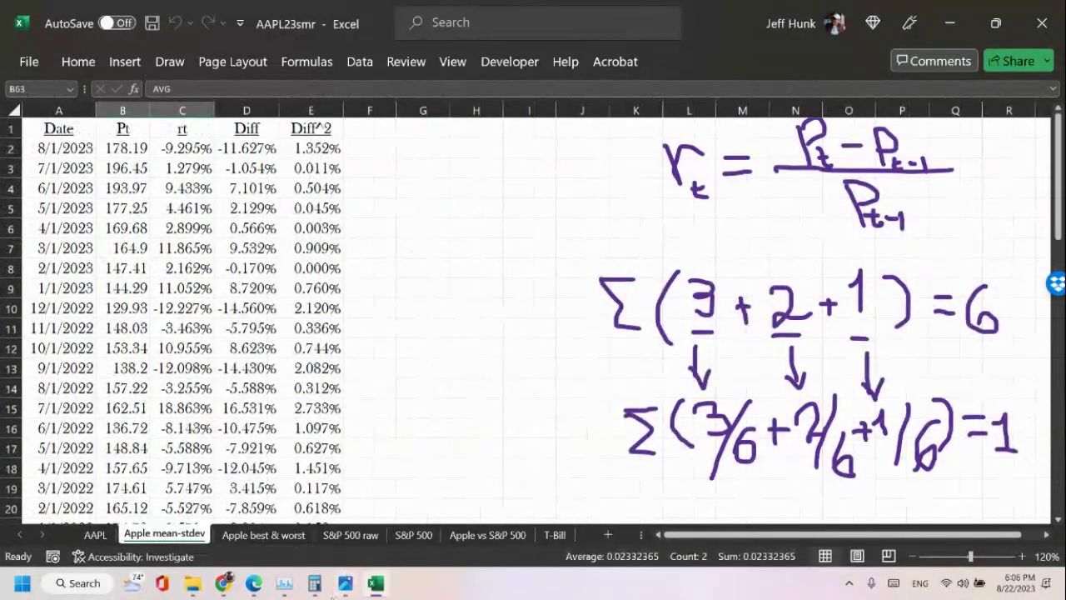
# Switch to the Edge window with Yahoo Finance's Major Markets and return to the previously visited S&P 500 (^GSPC) Historical Data page.
pyautogui.moveTo(380, 589)
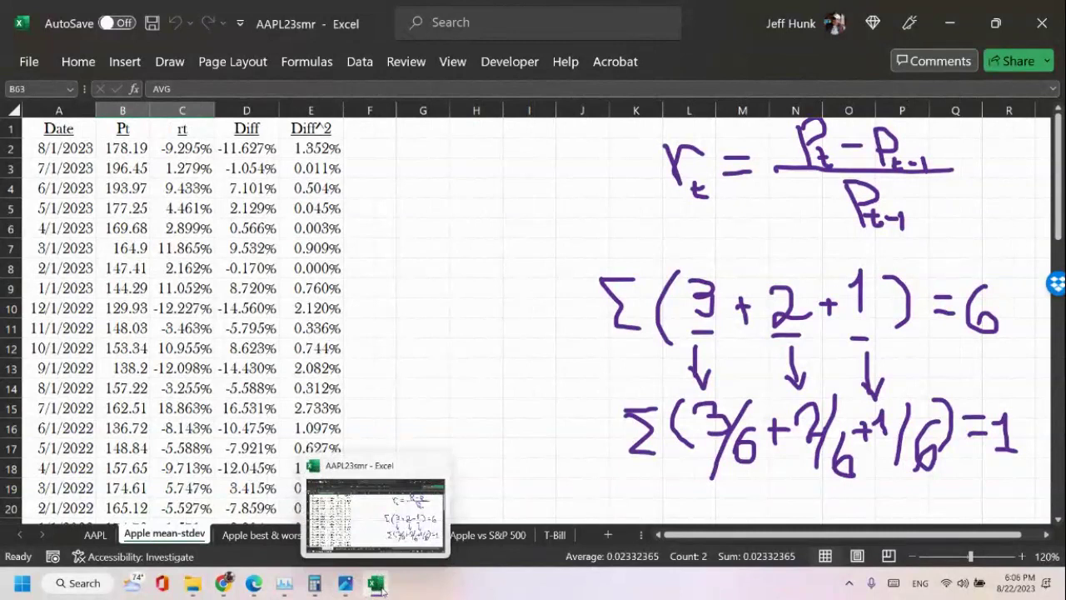
pyautogui.moveTo(255, 592)
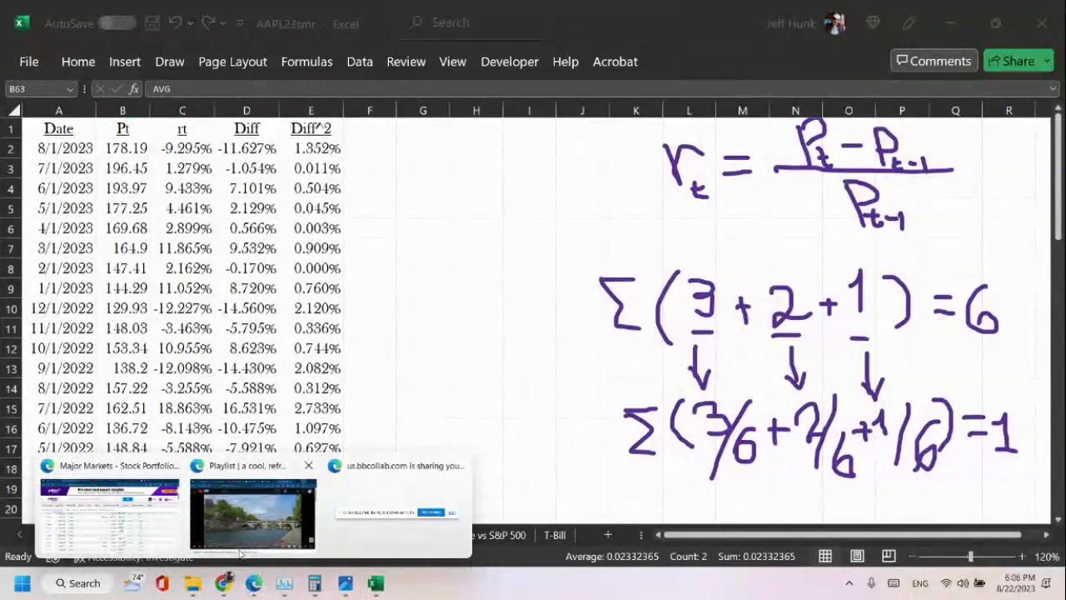
pyautogui.click(162, 533)
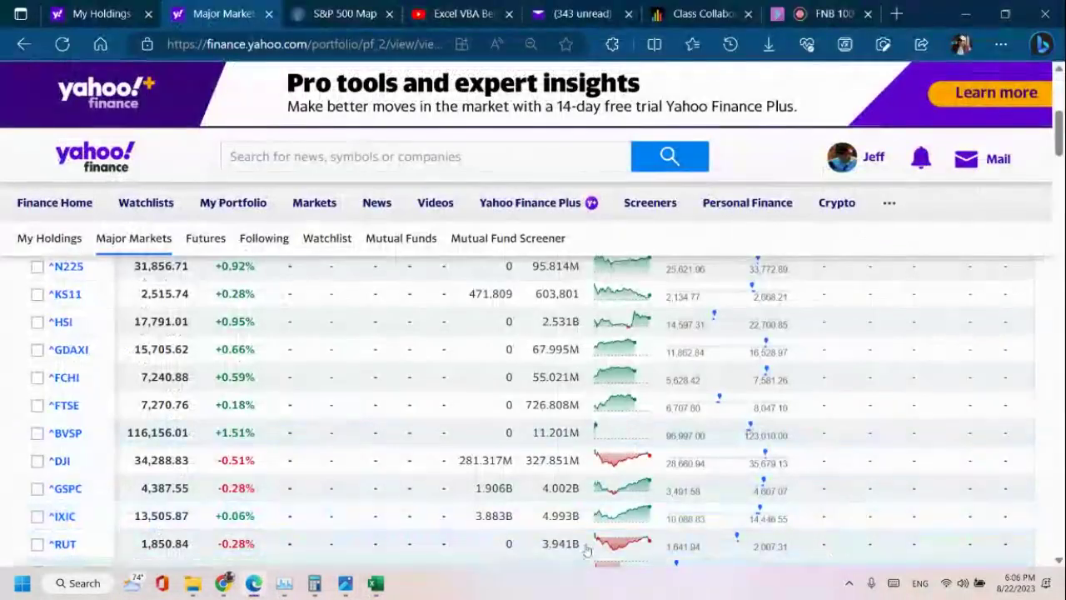
pyautogui.scroll(5, 150, 312)
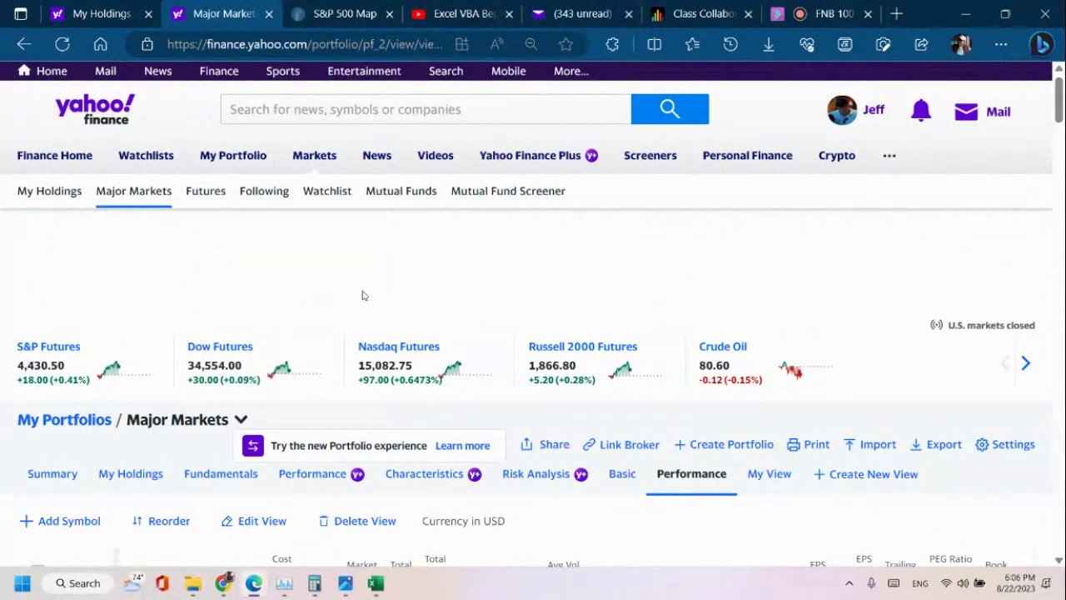
pyautogui.rightClick(24, 45)
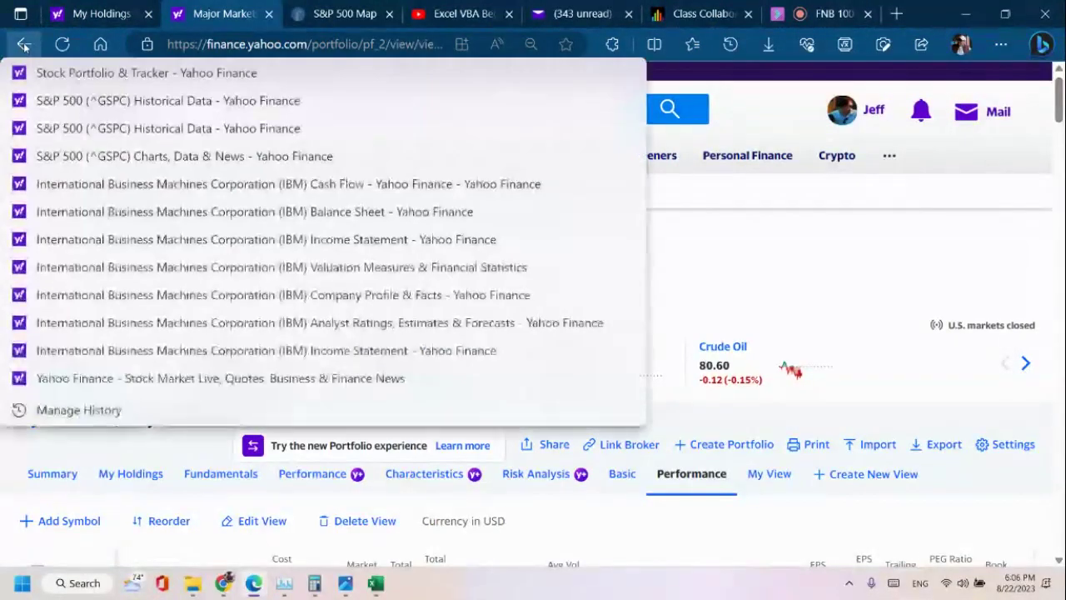
pyautogui.click(71, 101)
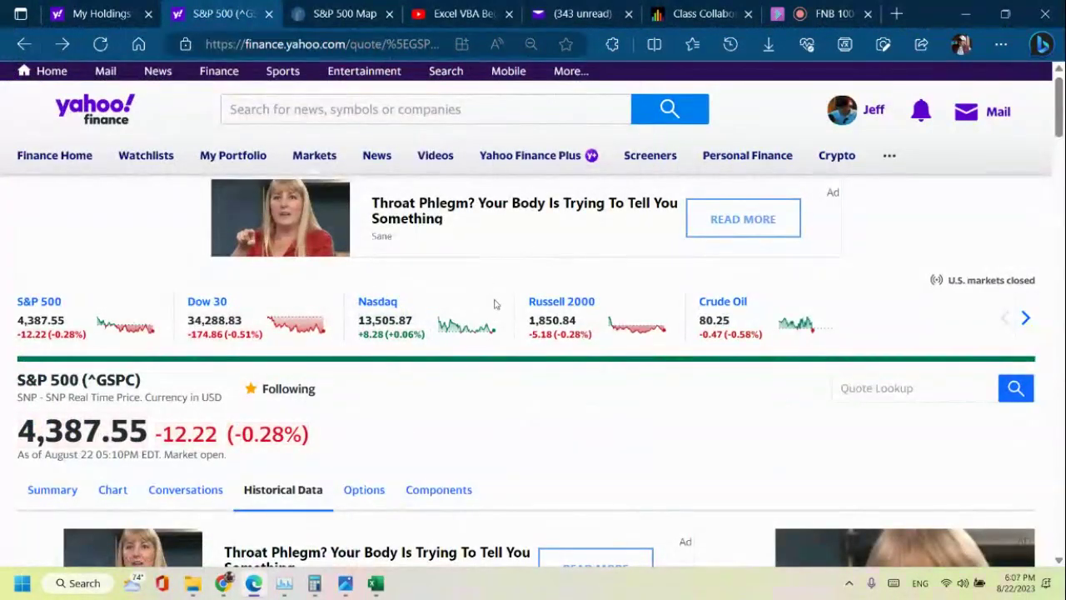
# Look over the S&P 500 Historical Data page, including its site search, period and frequency settings and price table.
pyautogui.click(309, 111)
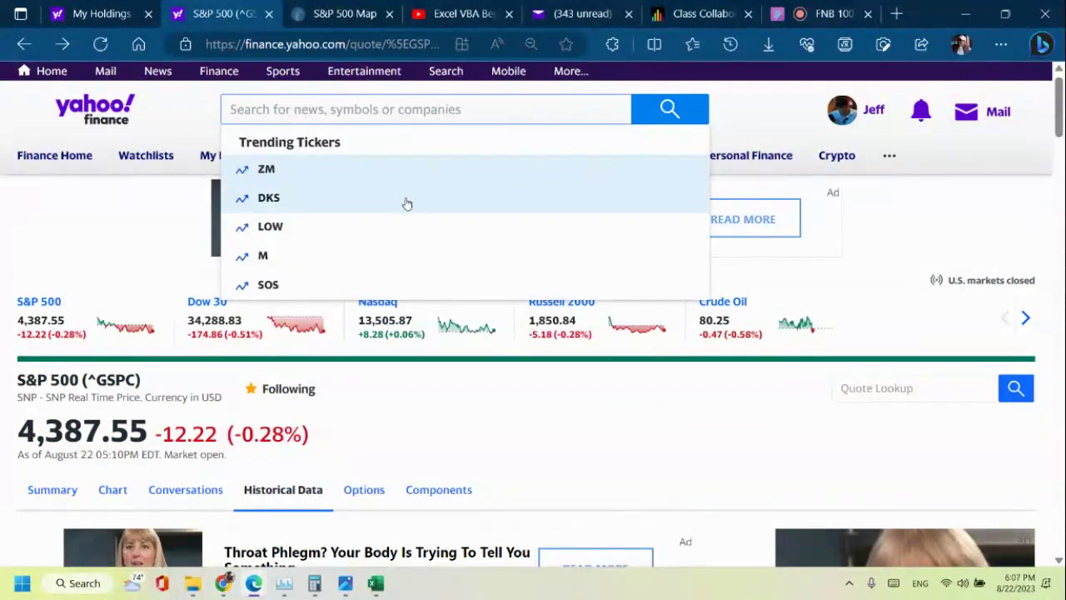
pyautogui.scroll(-2, 411, 208)
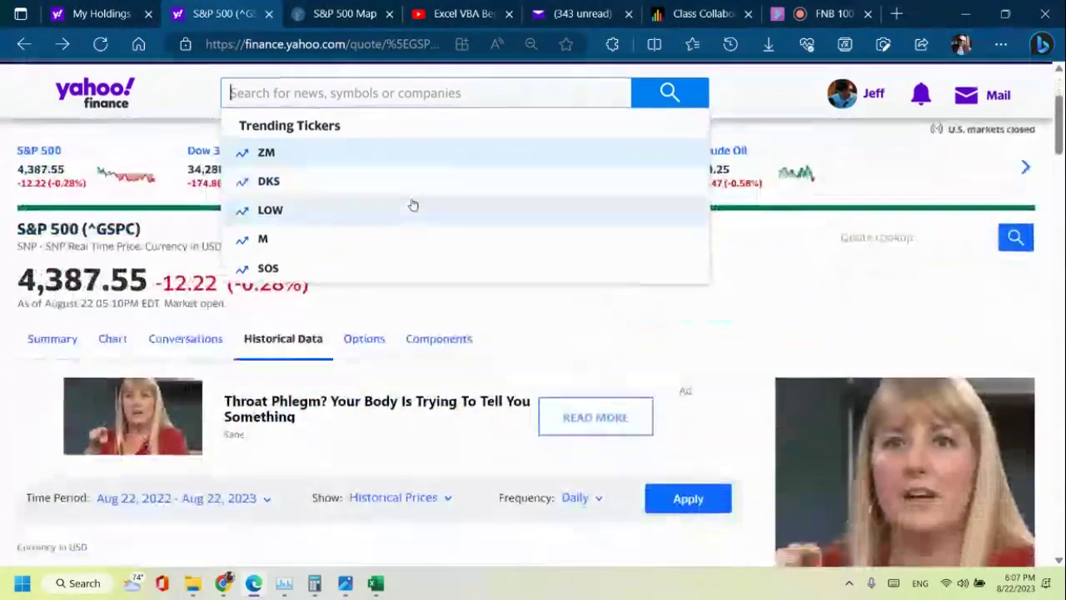
pyautogui.click(695, 338)
pyautogui.scroll(1, 581, 362)
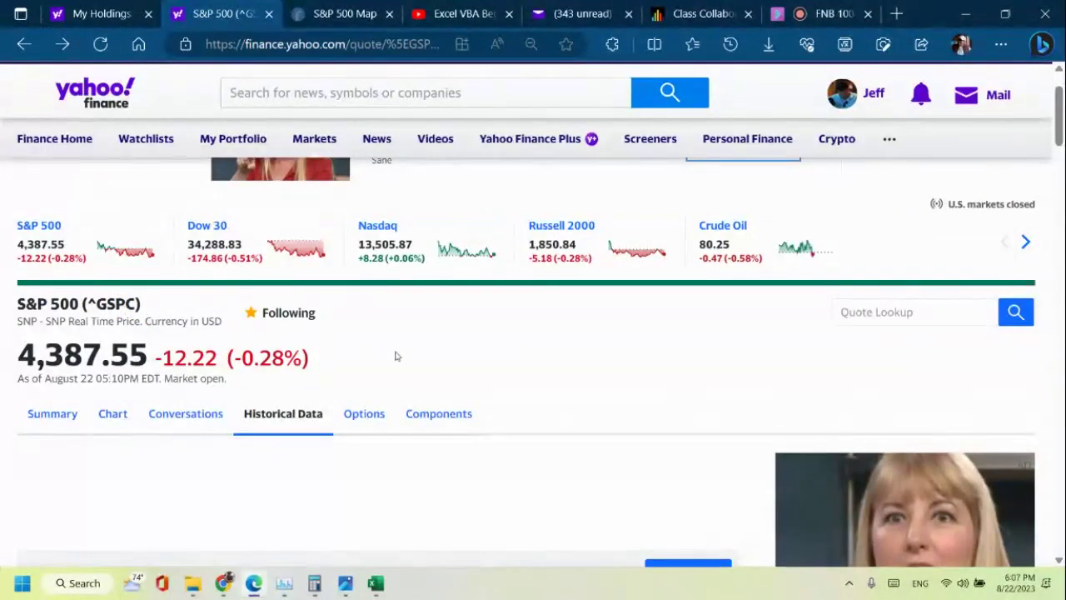
pyautogui.scroll(-1, 476, 348)
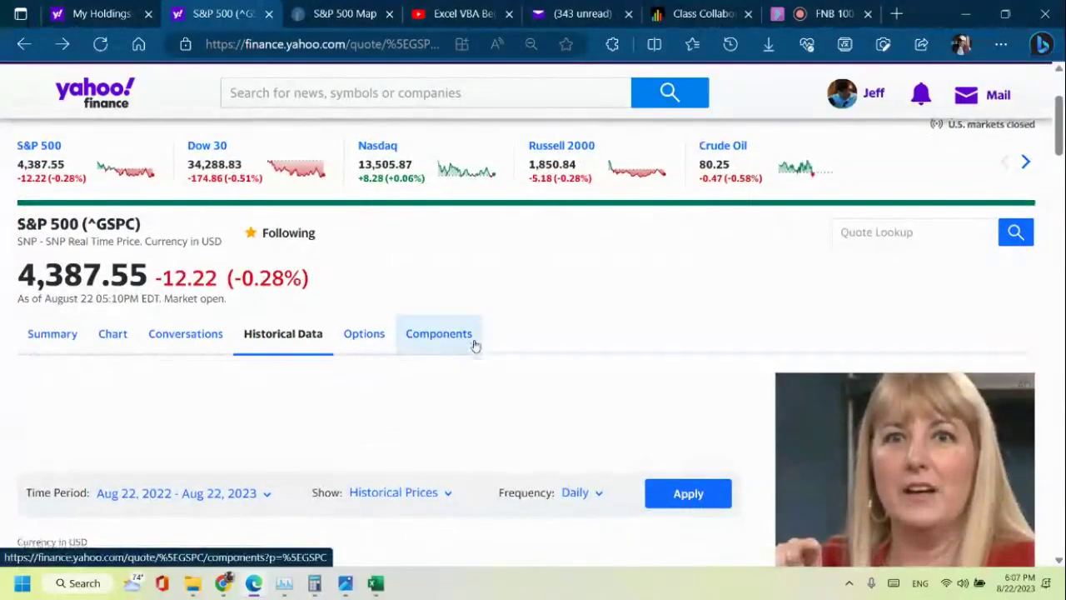
pyautogui.scroll(-3, 475, 343)
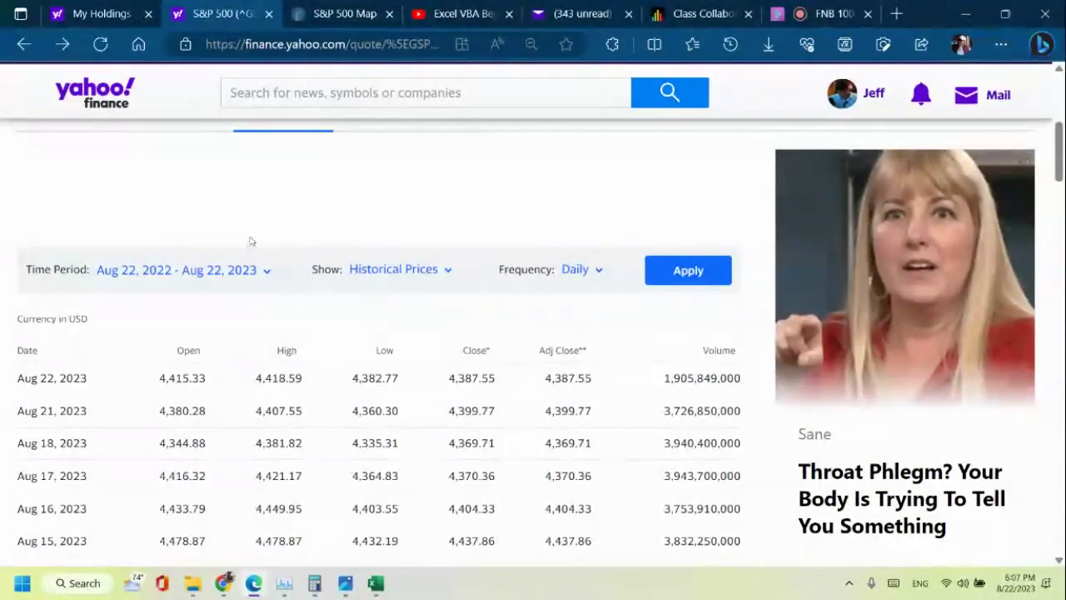
pyautogui.moveTo(21, 71)
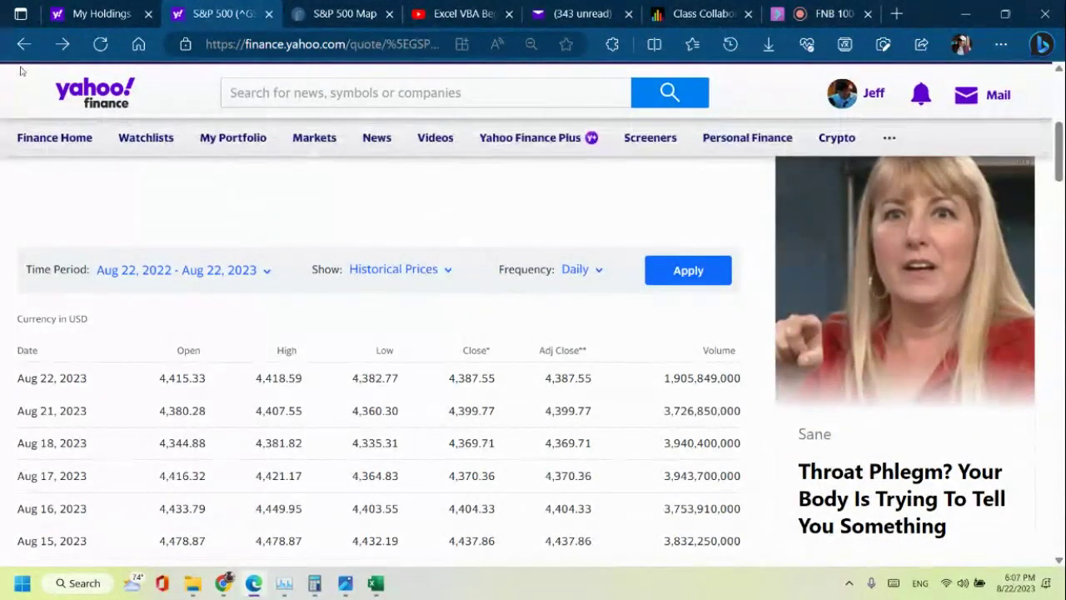
# Go forward to the Major Markets portfolio and open the ^GSPC quote summary from its symbol list.
pyautogui.rightClick(64, 46)
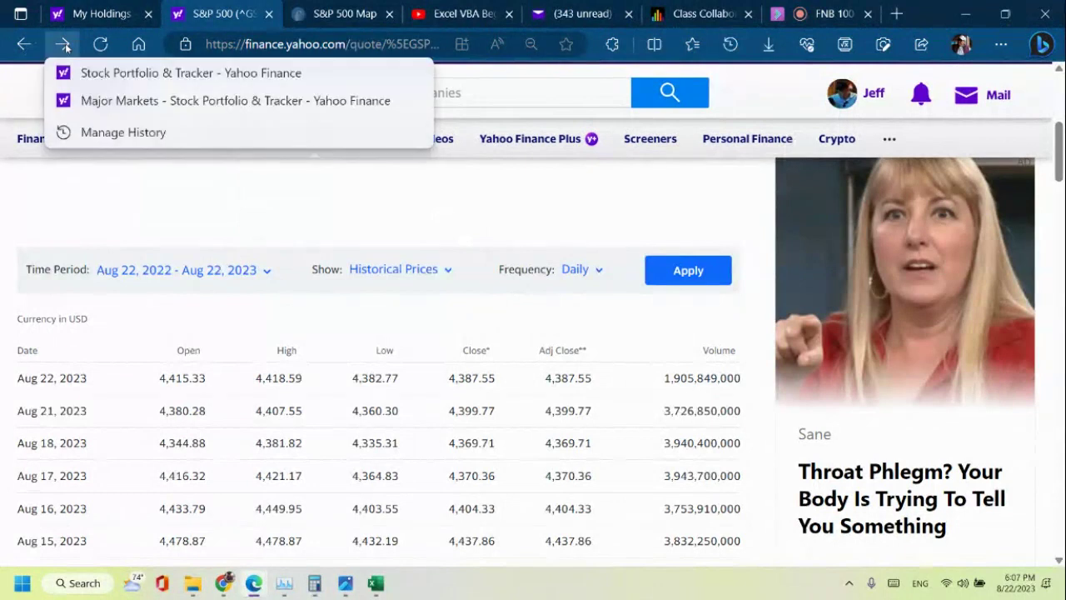
pyautogui.click(118, 101)
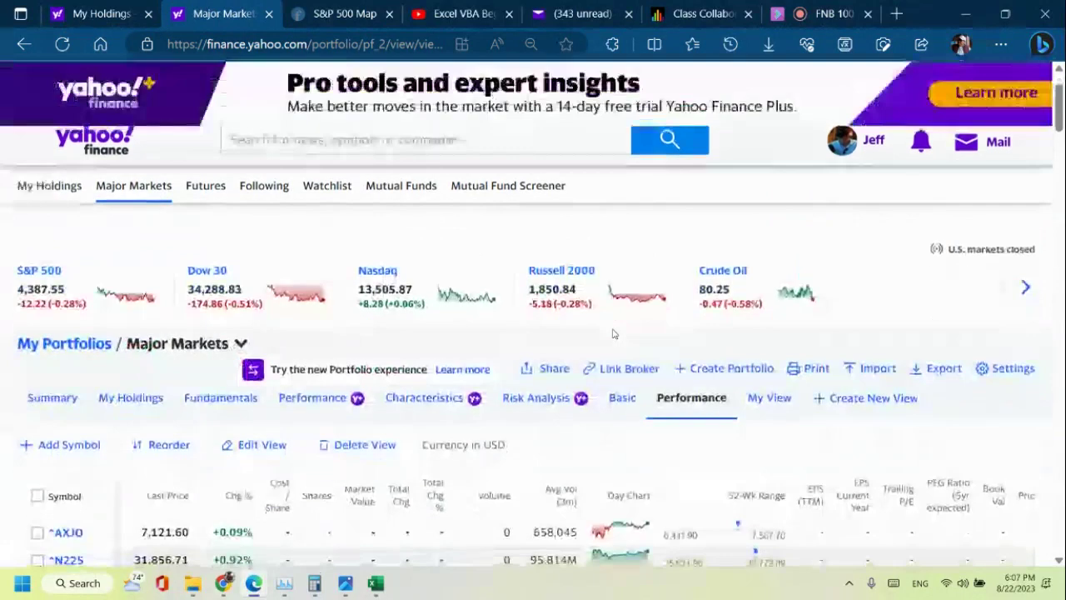
pyautogui.scroll(-1, 613, 333)
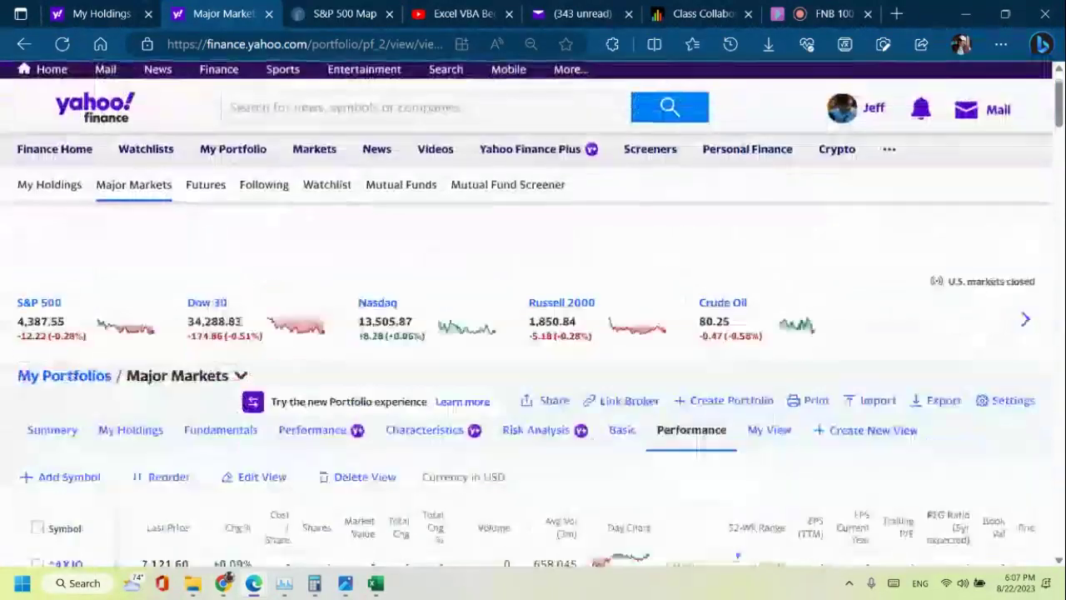
pyautogui.scroll(-5, 125, 308)
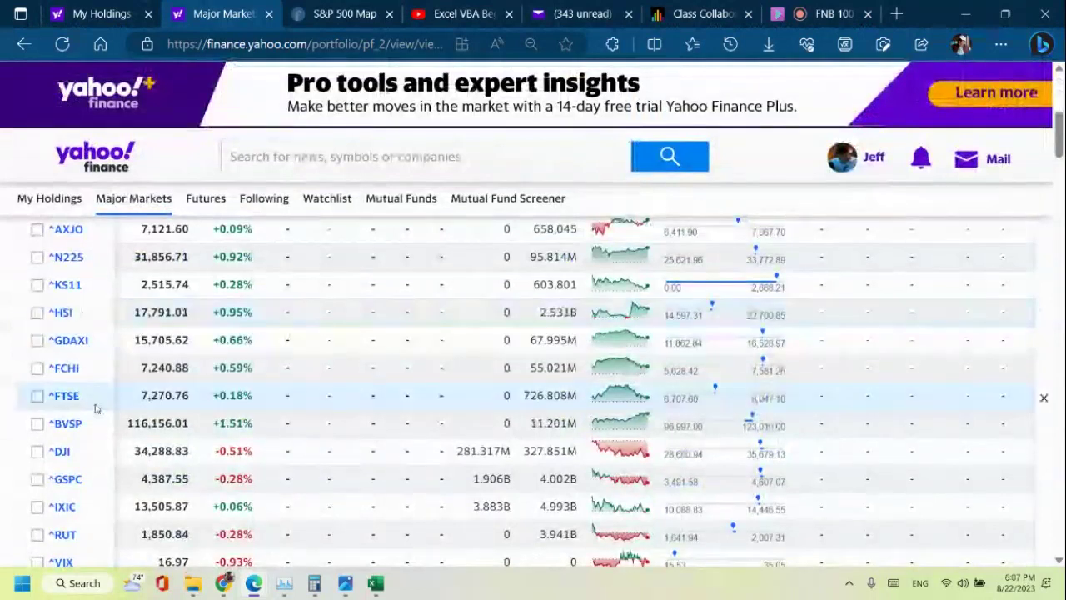
pyautogui.scroll(-2, 66, 383)
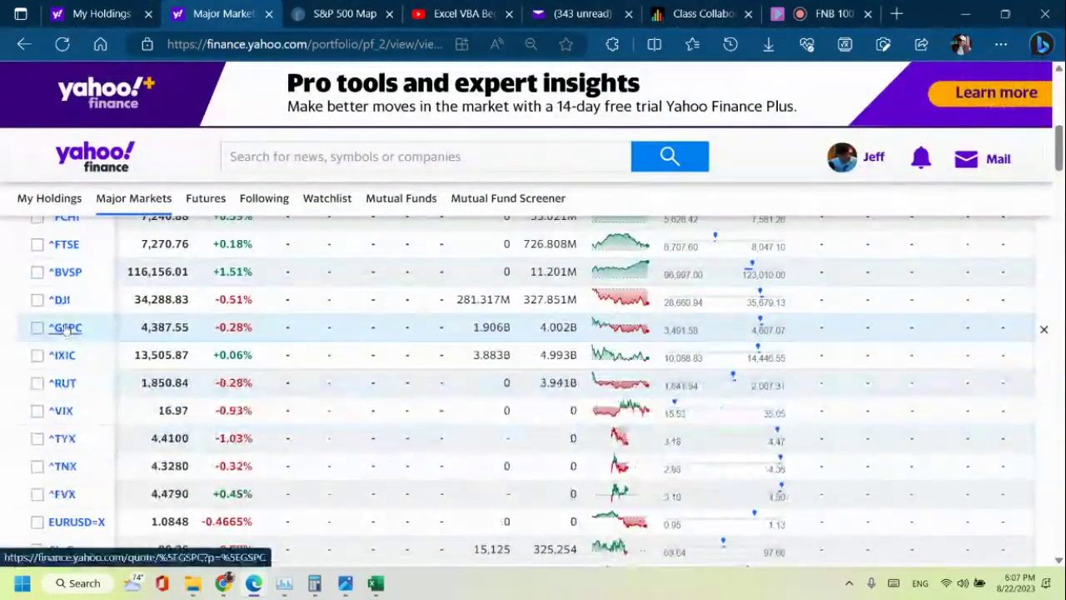
pyautogui.click(65, 327)
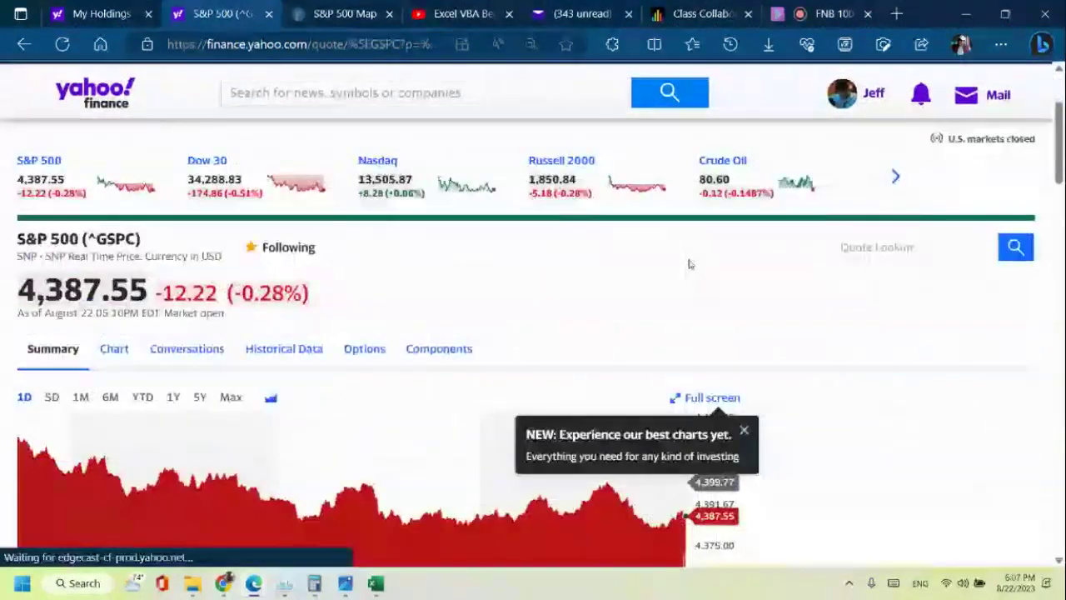
pyautogui.scroll(-3, 688, 262)
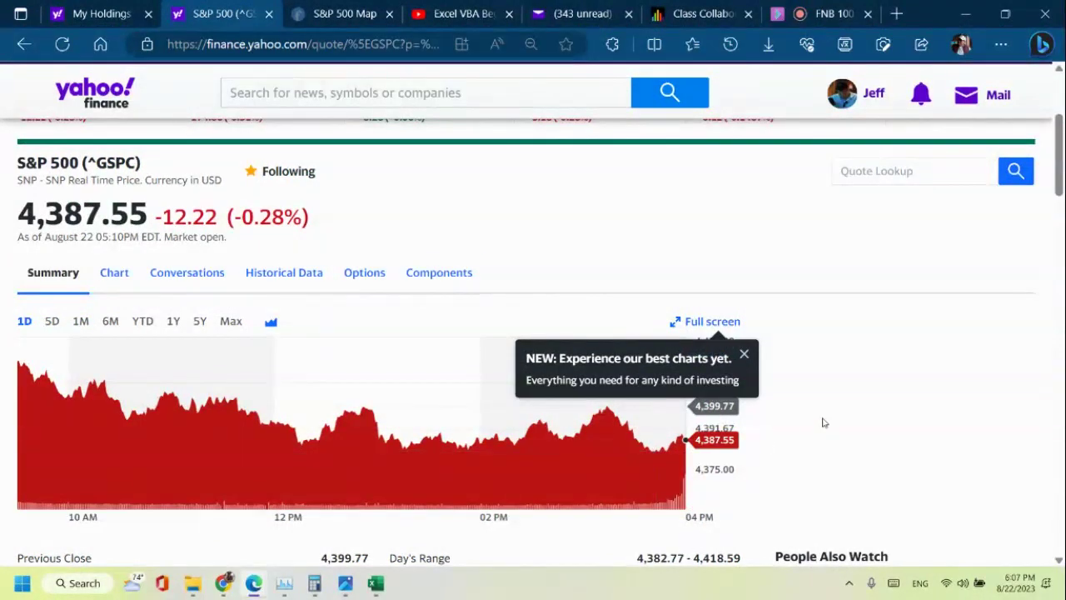
# Open the S&P 500's historical data and set its frequency to Monthly.
pyautogui.moveTo(377, 589)
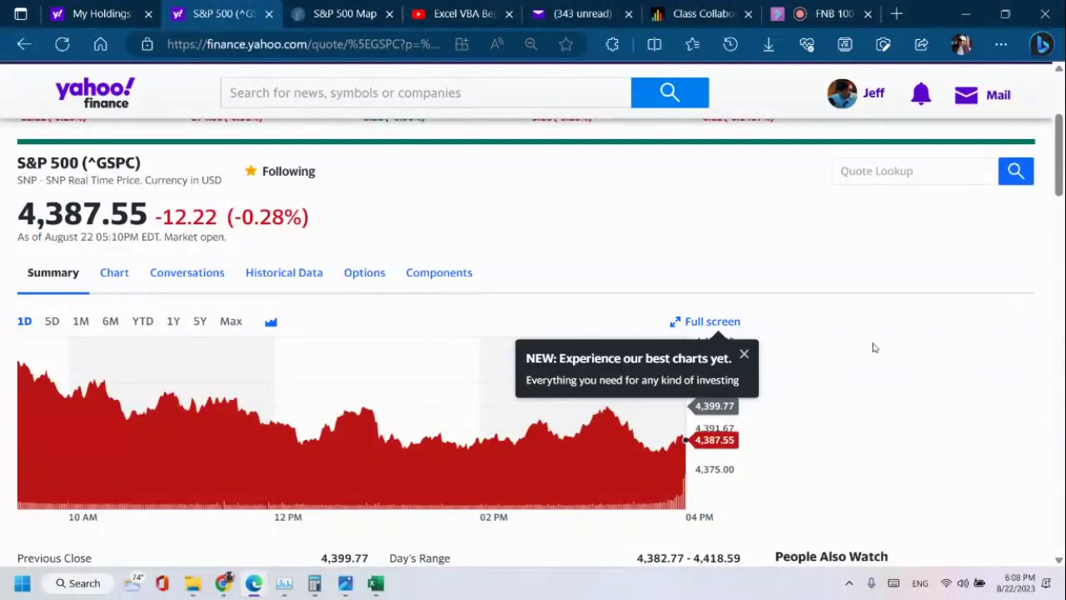
pyautogui.scroll(-1, 875, 345)
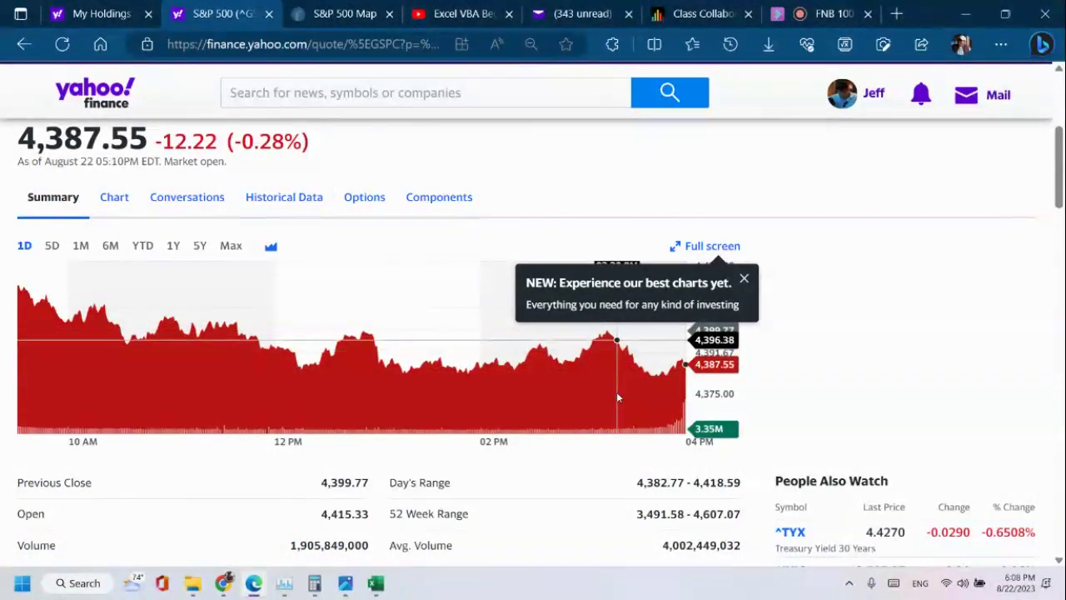
pyautogui.click(310, 199)
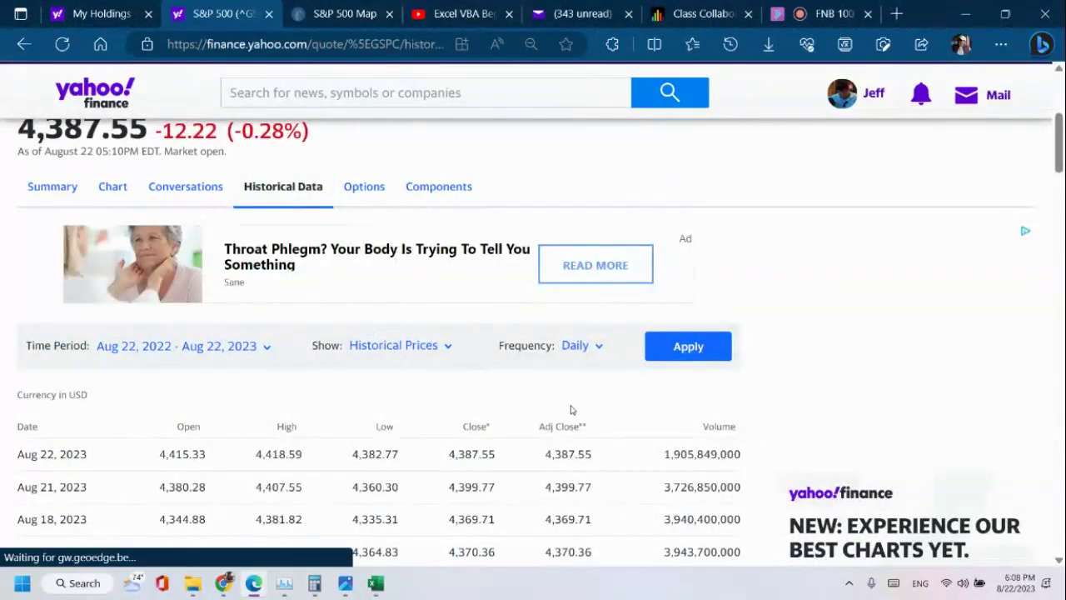
pyautogui.click(599, 346)
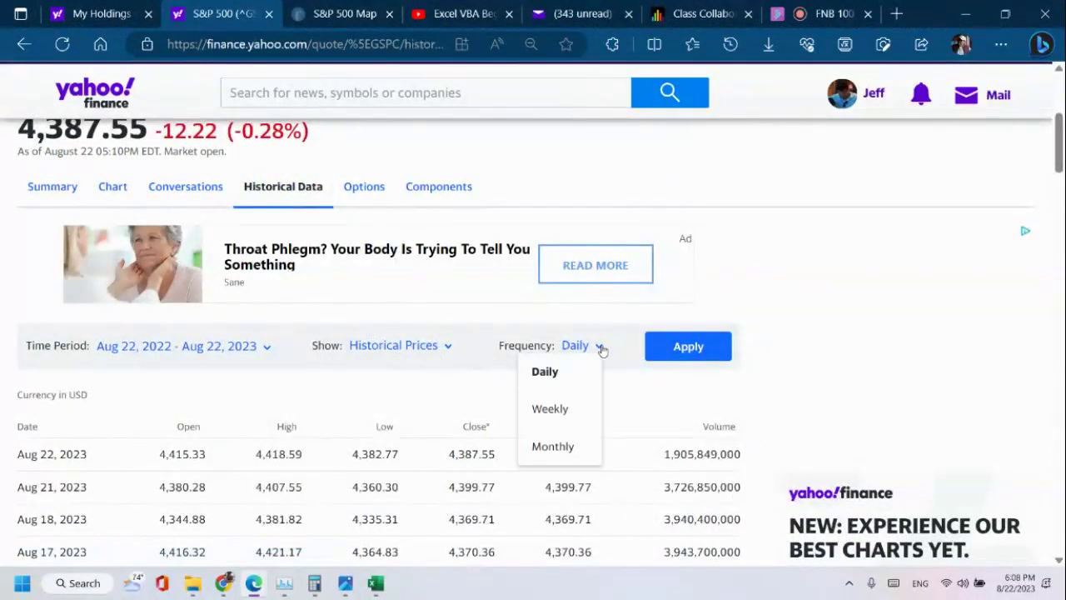
pyautogui.click(566, 447)
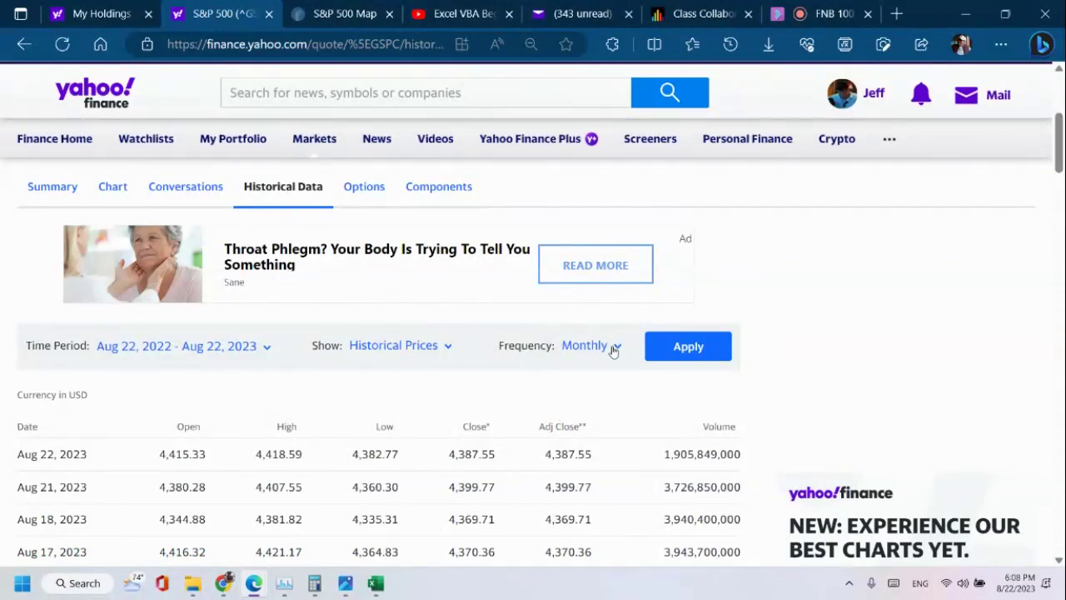
# Set the start date of the S&P 500 price history's time period to 07/01/2018.
pyautogui.click(267, 350)
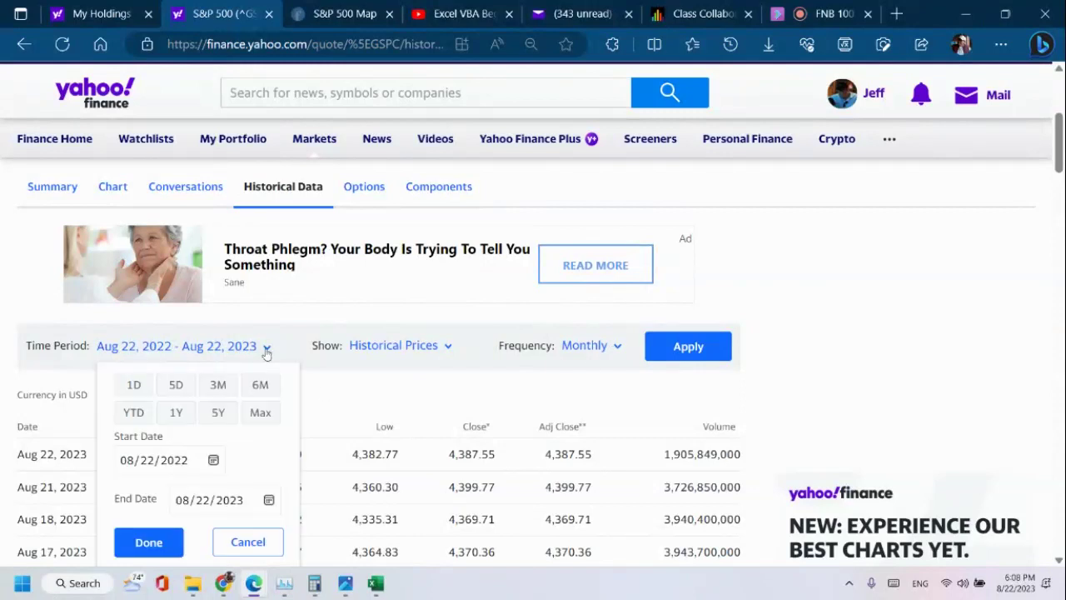
pyautogui.click(213, 463)
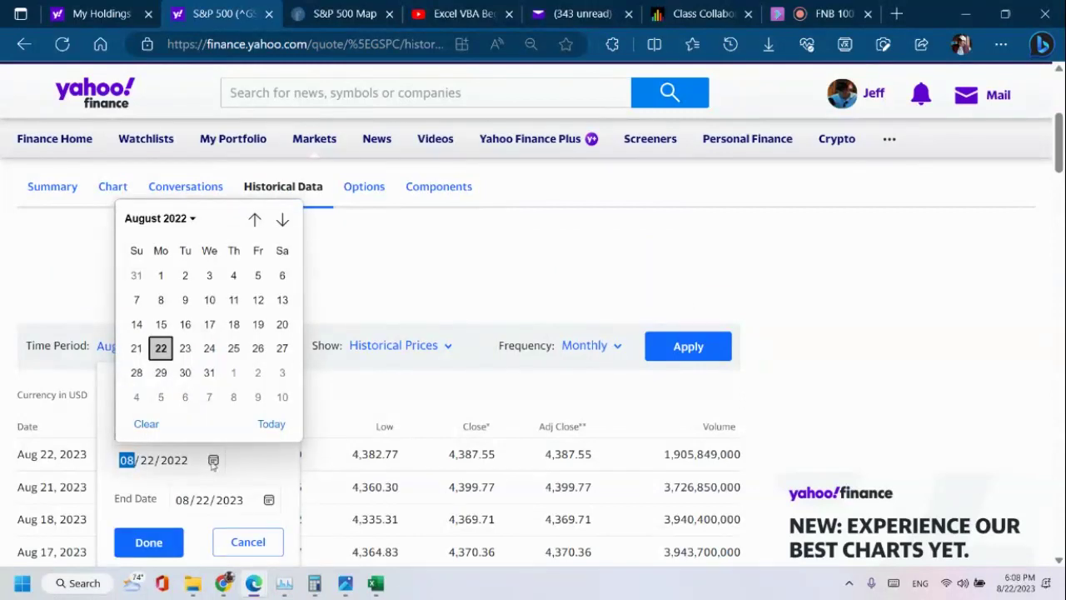
pyautogui.click(255, 219)
pyautogui.click(255, 219)
pyautogui.click(255, 219)
pyautogui.click(255, 220)
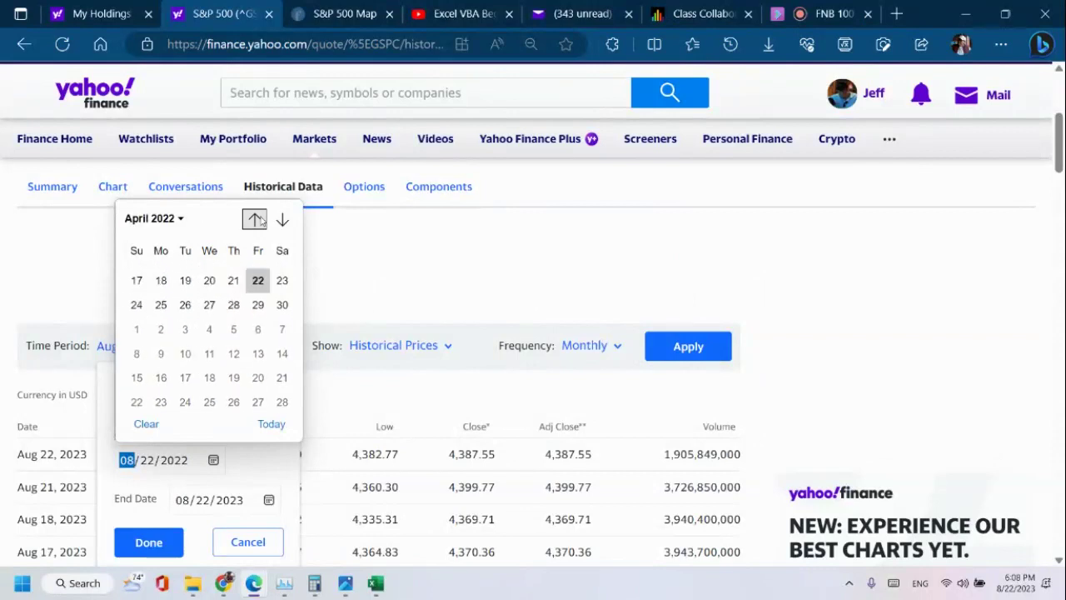
pyautogui.click(255, 219)
pyautogui.click(255, 219)
pyautogui.click(255, 219)
pyautogui.click(255, 219)
pyautogui.click(255, 219)
pyautogui.click(255, 219)
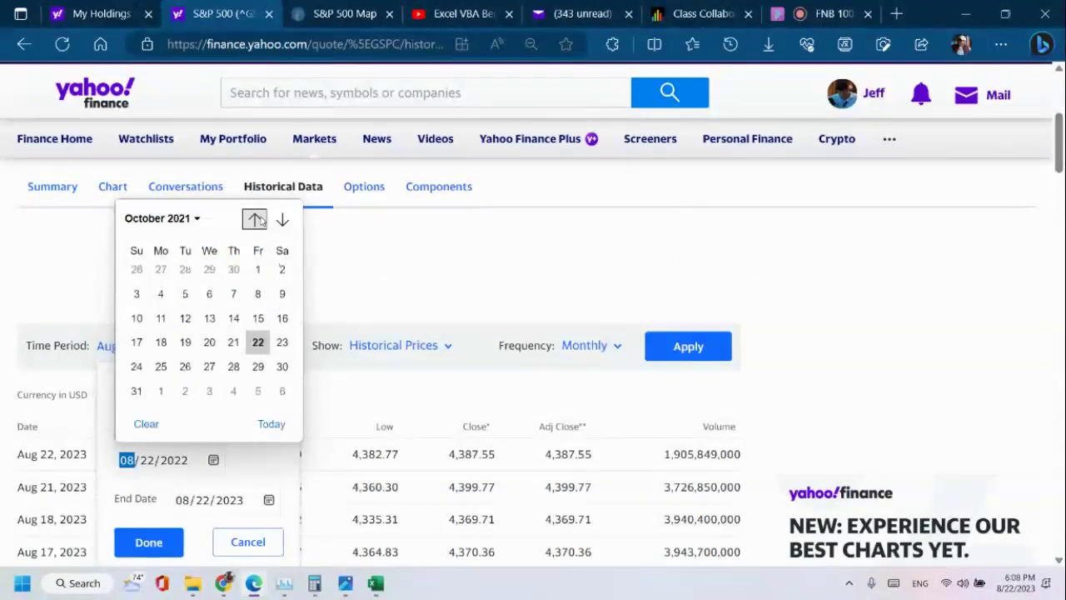
pyautogui.click(255, 219)
pyautogui.click(255, 219)
pyautogui.click(255, 219)
pyautogui.click(255, 219)
pyautogui.click(254, 219)
pyautogui.click(255, 219)
pyautogui.click(255, 219)
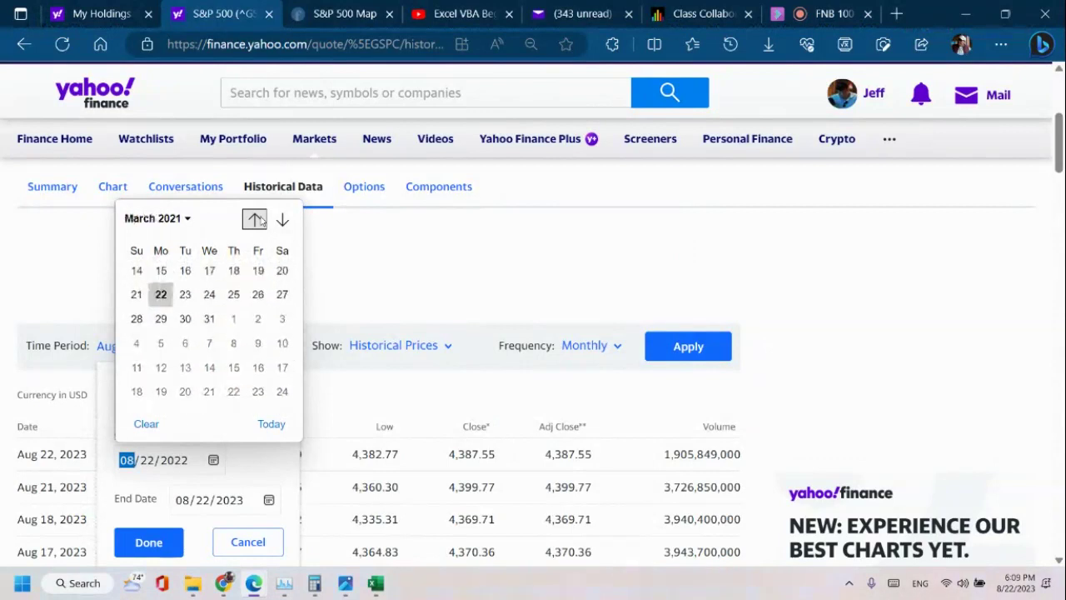
pyautogui.click(255, 219)
pyautogui.click(255, 219)
pyautogui.click(255, 219)
pyautogui.click(255, 219)
pyautogui.click(255, 220)
pyautogui.click(255, 219)
pyautogui.click(255, 219)
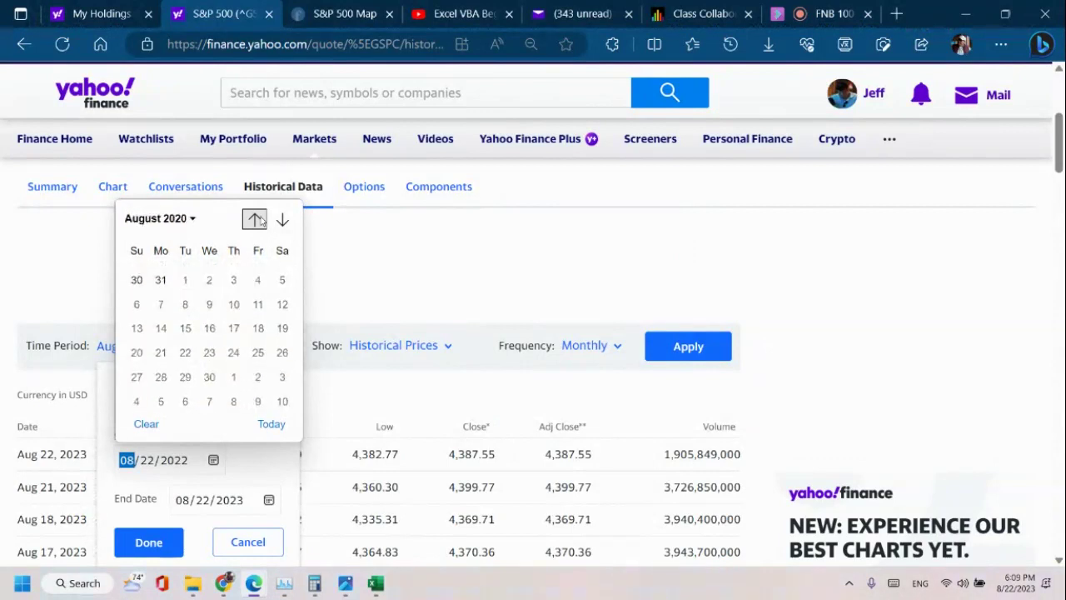
pyautogui.click(255, 219)
pyautogui.click(255, 219)
pyautogui.click(255, 219)
pyautogui.click(255, 219)
pyautogui.click(255, 219)
pyautogui.click(255, 219)
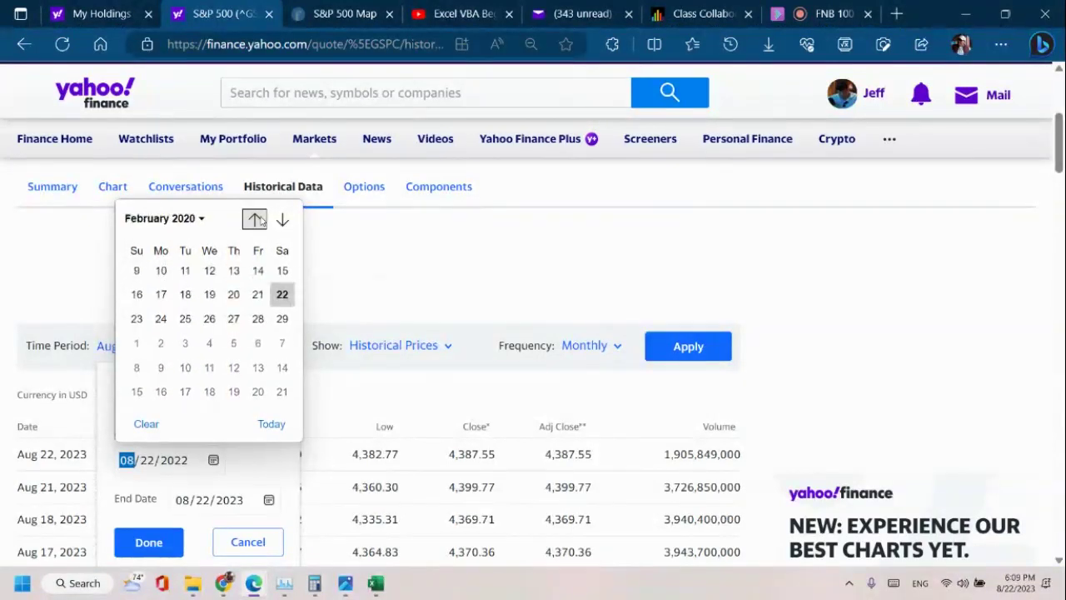
pyautogui.click(255, 220)
pyautogui.click(255, 219)
pyautogui.click(255, 219)
pyautogui.click(255, 219)
pyautogui.click(255, 219)
pyautogui.click(255, 219)
pyautogui.click(255, 219)
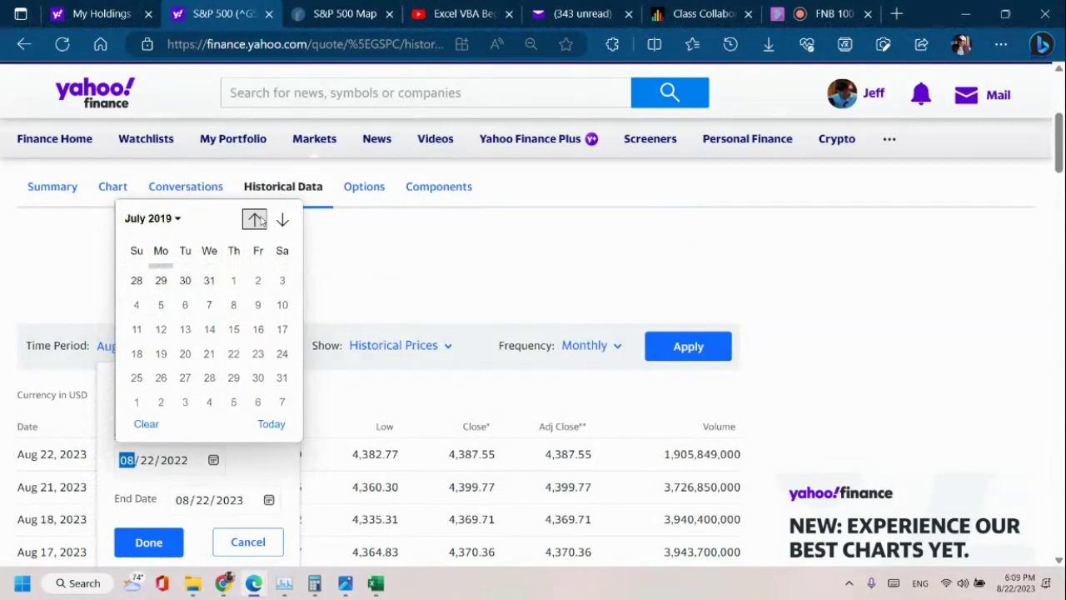
pyautogui.click(255, 219)
pyautogui.click(254, 219)
pyautogui.click(255, 219)
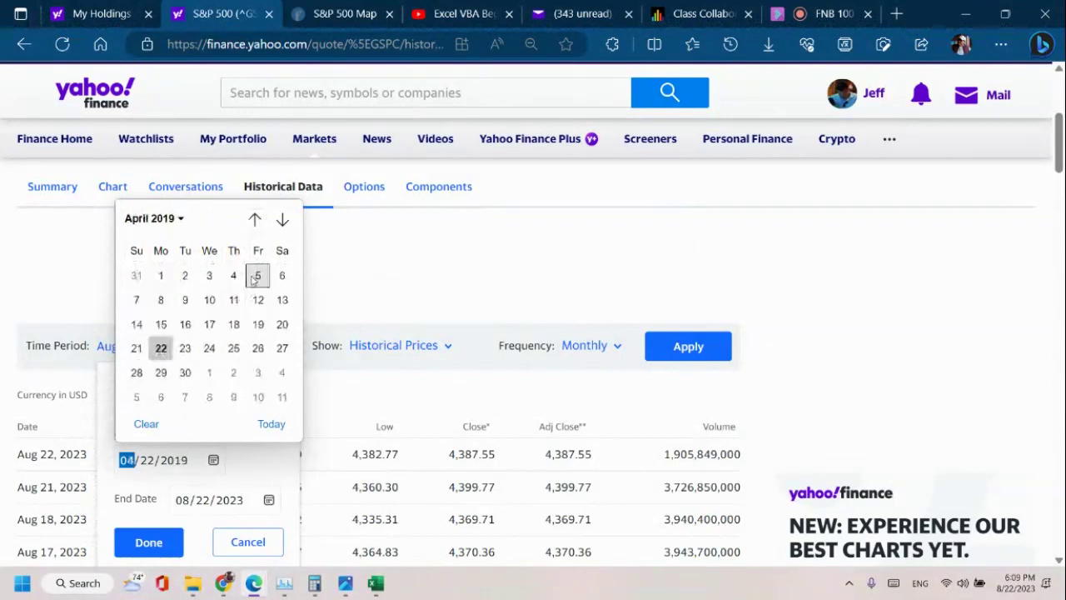
pyautogui.click(255, 220)
pyautogui.click(255, 219)
pyautogui.click(255, 219)
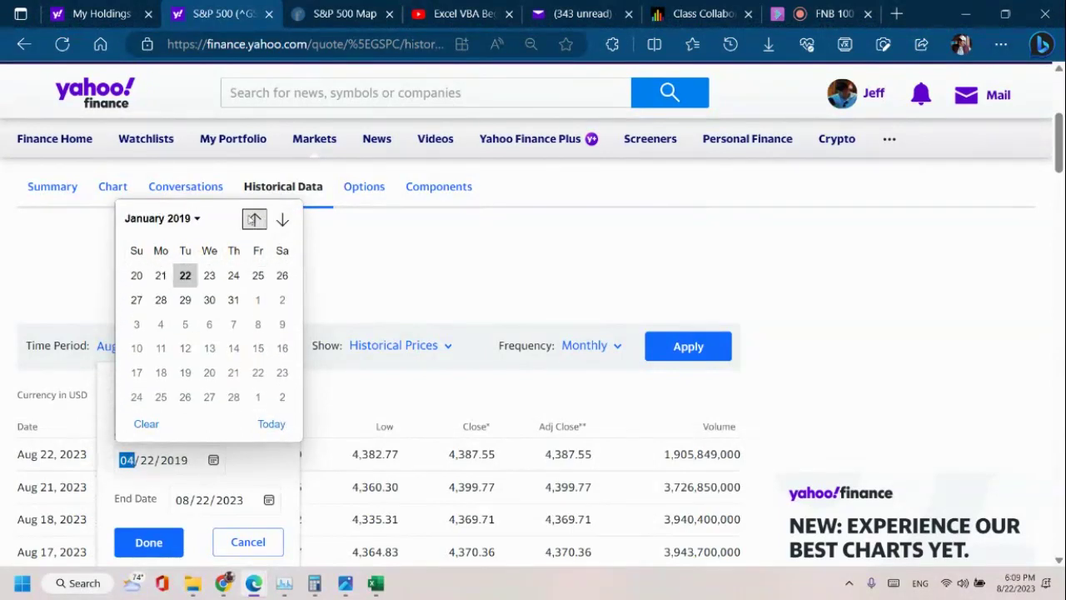
pyautogui.click(254, 219)
pyautogui.click(255, 219)
pyautogui.click(255, 219)
pyautogui.click(254, 219)
pyautogui.click(254, 219)
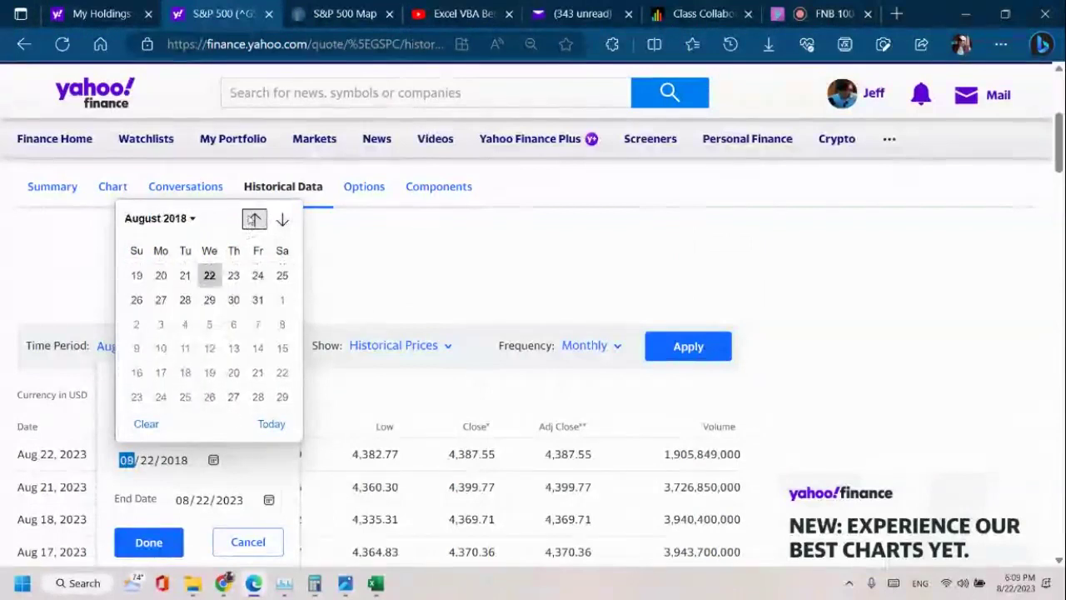
pyautogui.click(254, 219)
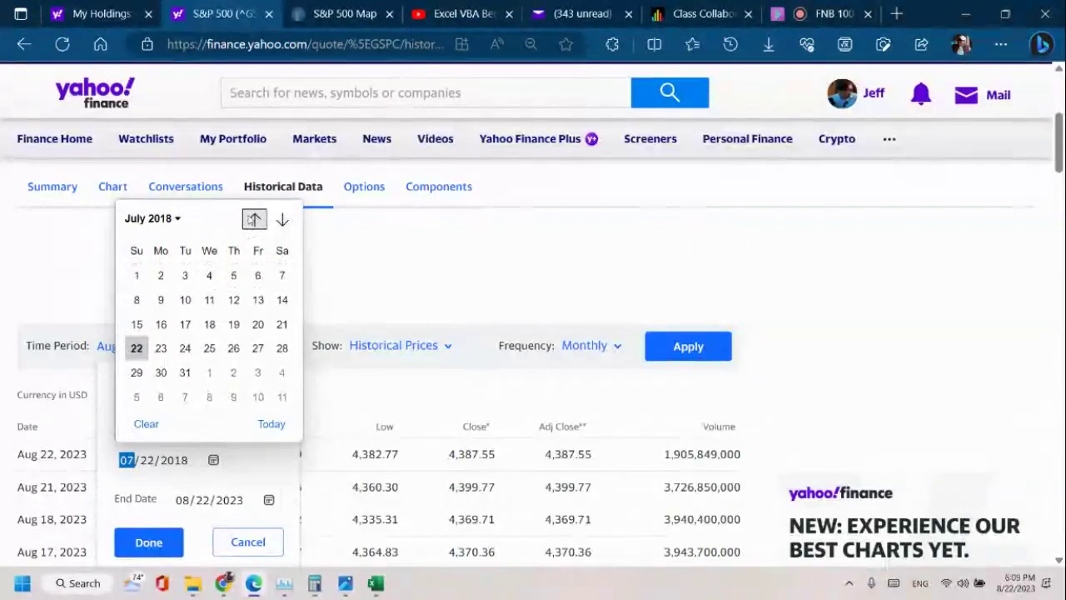
pyautogui.click(136, 275)
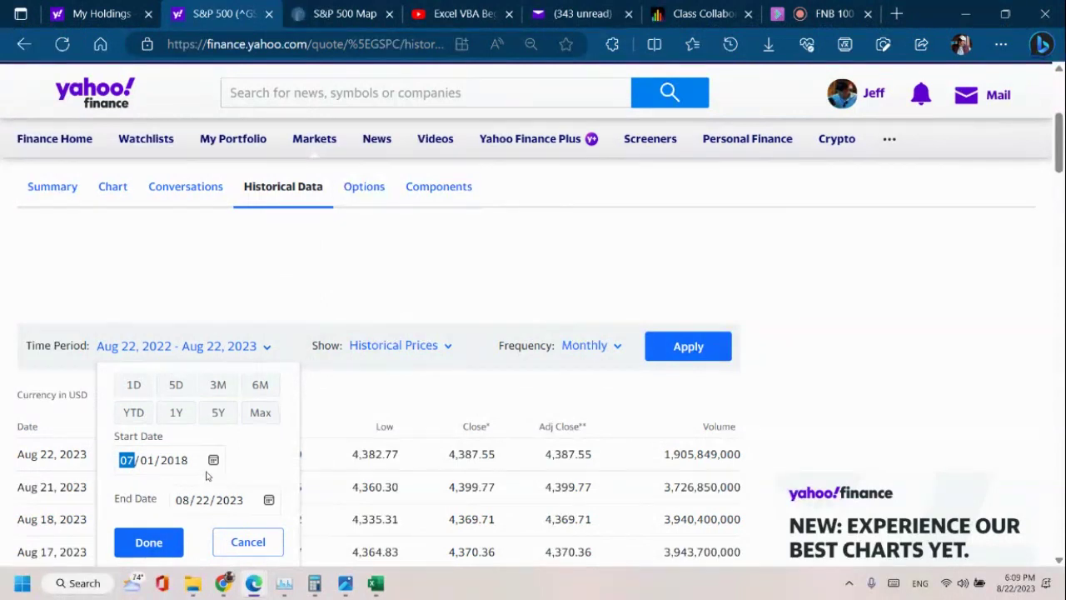
# Confirm the custom date range and apply it with the monthly frequency to the price table.
pyautogui.scroll(-1, 207, 476)
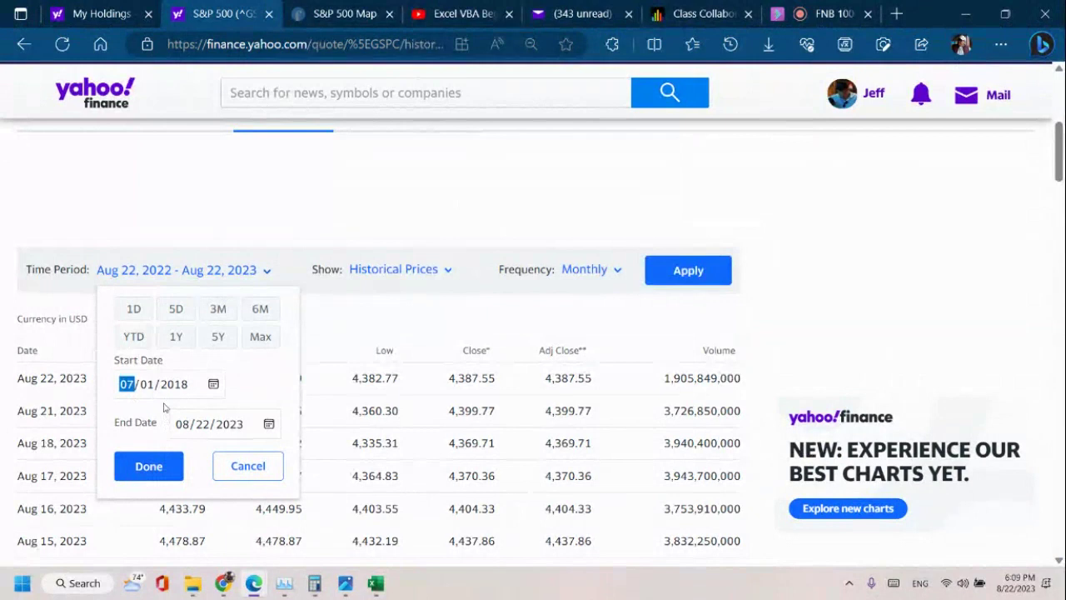
pyautogui.click(149, 467)
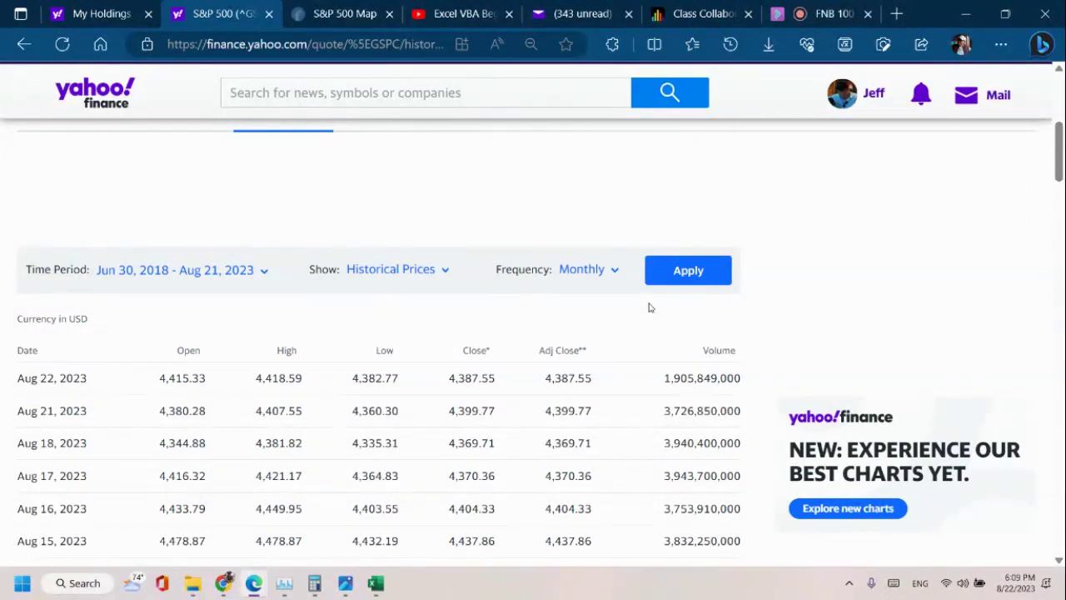
pyautogui.click(688, 273)
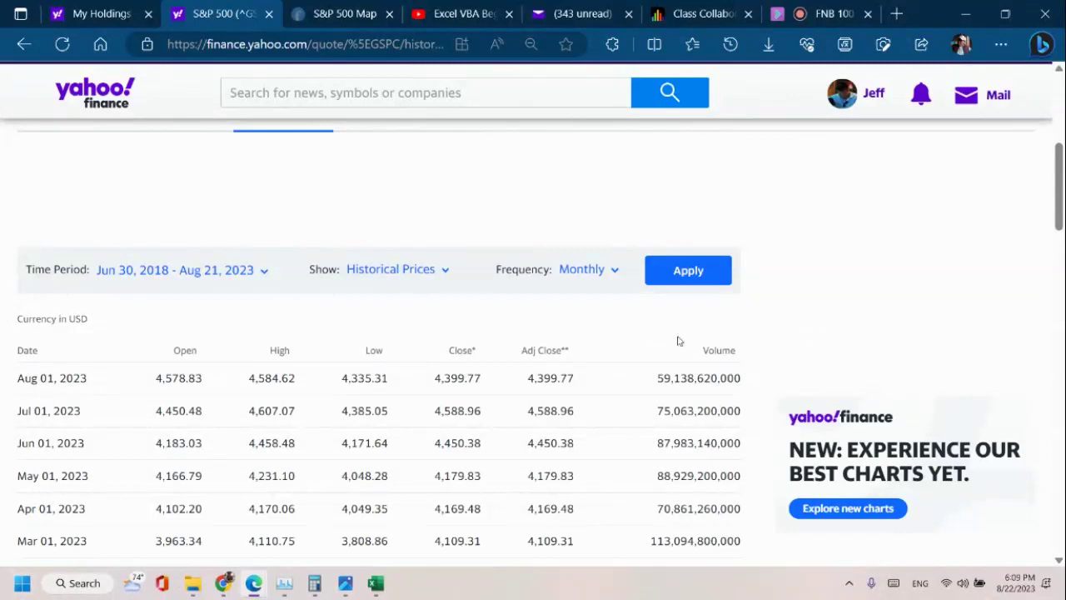
# Look through the monthly S&P 500 price table to check the dates it covers.
pyautogui.scroll(-1, 948, 268)
pyautogui.scroll(-8, 21, 388)
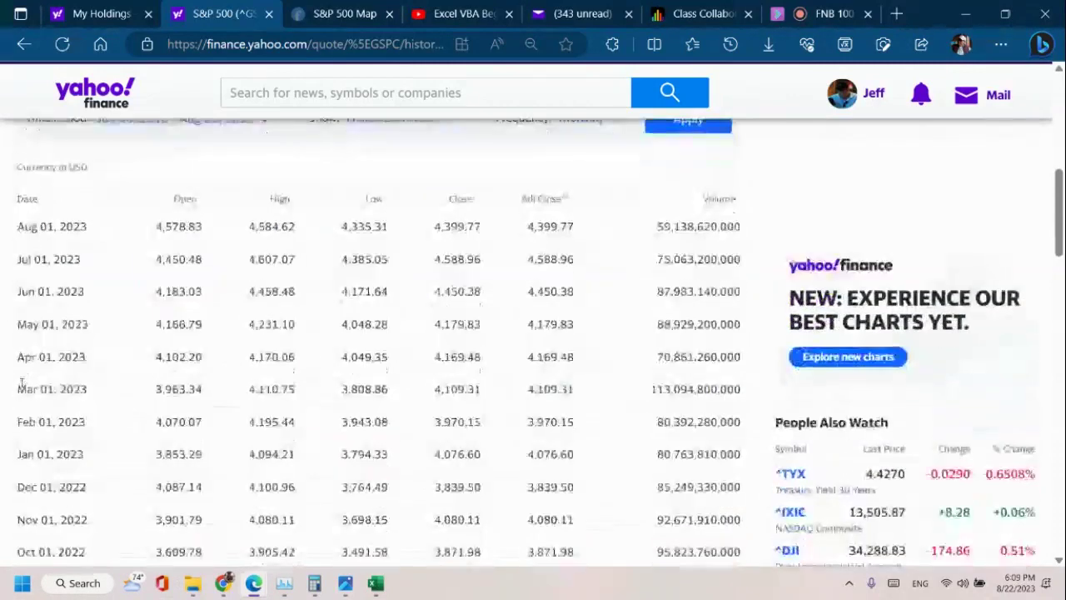
pyautogui.scroll(-13, 23, 387)
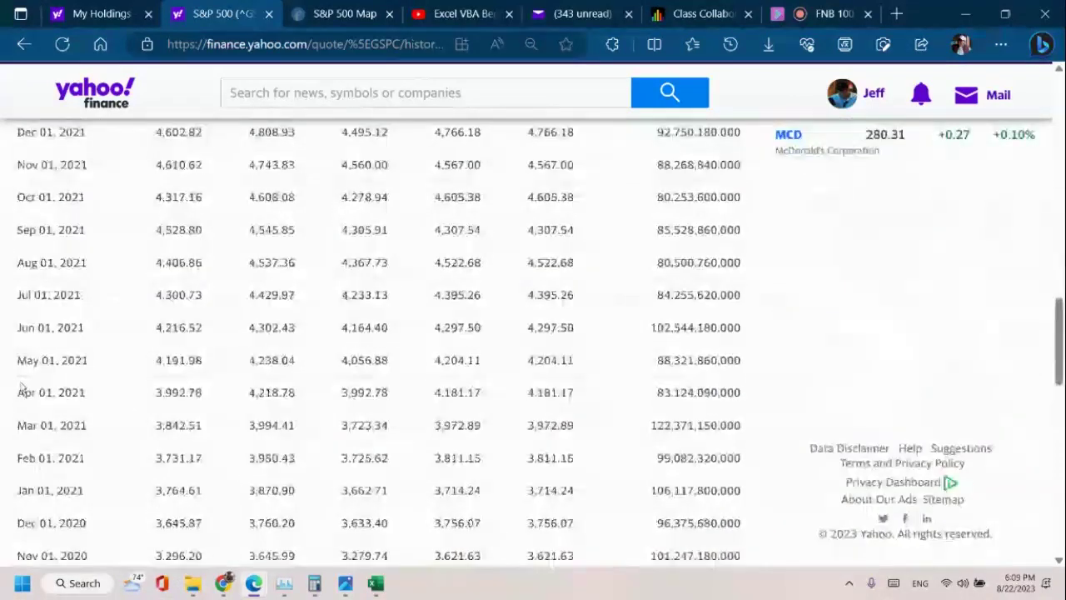
pyautogui.scroll(12, 21, 380)
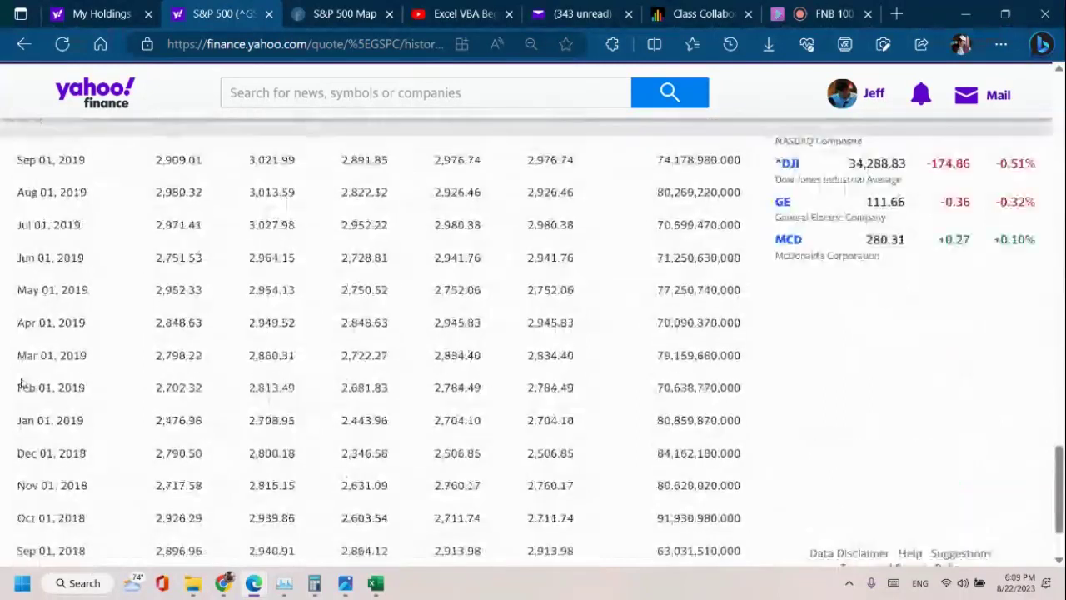
pyautogui.scroll(7, 37, 369)
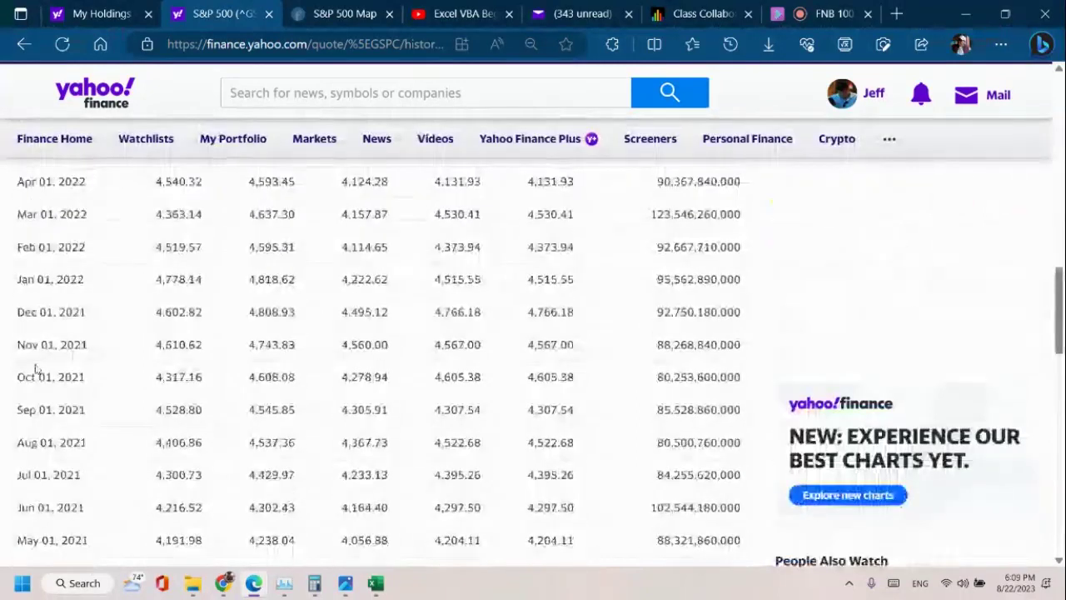
pyautogui.scroll(1, 48, 369)
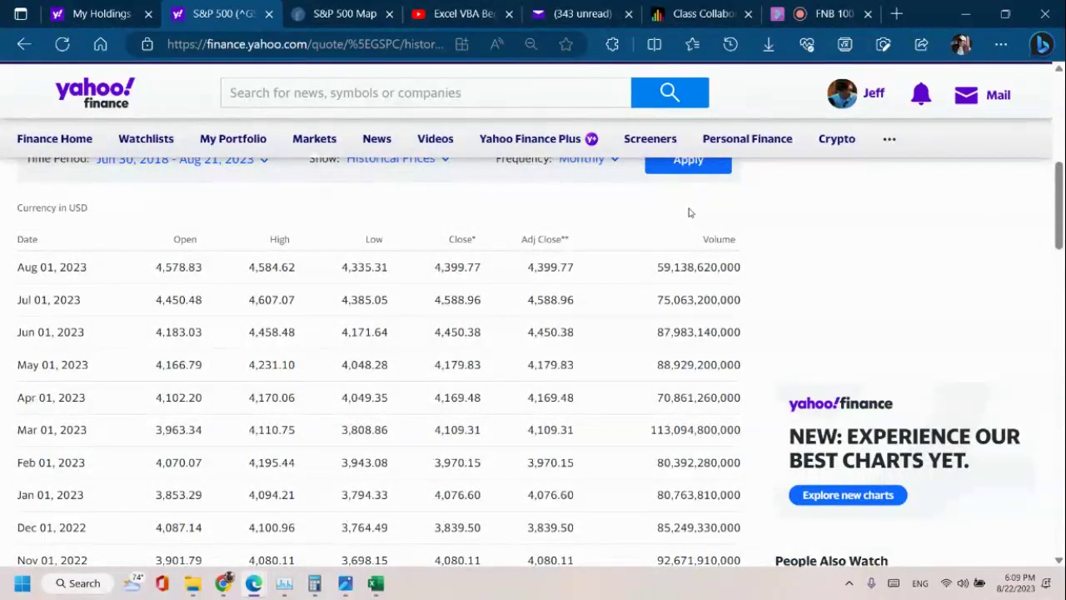
pyautogui.scroll(1, 689, 213)
# Copy the entire monthly price table from its header row through the Jul 01, 2018 row, without the footnotes below it.
pyautogui.scroll(-1, 689, 298)
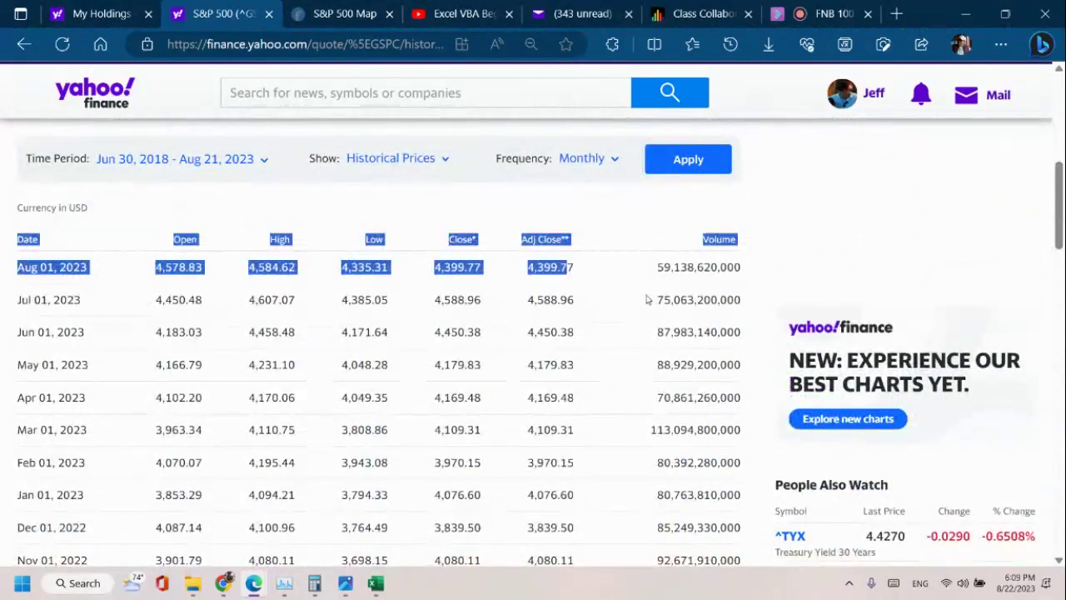
pyautogui.scroll(-5, 718, 525)
pyautogui.moveTo(725, 520); pyautogui.dragTo(737, 559)
pyautogui.scroll(-4, 708, 546)
pyautogui.scroll(-3, 734, 563)
pyautogui.scroll(-3, 734, 562)
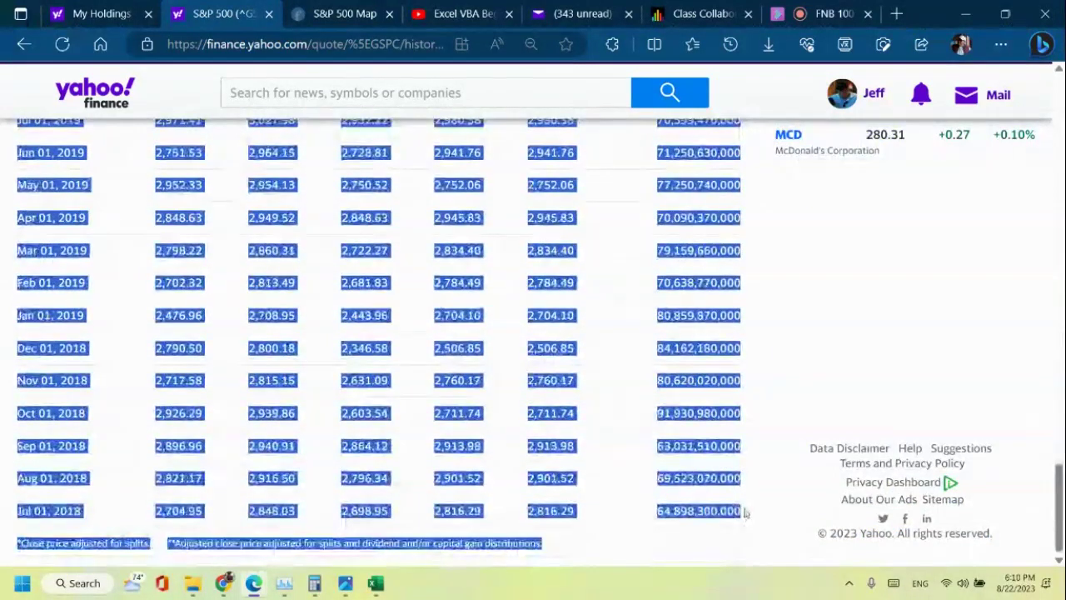
pyautogui.scroll(6, 785, 476)
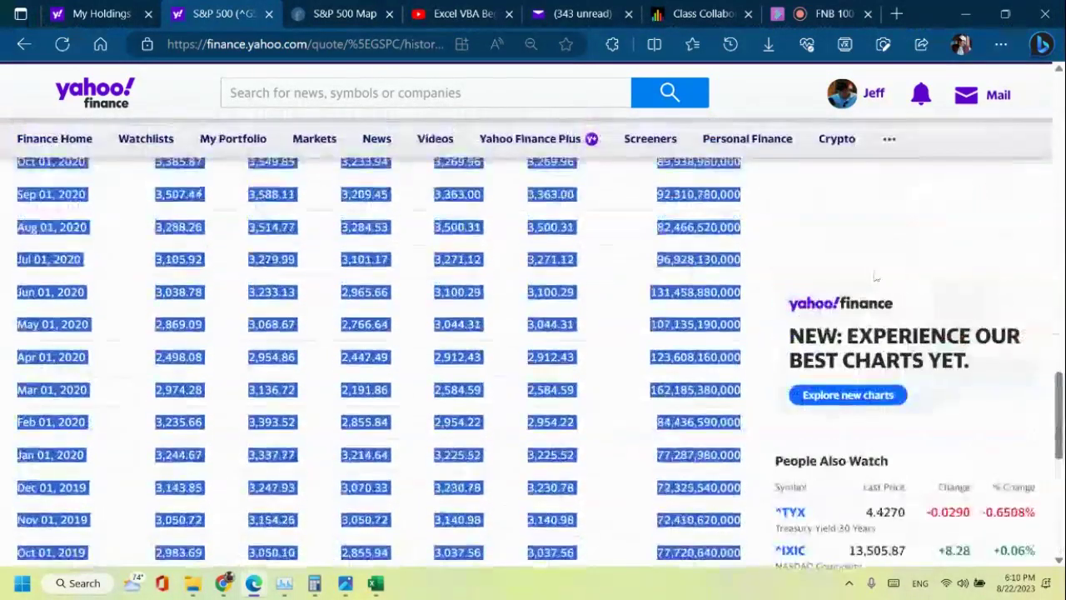
pyautogui.scroll(12, 874, 276)
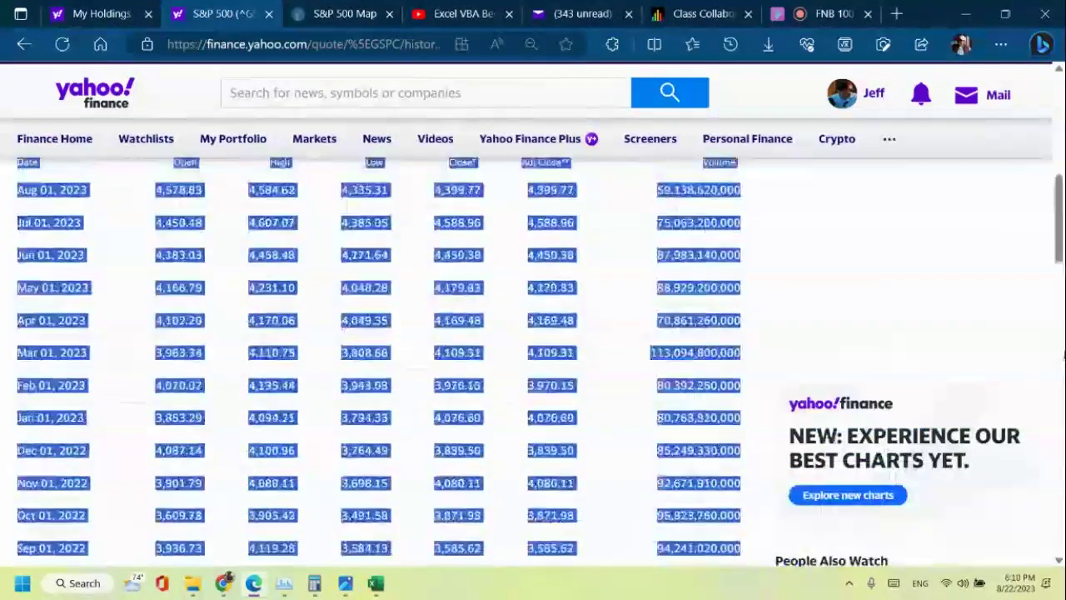
pyautogui.scroll(2, 936, 409)
pyautogui.scroll(-4, 1032, 409)
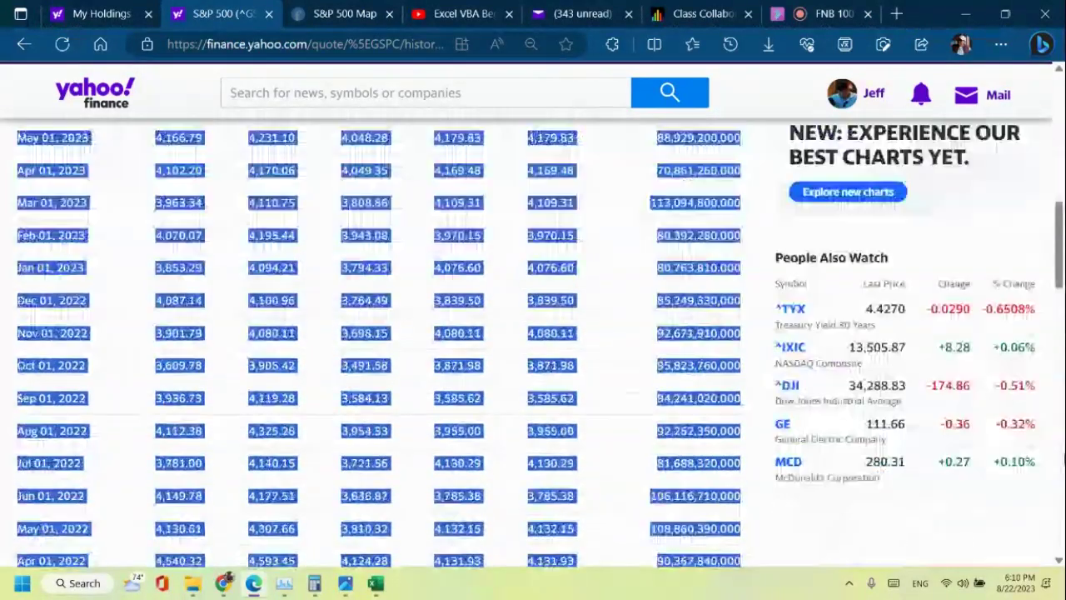
pyautogui.scroll(-8, 1063, 466)
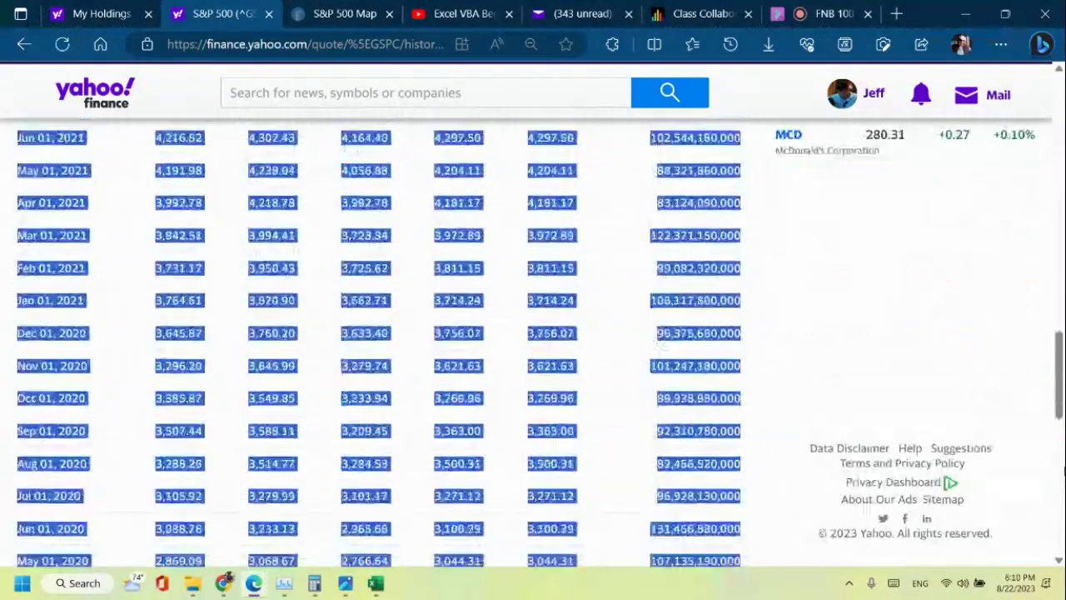
pyautogui.scroll(-7, 1063, 471)
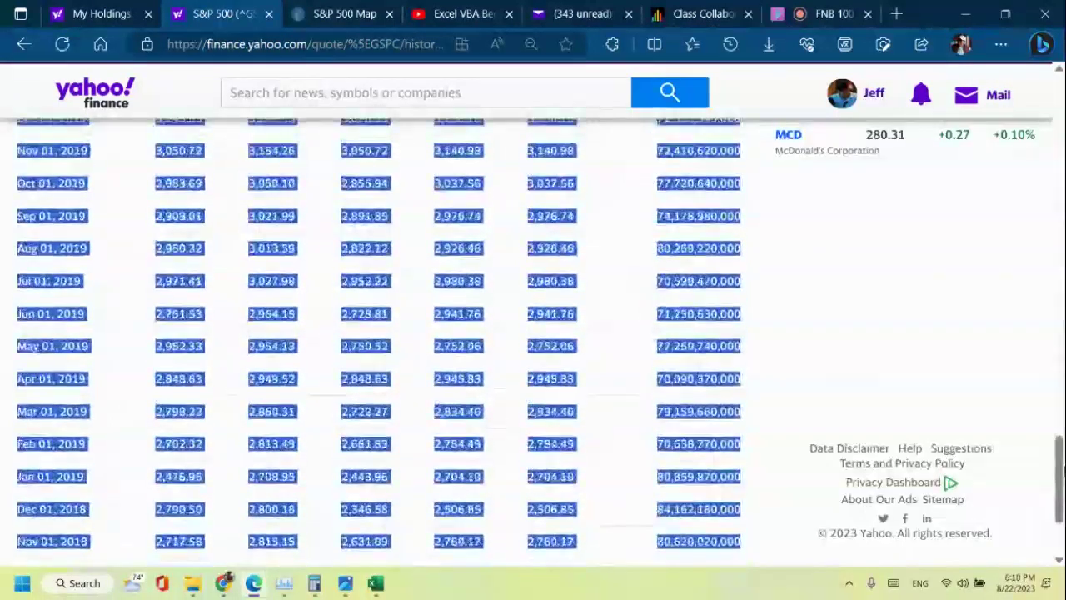
pyautogui.scroll(-2, 1063, 471)
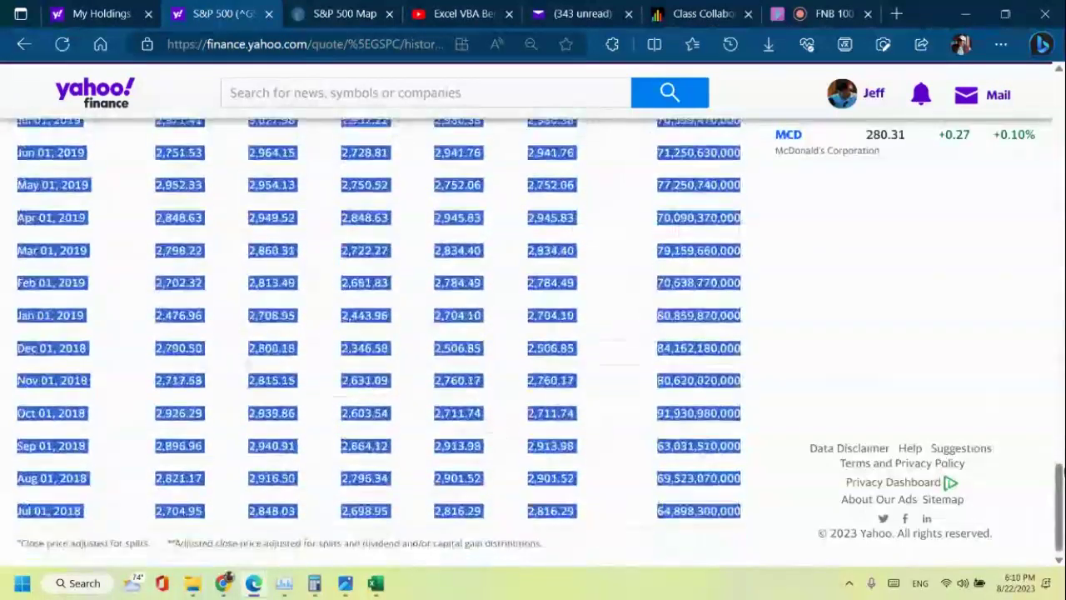
pyautogui.rightClick(675, 515)
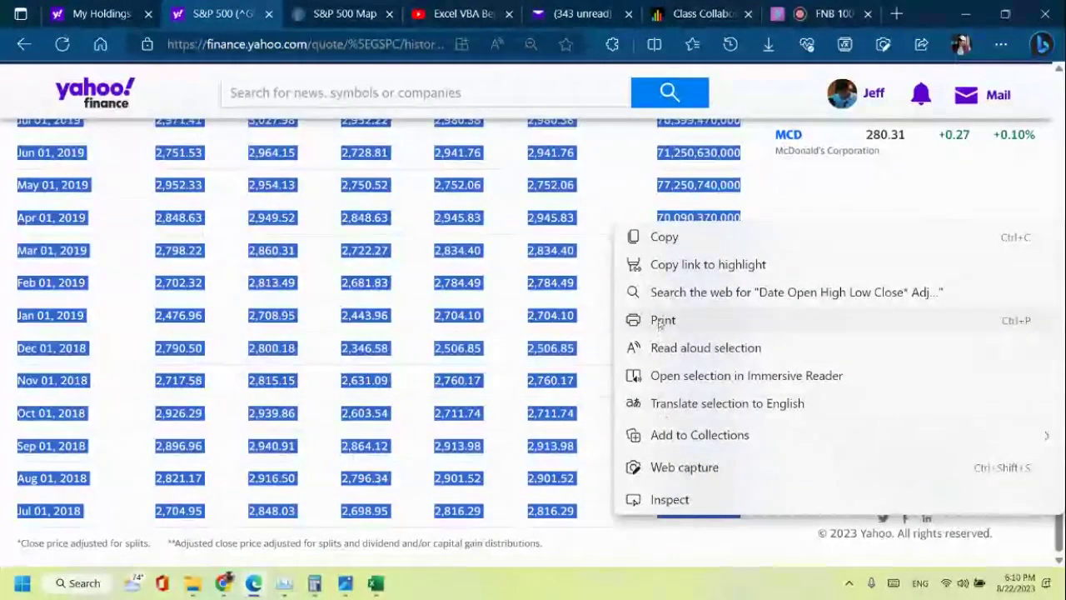
pyautogui.click(670, 239)
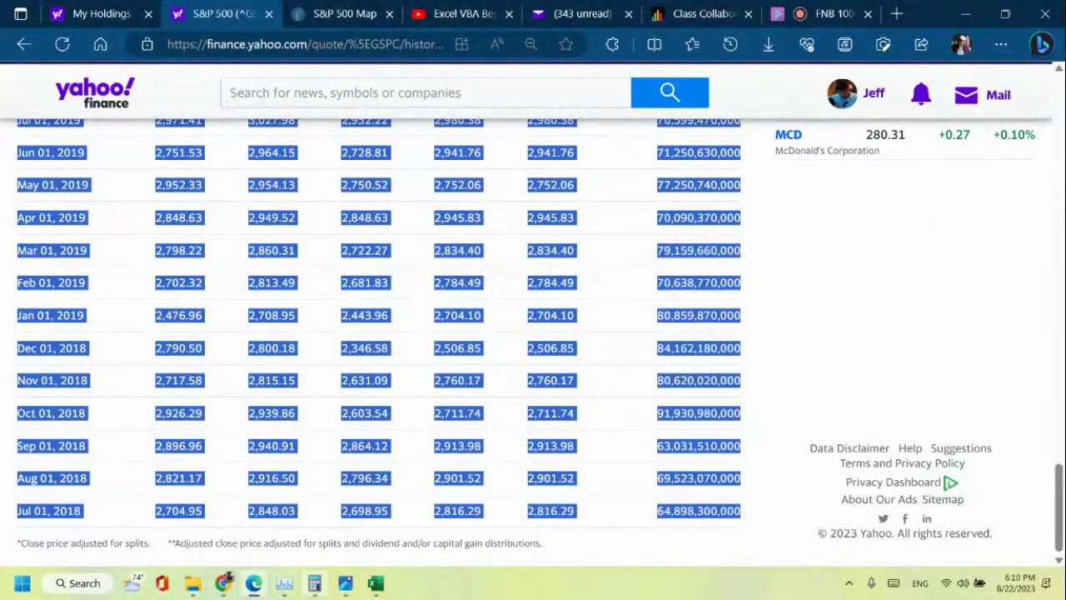
# Switch to the AAPL23smr workbook in Excel and add a new blank sheet after the T-Bill sheet.
pyautogui.moveTo(375, 588)
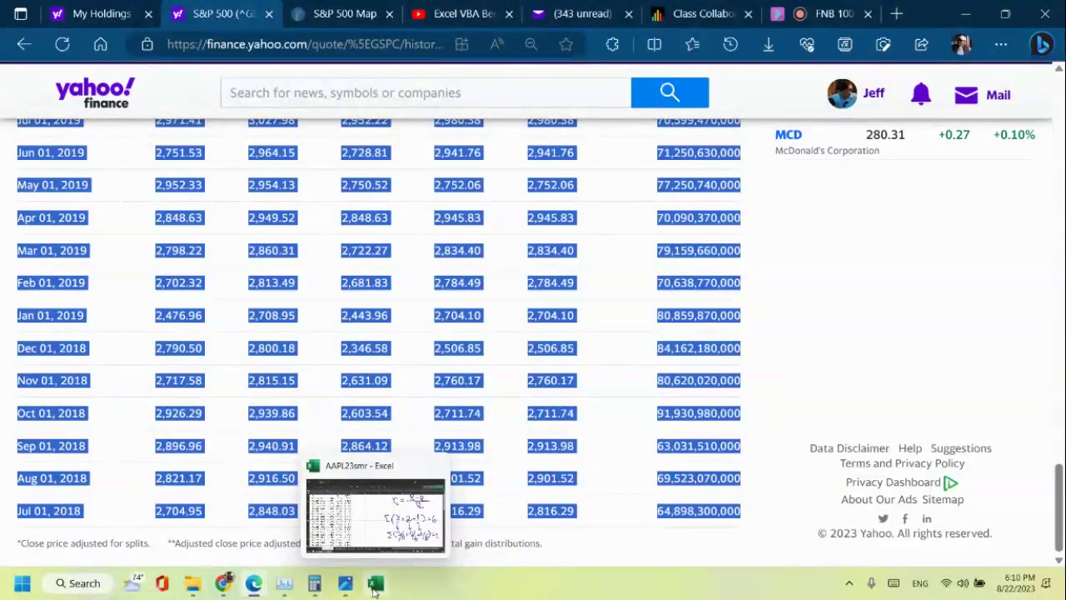
pyautogui.click(374, 588)
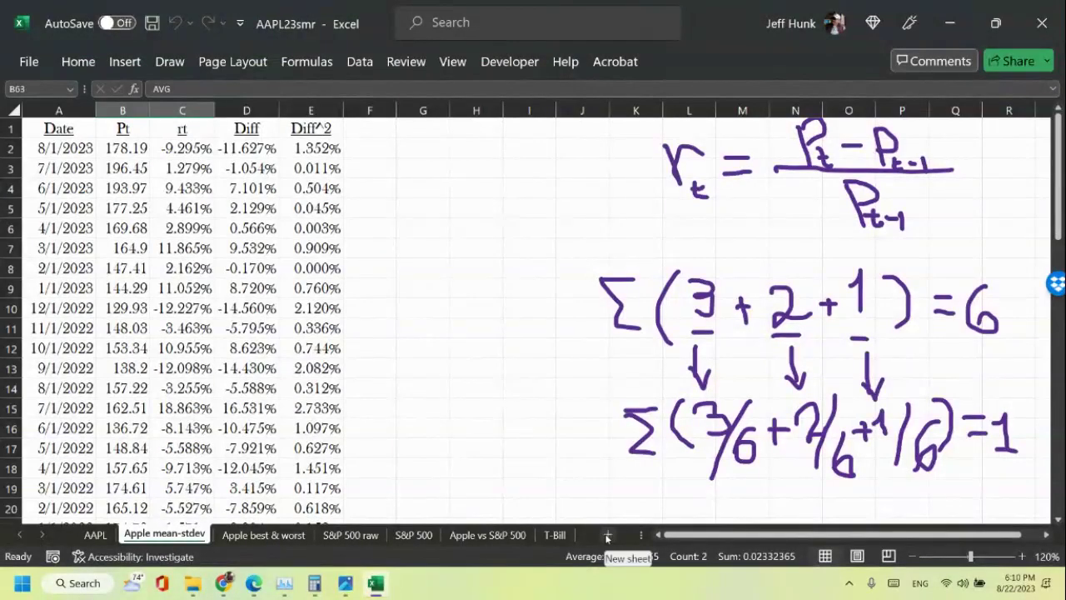
pyautogui.click(555, 535)
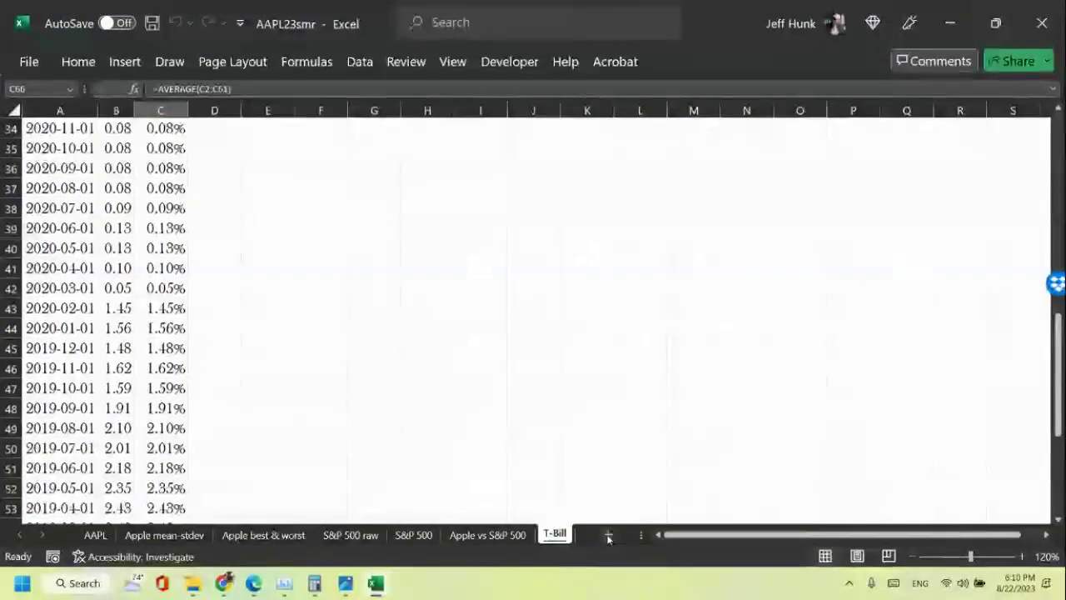
pyautogui.click(607, 536)
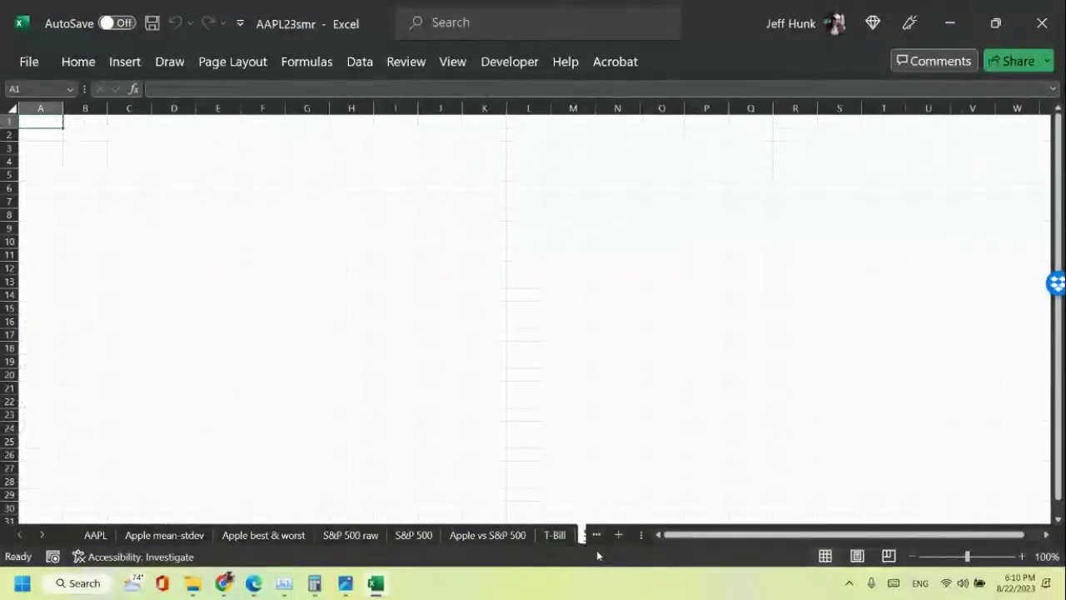
# Leave the blank sheet in the AAPL23smr workbook unused and create a new blank workbook.
pyautogui.scroll(-3, 586, 537)
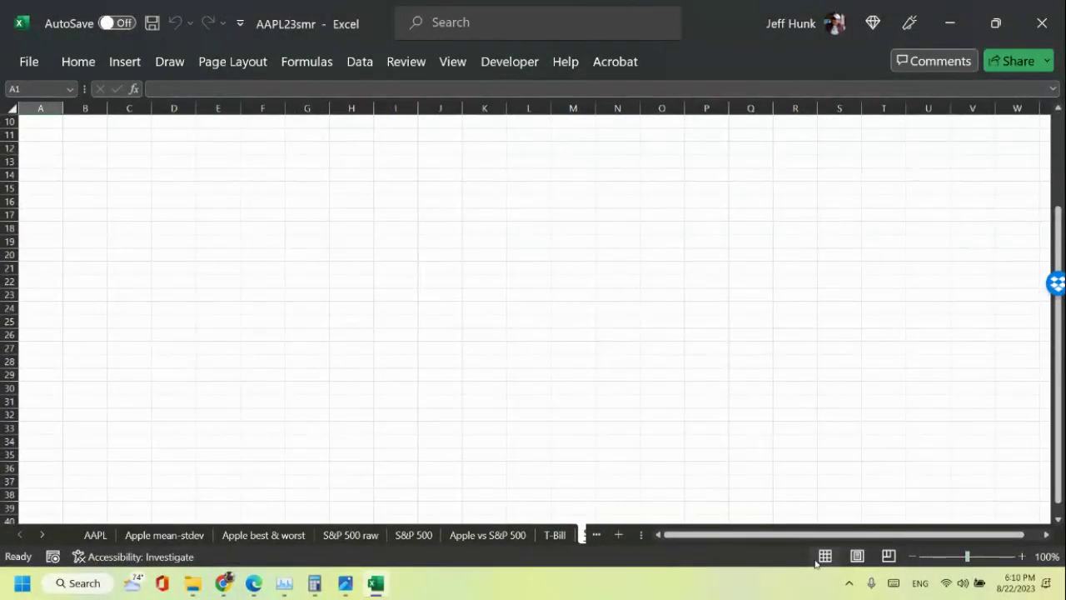
pyautogui.click(40, 538)
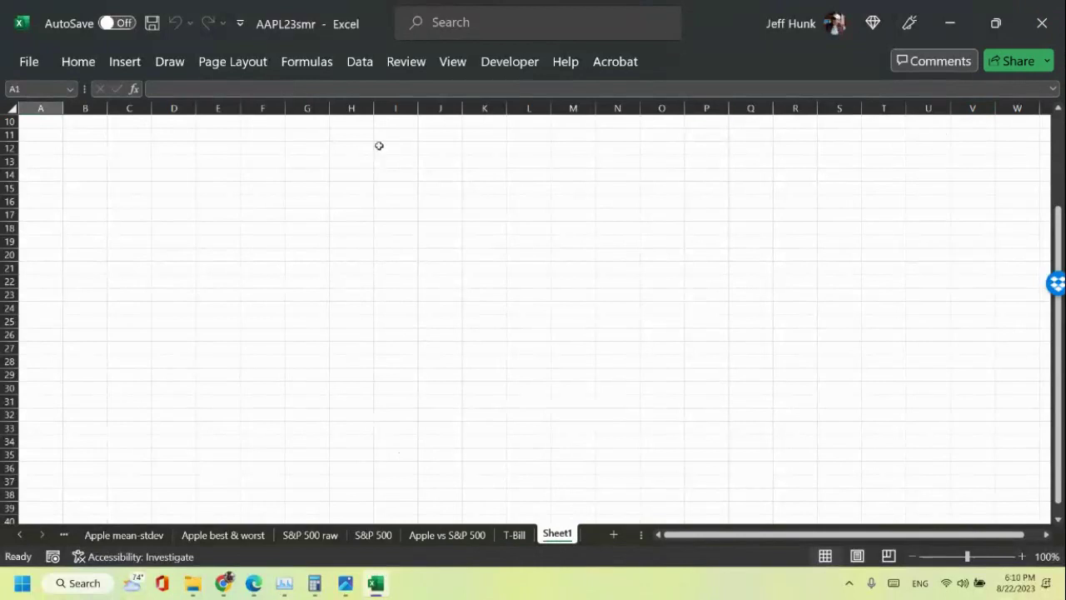
pyautogui.click(20, 61)
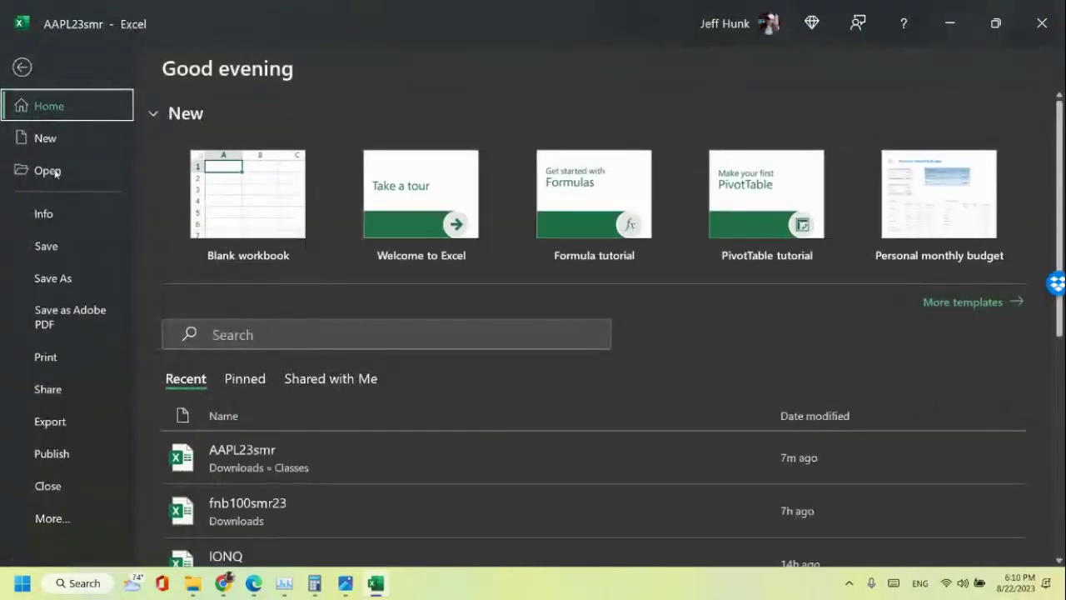
pyautogui.click(256, 210)
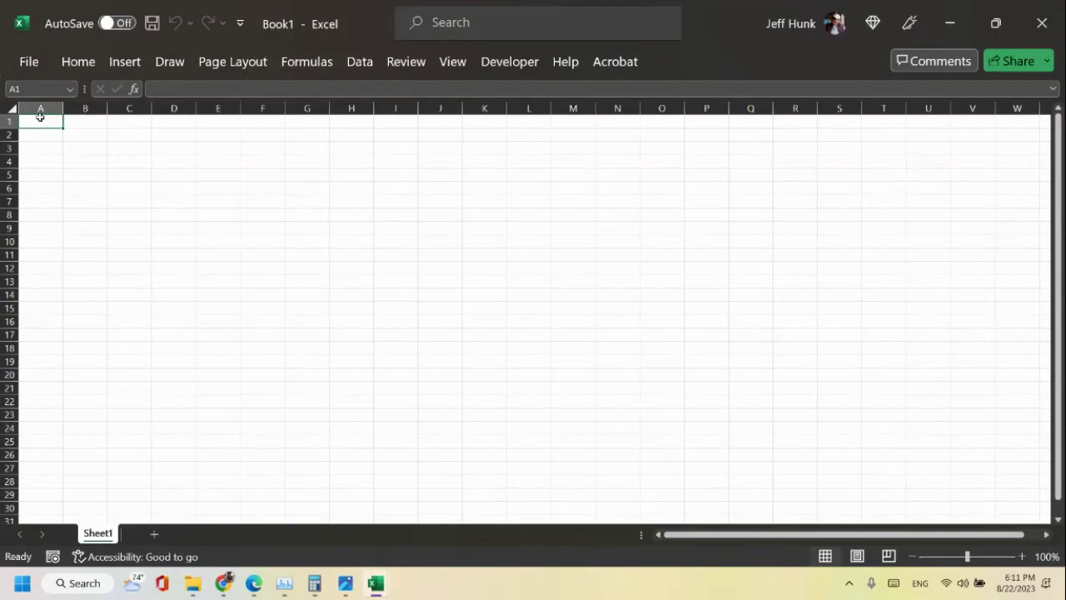
# Paste the copied monthly S&P 500 price table into the new workbook, starting at cell A1.
pyautogui.click(74, 65)
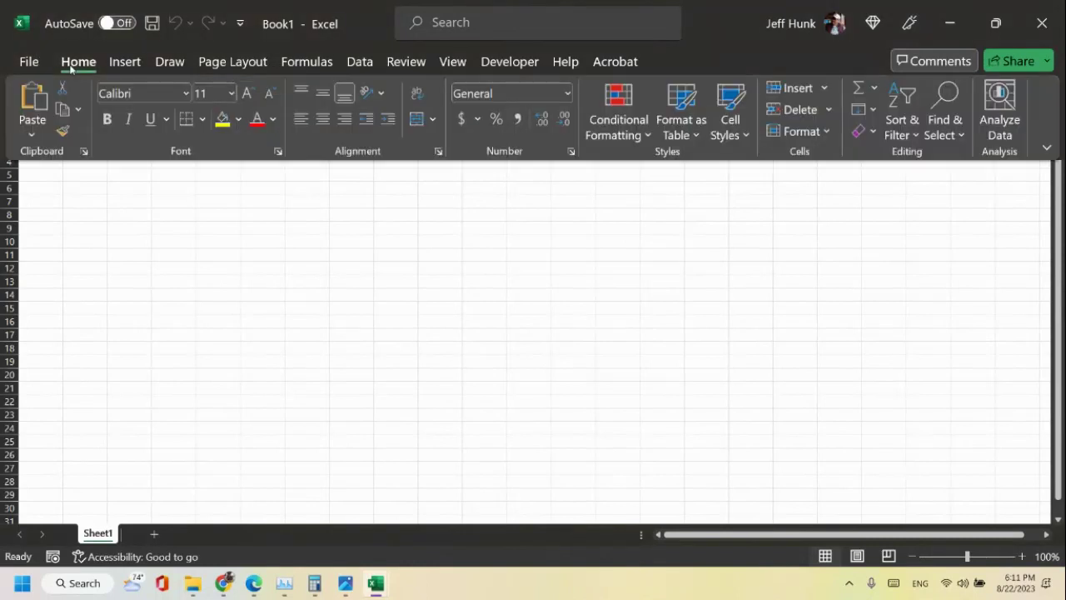
pyautogui.click(36, 100)
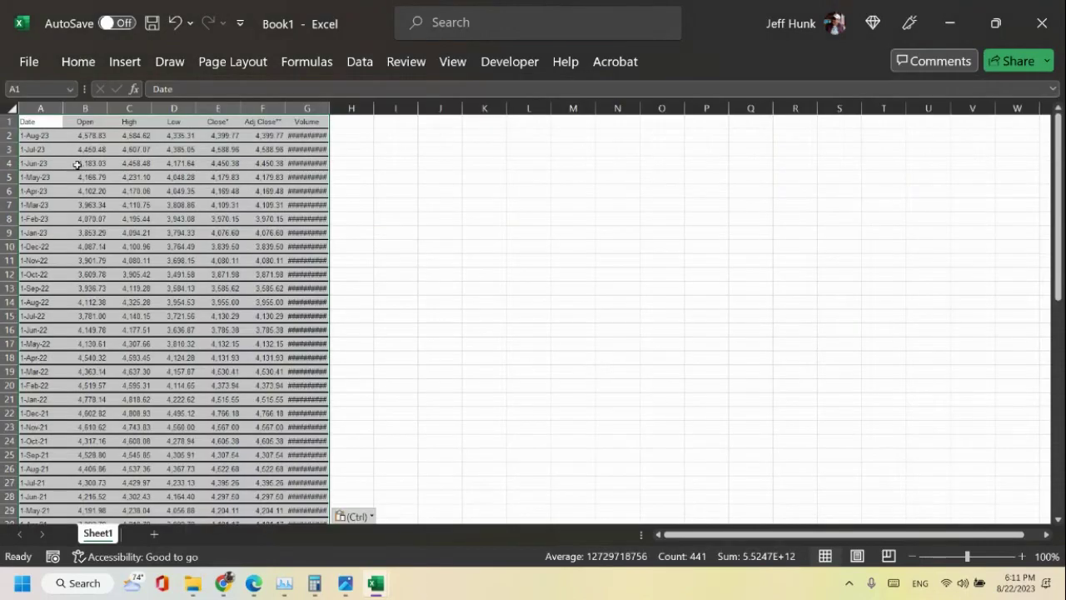
pyautogui.click(491, 428)
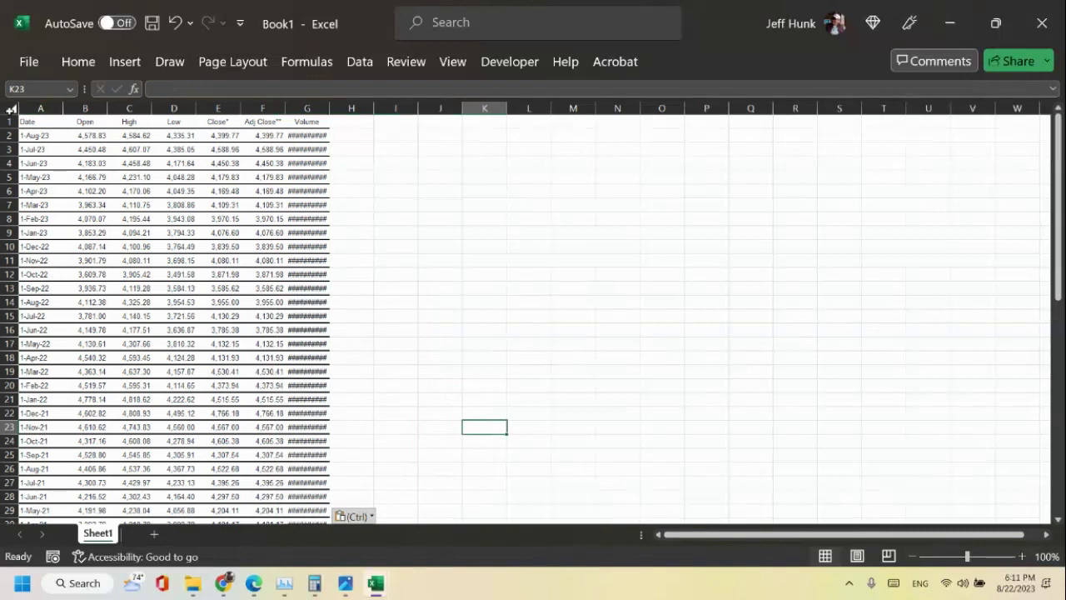
# Change the font of the entire sheet to Baskerville Old Face.
pyautogui.click(11, 108)
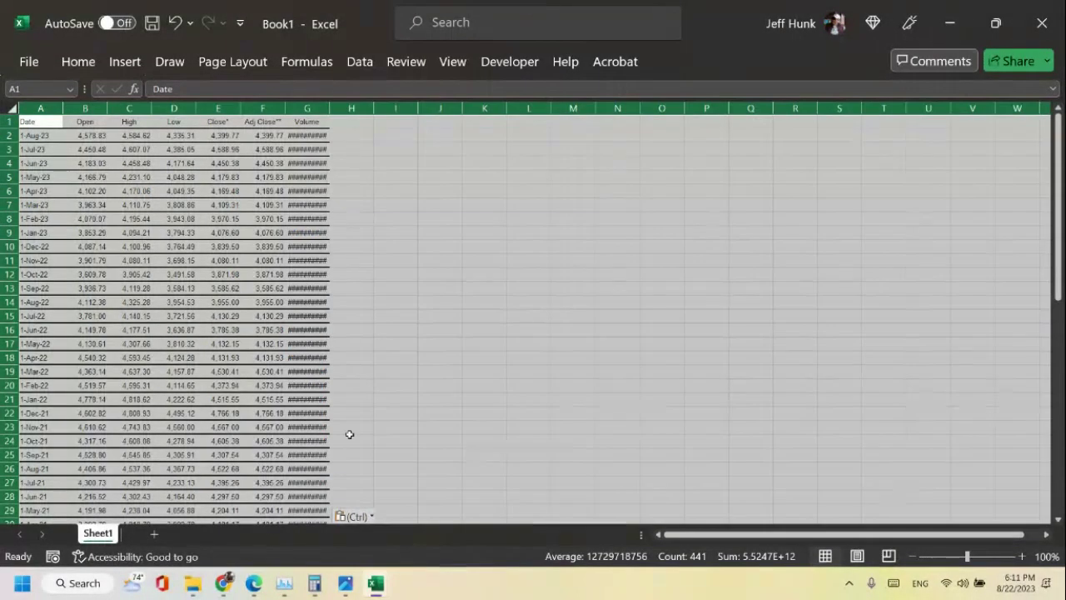
pyautogui.click(77, 63)
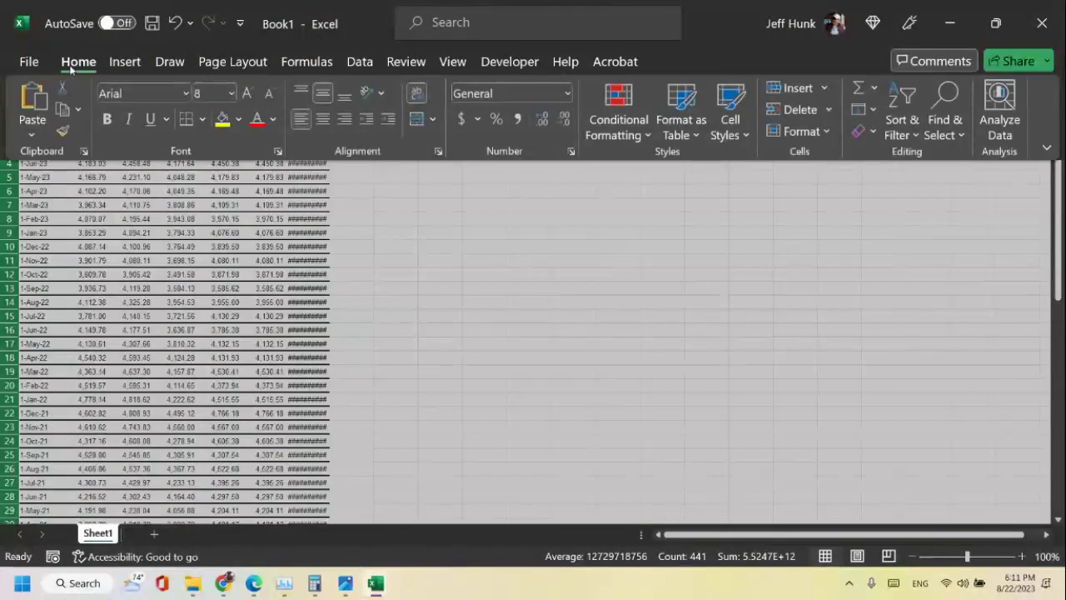
pyautogui.click(185, 92)
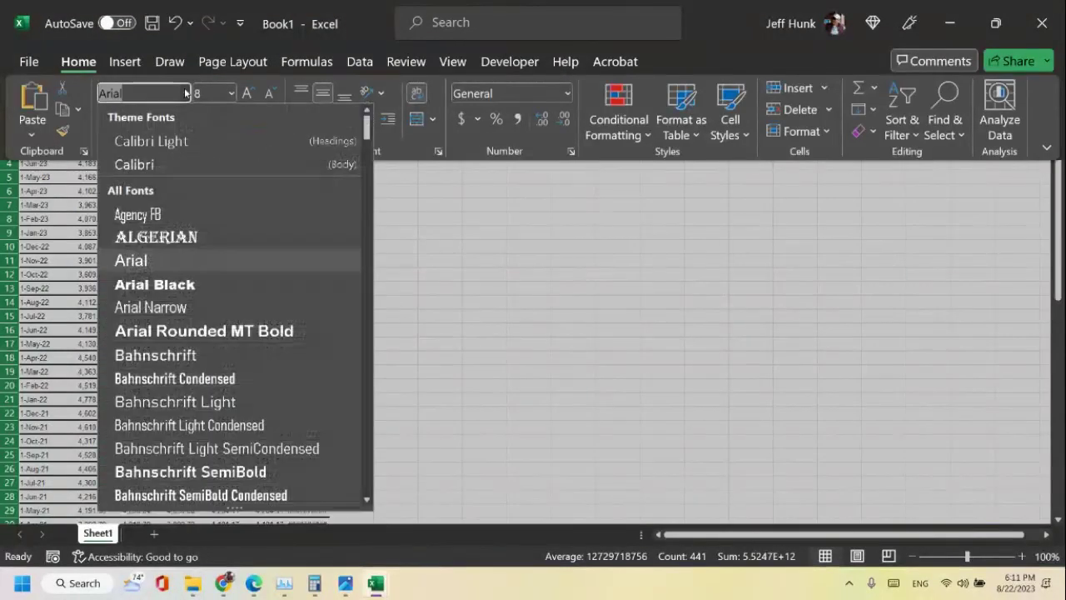
pyautogui.scroll(-9, 367, 454)
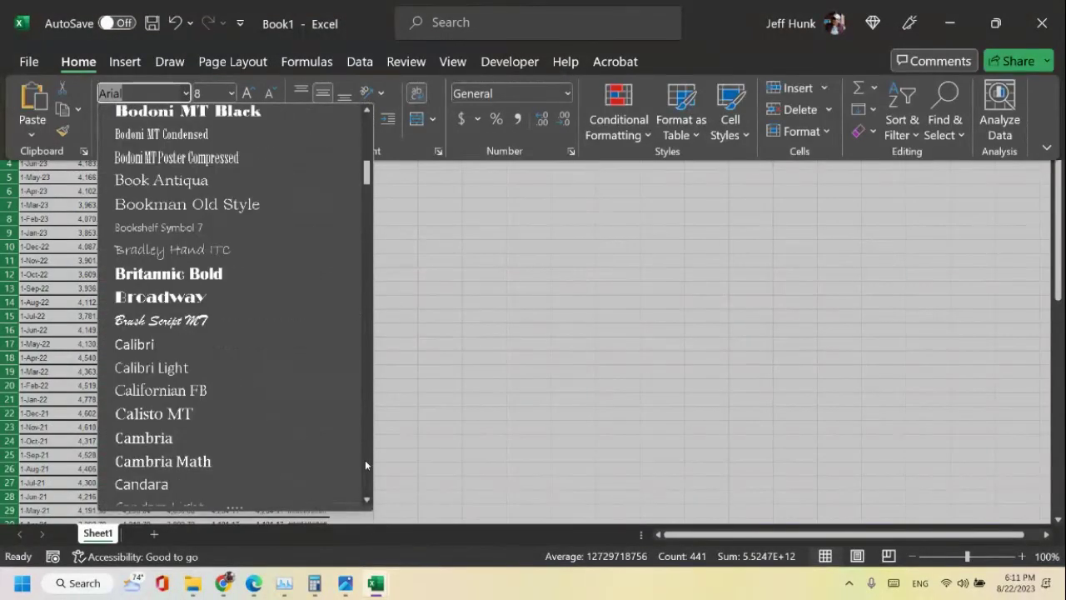
pyautogui.scroll(2, 362, 324)
pyautogui.scroll(2, 362, 302)
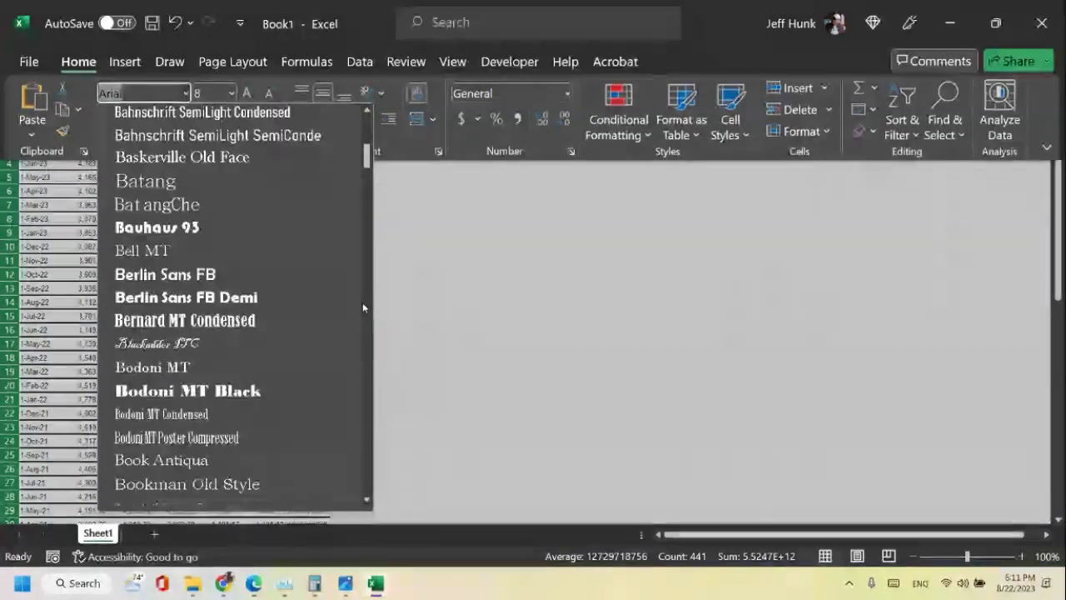
pyautogui.click(249, 158)
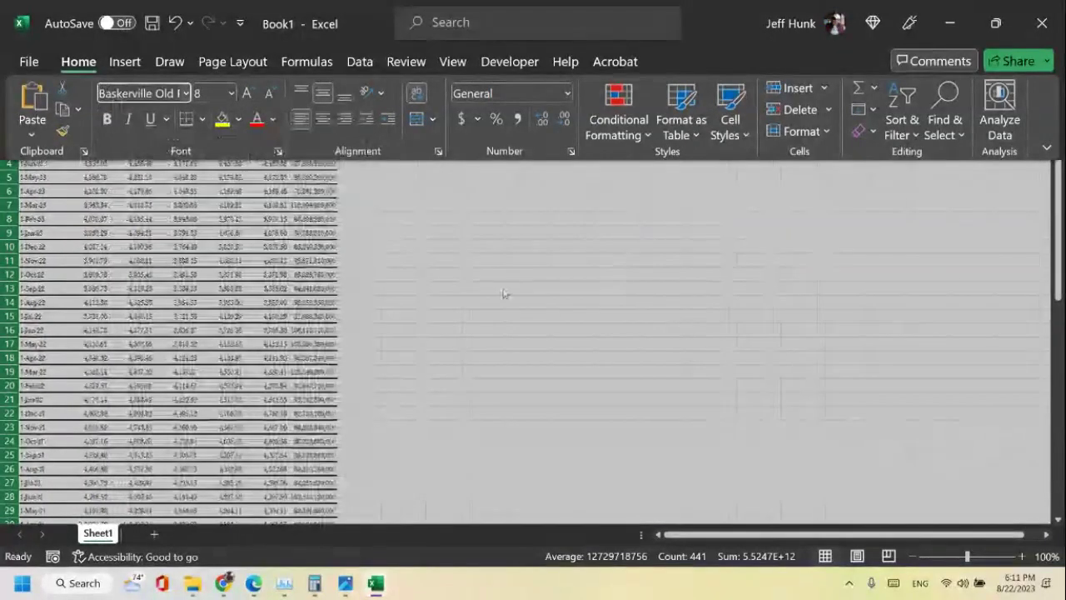
# Increase the font size of the entire sheet to 14 and deselect the cells.
pyautogui.click(245, 93)
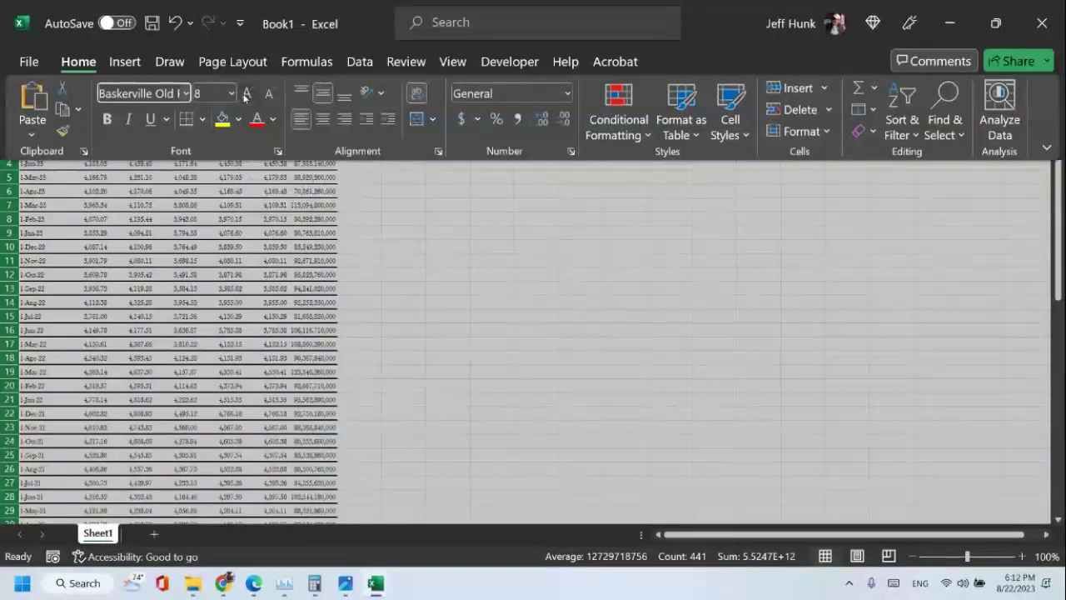
pyautogui.click(245, 93)
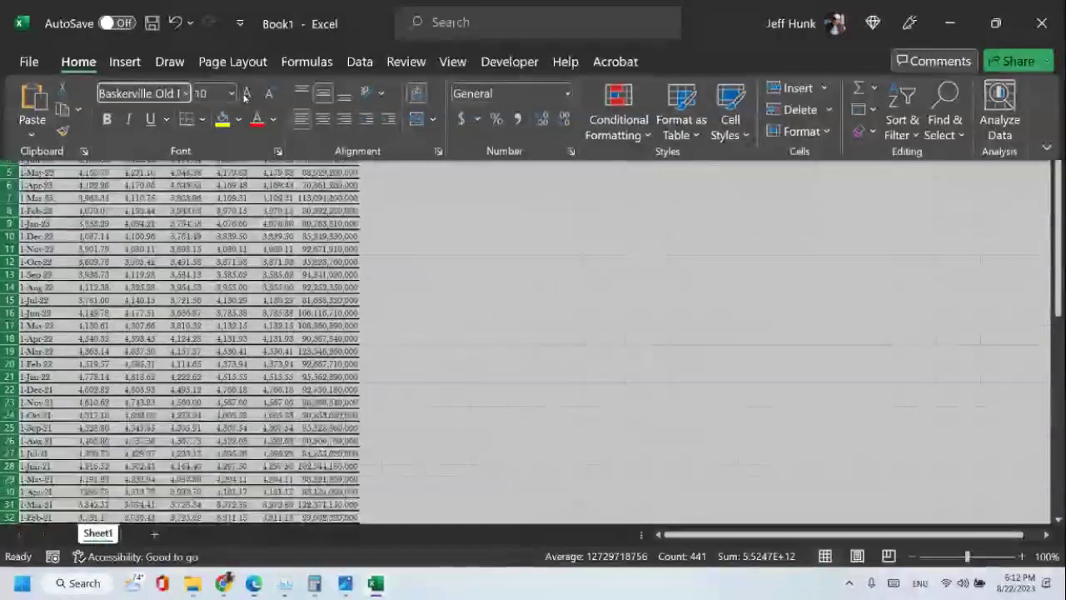
pyautogui.click(245, 93)
pyautogui.click(245, 94)
pyautogui.click(245, 93)
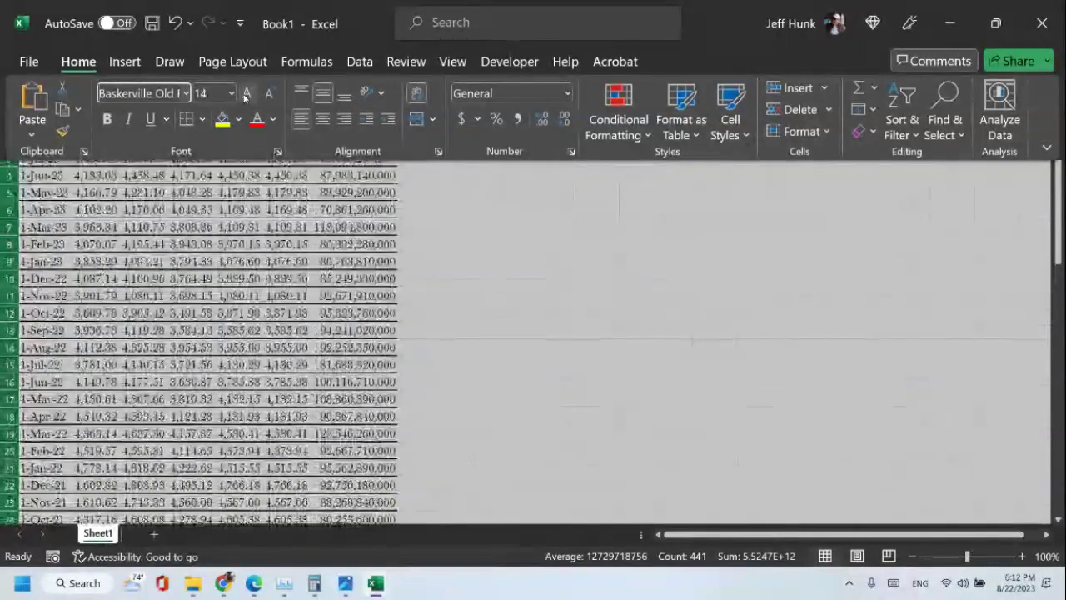
pyautogui.click(699, 343)
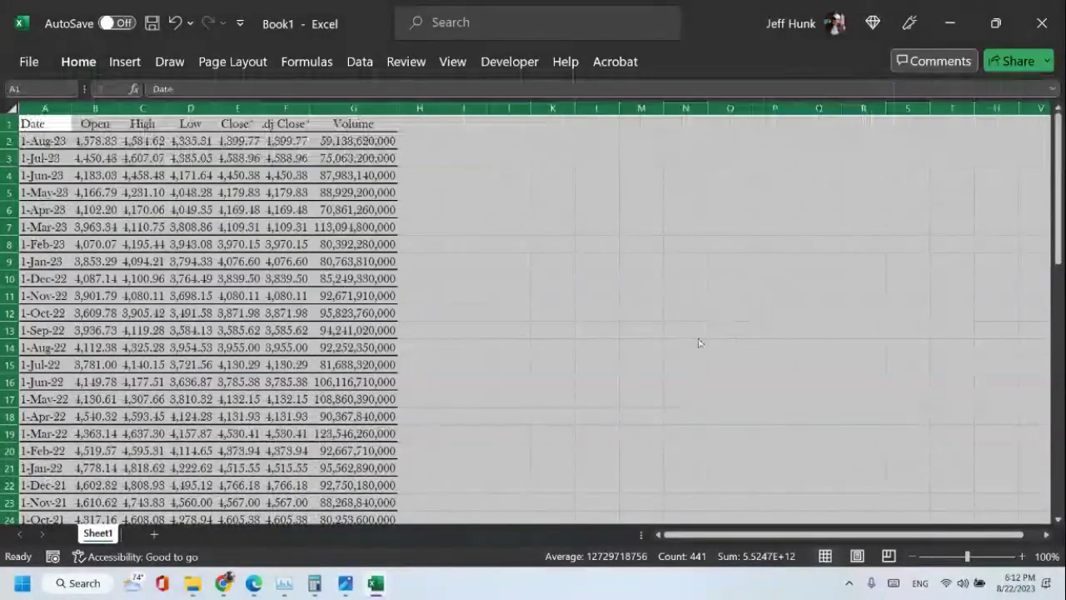
pyautogui.click(612, 402)
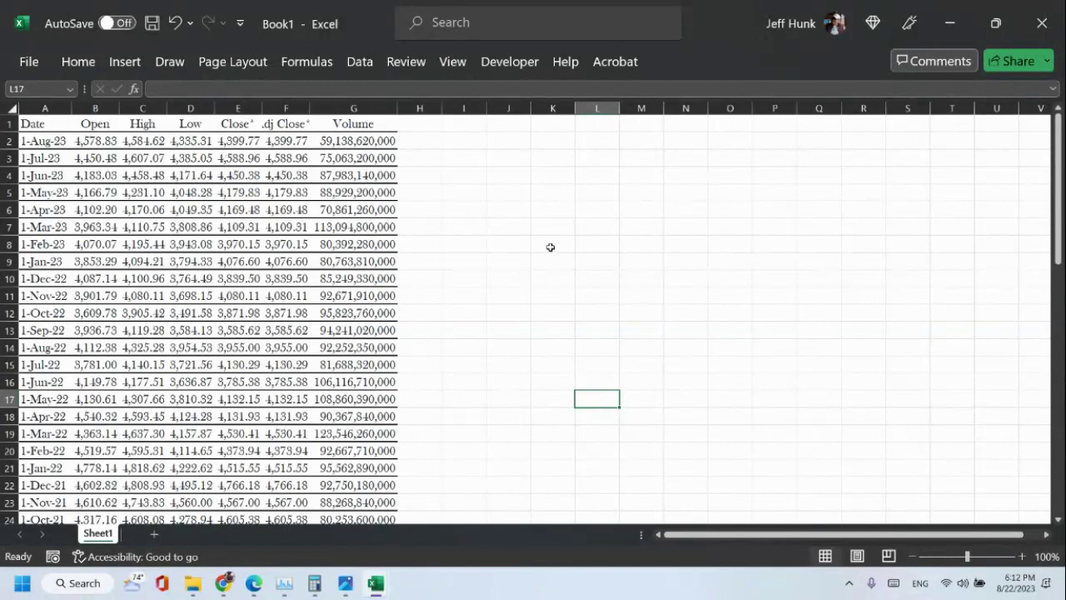
# Rename the sheet holding the pasted price table as "S&P 500 raw".
pyautogui.rightClick(97, 532)
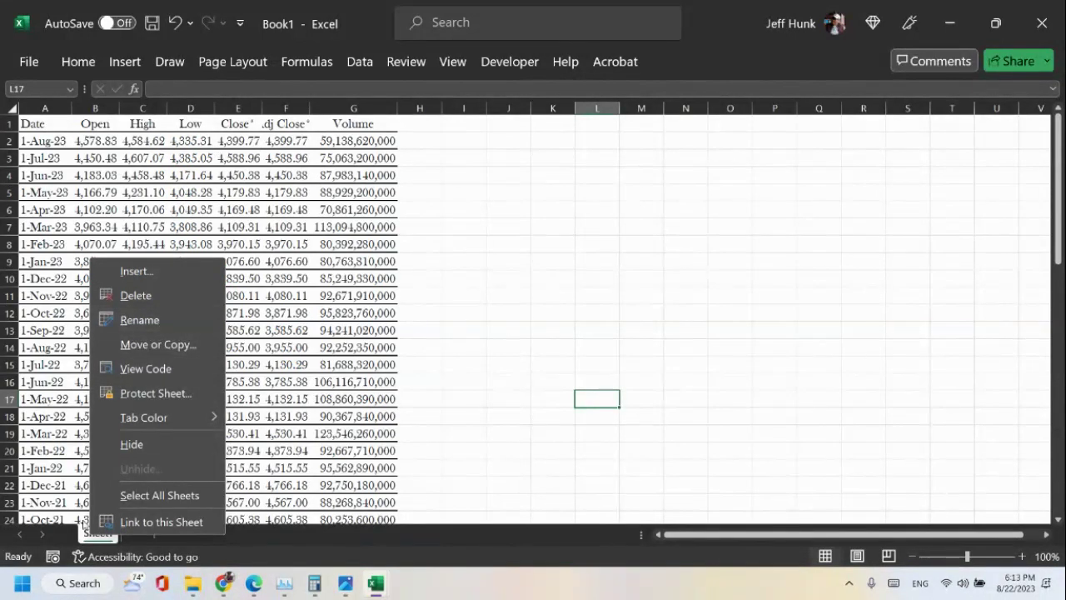
pyautogui.click(90, 538)
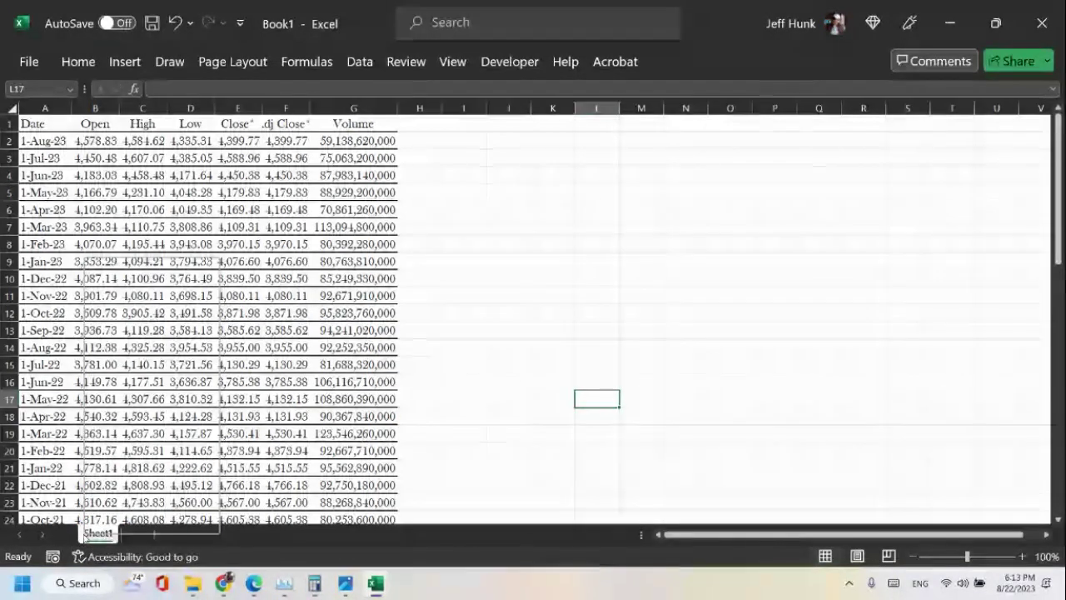
pyautogui.rightClick(90, 536)
pyautogui.click(175, 318)
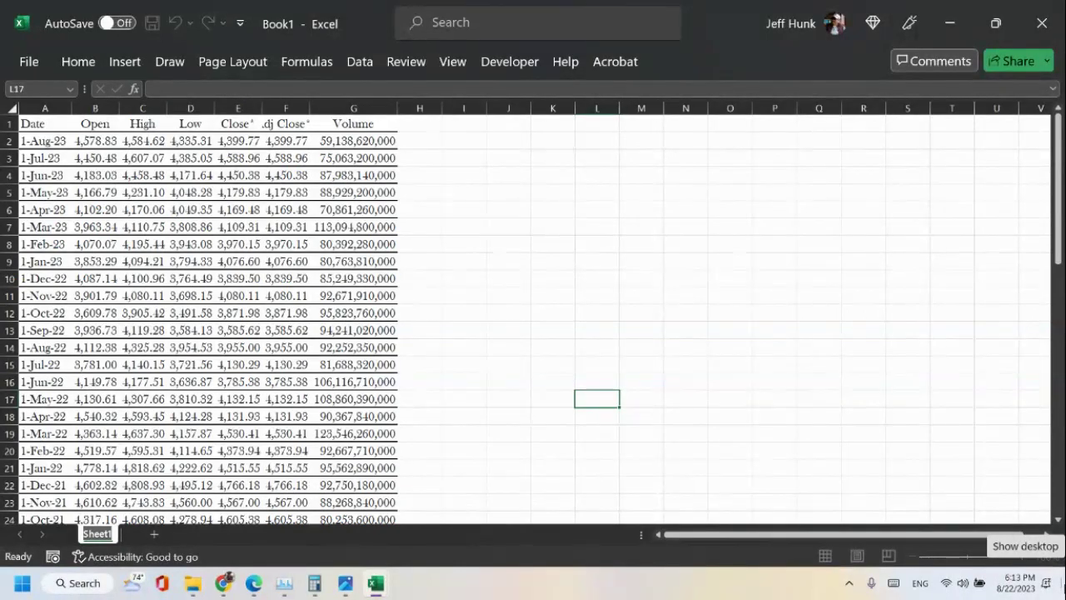
pyautogui.write('P')
pyautogui.press('BackSpace')
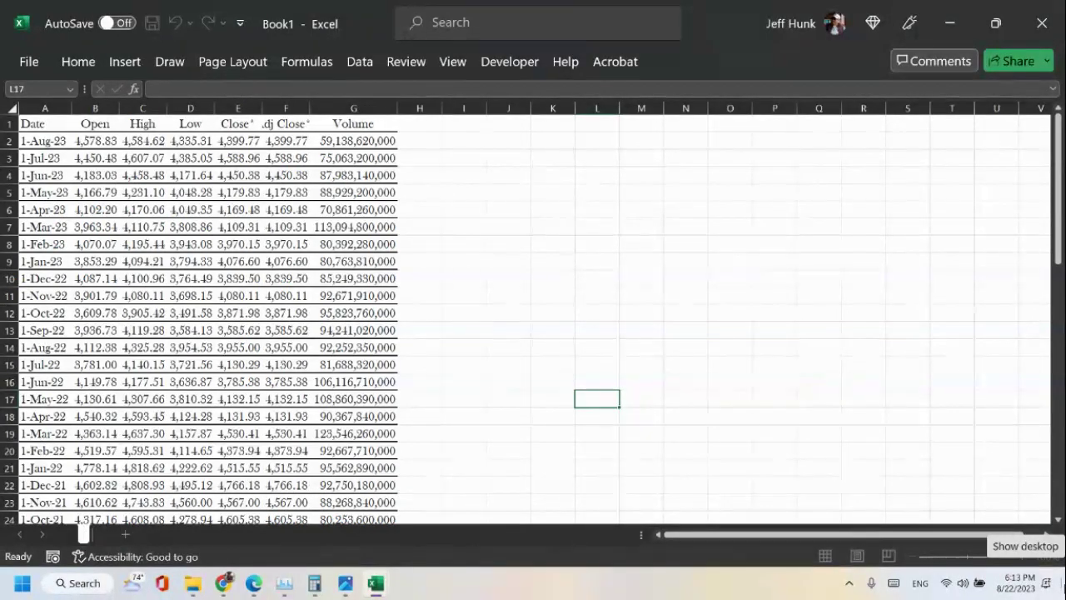
pyautogui.write('S&P 500 r')
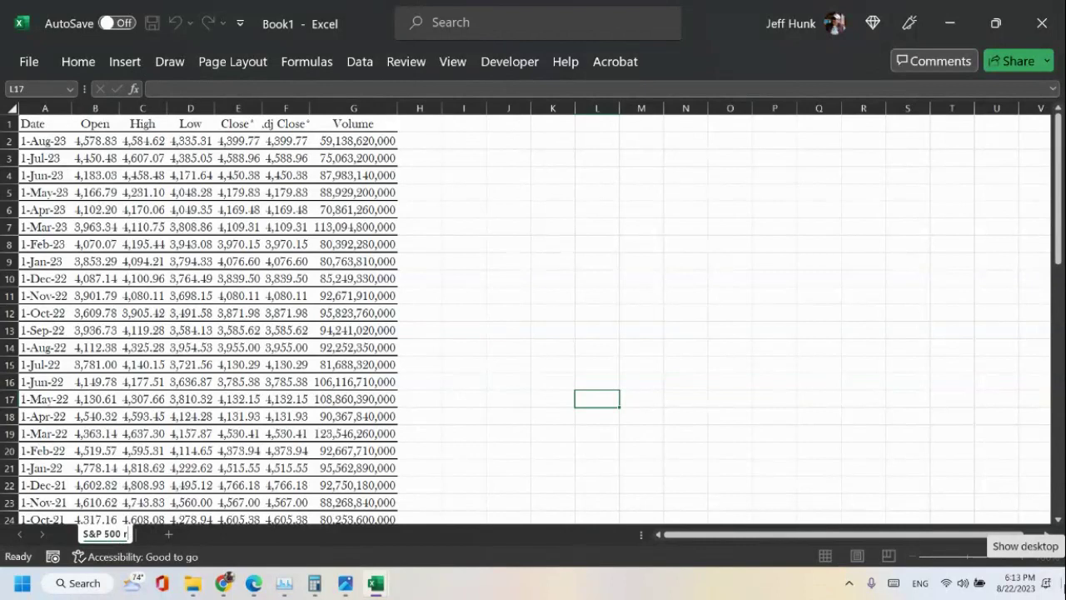
pyautogui.write('aw')
pyautogui.click(618, 395)
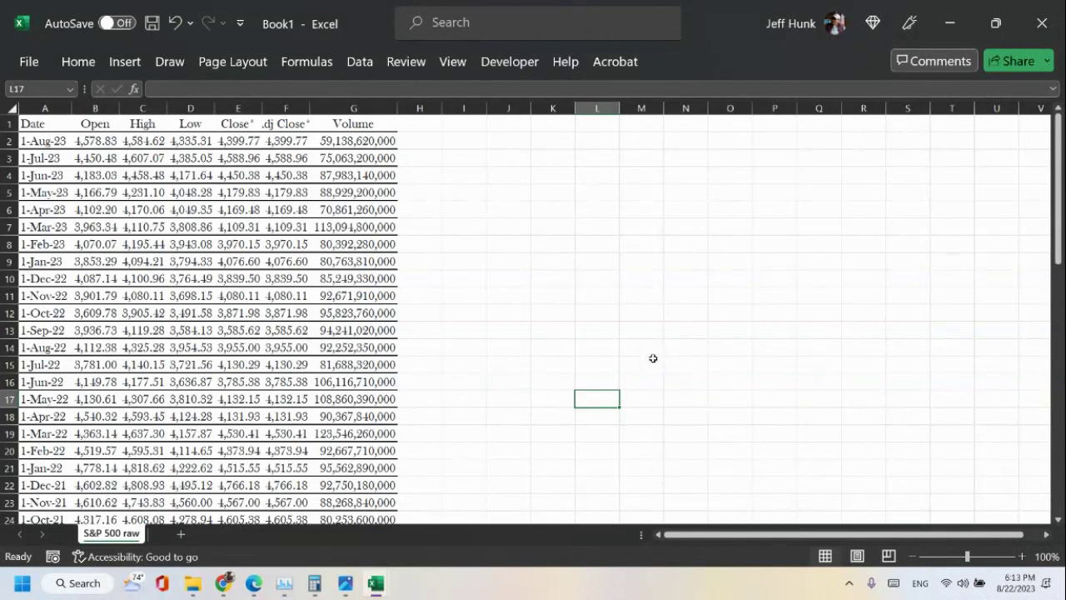
pyautogui.click(500, 309)
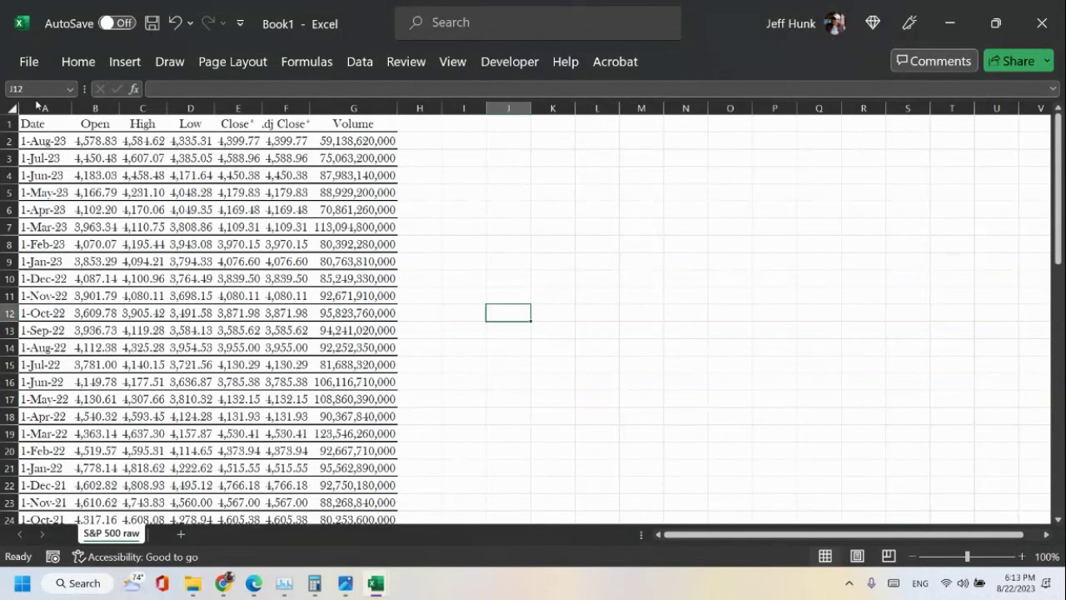
# Copy the entire S&P 500 raw sheet and paste it into a newly added sheet at cell A1.
pyautogui.click(11, 107)
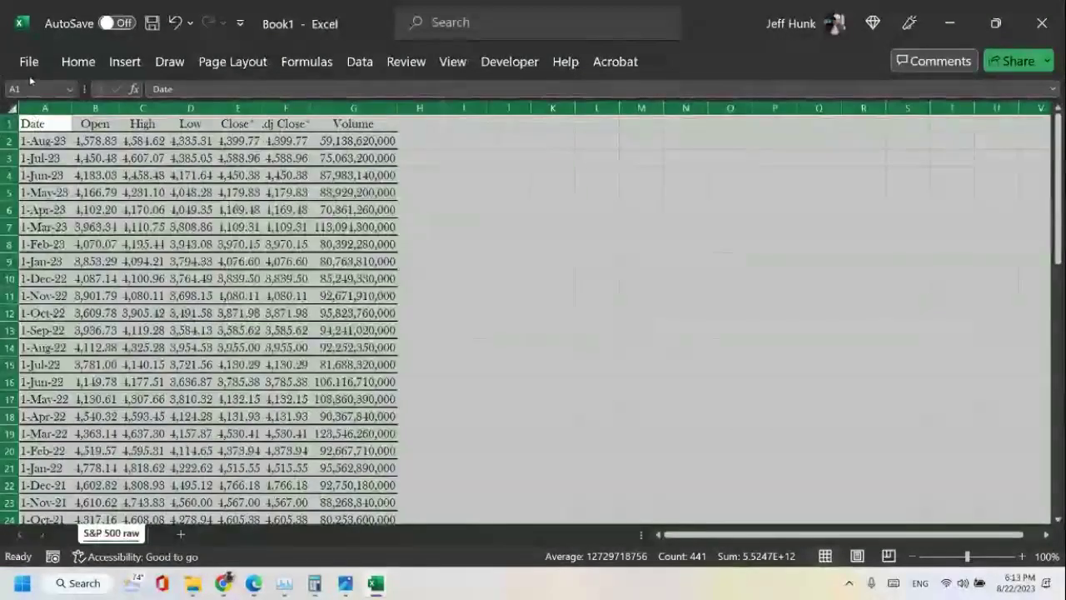
pyautogui.click(77, 62)
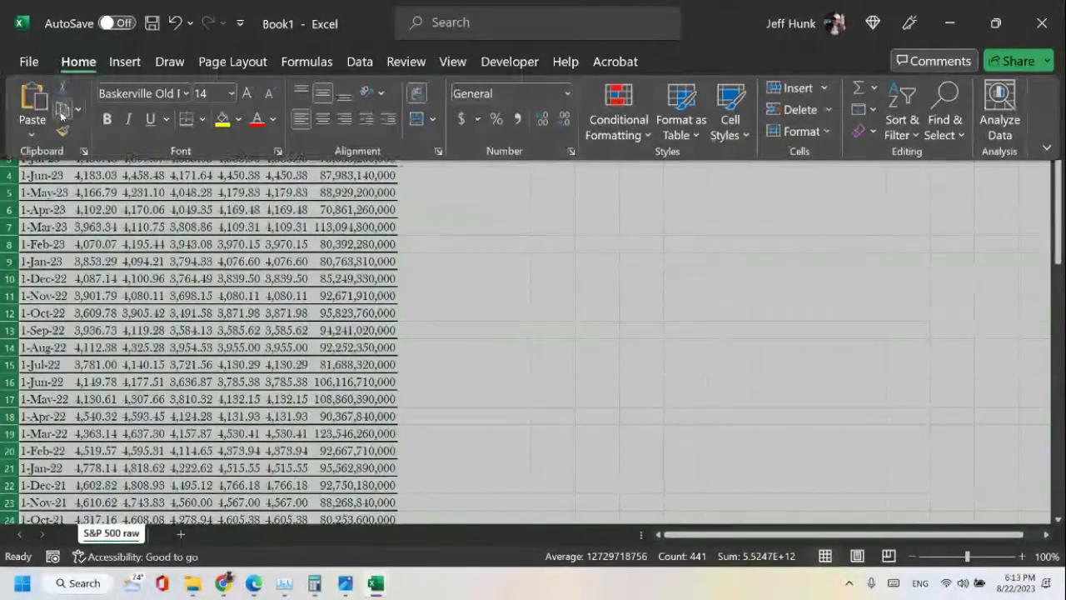
pyautogui.click(62, 112)
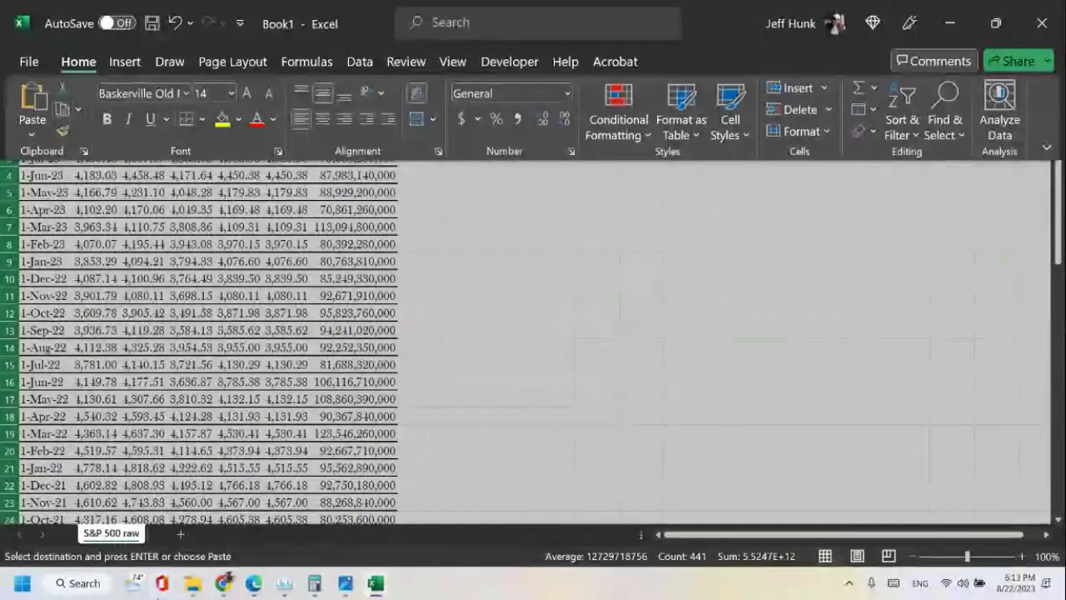
pyautogui.click(181, 535)
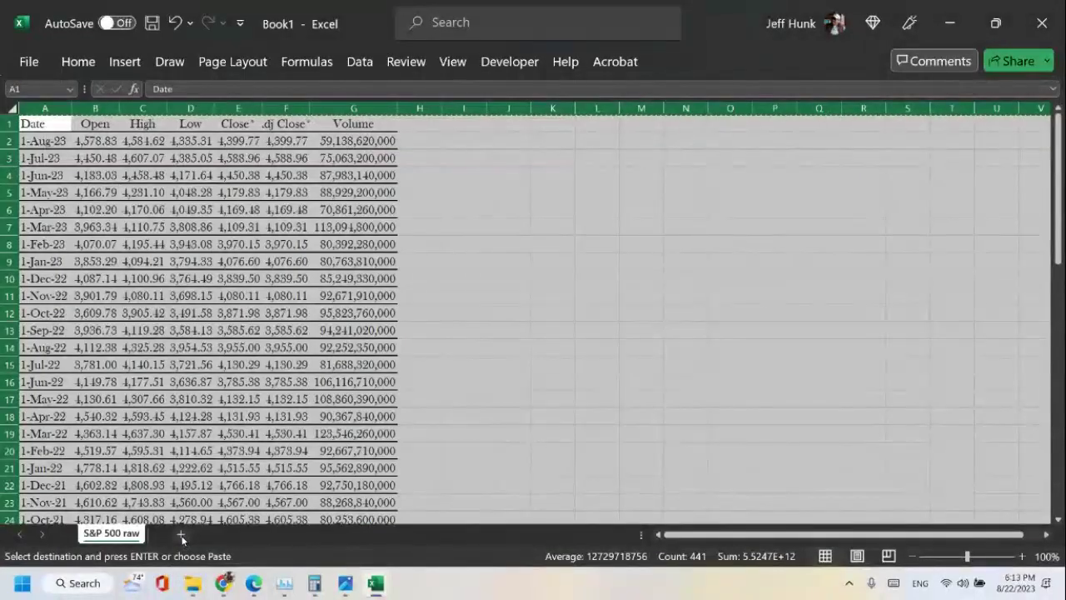
pyautogui.click(181, 535)
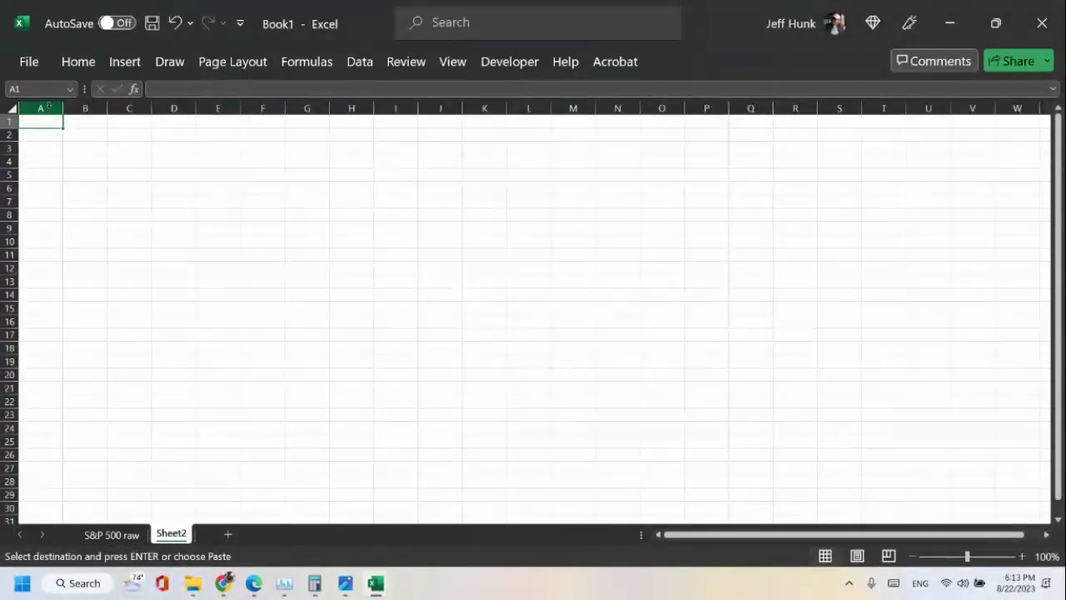
pyautogui.click(78, 61)
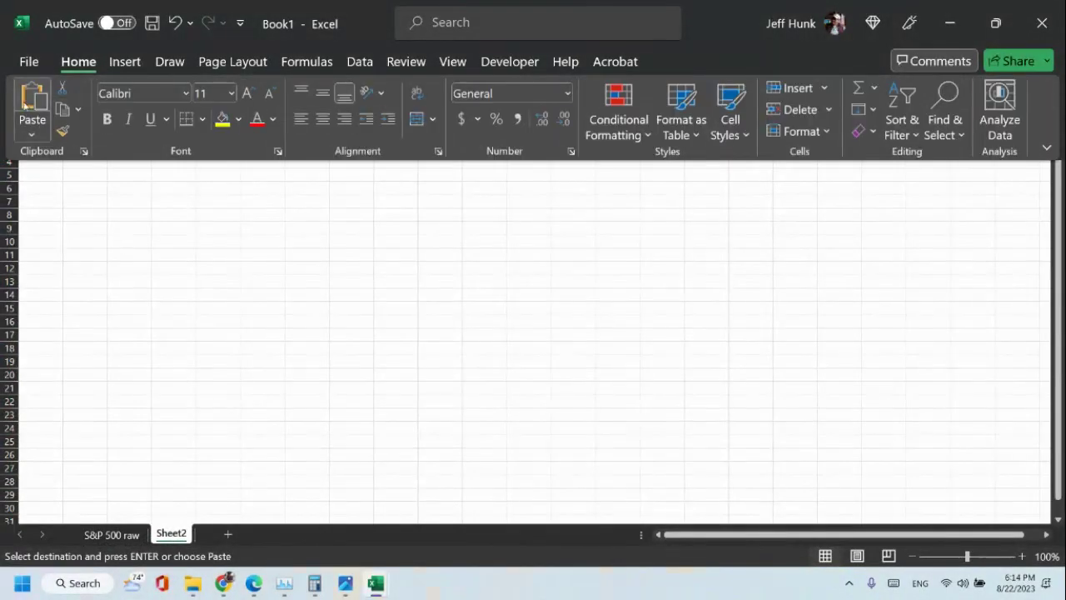
pyautogui.click(28, 100)
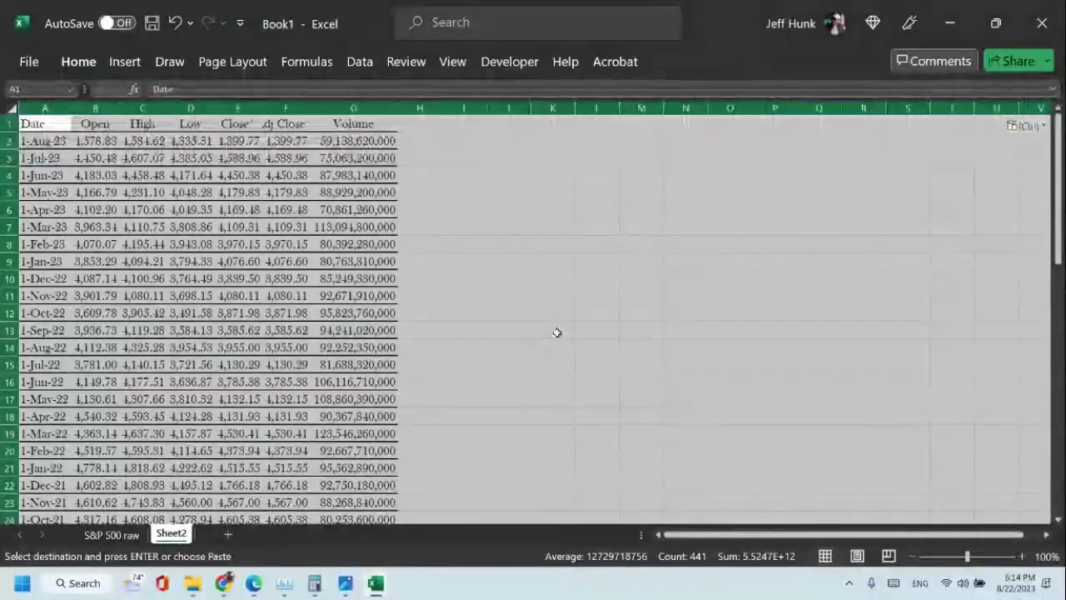
# Delete the Open, High and Low columns from the working copy on Sheet2.
pyautogui.click(91, 107)
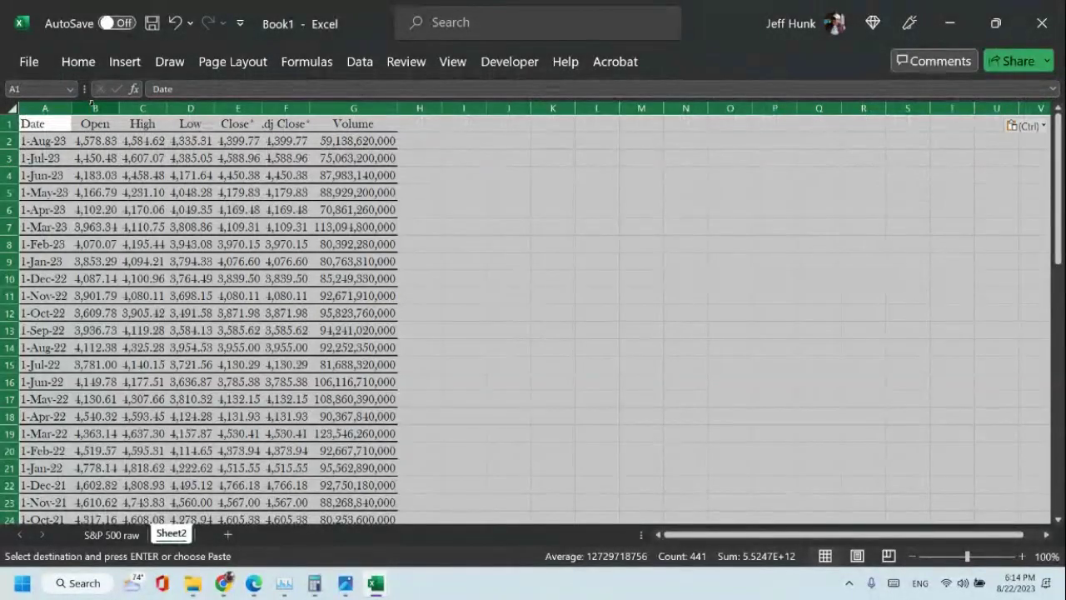
pyautogui.moveTo(94, 107); pyautogui.dragTo(180, 126)
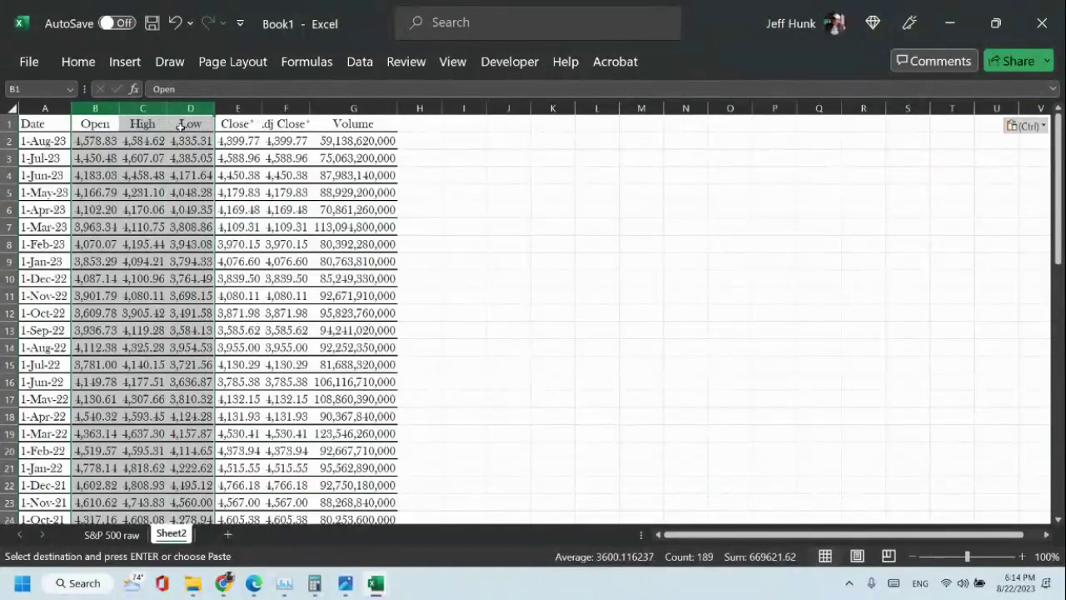
pyautogui.click(87, 66)
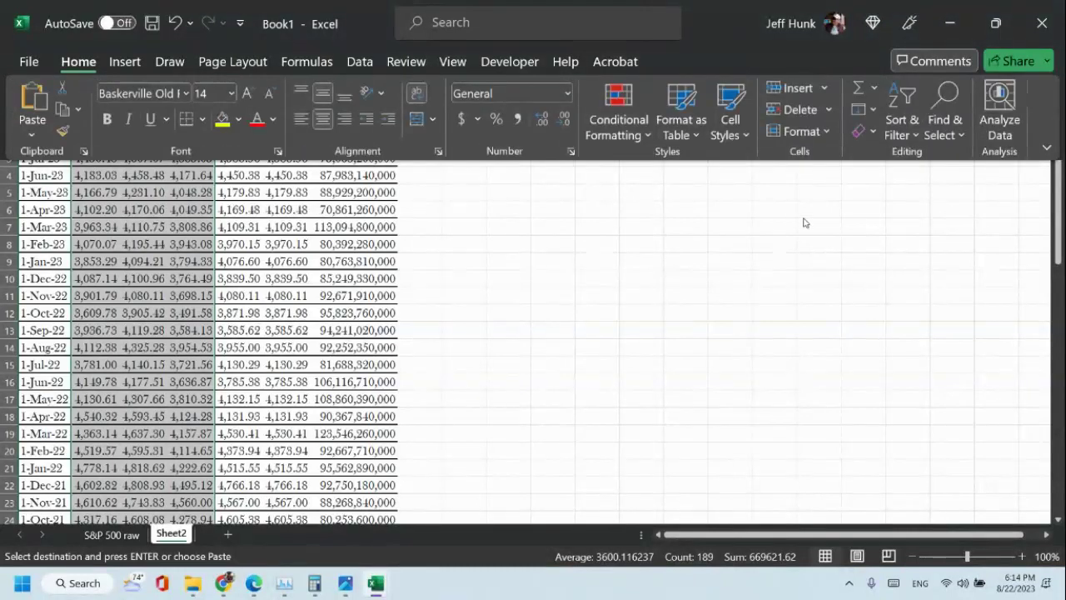
pyautogui.click(796, 110)
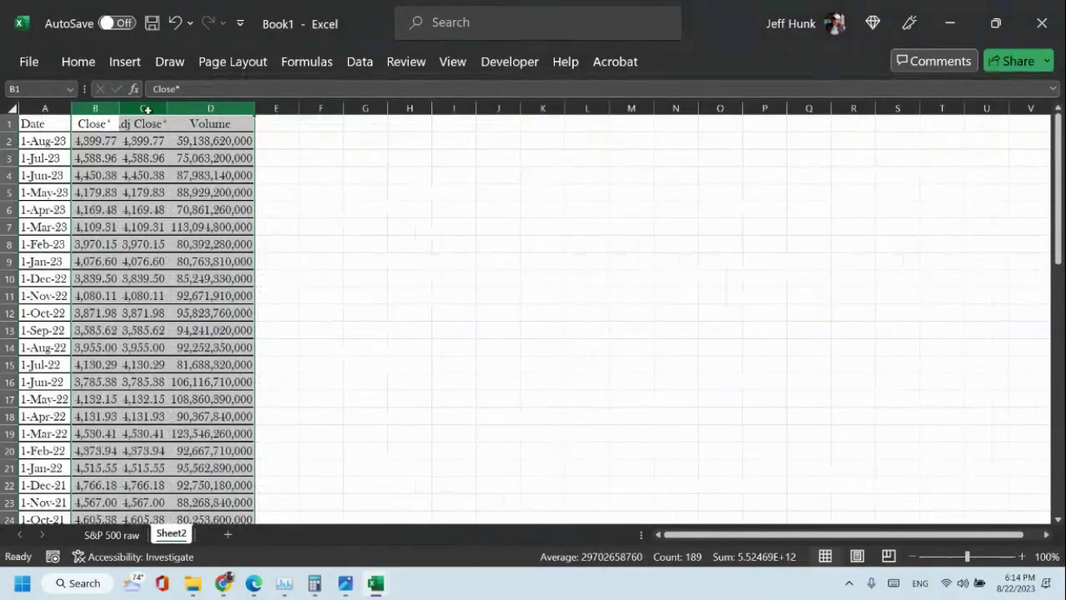
# Delete the Adj Close and Volume columns, keeping only the dates and closing prices.
pyautogui.moveTo(147, 109); pyautogui.dragTo(210, 109)
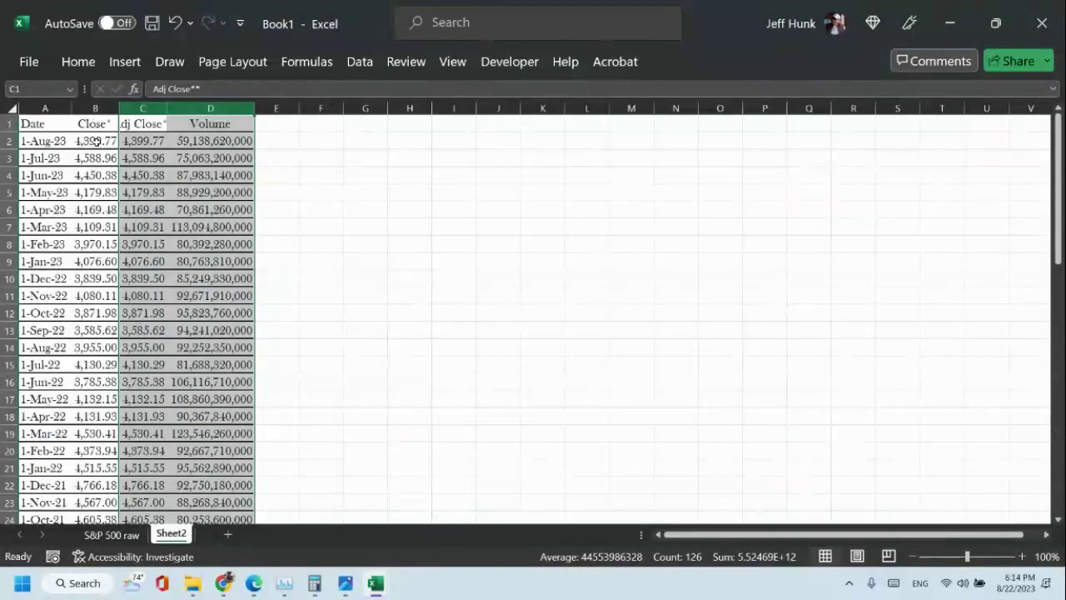
pyautogui.click(93, 68)
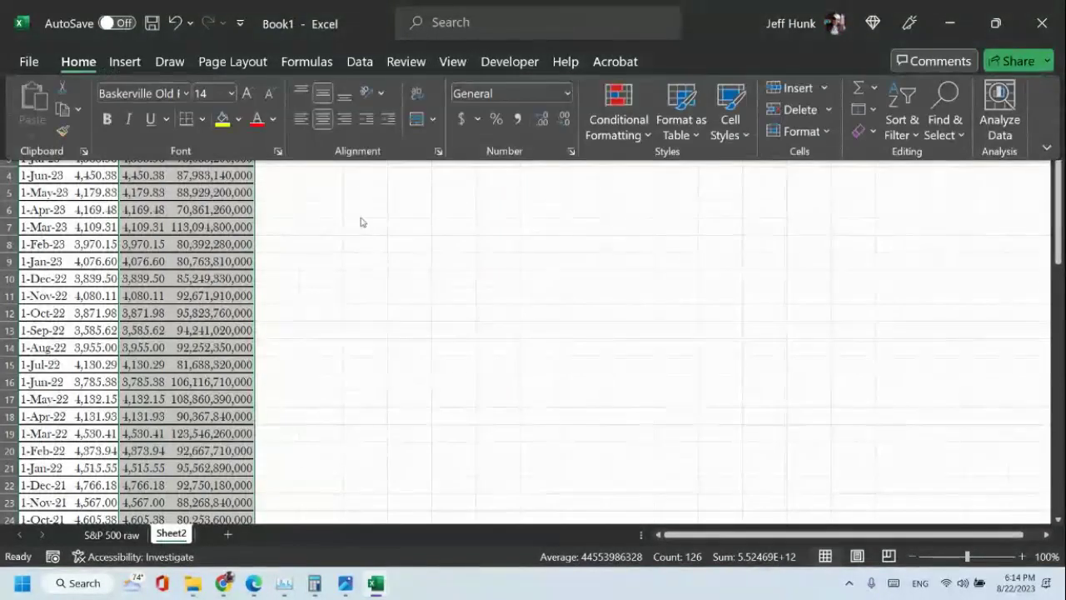
pyautogui.click(797, 109)
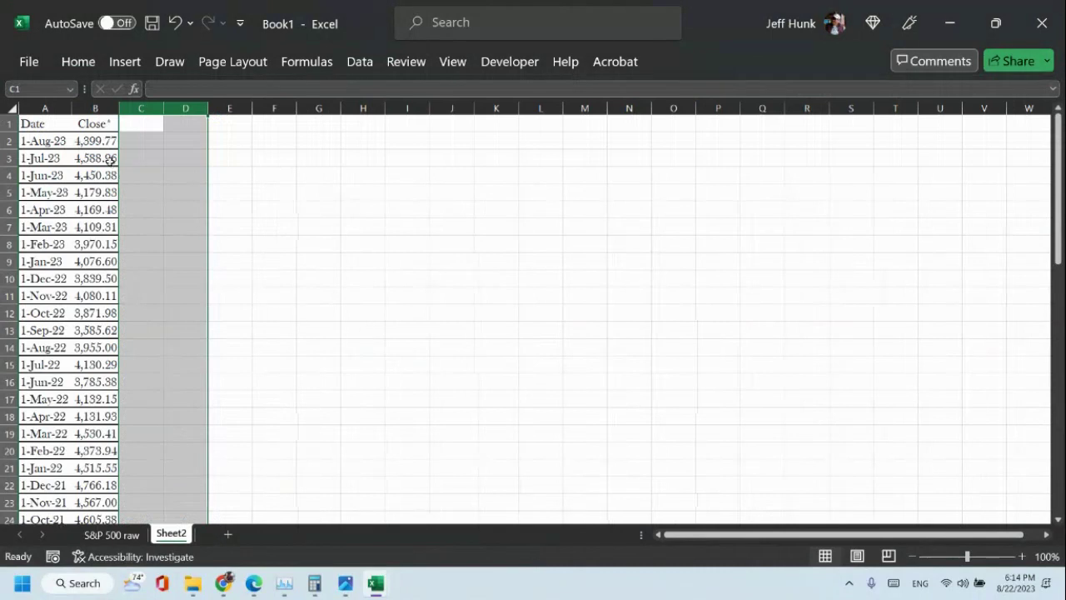
# Autofit the width of the Close column so its prices display in full.
pyautogui.click(1022, 557)
pyautogui.click(1022, 556)
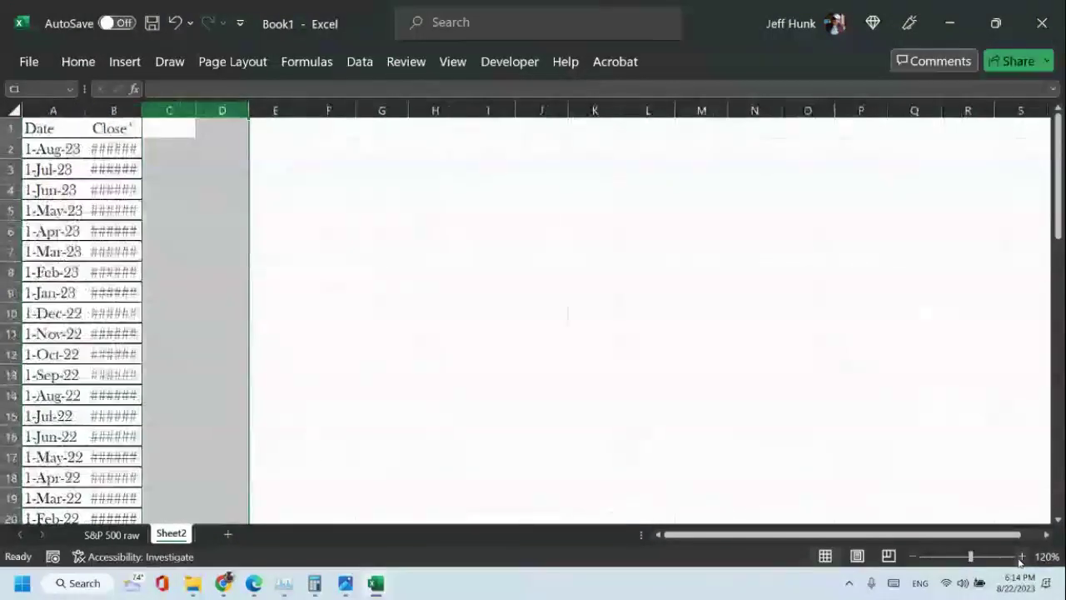
pyautogui.click(557, 421)
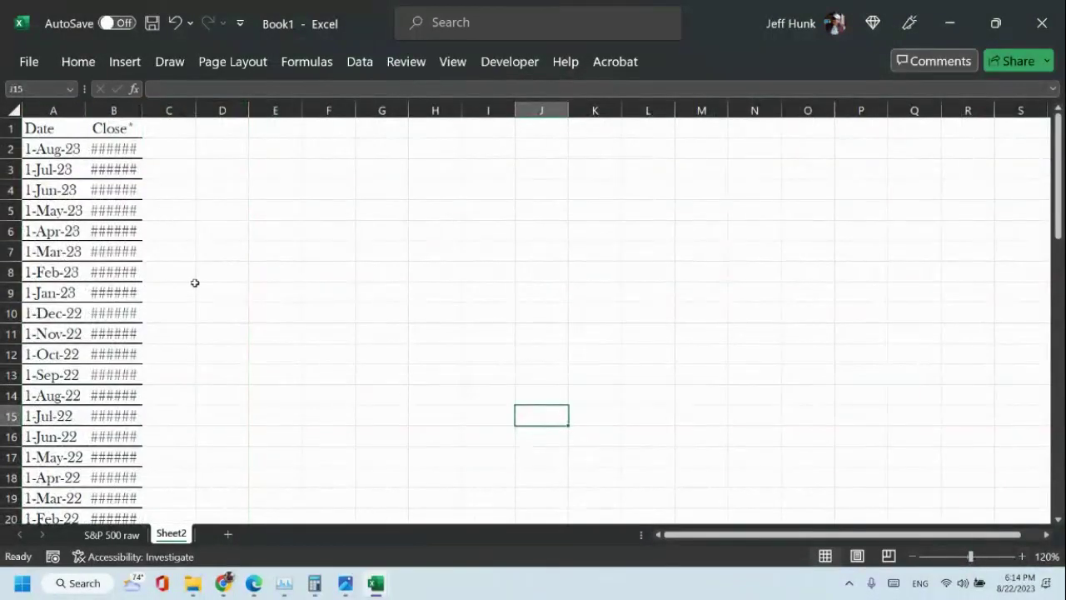
pyautogui.doubleClick(141, 110)
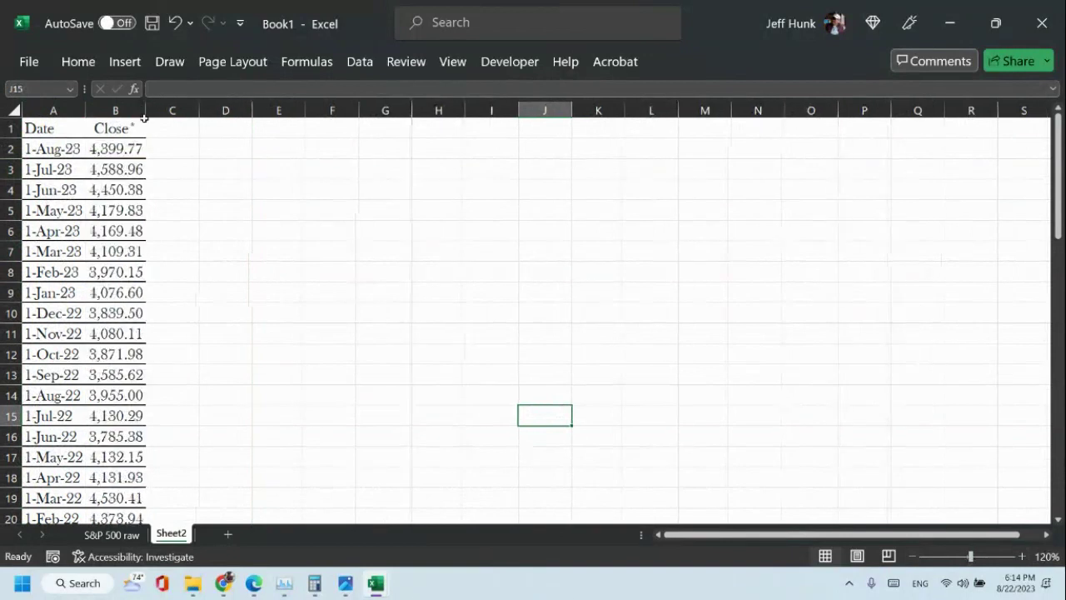
# Replace the Close header in cell B1 with "Pm".
pyautogui.click(98, 130)
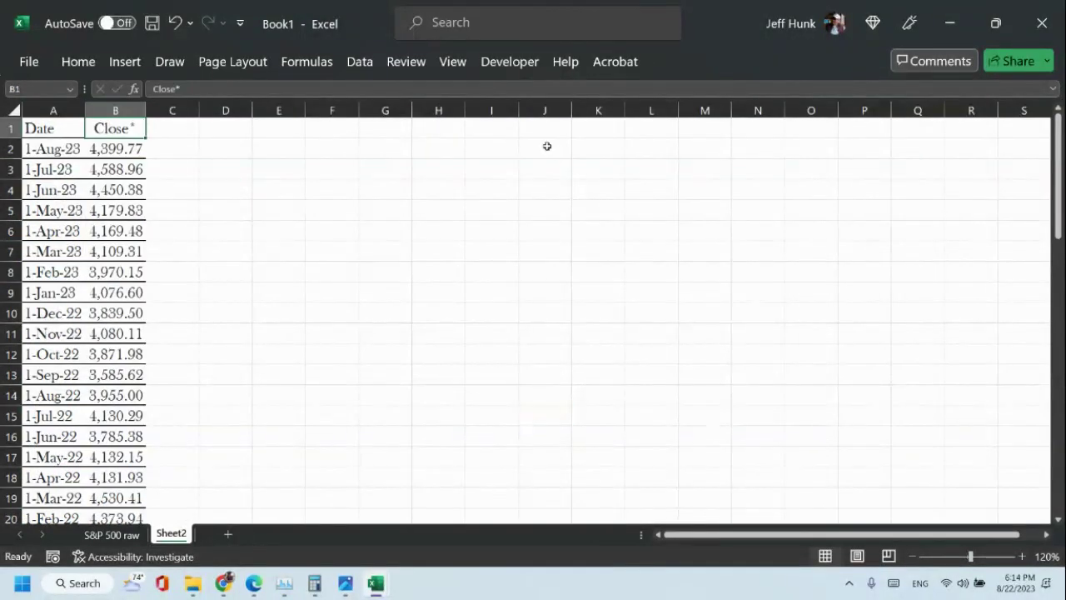
pyautogui.write('P')
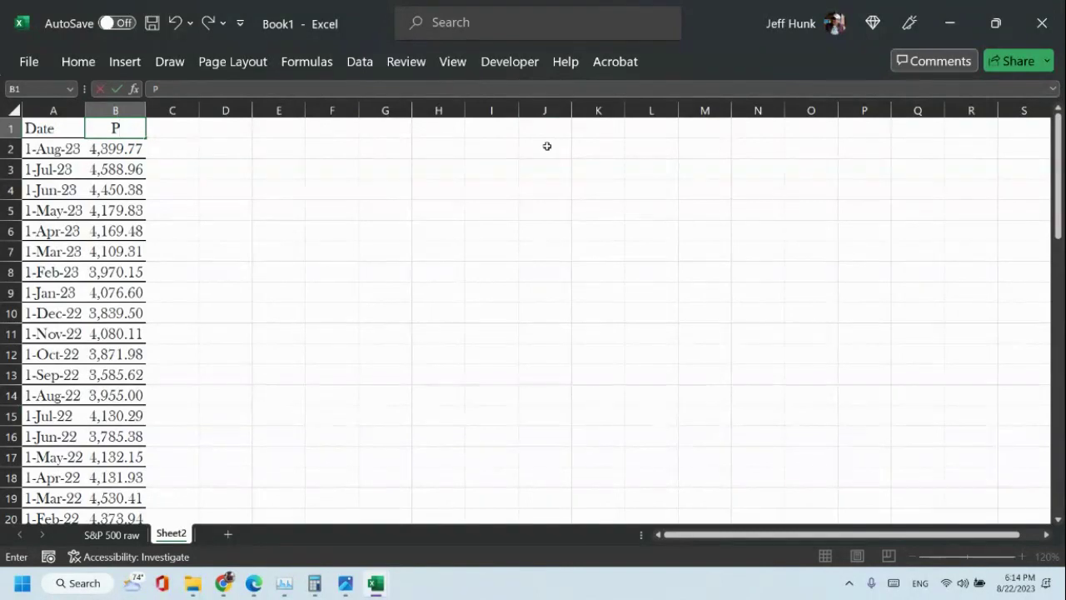
pyautogui.write('m')
pyautogui.click(486, 232)
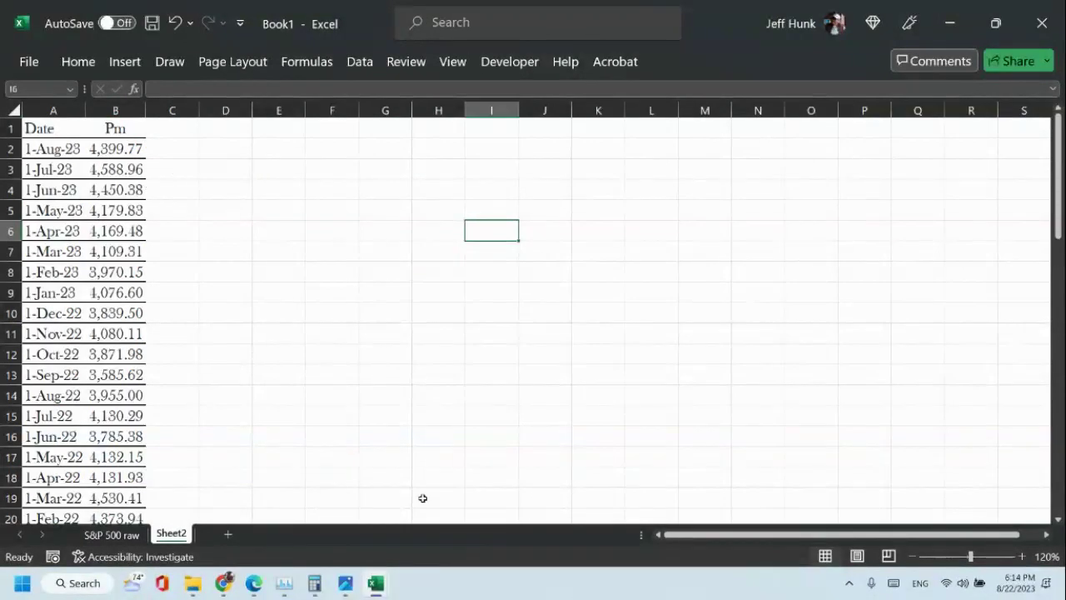
# Fill the Pm header across to cell C1 and change the copied text to "rm".
pyautogui.click(123, 128)
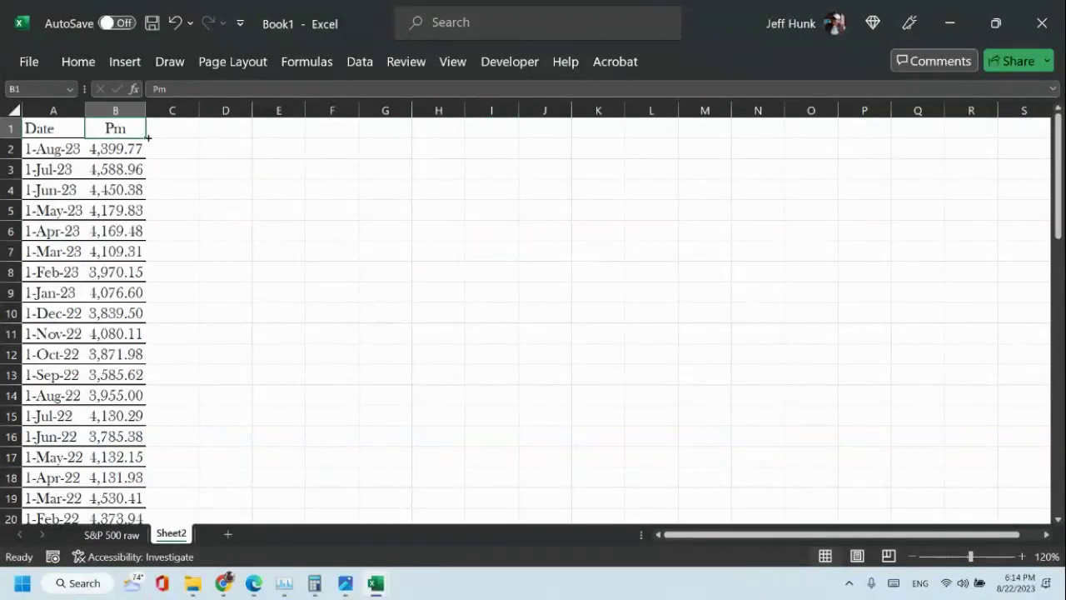
pyautogui.moveTo(146, 138); pyautogui.dragTo(171, 144)
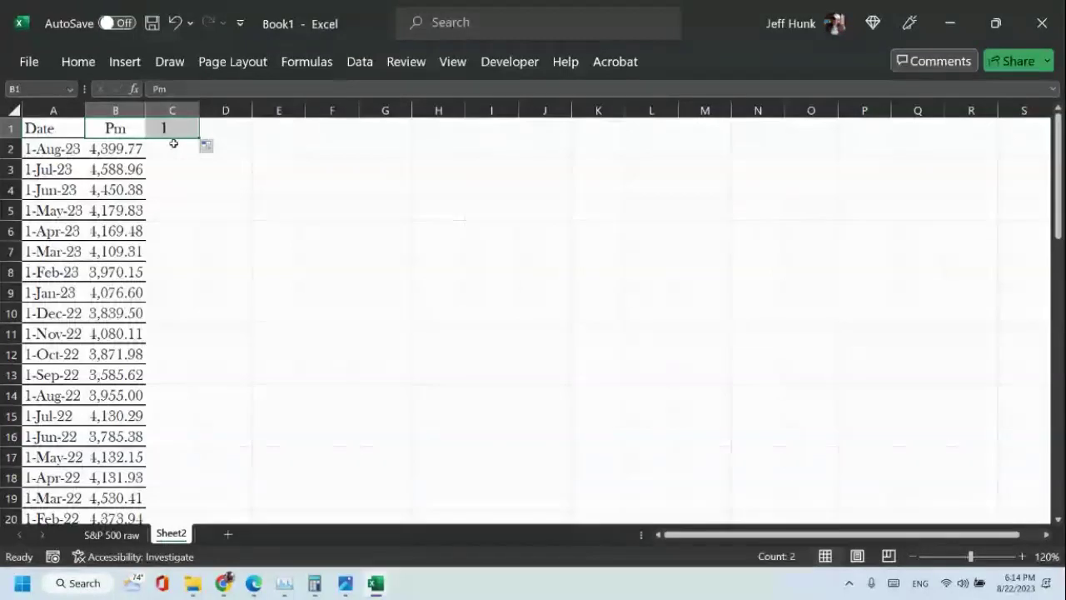
pyautogui.click(169, 125)
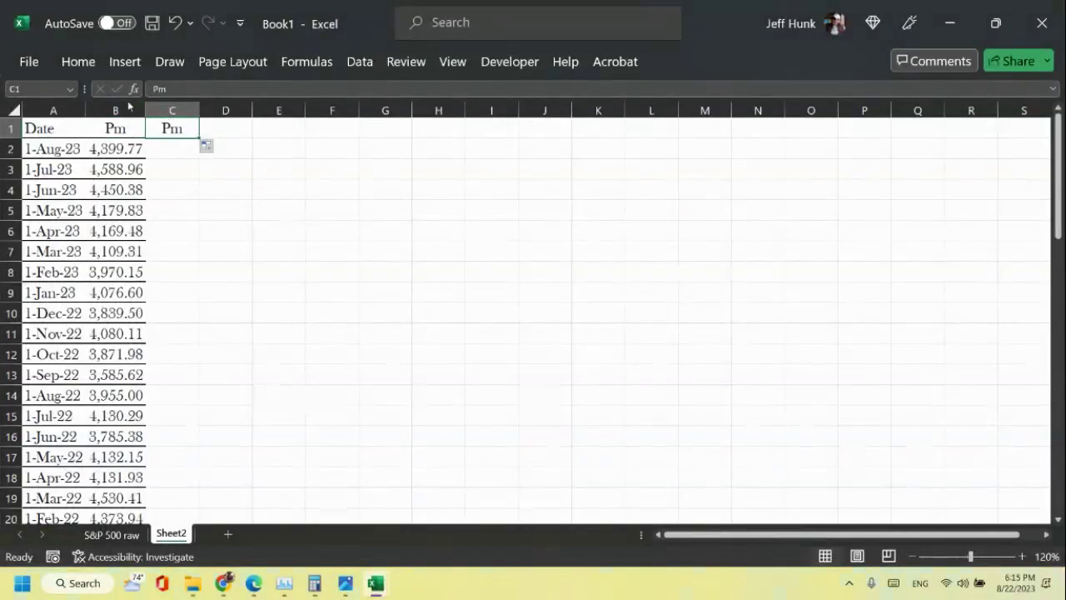
pyautogui.click(153, 90)
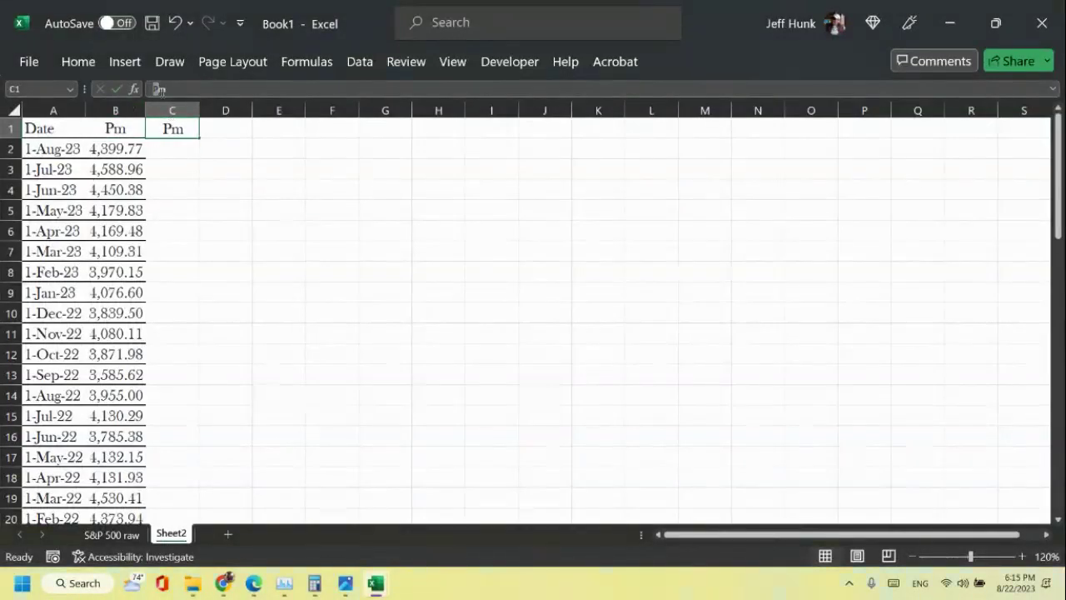
pyautogui.doubleClick(158, 89)
pyautogui.write('rm')
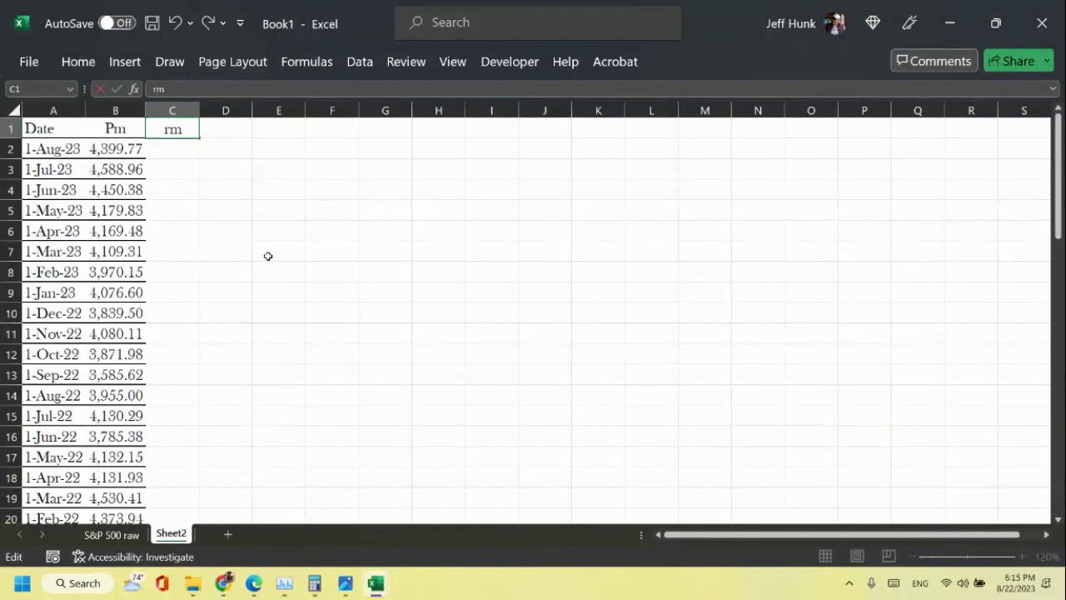
pyautogui.click(224, 205)
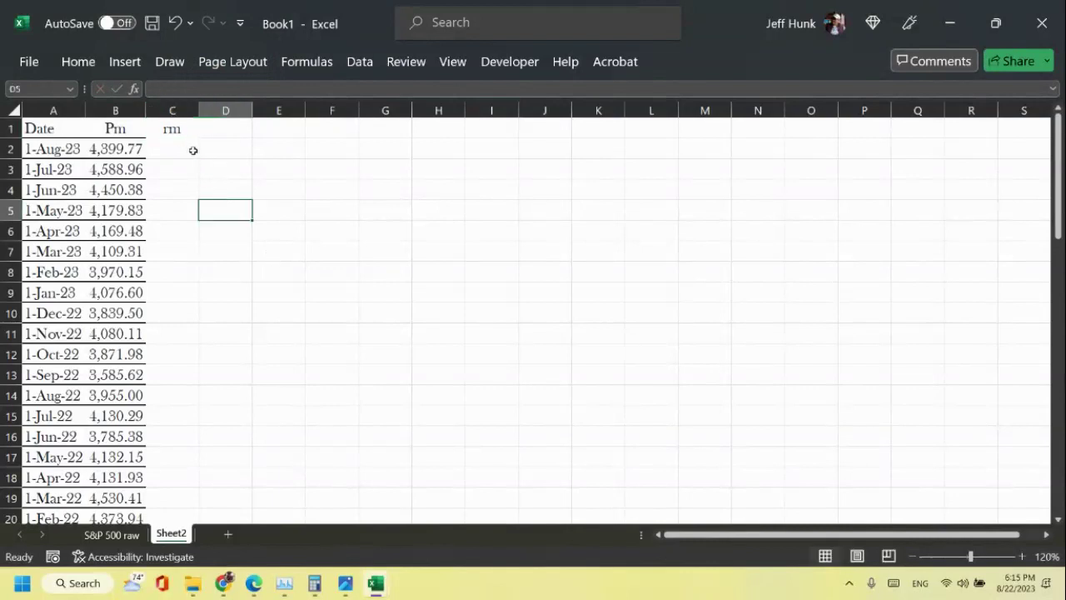
# Underline and center the headers in row 1.
pyautogui.click(180, 132)
pyautogui.click(12, 131)
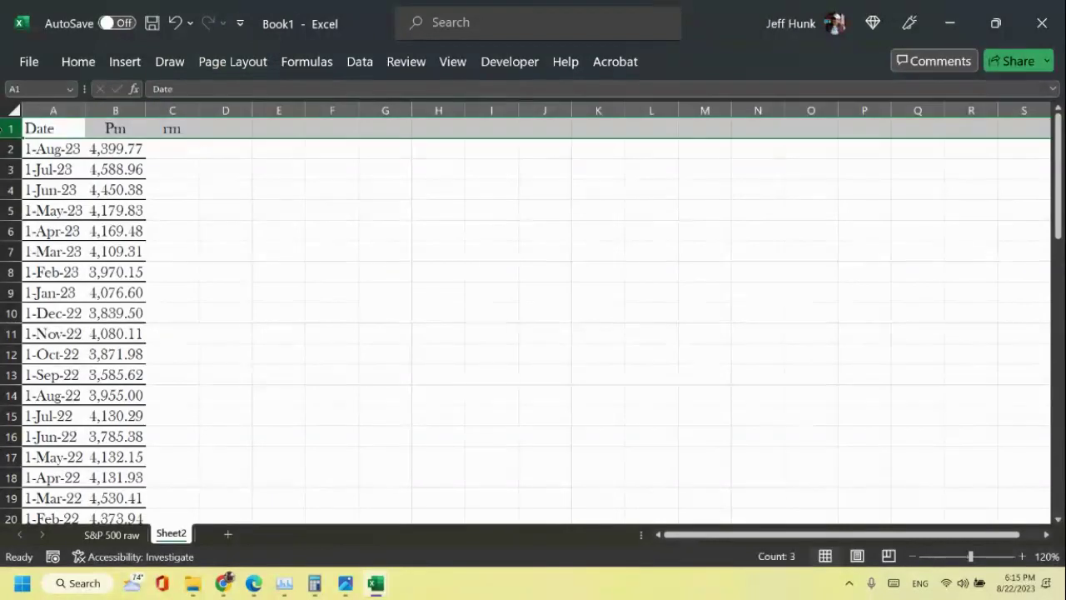
pyautogui.click(77, 61)
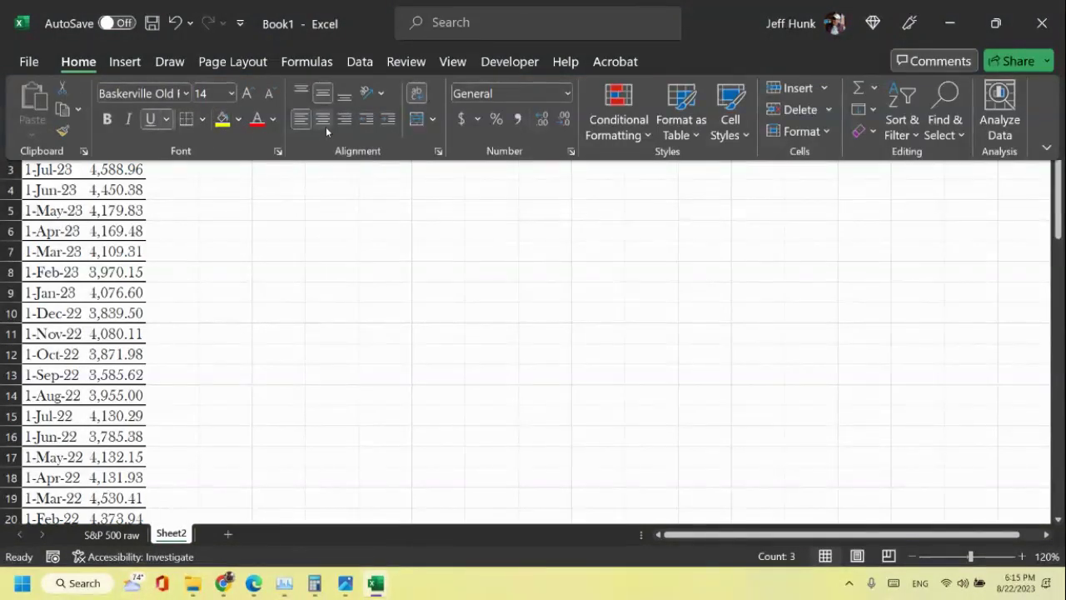
pyautogui.click(326, 280)
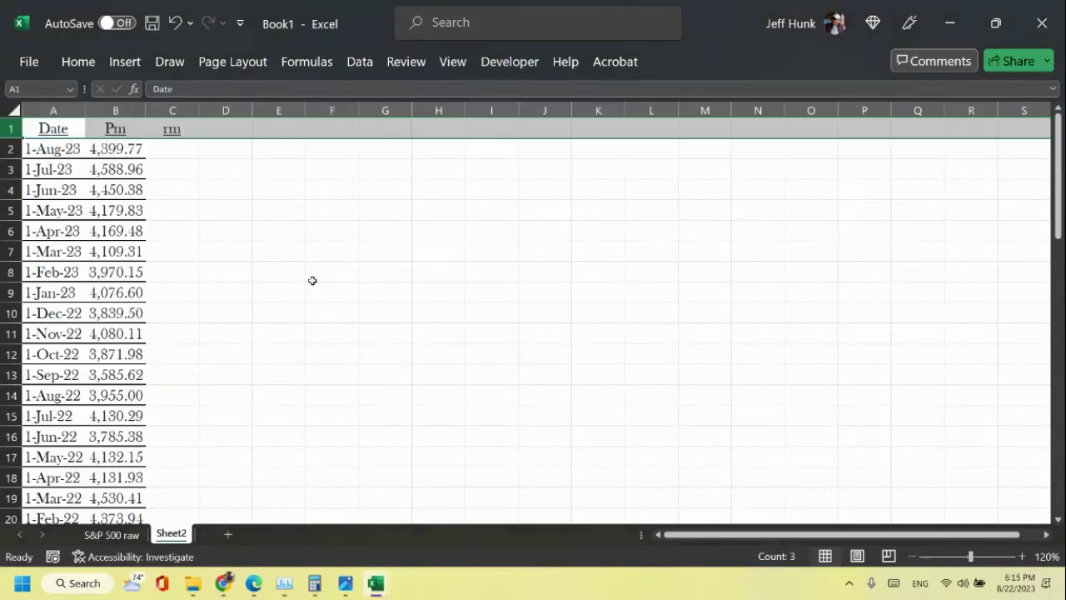
# Capitalize the header in cell C1 so it reads "Rm".
pyautogui.click(166, 132)
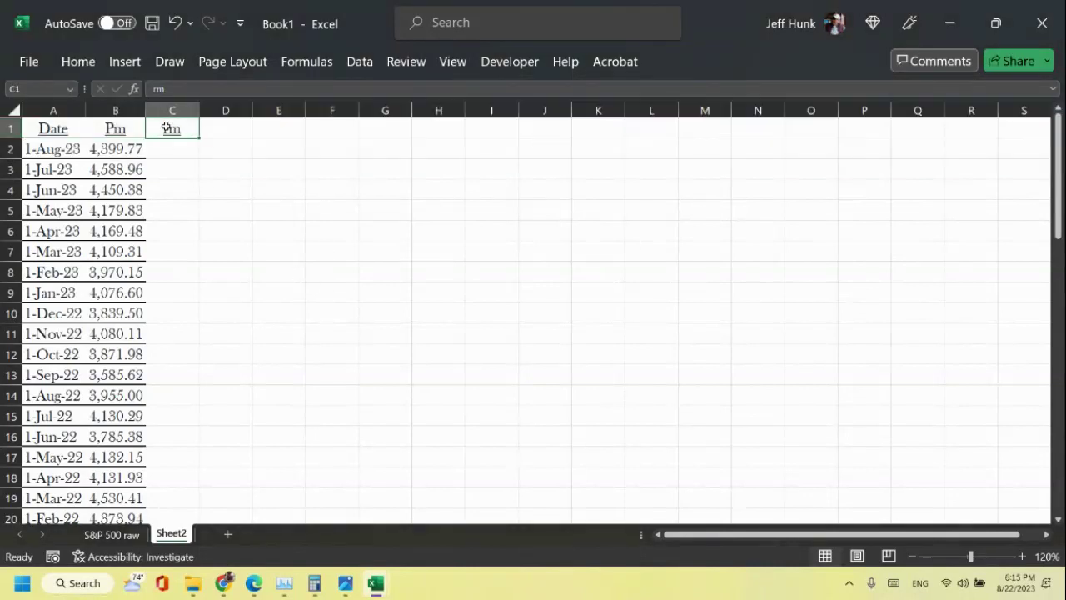
pyautogui.click(156, 89)
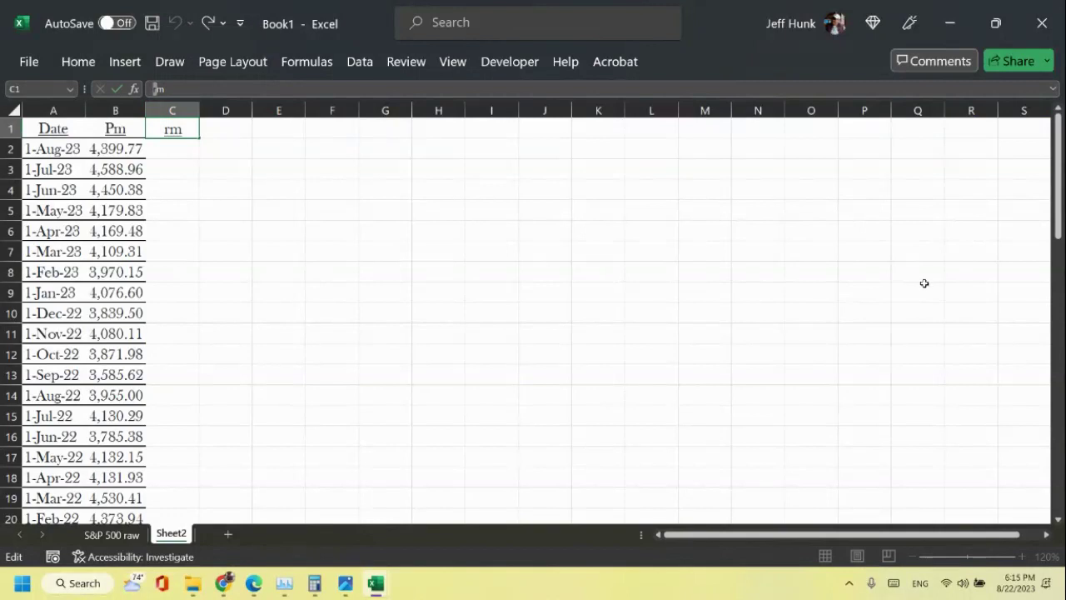
pyautogui.write('R')
pyautogui.click(550, 395)
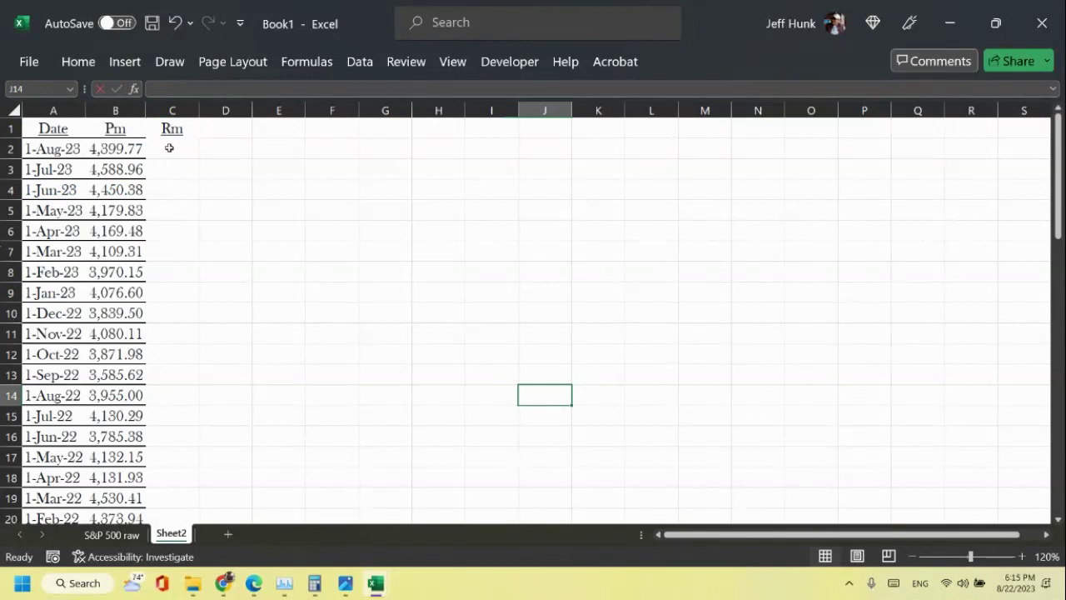
# Enter the monthly return formula =(B2-B3)/B3 in cell C2 for 1-Aug-23.
pyautogui.click(186, 209)
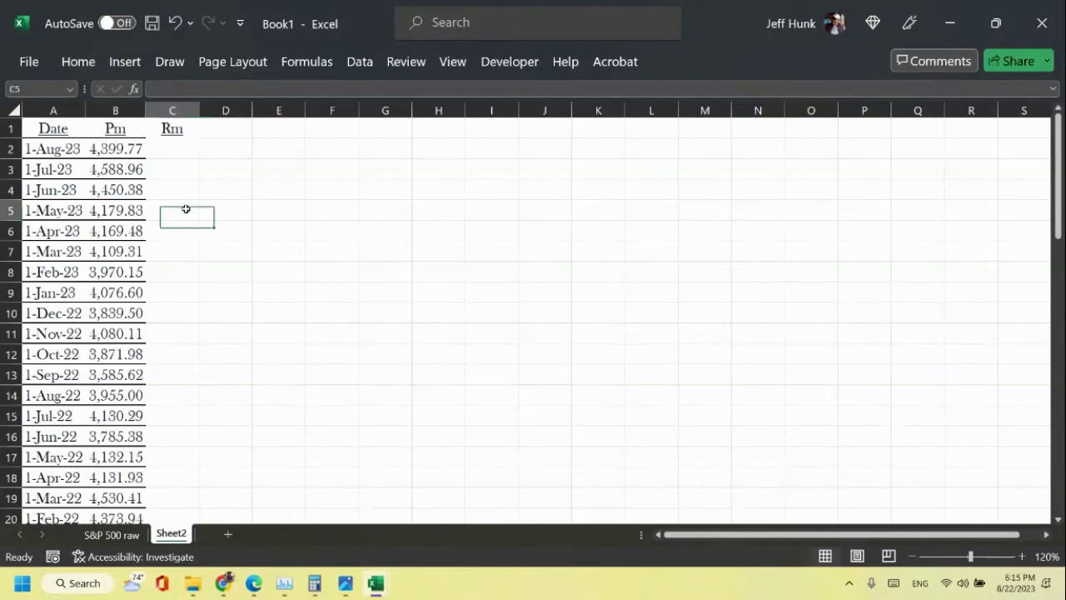
pyautogui.click(187, 153)
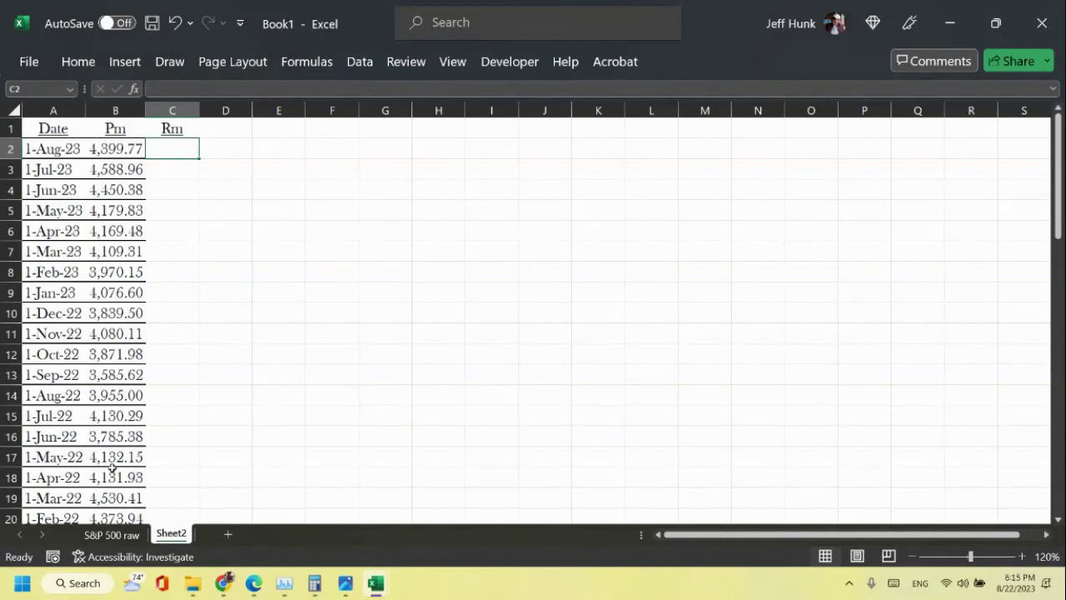
pyautogui.write('=')
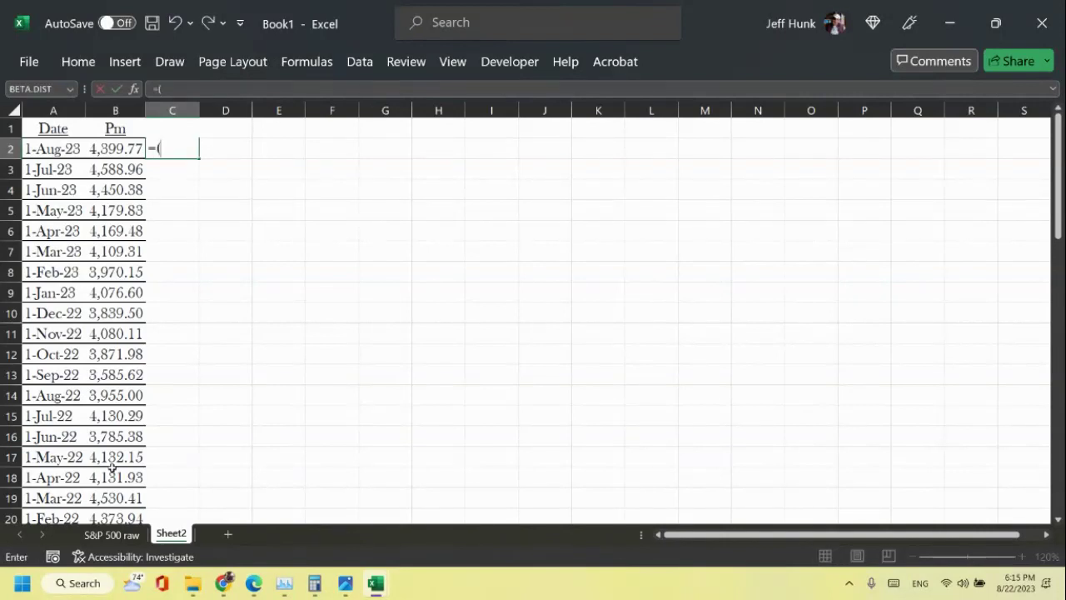
pyautogui.write('(')
pyautogui.click(103, 152)
pyautogui.write('-')
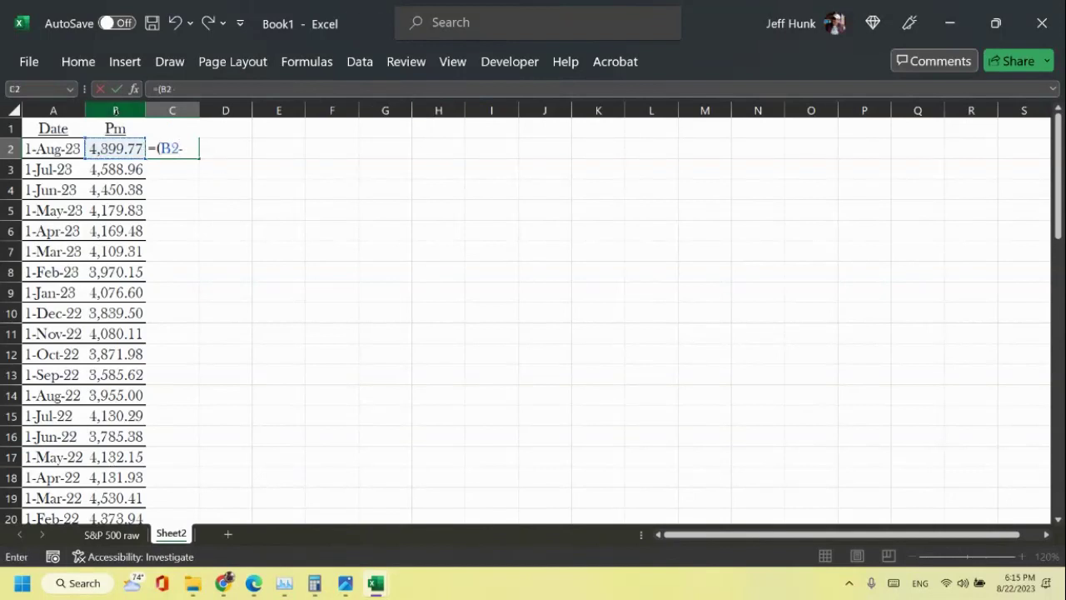
pyautogui.click(125, 169)
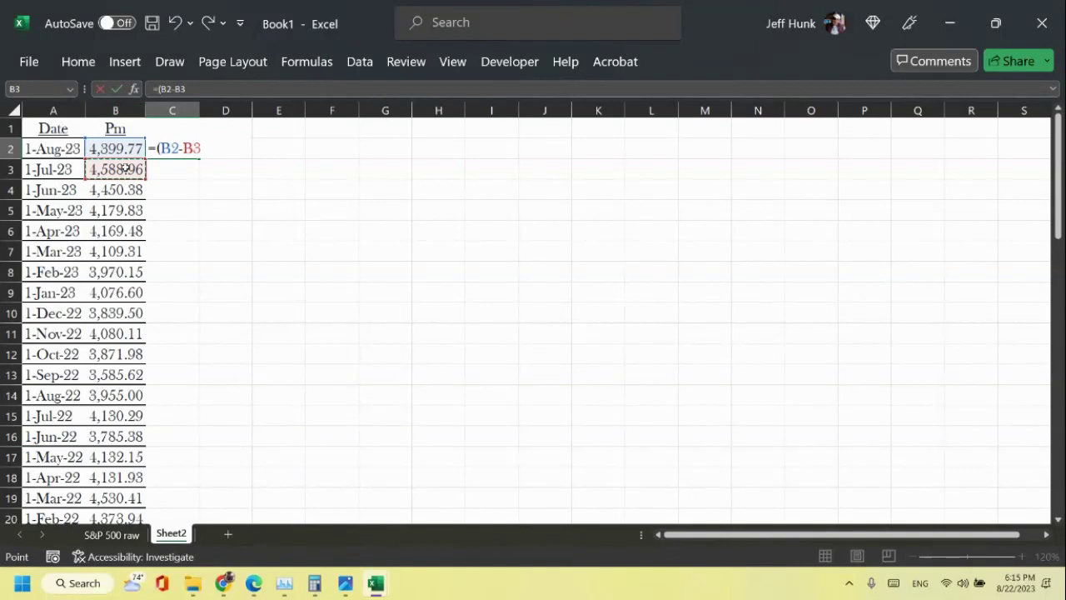
pyautogui.write(')/')
pyautogui.click(95, 173)
pyautogui.click(117, 88)
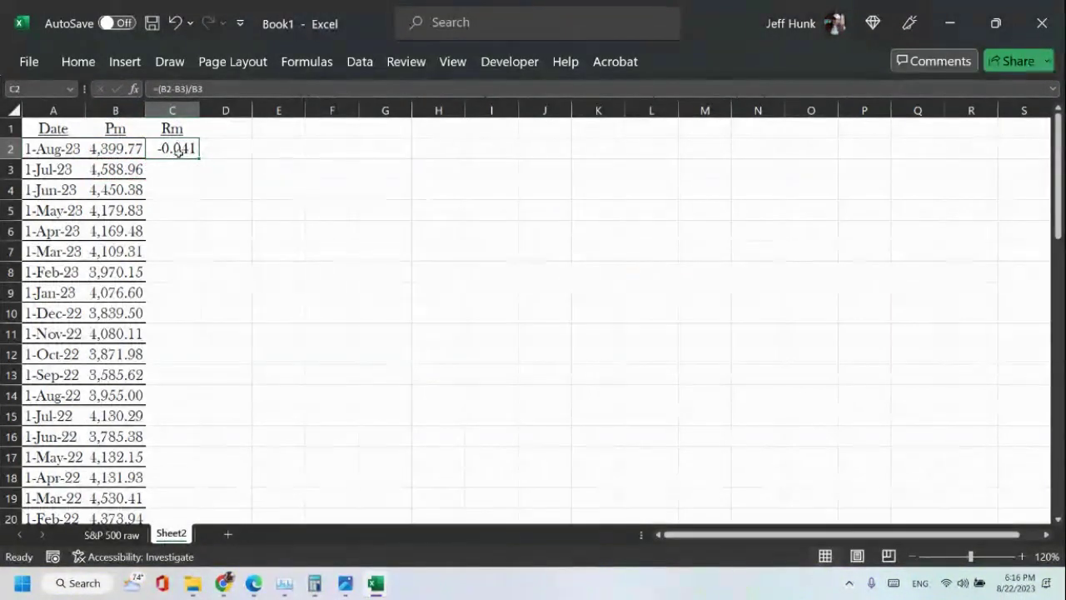
# Format the return in cell C2 as a percentage with two decimal places.
pyautogui.click(78, 61)
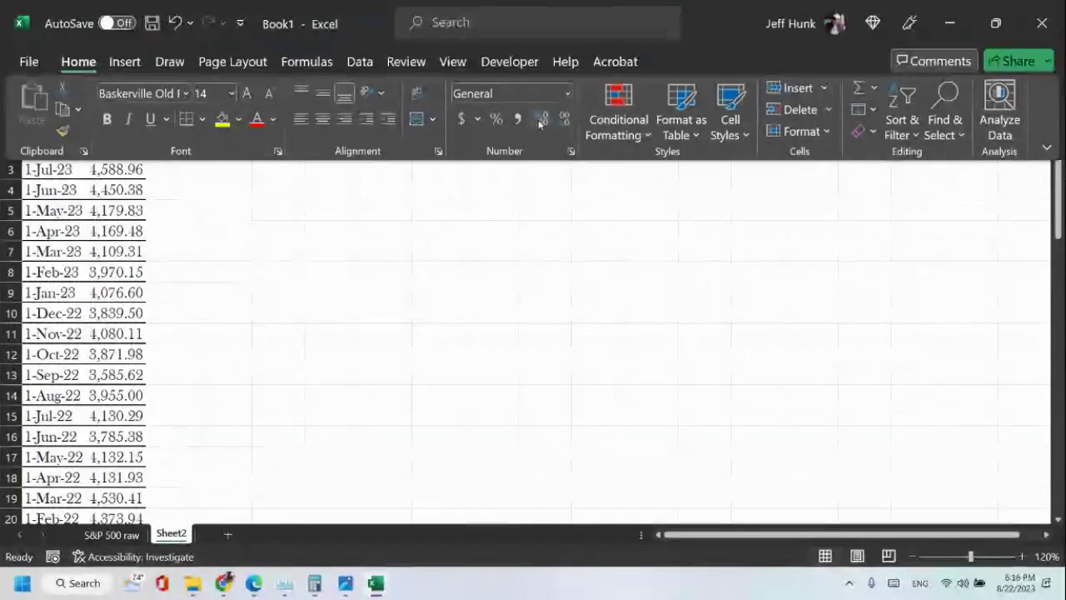
pyautogui.click(497, 120)
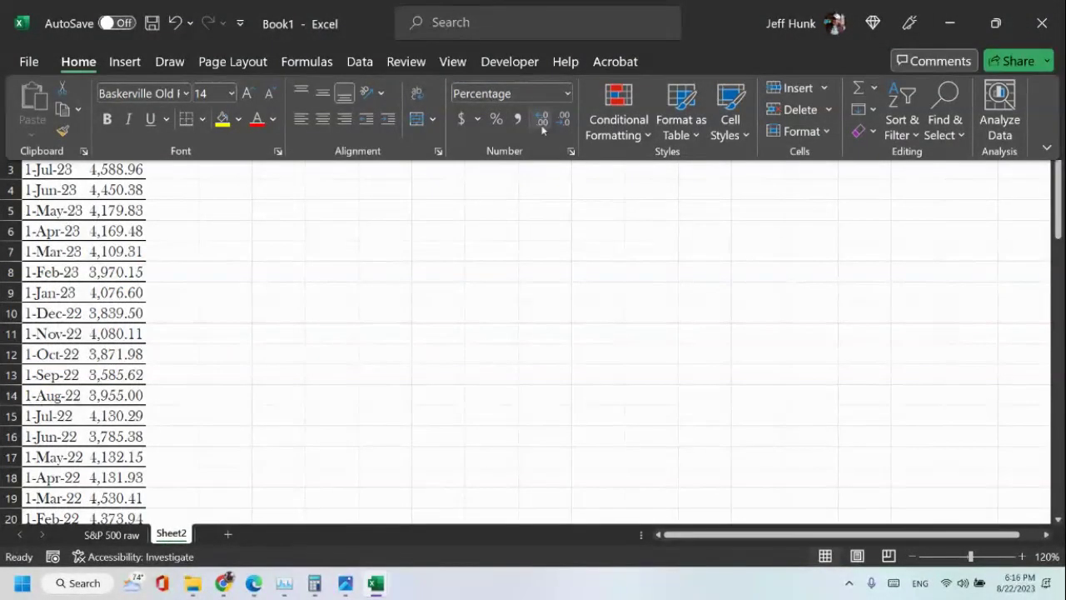
pyautogui.click(541, 119)
pyautogui.click(541, 119)
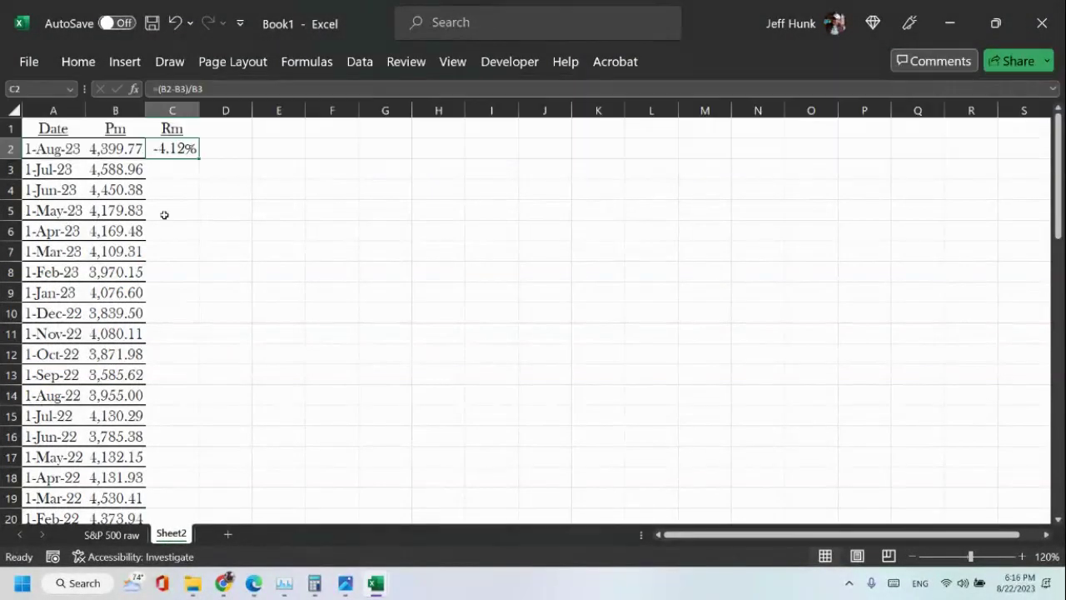
# Show the return in cell C2 with three decimal places.
pyautogui.click(77, 62)
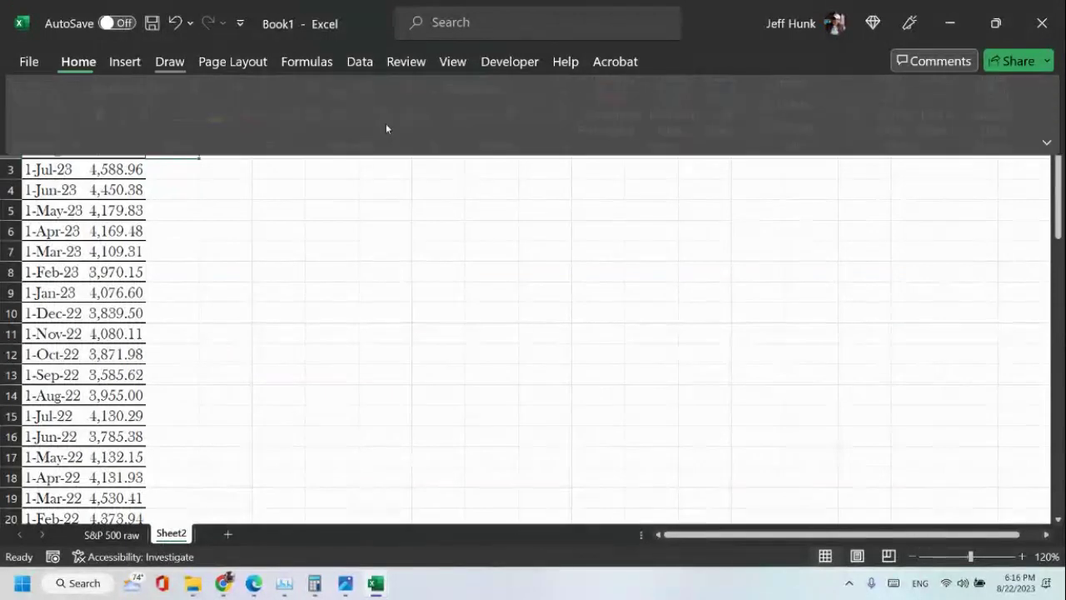
pyautogui.click(542, 119)
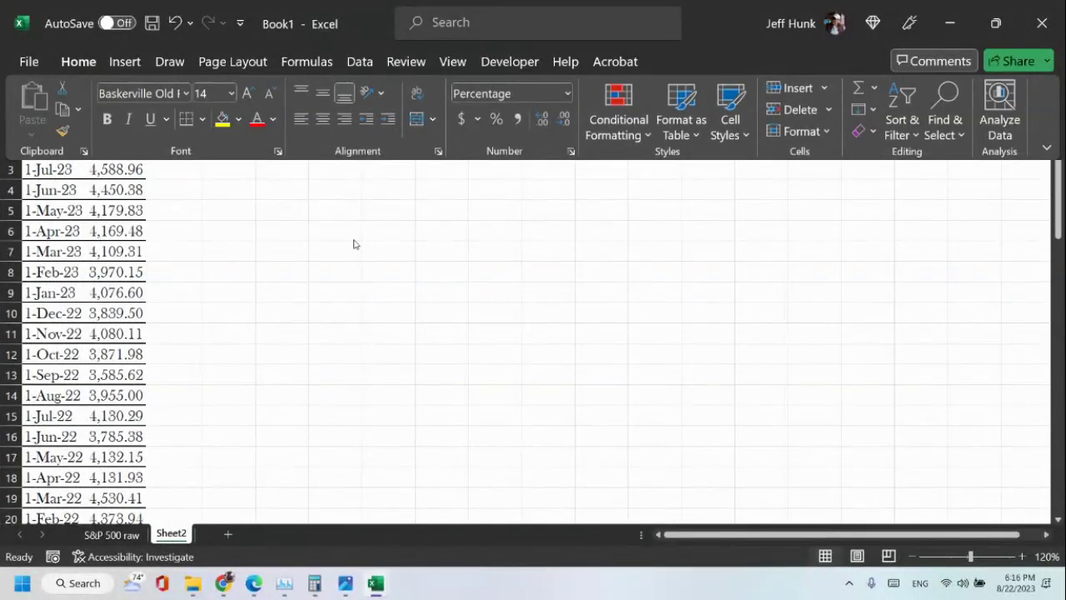
pyautogui.click(177, 148)
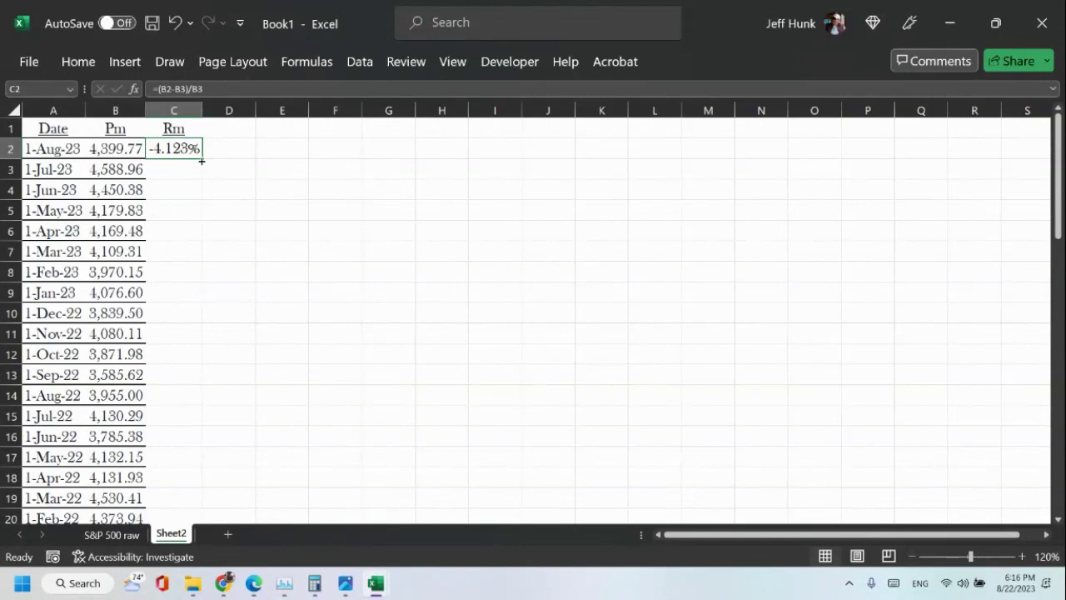
# Fill the return formula from cell C2 down through C62, the 1-Aug-18 row, leaving the oldest month without a return.
pyautogui.moveTo(201, 160); pyautogui.dragTo(209, 468)
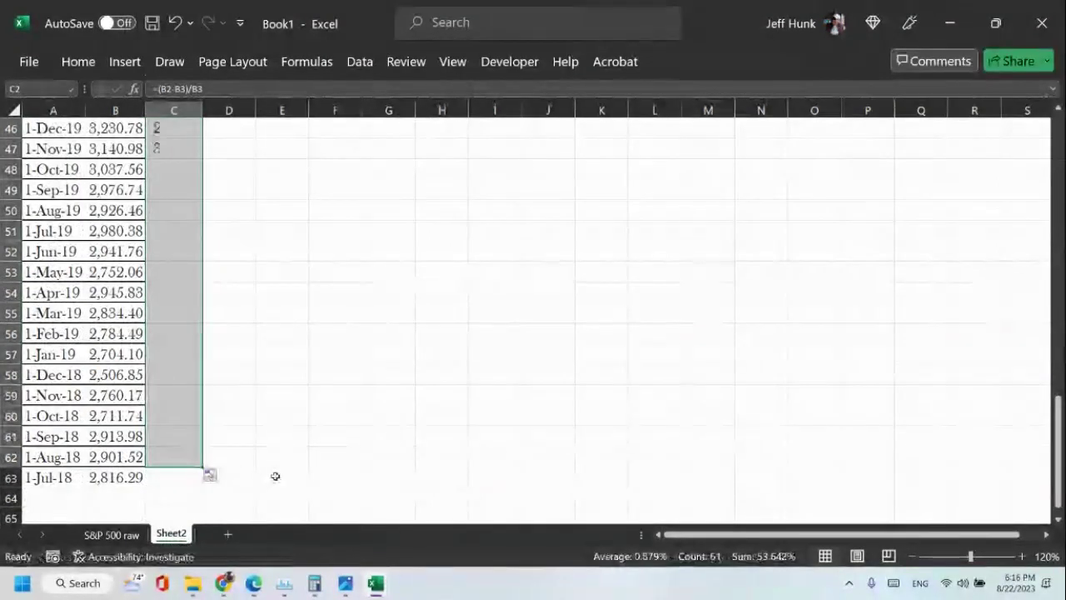
pyautogui.click(320, 475)
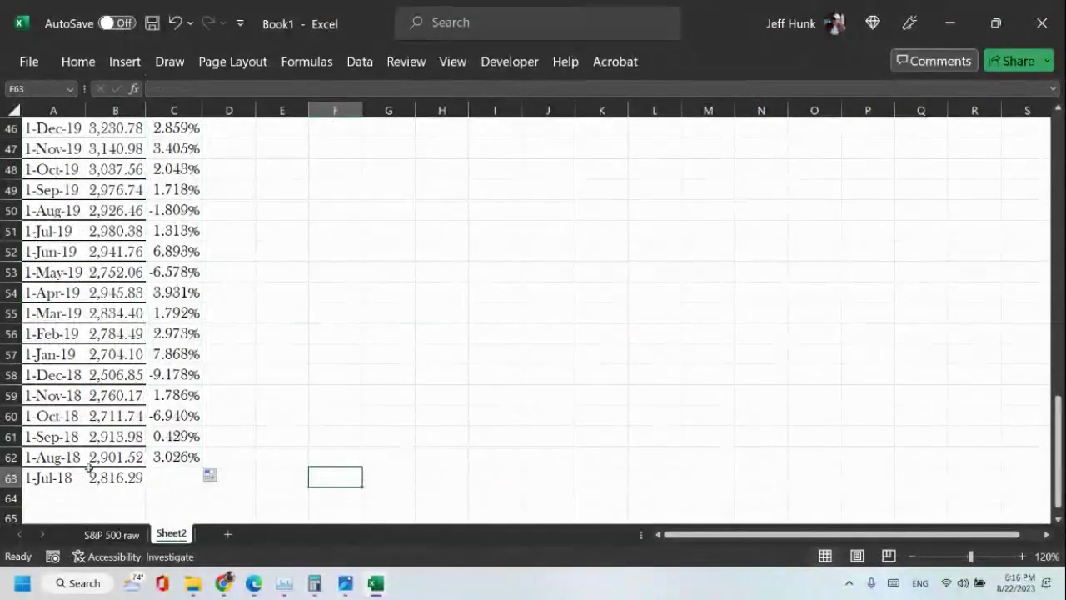
pyautogui.click(173, 476)
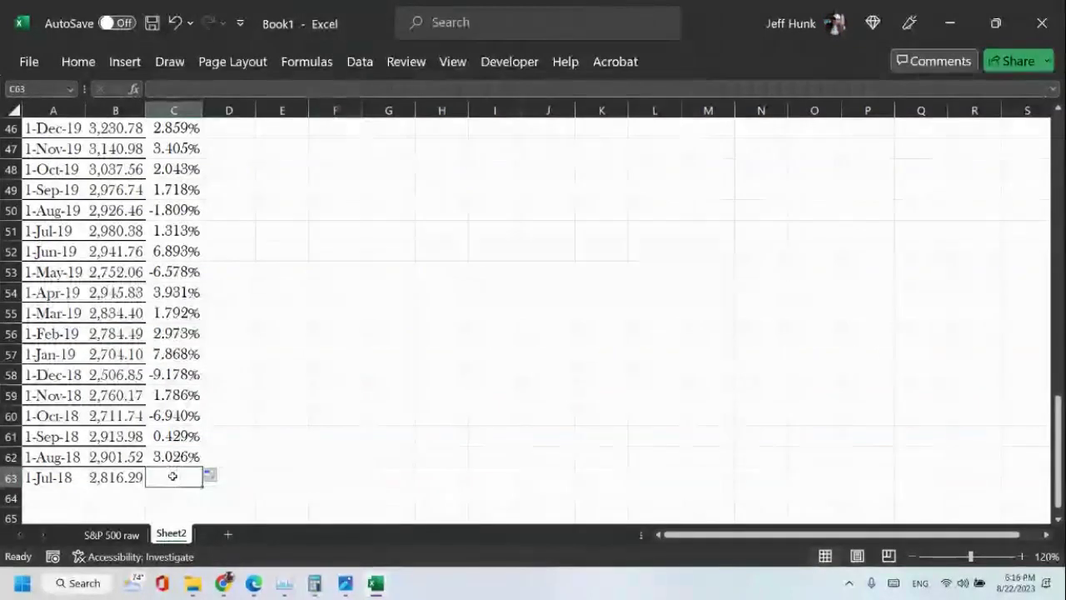
pyautogui.click(125, 492)
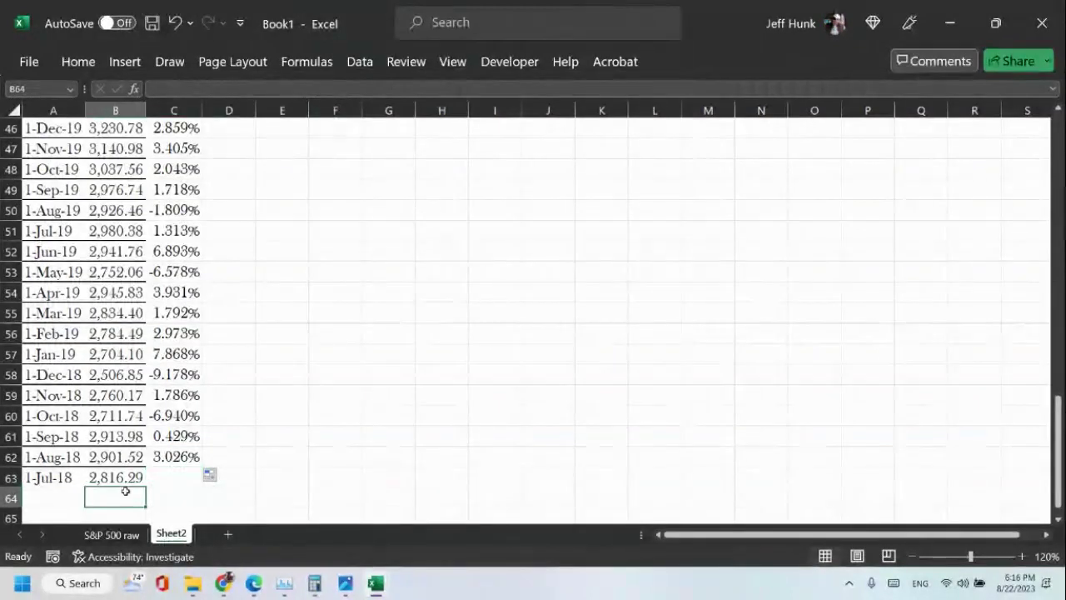
pyautogui.click(178, 474)
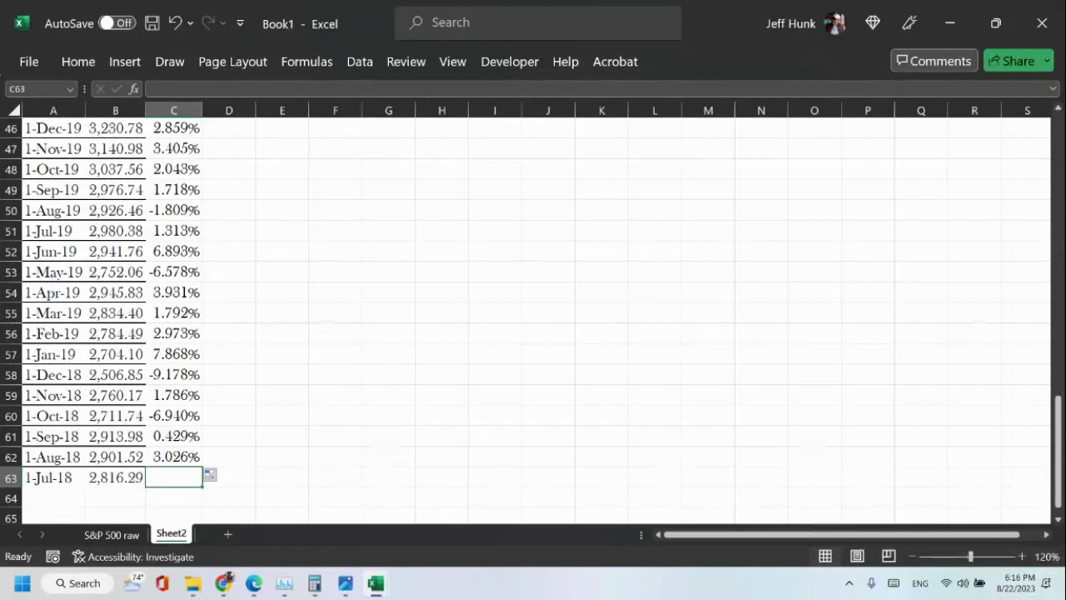
pyautogui.scroll(10, 765, 479)
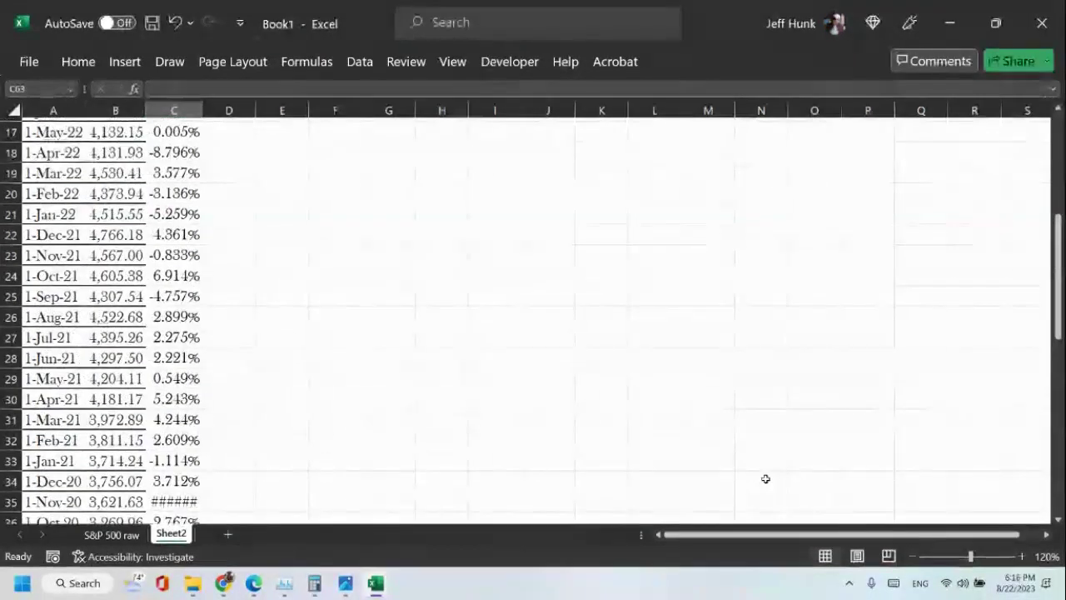
pyautogui.scroll(5, 766, 479)
pyautogui.click(282, 189)
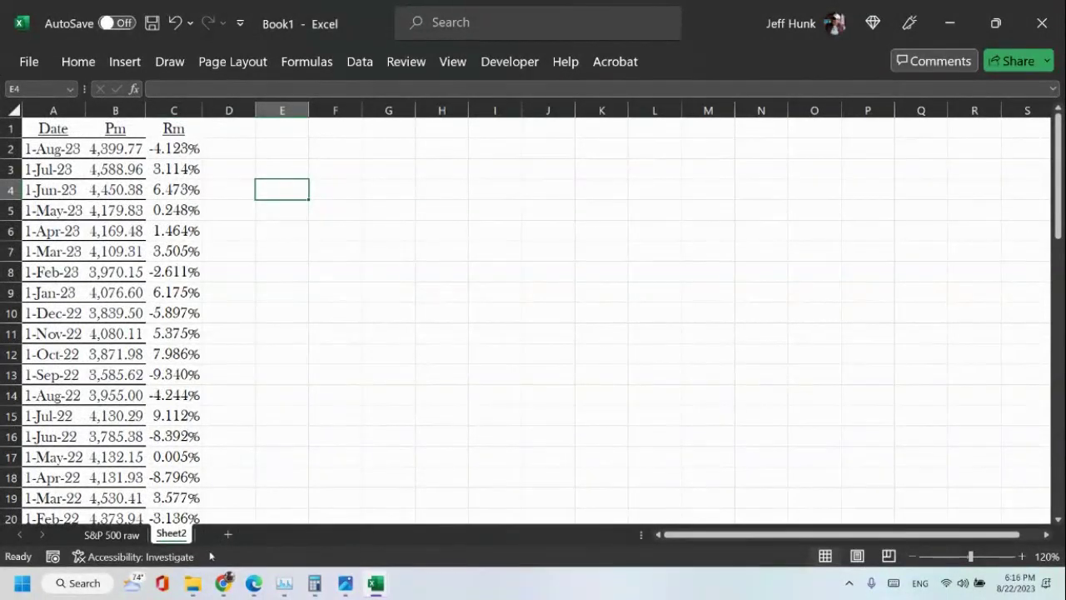
# Switch to the AAPL23smr workbook and examine the Apple vs S&P 500 regression and the return formula on the S&P 500 sheet.
pyautogui.moveTo(376, 583)
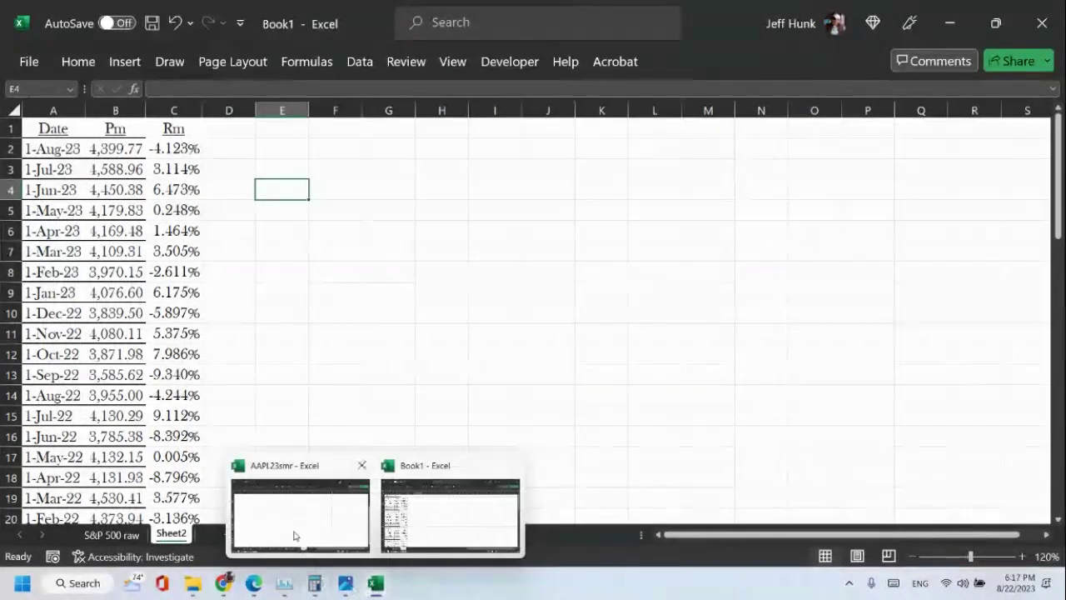
pyautogui.click(294, 535)
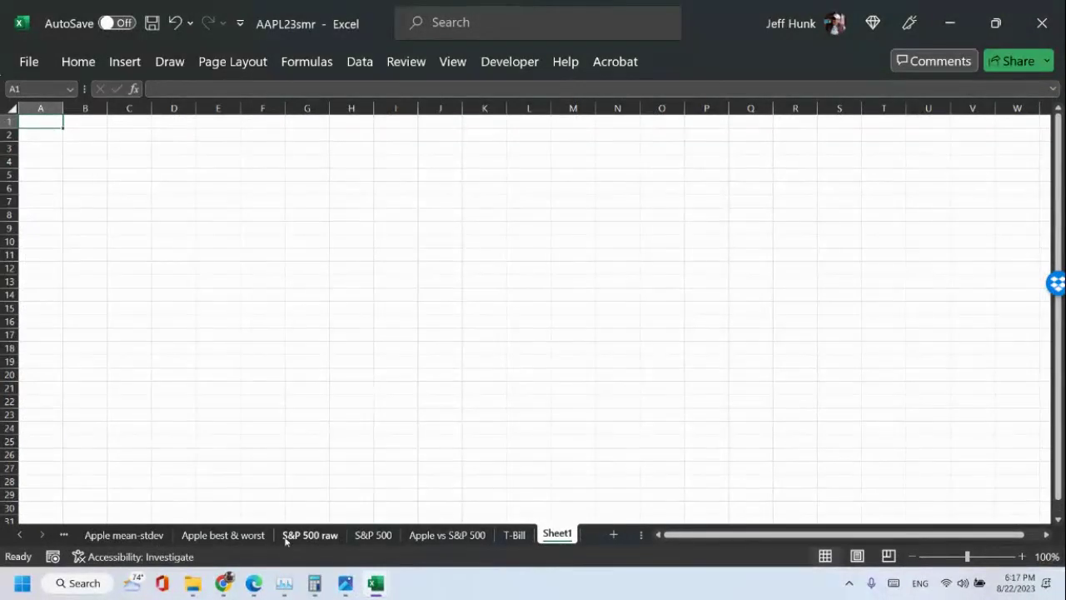
pyautogui.click(440, 538)
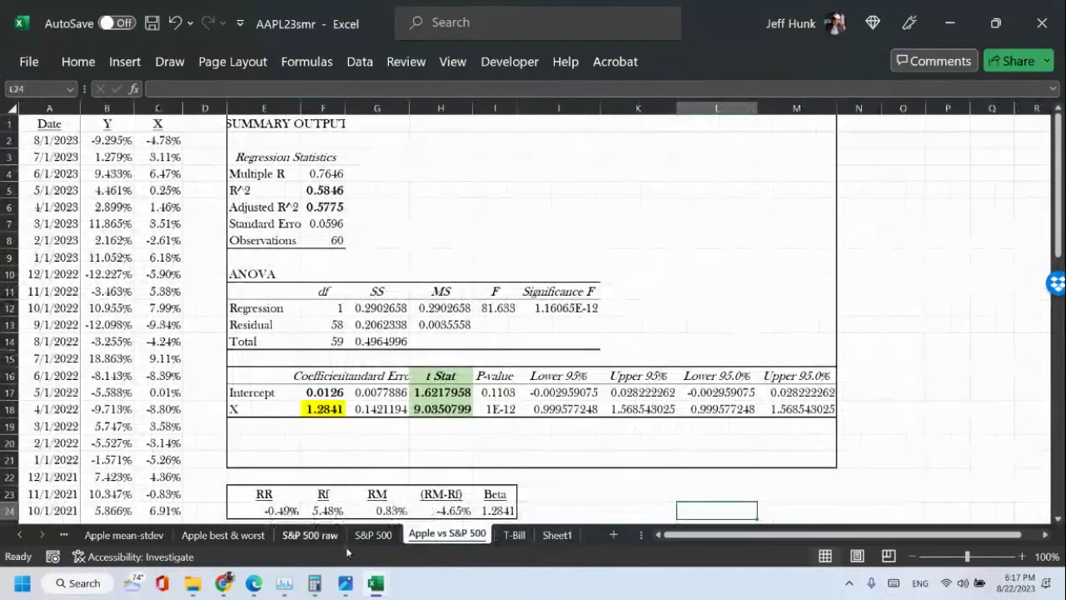
pyautogui.click(981, 426)
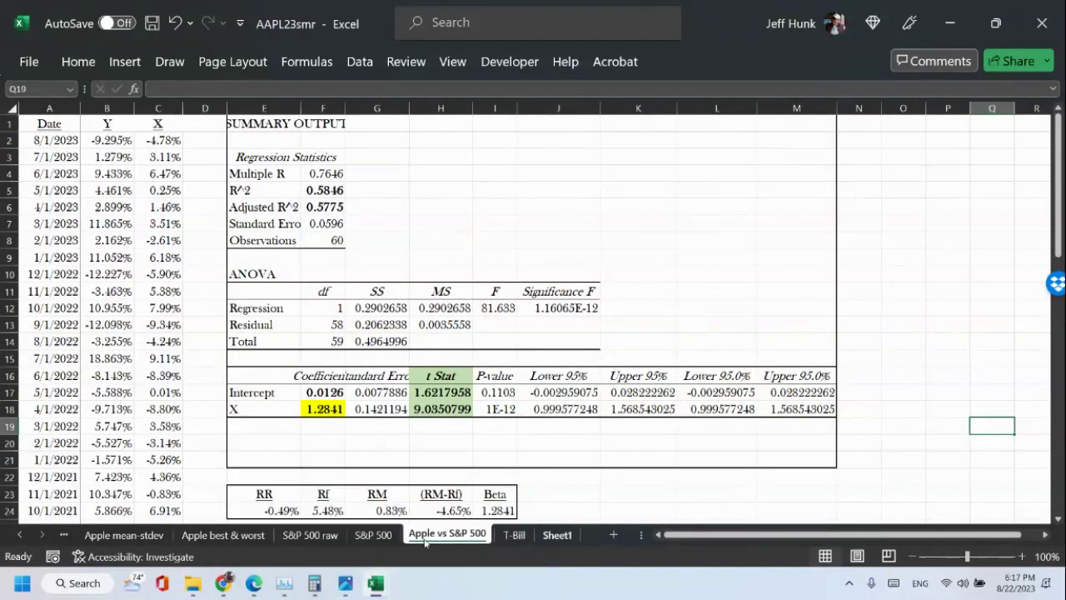
pyautogui.click(376, 535)
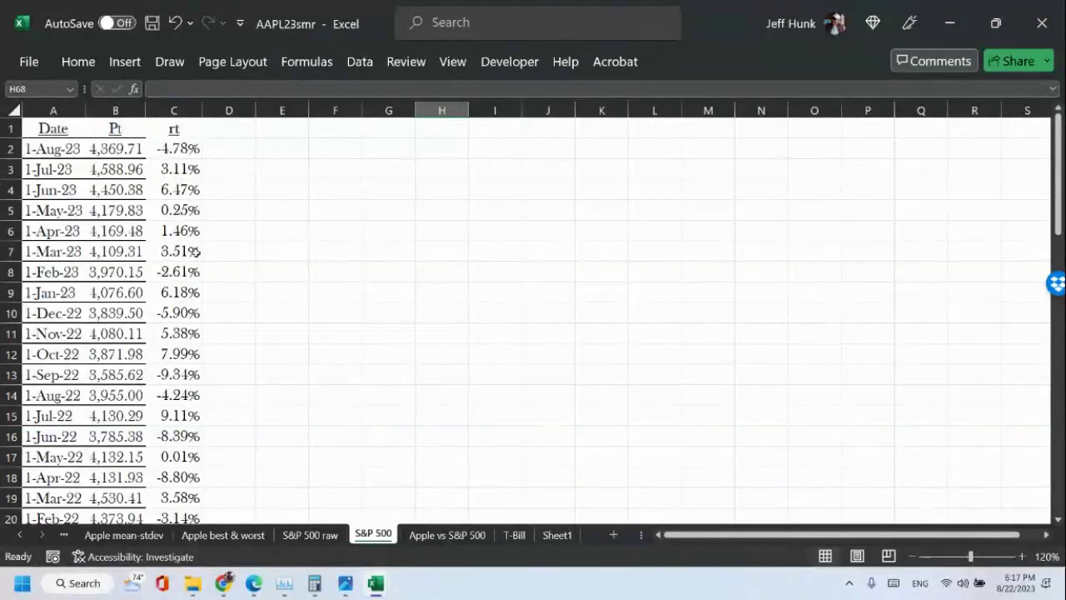
pyautogui.click(184, 153)
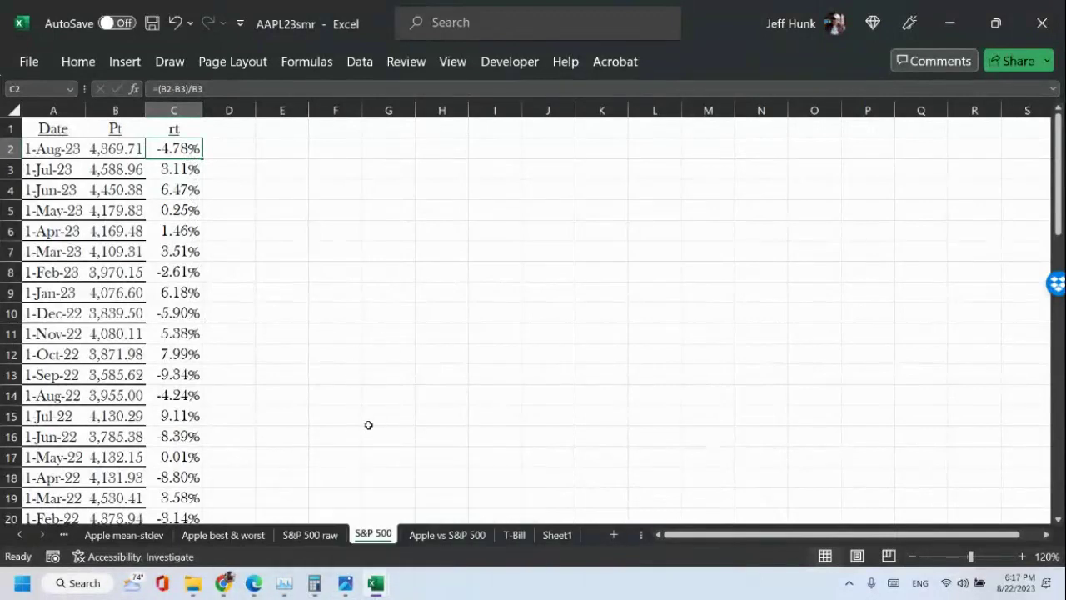
# Copy the Date, Pt and rt columns A to C from the Apple best & worst sheet.
pyautogui.moveTo(364, 598)
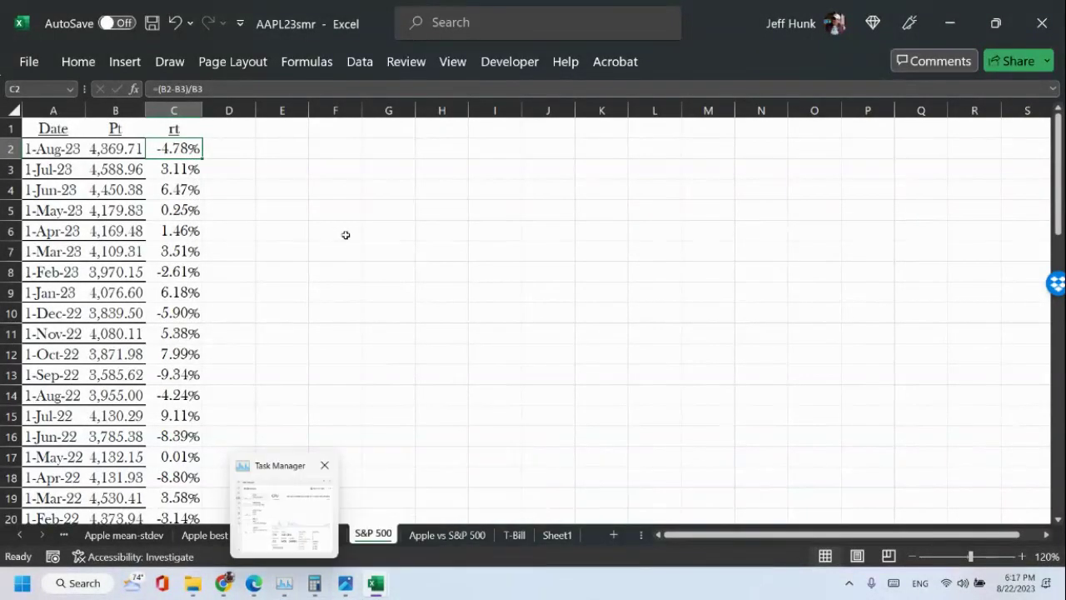
pyautogui.click(224, 535)
pyautogui.scroll(8, 785, 424)
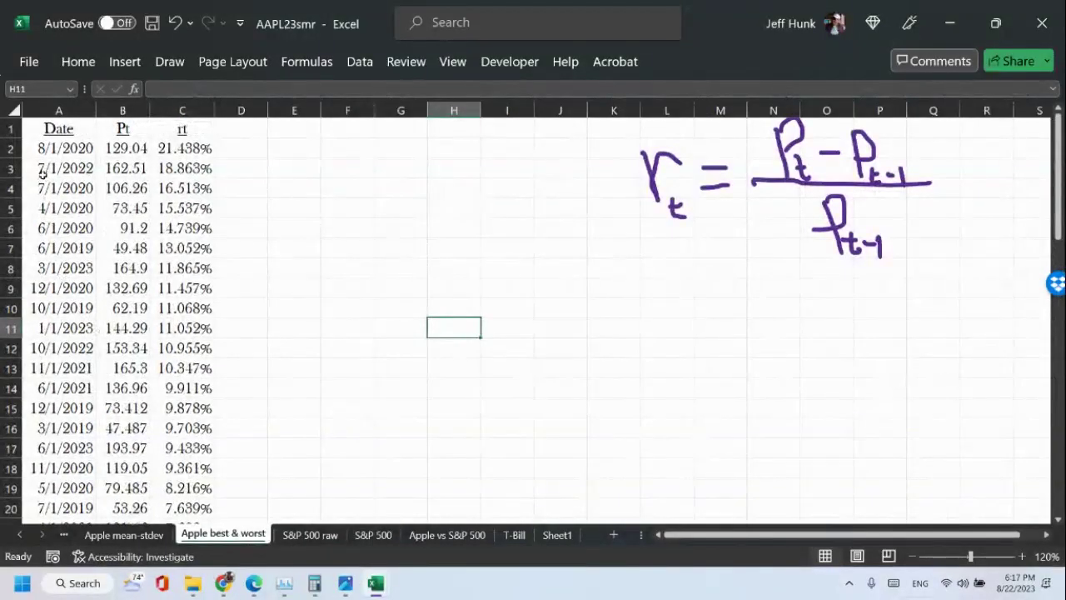
pyautogui.click(48, 109)
pyautogui.moveTo(58, 111); pyautogui.dragTo(188, 111)
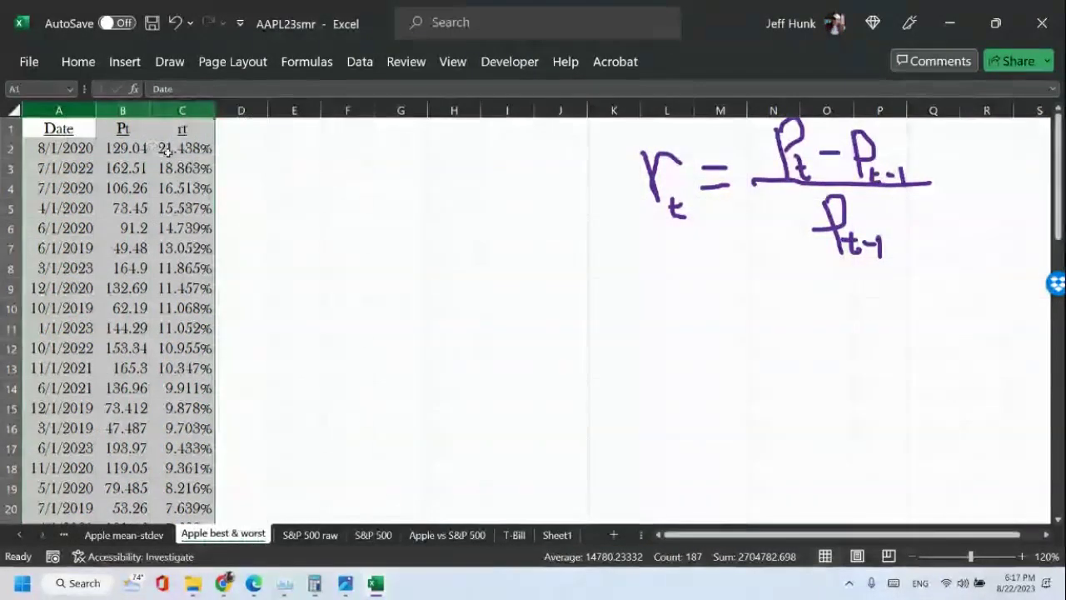
pyautogui.rightClick(45, 130)
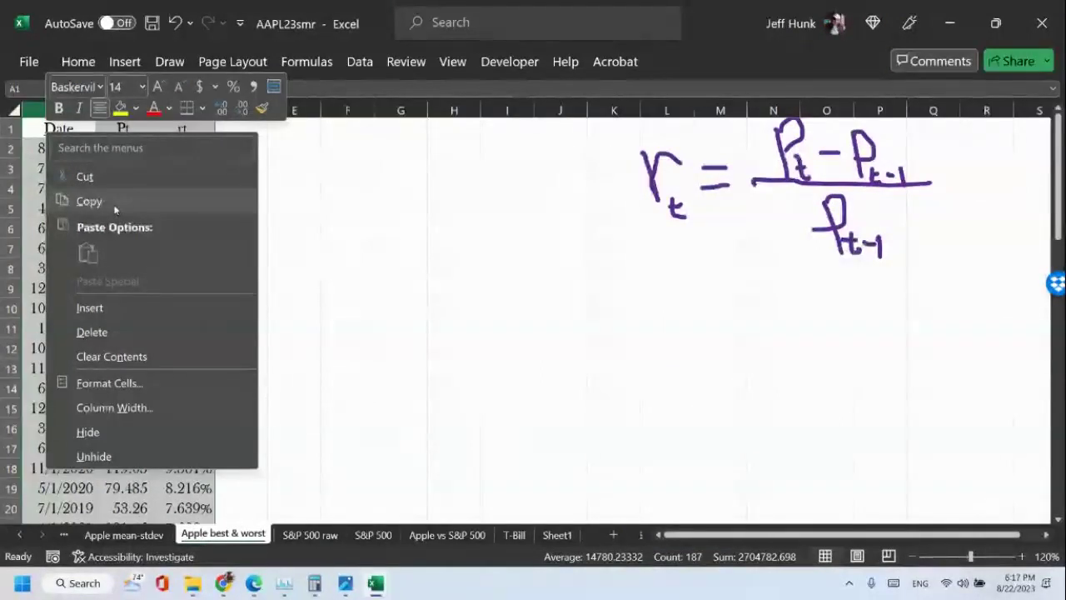
pyautogui.click(89, 202)
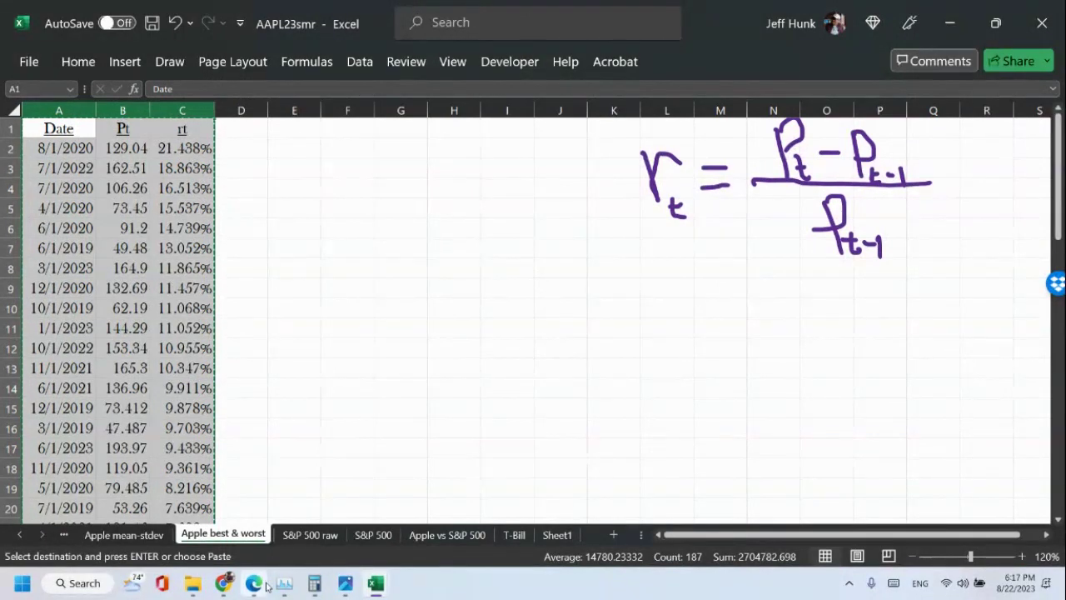
# Add a new sheet to the Book1 workbook and paste the copied Apple columns at cell A1.
pyautogui.moveTo(375, 583)
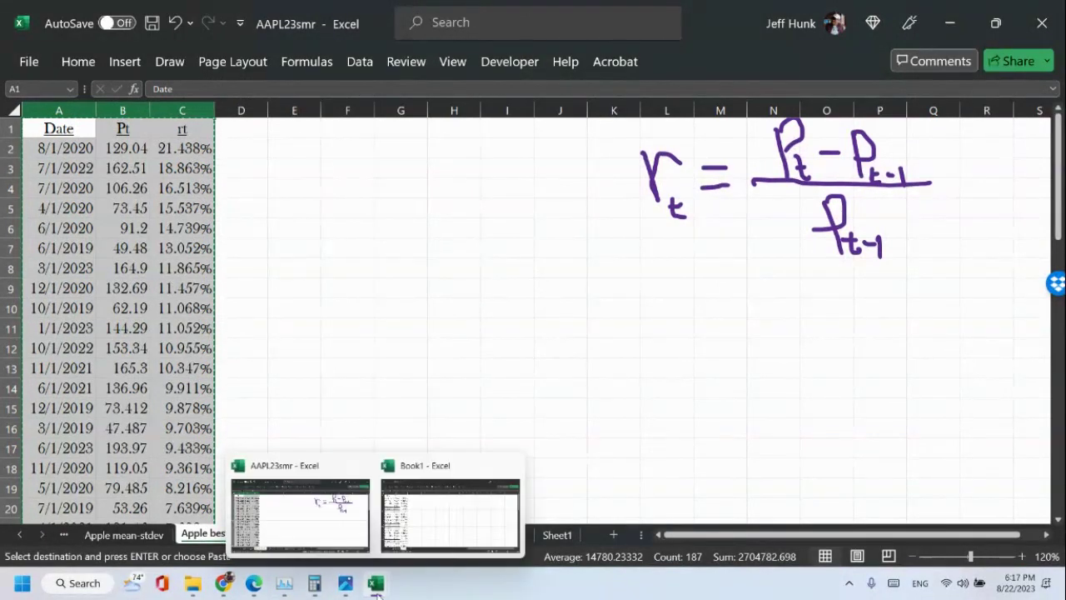
pyautogui.click(416, 540)
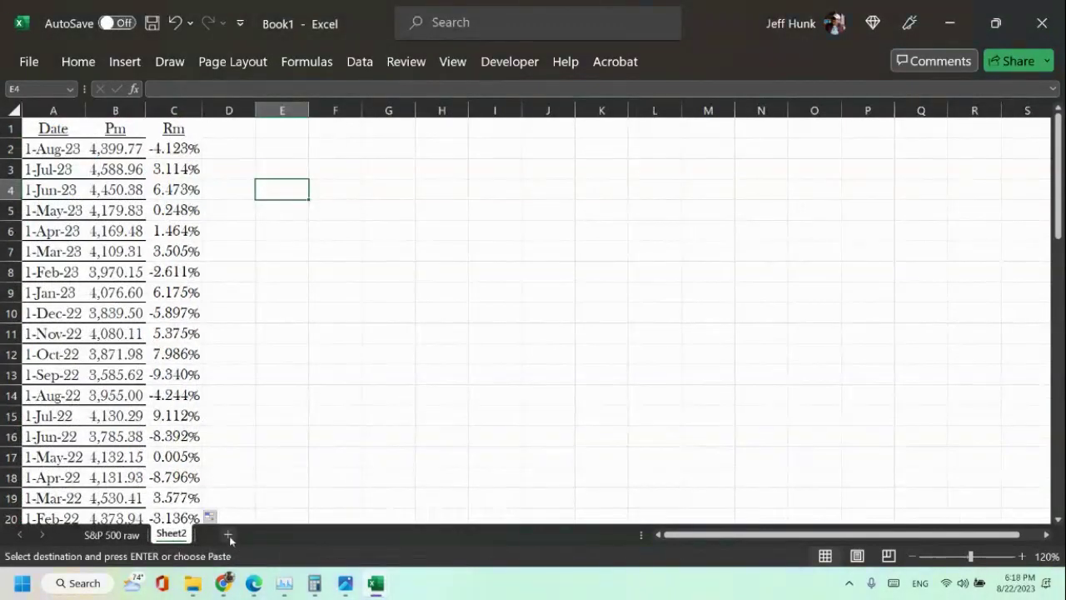
pyautogui.click(227, 535)
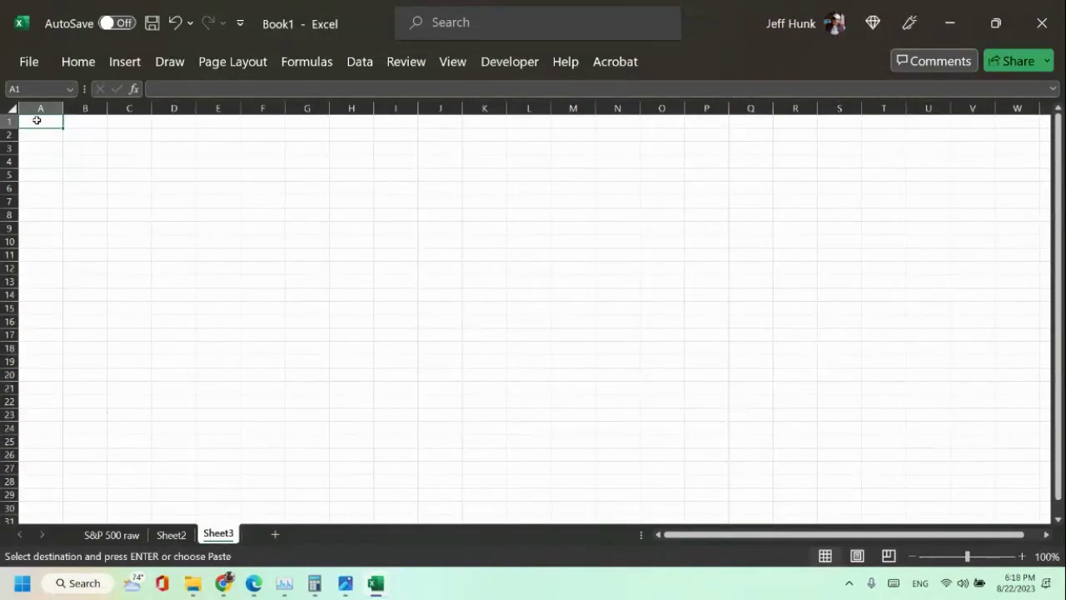
pyautogui.click(79, 61)
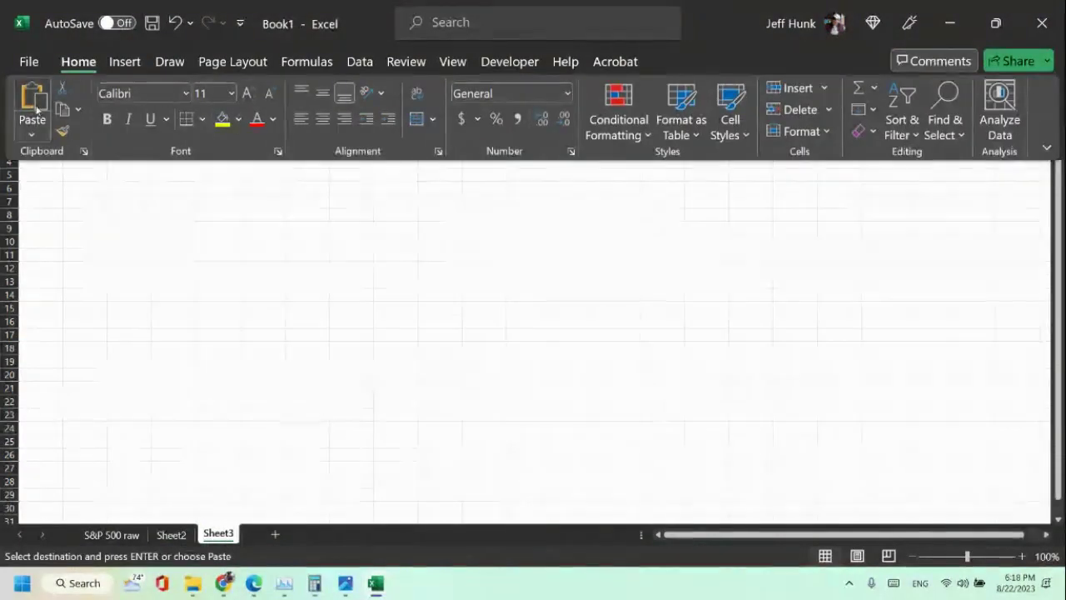
pyautogui.click(32, 98)
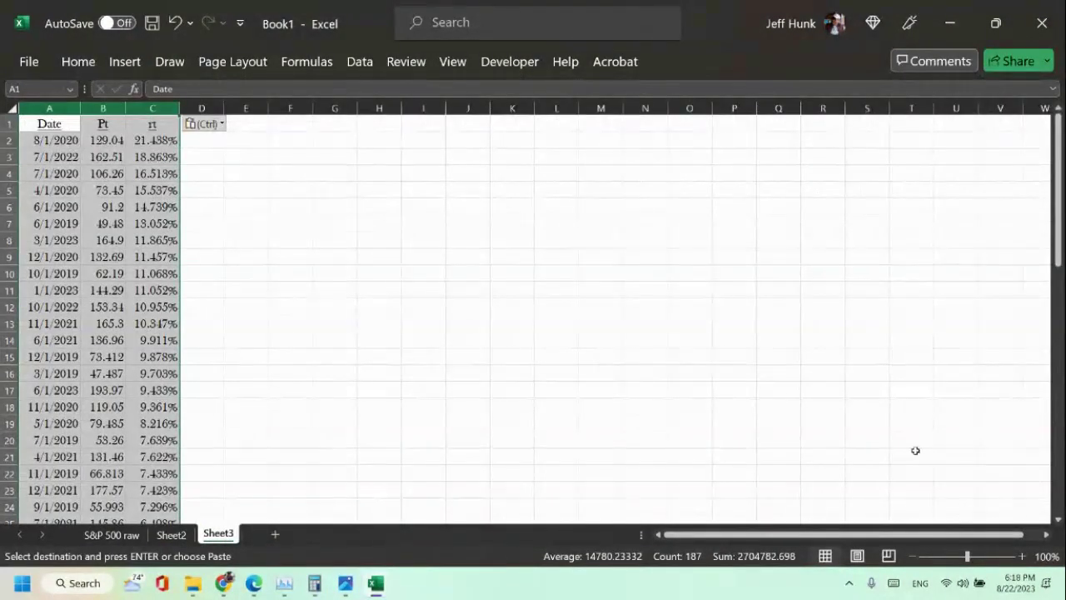
pyautogui.click(1022, 555)
pyautogui.click(1022, 556)
# Rename Sheet2 as "S&P500 returns".
pyautogui.moveTo(374, 583)
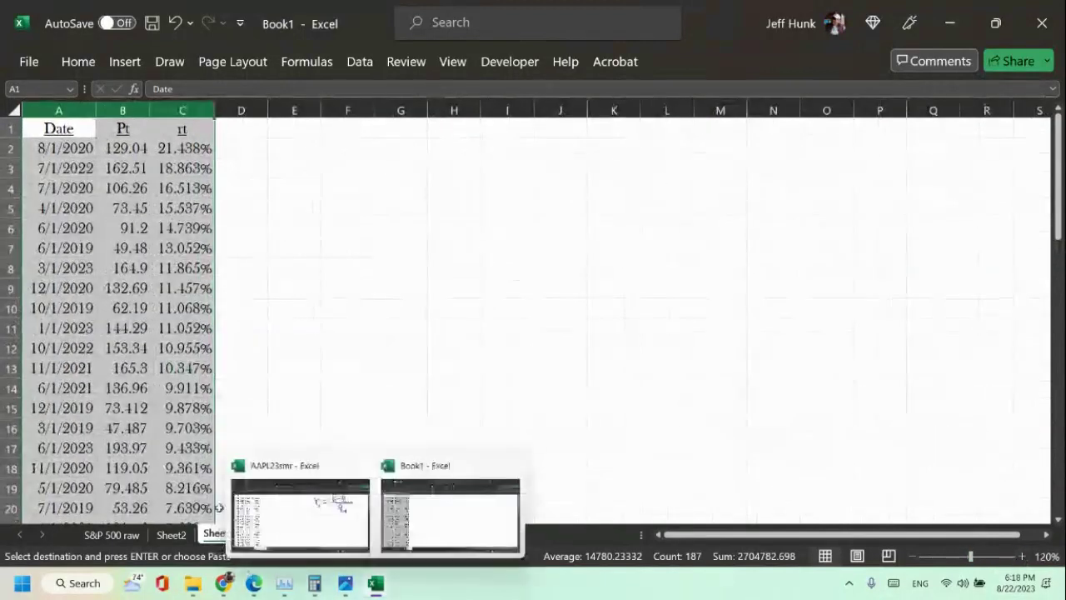
pyautogui.click(171, 535)
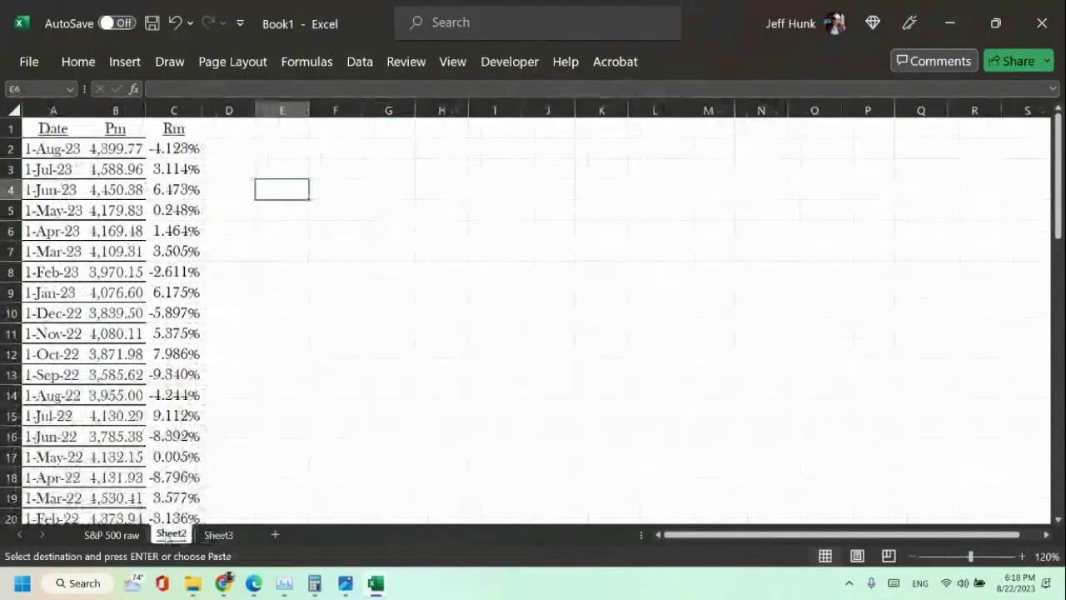
pyautogui.rightClick(171, 535)
pyautogui.click(212, 319)
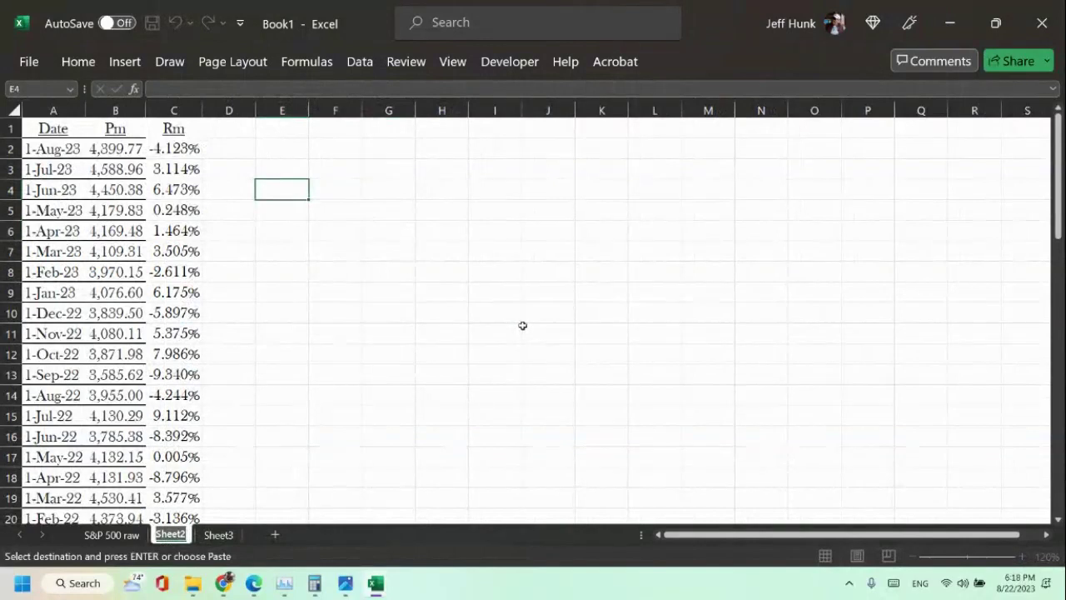
pyautogui.write('S')
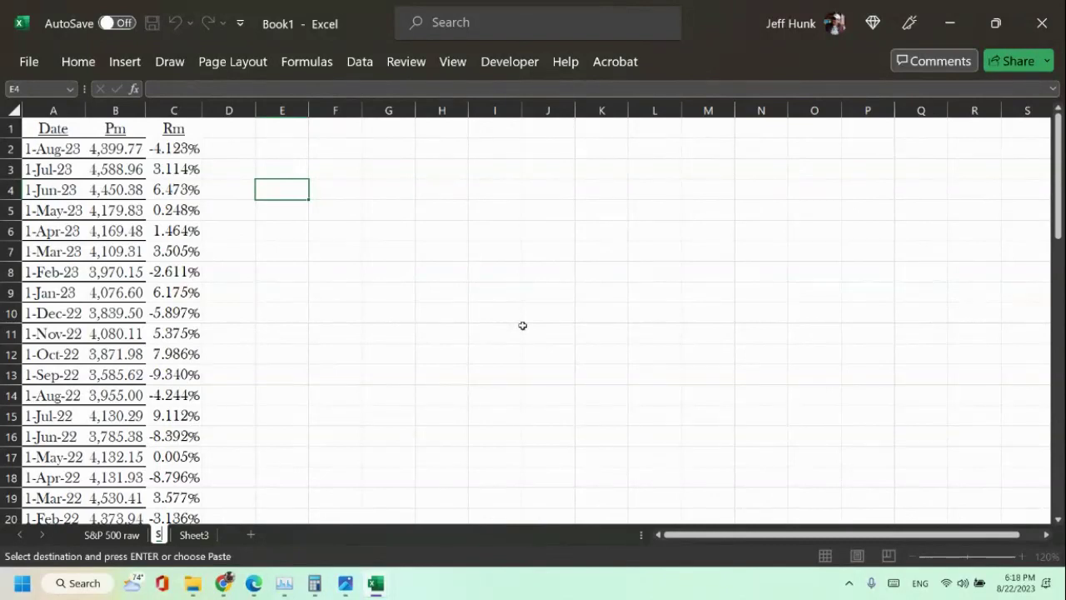
pyautogui.write('&P500')
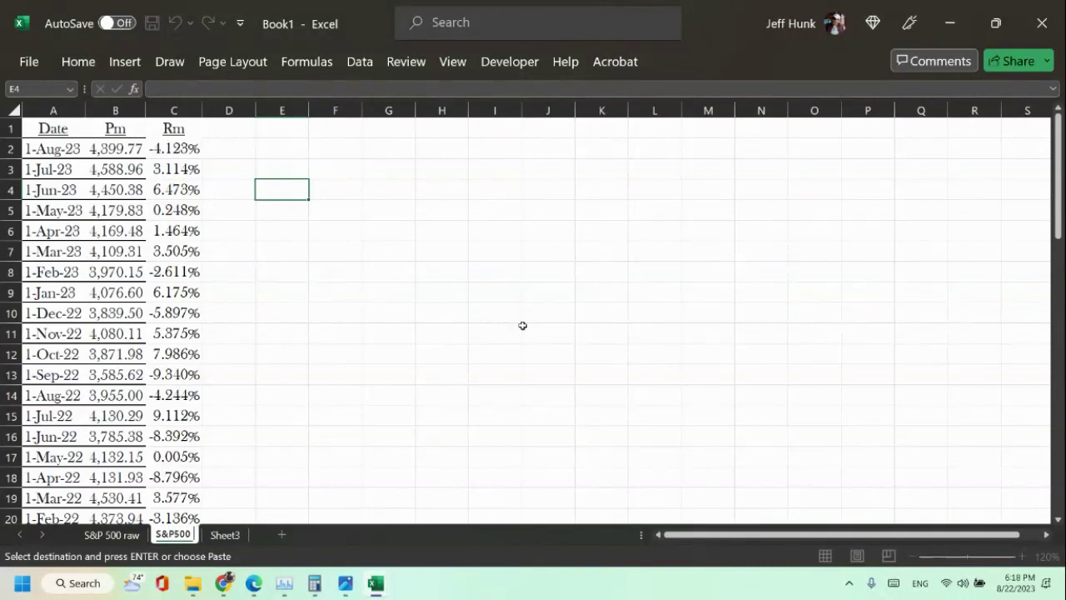
pyautogui.write(' retur')
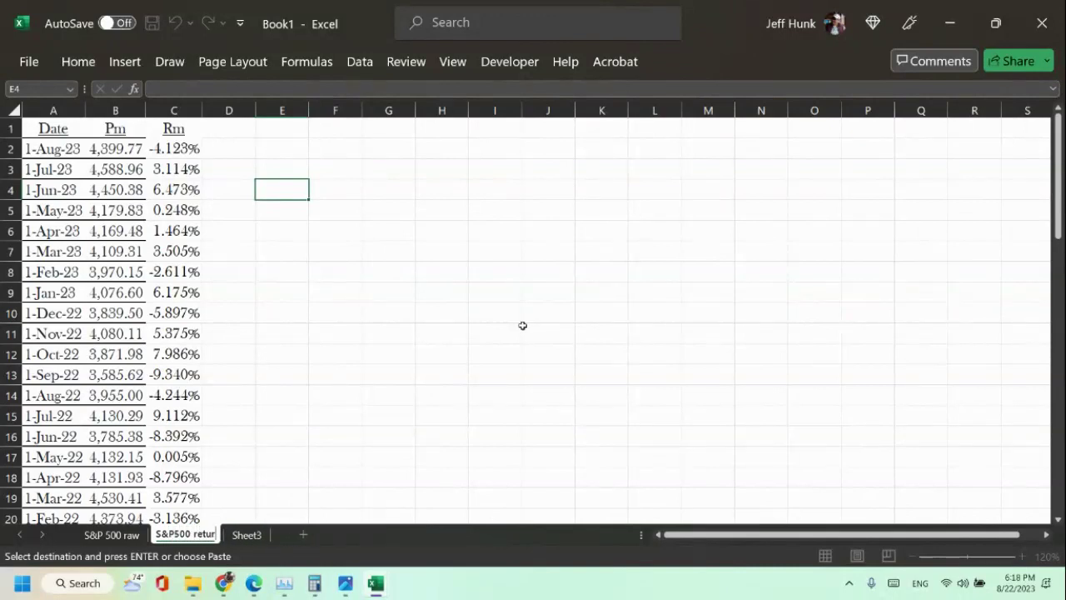
pyautogui.write('ns')
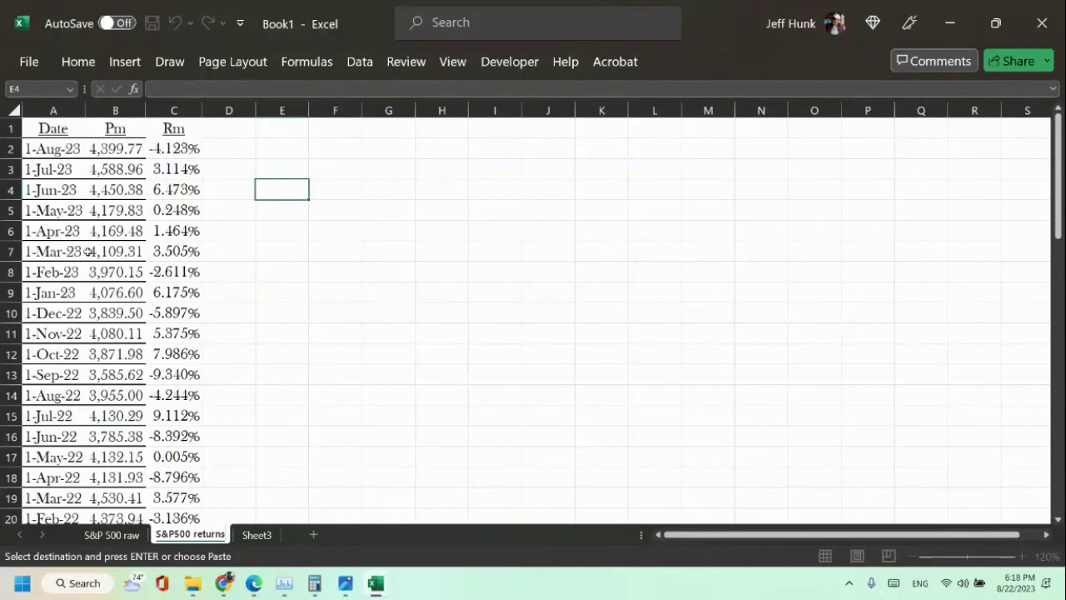
pyautogui.click(420, 388)
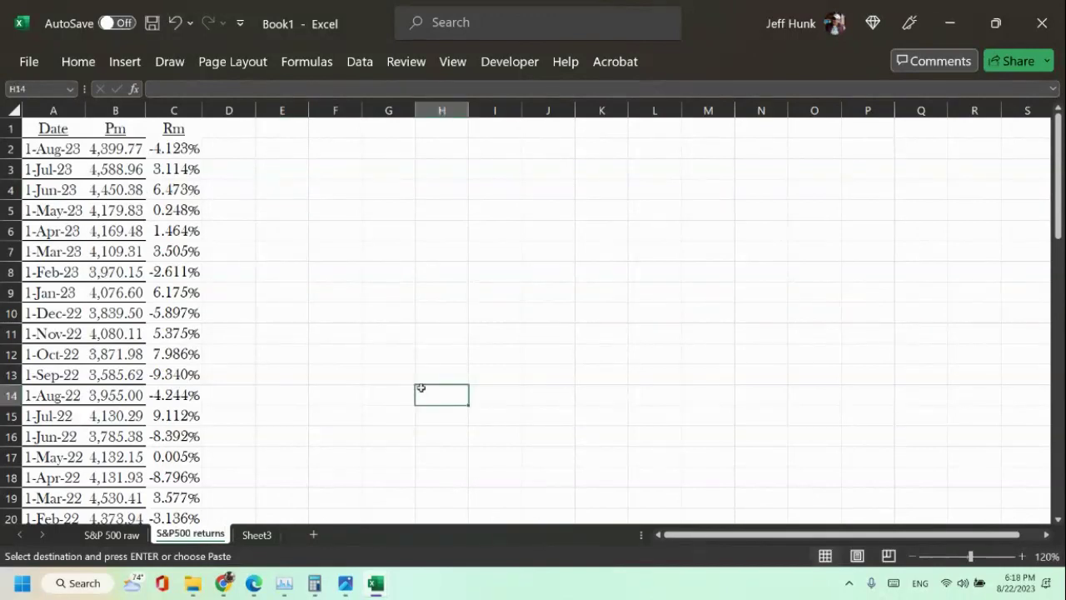
# Open Sheet3 of Book1, which holds the pasted Apple Date, Pt and rt columns.
pyautogui.click(257, 534)
pyautogui.rightClick(258, 534)
pyautogui.press('Escape')
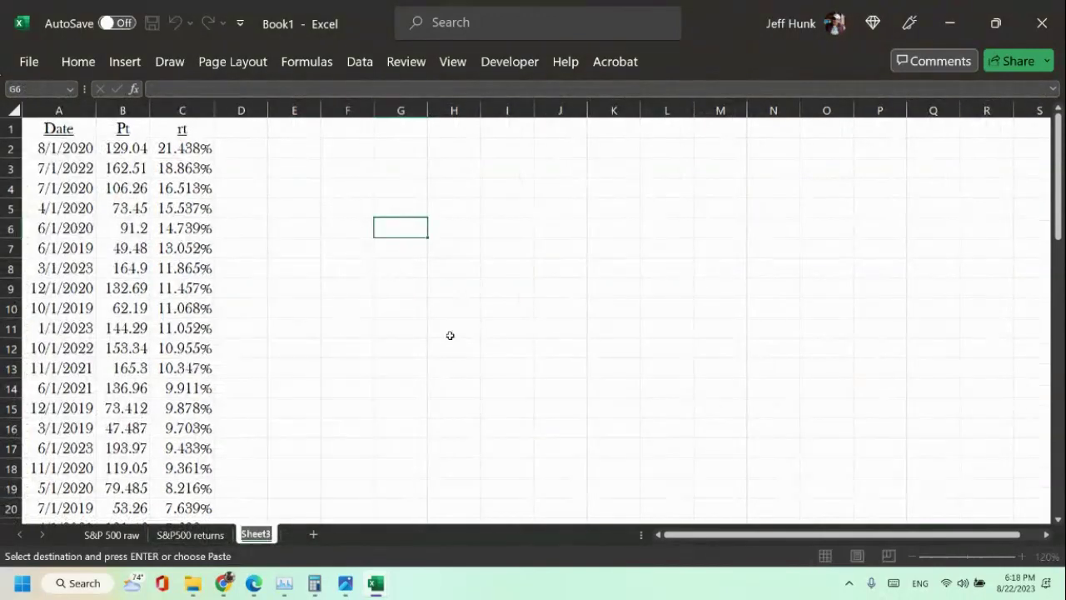
pyautogui.click(483, 366)
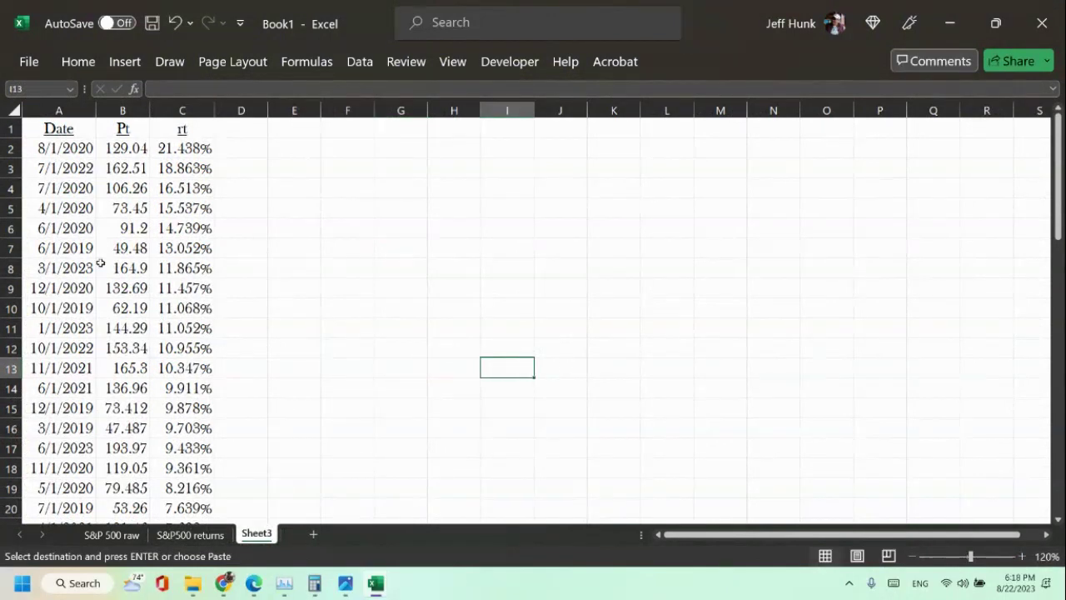
pyautogui.click(310, 265)
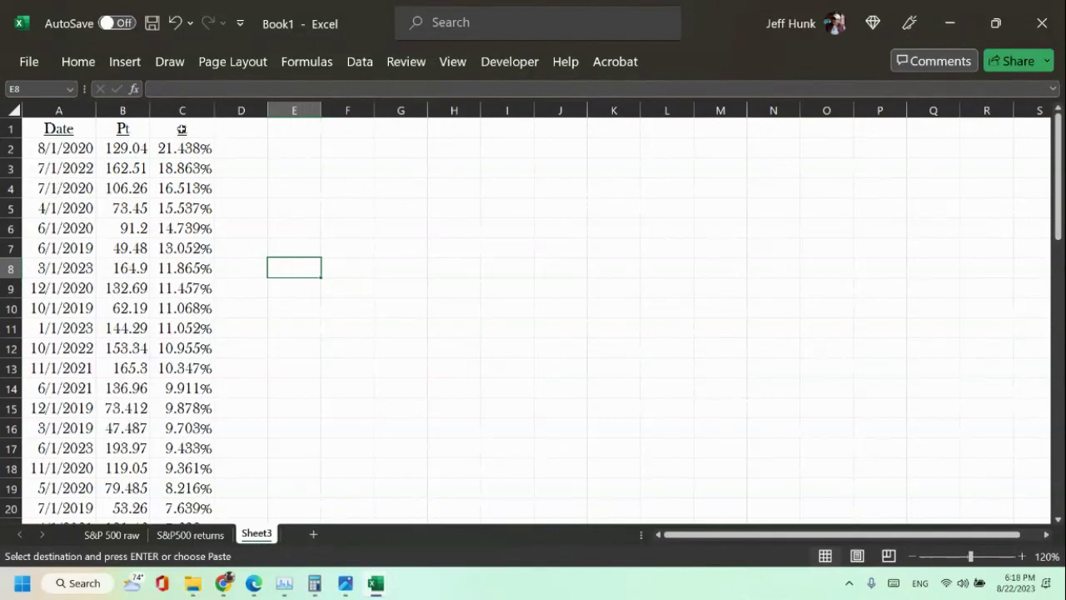
# Copy the rt column C on Sheet3 and paste it back in place as values with source formatting.
pyautogui.click(175, 125)
pyautogui.hotkey('ctrl', 'shift', 'Down')
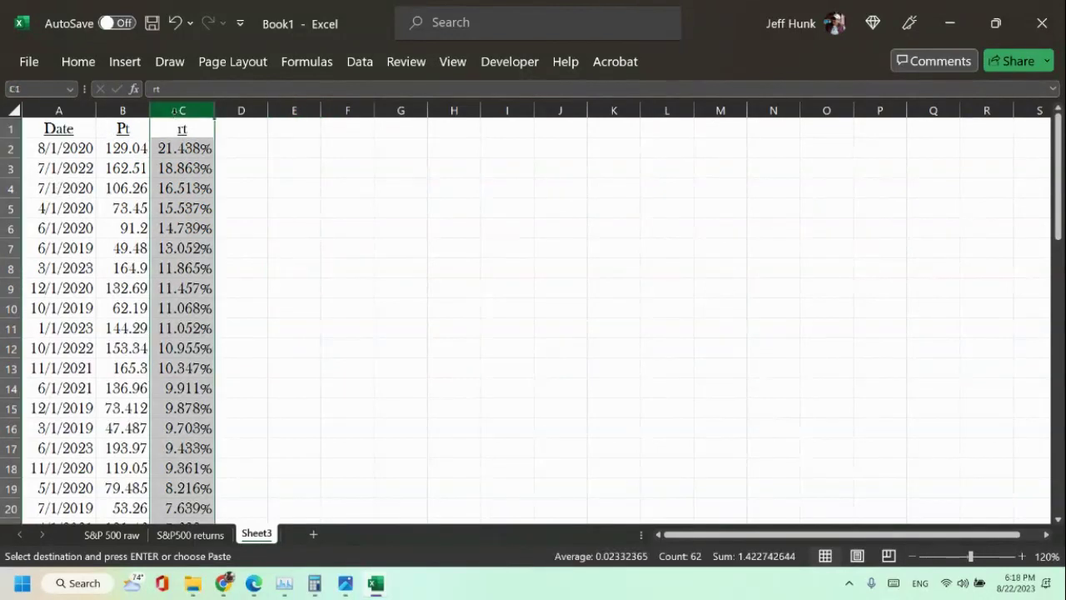
pyautogui.click(77, 62)
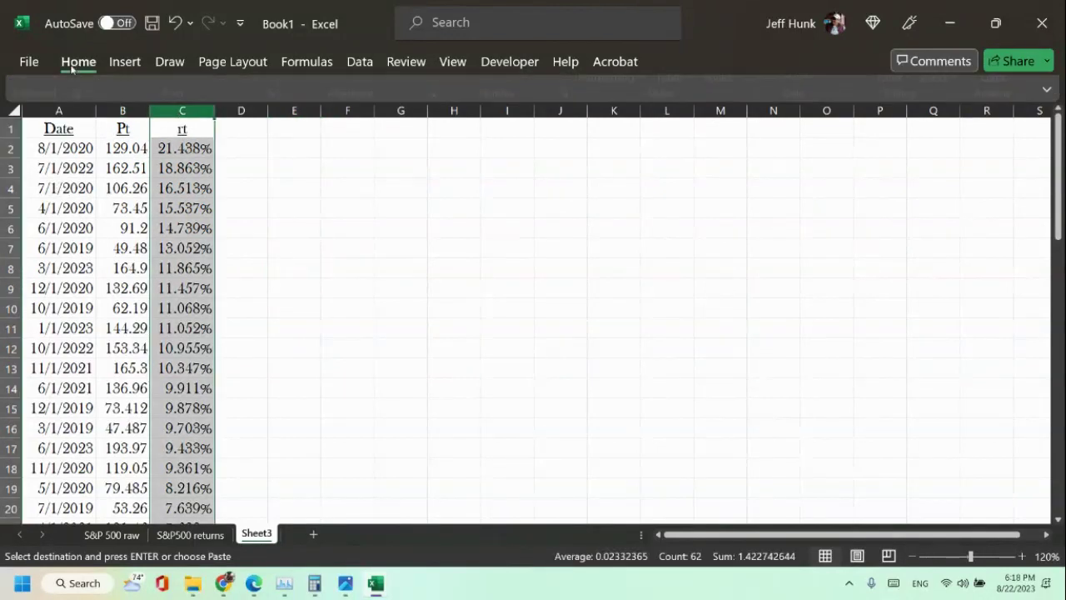
pyautogui.click(374, 252)
pyautogui.click(197, 131)
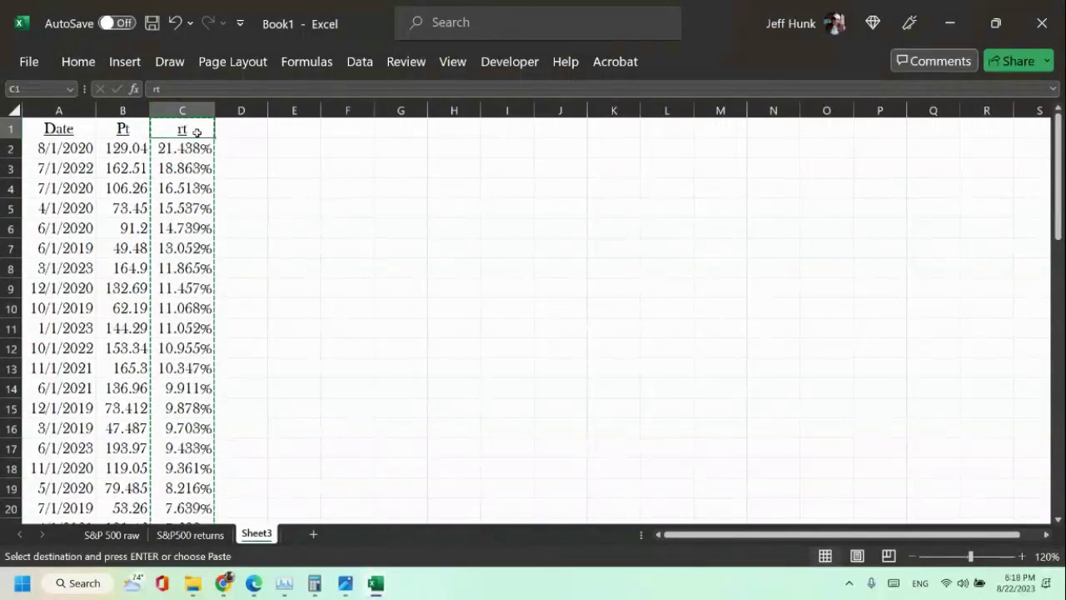
pyautogui.click(189, 110)
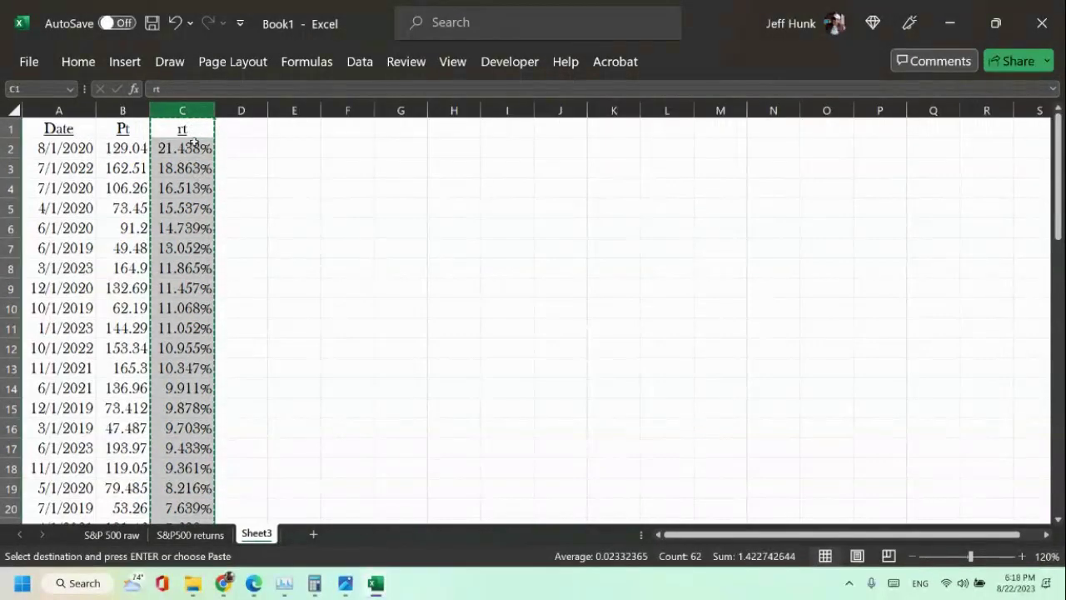
pyautogui.click(191, 129)
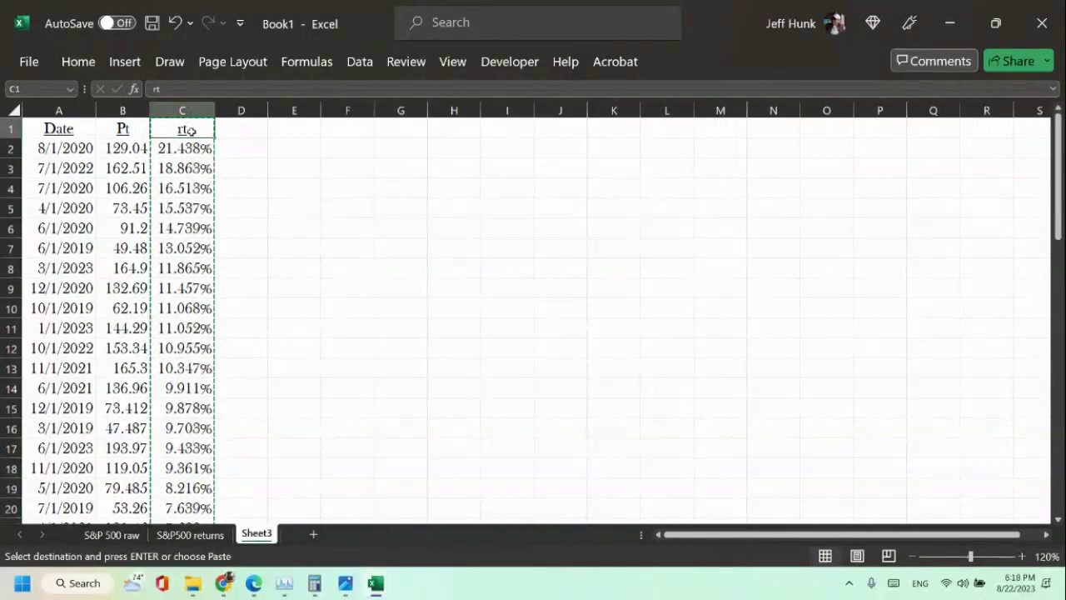
pyautogui.click(88, 63)
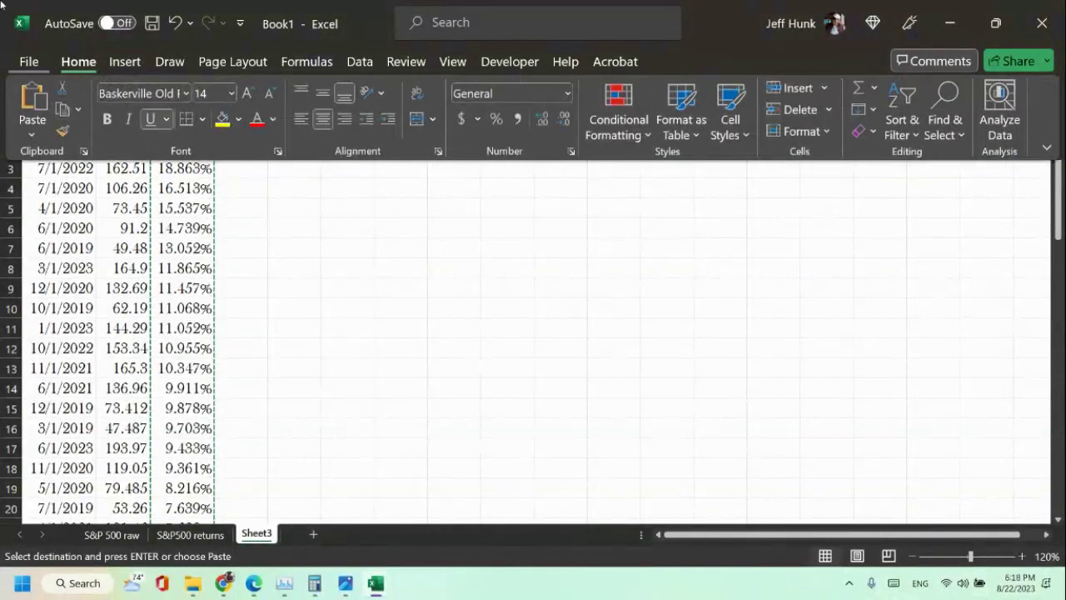
pyautogui.click(30, 137)
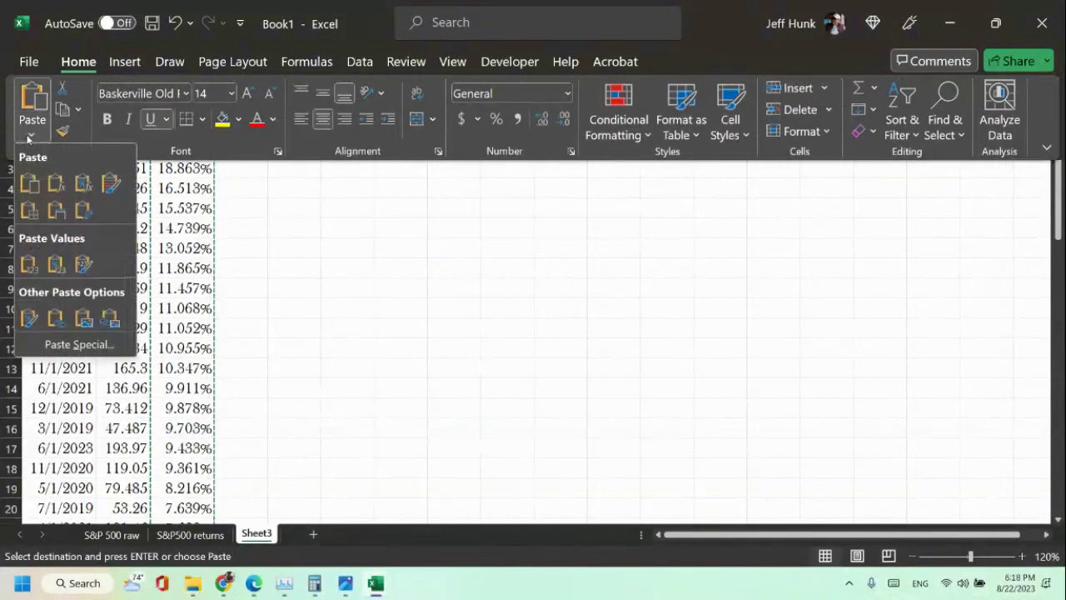
pyautogui.click(84, 266)
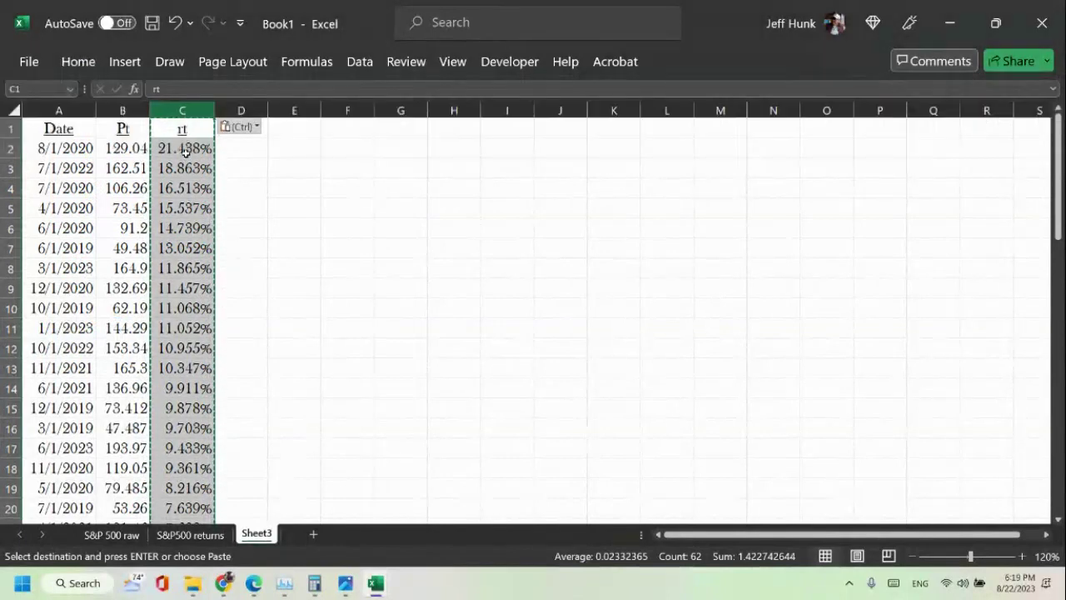
# Inspect the contents of the first rt cell, C2, and compare with the Apple best & worst sheet in the AAPL23smr workbook before returning to Book1.
pyautogui.doubleClick(185, 150)
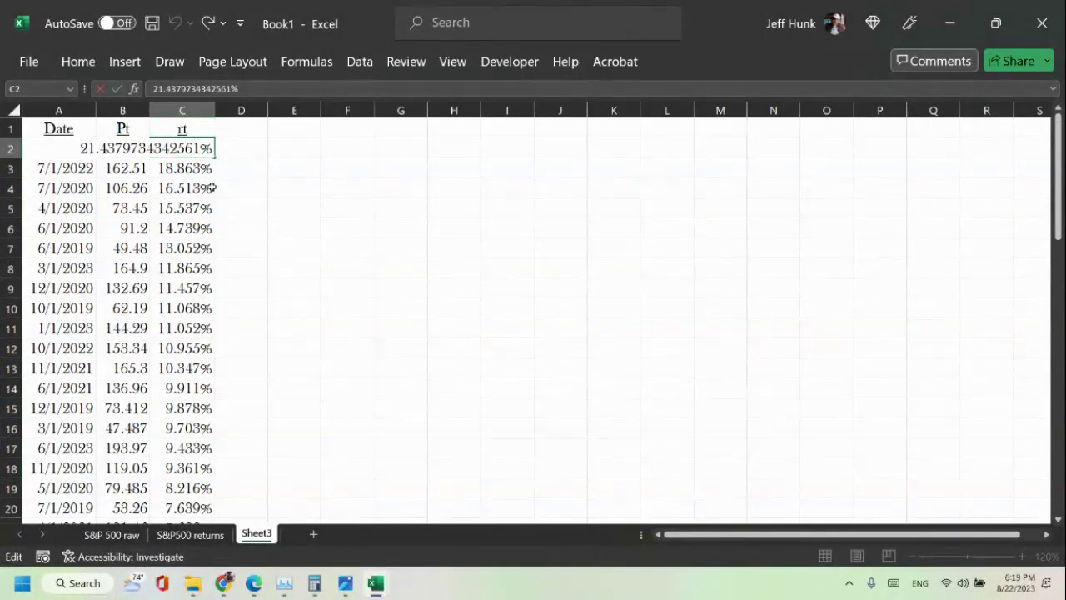
pyautogui.click(114, 88)
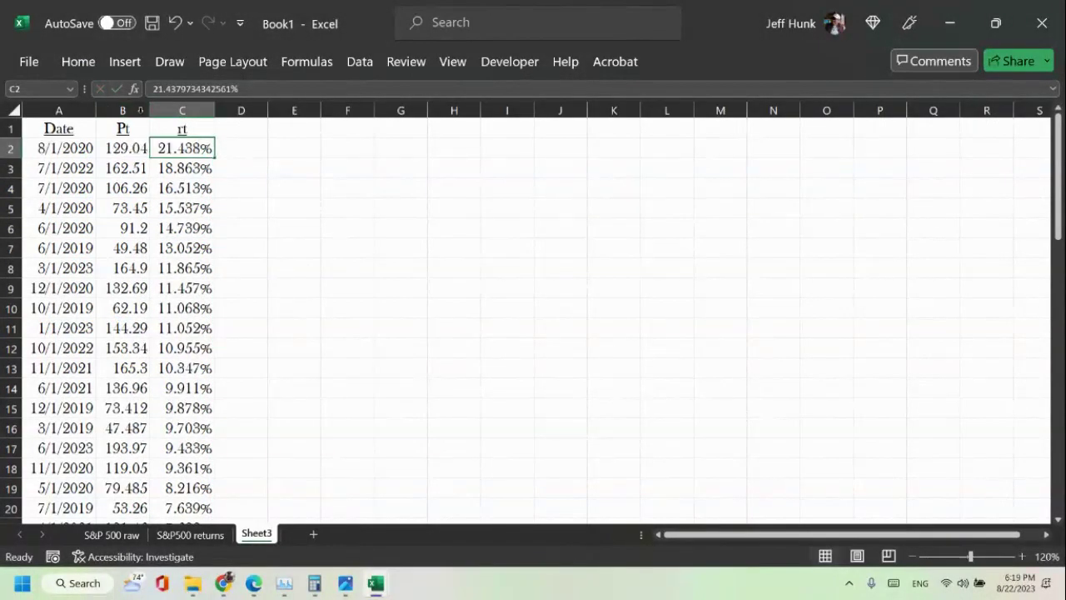
pyautogui.click(314, 225)
pyautogui.moveTo(383, 588)
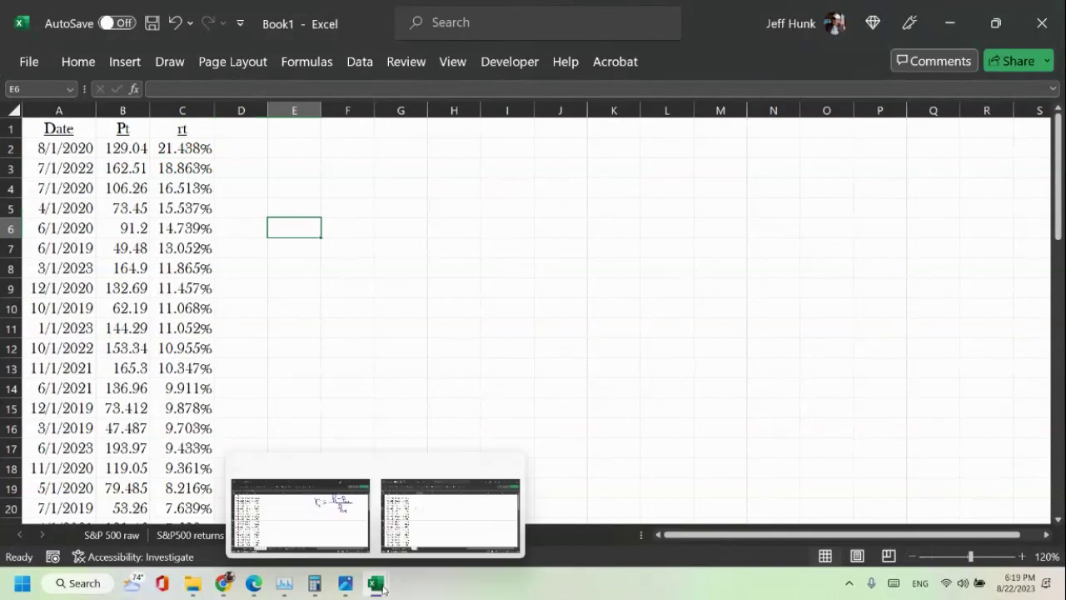
pyautogui.click(315, 533)
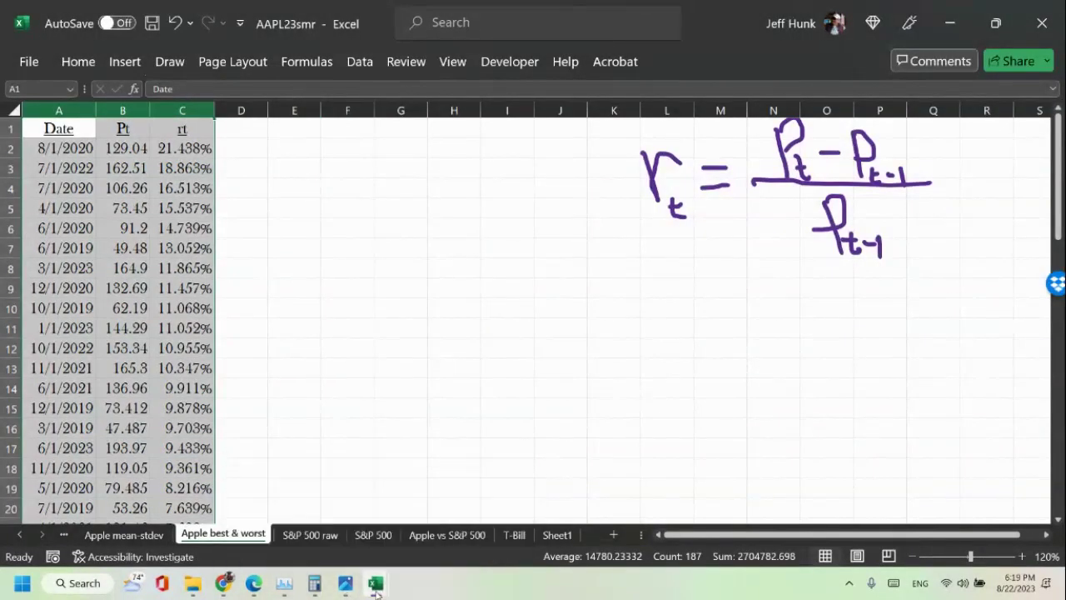
pyautogui.moveTo(375, 584)
pyautogui.click(436, 522)
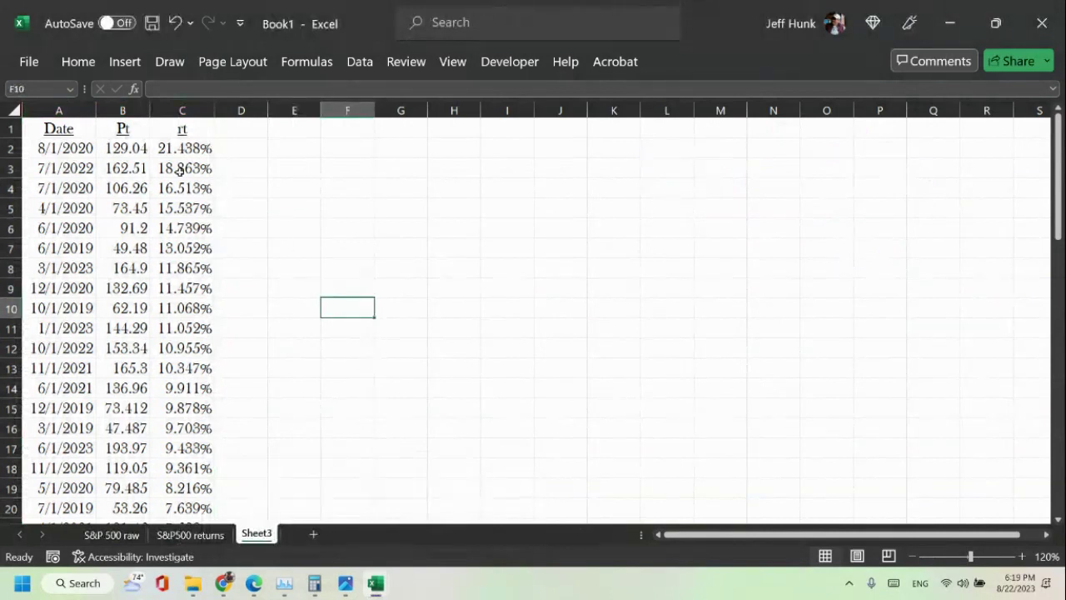
# Delete the Pt price column B from Sheet3 and check the contents of cell B2.
pyautogui.click(122, 111)
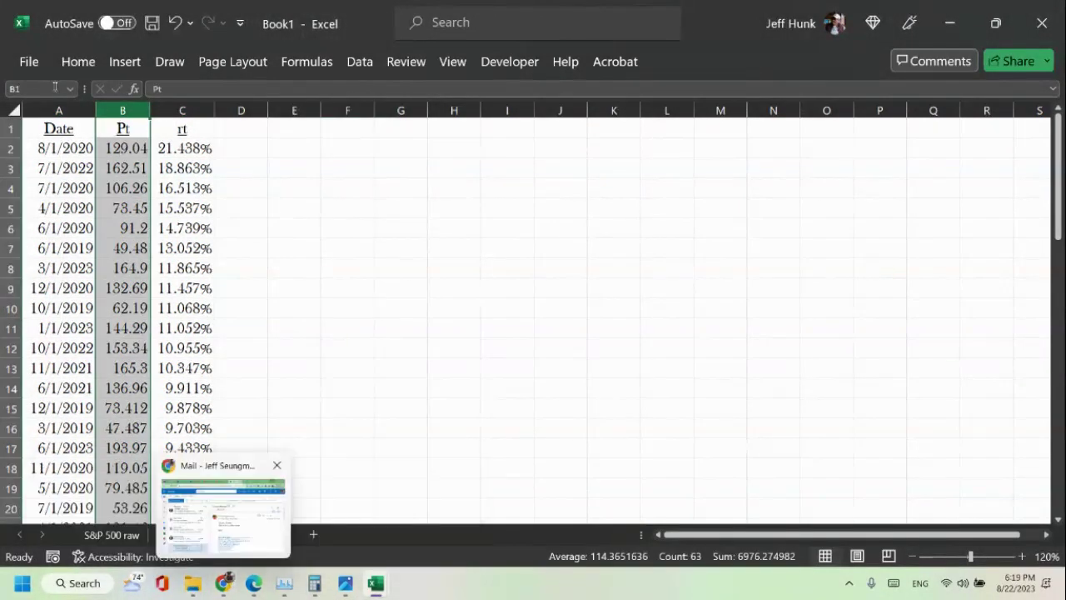
pyautogui.click(79, 61)
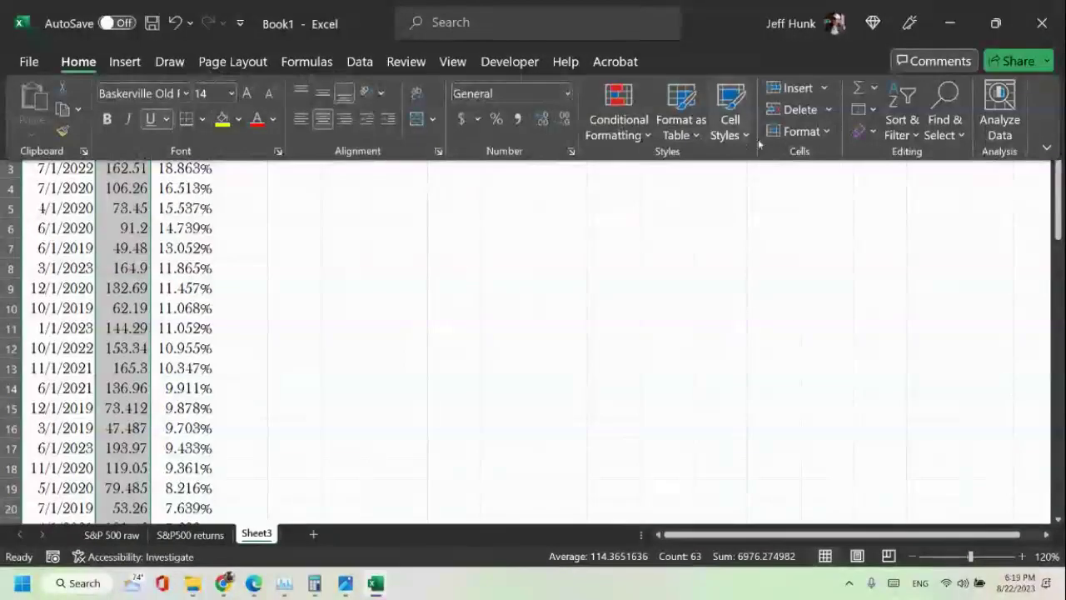
pyautogui.click(800, 110)
pyautogui.click(294, 328)
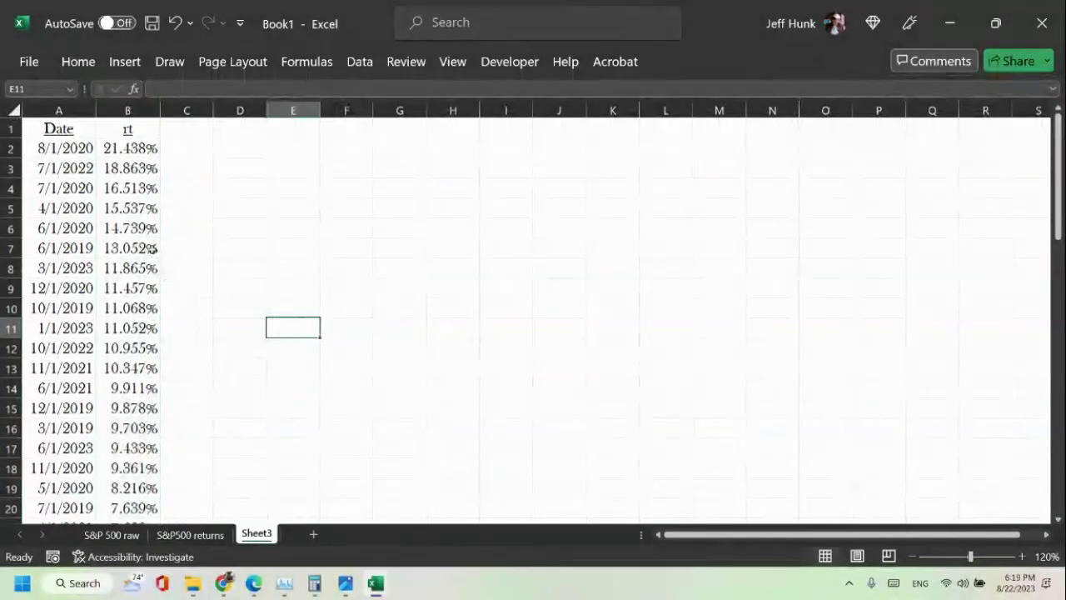
pyautogui.click(130, 150)
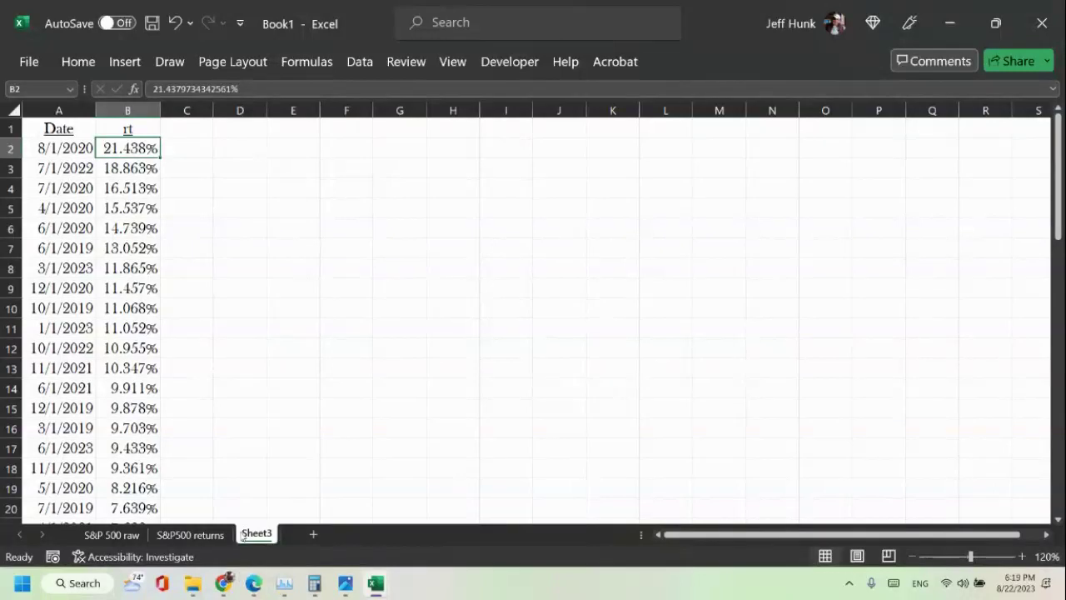
pyautogui.moveTo(316, 594)
pyautogui.click(396, 466)
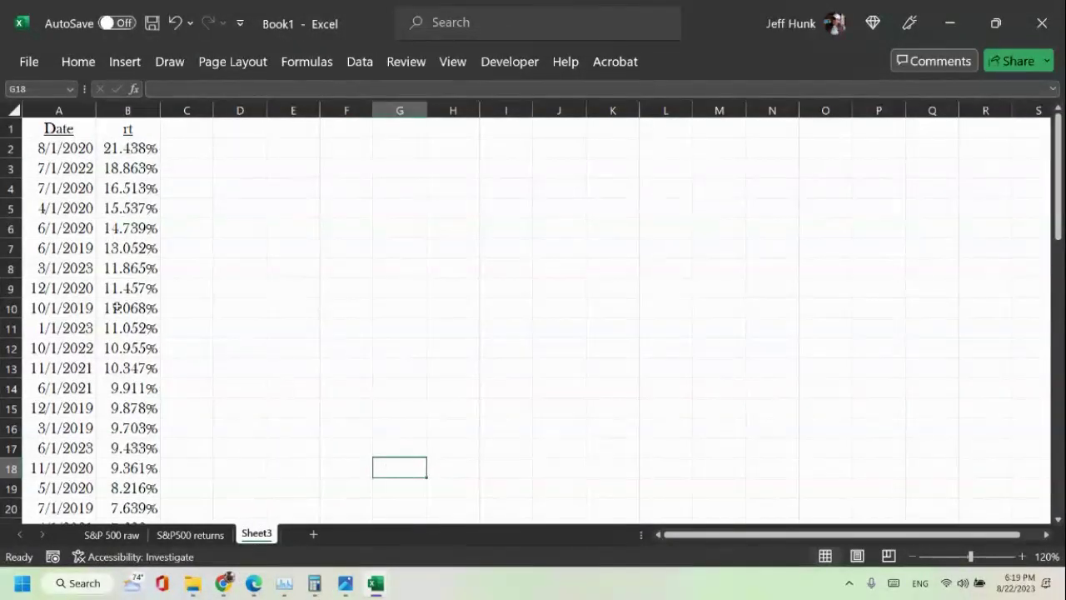
pyautogui.click(114, 129)
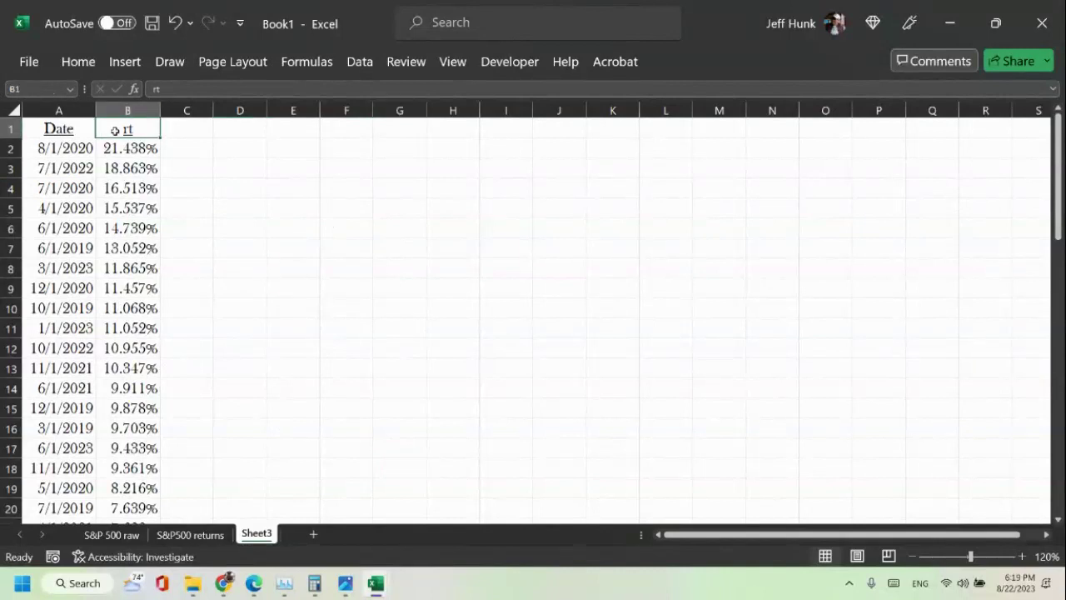
# Copy the Date, Pm and Rm columns A to C from the S&P500 returns sheet.
pyautogui.click(204, 534)
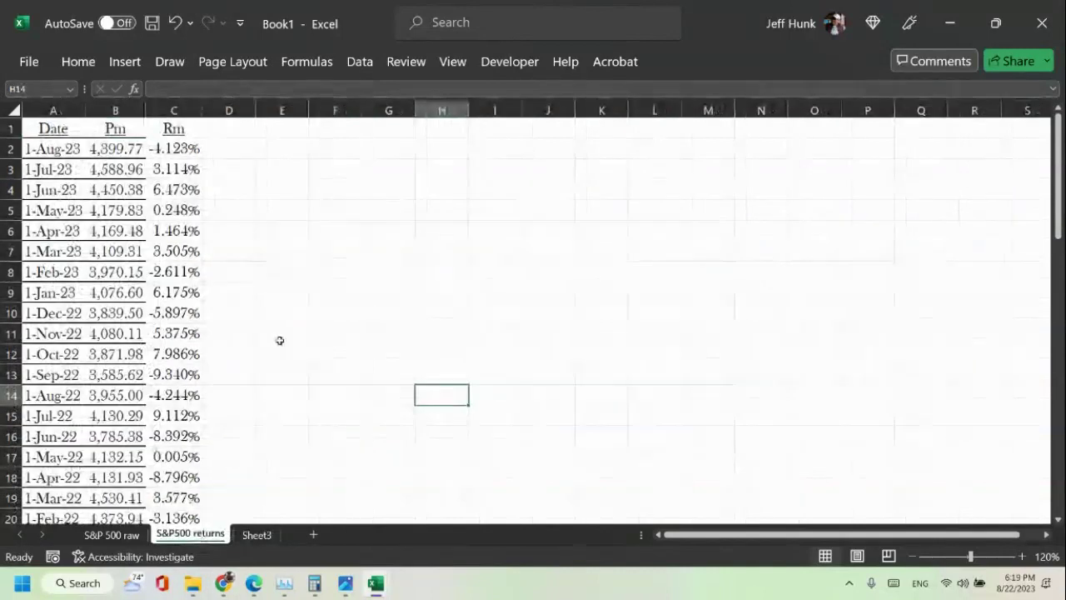
pyautogui.click(170, 111)
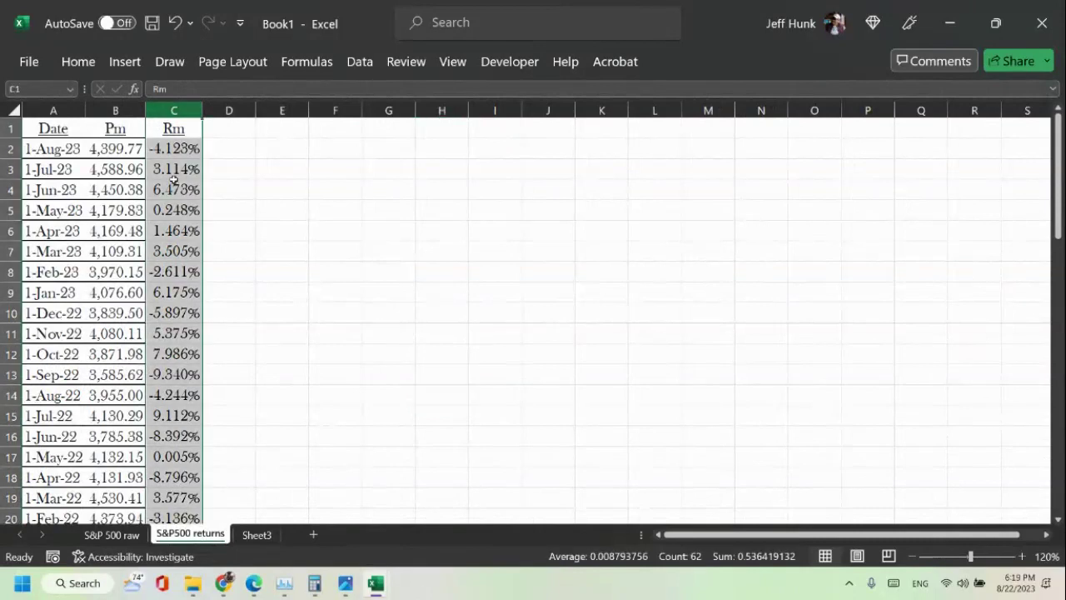
pyautogui.click(67, 62)
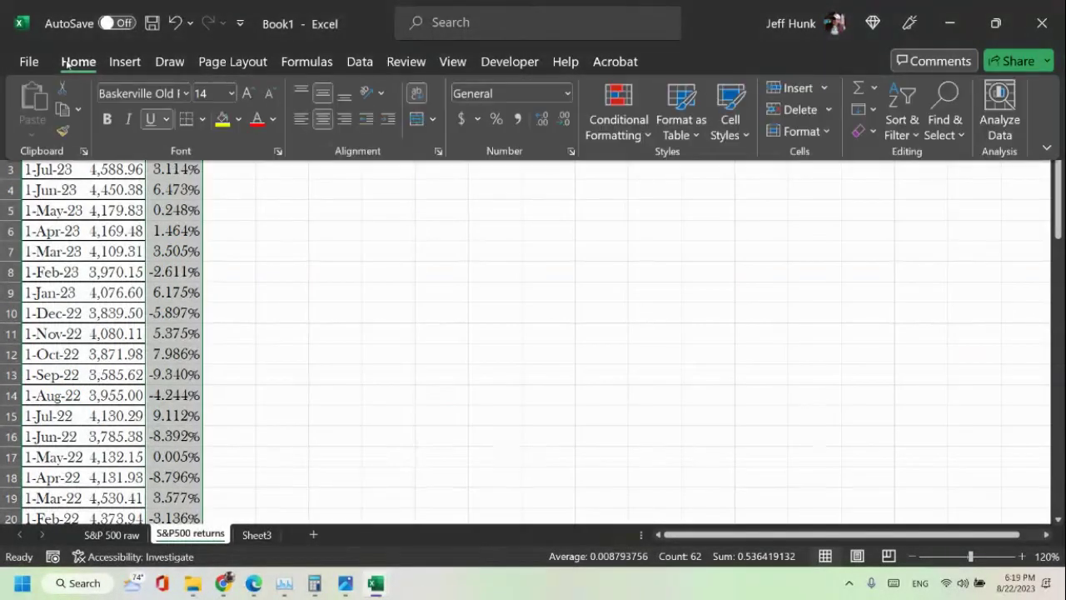
pyautogui.click(286, 240)
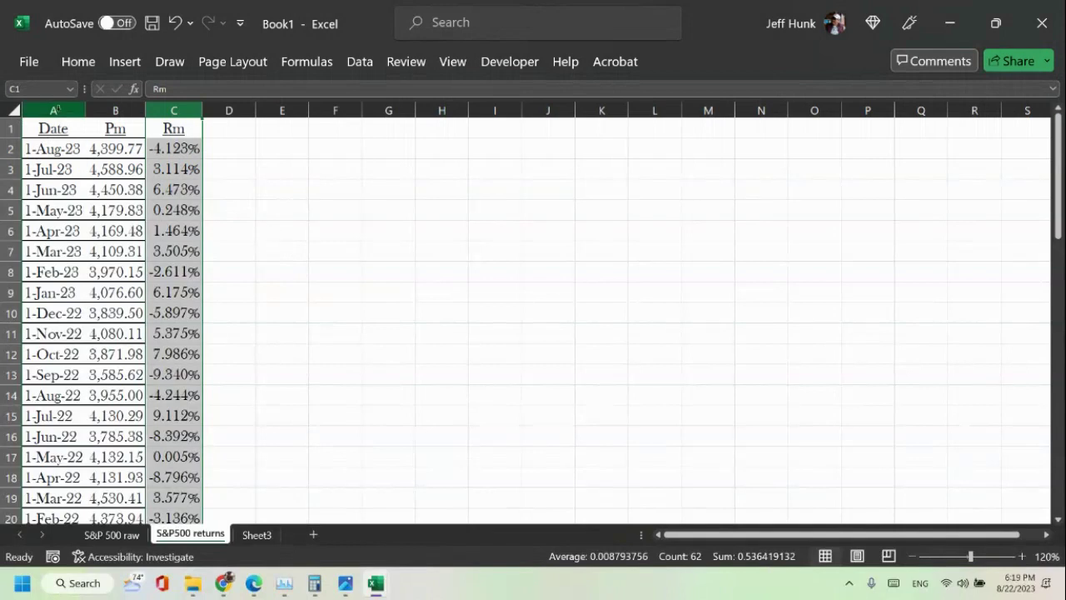
pyautogui.moveTo(58, 110); pyautogui.dragTo(163, 137)
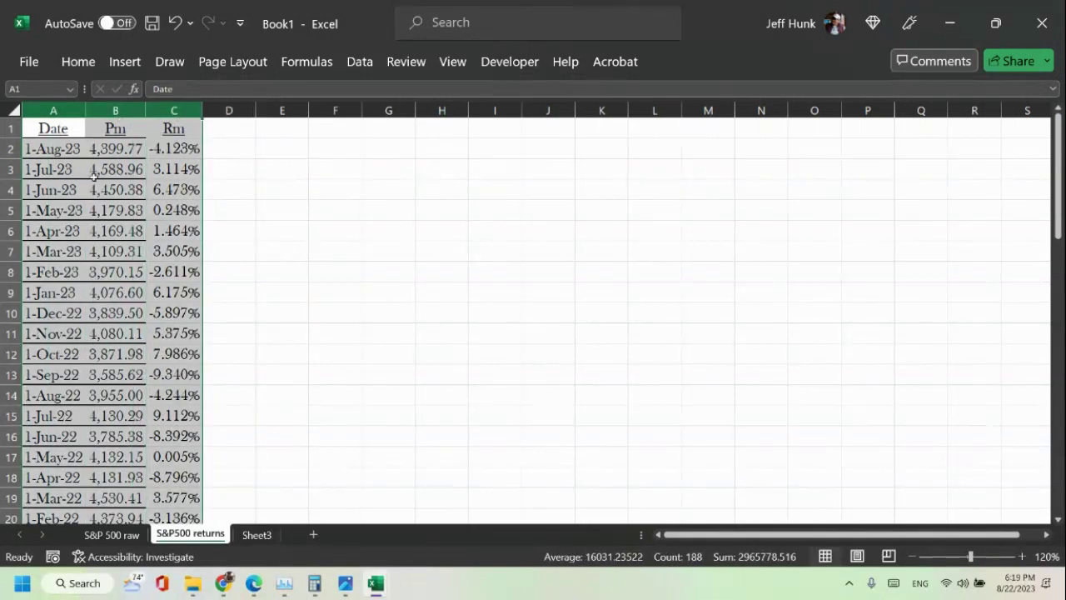
pyautogui.click(76, 62)
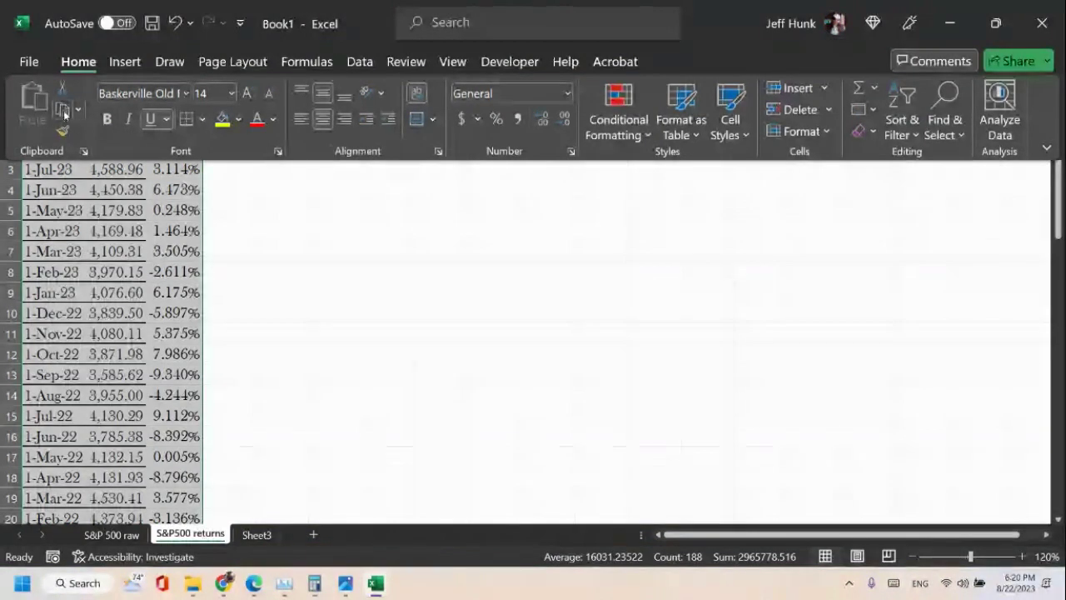
pyautogui.click(64, 113)
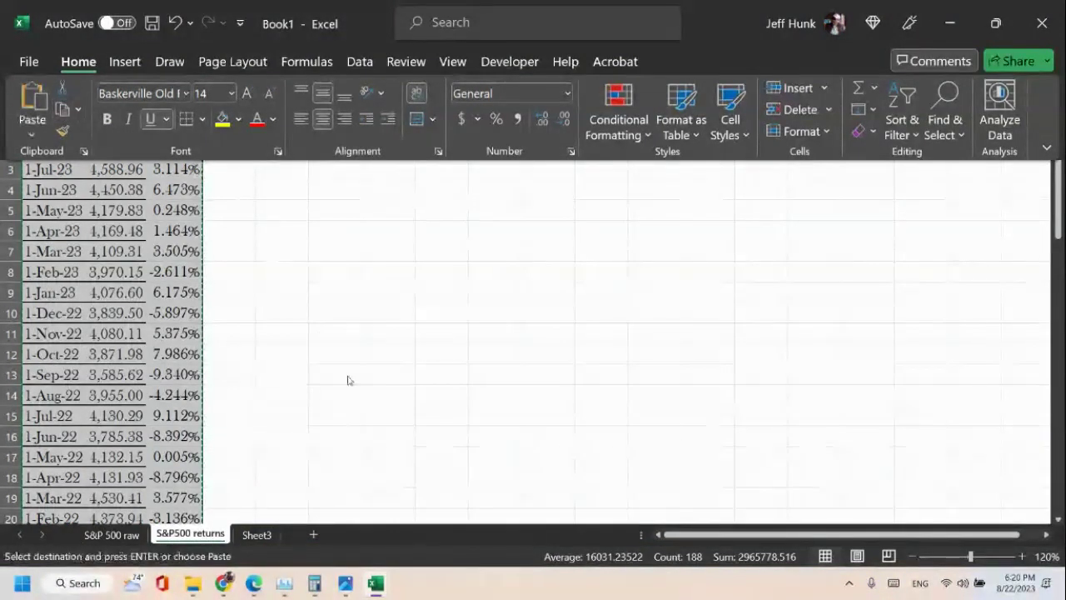
# Paste the copied S&P 500 columns into Sheet3 starting at cell C1, beside the Apple returns.
pyautogui.click(251, 537)
pyautogui.click(187, 132)
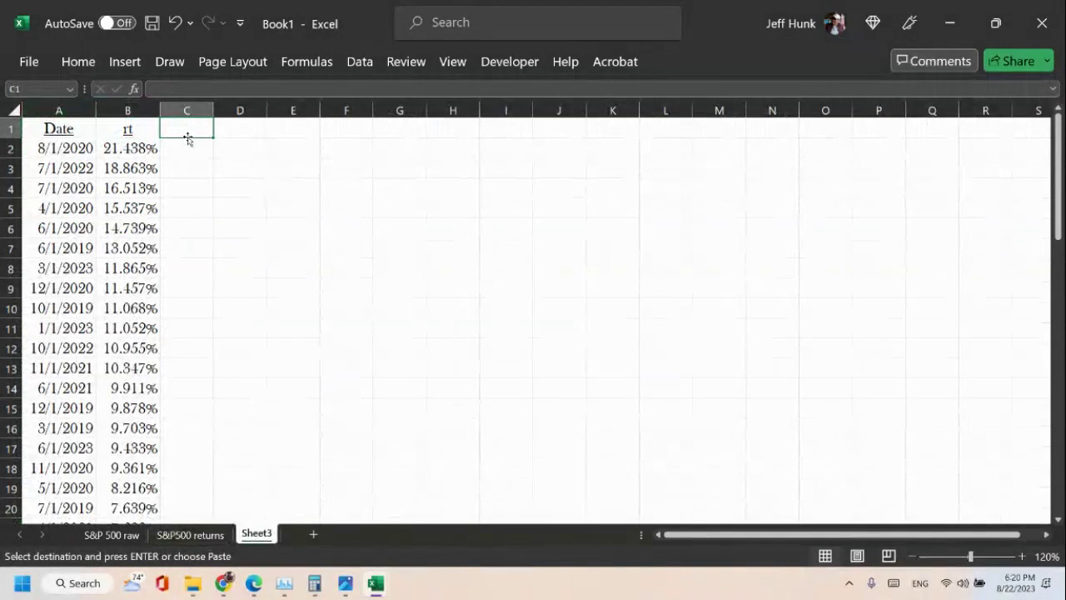
pyautogui.click(88, 65)
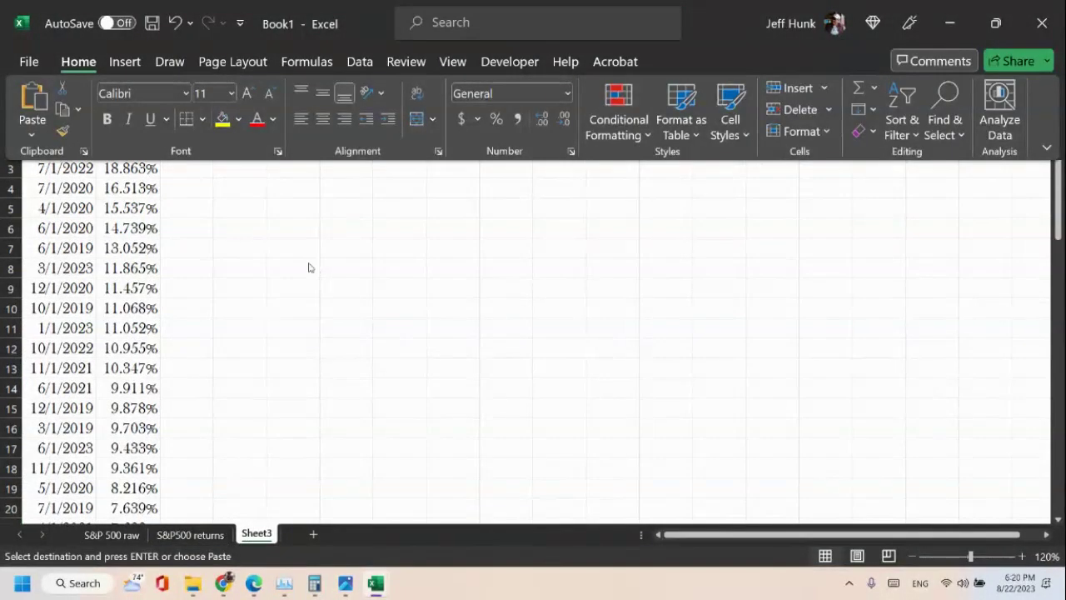
pyautogui.click(33, 104)
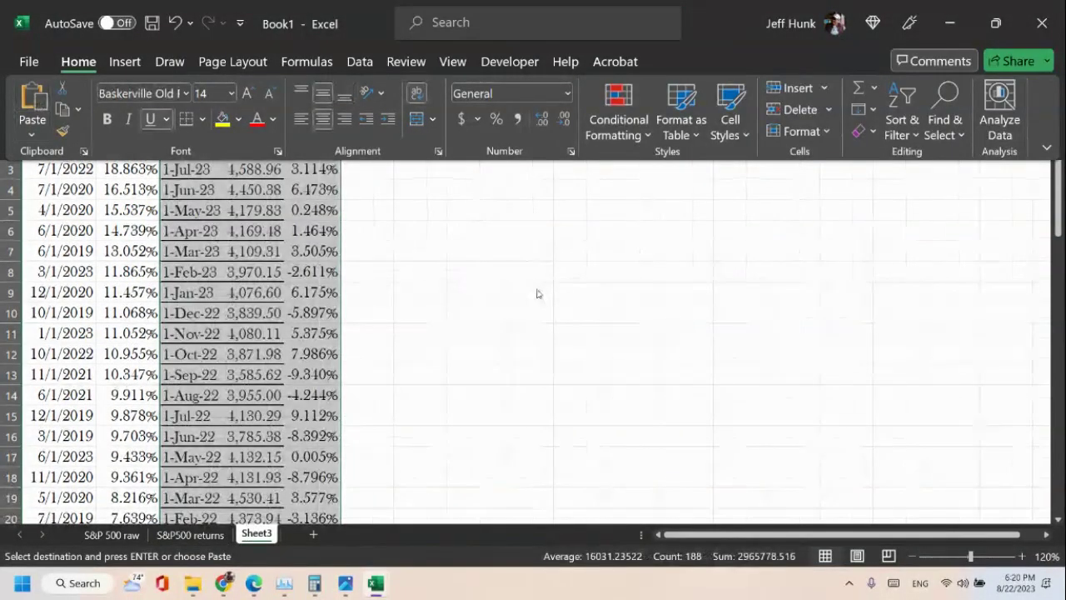
# Compare the Apple dates in column A with the S&P 500 dates in column C, from the bottom rows up to row 2.
pyautogui.scroll(-2, 533, 286)
pyautogui.scroll(-16, 534, 286)
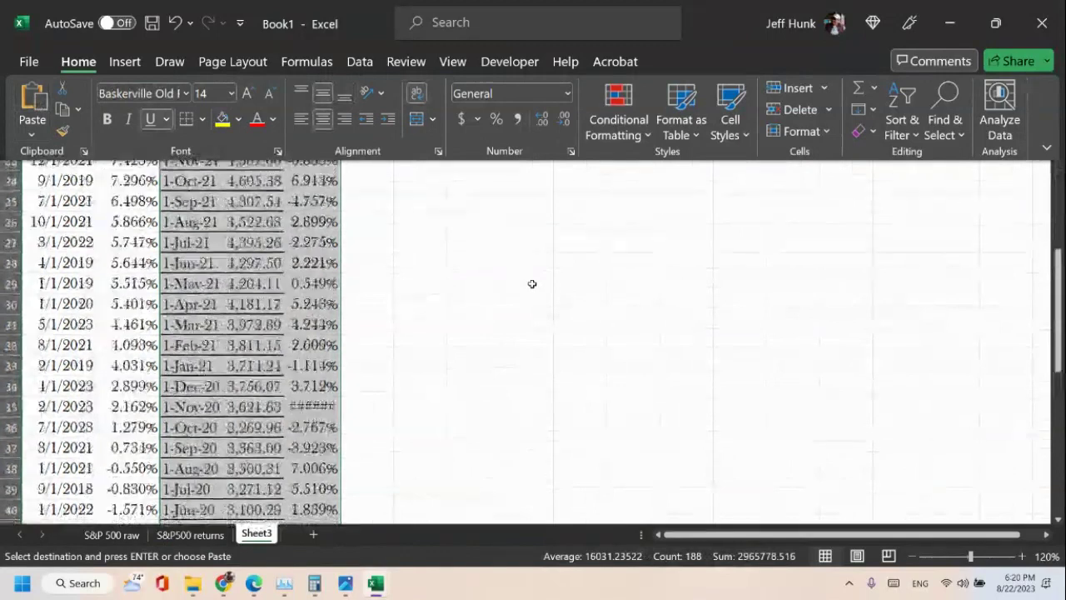
pyautogui.scroll(2, 531, 283)
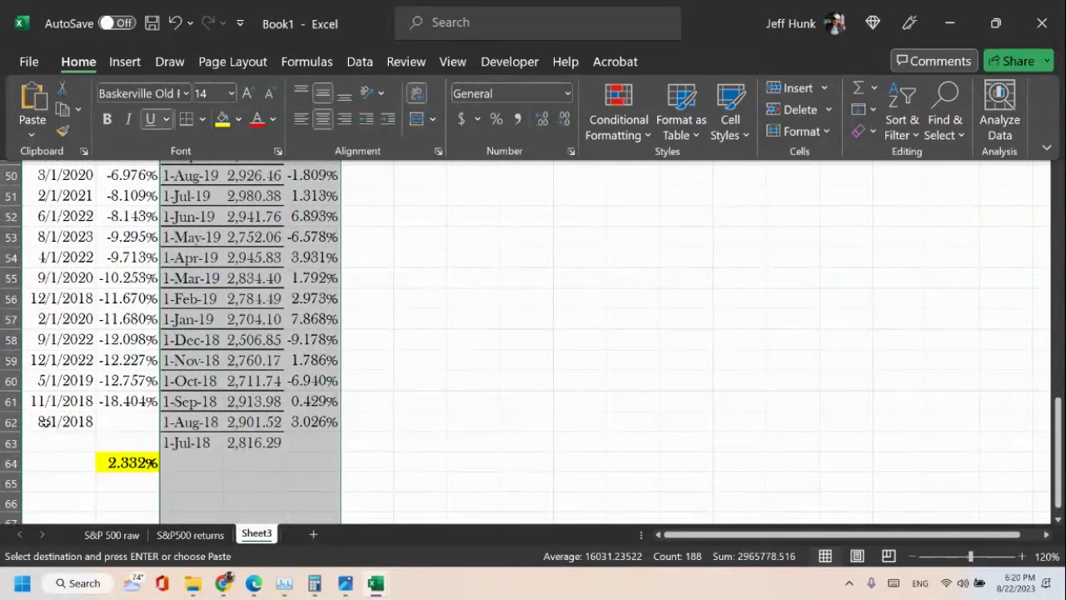
pyautogui.click(11, 421)
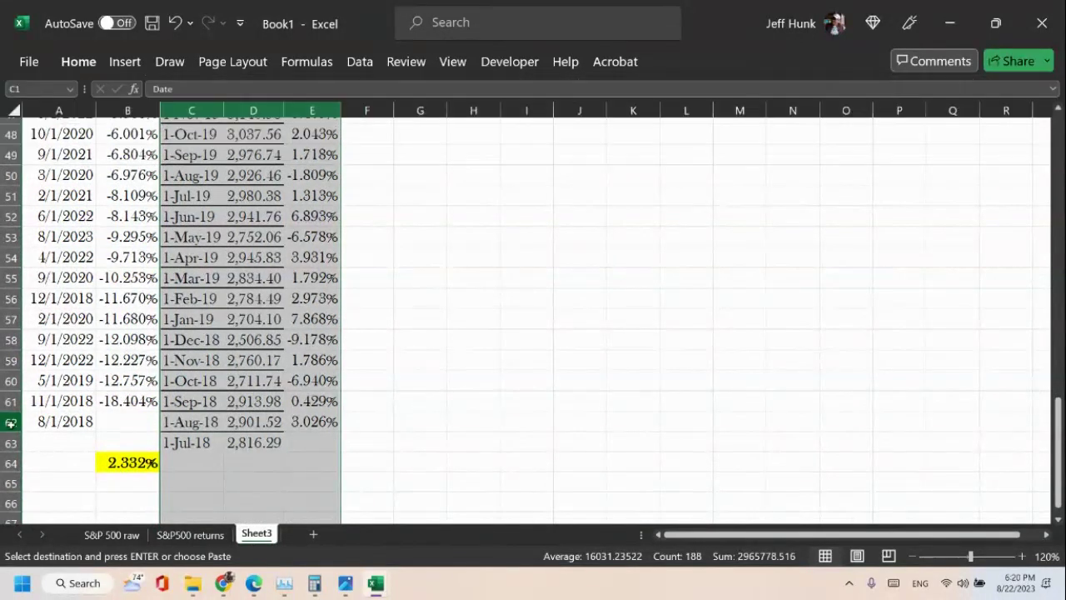
pyautogui.click(50, 425)
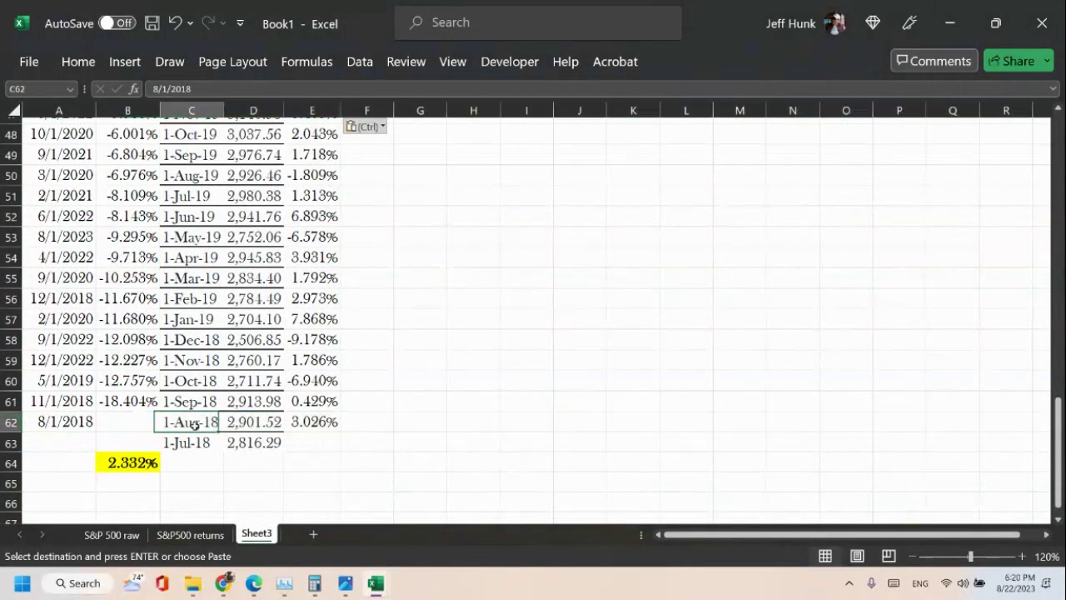
pyautogui.click(13, 401)
pyautogui.click(187, 401)
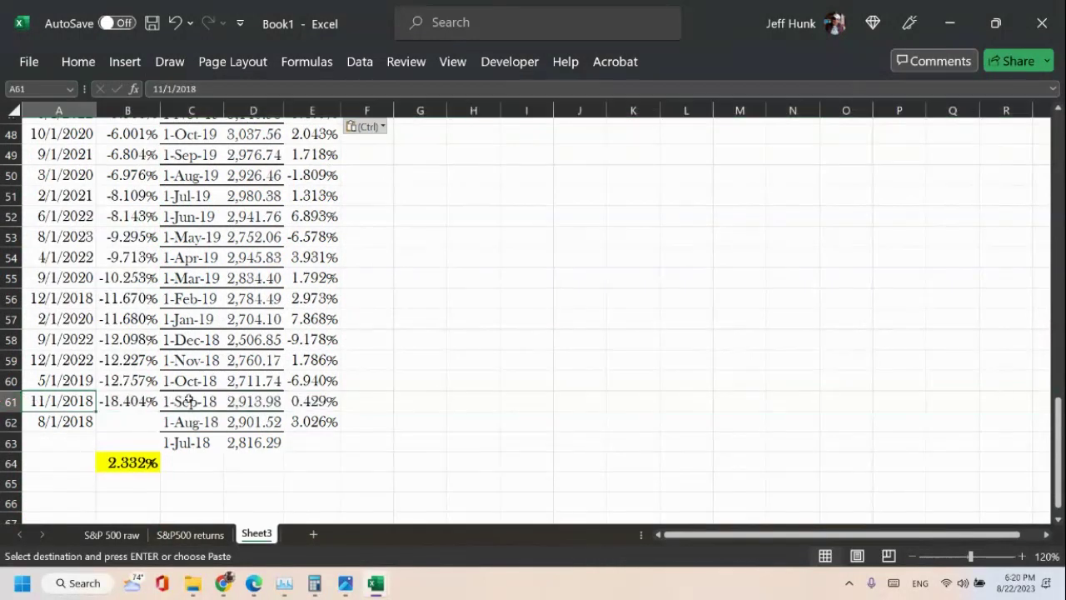
pyautogui.click(44, 381)
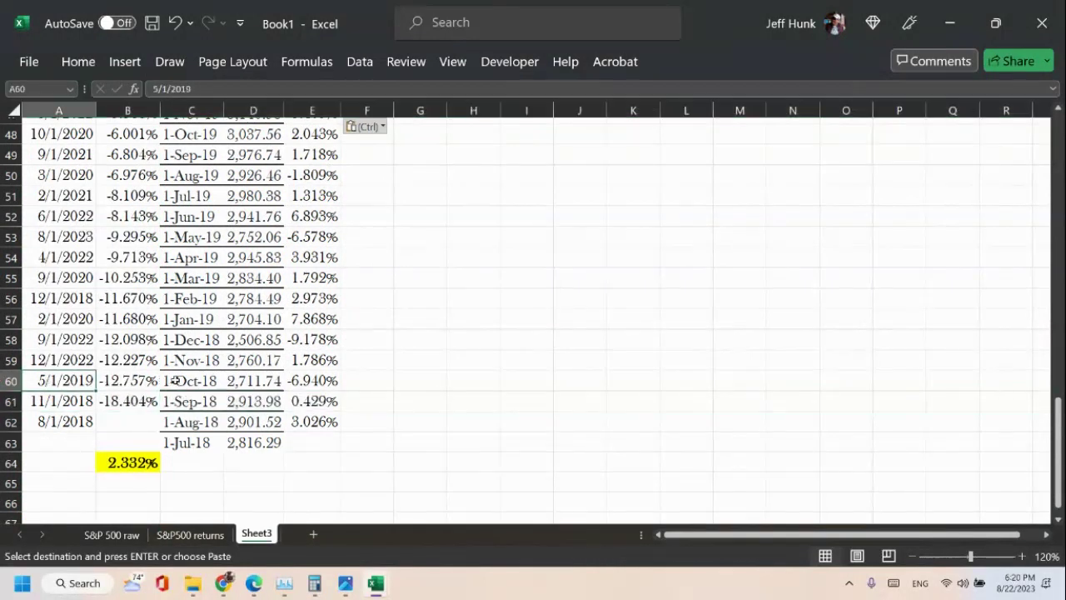
pyautogui.click(176, 381)
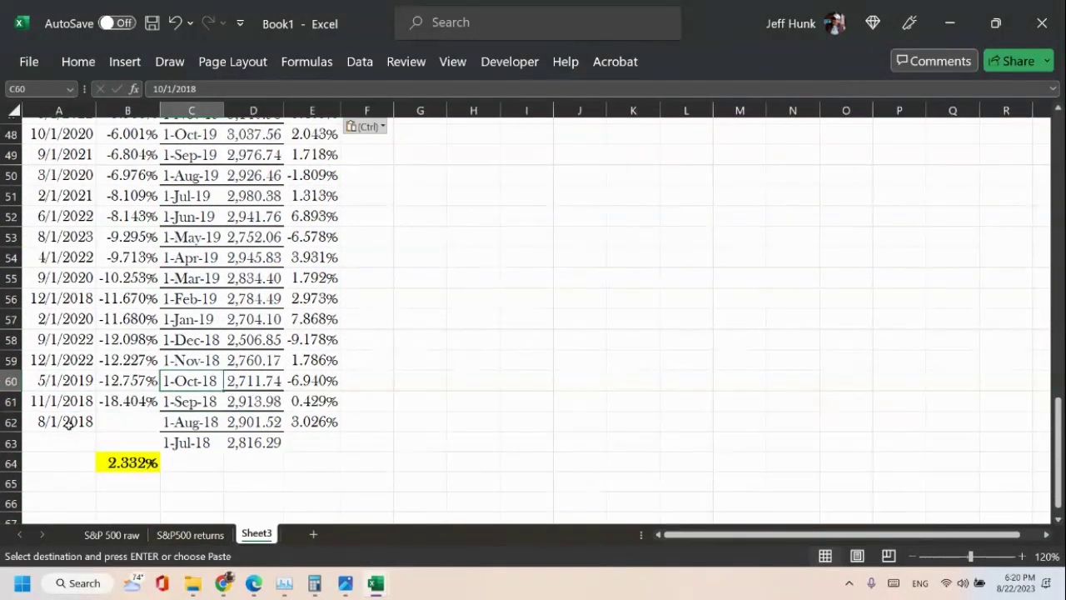
pyautogui.scroll(11, 69, 423)
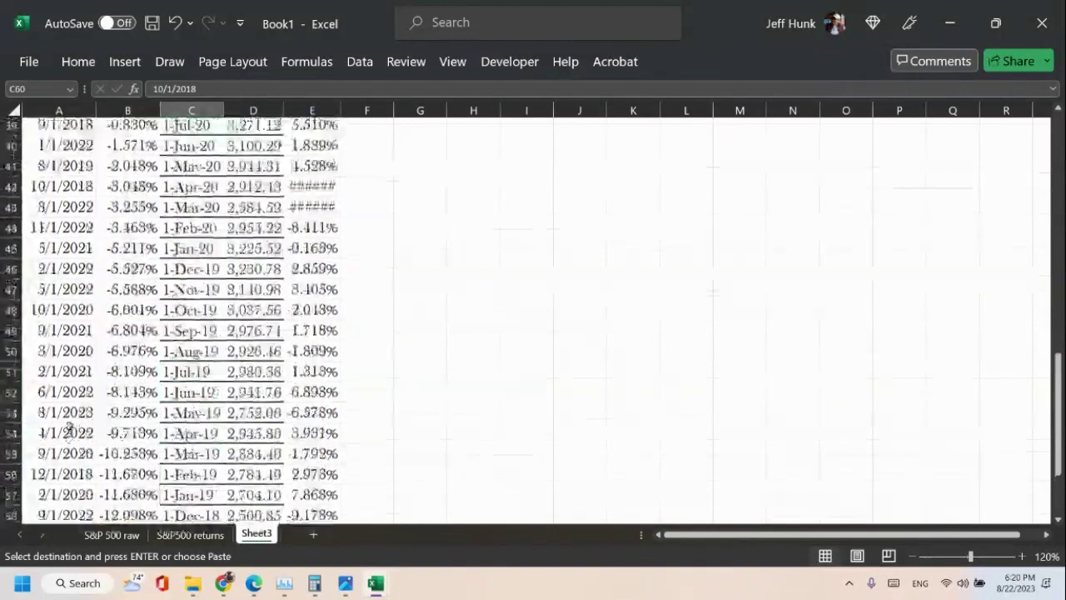
pyautogui.scroll(5, 70, 423)
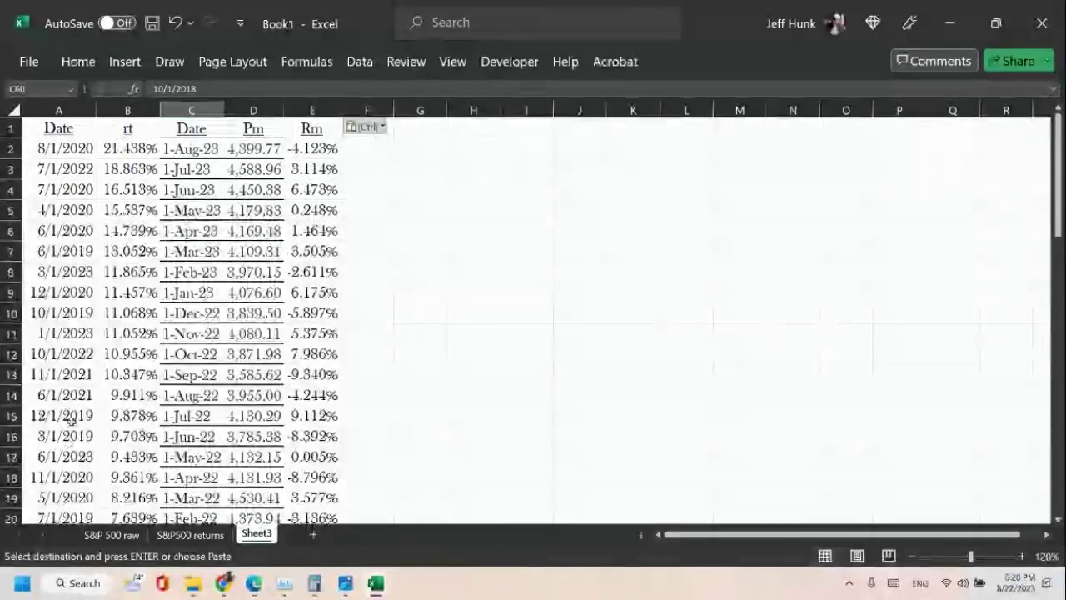
pyautogui.click(76, 151)
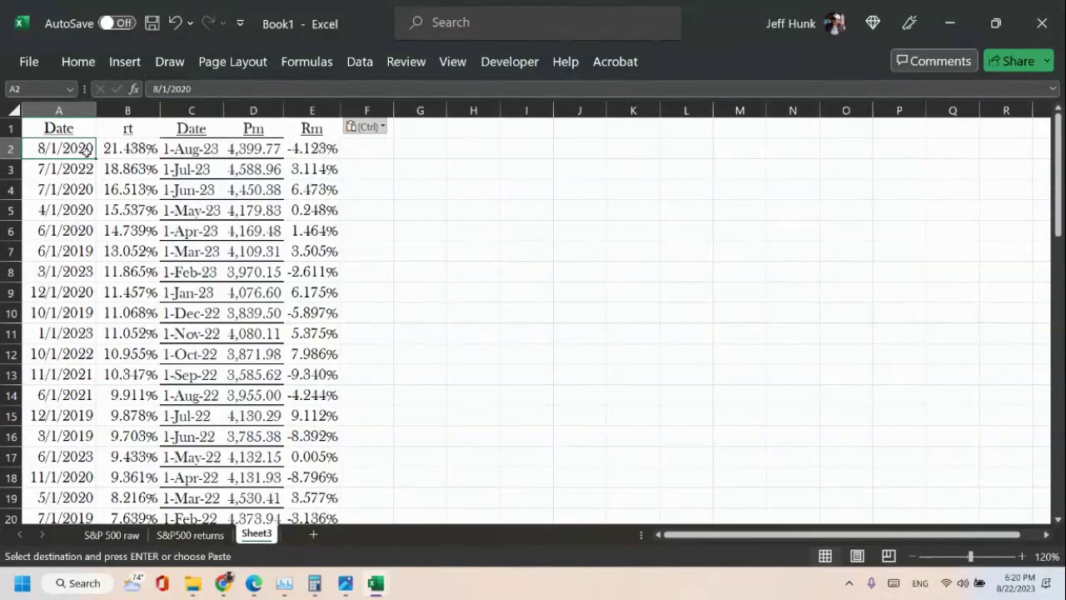
# Move the S&P 500 Date column C over the Apple Date column A and check the dates down to cell A63.
pyautogui.click(205, 113)
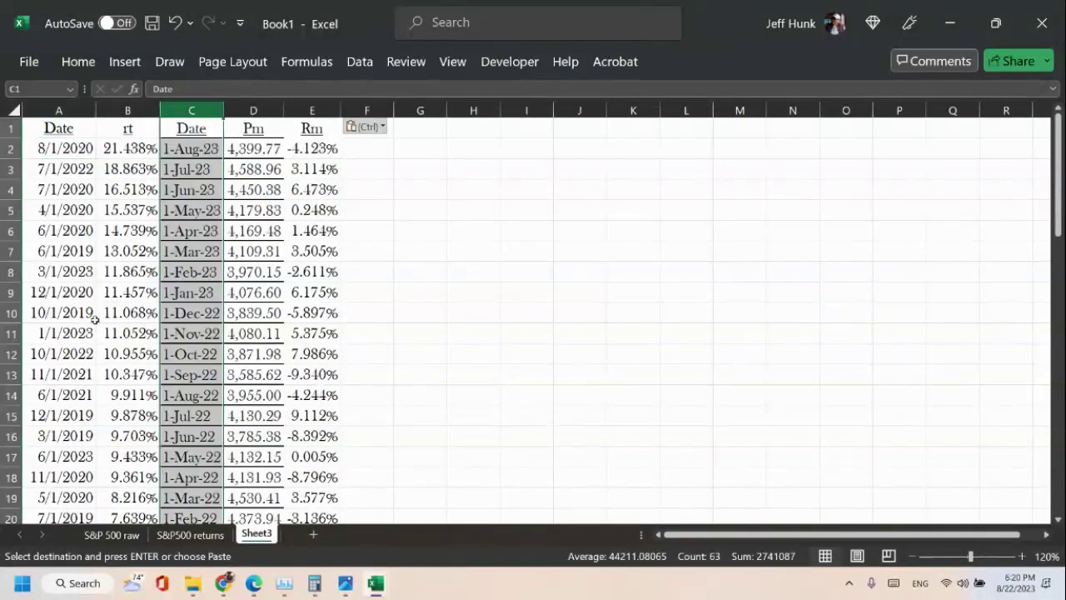
pyautogui.rightClick(183, 343)
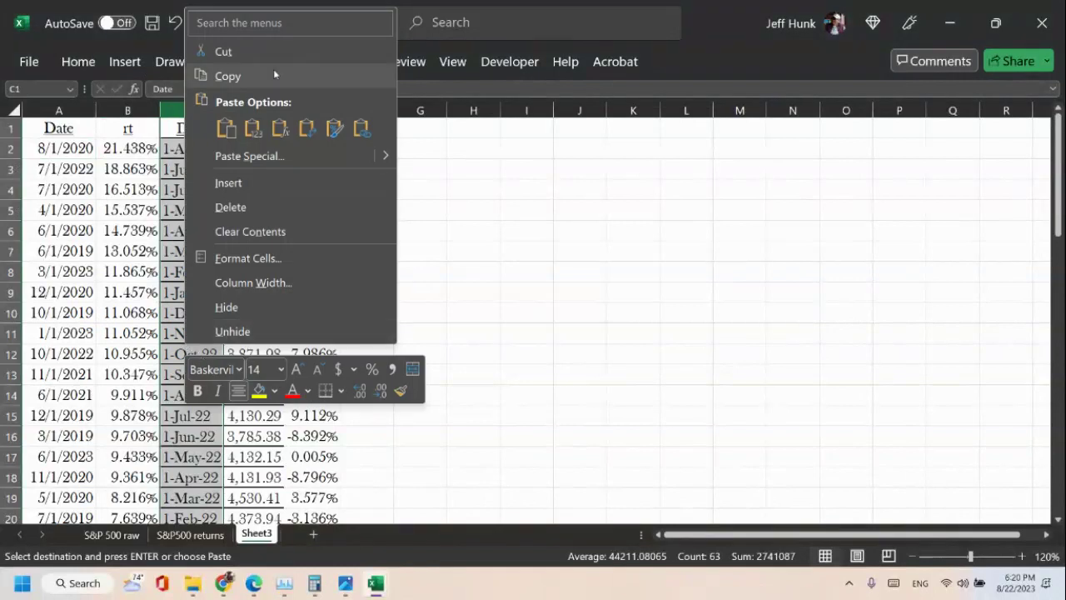
pyautogui.click(220, 53)
pyautogui.click(58, 110)
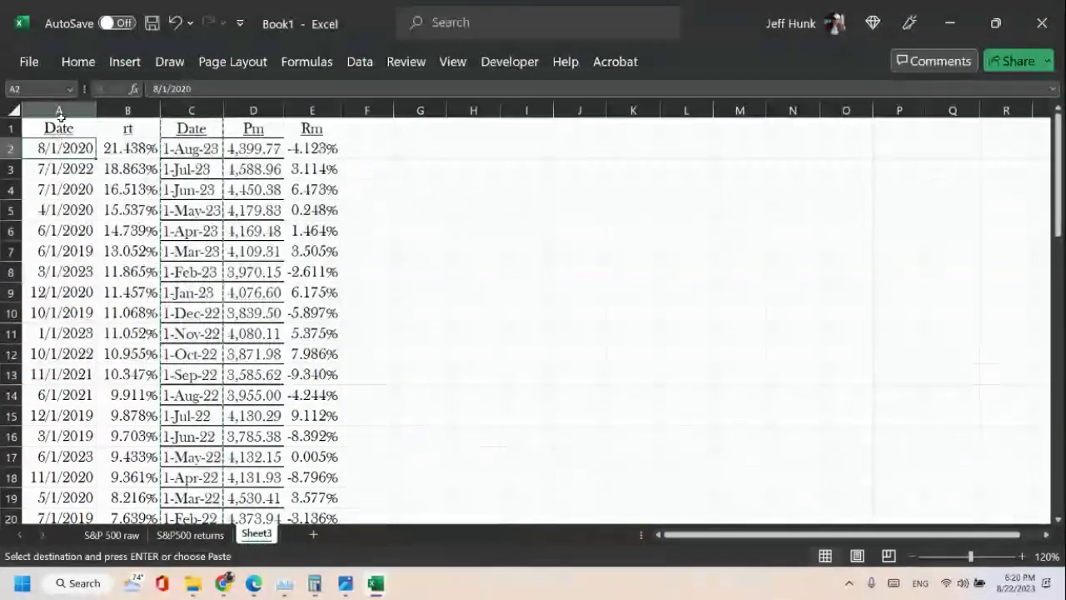
pyautogui.click(78, 62)
pyautogui.click(83, 147)
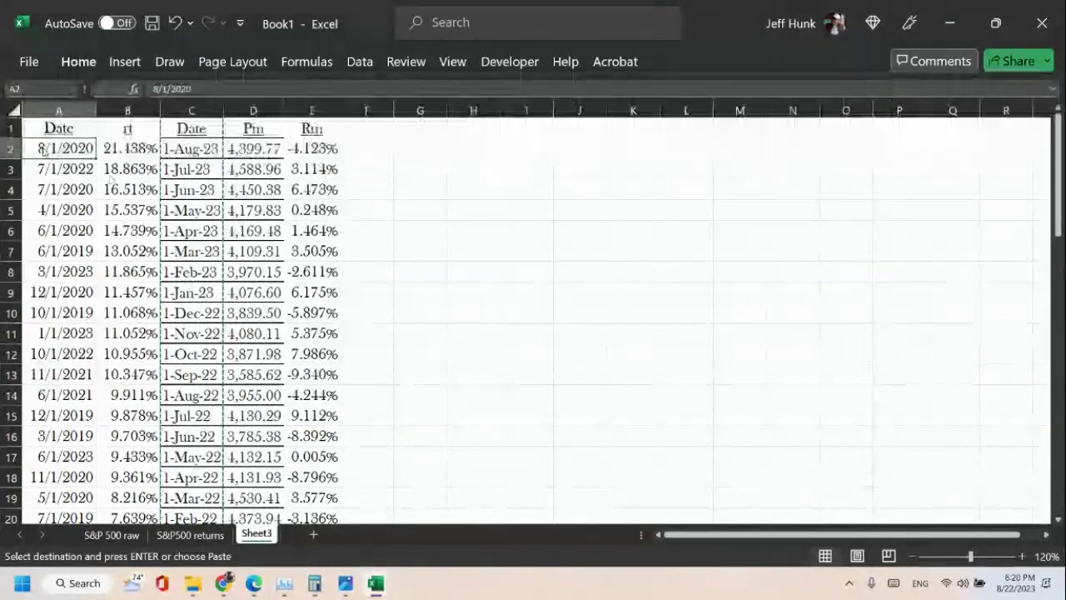
pyautogui.click(96, 70)
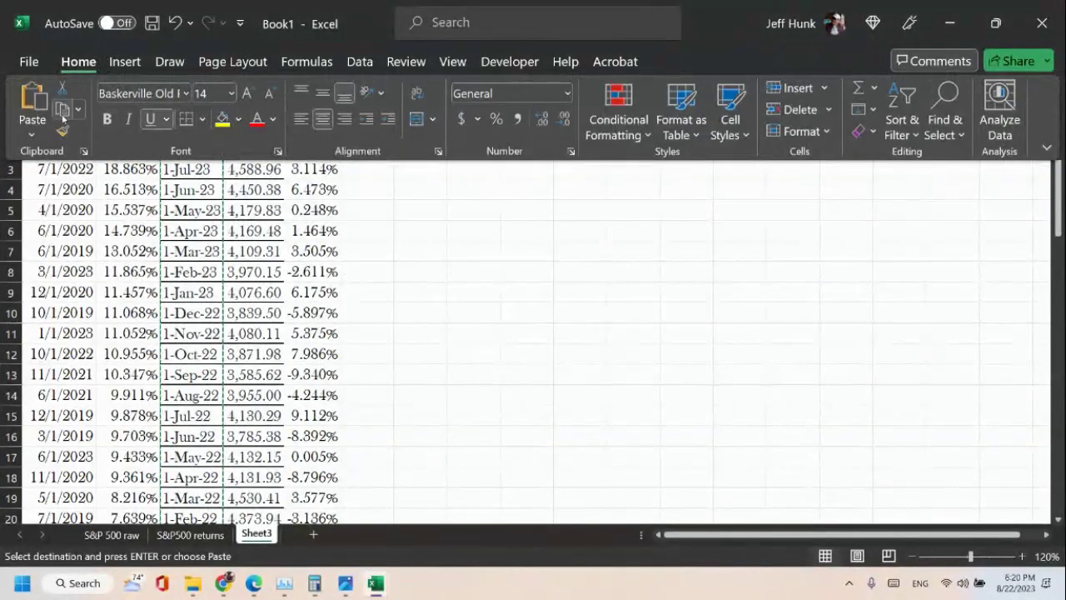
pyautogui.click(46, 101)
pyautogui.click(496, 314)
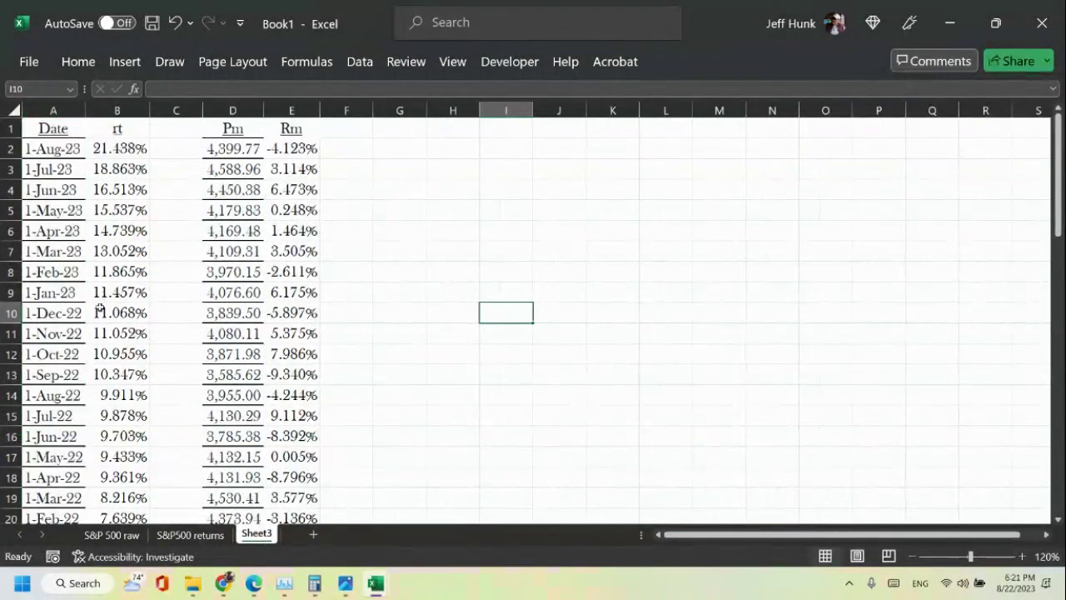
pyautogui.scroll(-16, 70, 213)
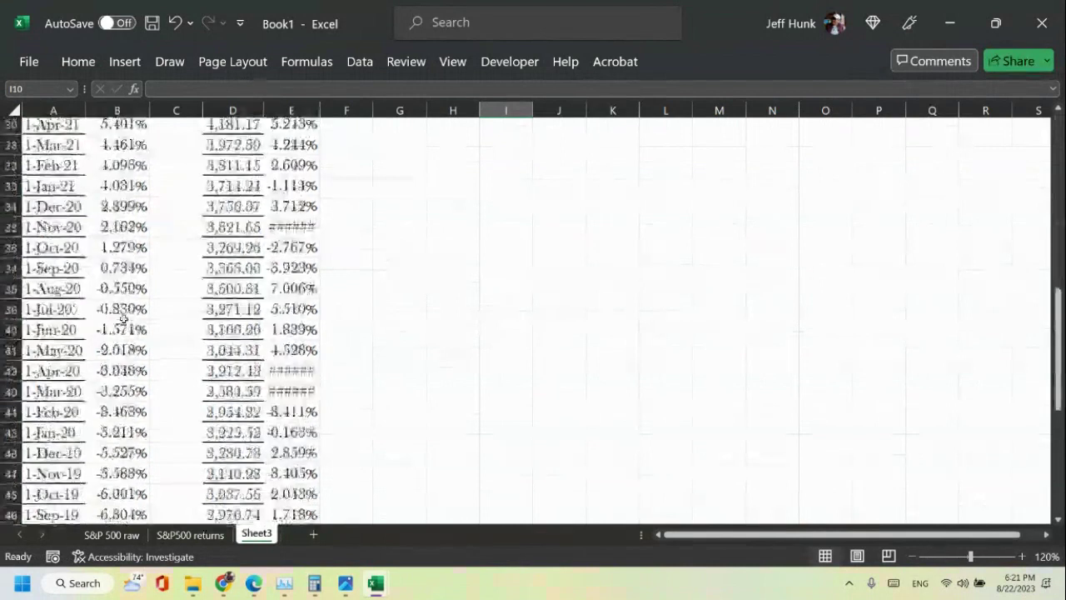
pyautogui.scroll(-5, 115, 317)
pyautogui.scroll(3, 114, 313)
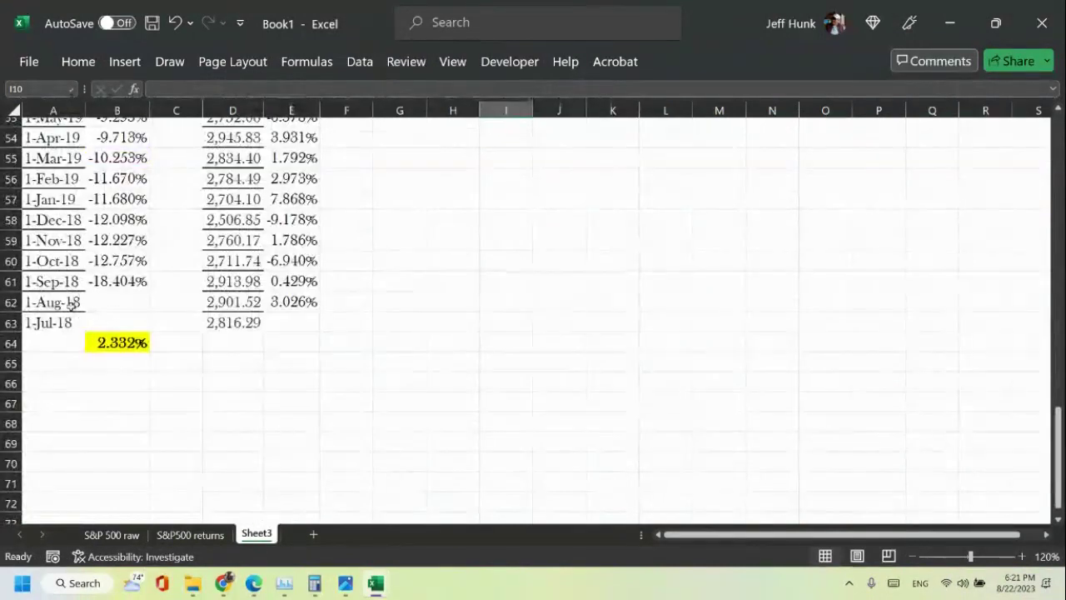
pyautogui.click(35, 325)
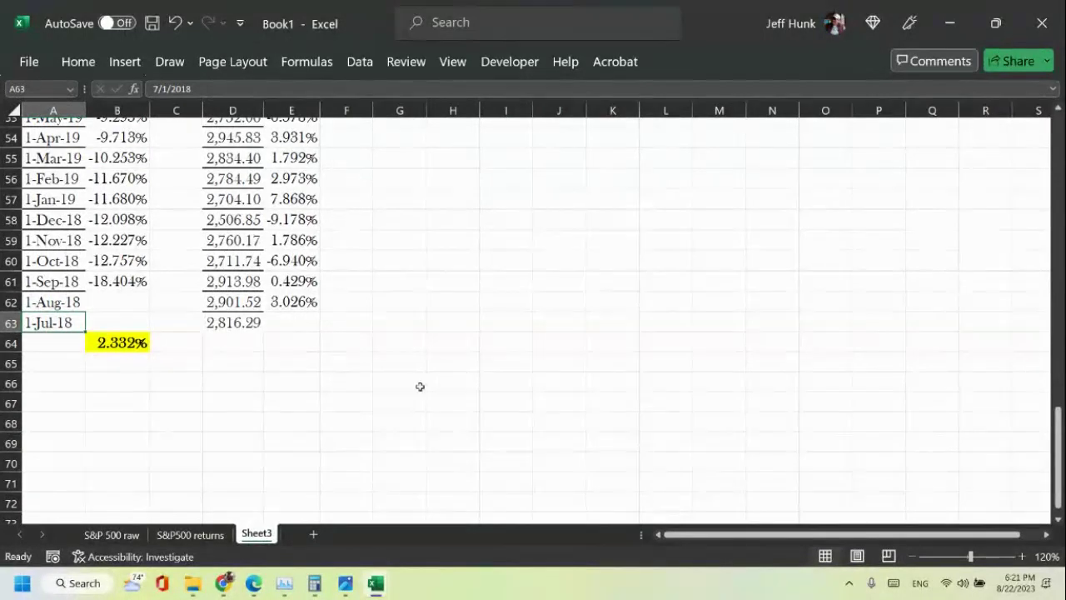
pyautogui.scroll(17, 419, 387)
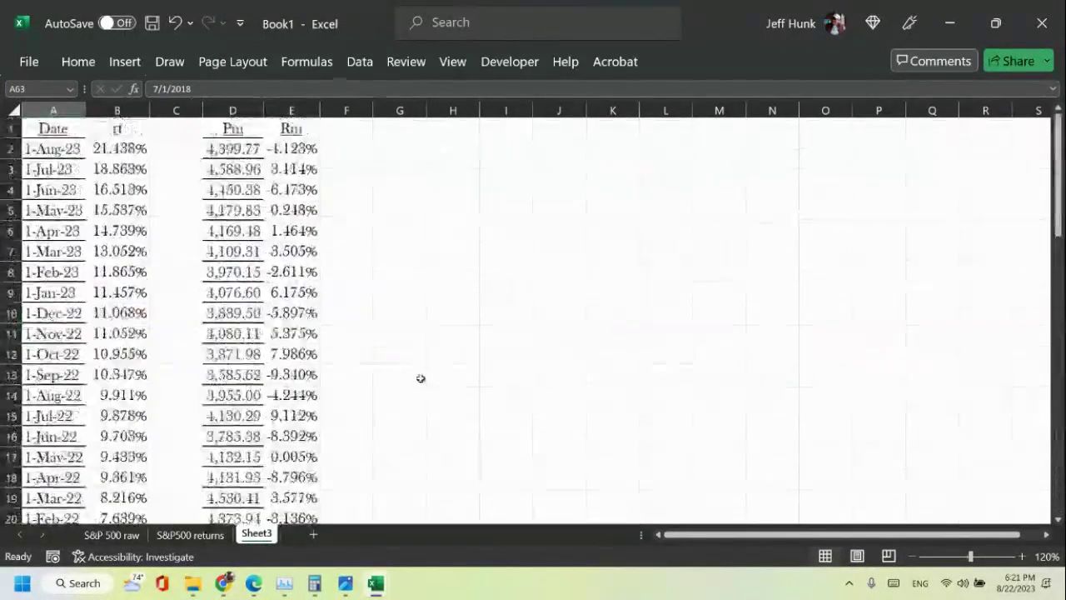
# Inspect the Pm and Rm columns and the return formula in cell E2, leaving the formula unedited.
pyautogui.click(232, 110)
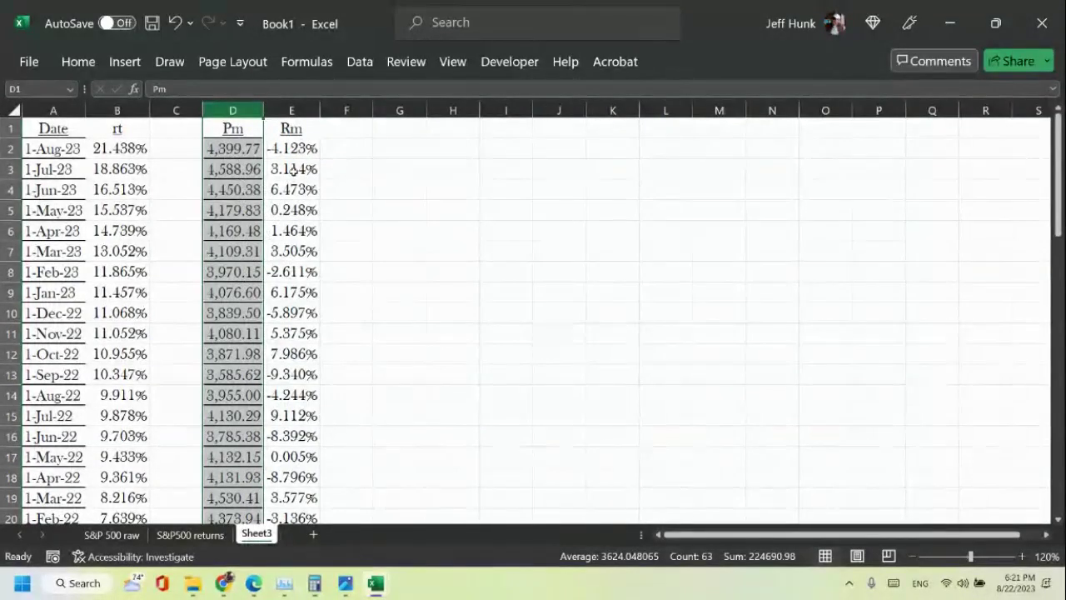
pyautogui.click(300, 110)
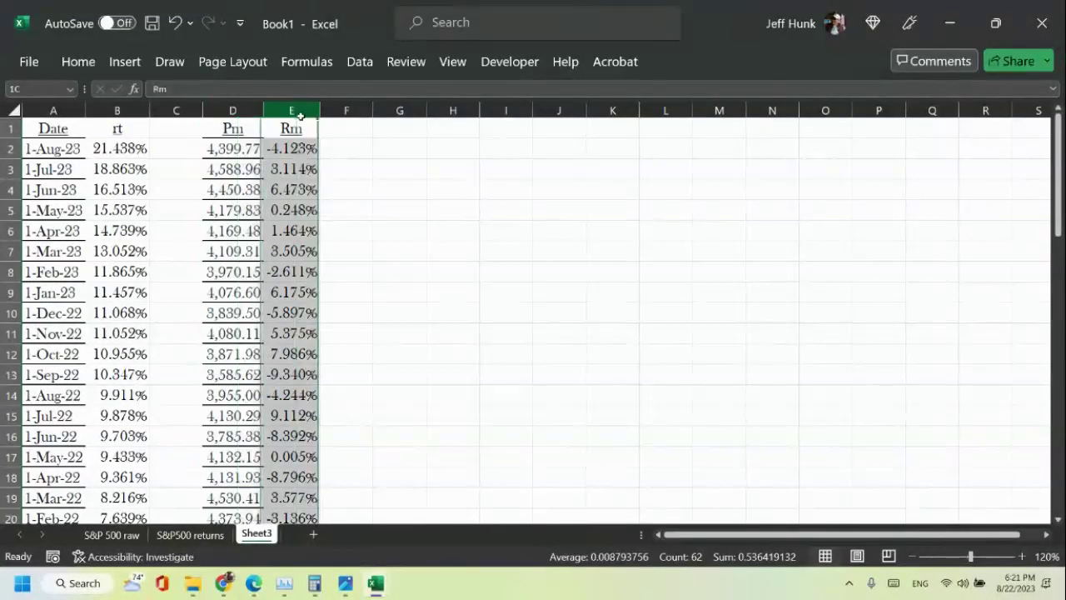
pyautogui.click(77, 61)
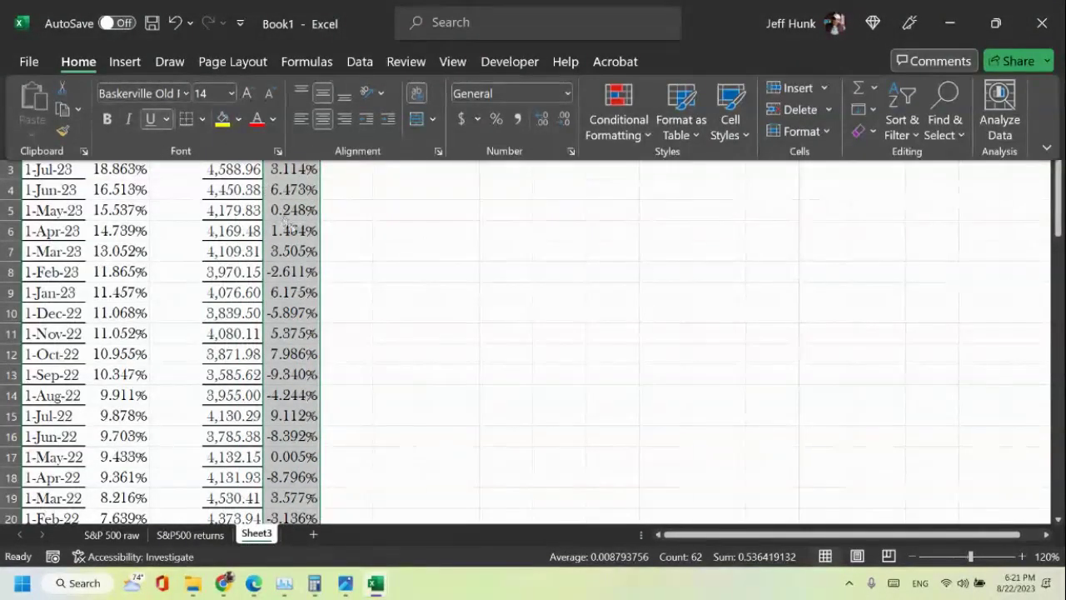
pyautogui.click(288, 146)
pyautogui.click(289, 146)
pyautogui.click(209, 148)
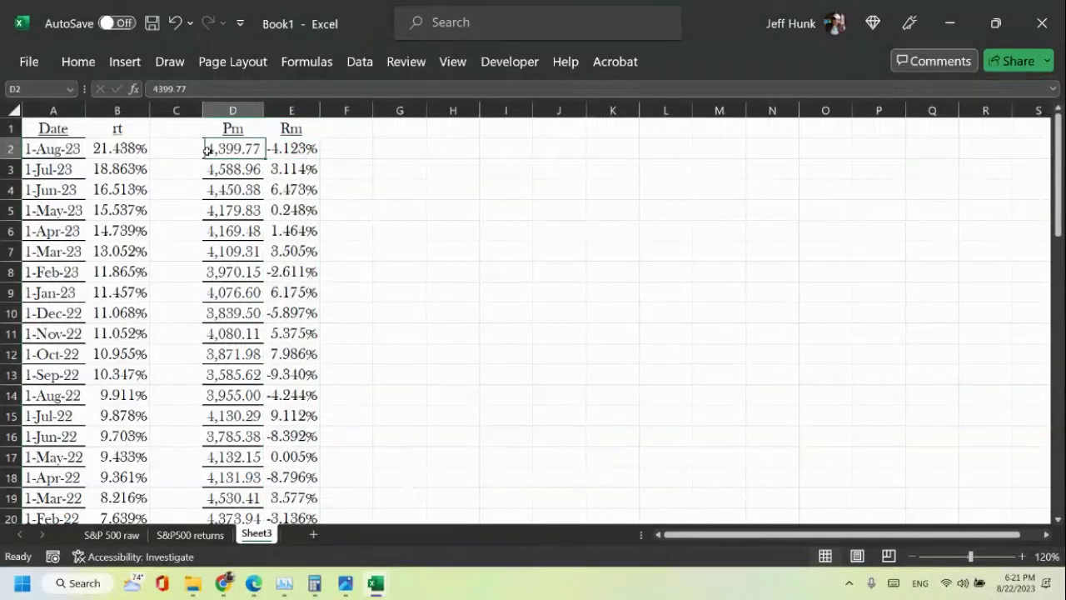
pyautogui.doubleClick(283, 148)
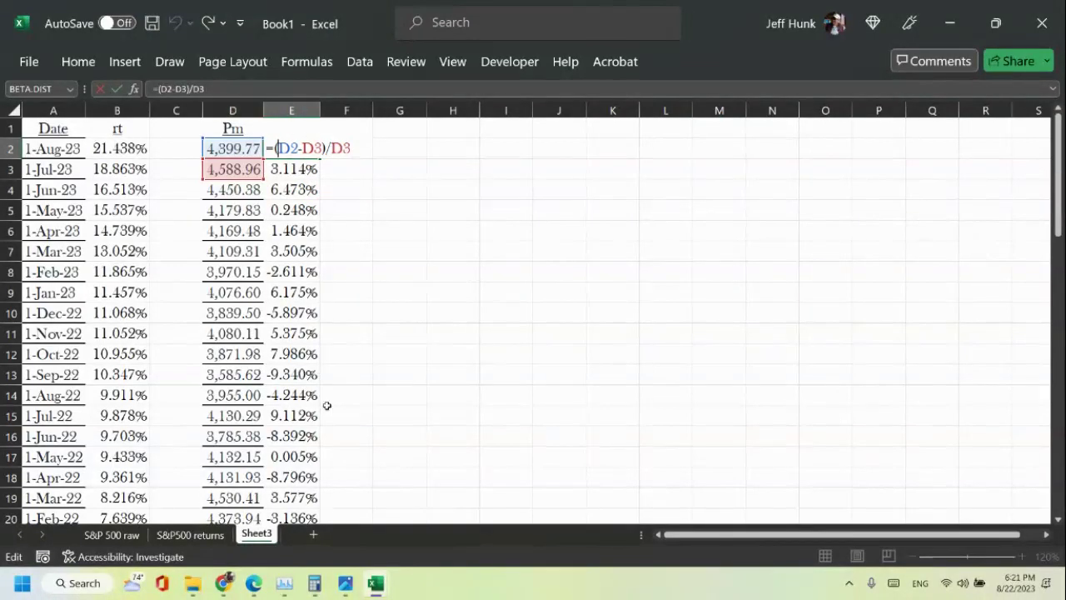
pyautogui.click(442, 287)
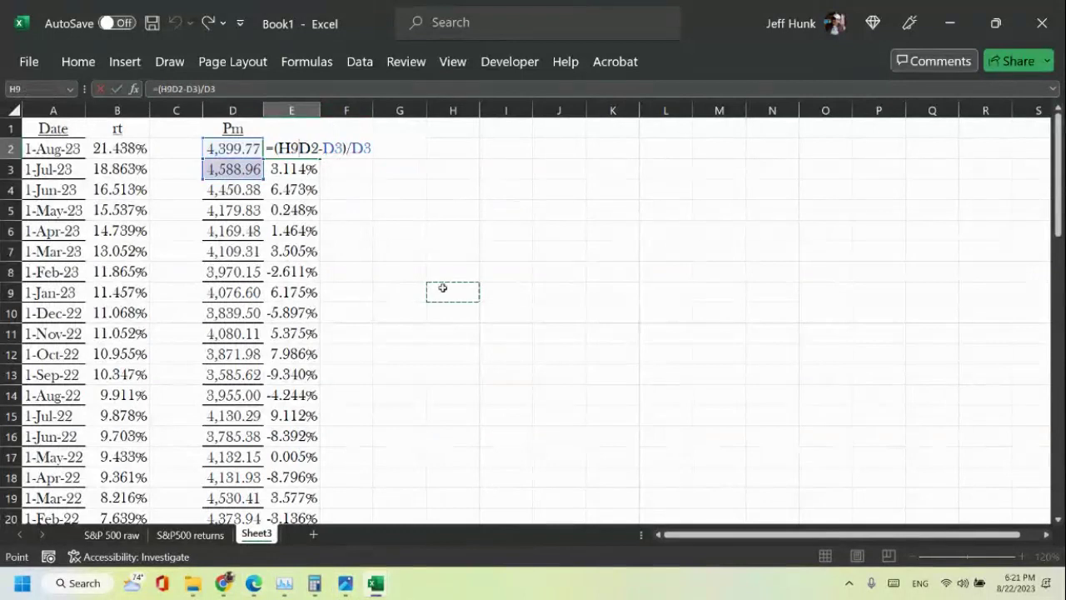
pyautogui.press('Escape')
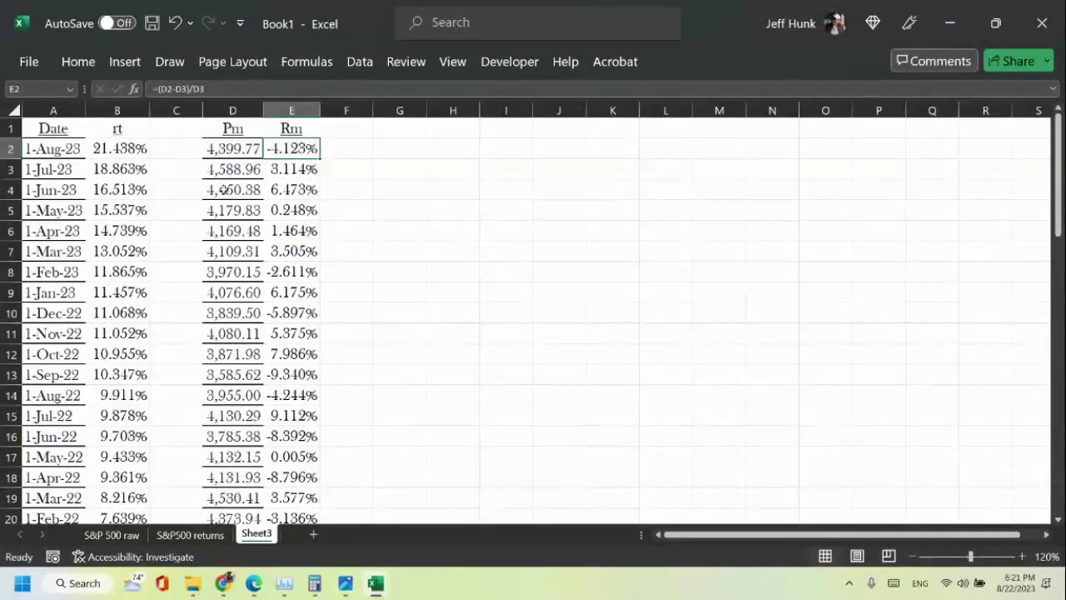
# Replace the Rm formulas in column E with their values, keeping source formatting, and check the contents of cell E2.
pyautogui.click(293, 110)
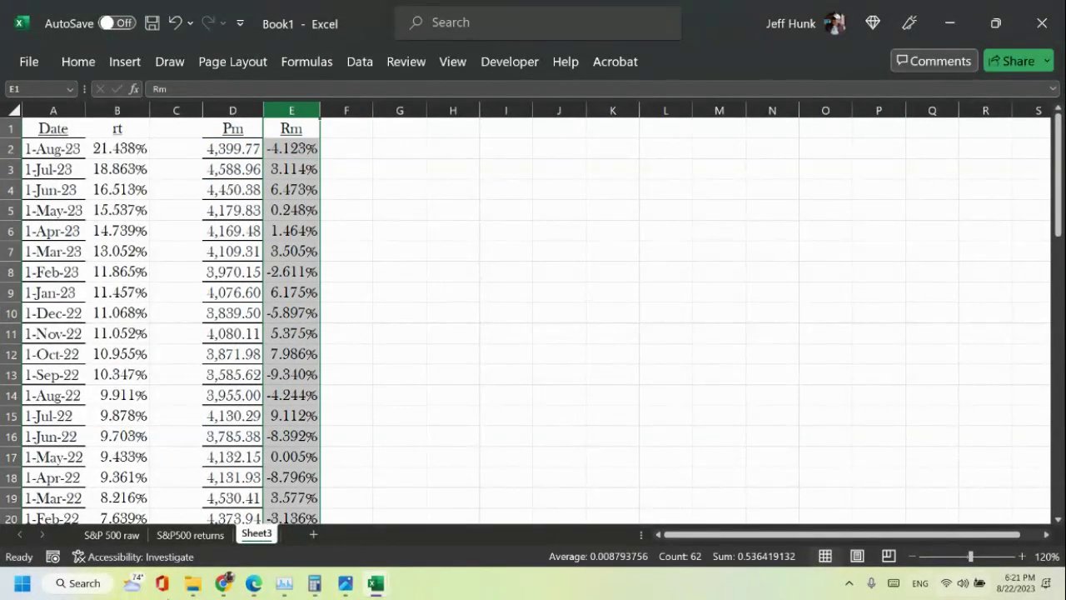
pyautogui.click(78, 62)
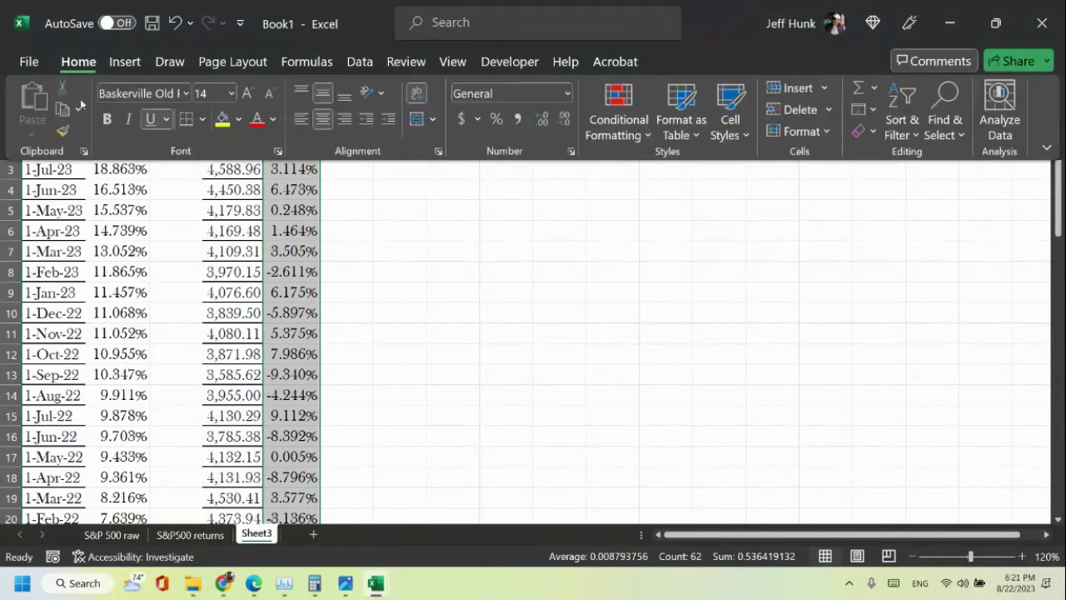
pyautogui.click(67, 108)
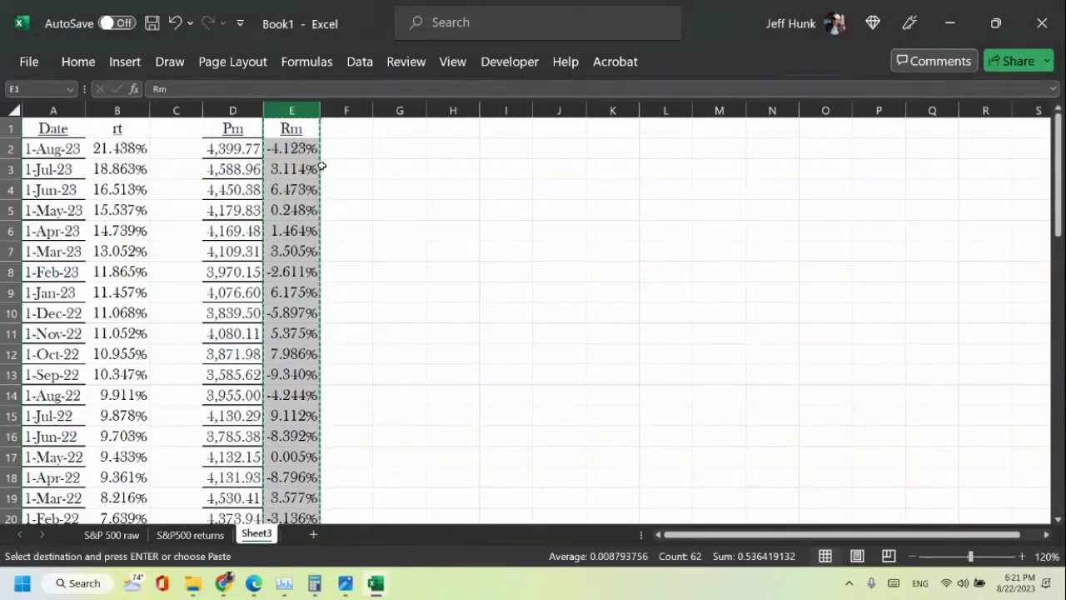
pyautogui.click(78, 62)
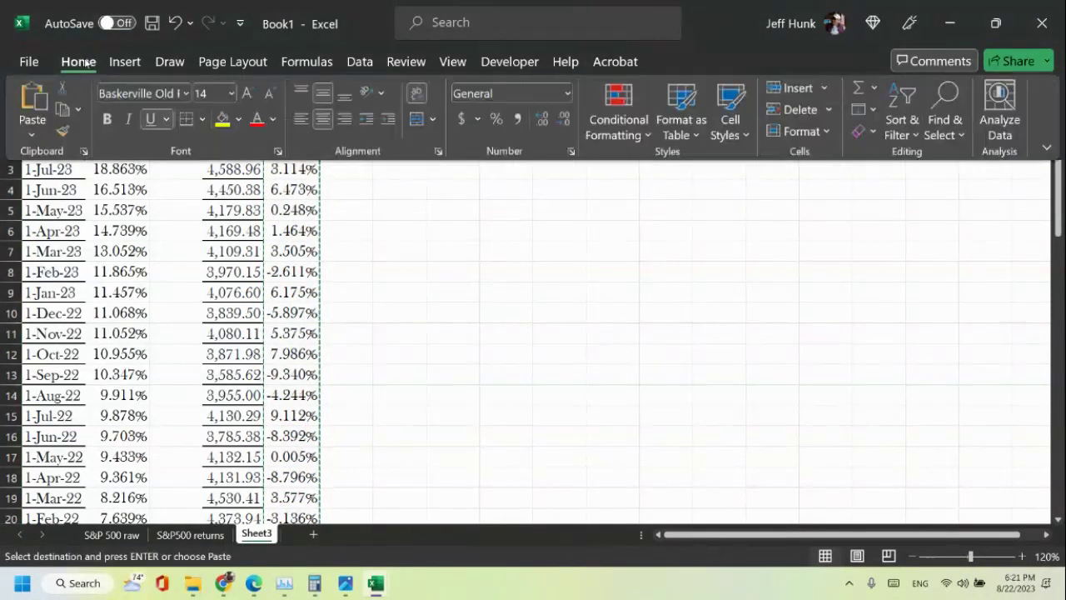
pyautogui.click(33, 134)
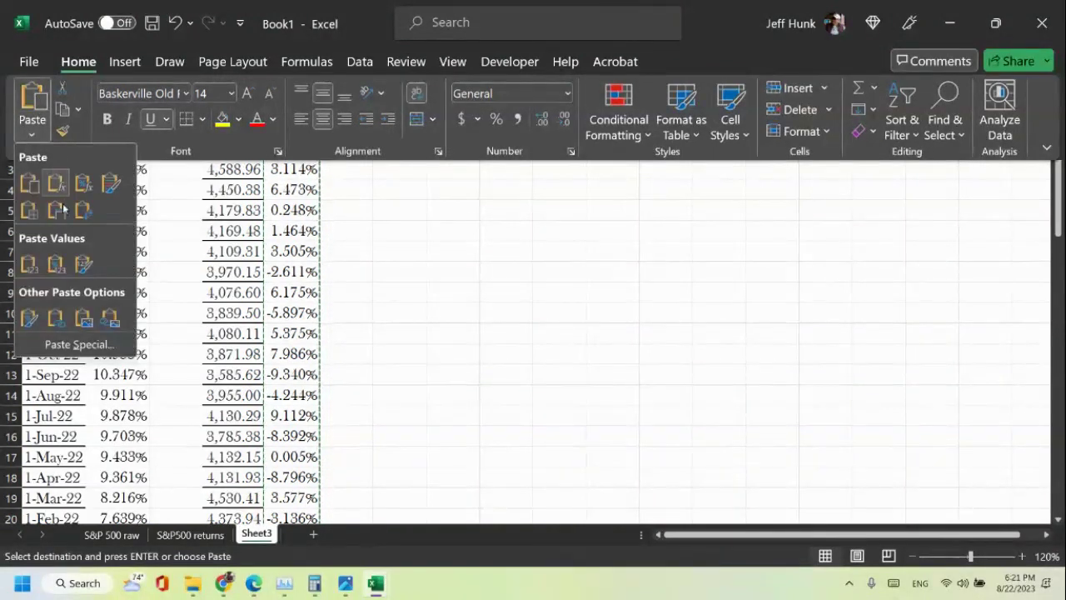
pyautogui.click(83, 265)
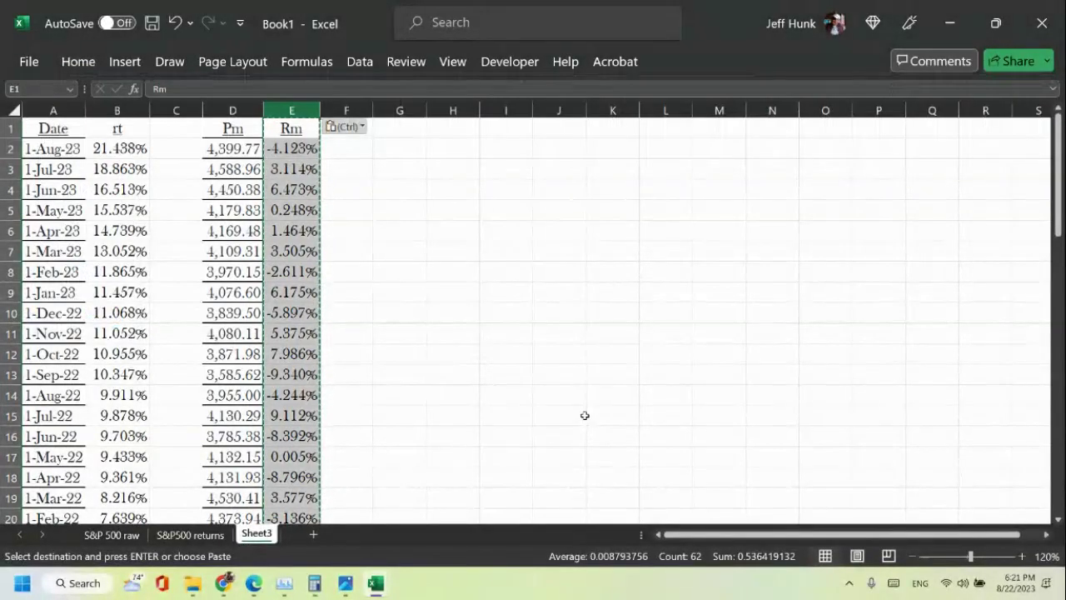
pyautogui.doubleClick(297, 148)
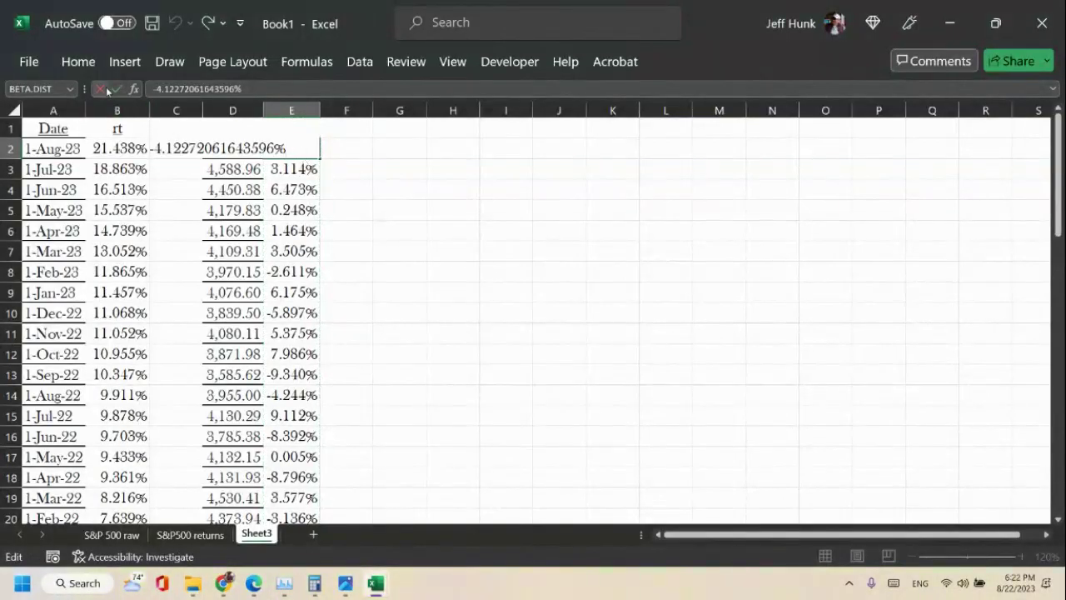
pyautogui.press('Escape')
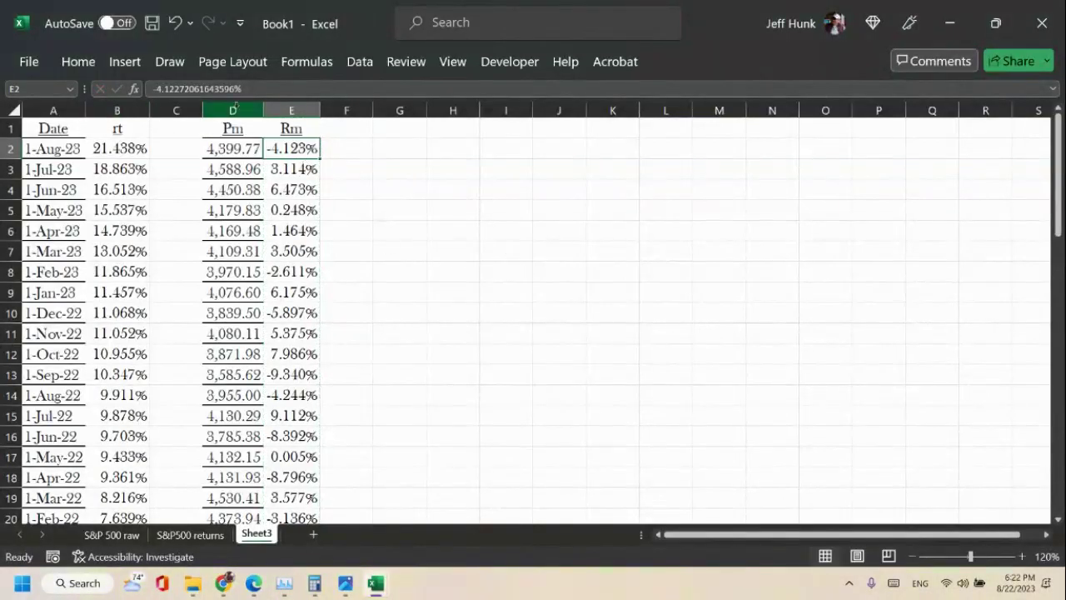
# Delete the Pm price column D and check the remaining Rm values down to the last rows.
pyautogui.click(237, 109)
pyautogui.click(79, 63)
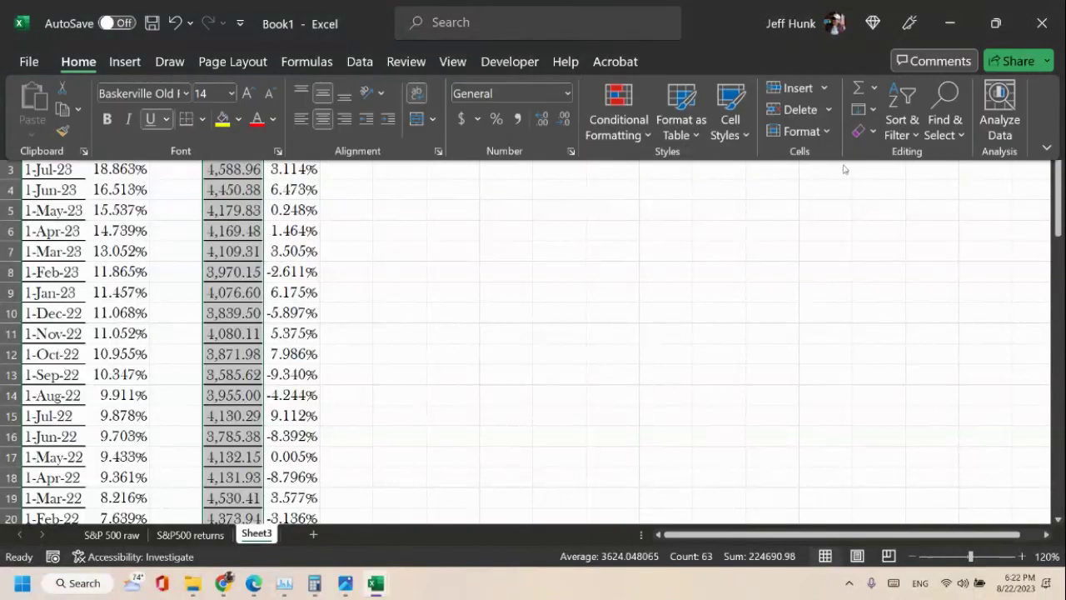
pyautogui.click(798, 108)
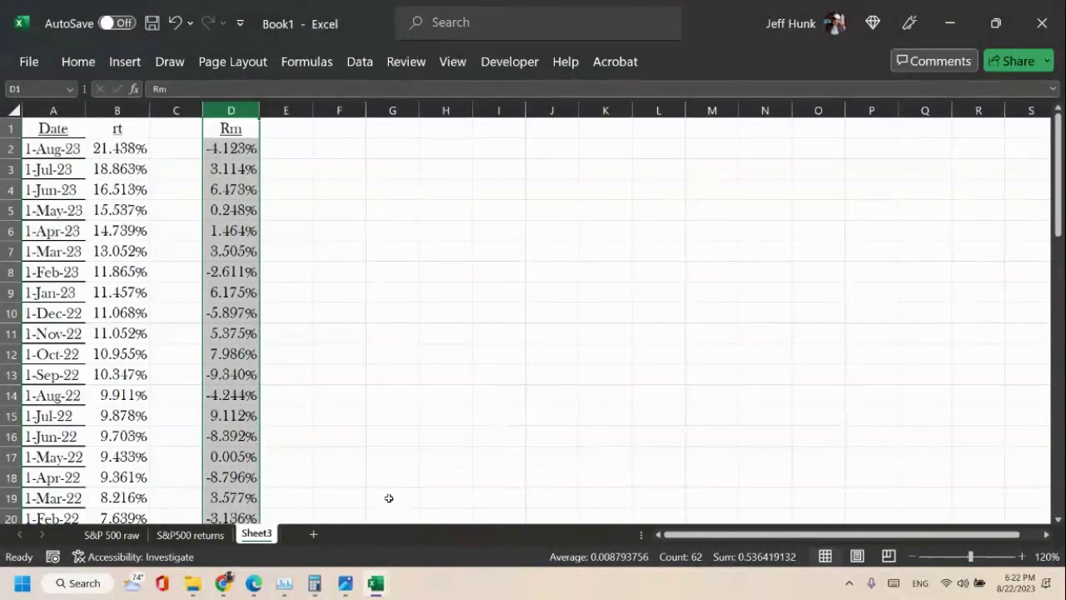
pyautogui.scroll(-20, 388, 498)
pyautogui.scroll(6, 368, 503)
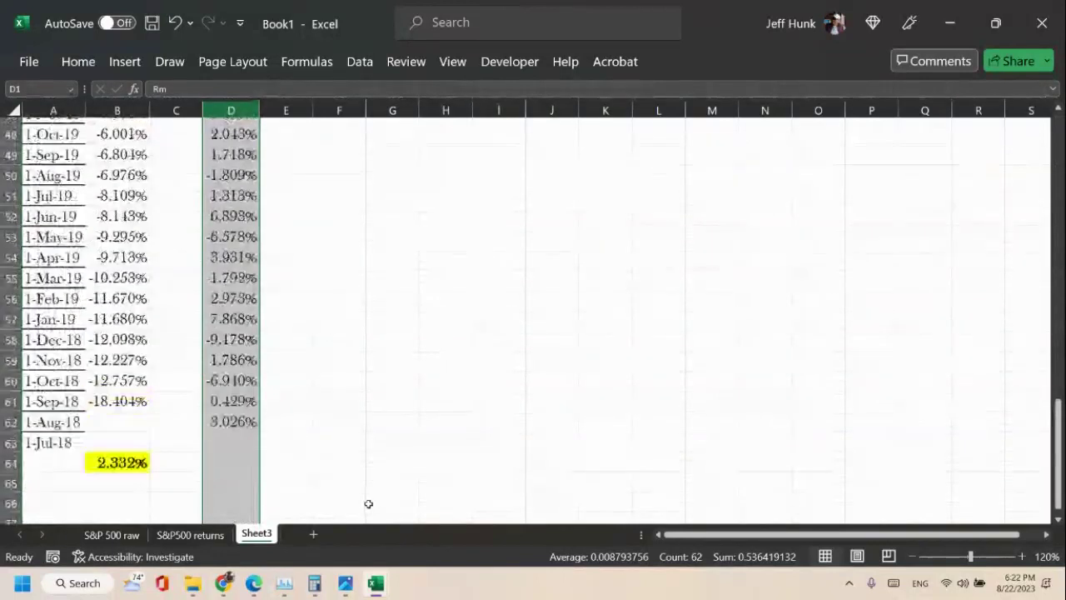
pyautogui.scroll(16, 368, 503)
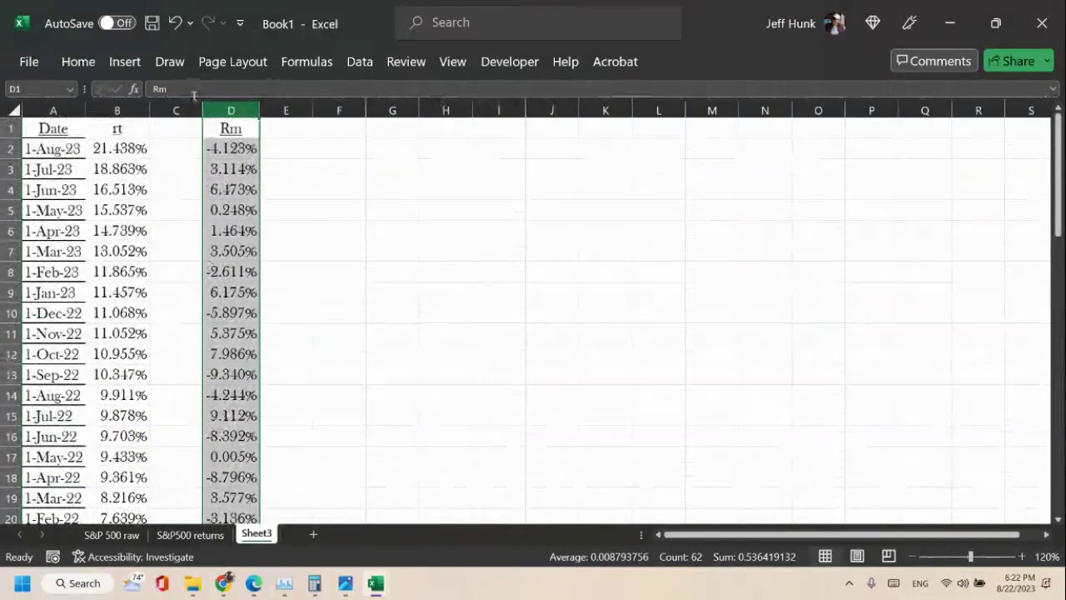
# Move the Rm column from D to the empty column C beside rt and look through its values.
pyautogui.moveTo(203, 131); pyautogui.dragTo(179, 132)
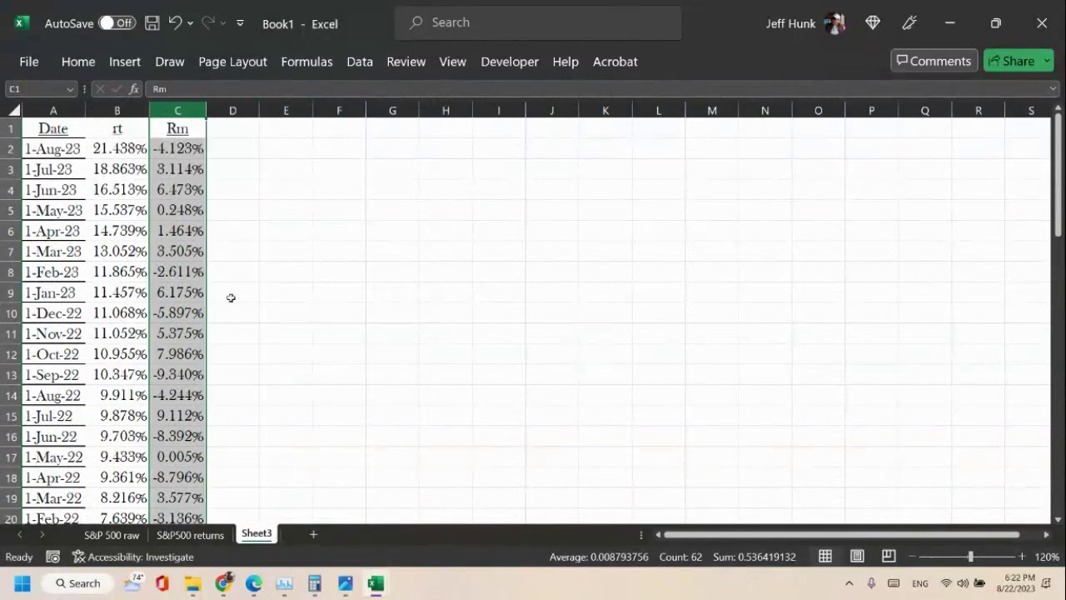
pyautogui.scroll(-12, 259, 321)
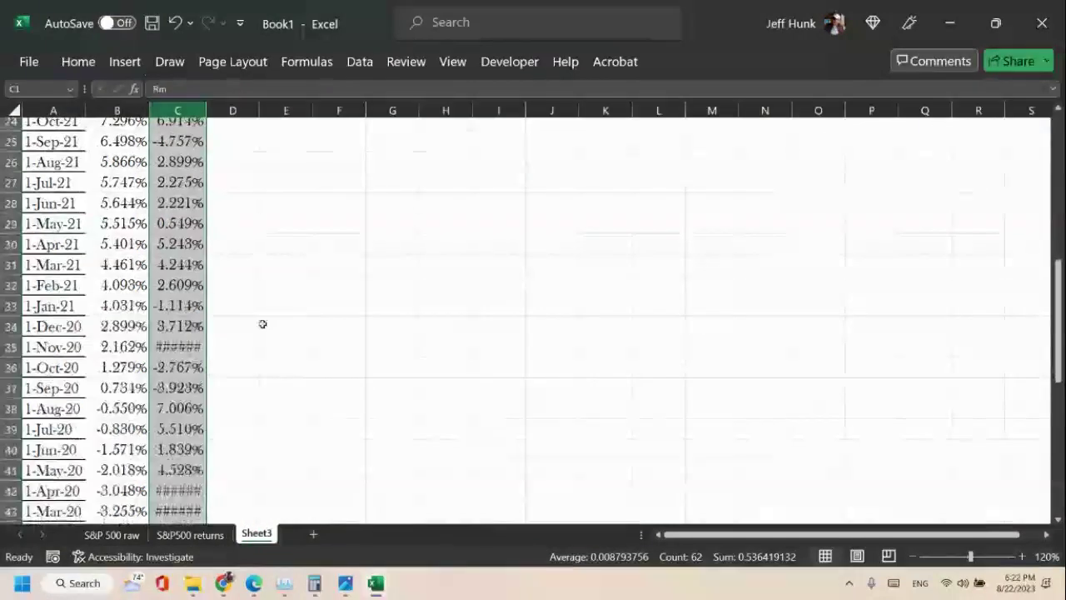
pyautogui.scroll(10, 283, 304)
pyautogui.scroll(2, 316, 283)
pyautogui.scroll(-11, 320, 279)
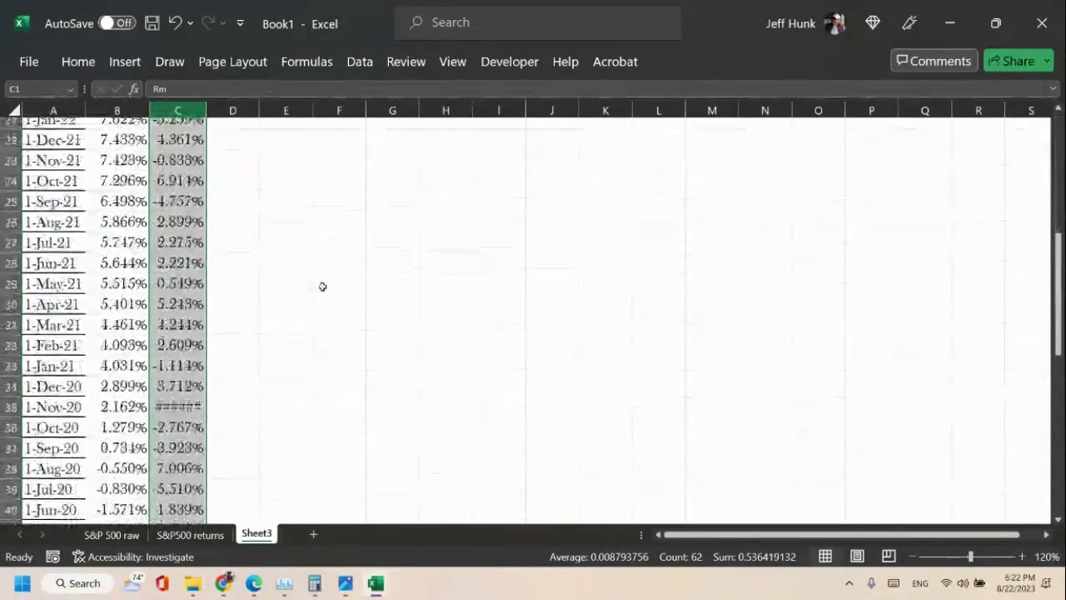
pyautogui.scroll(1, 316, 291)
# Check the unreadable Rm cells C42 and C35, and autofit the width of column C so all its values fit.
pyautogui.click(166, 371)
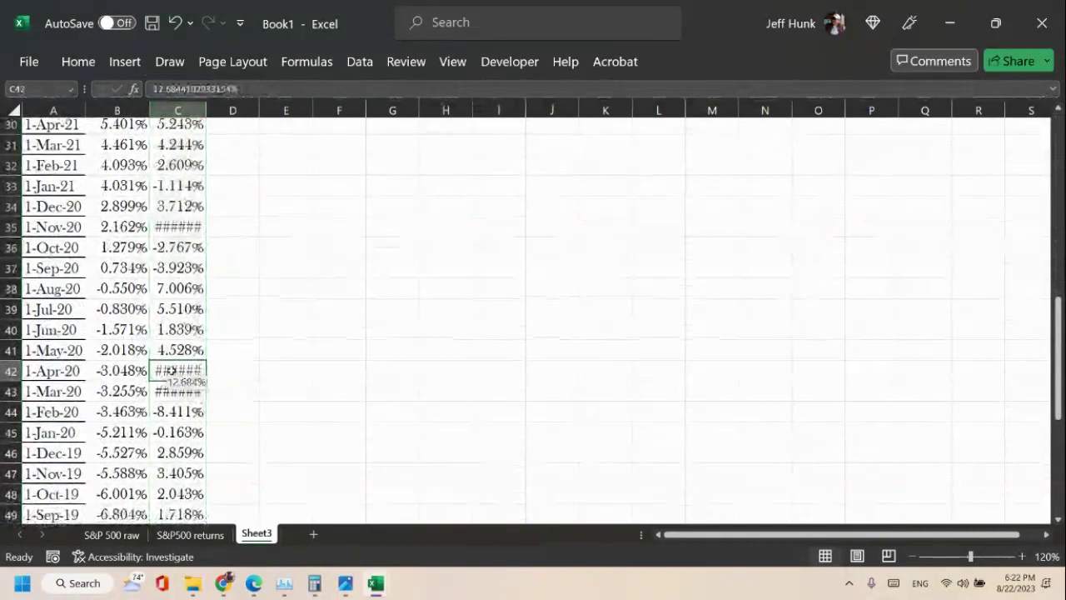
pyautogui.click(193, 225)
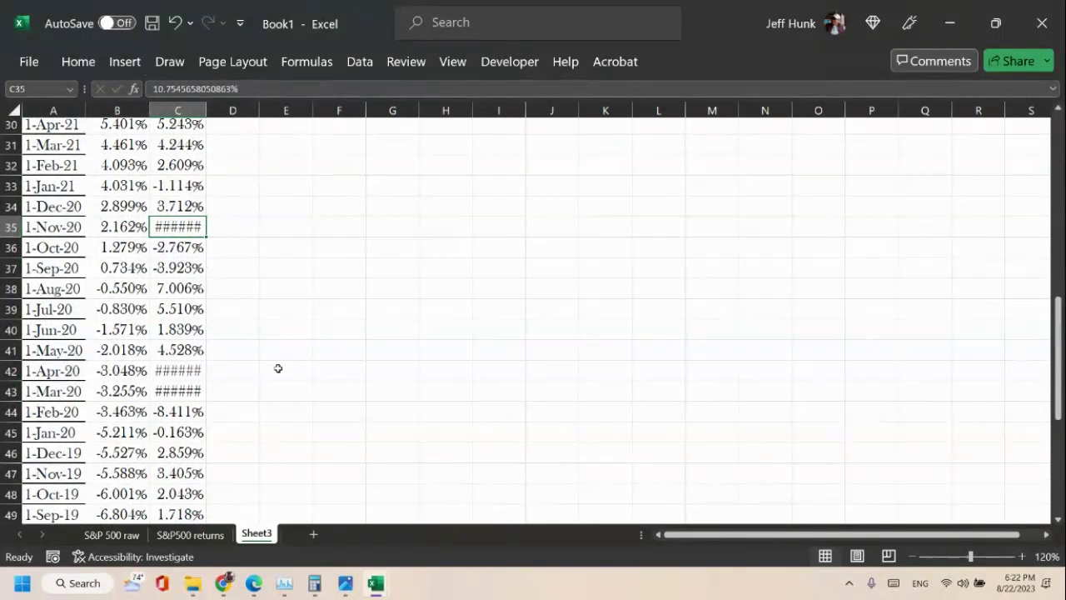
pyautogui.scroll(10, 828, 213)
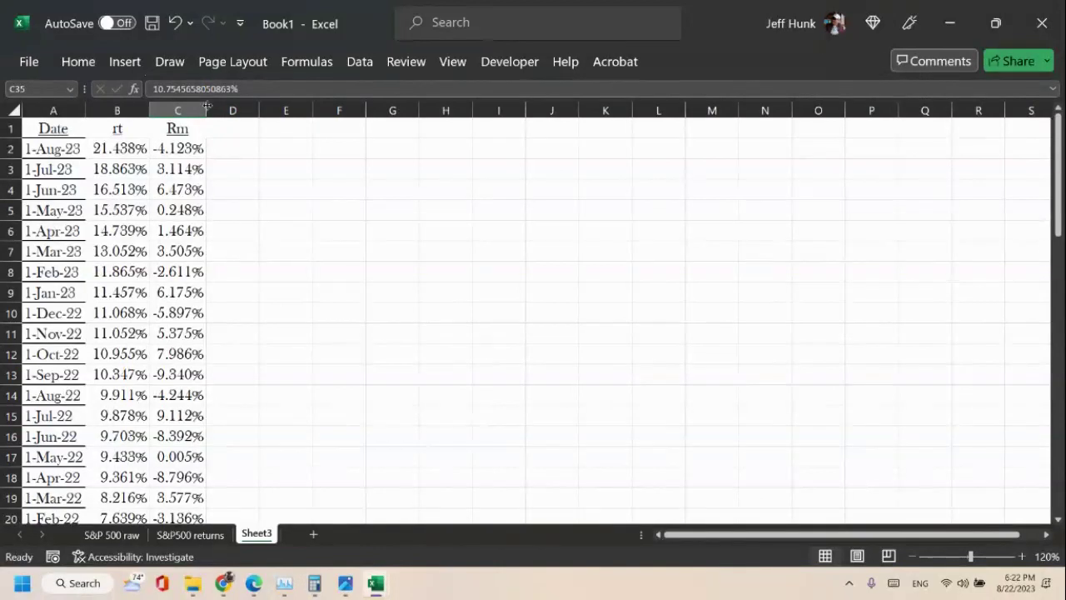
pyautogui.click(180, 110)
pyautogui.doubleClick(207, 110)
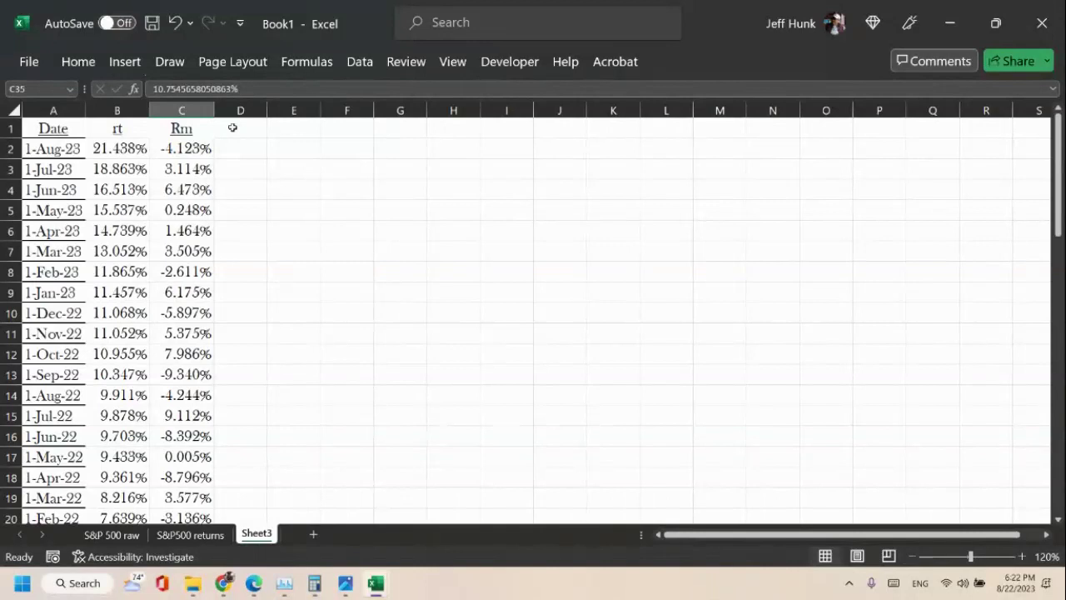
pyautogui.scroll(-18, 526, 353)
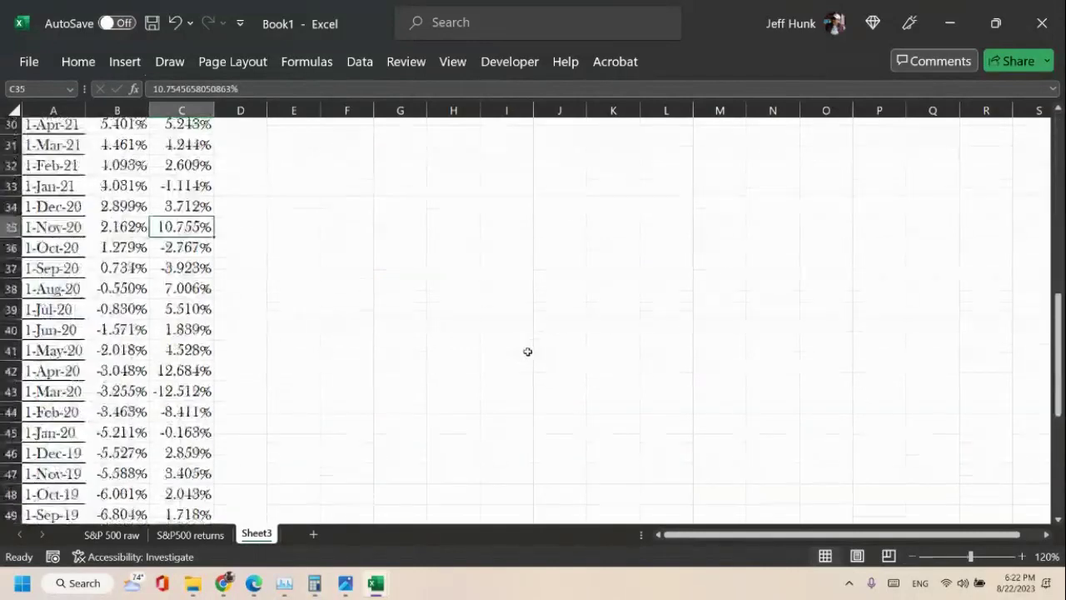
pyautogui.scroll(3, 529, 352)
pyautogui.scroll(4, 529, 352)
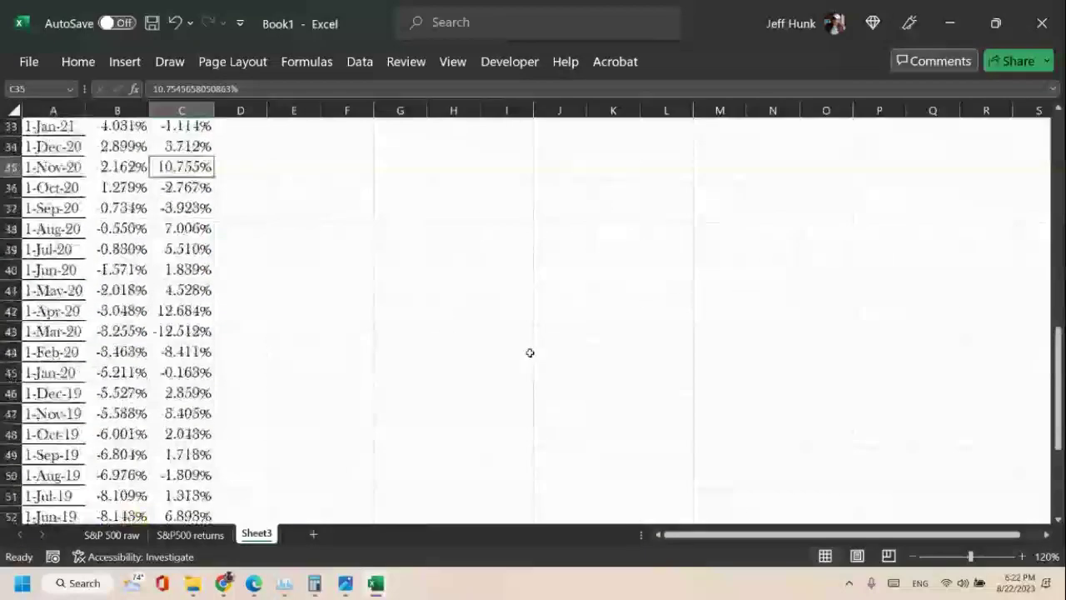
# Clear the extra Rm value for 1-Aug-18 in cell C62.
pyautogui.scroll(-6, 529, 352)
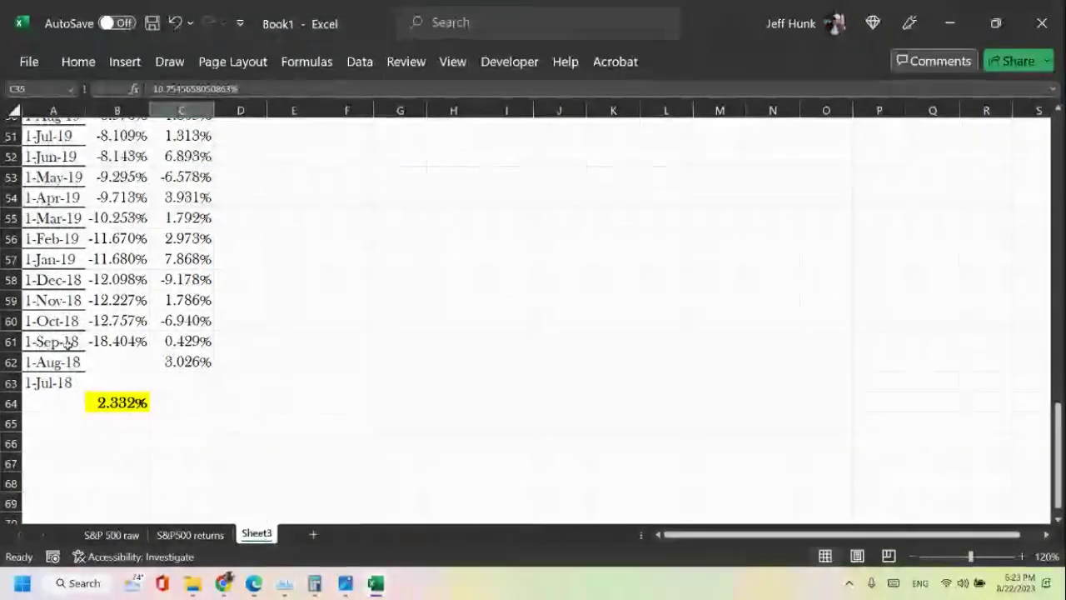
pyautogui.scroll(2, 508, 369)
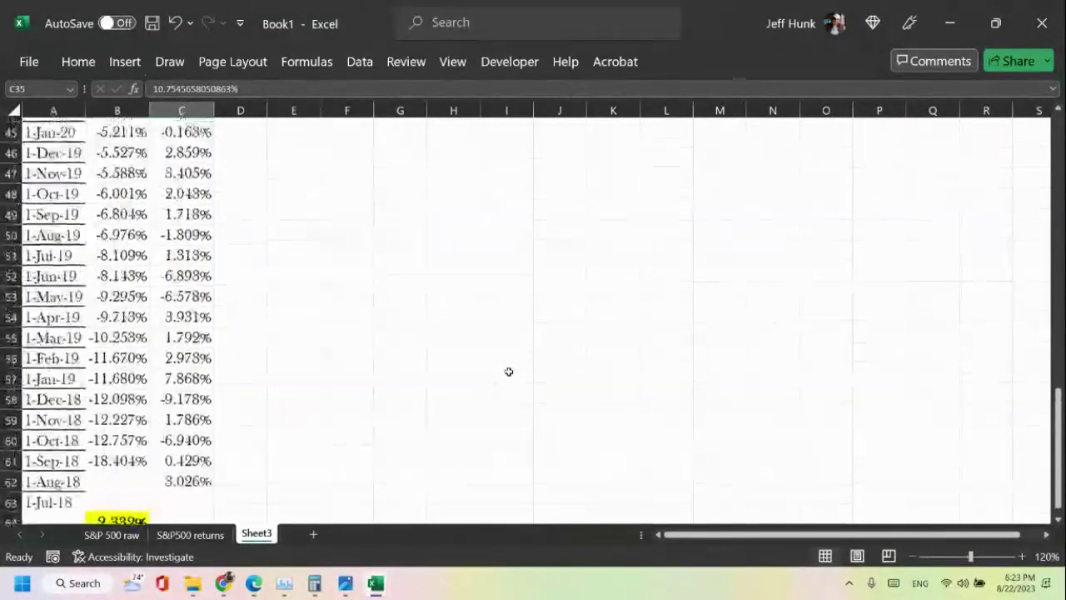
pyautogui.click(199, 482)
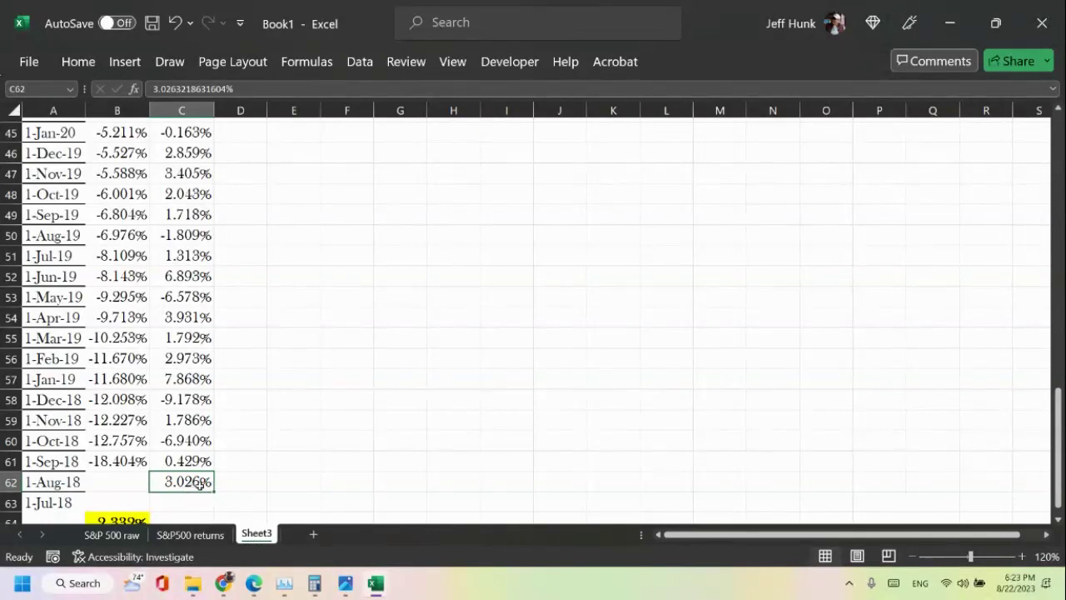
pyautogui.press('Delete')
pyautogui.click(291, 485)
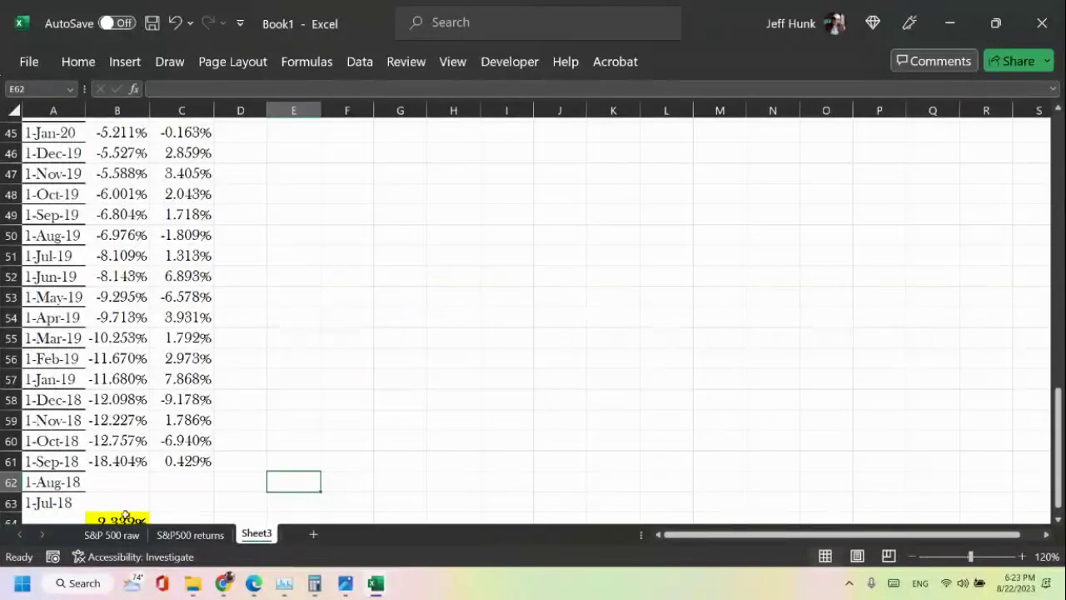
# Clear the surplus 1-Jul-18 date in cell A63.
pyautogui.click(57, 503)
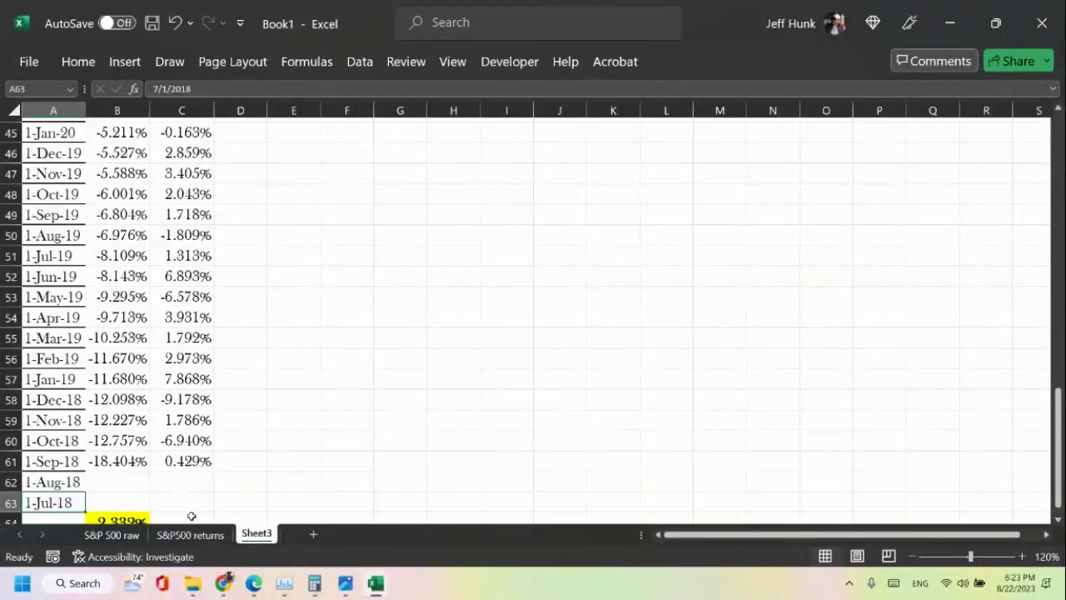
pyautogui.press('Delete')
pyautogui.click(255, 488)
pyautogui.scroll(-2, 256, 486)
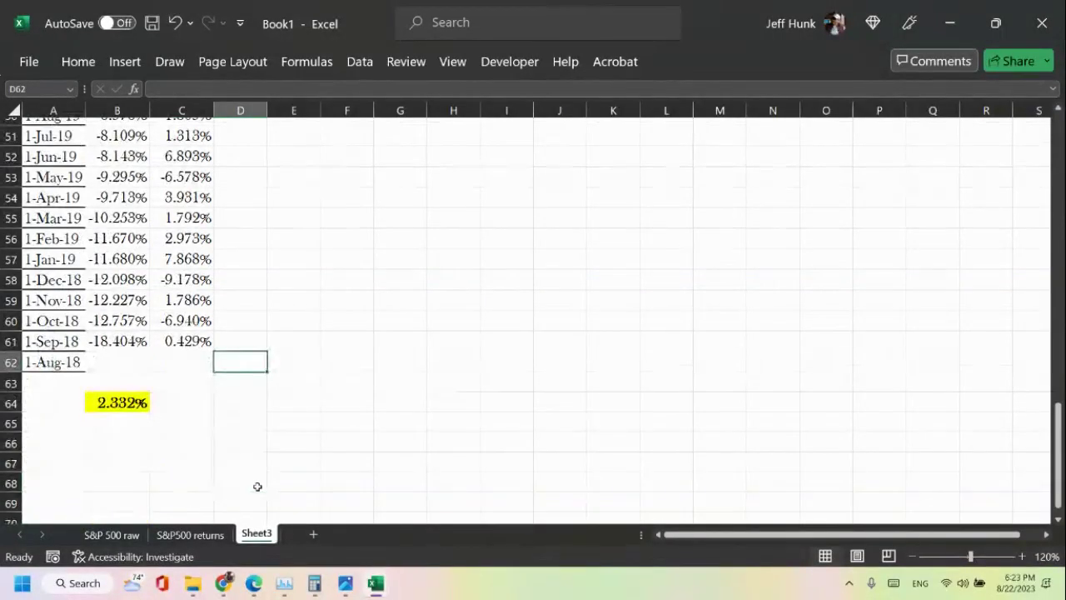
# Review the Rm values from C2 to C61 against the Date and rt columns, from the last rows up to the headers.
pyautogui.scroll(16, 258, 487)
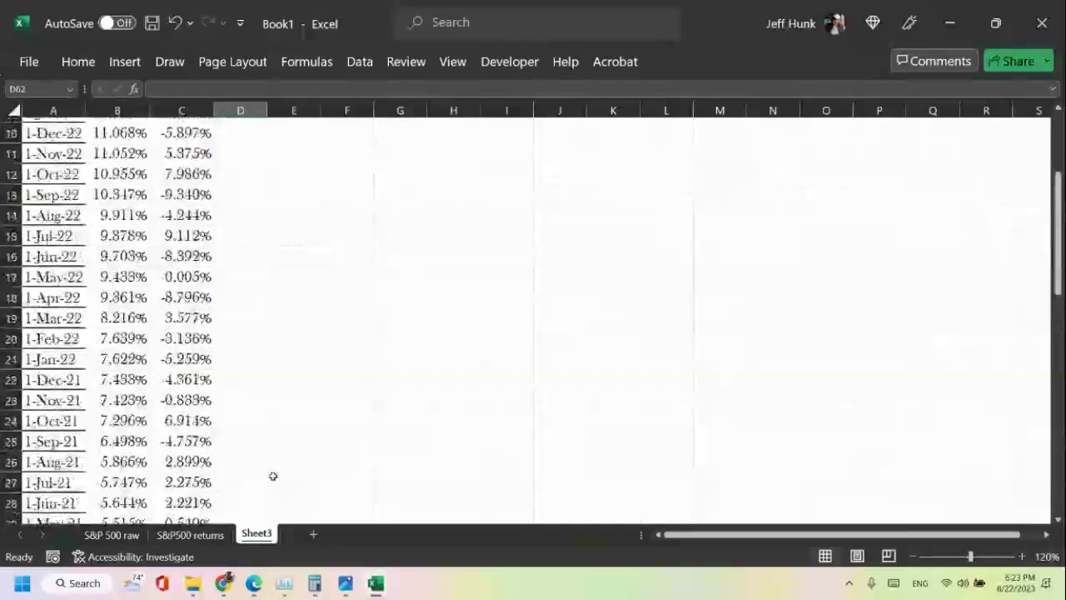
pyautogui.moveTo(195, 147); pyautogui.dragTo(185, 457)
pyautogui.click(271, 408)
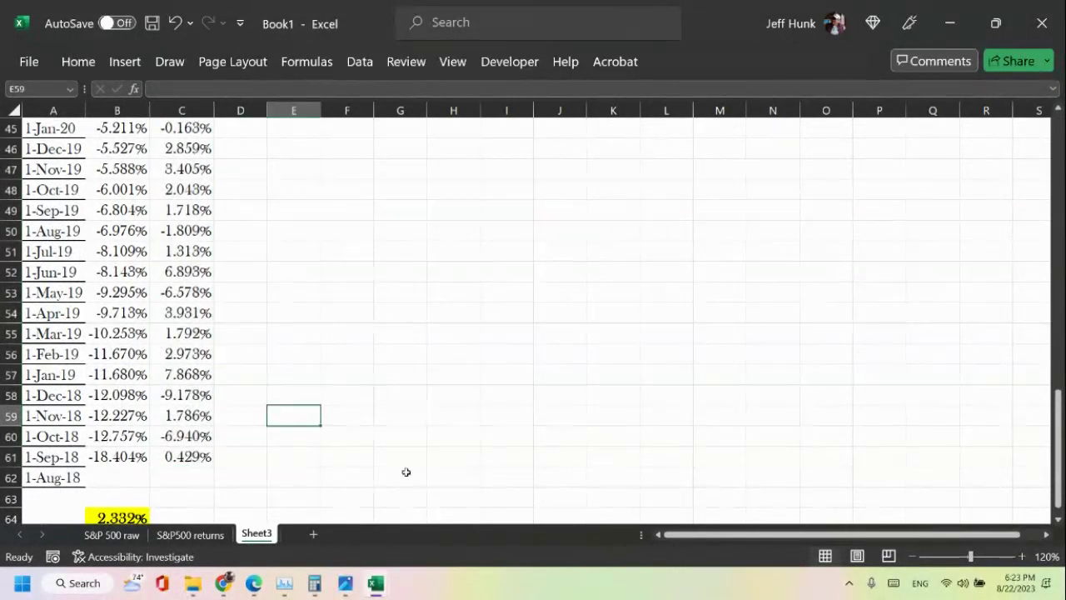
pyautogui.scroll(15, 556, 393)
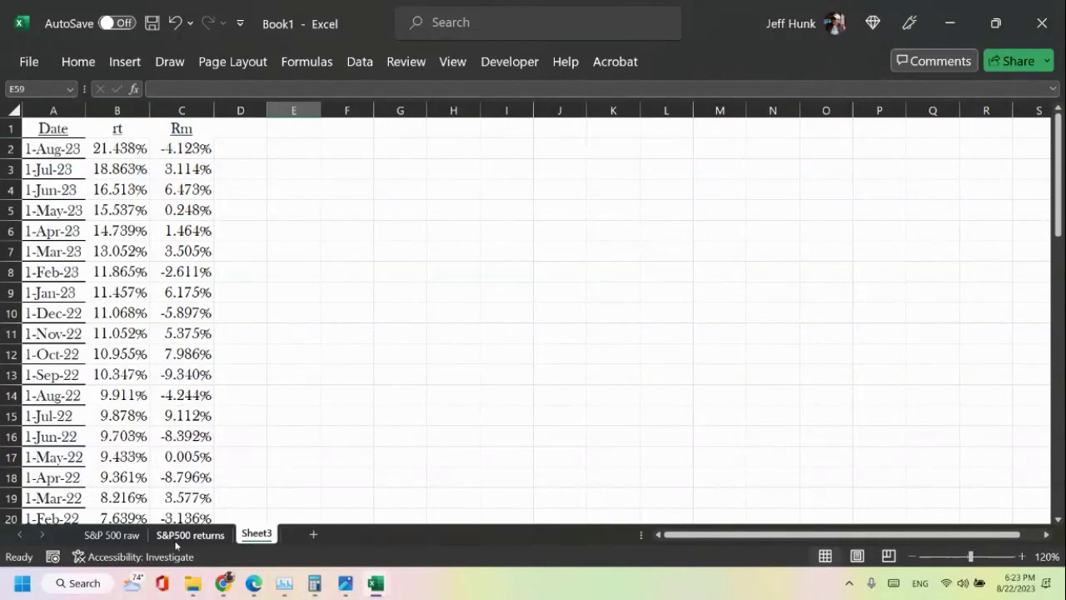
pyautogui.click(398, 350)
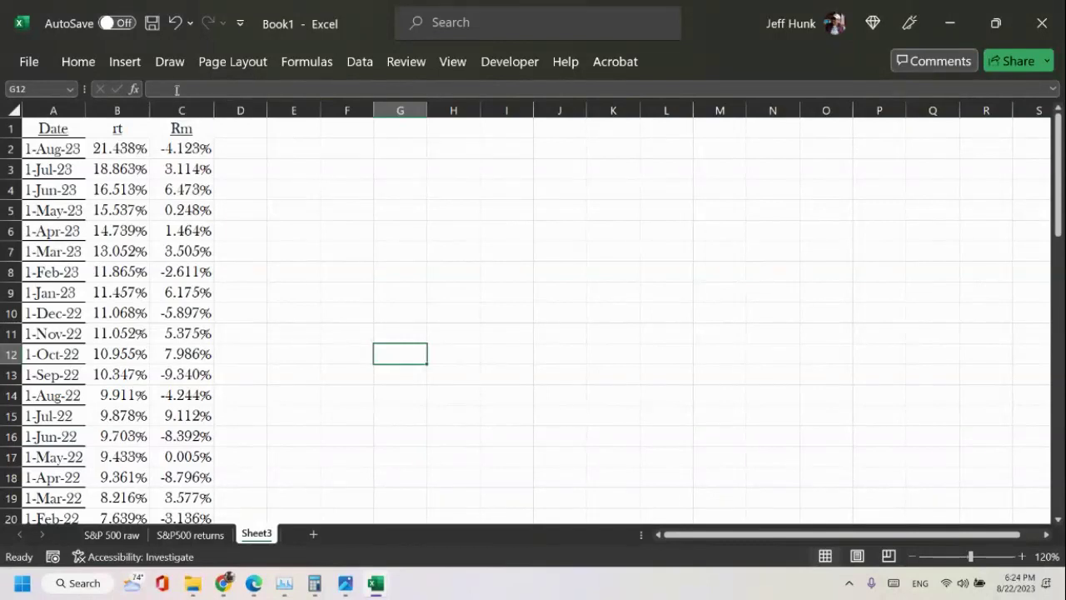
# Check the available Data Analysis and Solver tools, and open the Add-ins page of Excel Options.
pyautogui.click(363, 65)
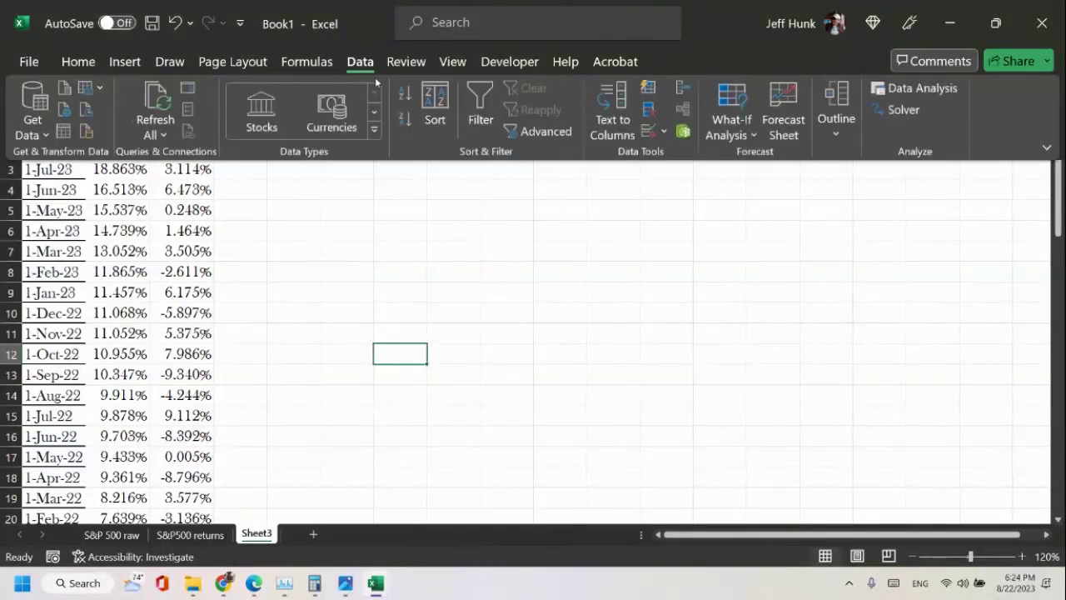
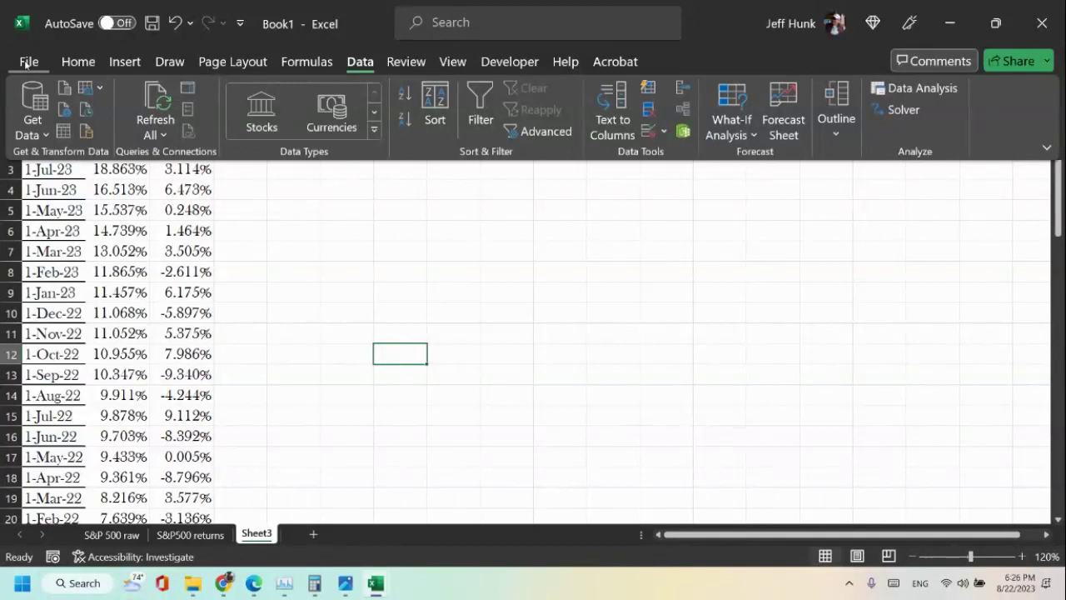
pyautogui.click(28, 63)
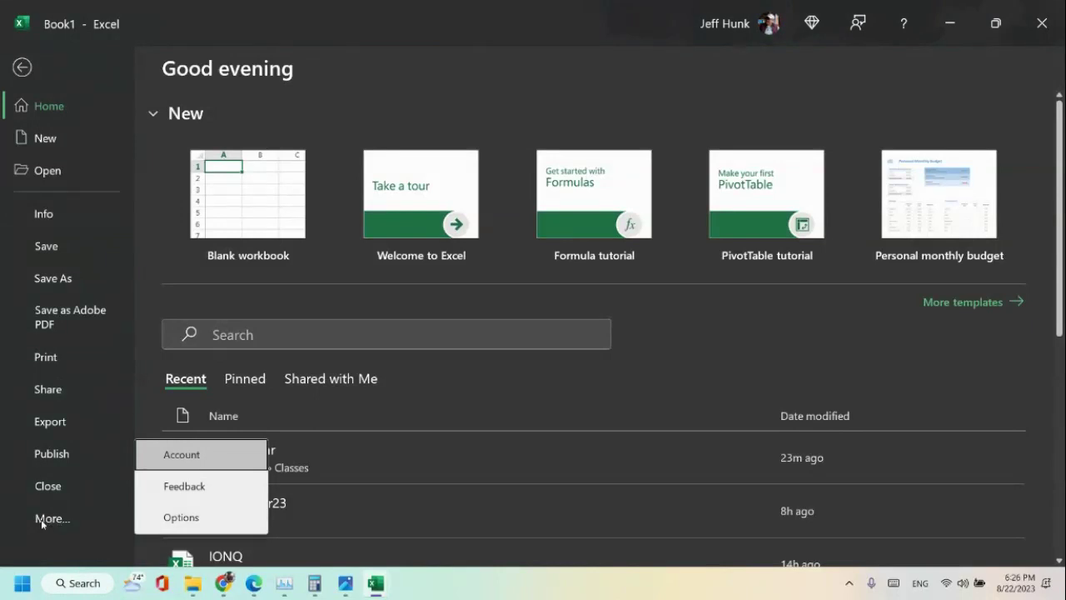
pyautogui.click(204, 518)
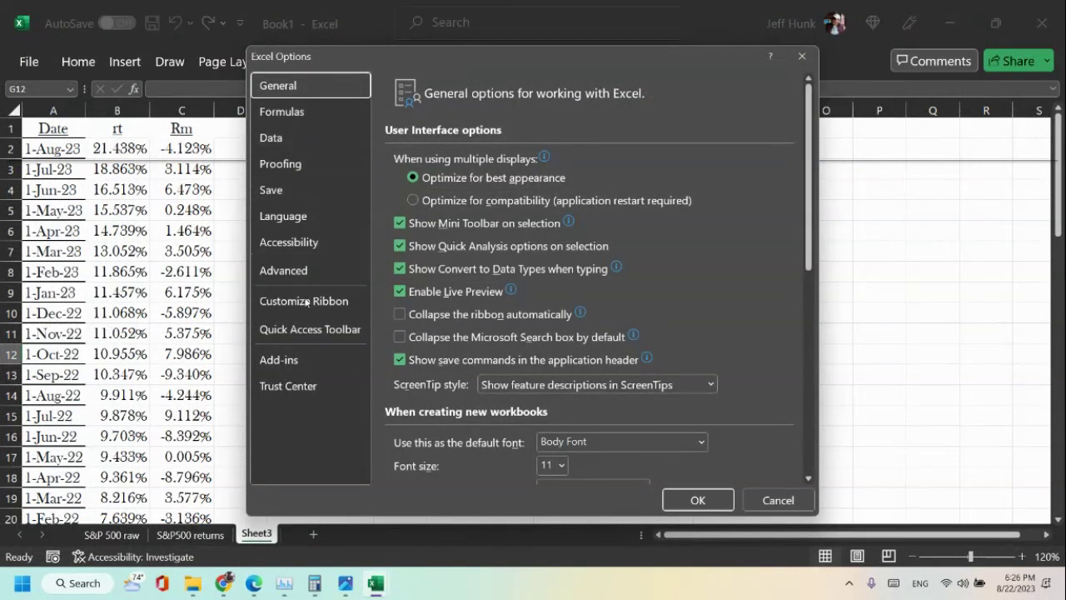
pyautogui.click(308, 365)
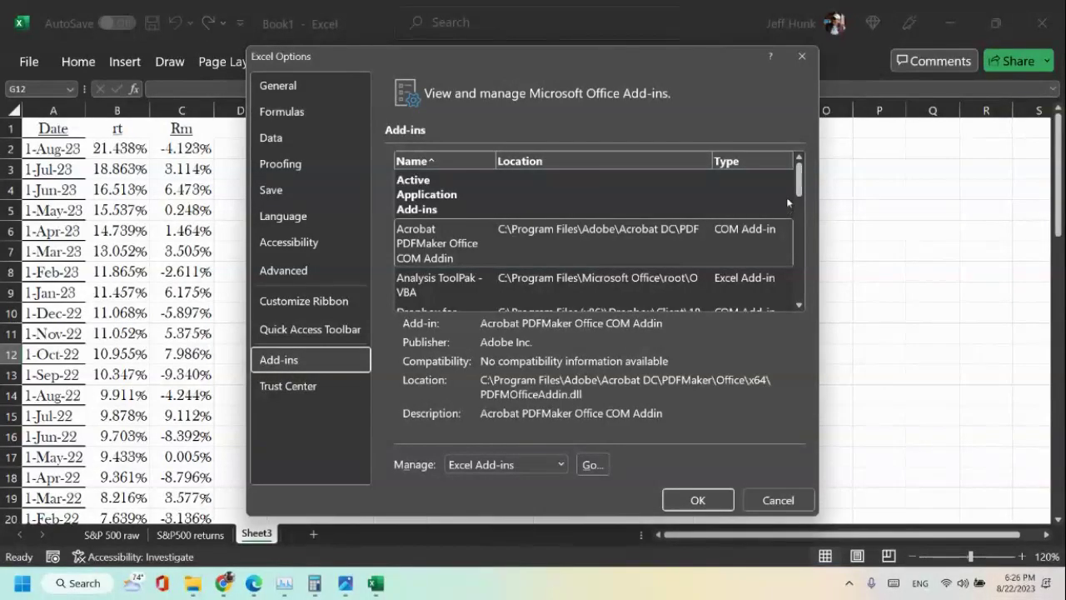
# Examine the active application add-ins, viewing the details of Analysis ToolPak - VBA and Solver Add-in.
pyautogui.moveTo(799, 188); pyautogui.dragTo(845, 206)
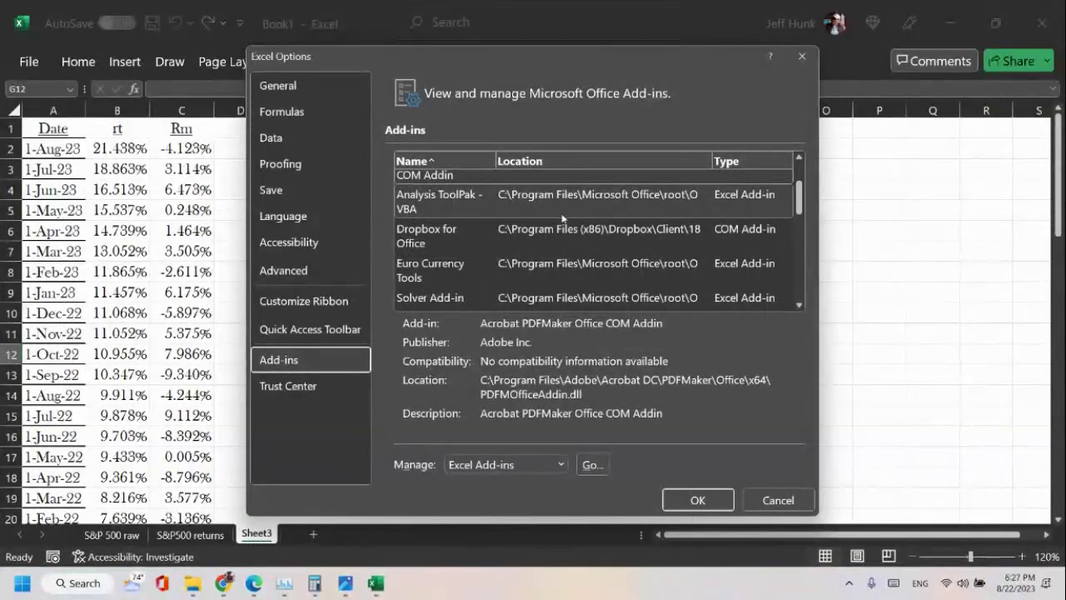
pyautogui.click(461, 200)
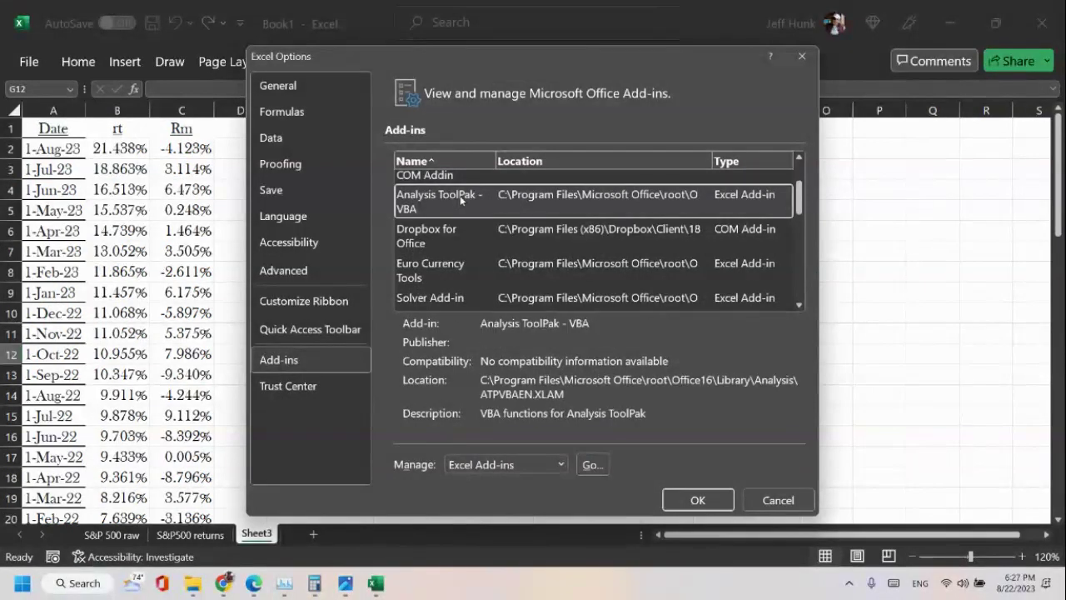
pyautogui.click(458, 300)
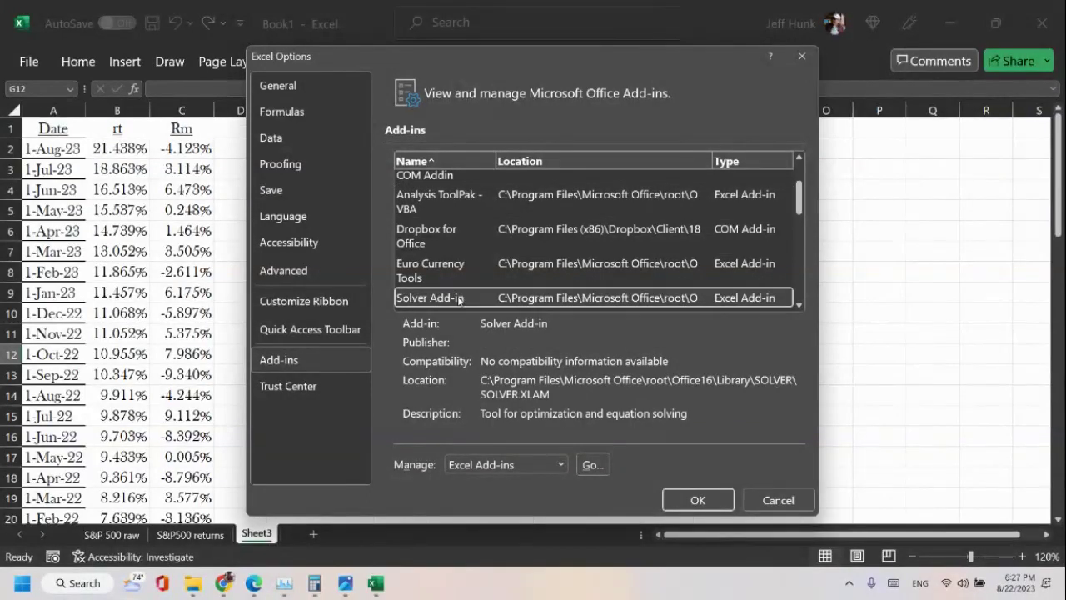
pyautogui.click(466, 200)
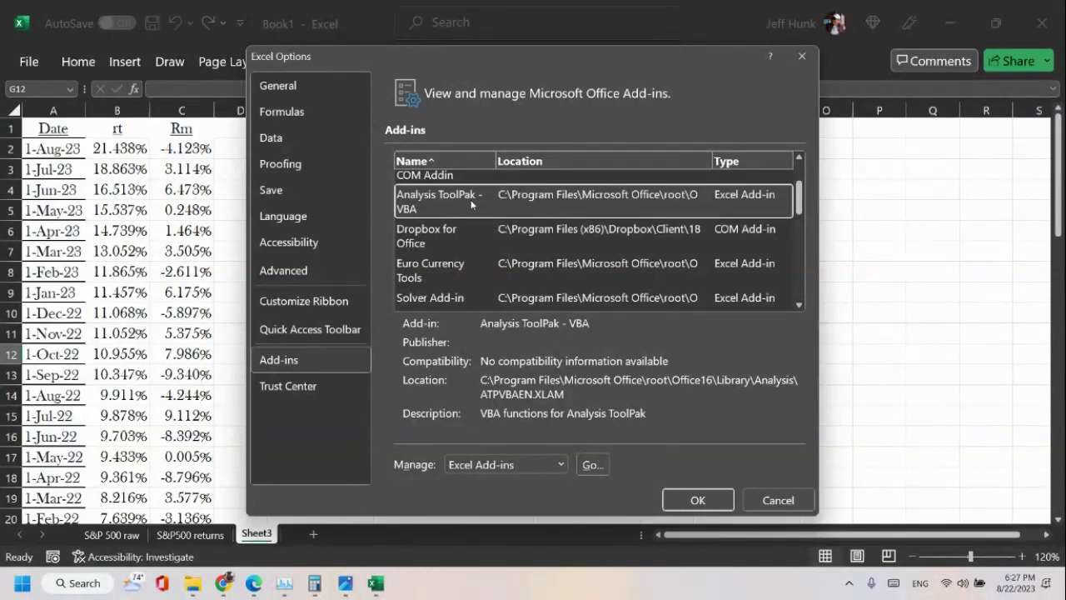
pyautogui.scroll(3, 466, 209)
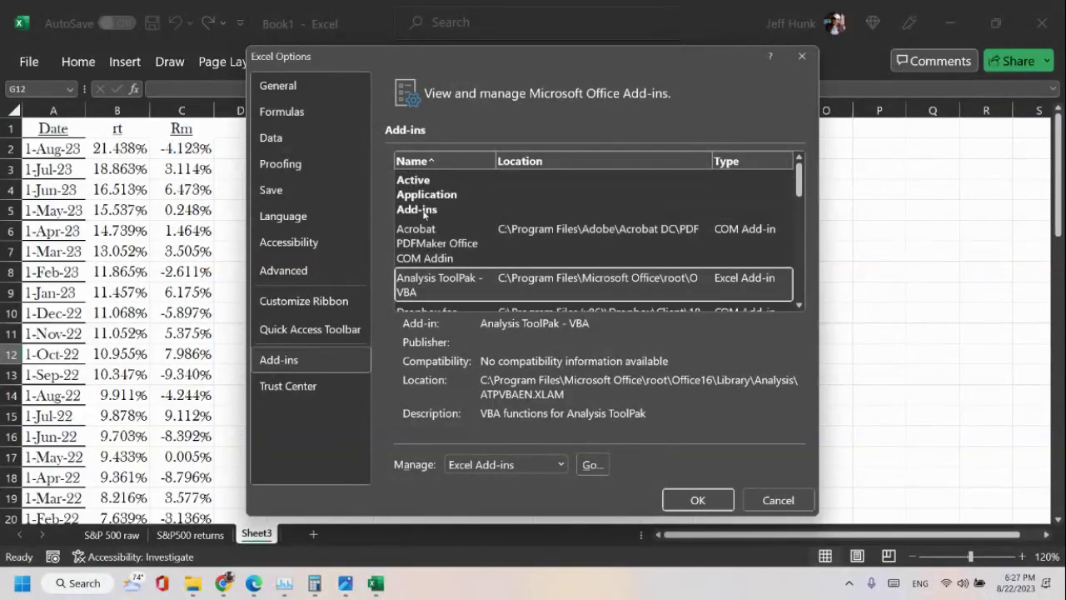
pyautogui.scroll(-1, 487, 283)
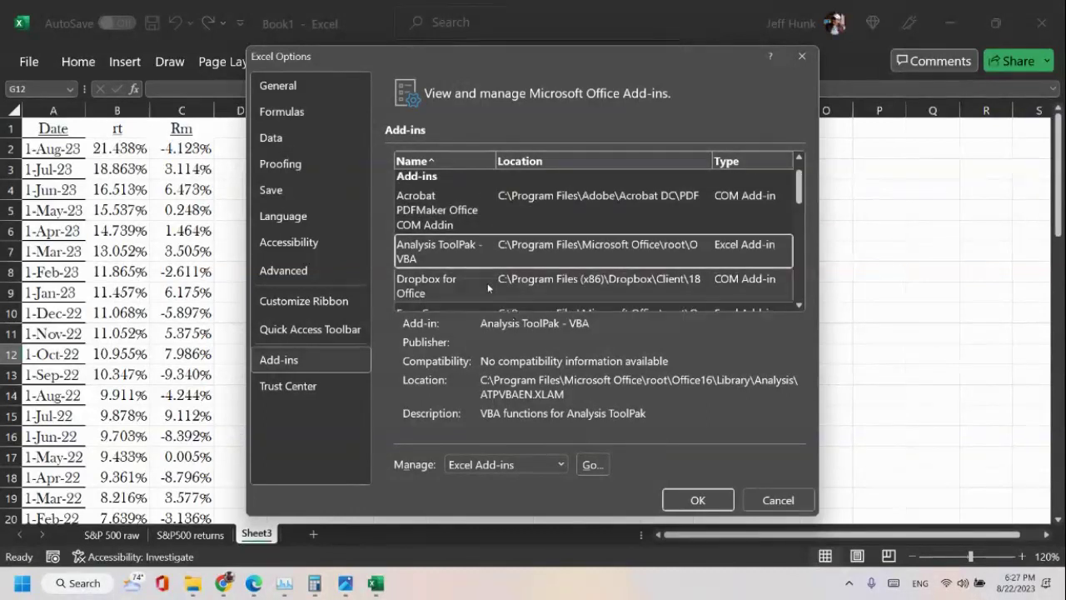
pyautogui.scroll(-1, 486, 250)
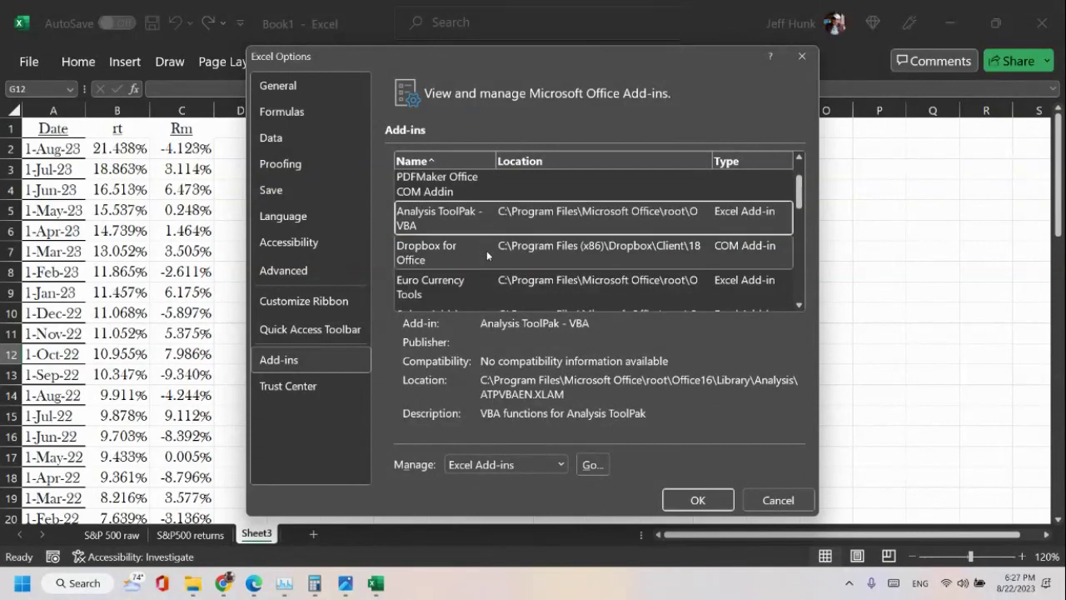
# Examine the Analysis ToolPak - VBA and Solver Add-in entries and the manageable add-in types, close Excel Options, and check the Data Analysis and Solver tools.
pyautogui.scroll(-1, 484, 245)
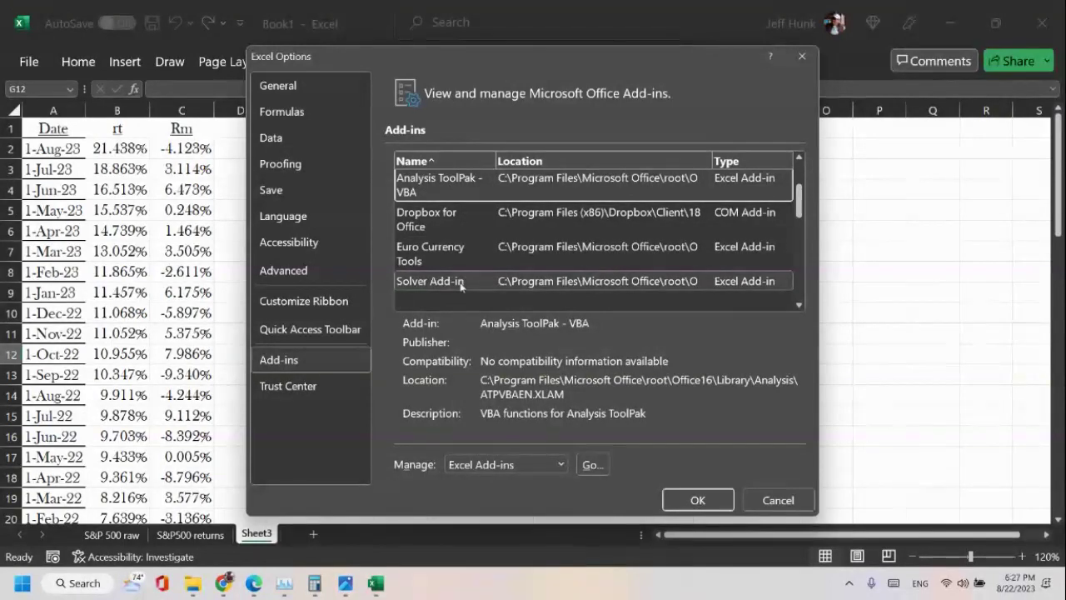
pyautogui.click(559, 465)
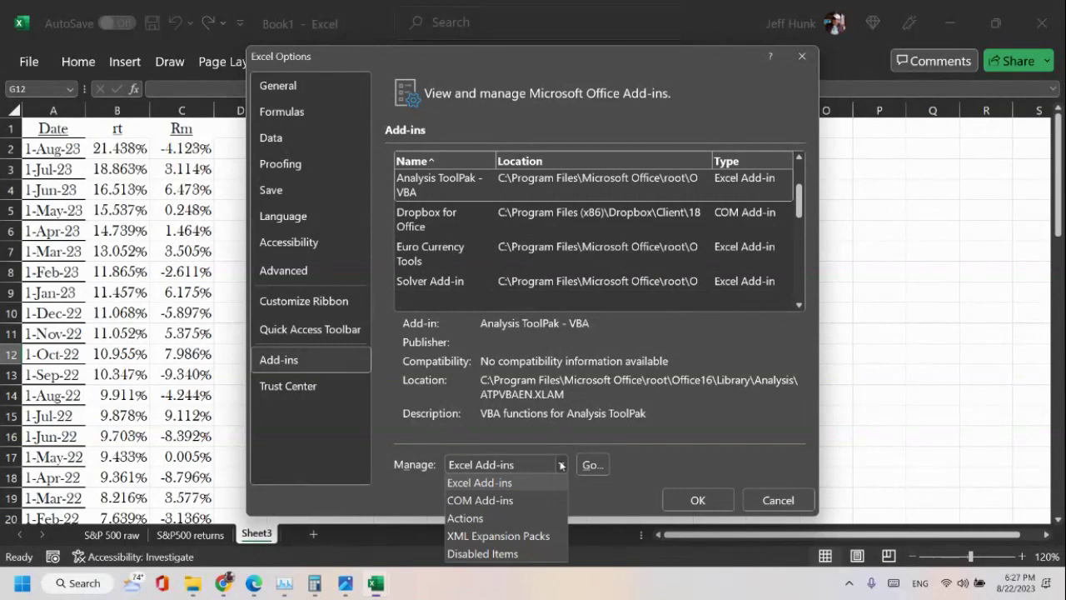
pyautogui.click(488, 484)
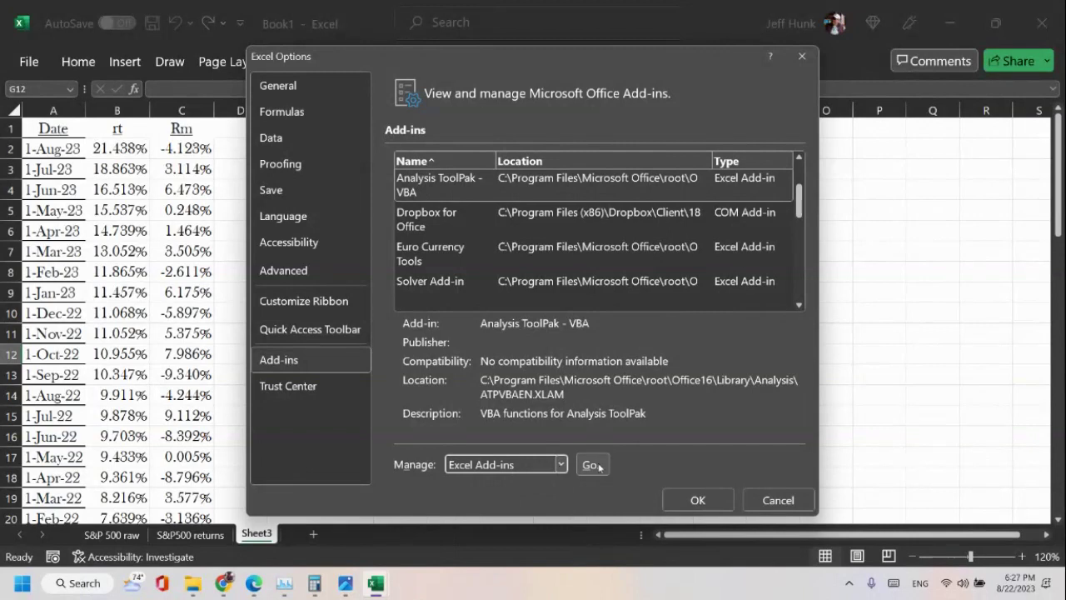
pyautogui.click(469, 193)
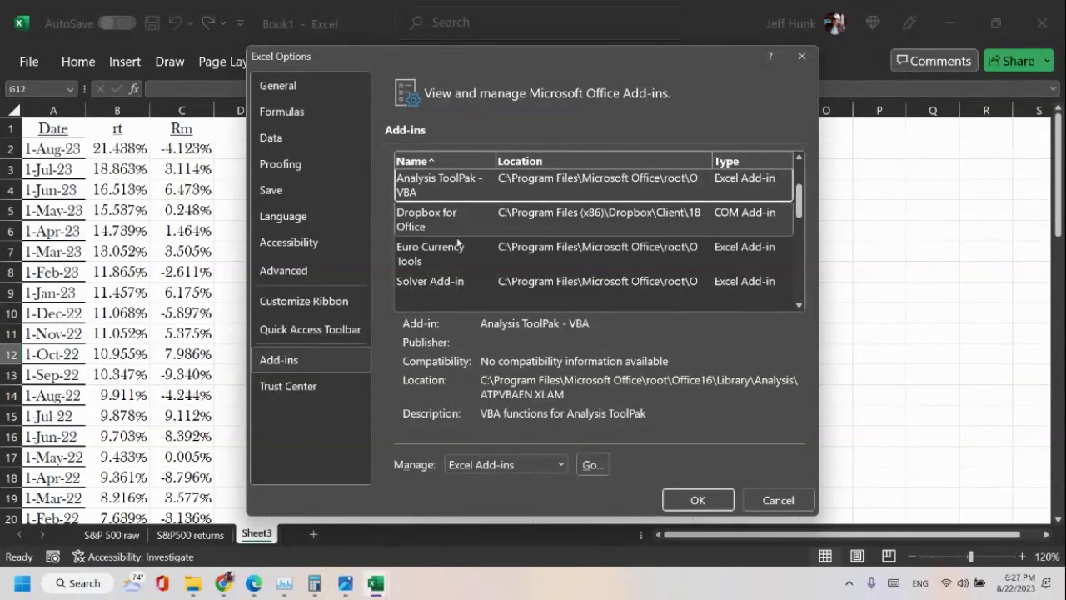
pyautogui.click(452, 283)
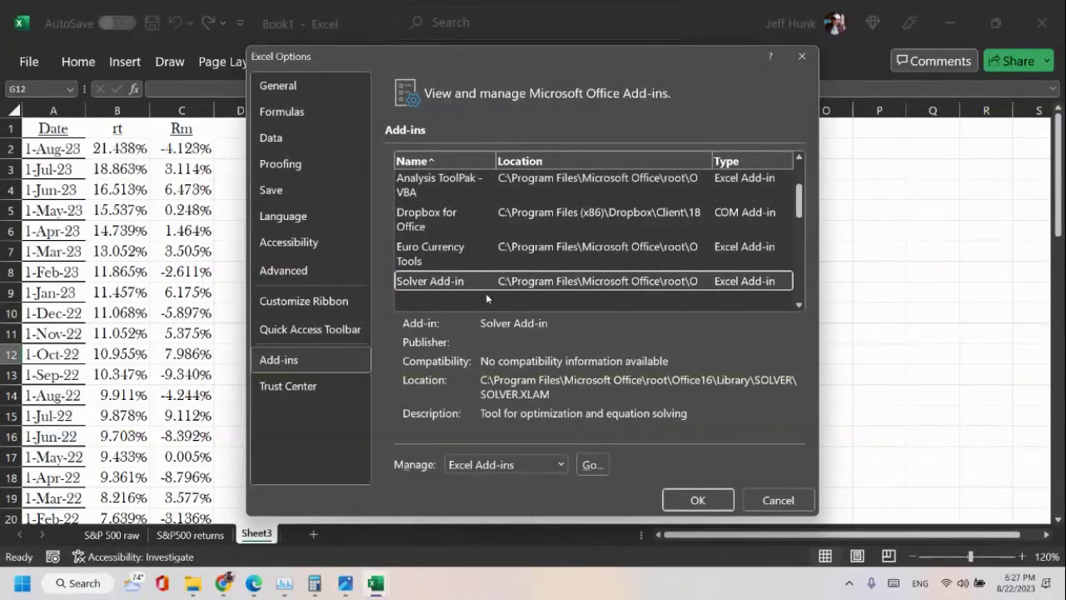
pyautogui.click(474, 182)
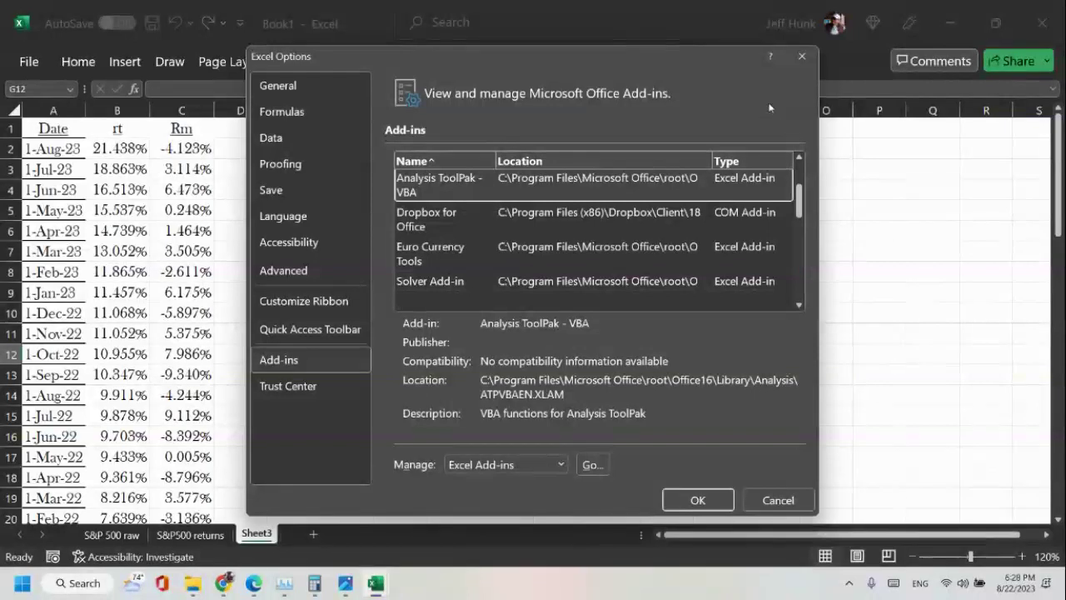
pyautogui.click(801, 55)
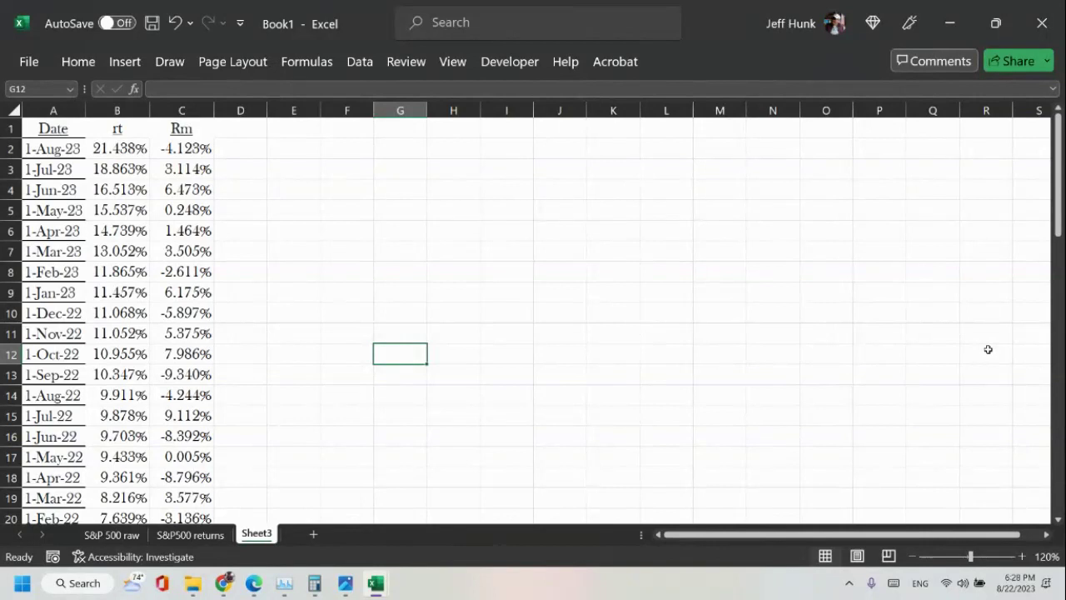
pyautogui.click(363, 63)
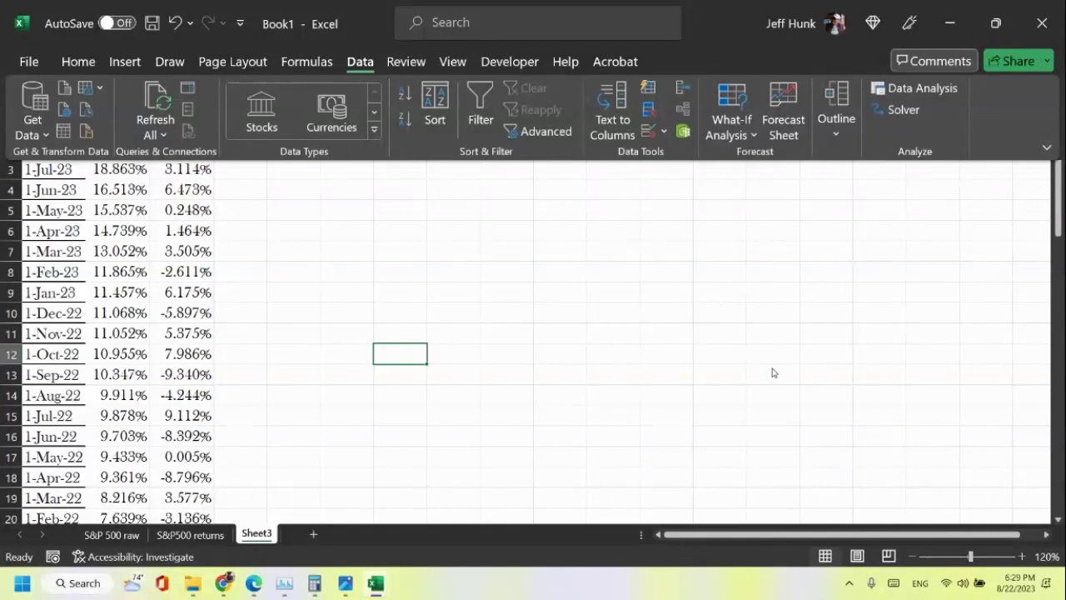
pyautogui.press('Escape')
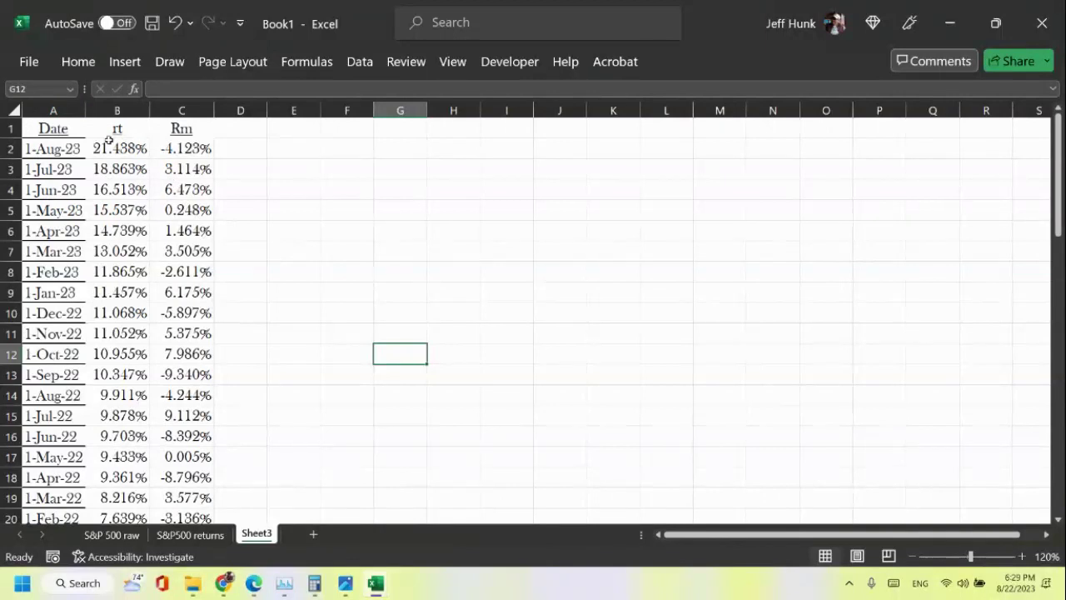
# View the Apple vs S&P 500 sheet in the AAPL23smr workbook and return to Sheet3 of Book1.
pyautogui.moveTo(371, 593)
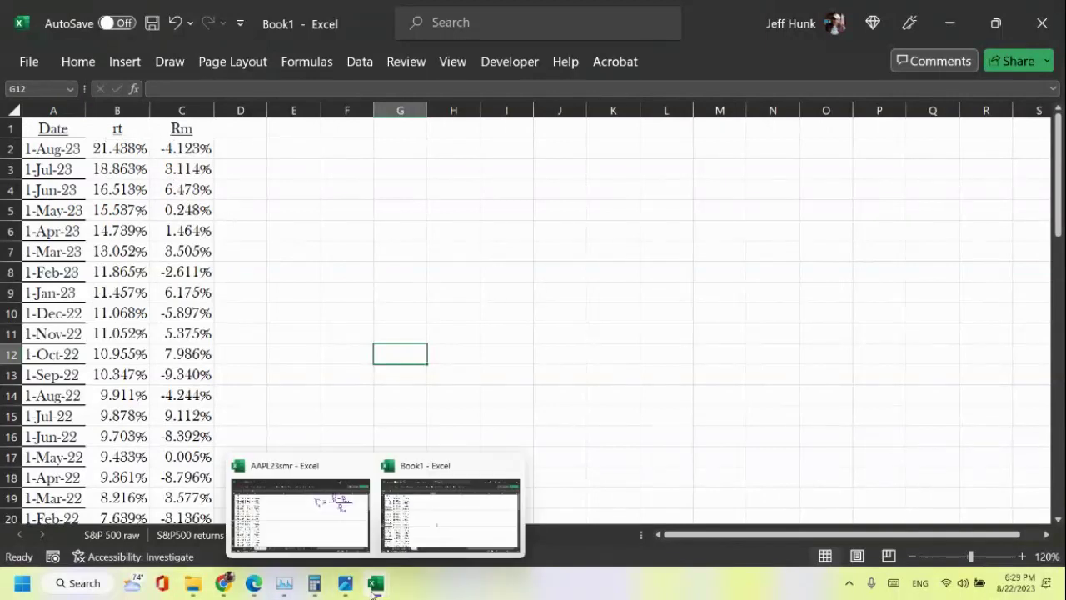
pyautogui.click(305, 540)
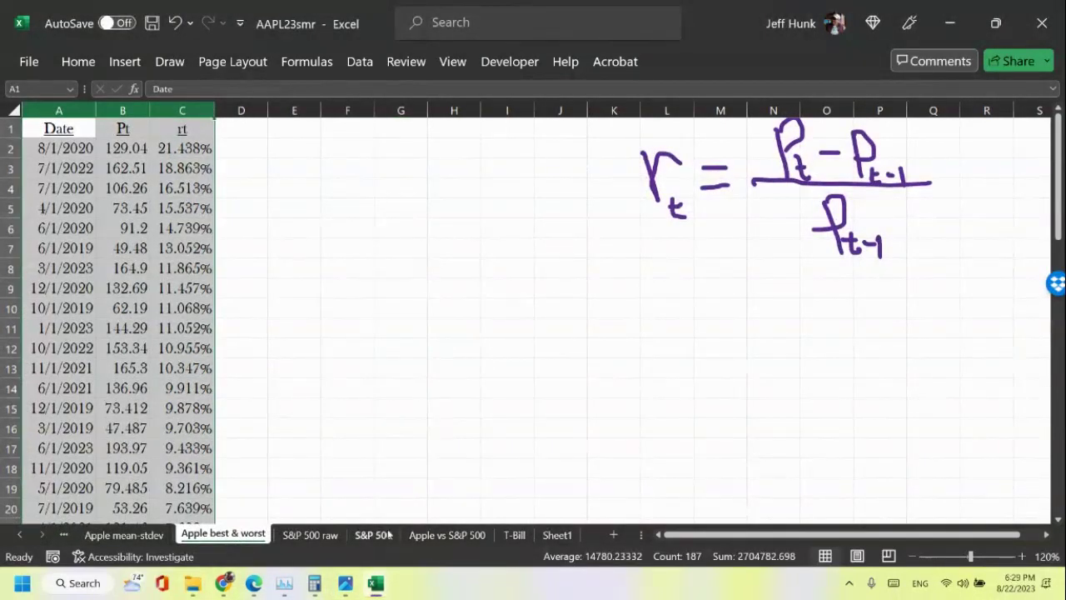
pyautogui.click(434, 538)
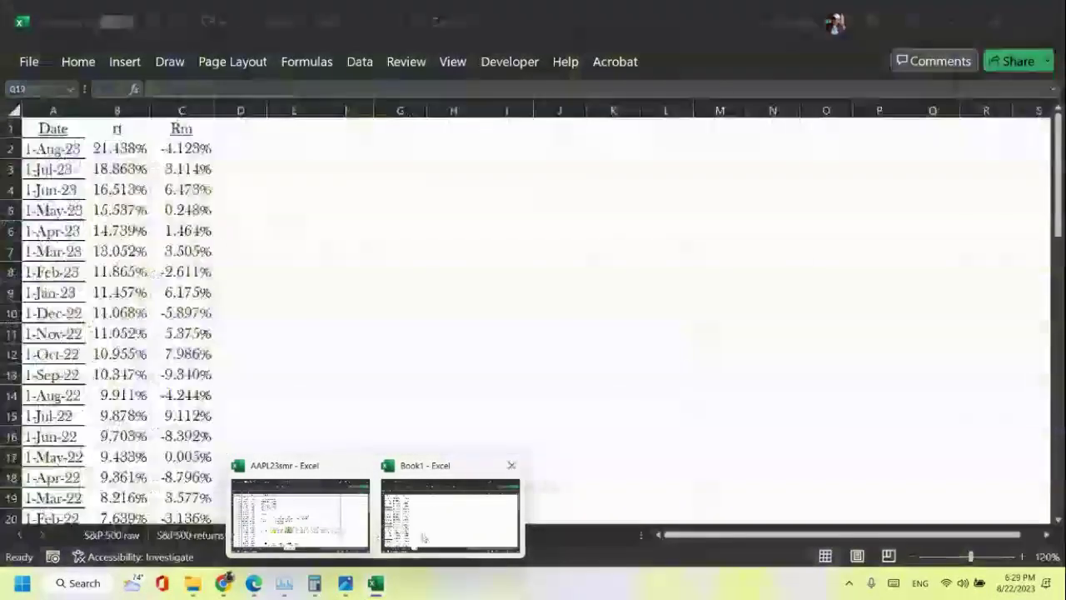
pyautogui.click(425, 539)
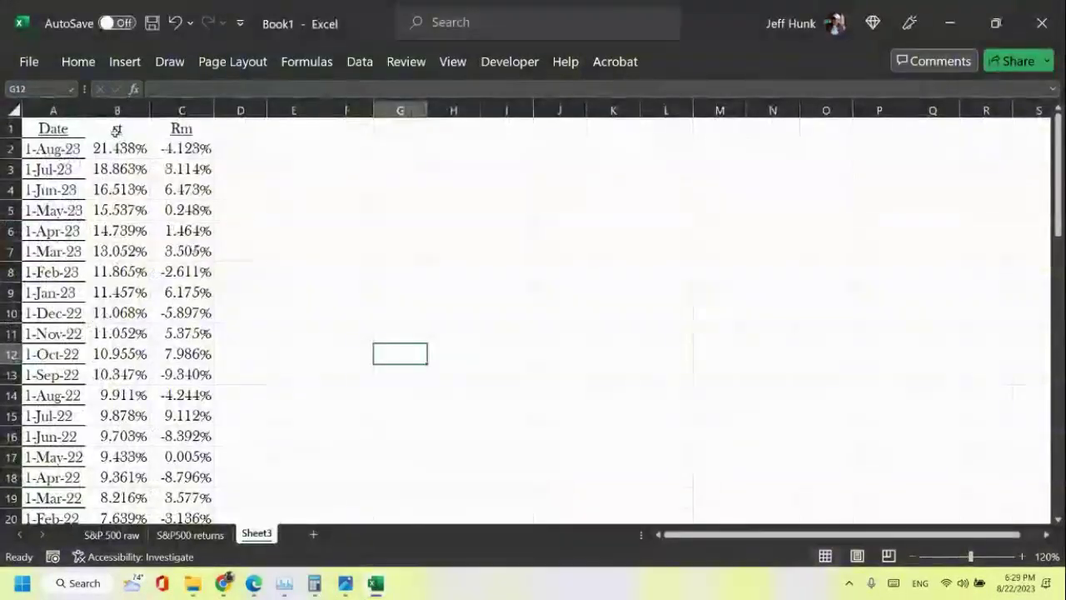
# Review the rt returns in column B and the Rm returns in column C as the regression variables.
pyautogui.click(116, 130)
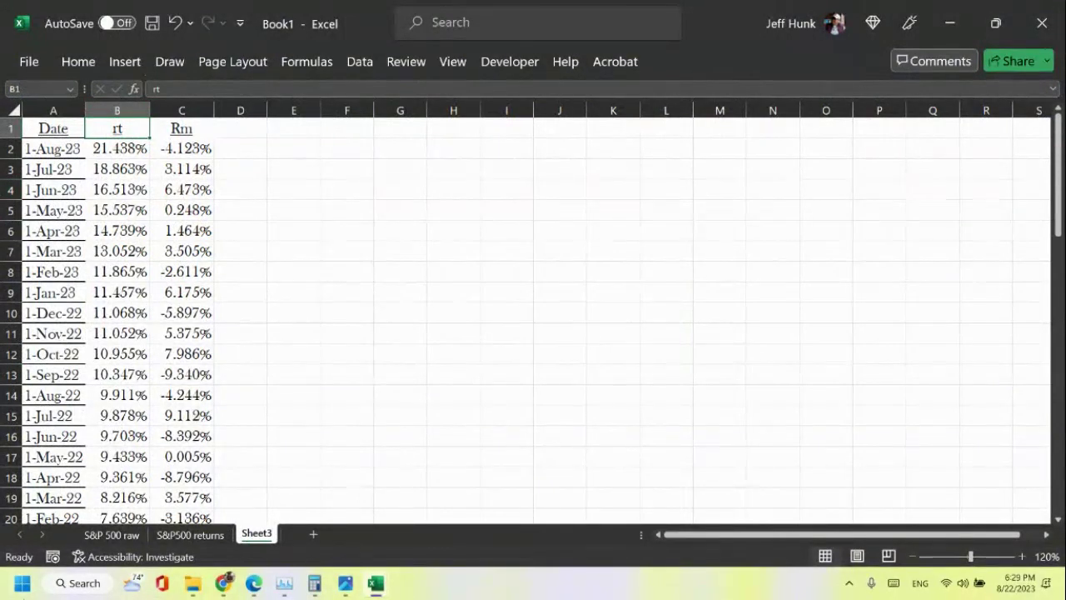
pyautogui.click(113, 102)
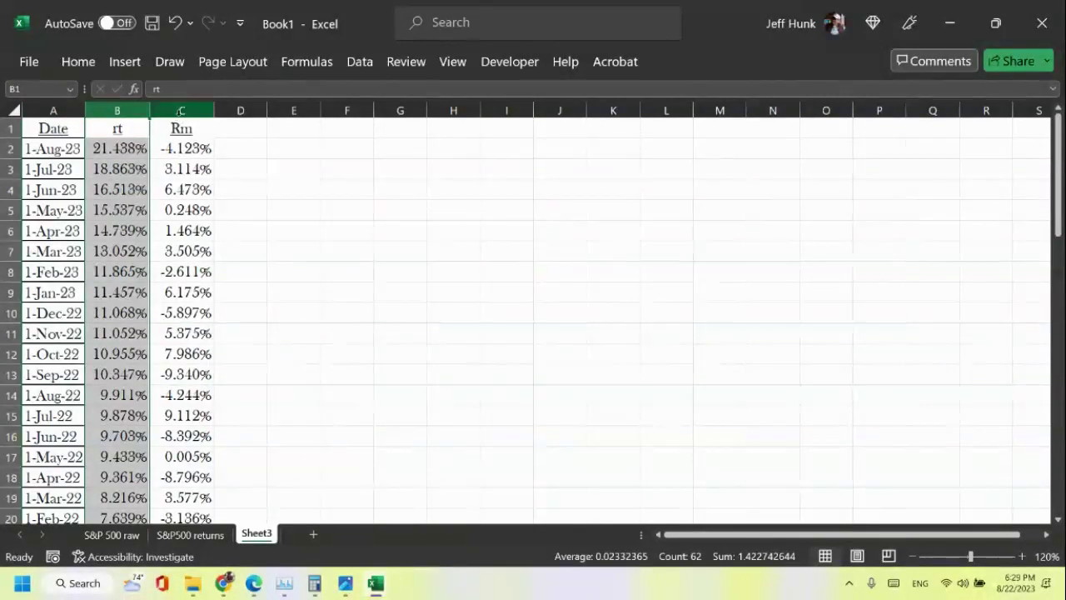
pyautogui.click(179, 111)
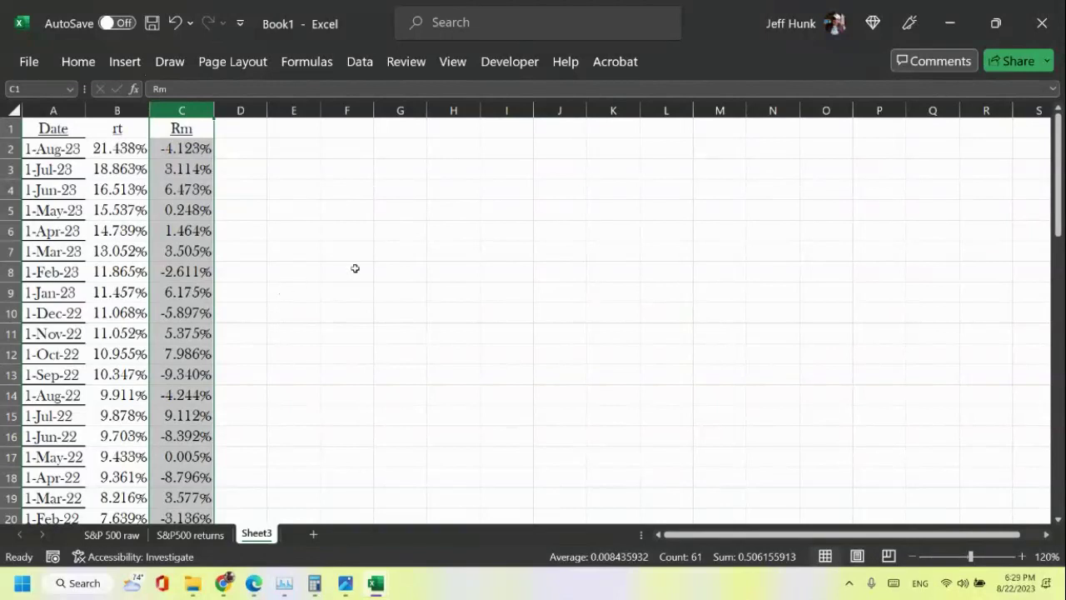
pyautogui.scroll(-4, 355, 267)
pyautogui.scroll(4, 356, 267)
# Open the Regression tool from the Data Analysis tools.
pyautogui.click(351, 67)
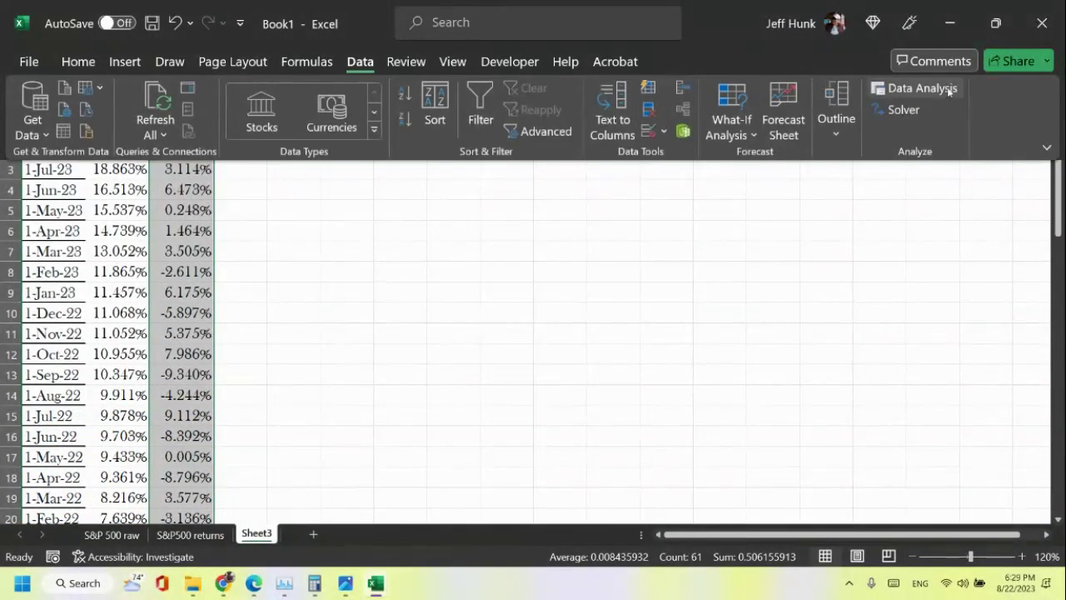
pyautogui.click(948, 95)
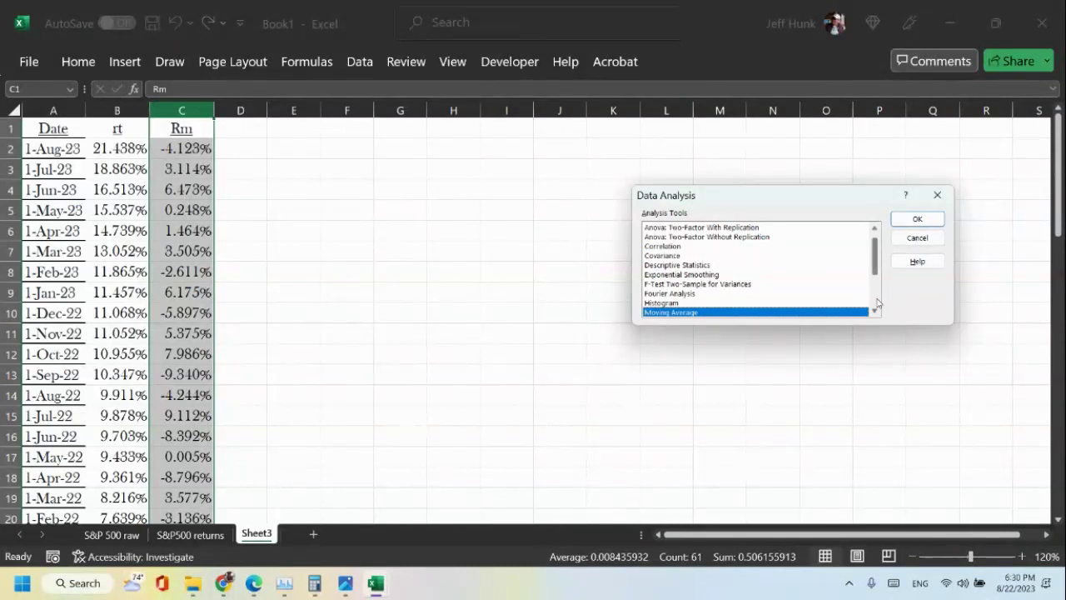
pyautogui.scroll(-3, 877, 305)
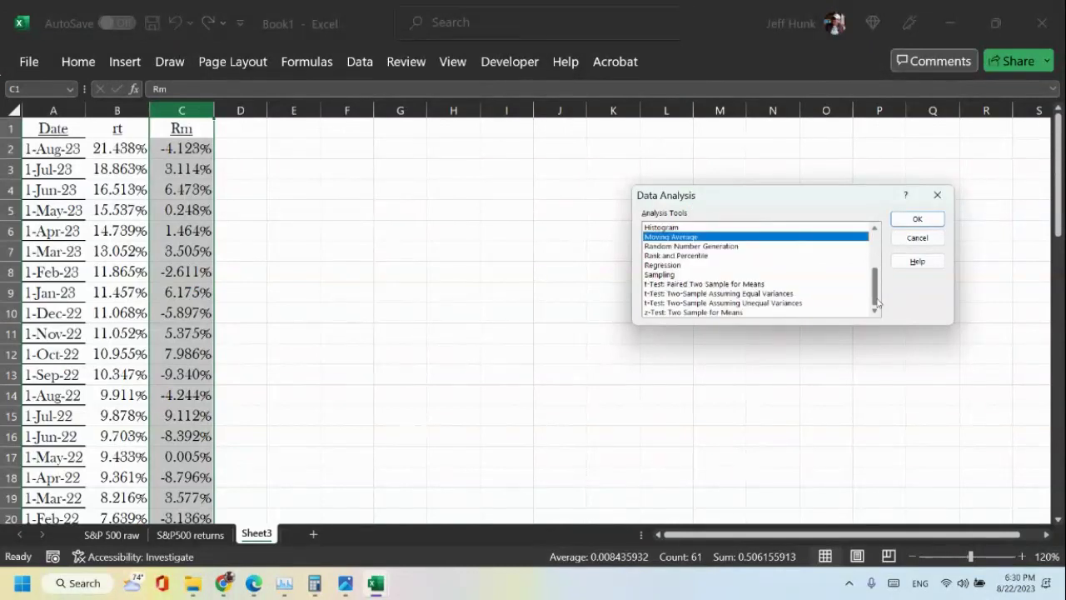
pyautogui.click(658, 266)
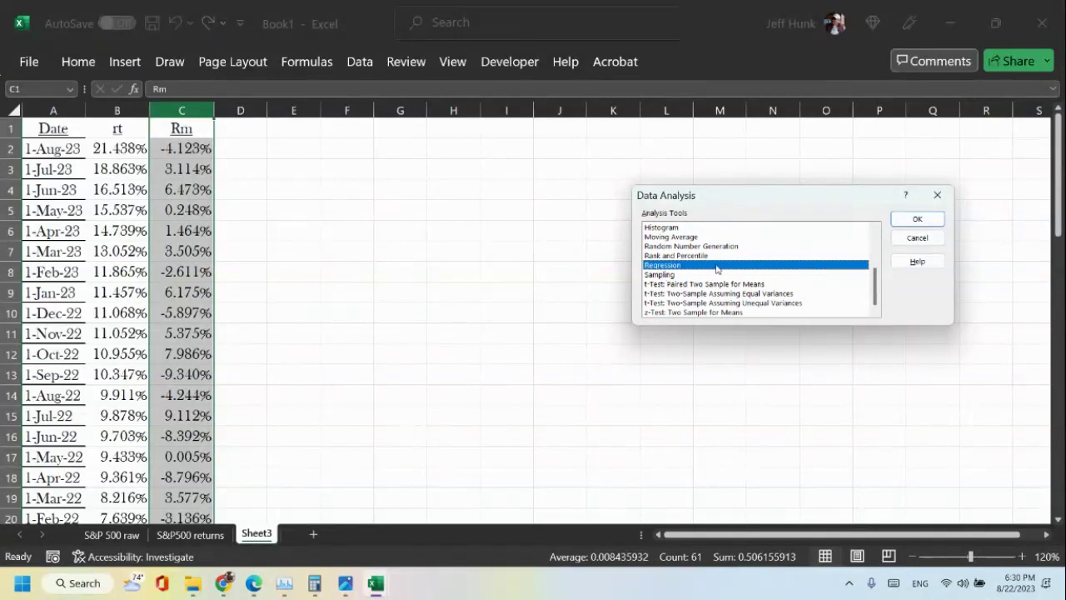
pyautogui.click(917, 219)
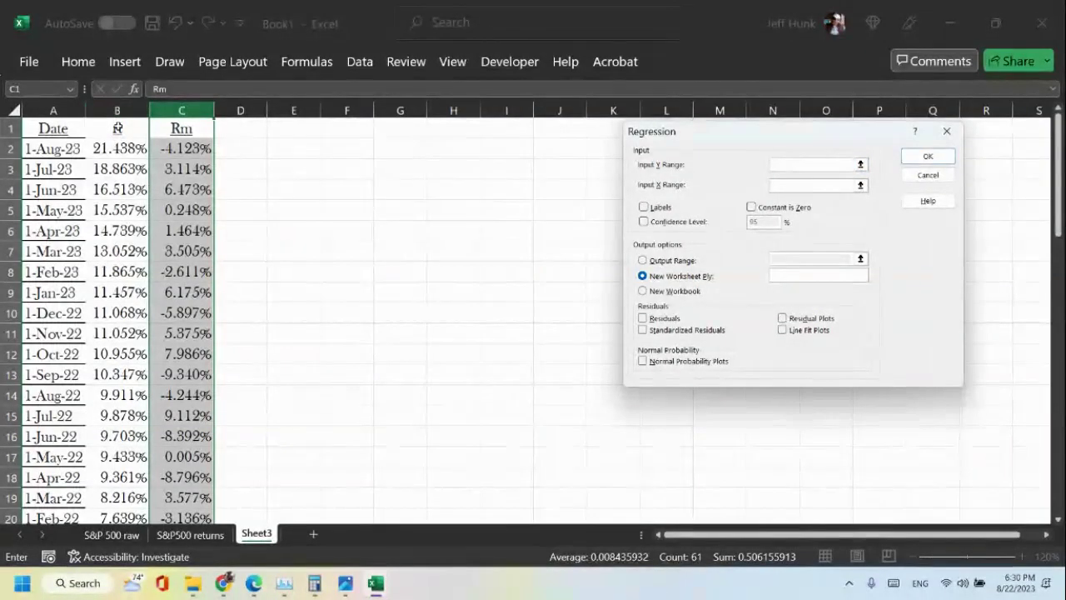
# Set the regression's Input Y Range to the rt column with its header, $B$1:$B$61.
pyautogui.click(862, 165)
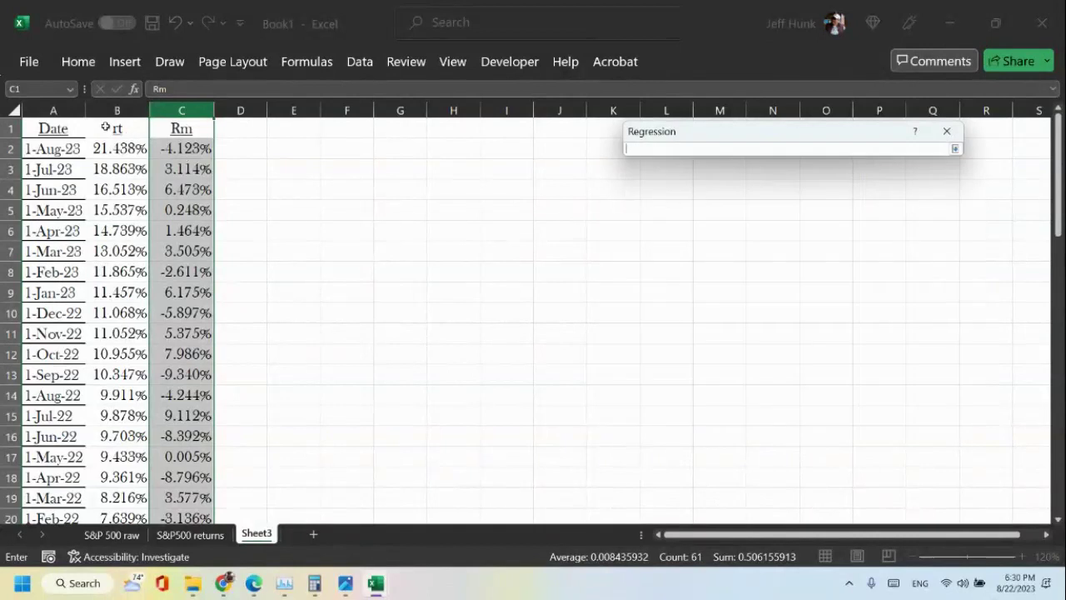
pyautogui.click(107, 128)
pyautogui.moveTo(111, 128); pyautogui.dragTo(131, 462)
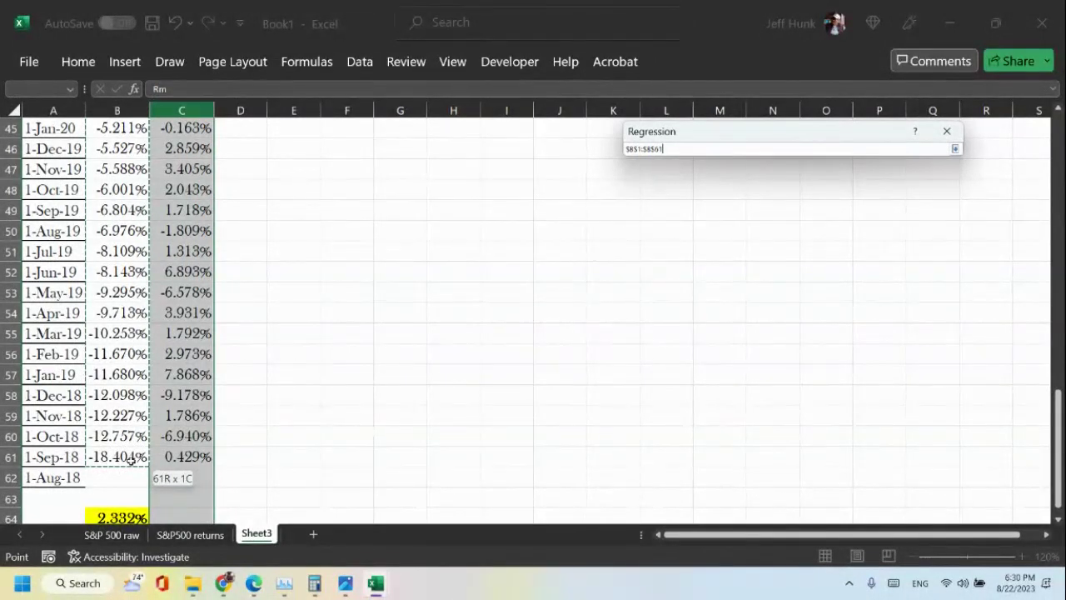
pyautogui.moveTo(131, 460); pyautogui.dragTo(131, 460)
pyautogui.click(955, 150)
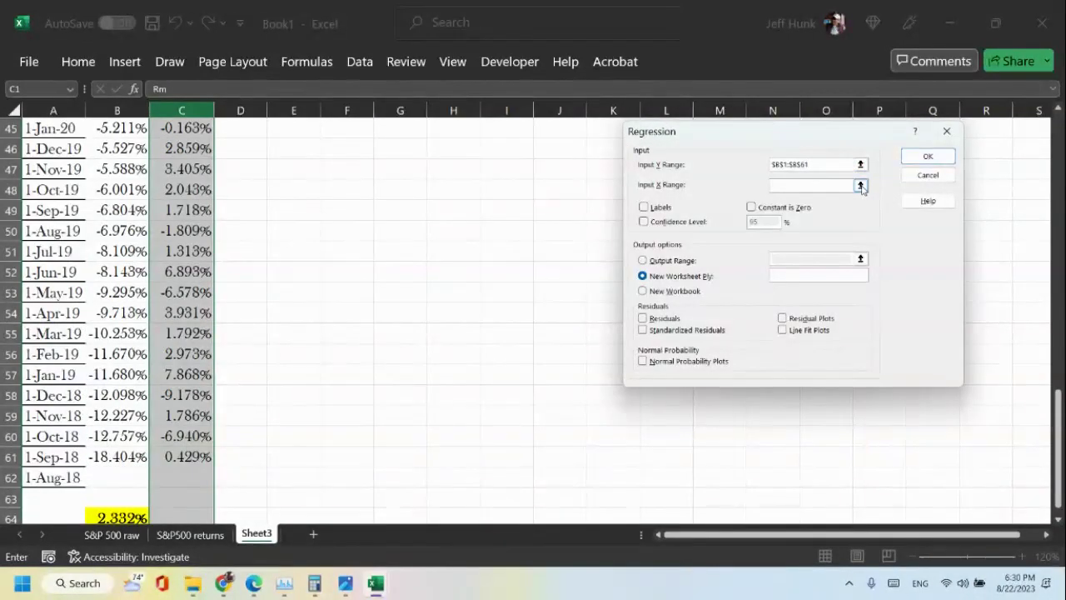
# Set the regression's Input X Range to the Rm column with its header, $C$1:$C$61.
pyautogui.click(860, 186)
pyautogui.scroll(12, 483, 221)
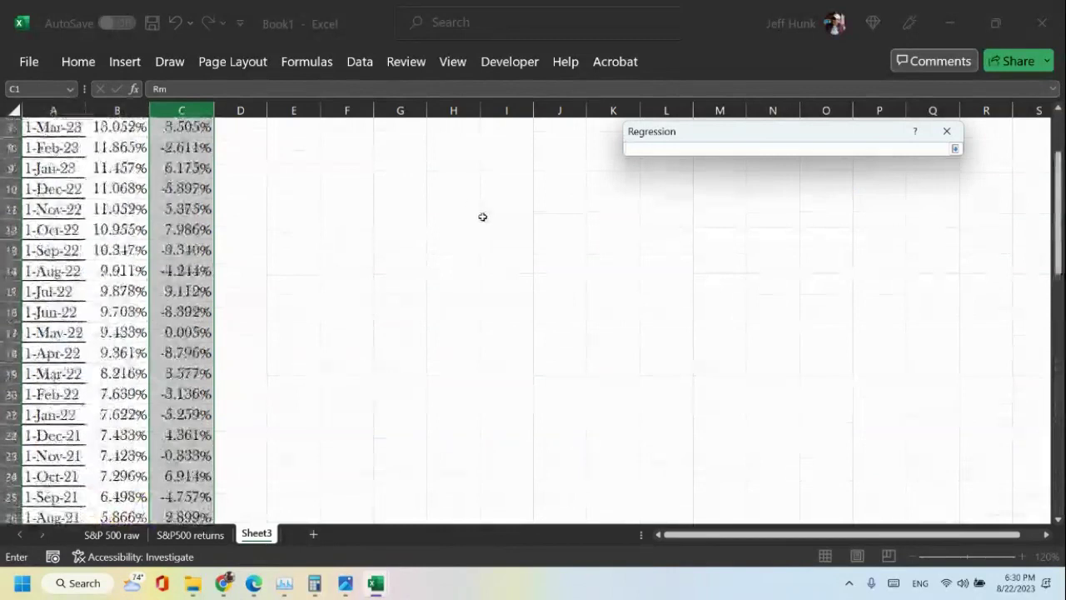
pyautogui.scroll(3, 483, 216)
pyautogui.click(177, 127)
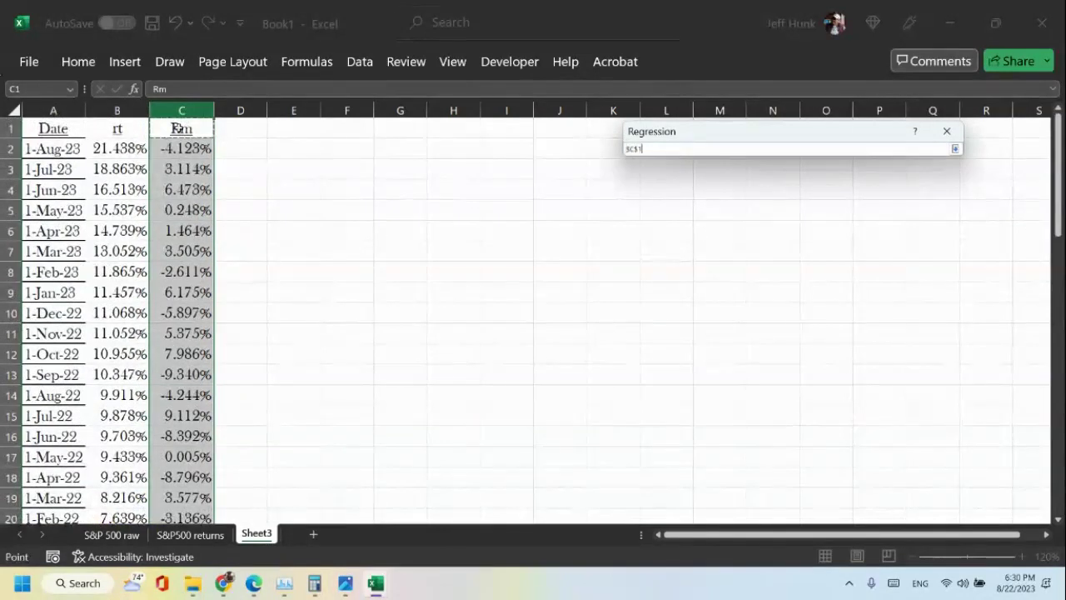
pyautogui.moveTo(177, 127); pyautogui.dragTo(197, 457)
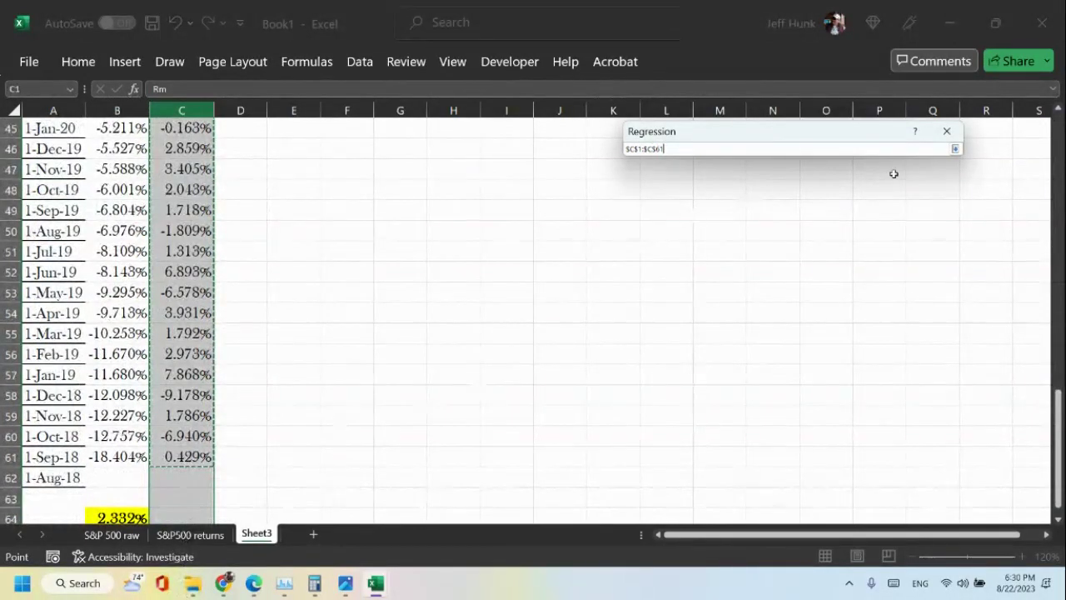
pyautogui.click(955, 149)
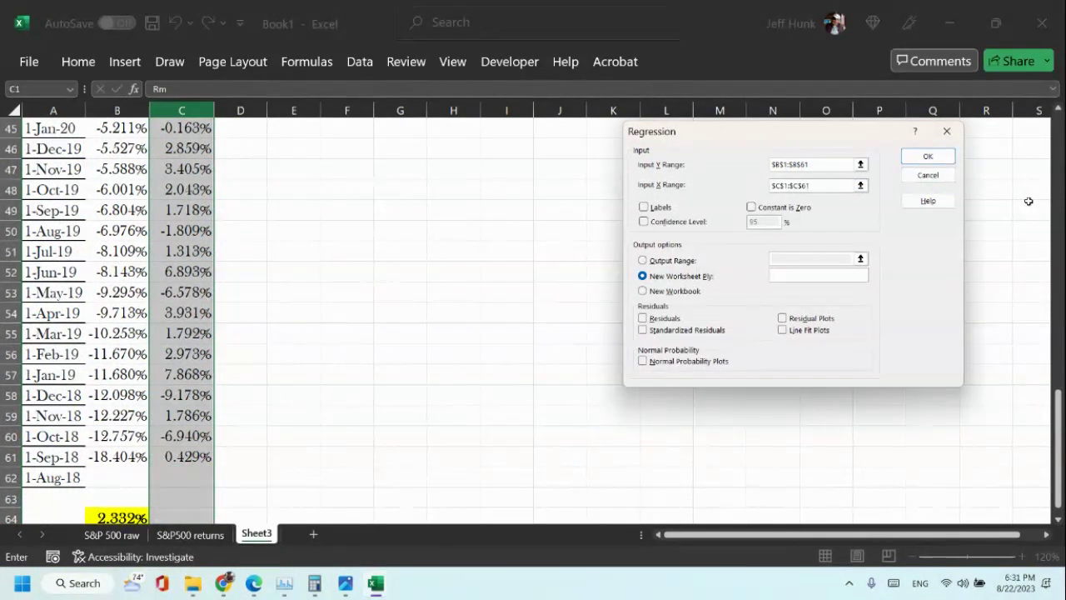
# Enable Labels, set the Output Range to $E$1 on the same sheet, and run the regression.
pyautogui.click(658, 208)
pyautogui.click(685, 263)
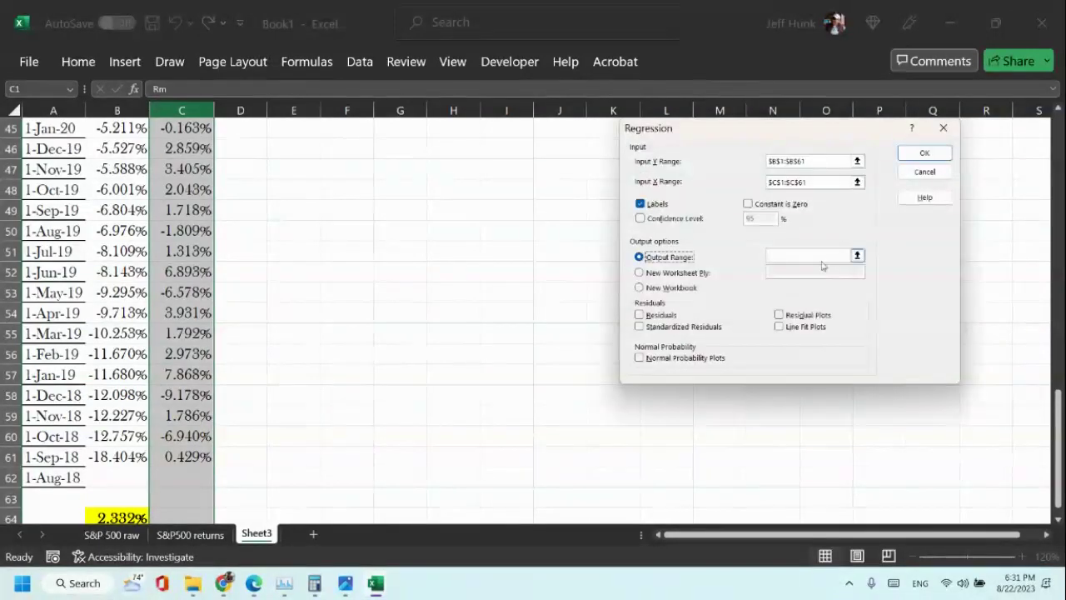
pyautogui.click(857, 256)
pyautogui.scroll(9, 1027, 300)
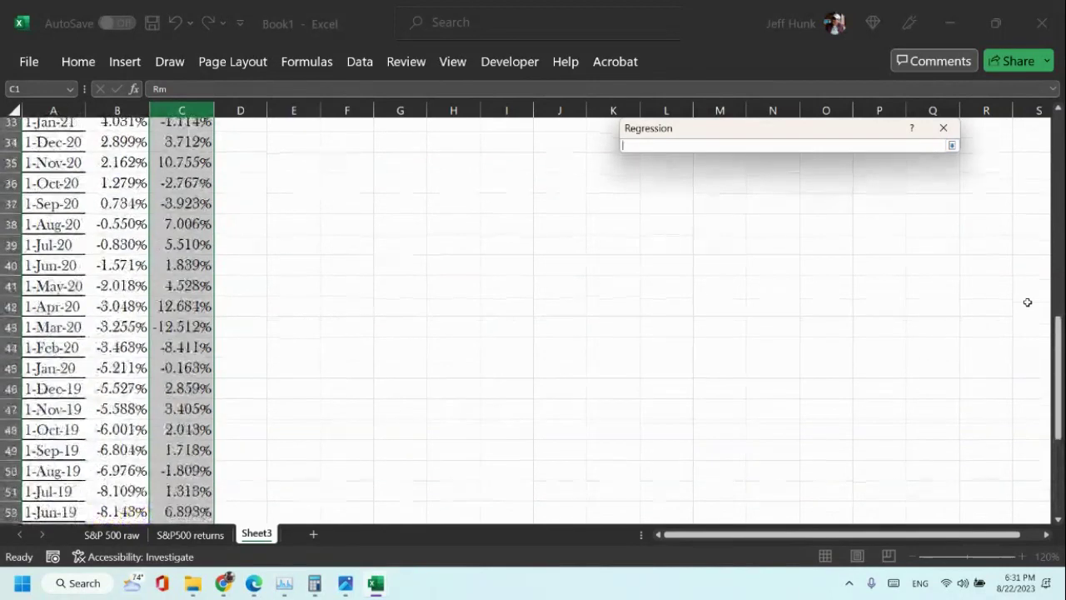
pyautogui.scroll(3, 1033, 300)
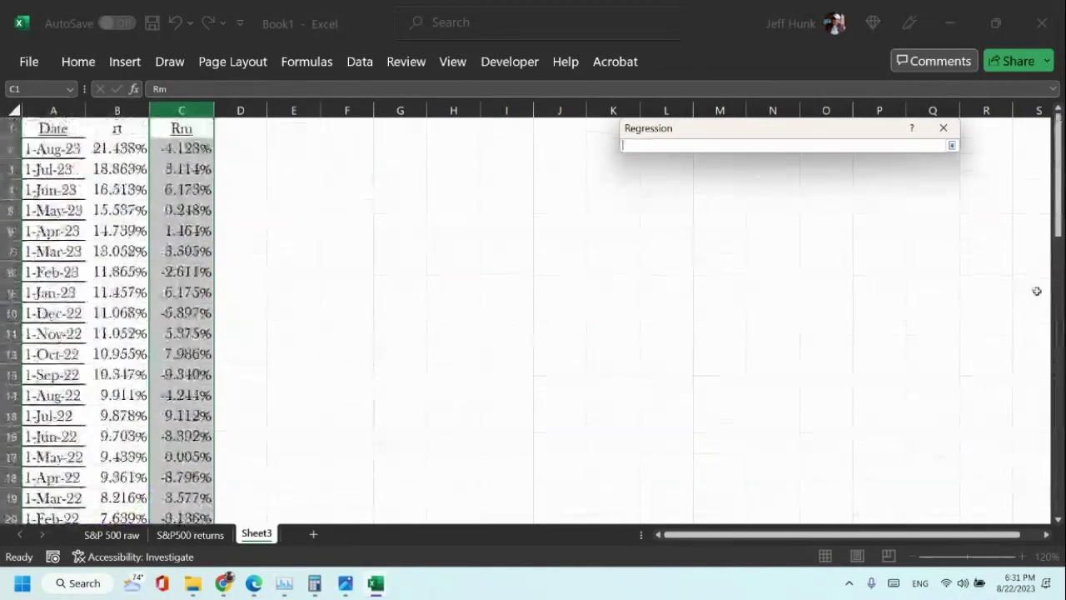
pyautogui.click(299, 130)
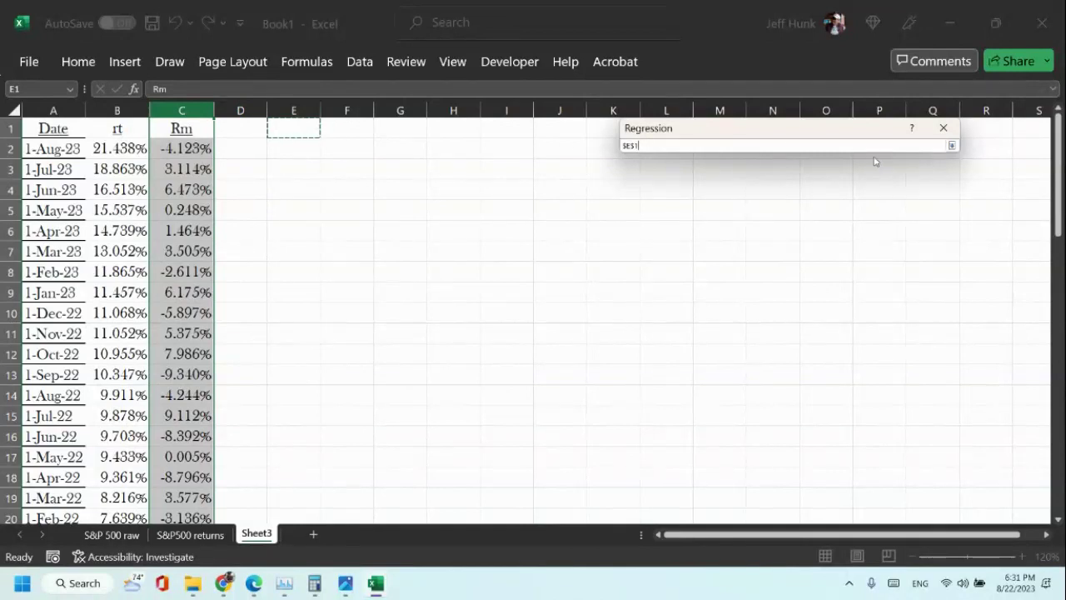
pyautogui.click(952, 145)
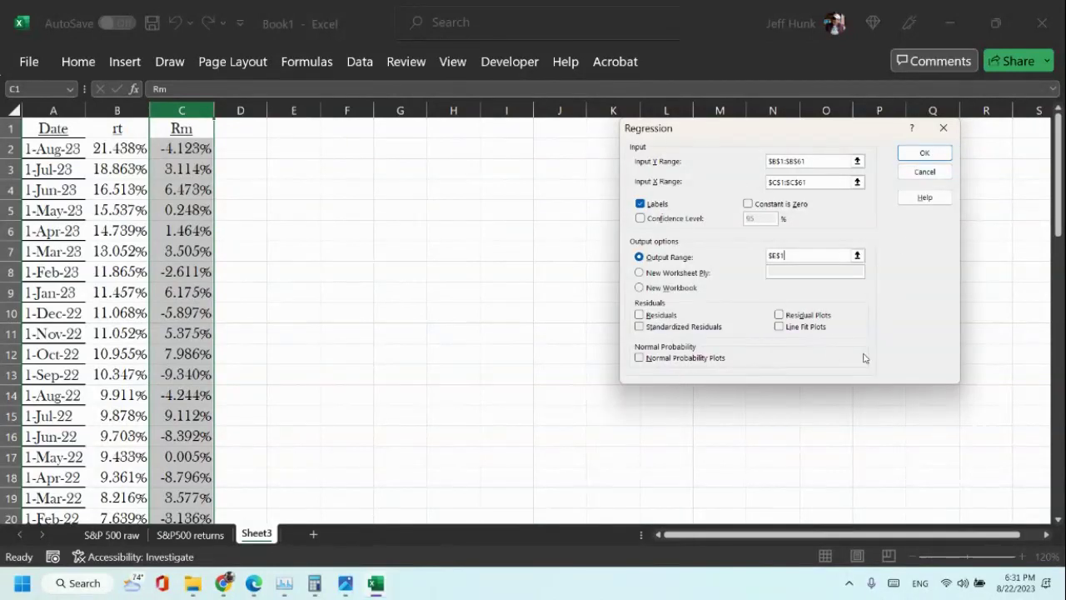
pyautogui.click(924, 154)
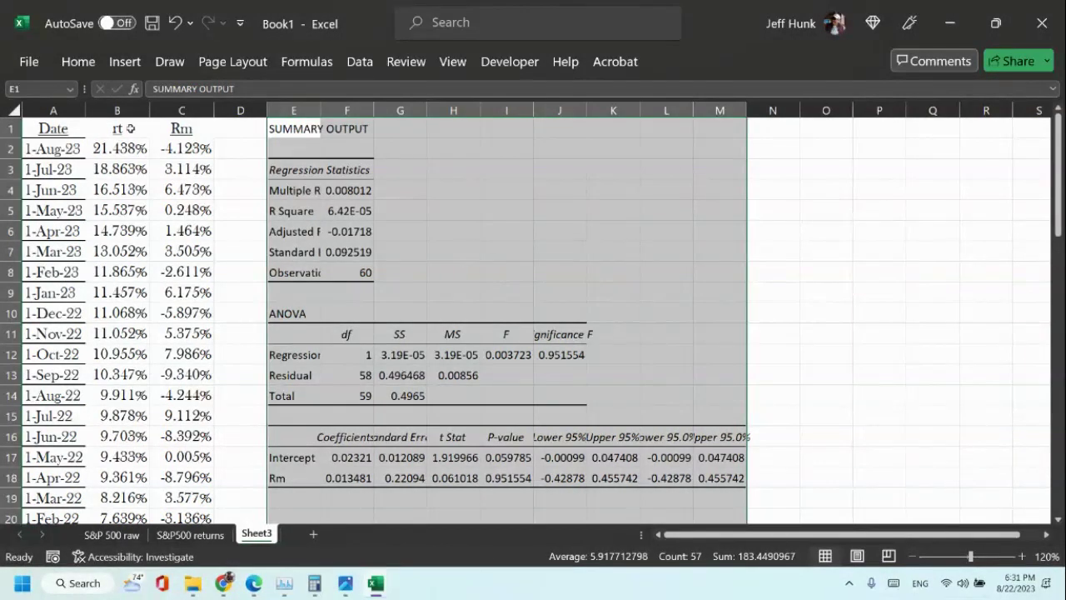
# Look over the regression summary output starting at E1 and open the border options for its selected block.
pyautogui.scroll(-3, 691, 267)
pyautogui.scroll(3, 678, 284)
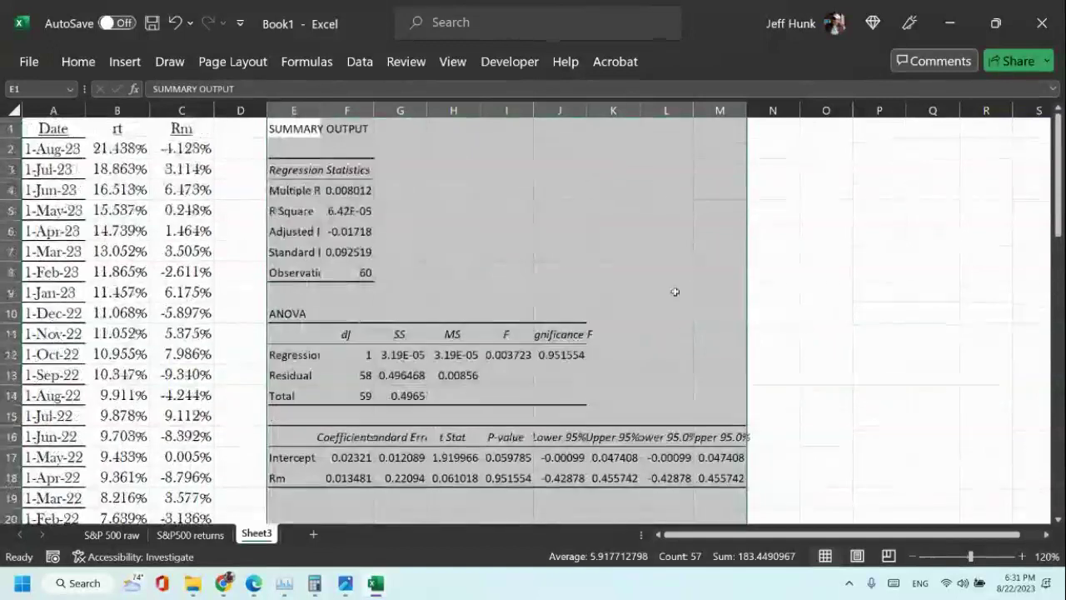
pyautogui.scroll(-4, 533, 269)
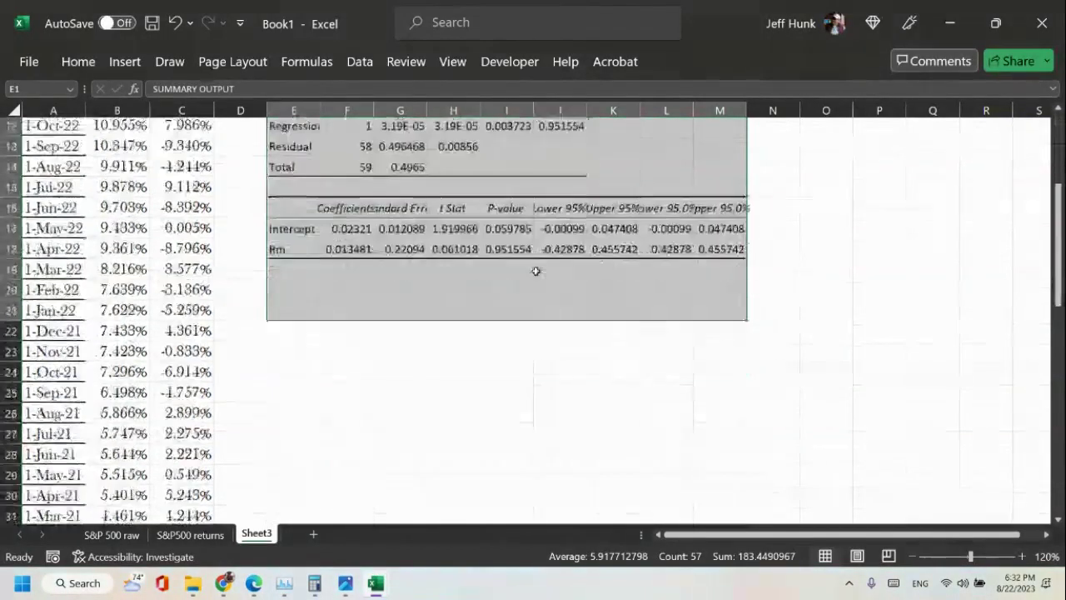
pyautogui.scroll(3, 536, 273)
pyautogui.scroll(1, 537, 273)
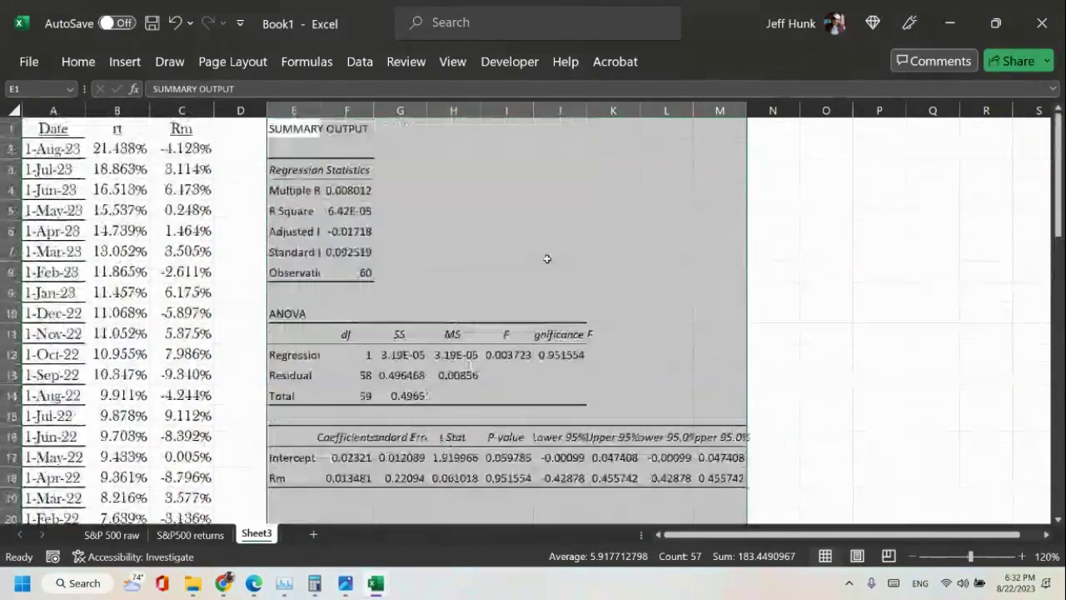
pyautogui.click(75, 67)
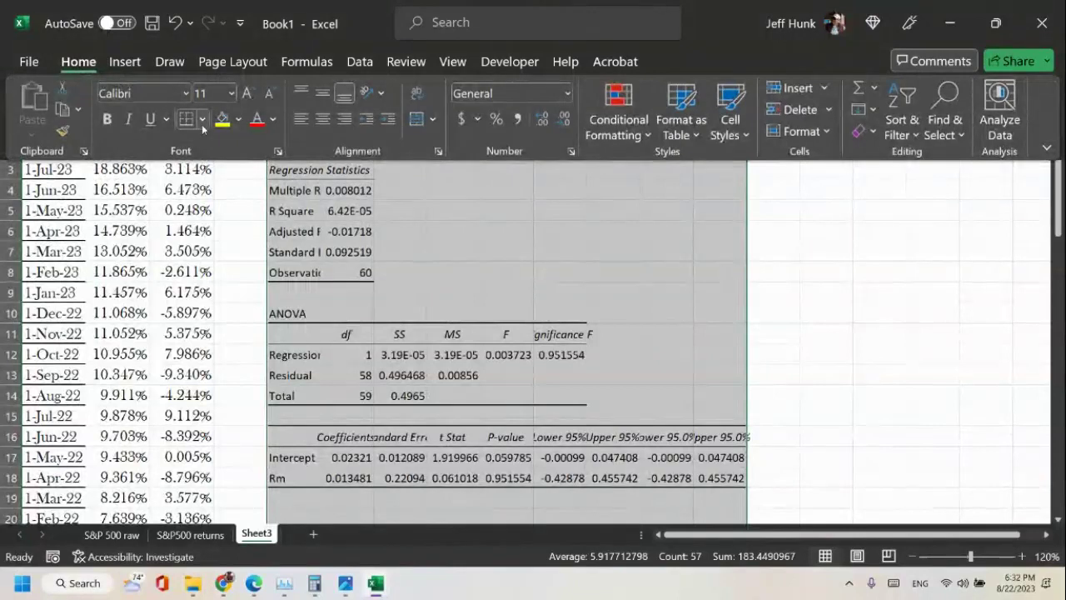
pyautogui.click(201, 120)
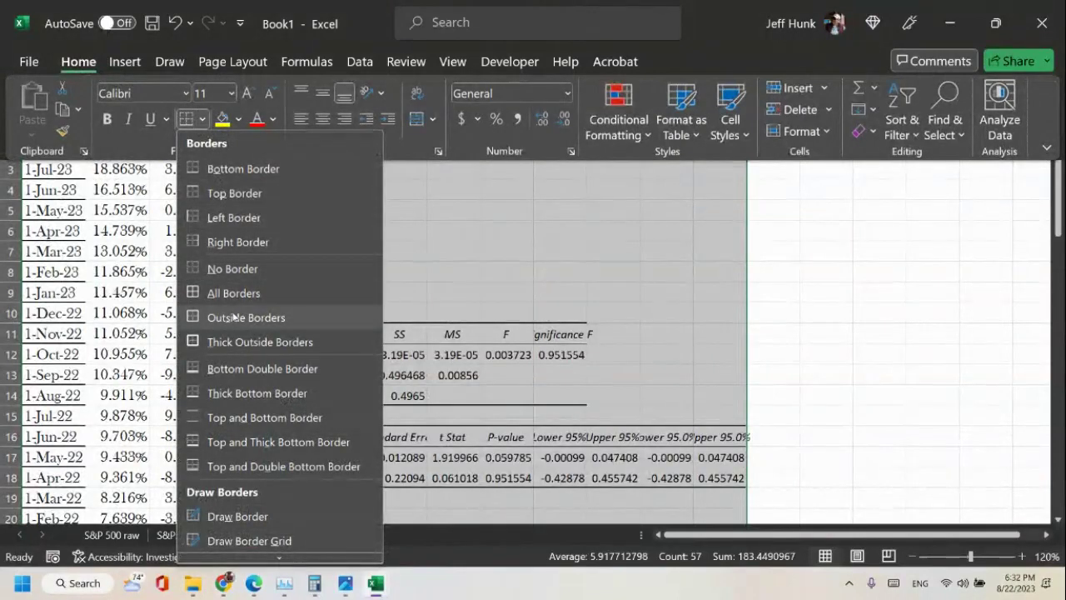
# Give the regression output range E:M a thick outside border and set its font to Baskerville Old Face, size 14.
pyautogui.click(242, 342)
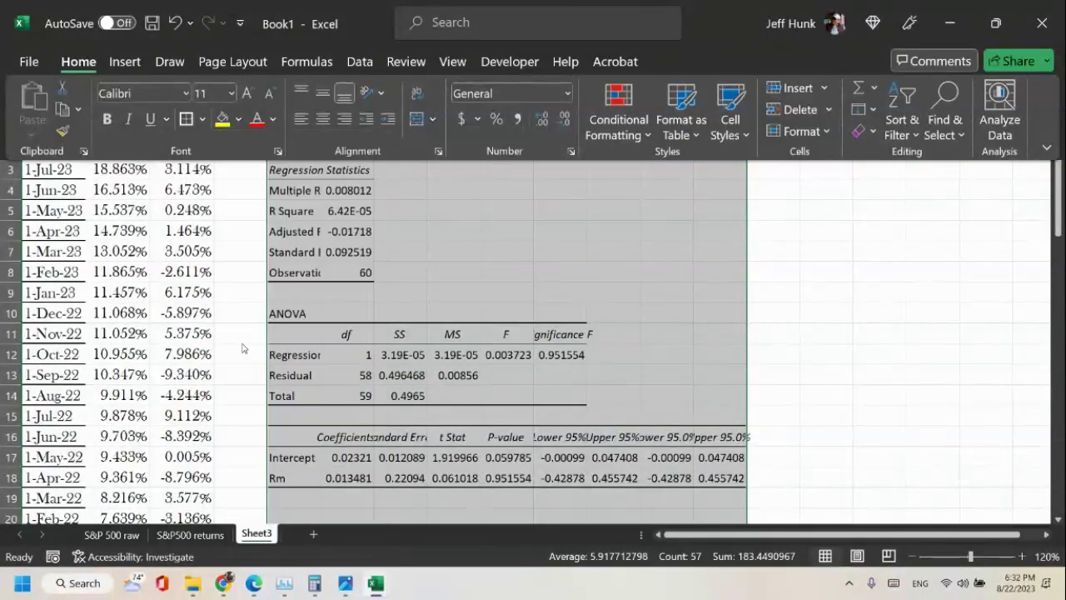
pyautogui.click(186, 93)
pyautogui.scroll(-1, 293, 454)
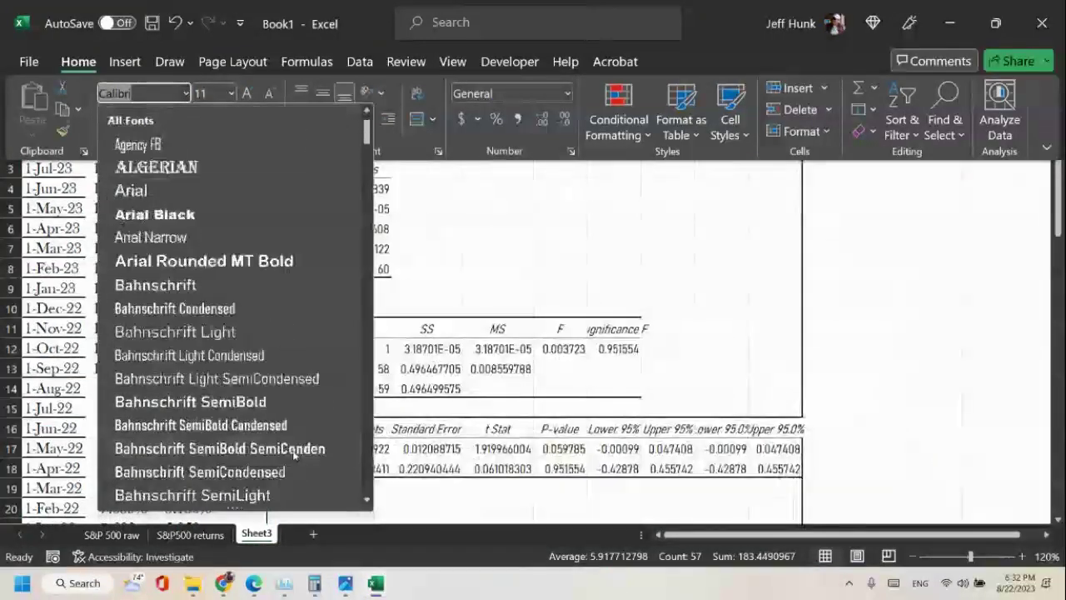
pyautogui.scroll(-2, 293, 454)
pyautogui.click(293, 427)
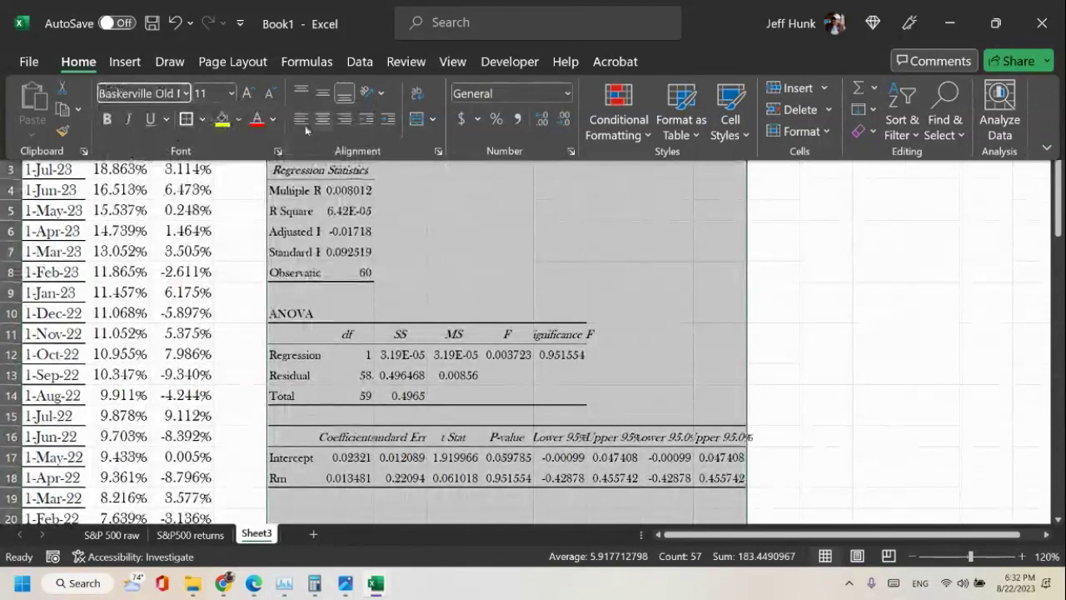
pyautogui.click(250, 93)
pyautogui.click(250, 93)
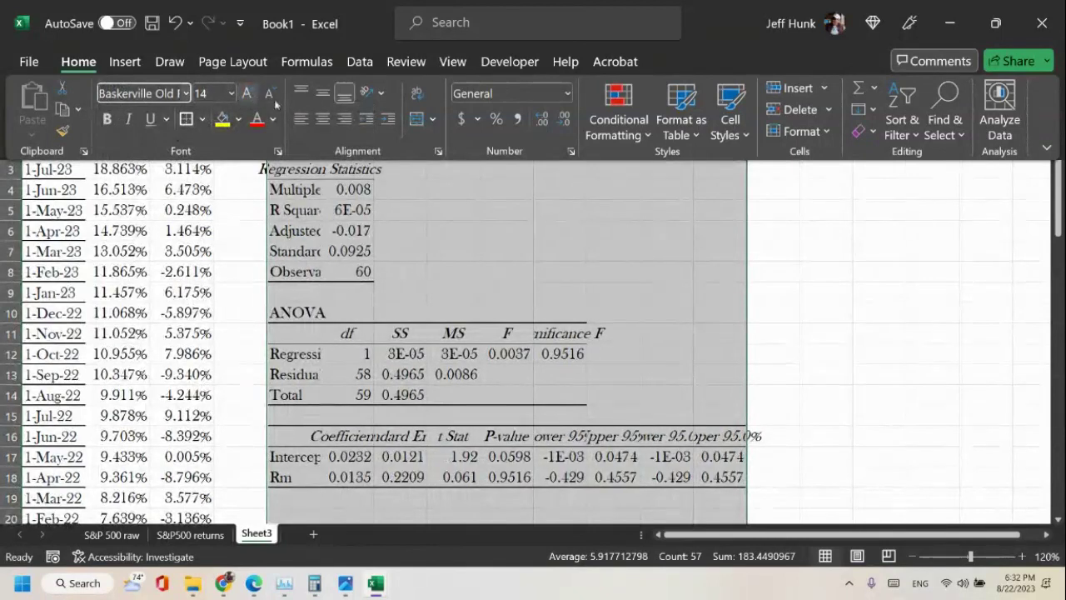
pyautogui.hotkey('ctrl', 'F1')
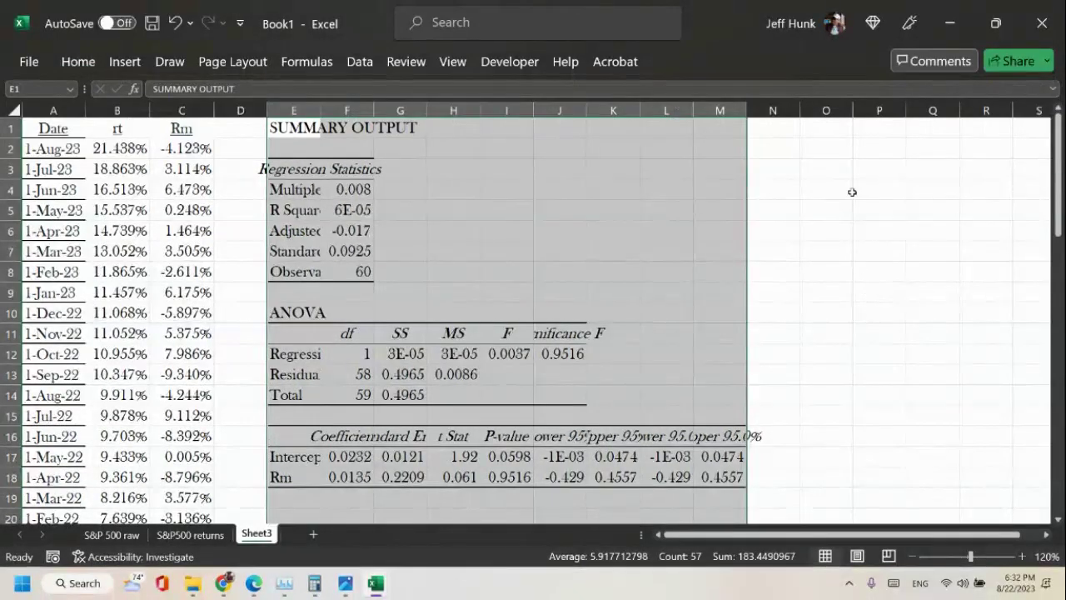
pyautogui.click(851, 192)
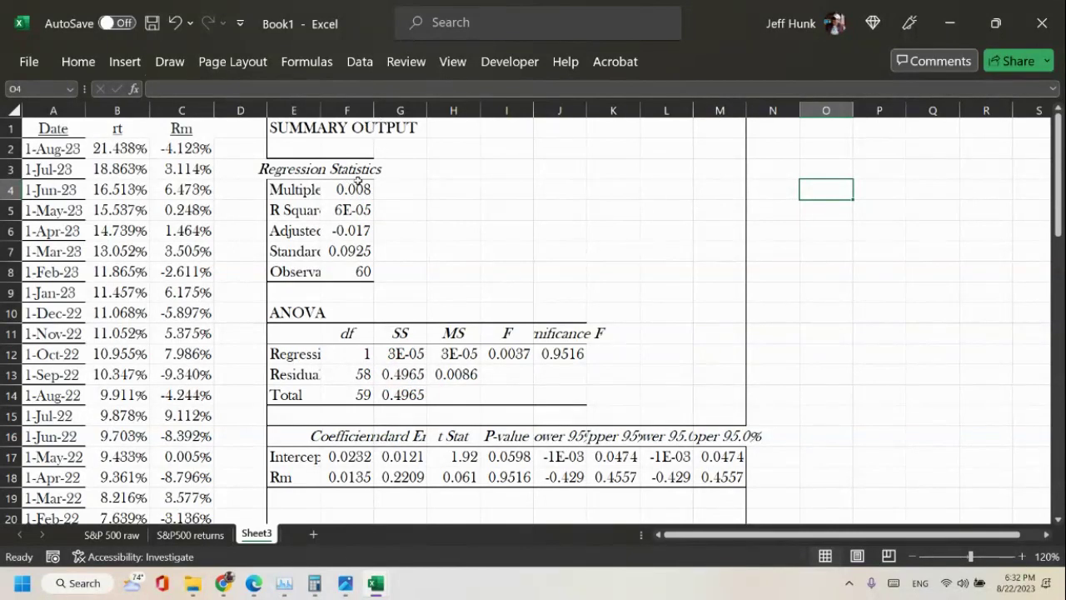
# Autofit column E to the width of the regression output labels.
pyautogui.click(294, 125)
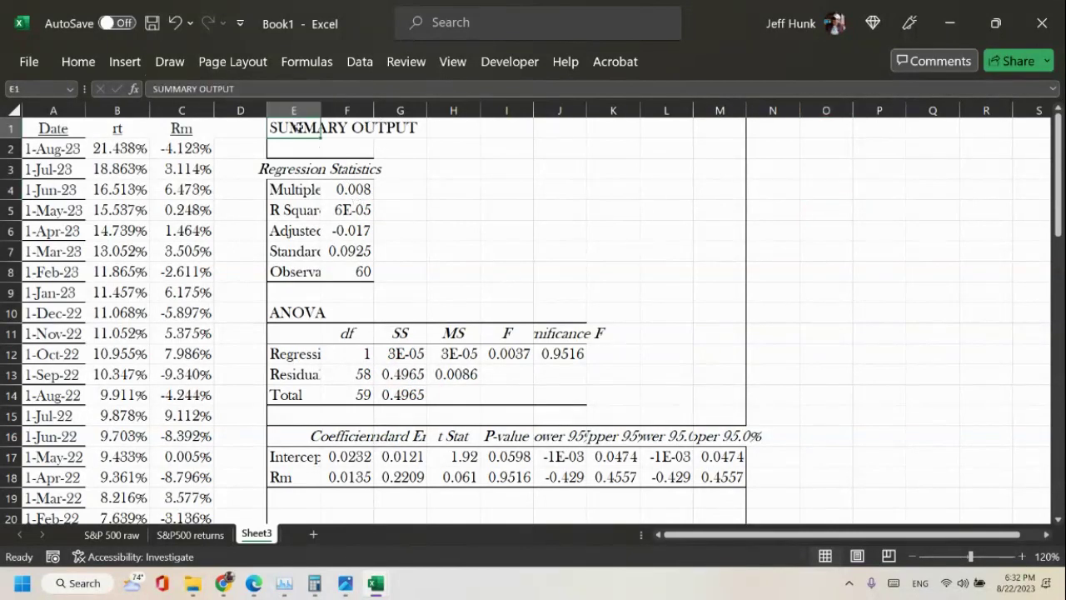
pyautogui.moveTo(296, 127); pyautogui.dragTo(403, 135)
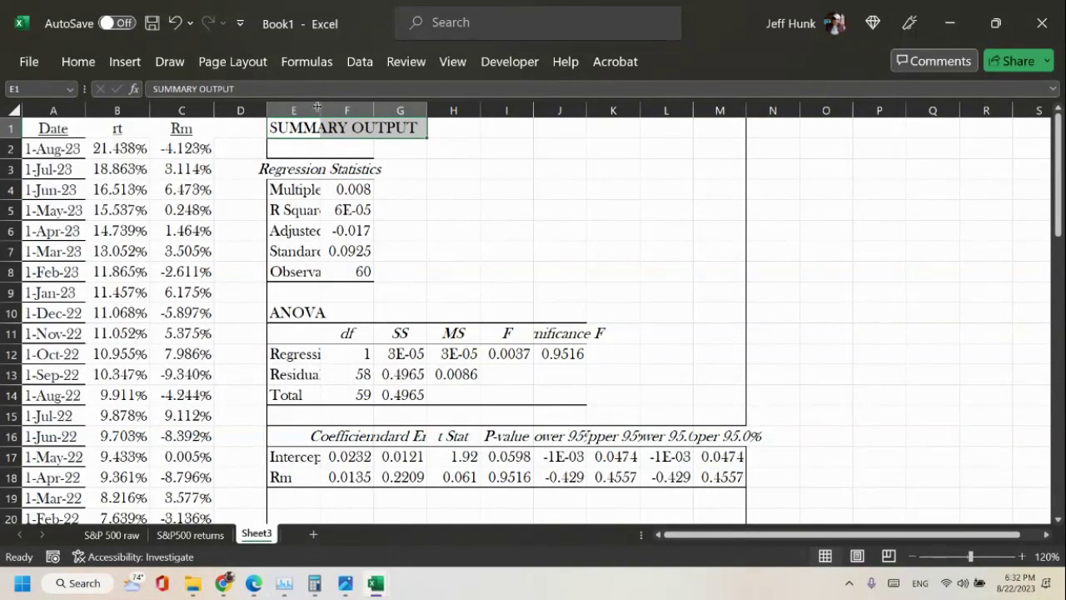
pyautogui.click(448, 182)
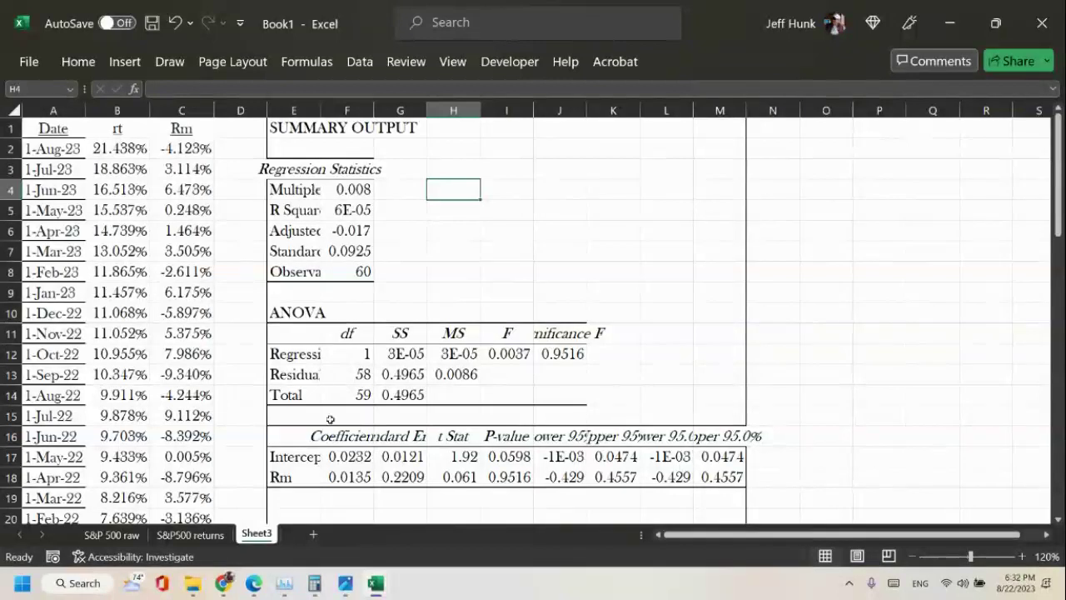
pyautogui.doubleClick(319, 110)
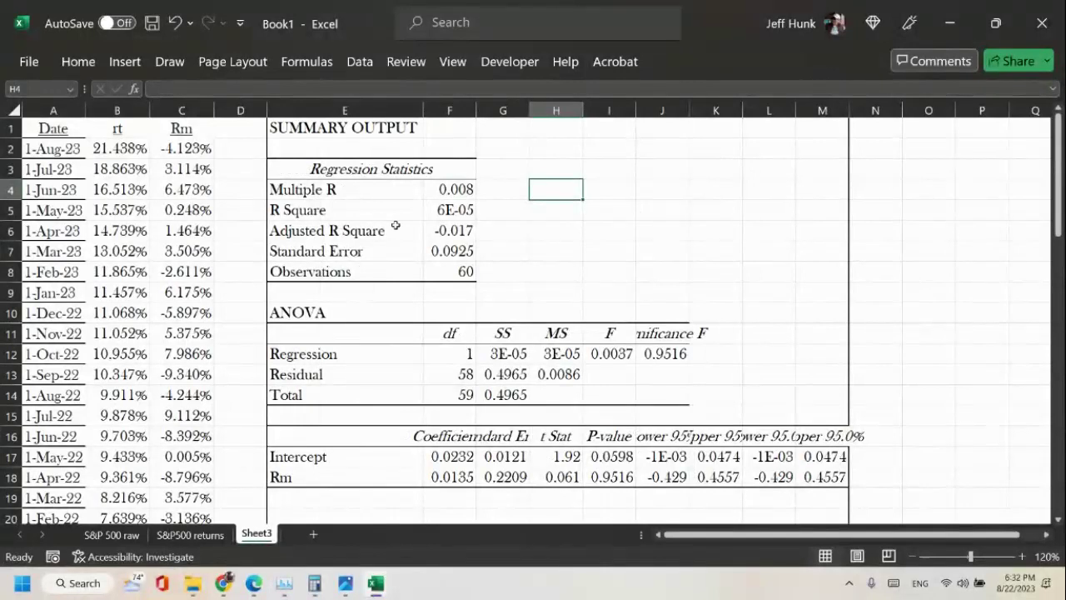
# Merge and center the SUMMARY OUTPUT title across cells E1:F1.
pyautogui.click(354, 125)
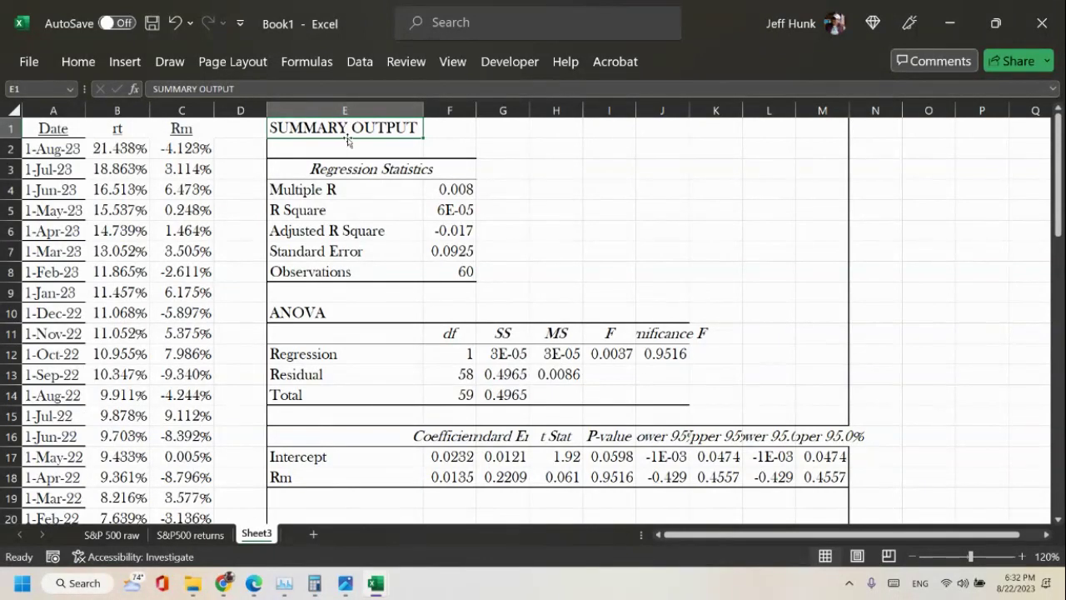
pyautogui.click(422, 106)
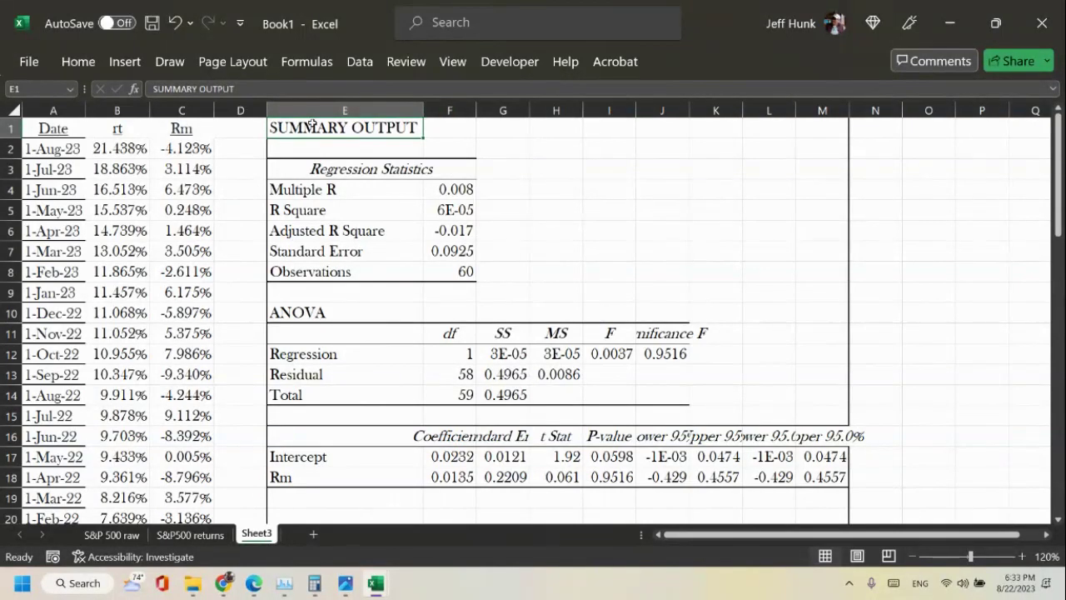
pyautogui.click(534, 168)
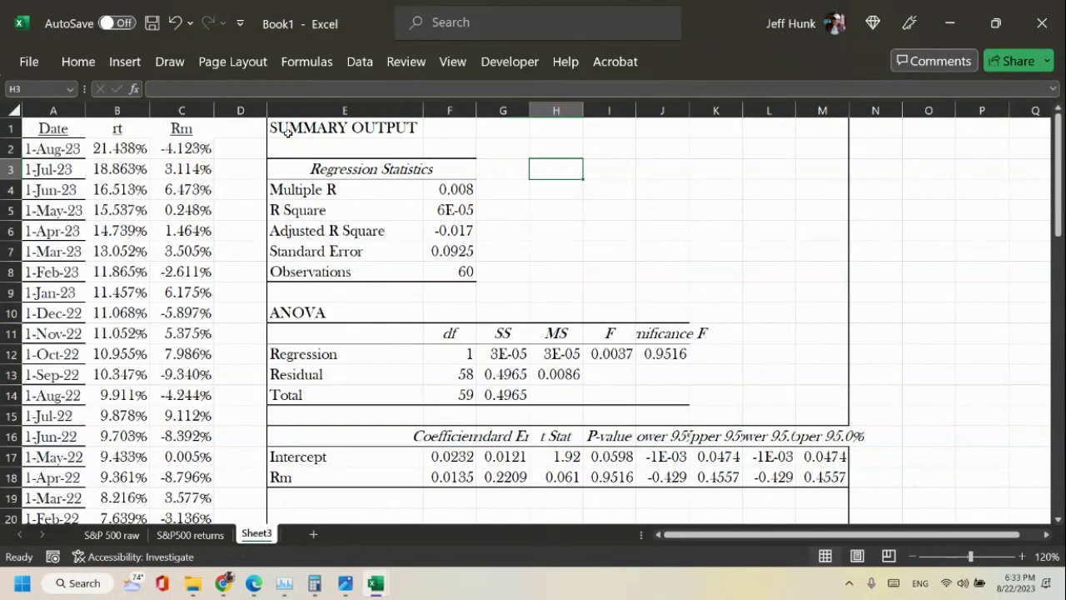
pyautogui.moveTo(287, 132); pyautogui.dragTo(463, 122)
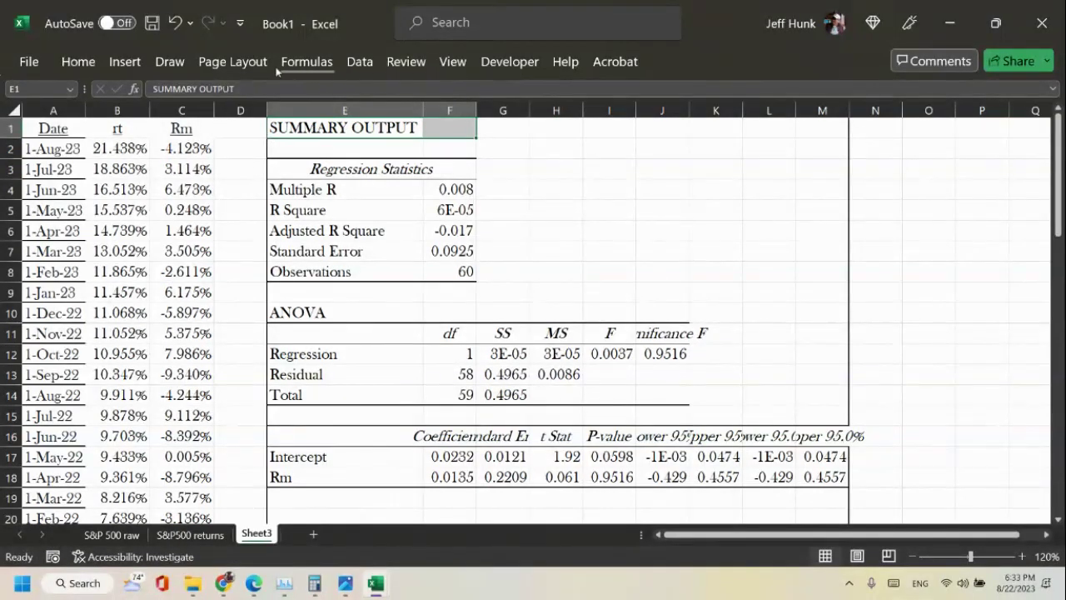
pyautogui.click(78, 62)
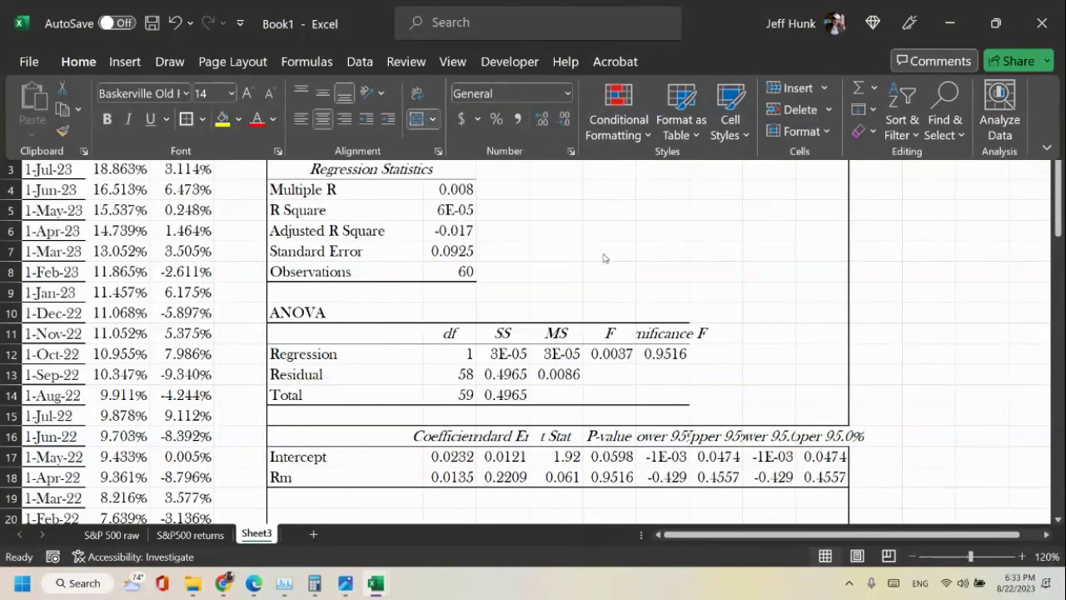
pyautogui.click(426, 119)
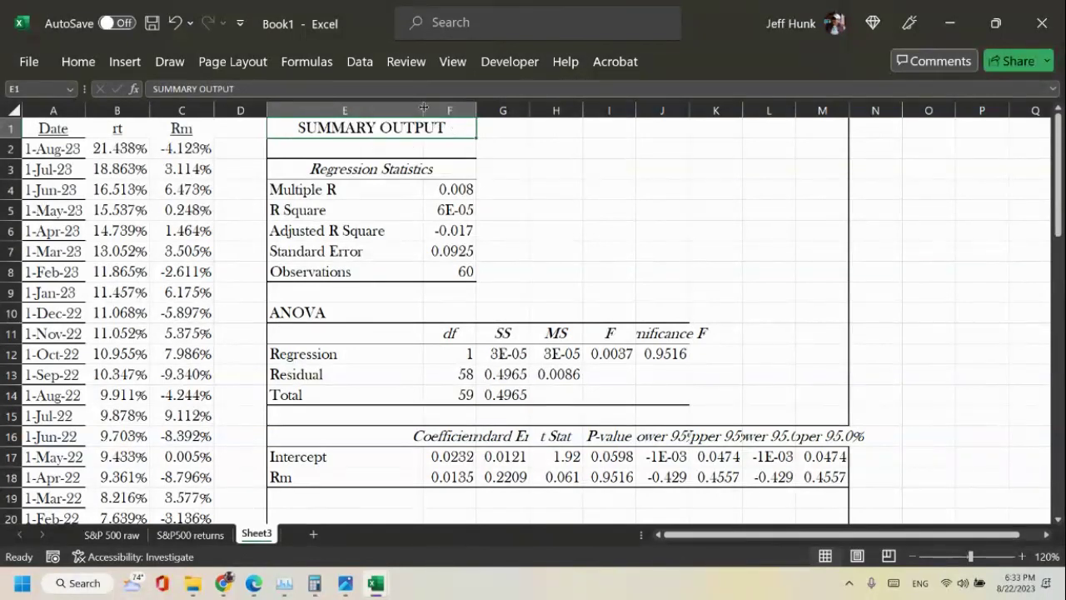
# Narrow column E to just fit the Adjusted R Square label, and autofit column F to its values.
pyautogui.moveTo(423, 108); pyautogui.dragTo(390, 108)
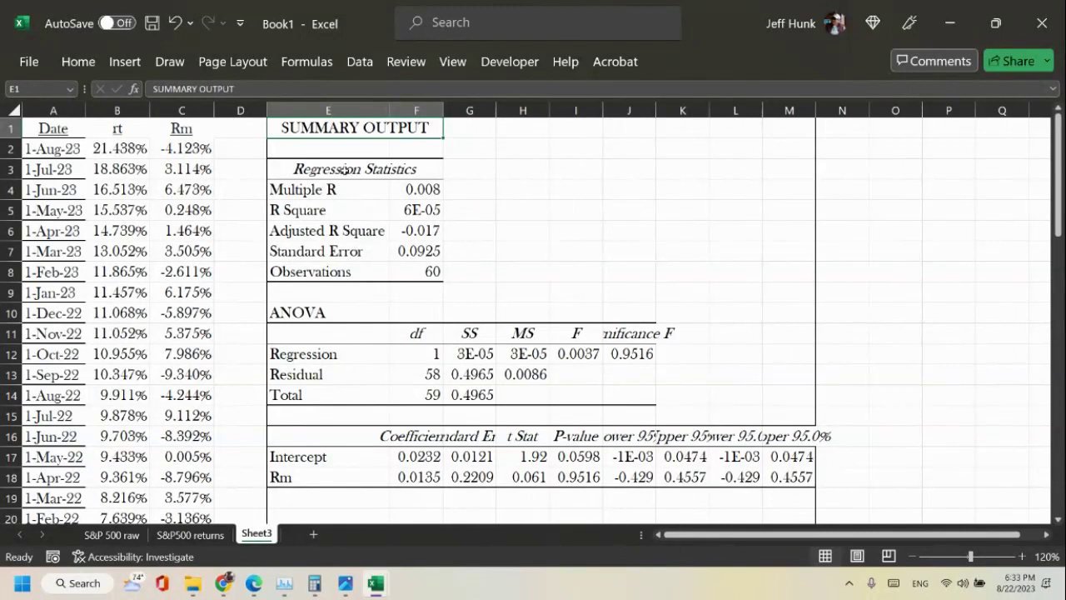
pyautogui.click(343, 102)
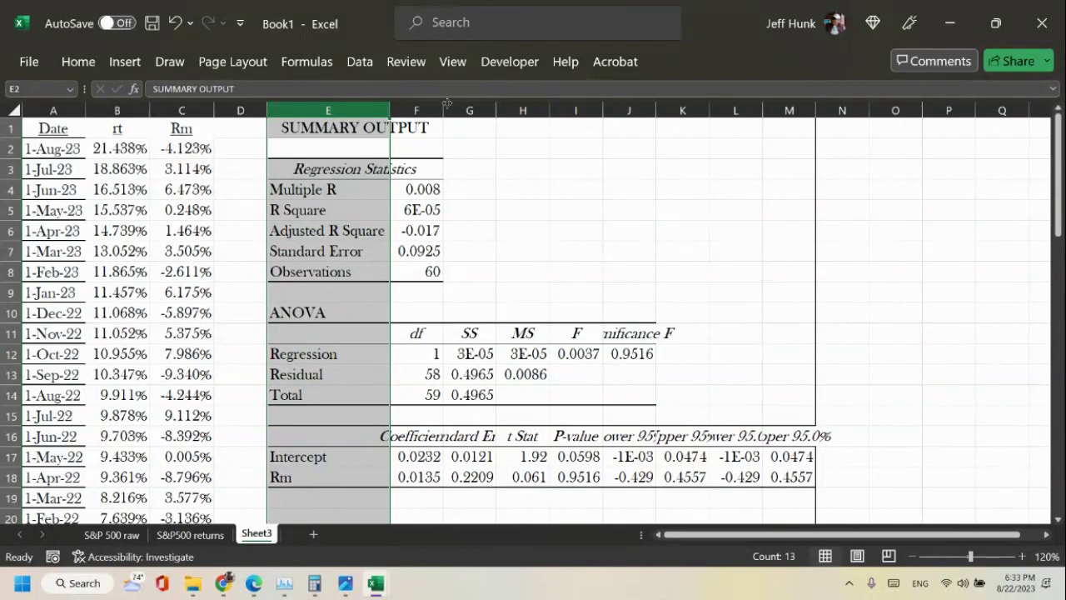
pyautogui.doubleClick(442, 111)
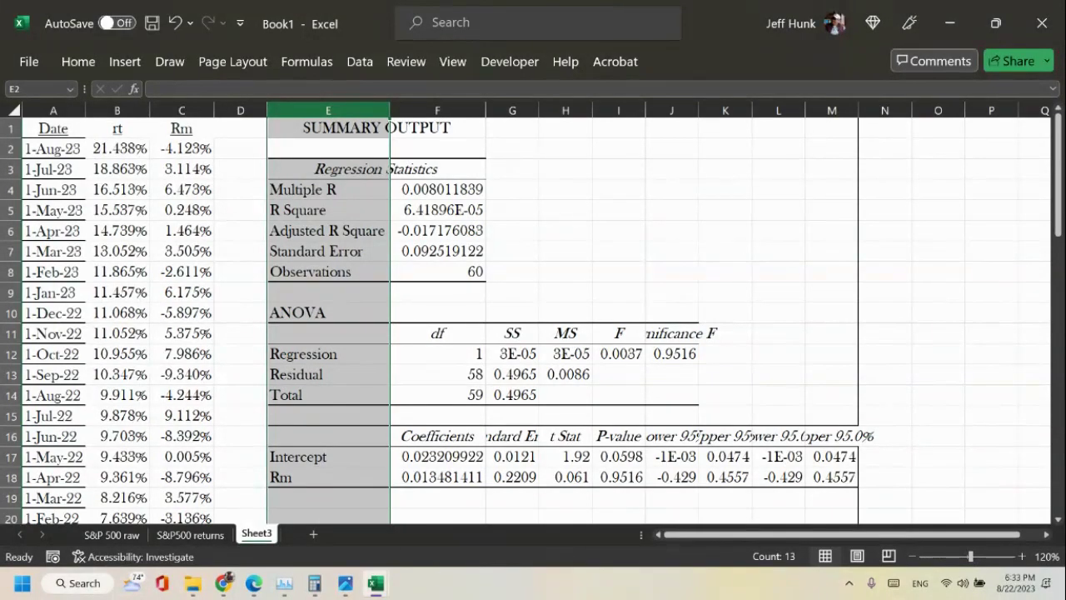
pyautogui.scroll(-3, 409, 434)
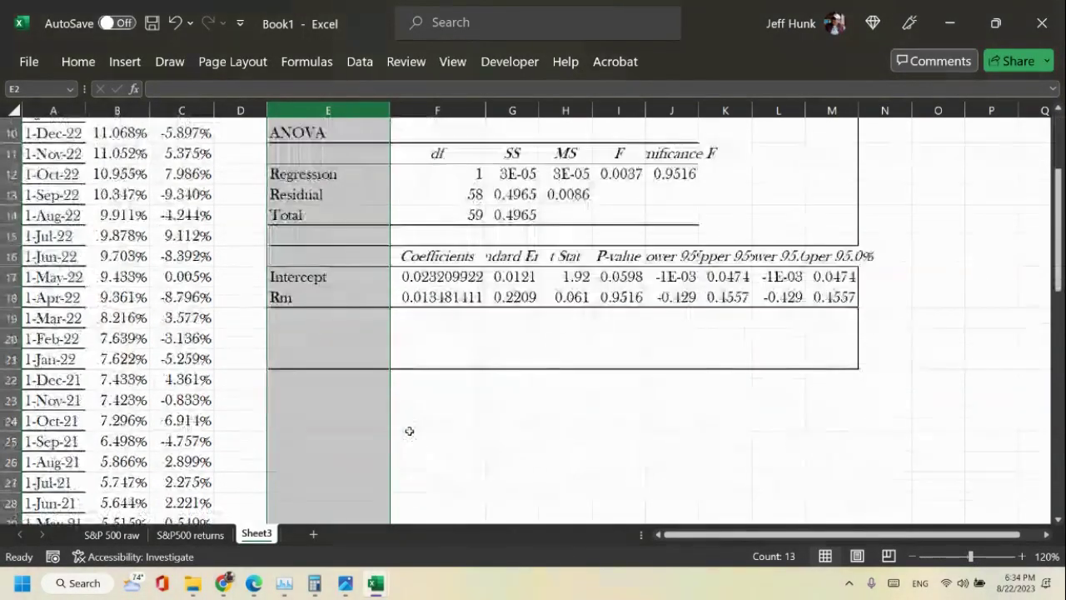
pyautogui.scroll(3, 409, 430)
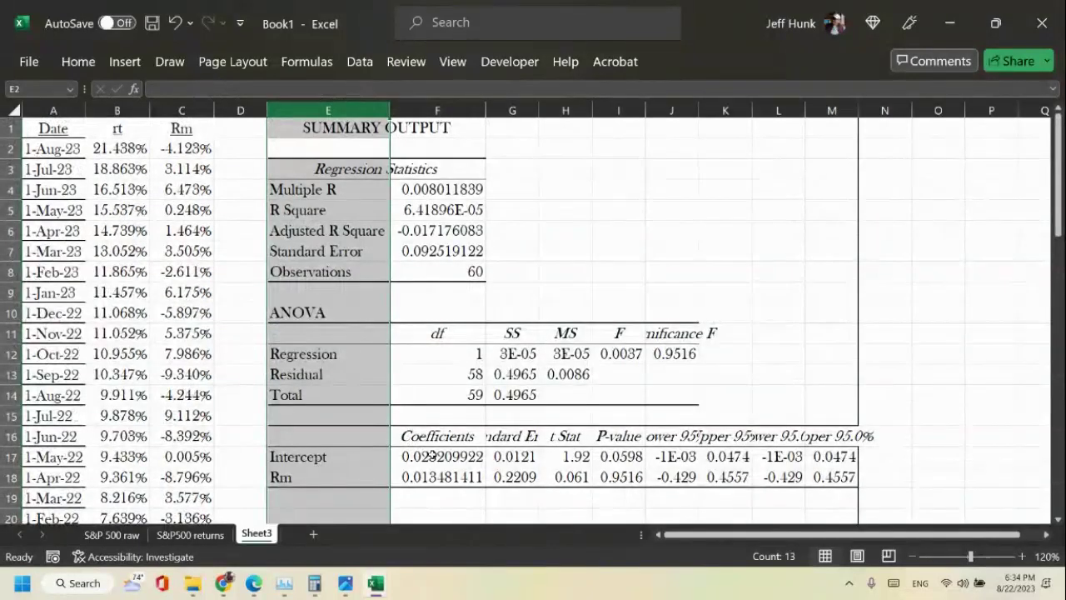
# Check the market return data in the S&P500 returns and S&P 500 raw sheets, and return to Sheet3.
pyautogui.click(199, 155)
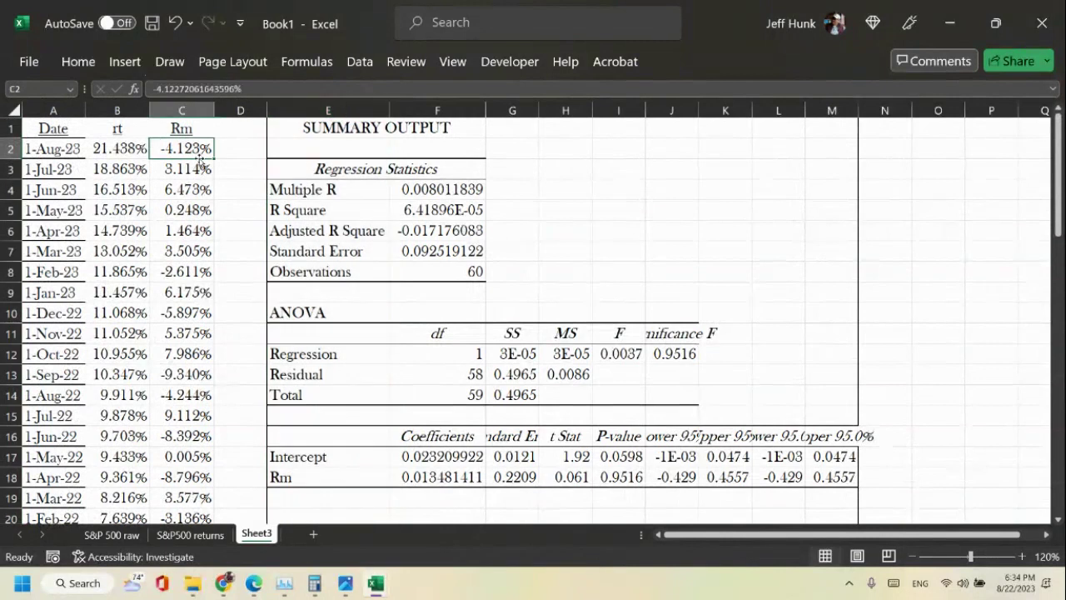
pyautogui.click(200, 534)
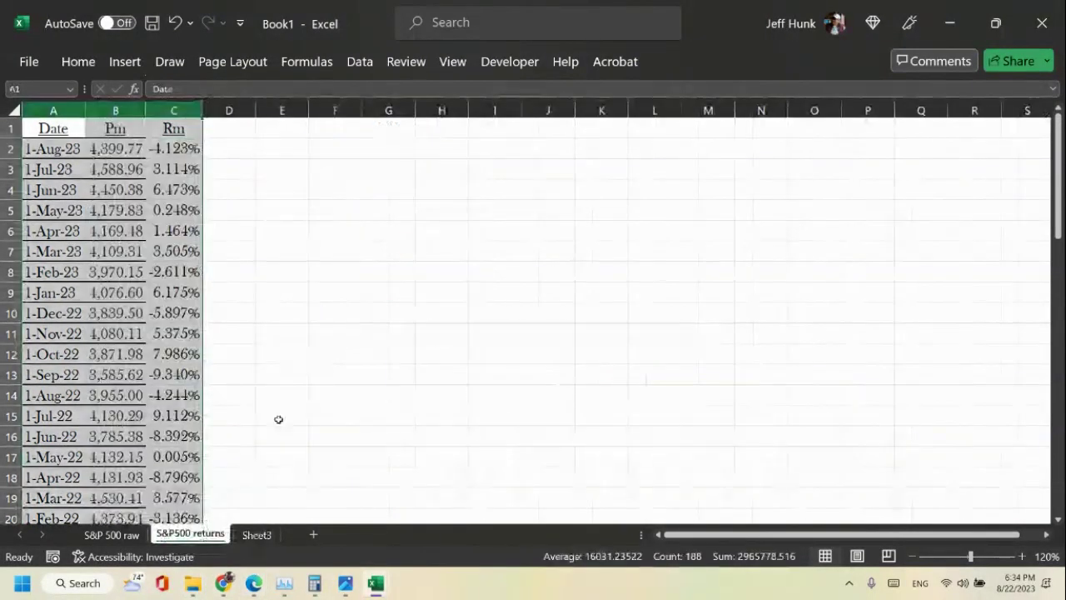
pyautogui.click(109, 536)
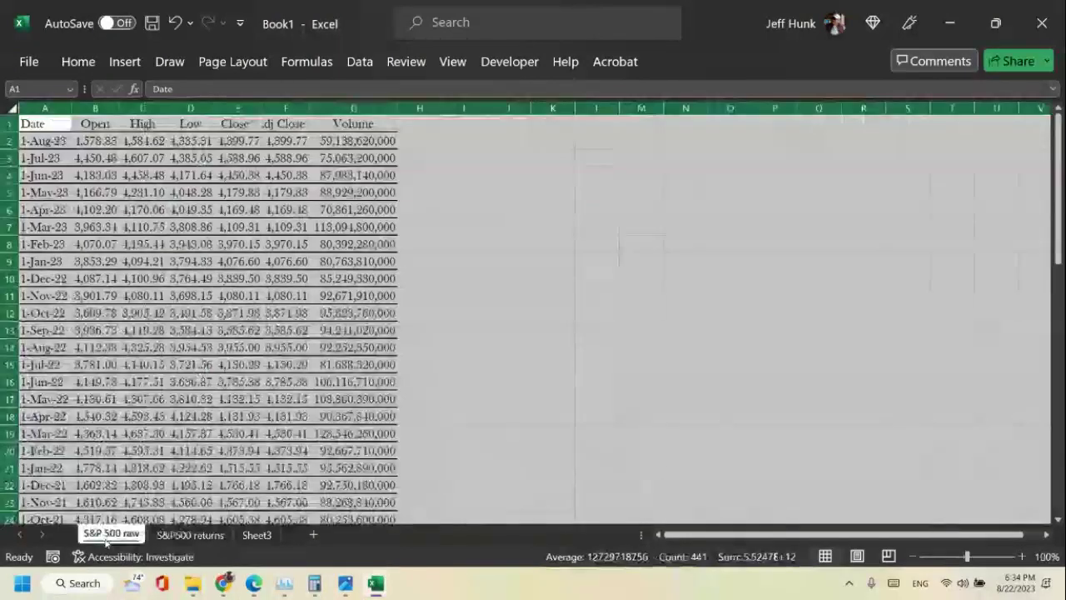
pyautogui.click(190, 534)
pyautogui.click(317, 429)
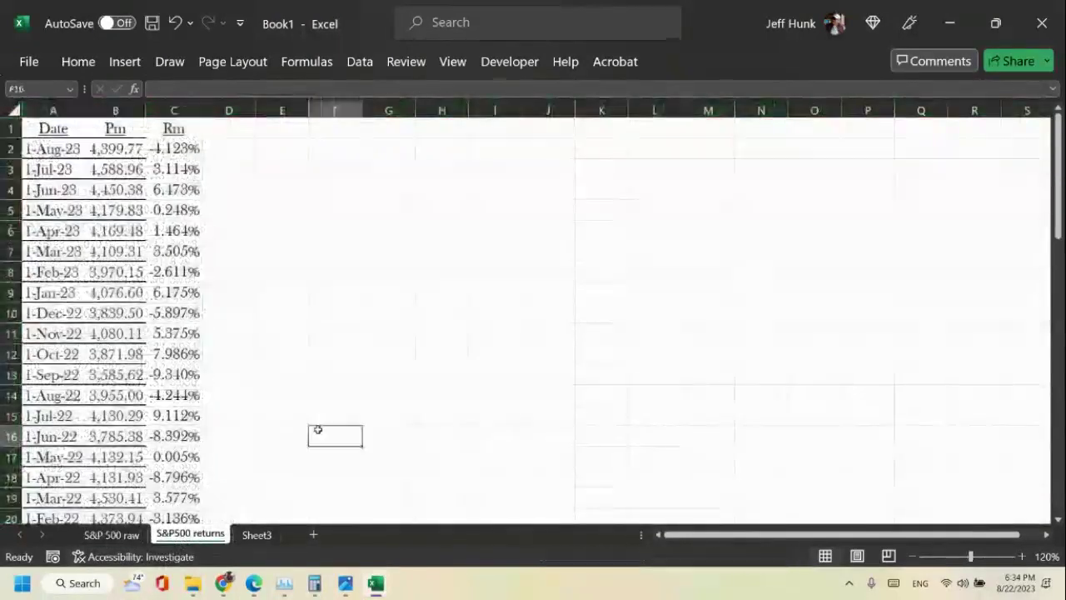
pyautogui.click(249, 541)
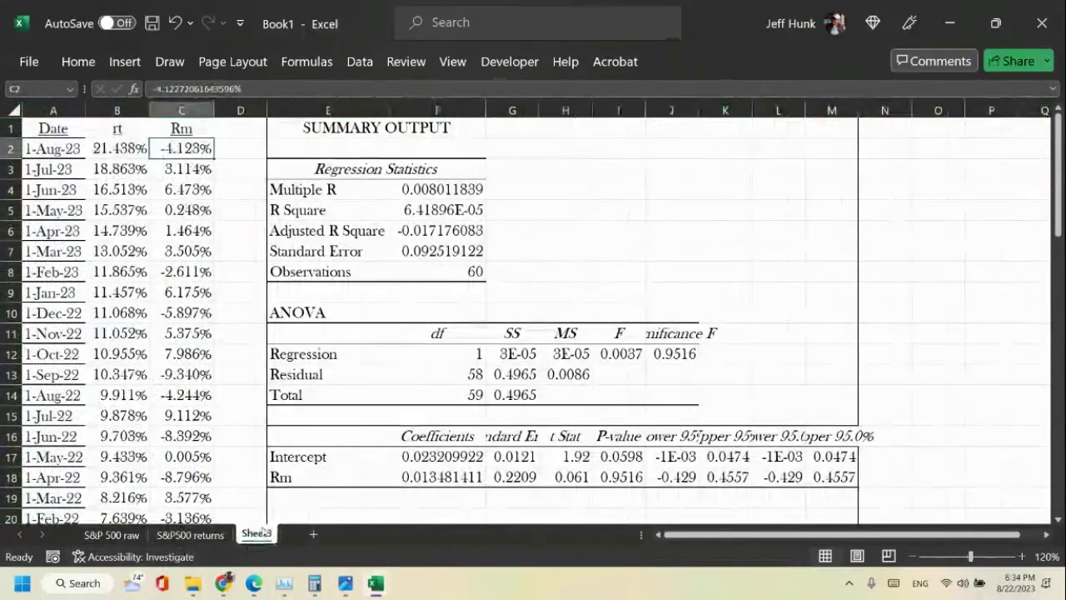
# Rename Sheet3 as "Apple vs S&P".
pyautogui.rightClick(254, 537)
pyautogui.rightClick(255, 538)
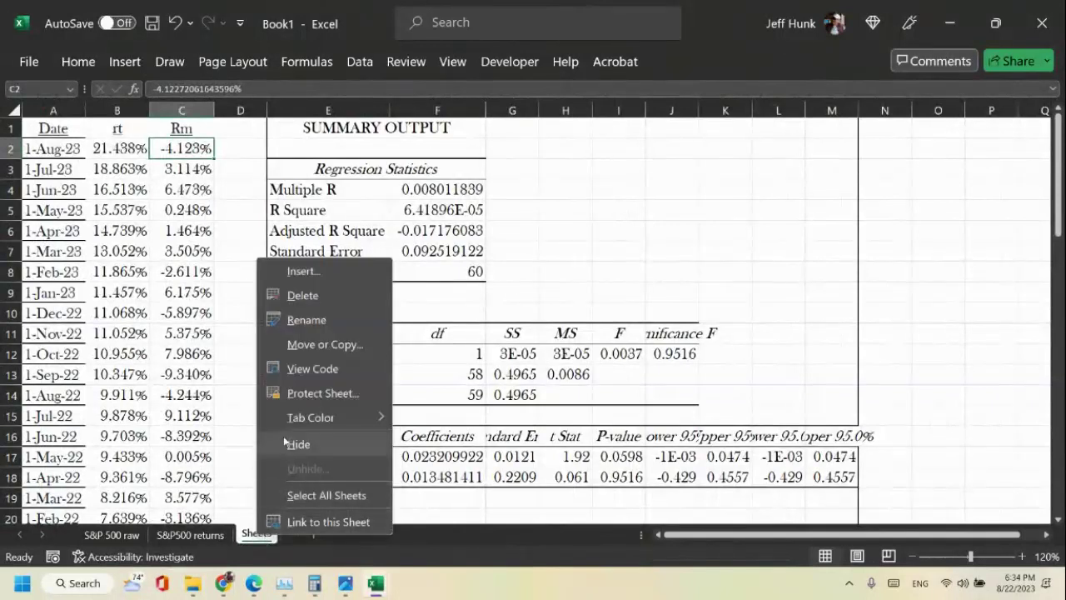
pyautogui.click(305, 321)
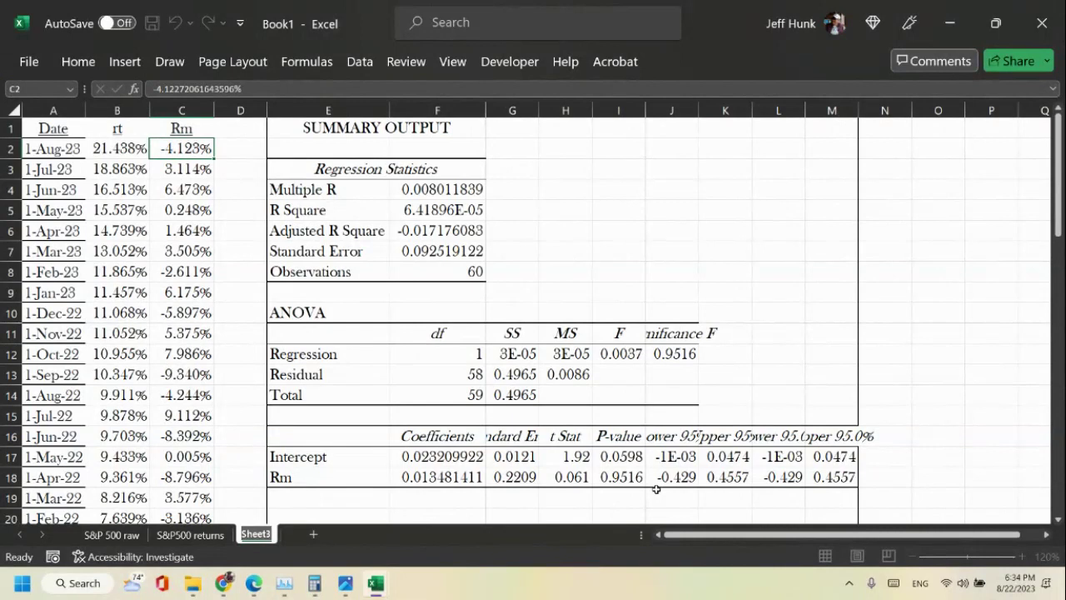
pyautogui.write('Apple vs')
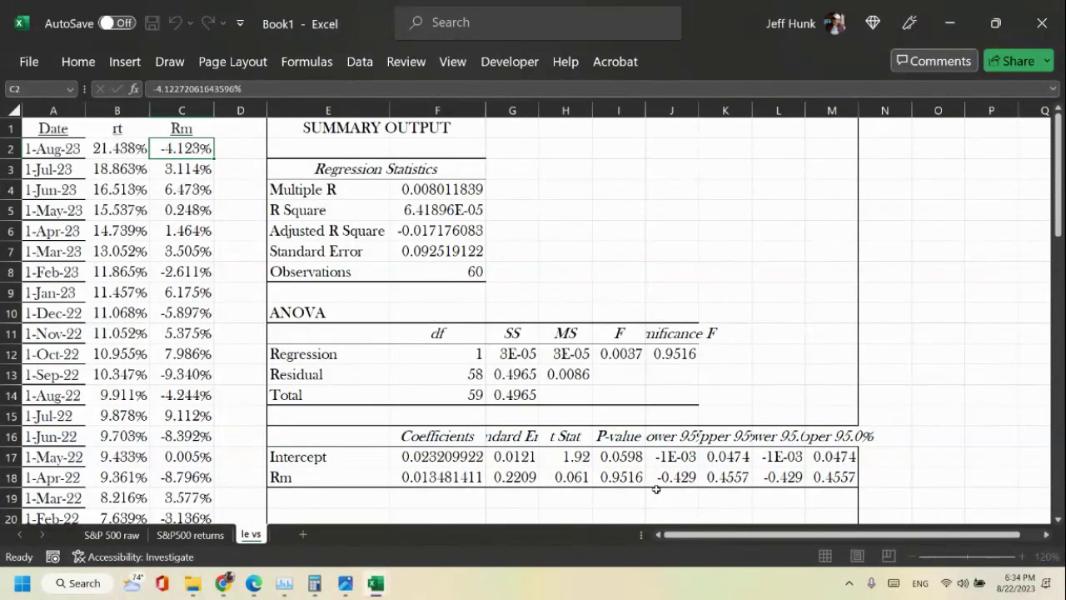
pyautogui.press('BackSpace')
pyautogui.press('BackSpace')
pyautogui.press('BackSpace')
pyautogui.press('BackSpace')
pyautogui.press('BackSpace')
pyautogui.press('BackSpace')
pyautogui.press('BackSpace')
pyautogui.press('BackSpace')
pyautogui.press('BackSpace')
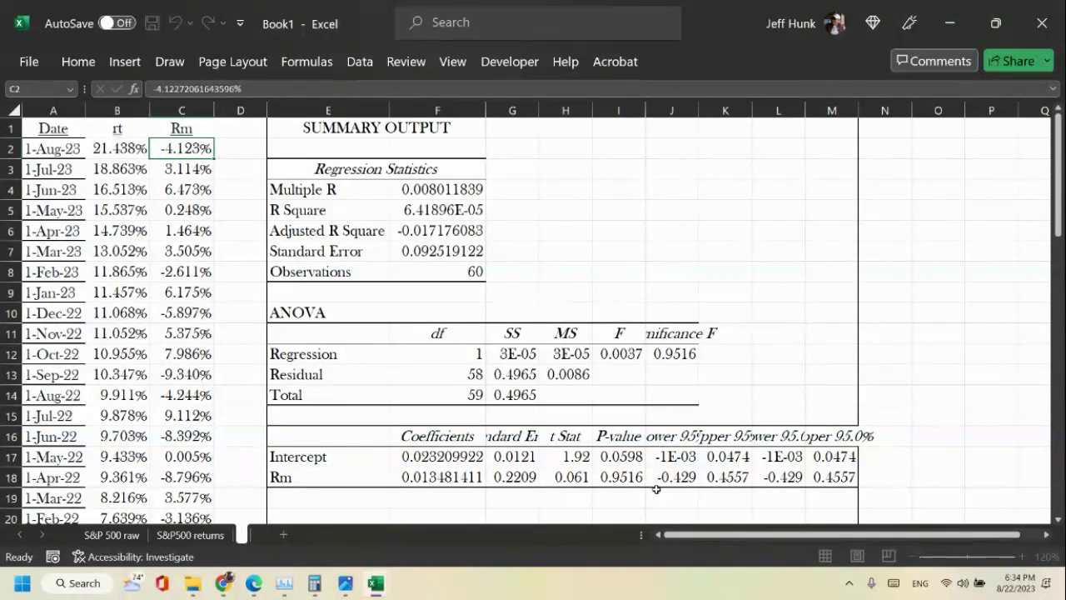
pyautogui.write('Apple')
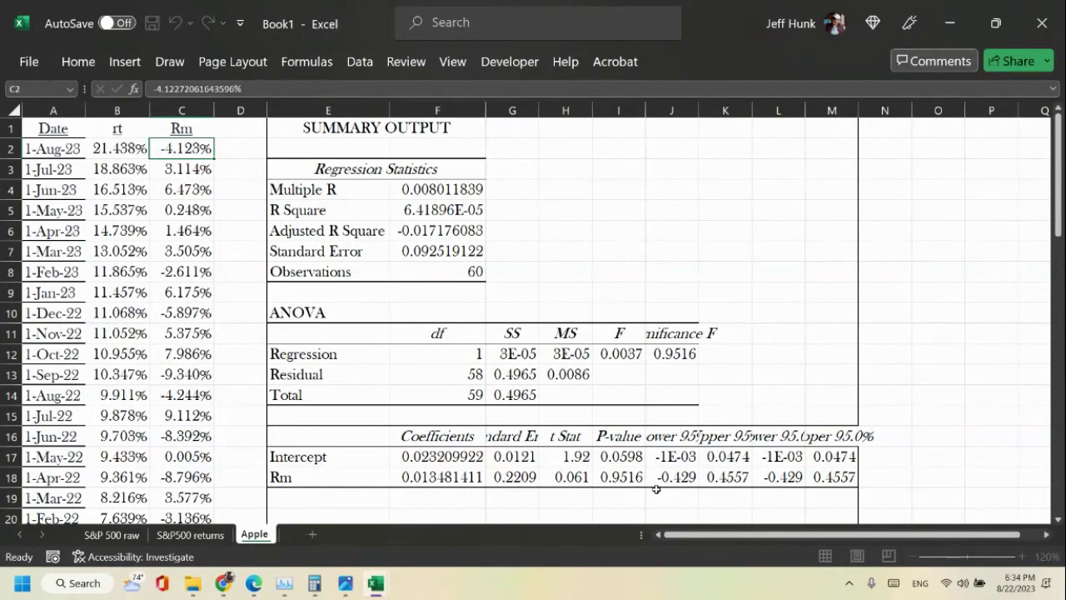
pyautogui.write(' vs S&P')
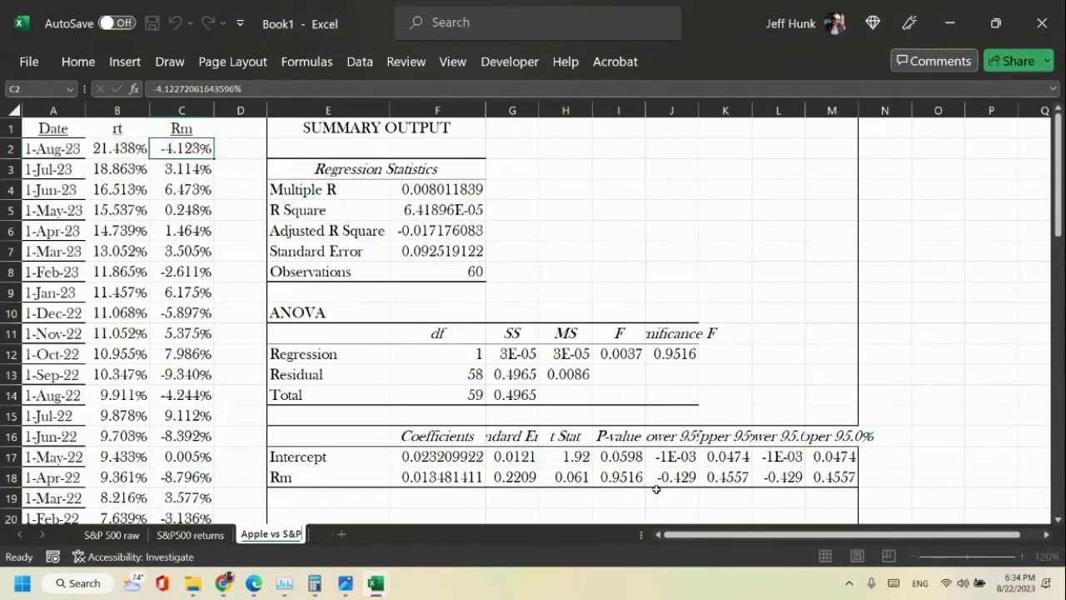
pyautogui.click(942, 334)
# Switch to the AAPL23smr workbook to view its Apple vs S&P 500 regression output.
pyautogui.click(440, 233)
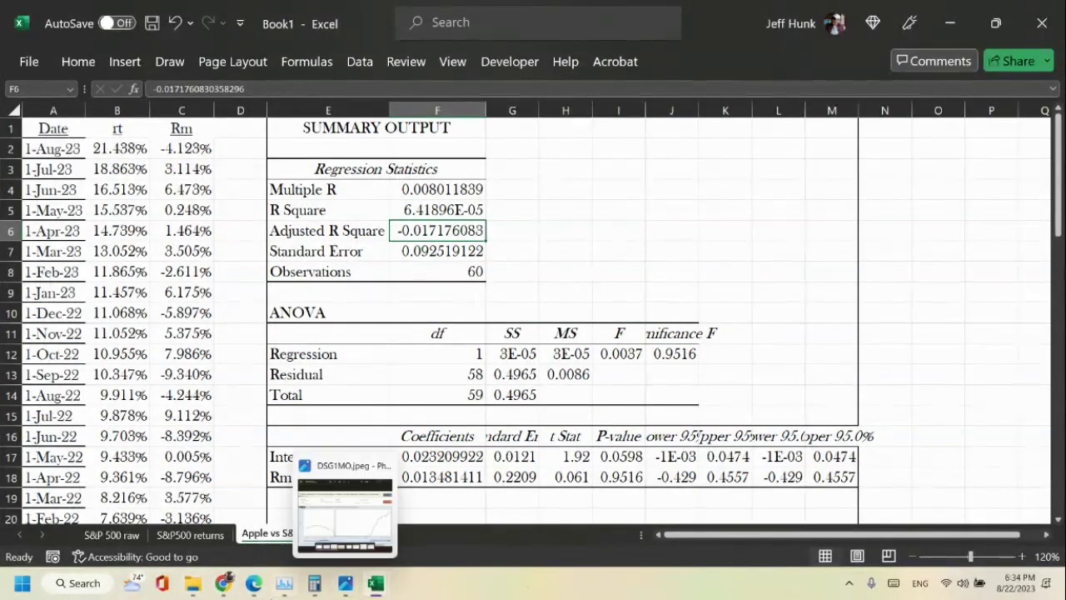
pyautogui.moveTo(376, 583)
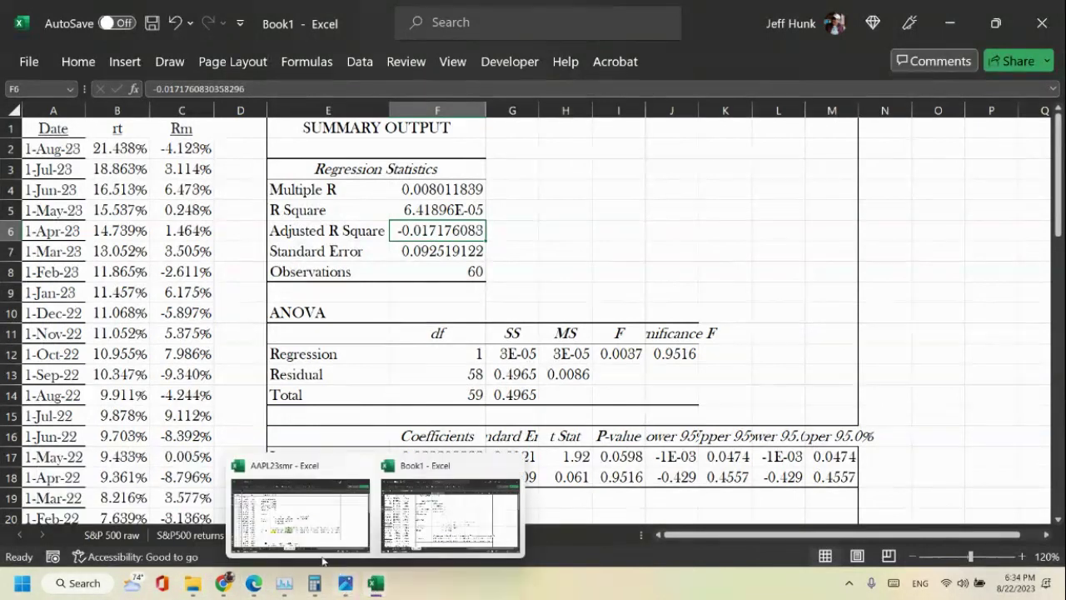
pyautogui.click(318, 533)
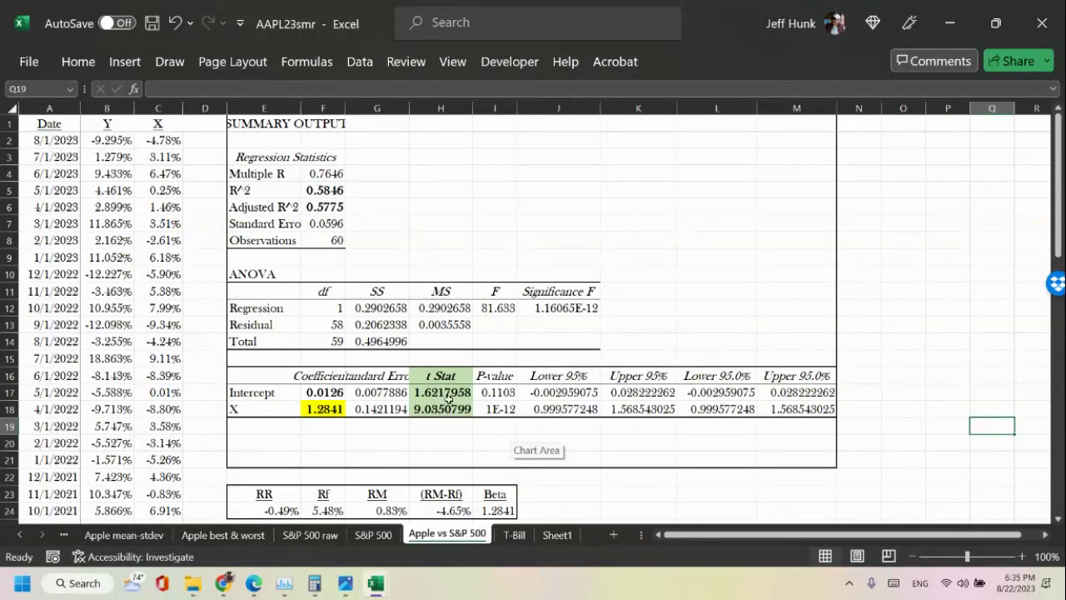
# Switch back to the Book1 workbook and look through the dated rt and Rm returns in the Apple vs S&P sheet.
pyautogui.moveTo(365, 595)
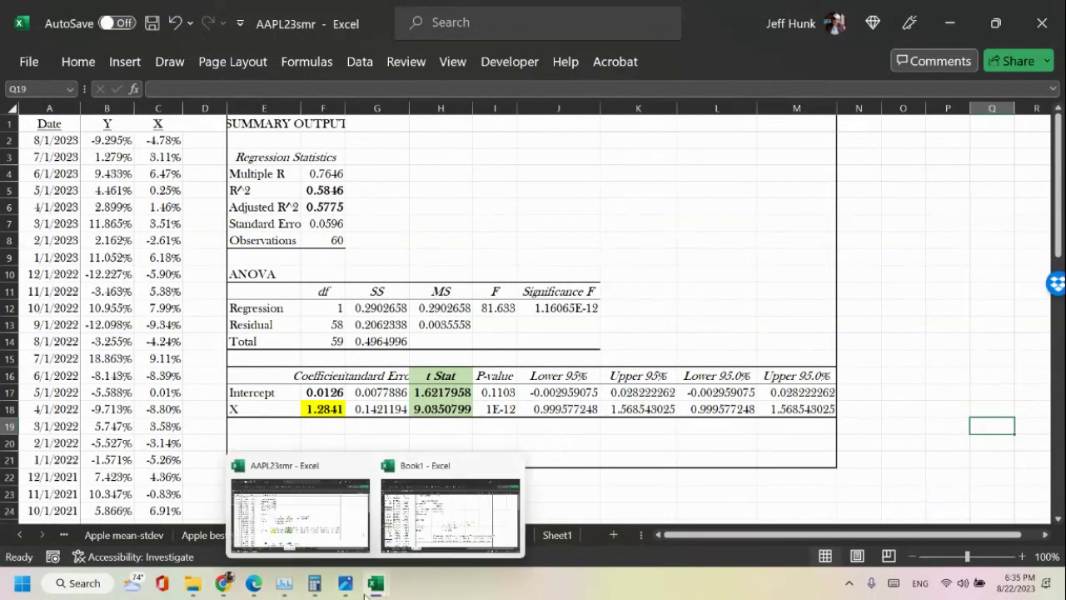
pyautogui.click(405, 543)
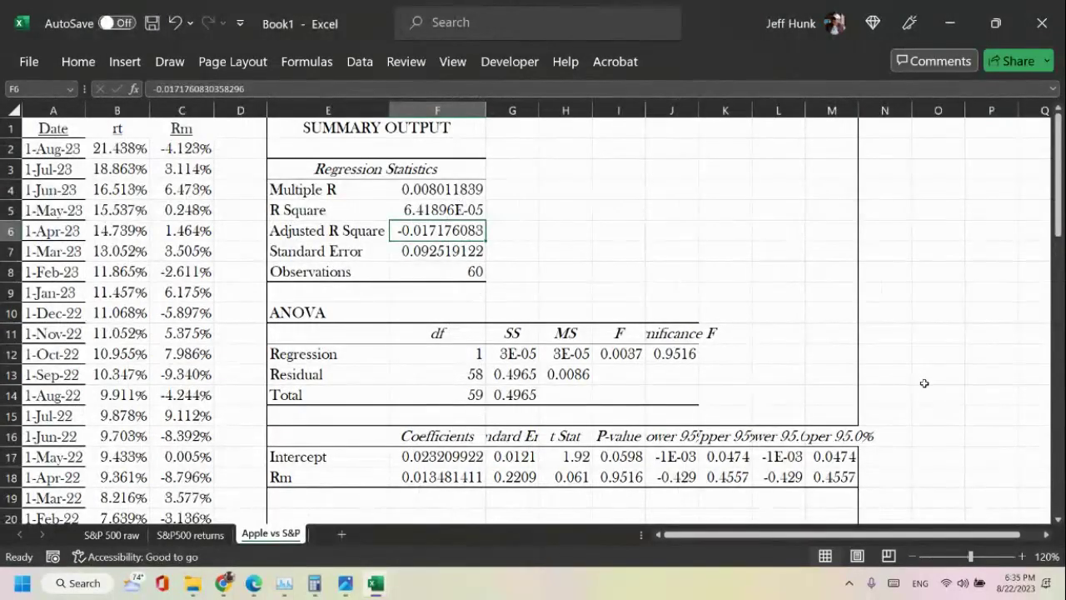
pyautogui.scroll(-1, 925, 383)
pyautogui.scroll(-15, 925, 383)
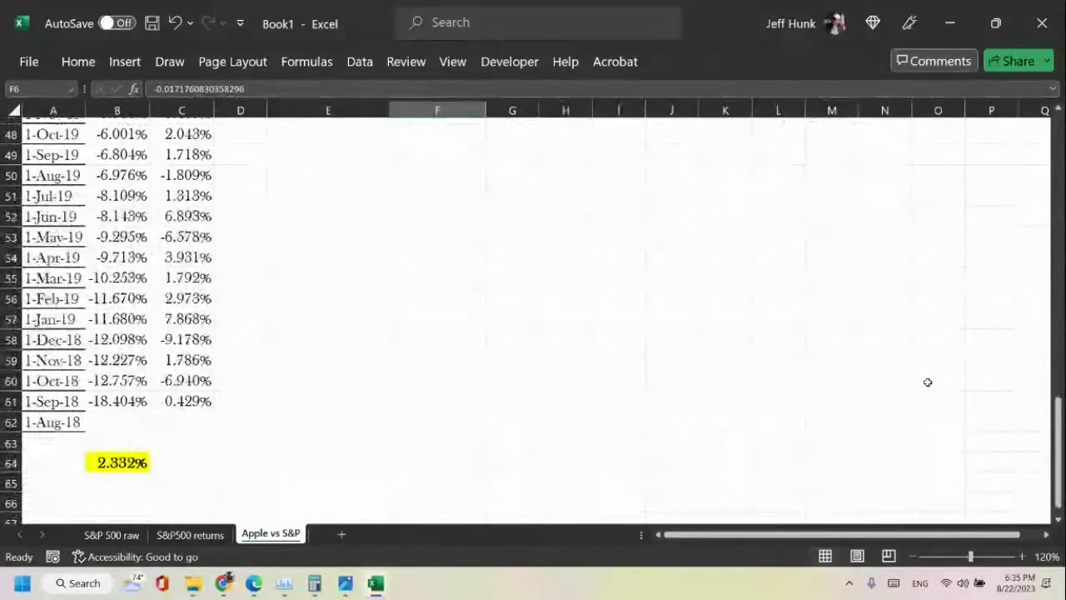
pyautogui.scroll(3, 928, 382)
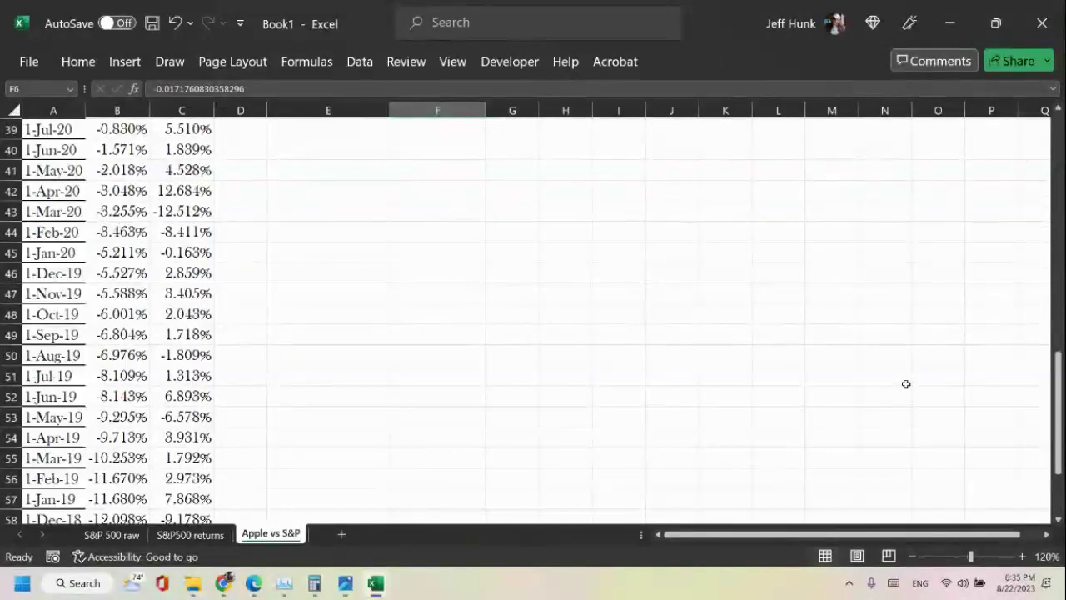
pyautogui.scroll(-2, 906, 384)
pyautogui.scroll(6, 906, 384)
pyautogui.scroll(9, 906, 384)
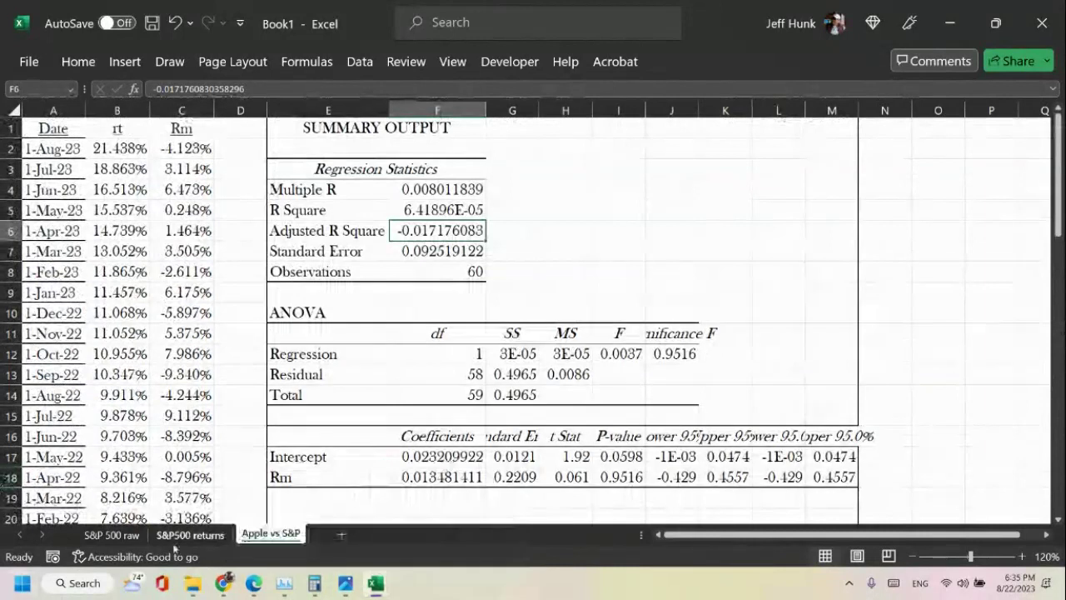
# Copy the Y and X return columns, B and C, from the Apple vs S&P 500 sheet of the AAPL23smr workbook.
pyautogui.moveTo(314, 594)
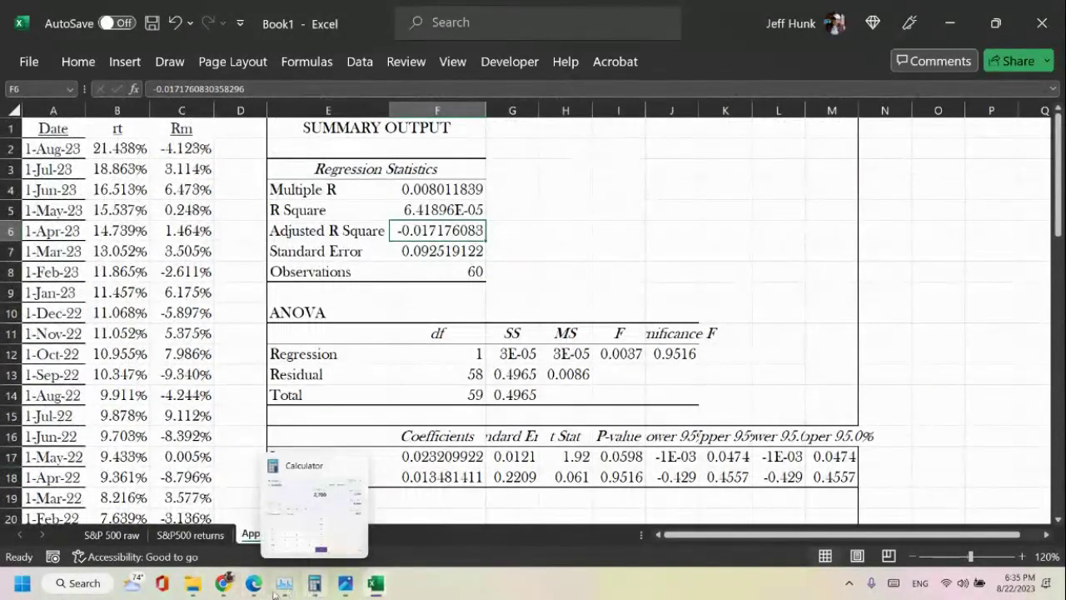
pyautogui.moveTo(259, 590)
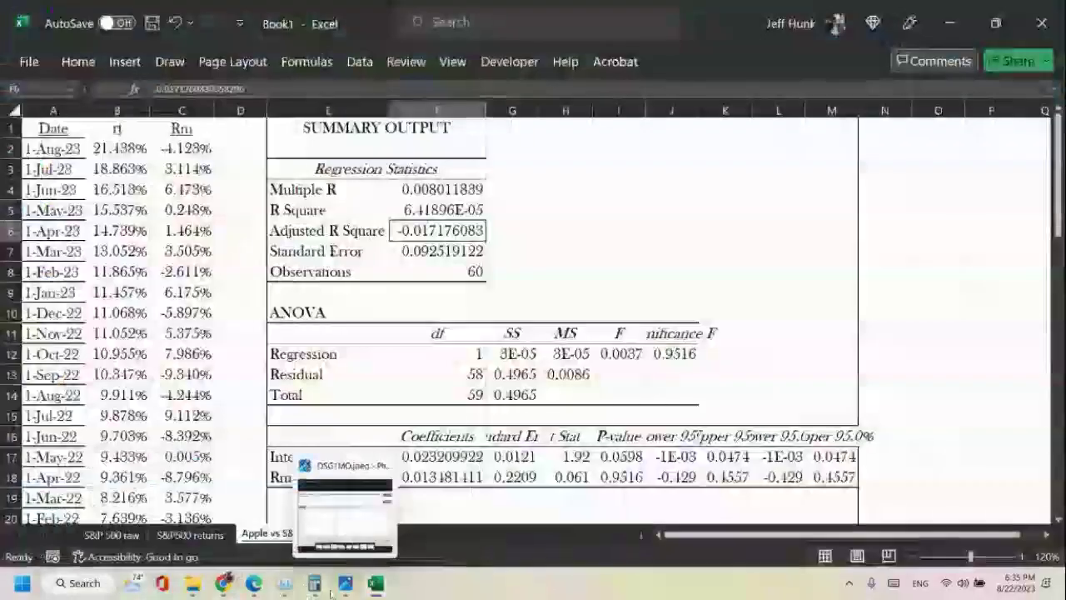
pyautogui.moveTo(367, 593)
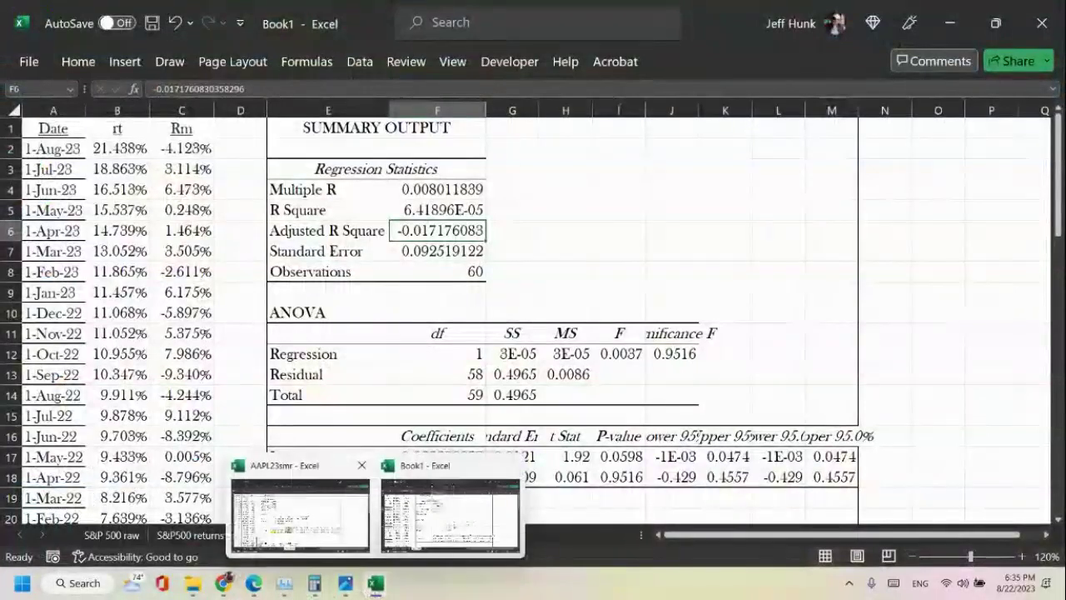
pyautogui.click(299, 510)
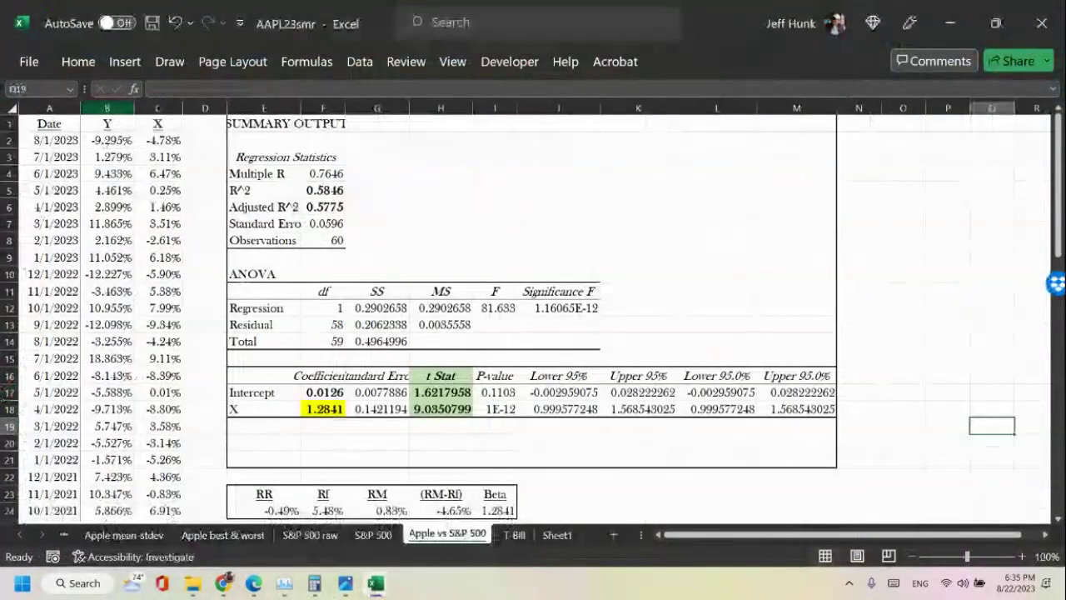
pyautogui.click(106, 110)
pyautogui.moveTo(105, 111); pyautogui.dragTo(158, 111)
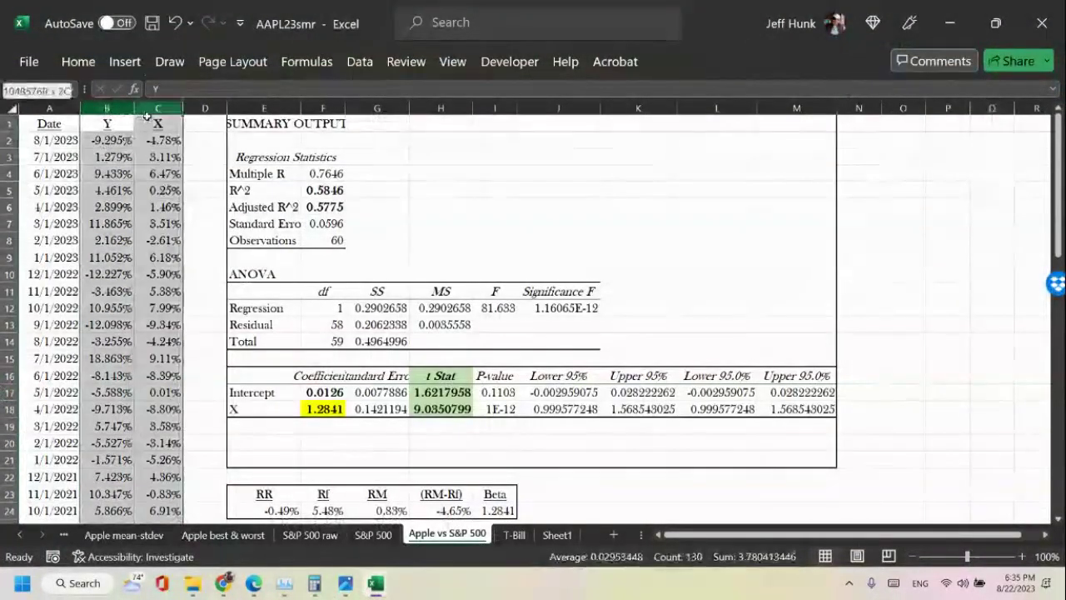
pyautogui.rightClick(117, 171)
pyautogui.click(156, 242)
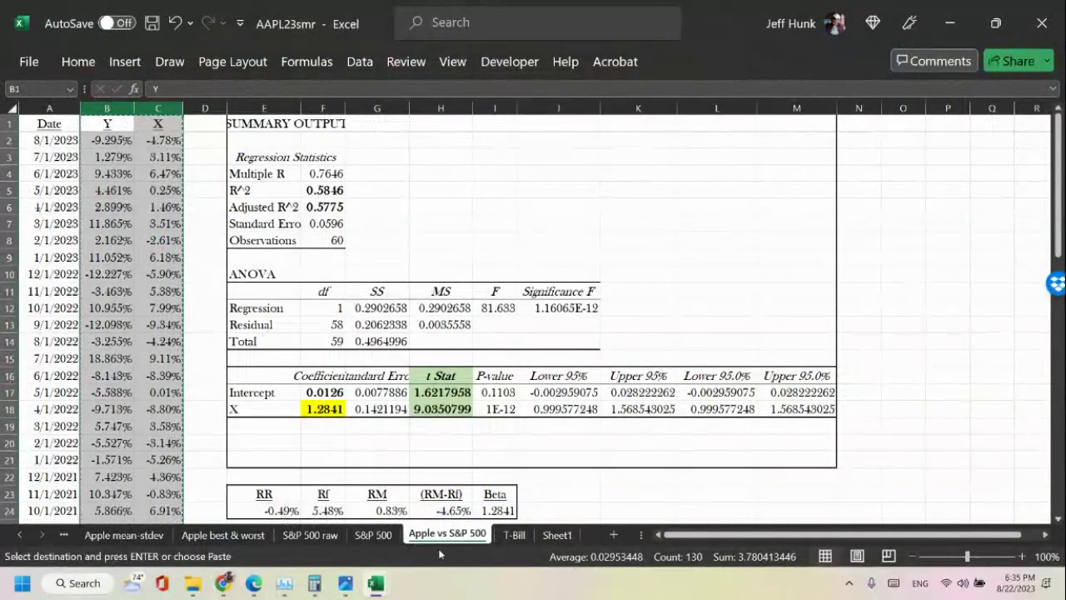
# Paste the copied Y and X columns into Book1's Apple vs S&P sheet, starting at cell O1.
pyautogui.moveTo(385, 580)
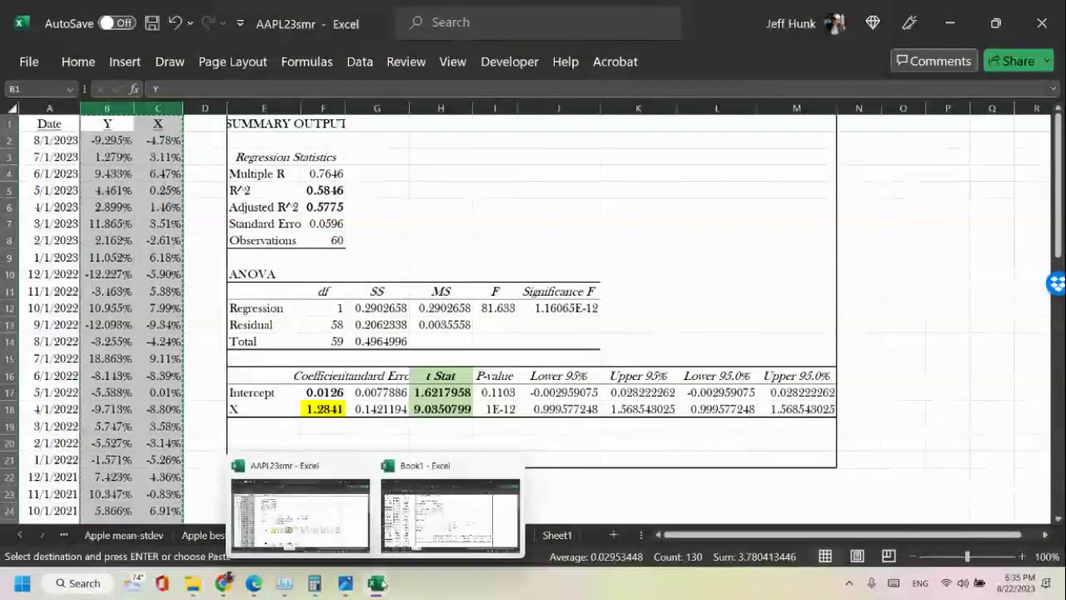
pyautogui.click(435, 523)
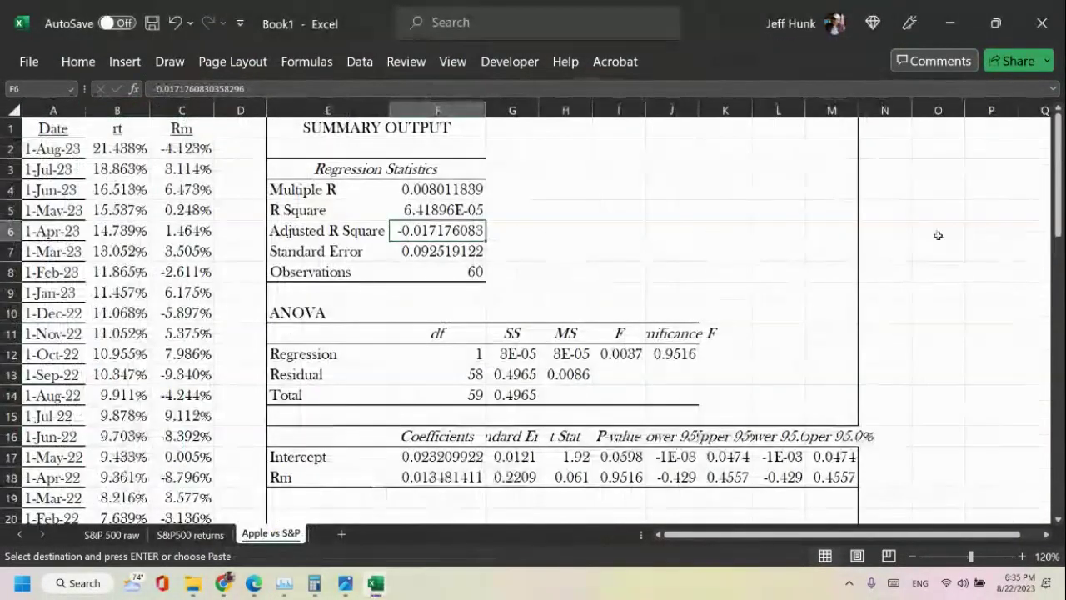
pyautogui.click(934, 125)
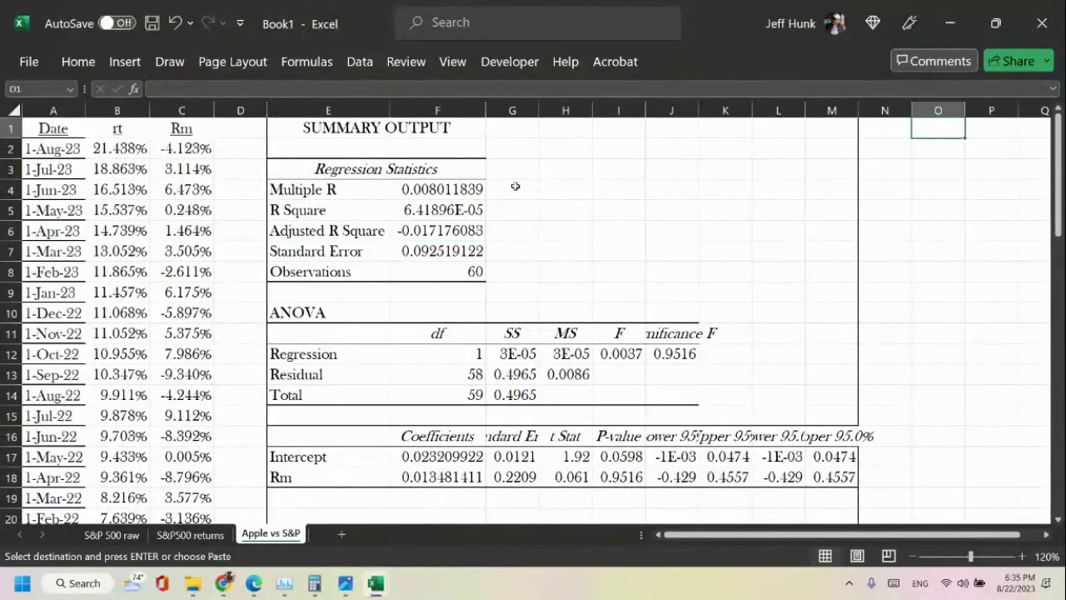
pyautogui.click(79, 61)
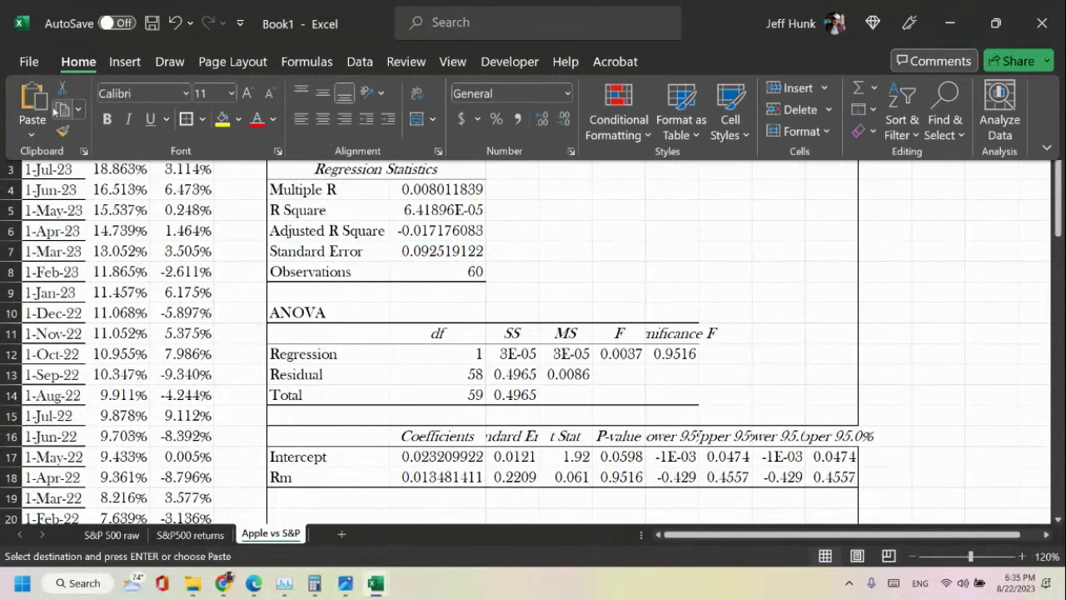
pyautogui.click(33, 100)
pyautogui.click(934, 312)
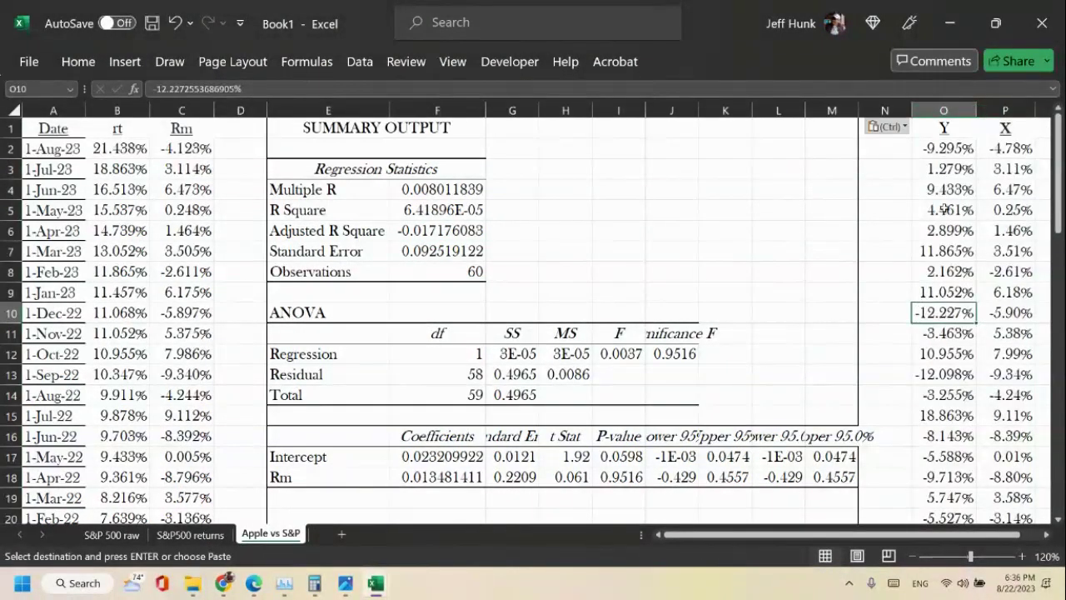
# Compare the rt values with the pasted Y returns and with AAPL23smr's Apple mean-stdev and Apple best & worst sheets, and return to Book1.
pyautogui.click(131, 148)
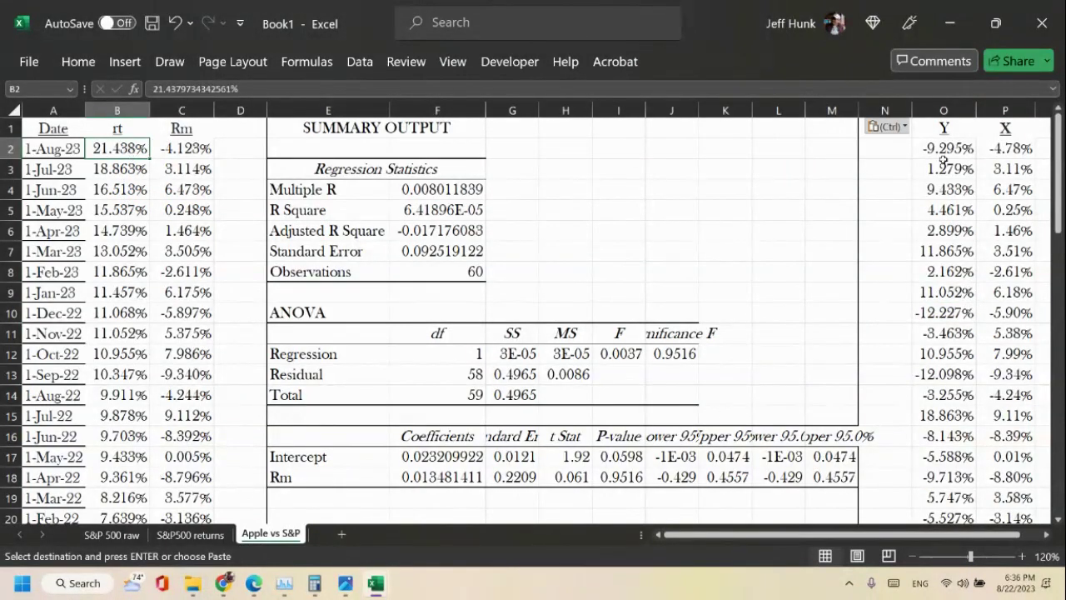
pyautogui.moveTo(944, 149); pyautogui.dragTo(945, 190)
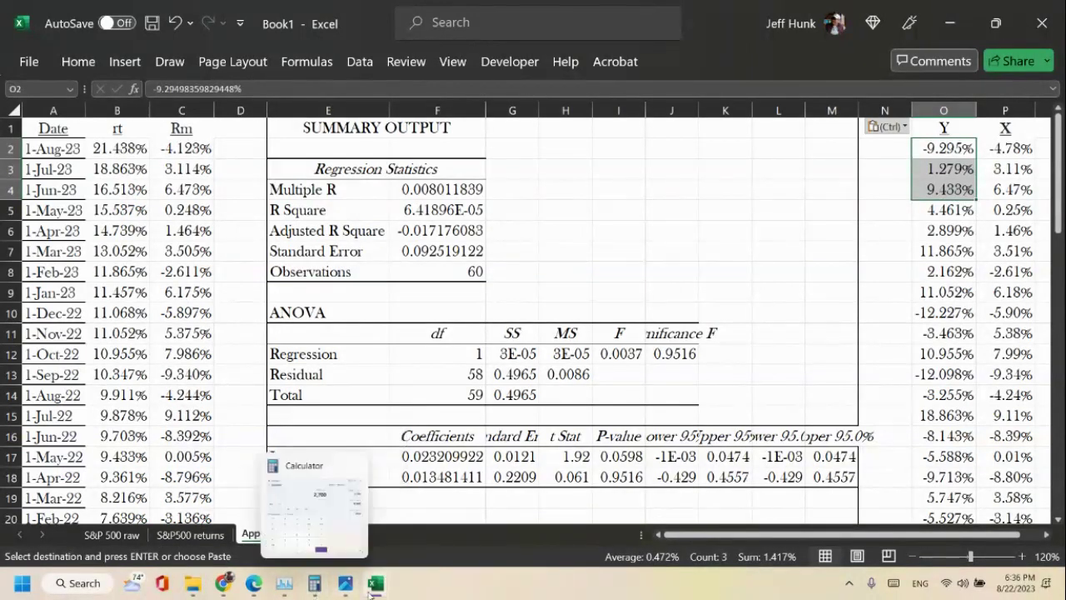
pyautogui.moveTo(375, 585)
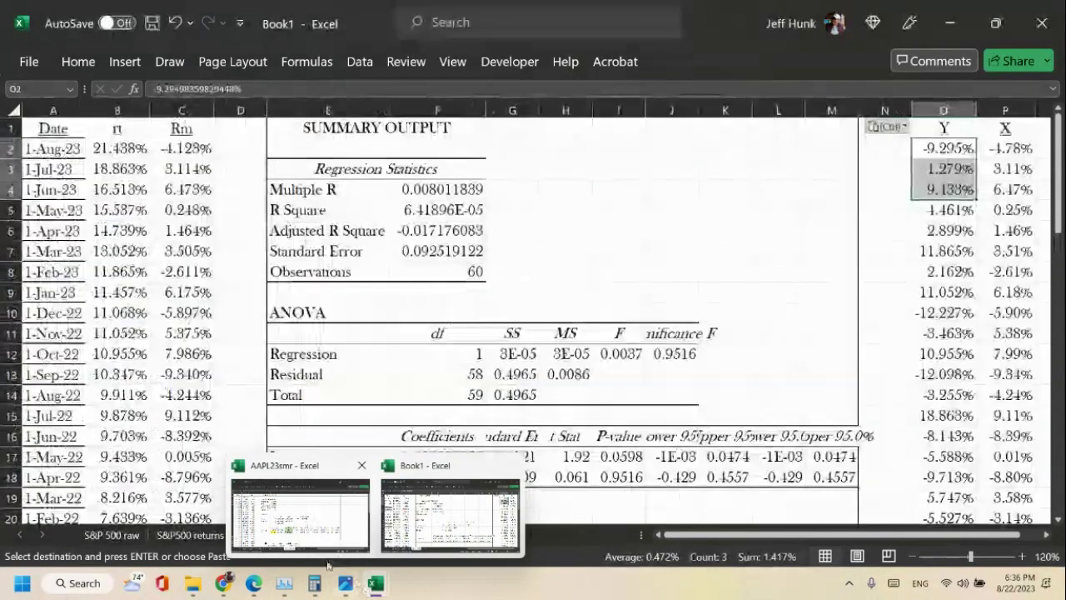
pyautogui.click(300, 517)
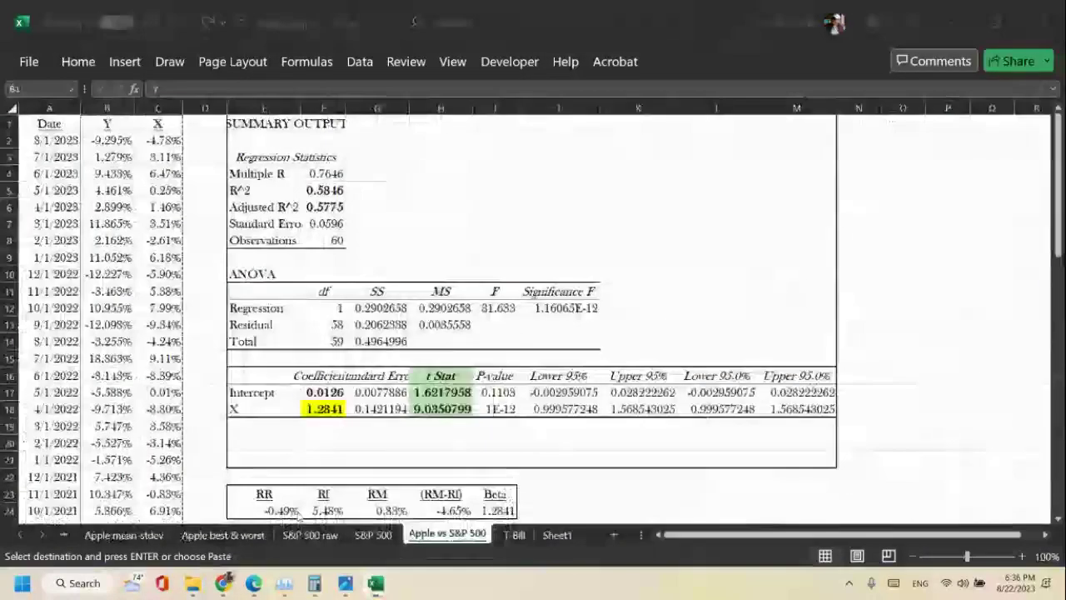
pyautogui.moveTo(192, 584)
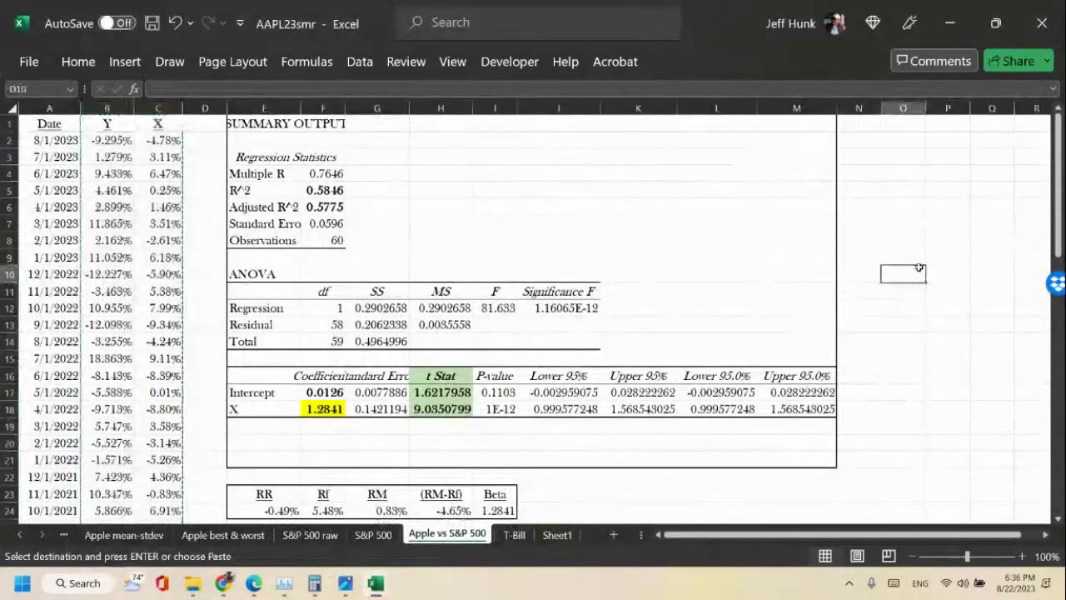
pyautogui.click(116, 535)
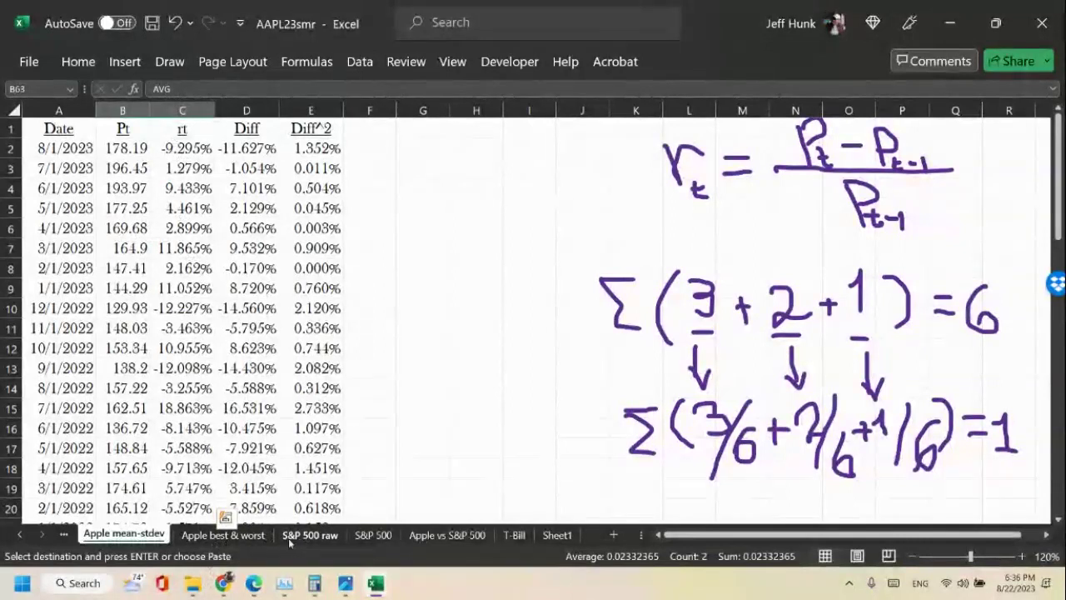
pyautogui.click(223, 534)
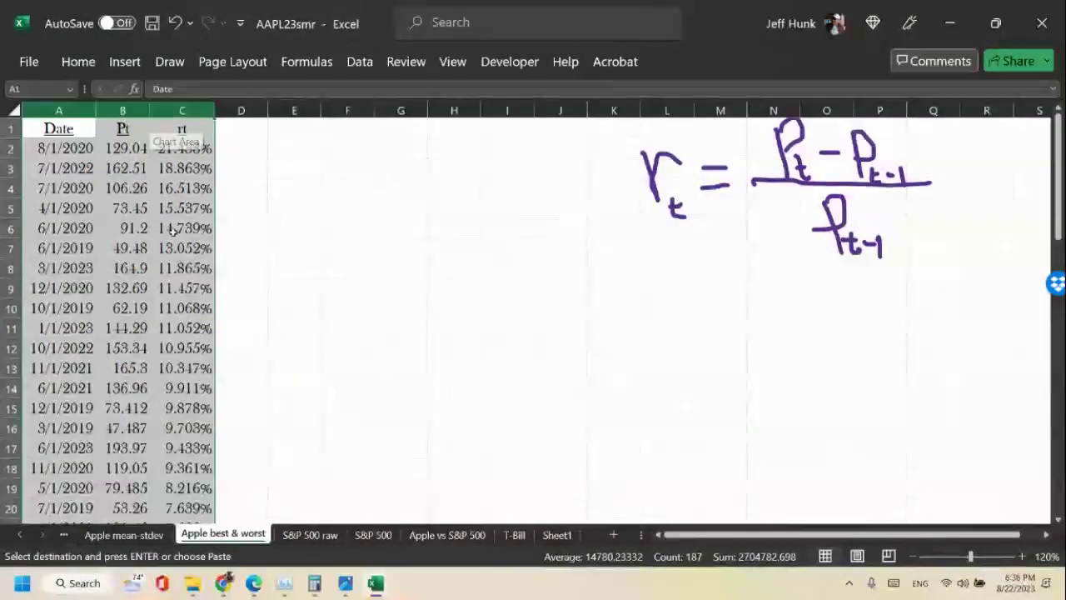
pyautogui.click(340, 343)
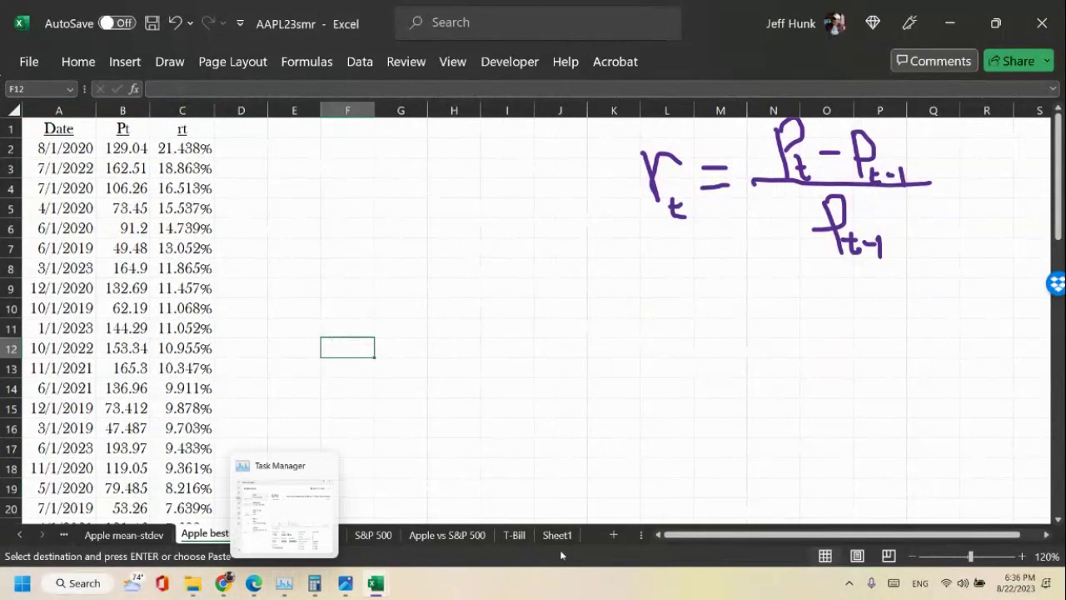
pyautogui.moveTo(375, 583)
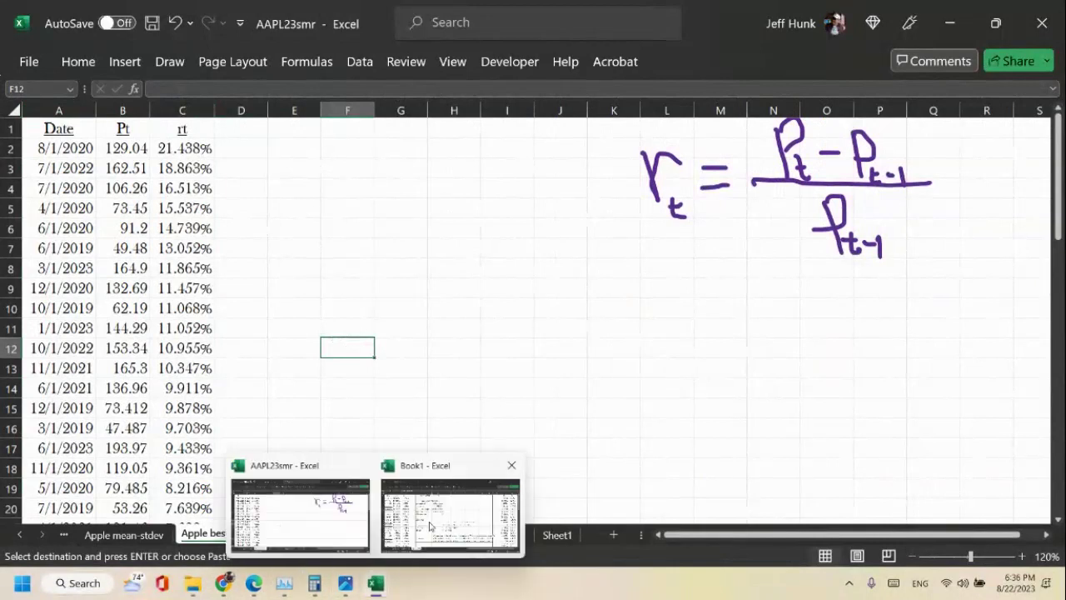
pyautogui.moveTo(433, 525)
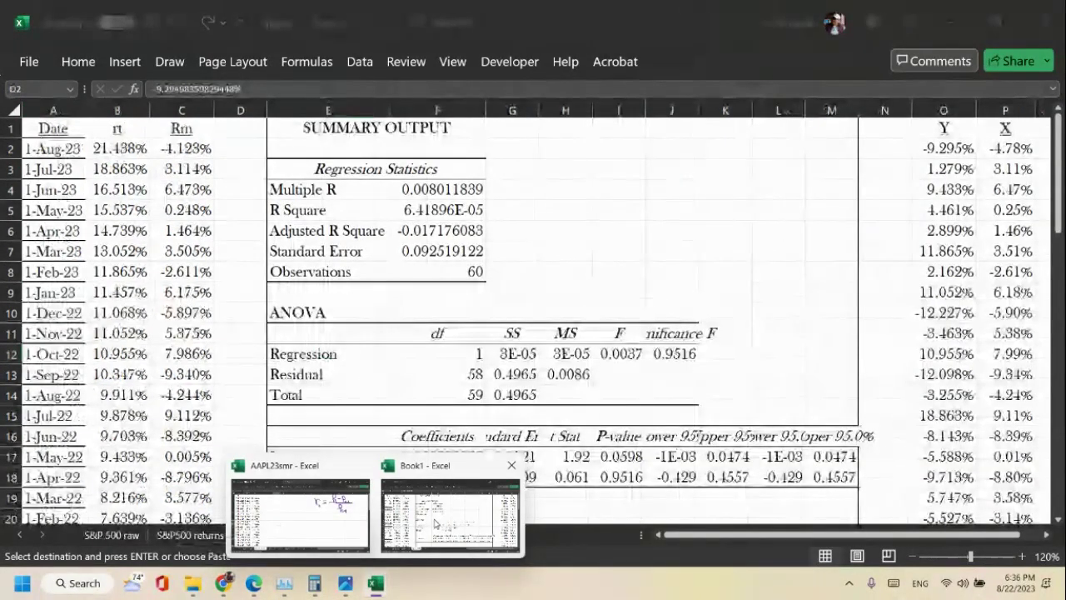
pyautogui.click(434, 523)
# Replace the rt returns in column B, starting at B2, with a copy of the Y returns from O2:O61.
pyautogui.click(935, 148)
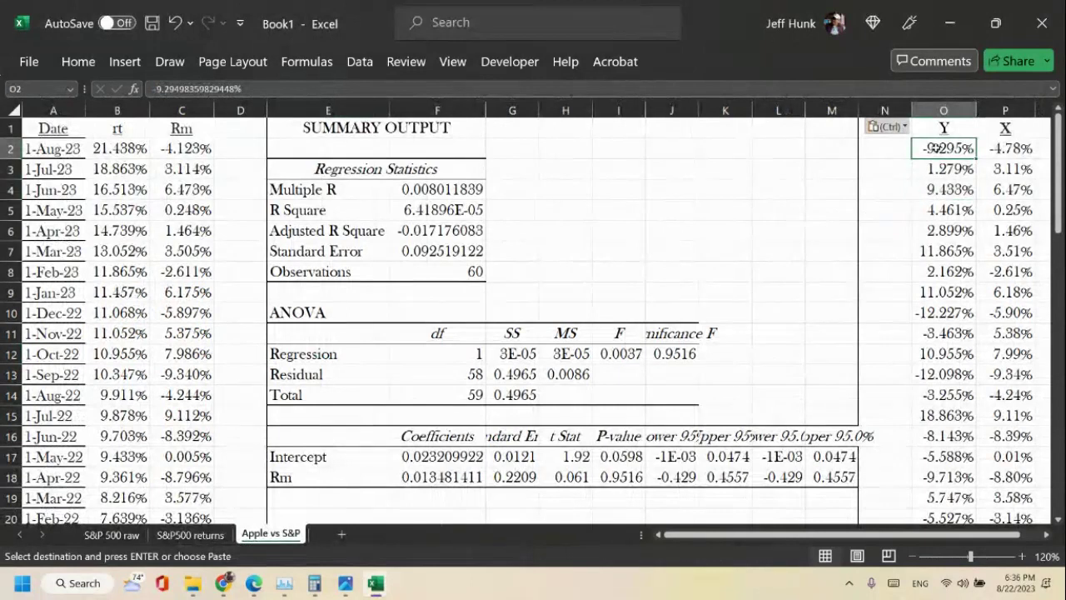
pyautogui.moveTo(934, 148); pyautogui.dragTo(958, 473)
pyautogui.hotkey('ctrl', 'v')
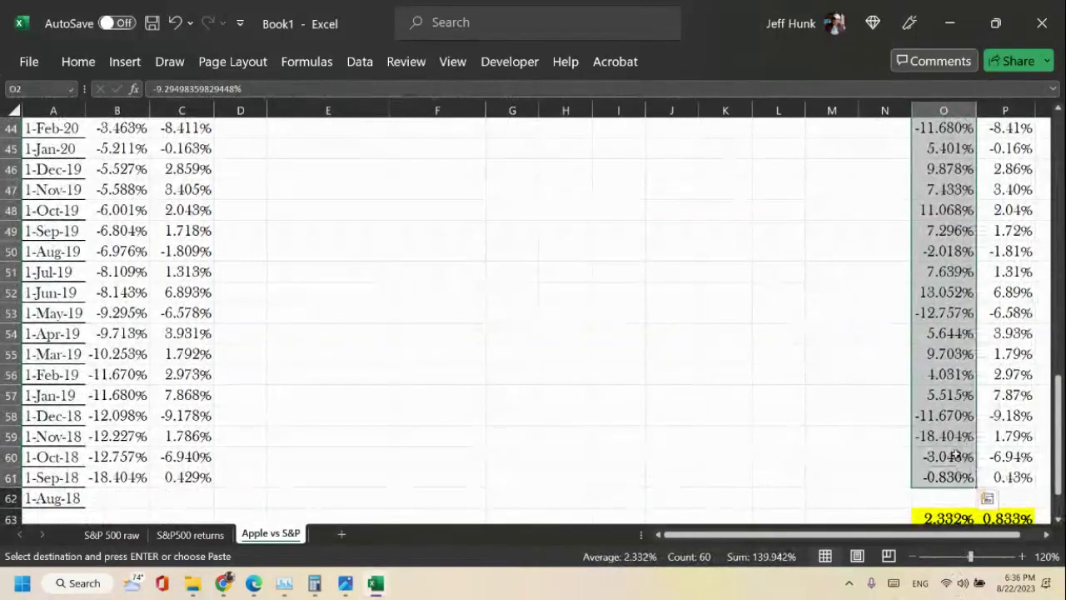
pyautogui.scroll(-3, 949, 417)
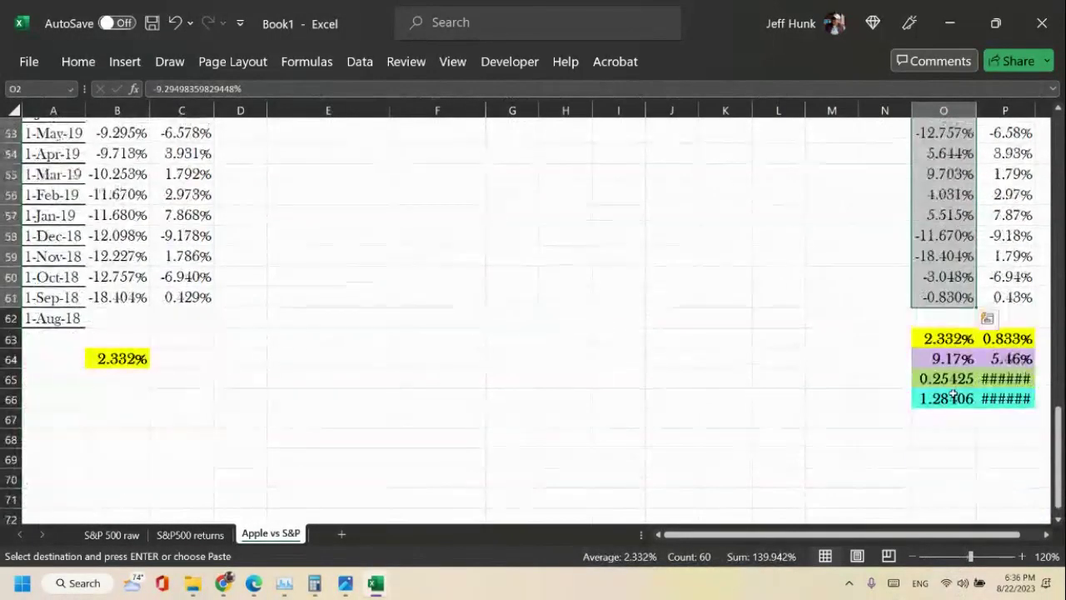
pyautogui.scroll(3, 952, 400)
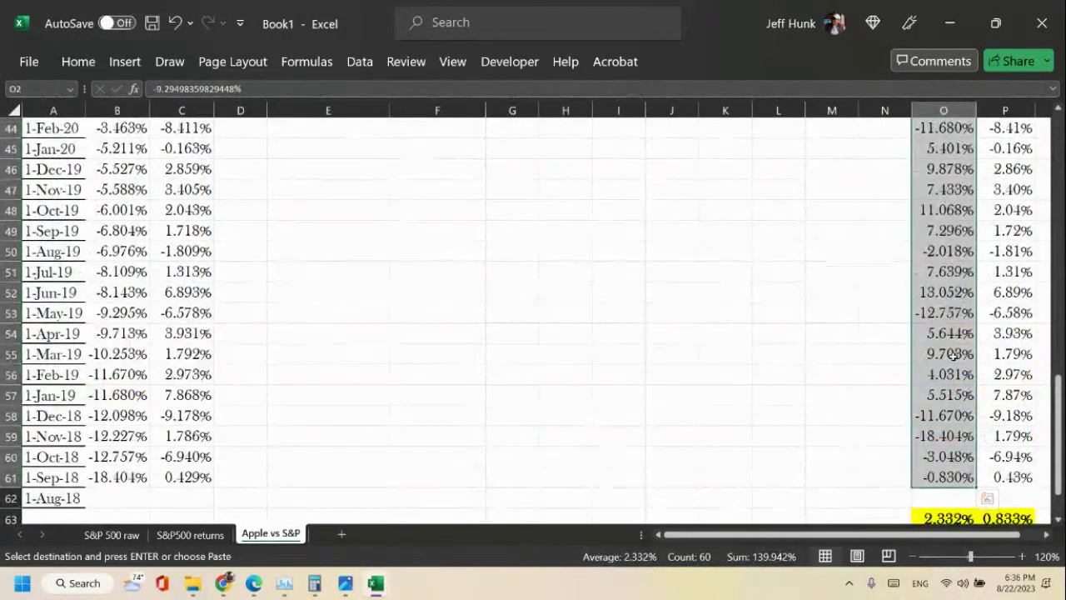
pyautogui.rightClick(952, 354)
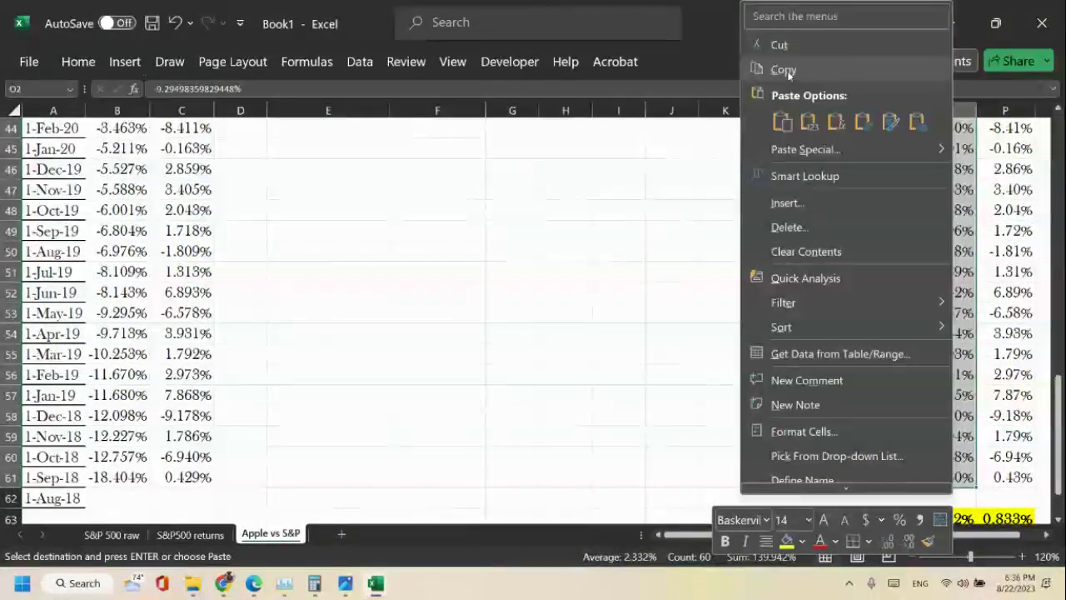
pyautogui.click(961, 72)
pyautogui.scroll(14, 695, 267)
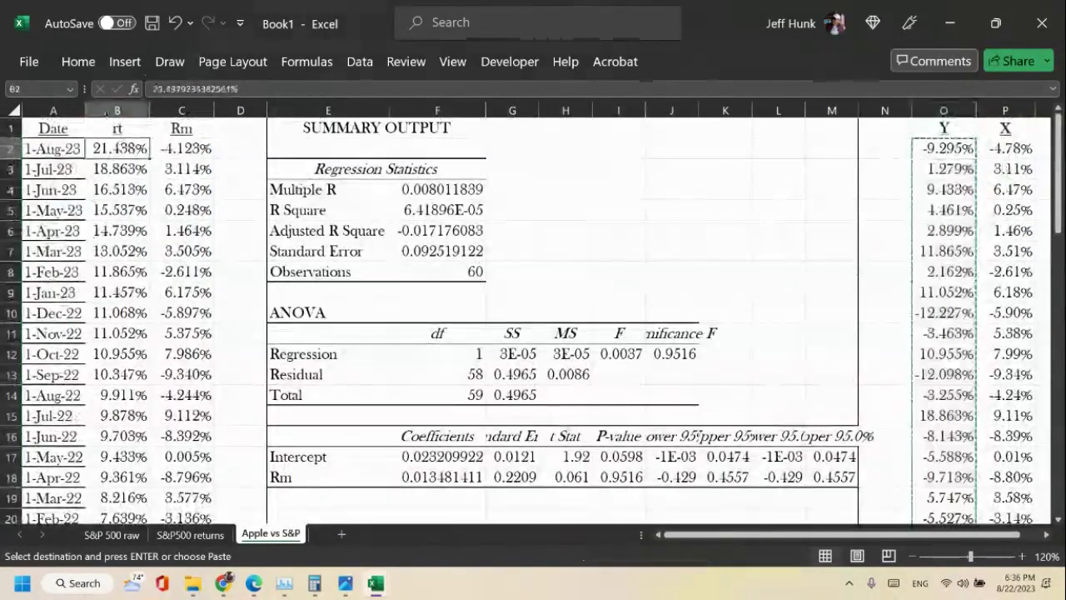
pyautogui.click(79, 63)
pyautogui.click(33, 102)
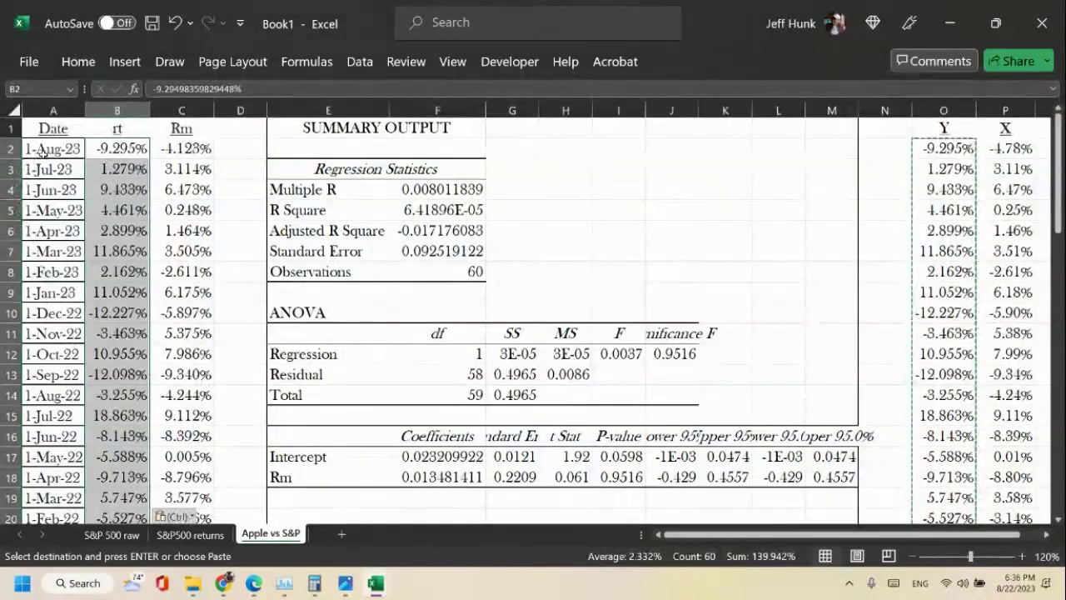
pyautogui.click(50, 148)
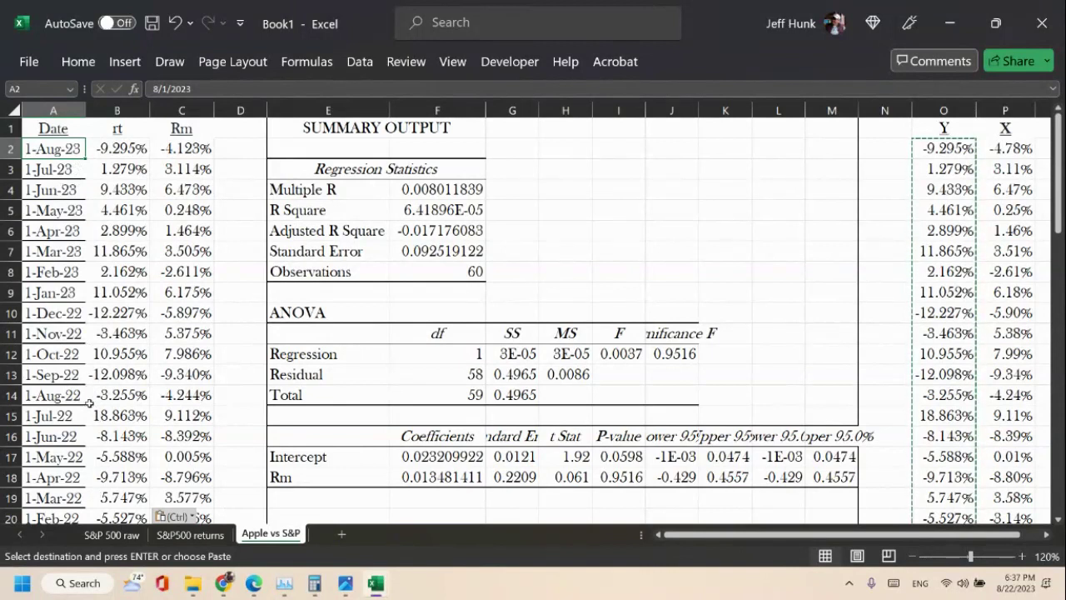
# Delete the pasted Y and X data in columns O and P, including the headers.
pyautogui.click(939, 127)
pyautogui.hotkey('ctrl', 'shift', 'Down')
pyautogui.hotkey('shift', 'Right')
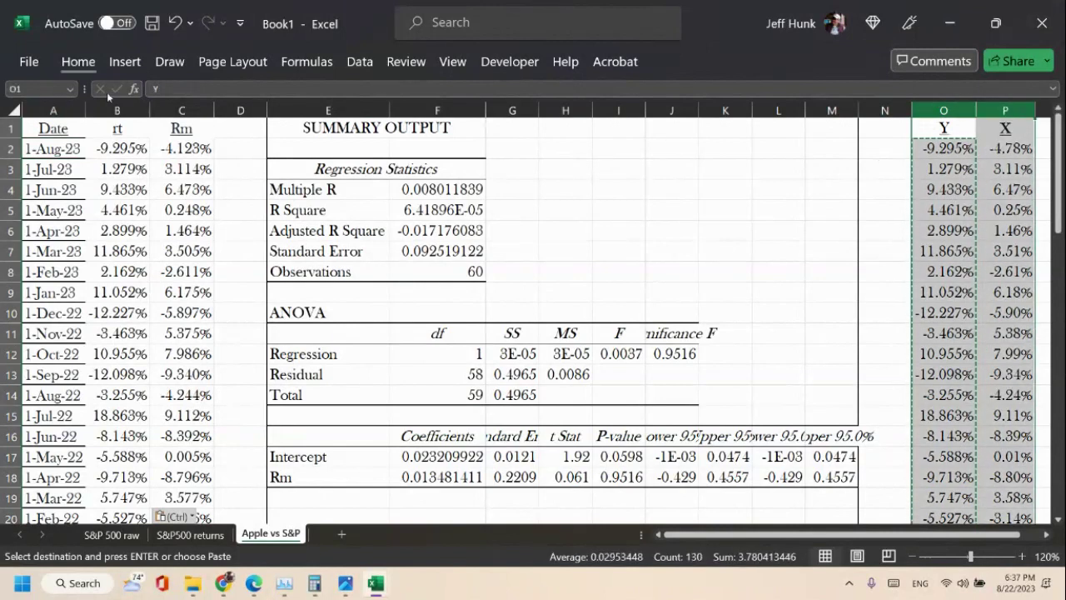
pyautogui.click(78, 61)
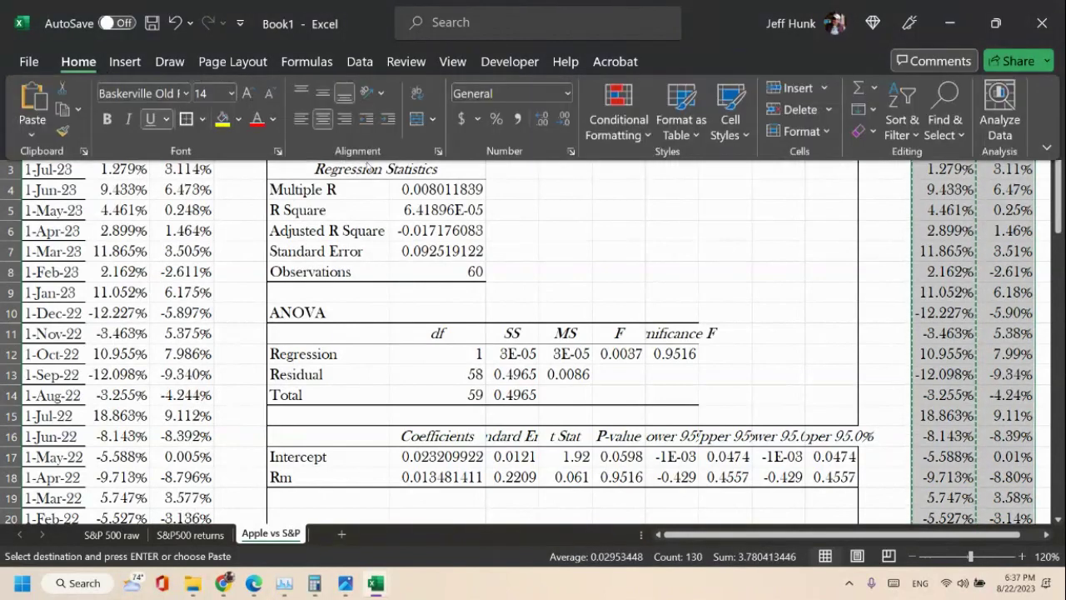
pyautogui.click(800, 110)
pyautogui.click(991, 353)
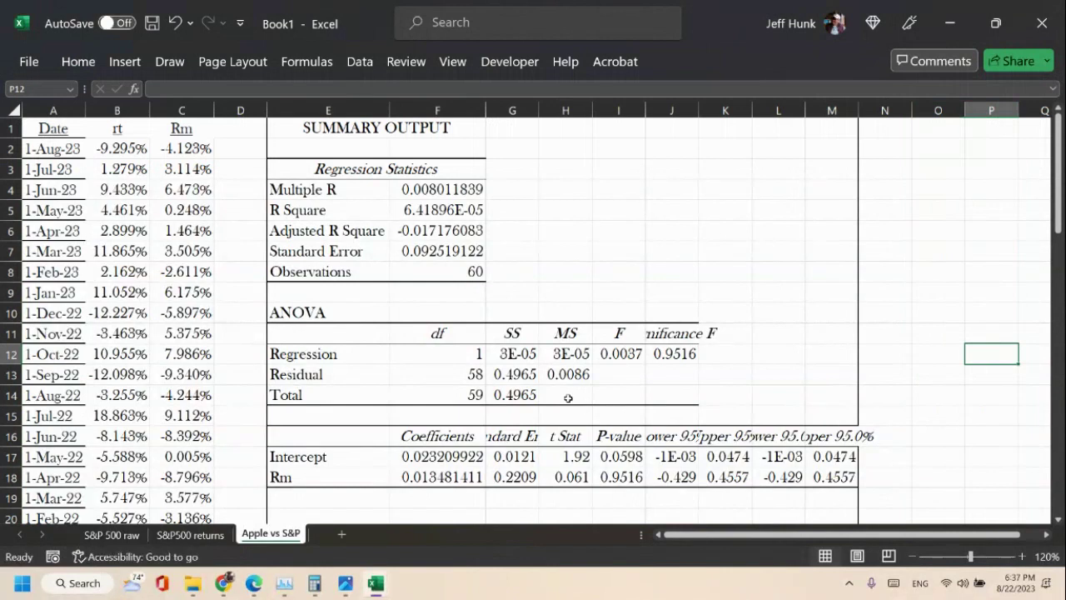
# Rerun the regression with Y range B1:B61, X range C1:C61 and labels, overwriting the existing output at E1.
pyautogui.scroll(-1, 568, 398)
pyautogui.scroll(1, 568, 398)
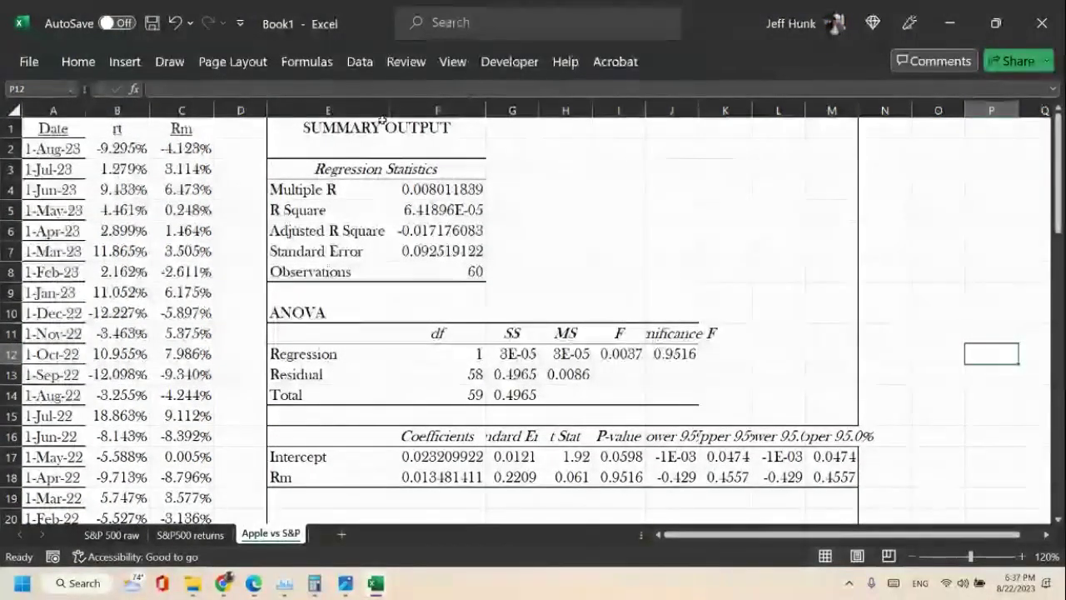
pyautogui.click(363, 65)
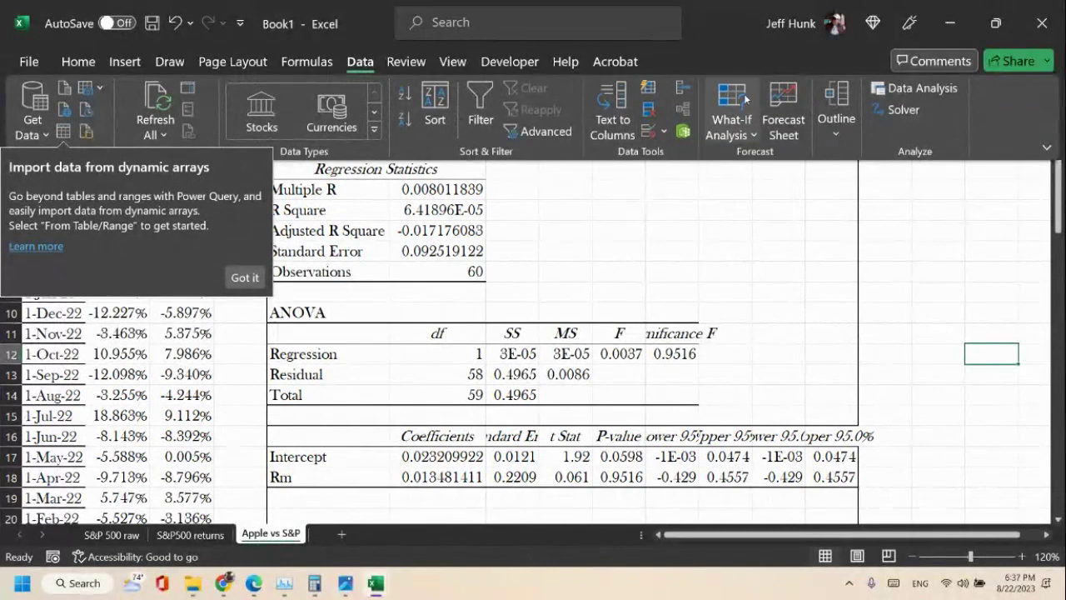
pyautogui.click(916, 88)
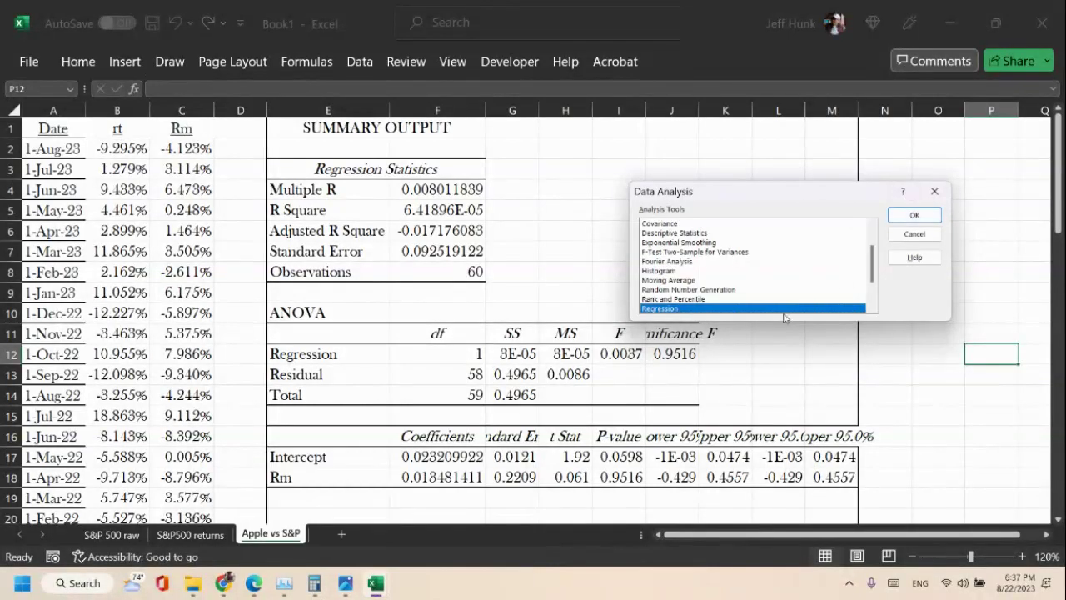
pyautogui.click(914, 215)
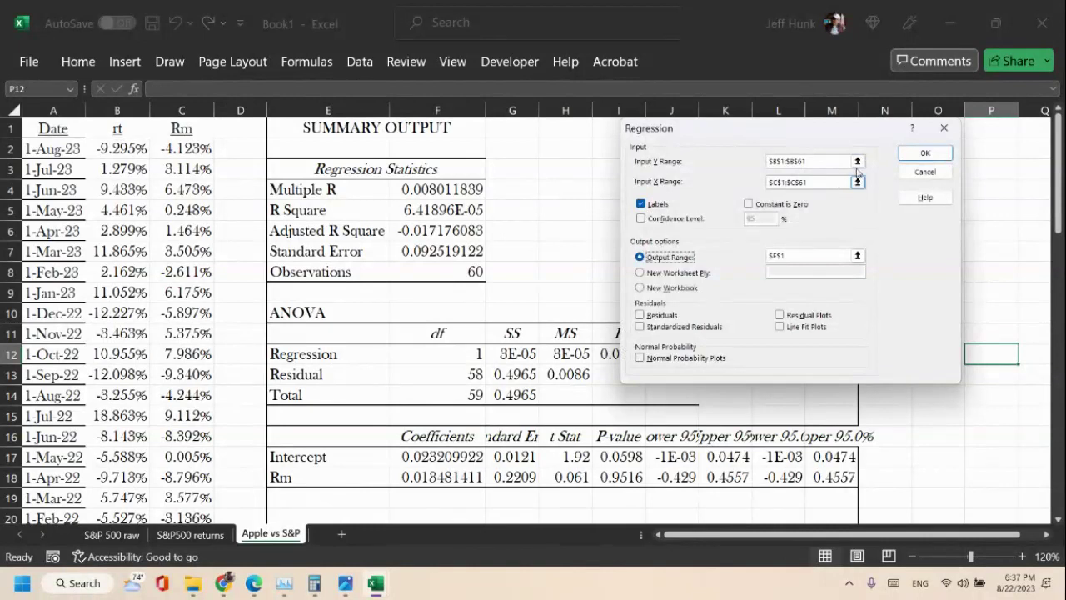
pyautogui.click(857, 161)
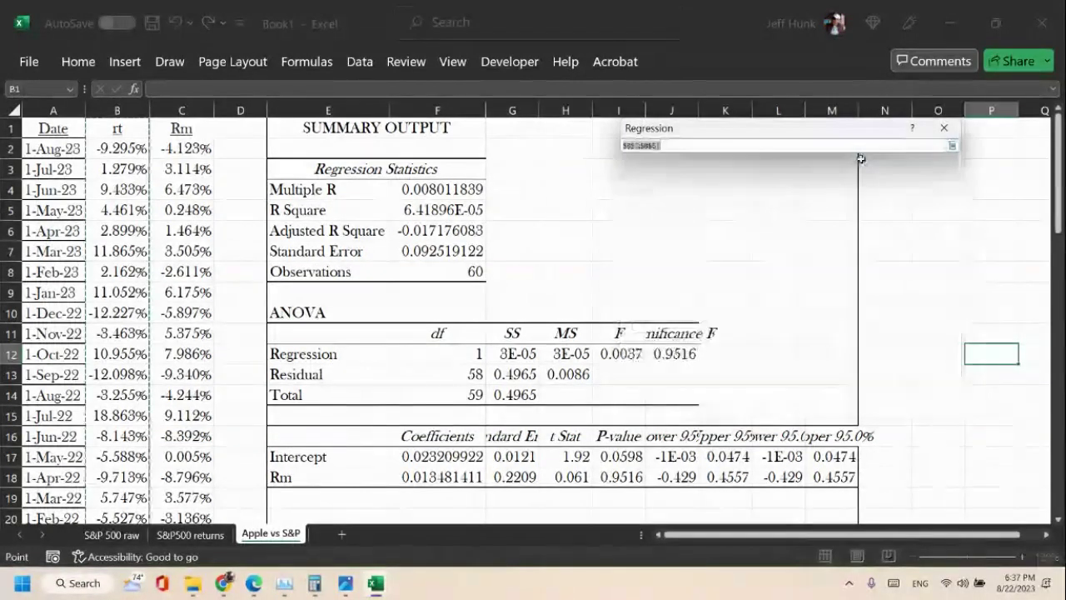
pyautogui.moveTo(117, 130); pyautogui.dragTo(132, 459)
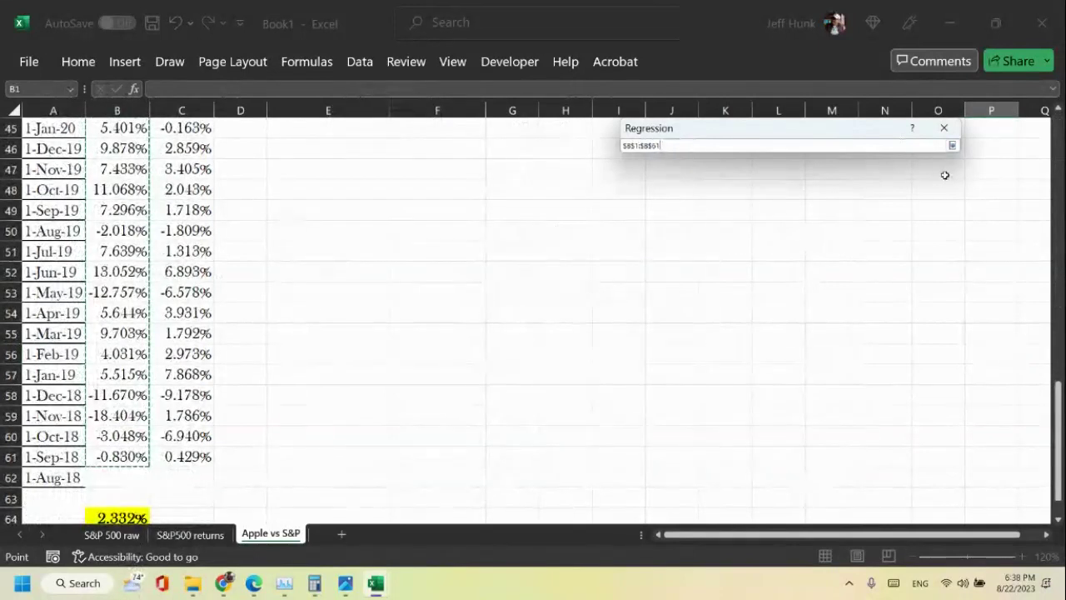
pyautogui.click(952, 145)
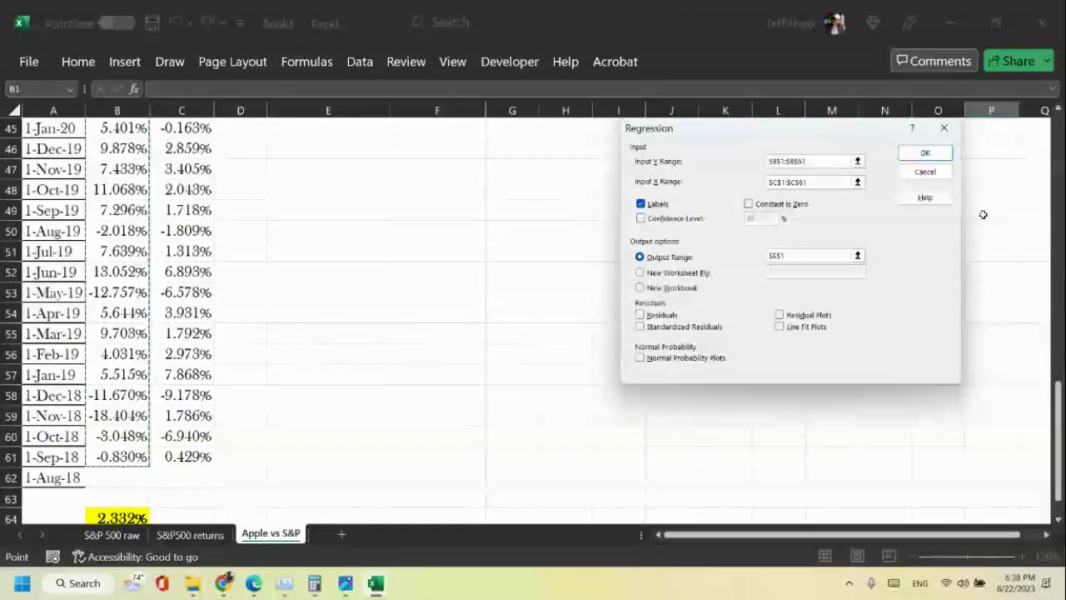
pyautogui.scroll(2, 983, 214)
pyautogui.scroll(13, 982, 215)
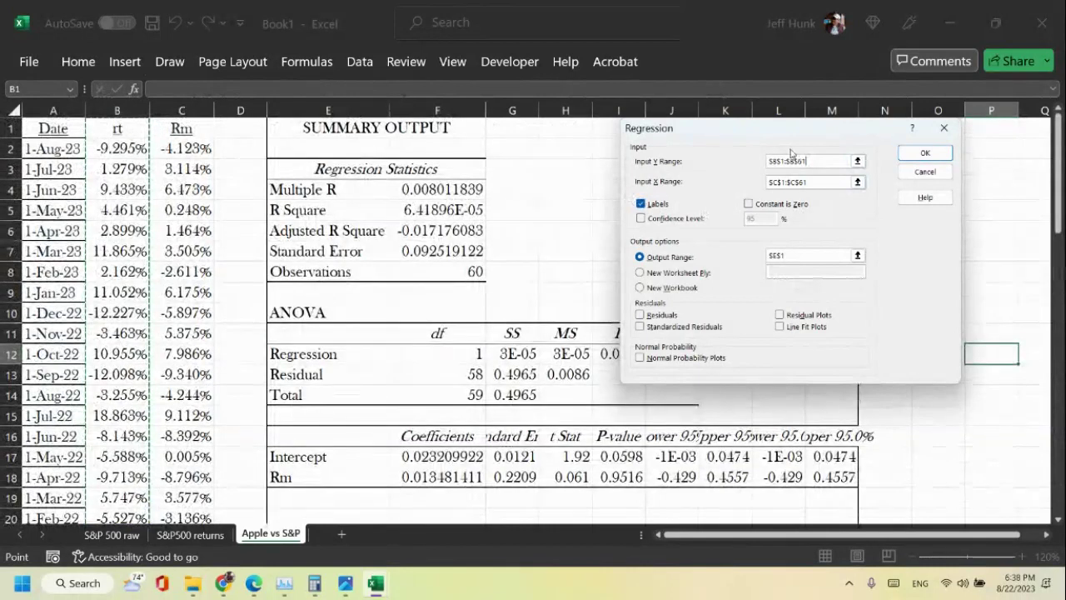
pyautogui.click(926, 154)
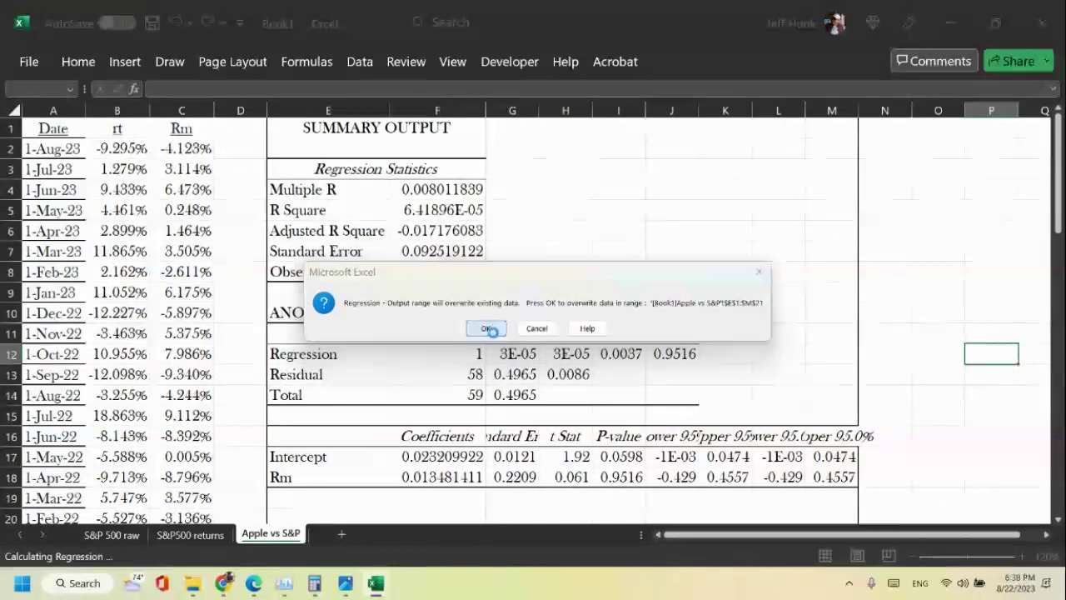
pyautogui.click(492, 334)
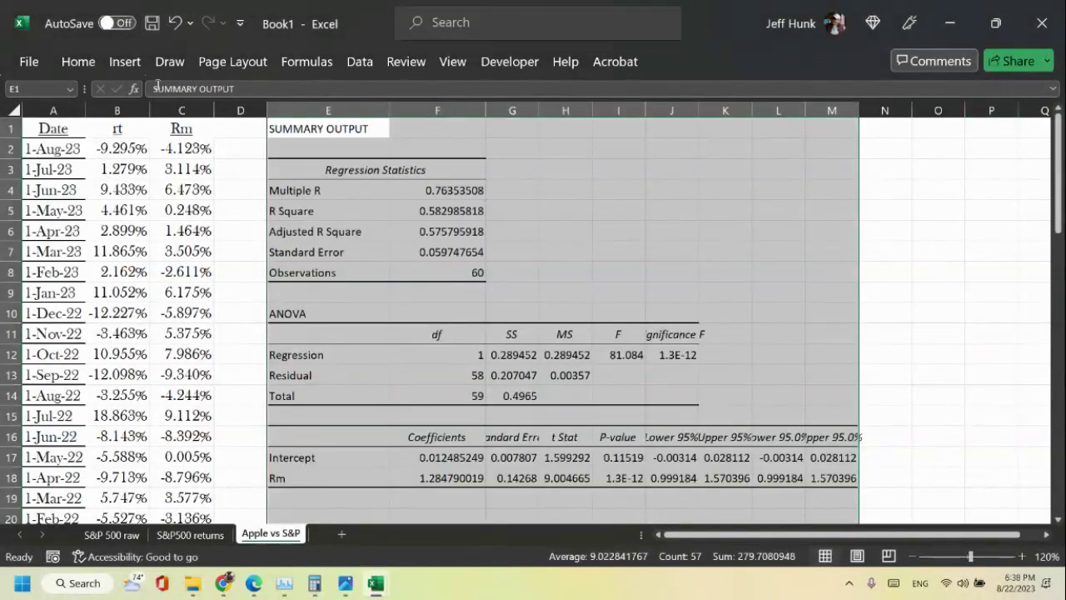
# Format the whole regression output block in 14-point Baskerville Old Face.
pyautogui.click(78, 62)
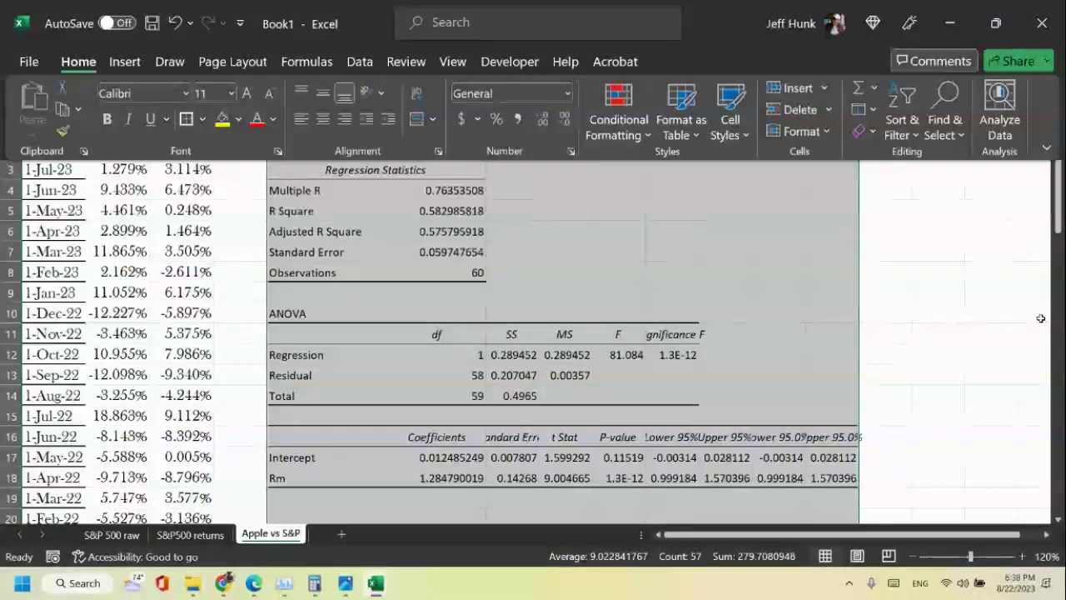
pyautogui.scroll(-3, 990, 317)
pyautogui.scroll(3, 963, 286)
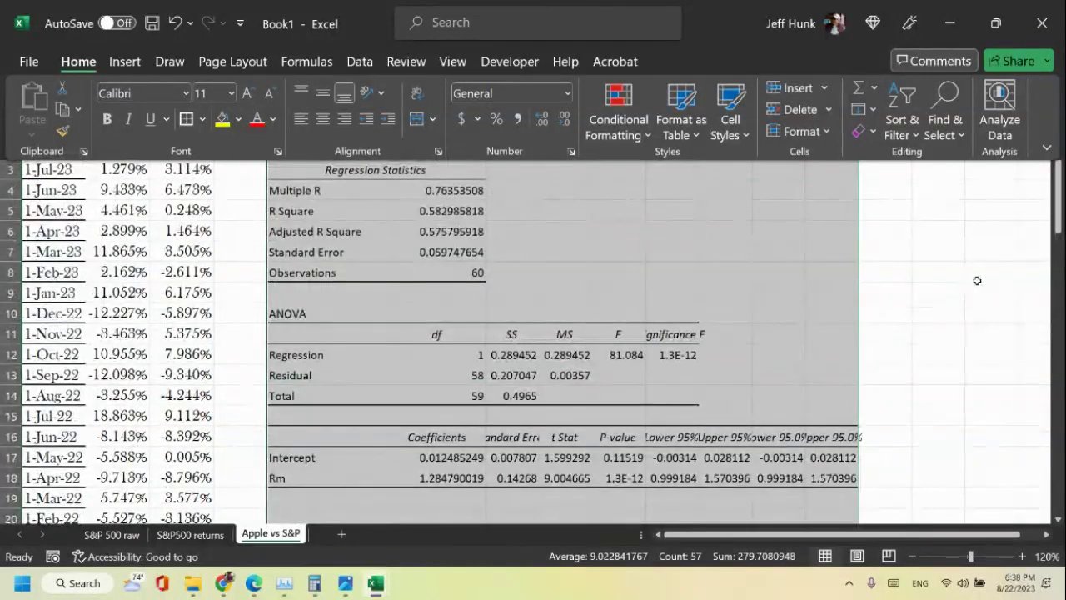
pyautogui.click(248, 93)
pyautogui.click(249, 93)
pyautogui.click(185, 99)
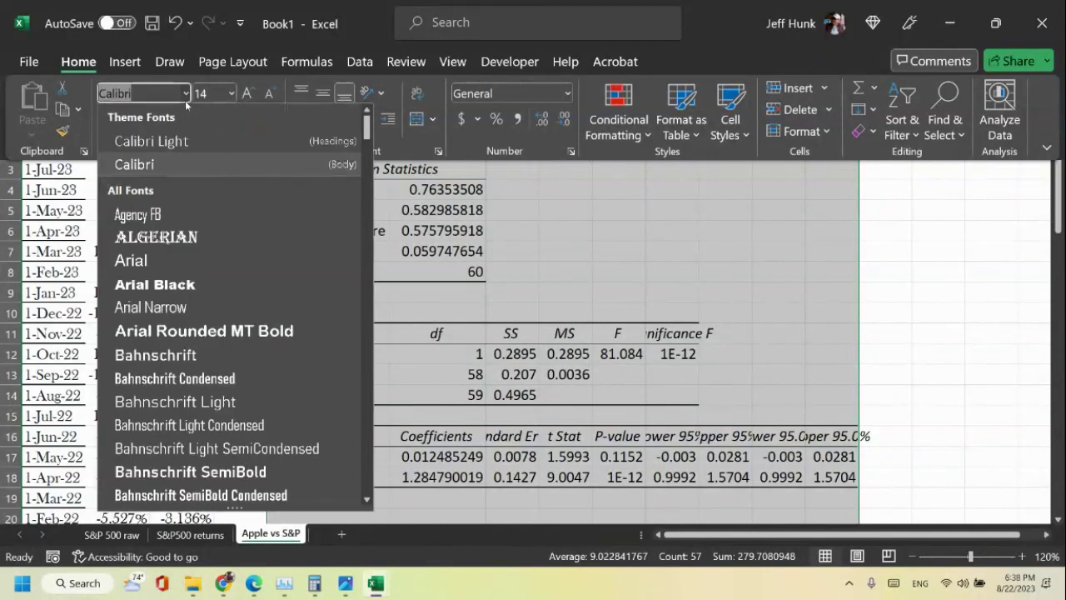
pyautogui.scroll(-5, 224, 300)
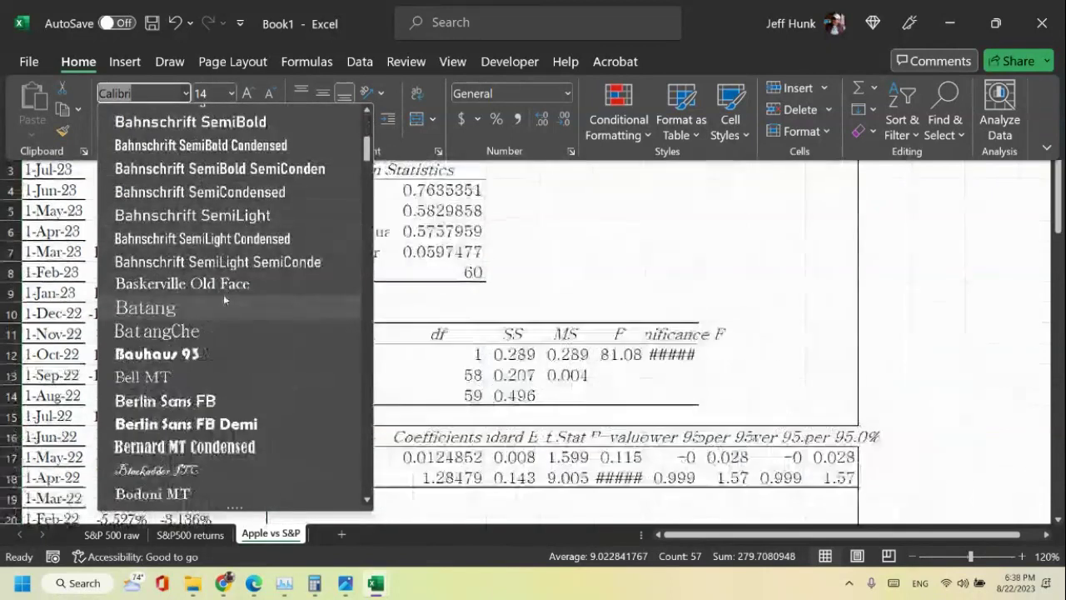
pyautogui.click(224, 283)
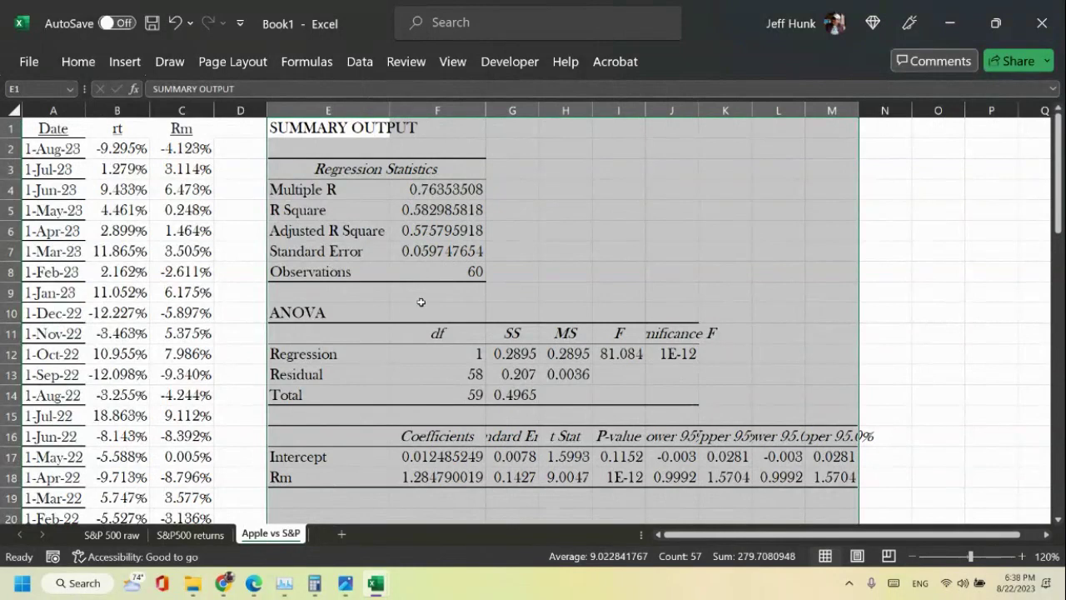
# Examine the Intercept and Rm coefficients in the regression output.
pyautogui.scroll(-1, 420, 302)
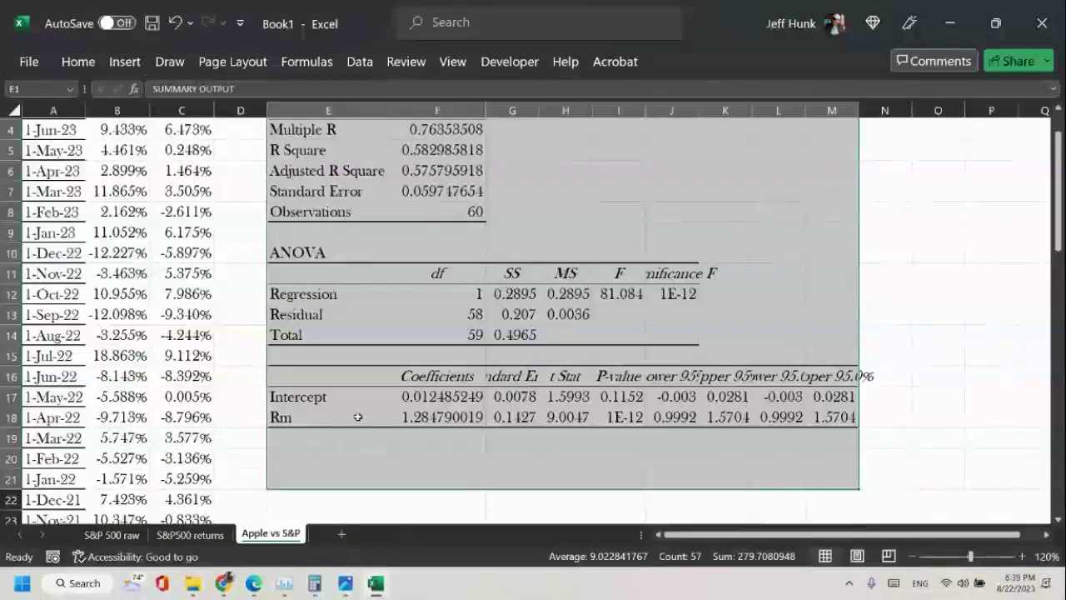
pyautogui.click(426, 417)
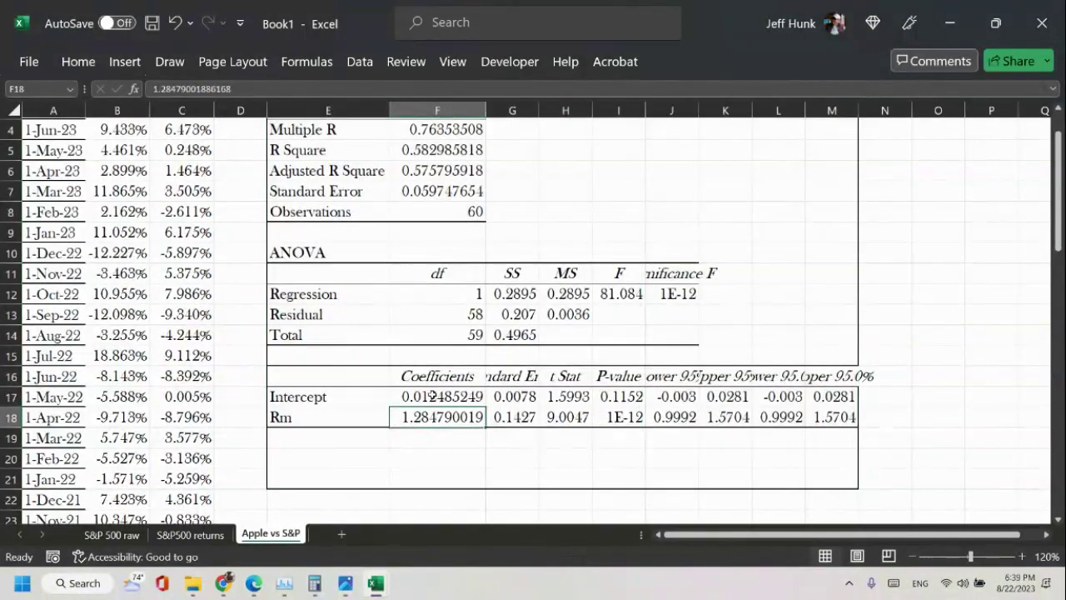
pyautogui.click(434, 398)
pyautogui.click(433, 377)
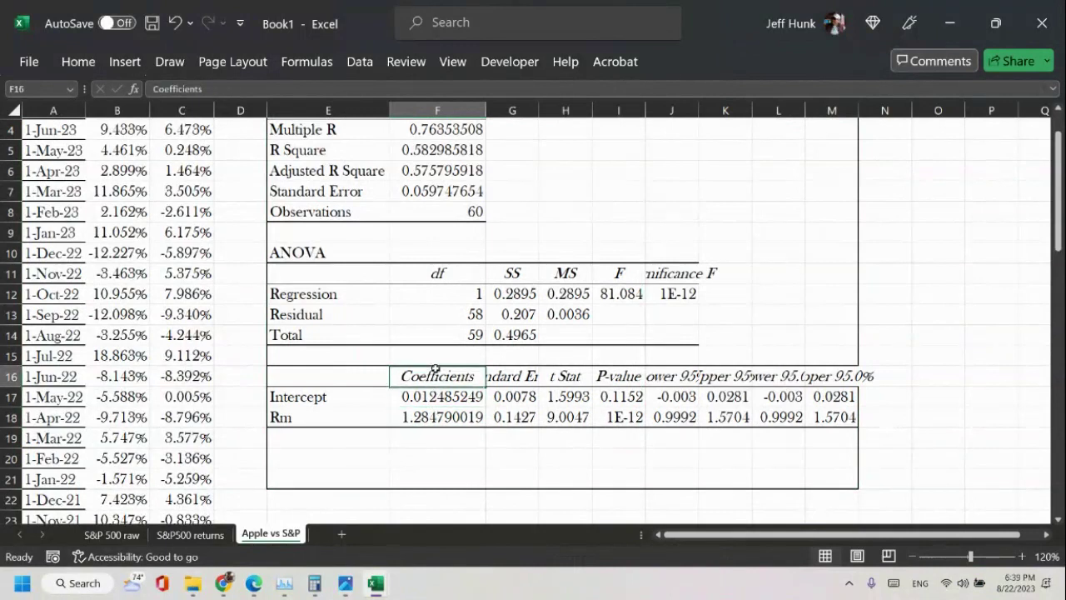
pyautogui.click(308, 418)
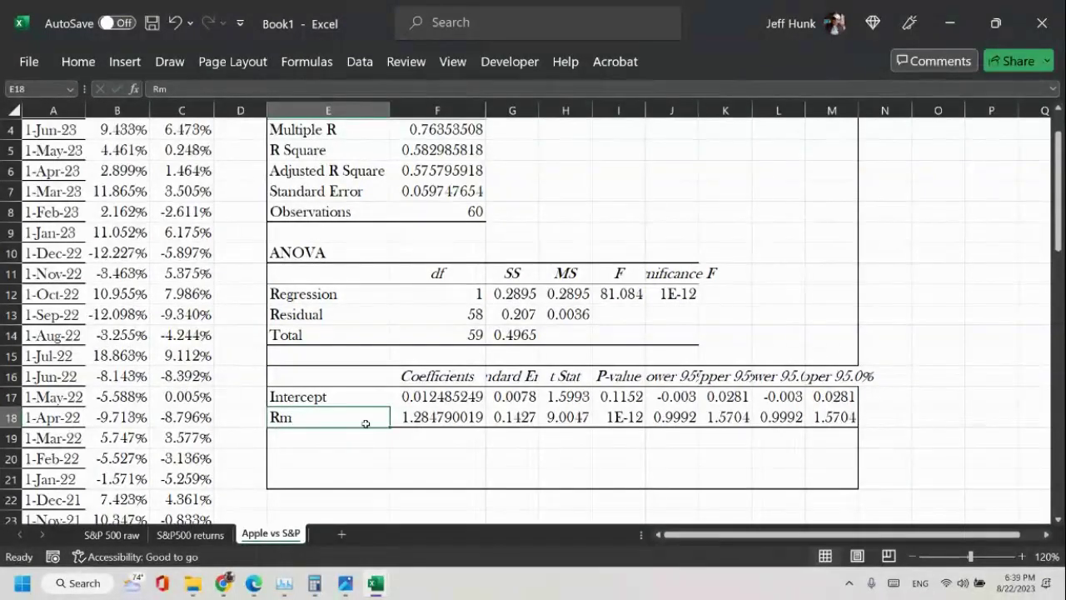
pyautogui.click(426, 419)
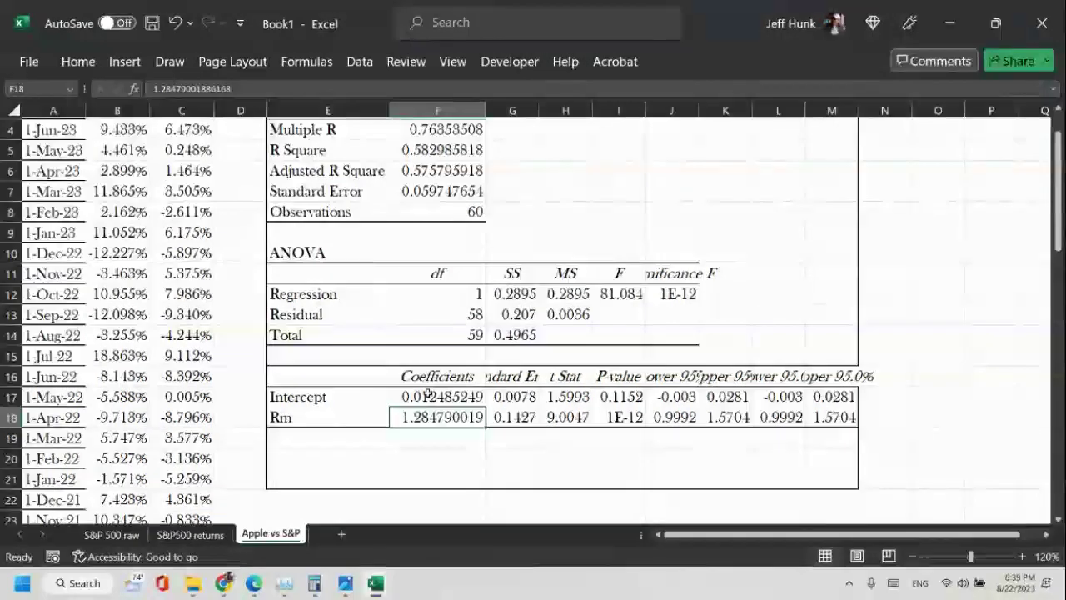
pyautogui.click(427, 395)
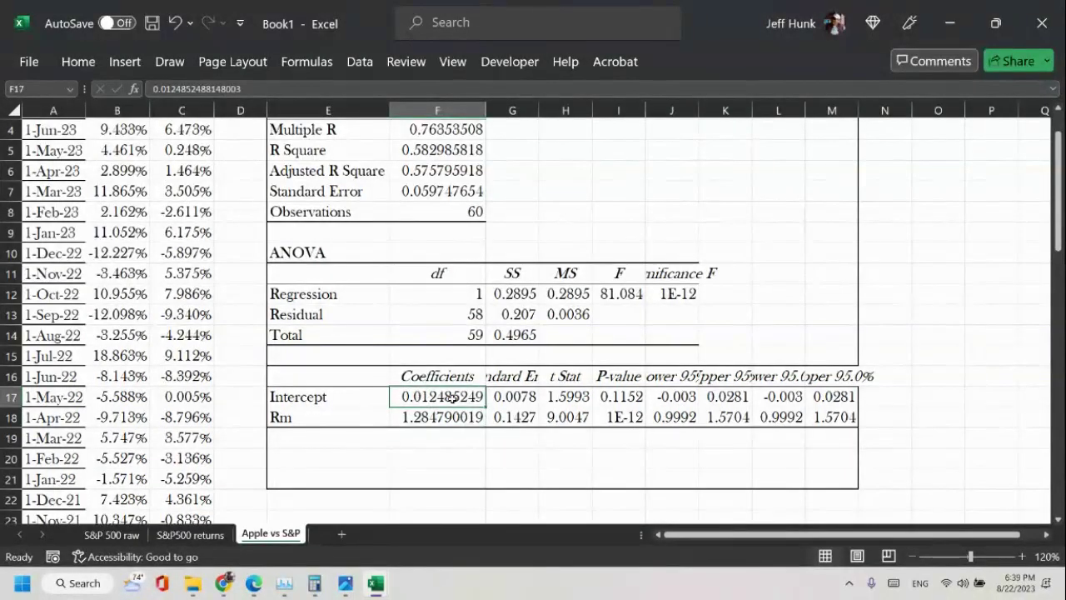
# Make the Intercept and Rm coefficients in F17:F18 bold and fill them with yellow.
pyautogui.moveTo(449, 398); pyautogui.dragTo(450, 411)
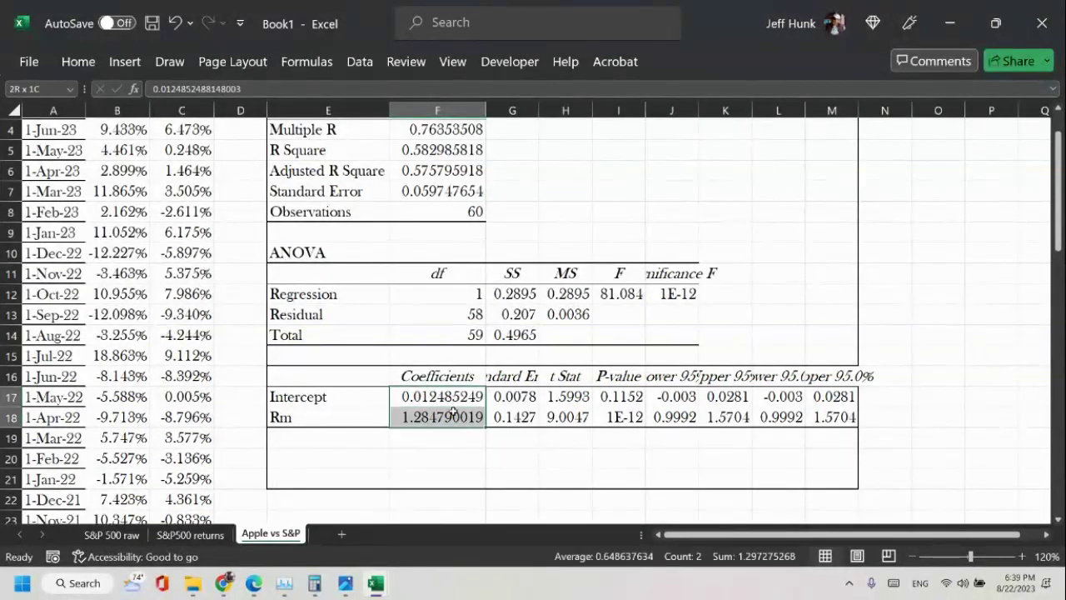
pyautogui.click(79, 63)
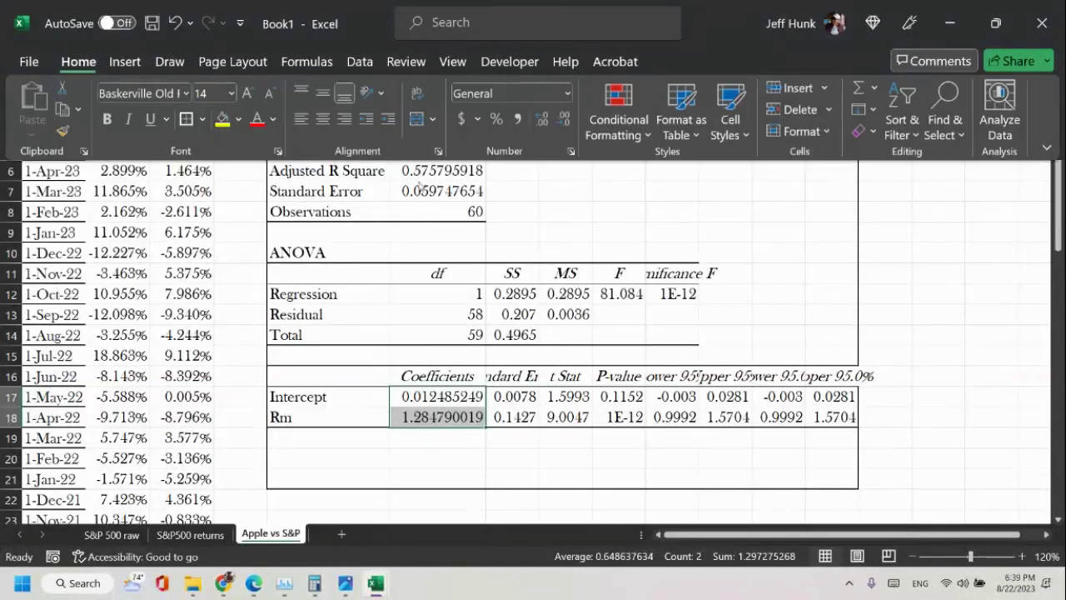
pyautogui.click(107, 119)
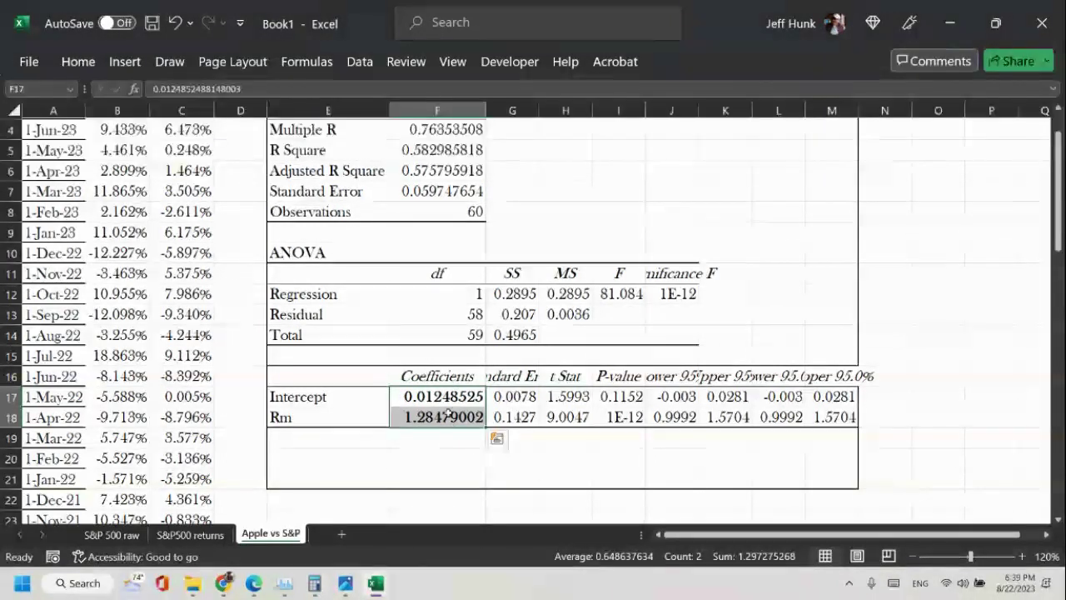
pyautogui.click(77, 61)
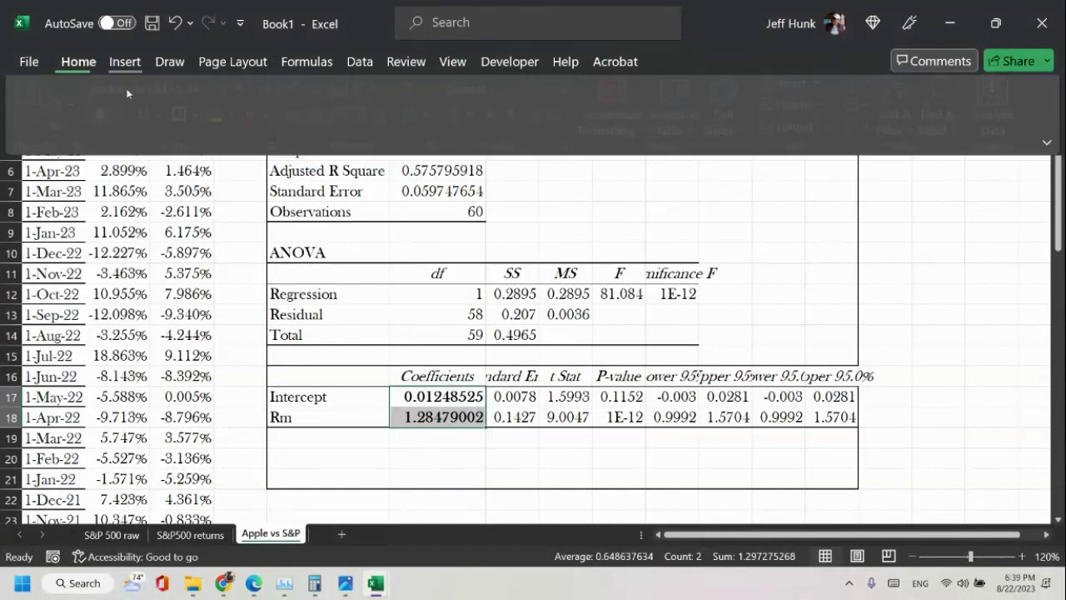
pyautogui.click(223, 119)
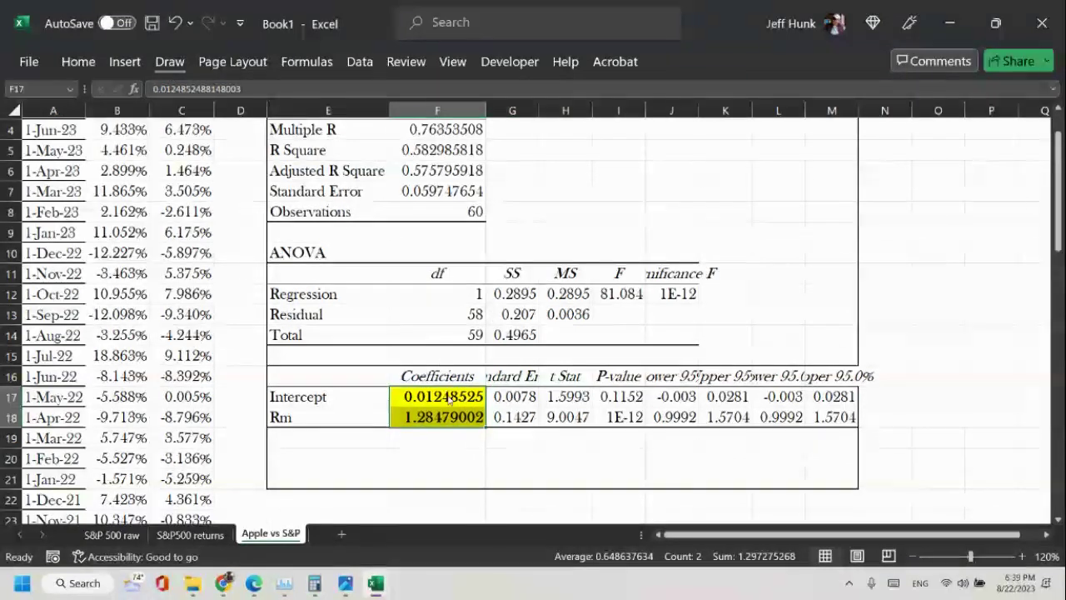
# Handwrite the equation rt = α + βRm below the coefficients table with the rainbow-coloured pen.
pyautogui.click(170, 61)
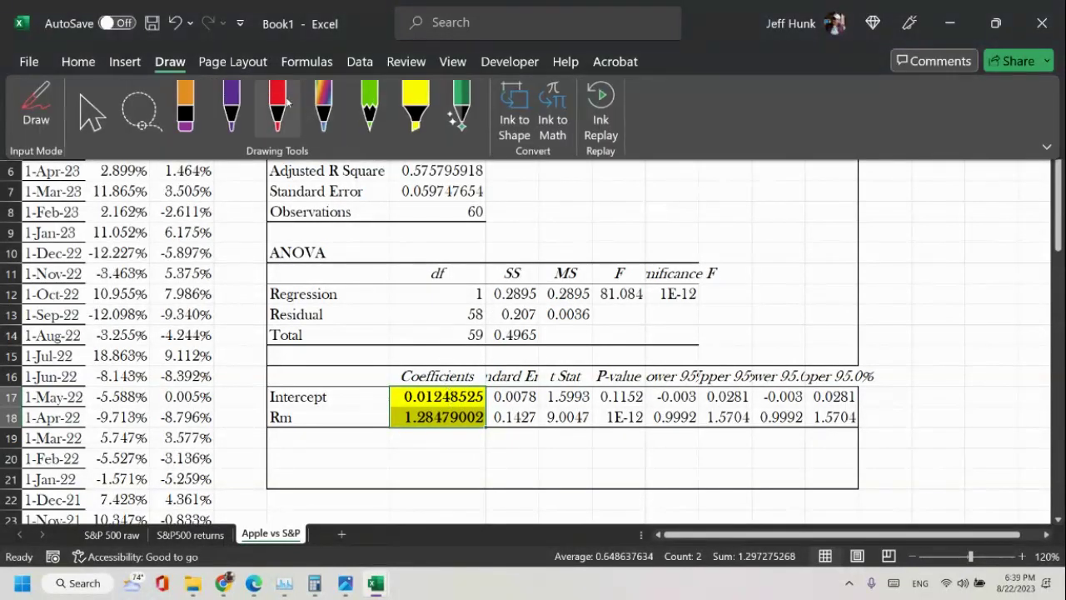
pyautogui.click(323, 101)
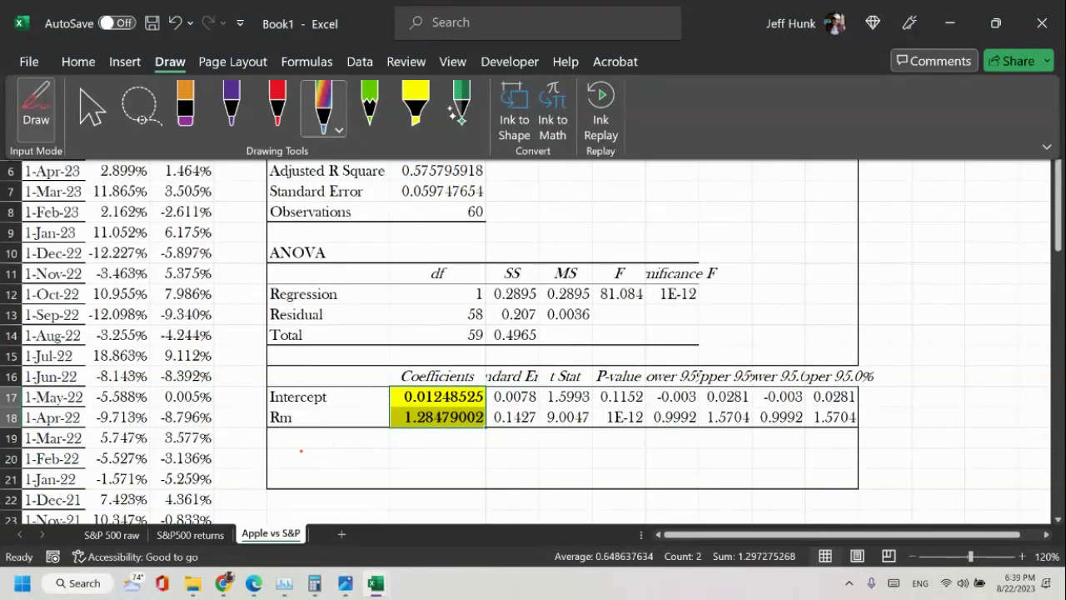
pyautogui.moveTo(284, 477)
pyautogui.mouseDown()
pyautogui.moveTo(292, 443)
pyautogui.moveTo(308, 442)
pyautogui.mouseUp()
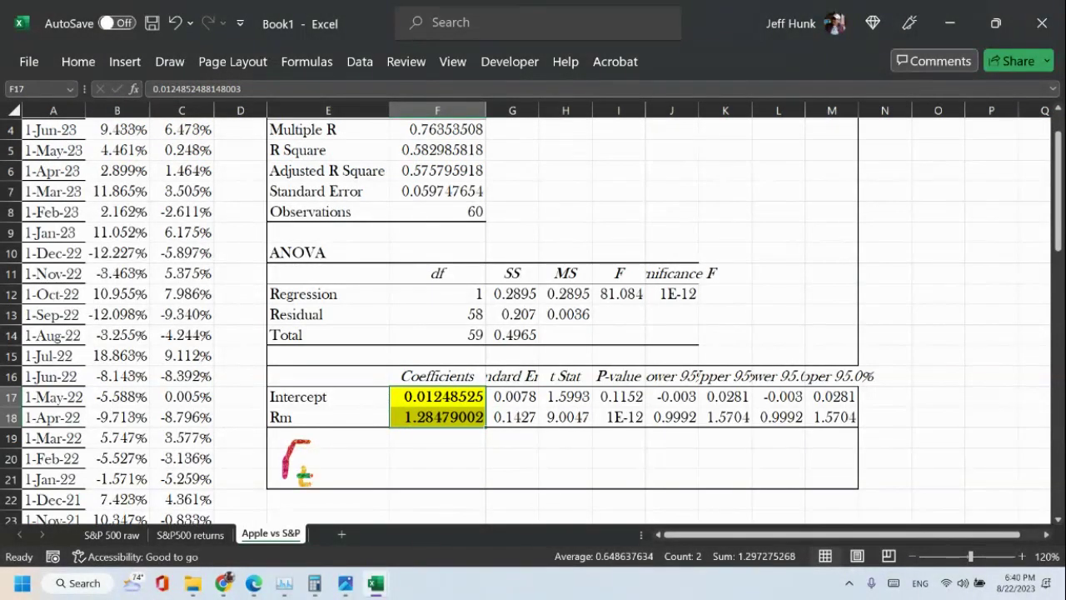
pyautogui.moveTo(332, 453)
pyautogui.mouseDown()
pyautogui.moveTo(356, 452)
pyautogui.moveTo(343, 453)
pyautogui.moveTo(360, 465)
pyautogui.mouseUp()
pyautogui.moveTo(399, 452)
pyautogui.mouseDown()
pyautogui.moveTo(384, 478)
pyautogui.moveTo(410, 493)
pyautogui.moveTo(445, 465)
pyautogui.moveTo(430, 486)
pyautogui.mouseUp()
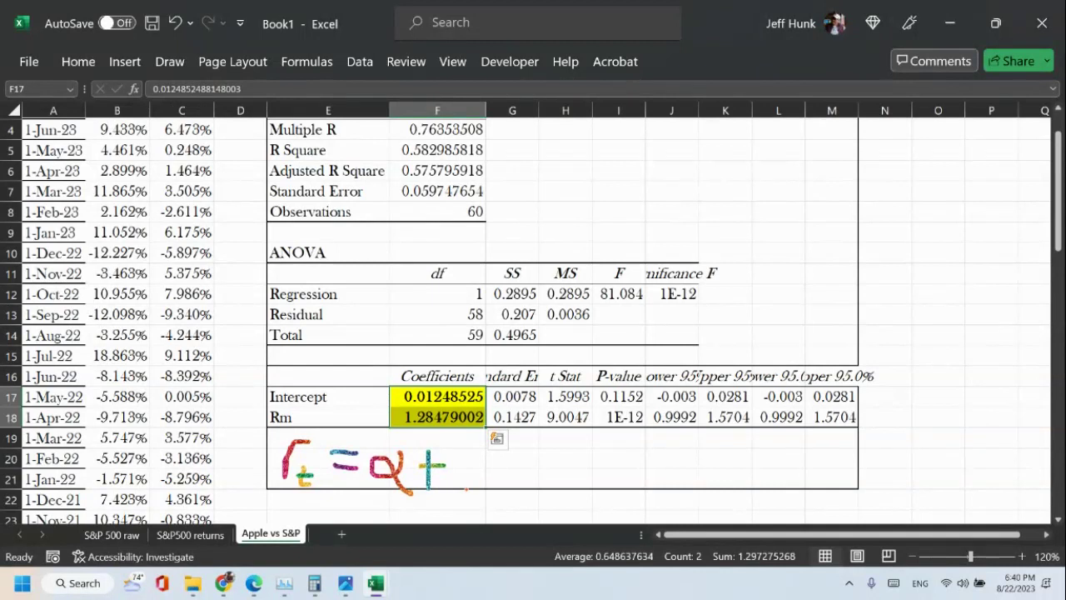
pyautogui.moveTo(464, 493)
pyautogui.mouseDown()
pyautogui.moveTo(464, 447)
pyautogui.moveTo(464, 480)
pyautogui.mouseUp()
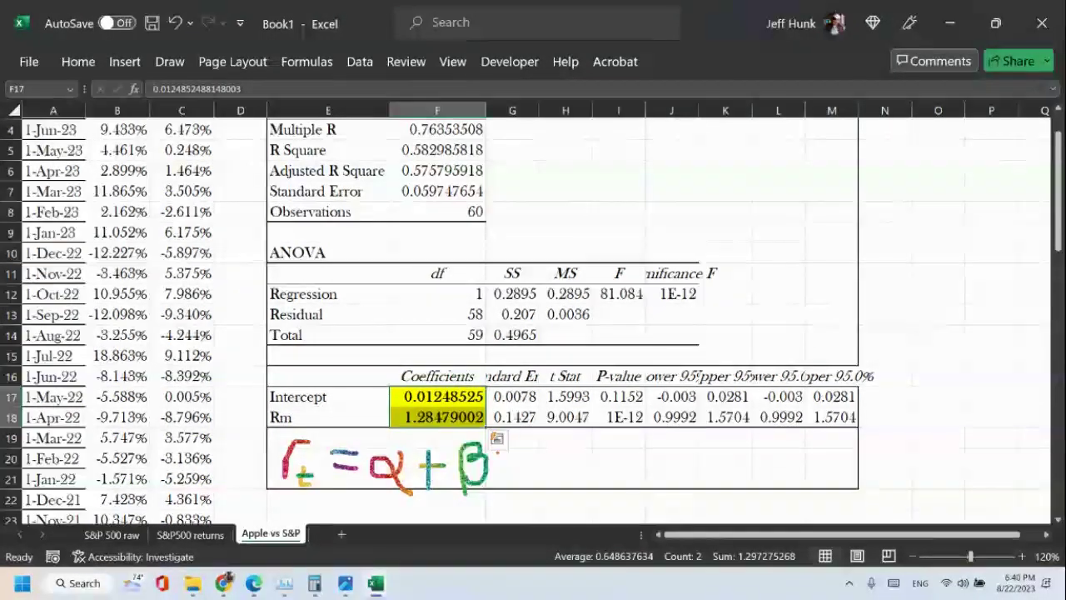
pyautogui.moveTo(511, 446)
pyautogui.mouseDown()
pyautogui.moveTo(512, 466)
pyautogui.moveTo(517, 458)
pyautogui.moveTo(534, 484)
pyautogui.moveTo(538, 470)
pyautogui.moveTo(578, 485)
pyautogui.mouseUp()
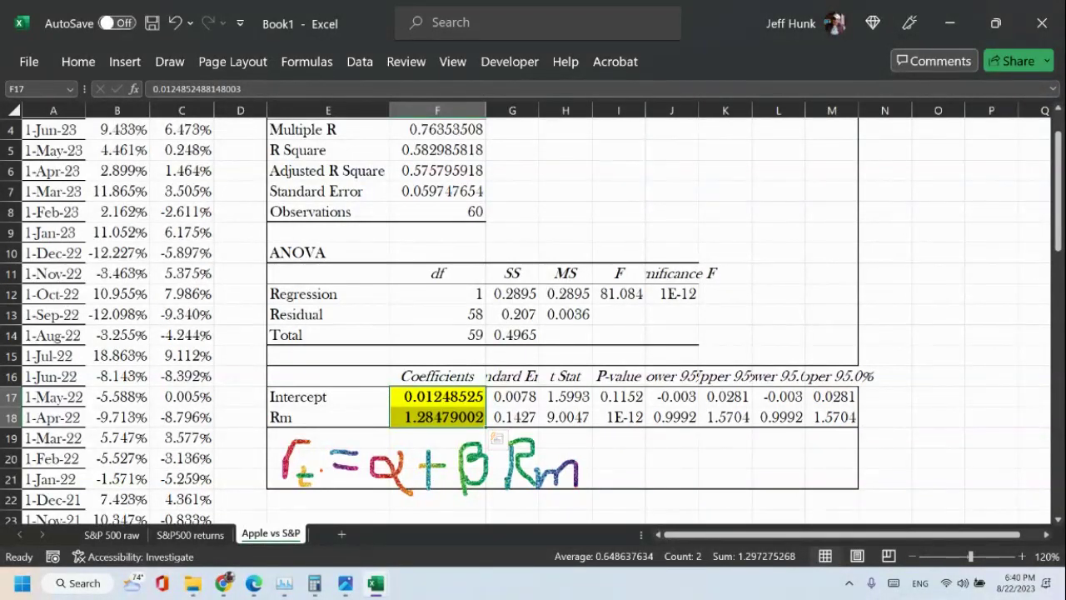
# Draw one ink arrow from the Intercept coefficient to α and another from the Rm coefficient to β, then stop inking.
pyautogui.moveTo(401, 396); pyautogui.dragTo(383, 444)
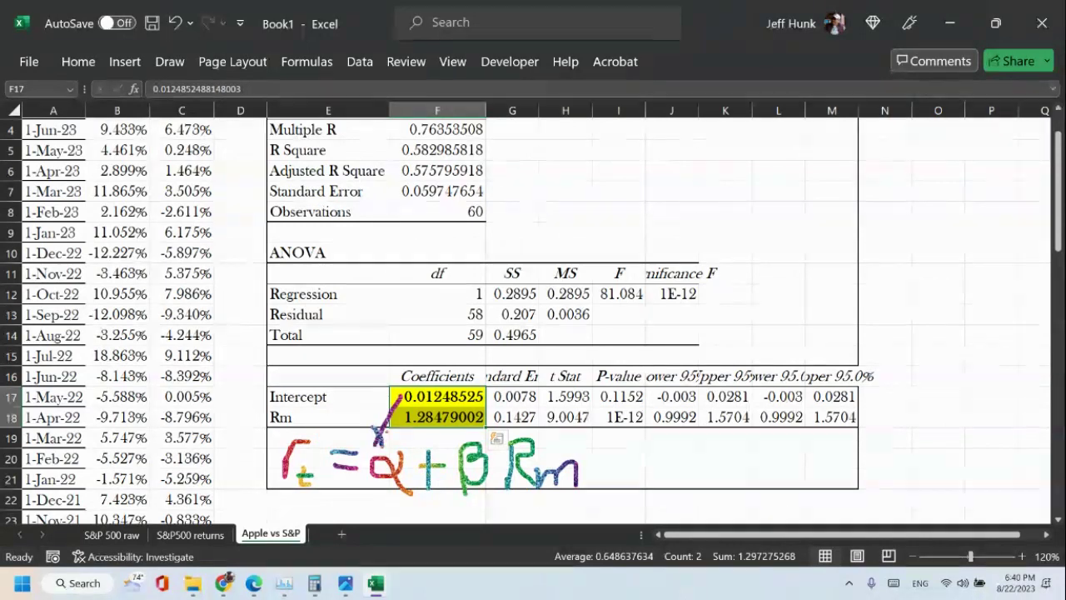
pyautogui.click(177, 28)
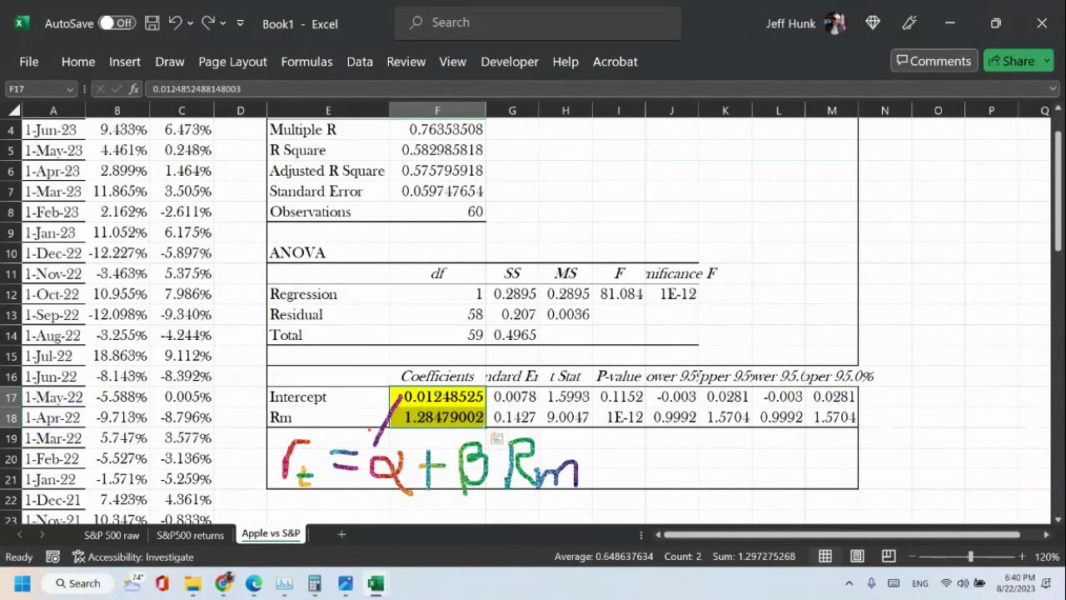
pyautogui.moveTo(368, 428); pyautogui.dragTo(380, 448)
pyautogui.moveTo(442, 429); pyautogui.dragTo(462, 447)
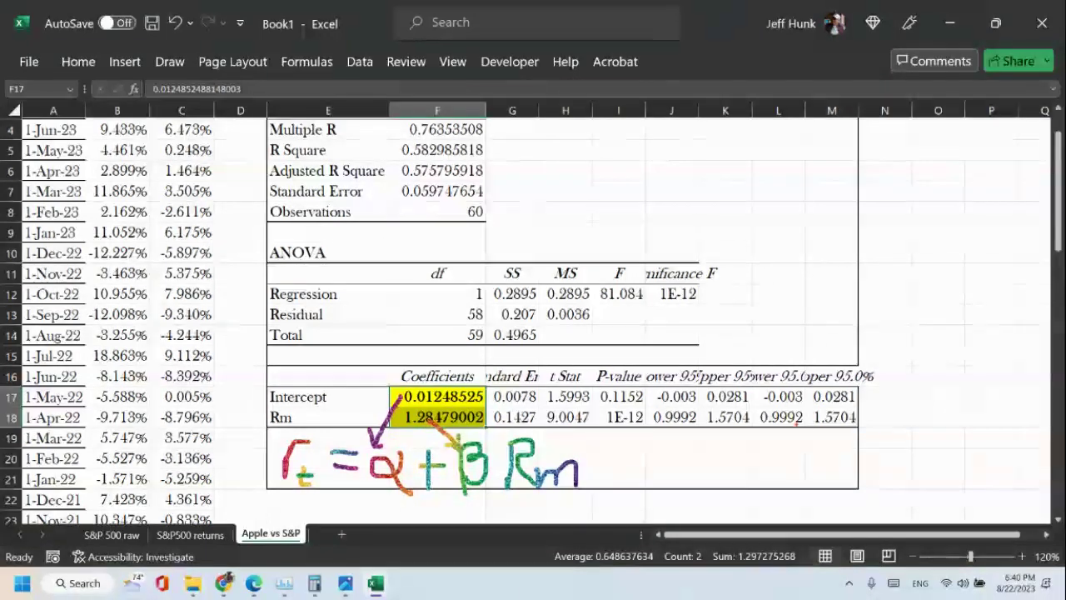
pyautogui.click(170, 62)
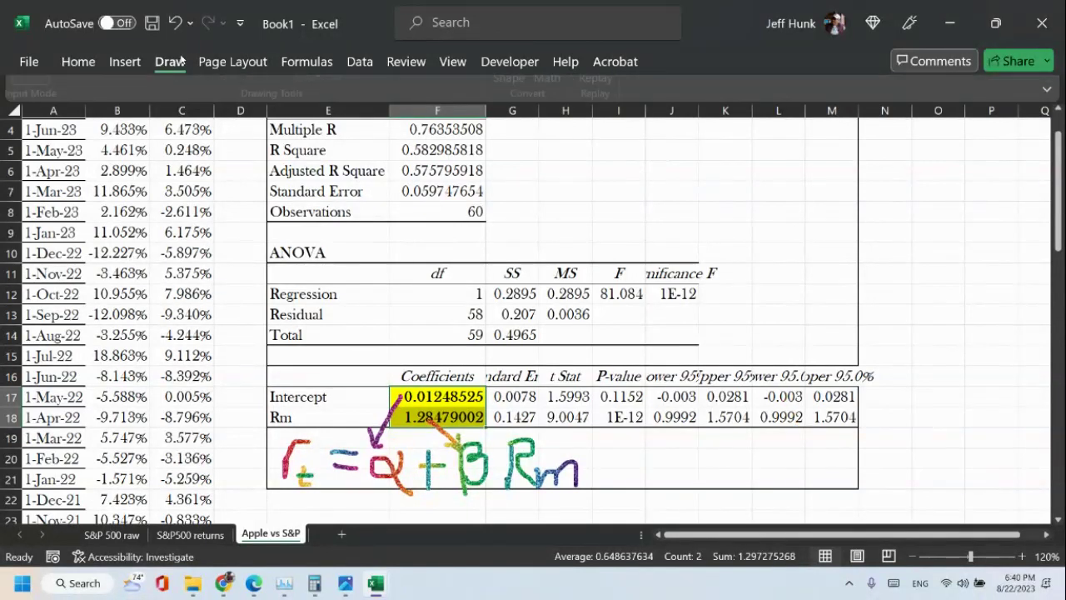
pyautogui.click(92, 109)
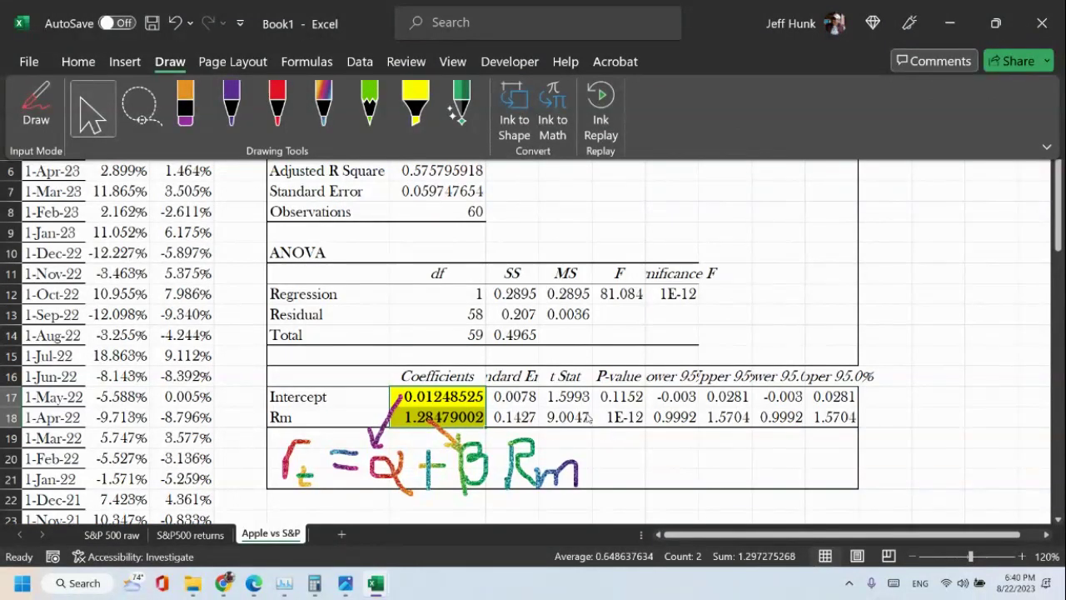
# Make the Intercept and Rm t Stat values in H17:H18 bold and fill them with light green.
pyautogui.click(571, 376)
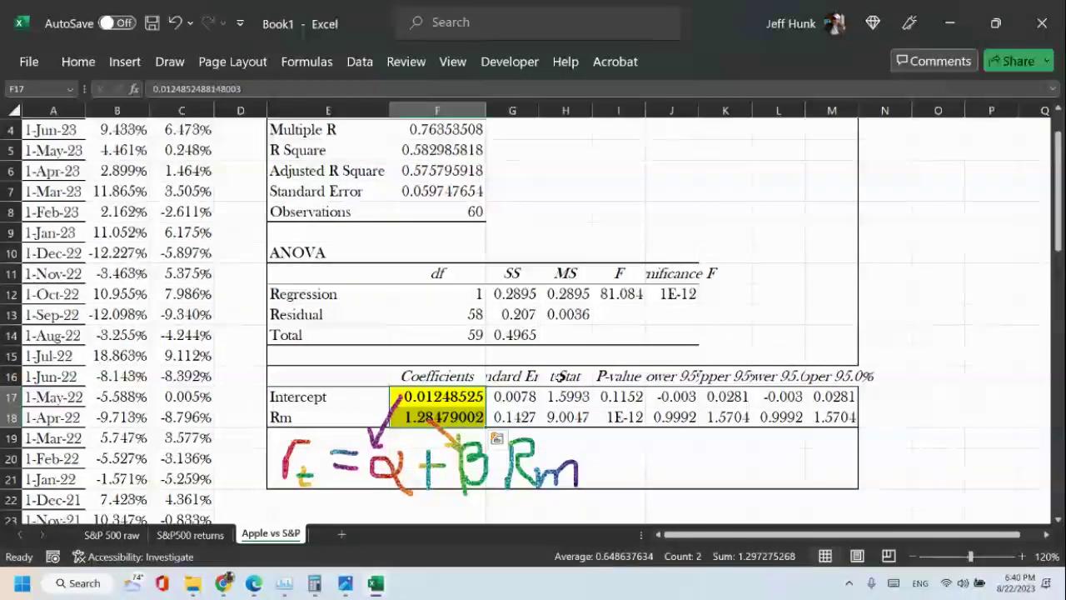
pyautogui.click(560, 397)
pyautogui.moveTo(560, 397); pyautogui.dragTo(566, 416)
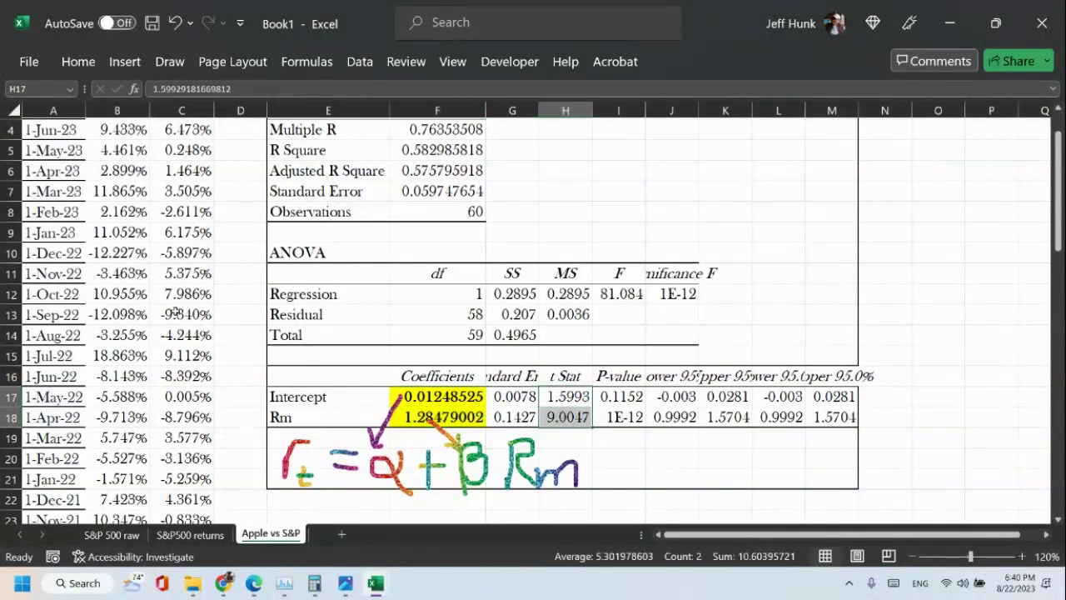
pyautogui.click(66, 63)
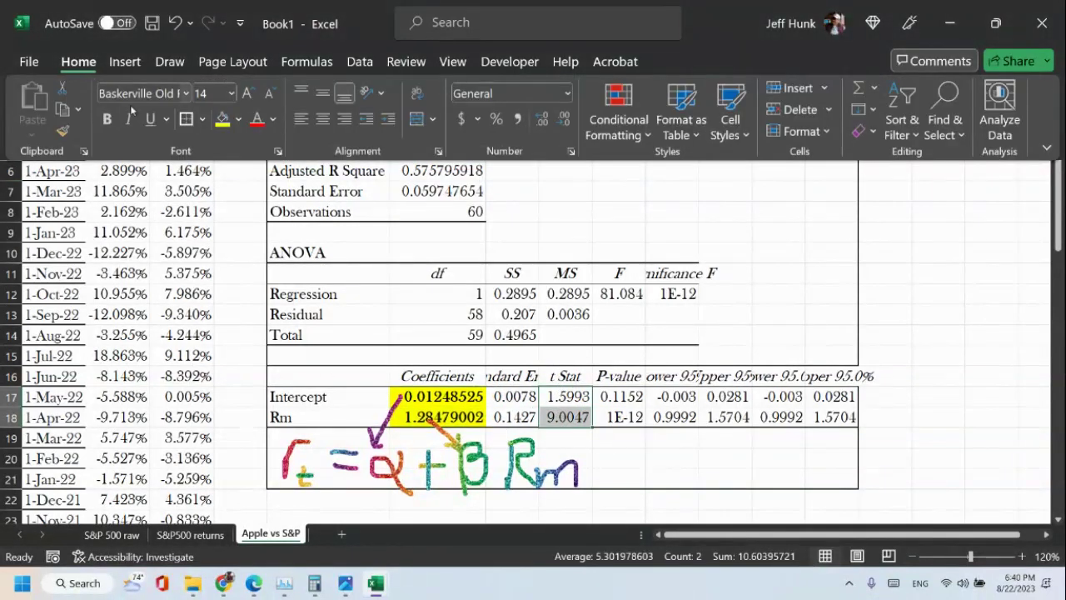
pyautogui.click(109, 120)
pyautogui.click(238, 119)
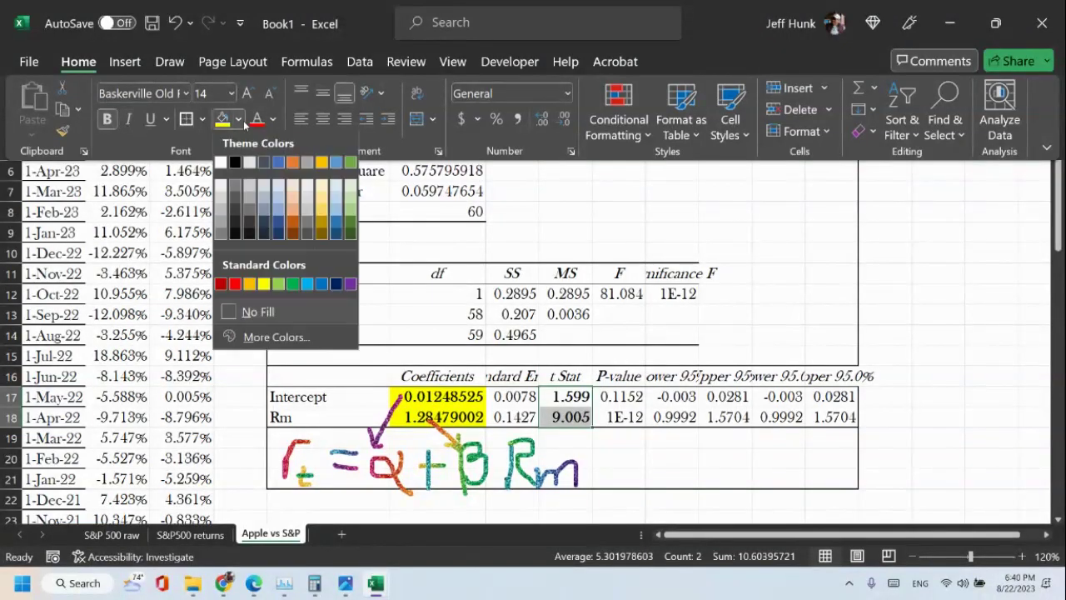
pyautogui.click(277, 287)
pyautogui.hotkey('ctrl', 'F1')
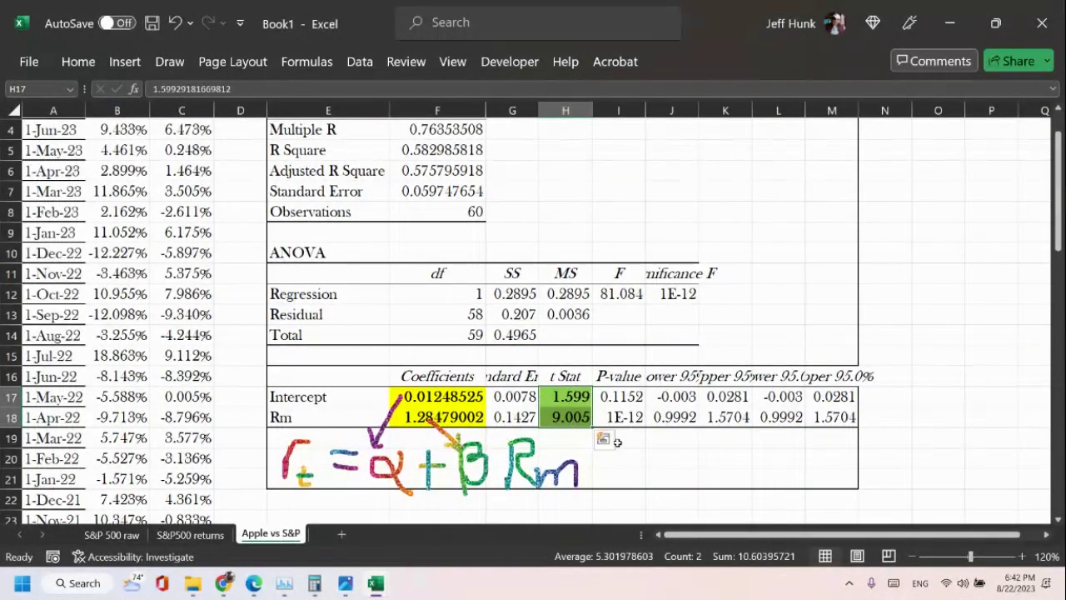
# AutoFit the widths of columns I through M so the regression headings and values fit.
pyautogui.click(671, 456)
pyautogui.click(447, 419)
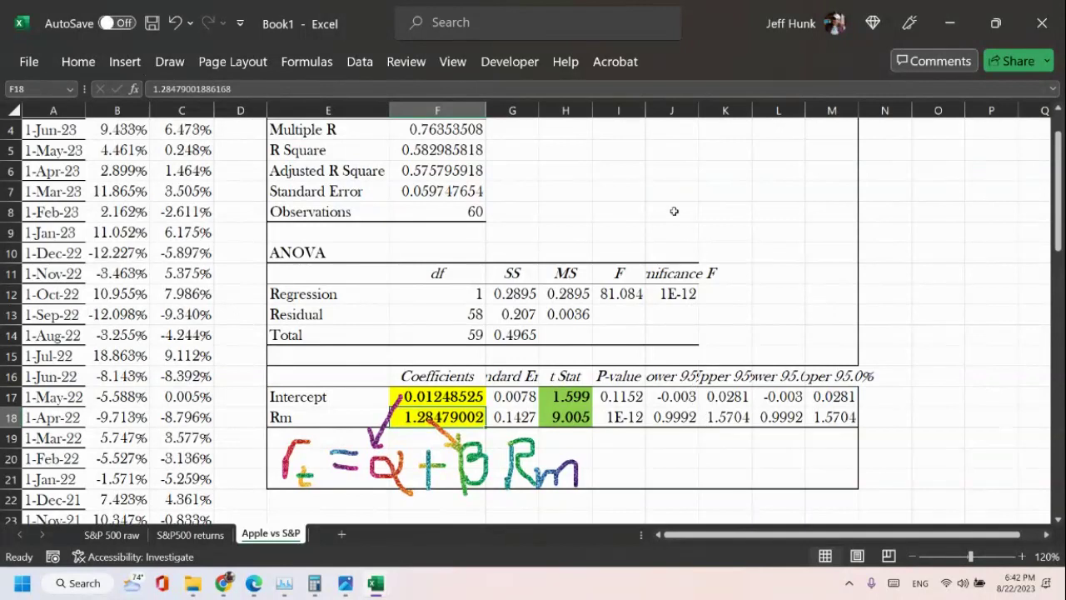
pyautogui.doubleClick(645, 110)
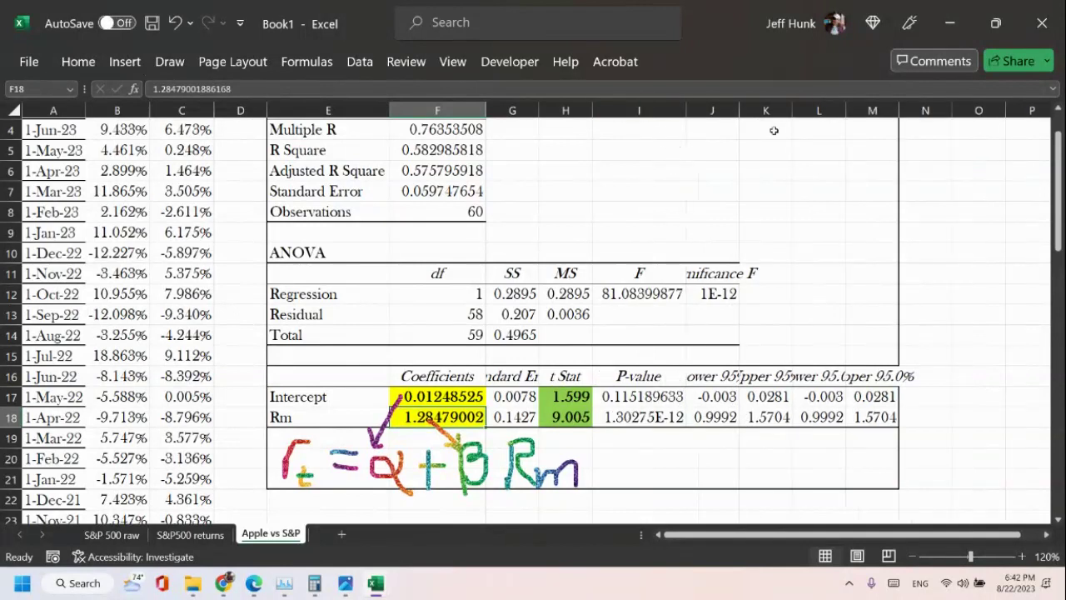
pyautogui.doubleClick(739, 111)
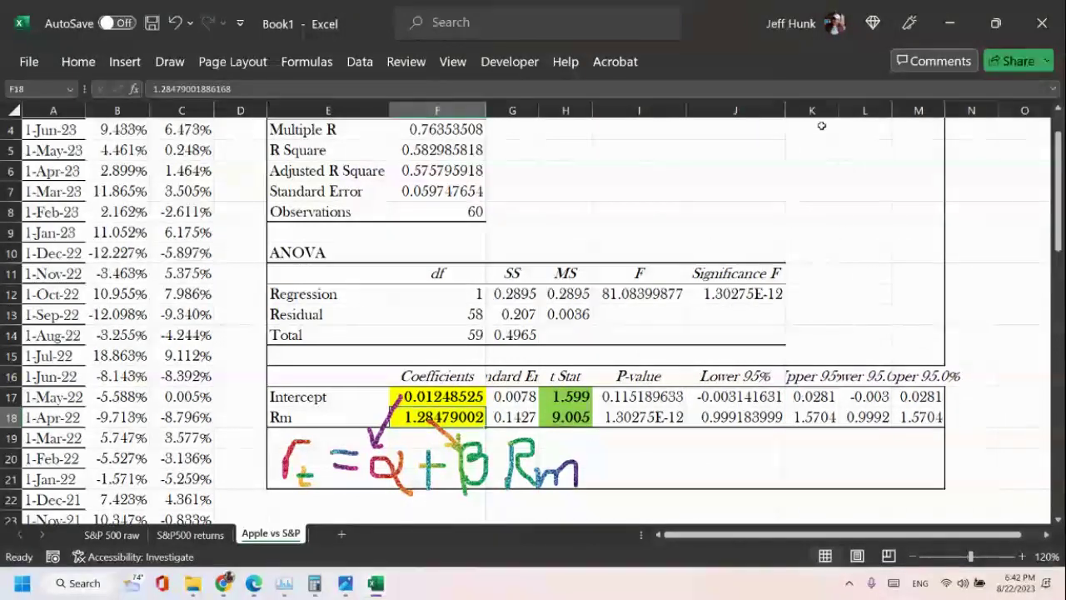
pyautogui.doubleClick(840, 111)
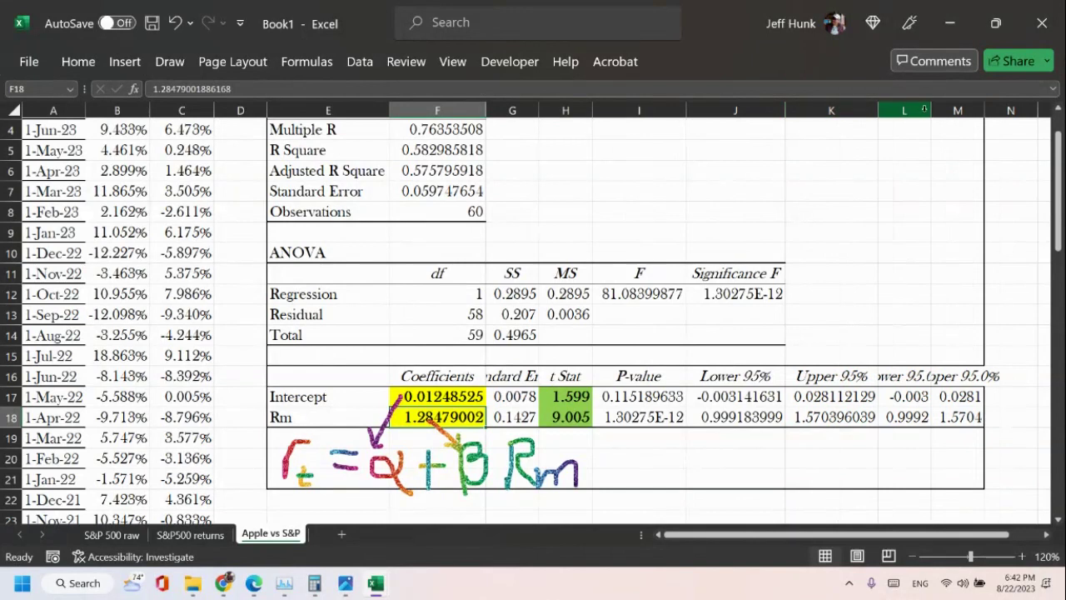
pyautogui.doubleClick(931, 110)
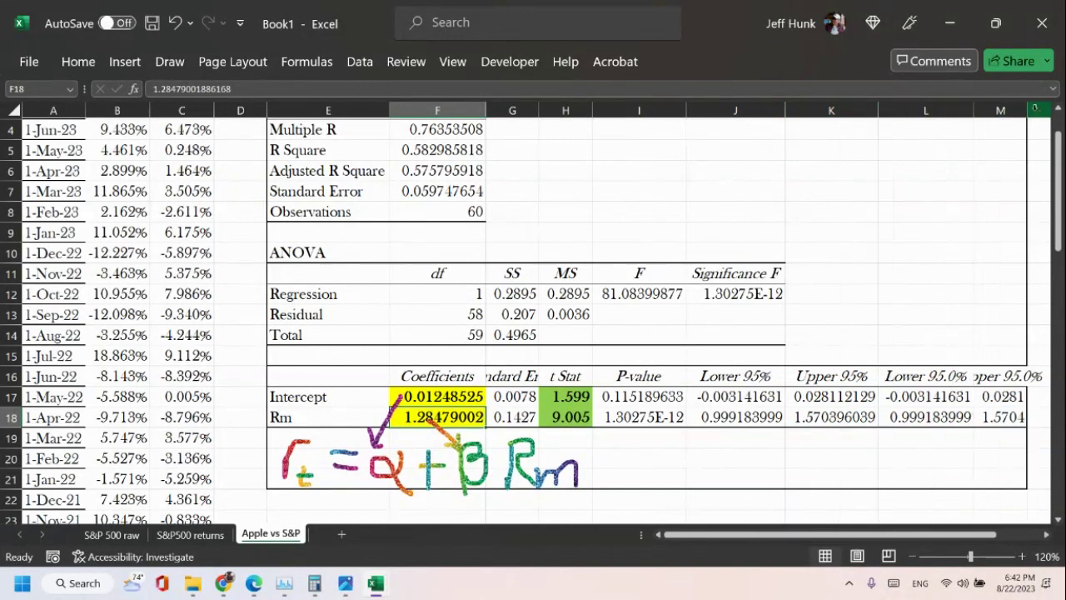
pyautogui.doubleClick(1027, 111)
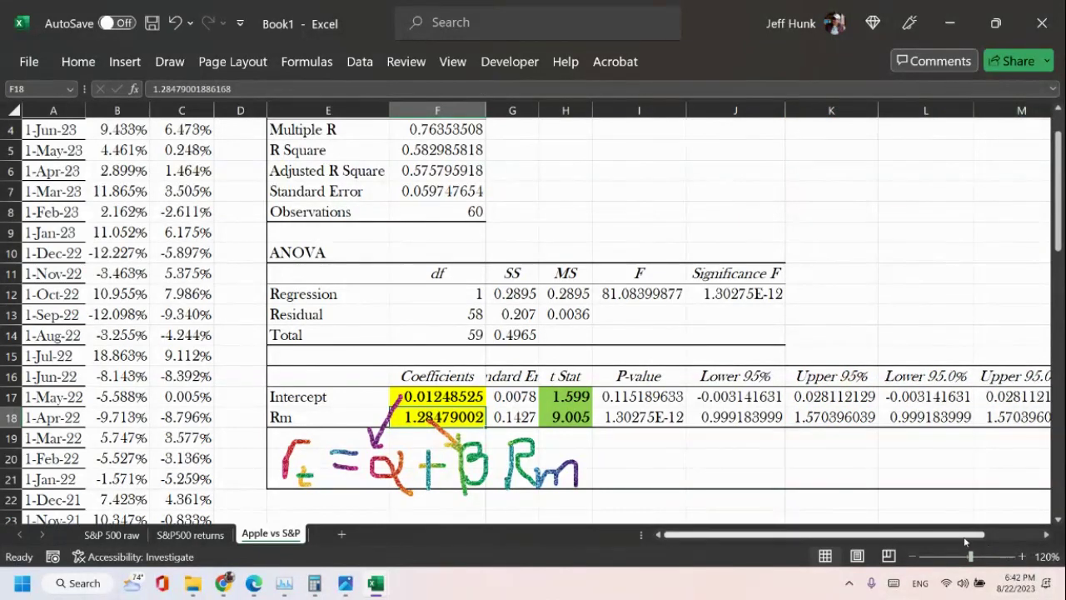
pyautogui.hscroll(1, 965, 542)
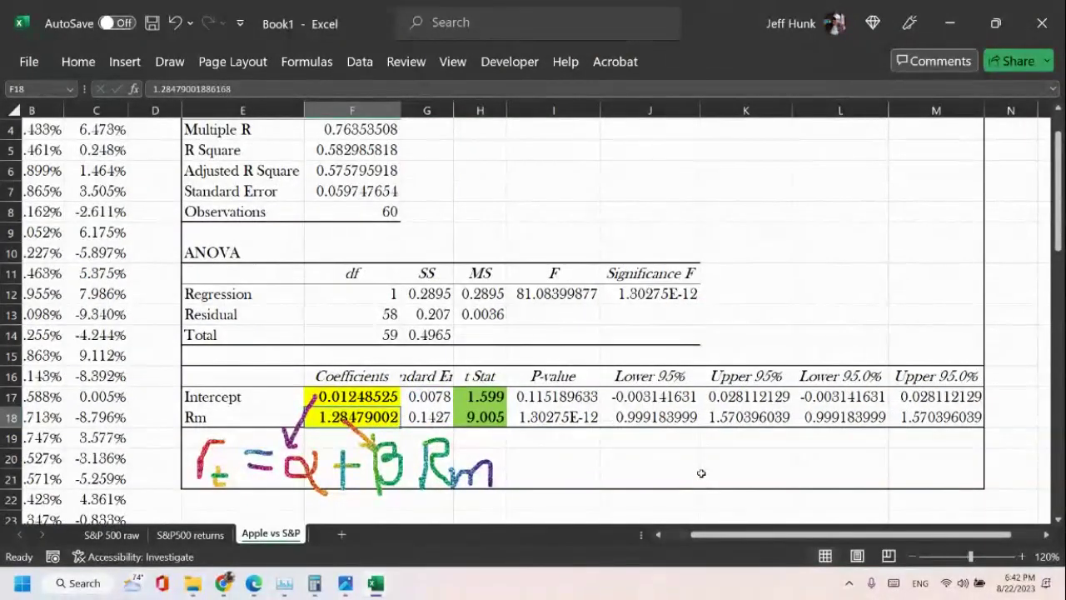
# Examine the t Stat values for Rm and Intercept alongside the Intercept coefficient.
pyautogui.click(485, 419)
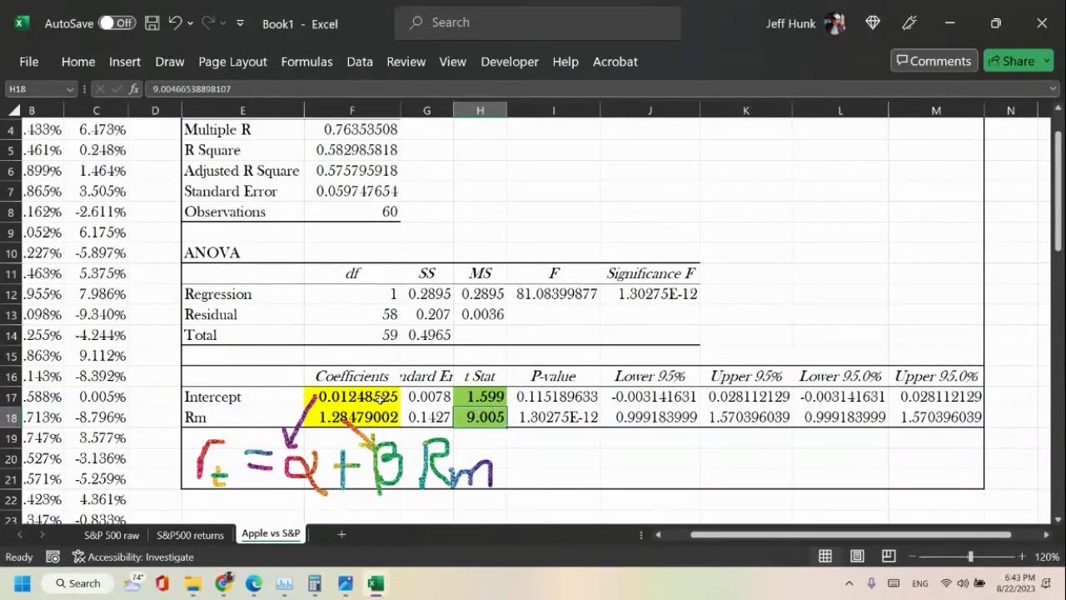
pyautogui.click(379, 399)
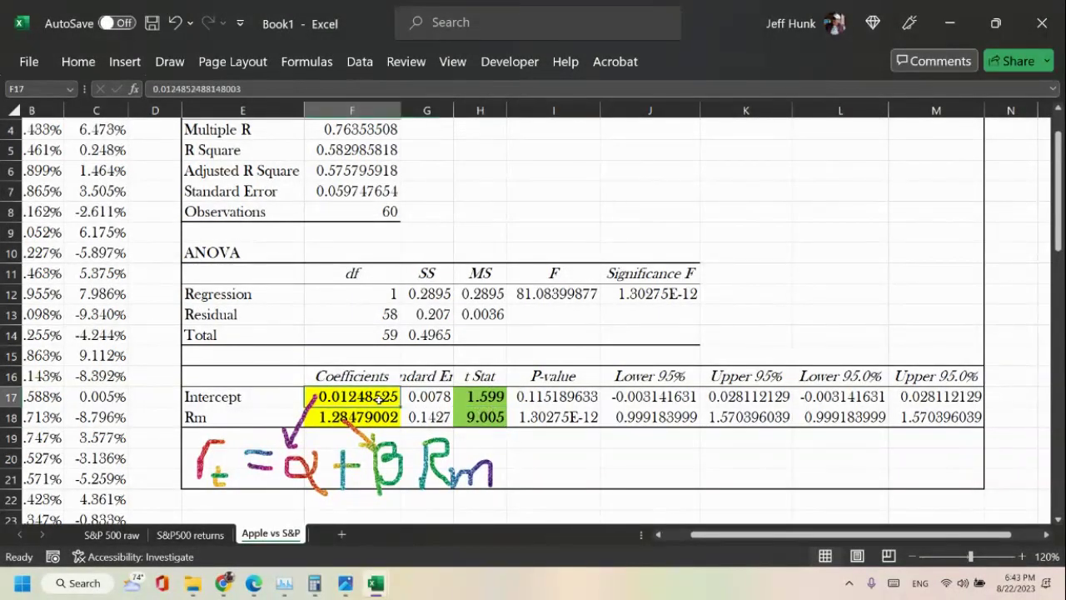
pyautogui.click(493, 400)
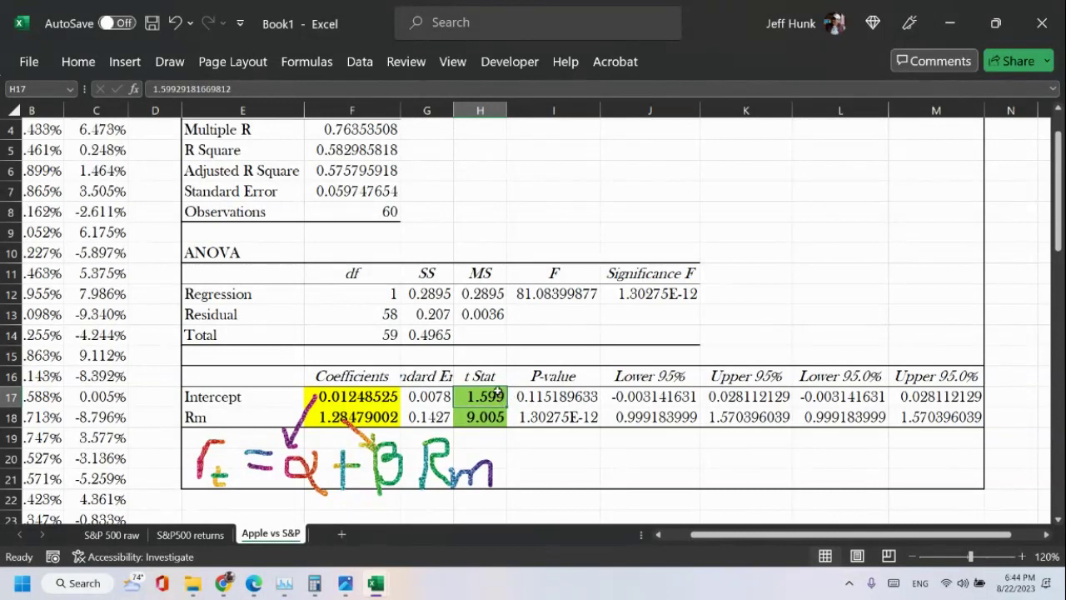
pyautogui.click(333, 399)
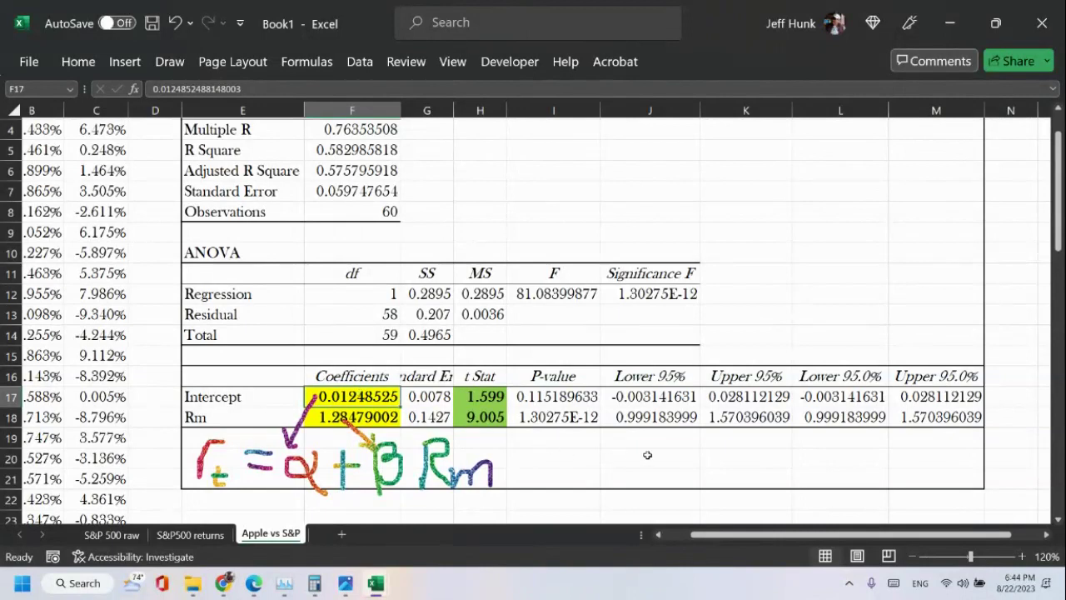
# Make the R Square value in F5 of the regression statistics bold.
pyautogui.scroll(1, 648, 454)
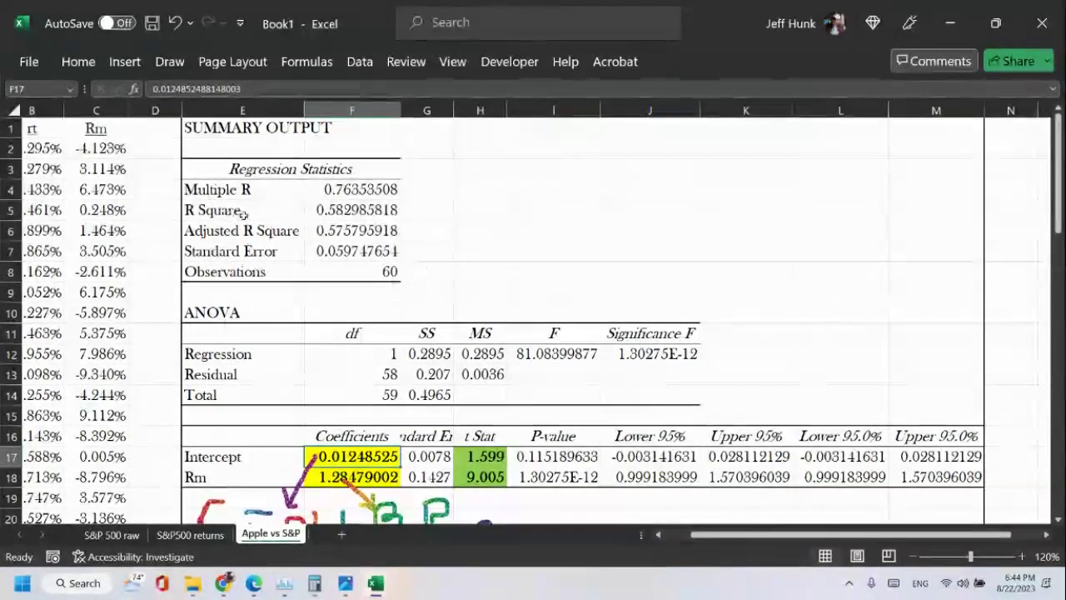
pyautogui.click(340, 215)
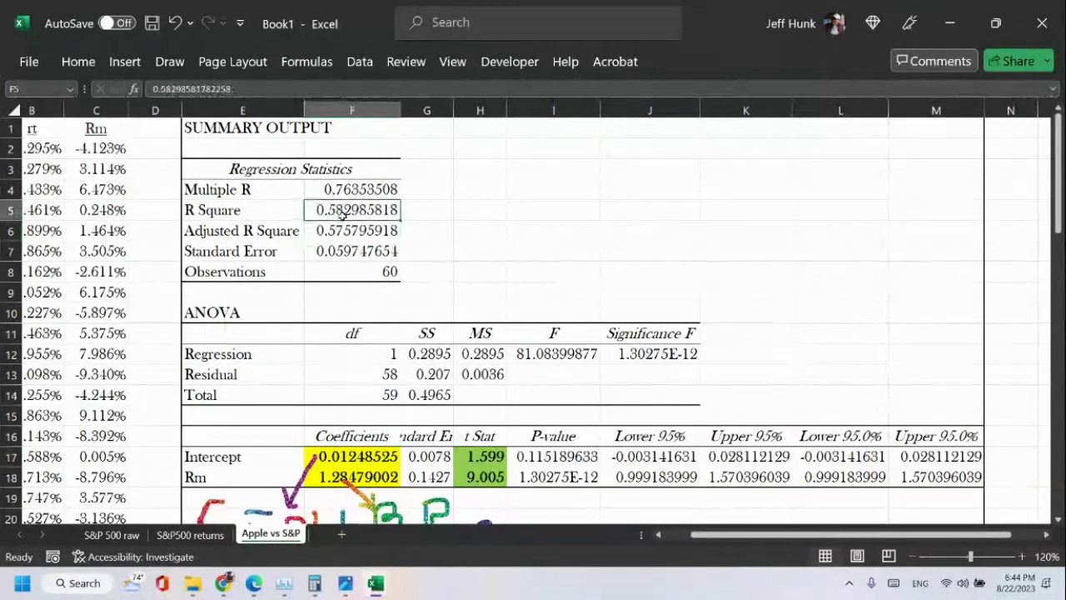
pyautogui.click(77, 62)
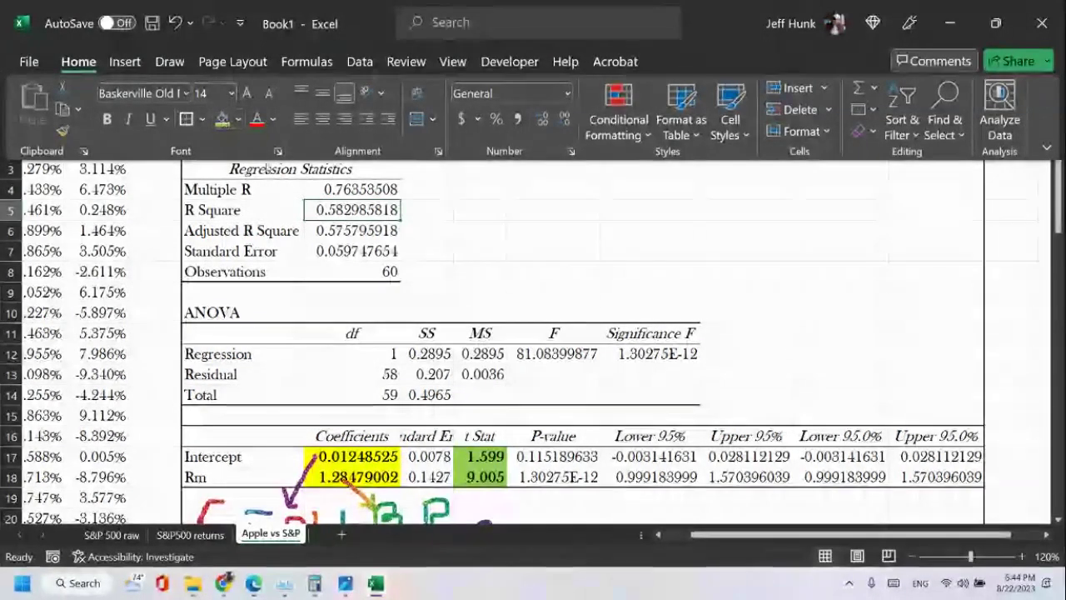
pyautogui.click(107, 119)
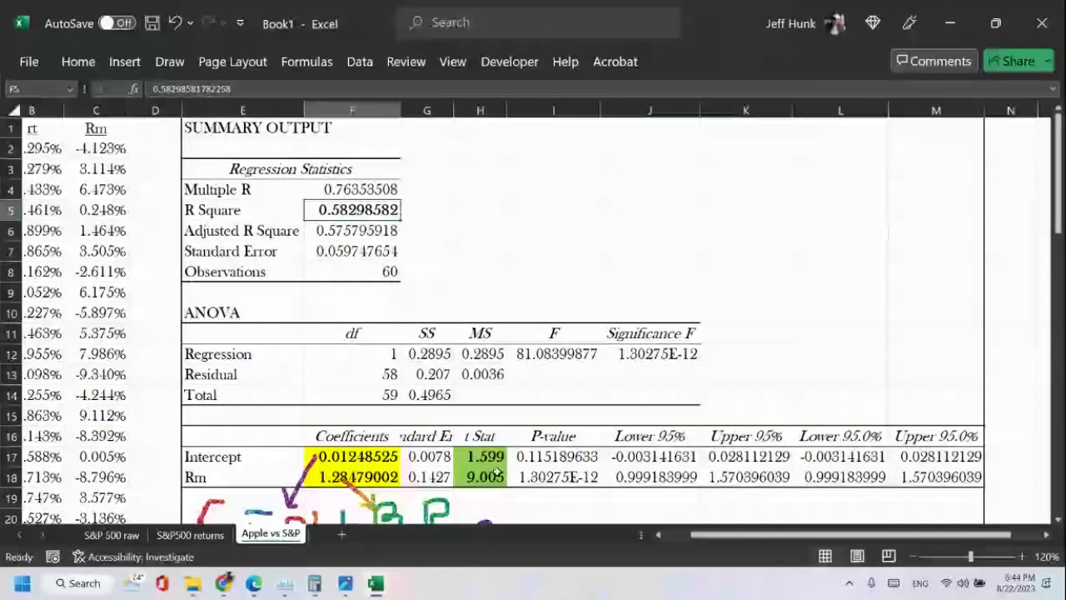
# Review the regression output from the R Square value down to the coefficients, t-statistics and handwritten equation.
pyautogui.scroll(-1, 464, 456)
pyautogui.scroll(1, 465, 457)
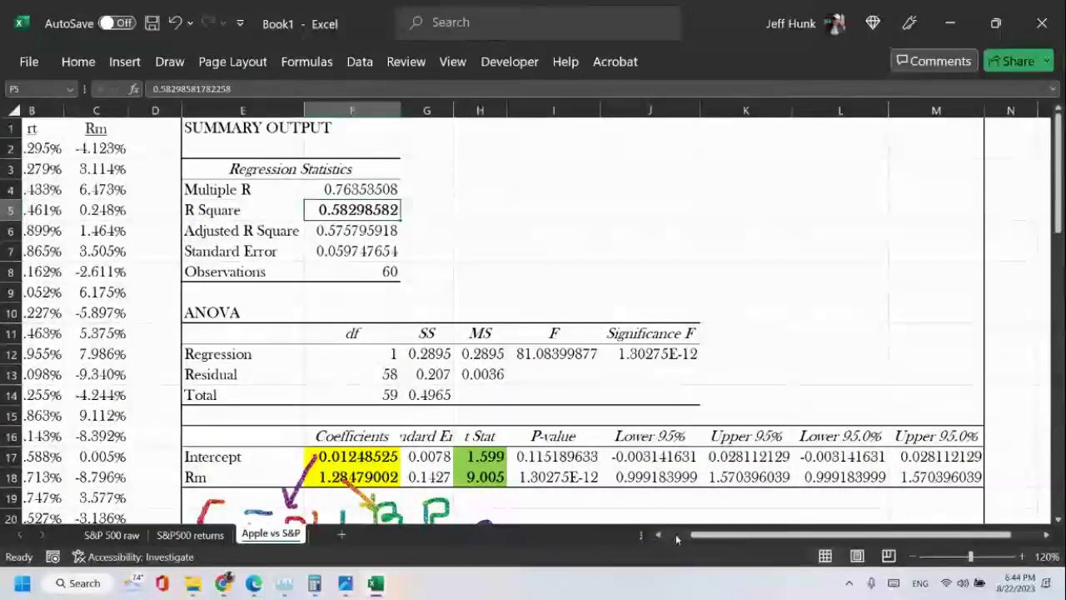
pyautogui.hscroll(-2, 150, 278)
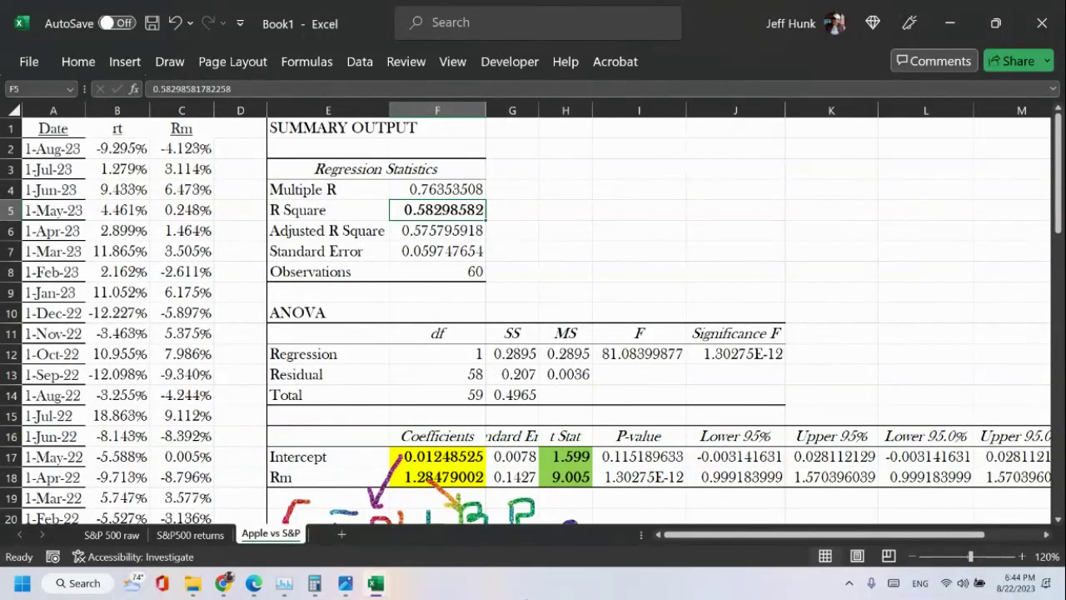
pyautogui.scroll(-2, 653, 468)
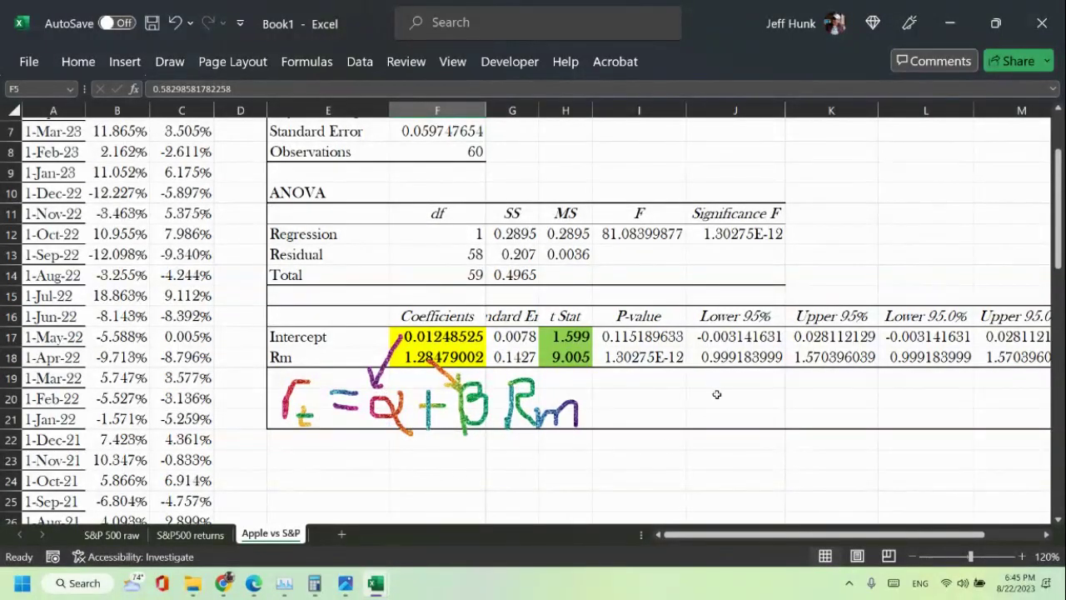
pyautogui.scroll(2, 717, 393)
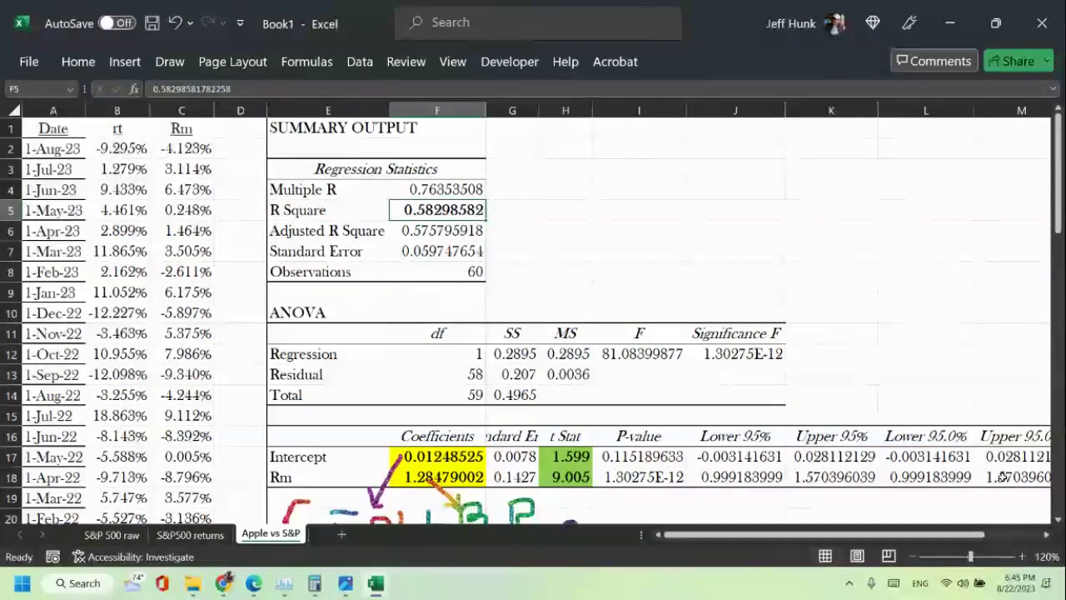
pyautogui.scroll(-2, 721, 379)
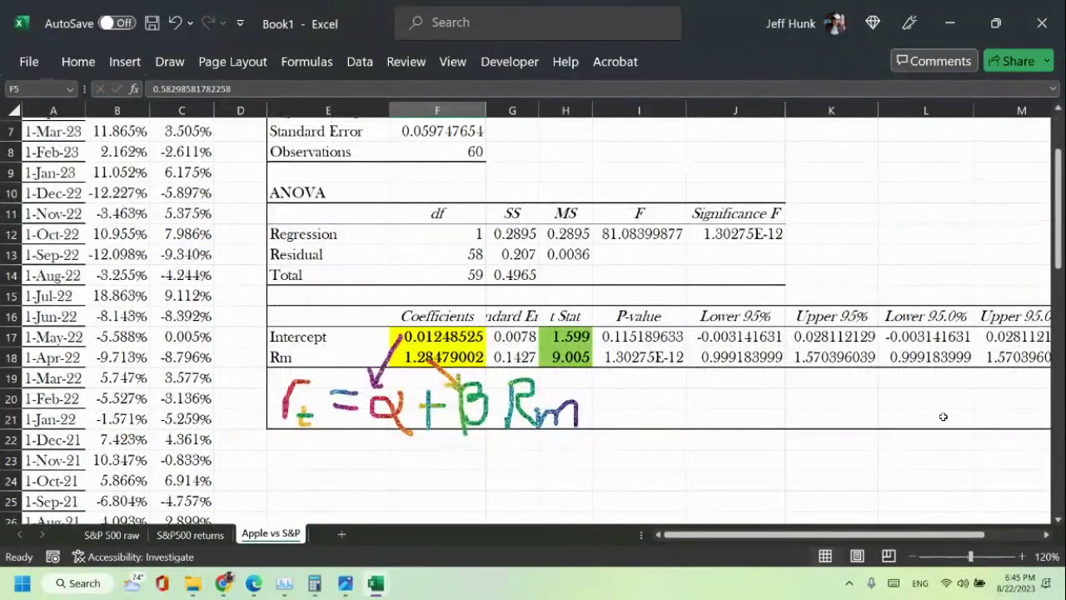
pyautogui.scroll(2, 937, 498)
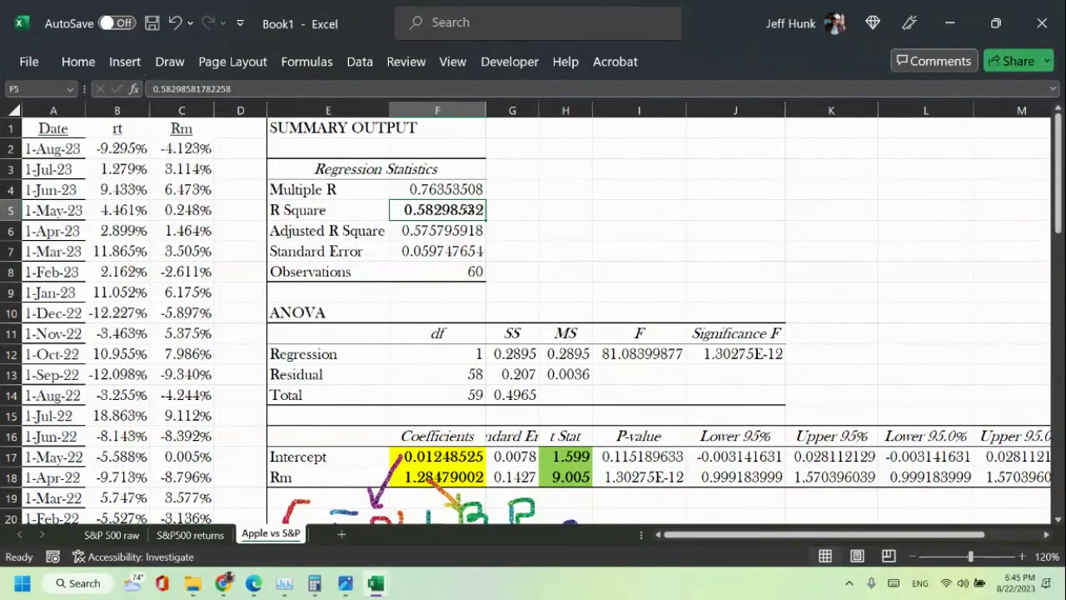
pyautogui.scroll(-2, 504, 210)
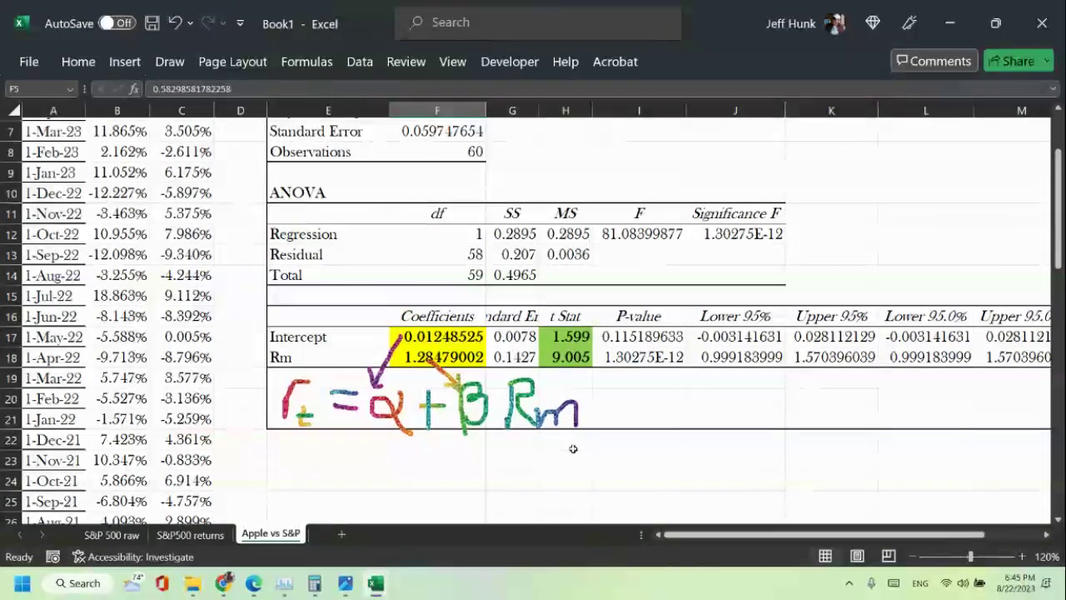
pyautogui.scroll(2, 539, 284)
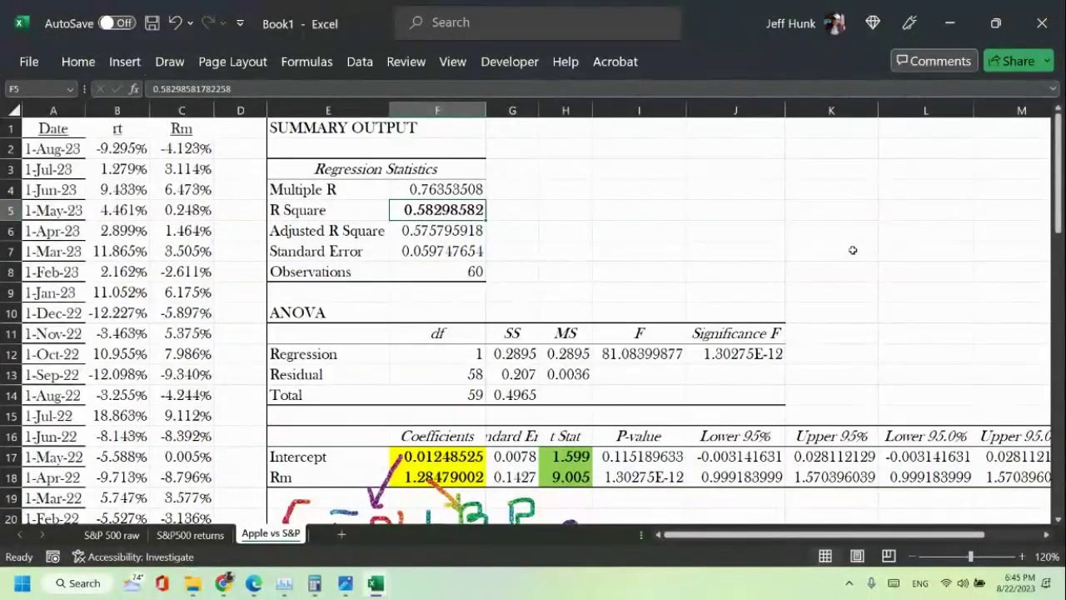
pyautogui.scroll(-3, 853, 249)
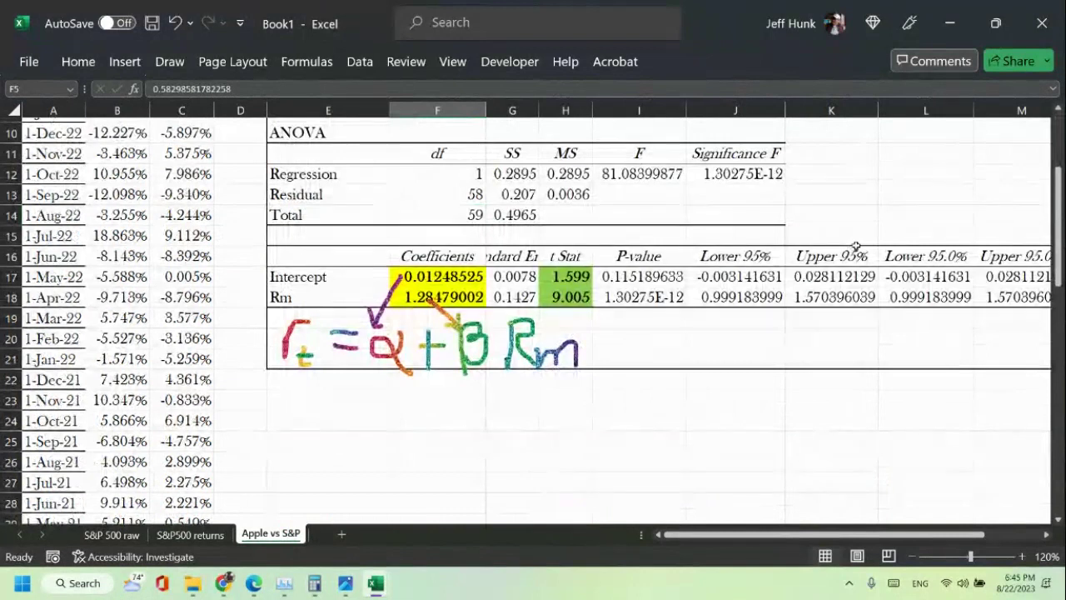
pyautogui.scroll(3, 858, 244)
pyautogui.scroll(-1, 862, 242)
pyautogui.scroll(1, 862, 242)
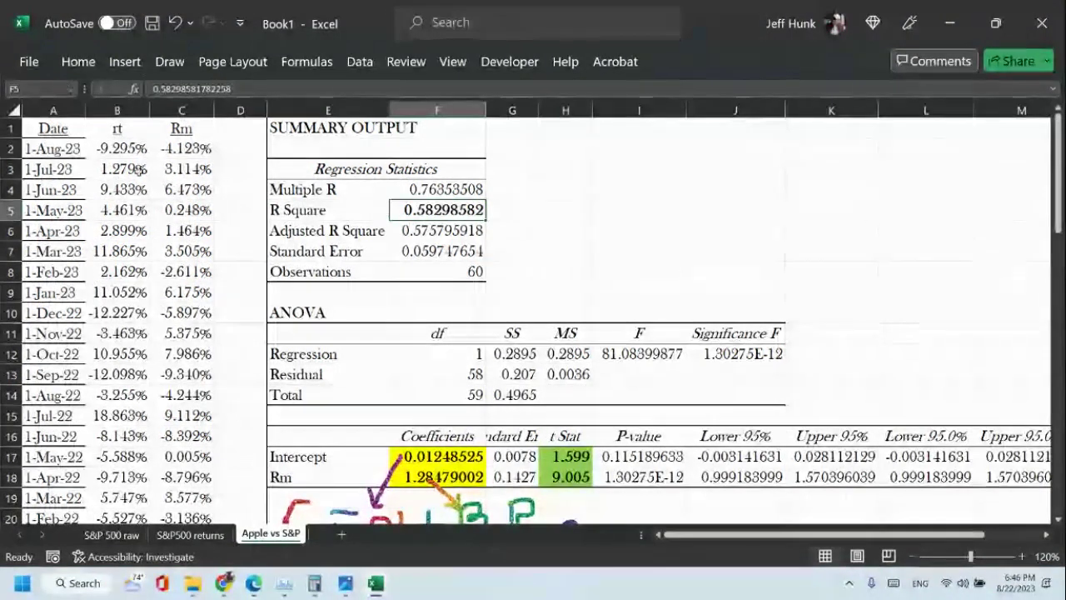
pyautogui.click(101, 131)
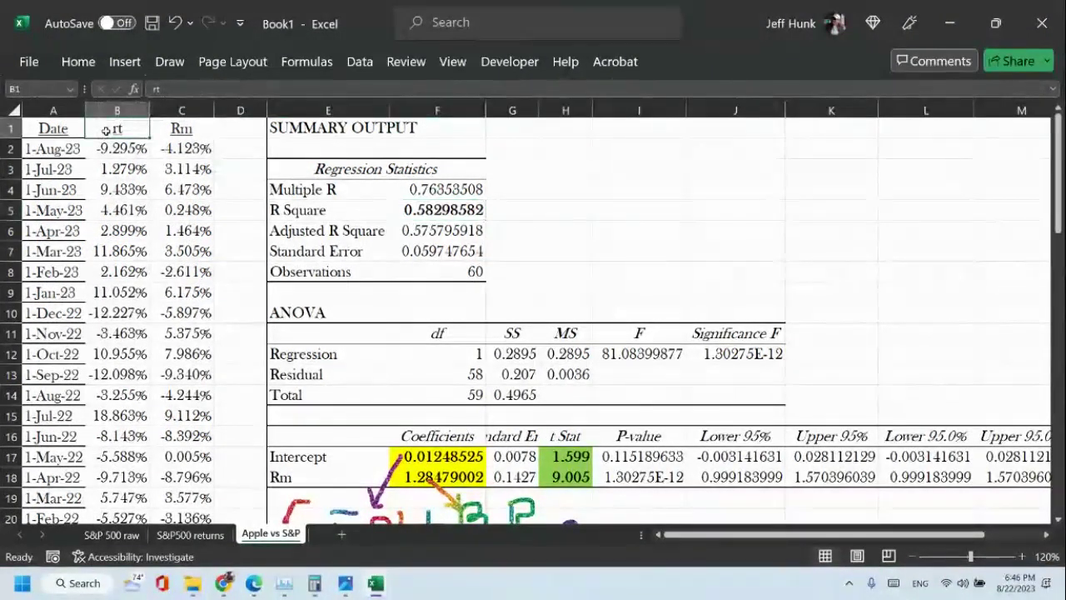
pyautogui.click(781, 234)
pyautogui.scroll(-2, 683, 188)
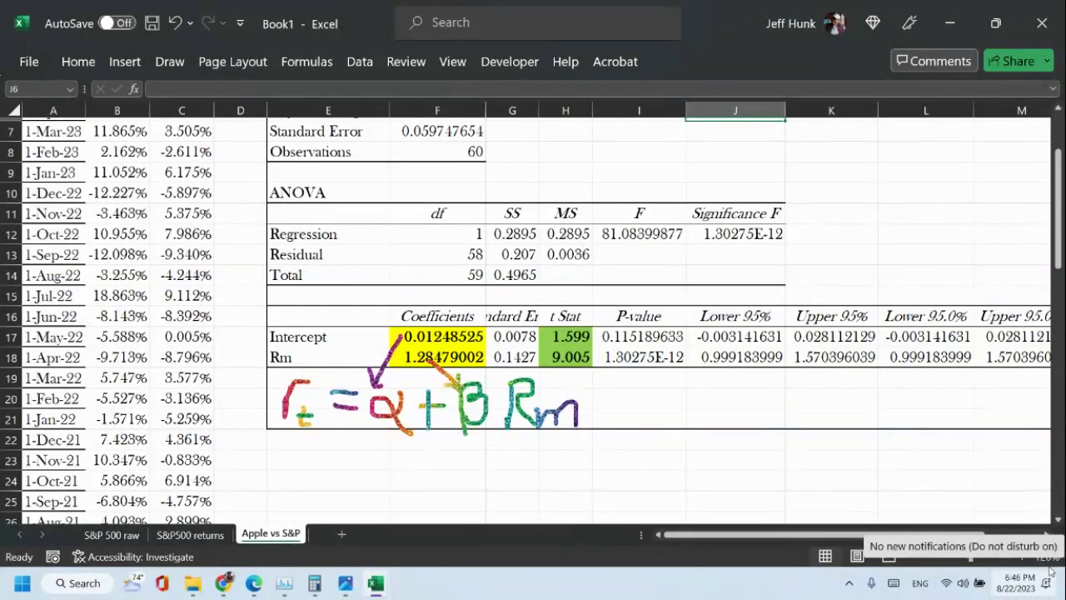
pyautogui.scroll(2, 840, 493)
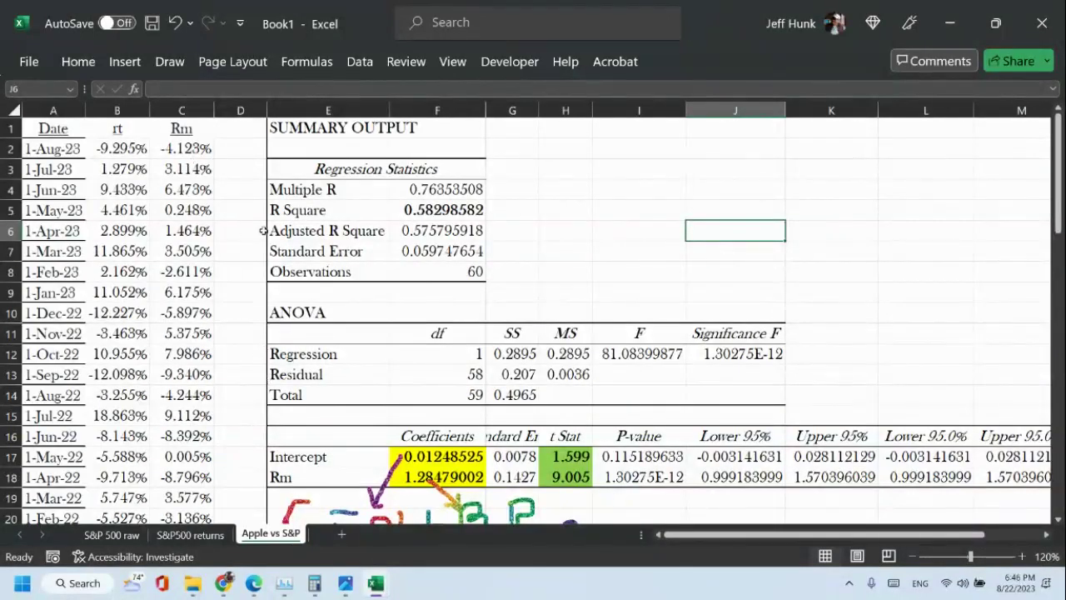
pyautogui.scroll(-1, 263, 229)
pyautogui.scroll(1, 262, 229)
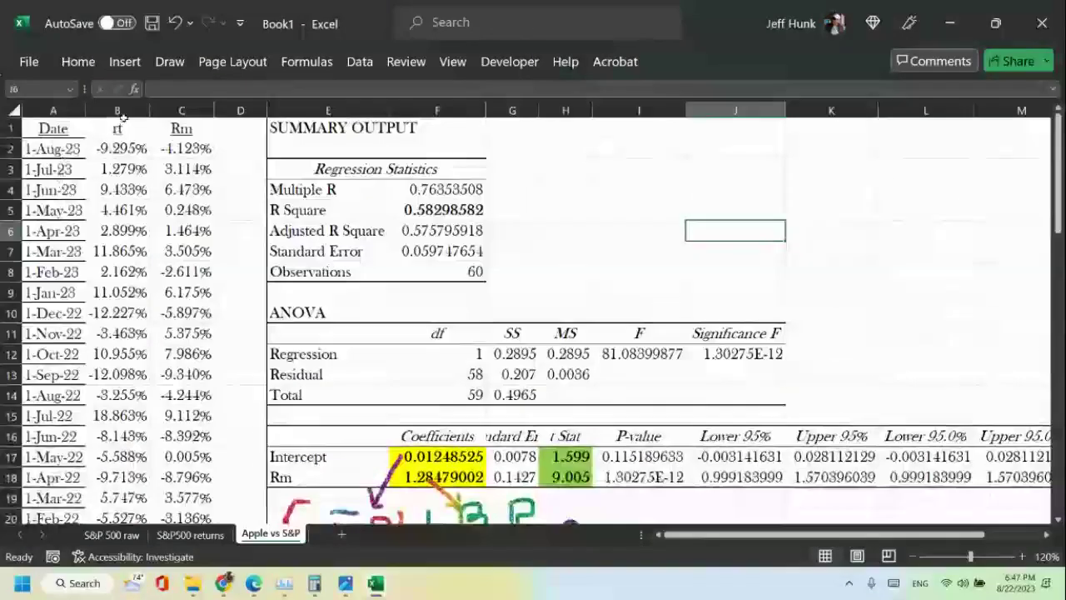
# Insert a markers-only scatter chart from the rt and Rm returns in B1:C61.
pyautogui.moveTo(111, 128); pyautogui.dragTo(208, 466)
pyautogui.moveTo(191, 555); pyautogui.dragTo(194, 458)
pyautogui.scroll(13, 400, 409)
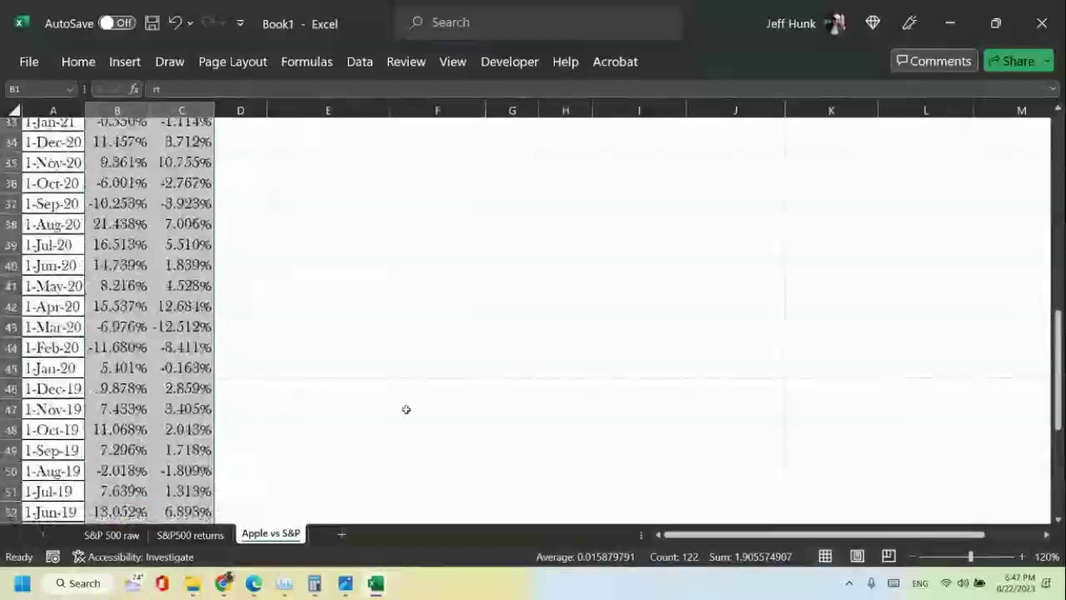
pyautogui.scroll(2, 408, 401)
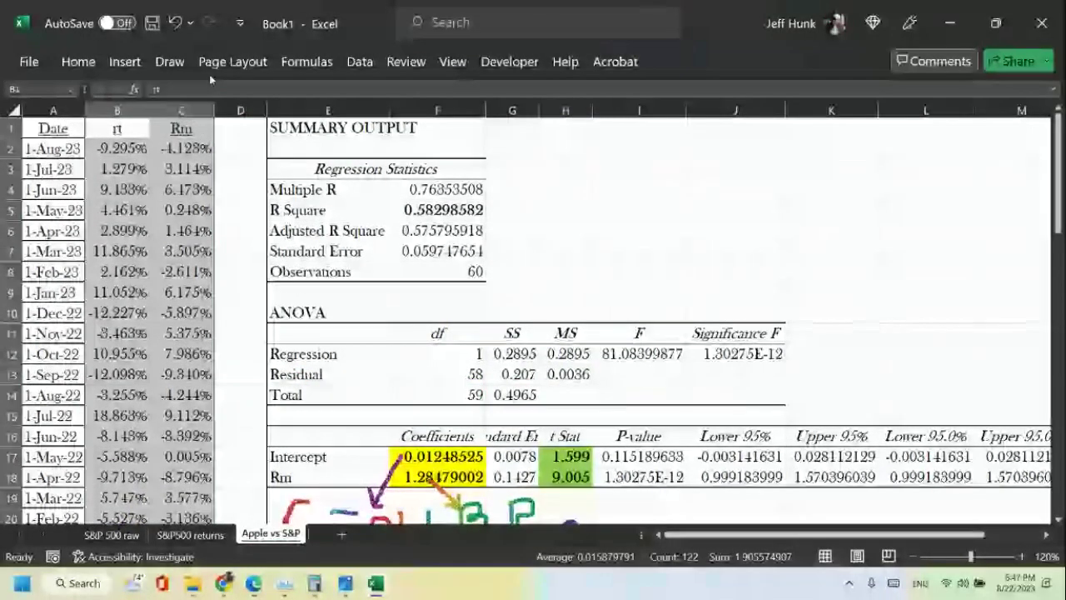
pyautogui.click(132, 63)
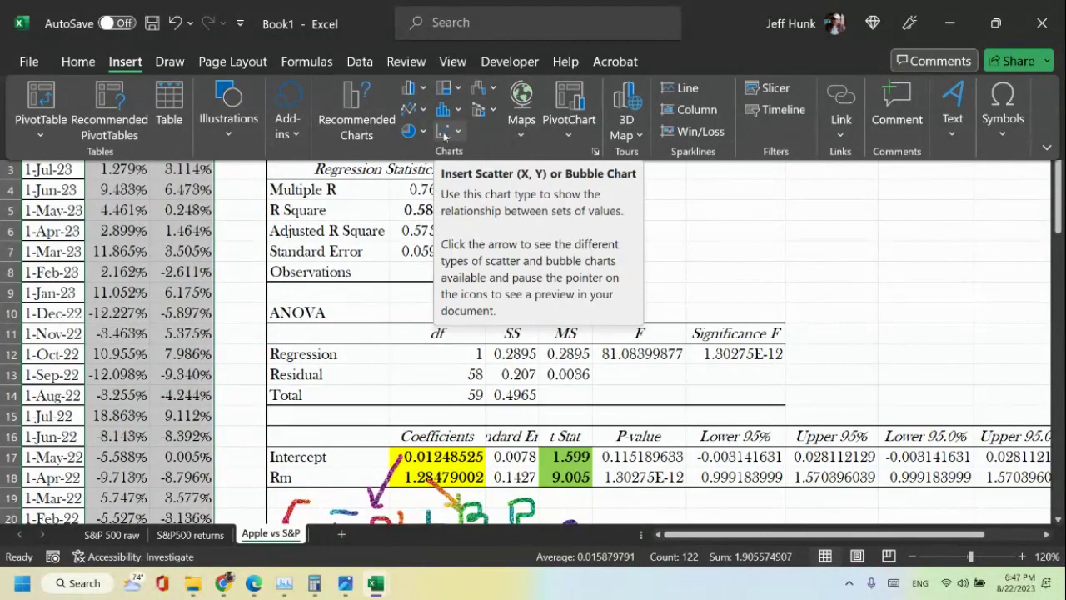
pyautogui.click(444, 130)
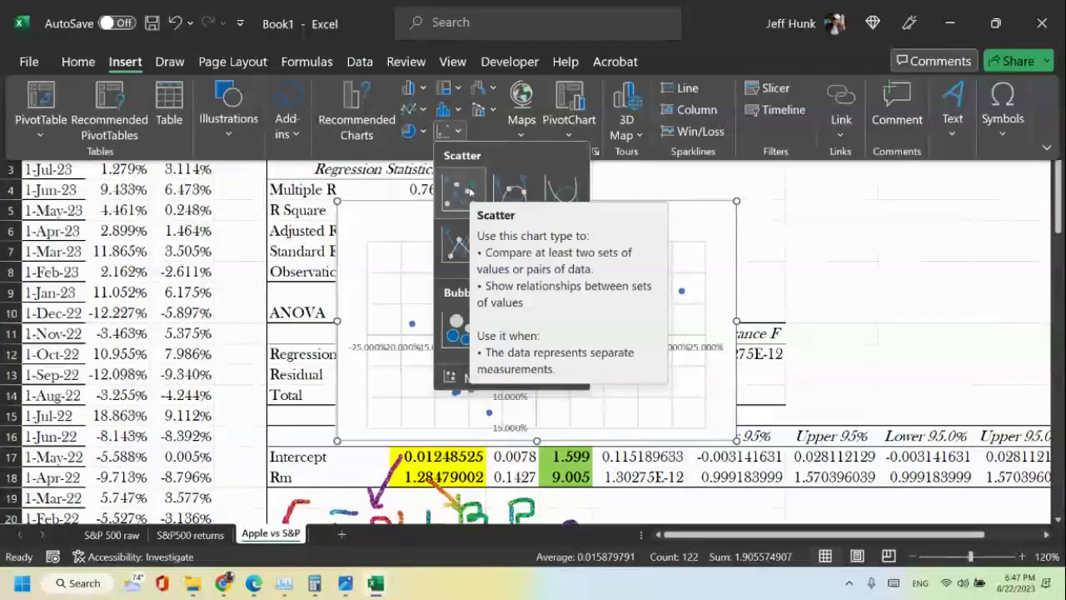
pyautogui.click(469, 192)
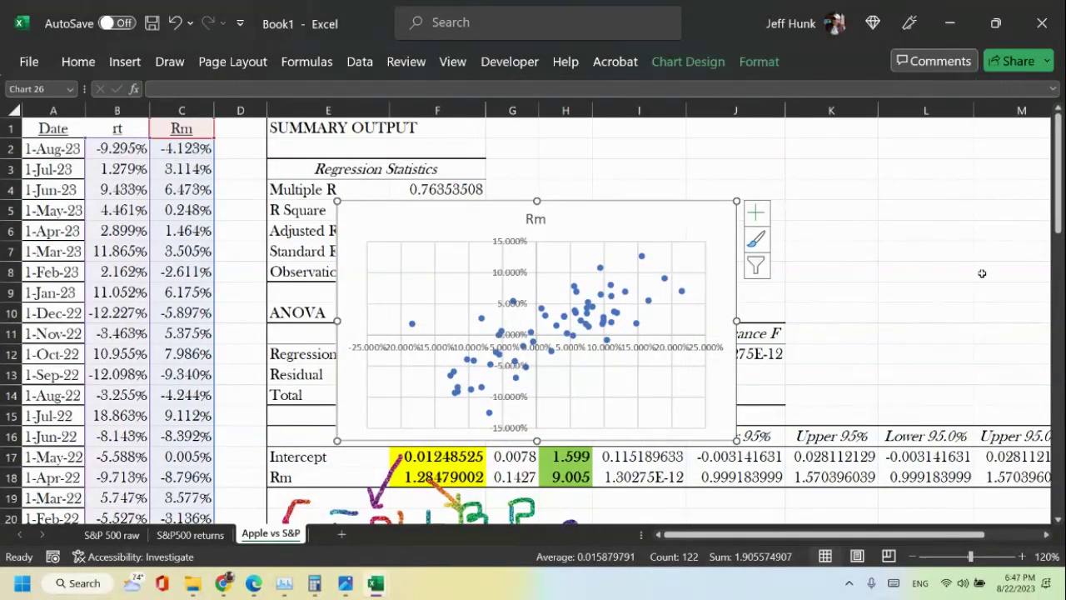
# Move the scatter chart below the handwritten equation, aligning its left edge with column E.
pyautogui.scroll(-2, 1003, 238)
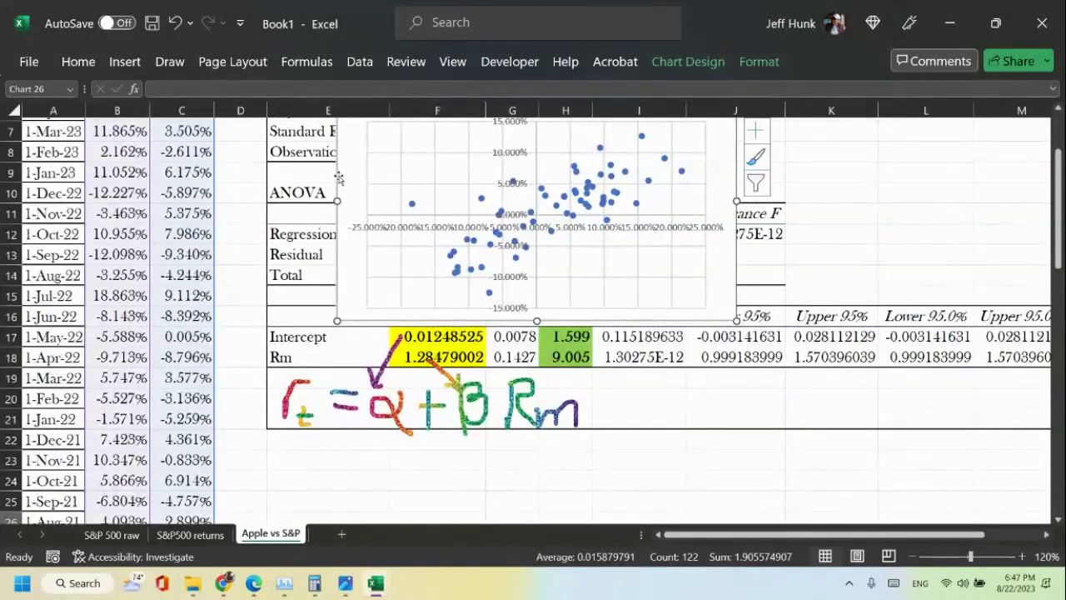
pyautogui.moveTo(338, 177)
pyautogui.mouseDown()
pyautogui.moveTo(337, 392)
pyautogui.moveTo(337, 178)
pyautogui.mouseUp()
pyautogui.scroll(-3, 1040, 301)
pyautogui.scroll(3, 1039, 300)
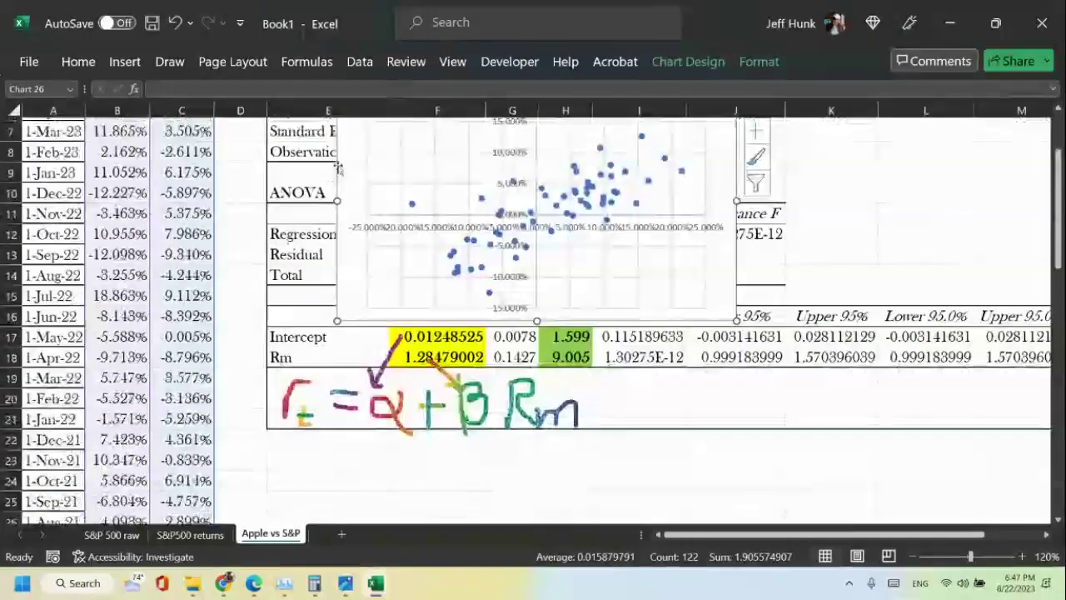
pyautogui.moveTo(336, 152); pyautogui.dragTo(331, 412)
pyautogui.scroll(-4, 201, 265)
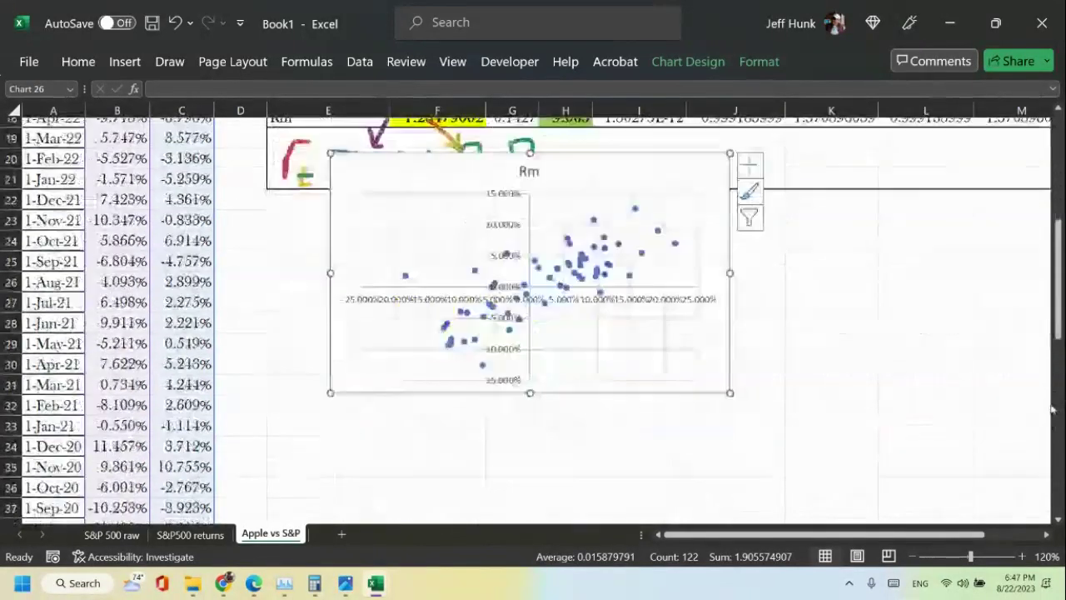
pyautogui.moveTo(326, 208); pyautogui.dragTo(269, 266)
pyautogui.scroll(-3, 1033, 439)
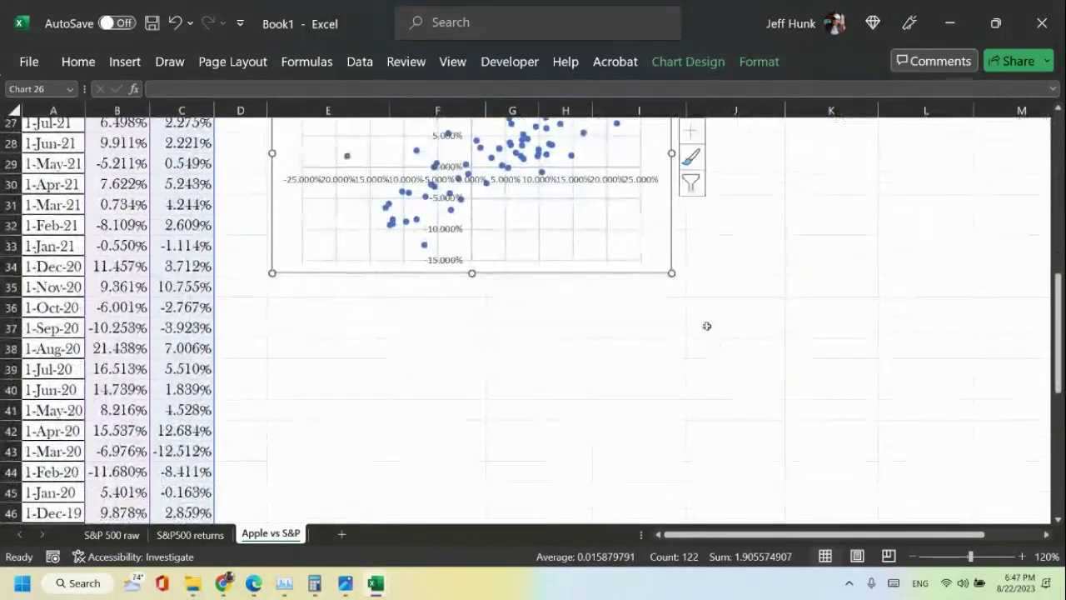
# Enlarge the scatter chart so that it spans columns E through L.
pyautogui.scroll(2, 1030, 329)
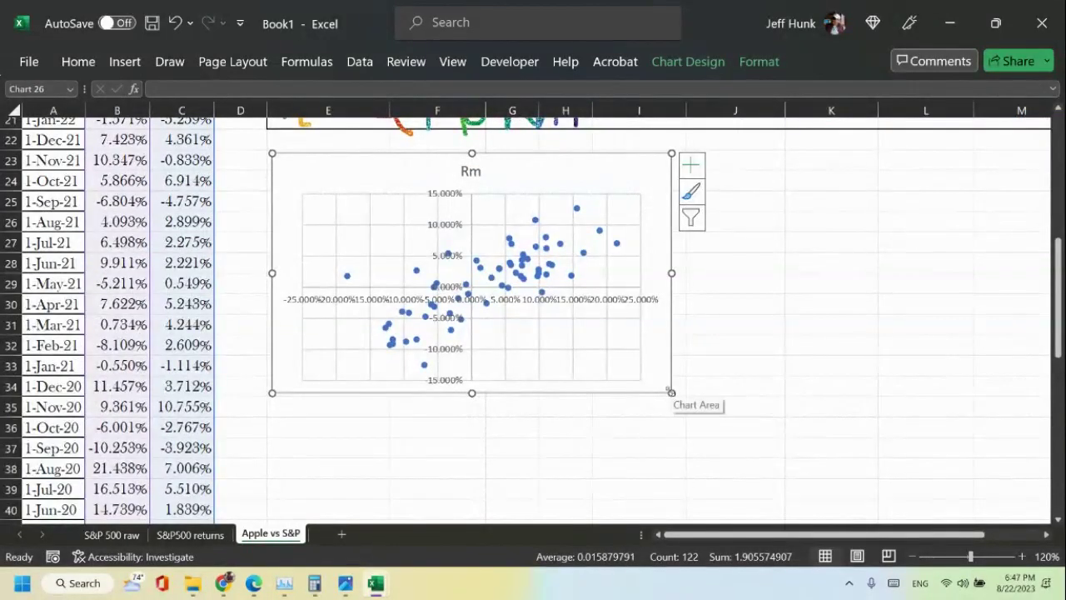
pyautogui.moveTo(672, 393); pyautogui.dragTo(787, 502)
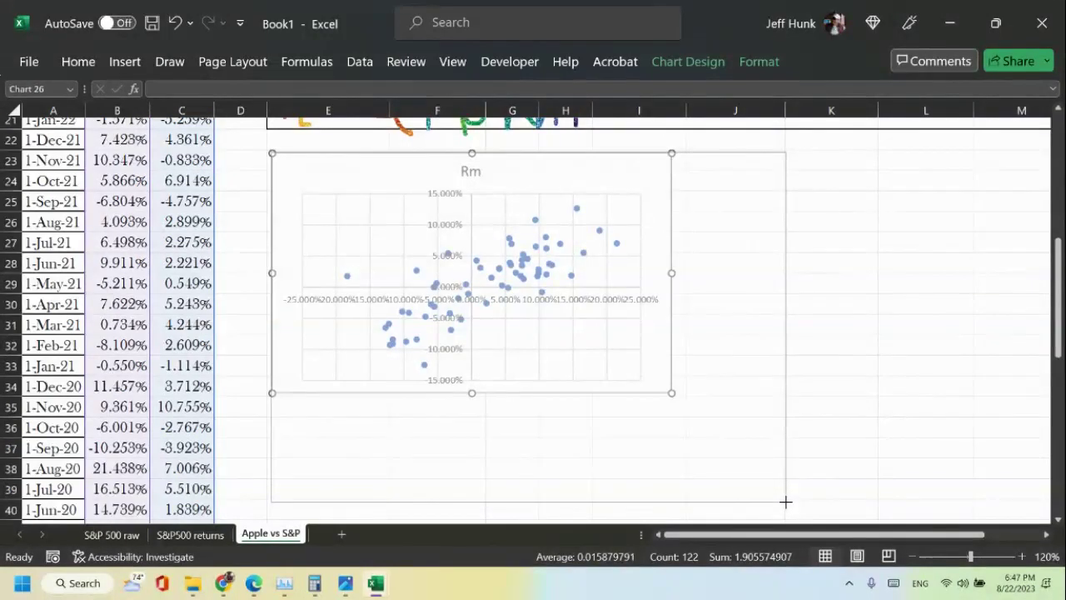
pyautogui.scroll(-3, 875, 449)
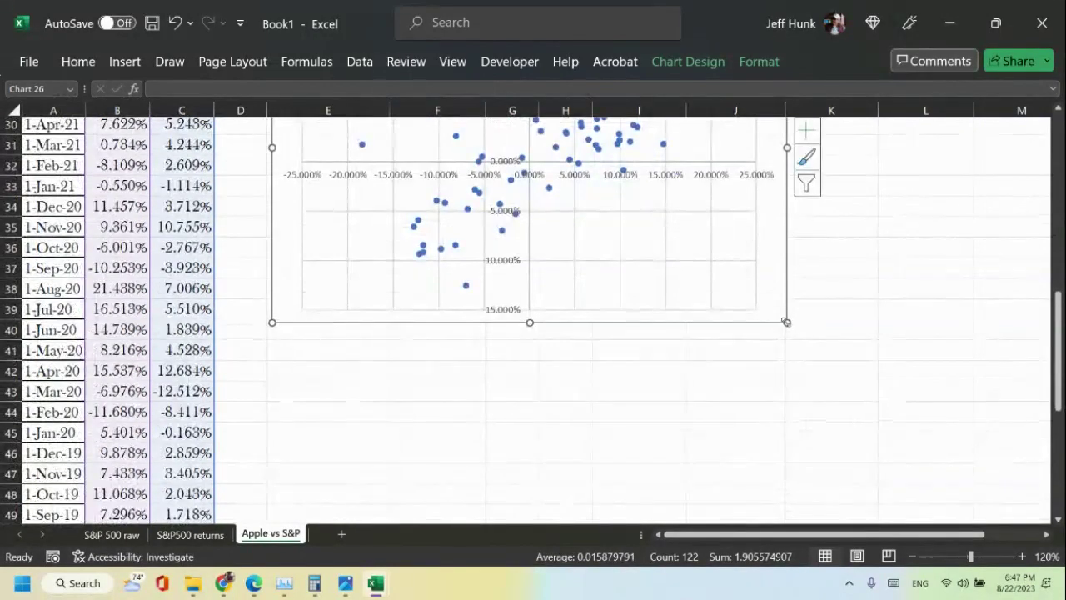
pyautogui.moveTo(788, 322); pyautogui.dragTo(975, 423)
# Compare the scatter chart with the regression equation and the rt and Rm columns to check which variable each axis plots.
pyautogui.scroll(5, 1033, 401)
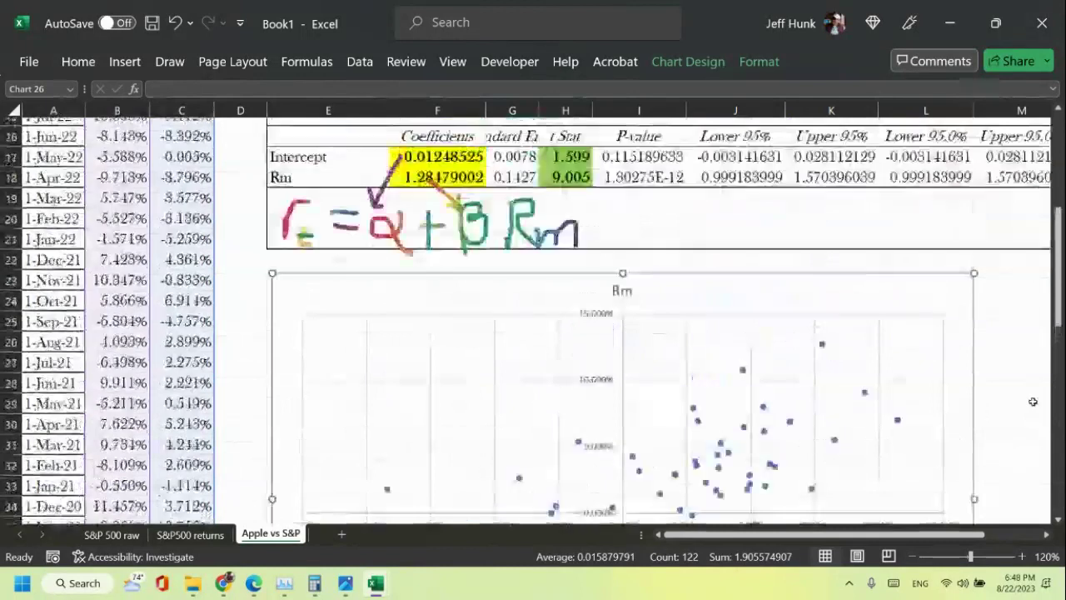
pyautogui.scroll(-3, 1033, 401)
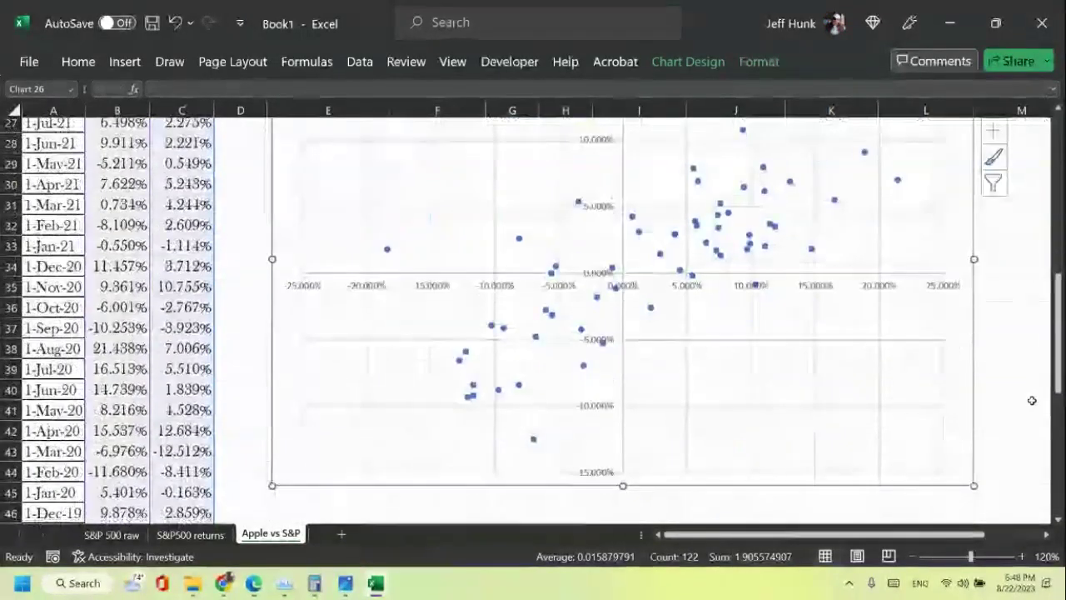
pyautogui.scroll(1, 1033, 402)
pyautogui.scroll(3, 1032, 400)
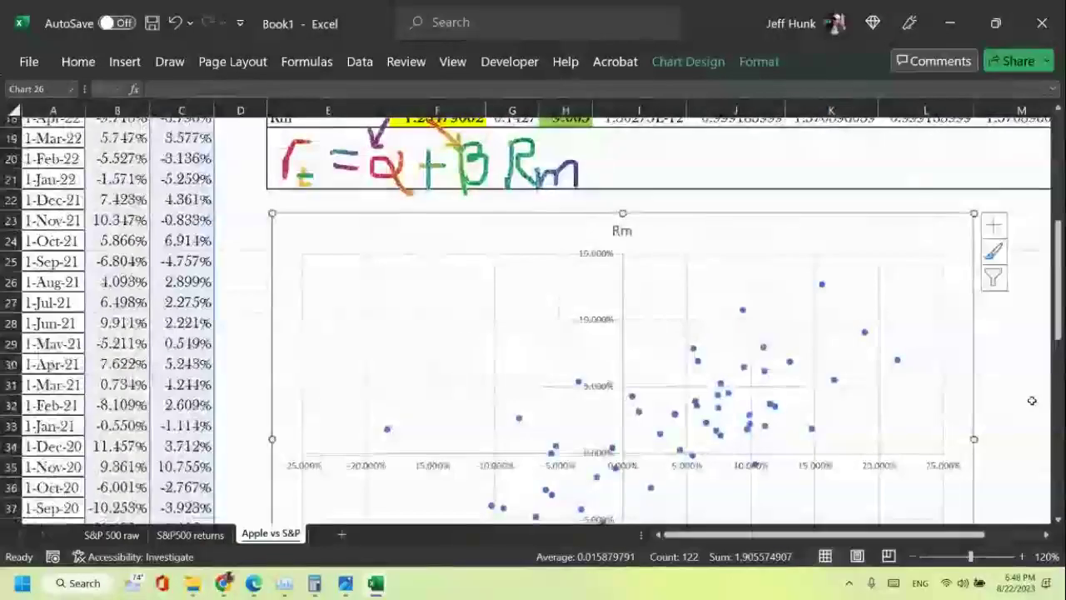
pyautogui.scroll(-2, 1032, 401)
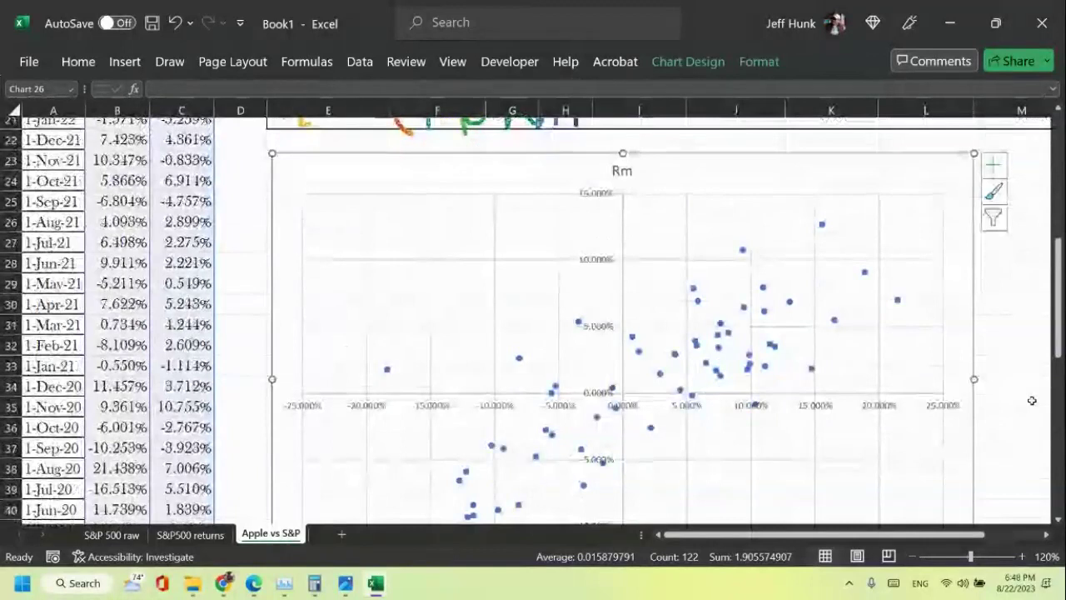
pyautogui.scroll(3, 1032, 401)
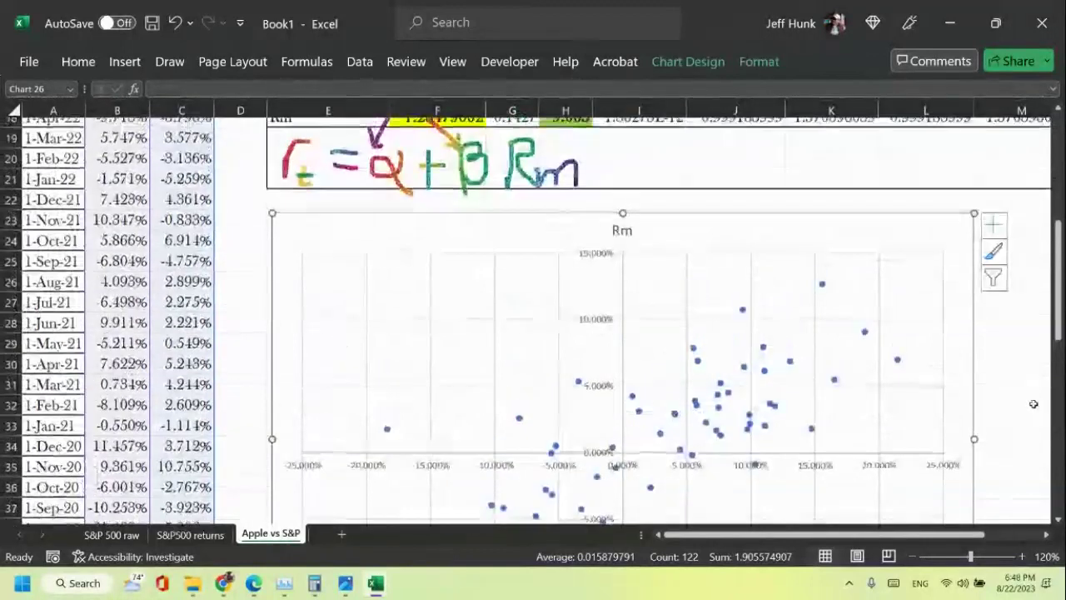
pyautogui.scroll(3, 1034, 405)
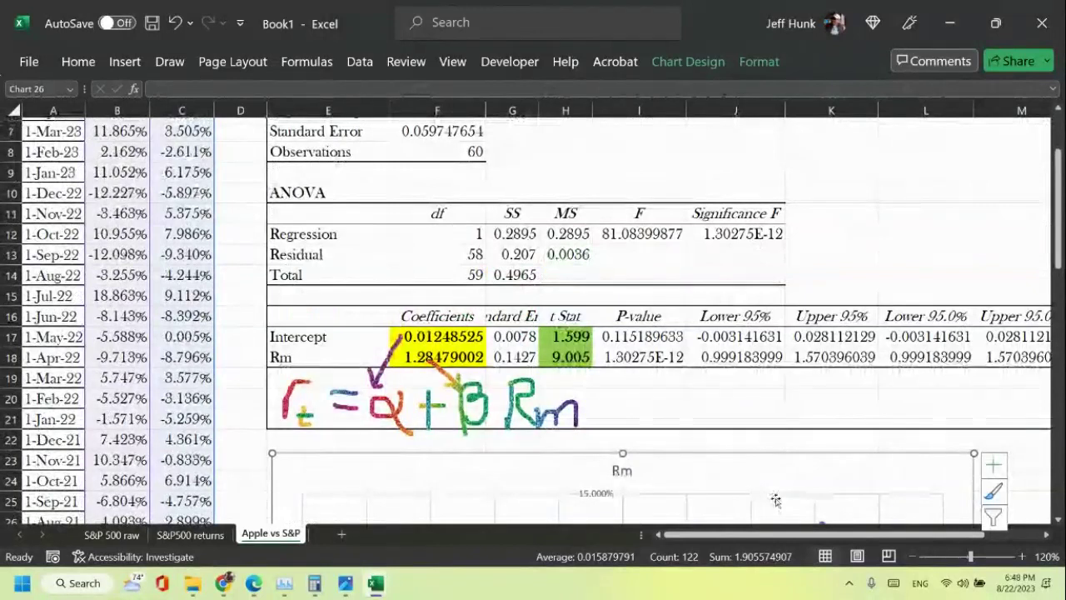
pyautogui.scroll(-2, 749, 493)
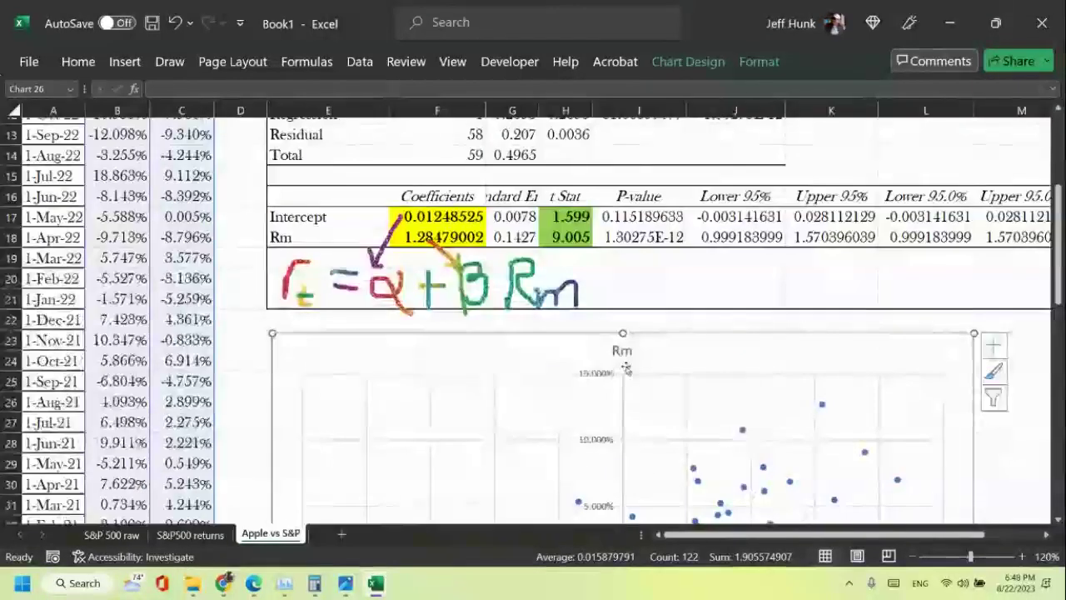
pyautogui.scroll(4, 643, 369)
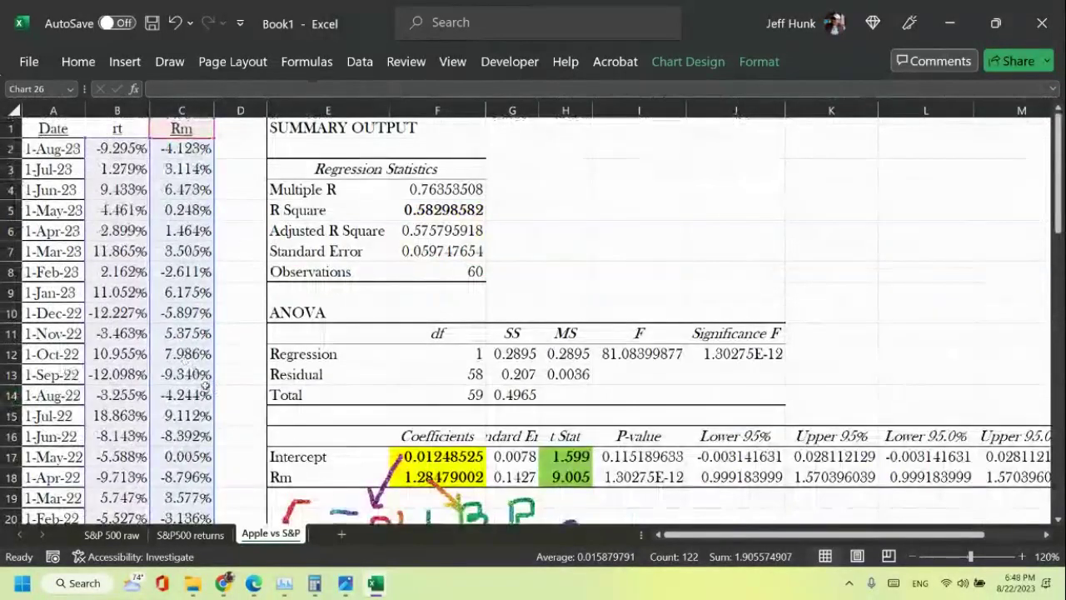
pyautogui.scroll(-4, 899, 497)
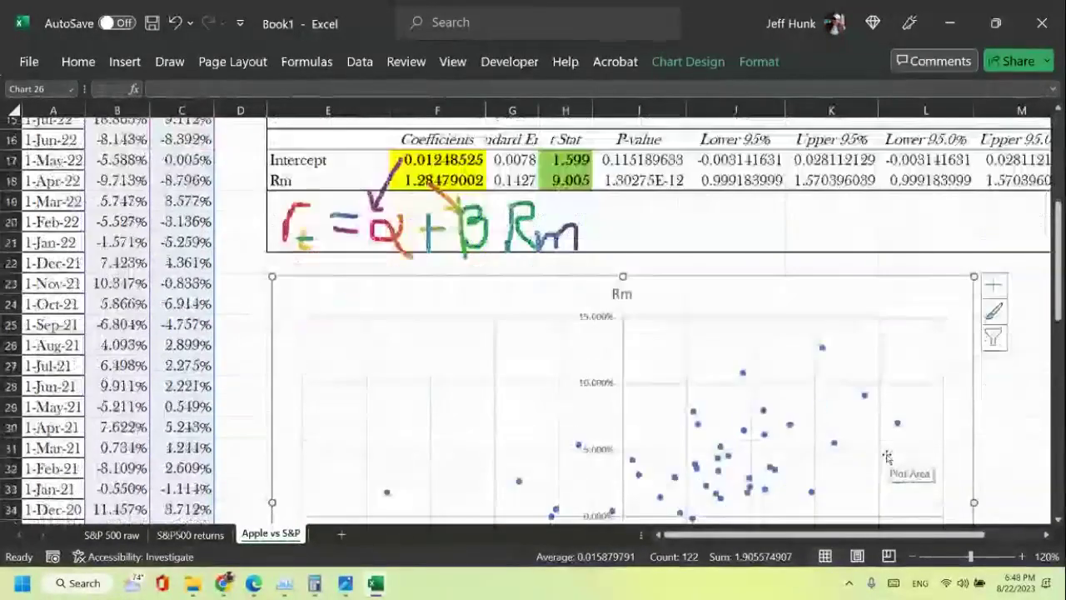
pyautogui.scroll(-2, 842, 450)
pyautogui.scroll(6, 852, 458)
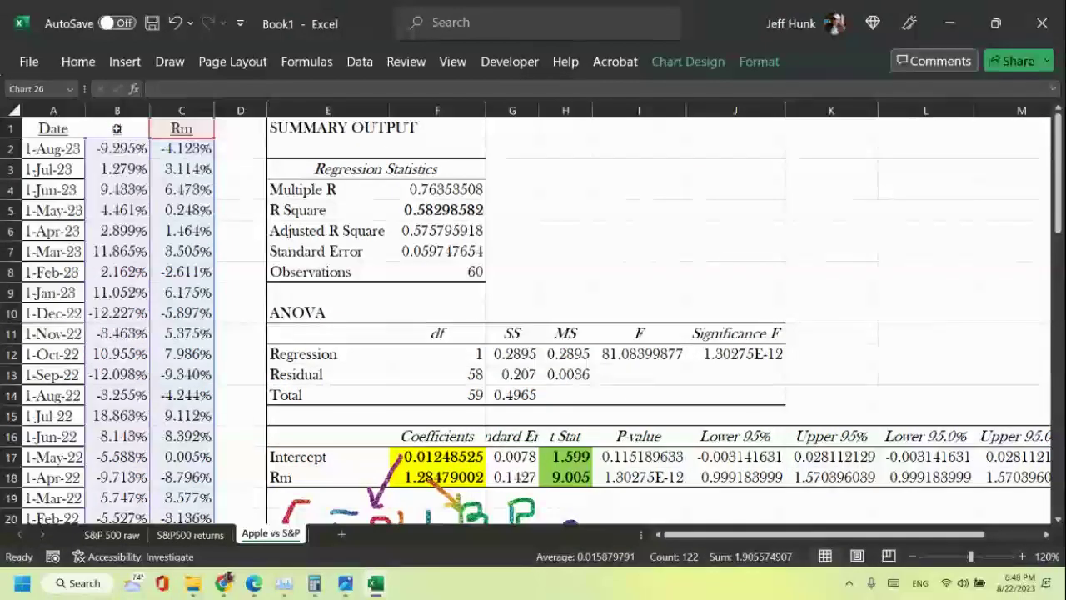
pyautogui.click(115, 129)
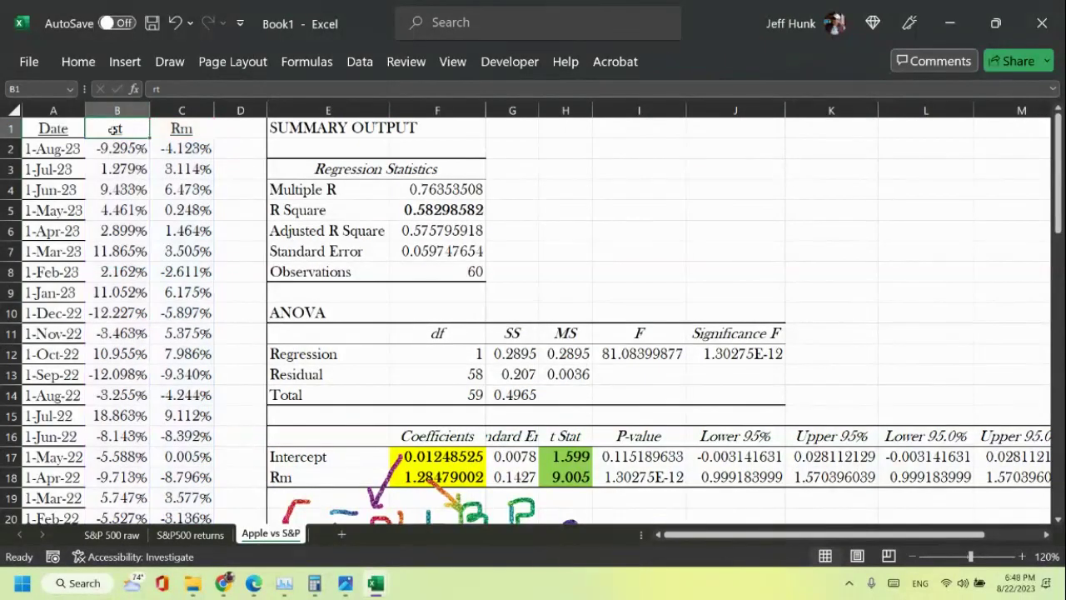
pyautogui.click(186, 130)
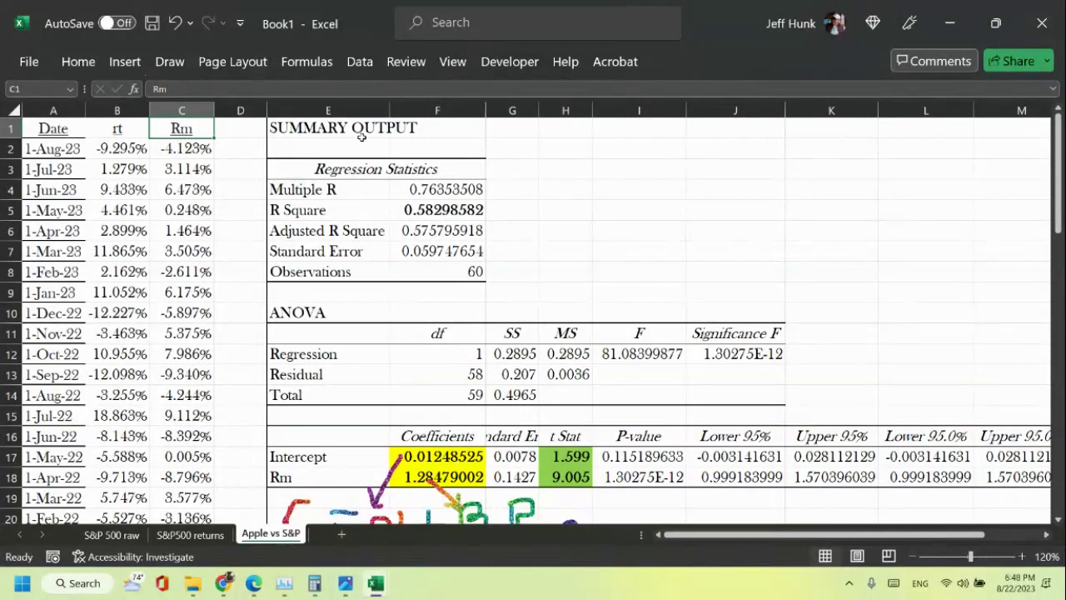
# Open the data source settings of the scatter chart's Rm series and try switching its rows and columns.
pyautogui.scroll(-6, 642, 312)
pyautogui.scroll(-1, 642, 312)
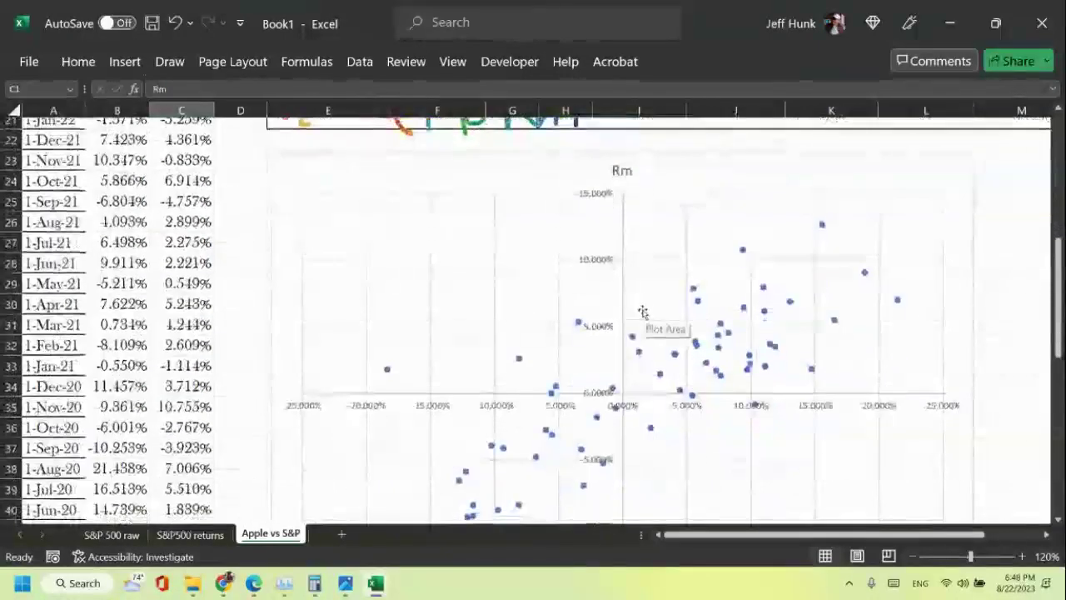
pyautogui.moveTo(696, 350)
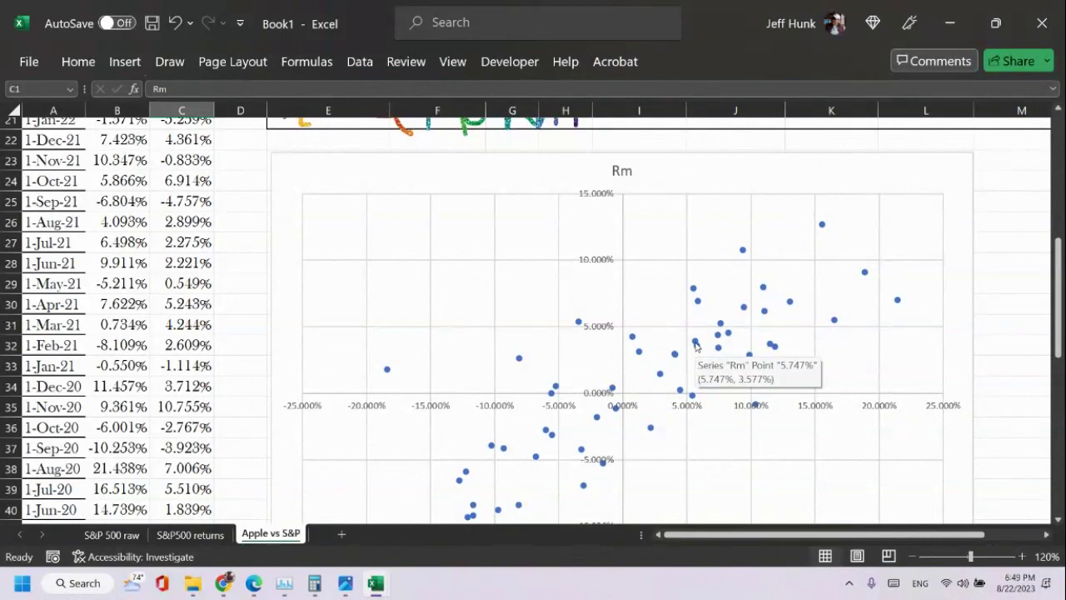
pyautogui.rightClick(697, 346)
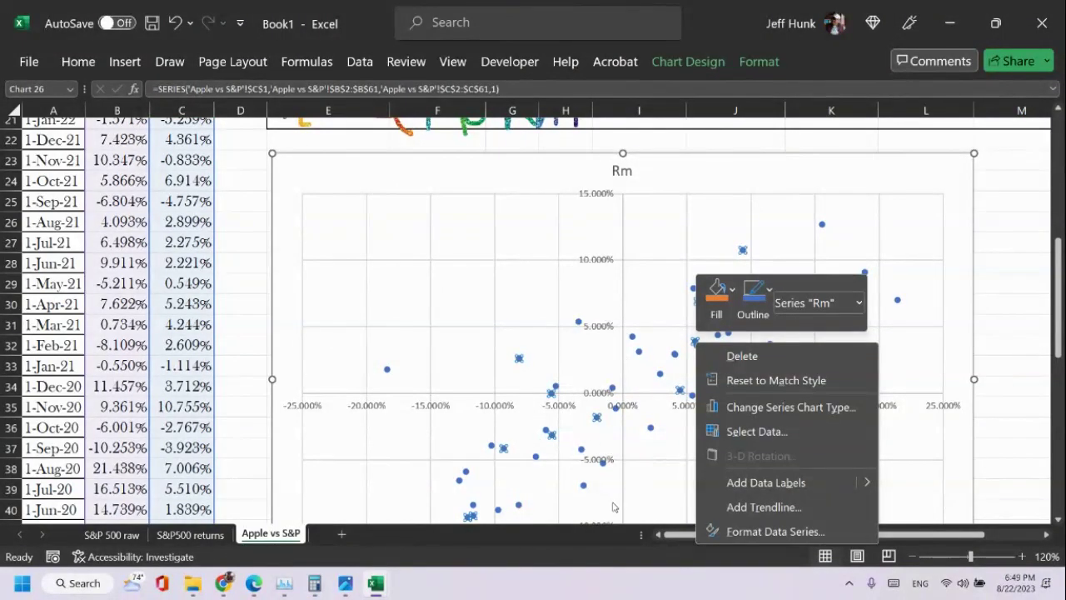
pyautogui.scroll(-1, 957, 382)
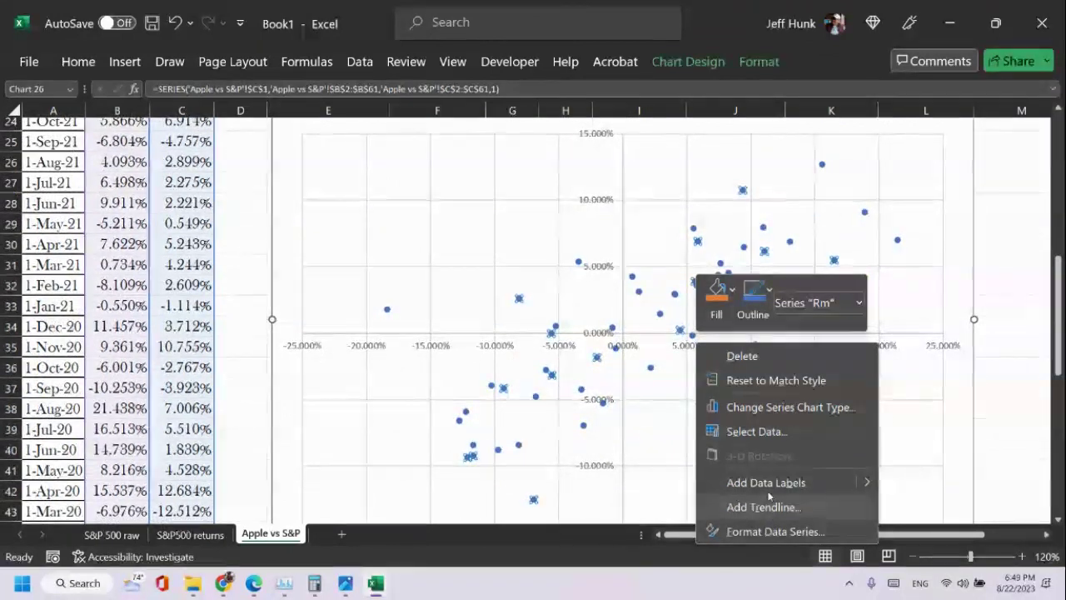
pyautogui.click(764, 431)
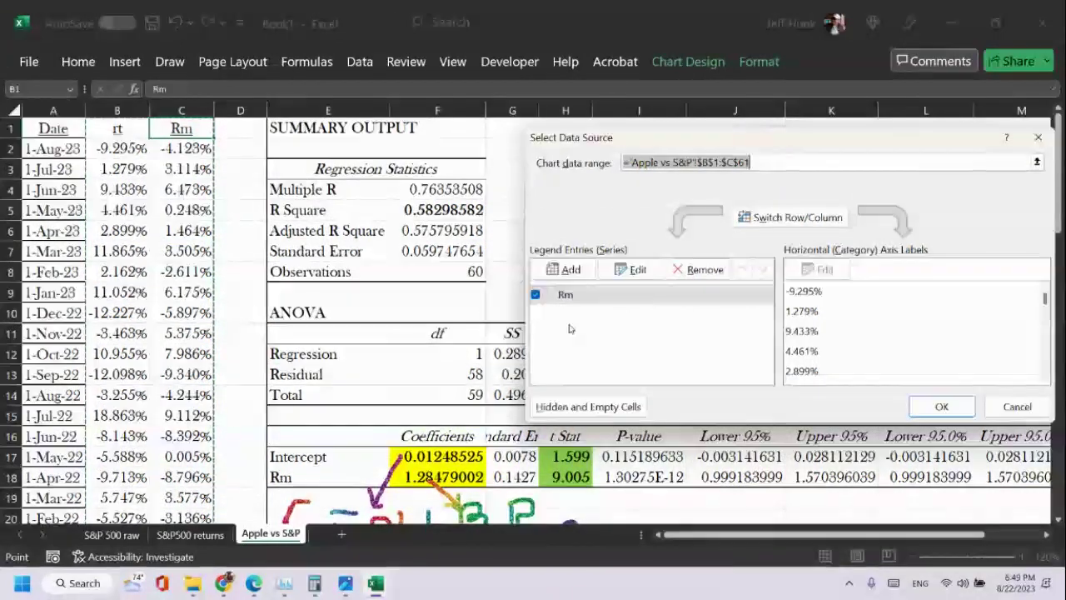
pyautogui.click(825, 221)
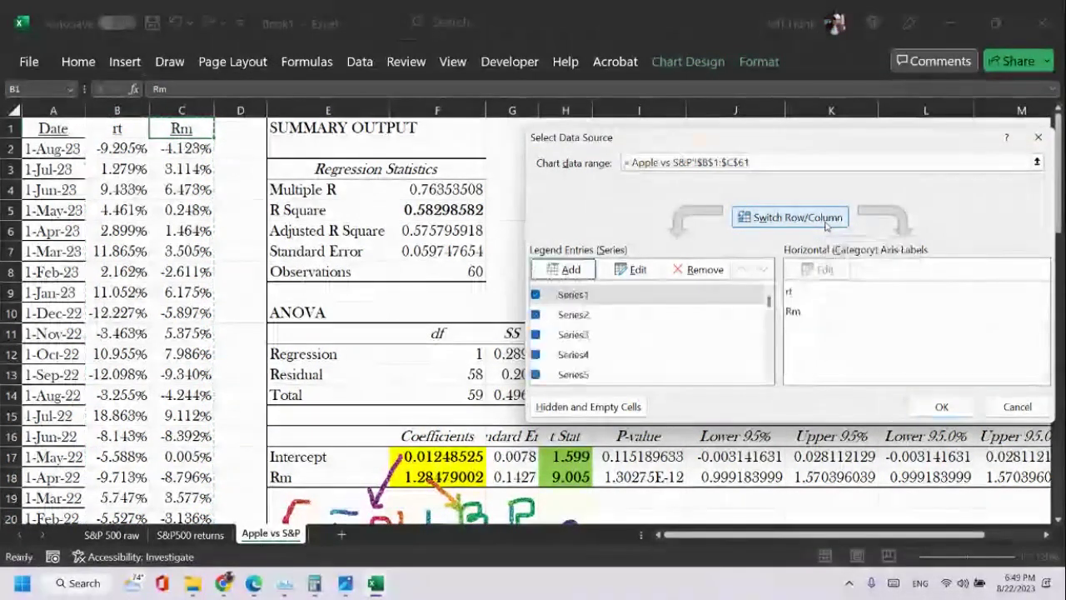
pyautogui.click(825, 222)
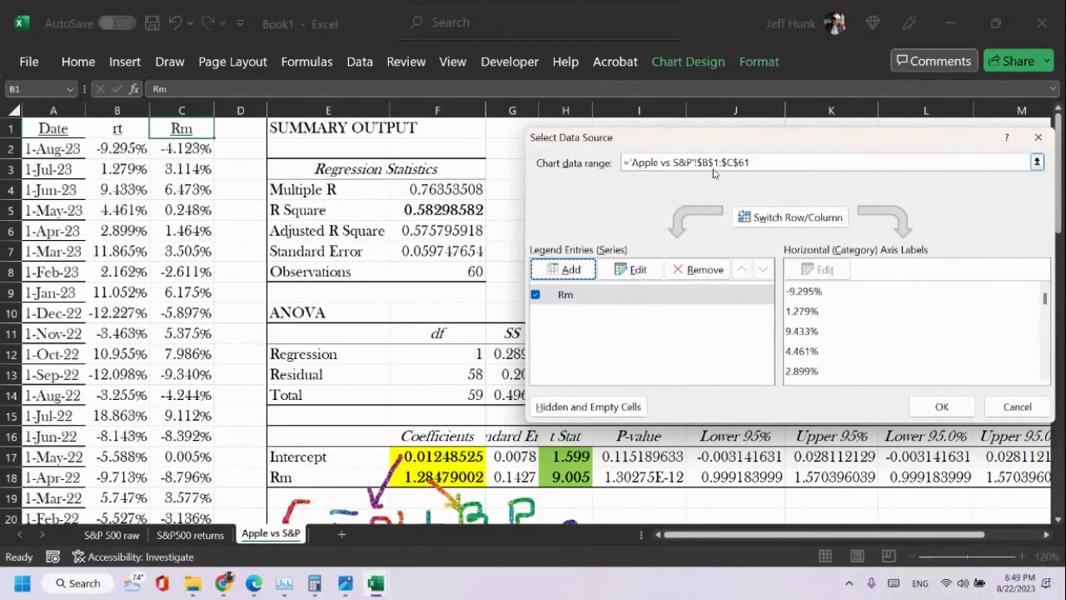
# Edit the Rm series so that its name refers to the rt header in cell B1.
pyautogui.click(639, 270)
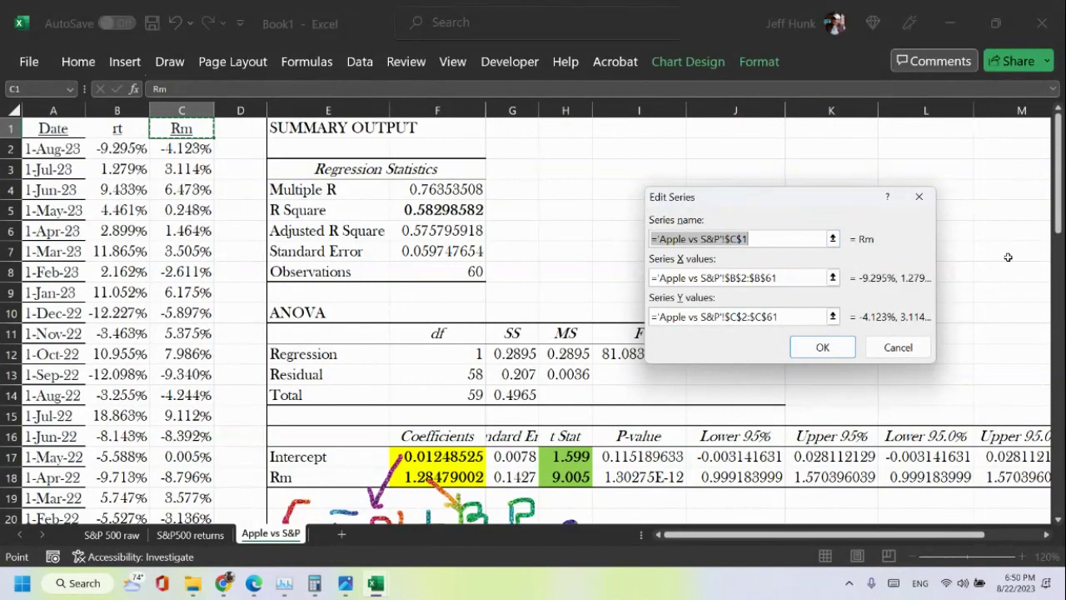
pyautogui.click(832, 238)
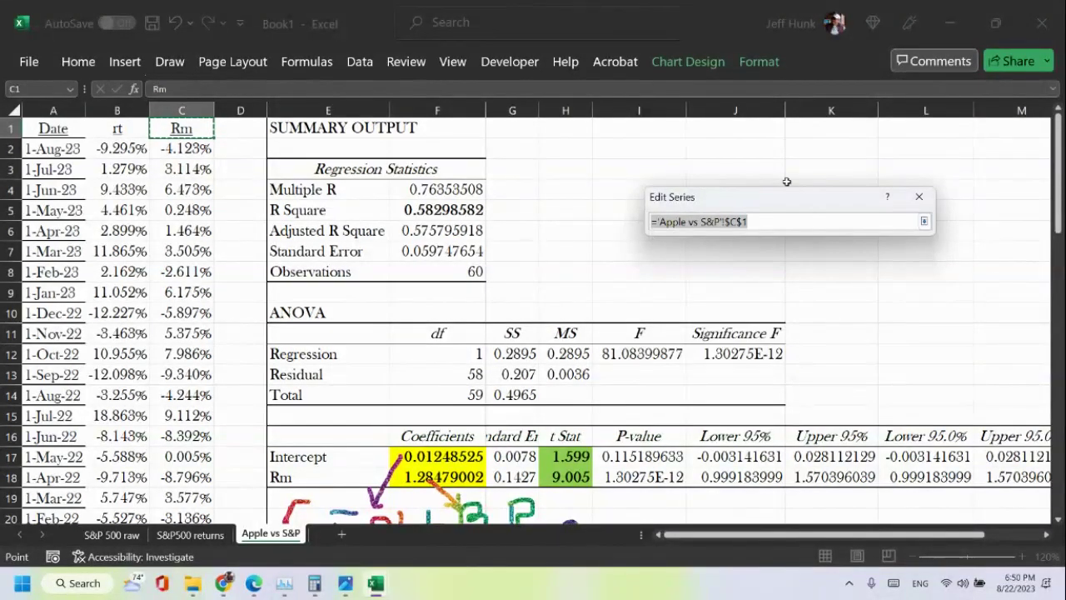
pyautogui.click(109, 136)
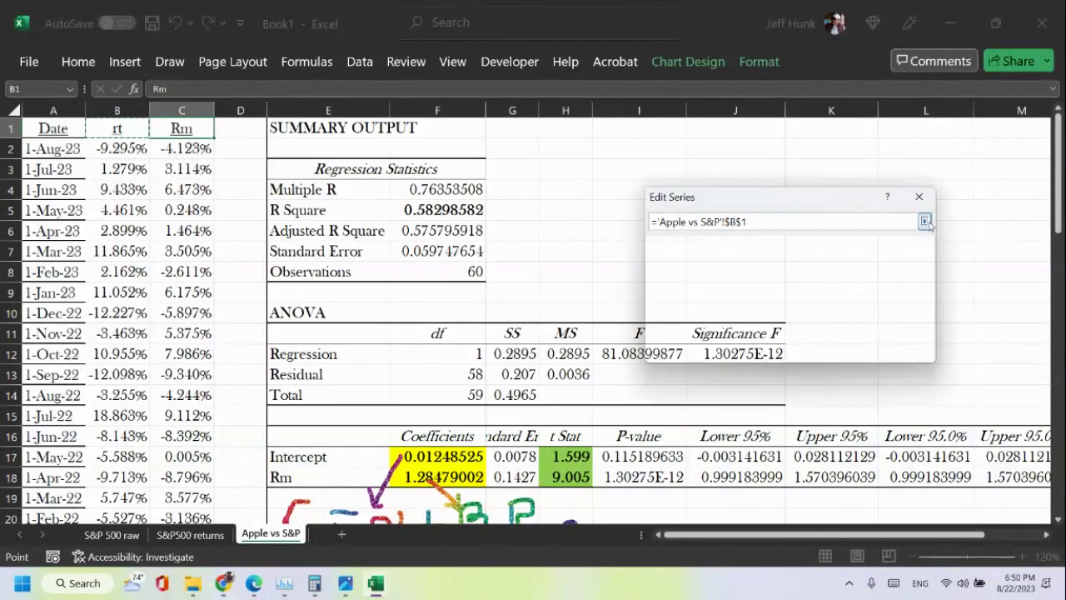
pyautogui.click(925, 222)
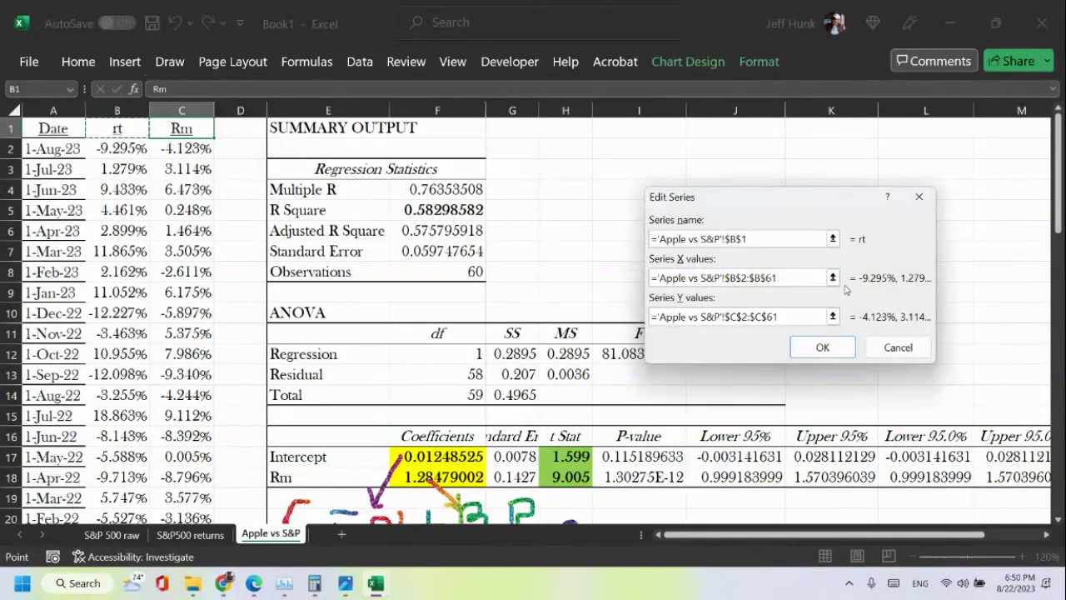
# Set the series X values to the Rm returns in C2:C61.
pyautogui.click(832, 278)
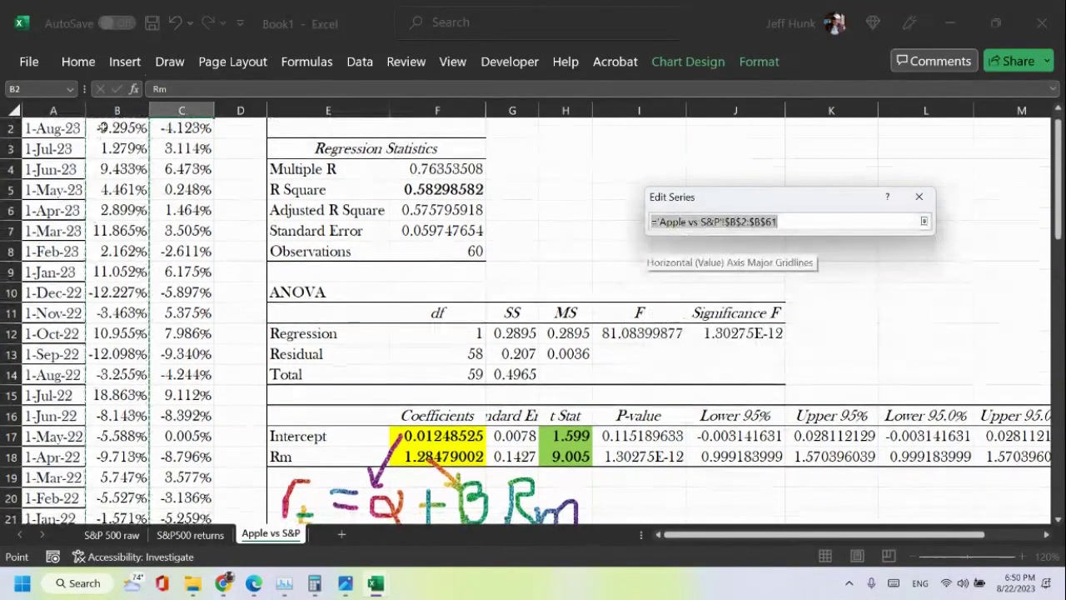
pyautogui.scroll(1, 102, 128)
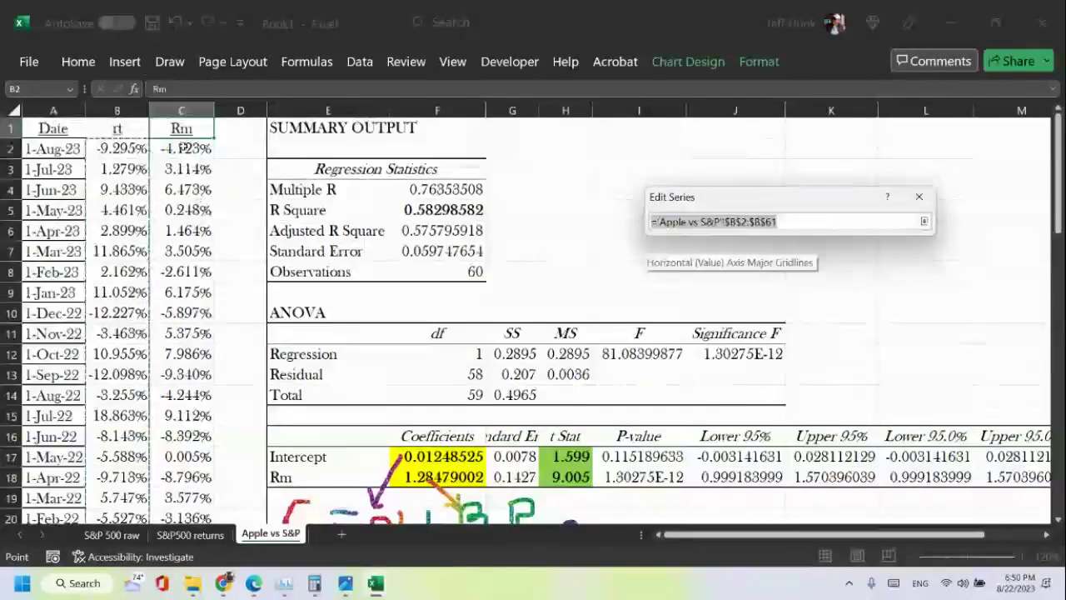
pyautogui.click(184, 147)
pyautogui.moveTo(182, 154); pyautogui.dragTo(207, 457)
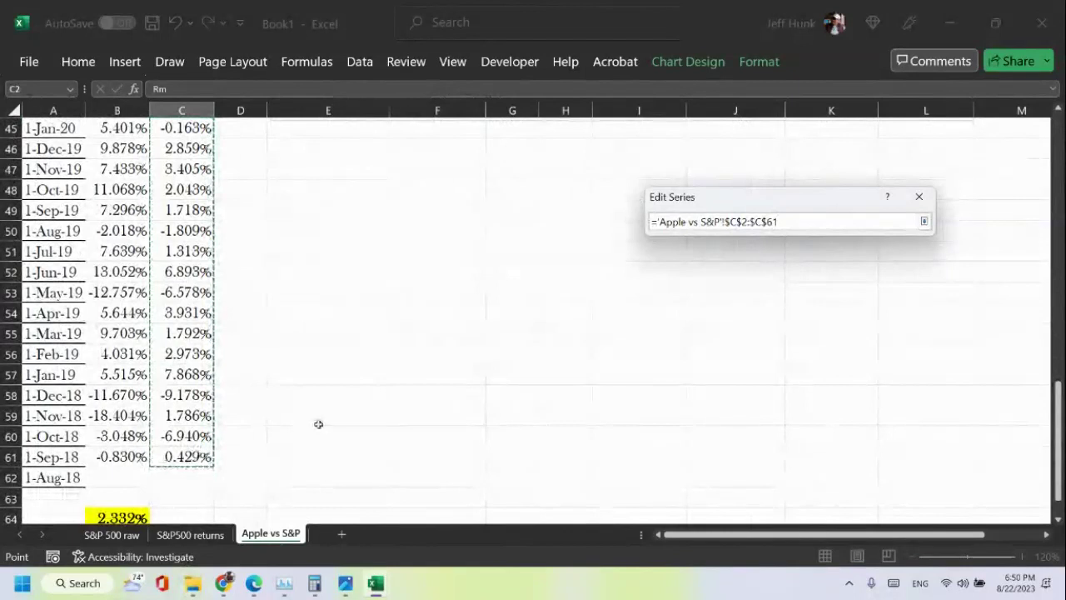
pyautogui.scroll(8, 378, 414)
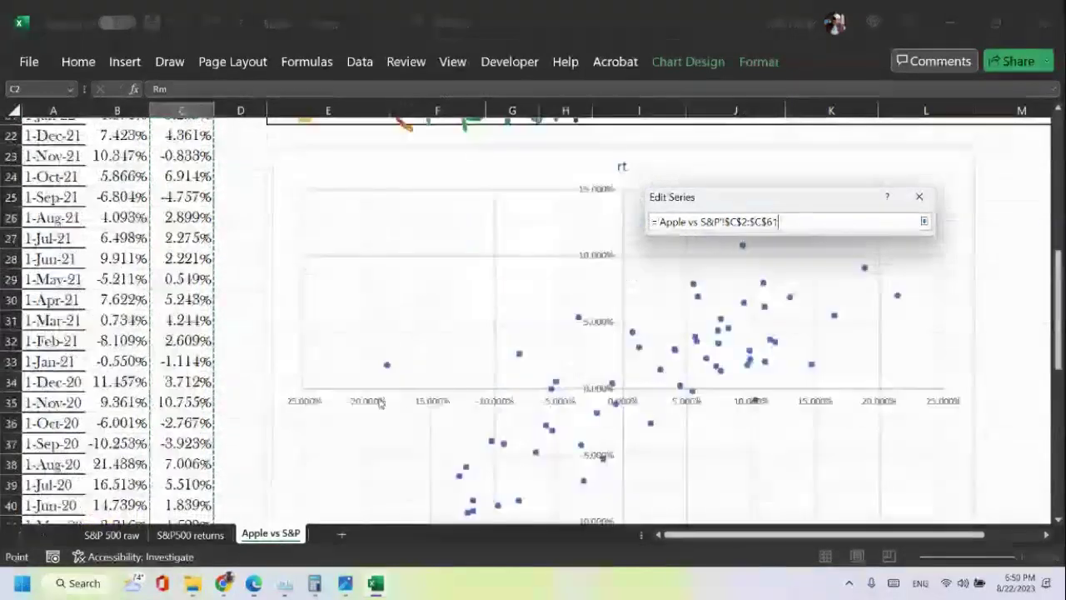
pyautogui.click(924, 220)
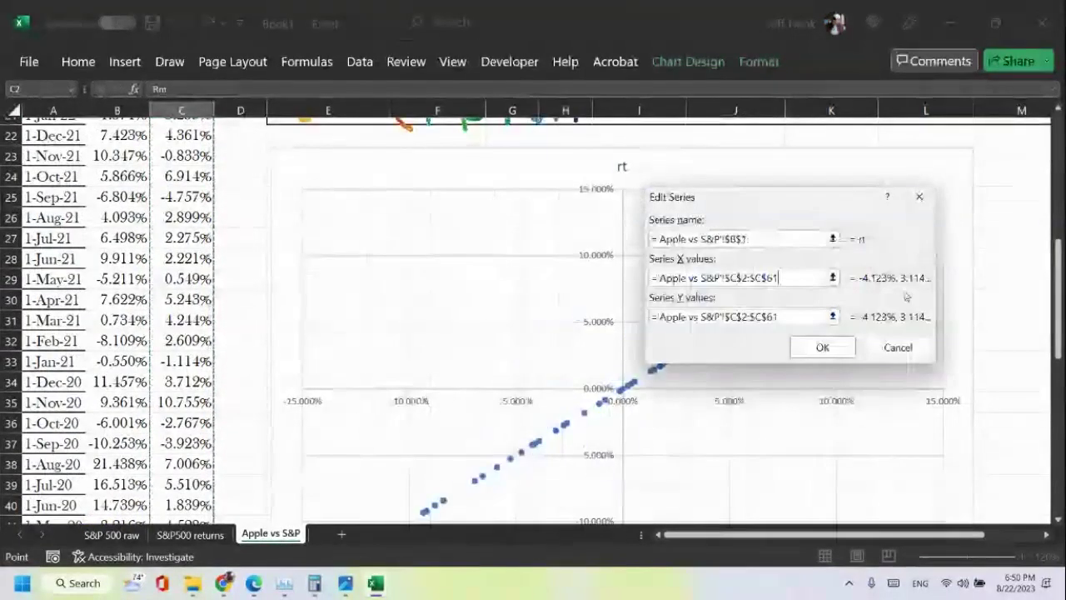
# Set the series Y values to the rt returns in B2:B61 and apply the changed data source.
pyautogui.scroll(6, 835, 322)
pyautogui.click(832, 316)
pyautogui.scroll(1, 377, 227)
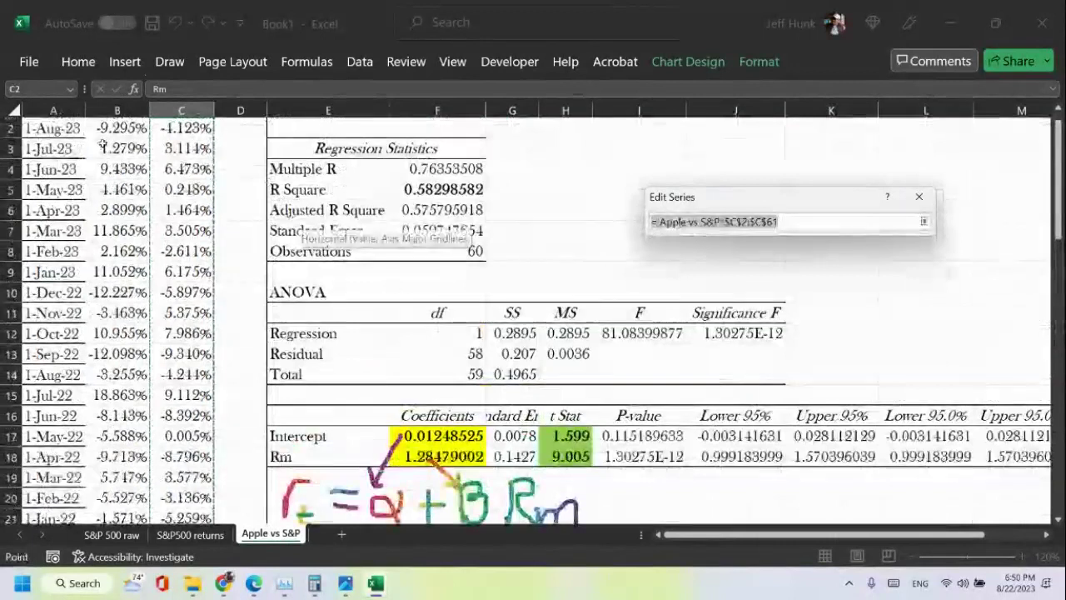
pyautogui.moveTo(117, 148); pyautogui.dragTo(117, 456)
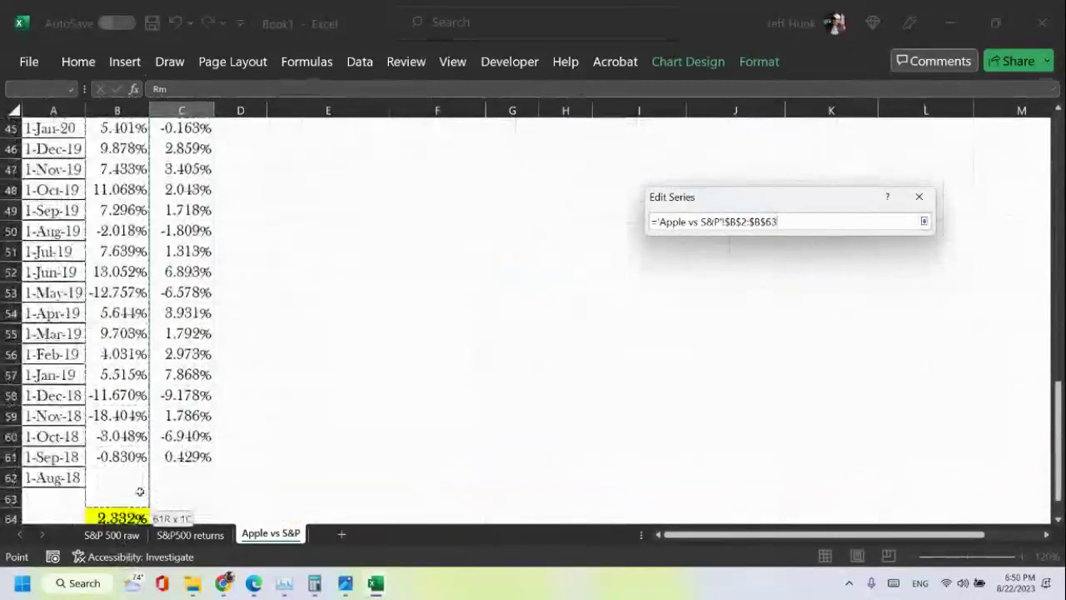
pyautogui.click(924, 221)
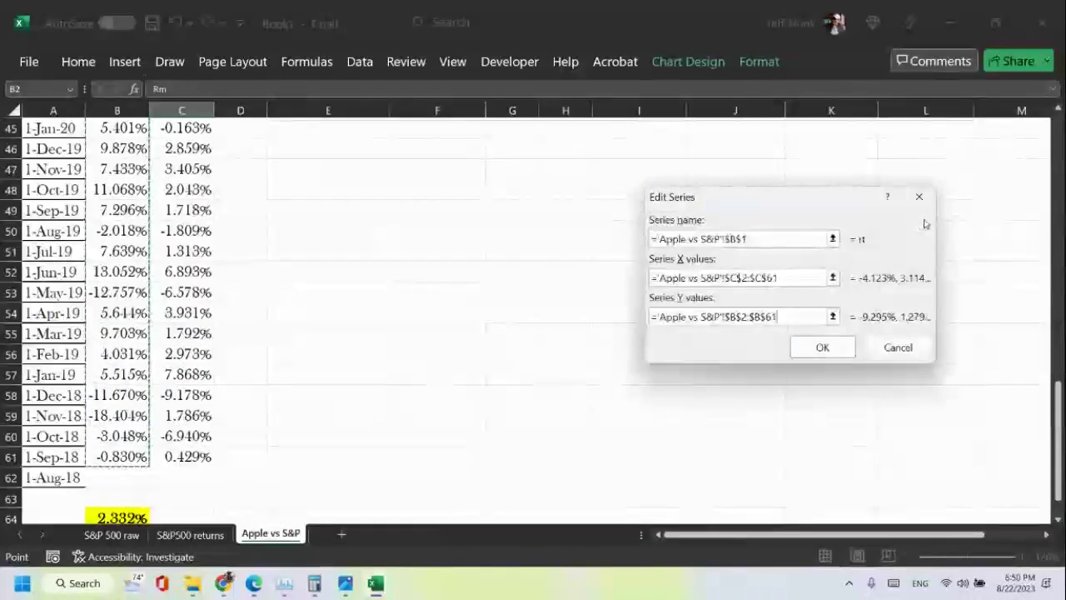
pyautogui.click(819, 350)
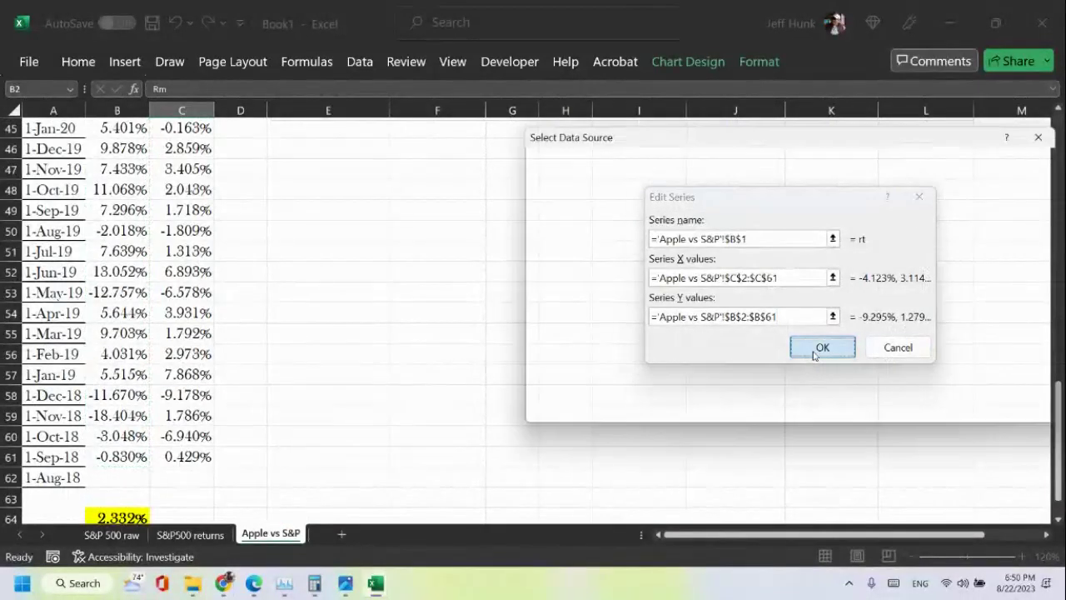
pyautogui.click(956, 417)
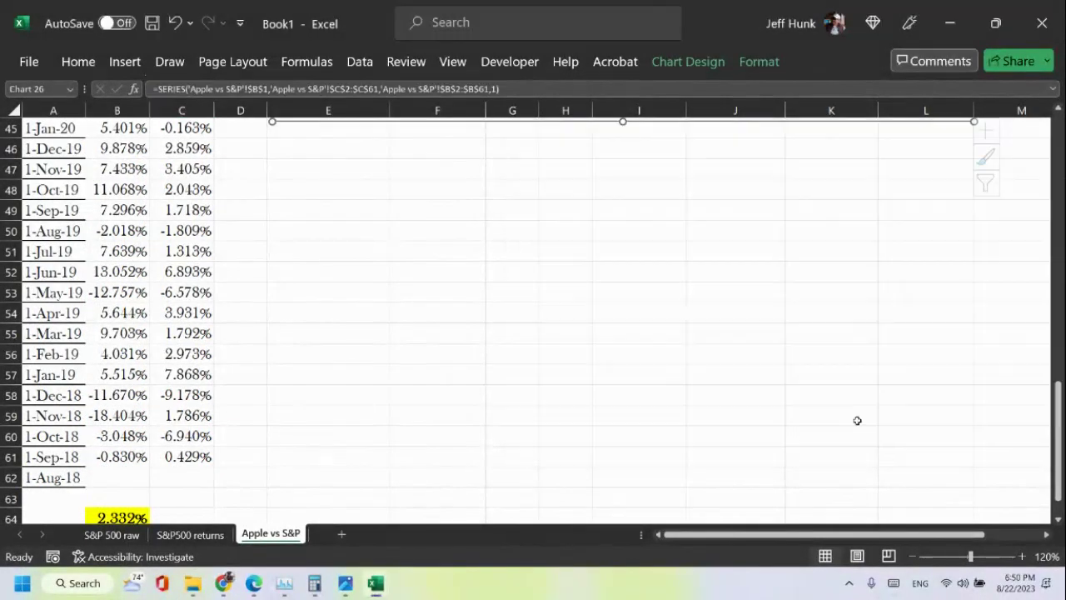
# Restore the rt title above the scatter chart.
pyautogui.scroll(9, 681, 432)
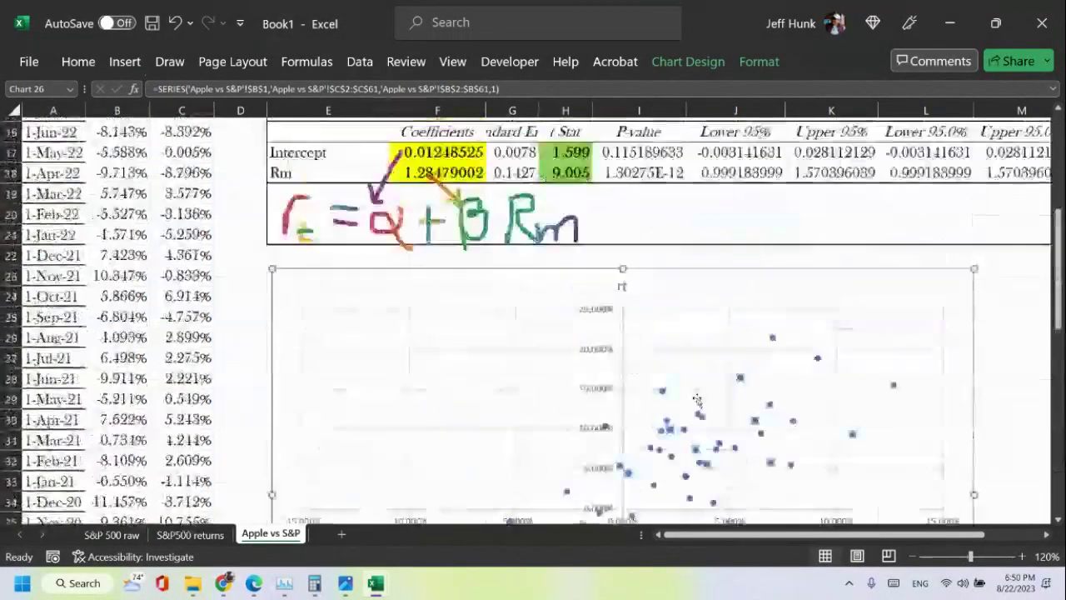
pyautogui.scroll(-1, 775, 385)
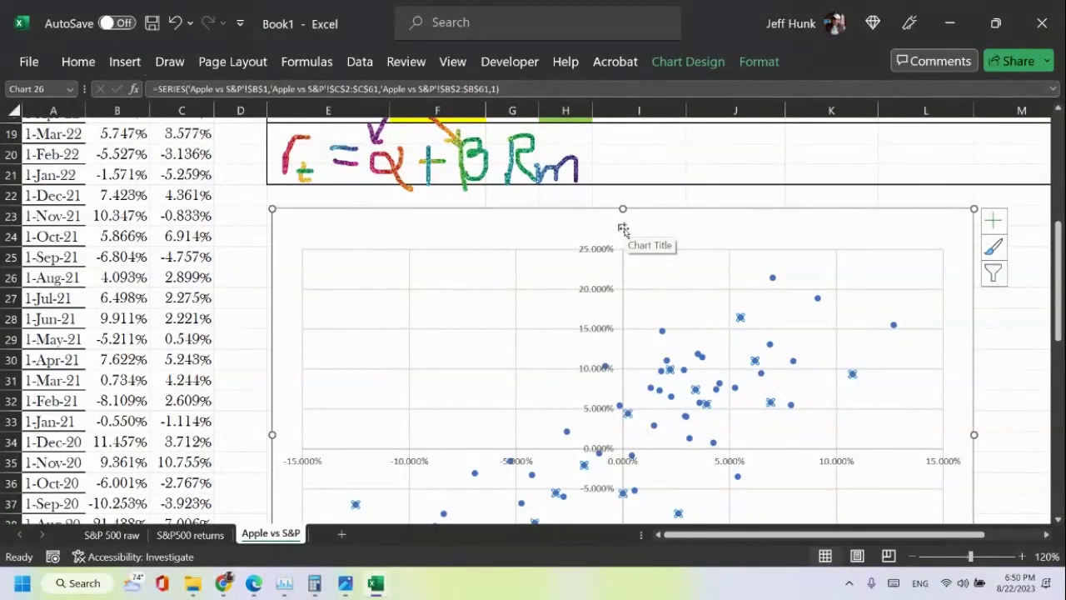
pyautogui.write('rt')
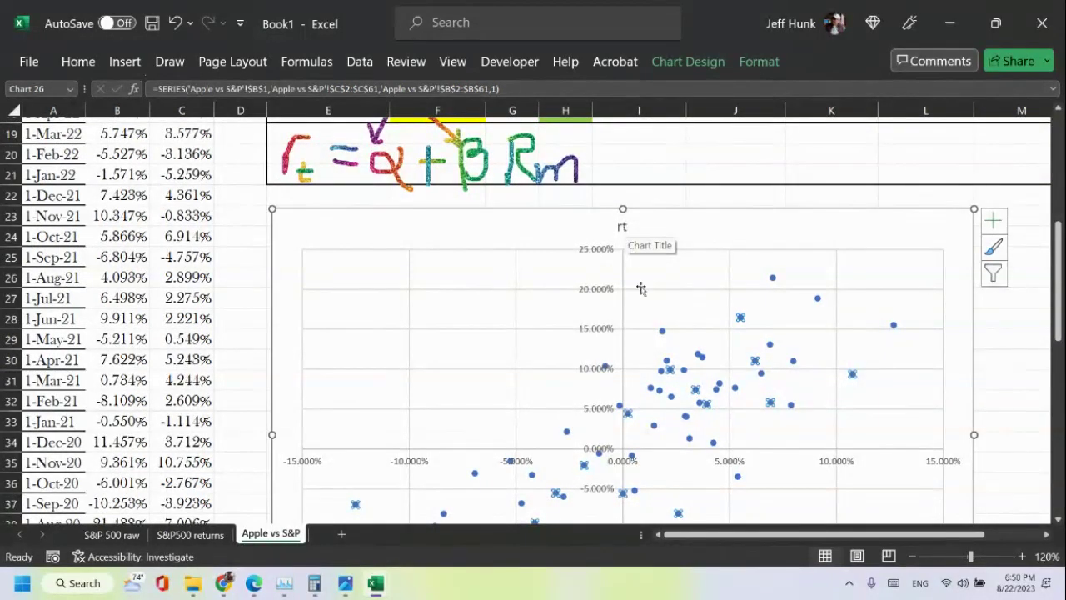
# Set the font size of the scatter chart's vertical axis labels to 12.
pyautogui.rightClick(597, 333)
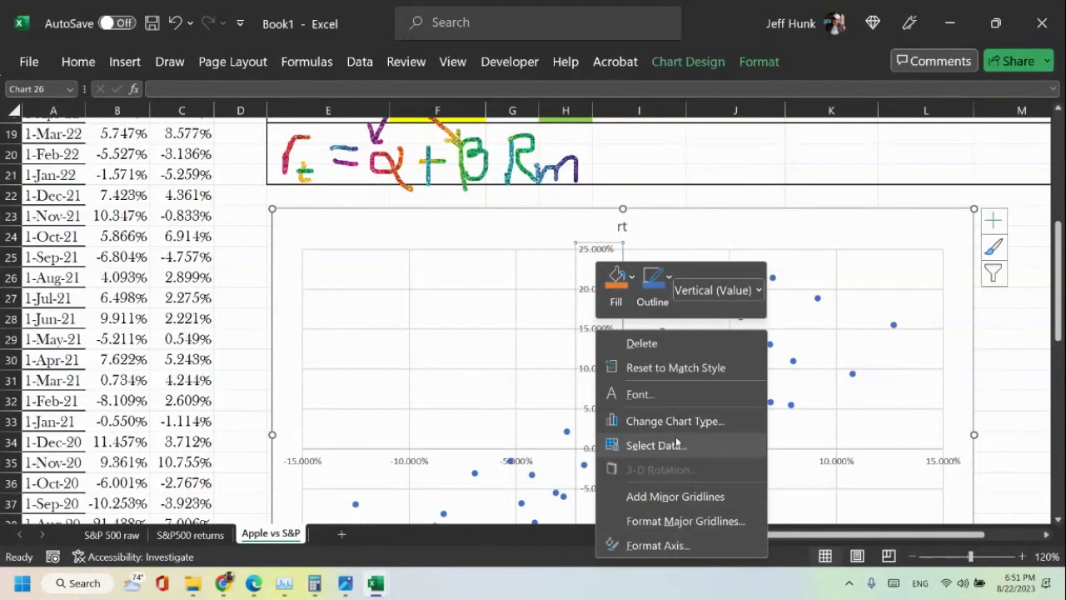
pyautogui.click(689, 392)
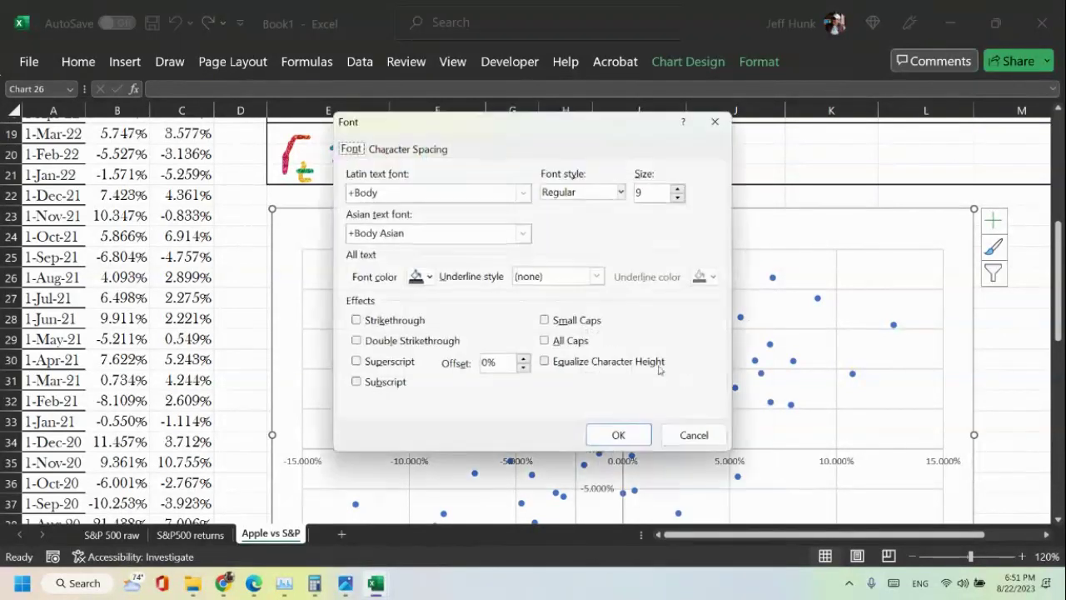
pyautogui.click(678, 196)
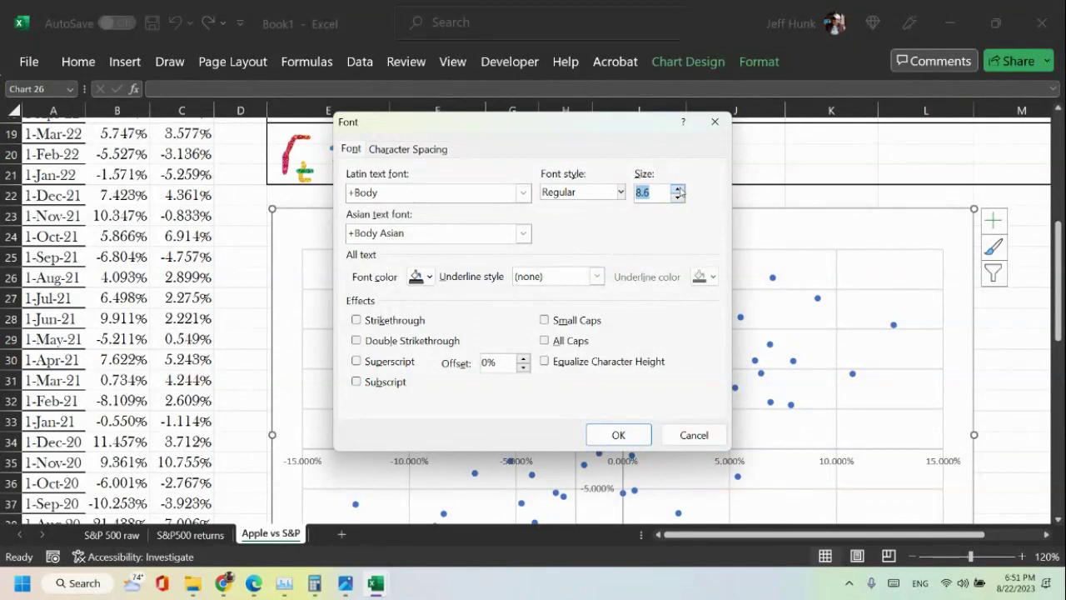
pyautogui.click(678, 190)
pyautogui.click(679, 190)
pyautogui.click(678, 197)
# Change the Latin text font of the vertical axis labels to Baskerville Old Face and apply the font settings.
pyautogui.click(523, 194)
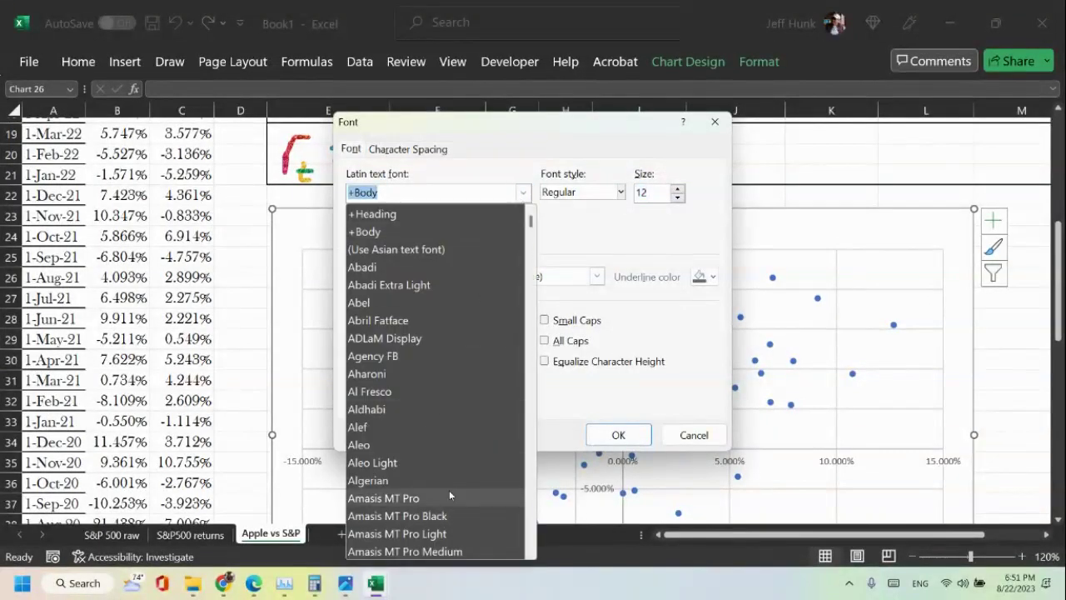
pyautogui.scroll(-2, 456, 478)
pyautogui.scroll(-10, 457, 481)
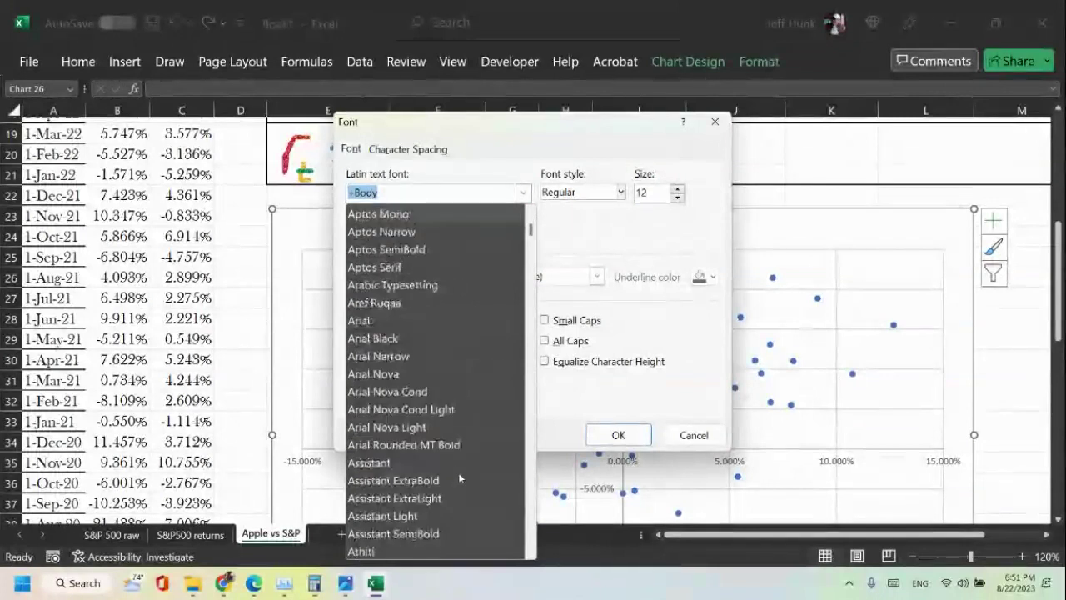
pyautogui.scroll(-5, 458, 473)
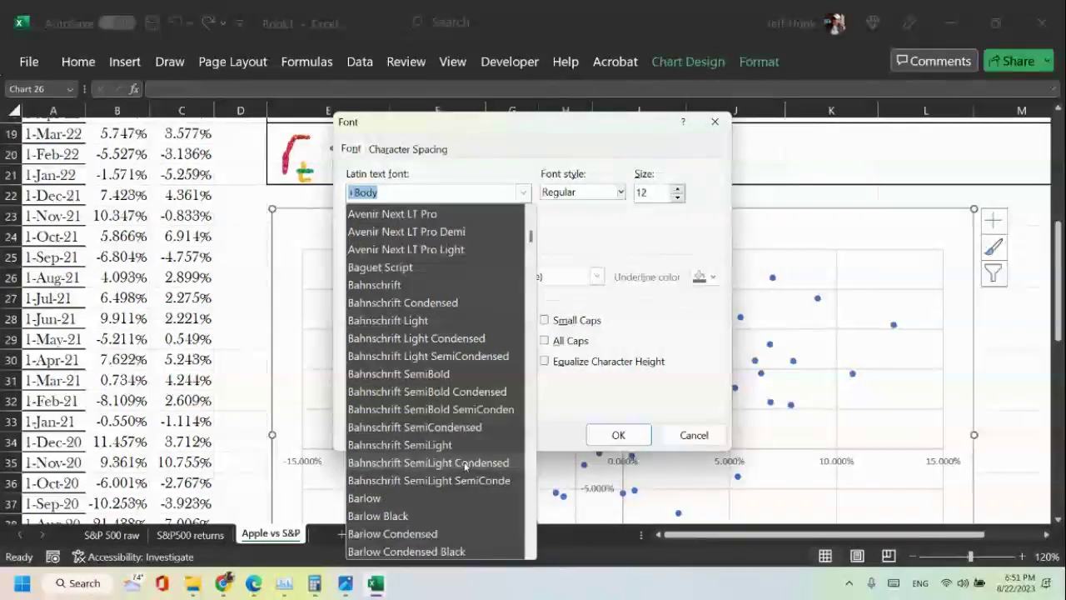
pyautogui.scroll(-9, 464, 466)
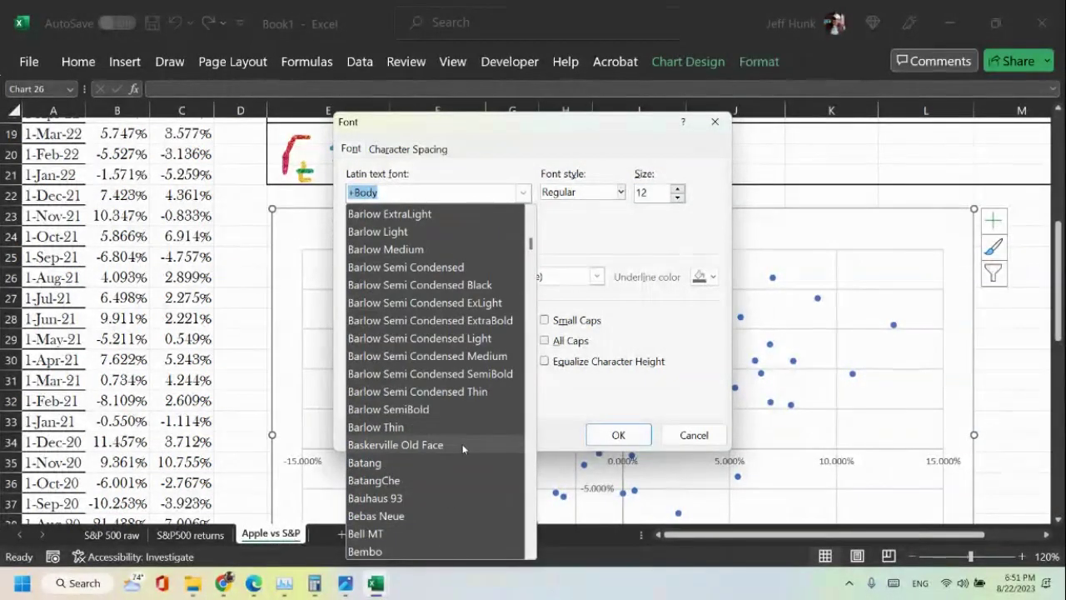
pyautogui.click(465, 446)
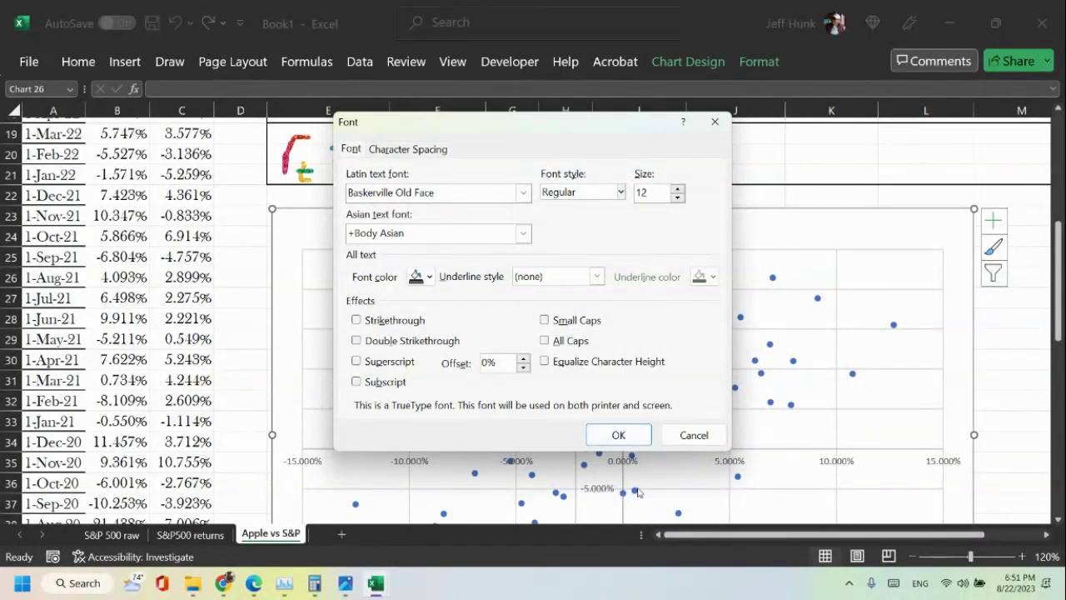
pyautogui.click(621, 435)
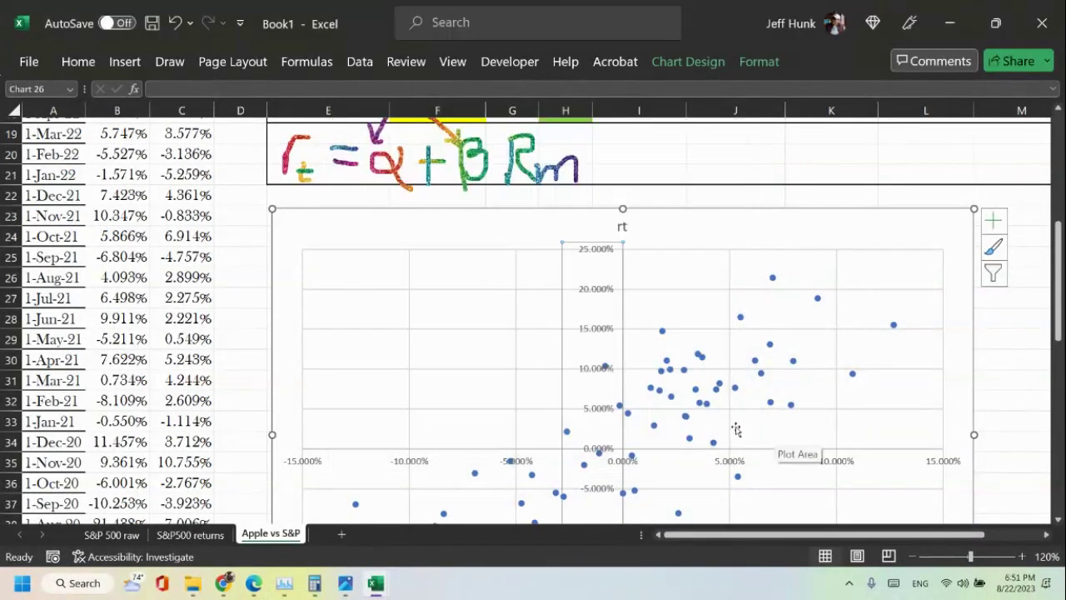
# Reapply the Baskerville Old Face, size 12 font settings to the scatter chart's vertical axis labels.
pyautogui.rightClick(588, 289)
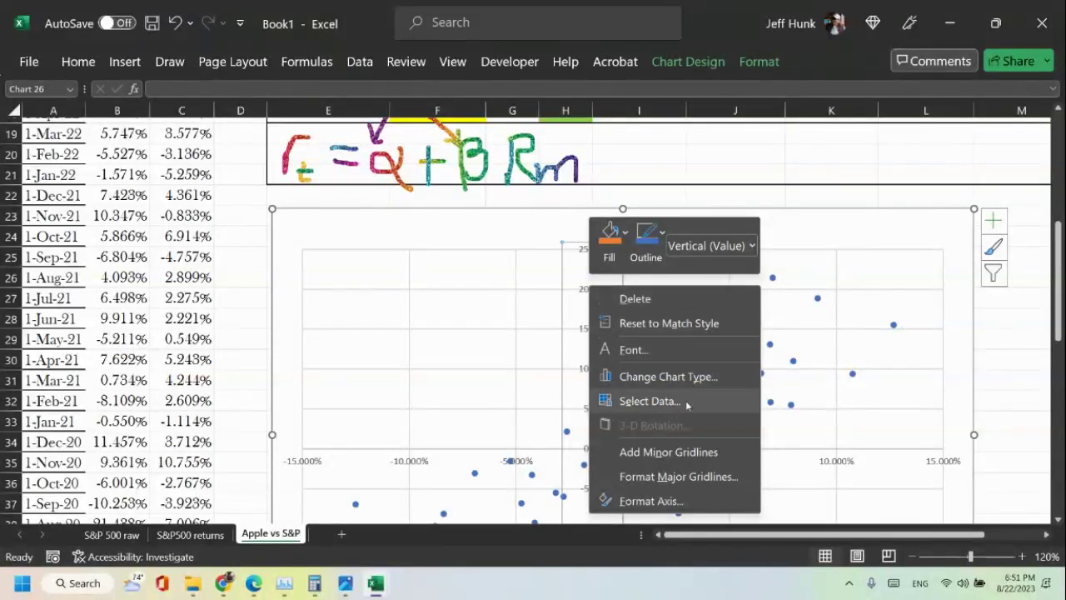
pyautogui.click(669, 351)
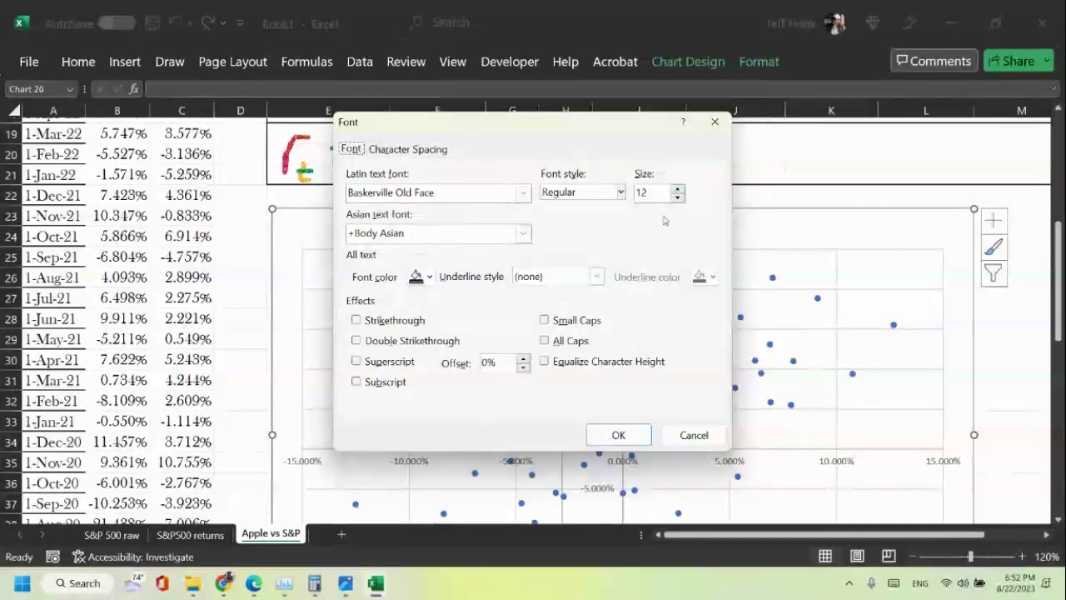
pyautogui.click(618, 434)
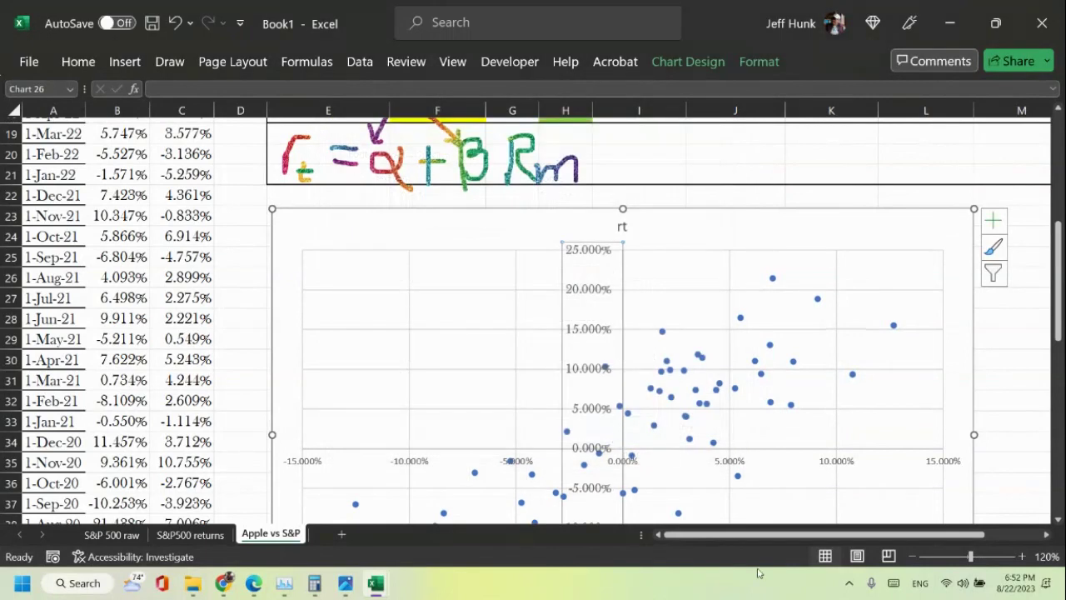
# Change the Latin text font of the scatter chart's horizontal axis labels to Baskerville Old Face.
pyautogui.rightClick(731, 469)
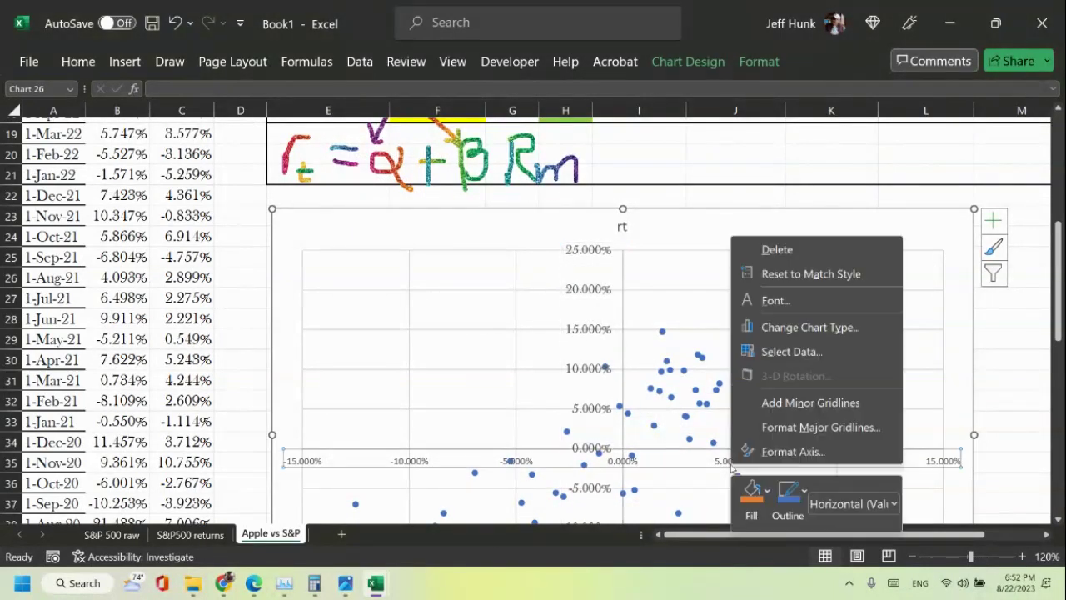
pyautogui.click(794, 303)
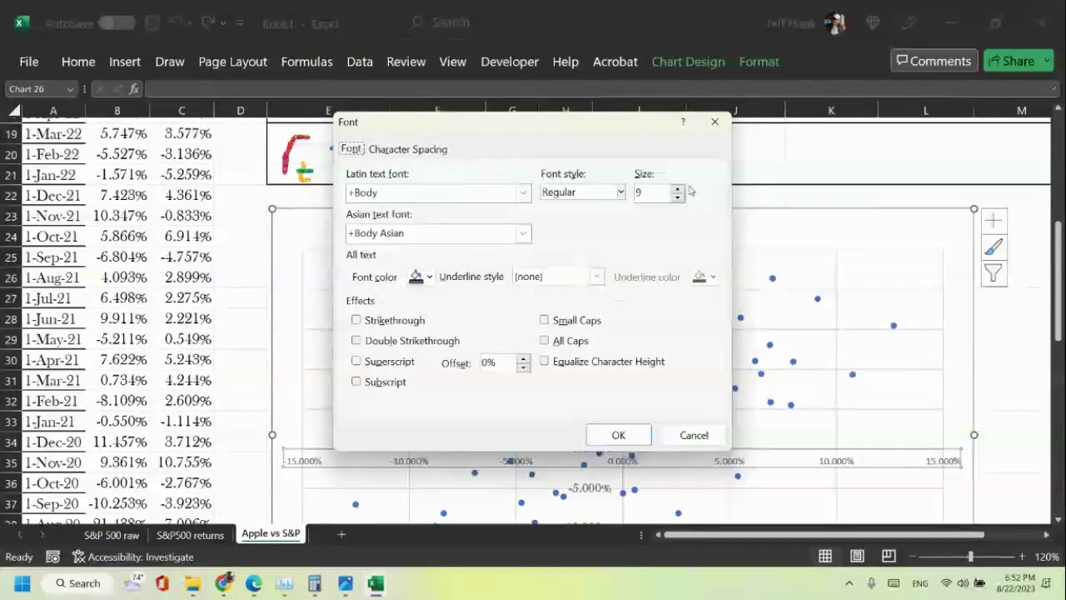
pyautogui.click(523, 192)
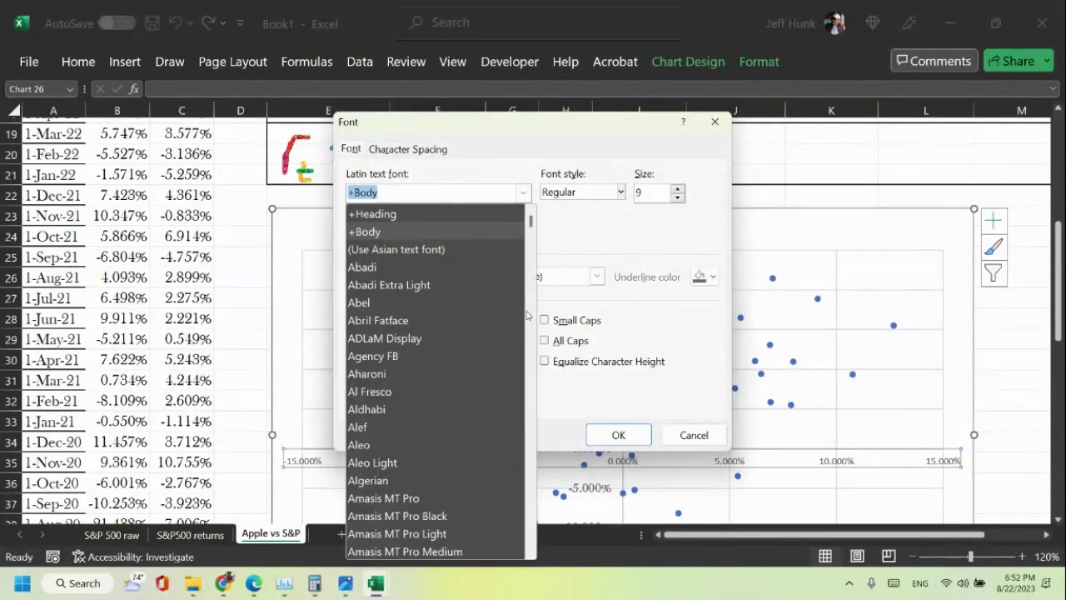
pyautogui.scroll(-20, 533, 547)
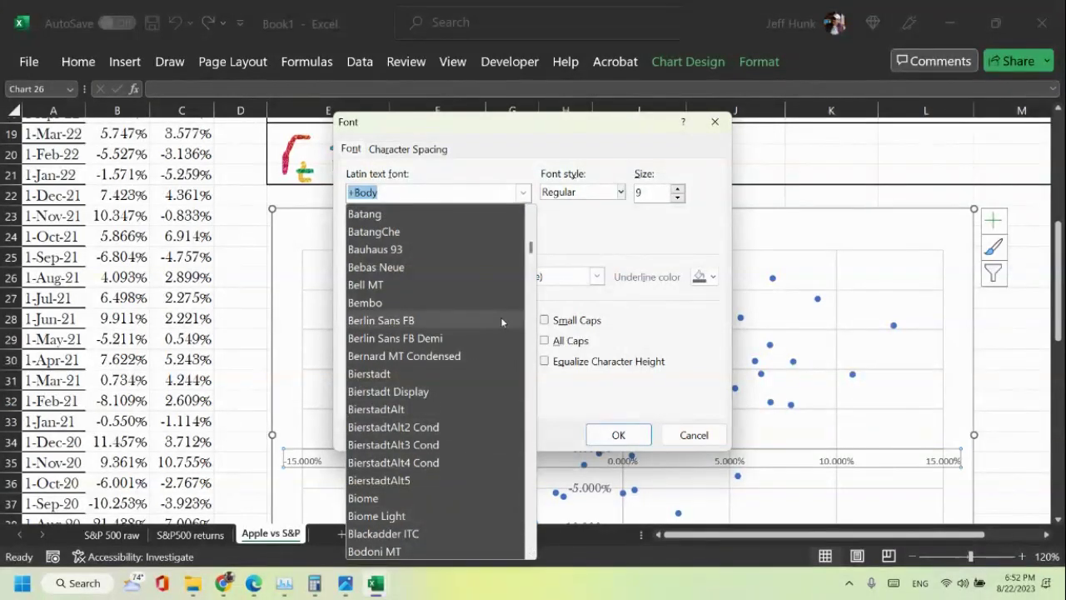
pyautogui.scroll(2, 501, 316)
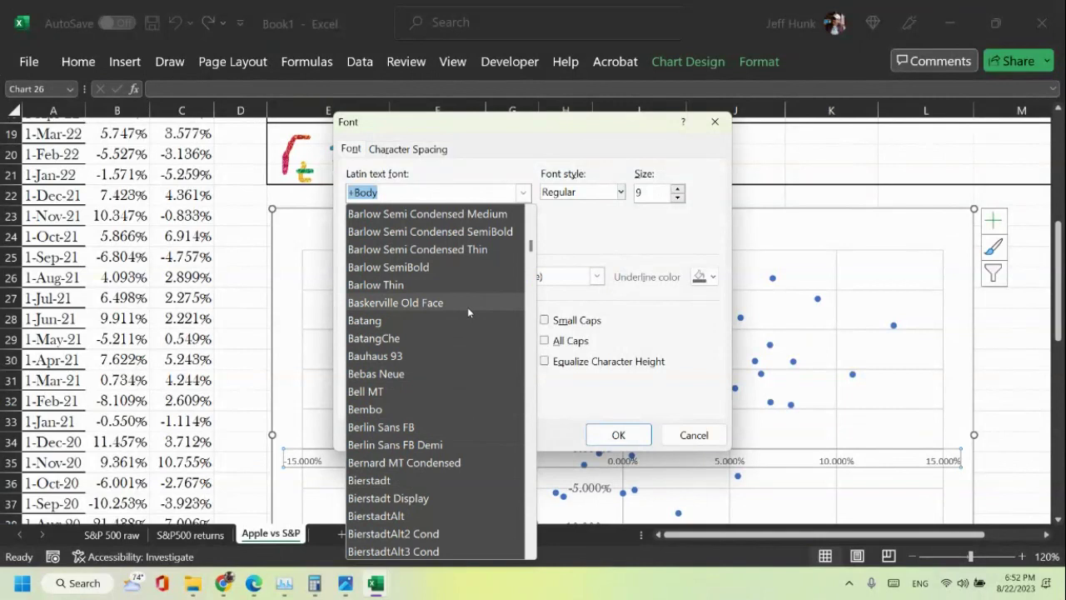
pyautogui.click(467, 303)
# Set the font size of the horizontal axis labels to 12 and apply the font settings to the axis.
pyautogui.click(679, 188)
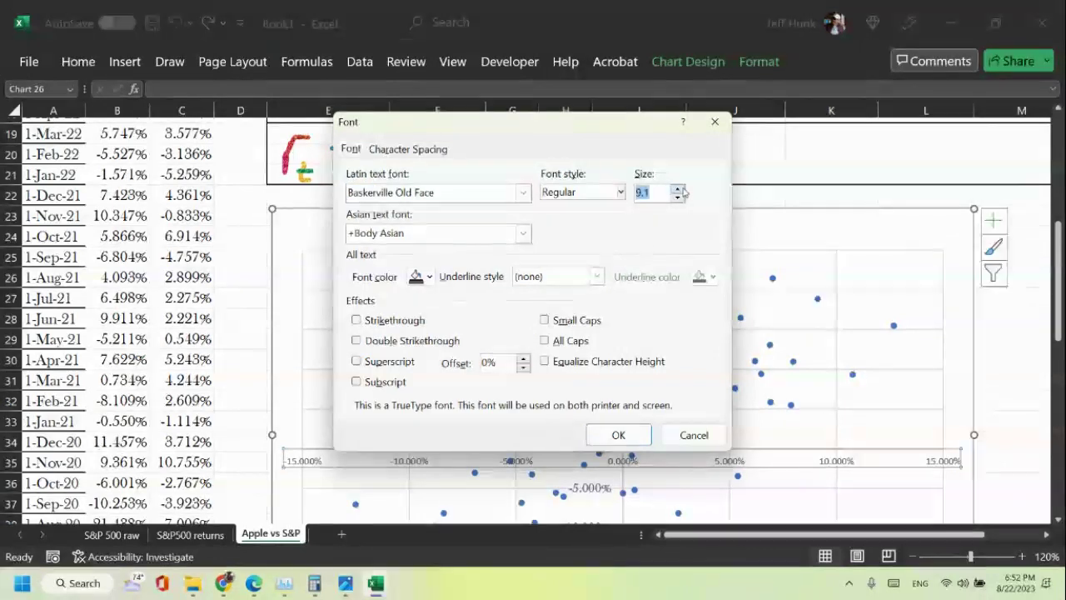
pyautogui.click(679, 189)
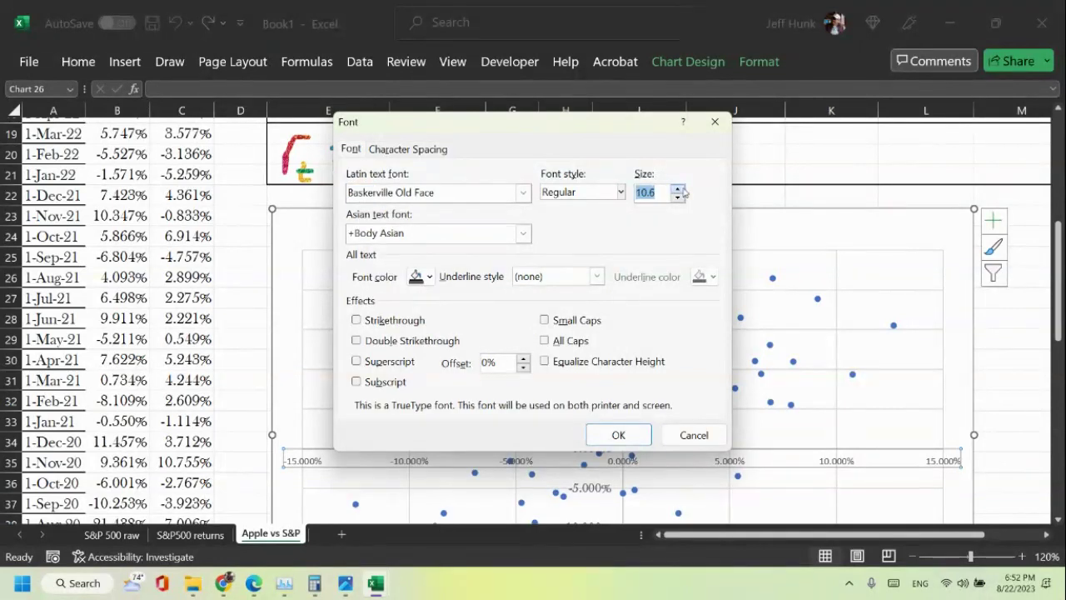
pyautogui.click(679, 188)
pyautogui.click(679, 188)
pyautogui.click(633, 429)
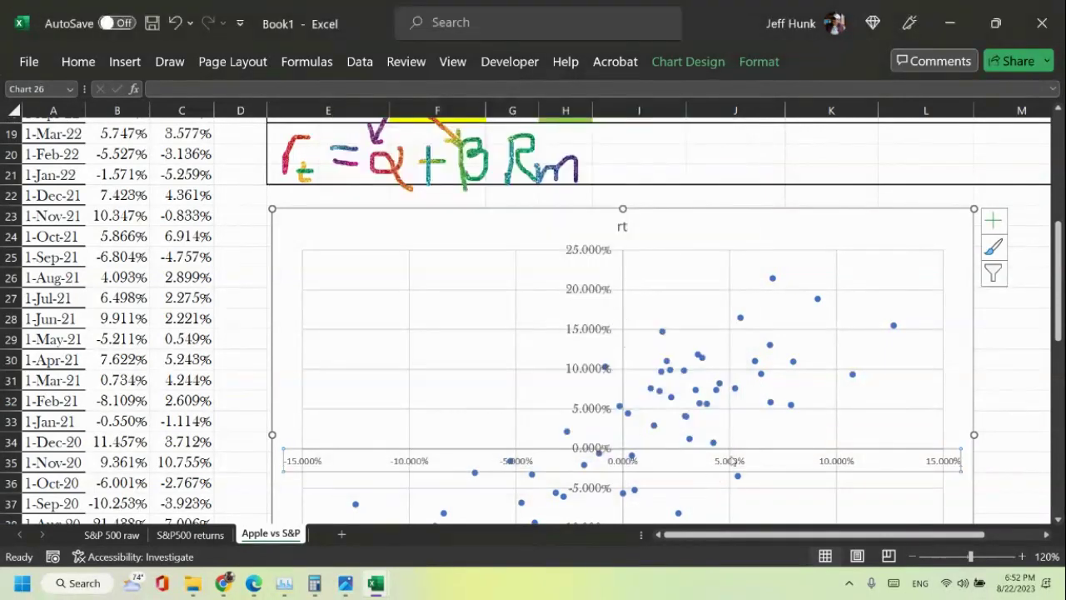
pyautogui.rightClick(731, 460)
pyautogui.click(783, 294)
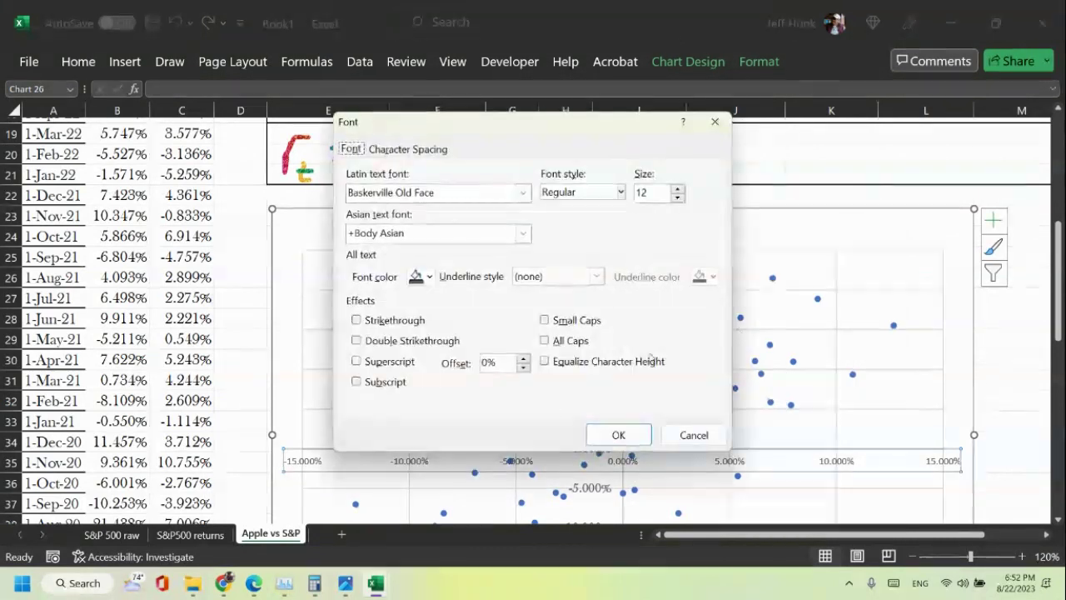
pyautogui.click(619, 436)
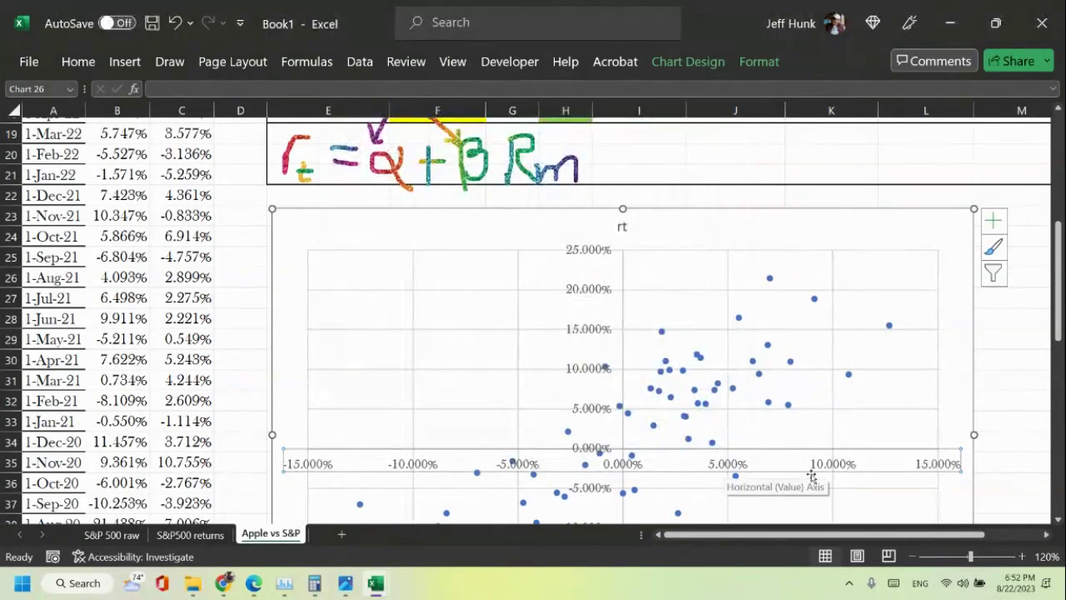
# Rotate the scatter chart's horizontal axis labels to a custom angle of -45°.
pyautogui.scroll(-1, 960, 479)
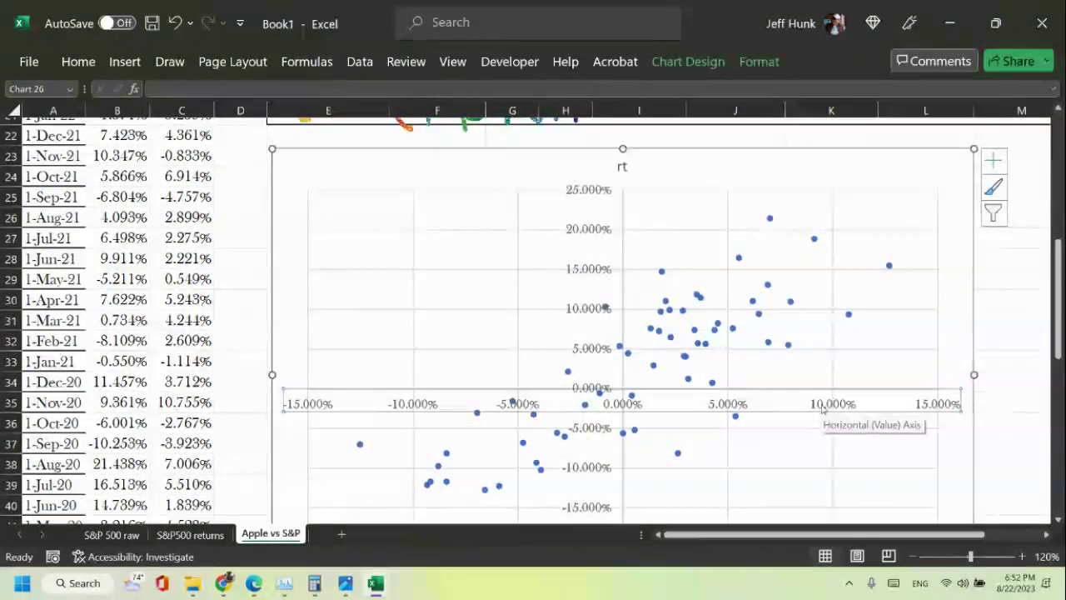
pyautogui.rightClick(821, 407)
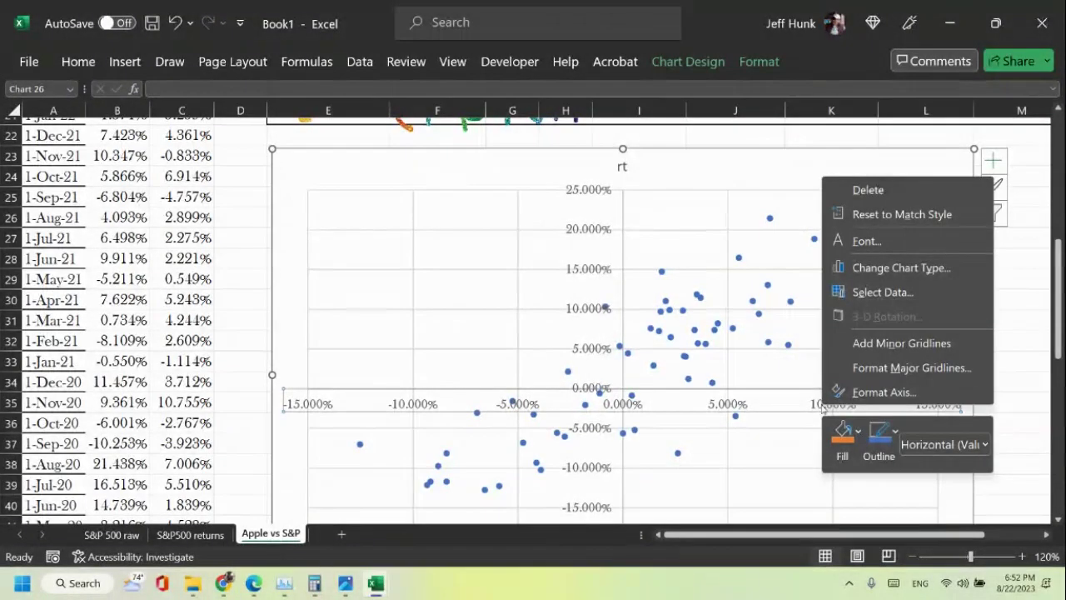
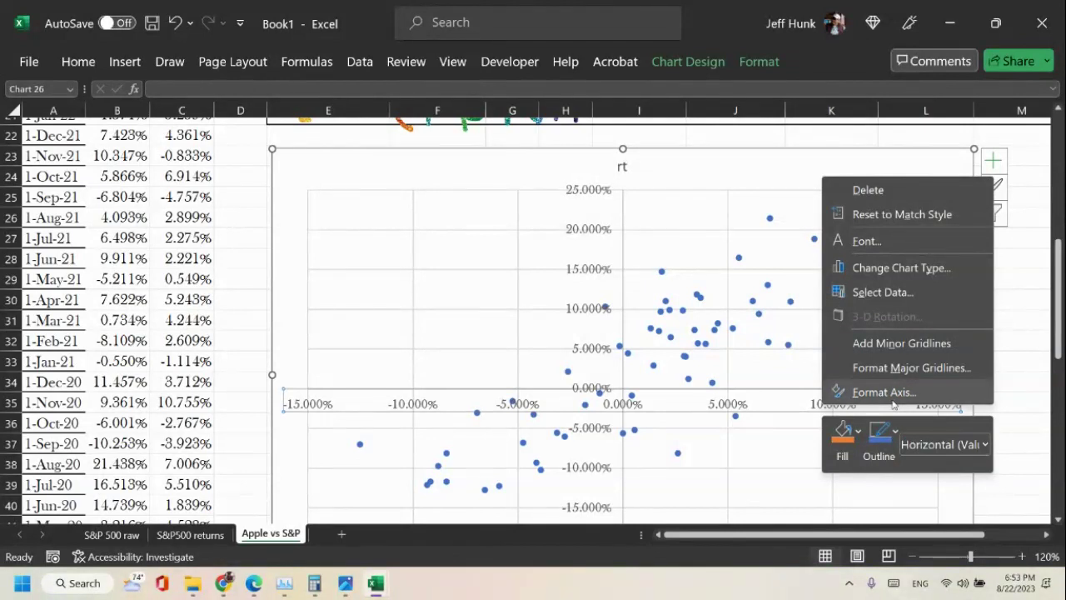
pyautogui.click(893, 404)
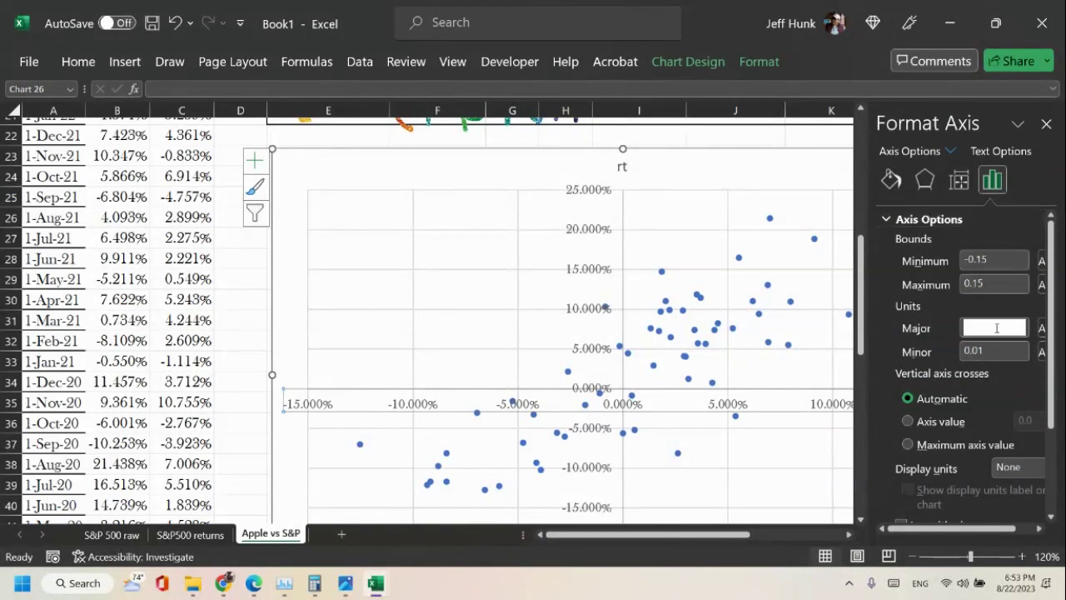
pyautogui.click(962, 182)
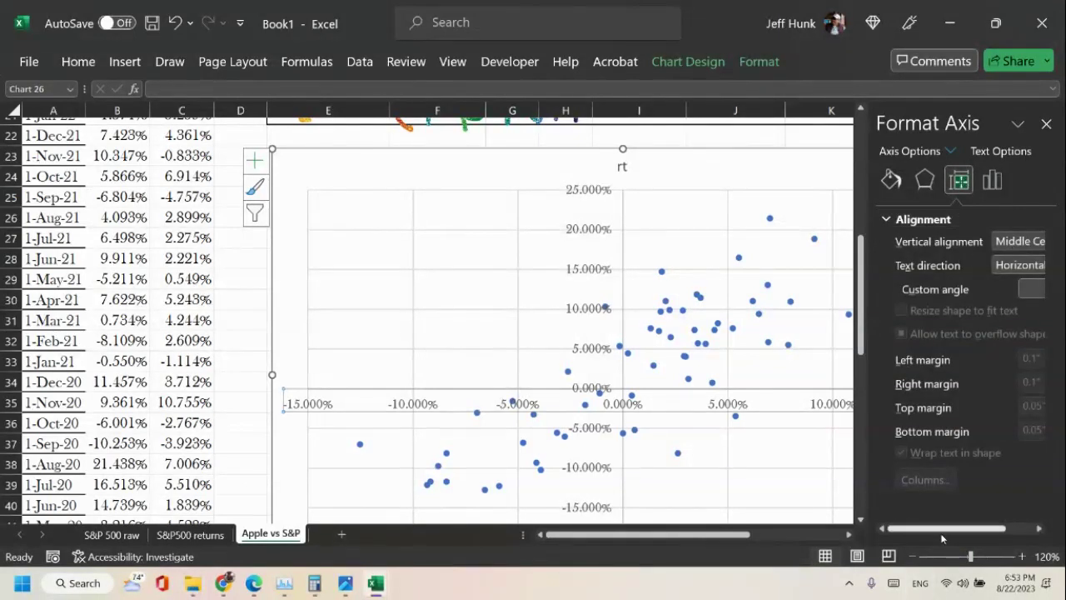
pyautogui.moveTo(940, 532); pyautogui.dragTo(991, 510)
pyautogui.click(1036, 294)
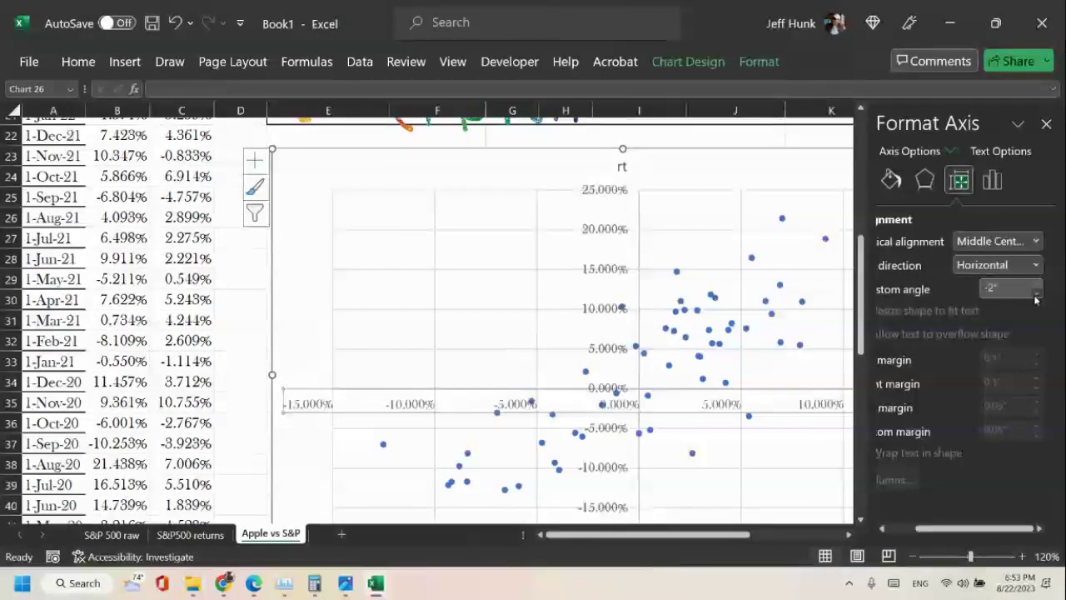
pyautogui.moveTo(1036, 299); pyautogui.dragTo(1025, 292)
pyautogui.click(1038, 285)
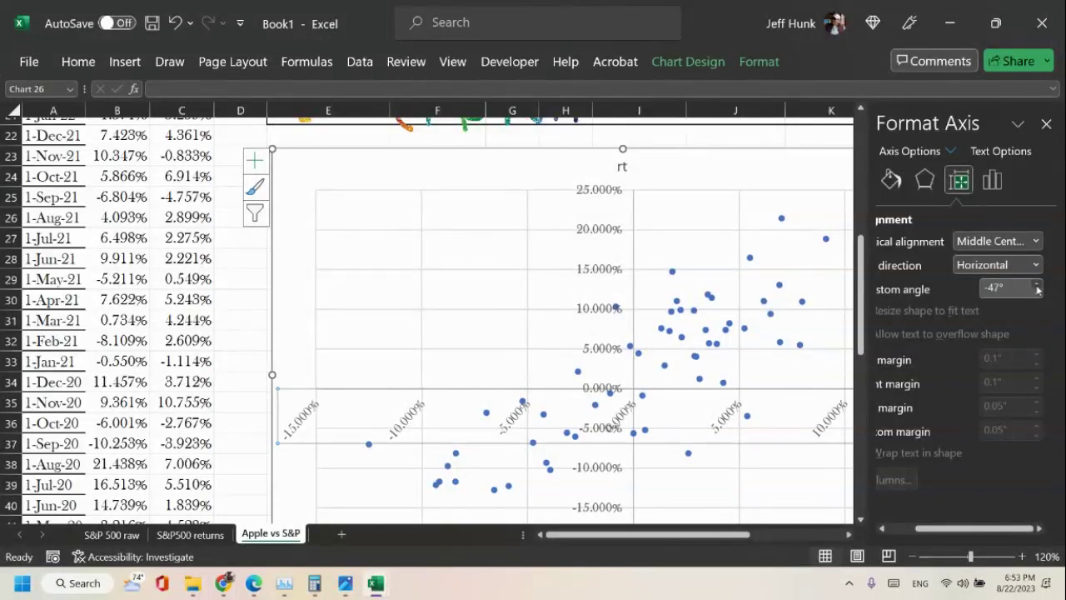
pyautogui.click(1038, 285)
pyautogui.click(1038, 284)
pyautogui.click(1038, 285)
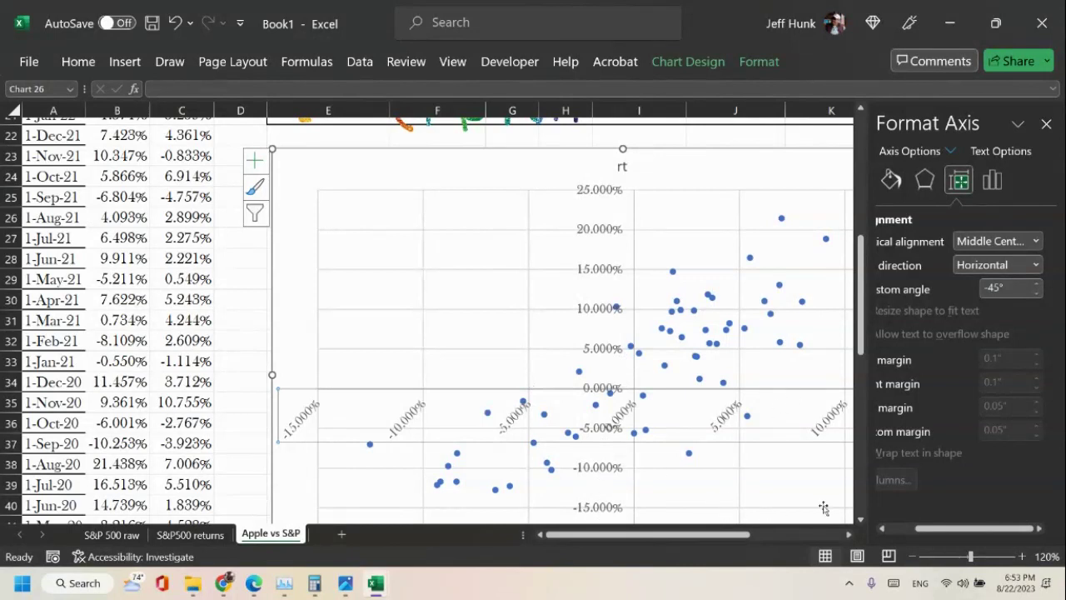
# Close the axis formatting options and change the rt chart title's Latin text font to Baskerville Old Face.
pyautogui.click(434, 164)
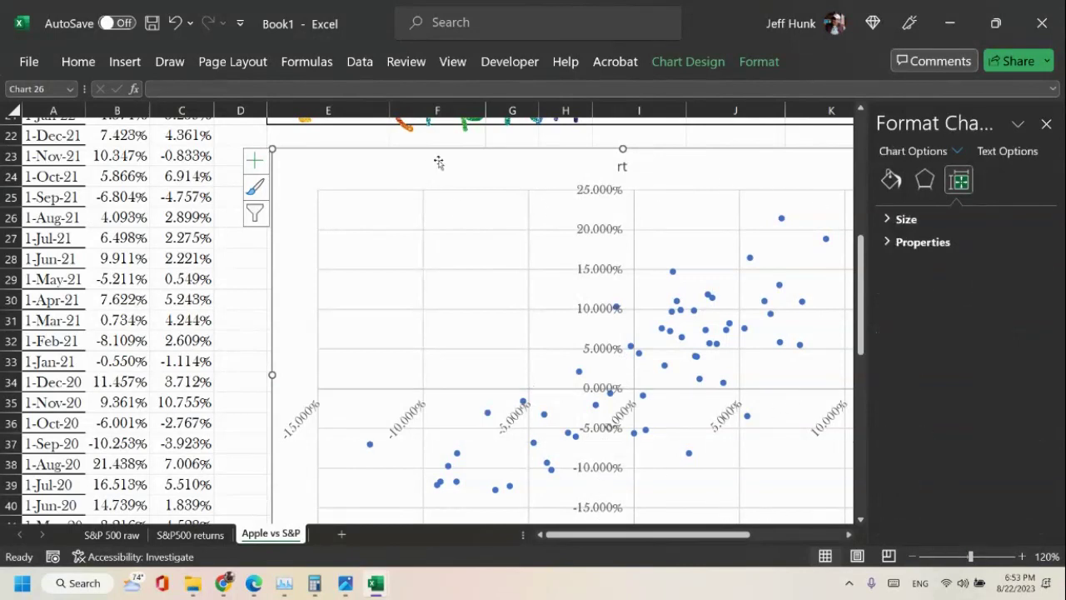
pyautogui.click(619, 169)
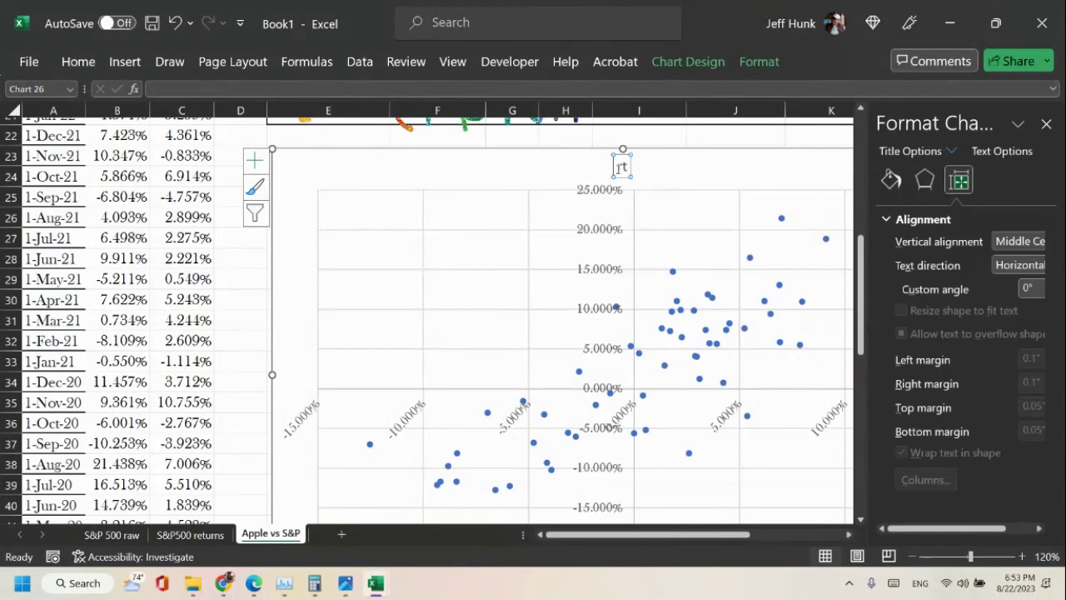
pyautogui.click(1047, 124)
pyautogui.rightClick(622, 167)
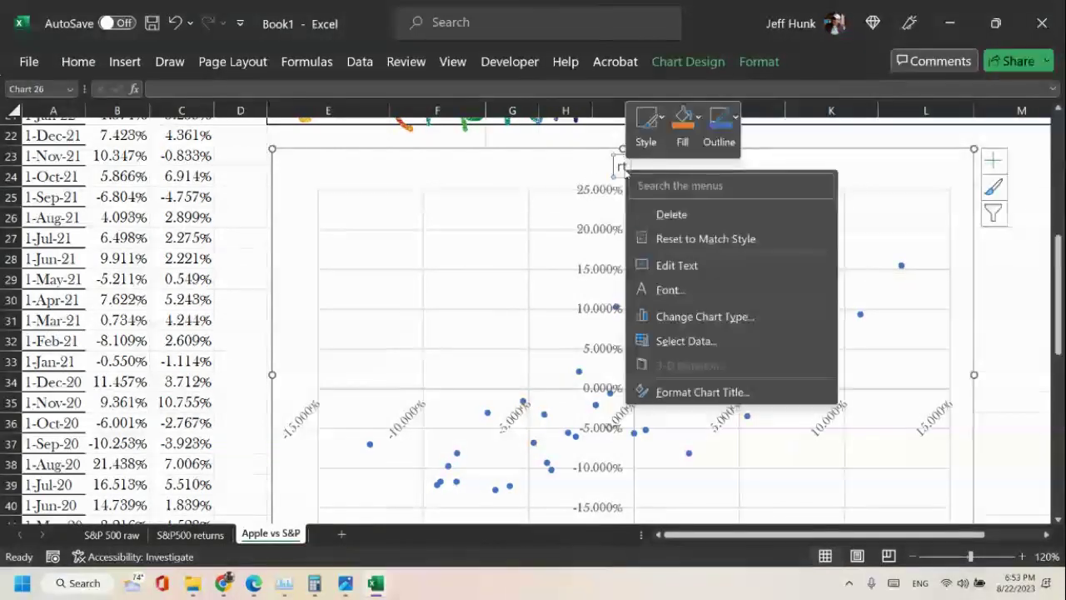
pyautogui.click(708, 290)
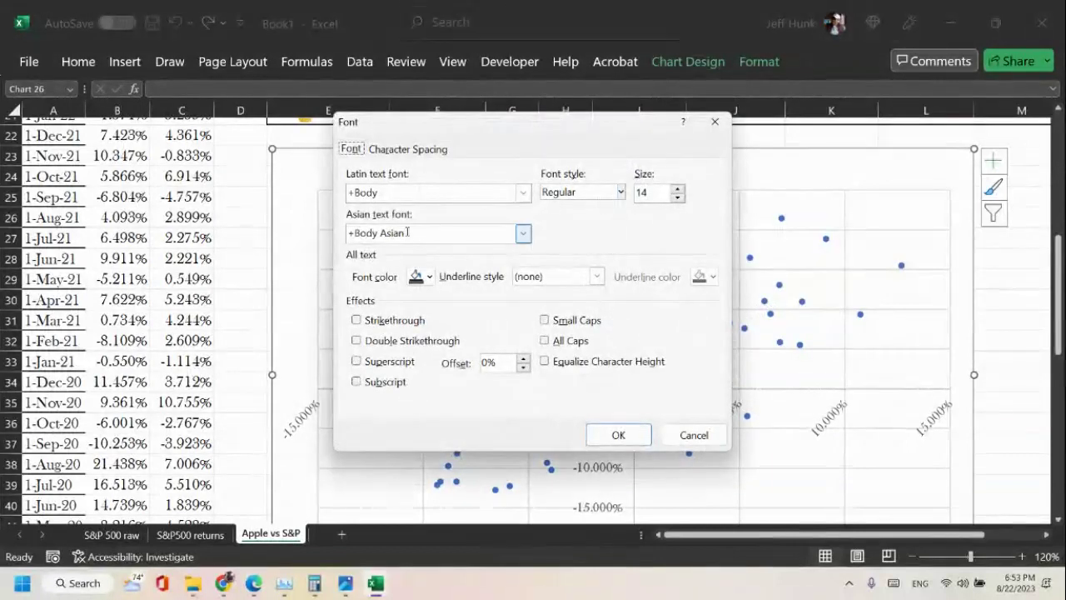
pyautogui.click(525, 195)
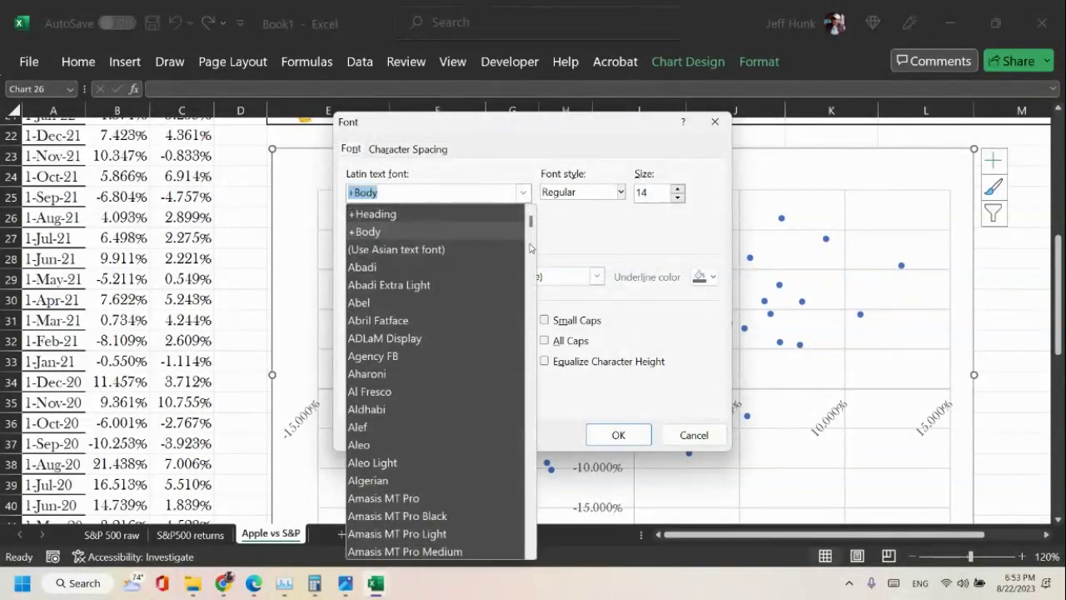
pyautogui.moveTo(531, 221); pyautogui.dragTo(532, 247)
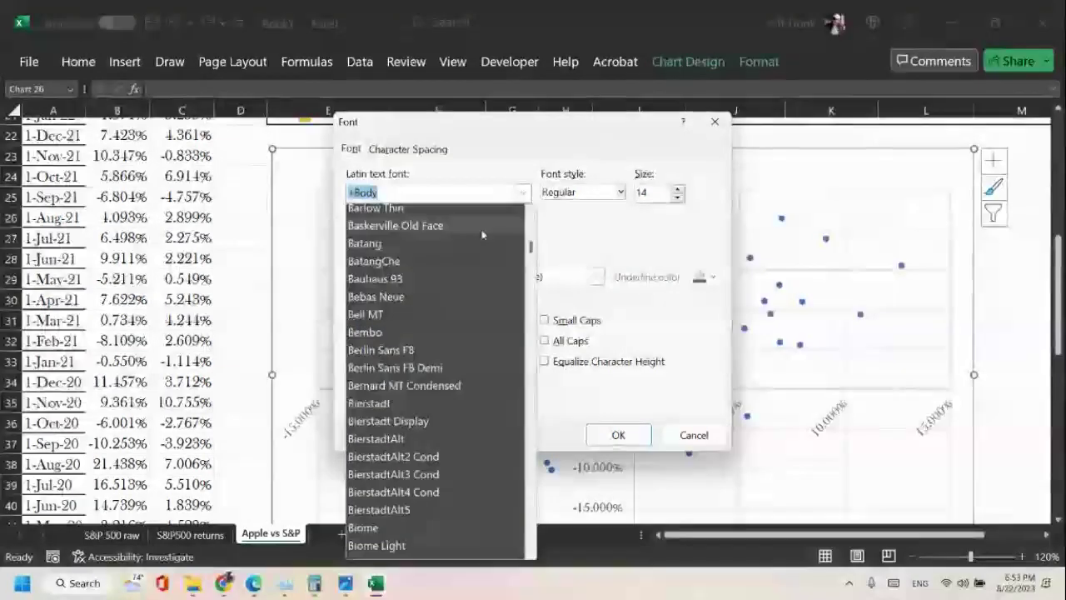
pyautogui.click(395, 224)
# Set the rt chart title's font size to 18 and apply the font settings.
pyautogui.click(679, 189)
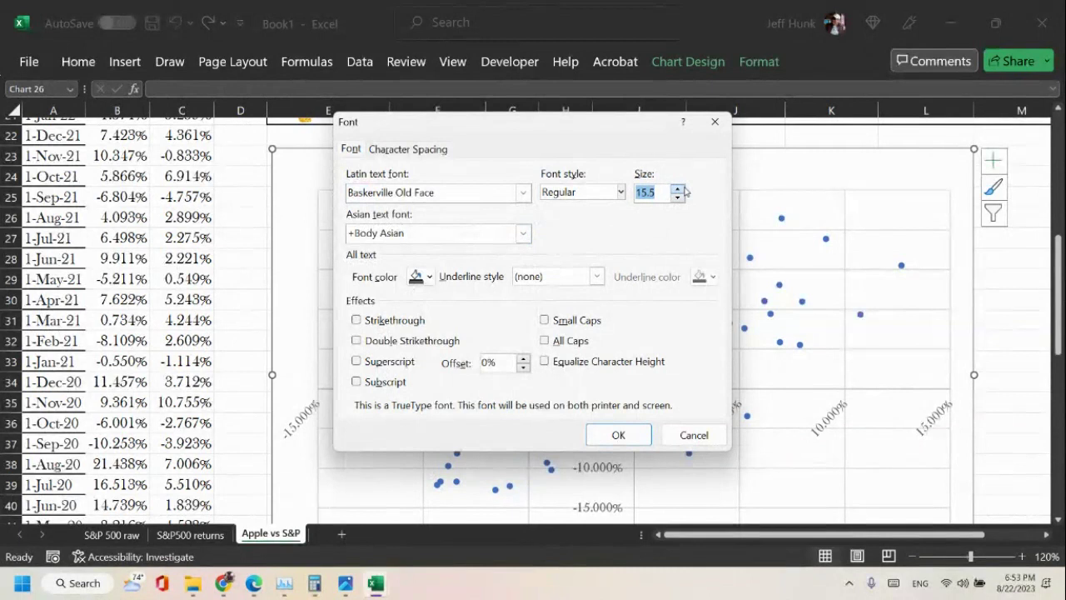
pyautogui.click(680, 189)
pyautogui.click(618, 435)
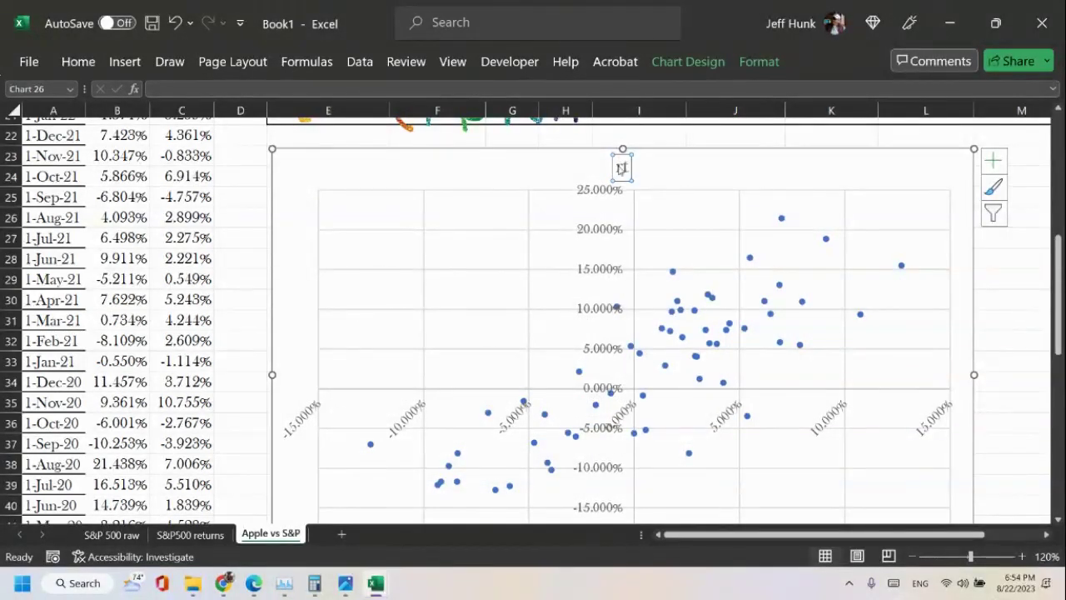
# Set the font style of the rt chart title to Bold.
pyautogui.rightClick(622, 169)
pyautogui.click(654, 285)
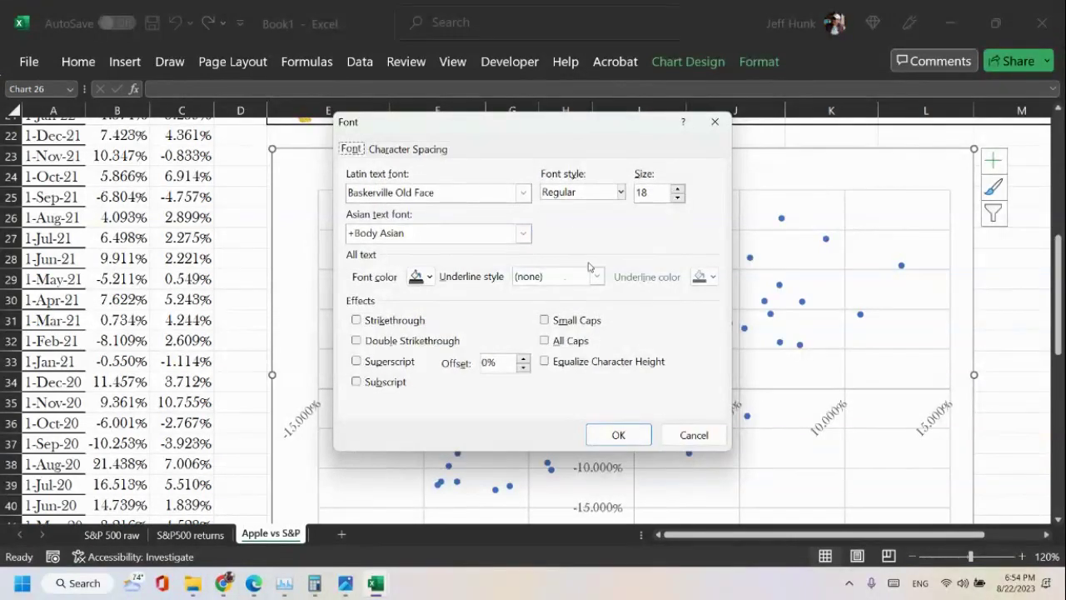
pyautogui.click(619, 193)
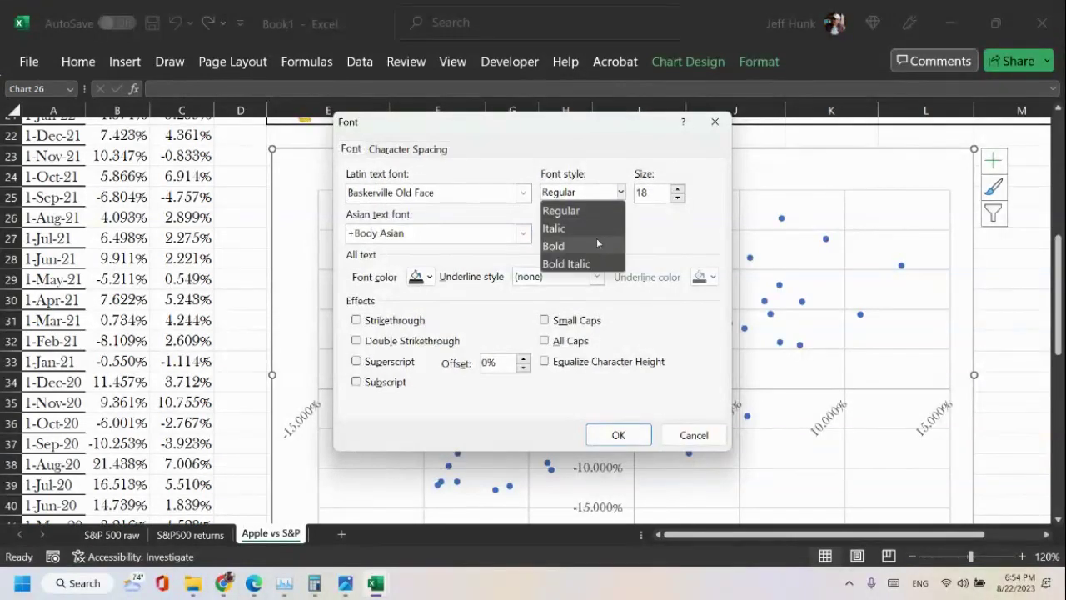
pyautogui.click(598, 240)
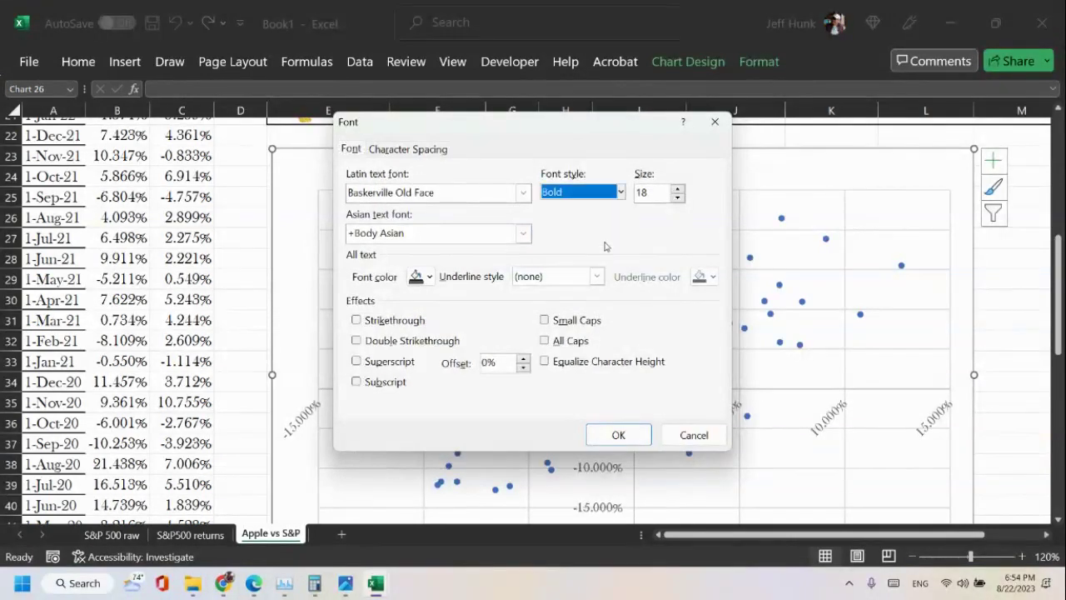
pyautogui.click(618, 434)
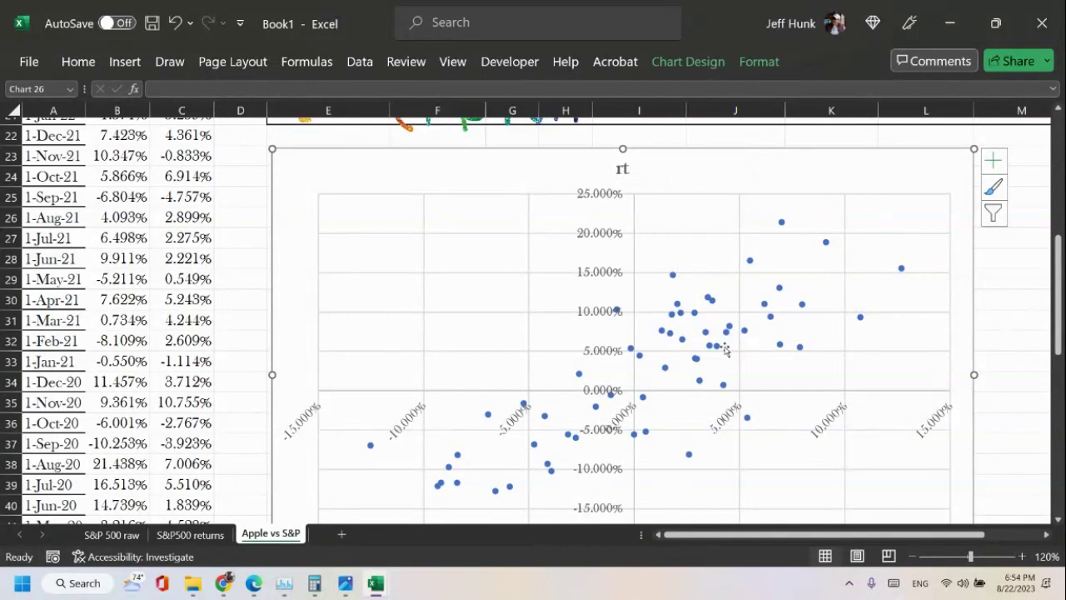
pyautogui.scroll(-1, 930, 358)
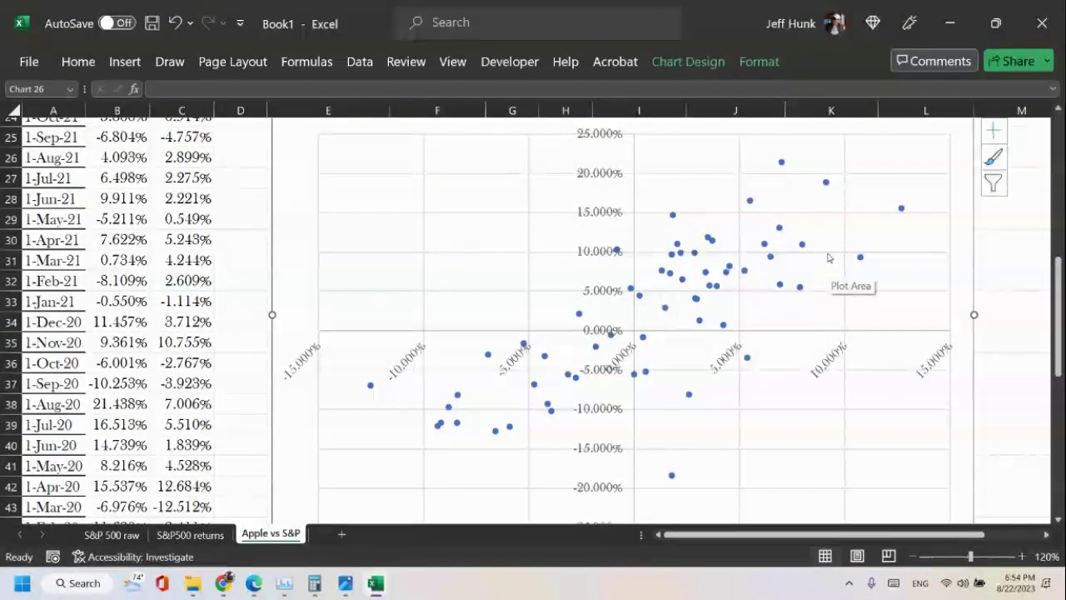
pyautogui.scroll(5, 824, 284)
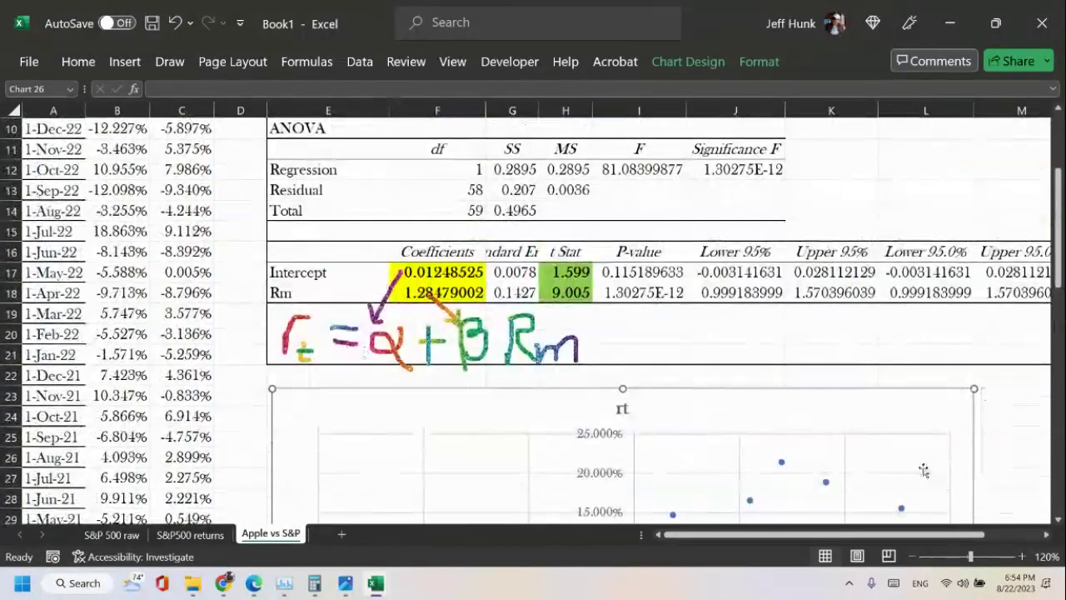
# Add a linear trendline to the rt data series in the scatter chart.
pyautogui.scroll(-1, 916, 462)
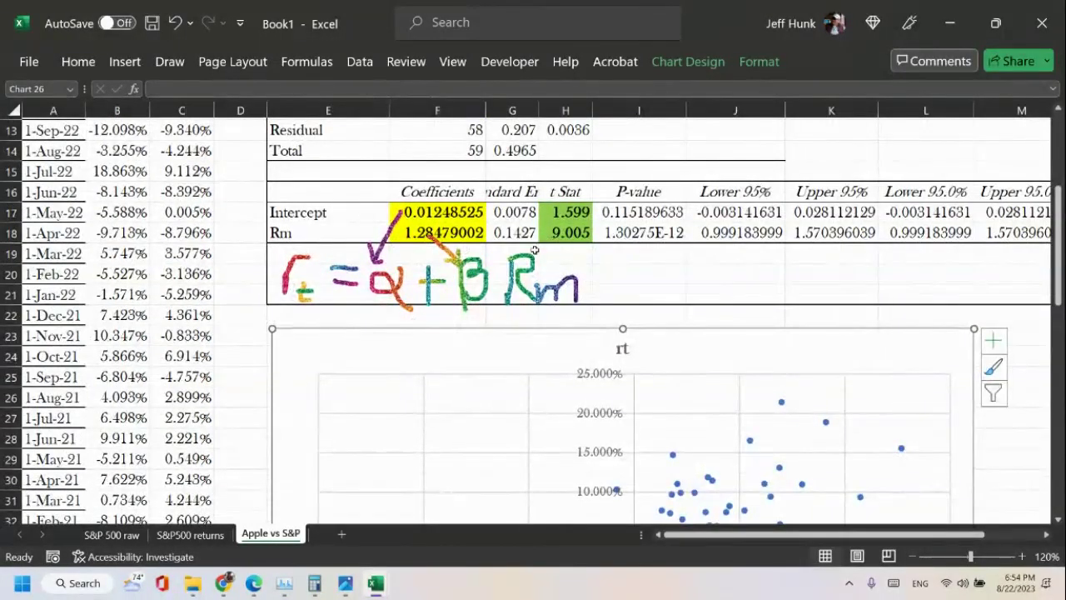
pyautogui.scroll(-3, 565, 398)
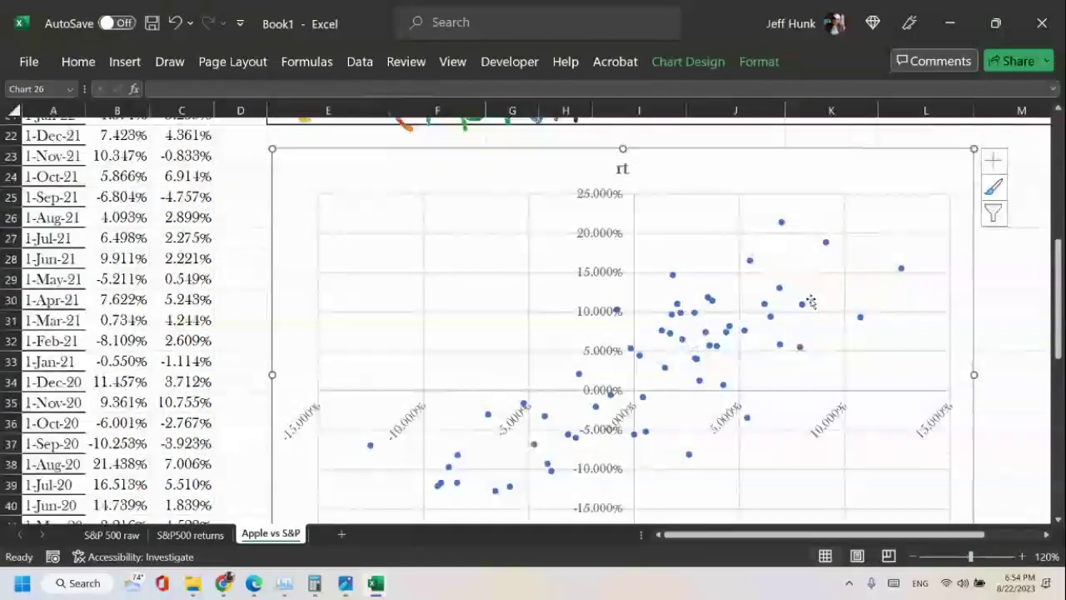
pyautogui.rightClick(778, 289)
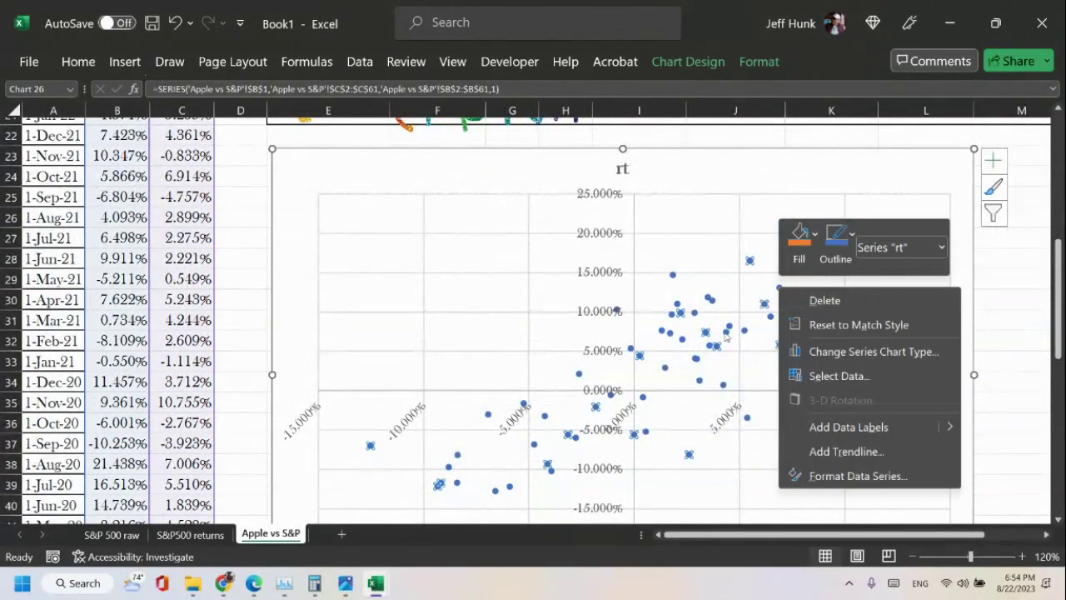
pyautogui.click(853, 456)
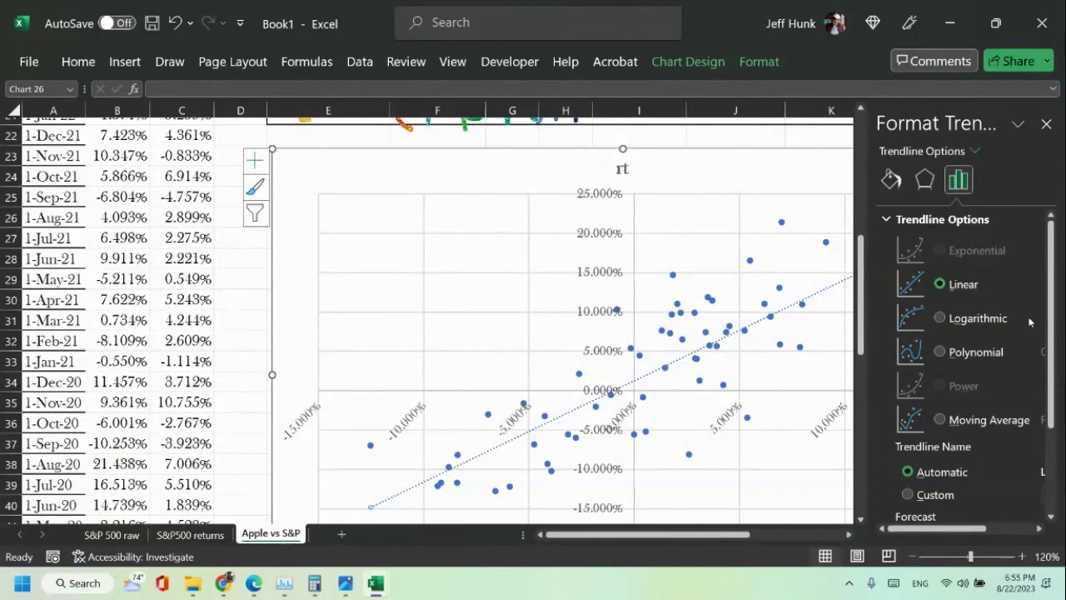
# Display the trendline's equation and R-squared value on the chart.
pyautogui.scroll(-3, 1053, 338)
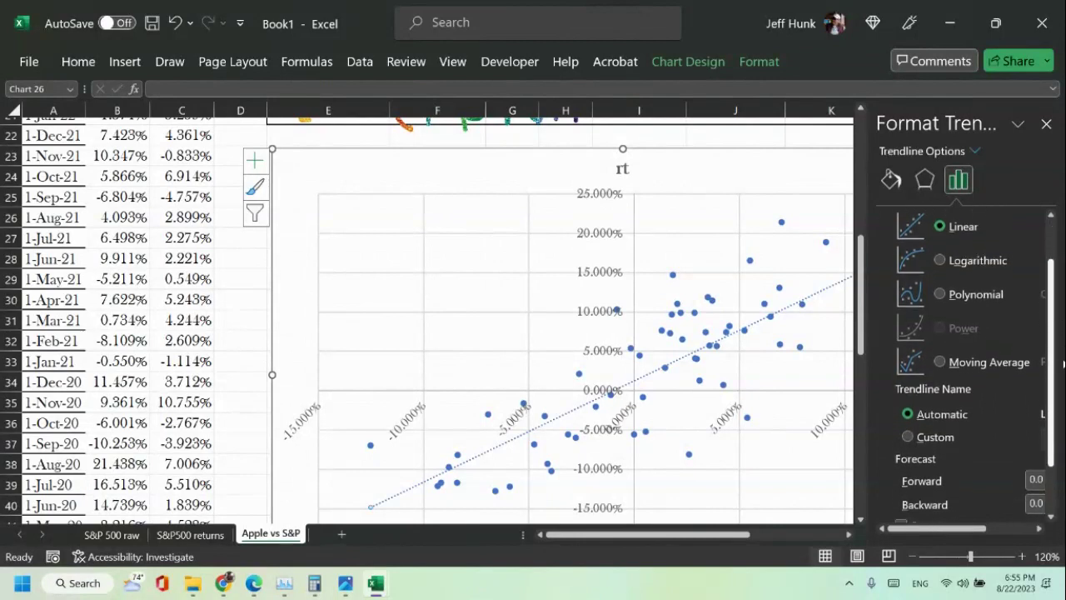
pyautogui.scroll(-1, 1052, 337)
pyautogui.scroll(4, 1051, 338)
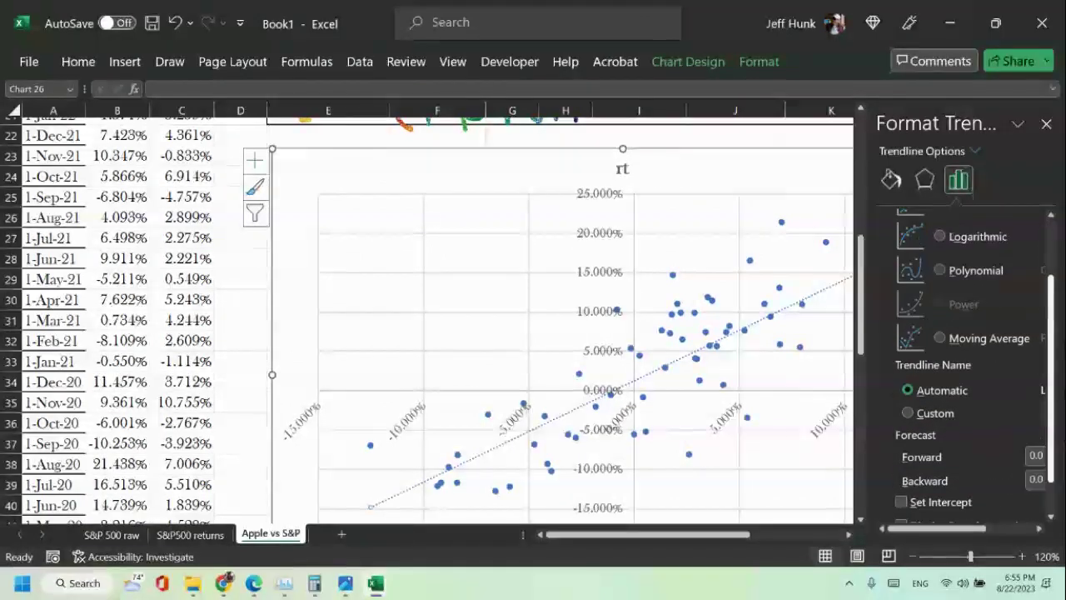
pyautogui.scroll(-4, 1058, 400)
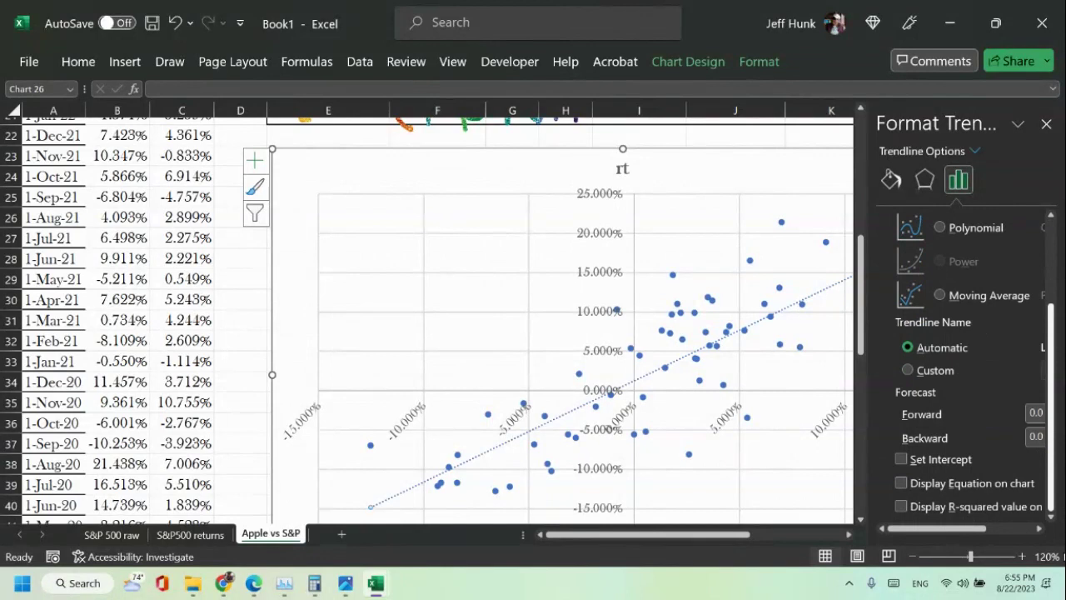
pyautogui.click(901, 483)
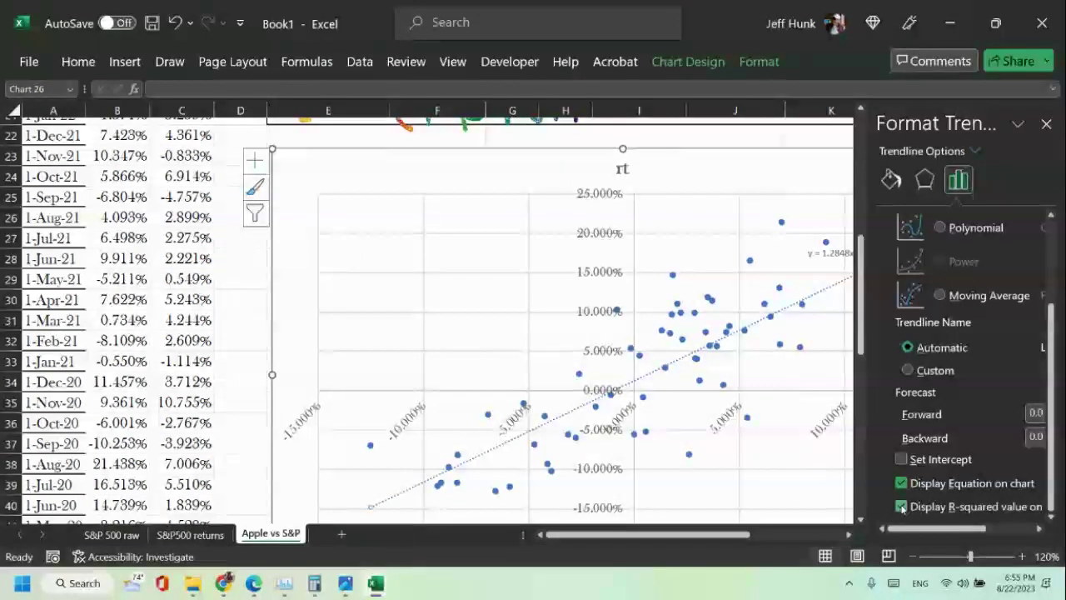
pyautogui.scroll(3, 1058, 447)
pyautogui.scroll(1, 1058, 447)
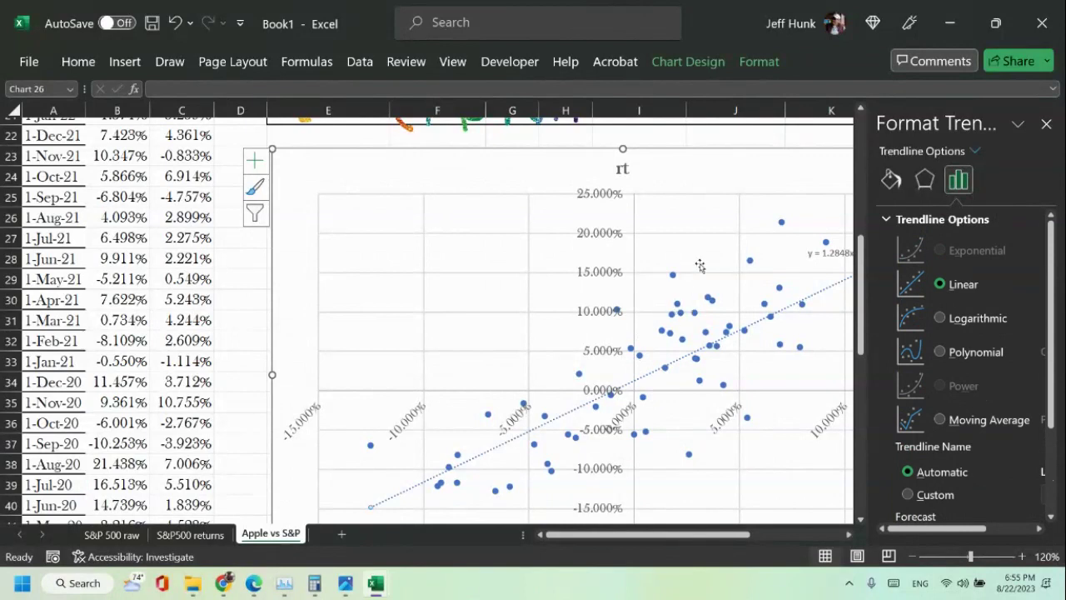
# Change the trendline's color to red and set its line width to 6 pt.
pyautogui.click(925, 188)
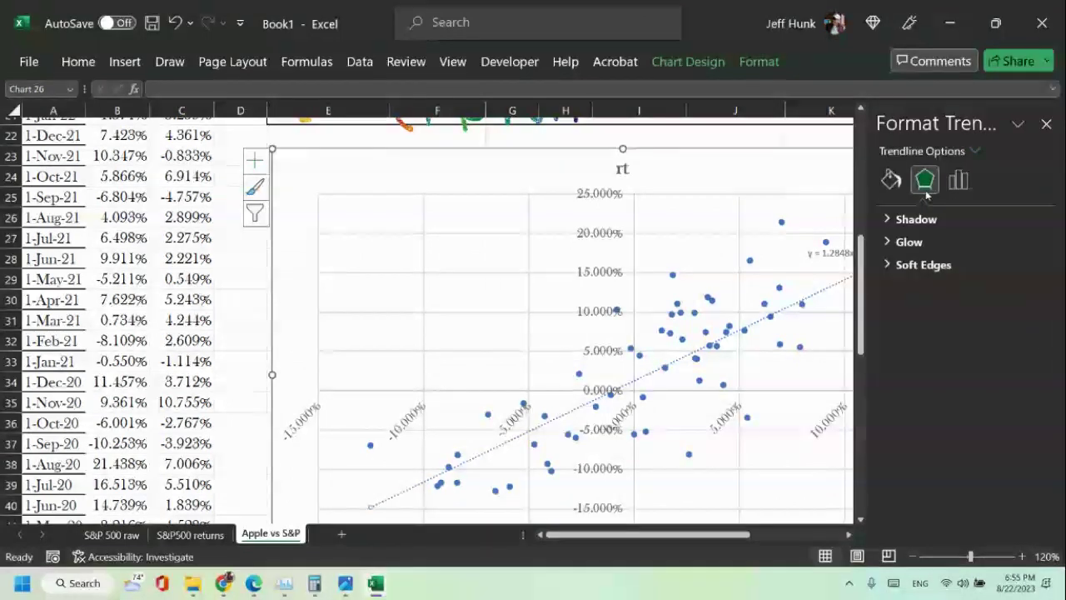
pyautogui.click(958, 180)
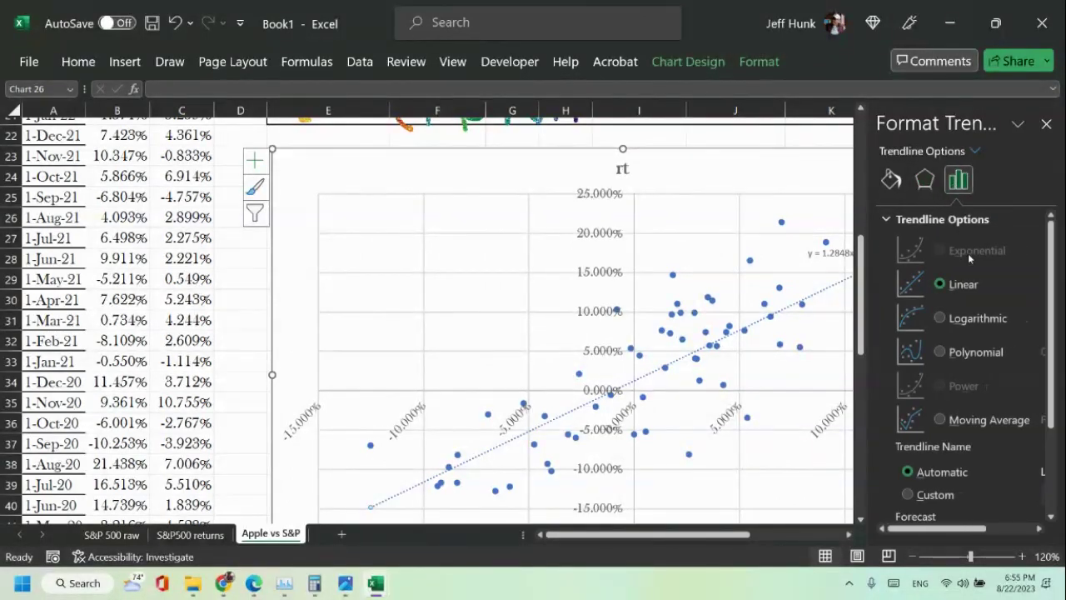
pyautogui.scroll(-3, 1019, 337)
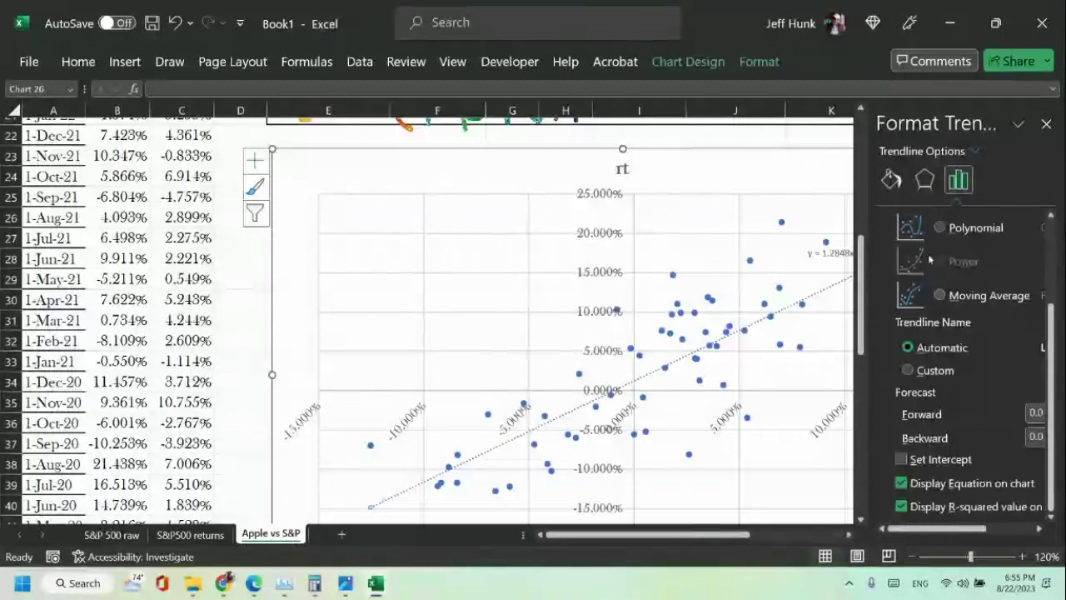
pyautogui.click(890, 179)
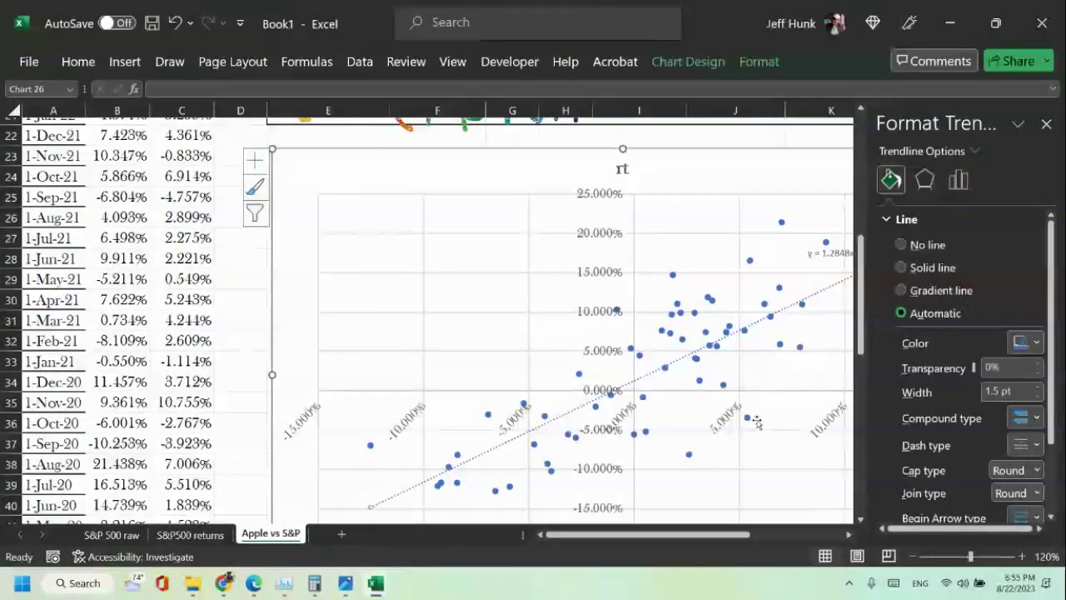
pyautogui.click(802, 533)
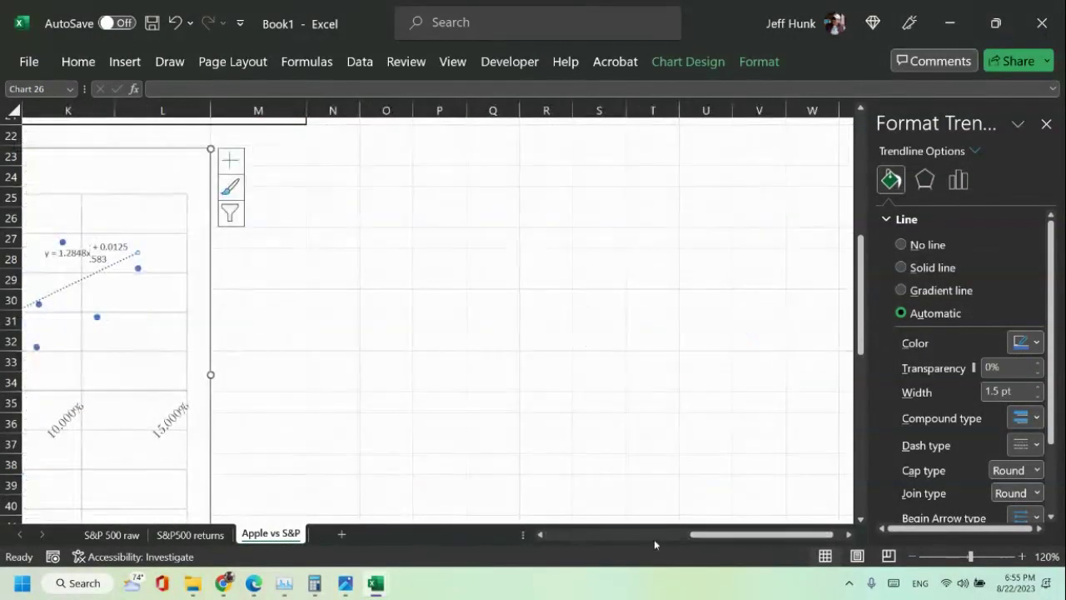
pyautogui.click(590, 537)
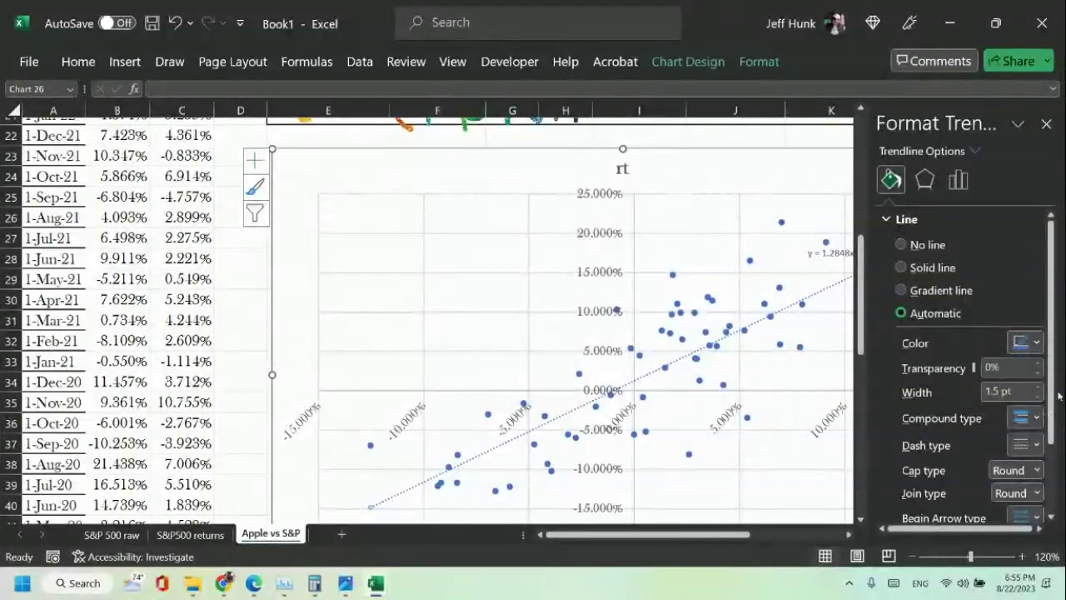
pyautogui.click(1037, 343)
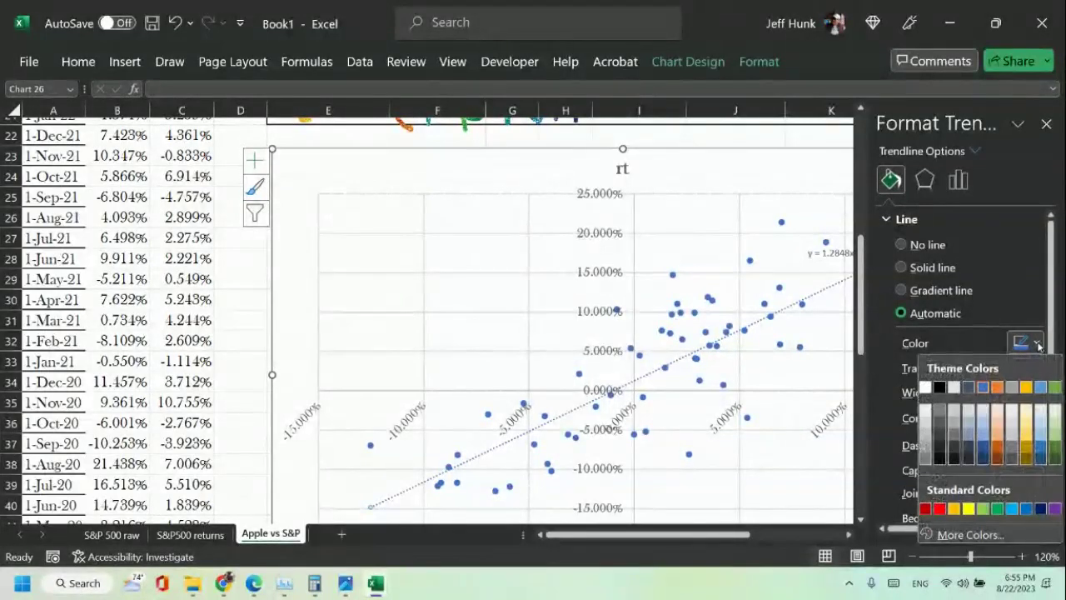
pyautogui.click(941, 513)
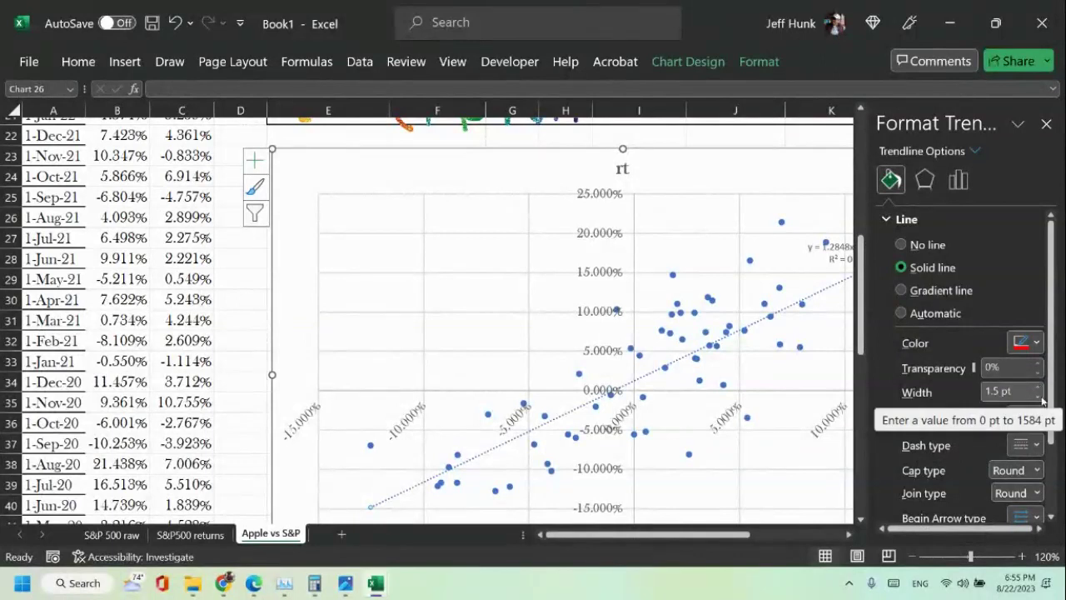
pyautogui.moveTo(1041, 389); pyautogui.dragTo(1040, 394)
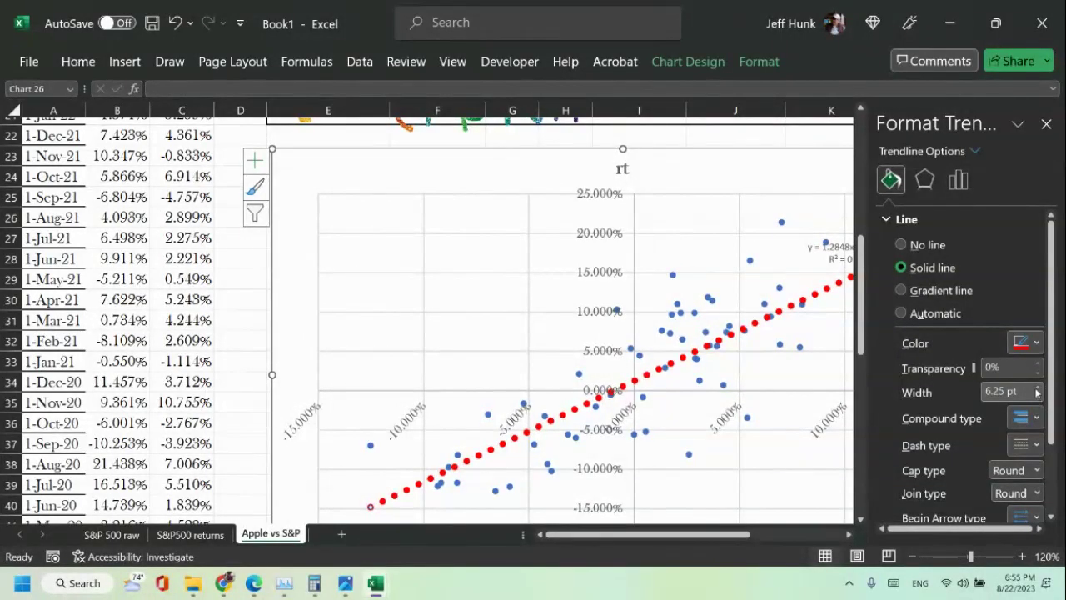
pyautogui.click(1038, 399)
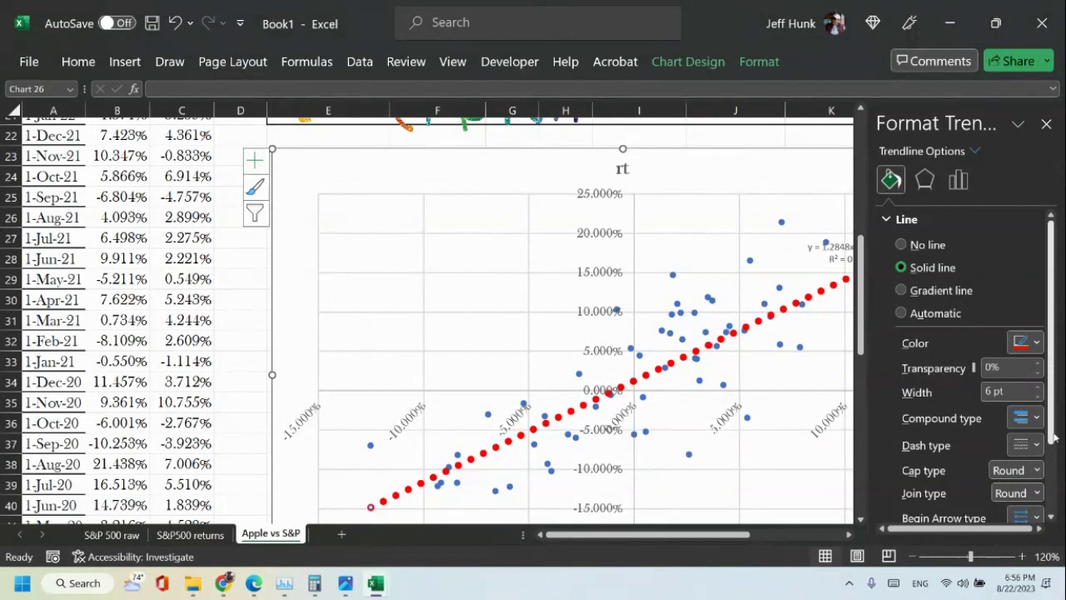
# Change the trendline's dash type to a continuous solid line.
pyautogui.moveTo(1051, 429); pyautogui.dragTo(1051, 466)
pyautogui.scroll(-3, 1030, 339)
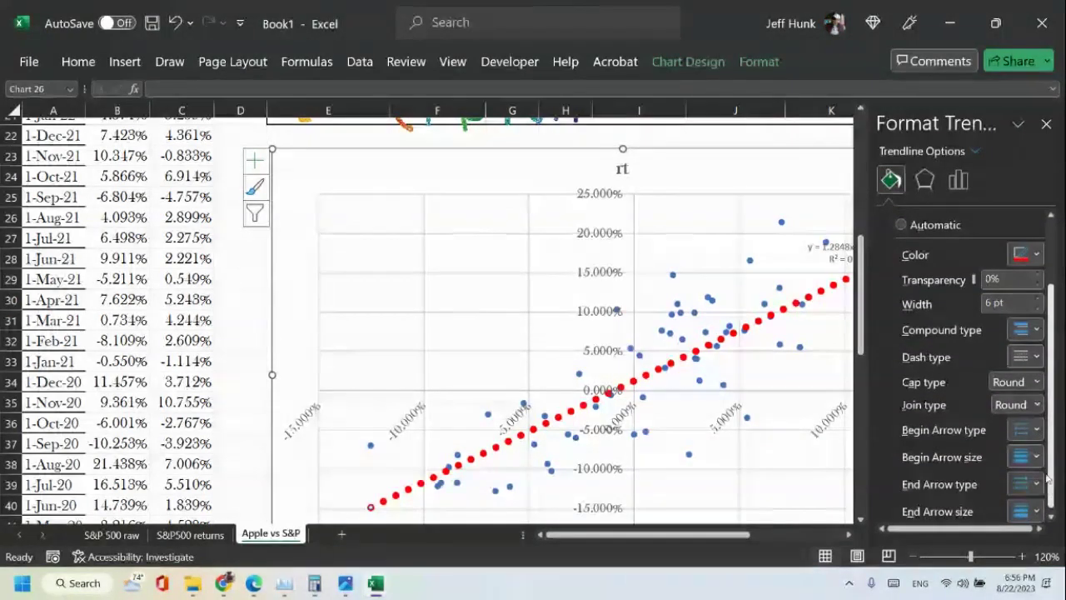
pyautogui.click(1032, 356)
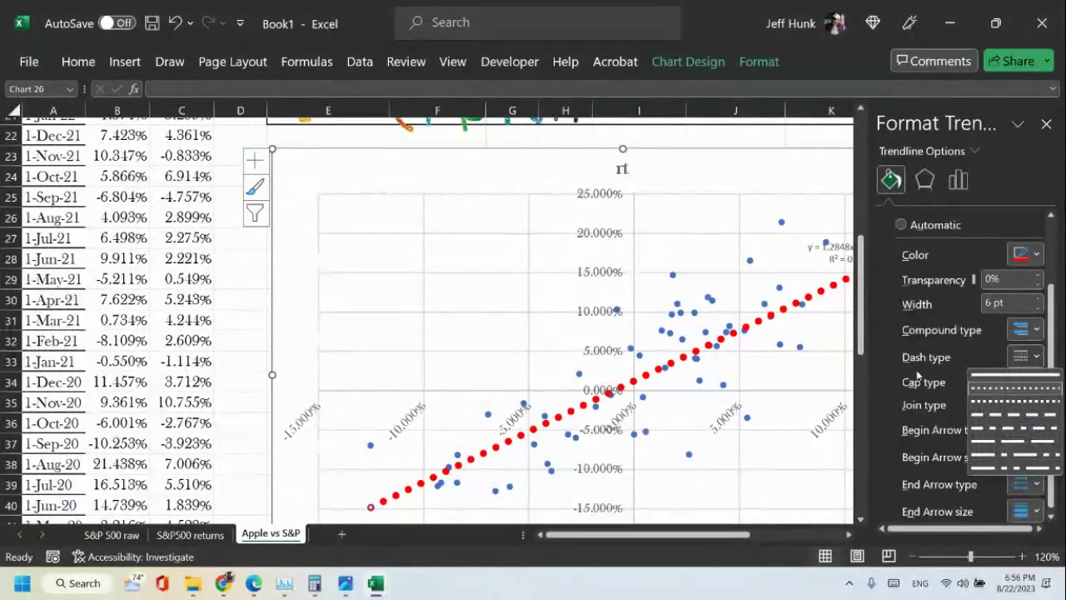
pyautogui.click(989, 388)
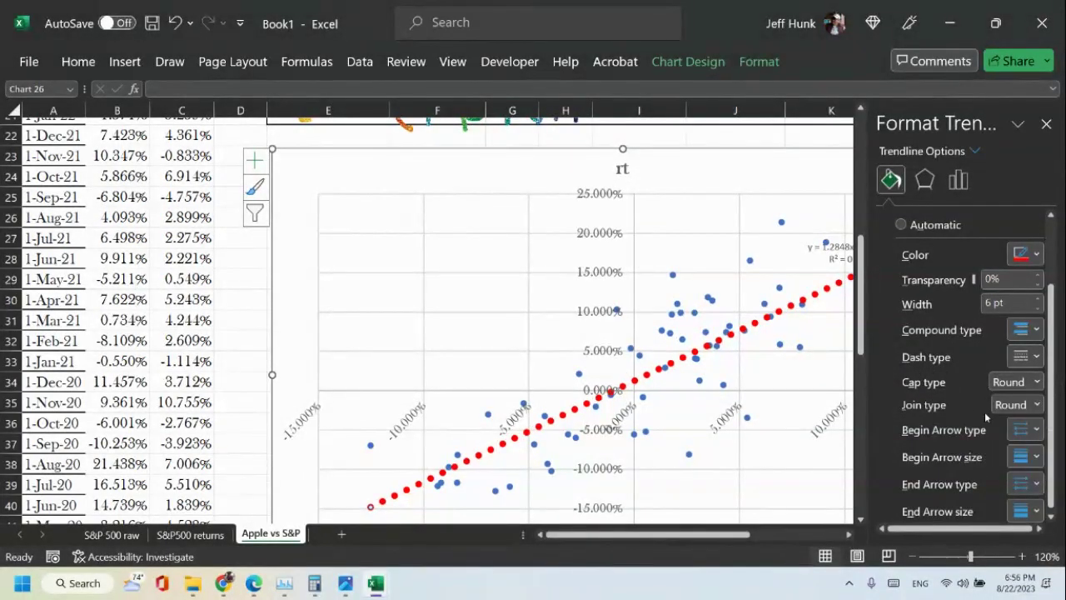
pyautogui.click(1033, 356)
pyautogui.click(1027, 383)
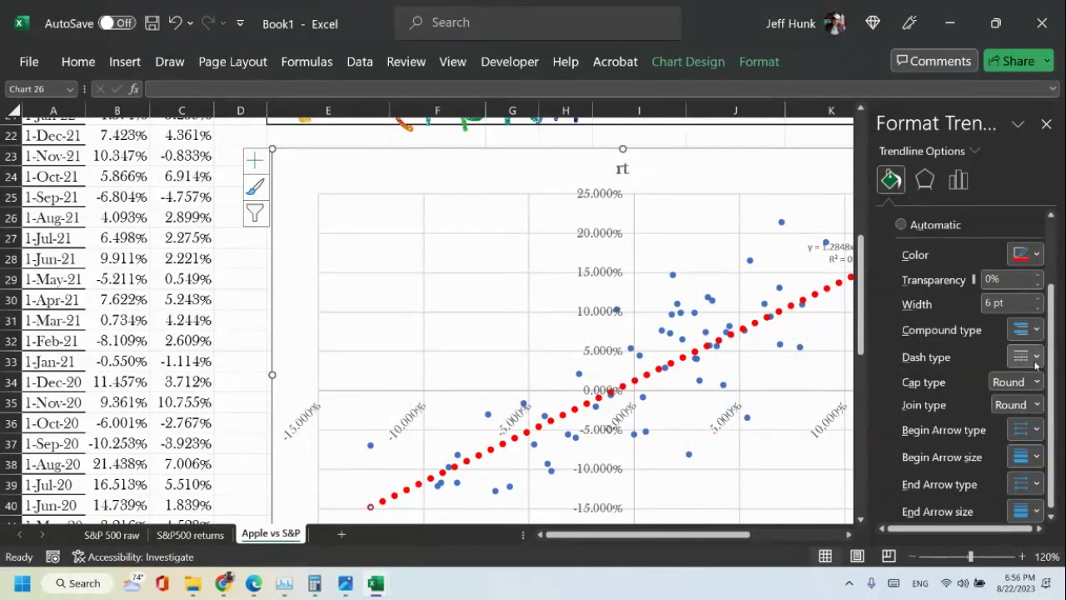
pyautogui.click(1037, 332)
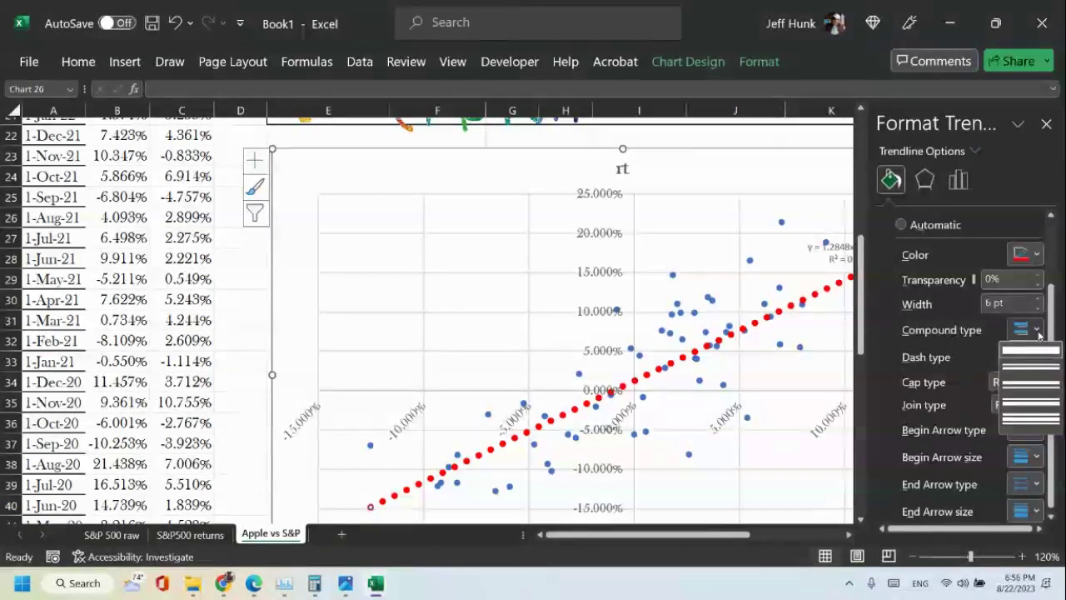
pyautogui.click(1037, 356)
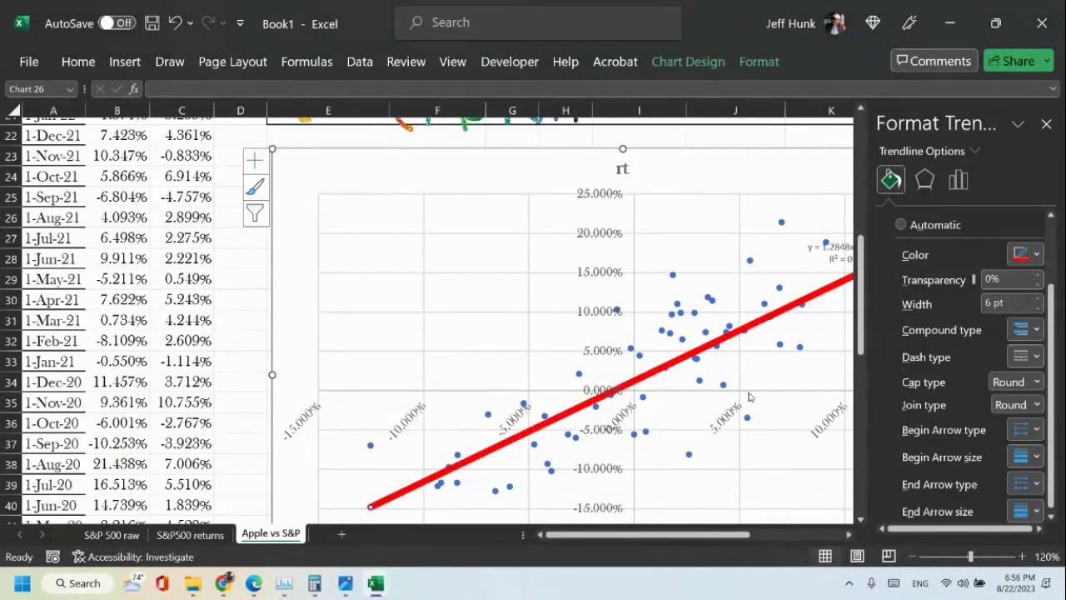
# Reduce the trendline's width to 5 pt.
pyautogui.click(1038, 308)
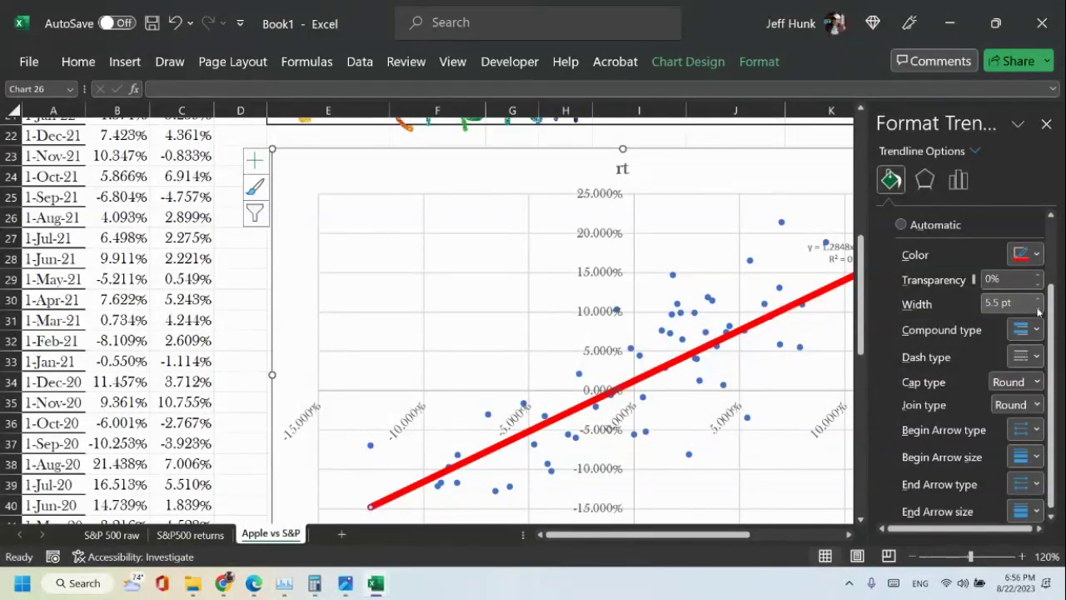
pyautogui.click(1038, 308)
pyautogui.click(1038, 308)
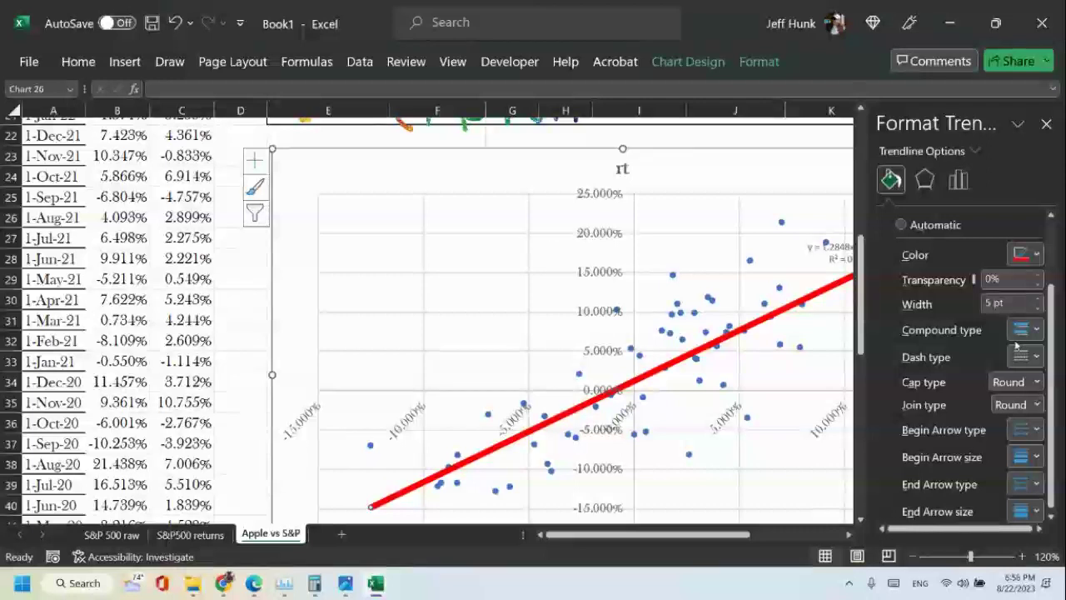
pyautogui.click(849, 534)
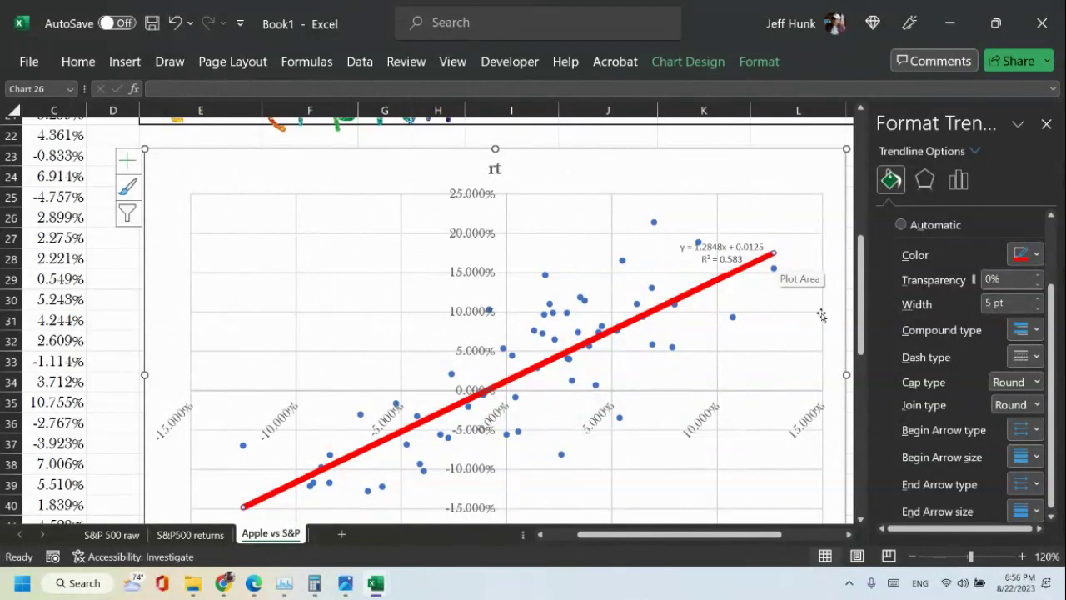
# Try to give the red trendline a stealth arrowhead at its end with a medium end arrow size.
pyautogui.click(1036, 484)
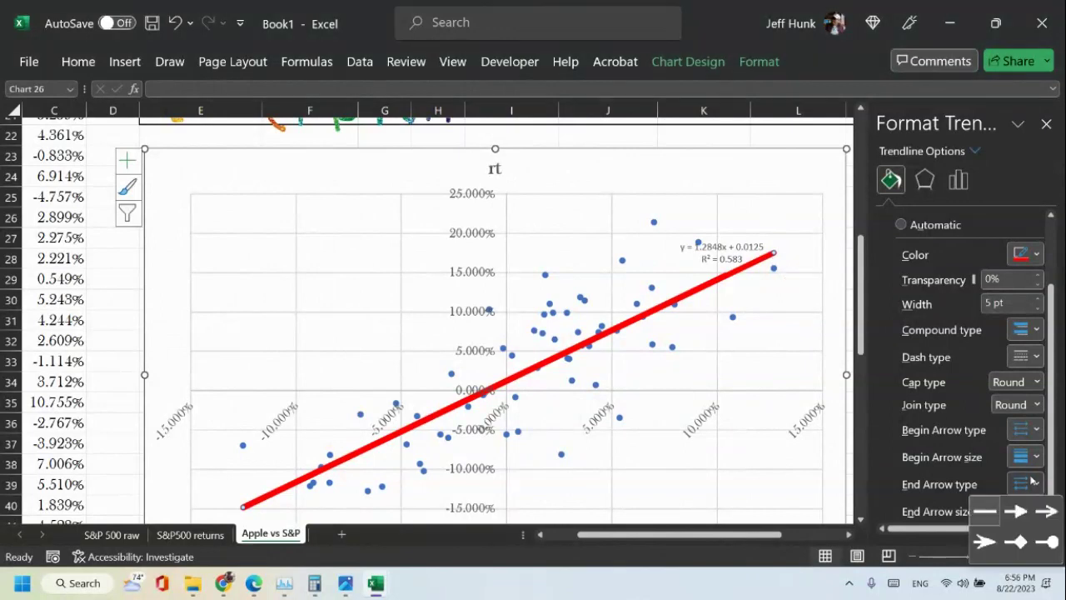
pyautogui.click(984, 547)
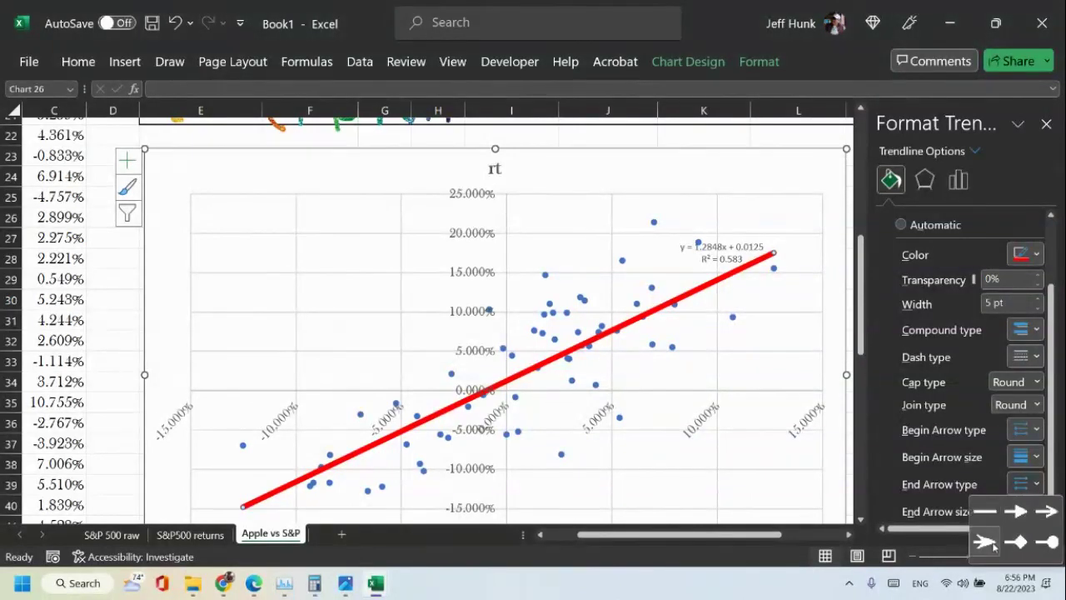
pyautogui.click(1037, 511)
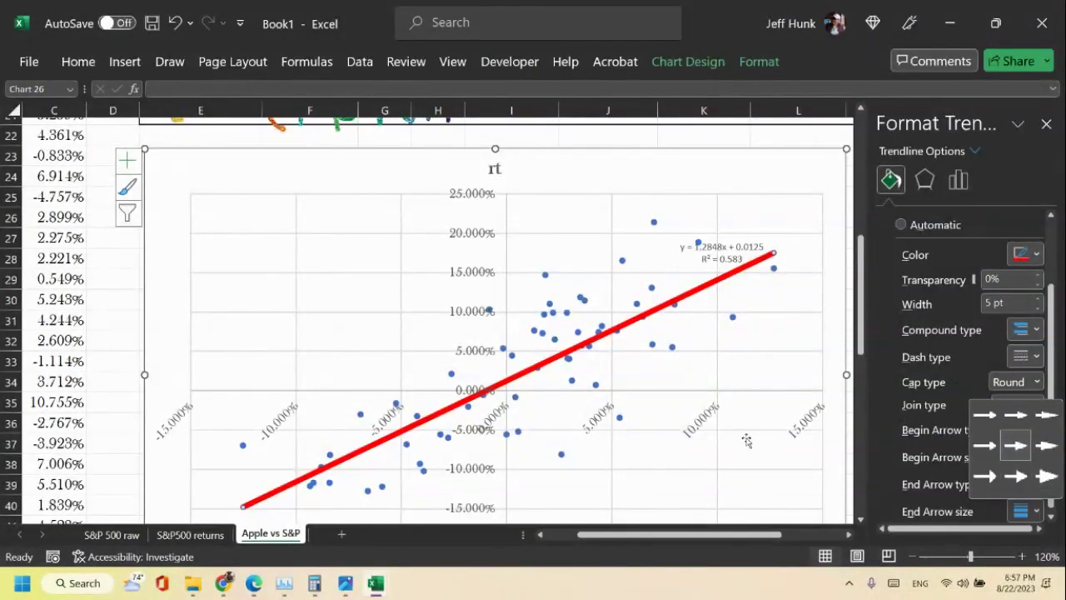
pyautogui.click(884, 472)
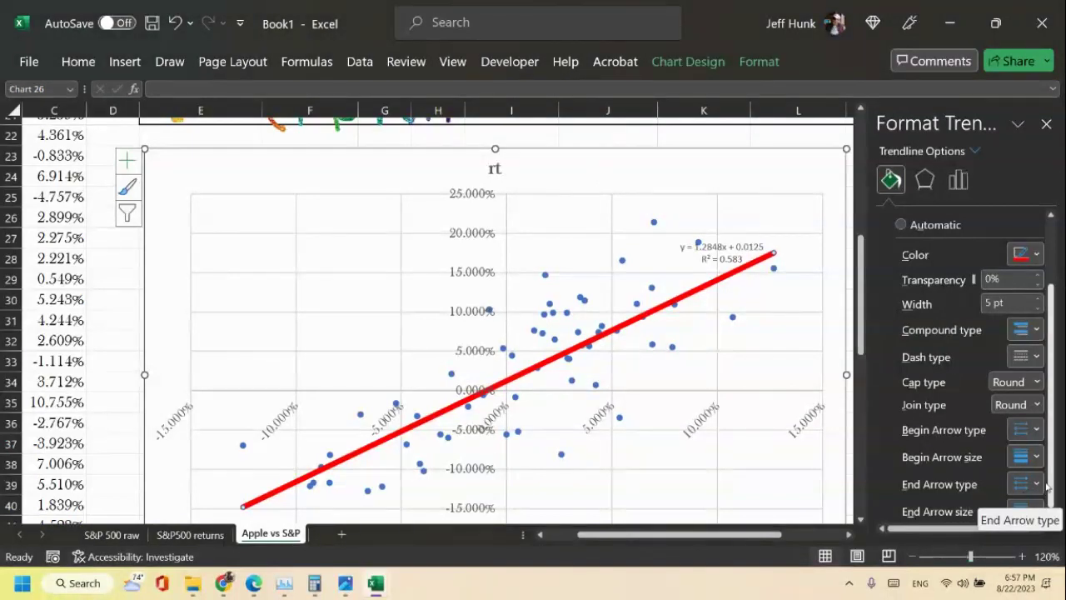
pyautogui.scroll(-1, 1040, 488)
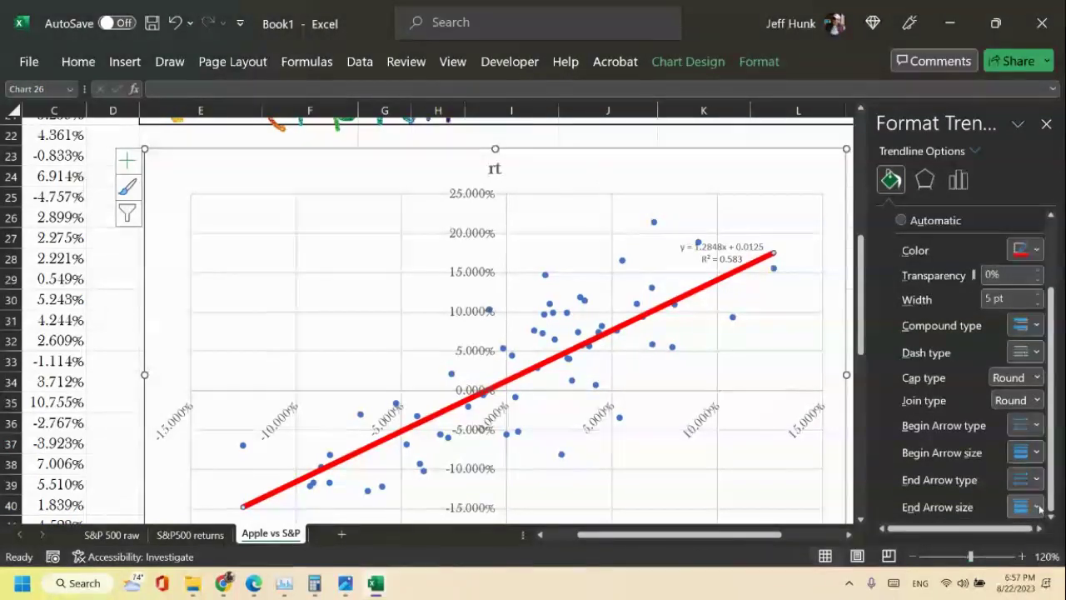
pyautogui.click(1037, 480)
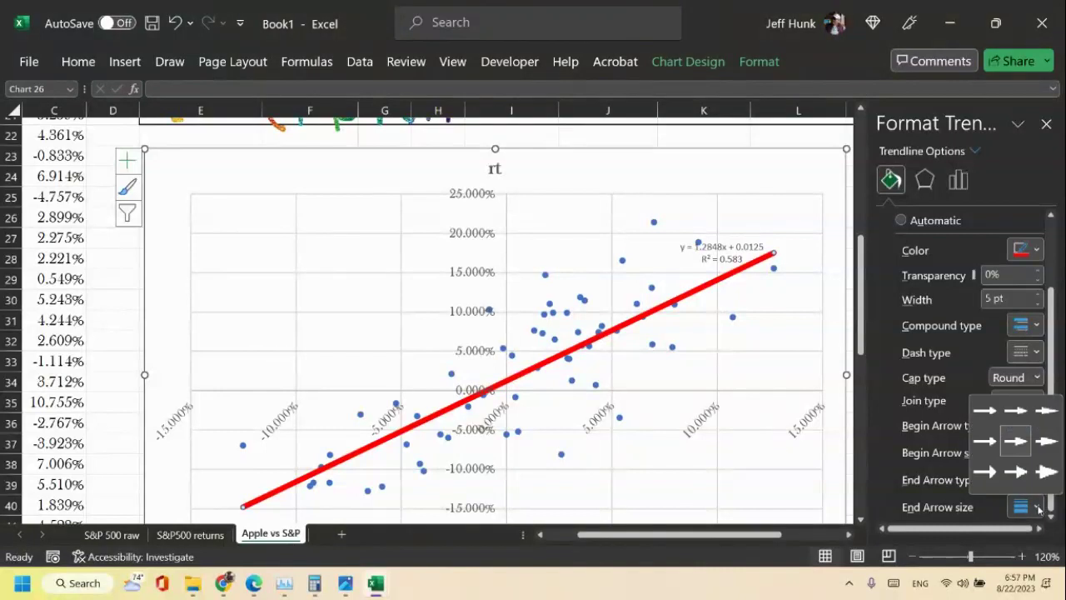
pyautogui.click(1017, 440)
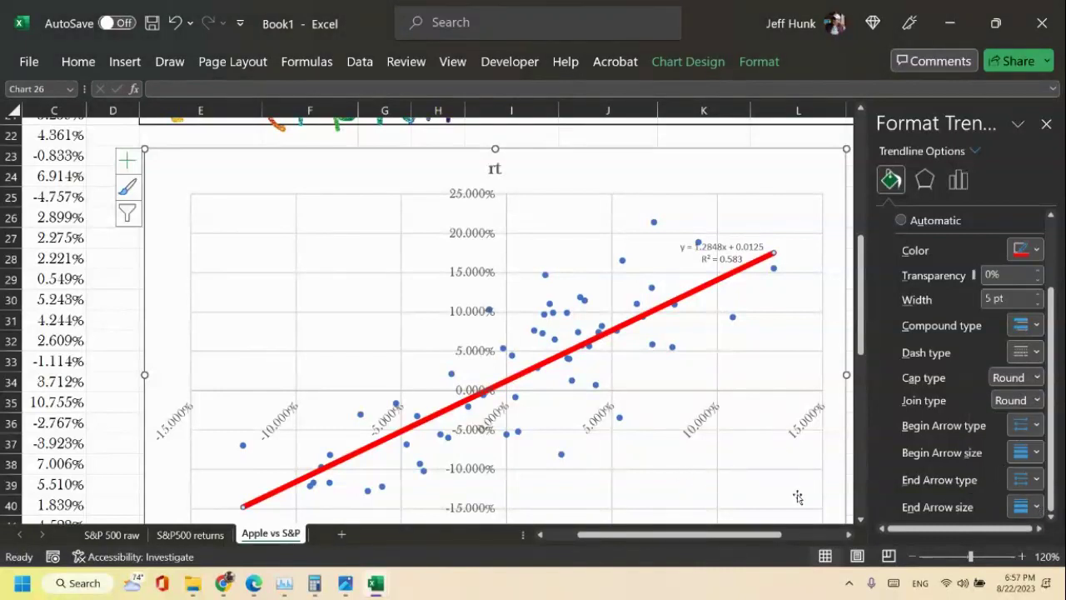
# Try reapplying the stealth arrow as the red trendline's end arrow type, and close the formatting pane.
pyautogui.scroll(2, 921, 408)
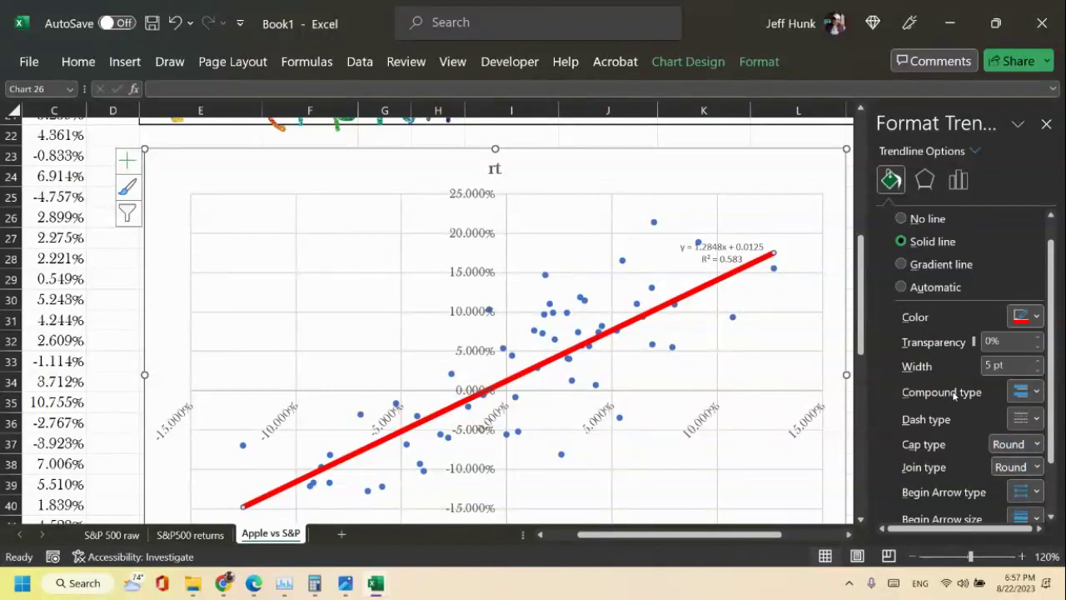
pyautogui.scroll(-1, 953, 393)
pyautogui.scroll(1, 952, 391)
pyautogui.scroll(-2, 957, 395)
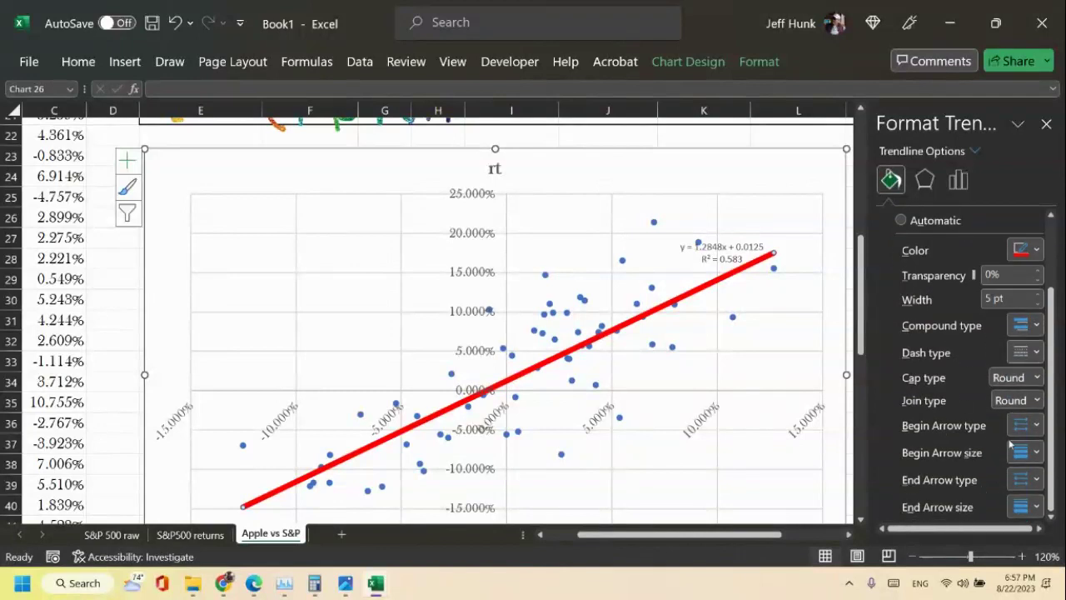
pyautogui.click(1033, 483)
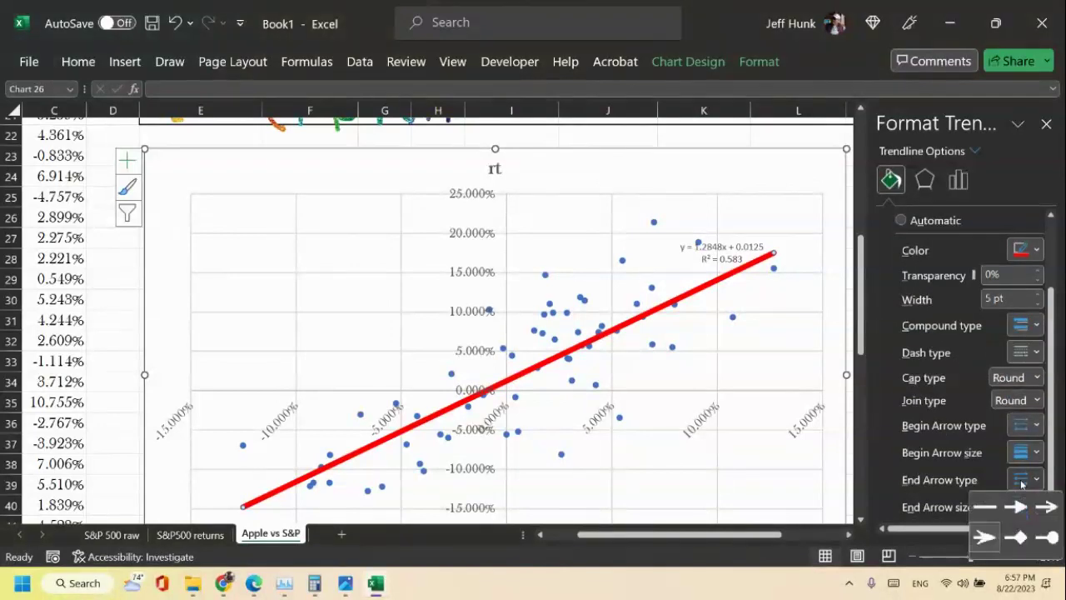
pyautogui.click(980, 535)
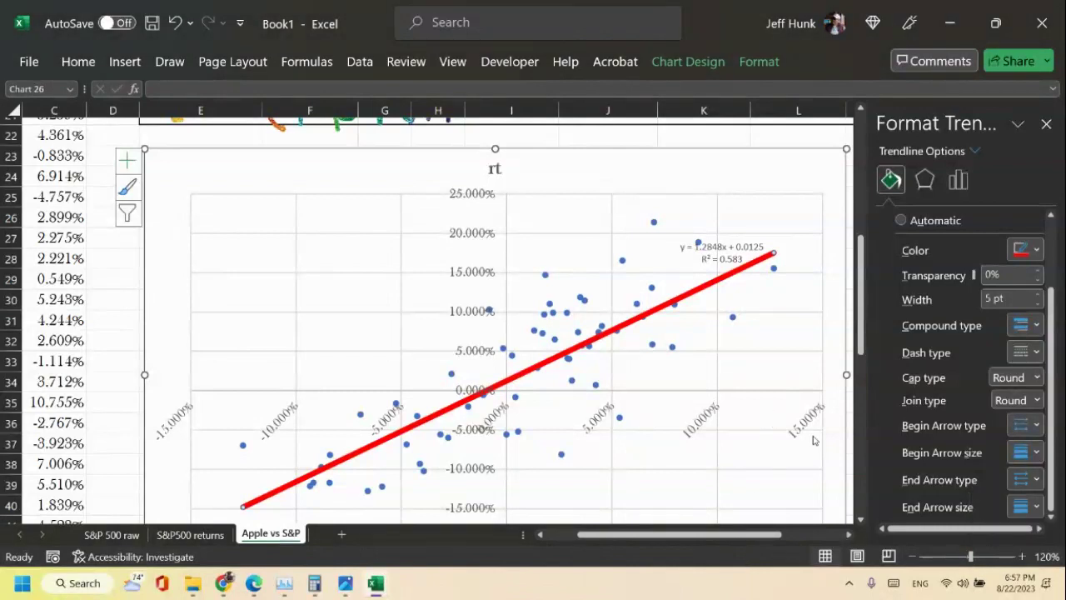
pyautogui.click(833, 466)
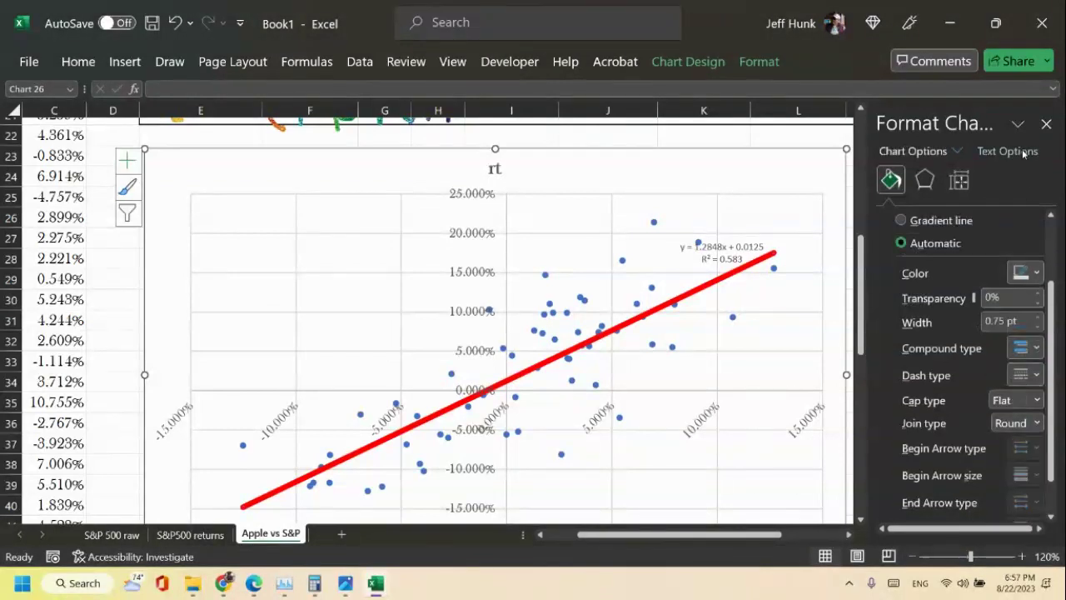
pyautogui.click(1047, 123)
pyautogui.click(910, 296)
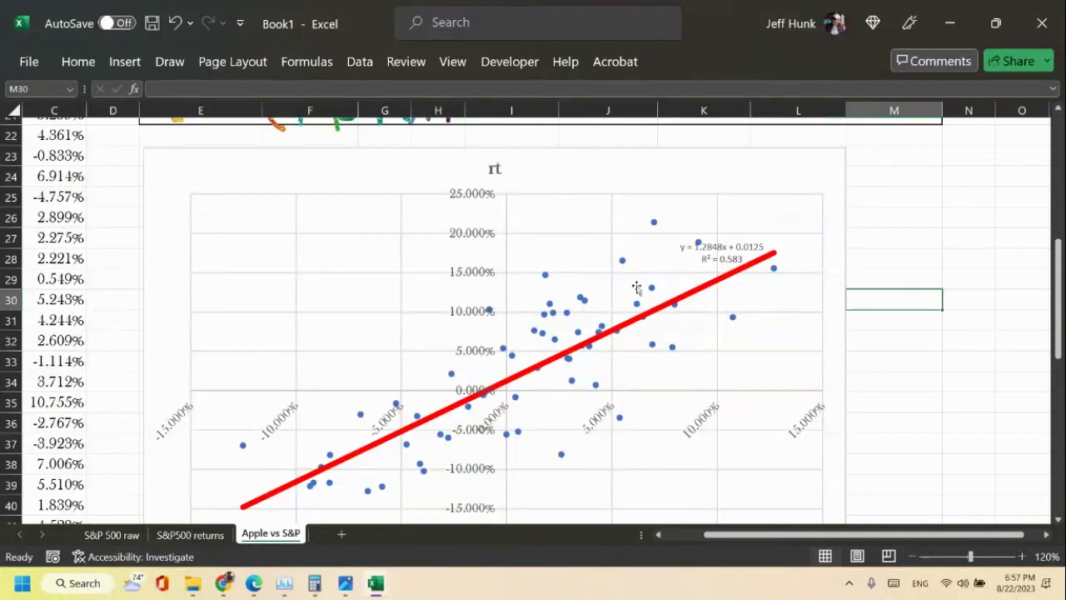
# Reopen the red trendline's line formatting and select the stealth end arrow type again.
pyautogui.click(692, 278)
pyautogui.rightClick(704, 286)
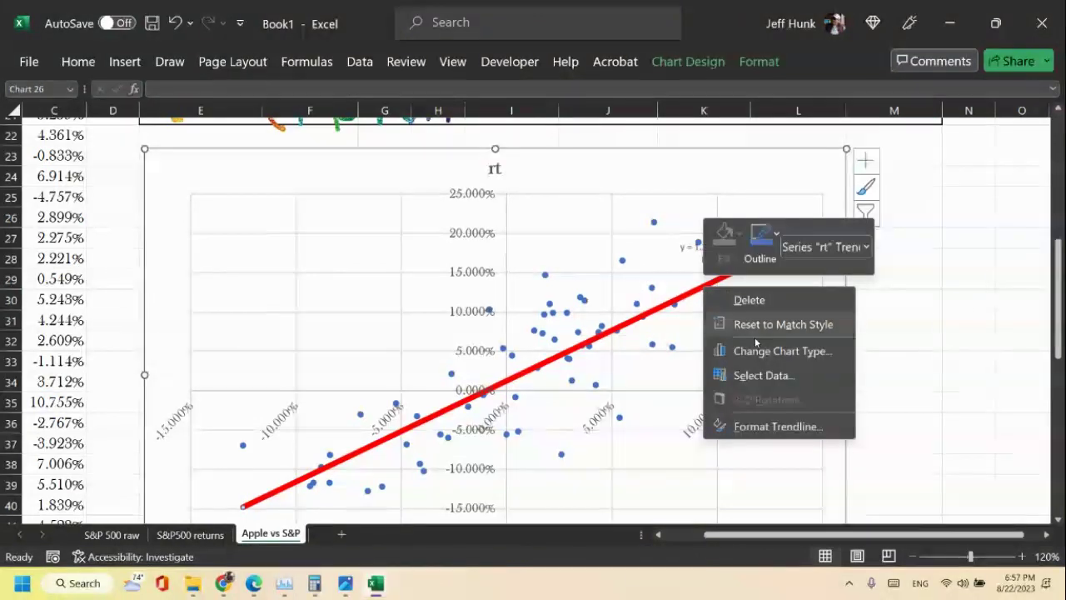
pyautogui.click(769, 426)
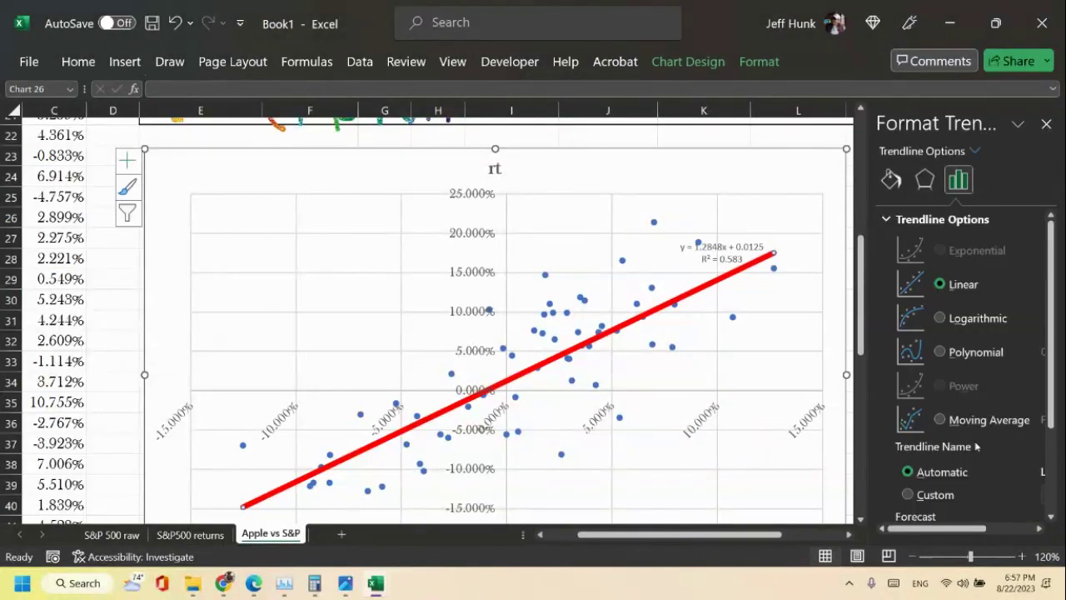
pyautogui.click(891, 179)
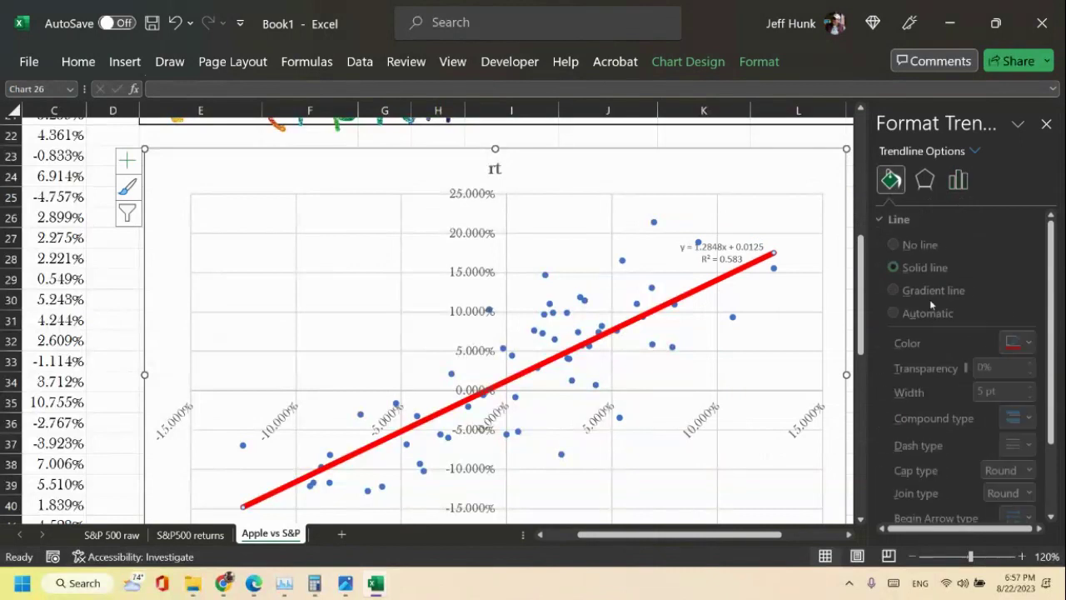
pyautogui.scroll(-1, 1008, 442)
pyautogui.scroll(-2, 1008, 441)
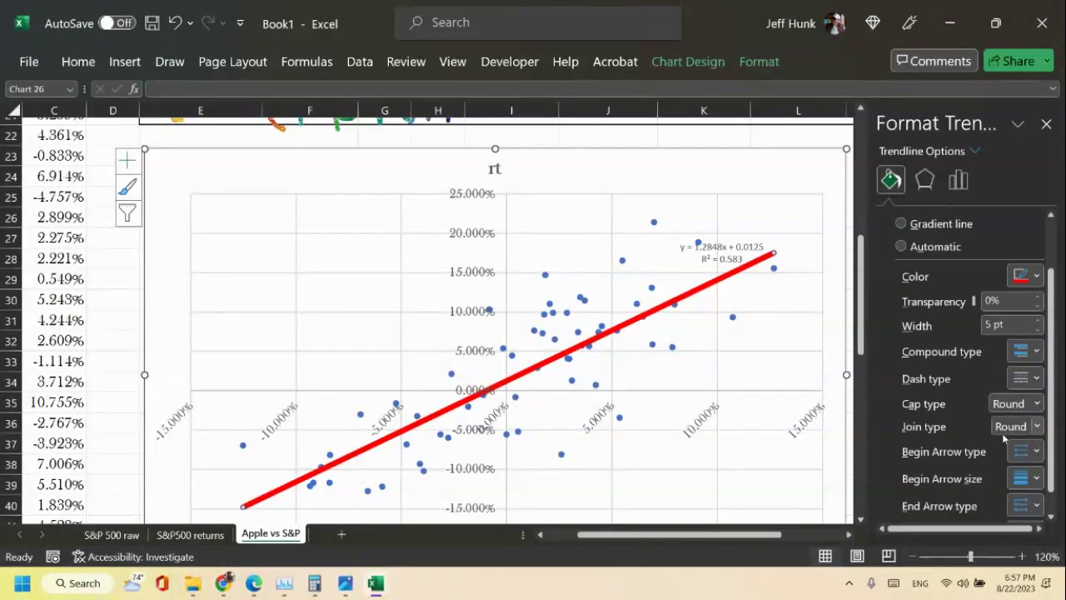
pyautogui.click(1023, 480)
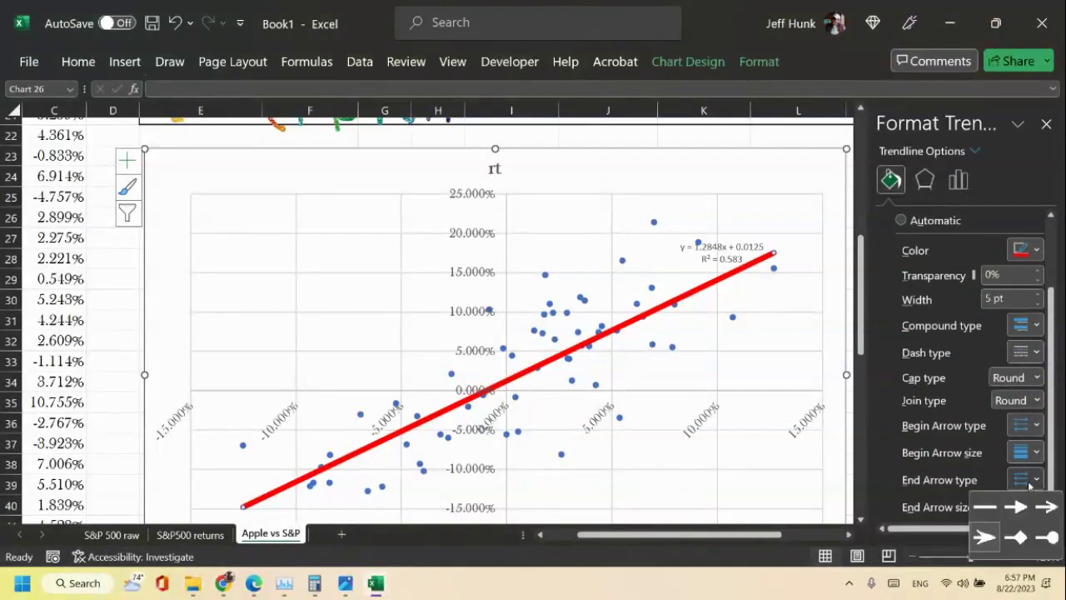
pyautogui.click(982, 538)
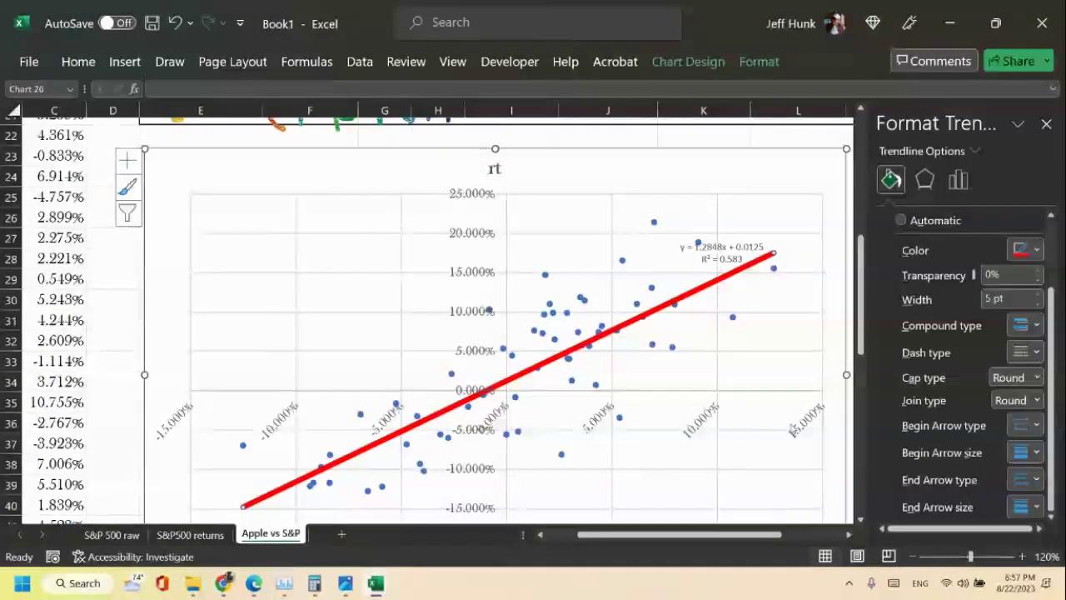
pyautogui.click(833, 347)
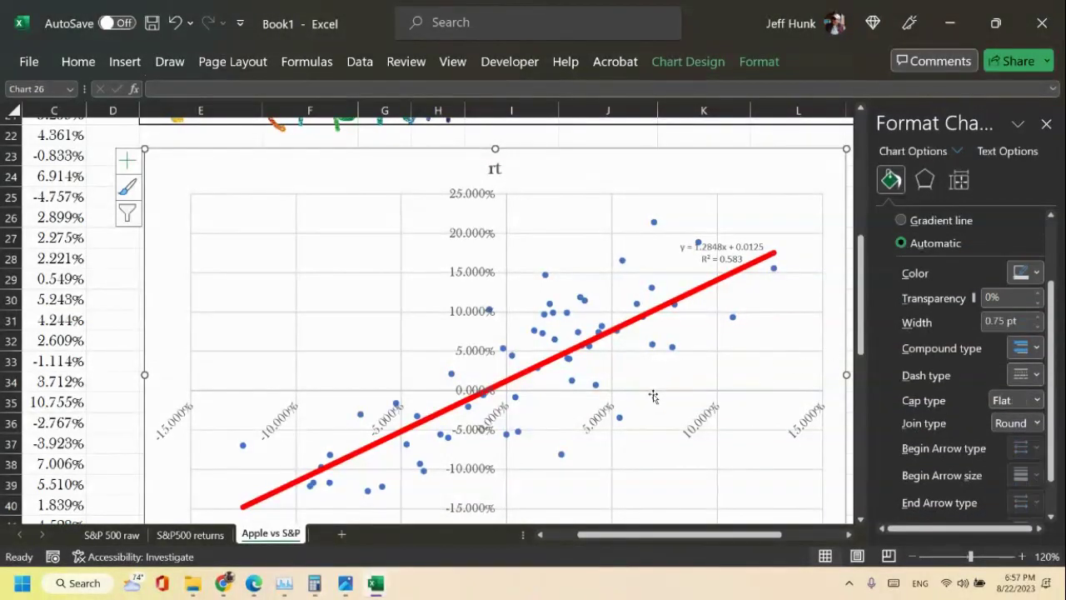
pyautogui.scroll(-2, 656, 397)
pyautogui.scroll(3, 655, 397)
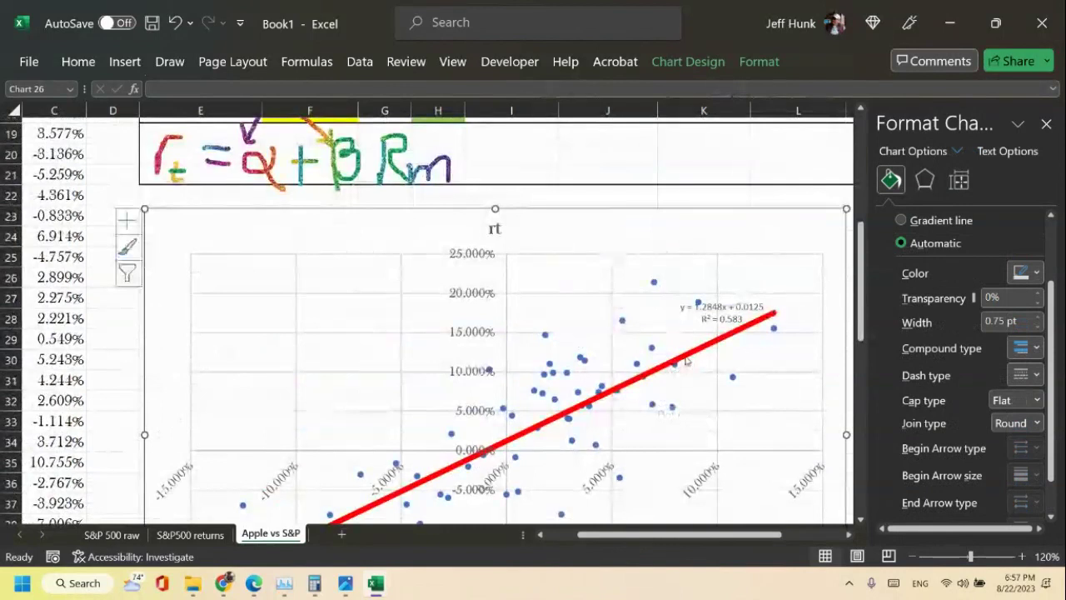
pyautogui.scroll(-2, 758, 383)
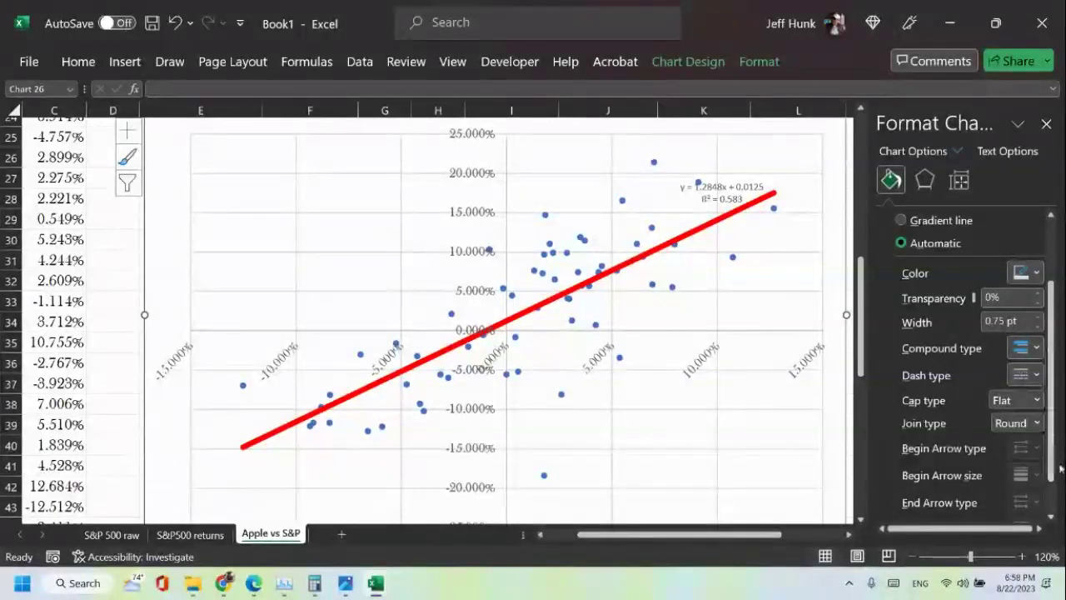
pyautogui.click(1033, 401)
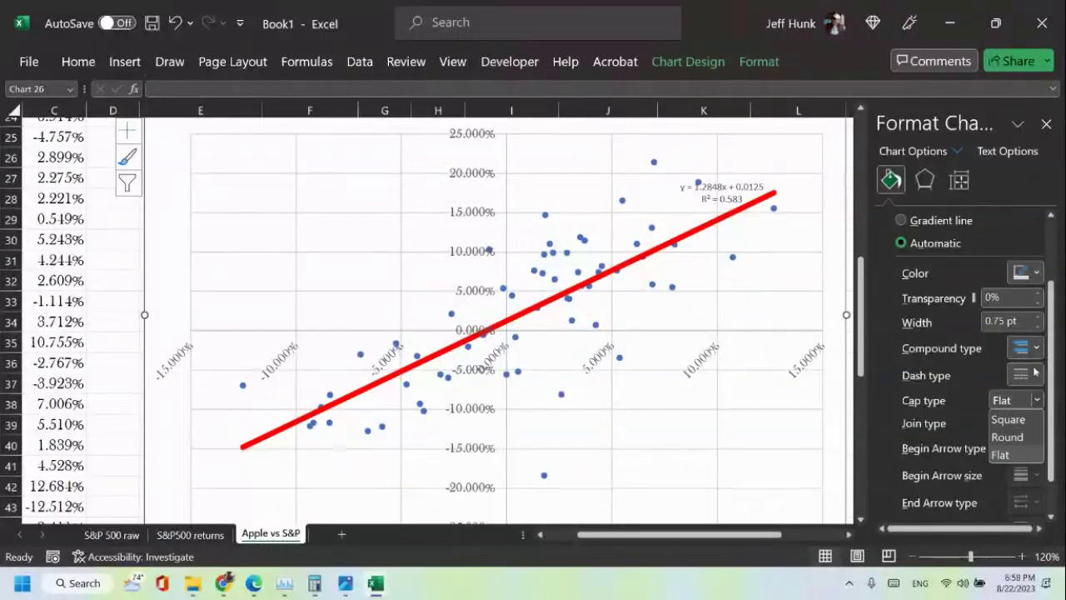
pyautogui.click(1036, 372)
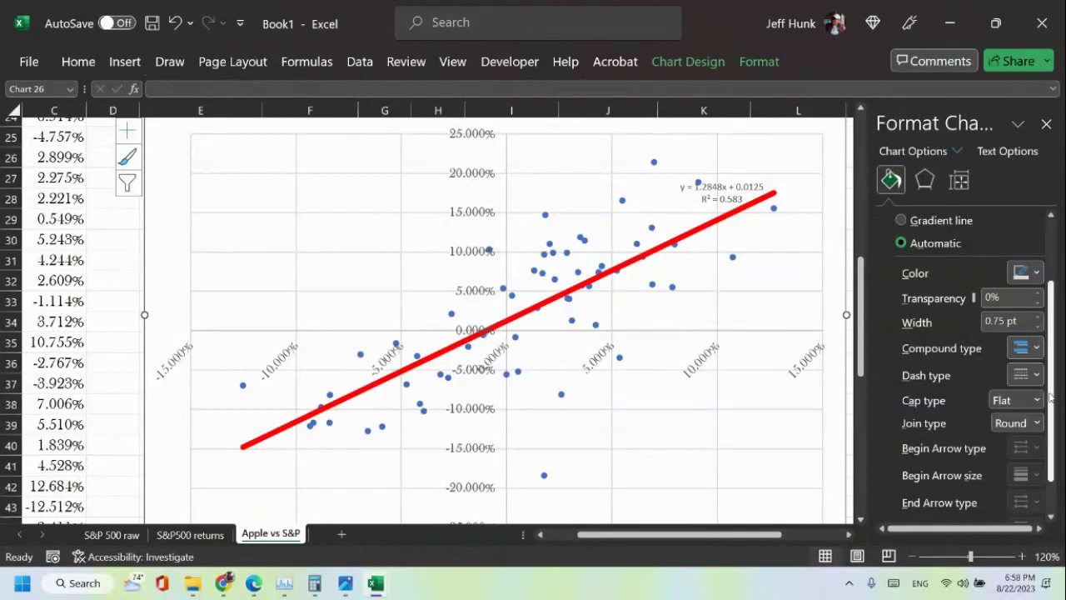
pyautogui.moveTo(1051, 398); pyautogui.dragTo(1056, 469)
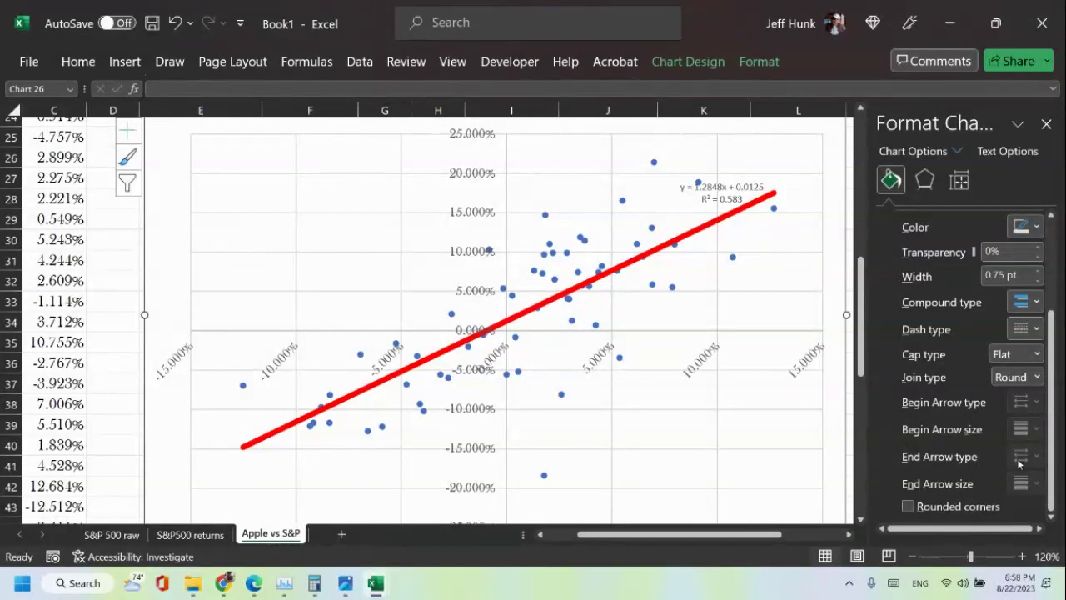
# Close the formatting pane and move the trendline equation label to the empty plot area below the line, between the -10% and -15% gridlines.
pyautogui.click(1046, 124)
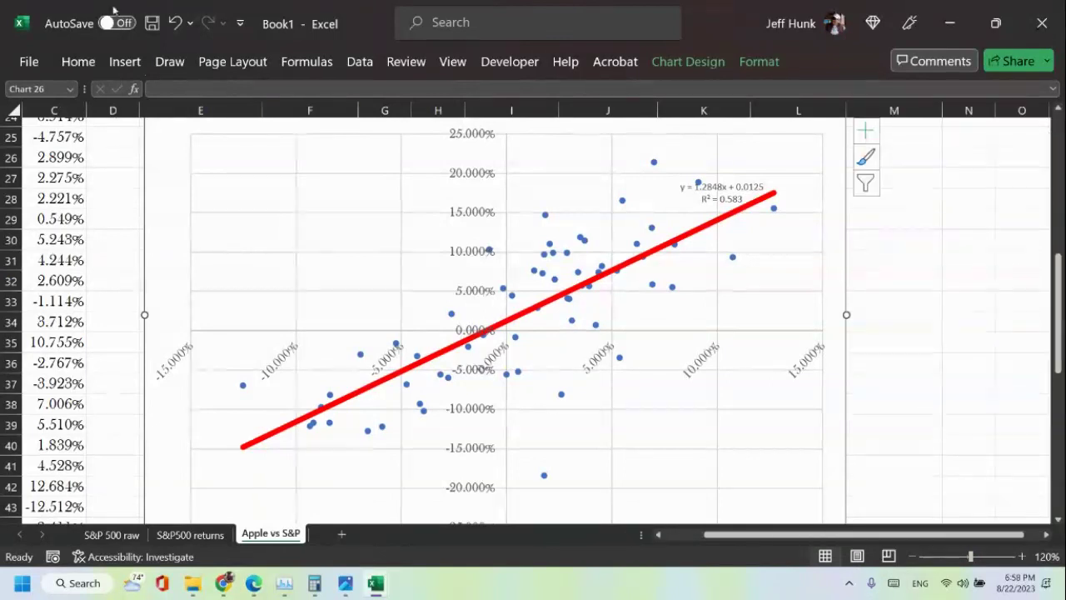
pyautogui.click(724, 186)
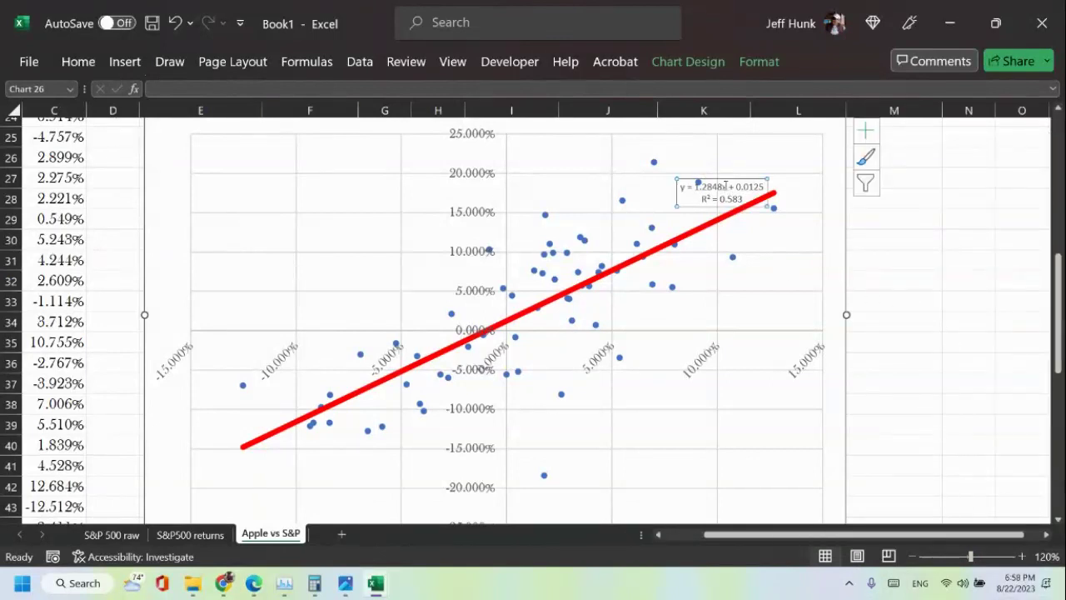
pyautogui.moveTo(734, 179); pyautogui.dragTo(672, 417)
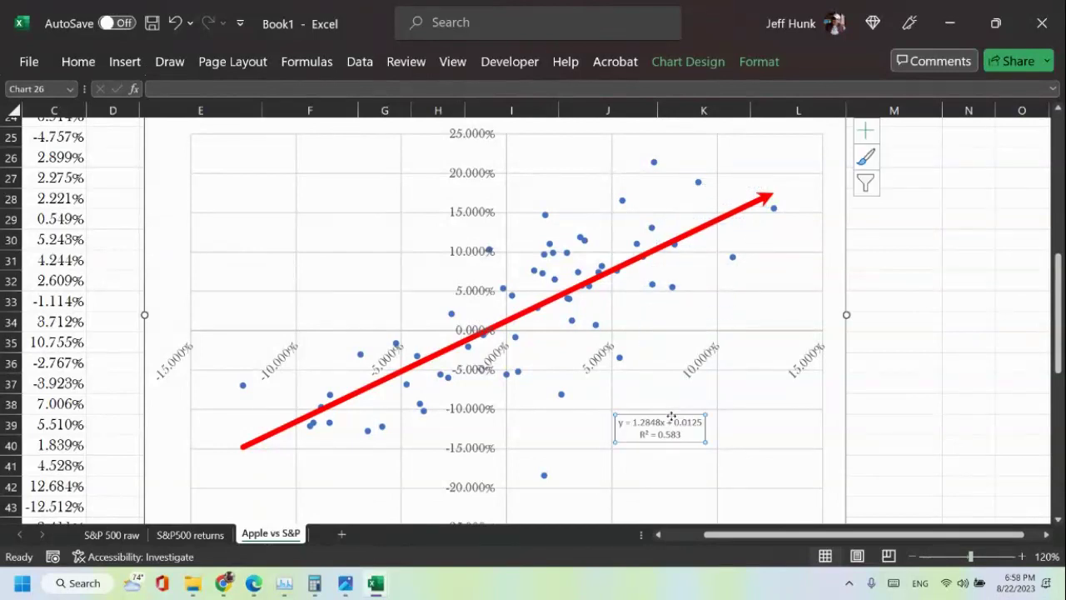
# Choose Baskerville Old Face as the Latin text font of the trendline equation label.
pyautogui.rightClick(671, 422)
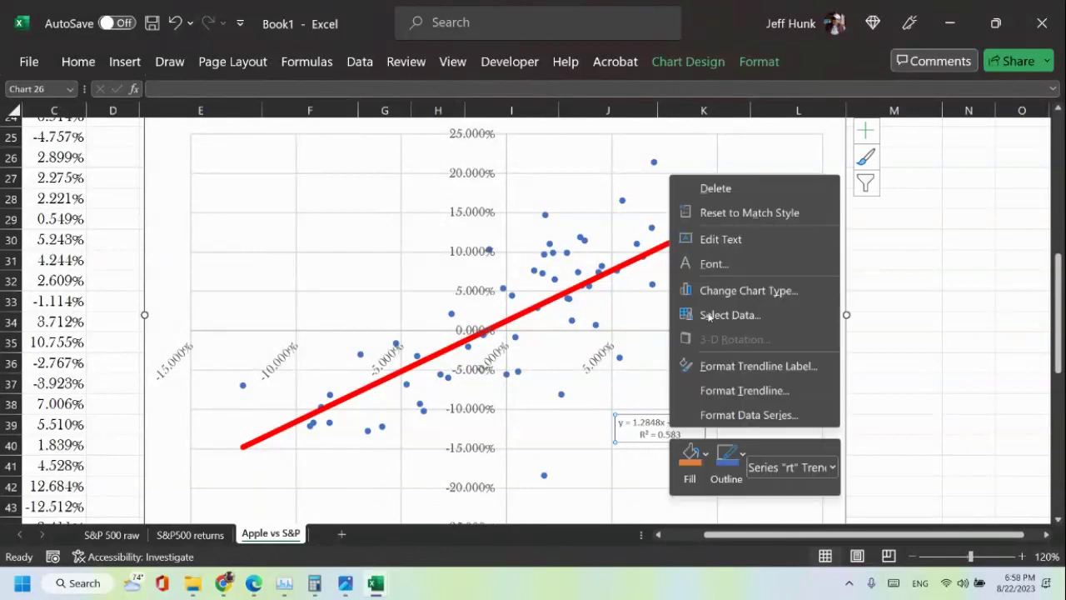
pyautogui.click(715, 264)
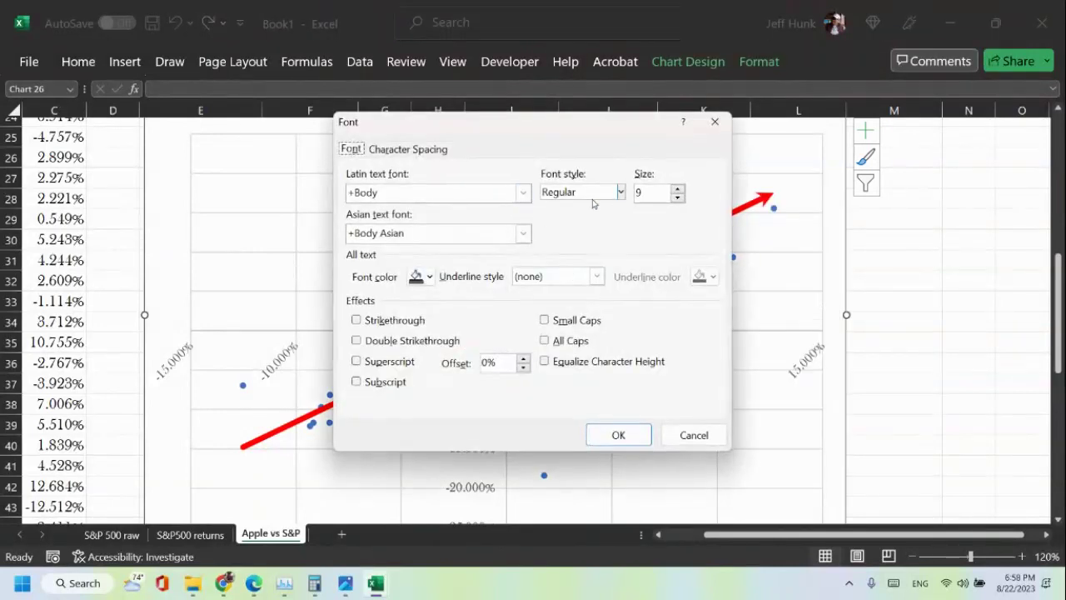
pyautogui.click(523, 192)
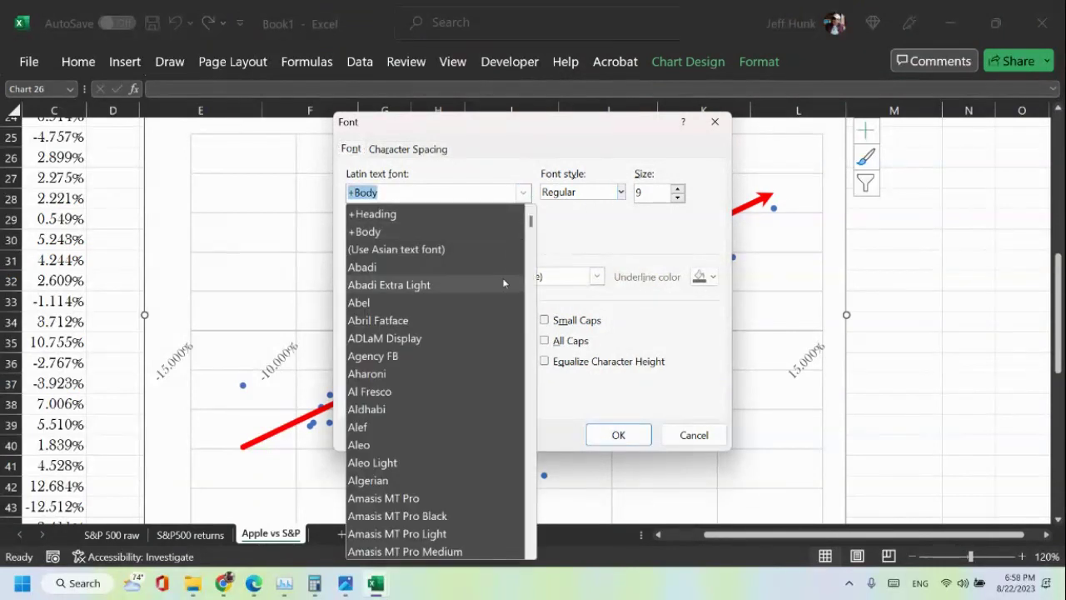
pyautogui.scroll(-5, 504, 378)
pyautogui.scroll(-20, 504, 377)
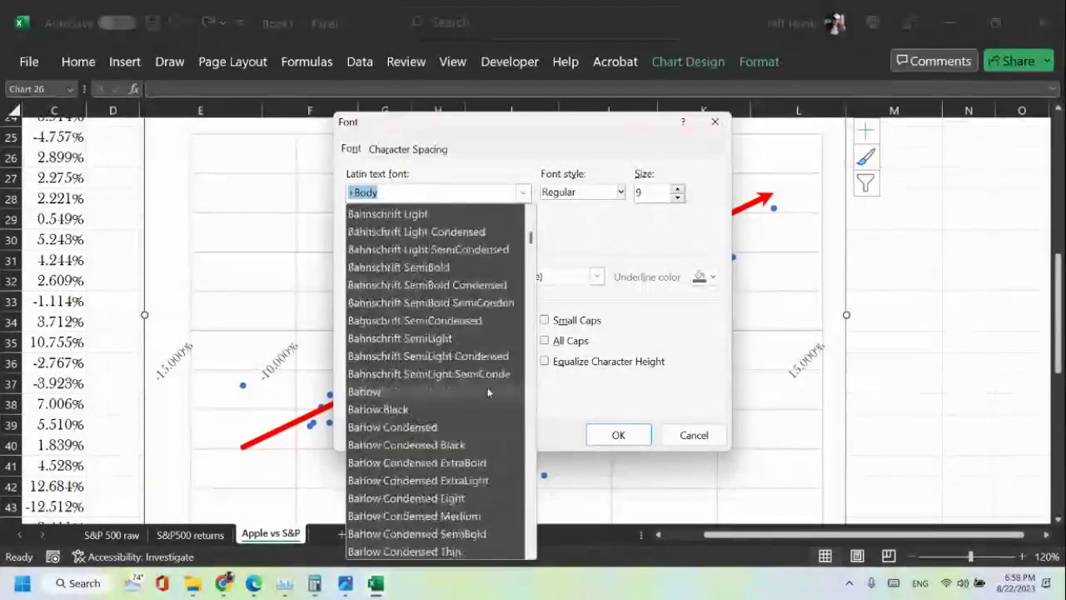
pyautogui.scroll(-6, 483, 399)
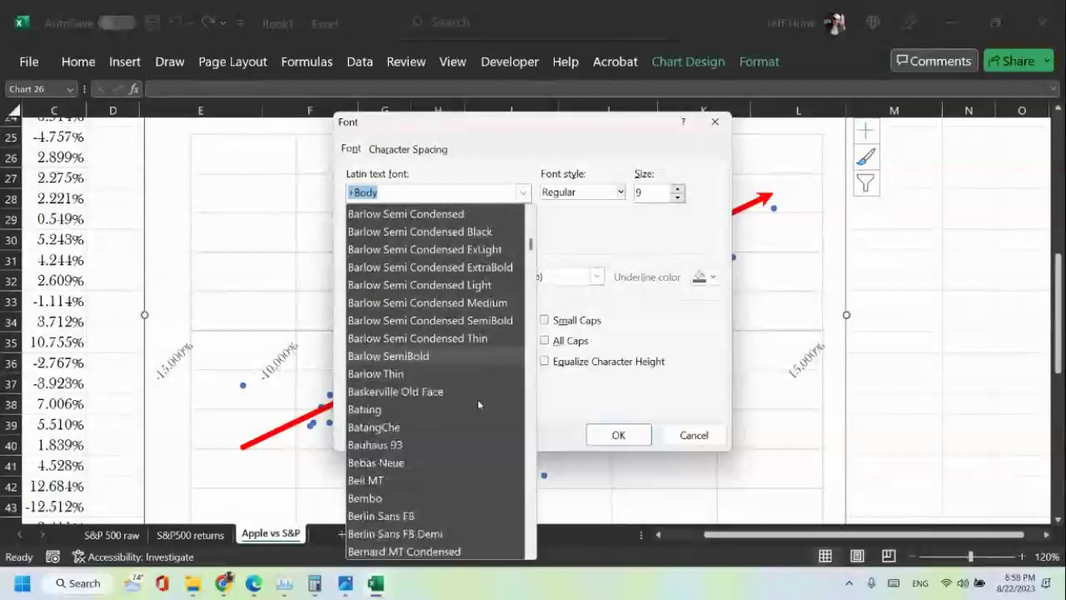
pyautogui.click(475, 391)
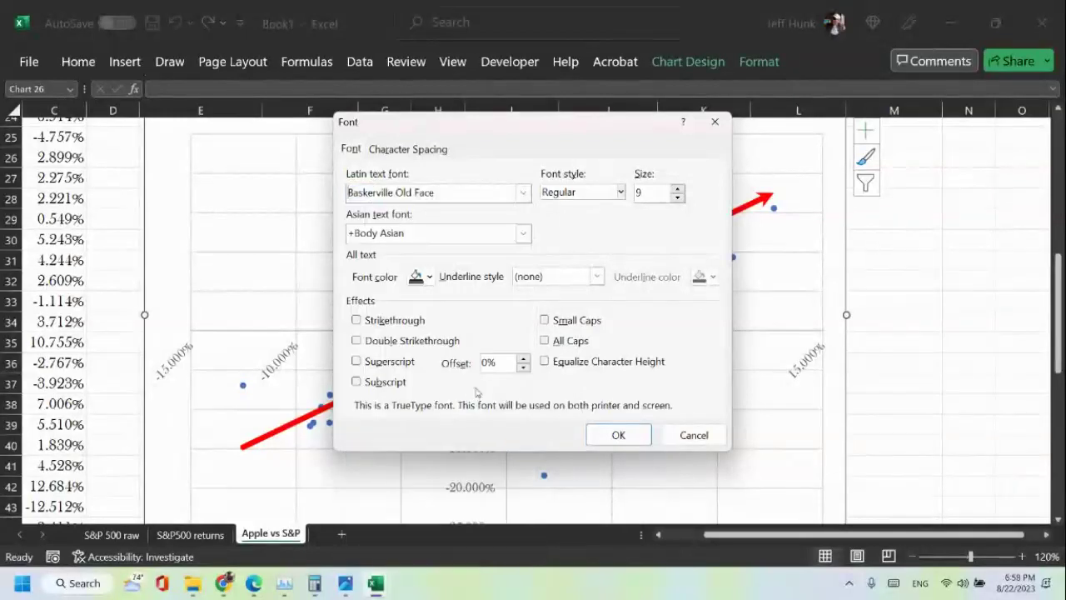
# Set the equation label's font size to 18 and shift the enlarged label slightly to the right.
pyautogui.click(679, 189)
pyautogui.moveTo(679, 190); pyautogui.dragTo(679, 190)
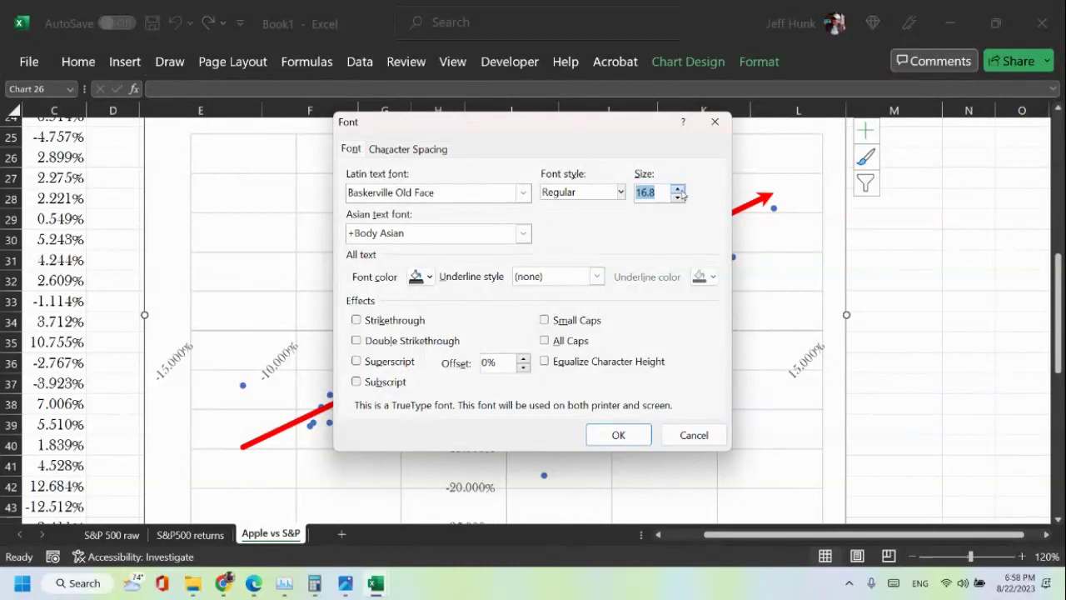
pyautogui.moveTo(682, 194); pyautogui.dragTo(681, 193)
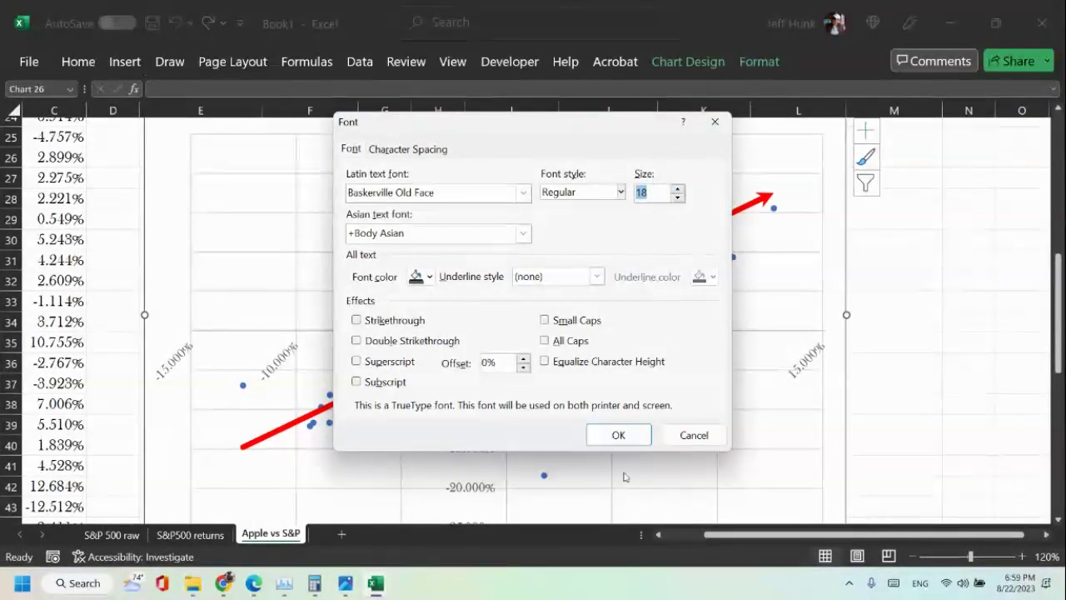
pyautogui.click(620, 431)
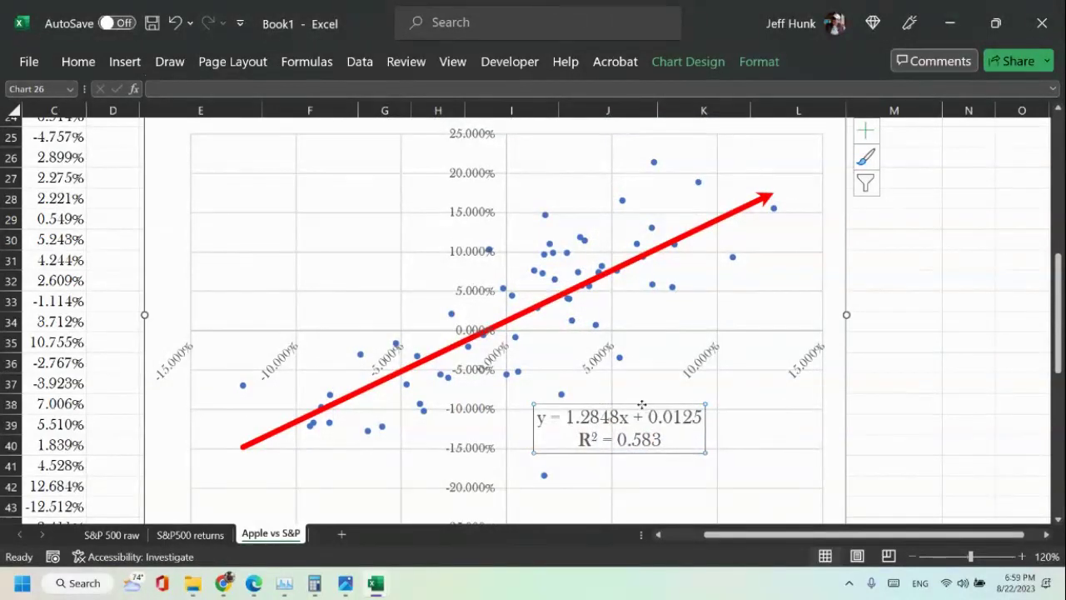
pyautogui.moveTo(642, 405); pyautogui.dragTo(656, 403)
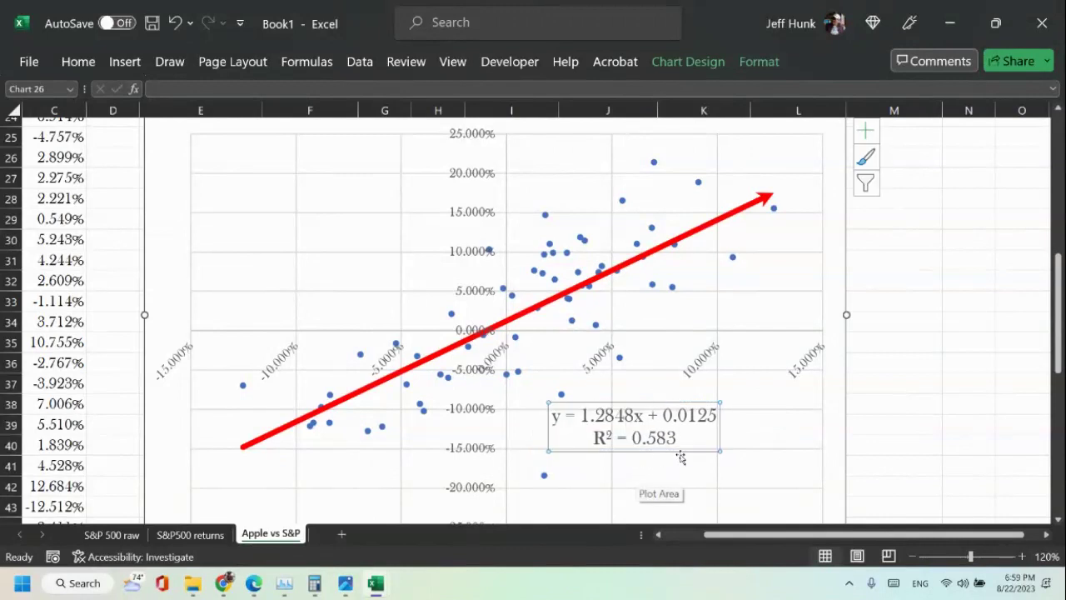
# Compare the chart's trendline equation with the Intercept and Rm coefficients in the regression output.
pyautogui.scroll(1, 900, 447)
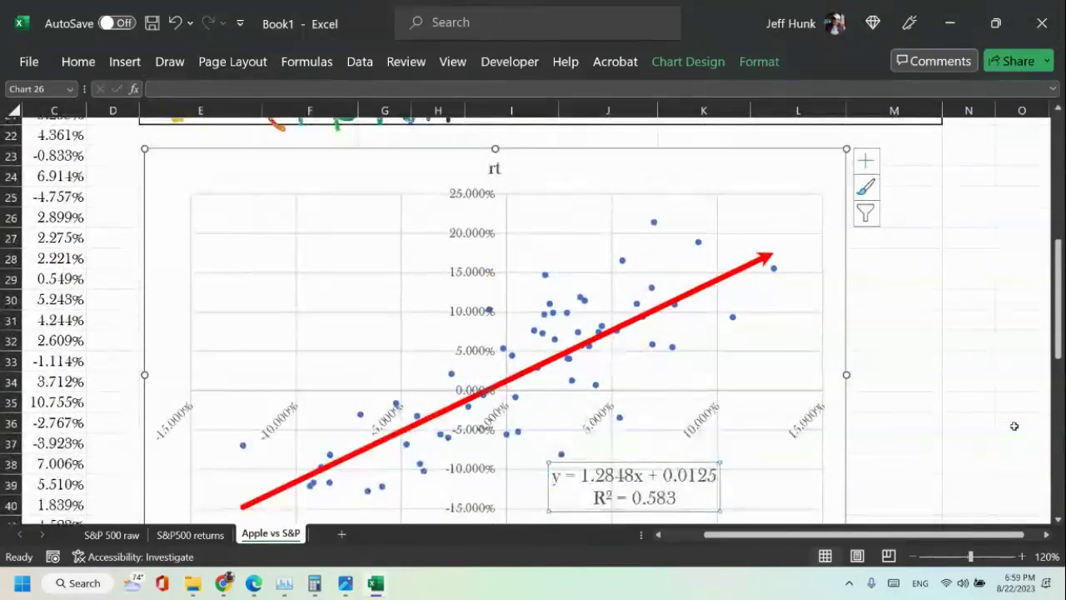
pyautogui.scroll(3, 1014, 425)
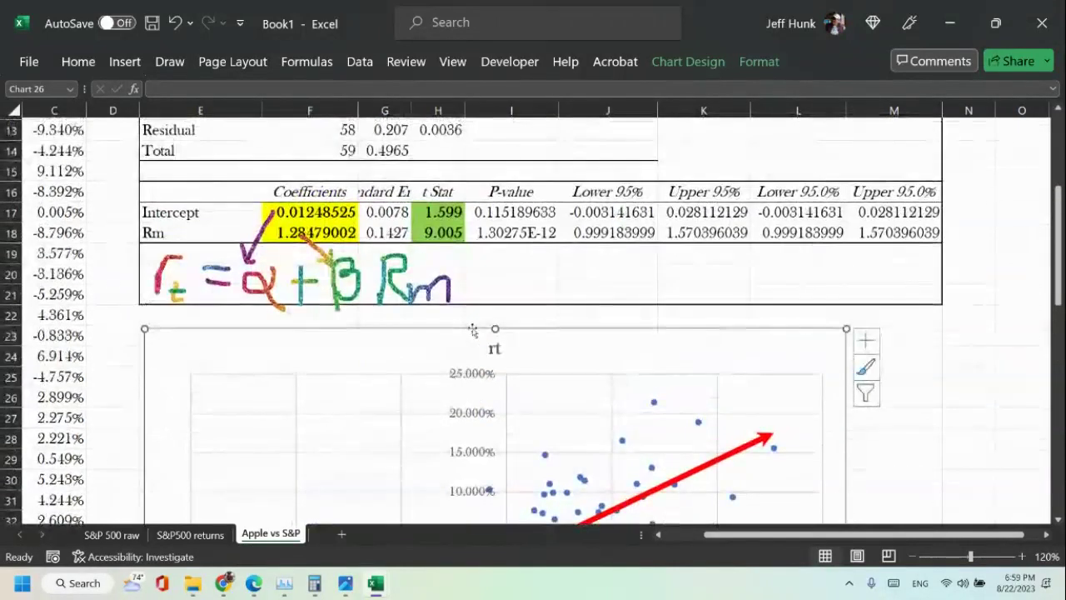
pyautogui.scroll(-3, 597, 348)
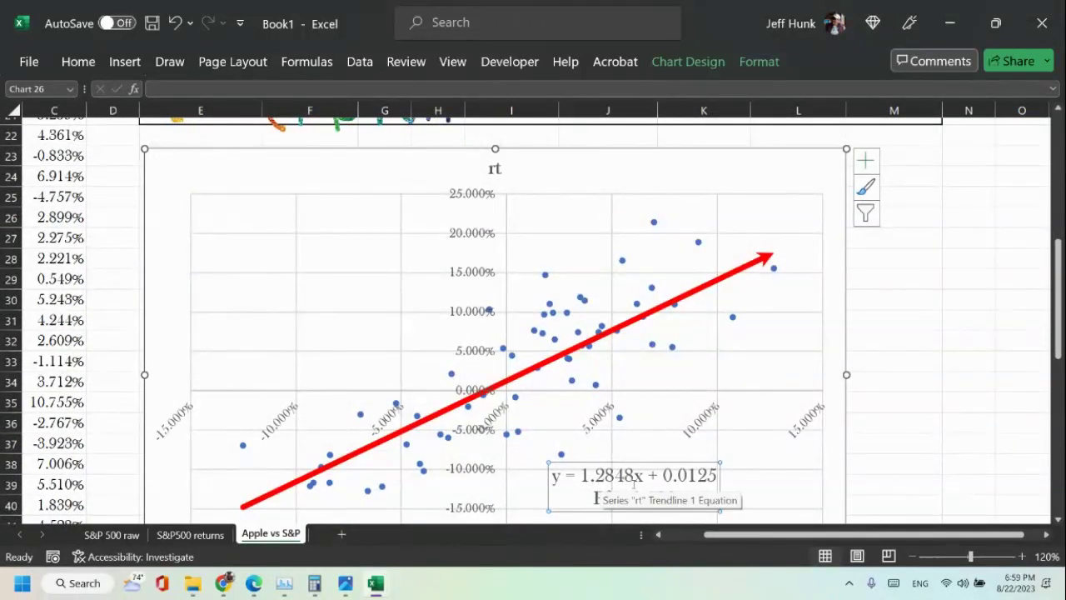
pyautogui.scroll(4, 633, 485)
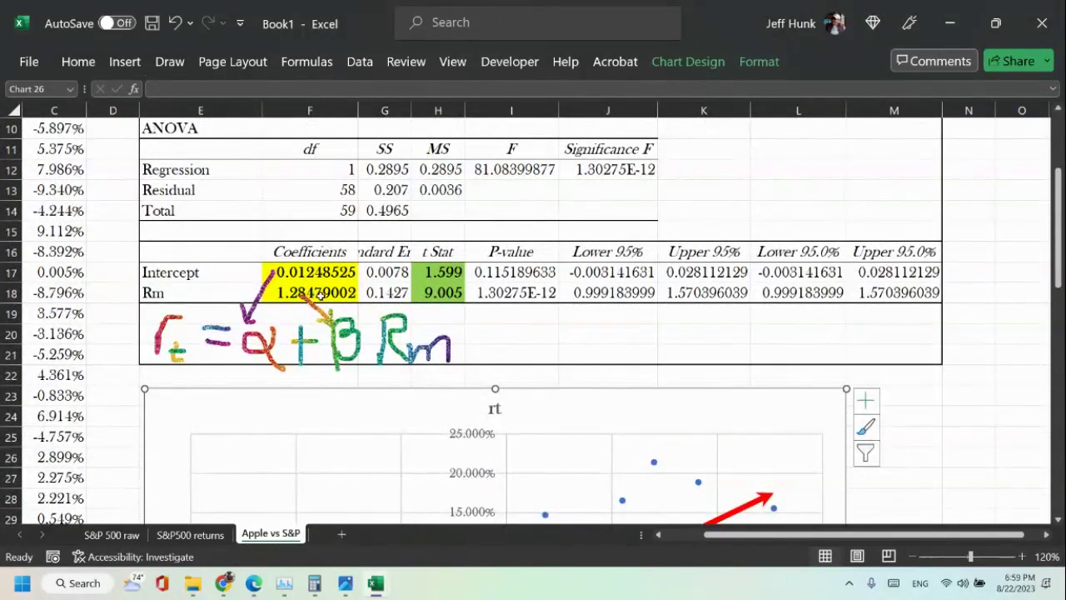
# Circle the constant 0.0125 in the chart's trendline equation with the multicoloured ink pen.
pyautogui.scroll(-4, 850, 463)
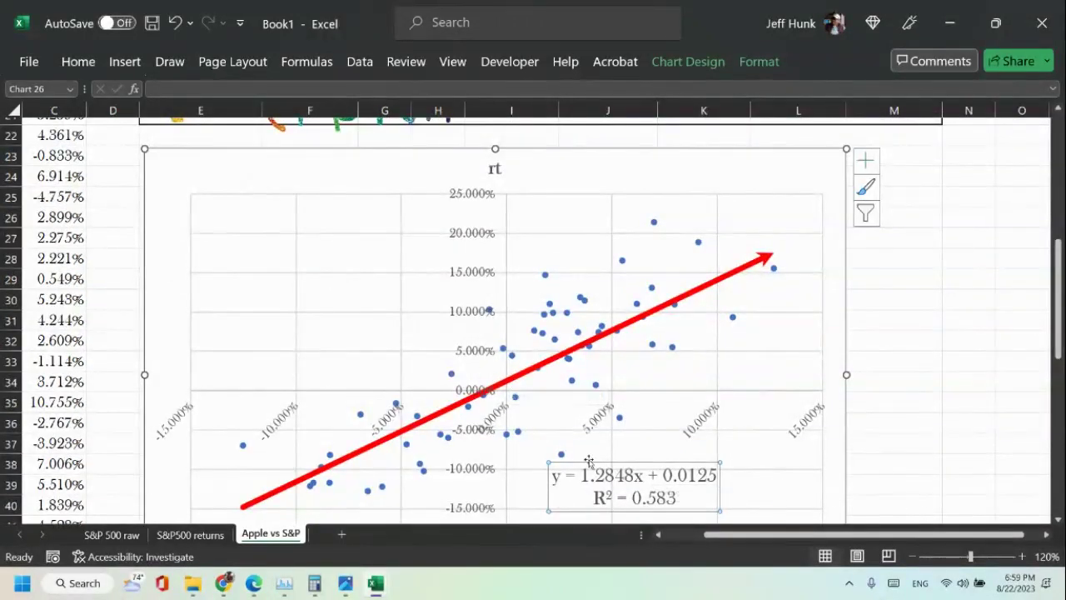
pyautogui.click(170, 61)
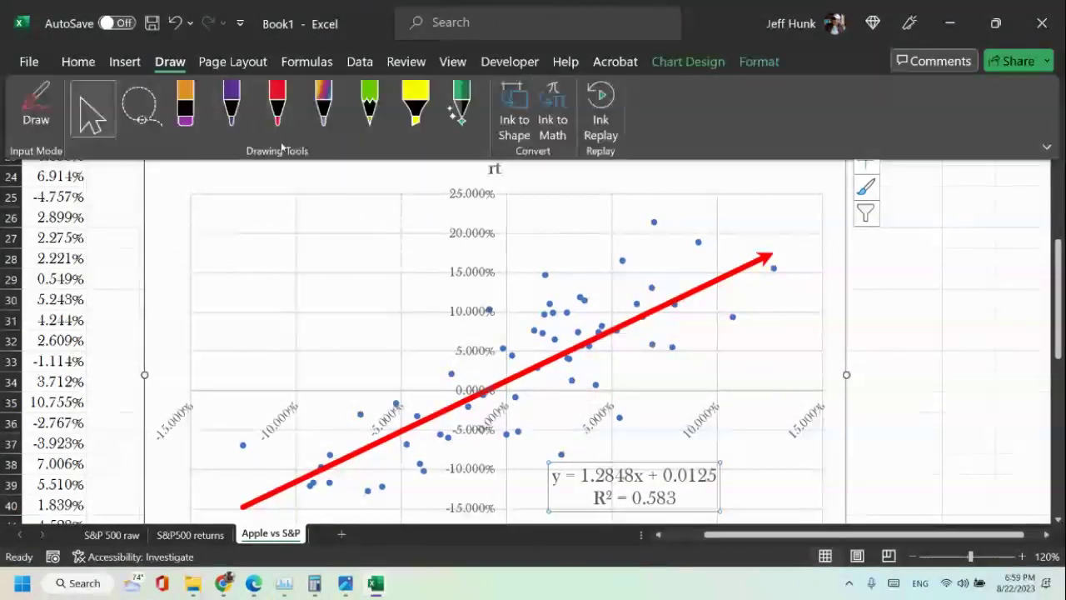
pyautogui.click(324, 107)
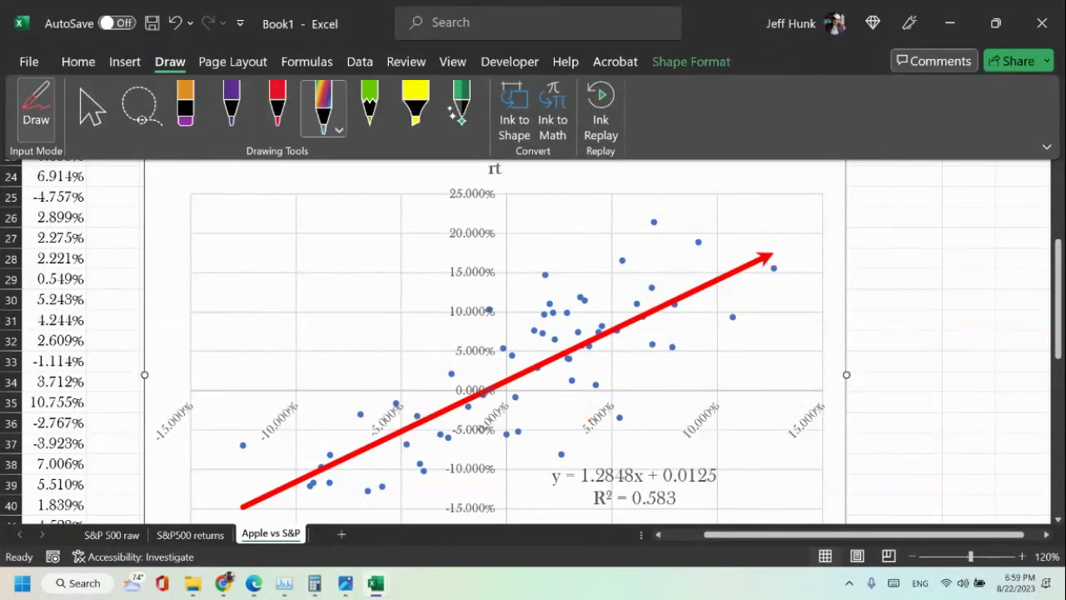
pyautogui.moveTo(726, 476)
pyautogui.mouseDown()
pyautogui.moveTo(660, 486)
pyautogui.moveTo(692, 455)
pyautogui.moveTo(728, 483)
pyautogui.mouseUp()
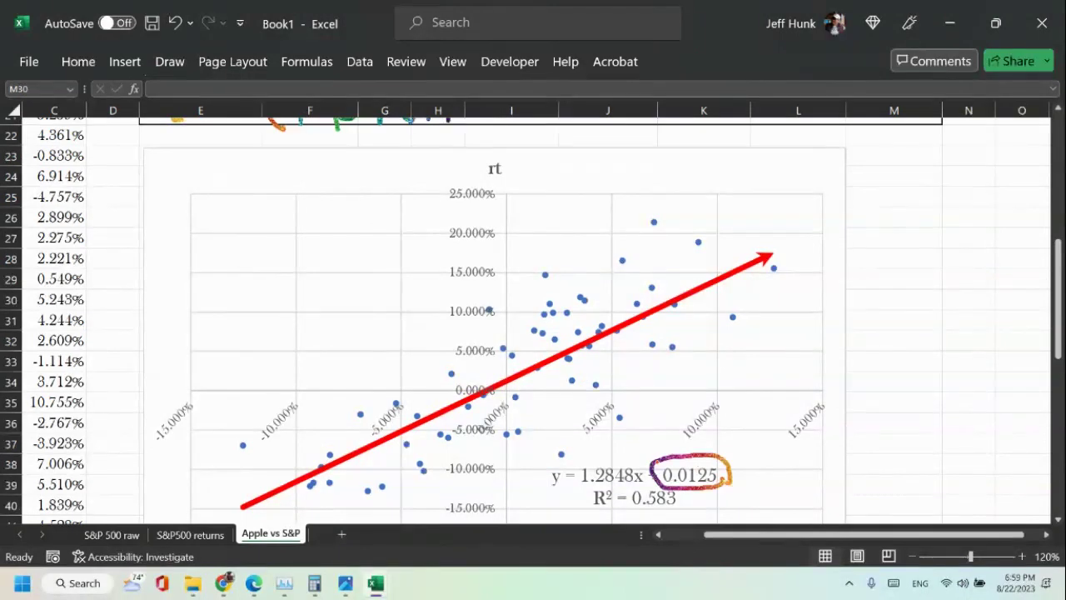
# Draw an ink arrow from the circled constant to where the trendline crosses the vertical axis, and stop inking.
pyautogui.moveTo(653, 460); pyautogui.dragTo(524, 389)
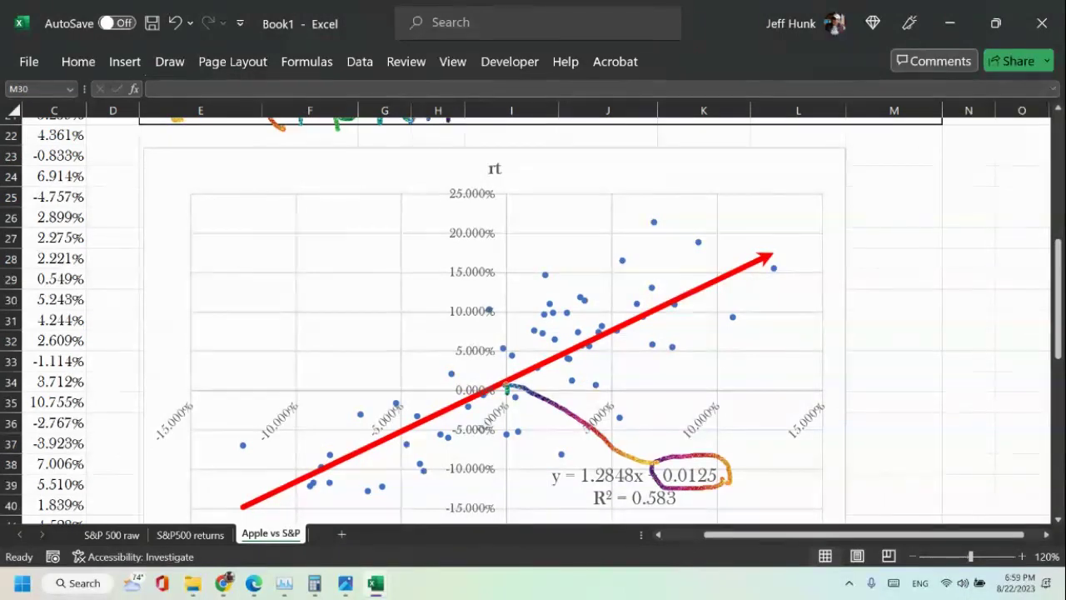
pyautogui.moveTo(507, 386); pyautogui.dragTo(517, 379)
pyautogui.click(169, 61)
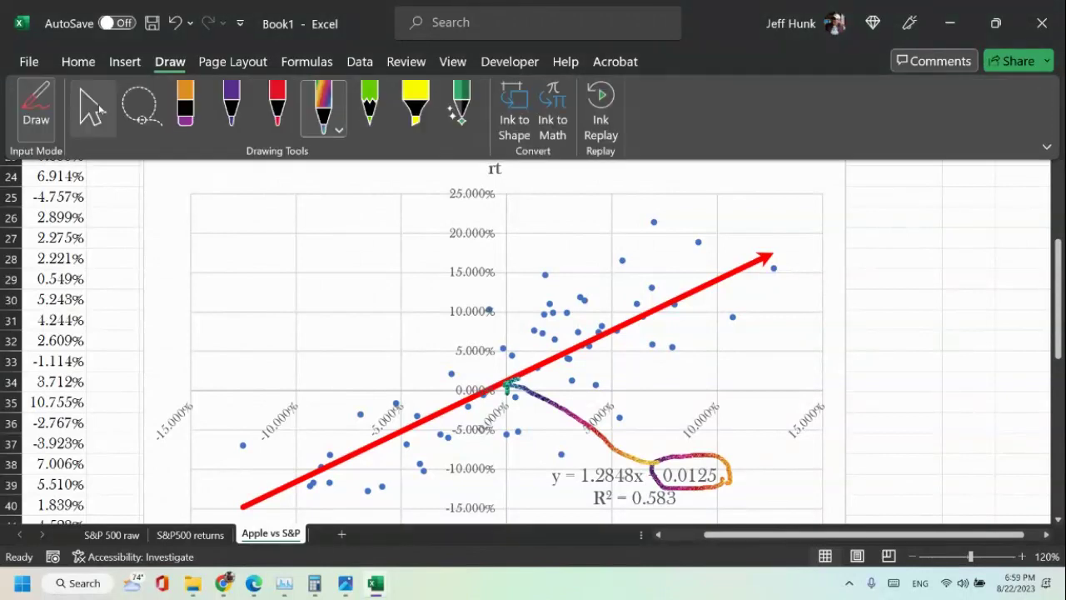
pyautogui.click(92, 108)
# Compare the chart's trendline equation and R² with the coefficients and R Square in the regression output.
pyautogui.scroll(3, 935, 429)
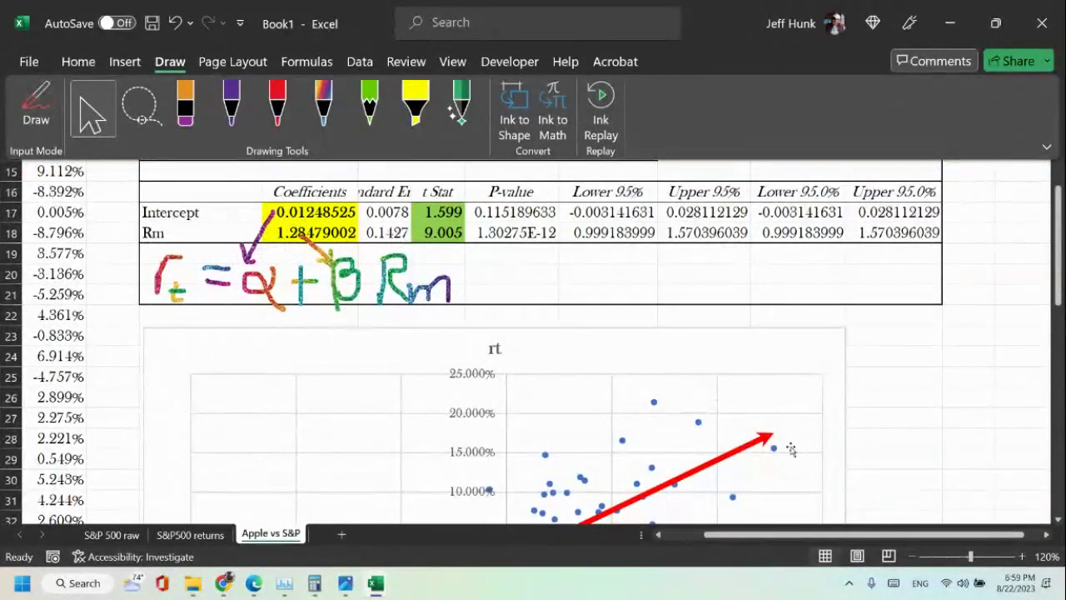
pyautogui.scroll(-3, 844, 409)
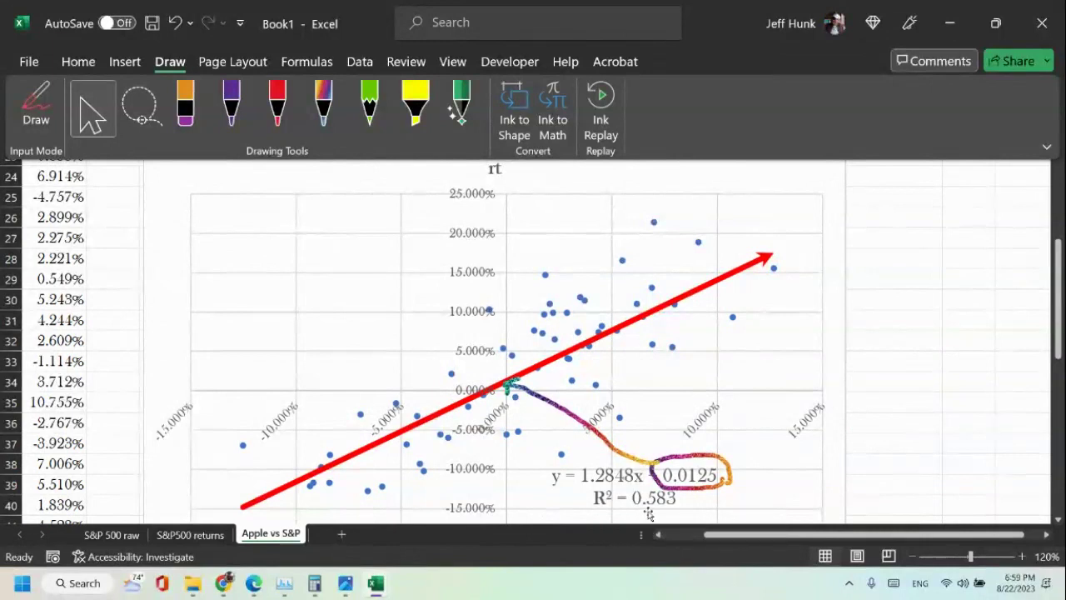
pyautogui.scroll(7, 805, 442)
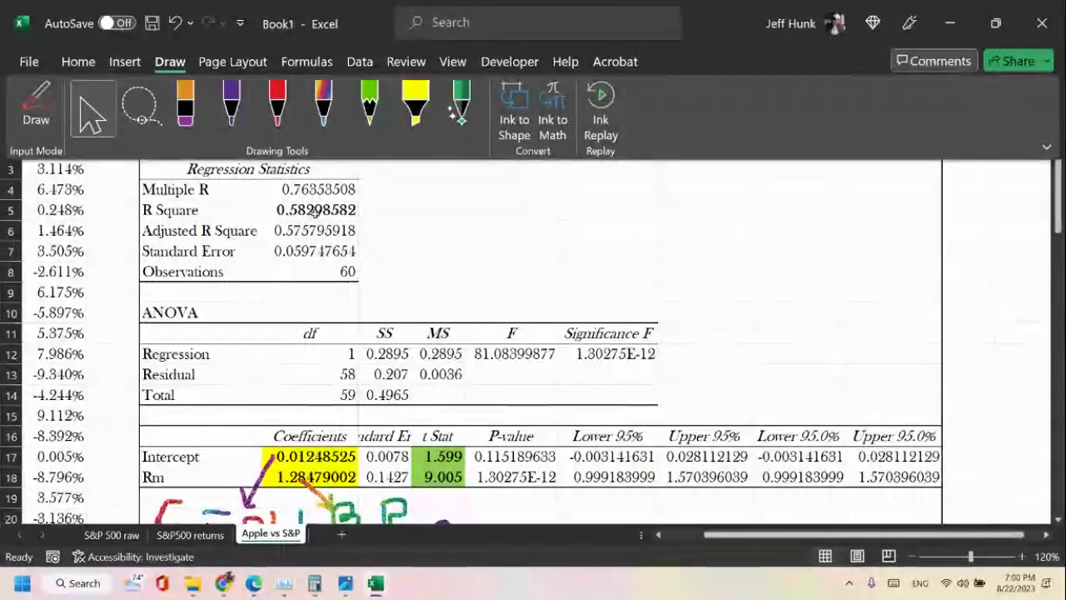
pyautogui.scroll(-3, 442, 295)
pyautogui.scroll(-6, 441, 296)
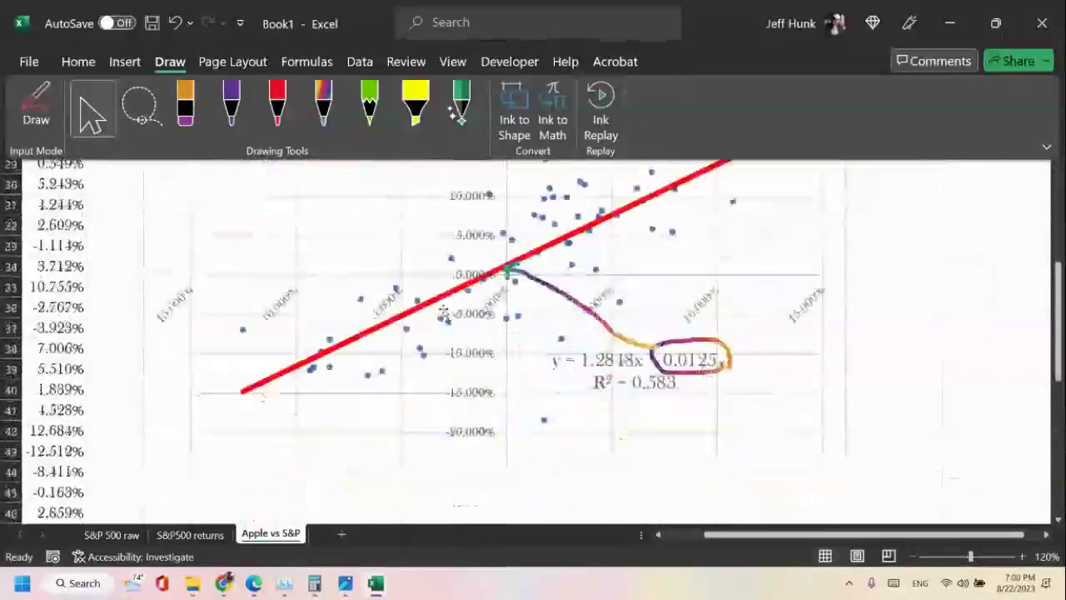
pyautogui.scroll(7, 817, 466)
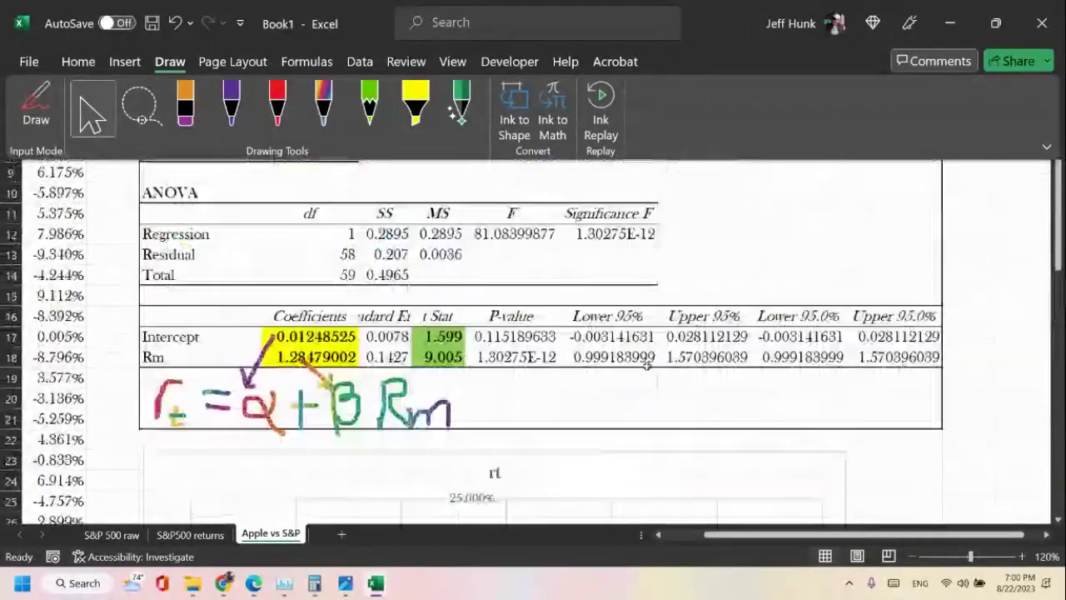
pyautogui.scroll(-6, 861, 445)
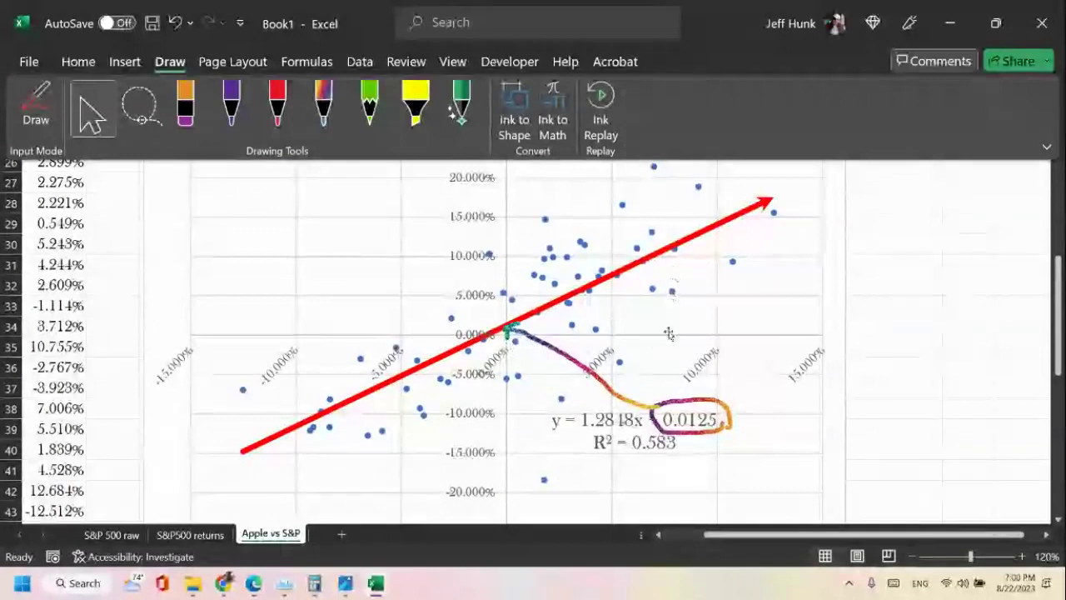
pyautogui.scroll(4, 931, 398)
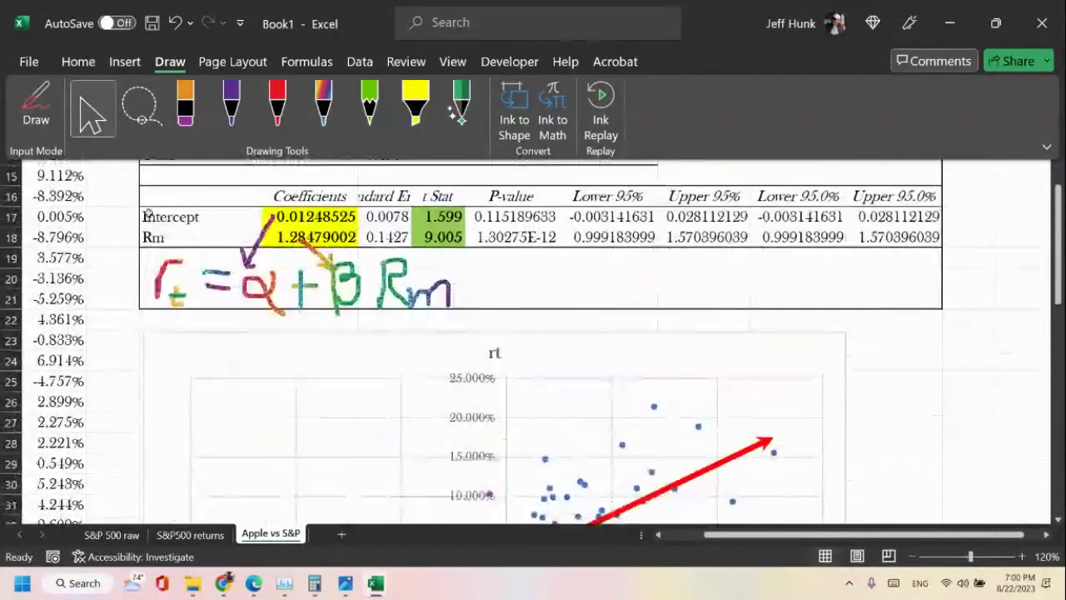
pyautogui.scroll(-4, 764, 372)
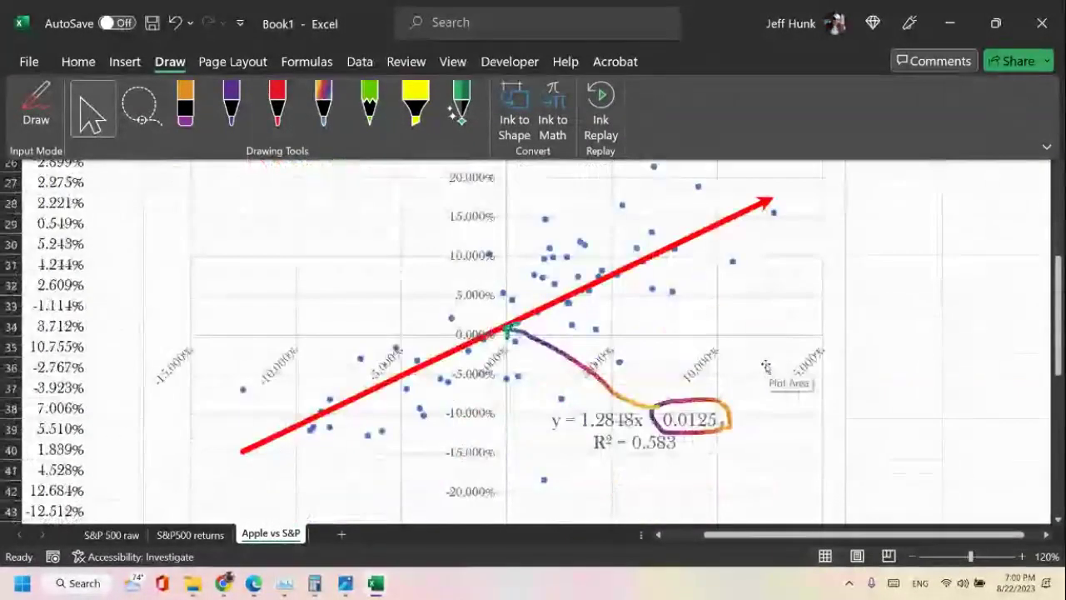
# Examine how the scatter points spread around the trendline and how the line relates to the handwritten regression equation.
pyautogui.scroll(1, 806, 359)
pyautogui.scroll(-1, 812, 367)
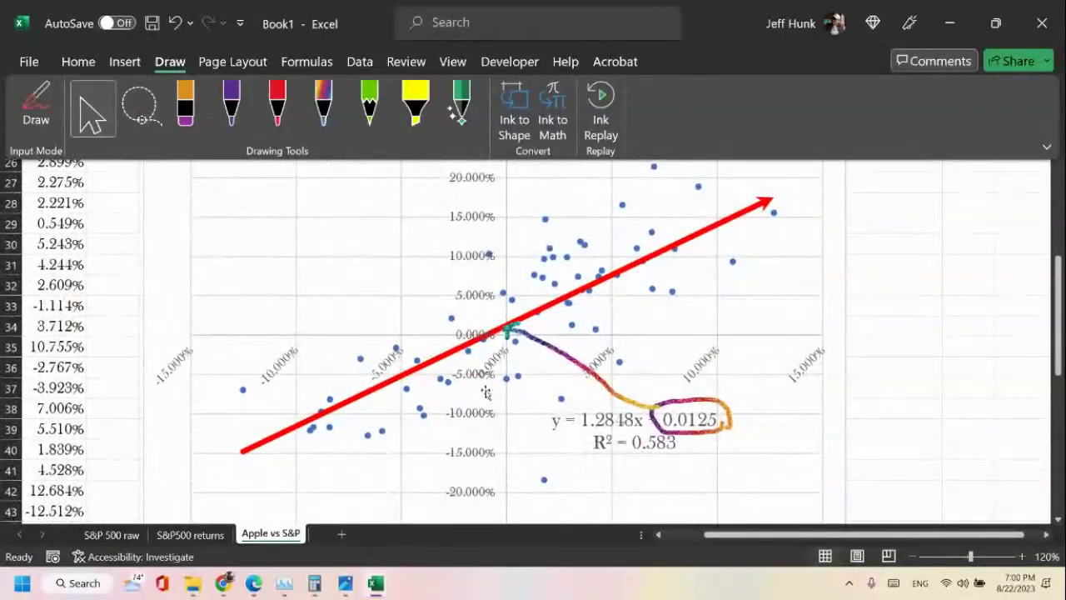
pyautogui.scroll(1, 631, 313)
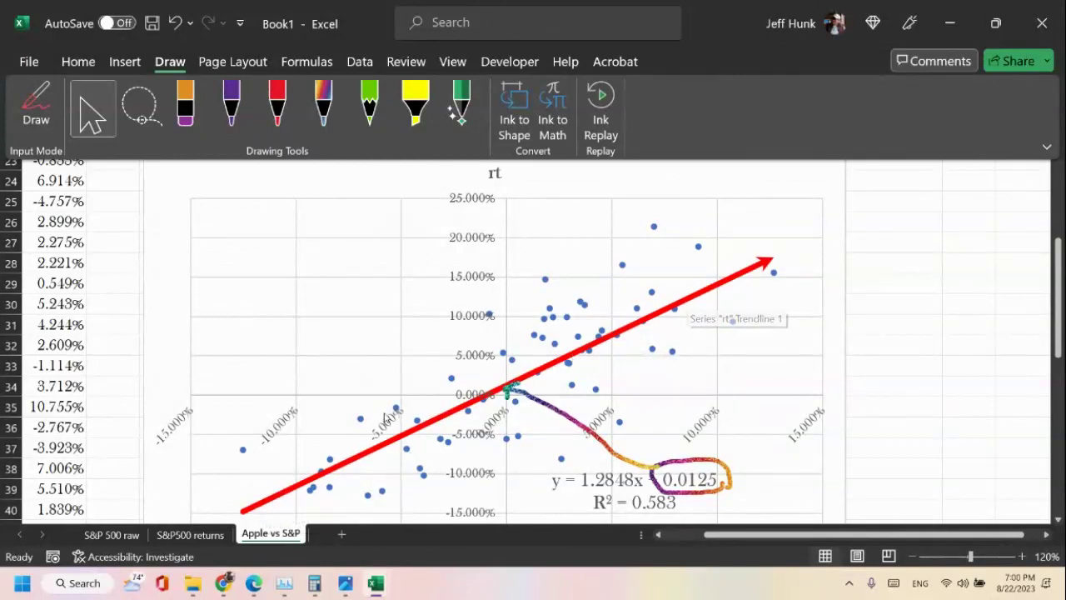
pyautogui.scroll(-1, 770, 298)
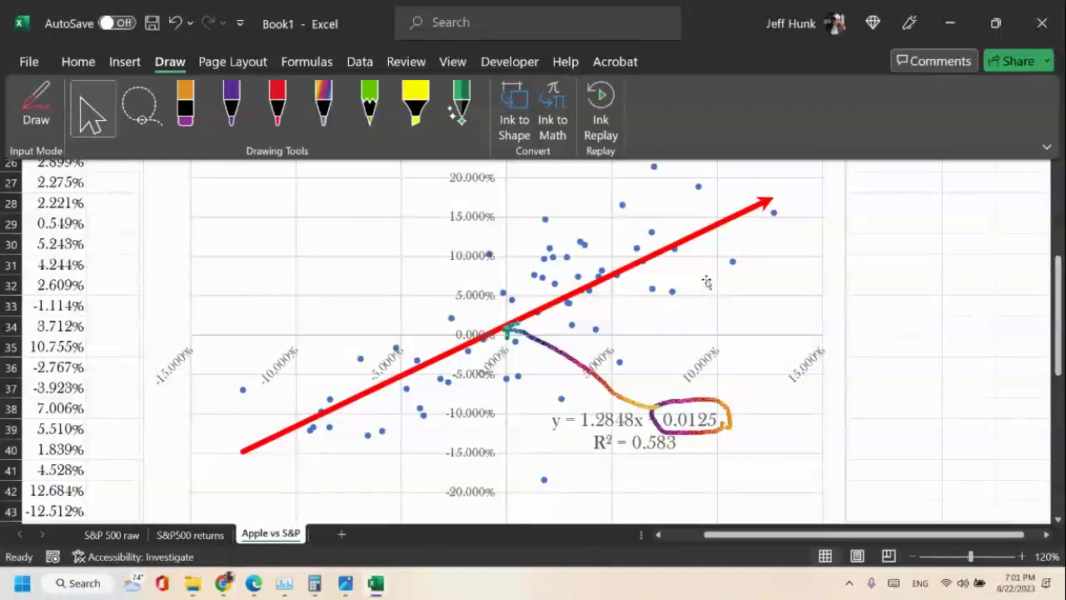
pyautogui.scroll(1, 741, 285)
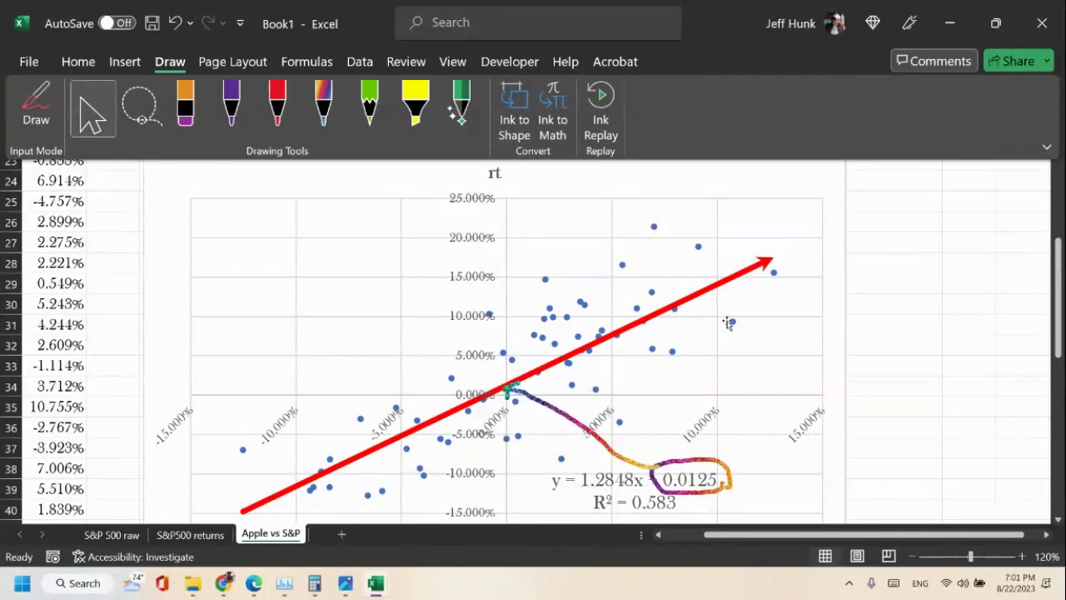
pyautogui.scroll(3, 726, 321)
pyautogui.scroll(-3, 606, 324)
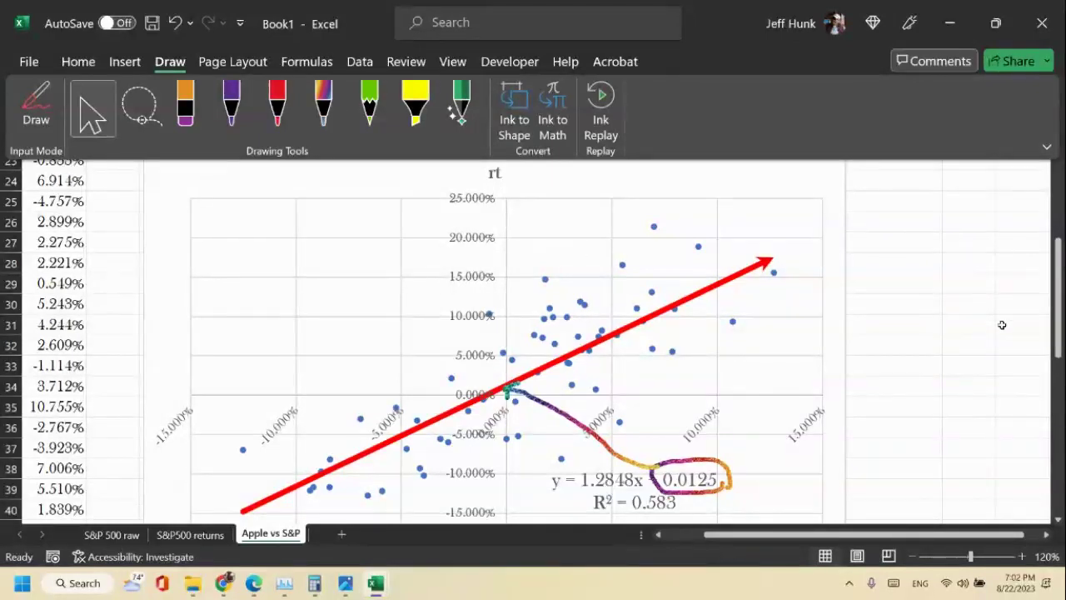
pyautogui.scroll(-2, 1002, 325)
pyautogui.scroll(5, 449, 313)
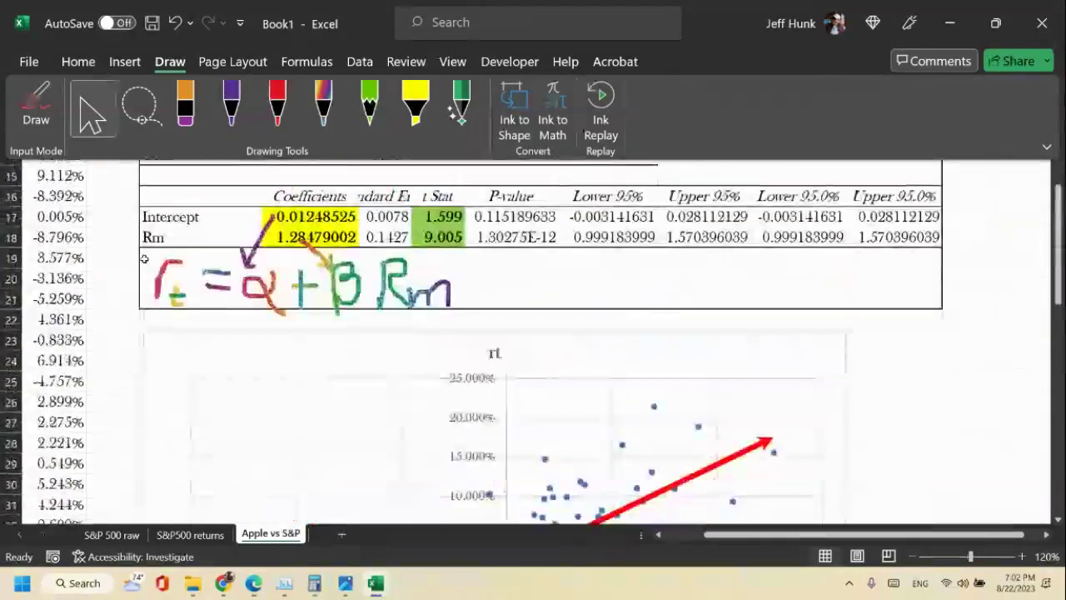
pyautogui.scroll(-4, 449, 313)
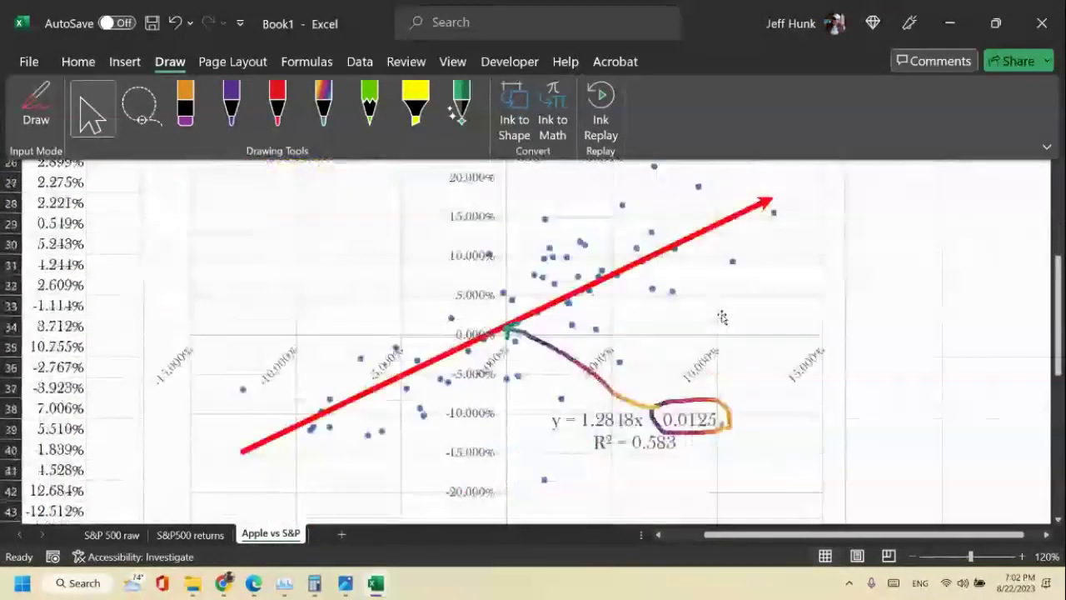
pyautogui.scroll(-1, 752, 459)
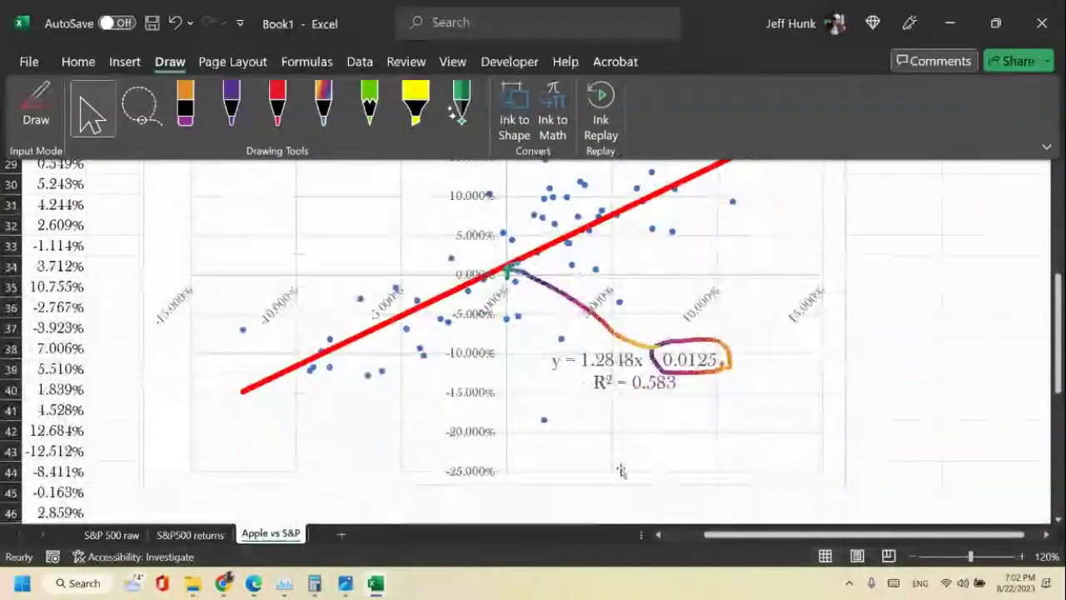
pyautogui.scroll(-1, 669, 414)
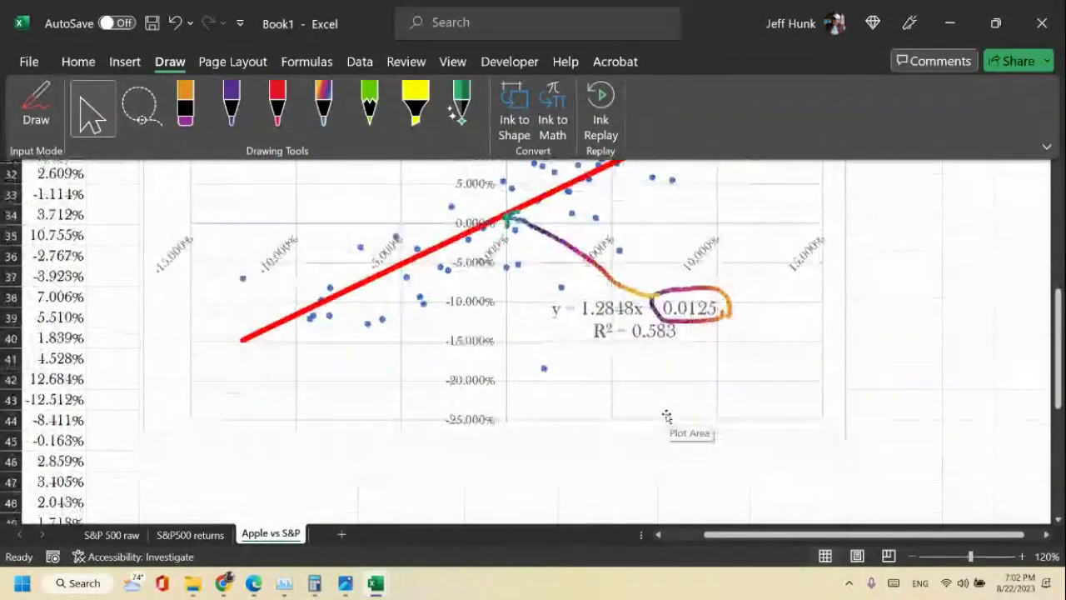
pyautogui.scroll(2, 786, 331)
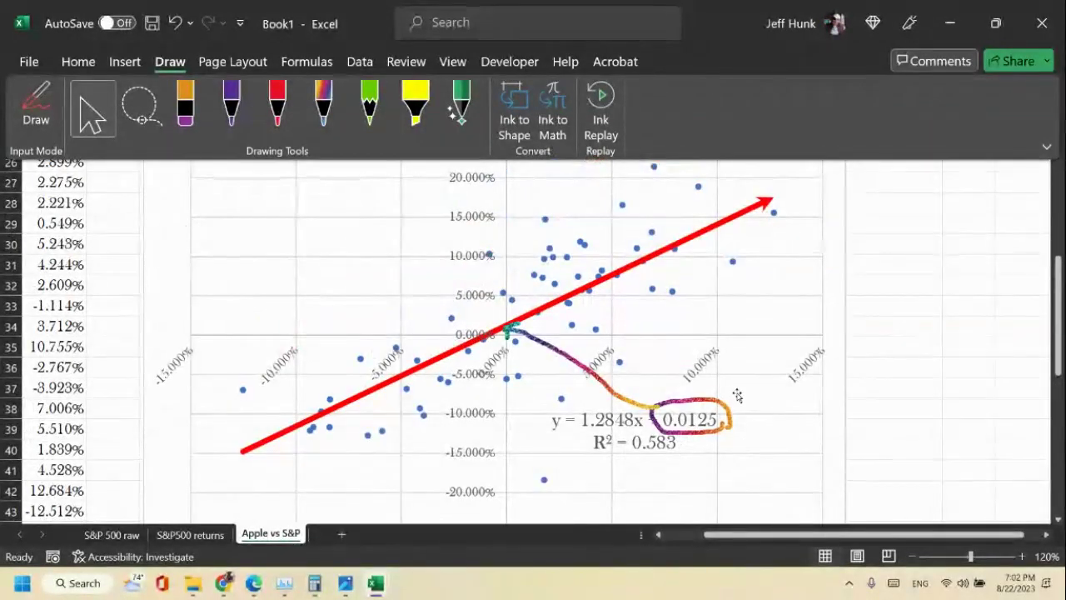
# Shift the ink circle around 0.0125 slightly right to uncover the equation's plus sign, and deselect it.
pyautogui.click(693, 398)
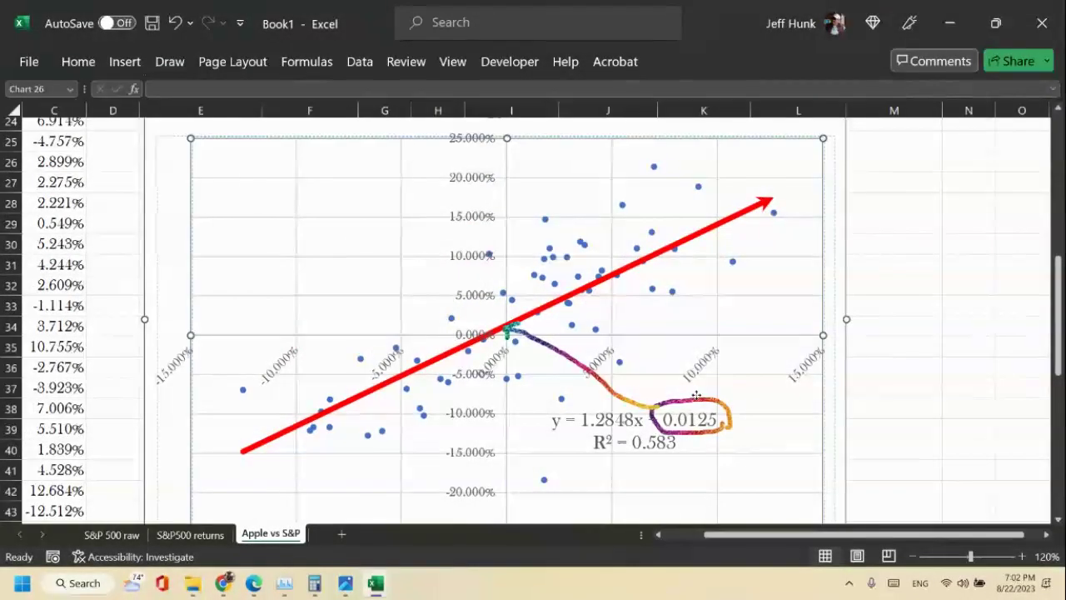
pyautogui.click(175, 24)
pyautogui.moveTo(730, 411); pyautogui.dragTo(734, 407)
pyautogui.click(734, 406)
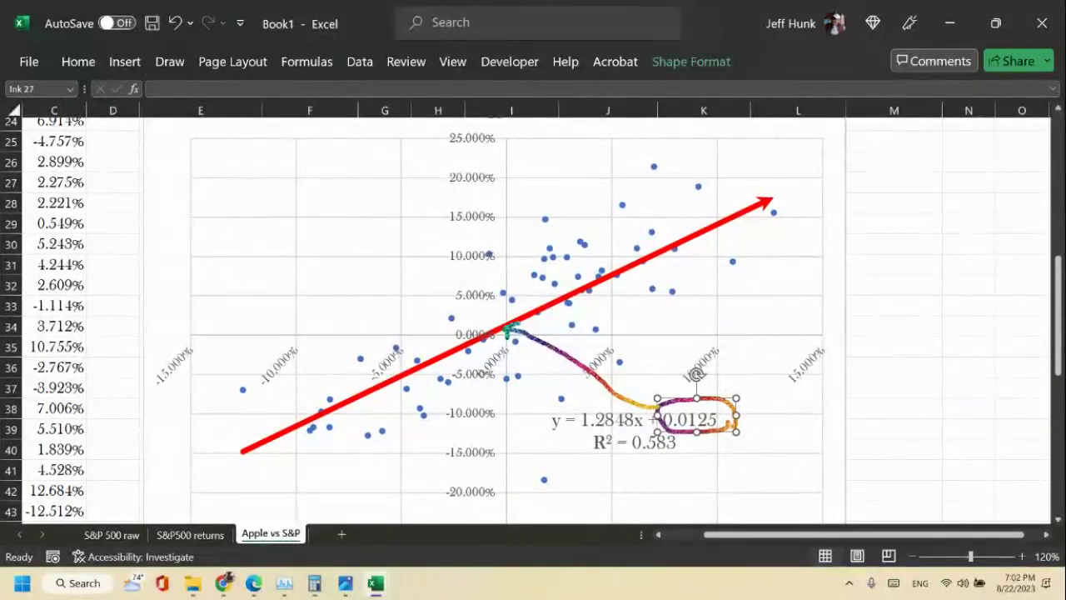
pyautogui.scroll(-3, 686, 369)
pyautogui.click(584, 410)
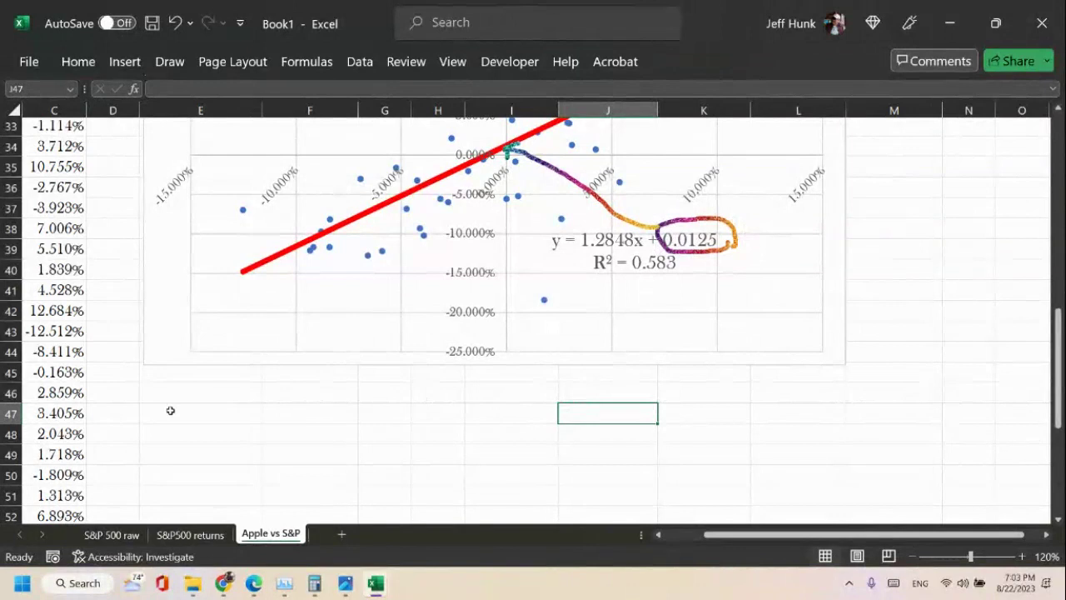
# Start an entry in the empty cell E46 below the scatter chart, with the regression output available for reference.
pyautogui.scroll(8, 697, 391)
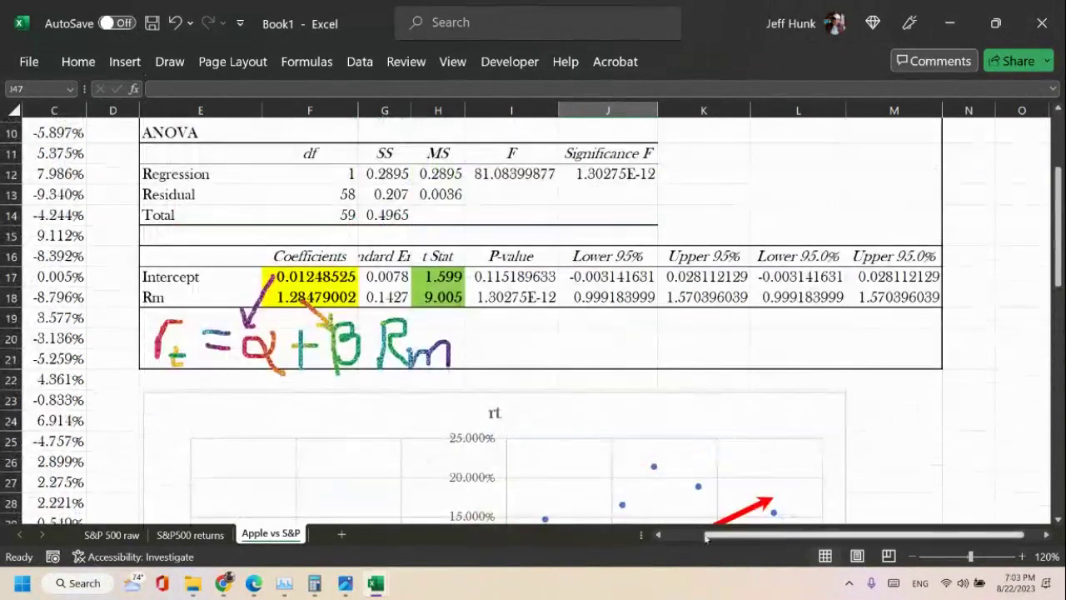
pyautogui.click(683, 536)
pyautogui.scroll(-2, 878, 446)
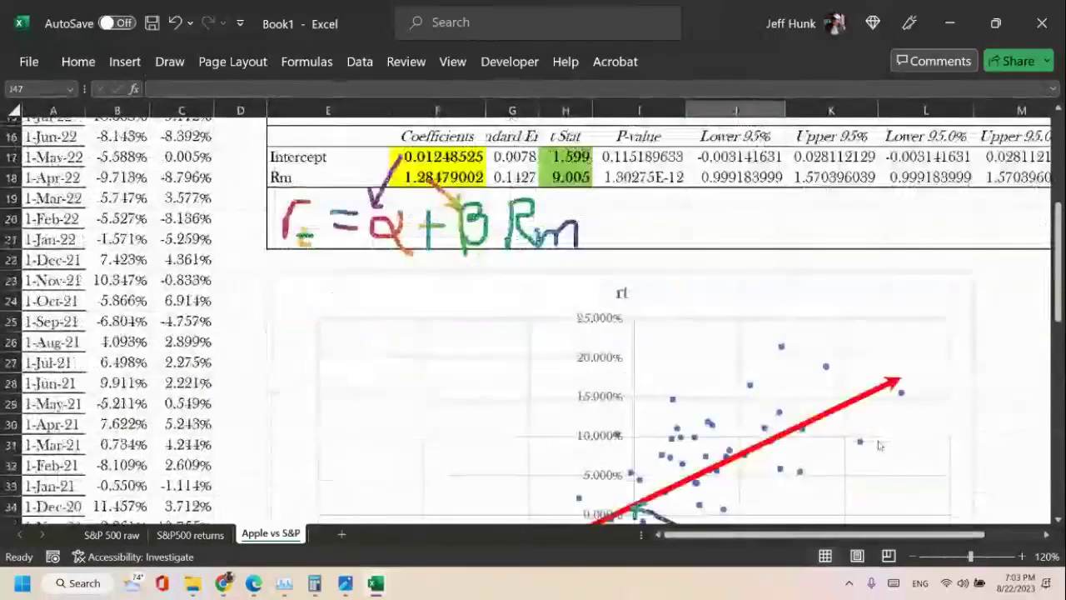
pyautogui.click(193, 302)
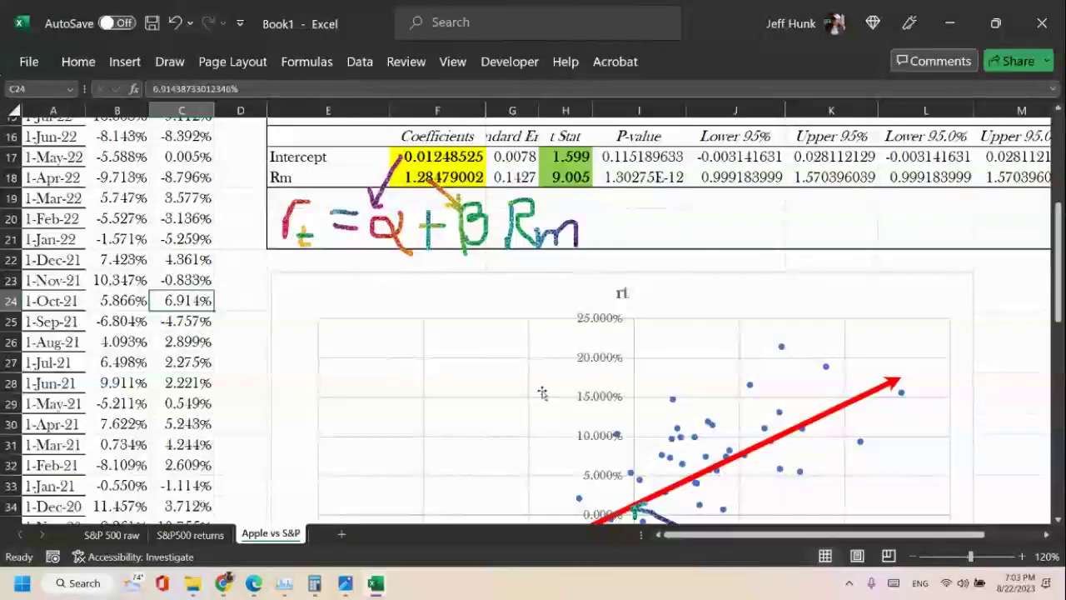
pyautogui.scroll(-2, 822, 247)
pyautogui.scroll(-3, 822, 247)
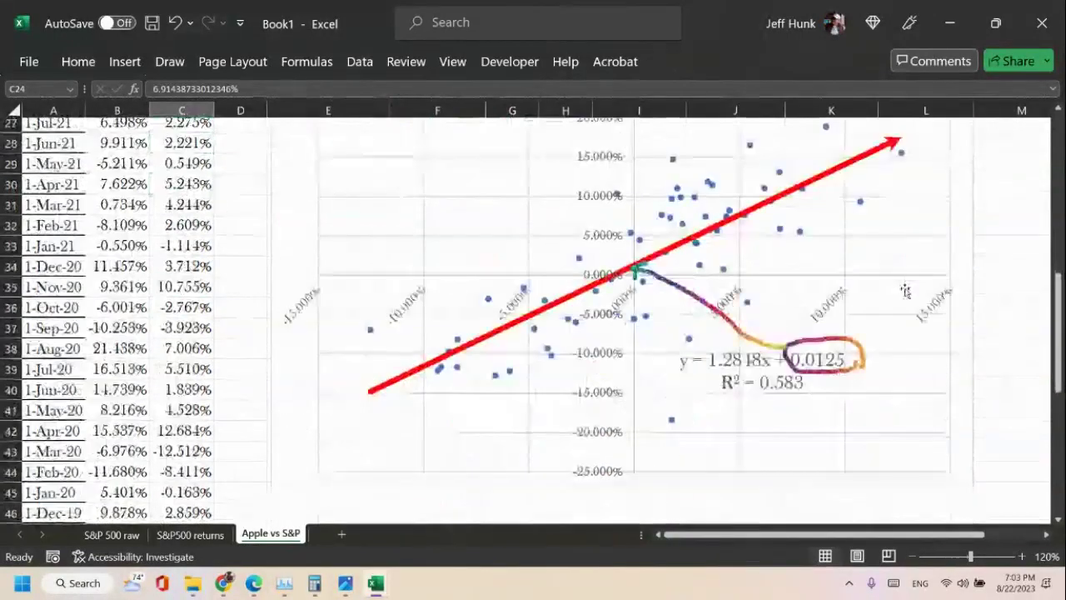
pyautogui.click(364, 455)
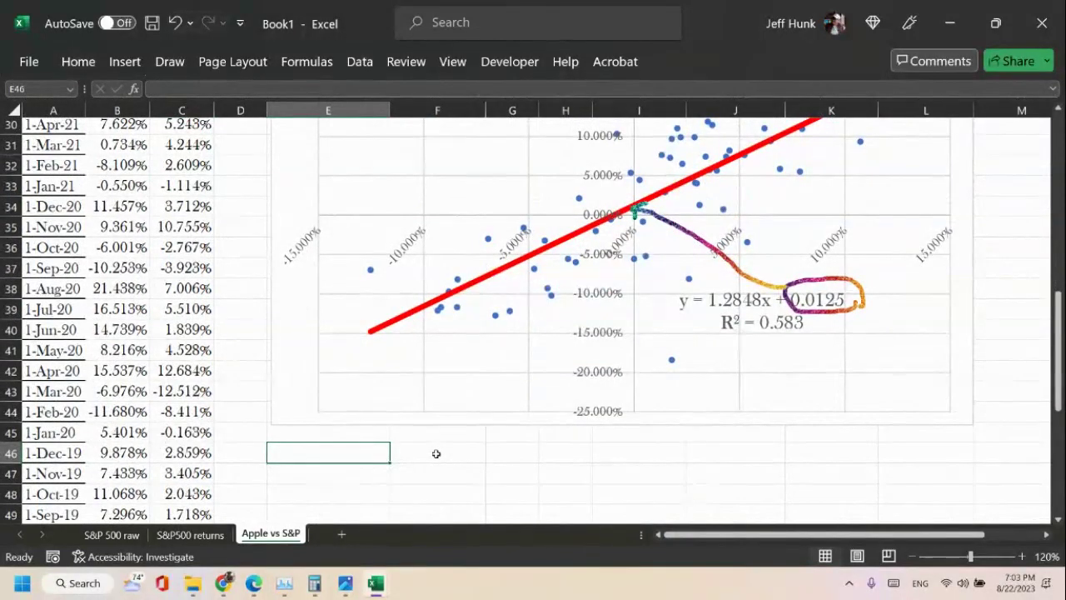
pyautogui.write('r')
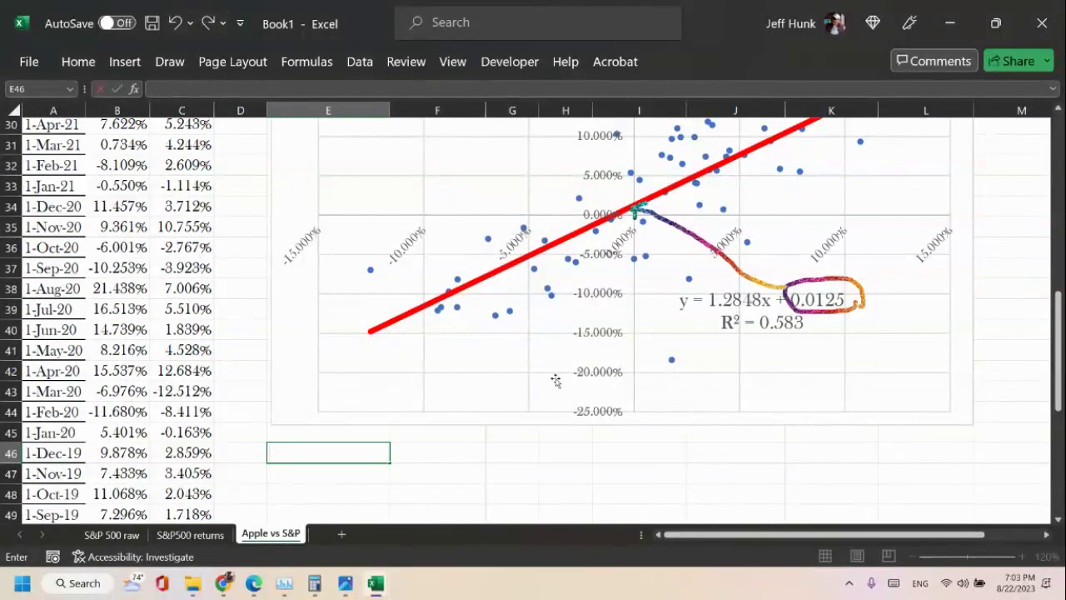
pyautogui.scroll(8, 556, 381)
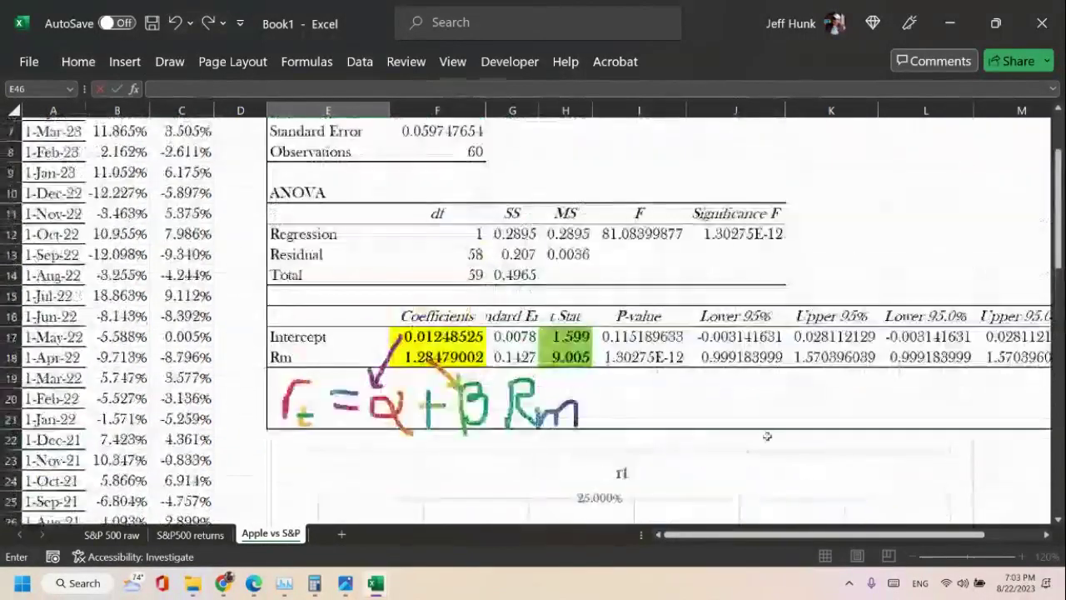
# Enter the column headings rt, beta, Rm and alpha in cells E46 to H46 below the scatter chart.
pyautogui.scroll(2, 768, 436)
pyautogui.scroll(-9, 762, 440)
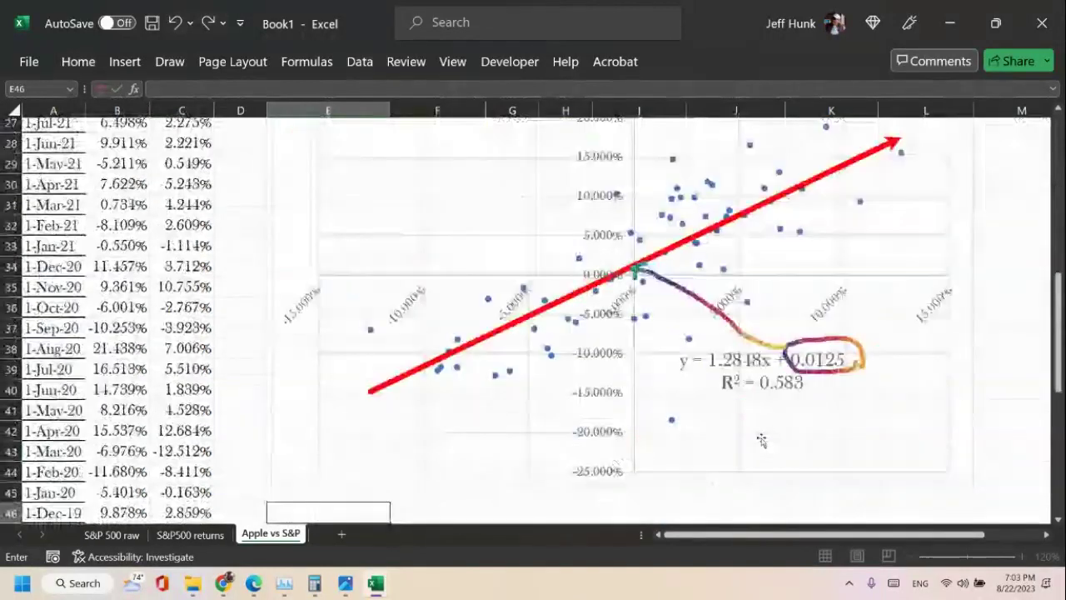
pyautogui.scroll(-3, 761, 440)
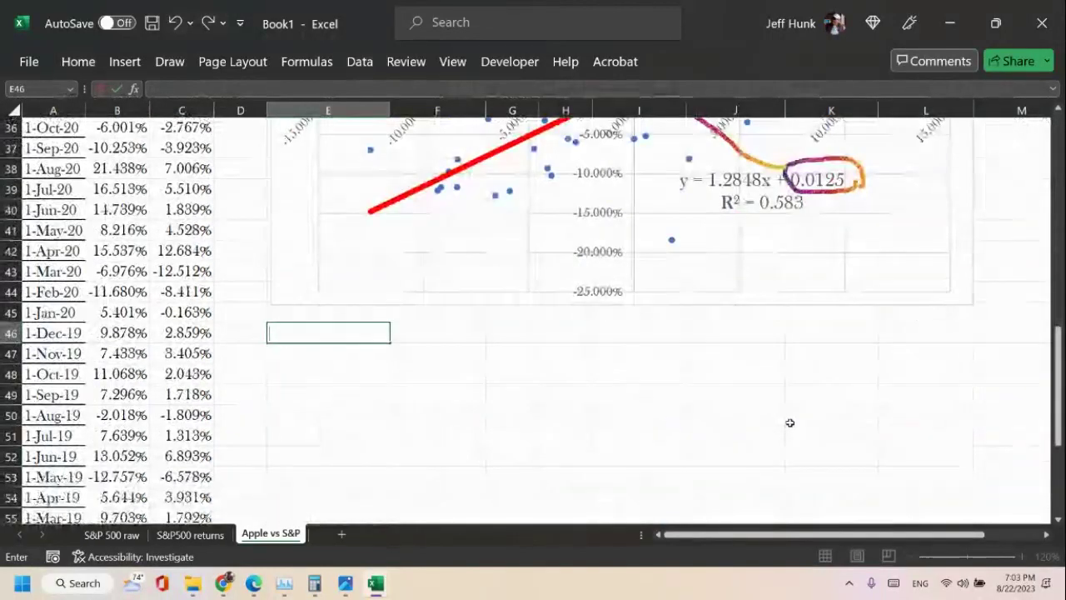
pyautogui.write('rt')
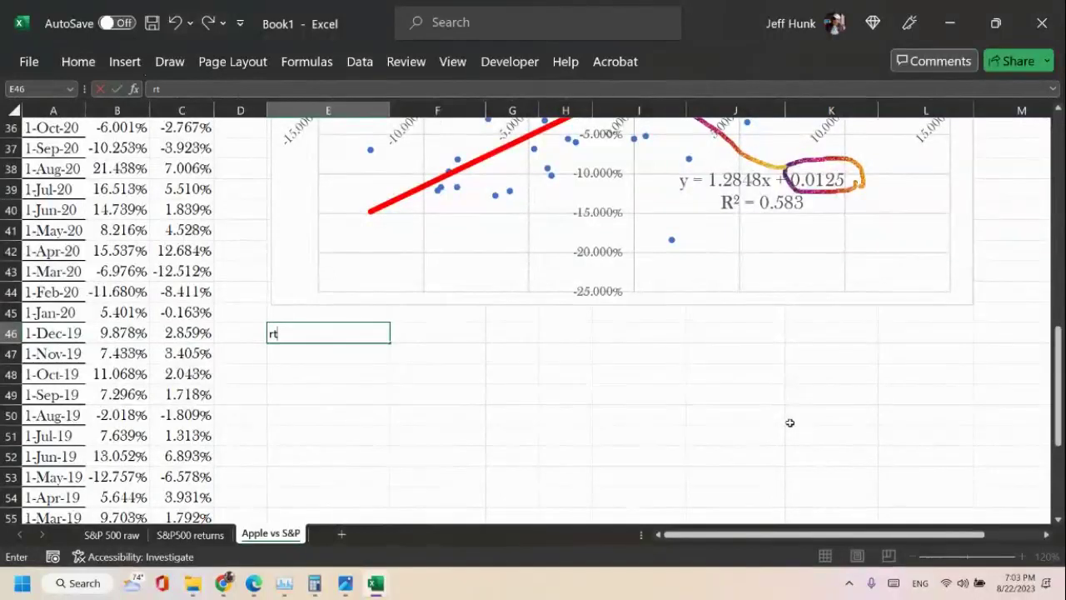
pyautogui.click(455, 338)
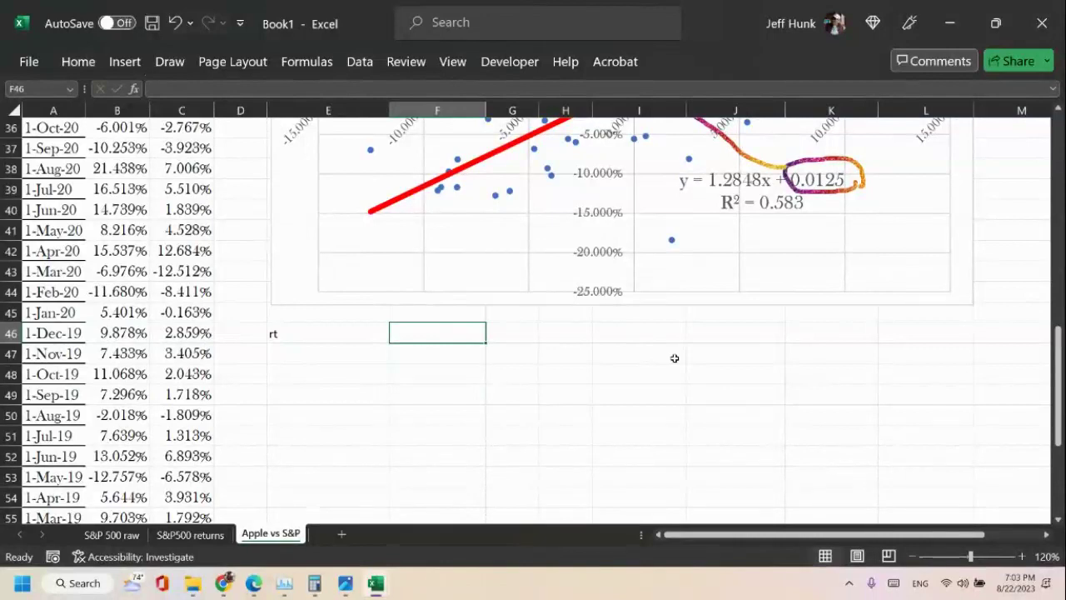
pyautogui.write('beta')
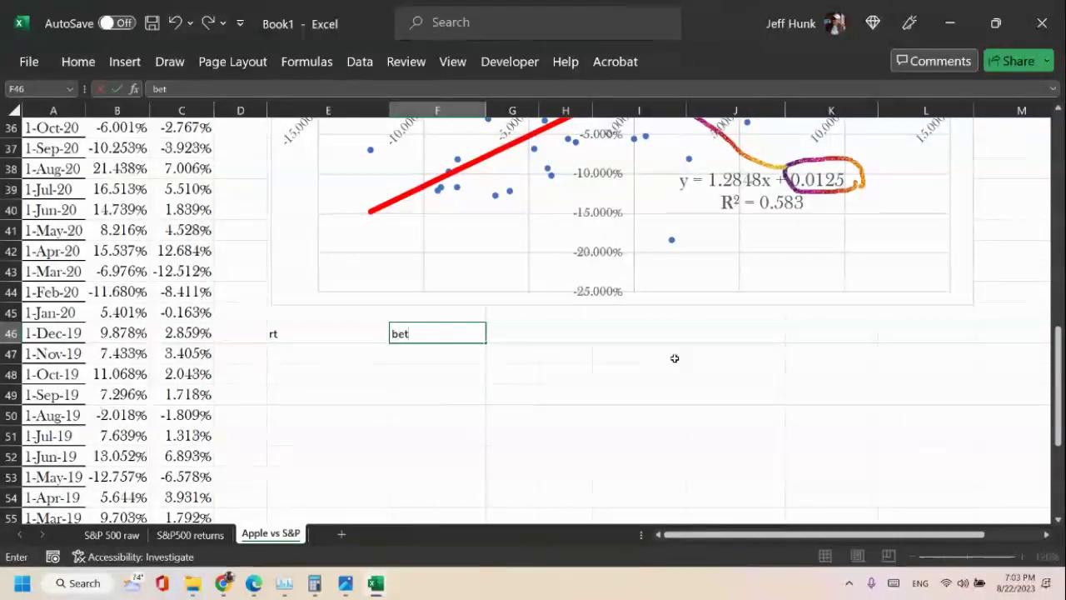
pyautogui.click(501, 337)
pyautogui.write('Rm')
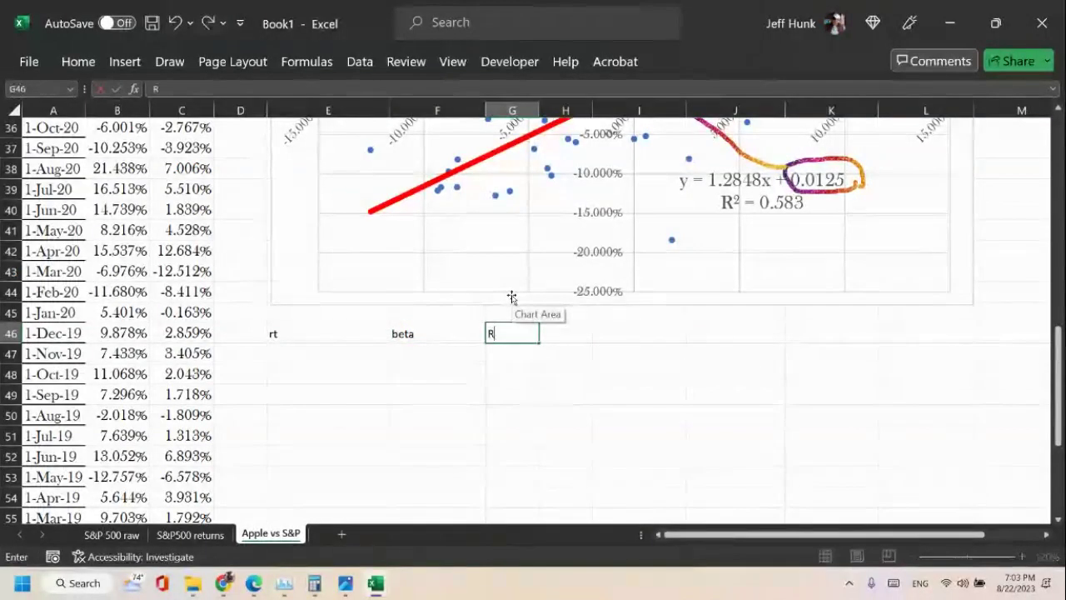
pyautogui.click(582, 334)
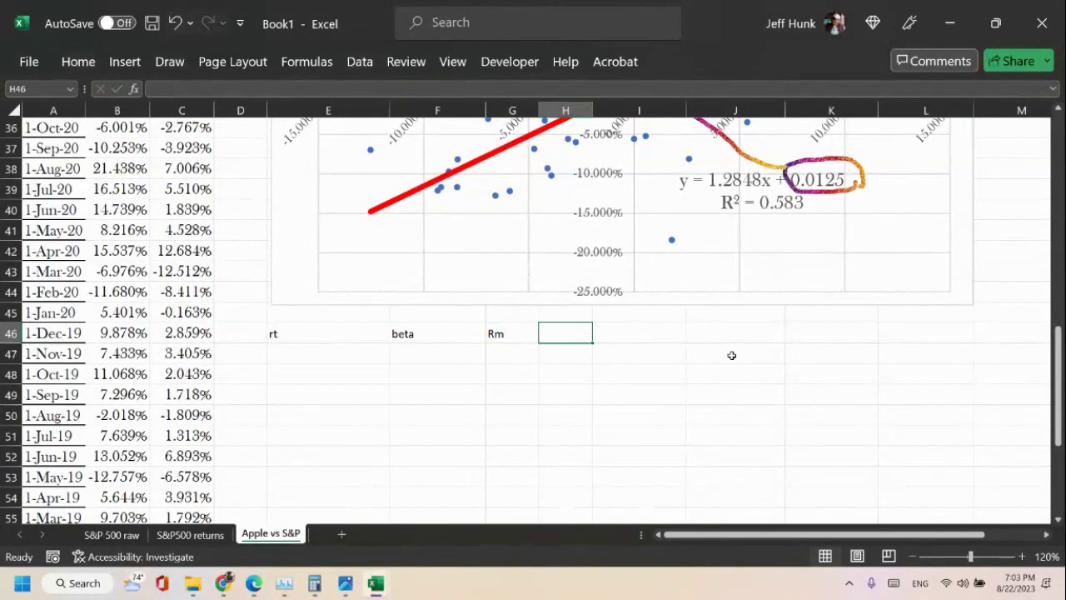
pyautogui.write('alpha')
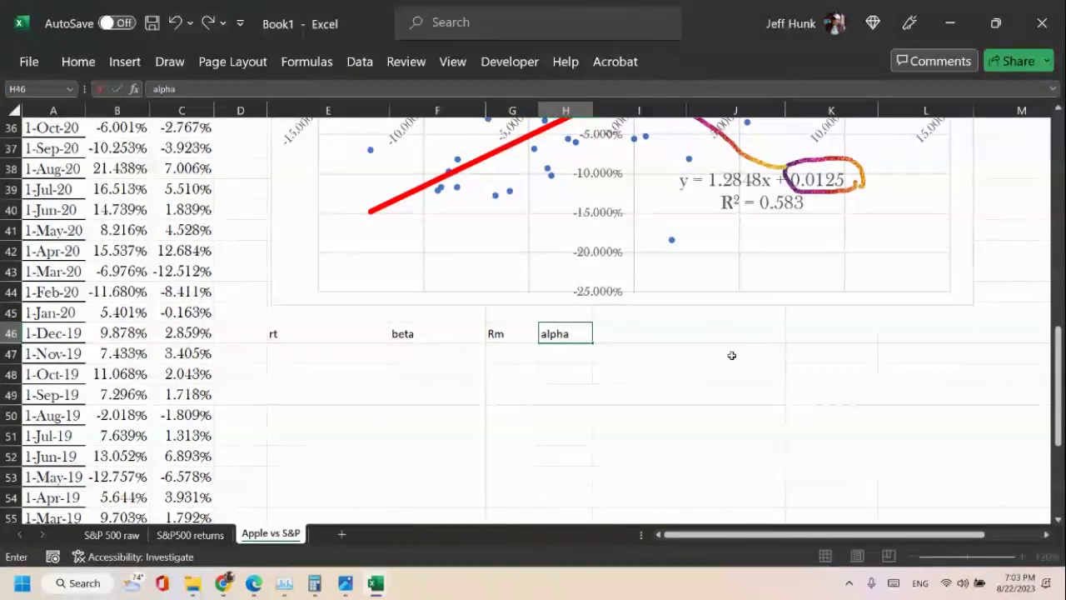
pyautogui.click(587, 479)
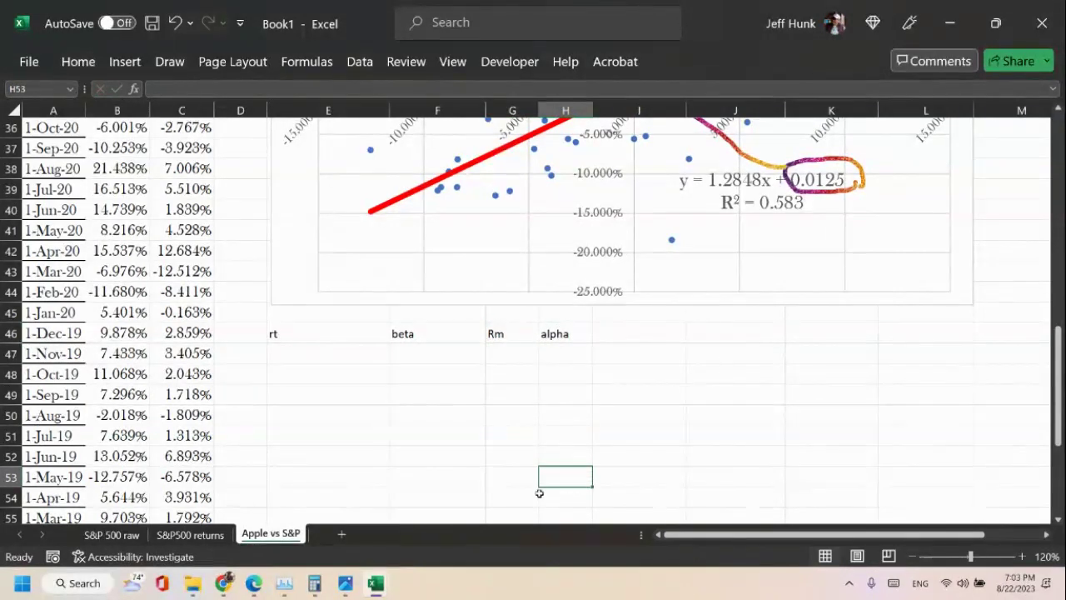
# Format cells E46:H47 in Baskerville Old Face at size 14.
pyautogui.moveTo(296, 327); pyautogui.dragTo(557, 351)
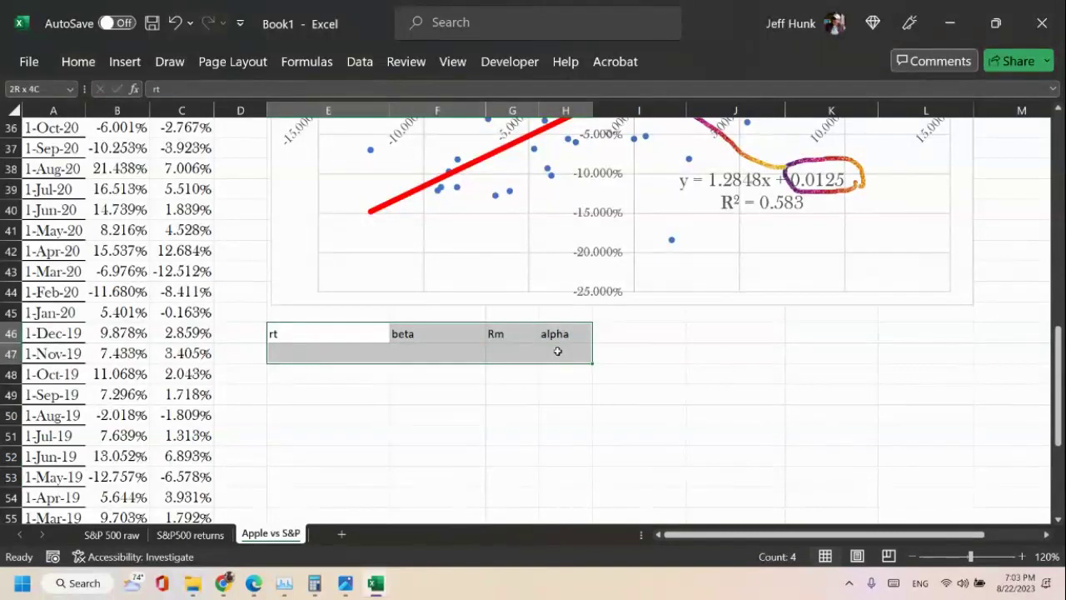
pyautogui.moveTo(557, 351); pyautogui.dragTo(557, 351)
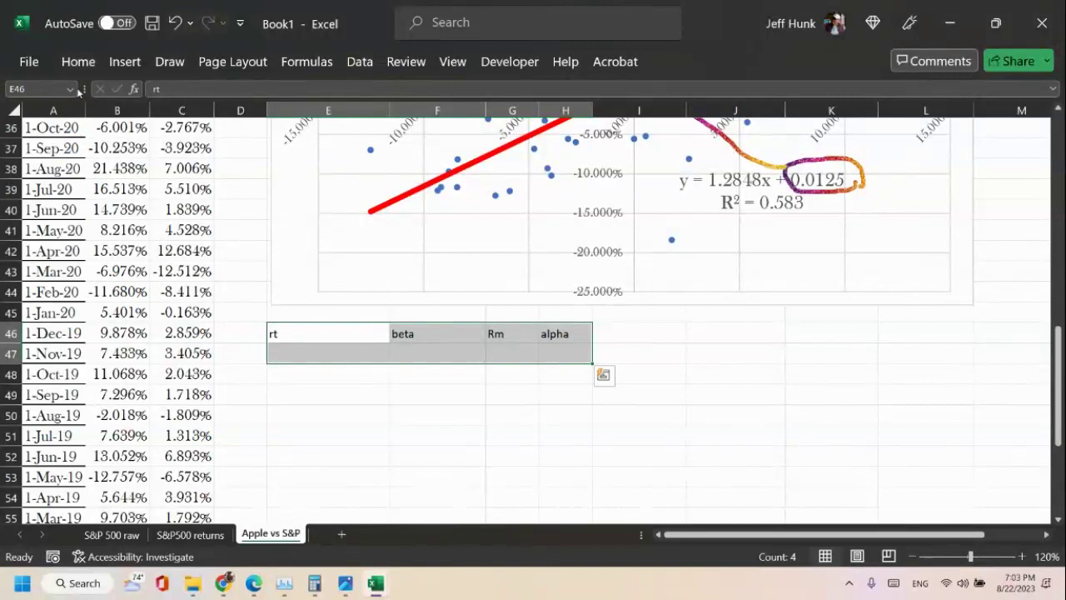
pyautogui.click(78, 61)
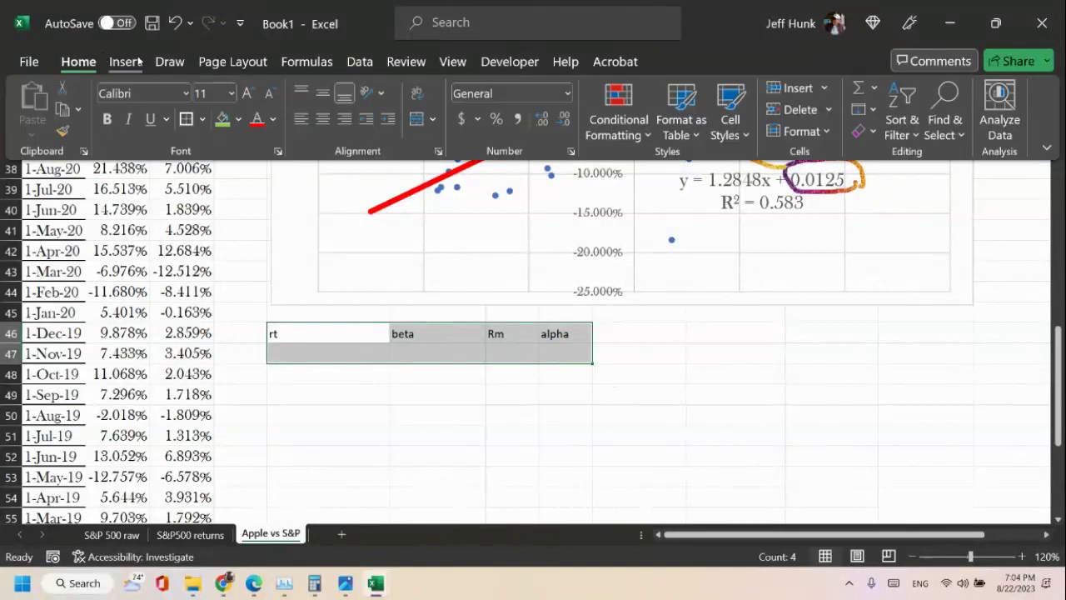
pyautogui.click(246, 95)
pyautogui.click(246, 94)
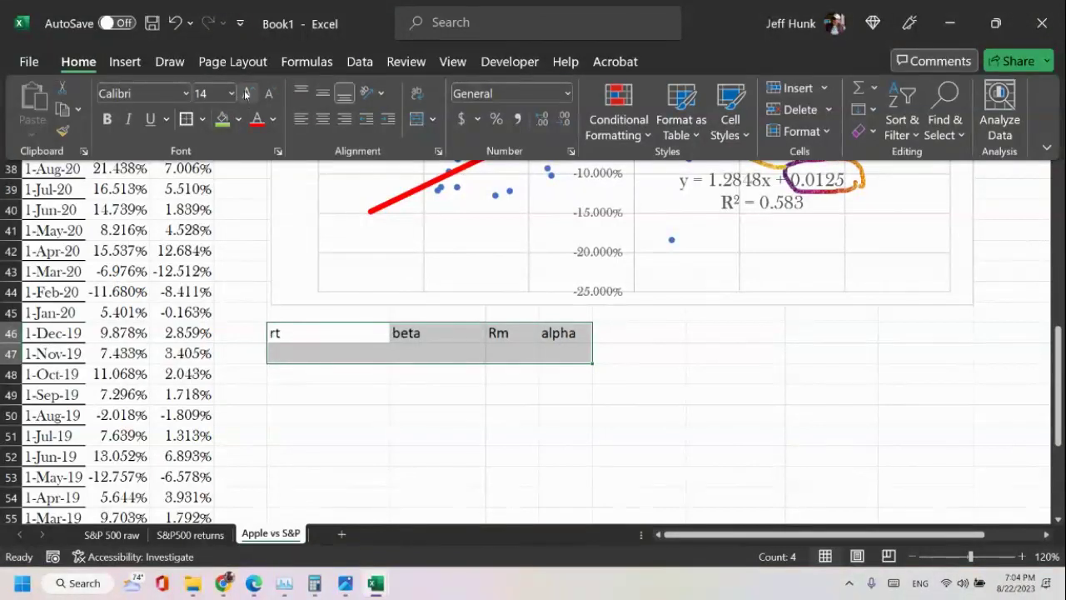
pyautogui.click(185, 95)
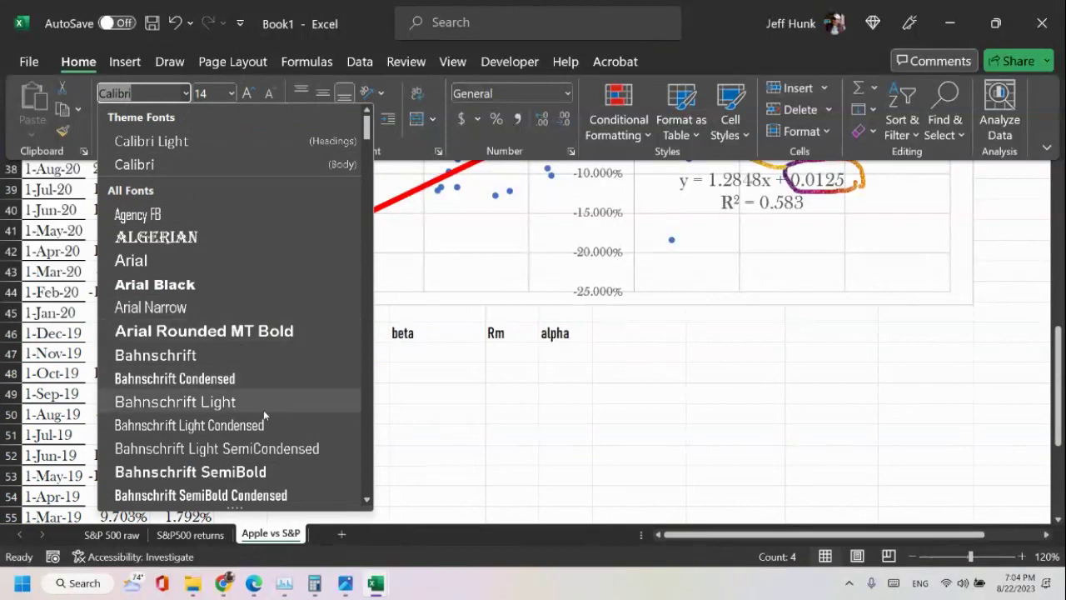
pyautogui.scroll(-5, 265, 425)
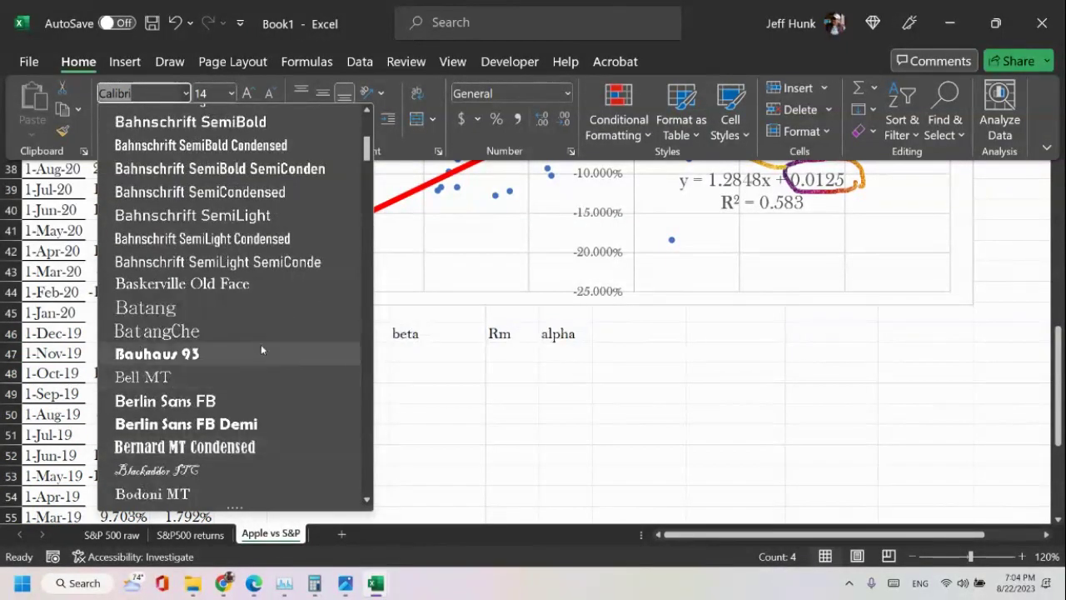
pyautogui.click(251, 284)
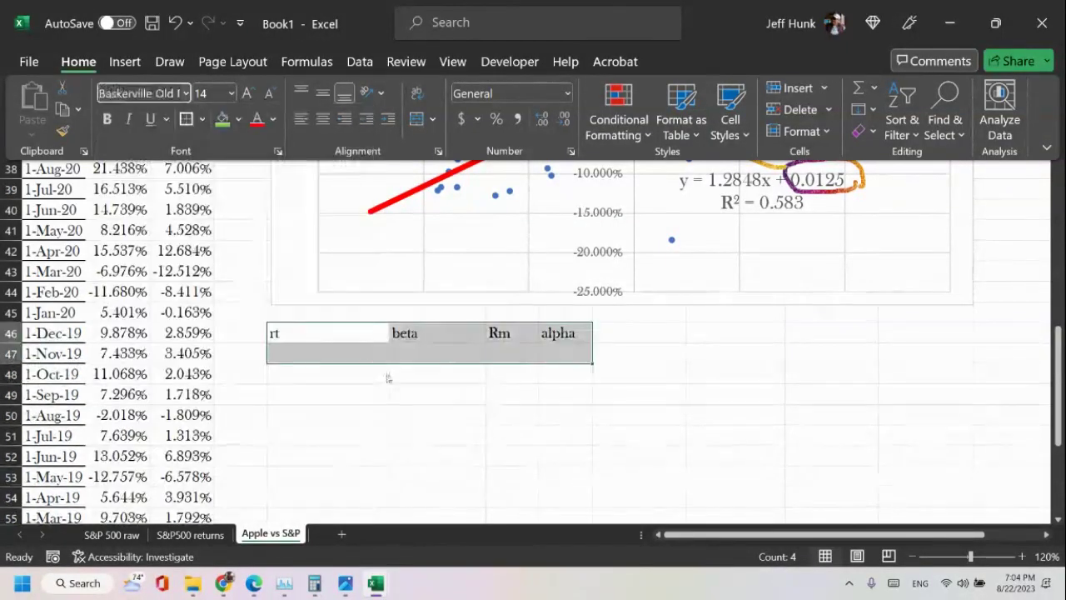
# Centre and underline the headings in E46:H46.
pyautogui.click(297, 335)
pyautogui.moveTo(283, 333); pyautogui.dragTo(545, 332)
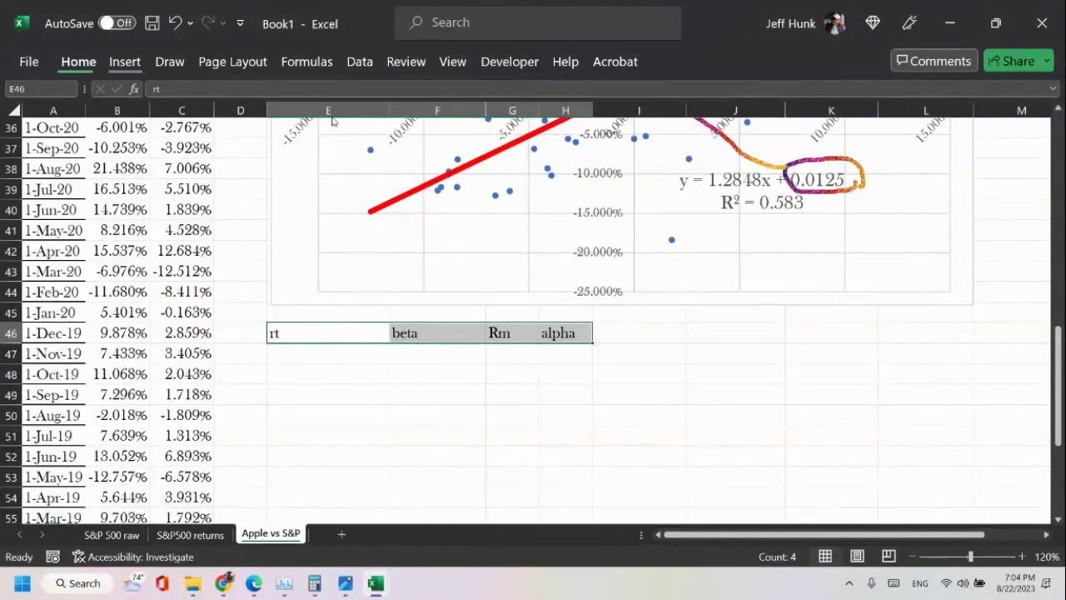
pyautogui.click(79, 64)
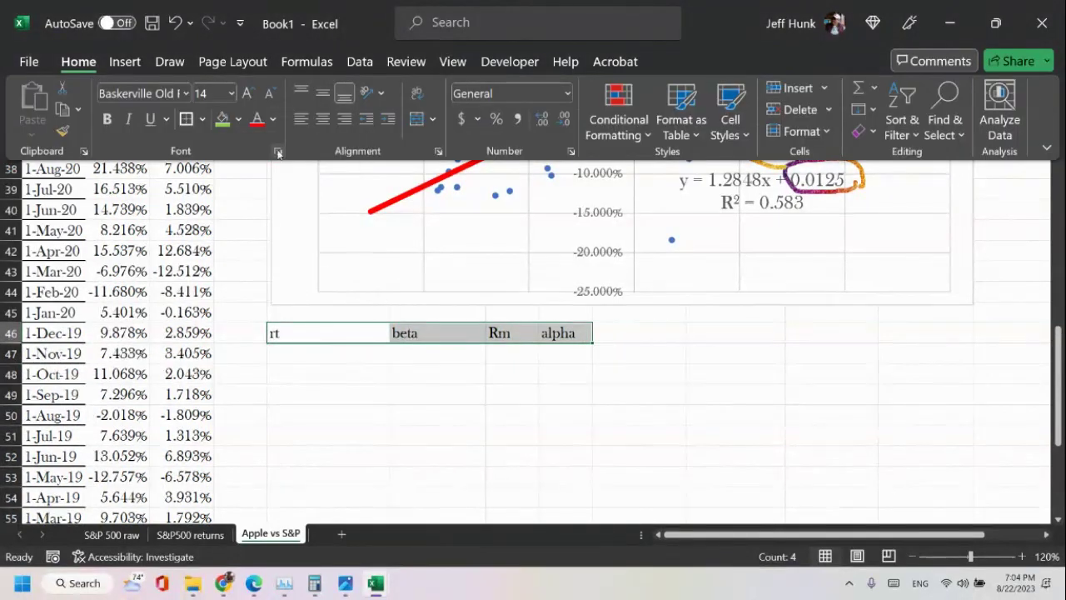
pyautogui.click(322, 119)
pyautogui.click(150, 120)
pyautogui.click(378, 390)
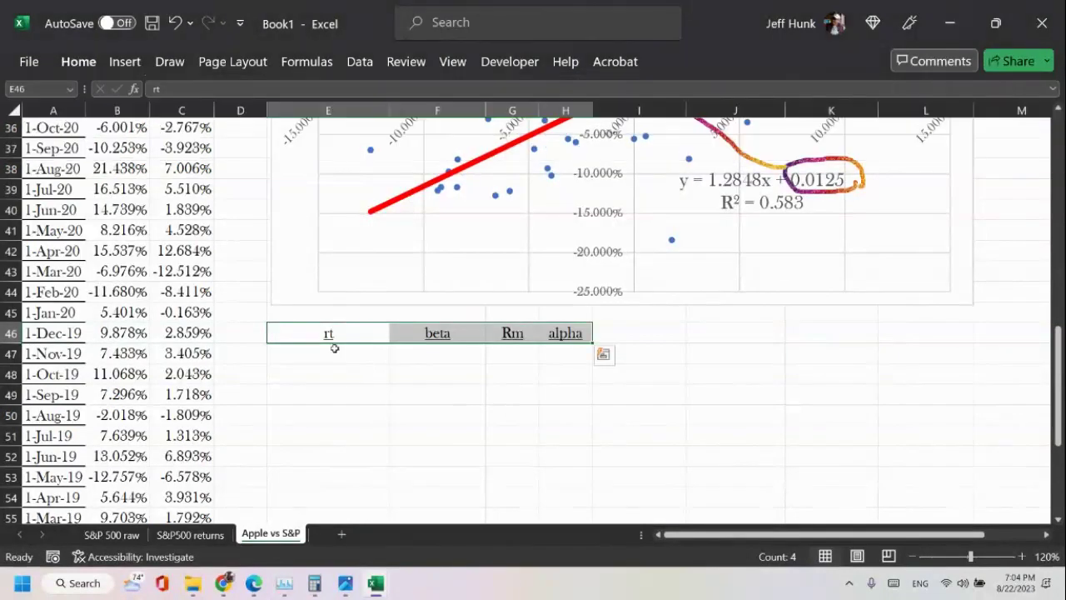
# Add an outside border around the small table in E46:H47.
pyautogui.moveTo(310, 333); pyautogui.dragTo(578, 358)
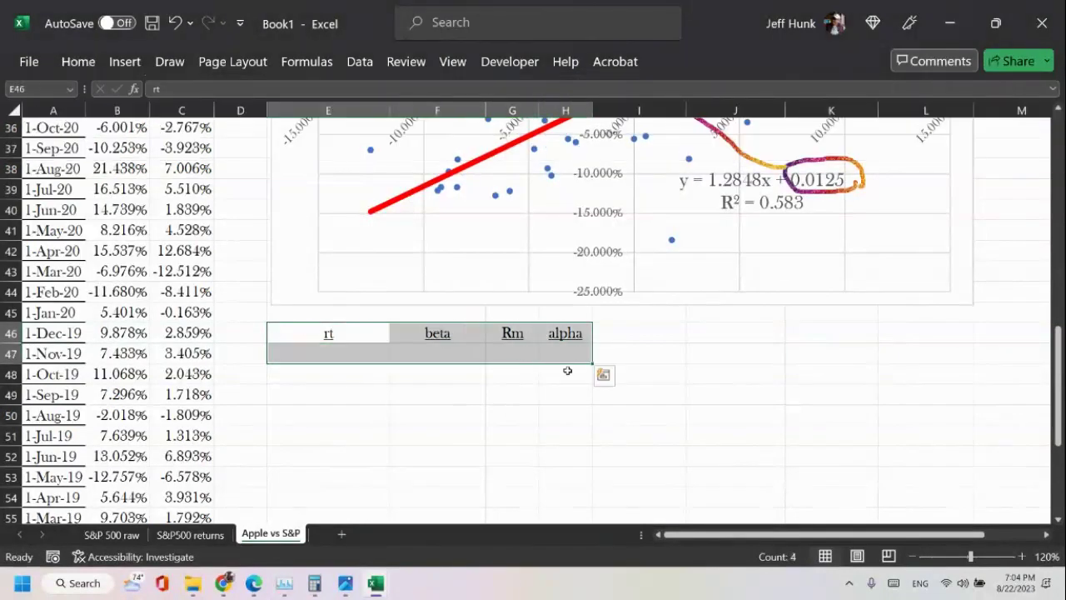
pyautogui.hotkey('ctrl', 'F1')
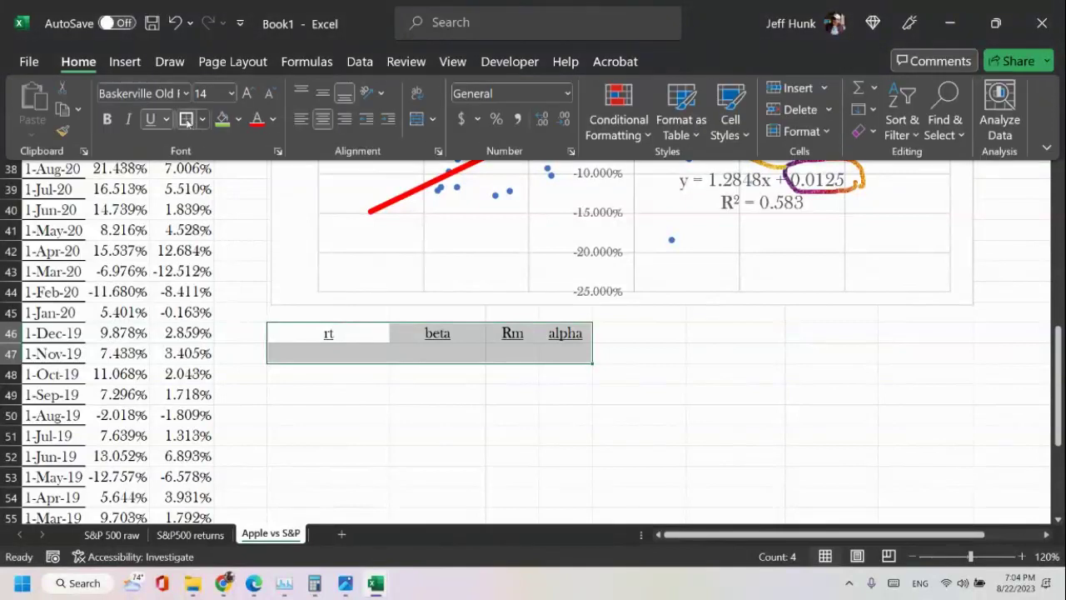
pyautogui.click(464, 400)
pyautogui.click(473, 399)
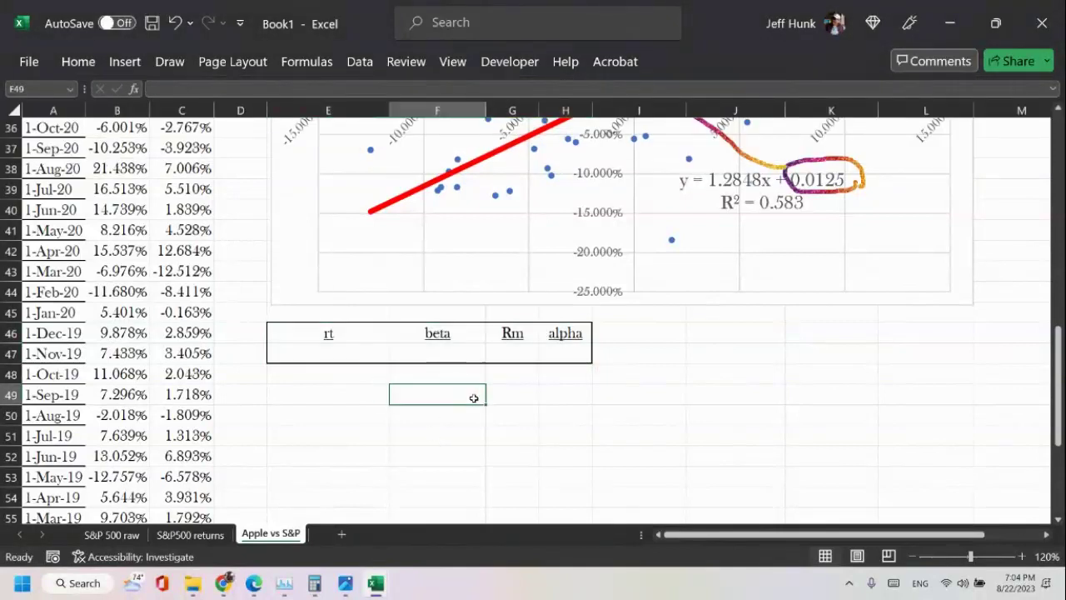
# Link the beta value in F47 to the Rm coefficient of the regression output with =F18.
pyautogui.scroll(4, 789, 300)
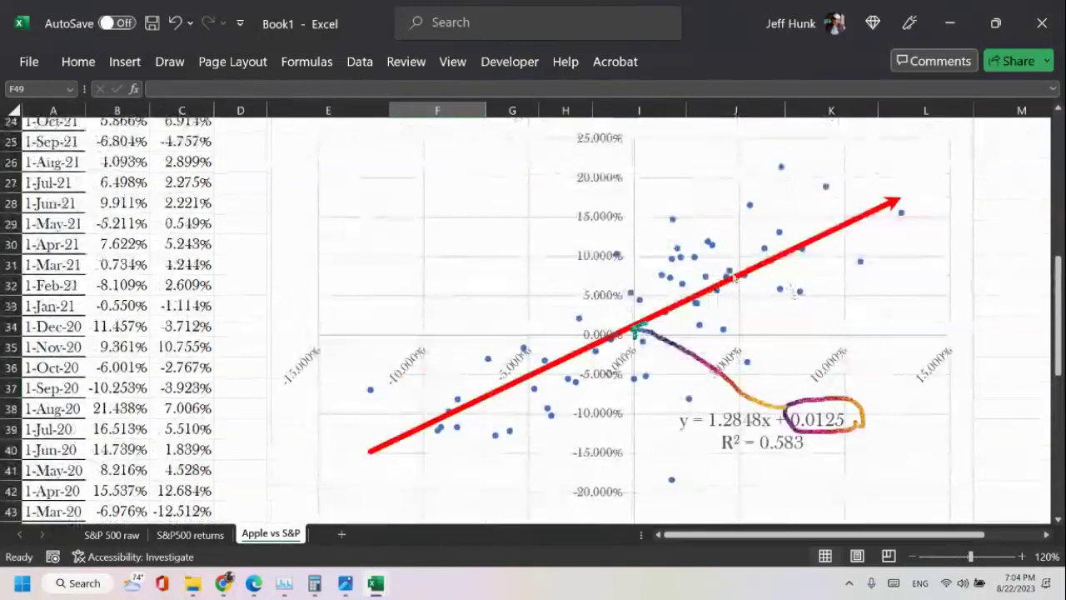
pyautogui.scroll(-2, 797, 347)
pyautogui.click(454, 473)
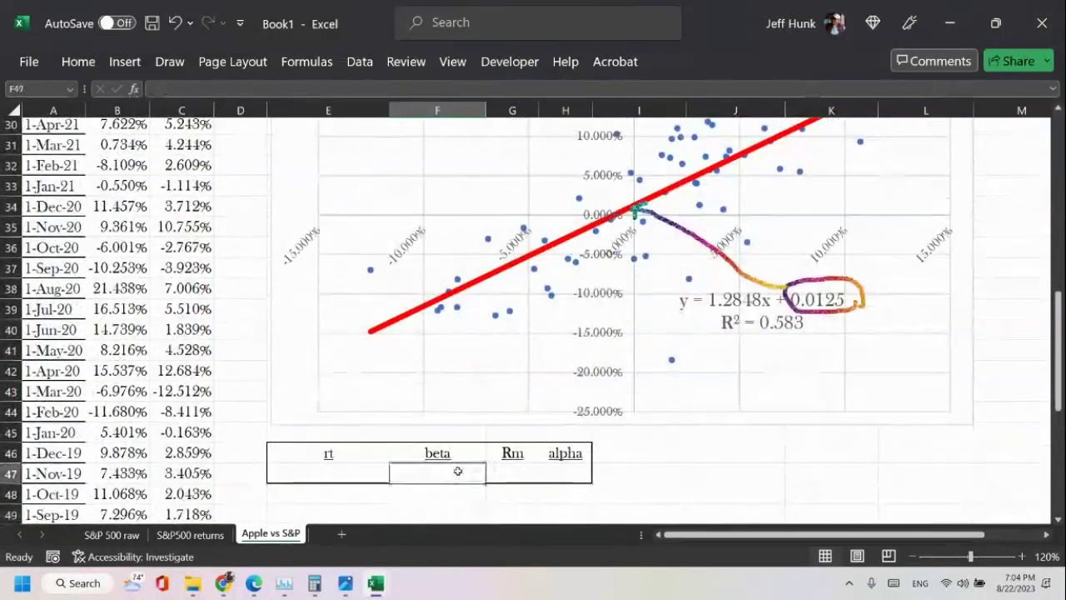
pyautogui.scroll(7, 783, 384)
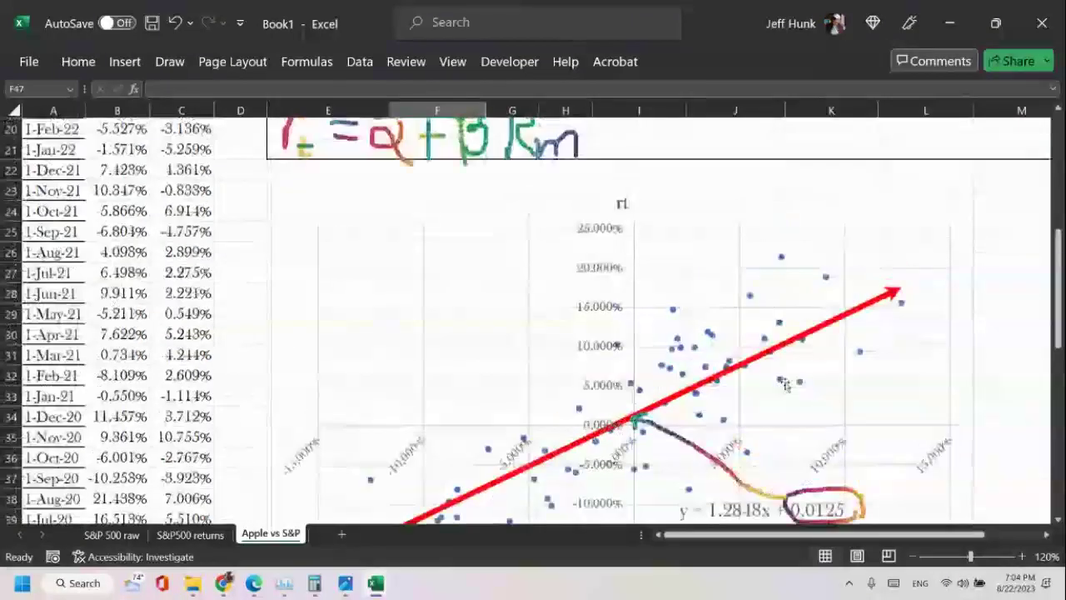
pyautogui.write('=')
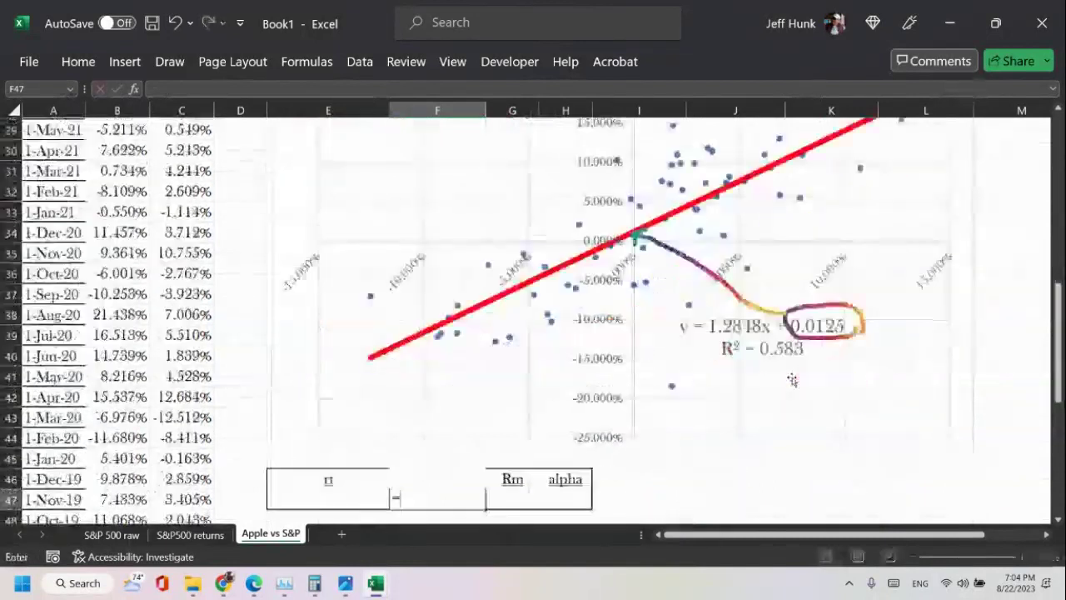
pyautogui.scroll(6, 792, 379)
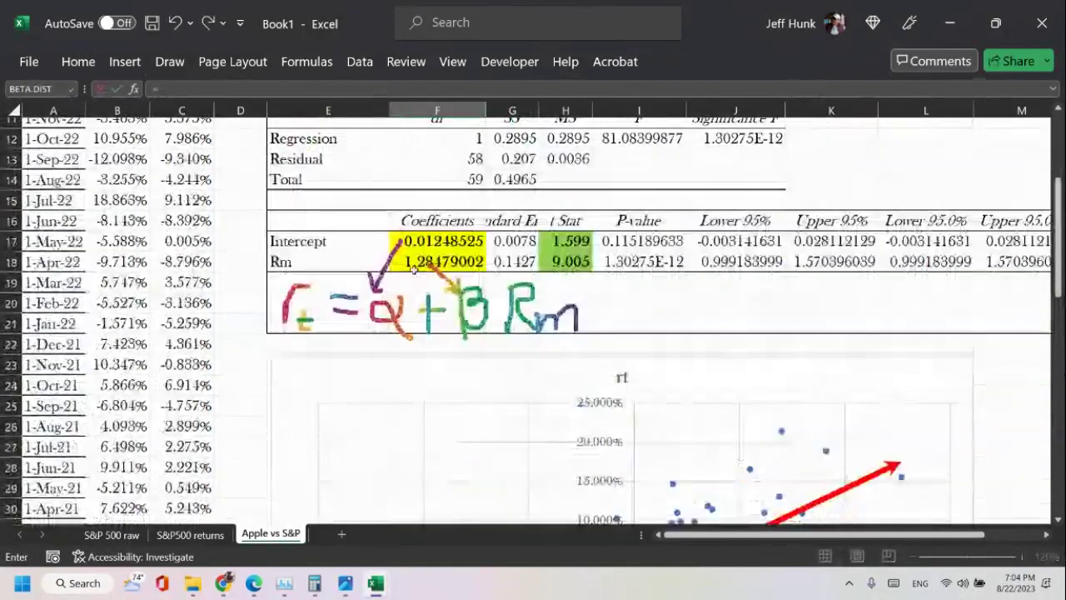
pyautogui.click(408, 261)
pyautogui.scroll(-3, 741, 488)
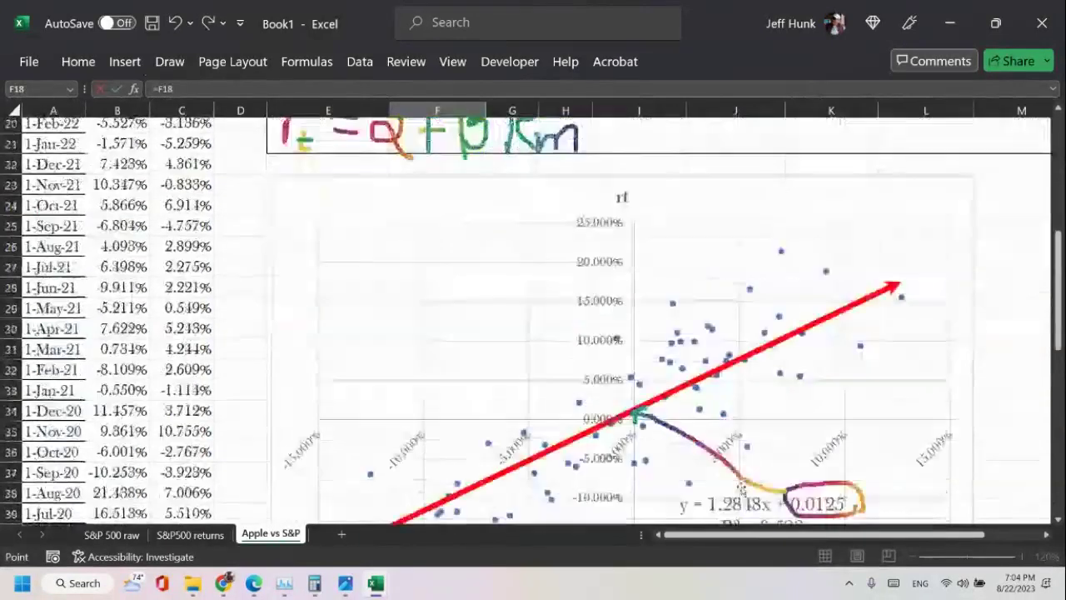
pyautogui.scroll(-5, 741, 488)
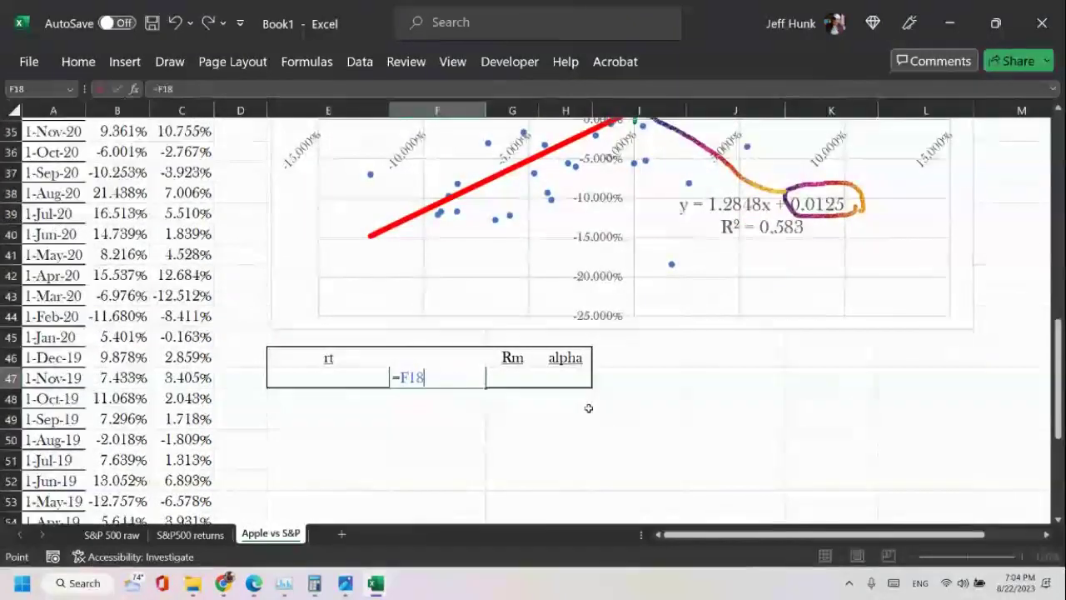
pyautogui.press('Return')
# Link the alpha value in H47 to the intercept coefficient of the regression output with =F17.
pyautogui.click(570, 380)
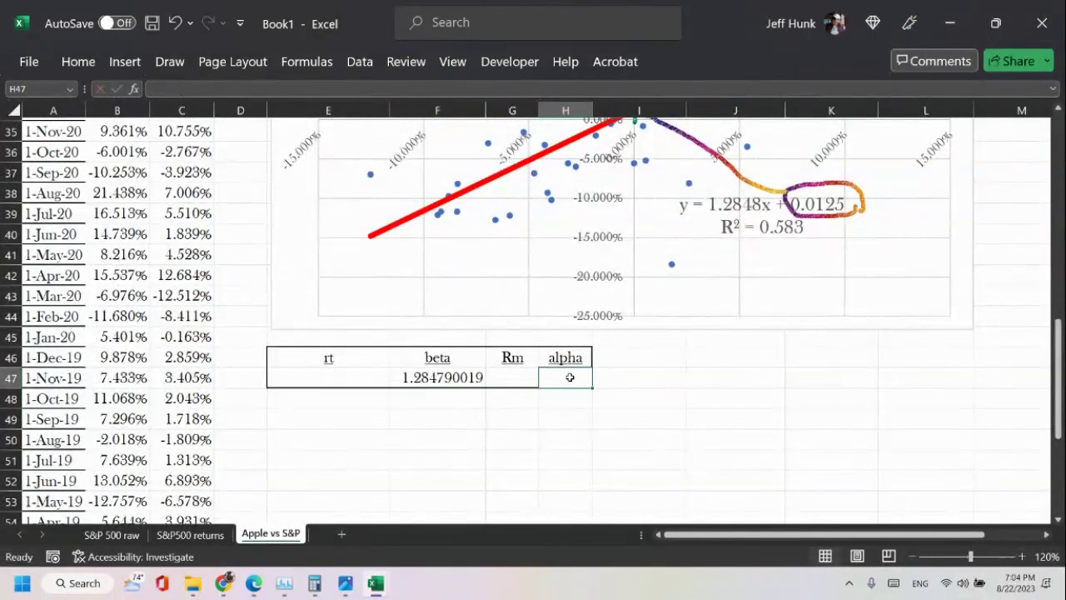
pyautogui.write('=')
pyautogui.scroll(9, 762, 382)
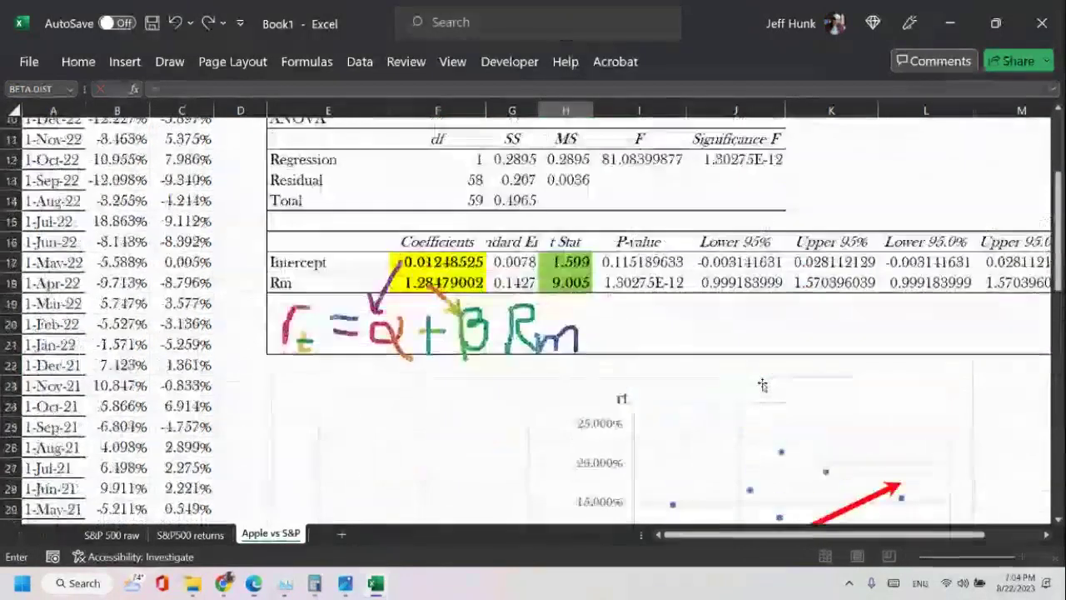
pyautogui.click(441, 301)
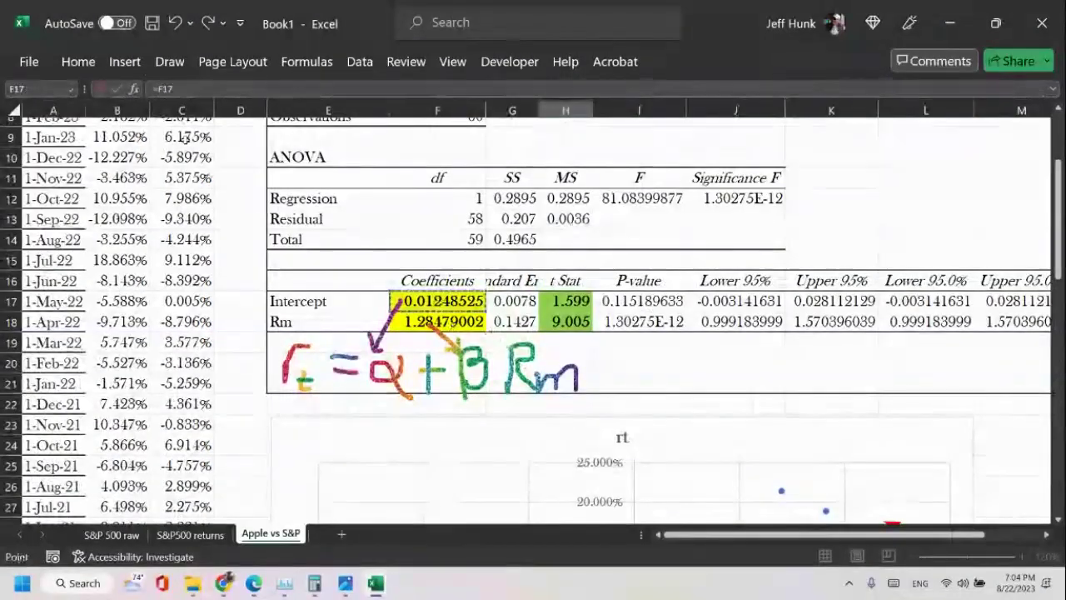
pyautogui.click(117, 88)
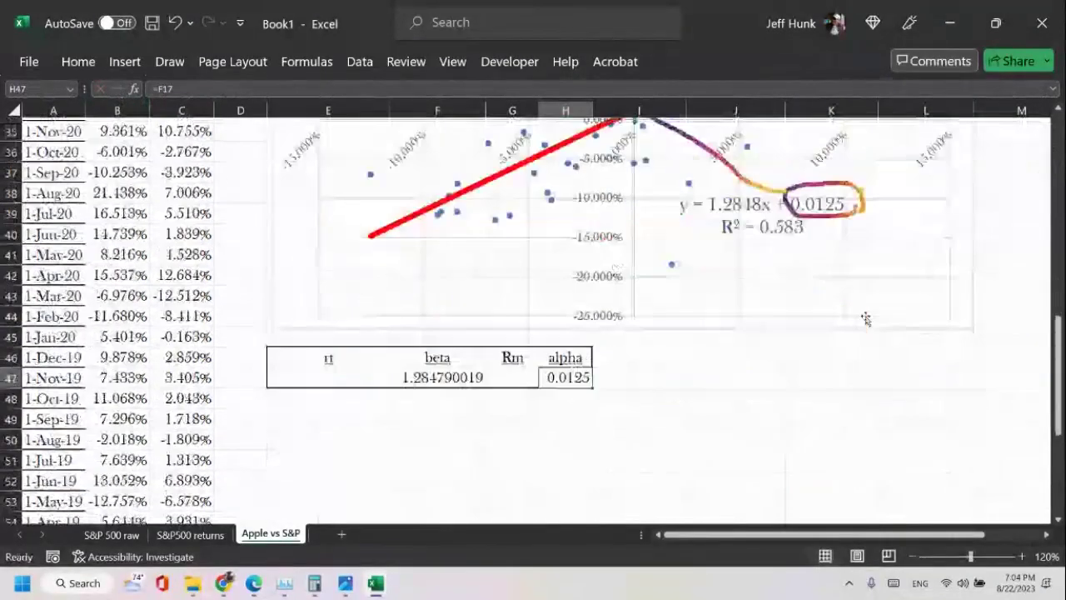
# Link the Rm value in G47 to the May 2020 S&P return with =C41.
pyautogui.press('Left')
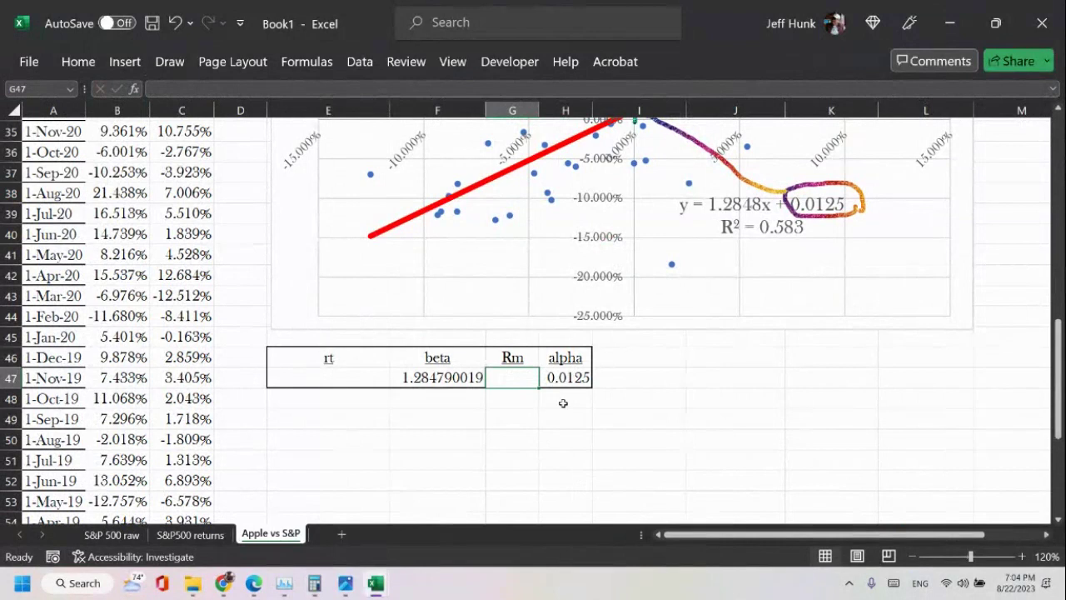
pyautogui.write('=')
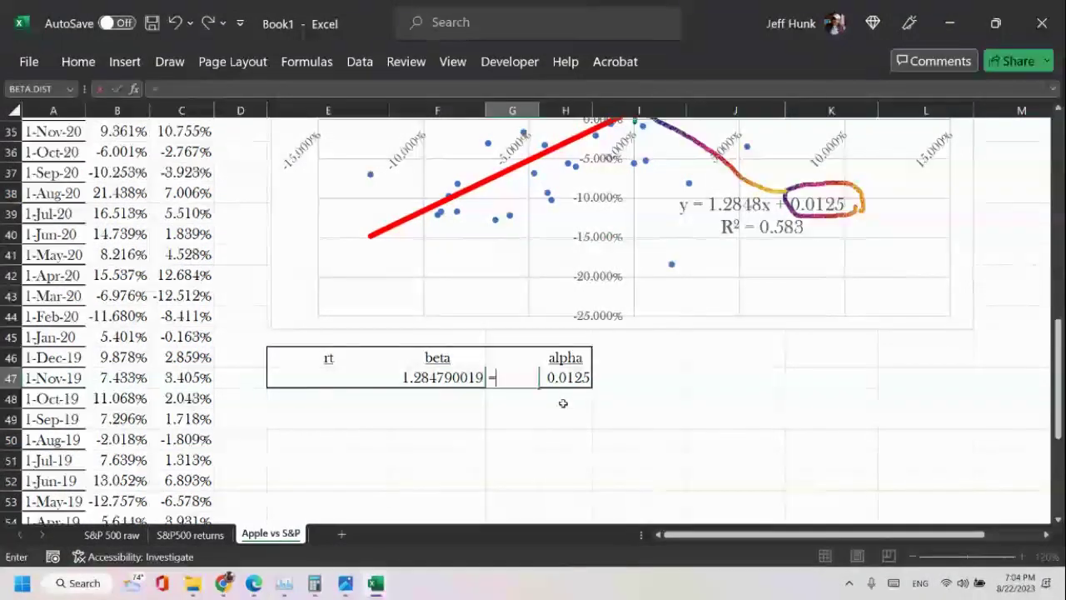
pyautogui.click(177, 260)
pyautogui.click(114, 90)
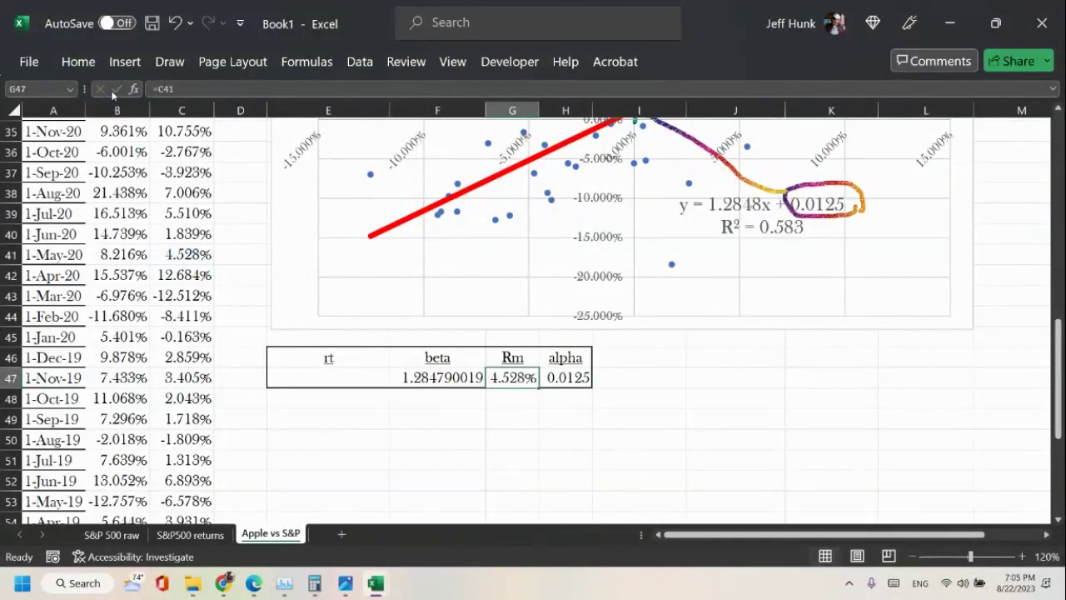
# Calculate rt in E47 as beta times Rm plus alpha with =F47*G47+H47.
pyautogui.click(330, 377)
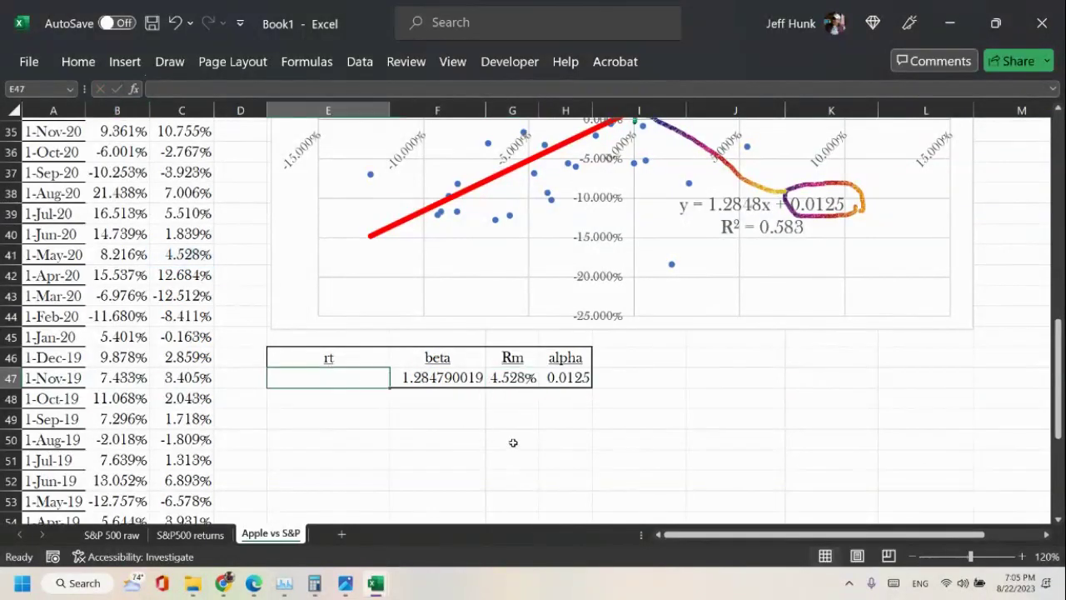
pyautogui.write('=')
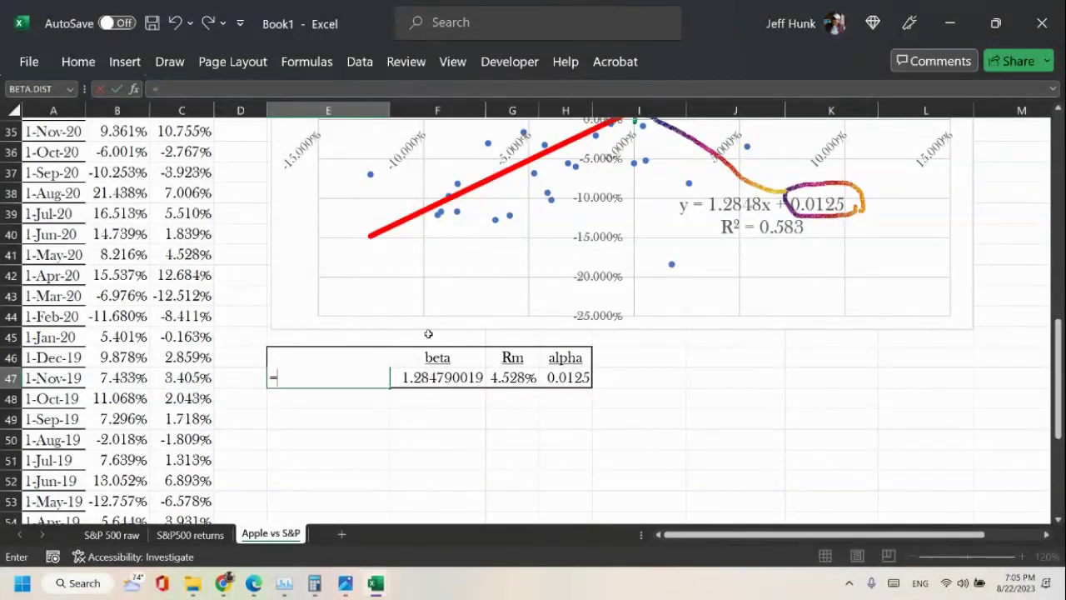
pyautogui.click(469, 377)
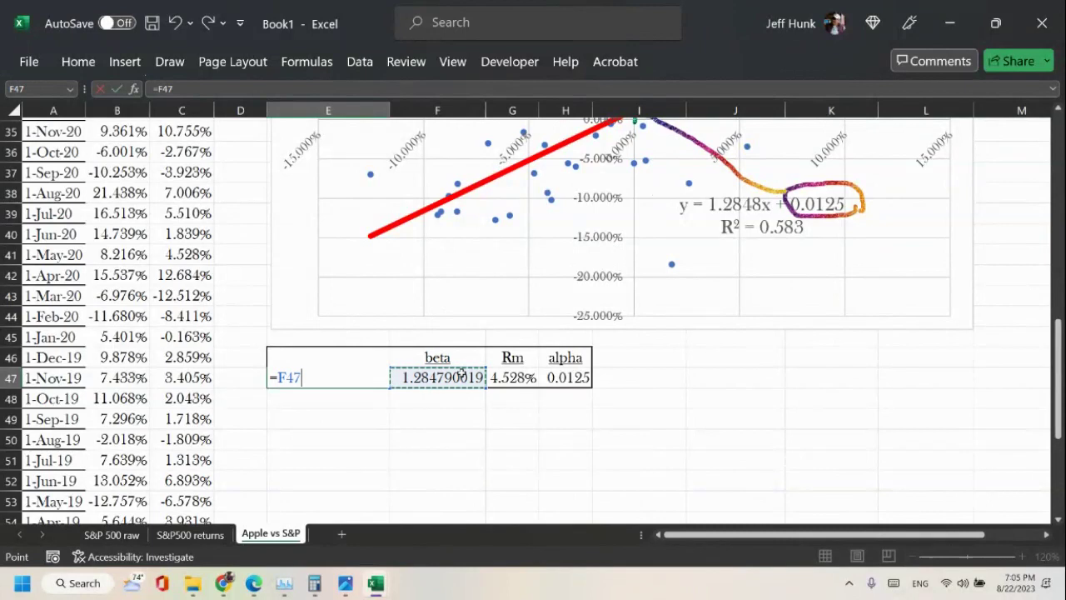
pyautogui.write('*')
pyautogui.click(504, 379)
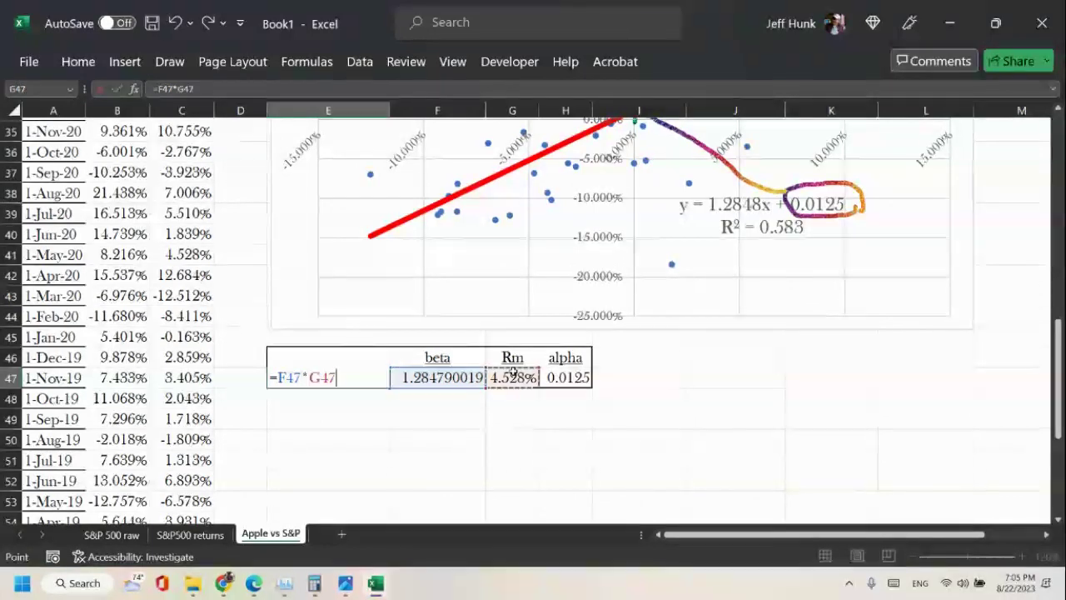
pyautogui.write('+')
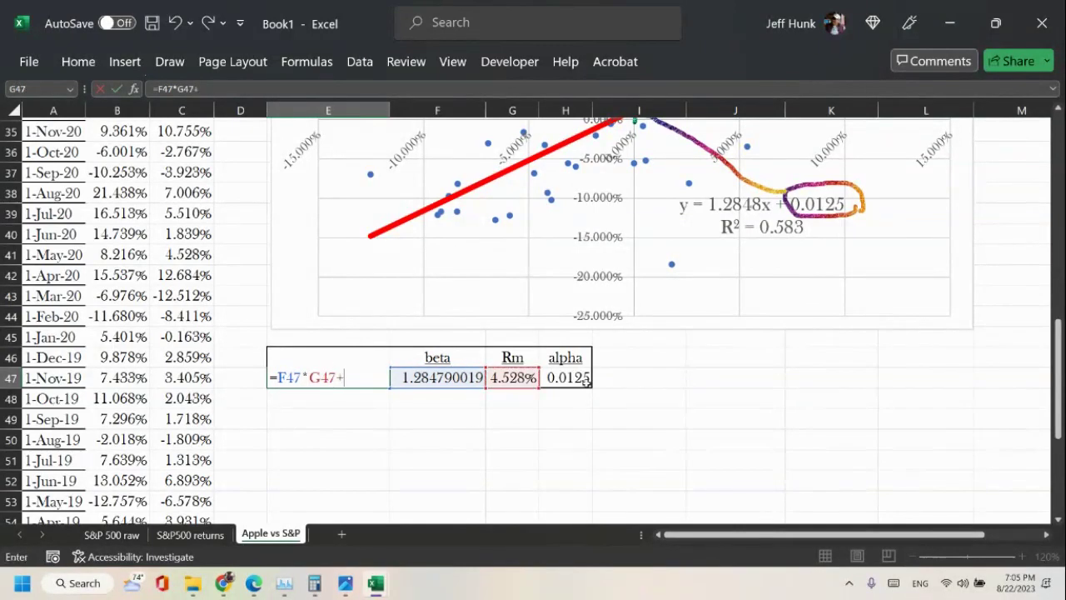
pyautogui.click(567, 377)
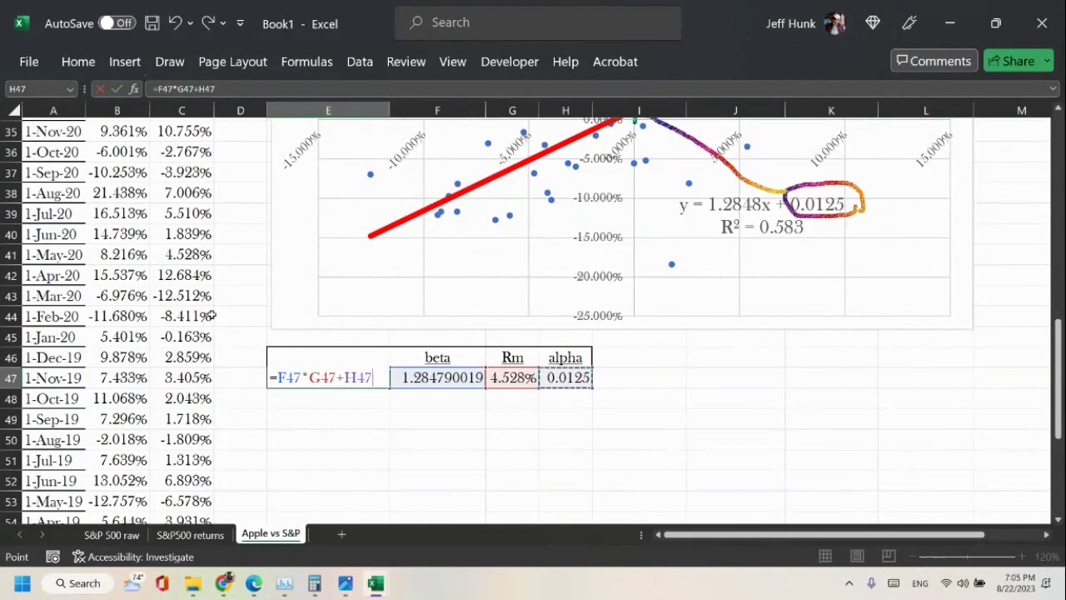
pyautogui.click(117, 89)
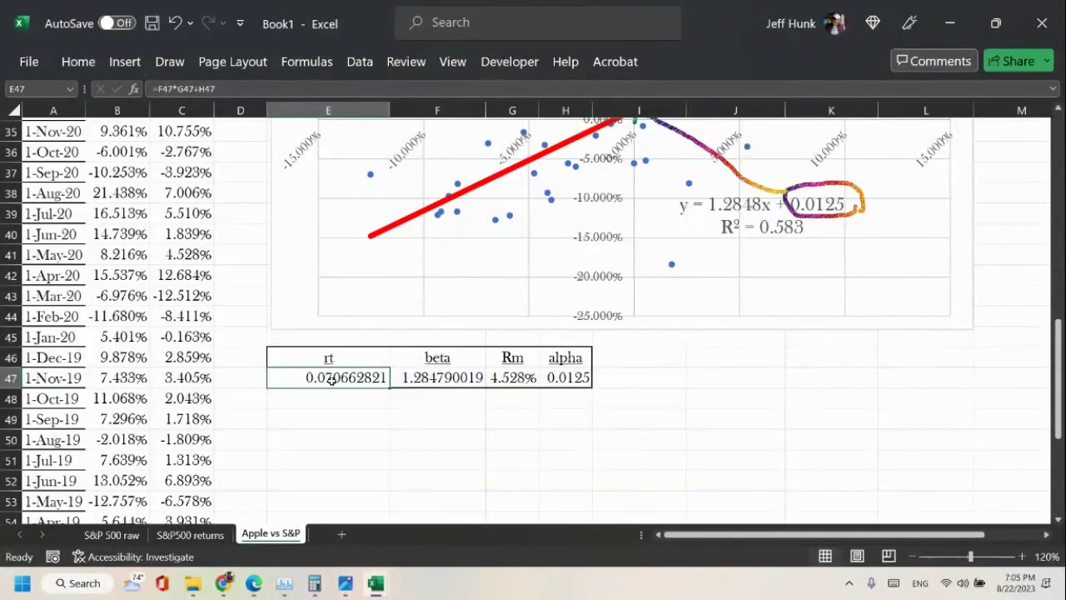
# Format the rt value in E47 as a percentage with three decimals and select the May 2020 returns in B41:C41 for comparison.
pyautogui.click(77, 62)
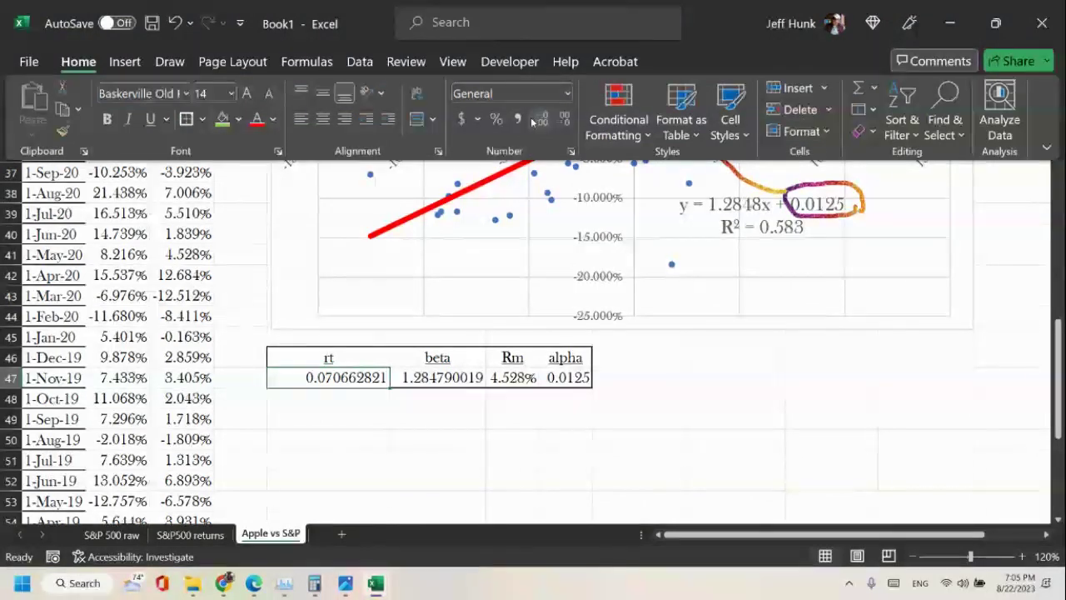
pyautogui.click(496, 120)
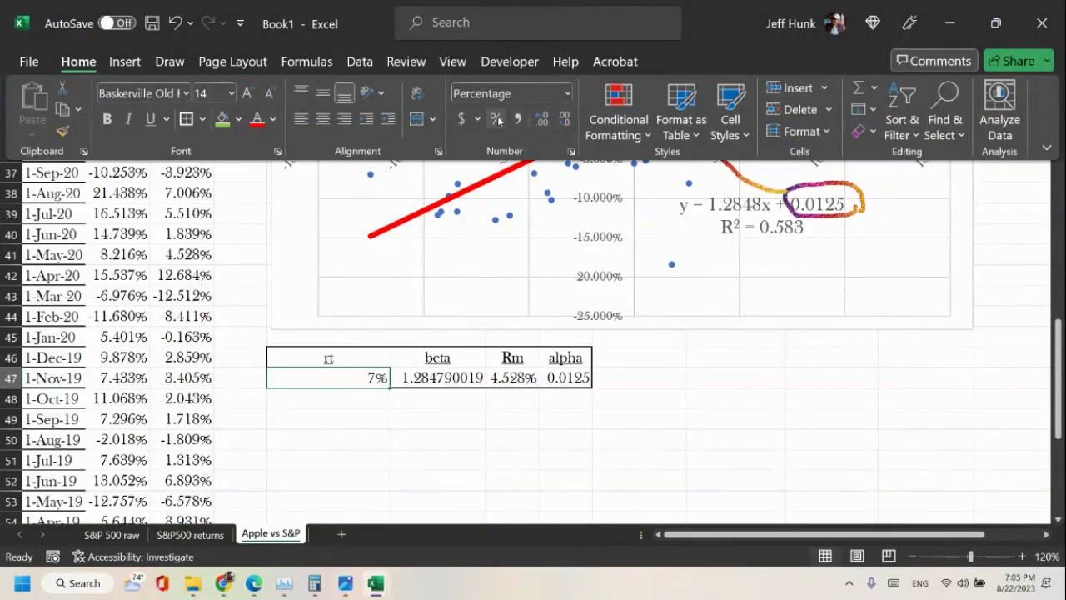
pyautogui.click(542, 119)
pyautogui.click(545, 483)
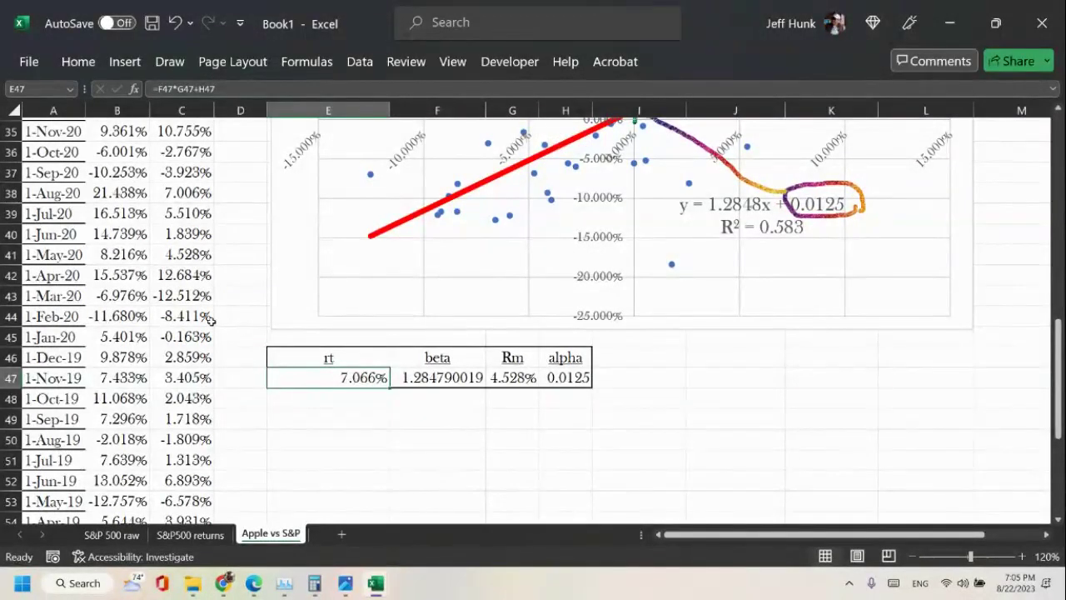
pyautogui.moveTo(185, 258); pyautogui.dragTo(157, 257)
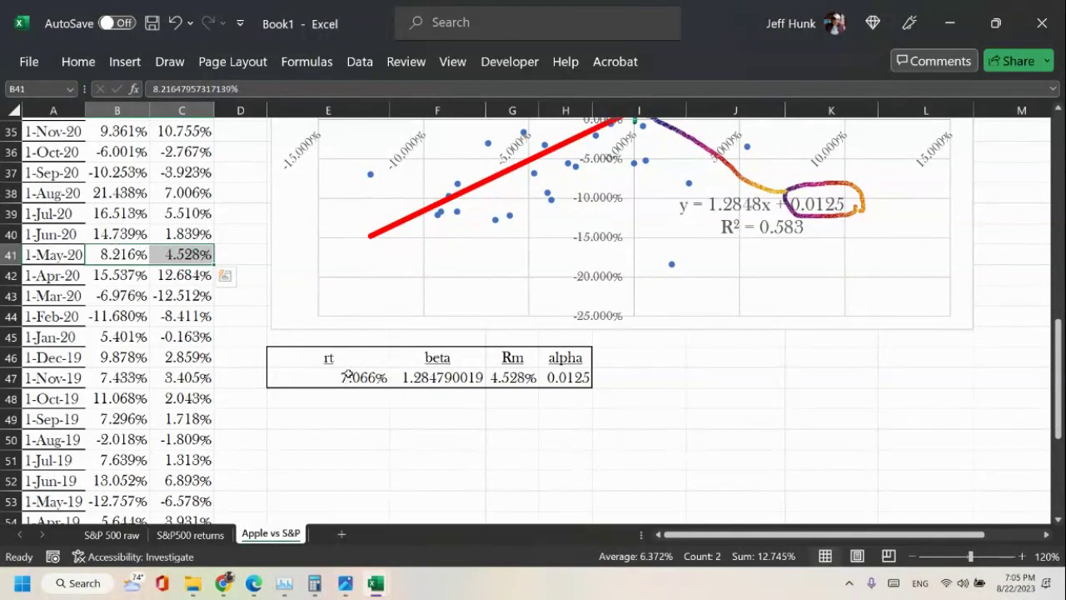
# Make the headings in E46:H46 bold.
pyautogui.moveTo(304, 358); pyautogui.dragTo(543, 359)
pyautogui.click(73, 62)
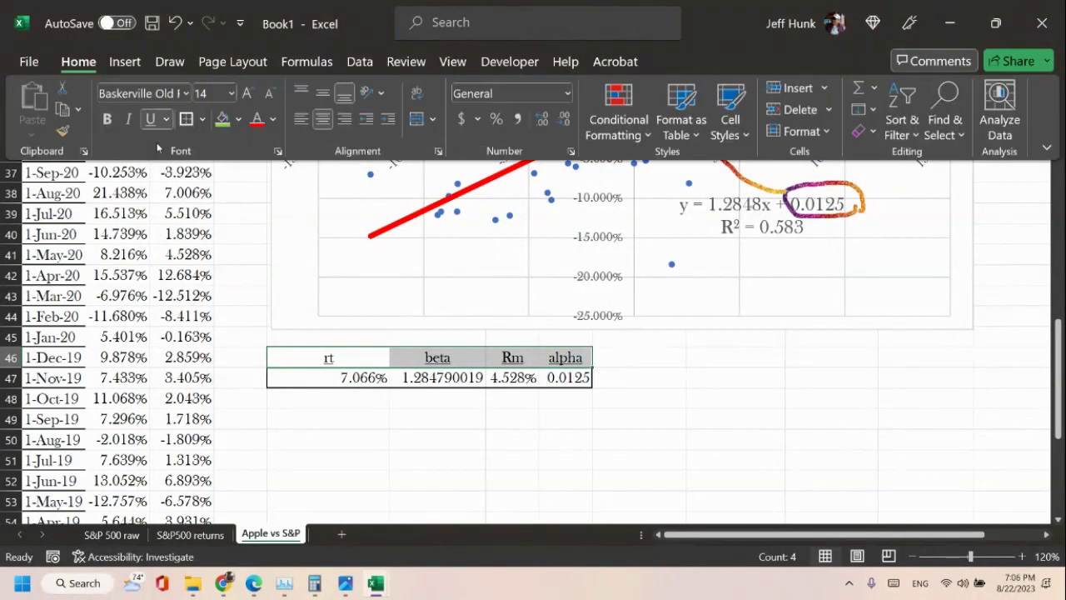
pyautogui.click(510, 416)
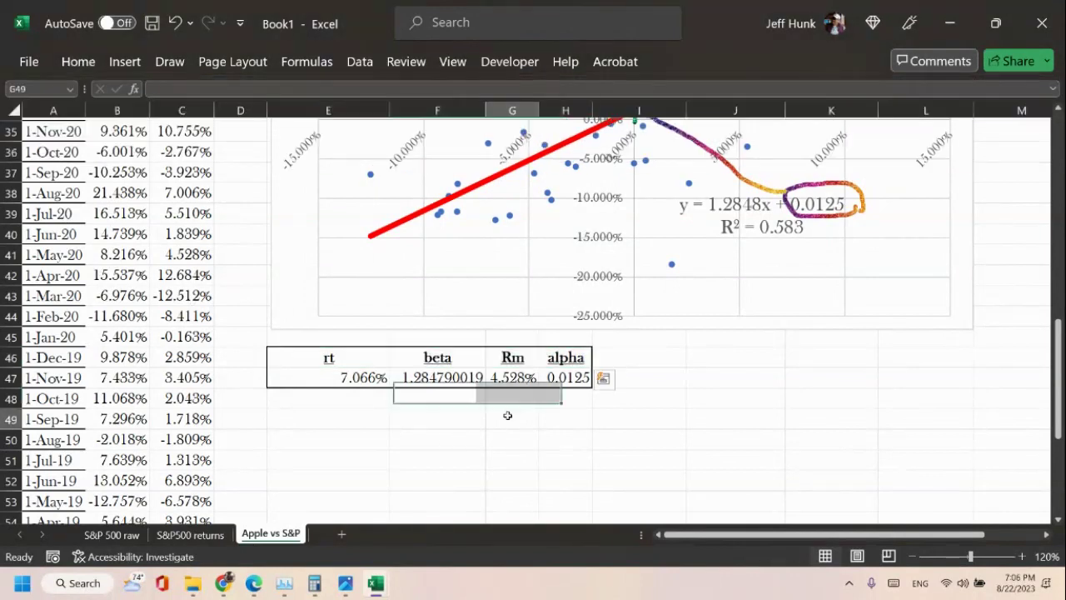
# Examine the scatter chart's regression line and equation against the small table and the handwritten rt formula above the chart.
pyautogui.scroll(4, 846, 339)
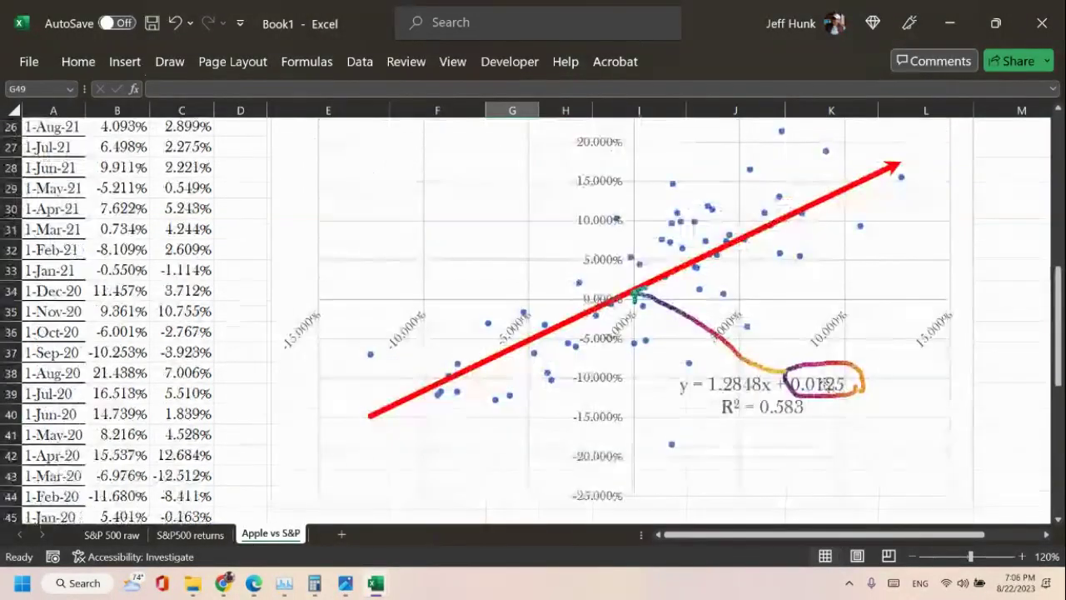
pyautogui.scroll(1, 846, 339)
pyautogui.scroll(-1, 846, 339)
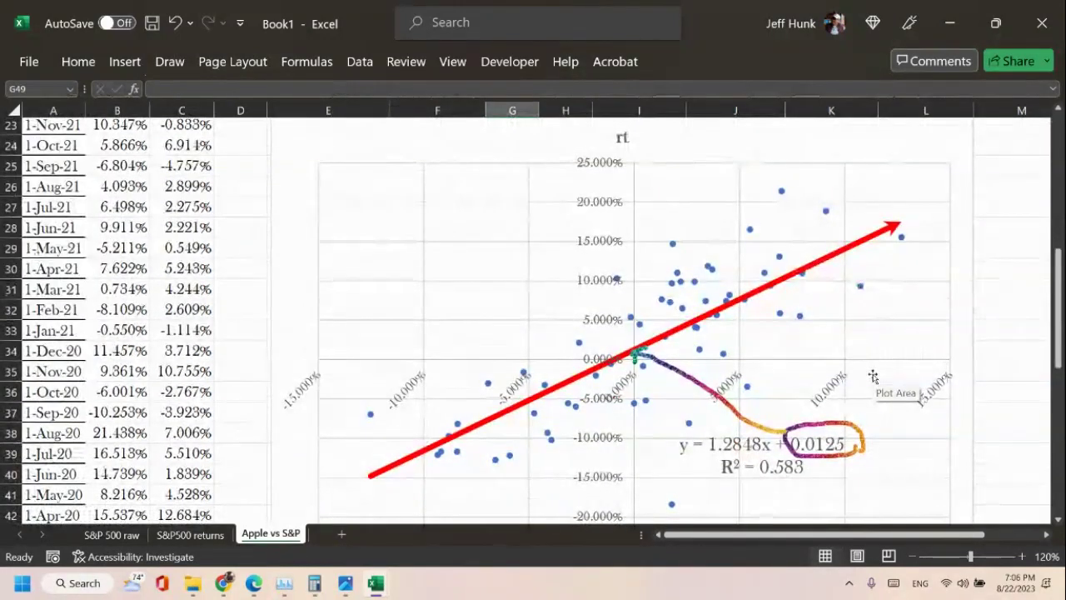
pyautogui.scroll(-2, 874, 377)
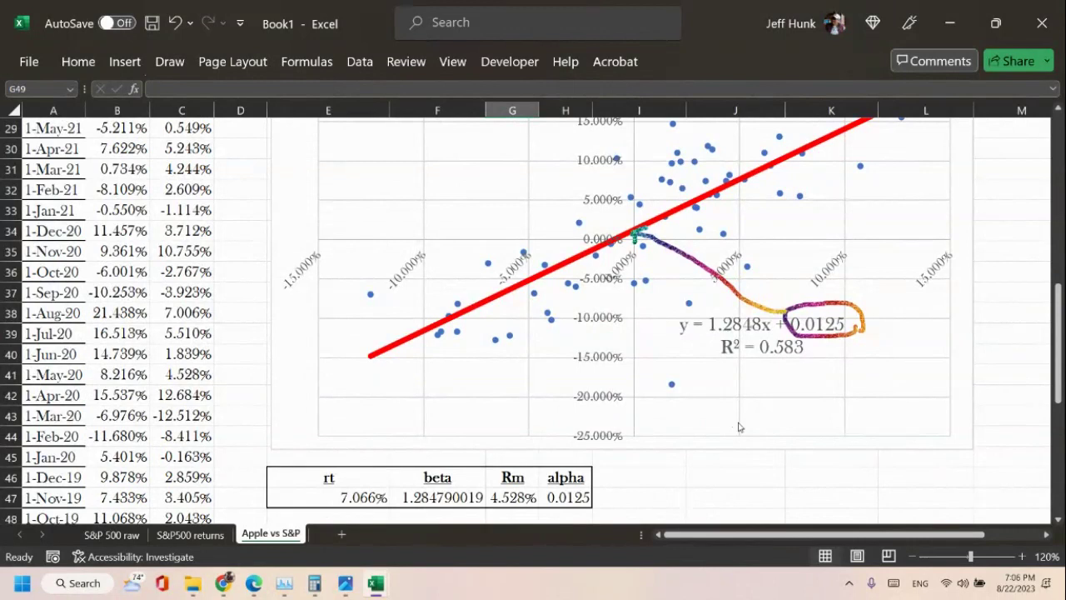
pyautogui.scroll(2, 739, 428)
pyautogui.scroll(3, 449, 362)
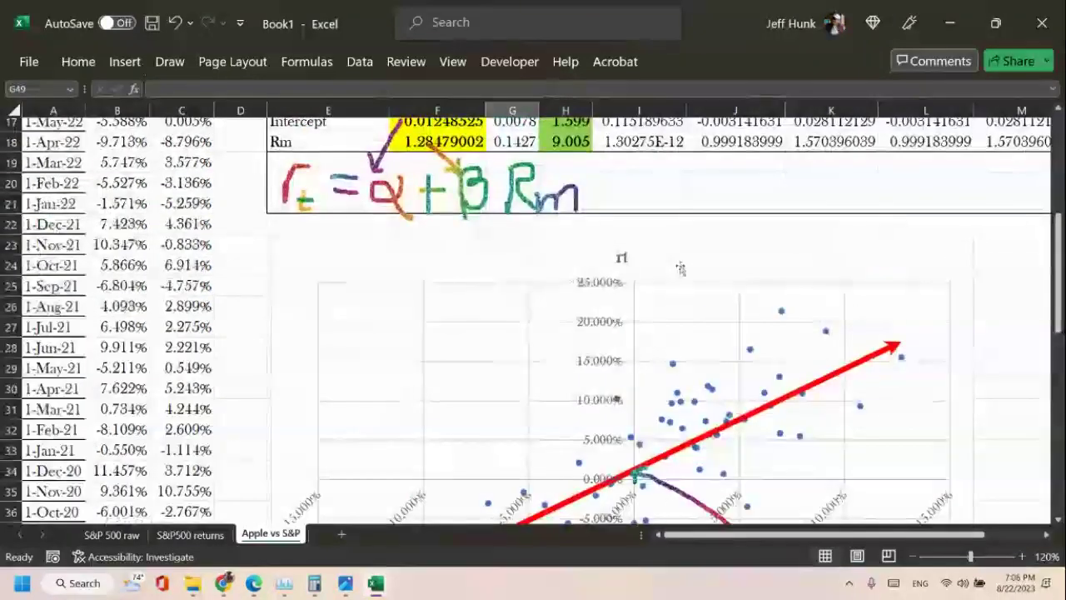
pyautogui.scroll(-4, 848, 457)
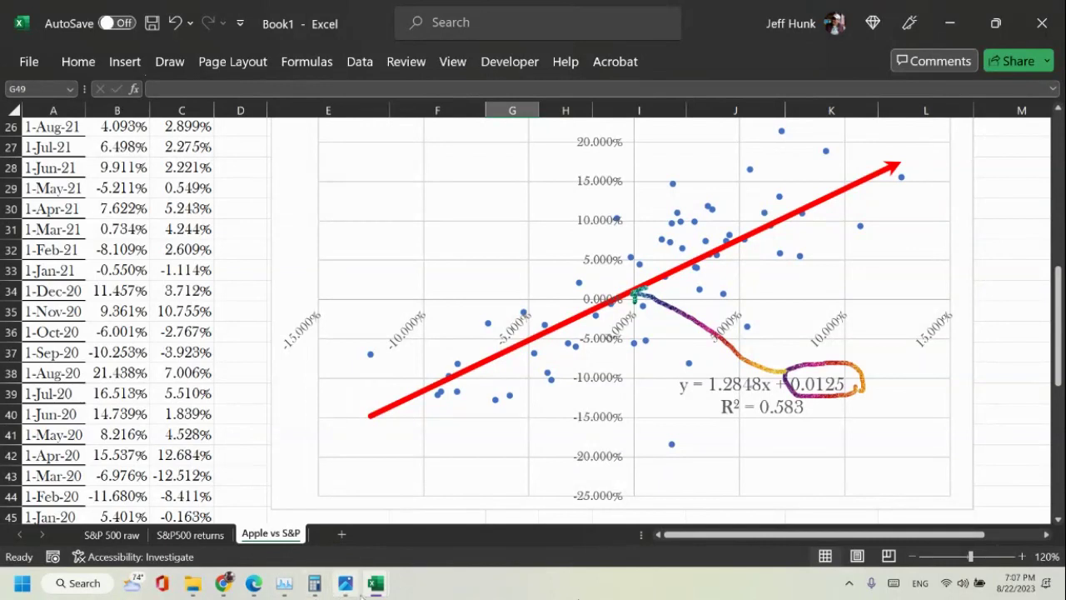
# Reduce the open Excel workbook windows, switch to the Class Collaborate session in the browser and stop sharing the screen.
pyautogui.click(314, 583)
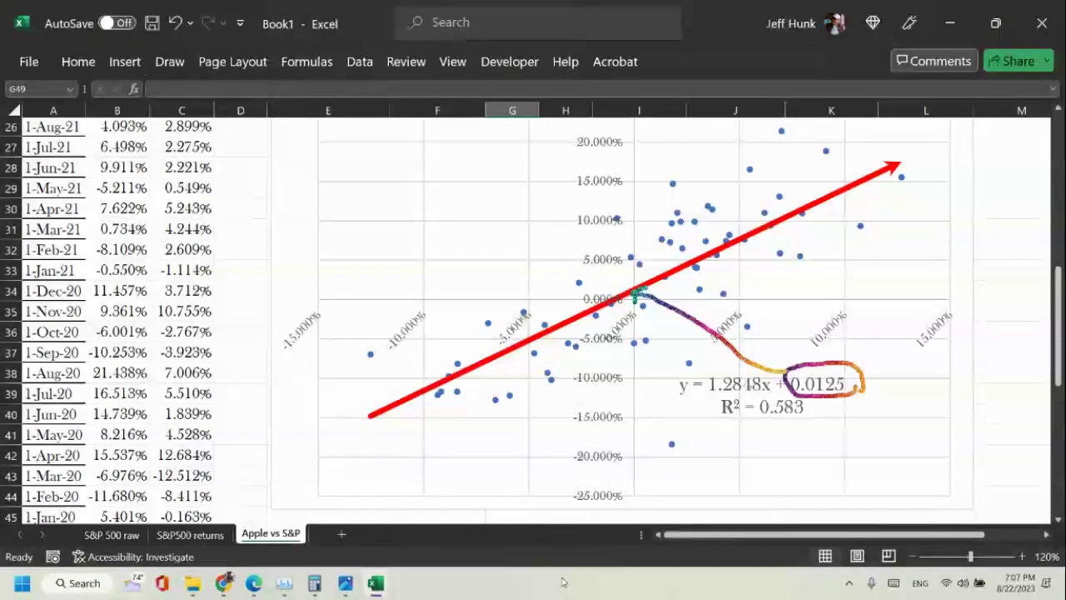
pyautogui.click(995, 23)
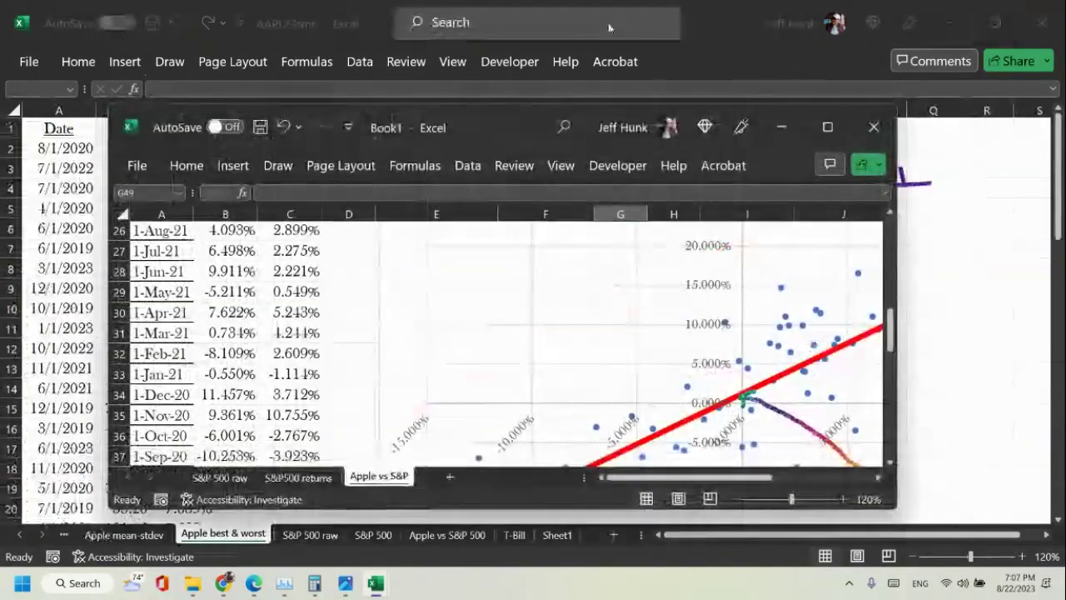
pyautogui.click(1009, 15)
pyautogui.click(1010, 15)
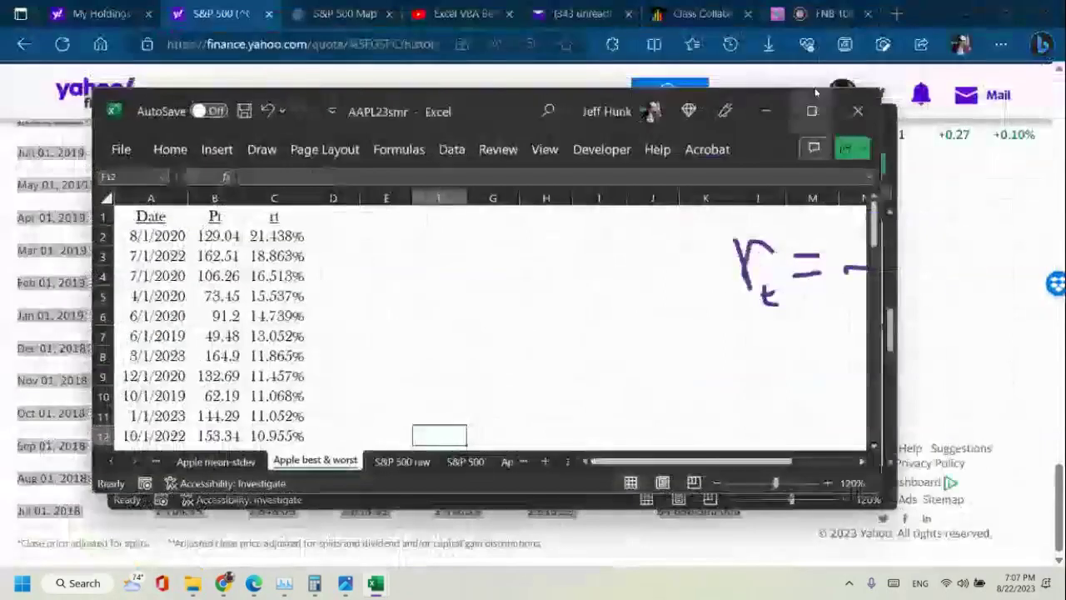
pyautogui.click(831, 15)
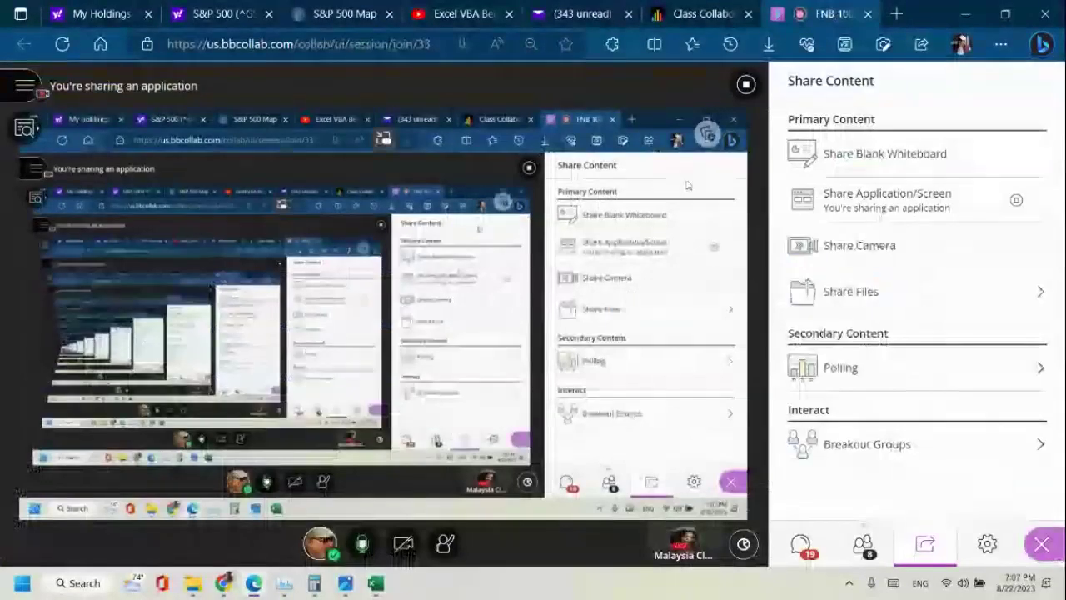
pyautogui.click(745, 84)
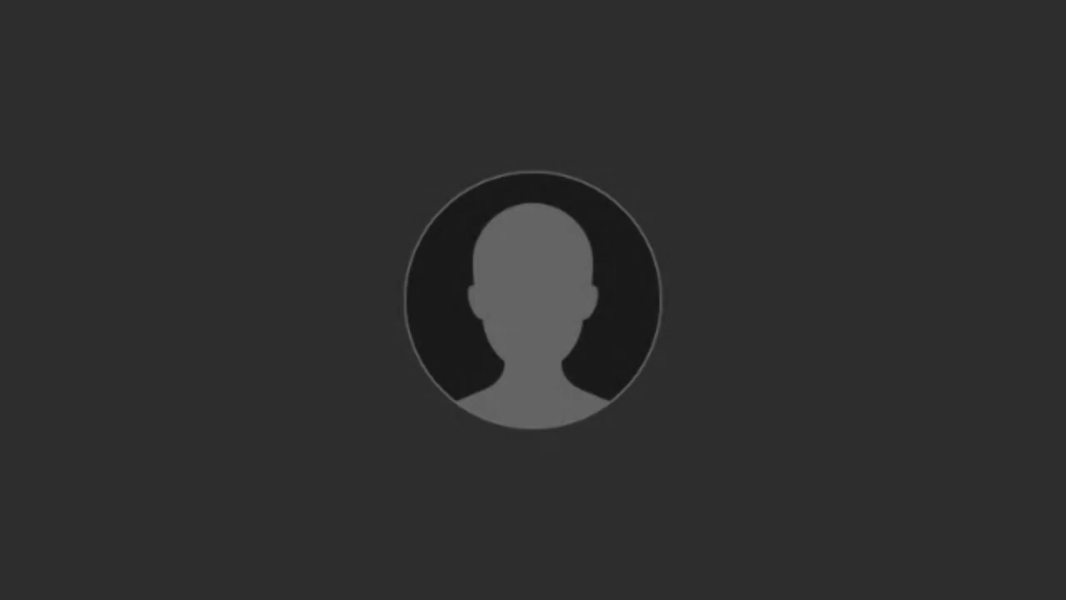
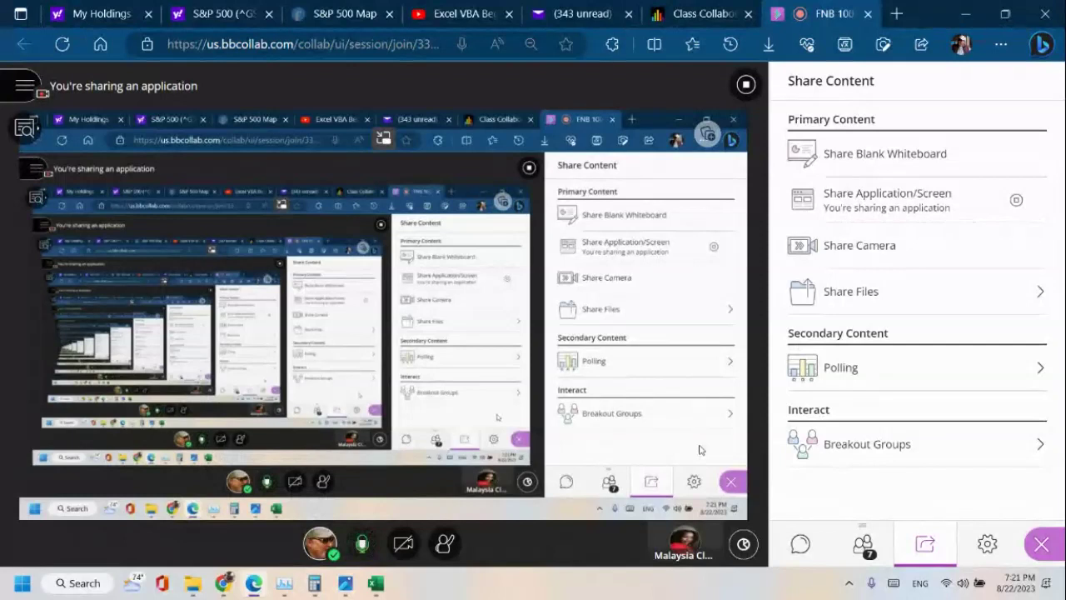
# Show the session's attendee list and switch back to the Book1 workbook in Excel, maximizing its window.
pyautogui.click(865, 544)
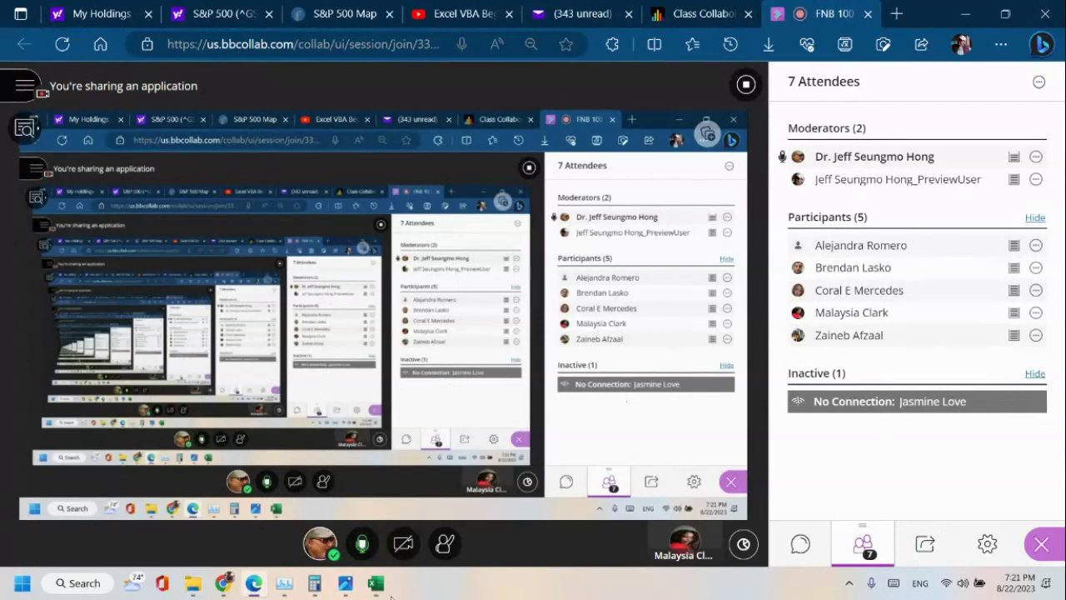
pyautogui.moveTo(336, 593)
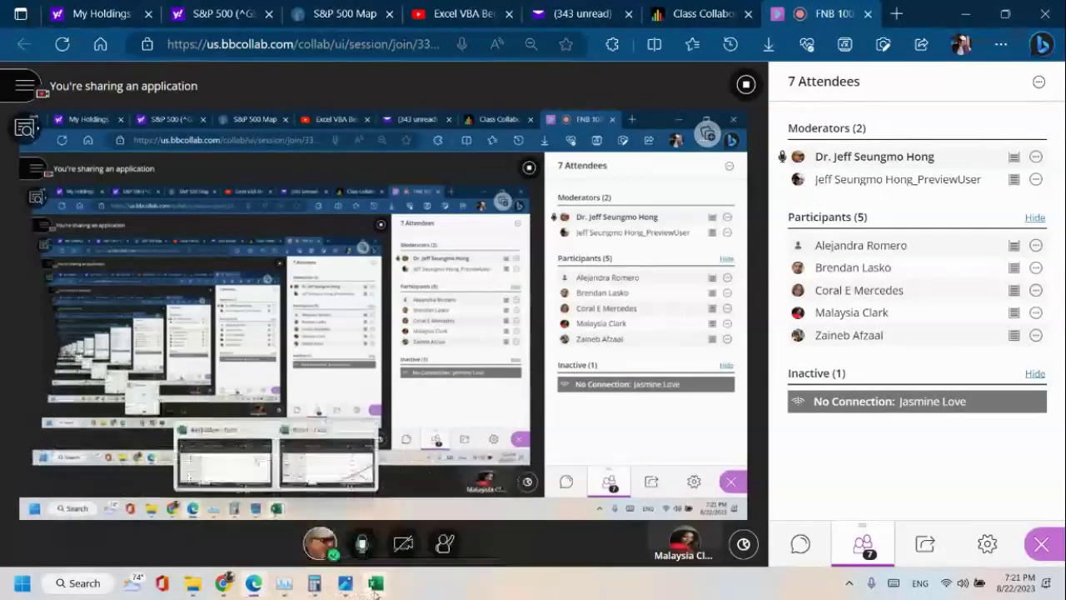
pyautogui.moveTo(375, 584)
pyautogui.click(435, 527)
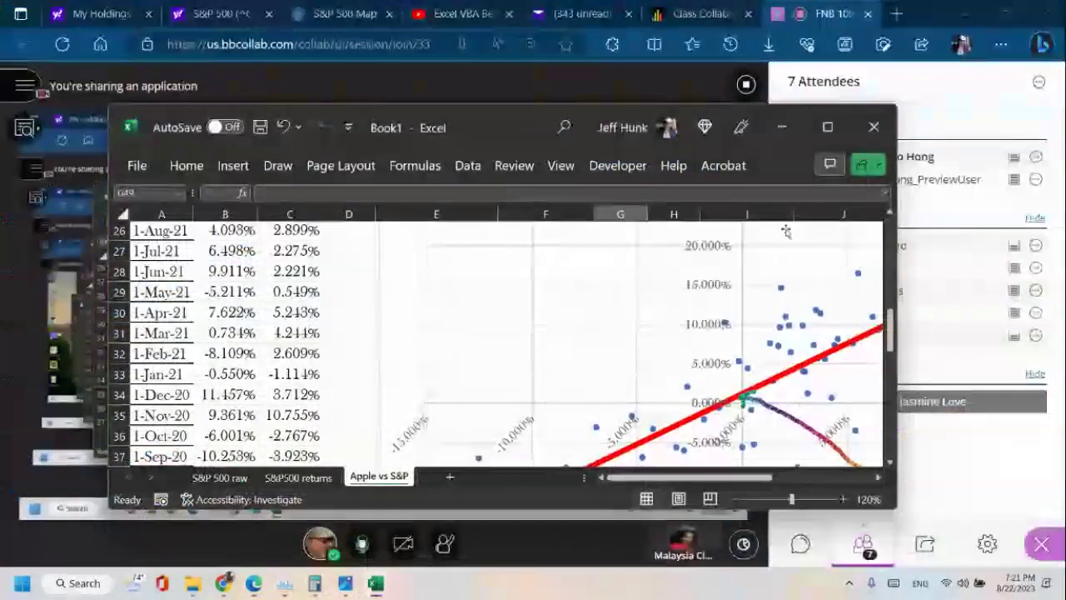
pyautogui.click(858, 127)
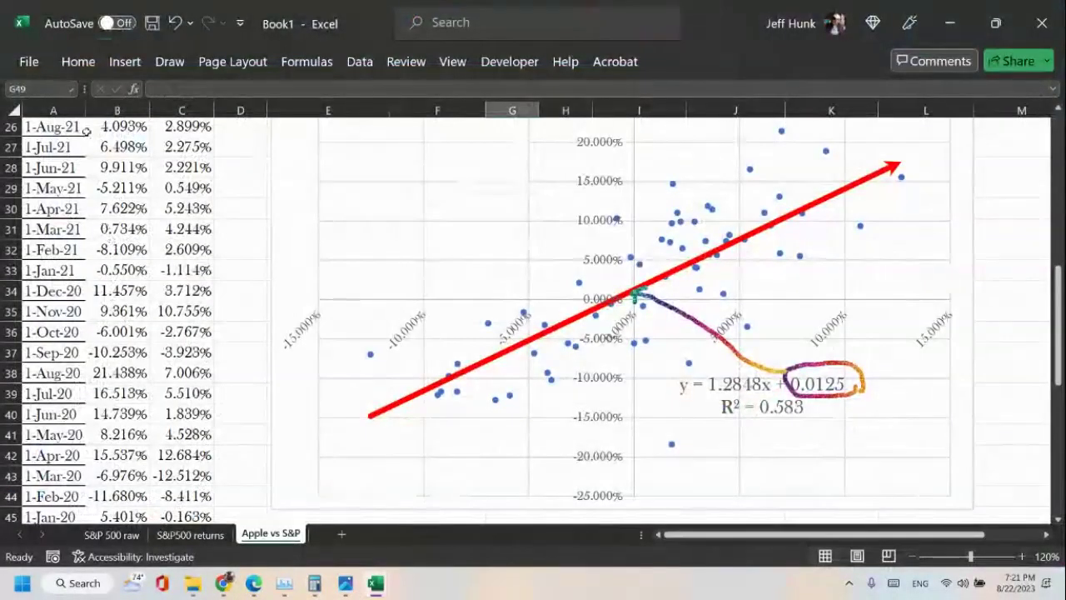
# Start saving the workbook under a new name, choosing this PC's Downloads folder as the location.
pyautogui.click(28, 63)
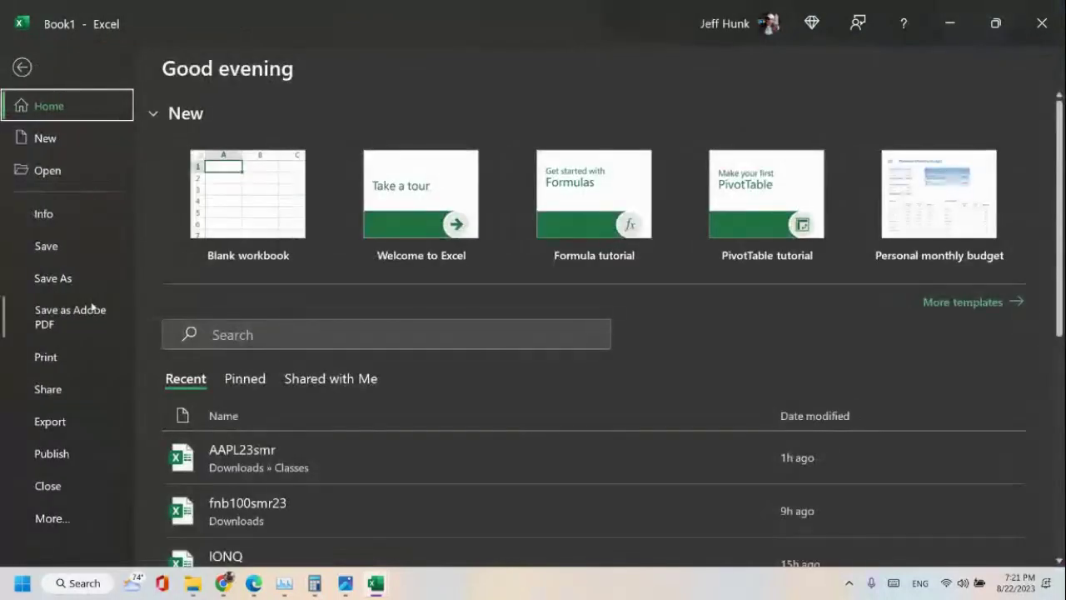
pyautogui.click(72, 279)
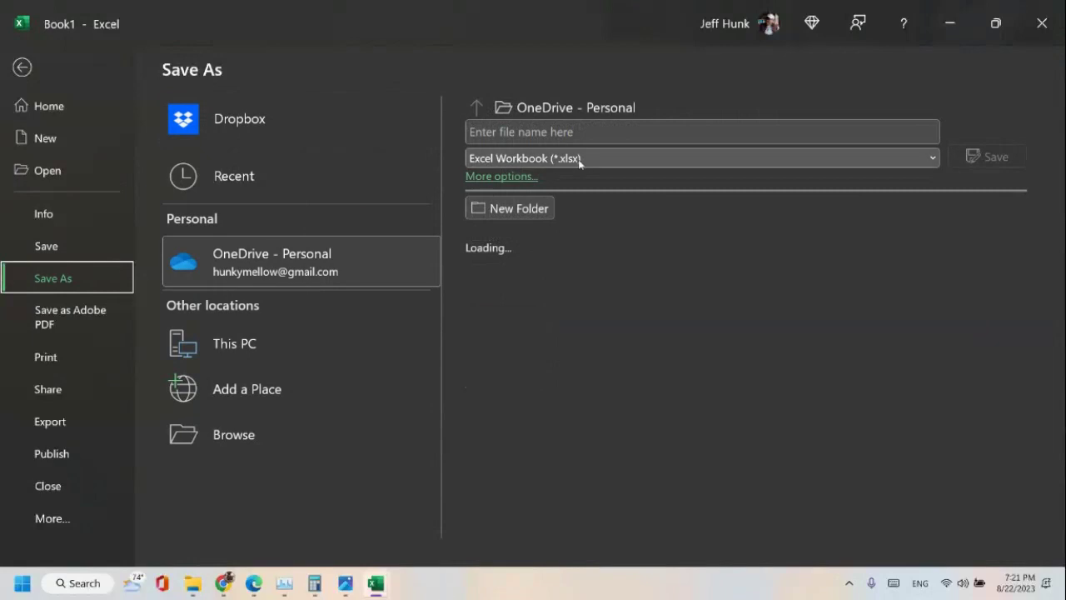
pyautogui.click(608, 134)
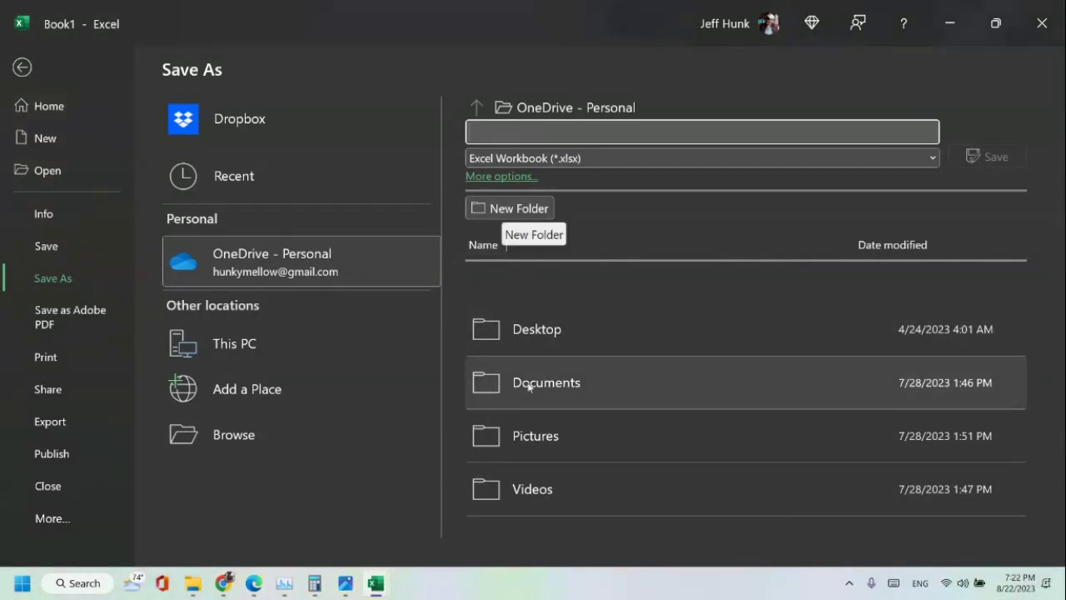
pyautogui.click(504, 209)
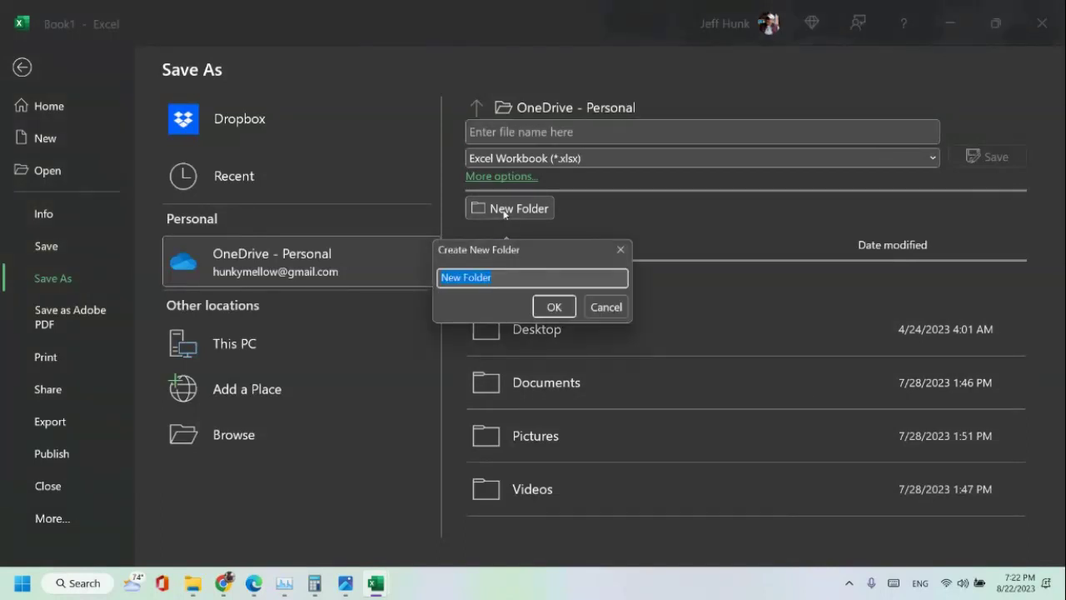
pyautogui.click(593, 306)
pyautogui.click(235, 356)
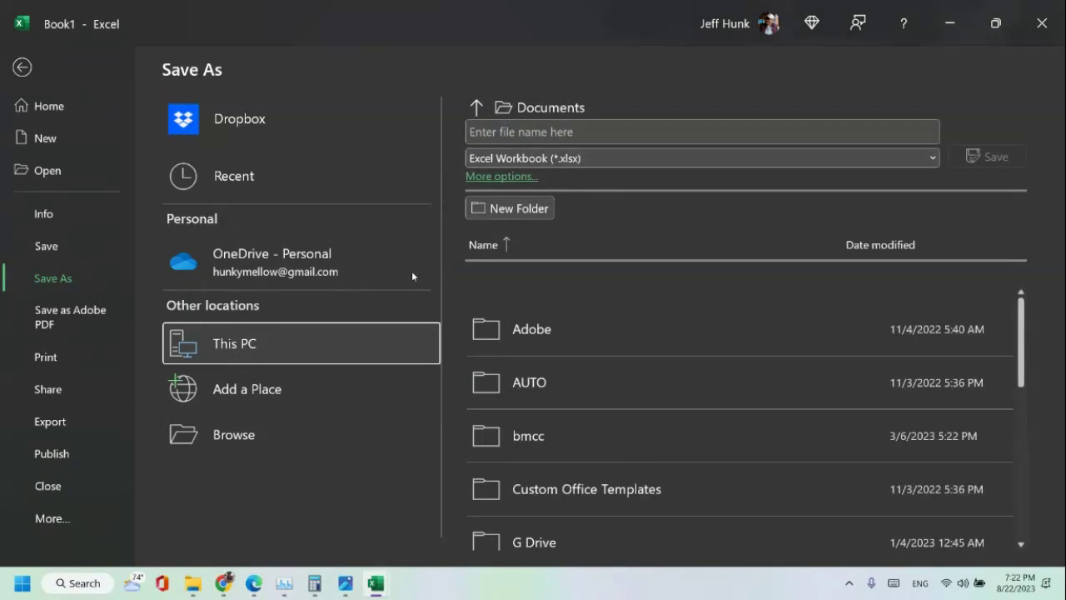
pyautogui.click(476, 108)
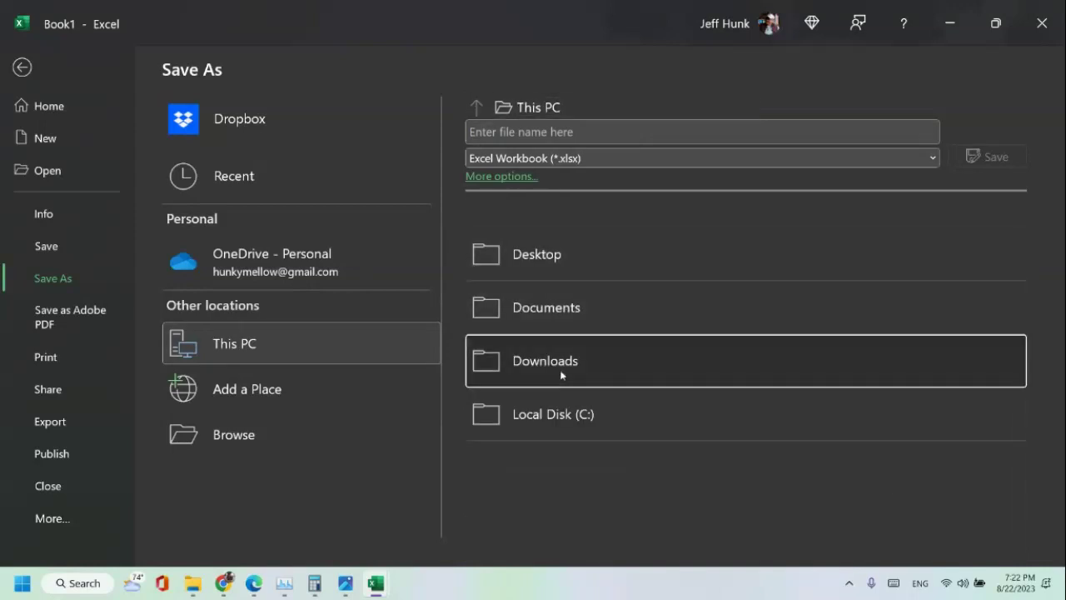
pyautogui.click(560, 369)
# Name the workbook apple23smr0 and save it as an Excel Workbook (*.xlsx).
pyautogui.click(539, 133)
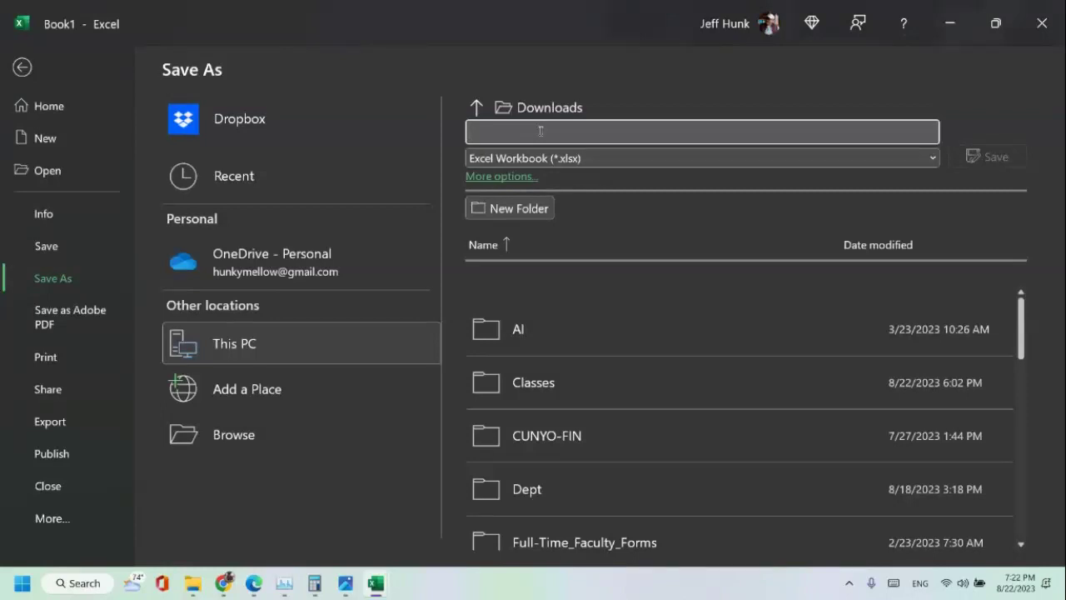
pyautogui.write('Appl')
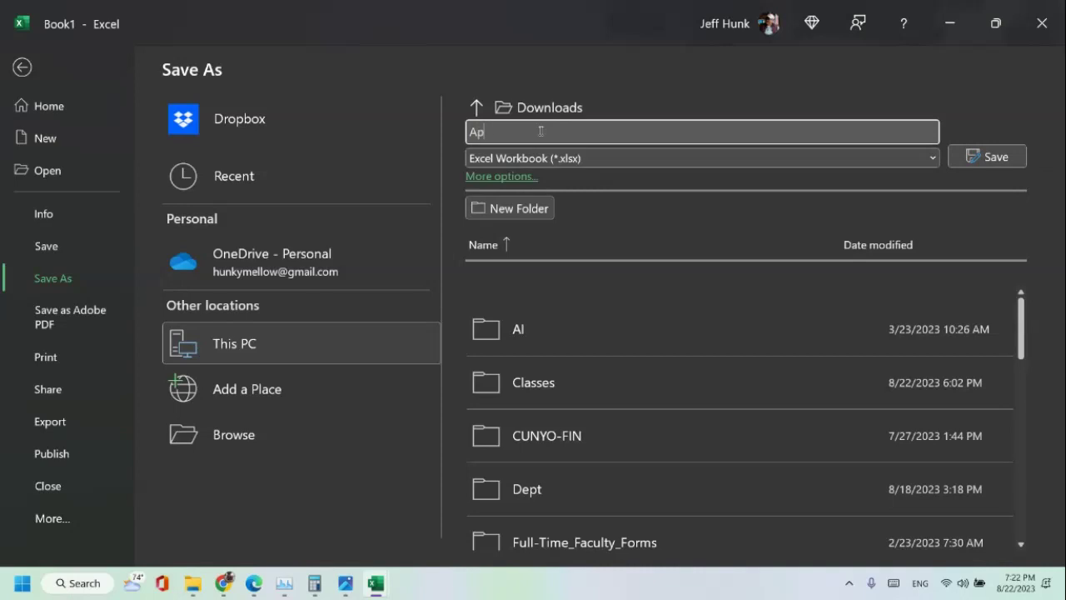
pyautogui.press('BackSpace')
pyautogui.press('BackSpace')
pyautogui.press('BackSpace')
pyautogui.press('BackSpace')
pyautogui.write('apple23smr0')
pyautogui.click(983, 164)
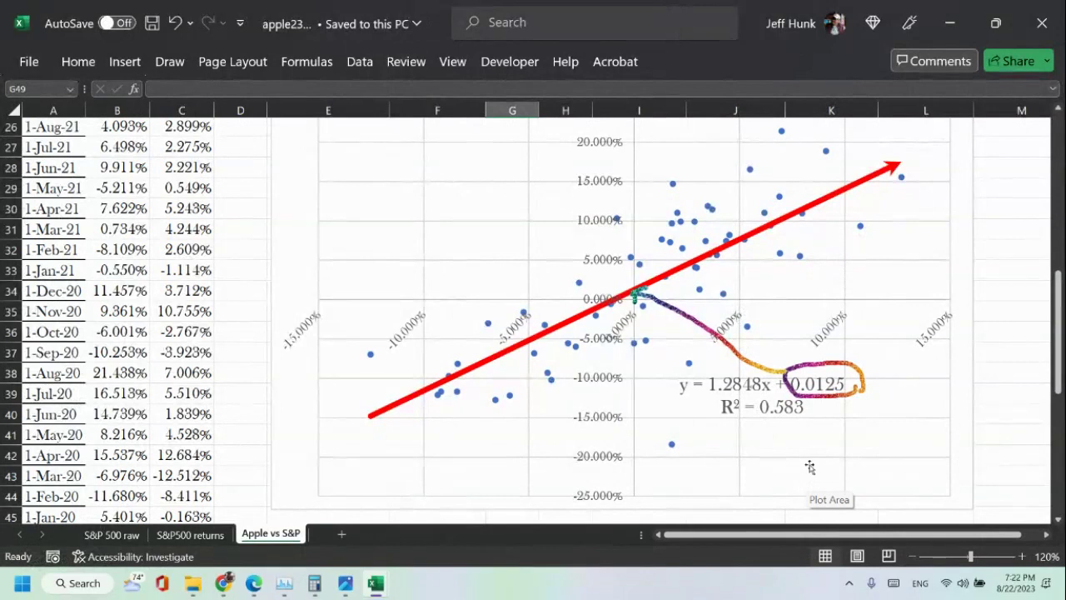
# Add a new worksheet after Apple vs S&P and rename it CAPM.
pyautogui.click(341, 534)
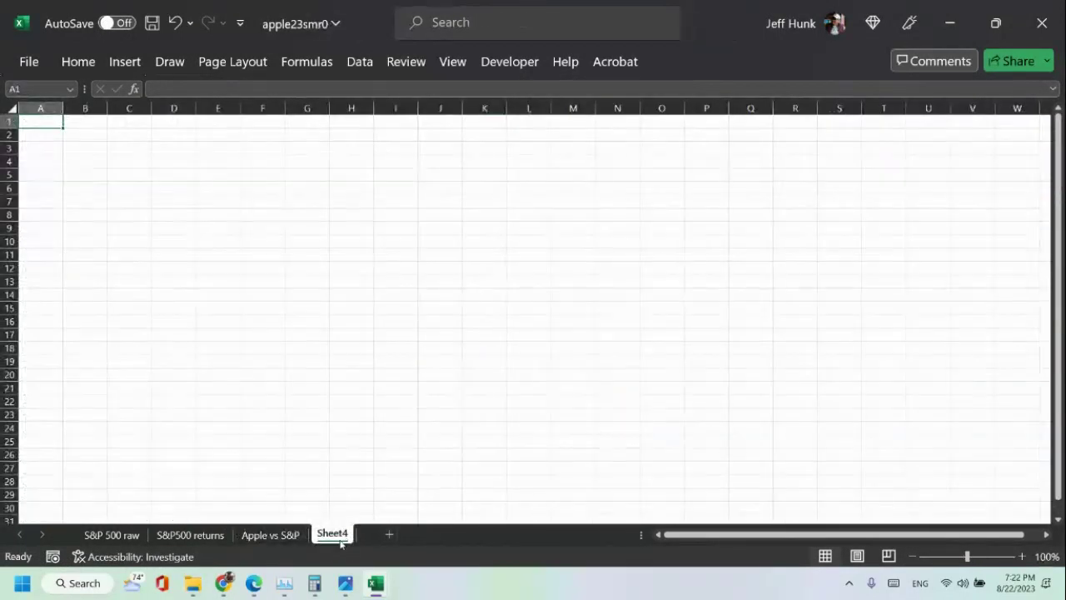
pyautogui.rightClick(332, 537)
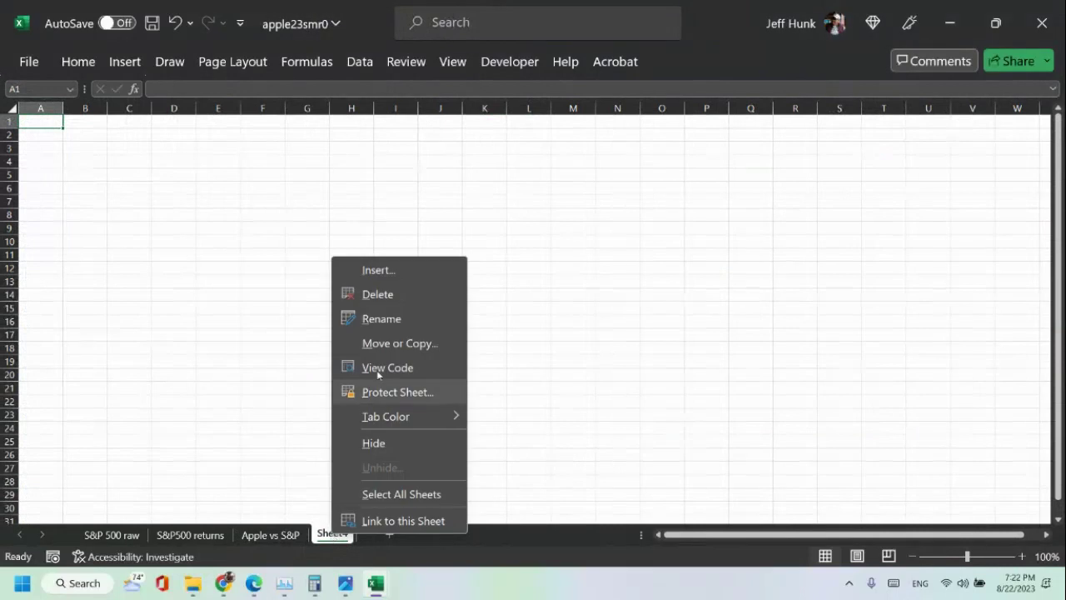
pyautogui.click(381, 317)
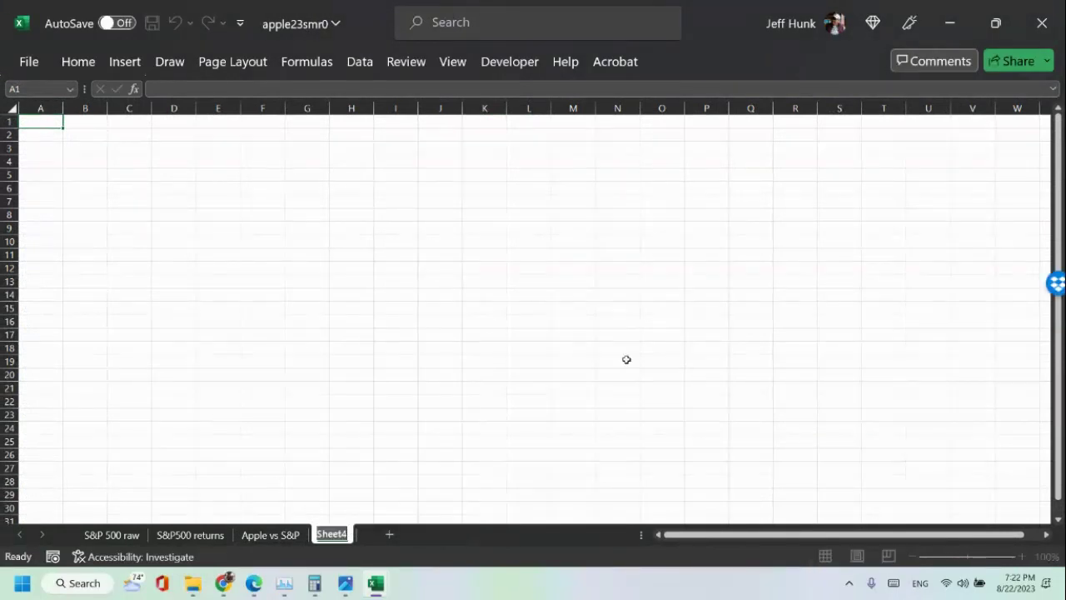
pyautogui.write('CA')
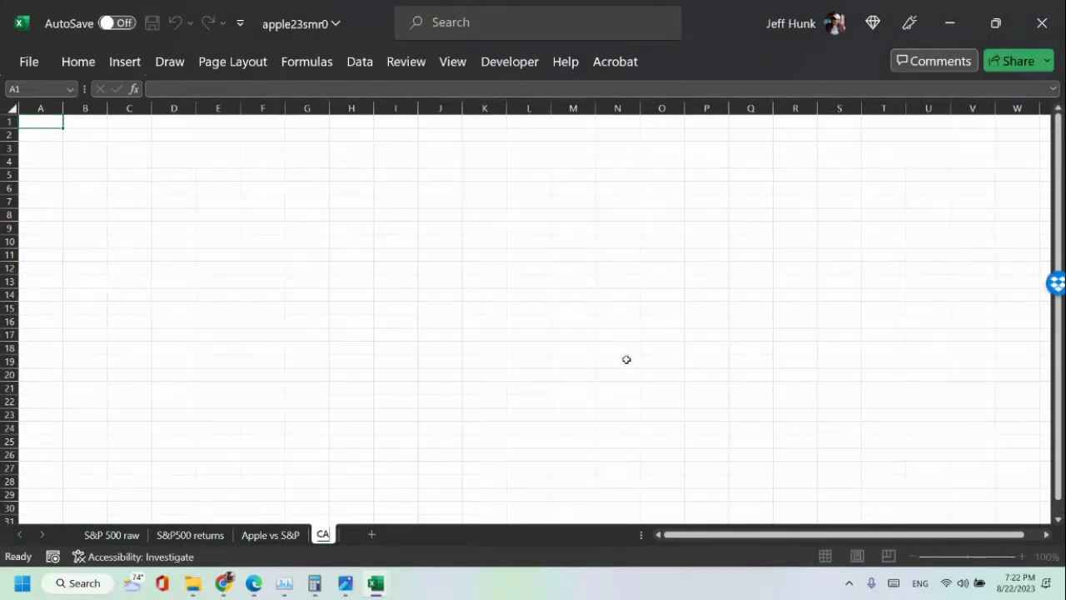
pyautogui.write('PM')
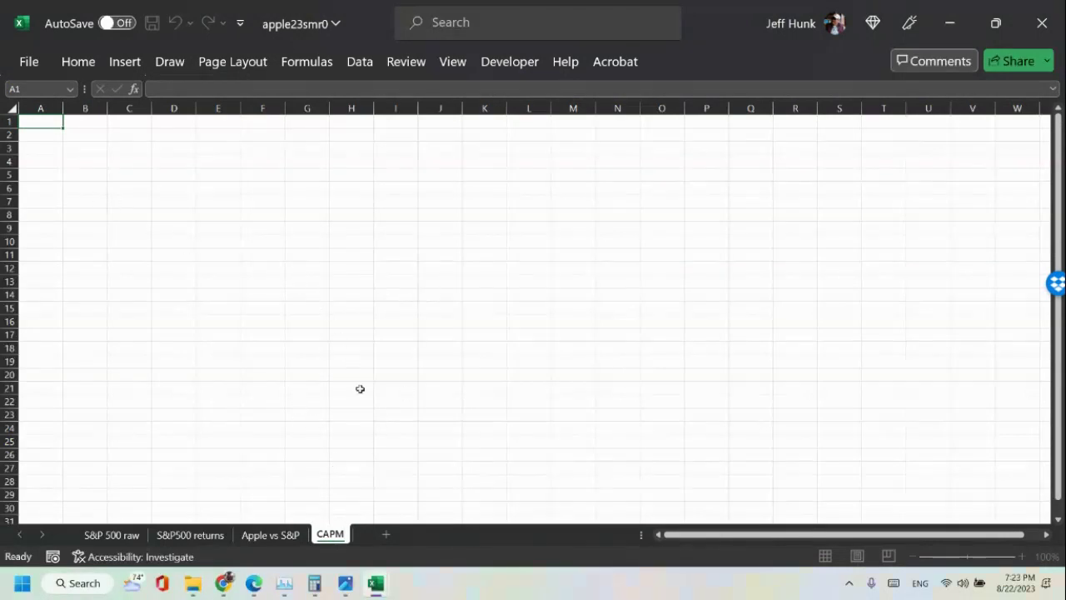
pyautogui.click(350, 320)
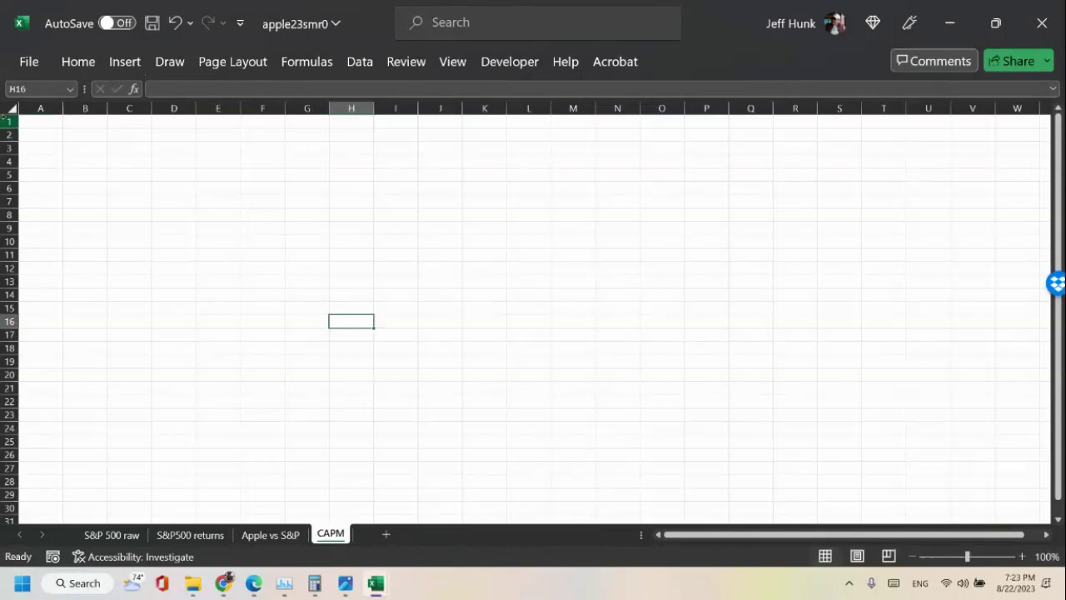
# Set the font of the entire CAPM sheet to Baskerville Old Face, size 14.
pyautogui.click(5, 108)
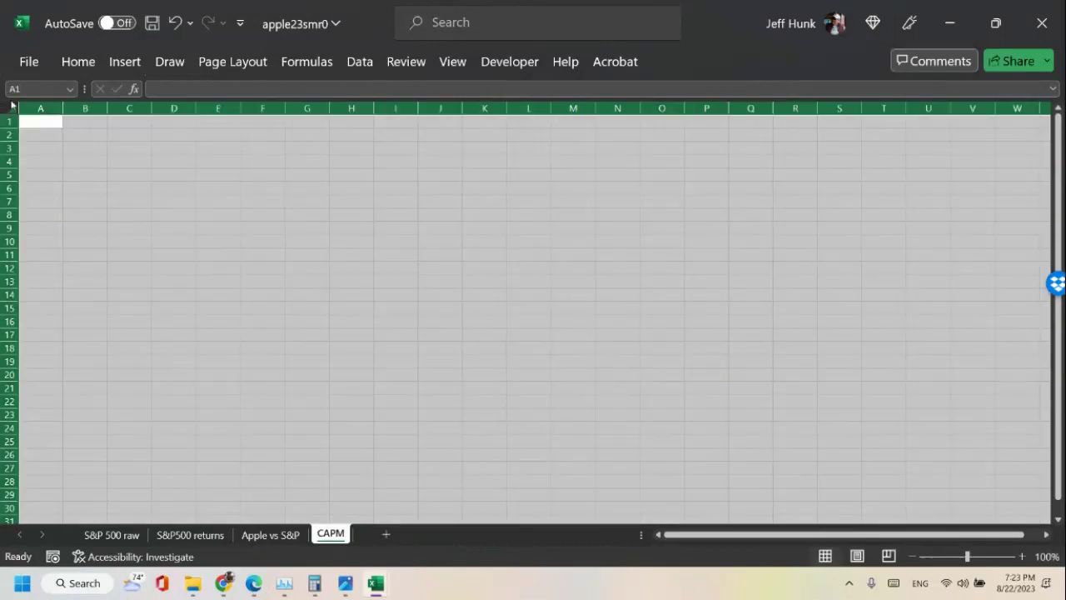
pyautogui.click(73, 65)
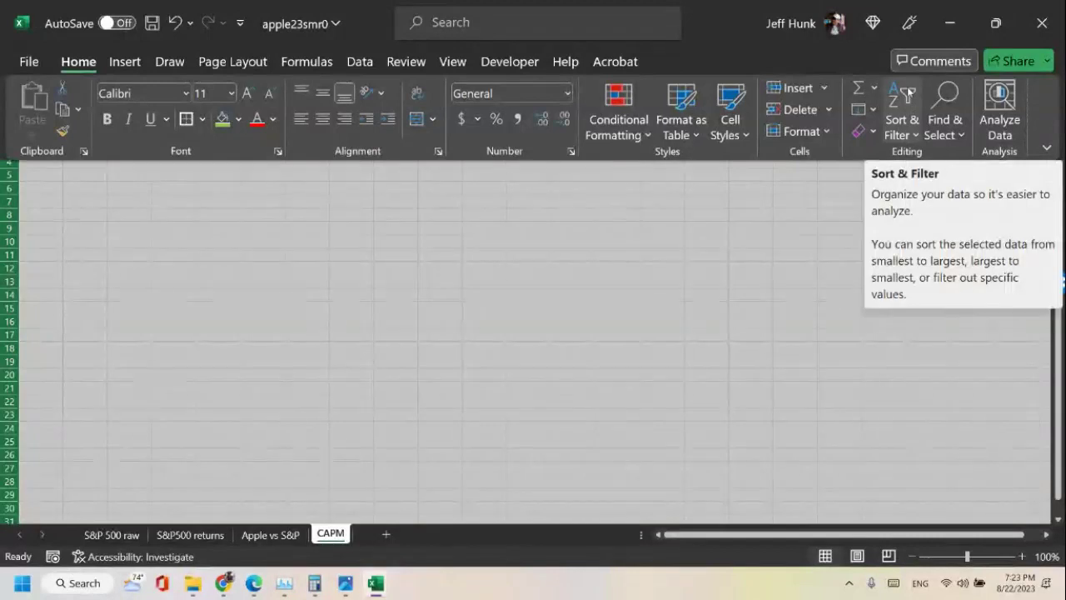
pyautogui.click(242, 98)
pyautogui.click(242, 99)
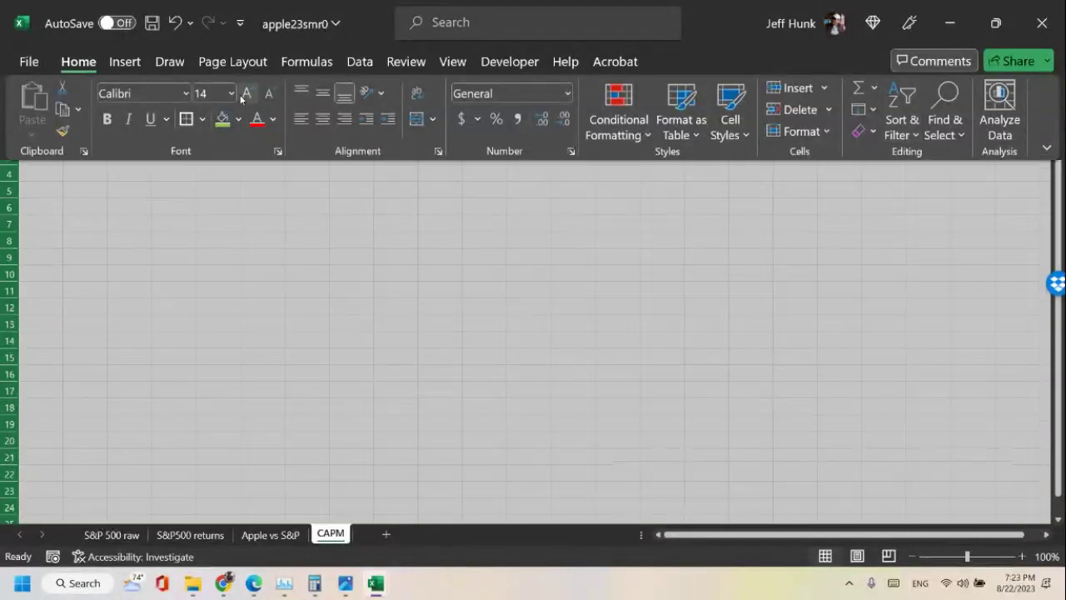
pyautogui.click(185, 93)
pyautogui.scroll(-4, 282, 434)
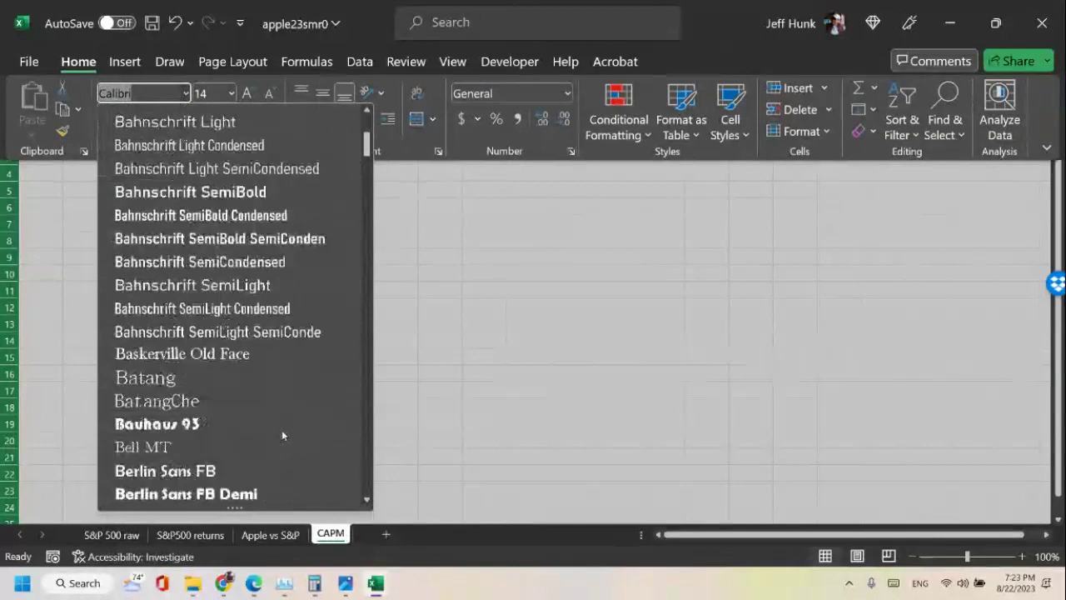
pyautogui.click(261, 354)
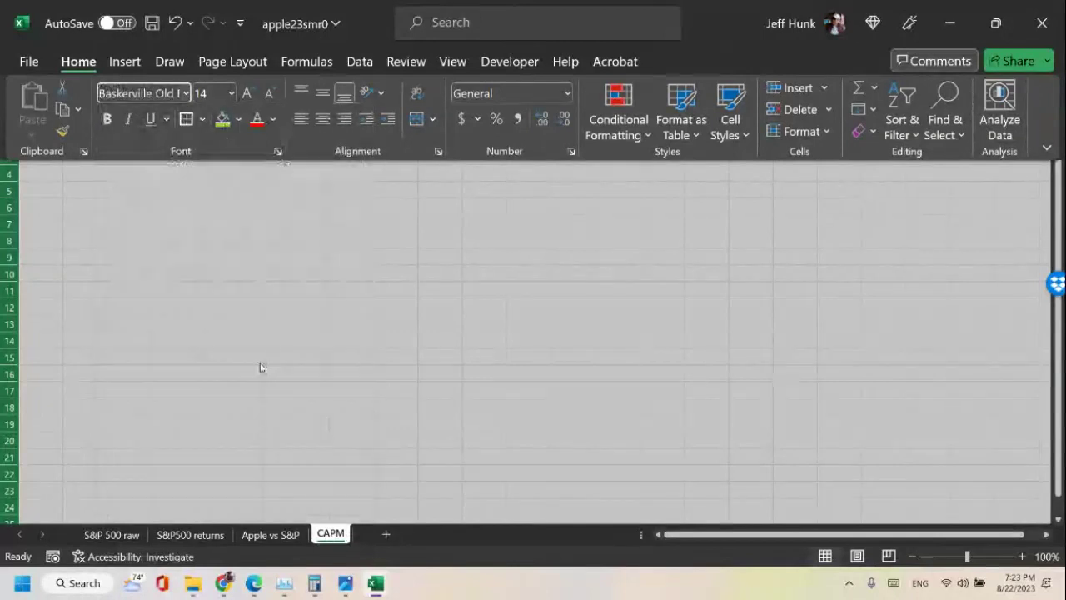
pyautogui.click(556, 344)
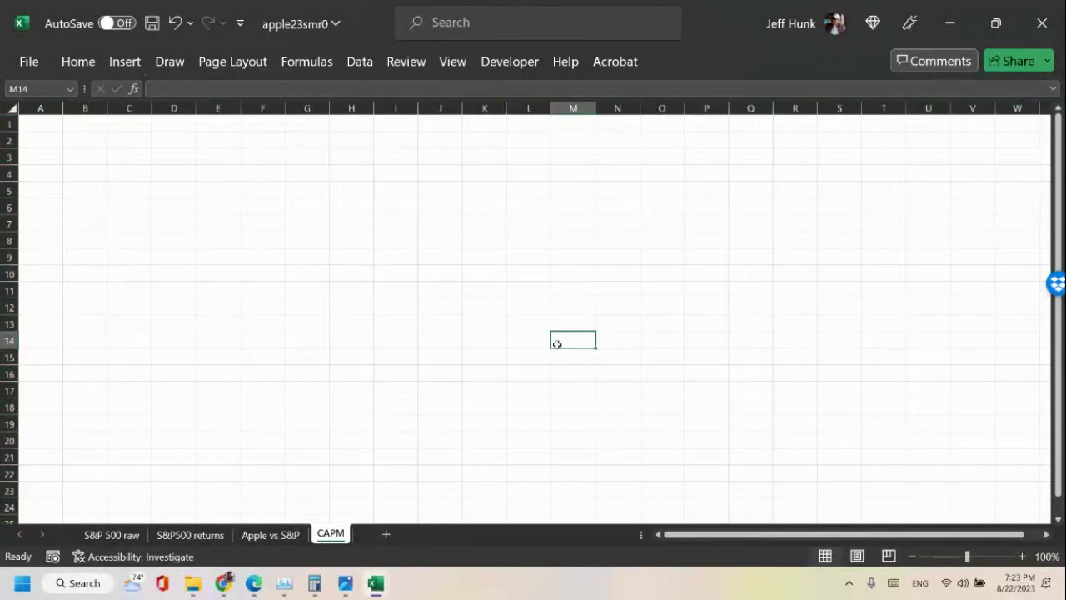
# Handwrite the label "CAPM :" in purple pen ink near the top of the sheet, starting in column B.
pyautogui.click(170, 64)
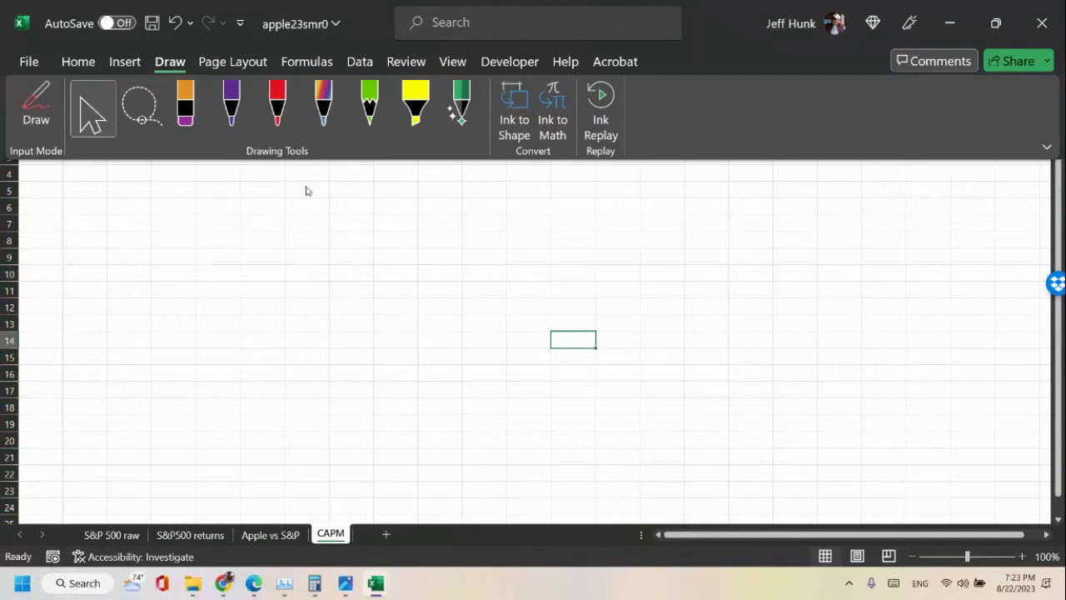
pyautogui.click(231, 107)
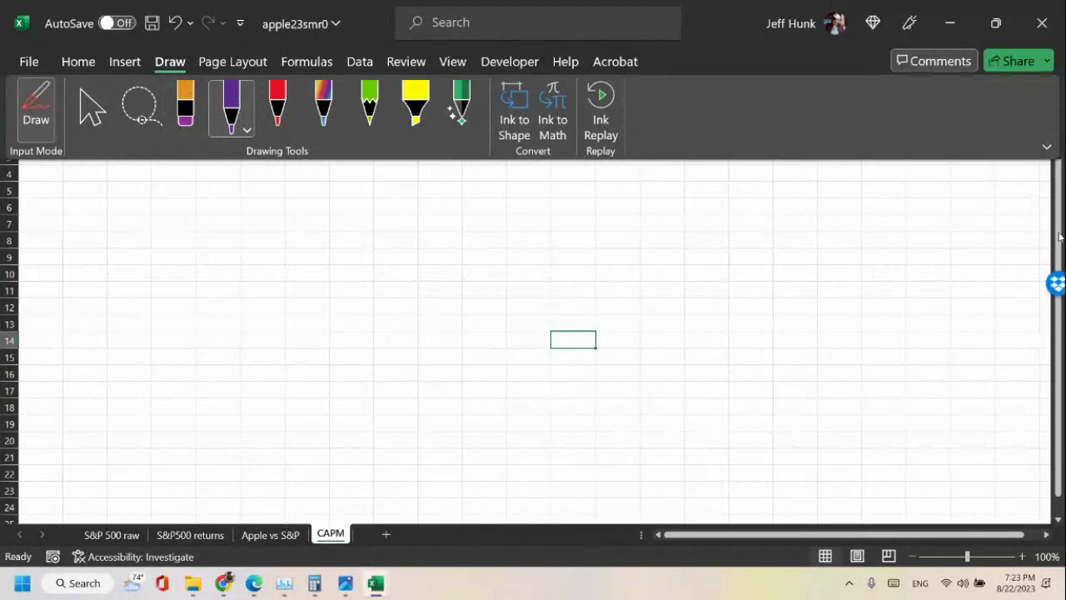
pyautogui.press('Escape')
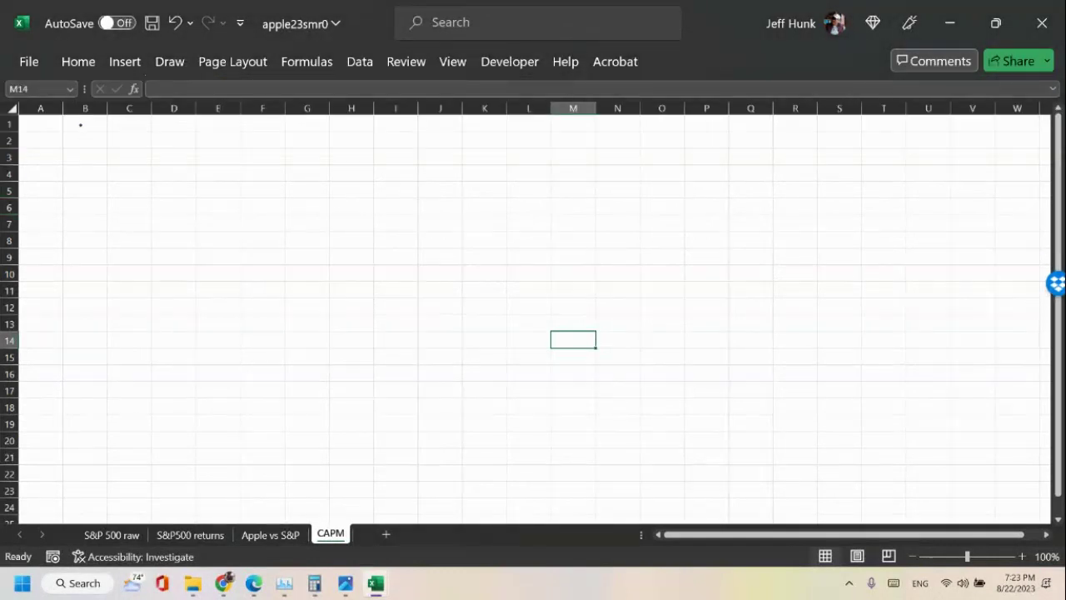
pyautogui.moveTo(80, 125)
pyautogui.mouseDown()
pyautogui.moveTo(67, 145)
pyautogui.moveTo(81, 163)
pyautogui.moveTo(113, 165)
pyautogui.moveTo(108, 153)
pyautogui.moveTo(126, 150)
pyautogui.moveTo(126, 173)
pyautogui.mouseUp()
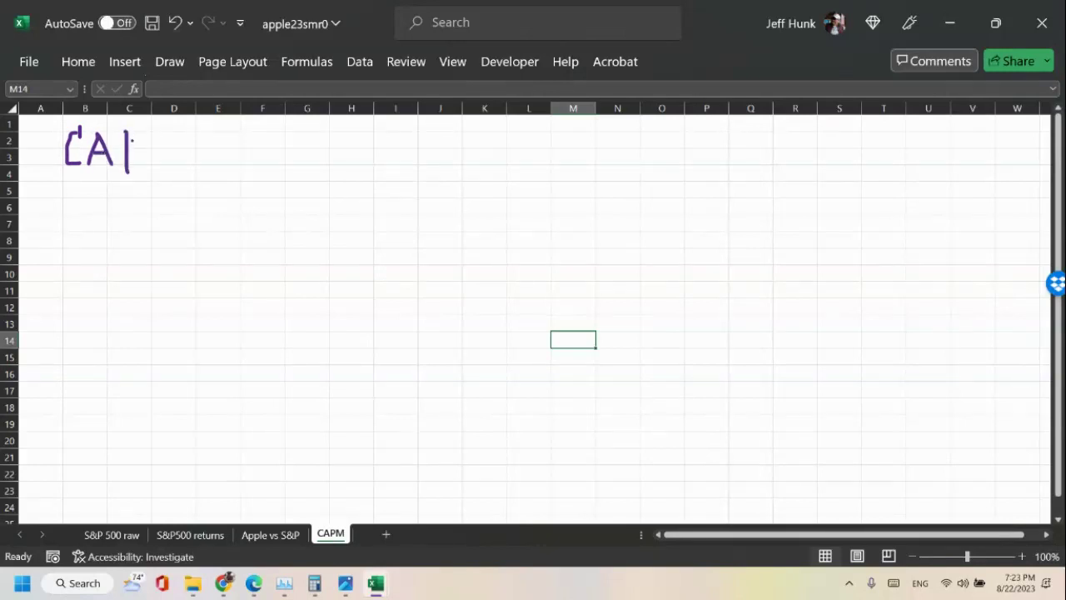
pyautogui.moveTo(127, 131)
pyautogui.mouseDown()
pyautogui.moveTo(128, 155)
pyautogui.moveTo(153, 158)
pyautogui.moveTo(153, 169)
pyautogui.mouseUp()
pyautogui.moveTo(155, 138)
pyautogui.mouseDown()
pyautogui.moveTo(161, 161)
pyautogui.moveTo(183, 161)
pyautogui.moveTo(194, 175)
pyautogui.mouseUp()
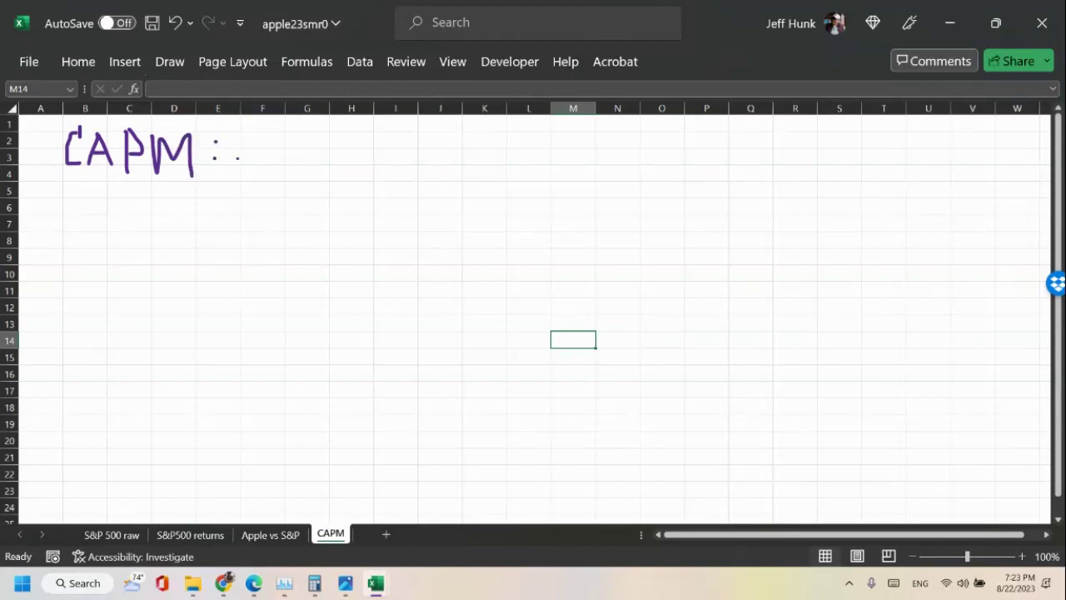
# Handwrite "ri = rf +" after the CAPM label, undoing and redrawing any misdrawn strokes.
pyautogui.moveTo(253, 136)
pyautogui.mouseDown()
pyautogui.moveTo(253, 166)
pyautogui.moveTo(258, 138)
pyautogui.moveTo(269, 140)
pyautogui.mouseUp()
pyautogui.moveTo(259, 152)
pyautogui.mouseDown()
pyautogui.moveTo(259, 168)
pyautogui.moveTo(271, 165)
pyautogui.mouseUp()
pyautogui.click(175, 22)
pyautogui.moveTo(263, 162); pyautogui.dragTo(271, 169)
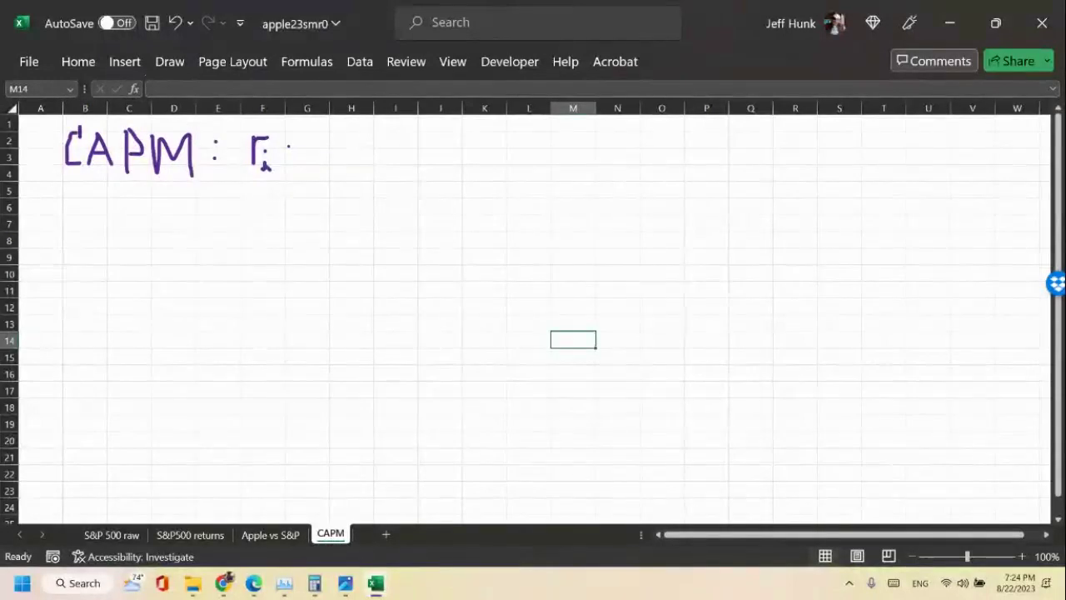
pyautogui.moveTo(288, 145)
pyautogui.mouseDown()
pyautogui.moveTo(327, 164)
pyautogui.moveTo(341, 135)
pyautogui.moveTo(335, 178)
pyautogui.moveTo(383, 145)
pyautogui.mouseUp()
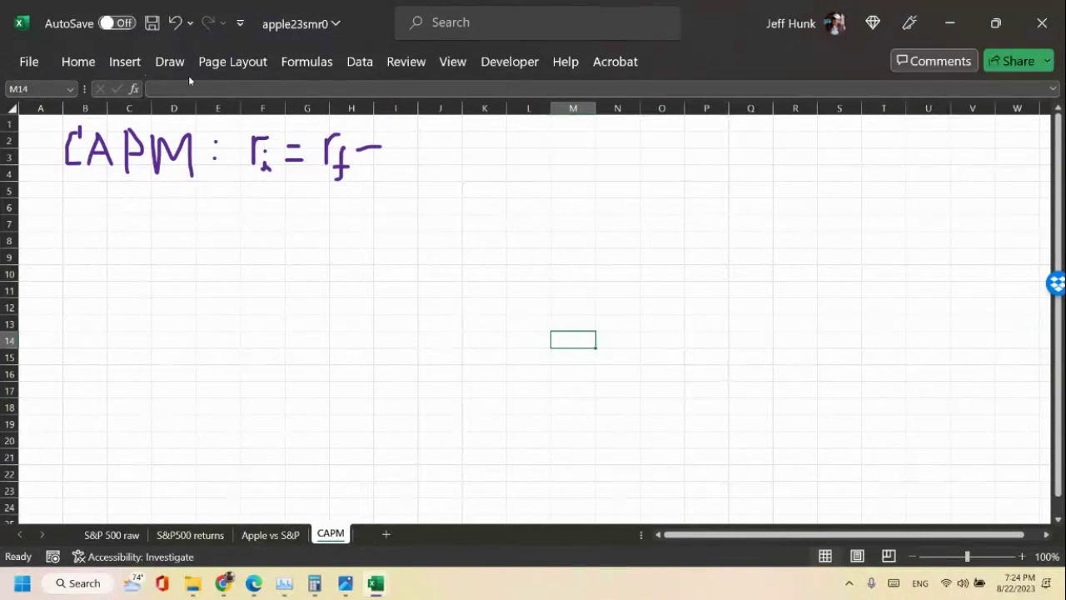
pyautogui.click(174, 22)
pyautogui.moveTo(357, 151)
pyautogui.mouseDown()
pyautogui.moveTo(386, 151)
pyautogui.moveTo(373, 172)
pyautogui.mouseUp()
# Complete the handwritten CAPM equation with "(Rm − rf)βi" after the plus sign.
pyautogui.moveTo(408, 133)
pyautogui.mouseDown()
pyautogui.moveTo(399, 169)
pyautogui.moveTo(421, 166)
pyautogui.moveTo(438, 146)
pyautogui.moveTo(424, 155)
pyautogui.moveTo(434, 170)
pyautogui.moveTo(467, 176)
pyautogui.moveTo(490, 151)
pyautogui.moveTo(503, 157)
pyautogui.moveTo(513, 133)
pyautogui.moveTo(522, 177)
pyautogui.moveTo(519, 167)
pyautogui.mouseUp()
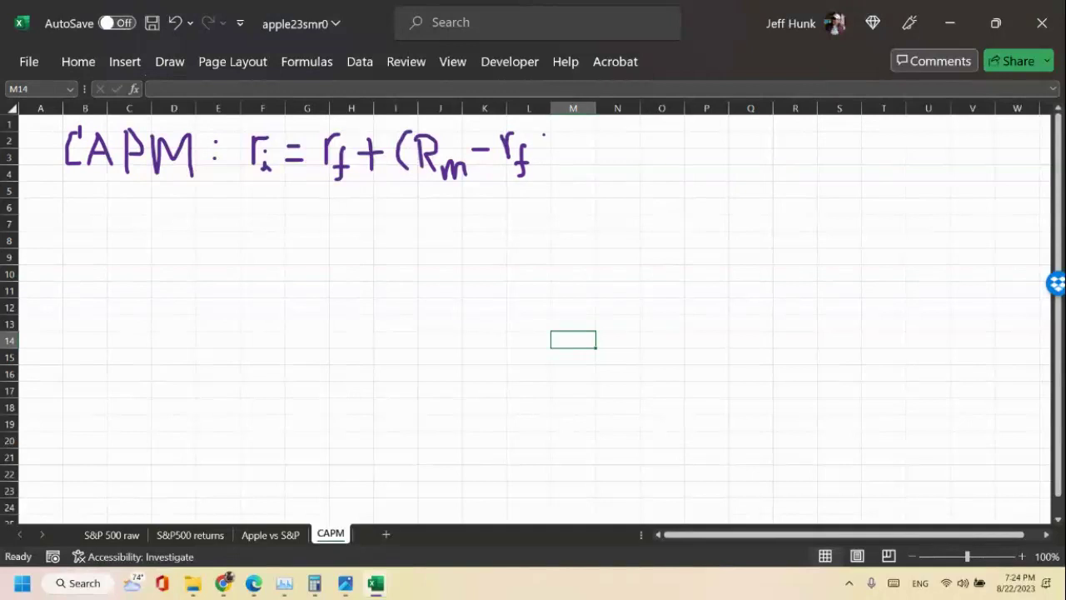
pyautogui.moveTo(535, 127); pyautogui.dragTo(547, 175)
pyautogui.moveTo(572, 178)
pyautogui.mouseDown()
pyautogui.moveTo(564, 162)
pyautogui.moveTo(573, 131)
pyautogui.moveTo(568, 167)
pyautogui.mouseUp()
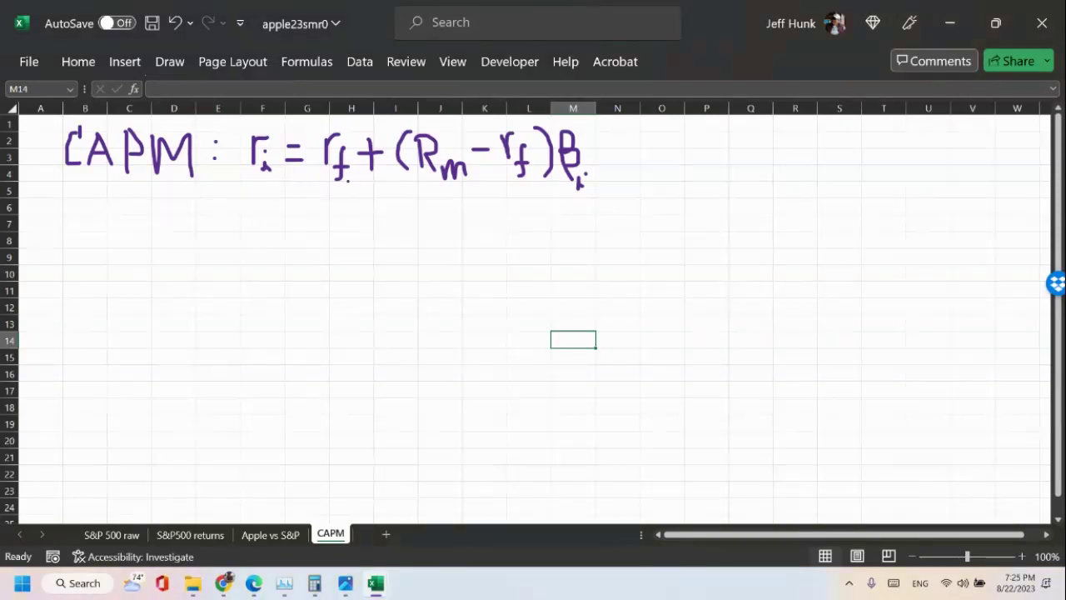
# Draw a curved arrow in multicoloured ink beneath the equation from rf to ri, replacing the first attempt.
pyautogui.click(170, 62)
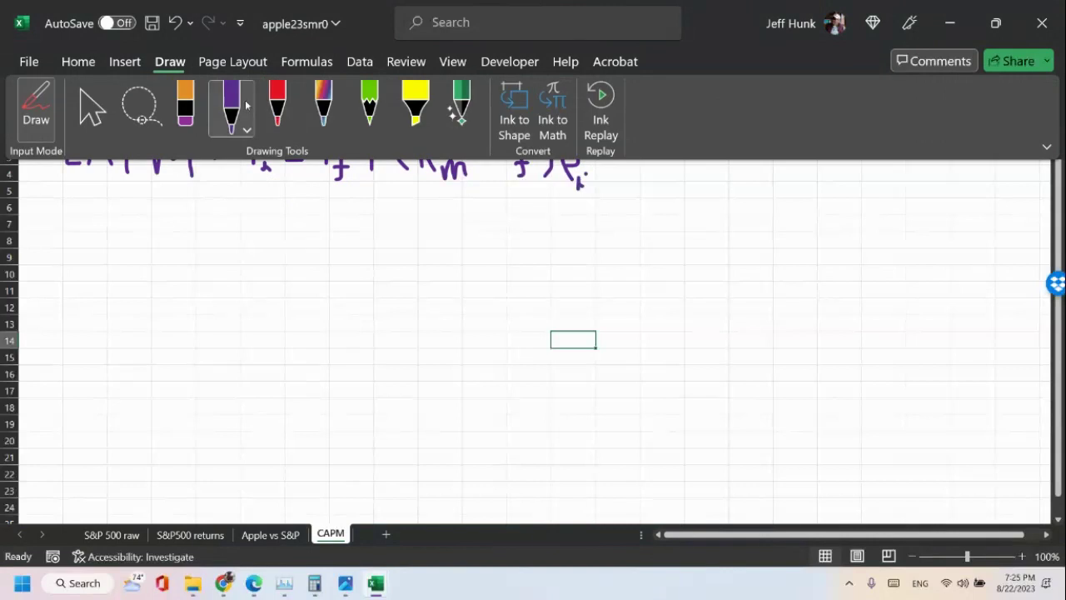
pyautogui.click(323, 106)
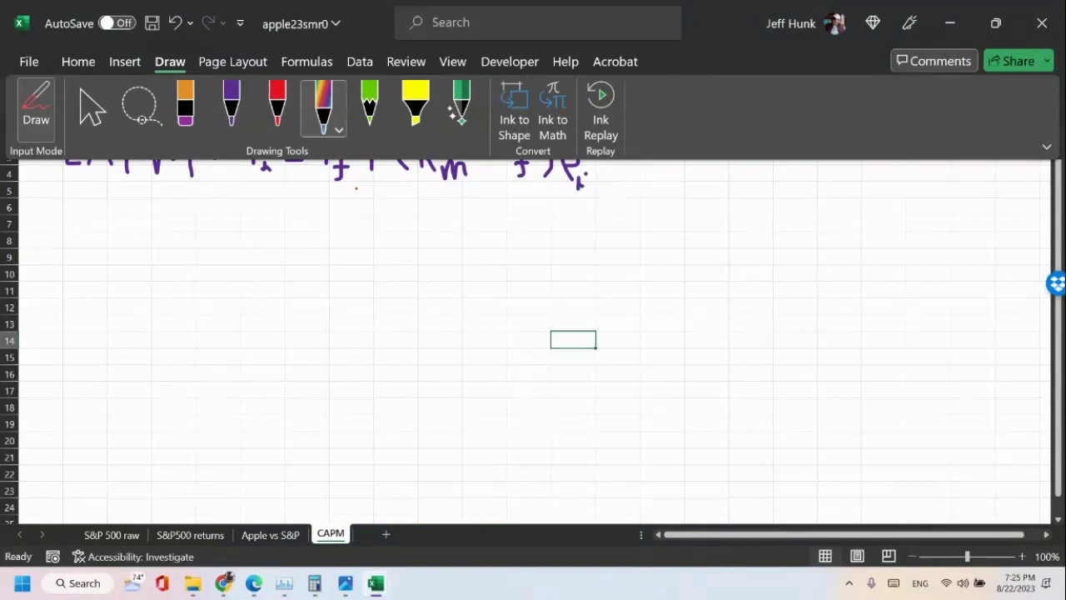
pyautogui.moveTo(348, 188)
pyautogui.mouseDown()
pyautogui.moveTo(280, 208)
pyautogui.moveTo(271, 189)
pyautogui.mouseUp()
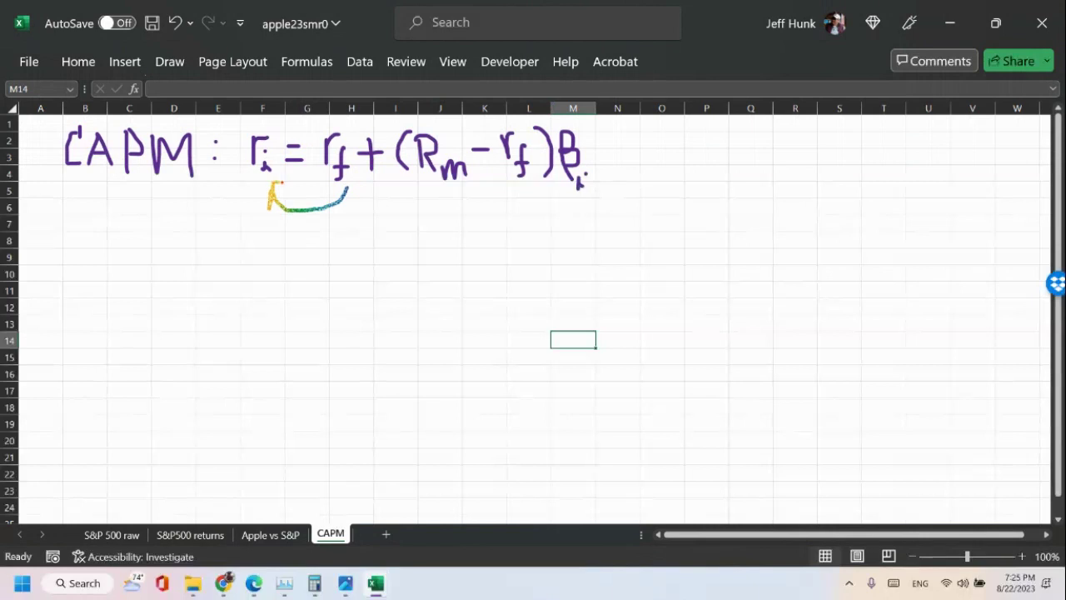
pyautogui.click(175, 23)
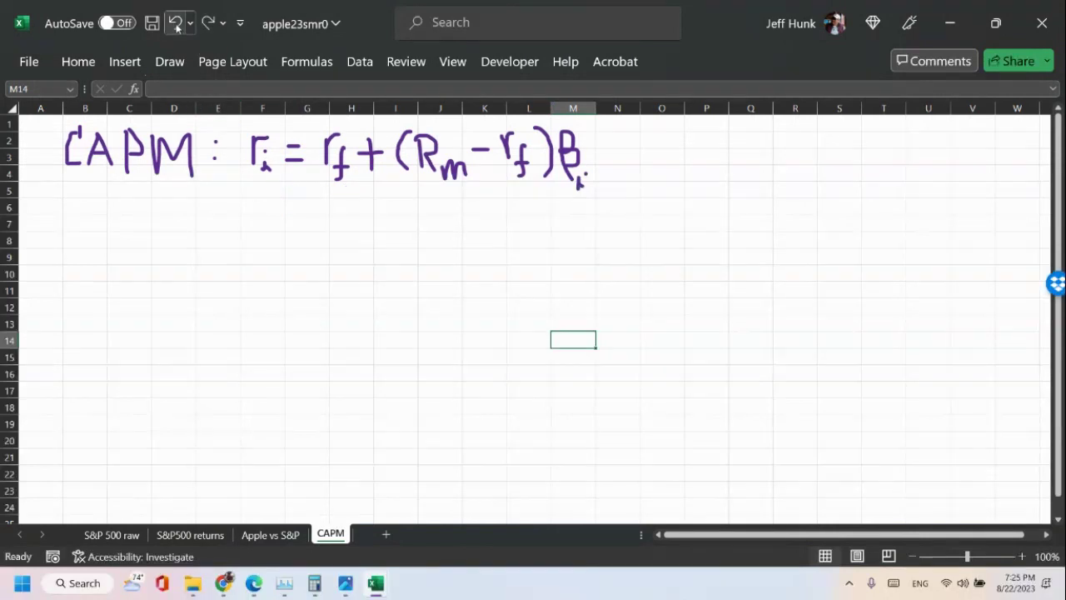
pyautogui.moveTo(350, 188)
pyautogui.mouseDown()
pyautogui.moveTo(335, 209)
pyautogui.moveTo(265, 192)
pyautogui.mouseUp()
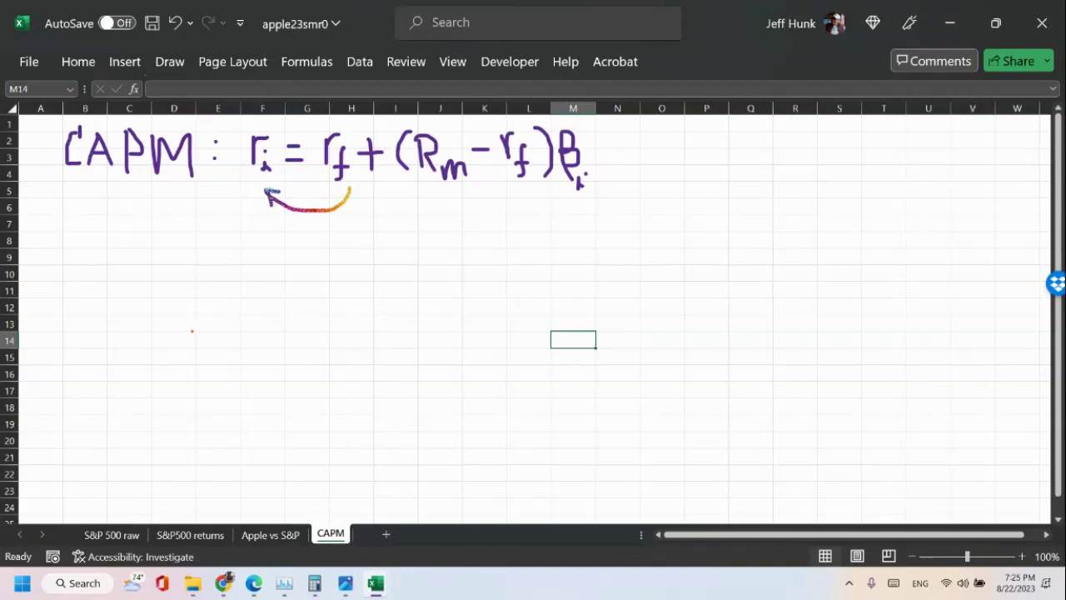
# Handwrite "ri − rf =" in purple ink beneath the curved arrow, starting a rearranged CAPM equation.
pyautogui.click(170, 62)
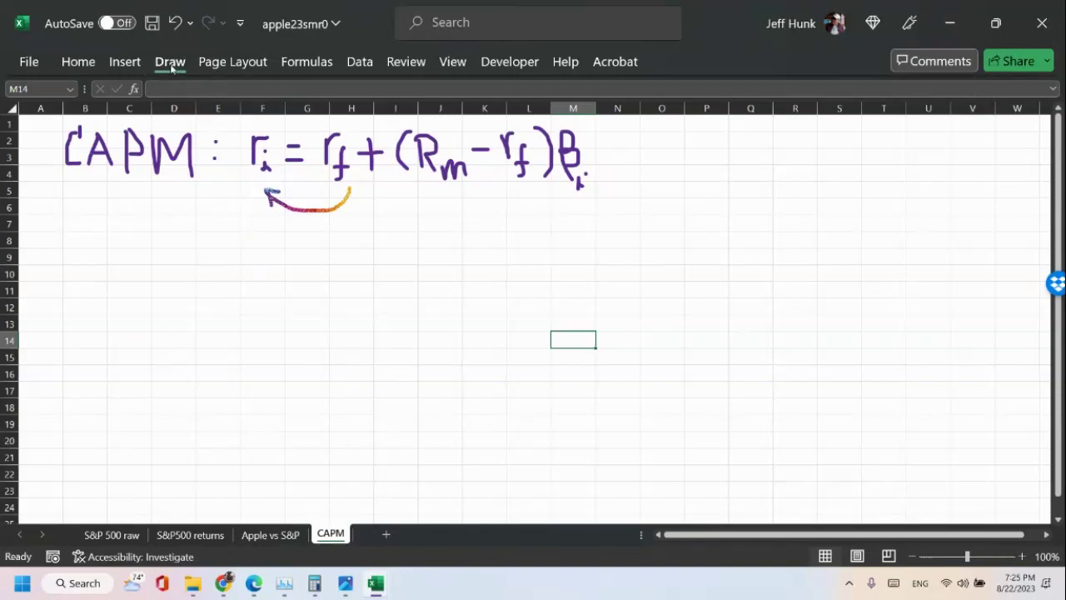
pyautogui.click(242, 234)
pyautogui.moveTo(245, 235)
pyautogui.mouseDown()
pyautogui.moveTo(245, 268)
pyautogui.moveTo(257, 233)
pyautogui.mouseUp()
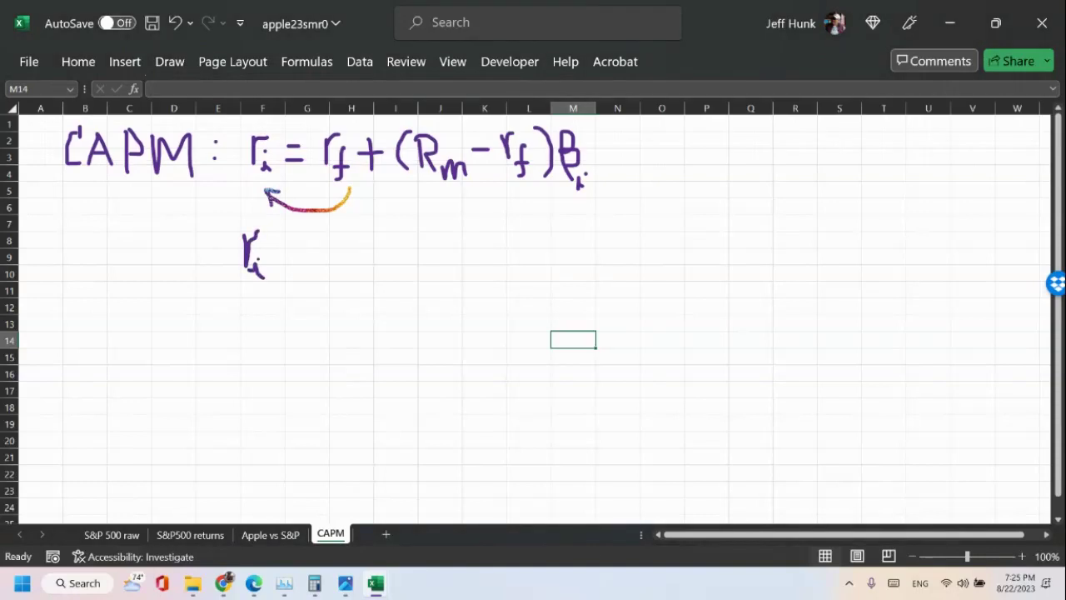
pyautogui.moveTo(295, 239)
pyautogui.mouseDown()
pyautogui.moveTo(302, 267)
pyautogui.moveTo(315, 268)
pyautogui.moveTo(306, 287)
pyautogui.mouseUp()
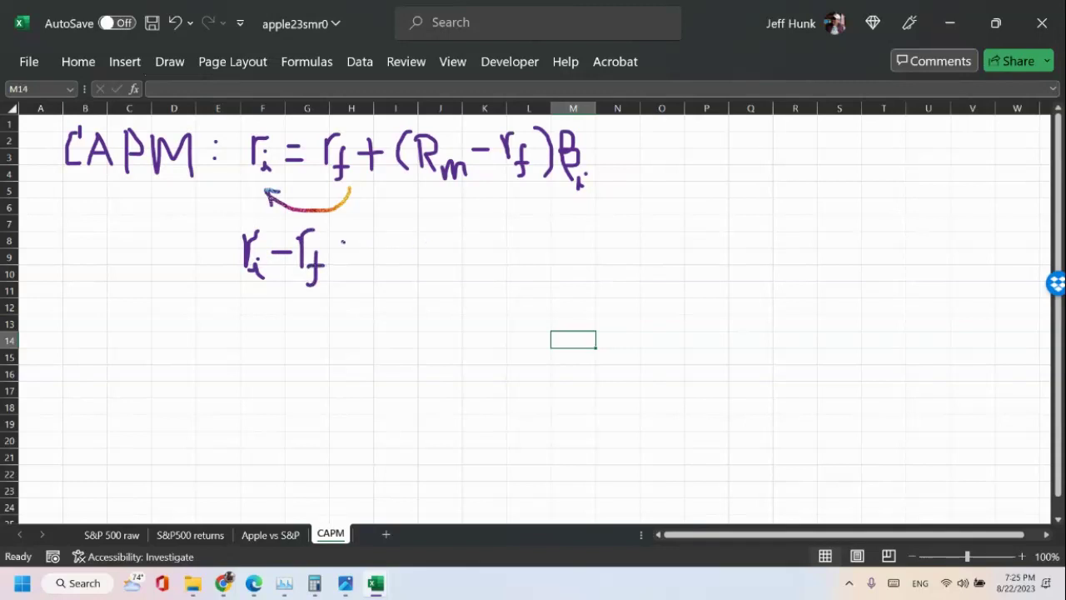
pyautogui.moveTo(342, 242)
pyautogui.mouseDown()
pyautogui.moveTo(371, 242)
pyautogui.moveTo(371, 255)
pyautogui.mouseUp()
# Complete the rearranged equation by handwriting "(Rm − rf)βi" in purple ink after the equals sign.
pyautogui.moveTo(408, 213); pyautogui.dragTo(417, 267)
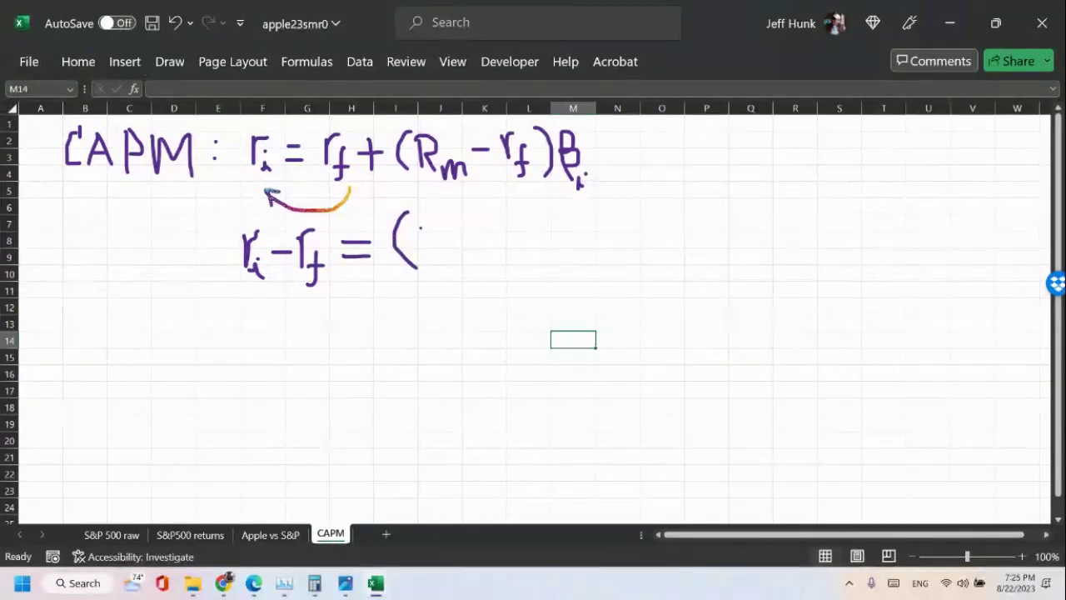
pyautogui.moveTo(425, 226); pyautogui.dragTo(424, 267)
pyautogui.moveTo(424, 225)
pyautogui.mouseDown()
pyautogui.moveTo(449, 235)
pyautogui.moveTo(433, 246)
pyautogui.moveTo(462, 269)
pyautogui.mouseUp()
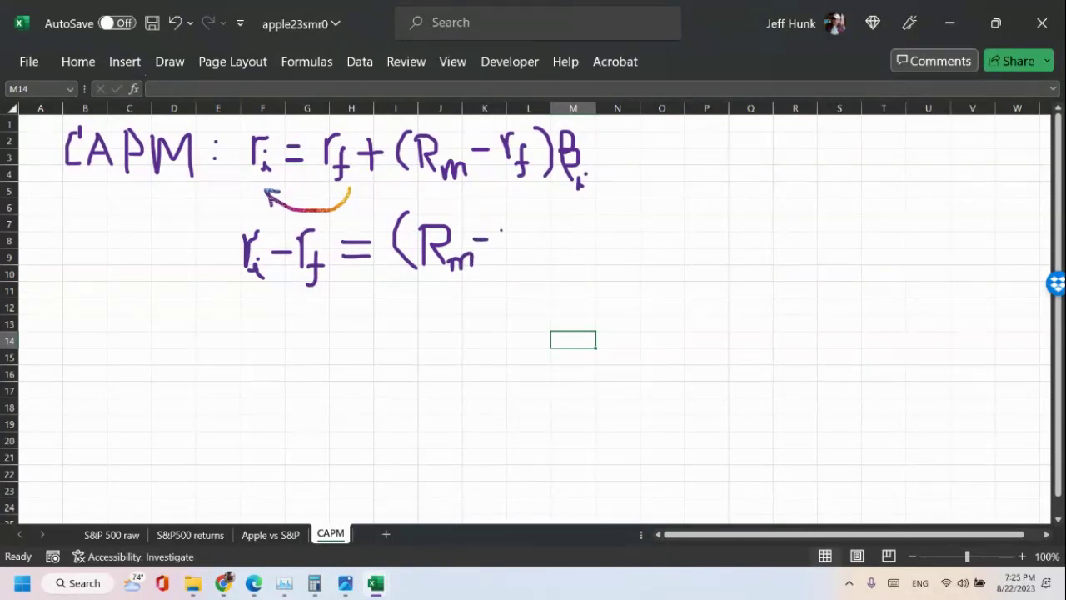
pyautogui.moveTo(500, 230); pyautogui.dragTo(512, 268)
pyautogui.moveTo(536, 218)
pyautogui.mouseDown()
pyautogui.moveTo(545, 232)
pyautogui.moveTo(534, 269)
pyautogui.moveTo(555, 268)
pyautogui.moveTo(569, 231)
pyautogui.moveTo(555, 258)
pyautogui.mouseUp()
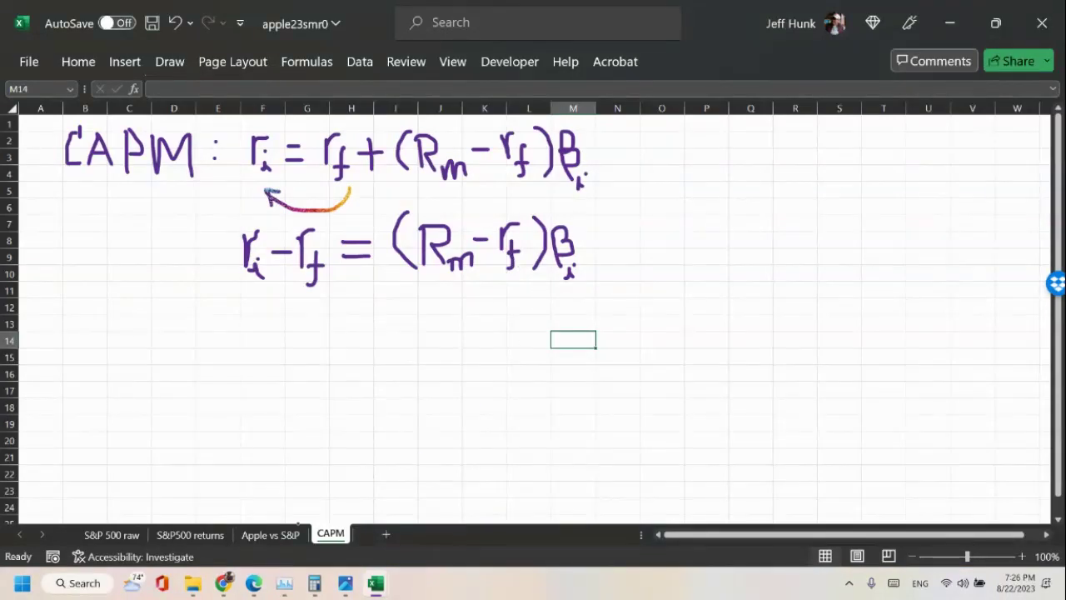
# Review the regression output, scatter chart and rt, beta, Rm and alpha table on the Apple vs S&P sheet, and return to the CAPM sheet.
pyautogui.click(270, 535)
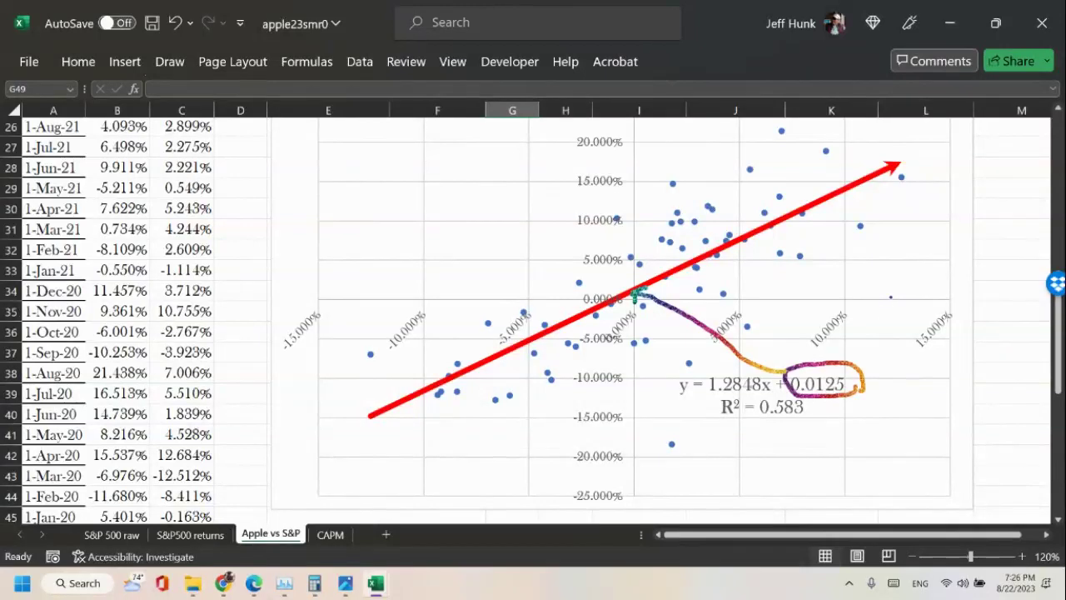
pyautogui.click(1061, 241)
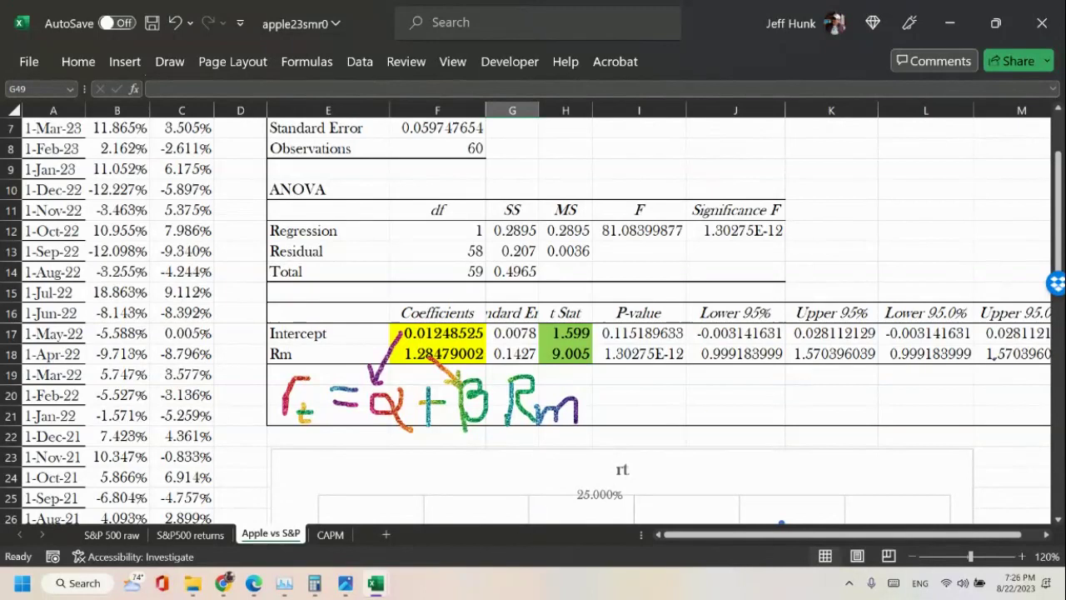
pyautogui.click(1059, 421)
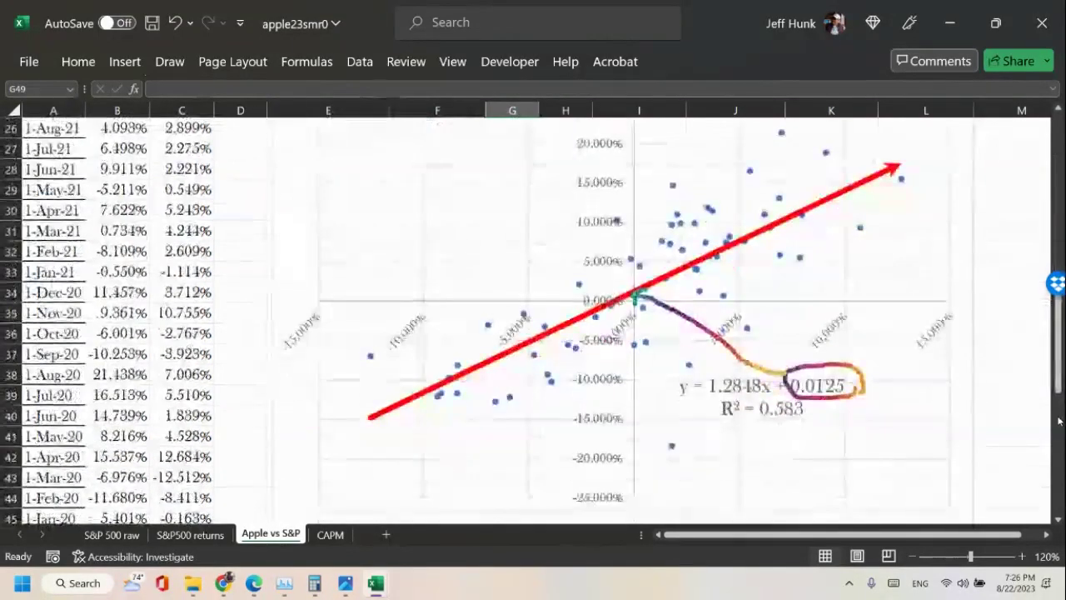
pyautogui.click(1059, 421)
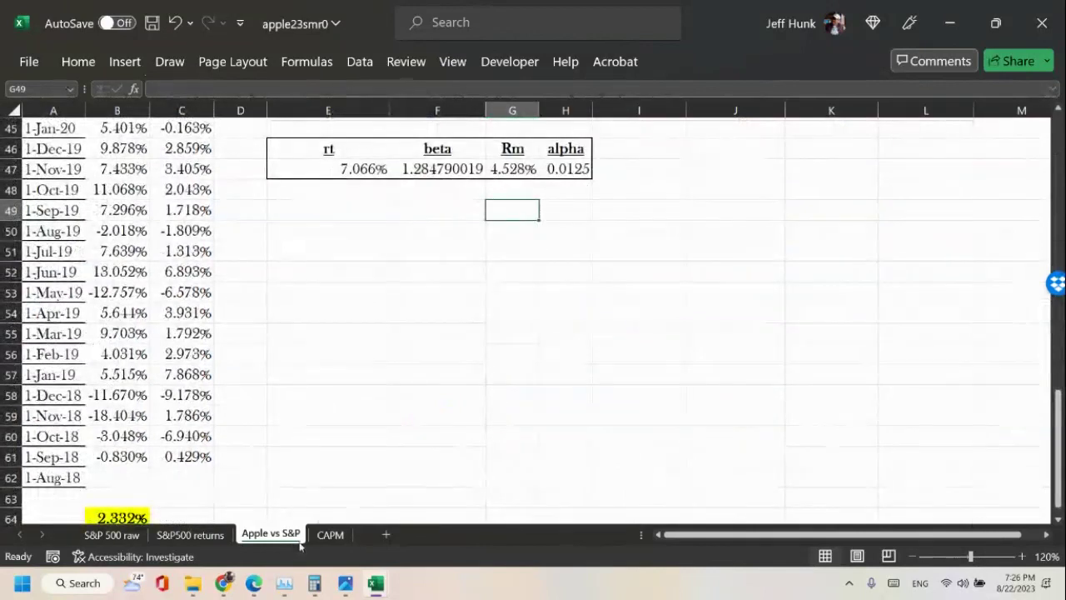
pyautogui.click(330, 534)
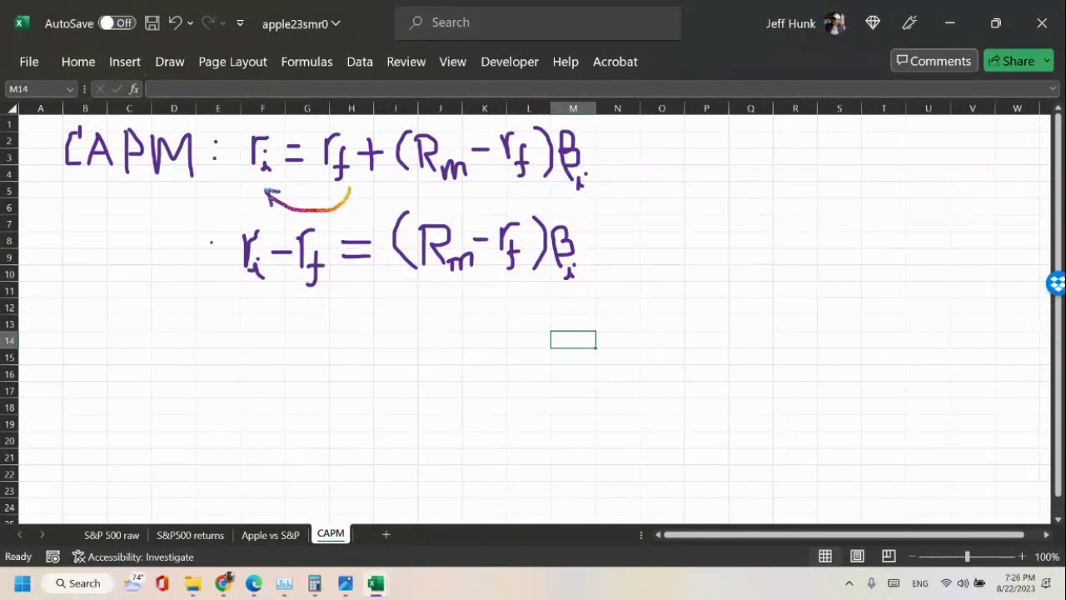
# Try a green pencil brace beneath "ri − rf" in the second equation, and undo it.
pyautogui.click(168, 62)
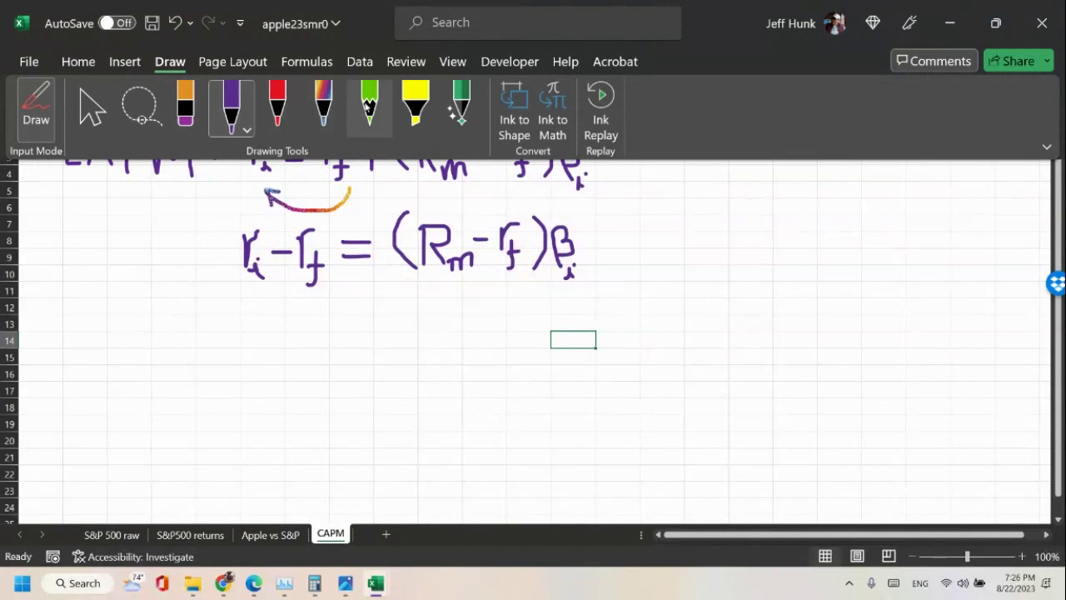
pyautogui.click(369, 106)
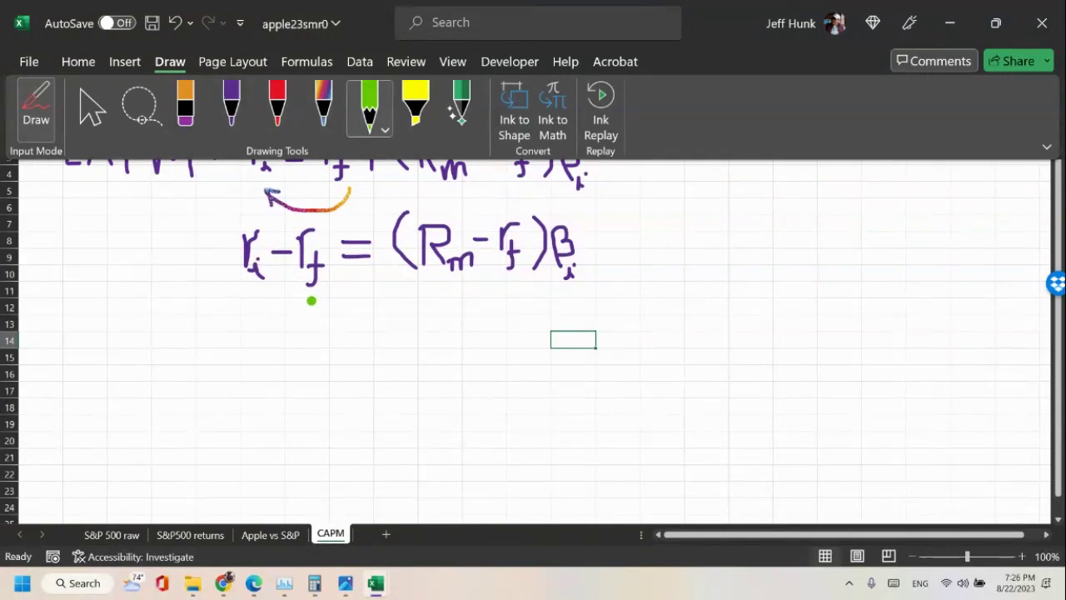
pyautogui.moveTo(250, 295)
pyautogui.mouseDown()
pyautogui.moveTo(288, 309)
pyautogui.moveTo(309, 293)
pyautogui.mouseUp()
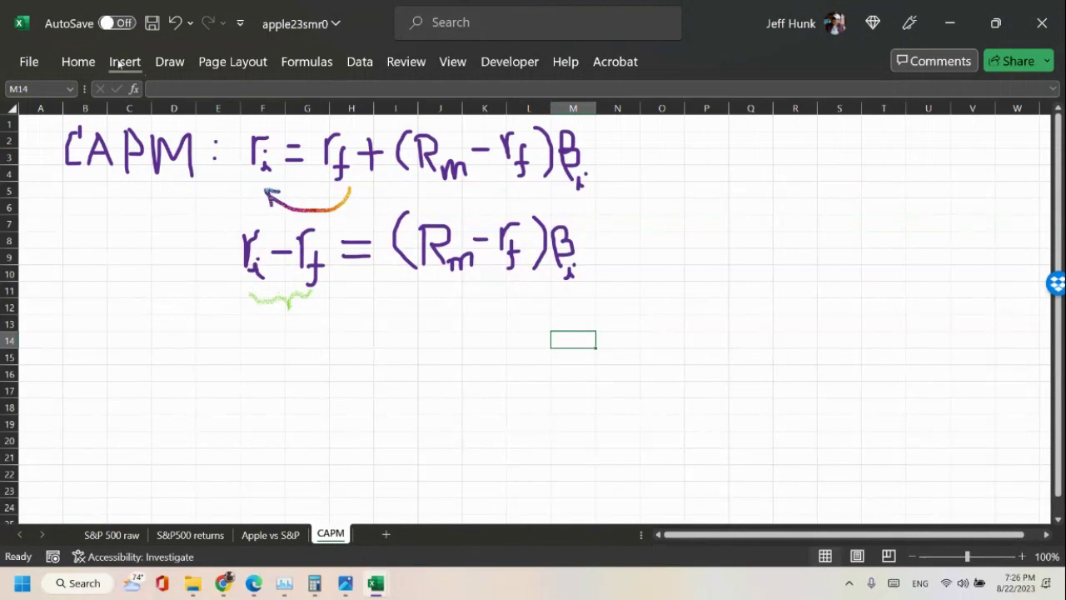
pyautogui.click(175, 22)
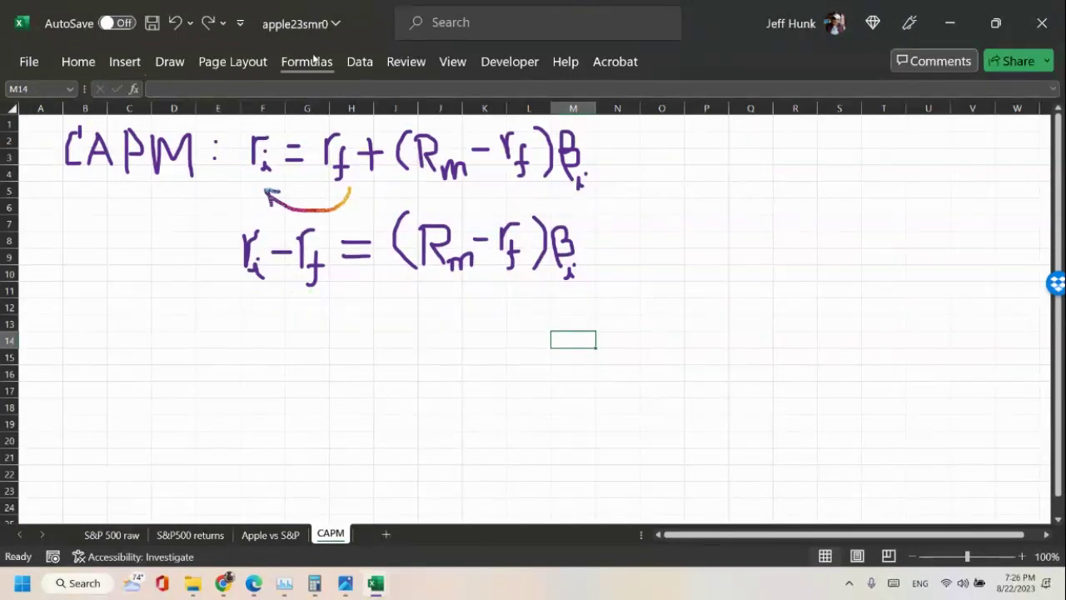
pyautogui.click(171, 62)
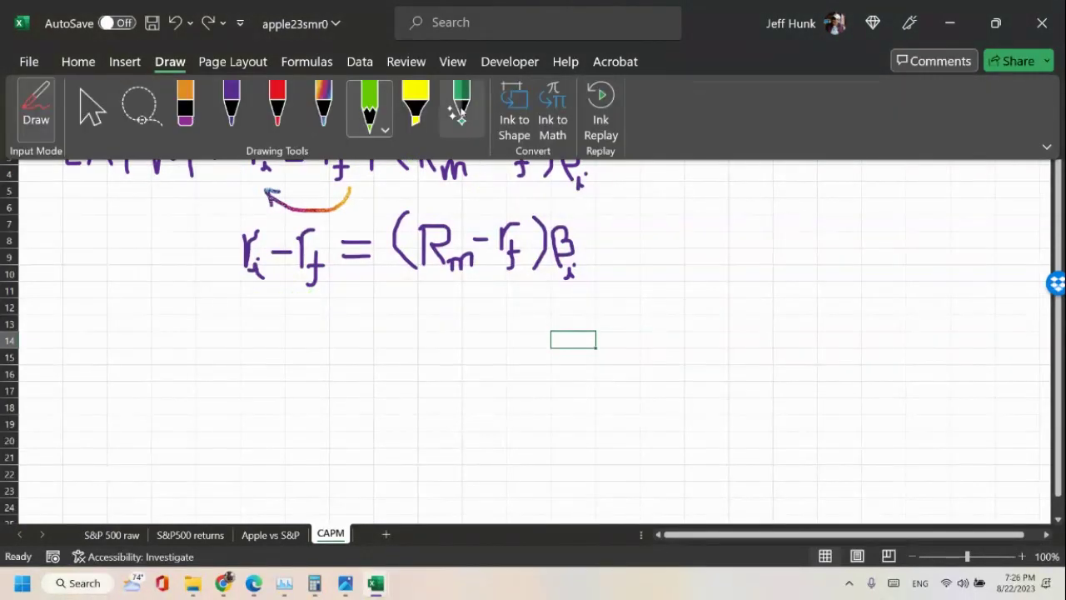
pyautogui.click(460, 109)
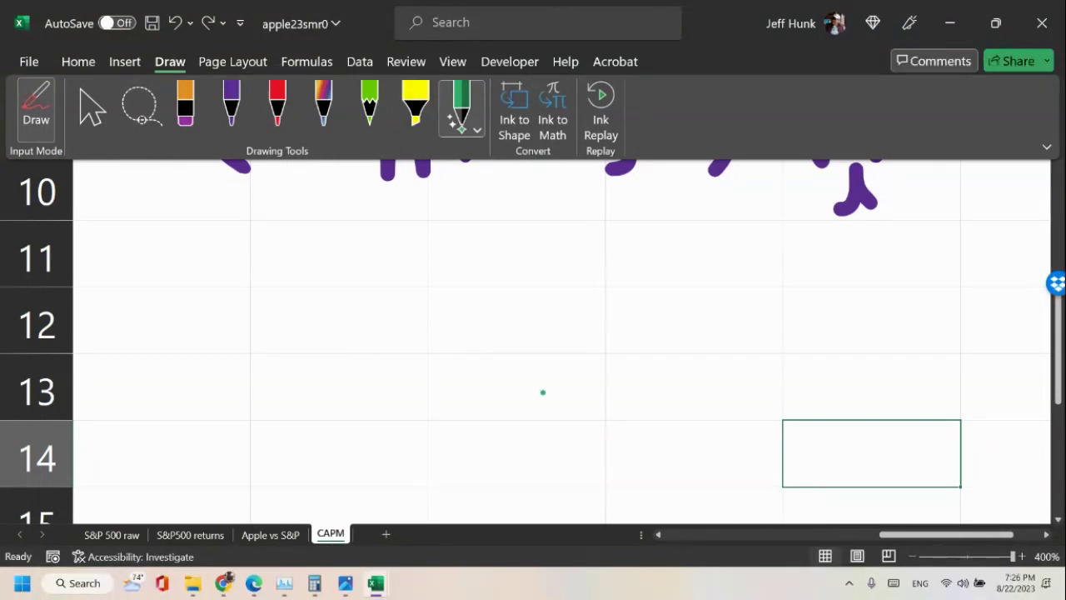
pyautogui.click(966, 558)
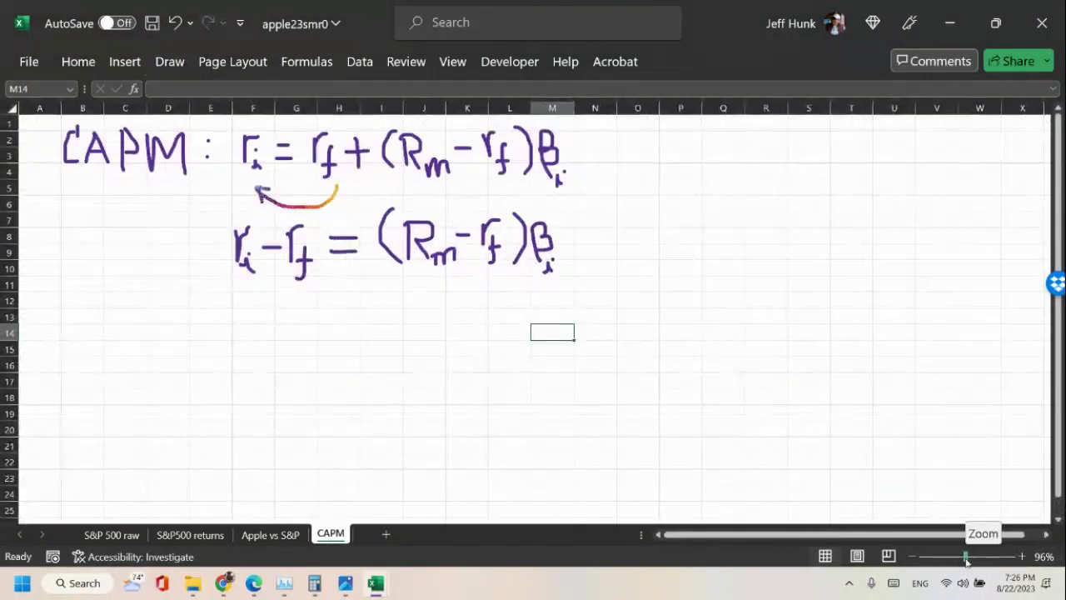
pyautogui.click(1022, 556)
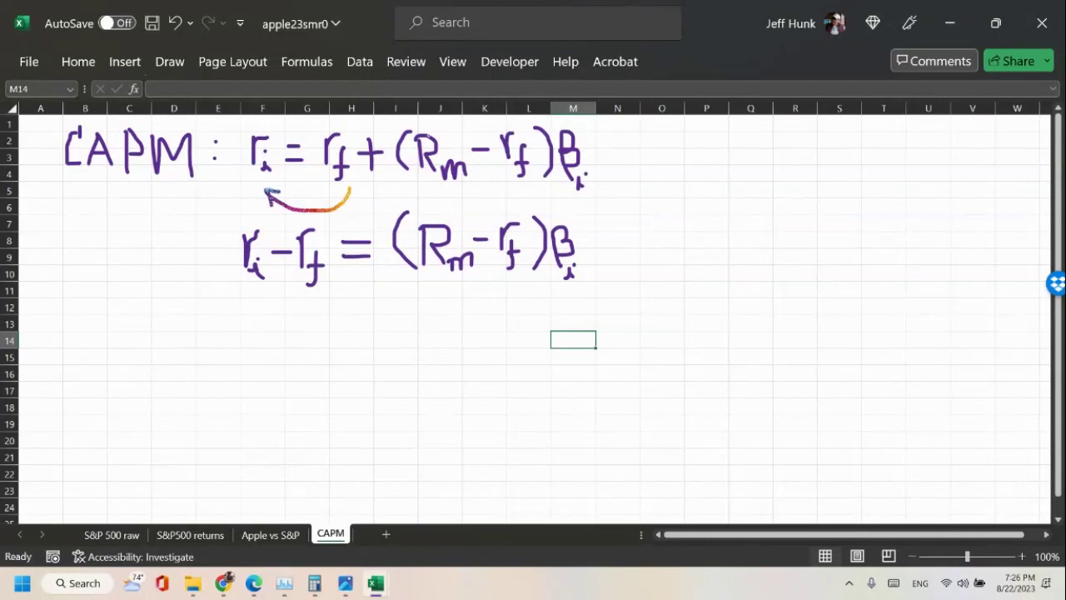
# Draw green pencil braces beneath "ri − rf" and "Rm − rf" in the second equation.
pyautogui.click(184, 68)
pyautogui.click(369, 102)
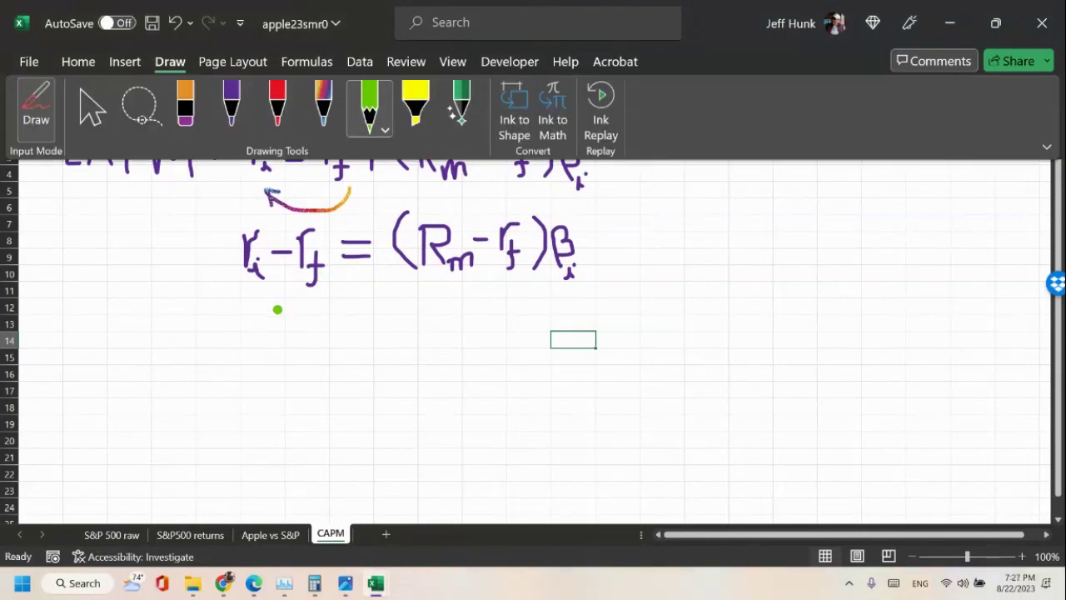
pyautogui.moveTo(249, 289)
pyautogui.mouseDown()
pyautogui.moveTo(281, 300)
pyautogui.moveTo(316, 287)
pyautogui.mouseUp()
pyautogui.moveTo(431, 280)
pyautogui.mouseDown()
pyautogui.moveTo(431, 290)
pyautogui.moveTo(464, 292)
pyautogui.moveTo(518, 273)
pyautogui.mouseUp()
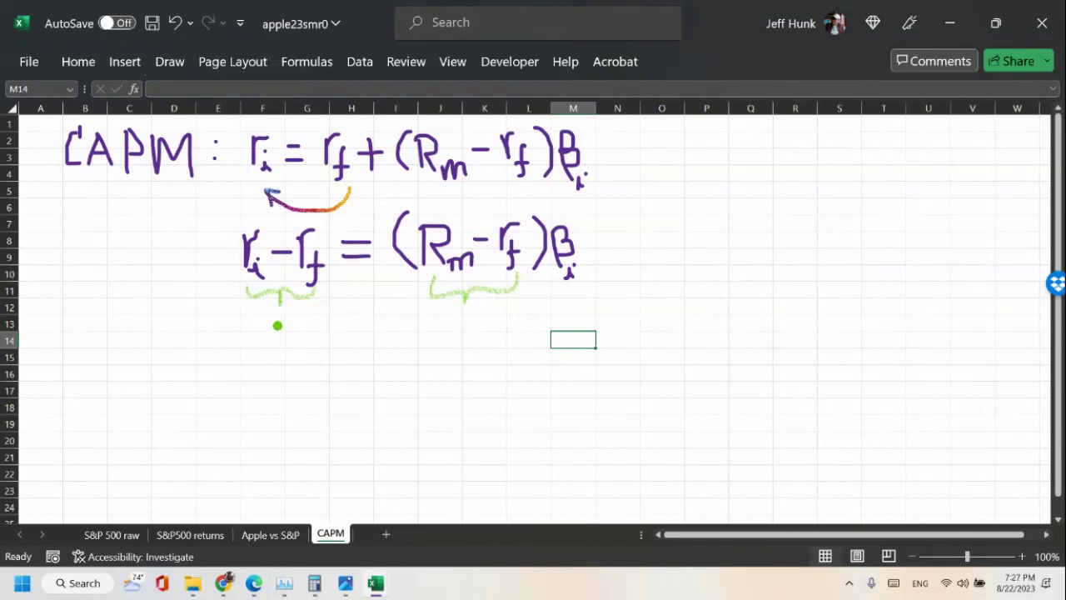
# Handwrite "Market Risk Premium" in green pencil beneath the "Rm − rf" brace, undoing and redrawing misdrawn strokes.
pyautogui.moveTo(435, 308)
pyautogui.mouseDown()
pyautogui.moveTo(435, 317)
pyautogui.moveTo(459, 295)
pyautogui.moveTo(478, 328)
pyautogui.moveTo(508, 322)
pyautogui.mouseUp()
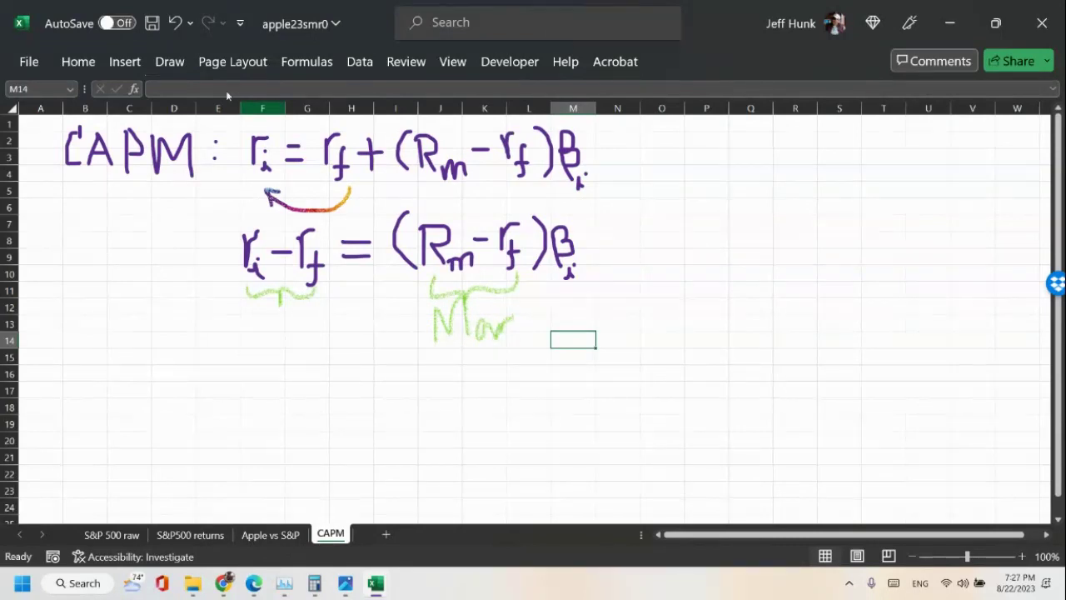
pyautogui.click(175, 23)
pyautogui.click(175, 23)
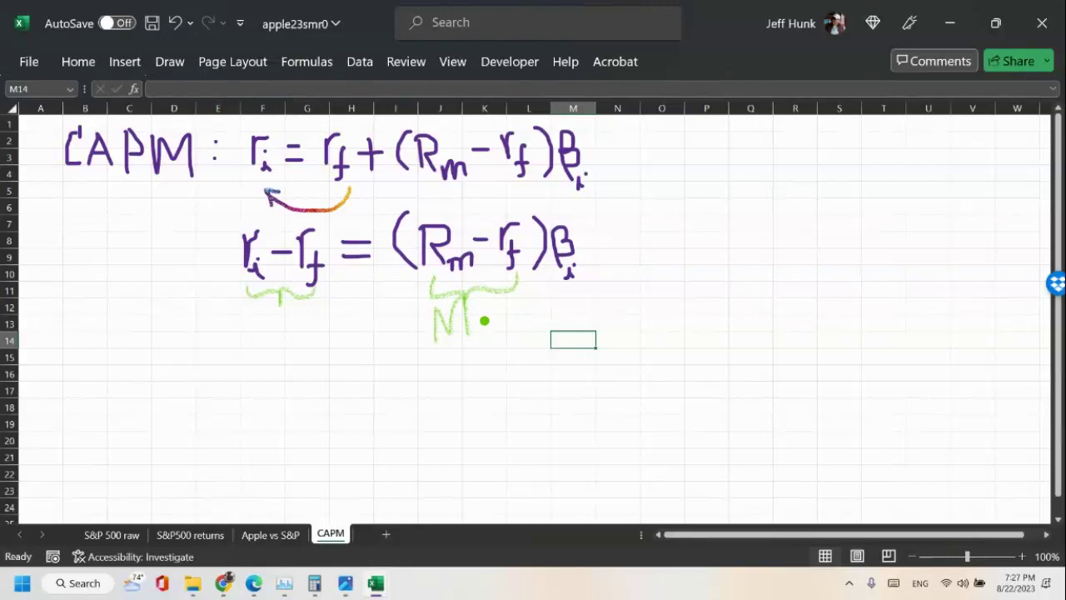
pyautogui.moveTo(484, 321)
pyautogui.mouseDown()
pyautogui.moveTo(481, 336)
pyautogui.moveTo(491, 328)
pyautogui.moveTo(496, 338)
pyautogui.moveTo(500, 317)
pyautogui.moveTo(514, 329)
pyautogui.moveTo(522, 312)
pyautogui.moveTo(512, 327)
pyautogui.moveTo(541, 337)
pyautogui.mouseUp()
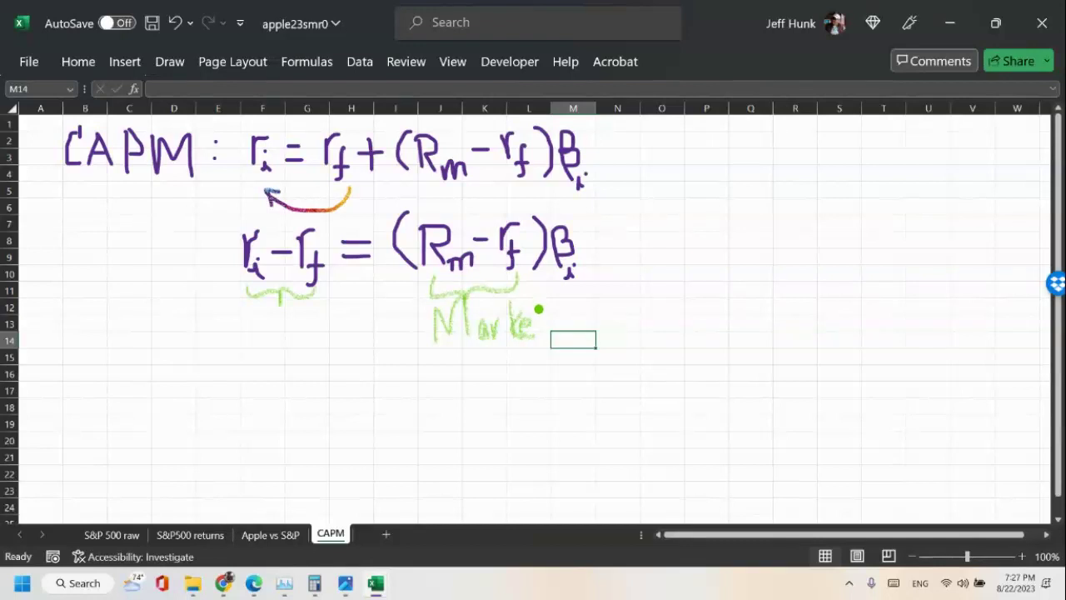
pyautogui.moveTo(539, 297)
pyautogui.mouseDown()
pyautogui.moveTo(545, 338)
pyautogui.moveTo(549, 314)
pyautogui.moveTo(575, 330)
pyautogui.moveTo(568, 303)
pyautogui.moveTo(602, 334)
pyautogui.moveTo(605, 317)
pyautogui.moveTo(639, 311)
pyautogui.moveTo(652, 328)
pyautogui.moveTo(671, 323)
pyautogui.moveTo(678, 300)
pyautogui.moveTo(690, 323)
pyautogui.moveTo(698, 314)
pyautogui.moveTo(718, 330)
pyautogui.moveTo(789, 315)
pyautogui.mouseUp()
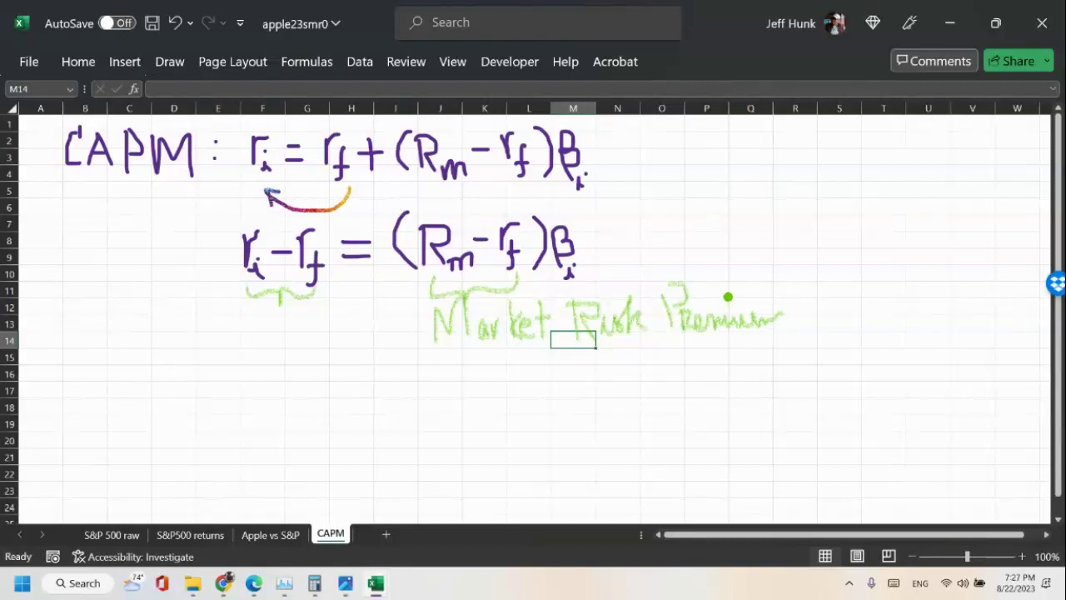
# Handwrite "Apple's Risk Premium" in green pencil beneath the "ri − rf" brace and circle βi in the second equation.
pyautogui.moveTo(375, 583)
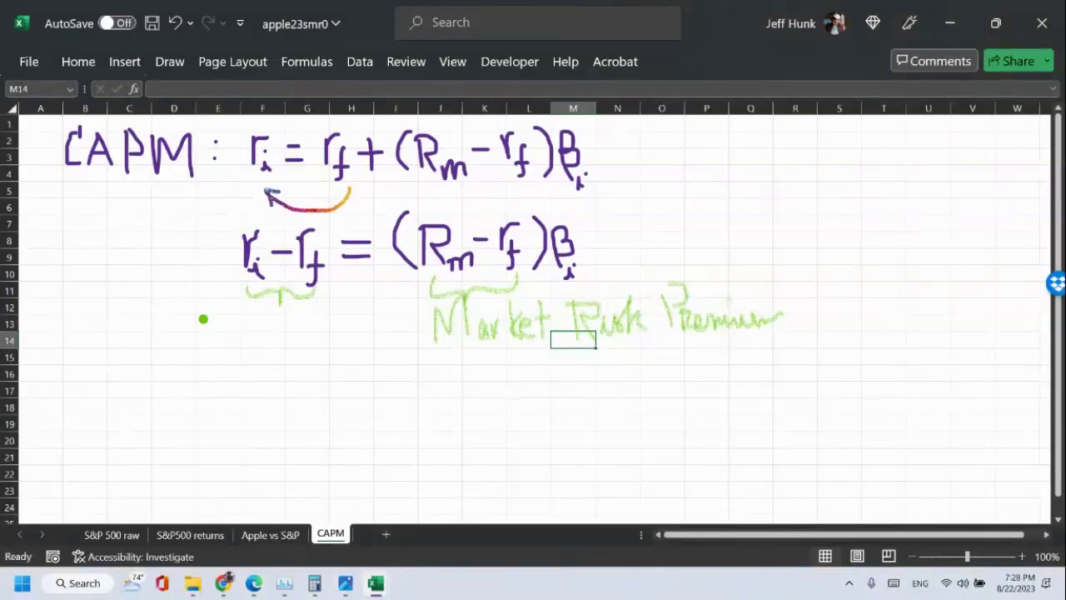
pyautogui.moveTo(213, 309); pyautogui.dragTo(212, 354)
pyautogui.moveTo(212, 305)
pyautogui.mouseDown()
pyautogui.moveTo(228, 341)
pyautogui.moveTo(212, 334)
pyautogui.mouseUp()
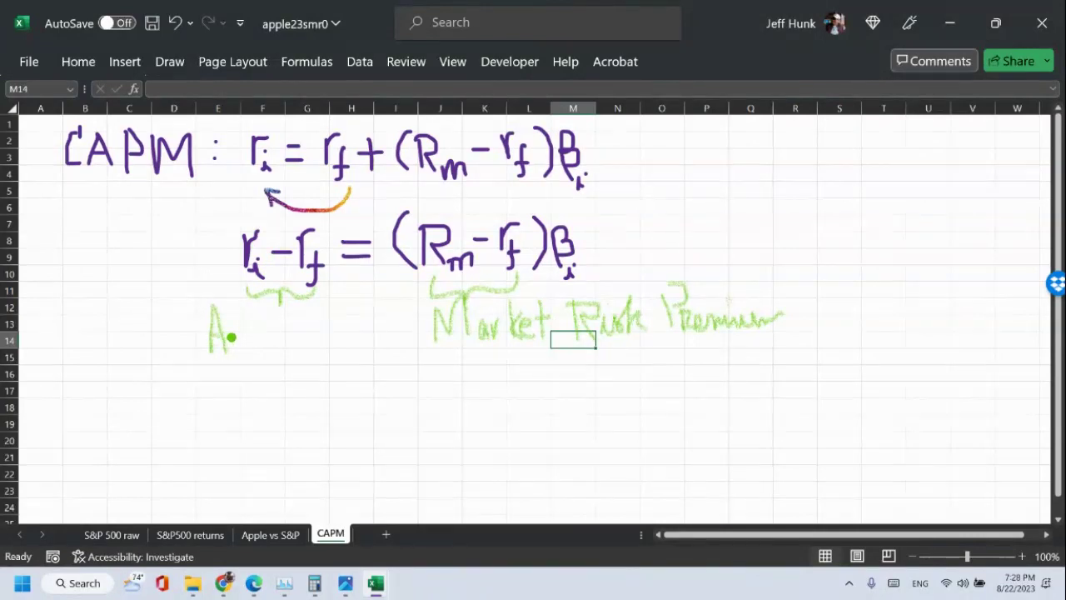
pyautogui.moveTo(238, 337)
pyautogui.mouseDown()
pyautogui.moveTo(239, 365)
pyautogui.moveTo(240, 345)
pyautogui.moveTo(257, 372)
pyautogui.moveTo(259, 338)
pyautogui.moveTo(263, 351)
pyautogui.moveTo(274, 330)
pyautogui.moveTo(278, 345)
pyautogui.moveTo(305, 338)
pyautogui.moveTo(305, 352)
pyautogui.mouseUp()
pyautogui.moveTo(218, 375)
pyautogui.mouseDown()
pyautogui.moveTo(228, 405)
pyautogui.moveTo(232, 388)
pyautogui.moveTo(248, 407)
pyautogui.moveTo(286, 374)
pyautogui.moveTo(309, 405)
pyautogui.mouseUp()
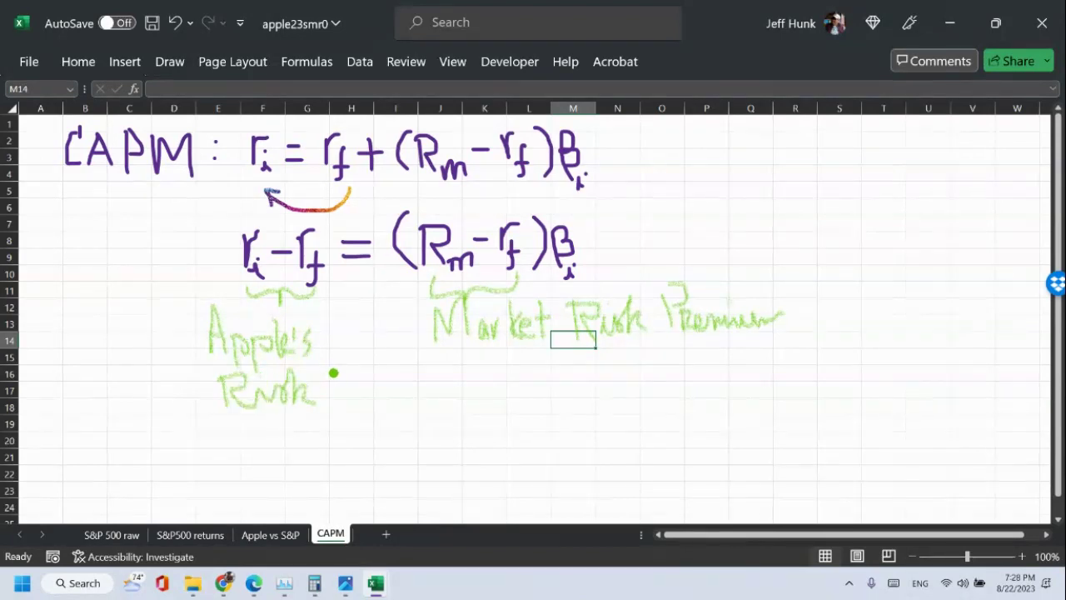
pyautogui.moveTo(336, 372); pyautogui.dragTo(341, 413)
pyautogui.moveTo(335, 369)
pyautogui.mouseDown()
pyautogui.moveTo(352, 407)
pyautogui.moveTo(350, 395)
pyautogui.moveTo(388, 396)
pyautogui.moveTo(400, 382)
pyautogui.moveTo(411, 398)
pyautogui.moveTo(411, 386)
pyautogui.moveTo(477, 385)
pyautogui.mouseUp()
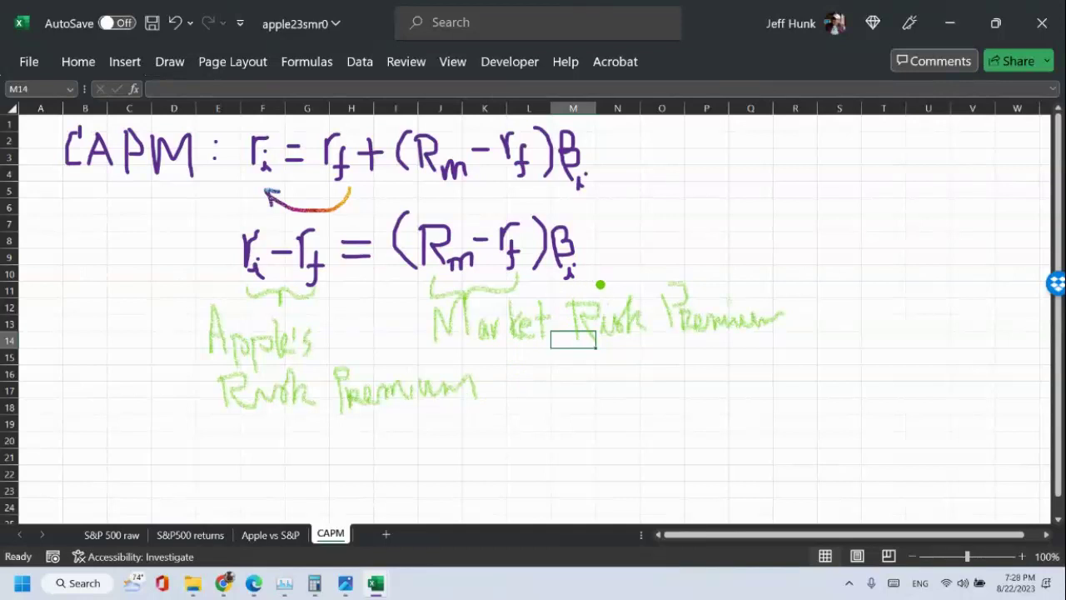
pyautogui.moveTo(596, 283)
pyautogui.mouseDown()
pyautogui.moveTo(551, 232)
pyautogui.moveTo(596, 291)
pyautogui.mouseUp()
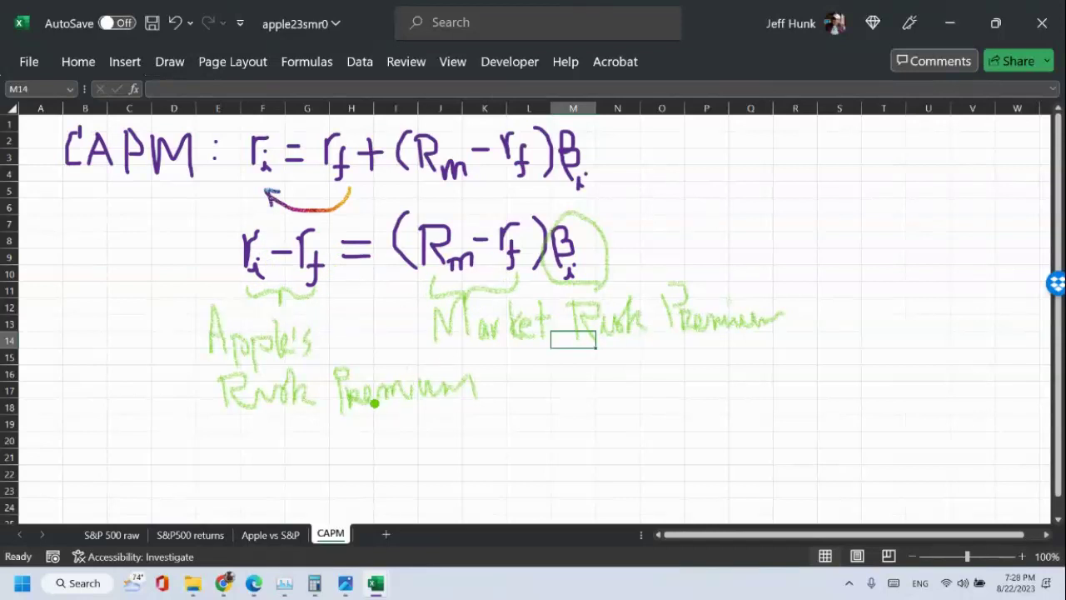
# Check the Apple beta estimate on the Apple vs S&P sheet and return to the CAPM sheet.
pyautogui.click(297, 538)
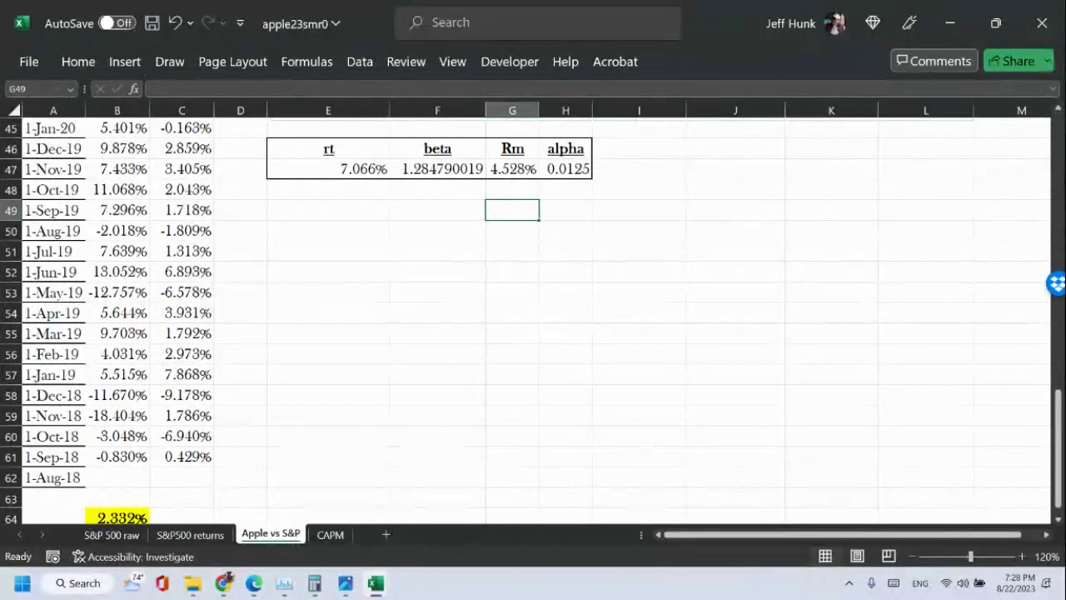
pyautogui.scroll(6, 1036, 178)
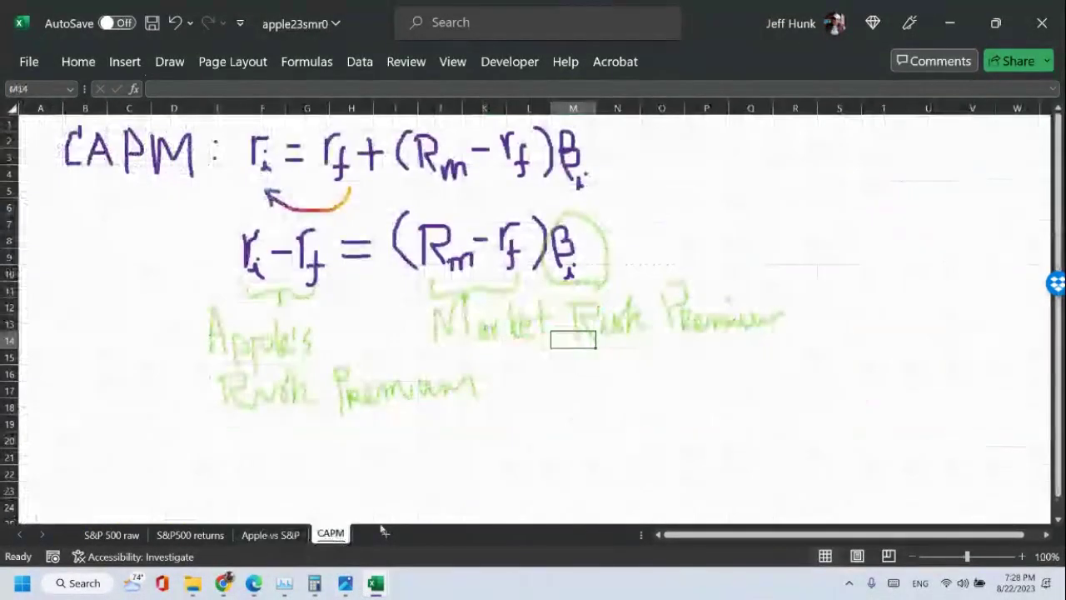
pyautogui.click(330, 534)
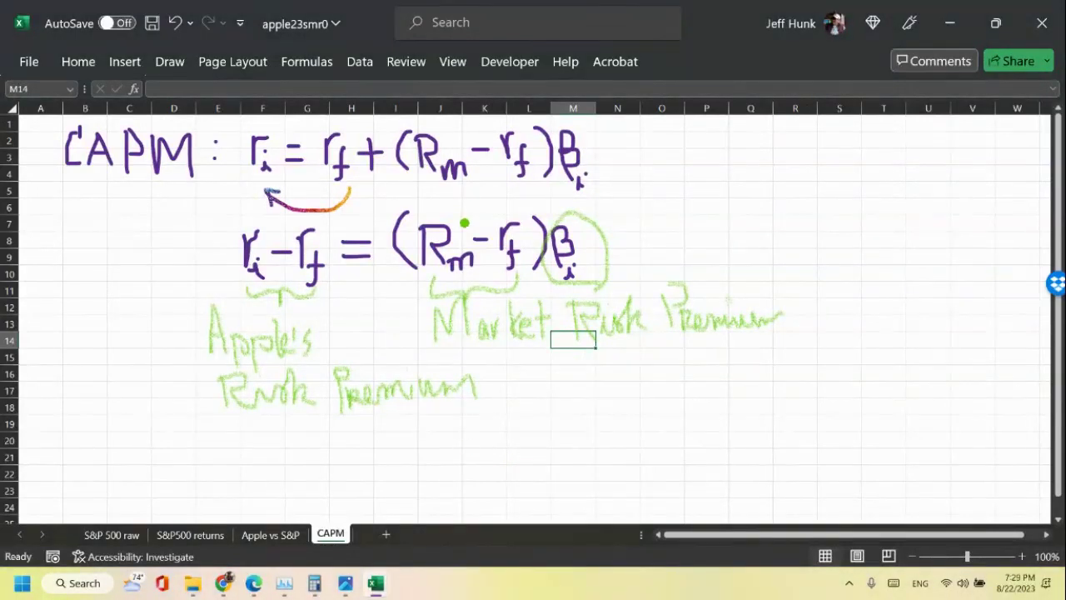
# In the top equation, mark the rf inside the parentheses with a green circle and long arrow, and circle ri.
pyautogui.moveTo(532, 177)
pyautogui.mouseDown()
pyautogui.moveTo(488, 140)
pyautogui.moveTo(528, 175)
pyautogui.moveTo(721, 206)
pyautogui.mouseUp()
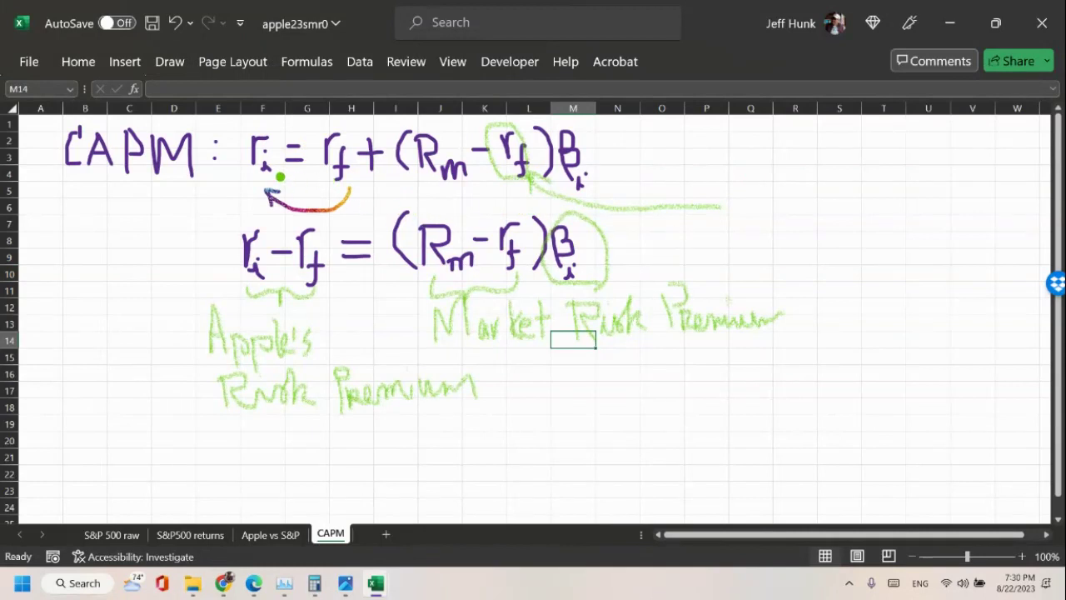
pyautogui.moveTo(281, 176)
pyautogui.mouseDown()
pyautogui.moveTo(239, 146)
pyautogui.moveTo(291, 140)
pyautogui.moveTo(283, 171)
pyautogui.mouseUp()
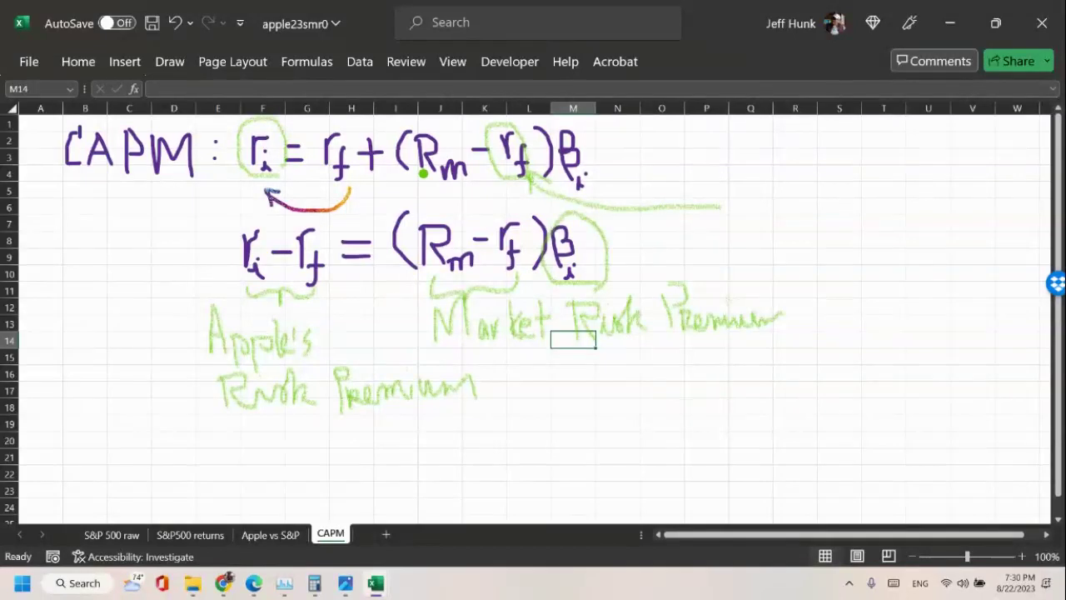
# Circle Rm in the top equation and draw green arrows from ri and Rm toward the area beneath "CAPM".
pyautogui.moveTo(463, 177)
pyautogui.mouseDown()
pyautogui.moveTo(415, 150)
pyautogui.moveTo(473, 158)
pyautogui.moveTo(468, 176)
pyautogui.moveTo(107, 240)
pyautogui.mouseUp()
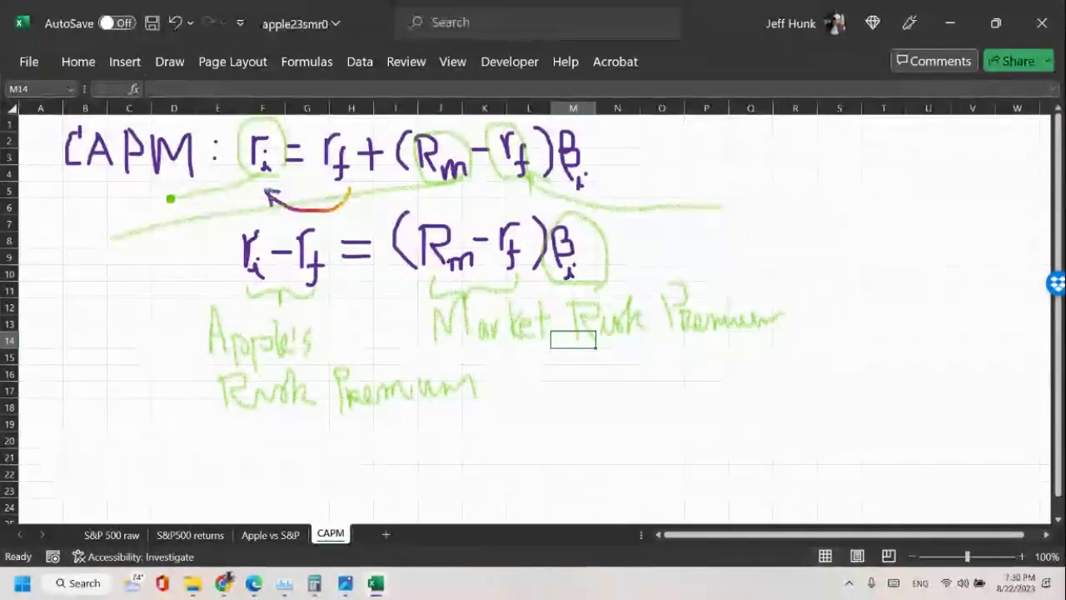
pyautogui.moveTo(167, 198); pyautogui.dragTo(124, 213)
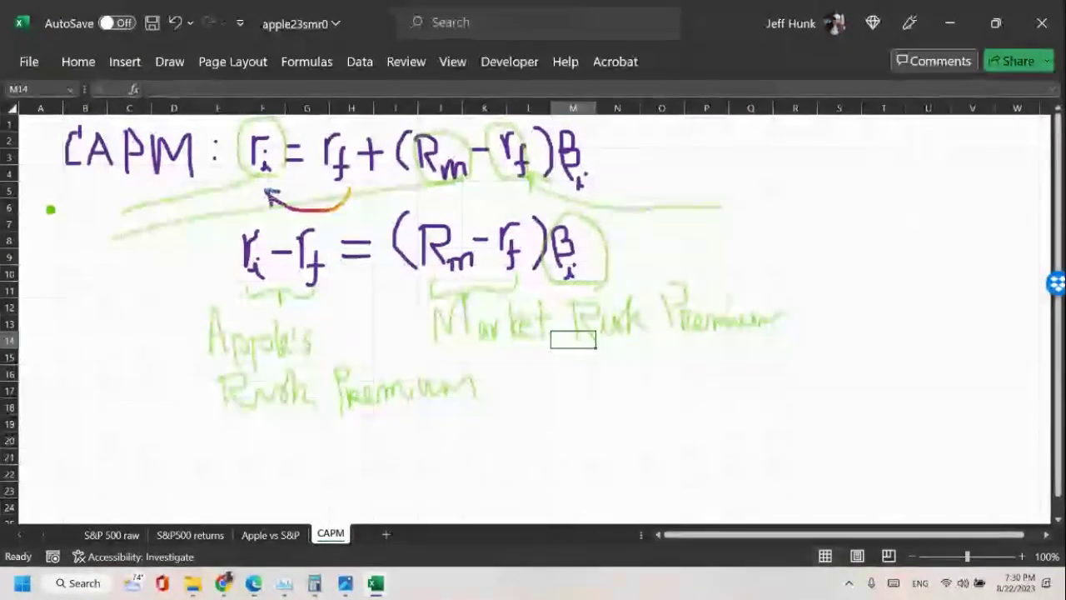
pyautogui.moveTo(138, 188)
pyautogui.mouseDown()
pyautogui.moveTo(119, 209)
pyautogui.moveTo(145, 221)
pyautogui.moveTo(119, 238)
pyautogui.moveTo(150, 255)
pyautogui.mouseUp()
pyautogui.moveTo(36, 208)
pyautogui.mouseDown()
pyautogui.moveTo(49, 227)
pyautogui.moveTo(72, 215)
pyautogui.moveTo(70, 250)
pyautogui.moveTo(96, 223)
pyautogui.moveTo(100, 245)
pyautogui.moveTo(117, 250)
pyautogui.mouseUp()
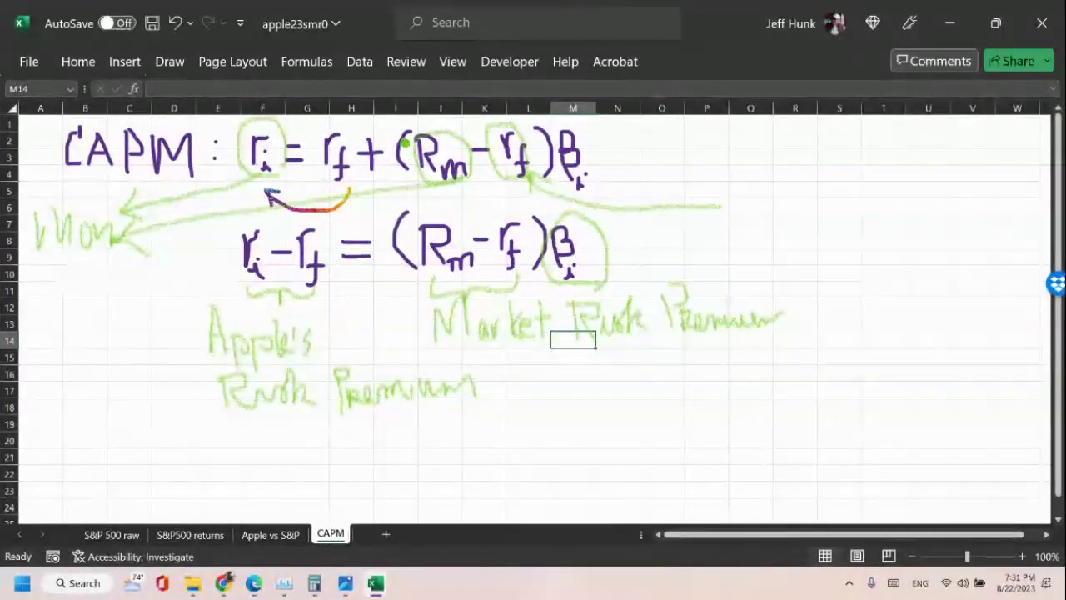
pyautogui.click(175, 24)
pyautogui.click(175, 24)
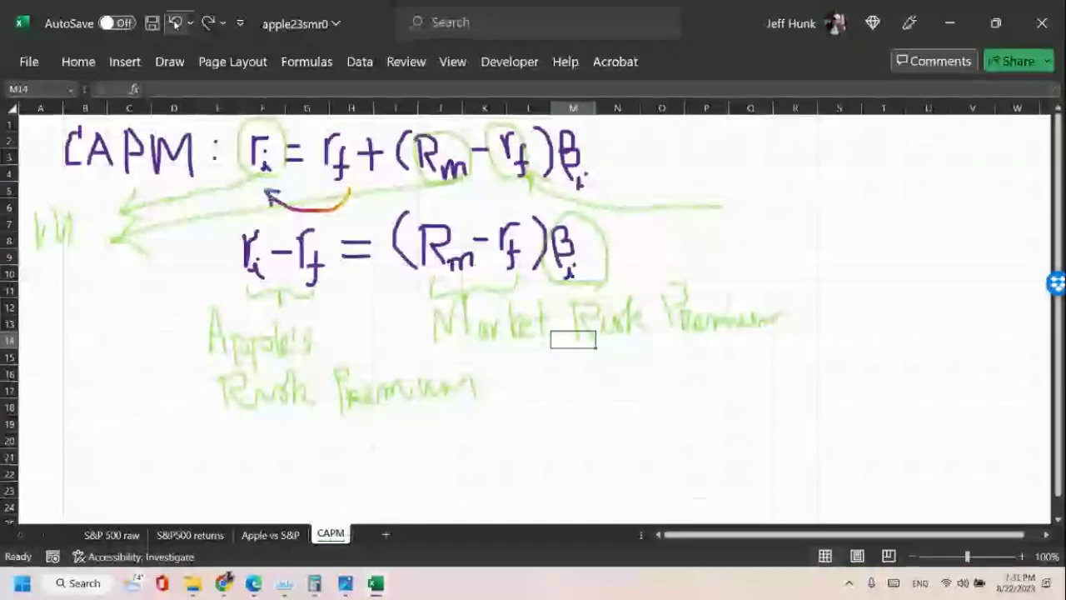
pyautogui.click(175, 23)
pyautogui.click(175, 24)
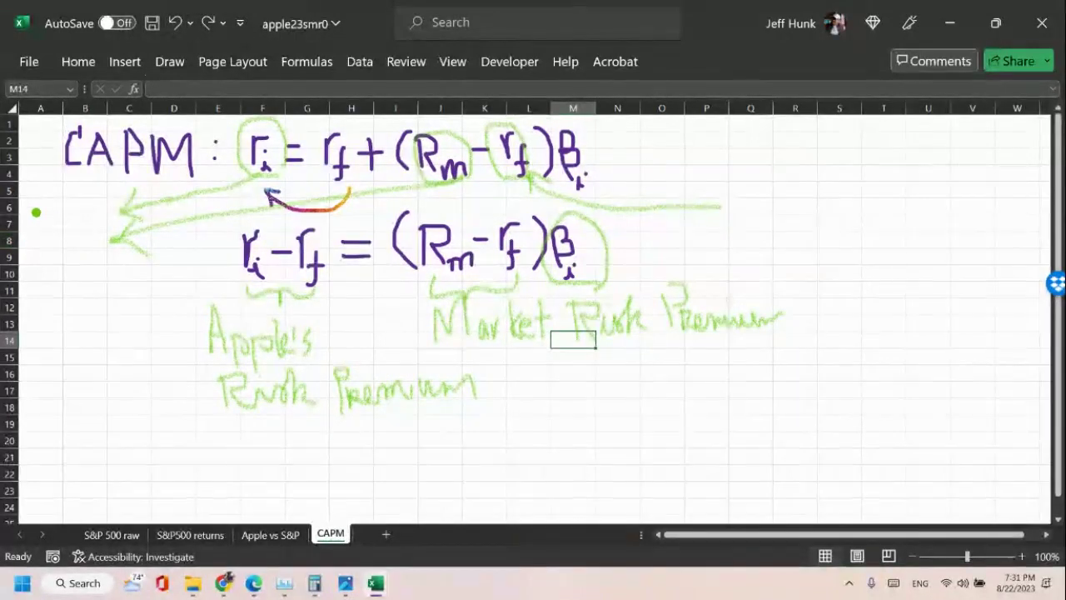
# Handwrite "Monthly" in green at the ri and Rm arrowheads and at the tail of the rf arrow, and leave drawing mode.
pyautogui.moveTo(30, 223)
pyautogui.mouseDown()
pyautogui.moveTo(50, 224)
pyautogui.moveTo(60, 240)
pyautogui.moveTo(74, 236)
pyautogui.moveTo(100, 261)
pyautogui.mouseUp()
pyautogui.moveTo(107, 221)
pyautogui.mouseDown()
pyautogui.moveTo(106, 247)
pyautogui.moveTo(130, 234)
pyautogui.moveTo(156, 261)
pyautogui.moveTo(215, 275)
pyautogui.mouseUp()
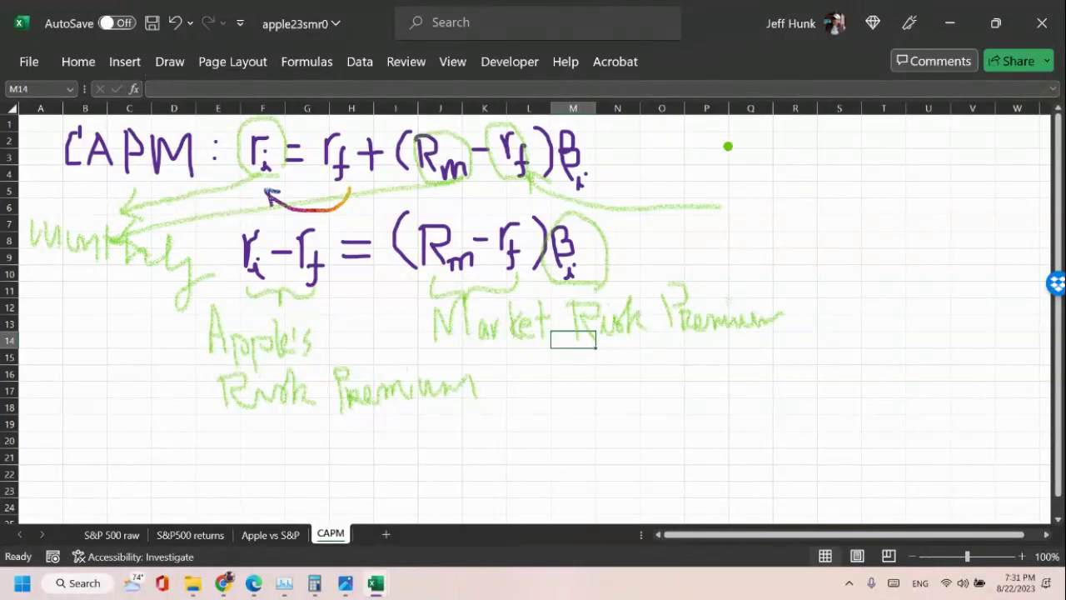
pyautogui.moveTo(744, 186)
pyautogui.mouseDown()
pyautogui.moveTo(742, 205)
pyautogui.moveTo(804, 186)
pyautogui.moveTo(821, 205)
pyautogui.moveTo(828, 166)
pyautogui.moveTo(825, 192)
pyautogui.mouseUp()
pyautogui.moveTo(838, 178)
pyautogui.mouseDown()
pyautogui.moveTo(842, 209)
pyautogui.moveTo(923, 193)
pyautogui.moveTo(919, 258)
pyautogui.mouseUp()
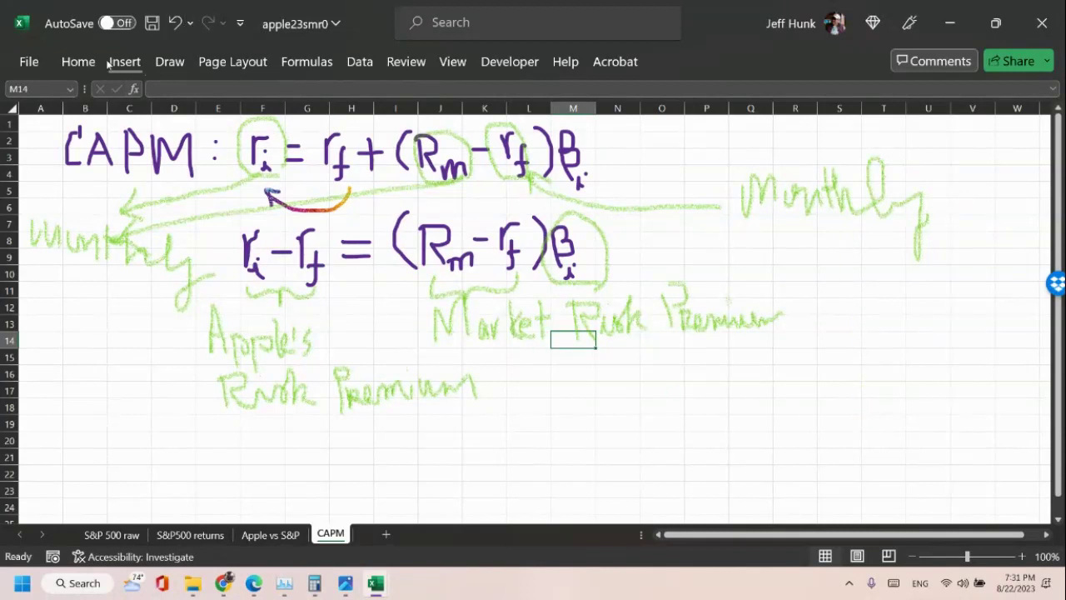
pyautogui.click(170, 62)
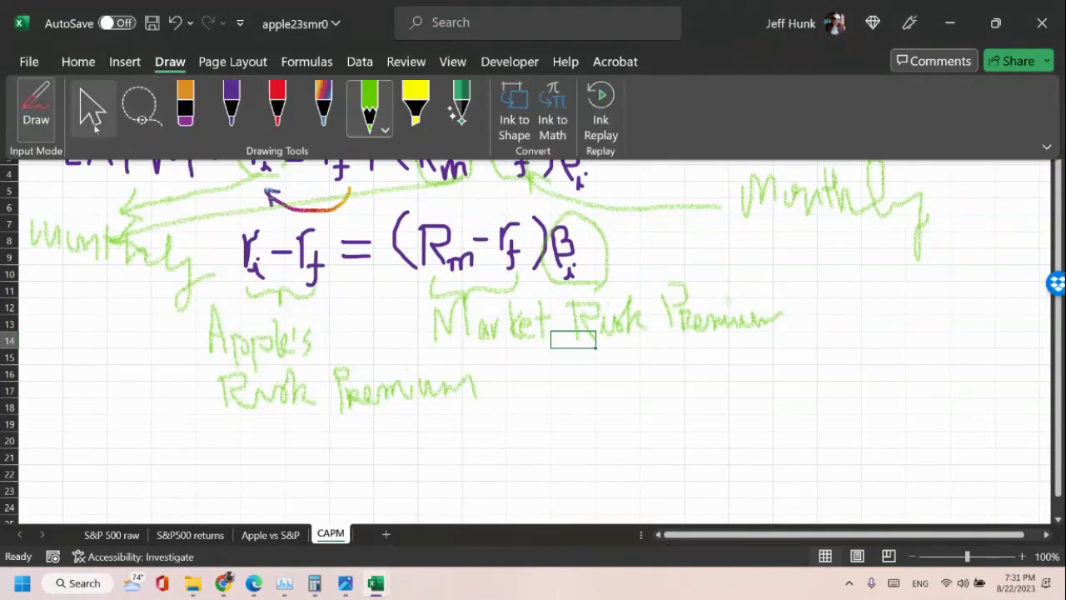
pyautogui.click(96, 125)
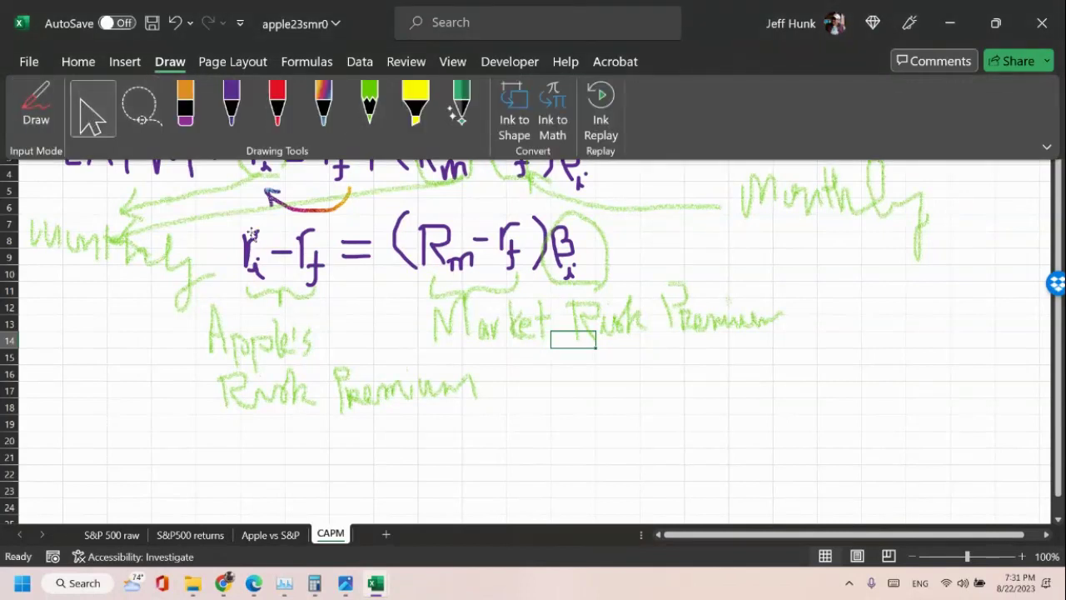
# Switch to the browser and open the Federal Reserve Economic Data (FRED) favorite in the Yahoo Finance S&P 500 tab.
pyautogui.click(950, 22)
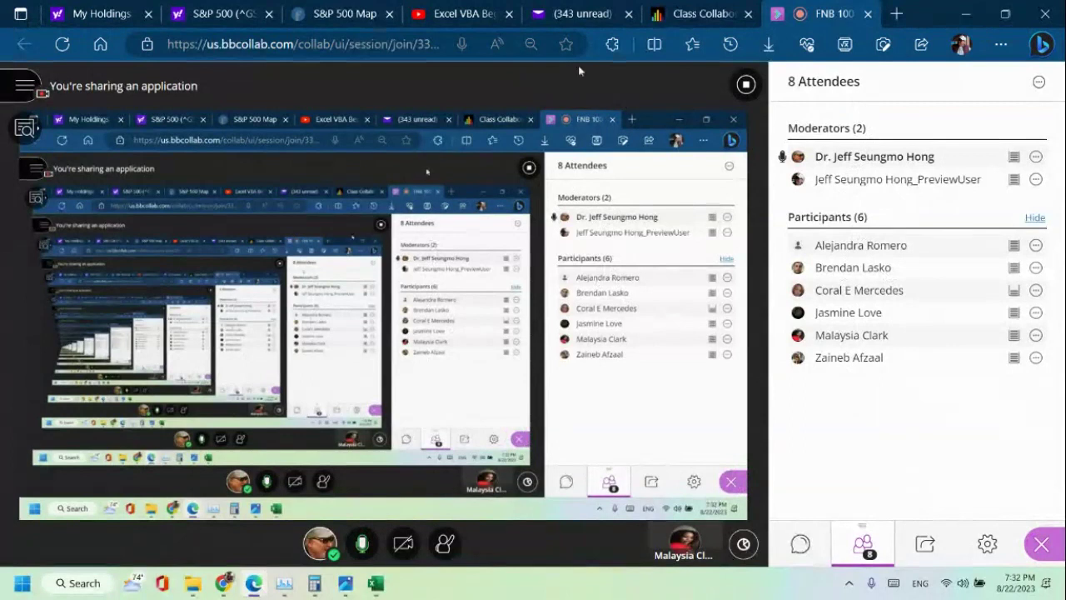
pyautogui.click(225, 17)
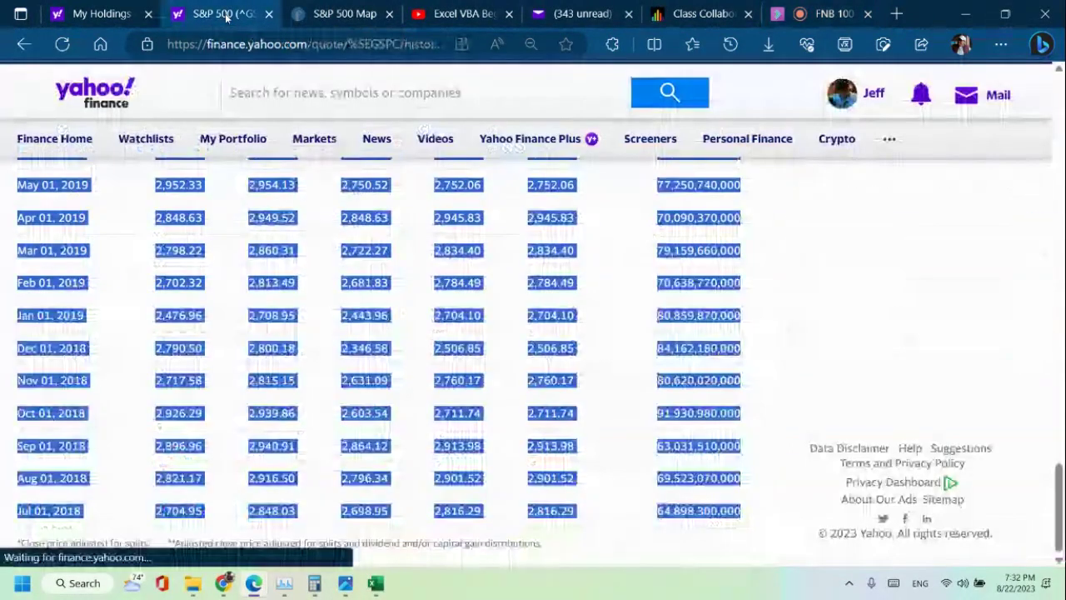
pyautogui.click(372, 43)
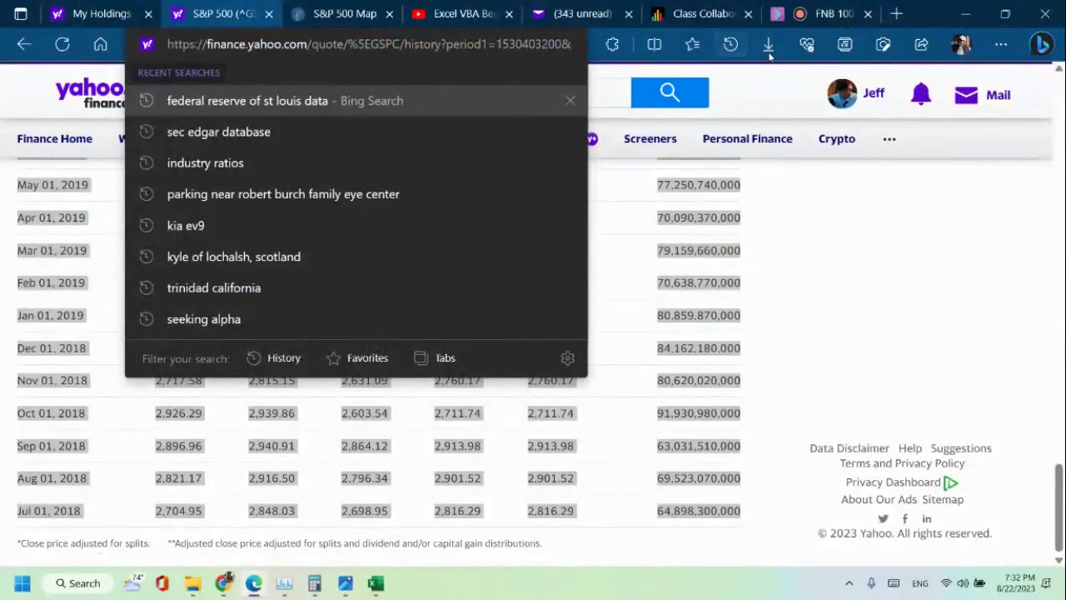
pyautogui.click(692, 45)
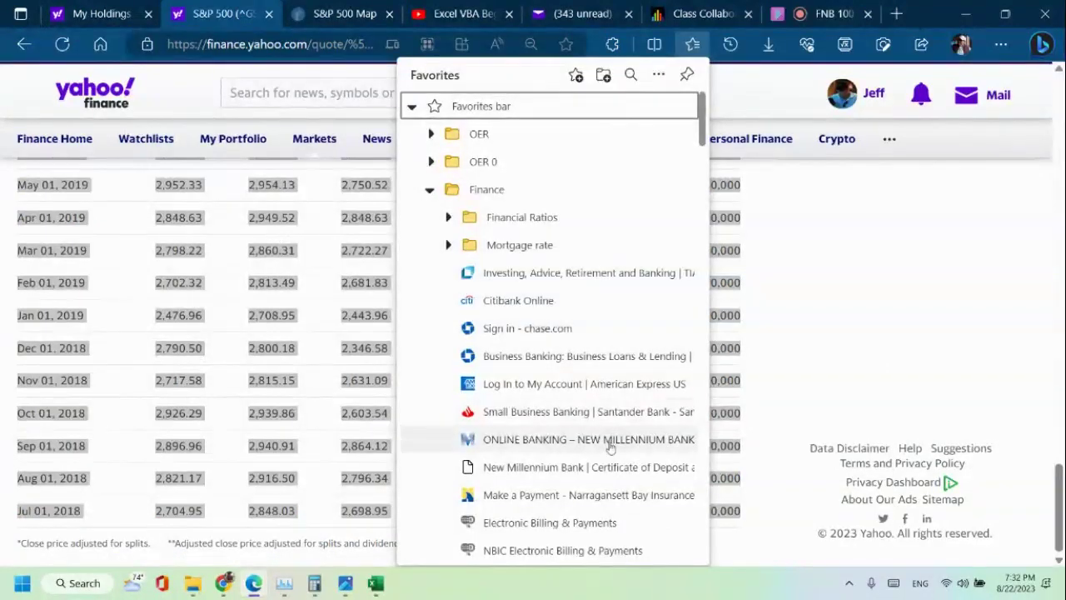
pyautogui.scroll(-10, 600, 425)
pyautogui.scroll(-10, 588, 406)
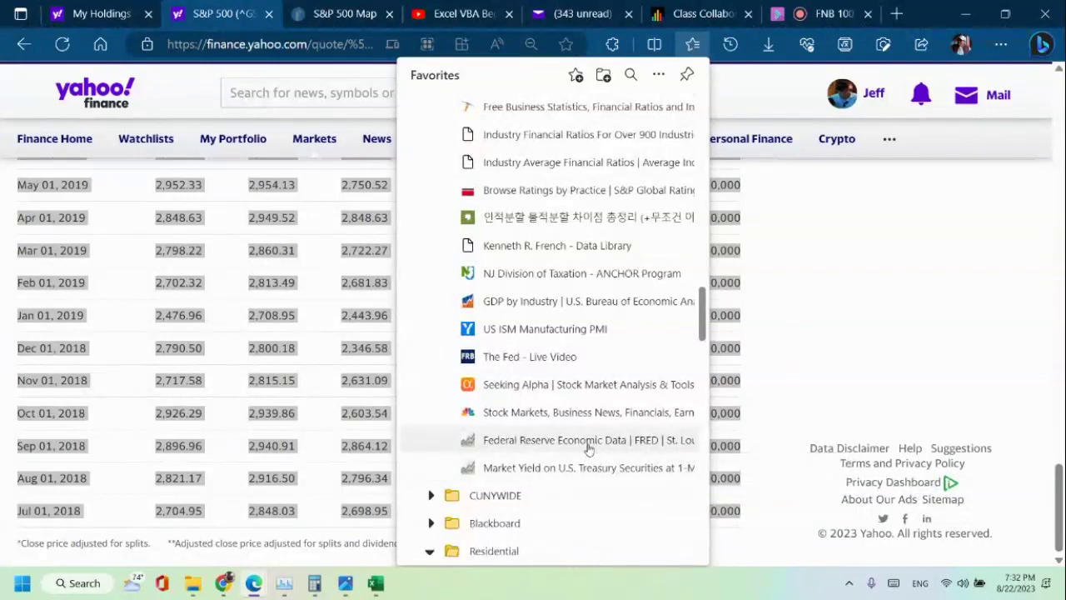
pyautogui.click(588, 441)
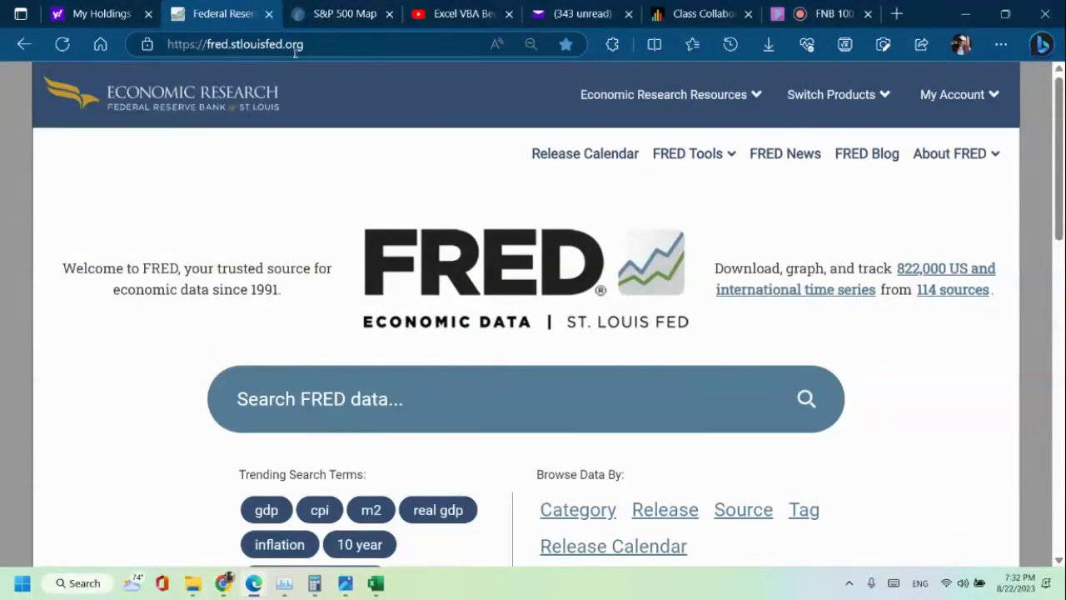
# Copy the web address of the FRED home page.
pyautogui.click(331, 50)
pyautogui.hotkey('ctrl', 'c')
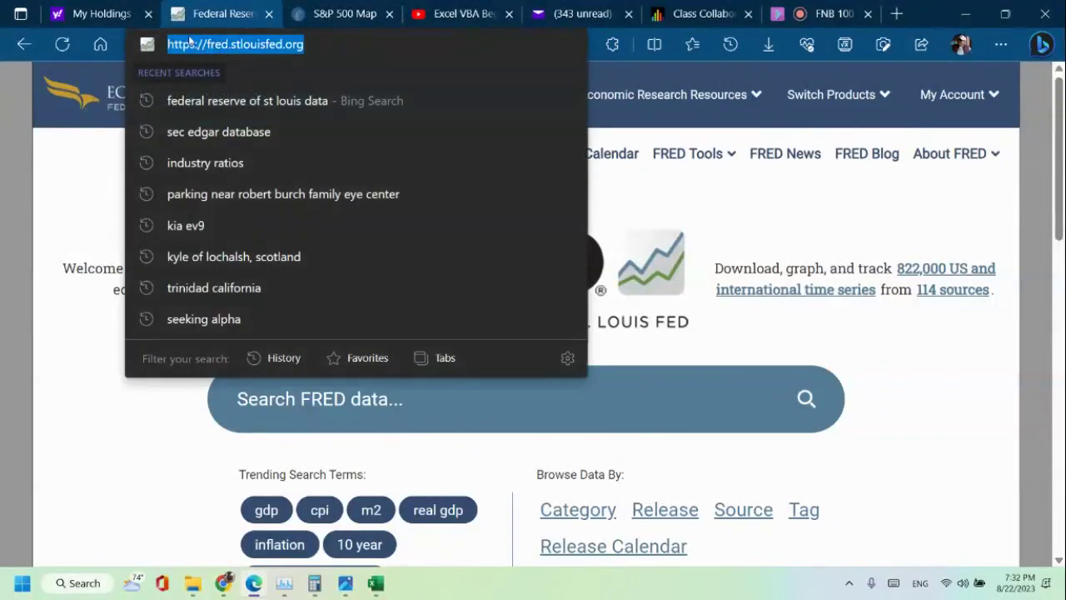
pyautogui.rightClick(220, 47)
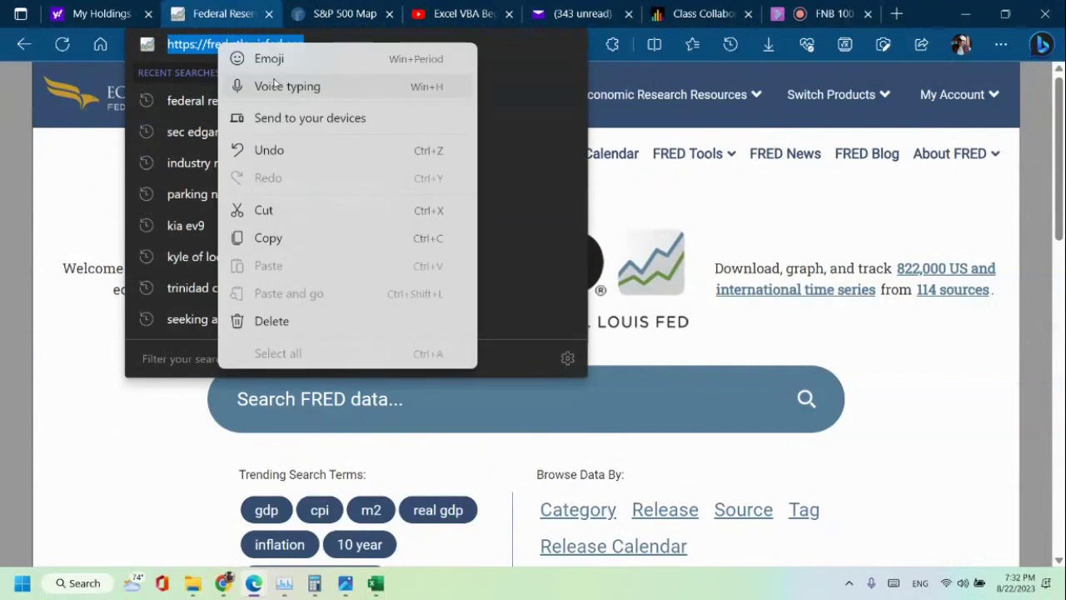
pyautogui.click(283, 239)
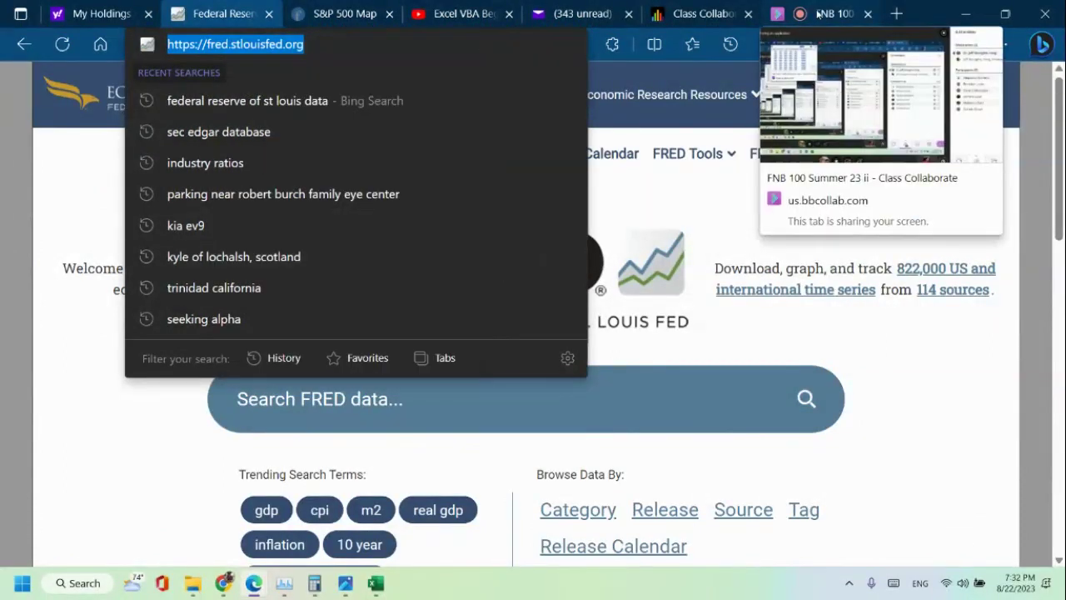
pyautogui.click(376, 583)
pyautogui.click(414, 539)
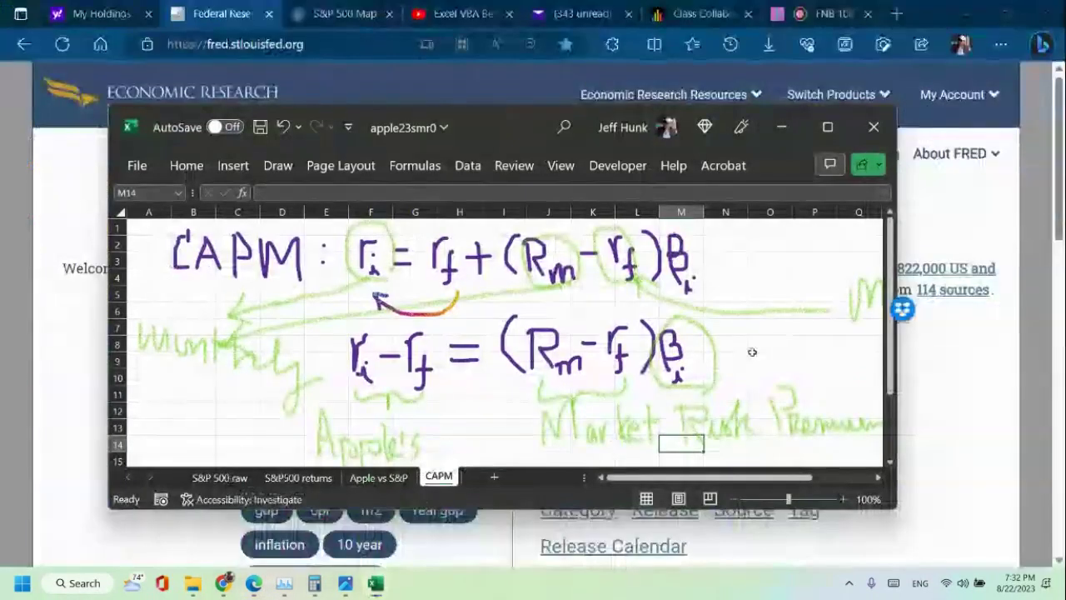
pyautogui.click(826, 127)
pyautogui.scroll(-2, 769, 307)
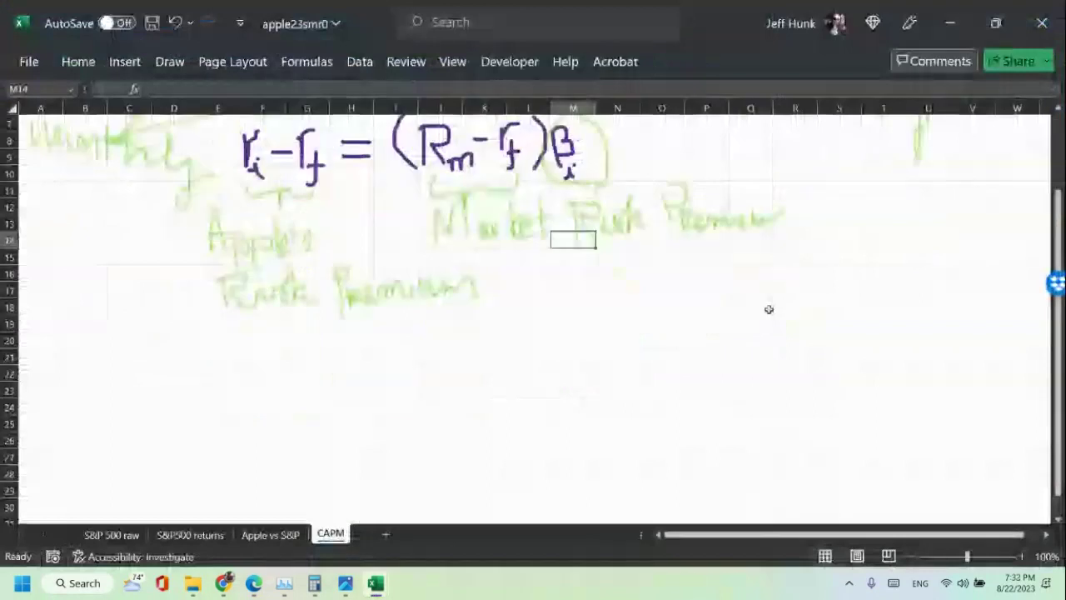
pyautogui.click(127, 343)
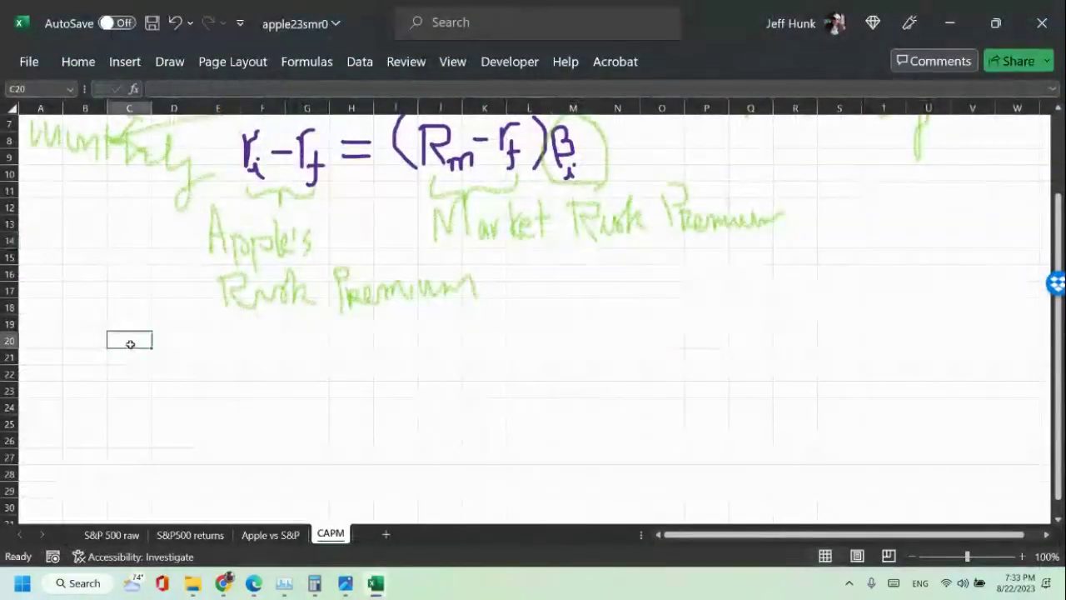
pyautogui.click(85, 339)
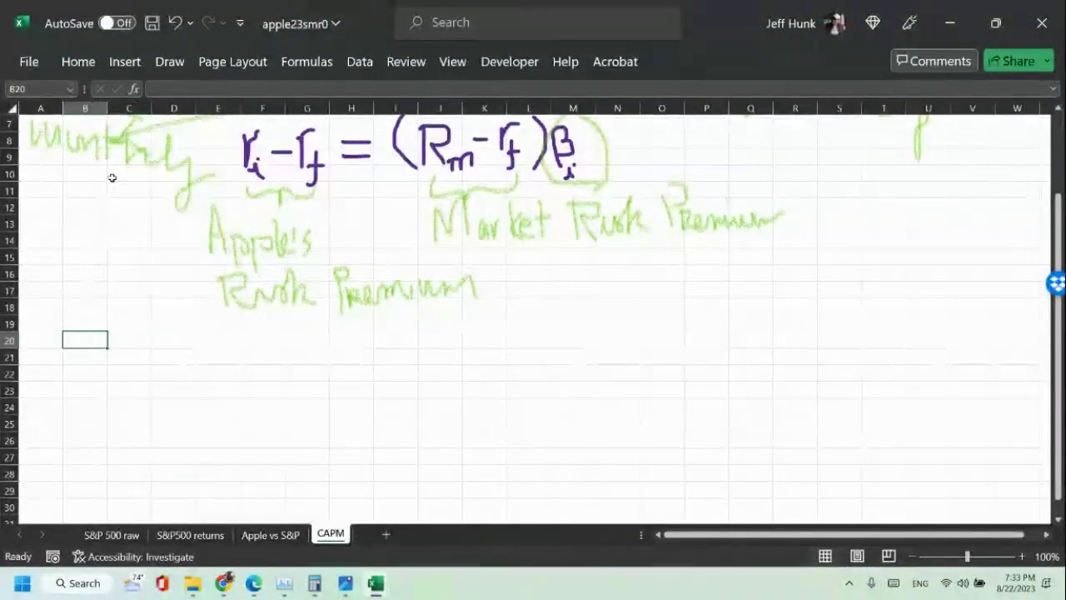
pyautogui.click(78, 62)
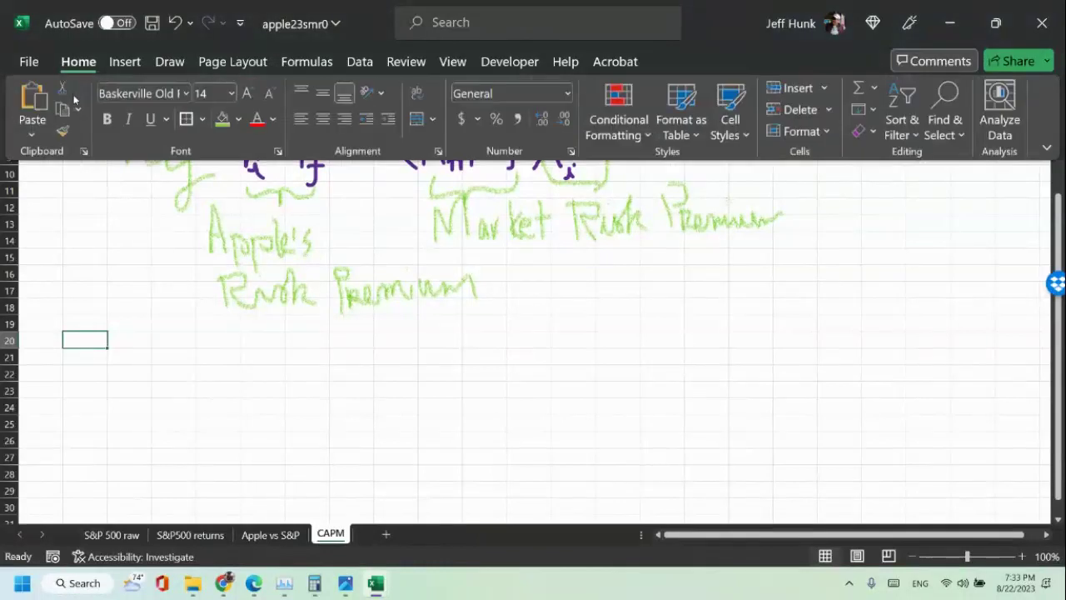
pyautogui.click(33, 100)
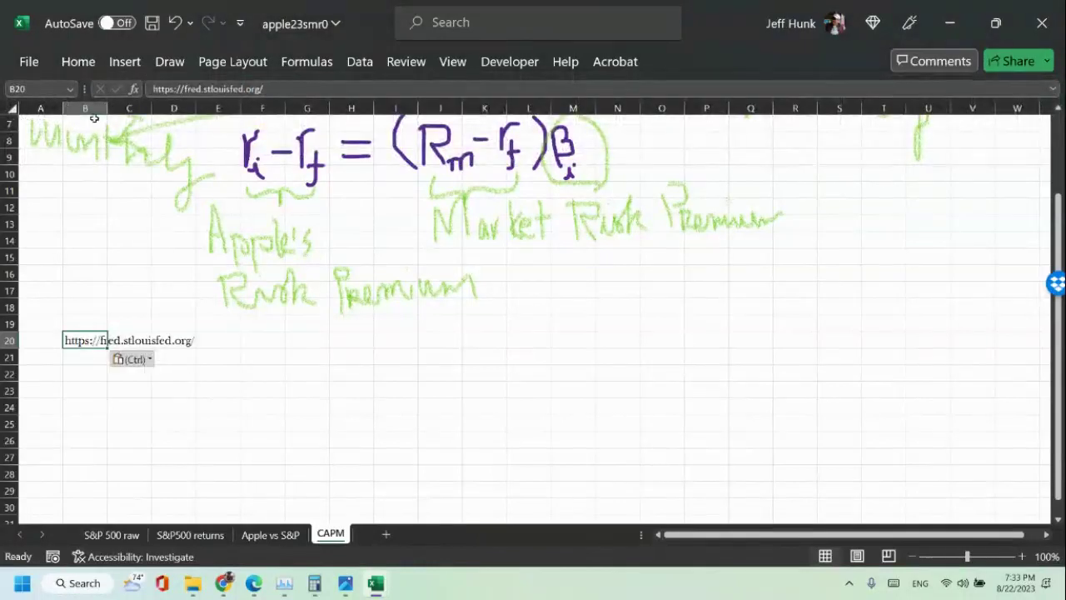
pyautogui.click(77, 62)
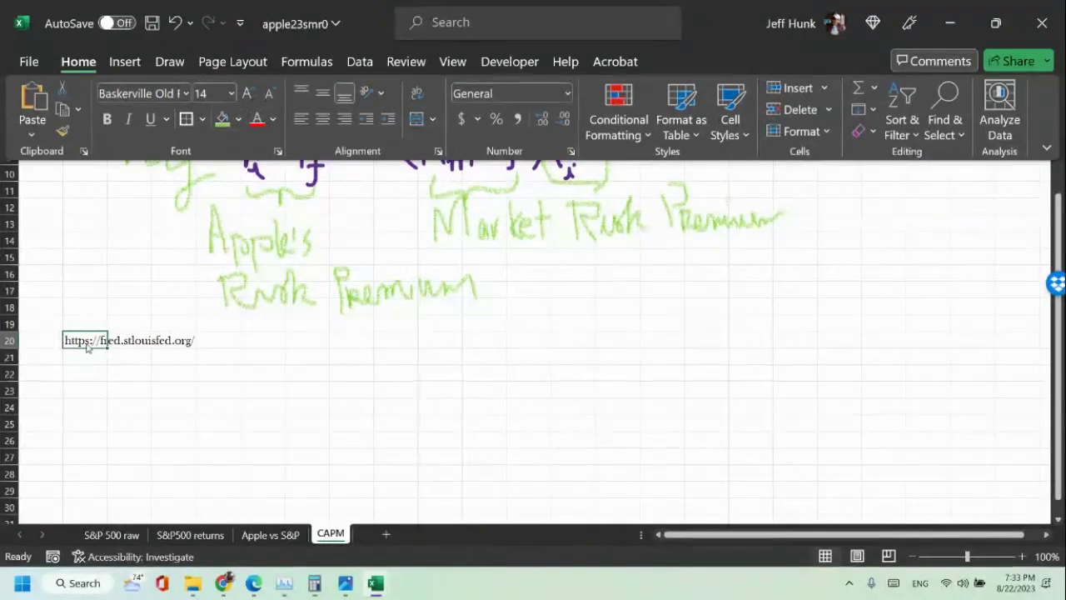
pyautogui.click(1022, 555)
pyautogui.click(1022, 555)
pyautogui.click(1022, 555)
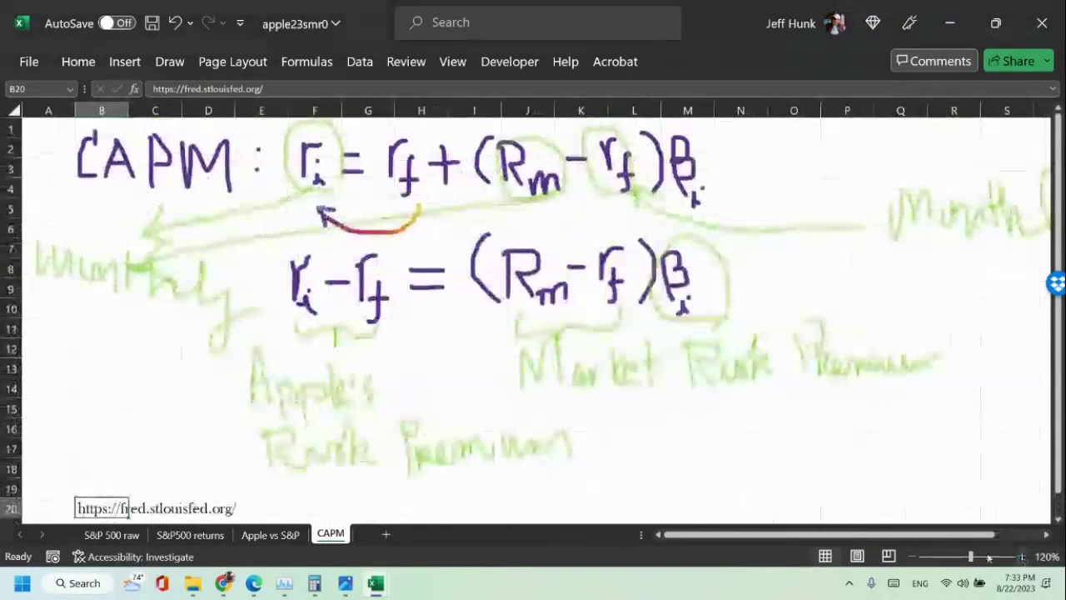
pyautogui.scroll(-1, 888, 503)
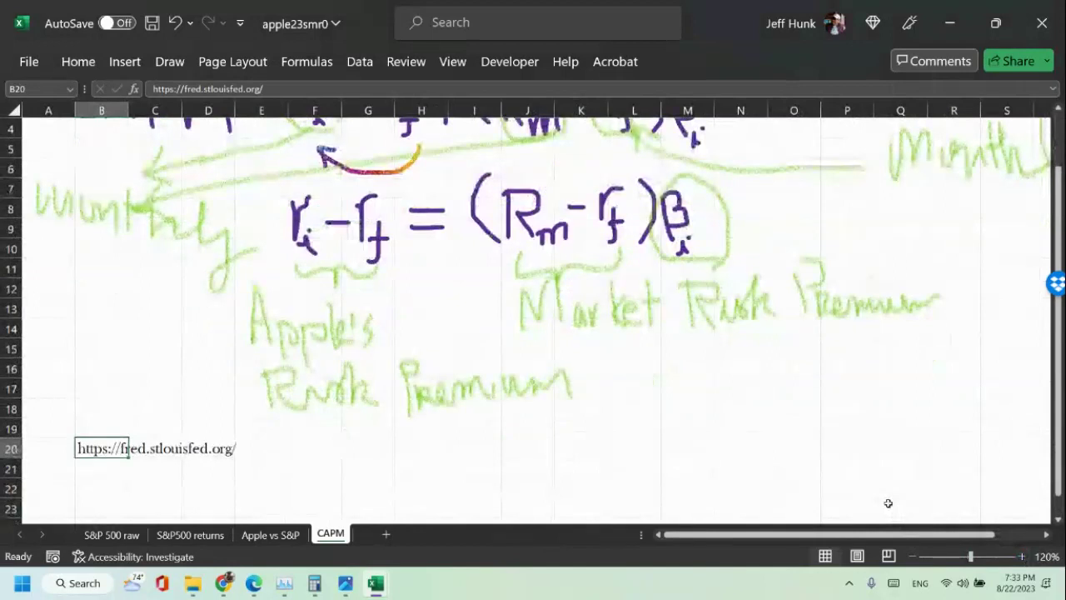
pyautogui.click(913, 555)
pyautogui.click(913, 555)
pyautogui.scroll(1, 98, 435)
# Enlarge the font of the FRED address in B20 to 36 points.
pyautogui.moveTo(72, 440)
pyautogui.mouseDown()
pyautogui.moveTo(179, 442)
pyautogui.moveTo(77, 441)
pyautogui.mouseUp()
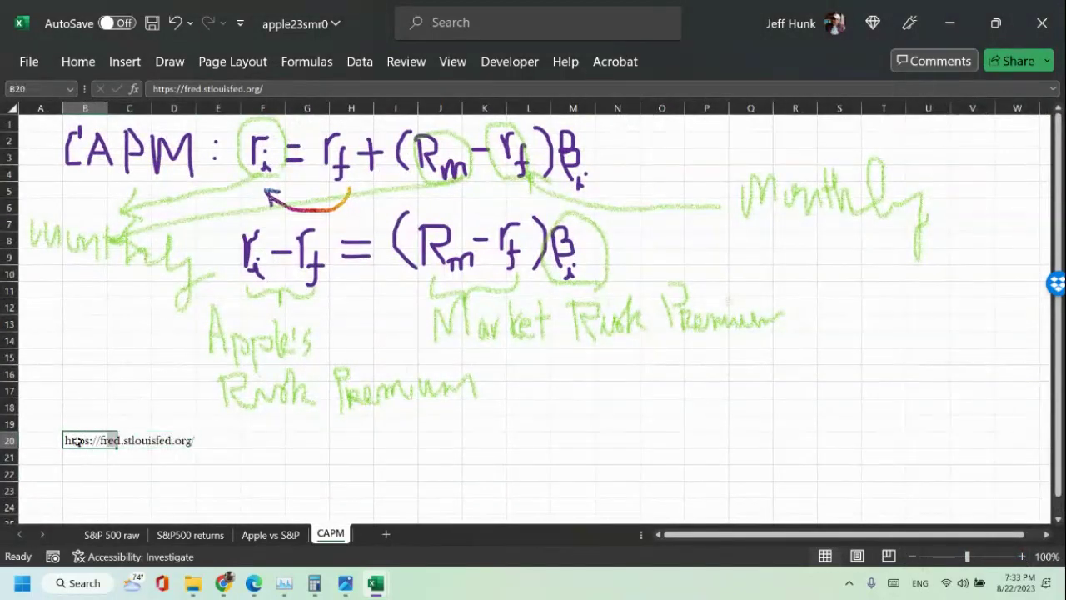
pyautogui.click(78, 61)
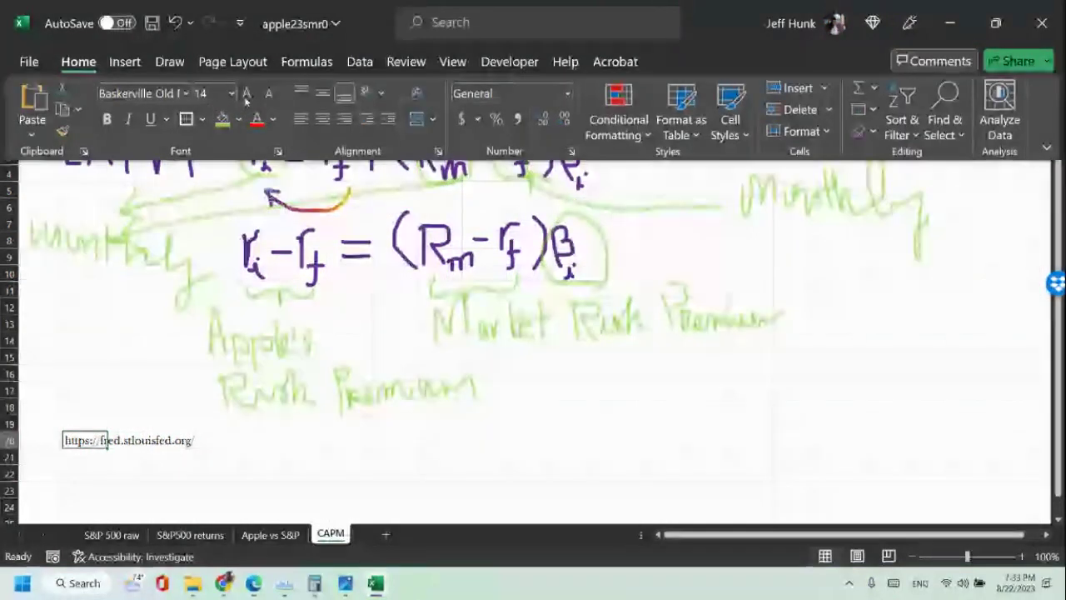
pyautogui.click(247, 93)
pyautogui.click(247, 93)
pyautogui.click(246, 93)
pyautogui.click(247, 93)
pyautogui.click(246, 94)
pyautogui.click(247, 93)
pyautogui.click(246, 94)
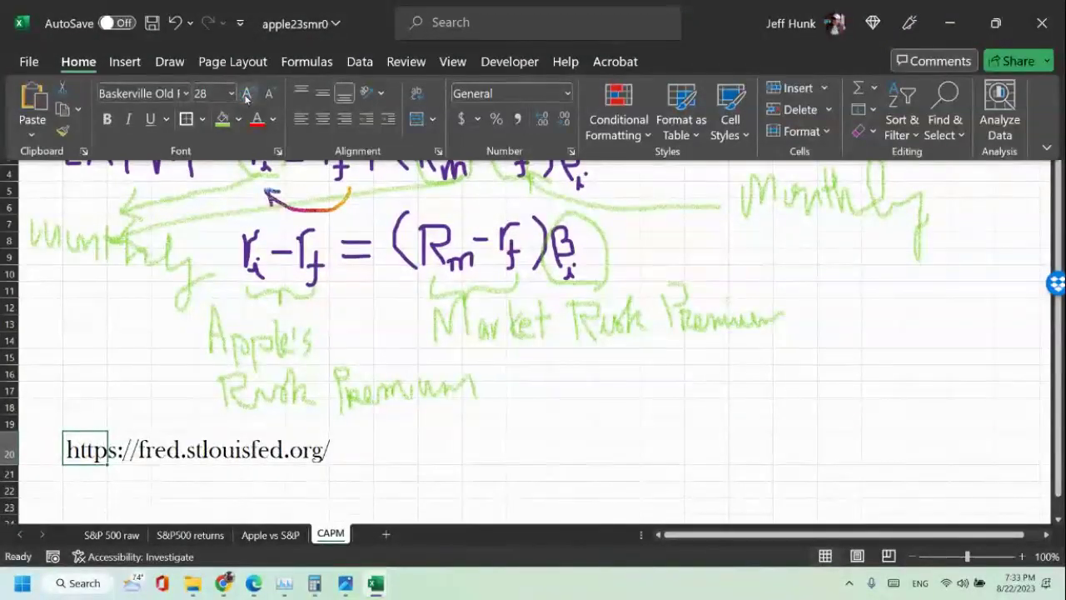
pyautogui.click(247, 93)
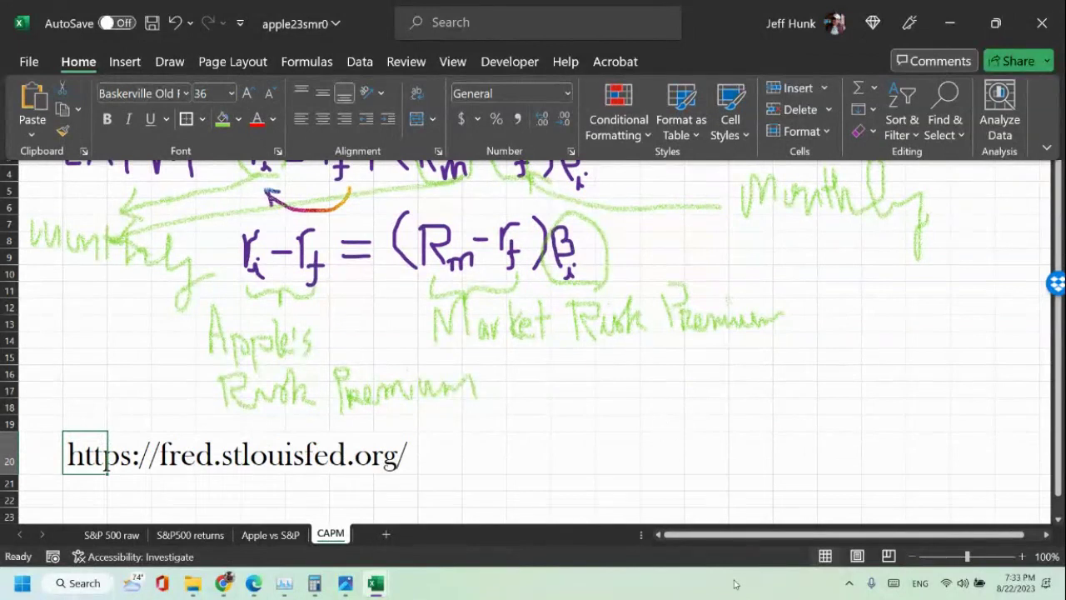
# Merge and center the FRED address across cells B20 to I20.
pyautogui.click(655, 450)
pyautogui.moveTo(69, 453); pyautogui.dragTo(409, 471)
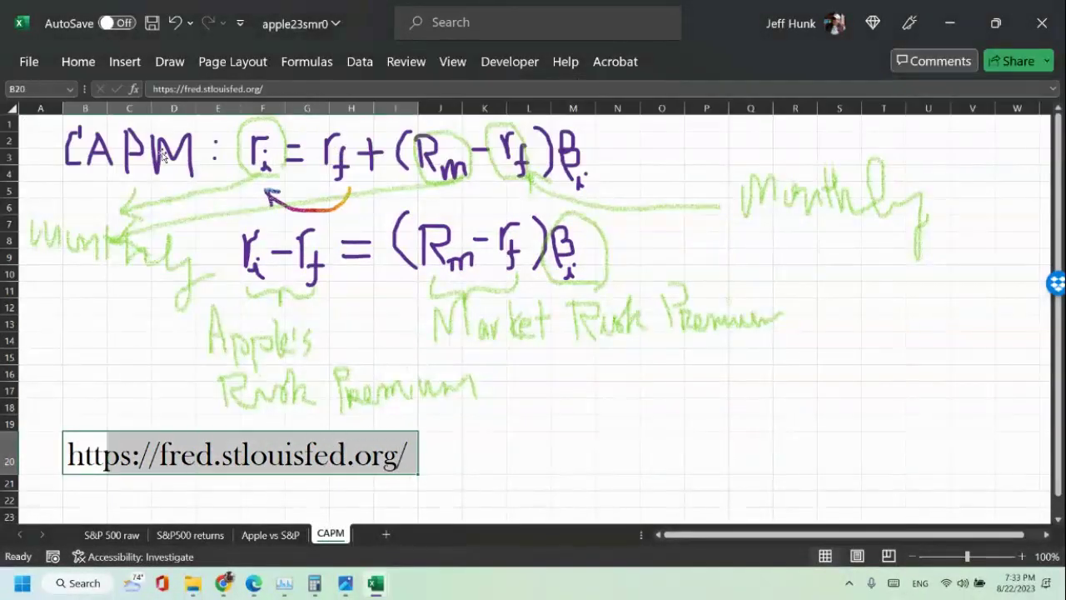
pyautogui.click(78, 61)
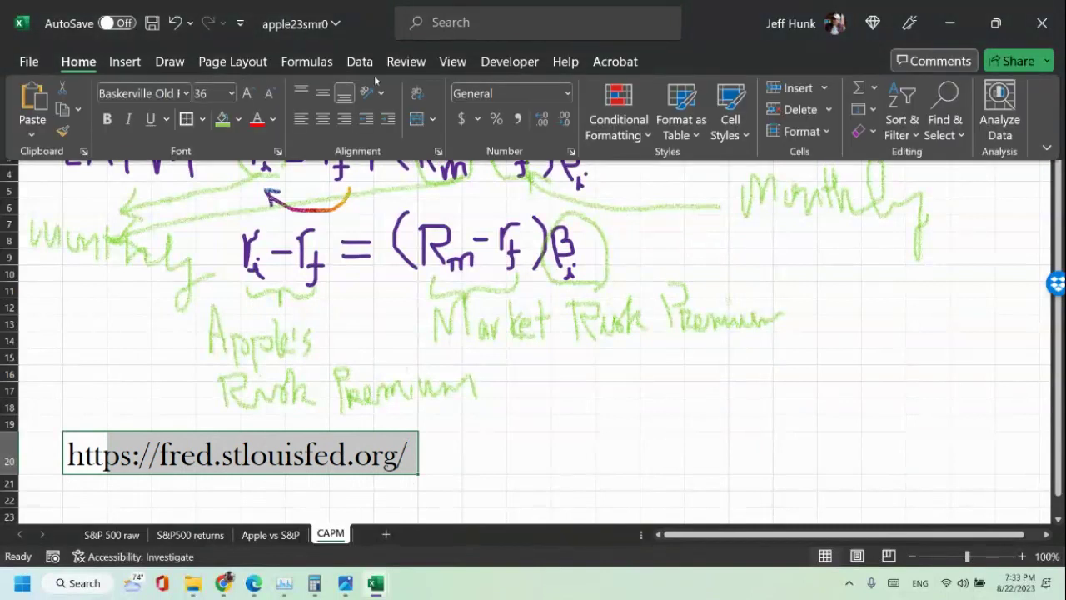
pyautogui.click(417, 120)
pyautogui.click(662, 406)
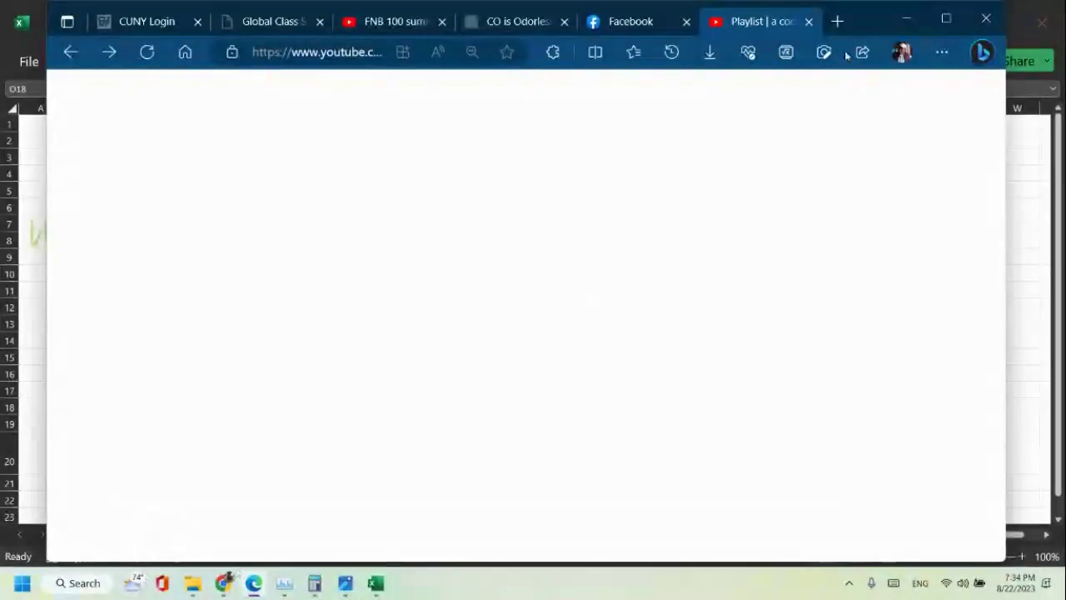
# Switch to the FRED home page in Edge, minimizing the YouTube window, and browse the data by category.
pyautogui.click(906, 18)
pyautogui.moveTo(256, 587)
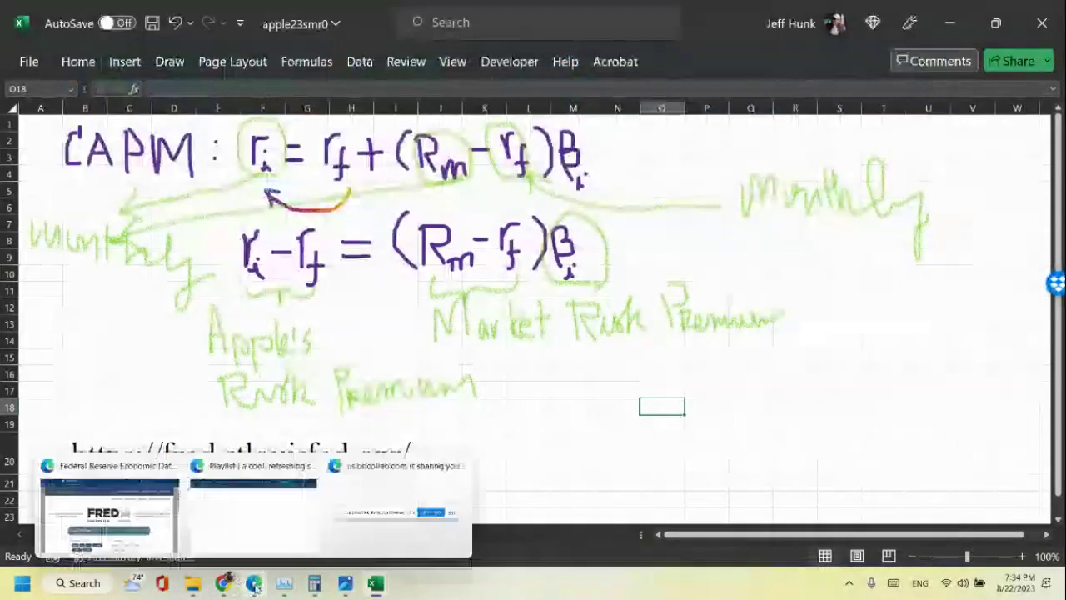
pyautogui.click(109, 517)
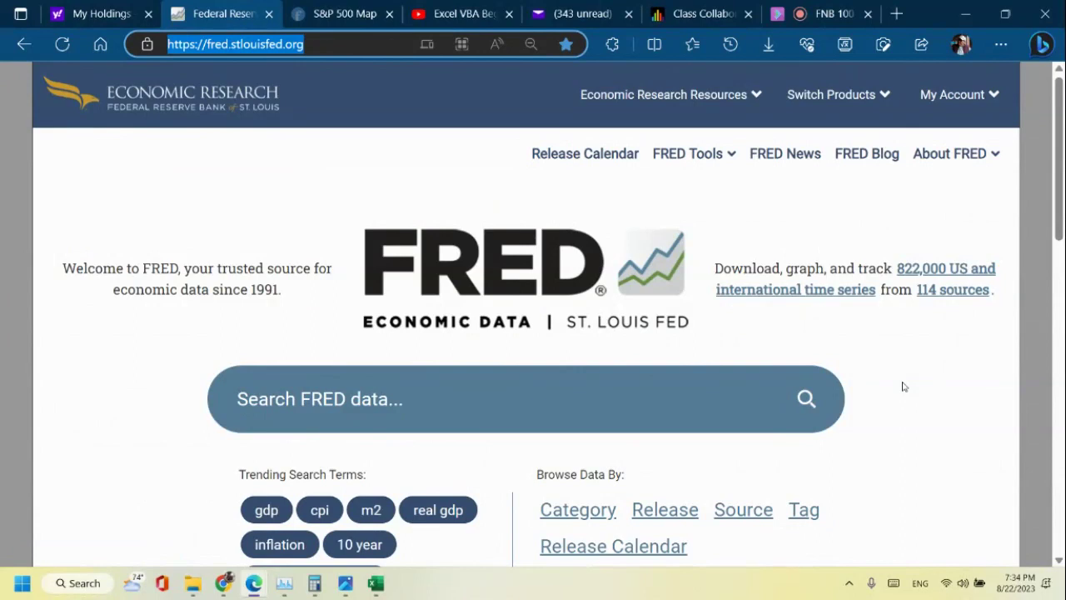
pyautogui.scroll(-2, 454, 416)
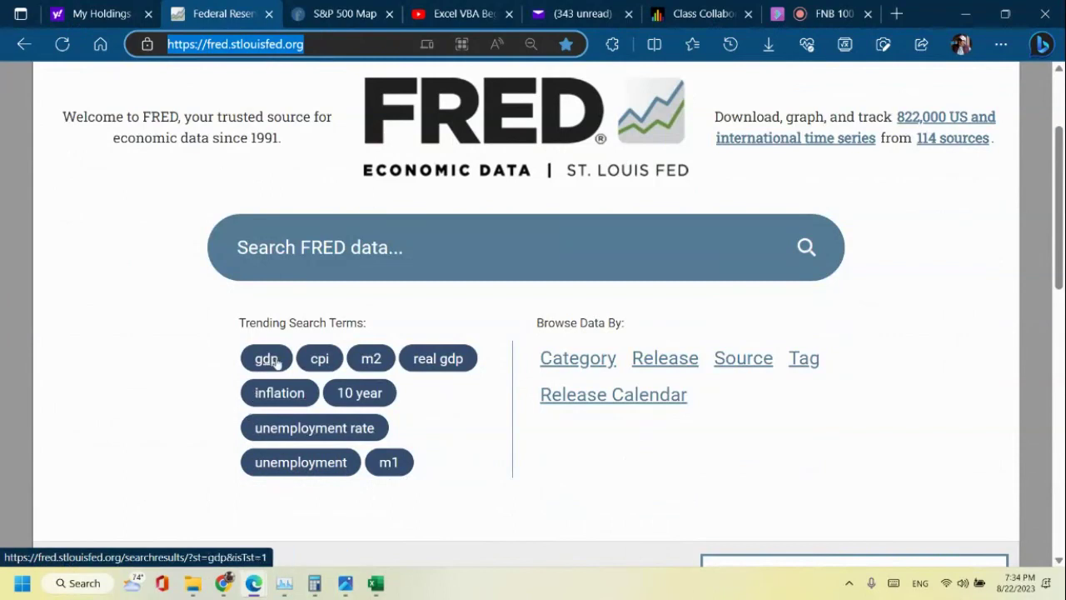
pyautogui.scroll(-1, 563, 469)
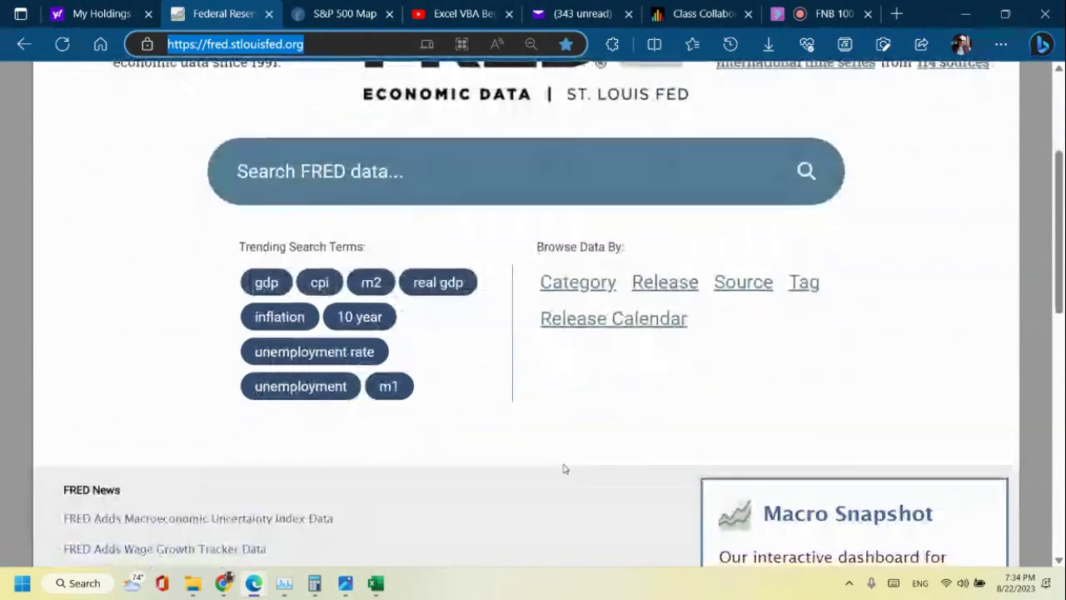
pyautogui.scroll(1, 563, 469)
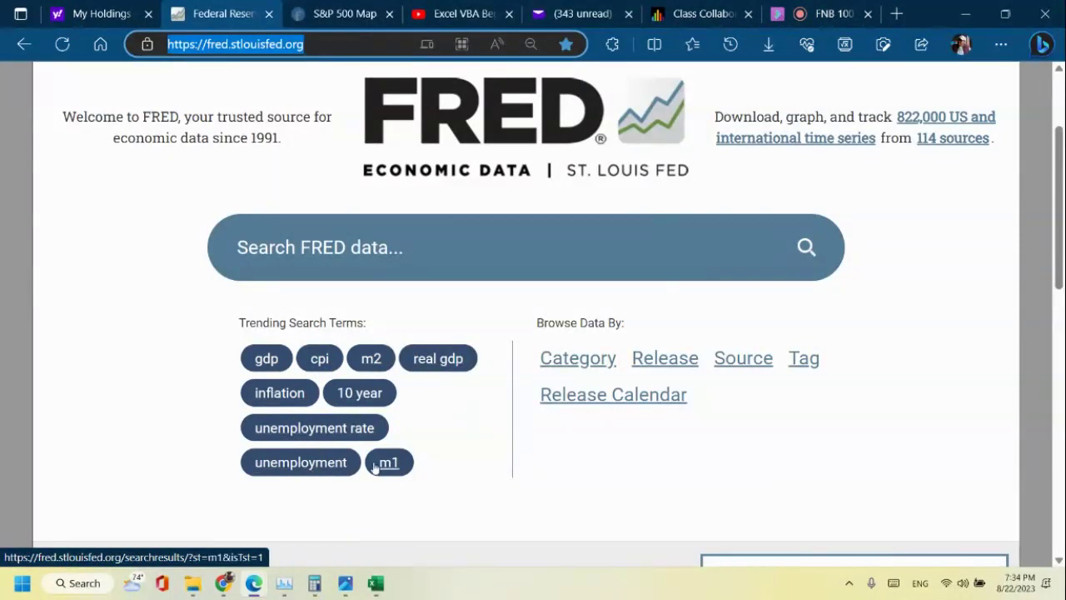
pyautogui.click(575, 369)
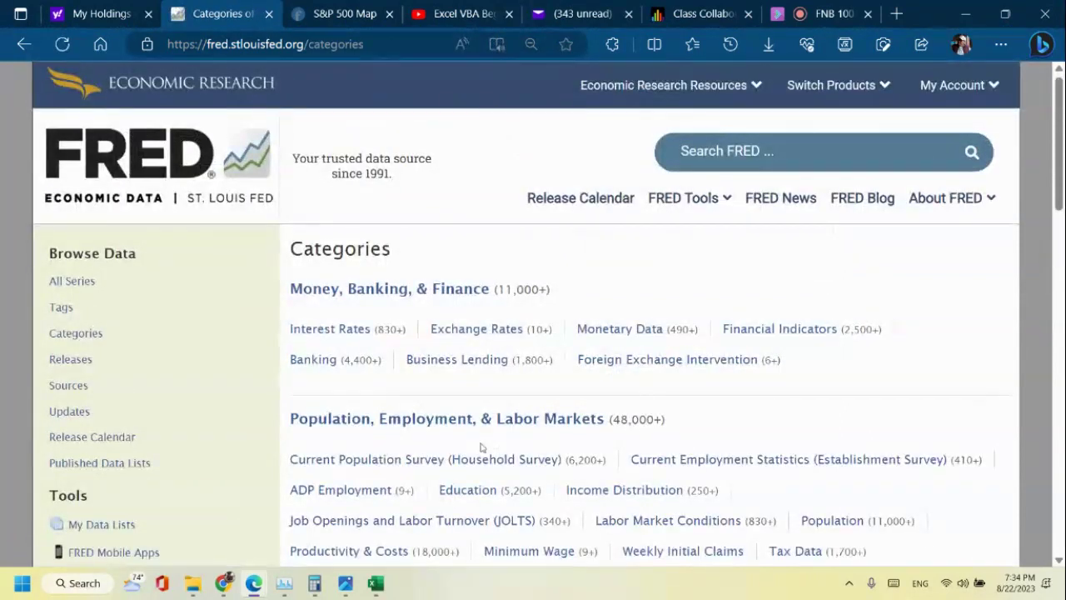
# Look through the FRED categories list, from Money, Banking, & Finance down to Academic Data, and return to the first group.
pyautogui.scroll(-1, 480, 448)
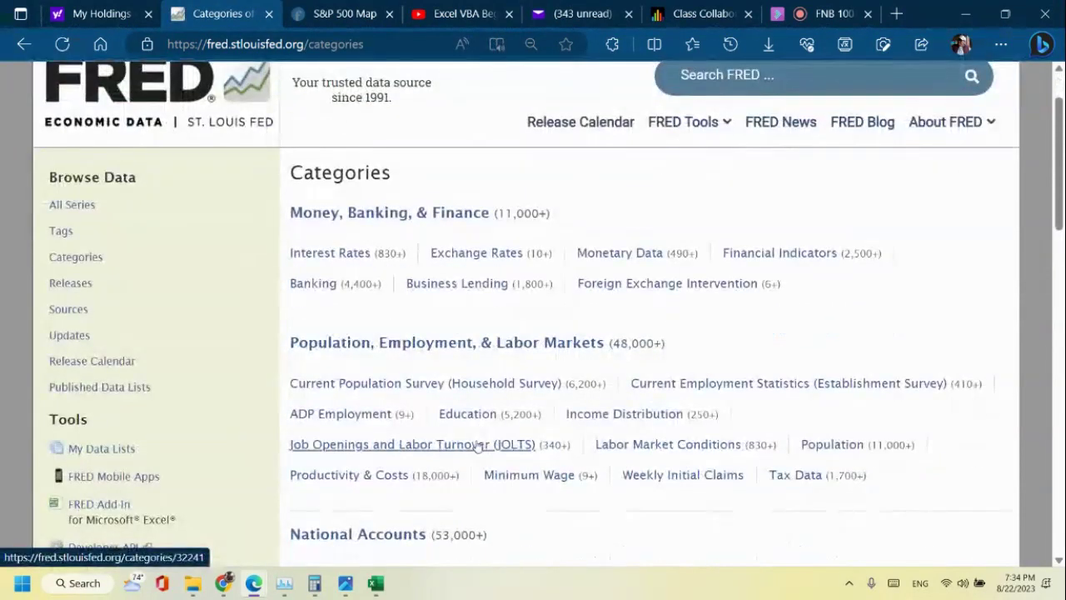
pyautogui.scroll(-1, 469, 417)
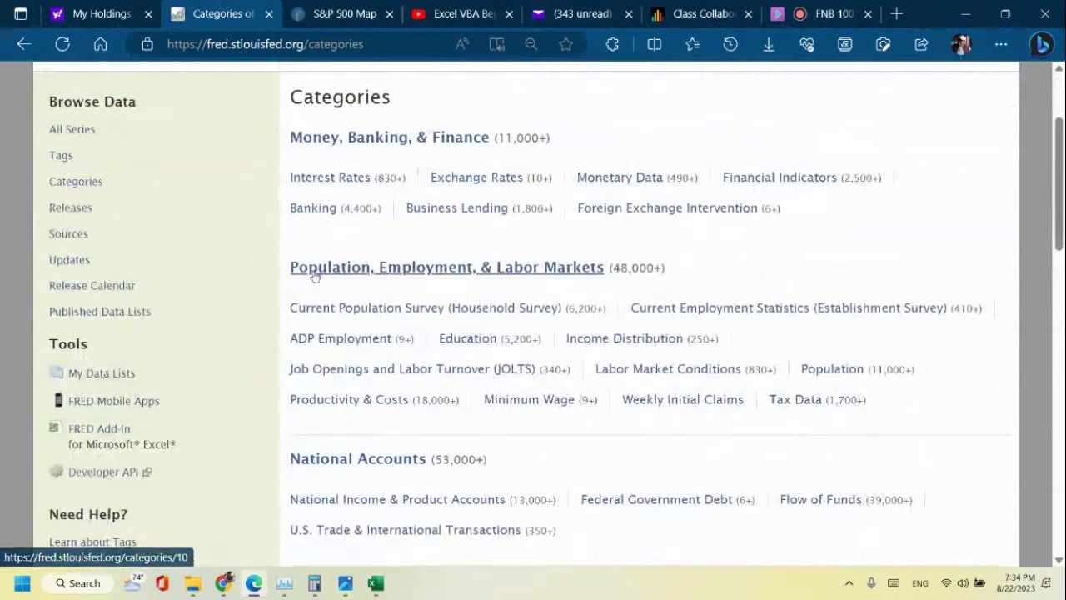
pyautogui.scroll(-1, 314, 276)
pyautogui.scroll(1, 384, 300)
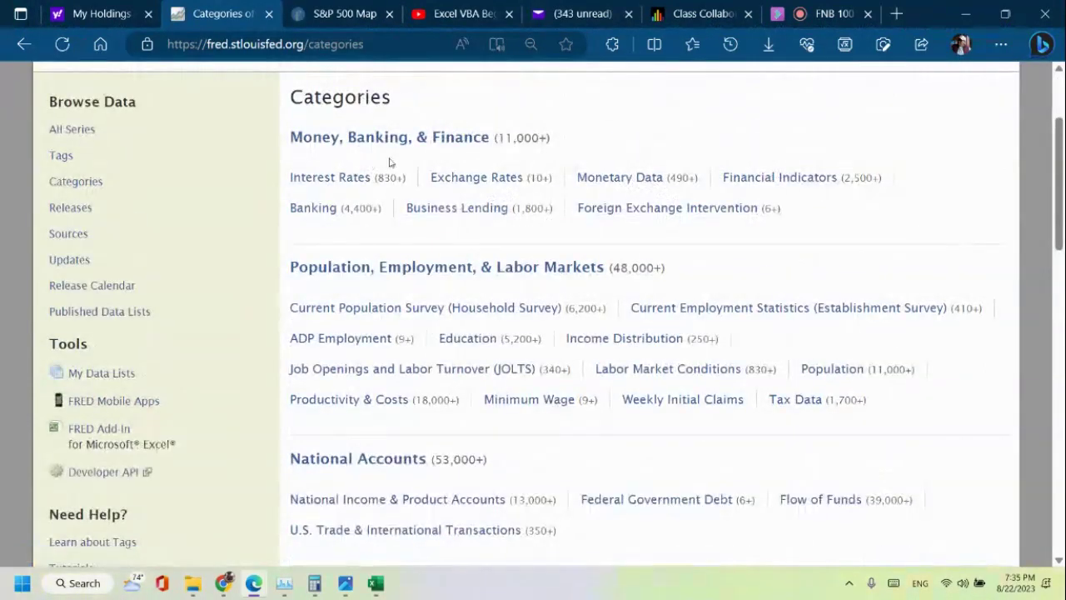
pyautogui.scroll(-2, 463, 258)
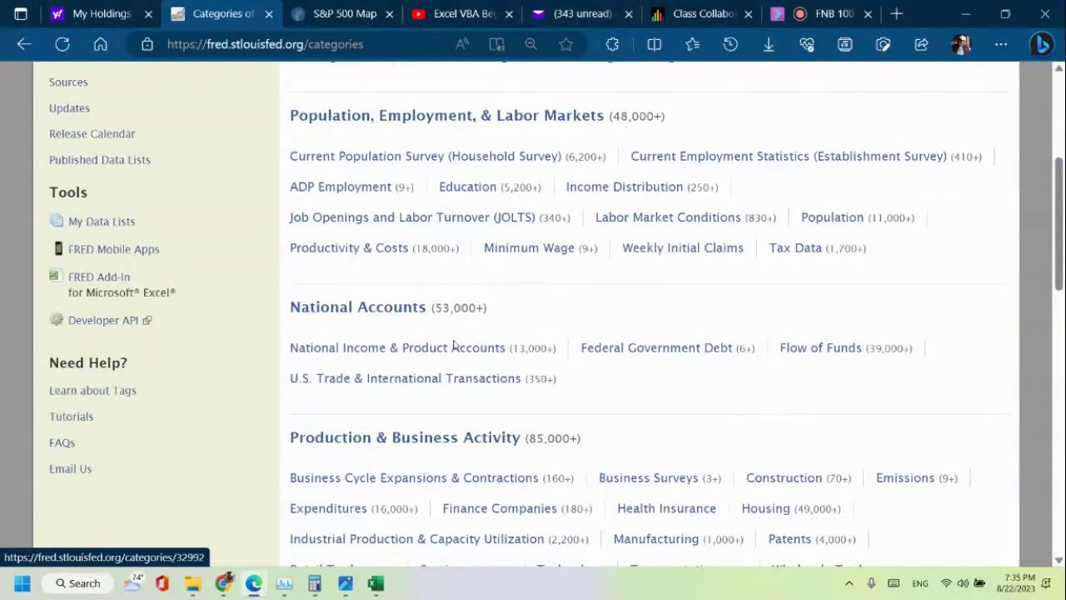
pyautogui.scroll(-1, 456, 348)
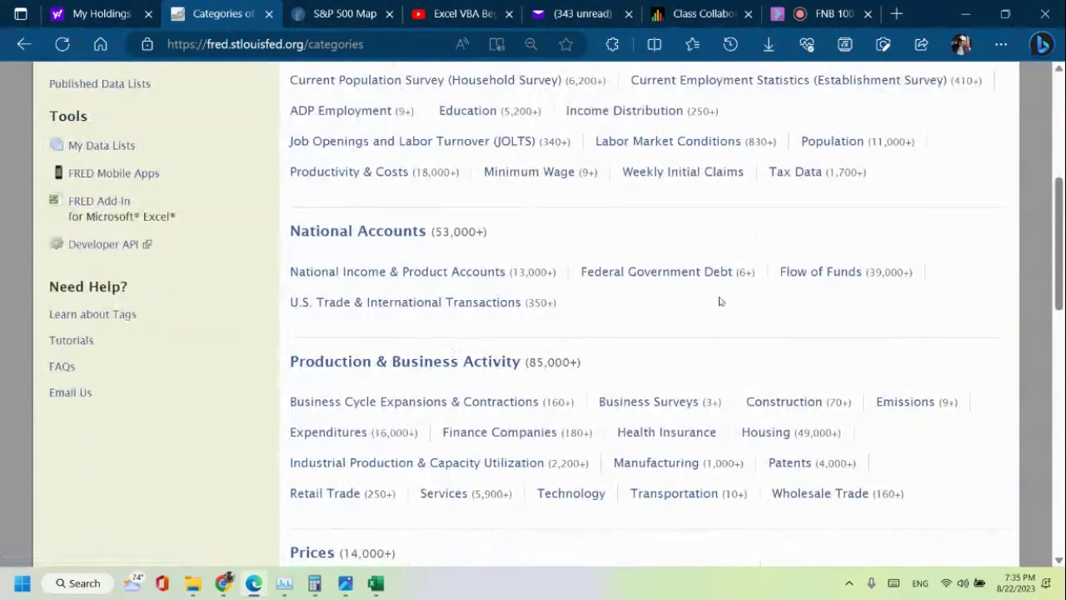
pyautogui.scroll(-2, 474, 358)
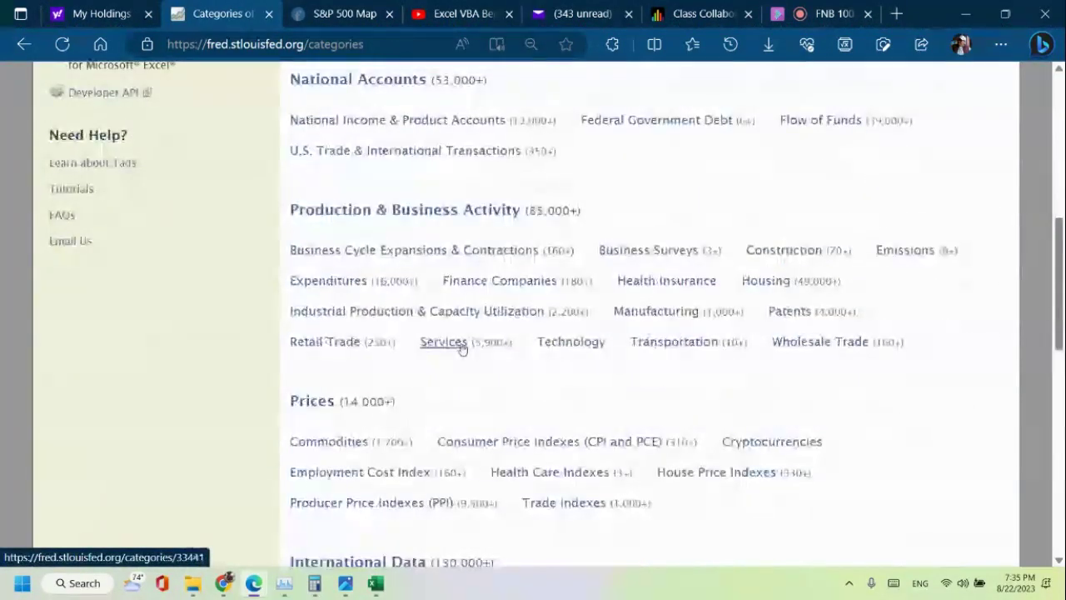
pyautogui.scroll(-1, 463, 348)
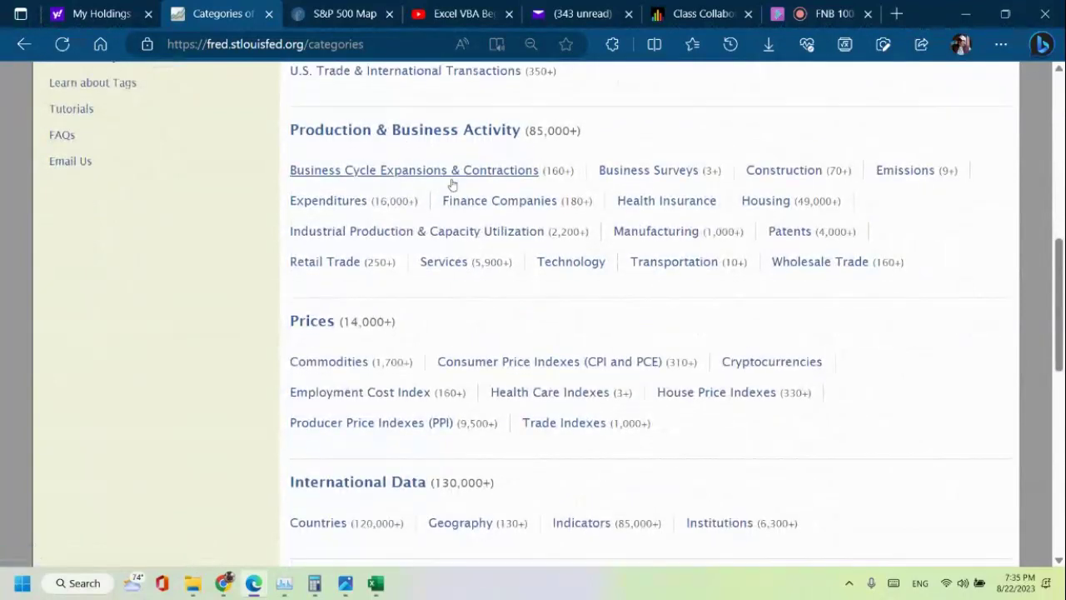
pyautogui.scroll(-2, 400, 187)
pyautogui.scroll(-2, 383, 288)
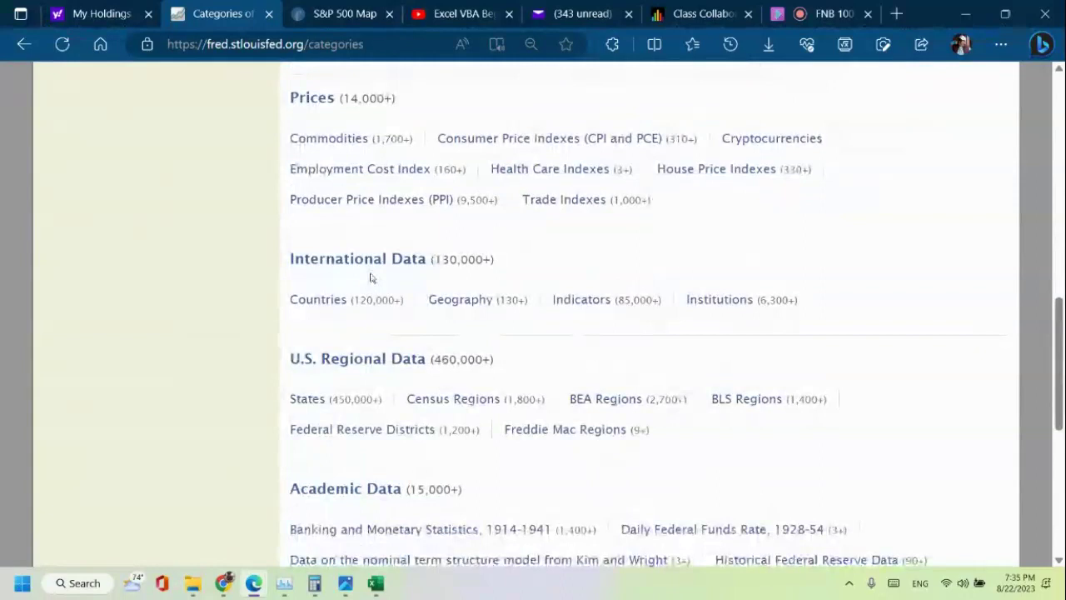
pyautogui.scroll(-3, 384, 375)
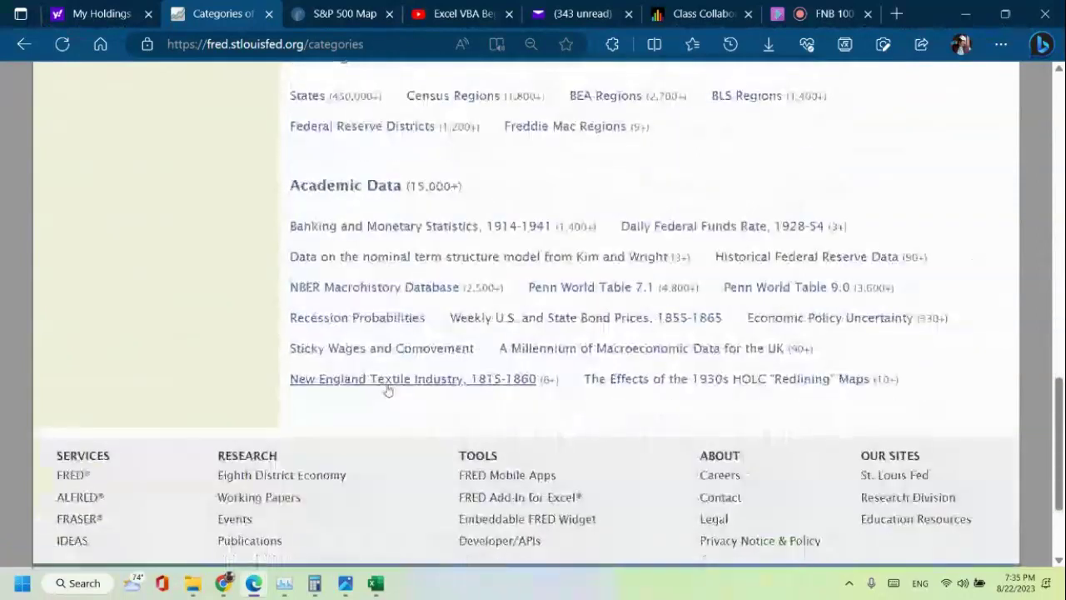
pyautogui.scroll(7, 389, 388)
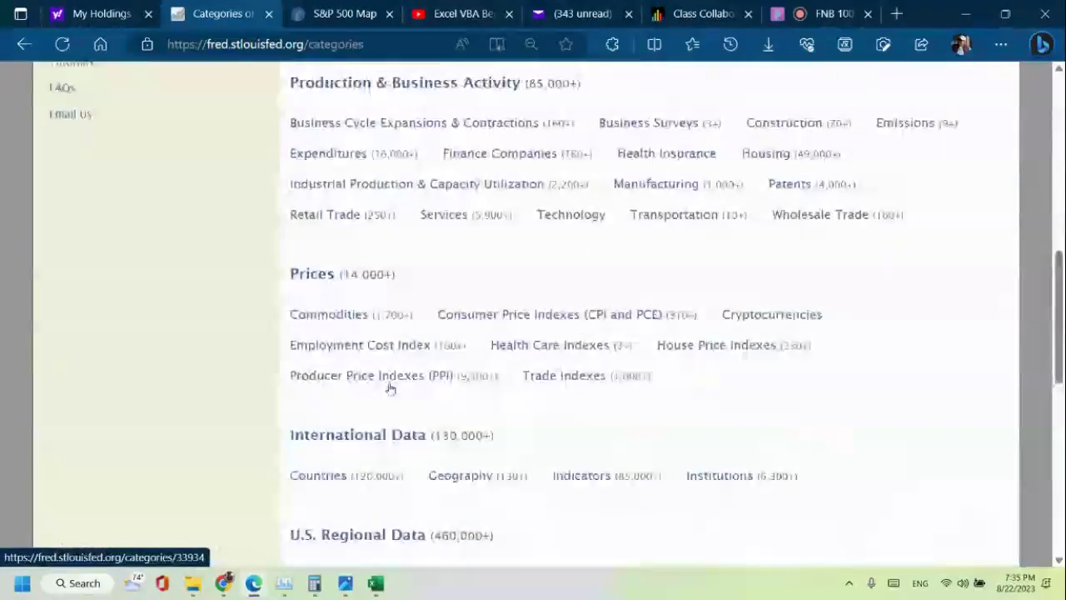
pyautogui.scroll(3, 389, 388)
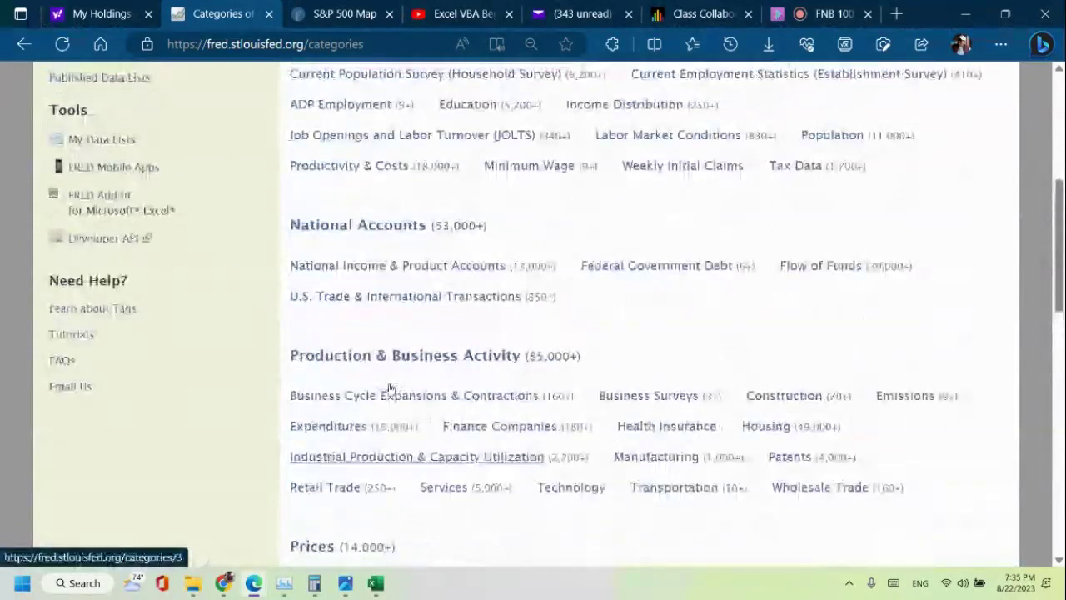
pyautogui.scroll(3, 389, 388)
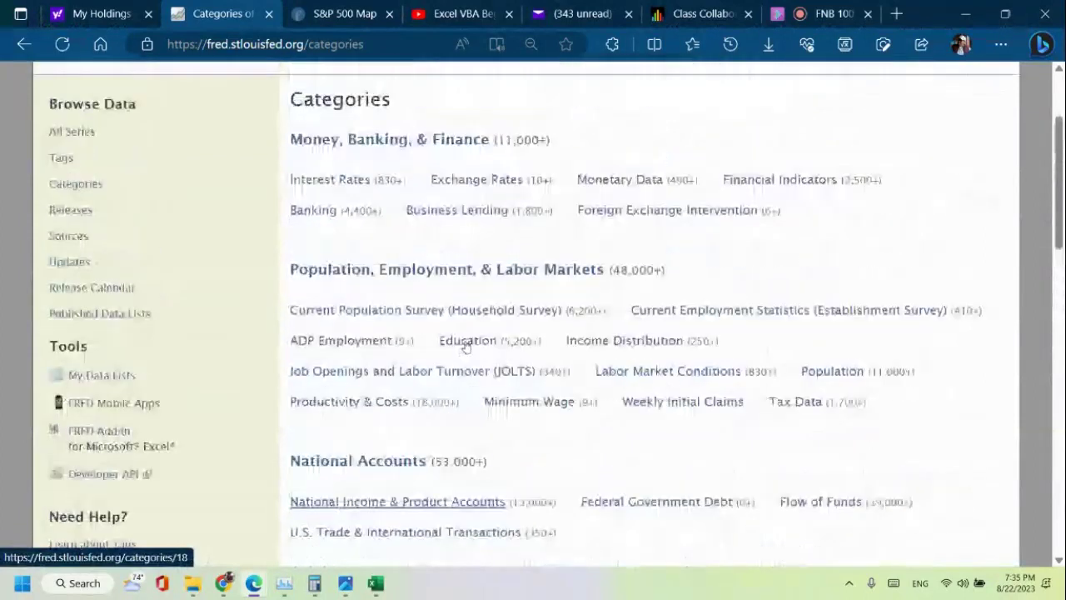
pyautogui.scroll(2, 465, 347)
pyautogui.scroll(-3, 685, 371)
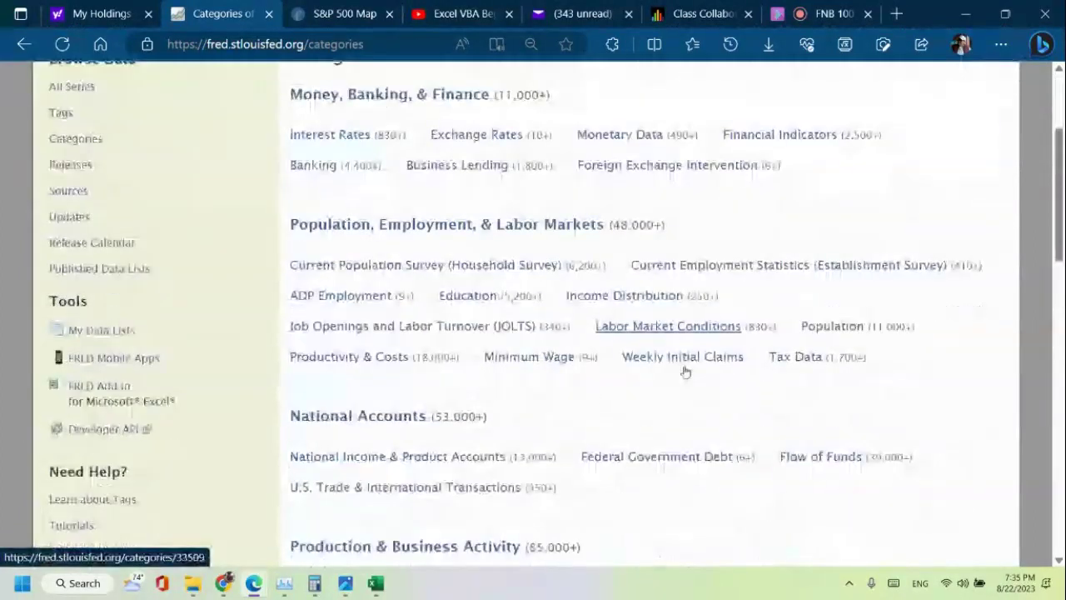
pyautogui.scroll(-2, 684, 372)
pyautogui.scroll(3, 685, 371)
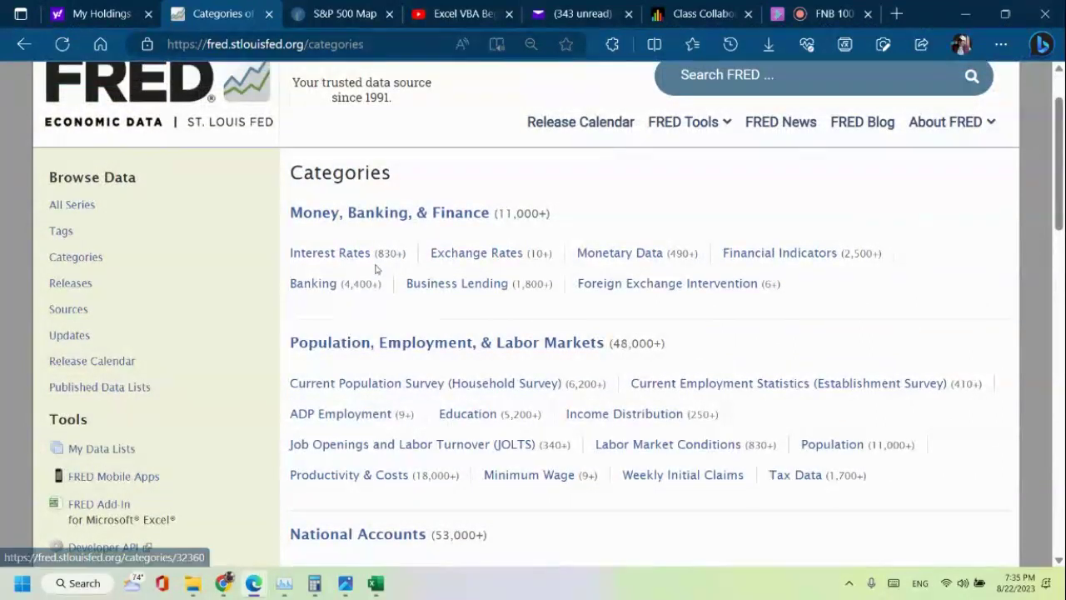
# Open the Interest Rates category under Money, Banking, & Finance and go into its Treasury Bills subcategory.
pyautogui.click(332, 254)
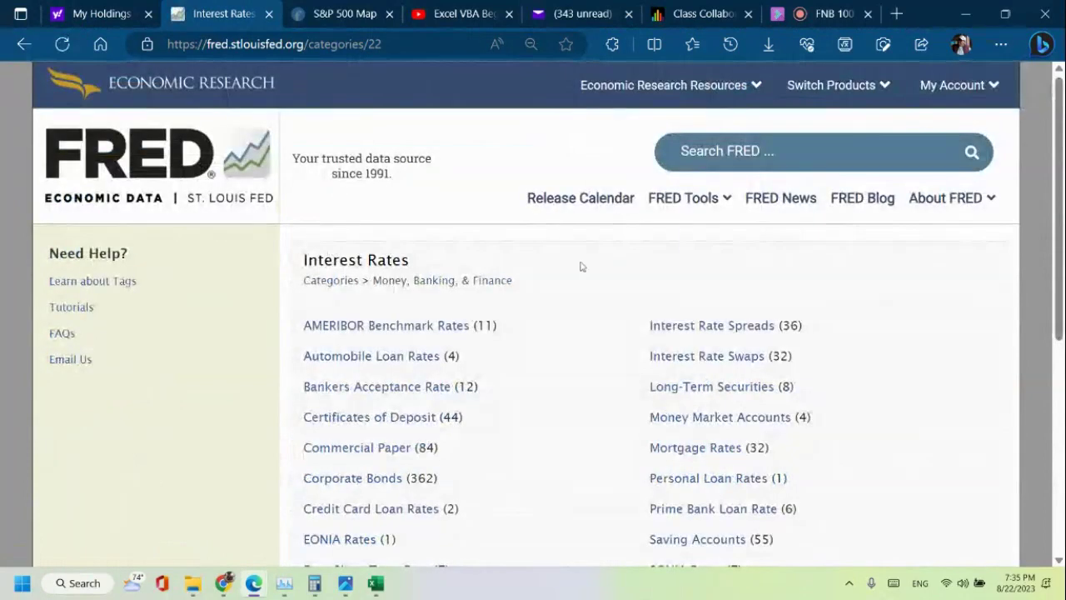
pyautogui.scroll(-1, 583, 266)
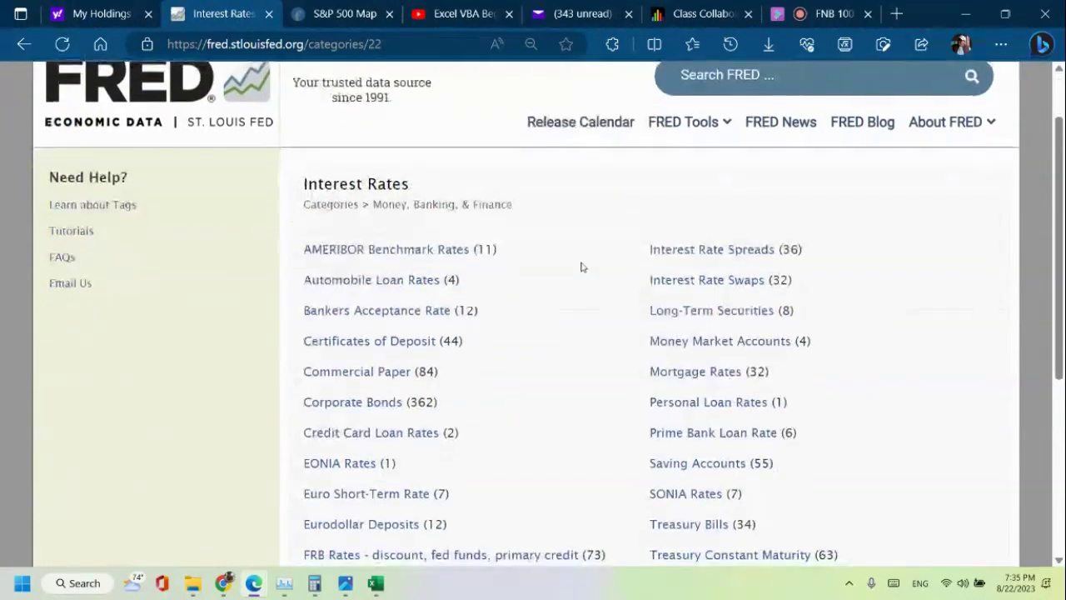
pyautogui.scroll(-1, 581, 266)
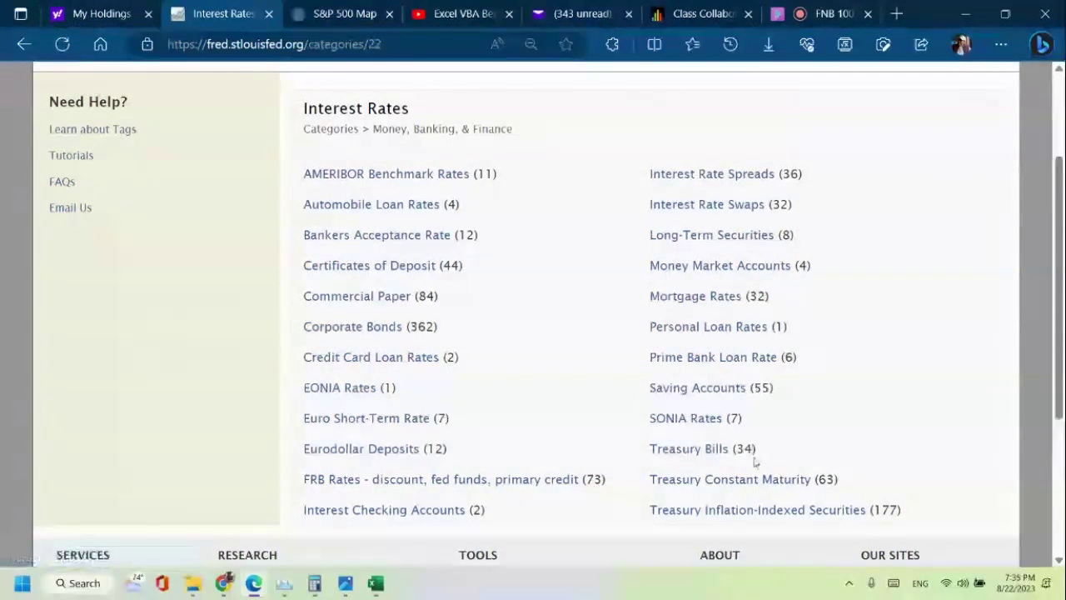
pyautogui.click(690, 449)
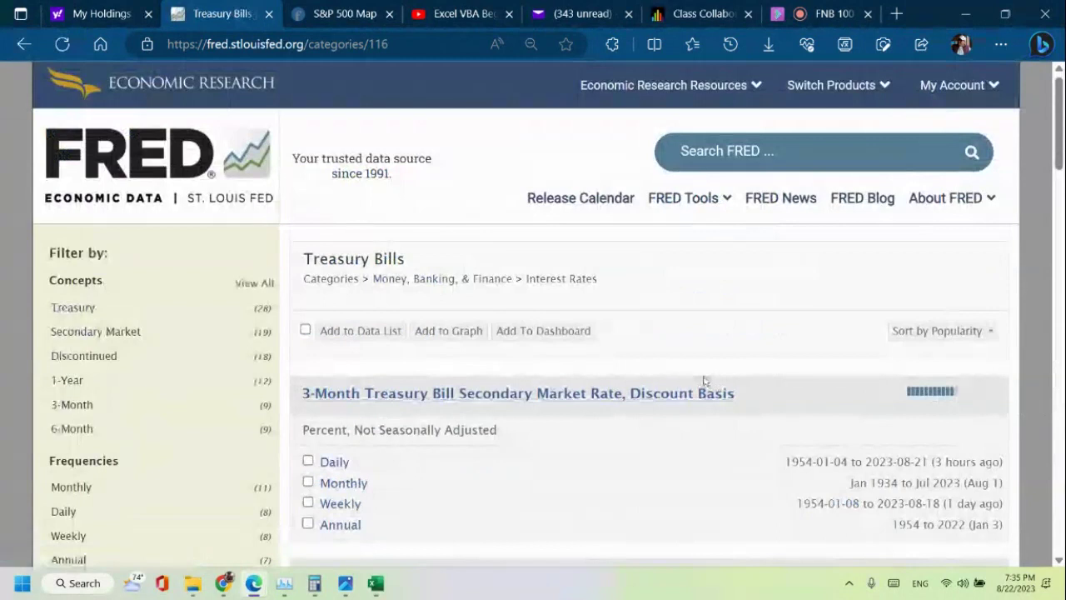
# Examine the Treasury Bills series list for available maturities, frequencies and date ranges, including the discontinued series.
pyautogui.scroll(-1, 704, 380)
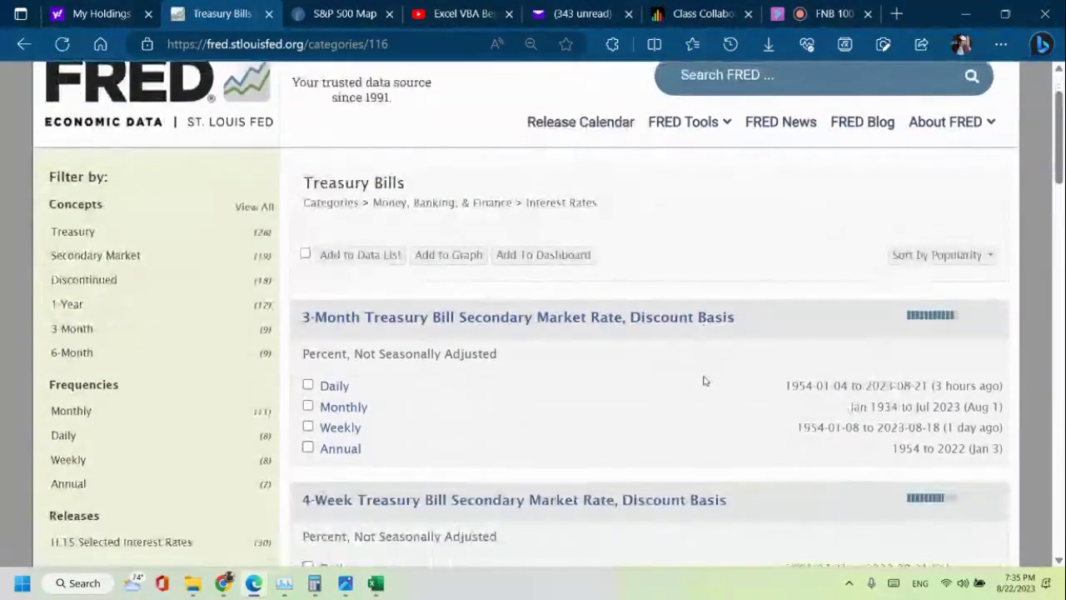
pyautogui.scroll(-1, 704, 381)
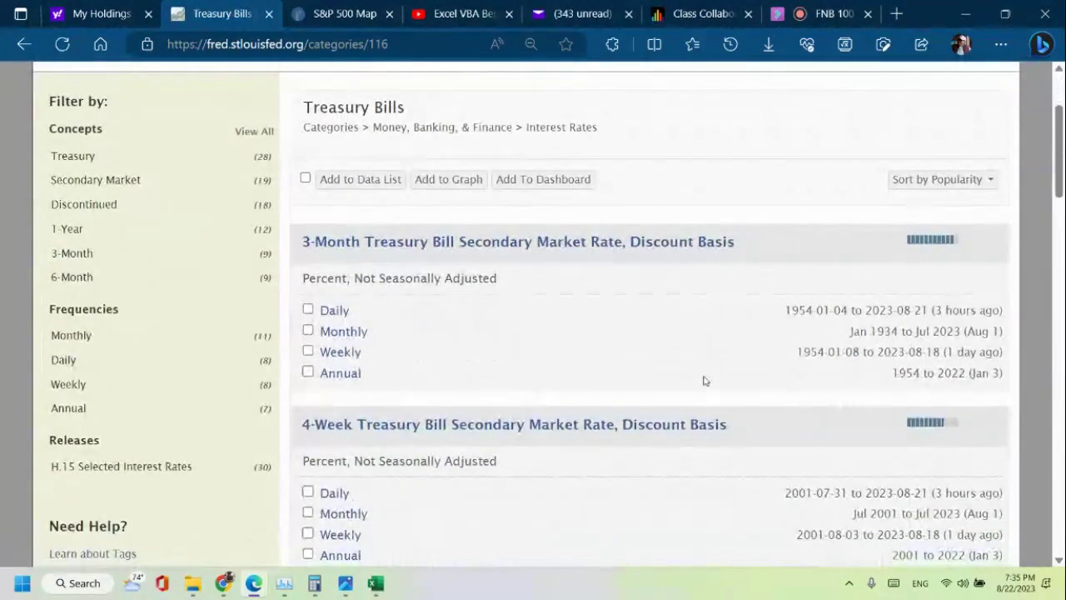
pyautogui.scroll(2, 704, 380)
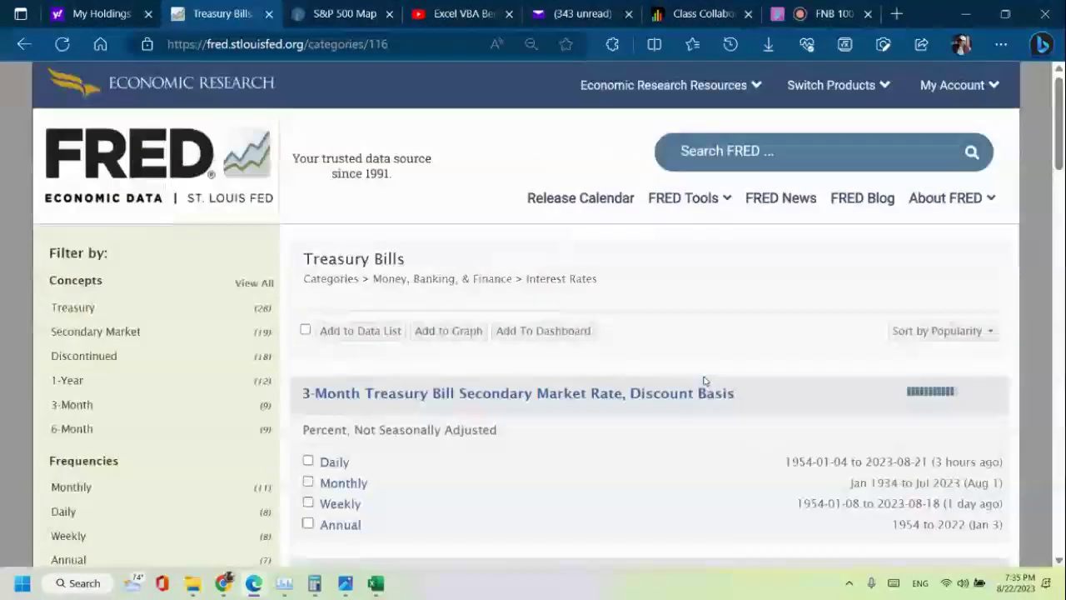
pyautogui.scroll(-4, 704, 381)
pyautogui.scroll(3, 704, 380)
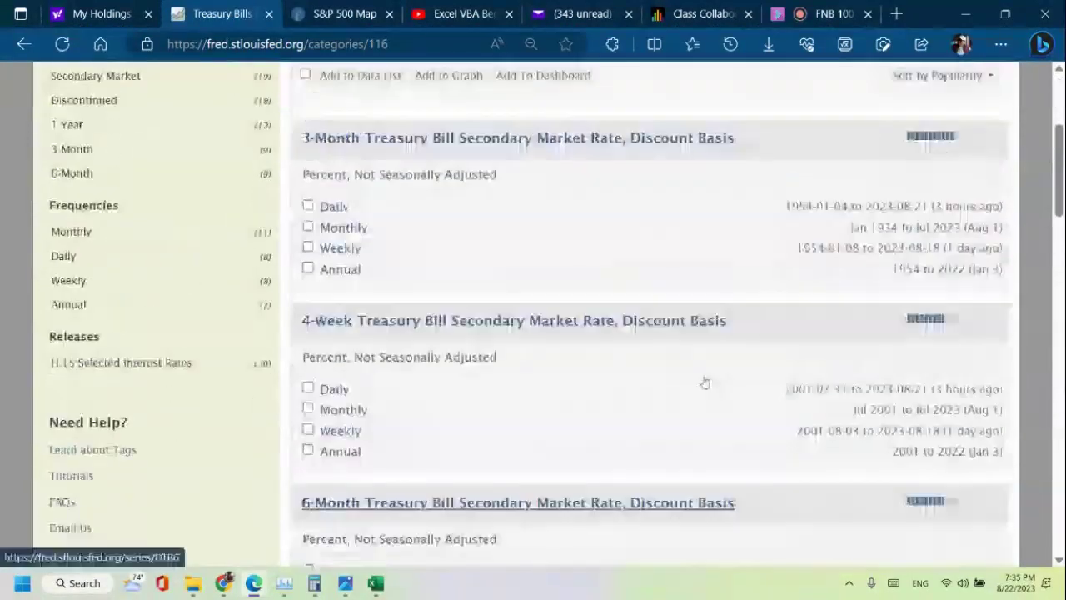
pyautogui.scroll(2, 117, 288)
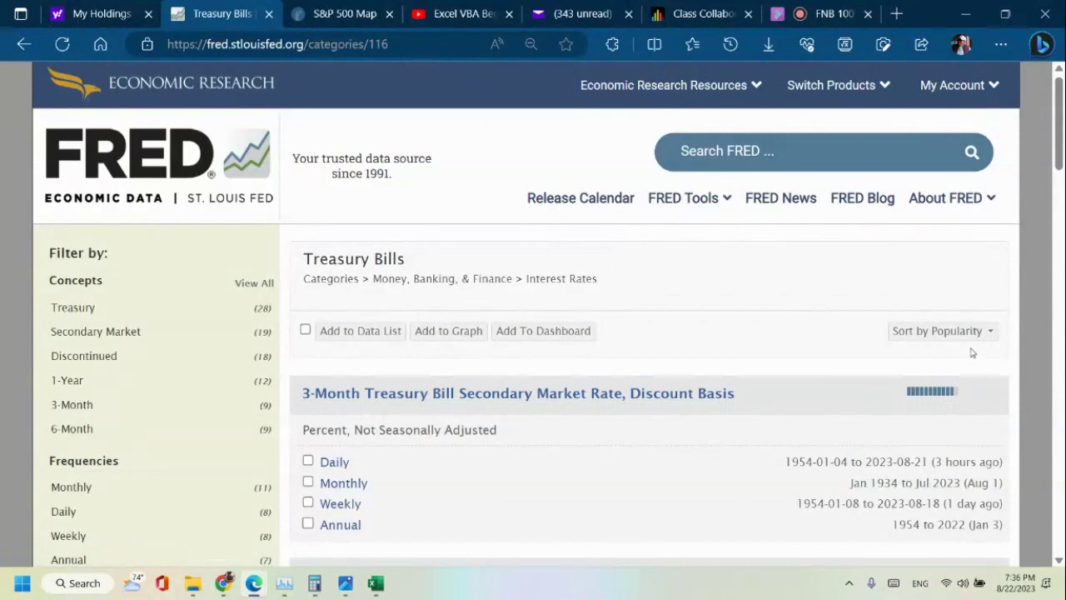
pyautogui.scroll(-3, 738, 263)
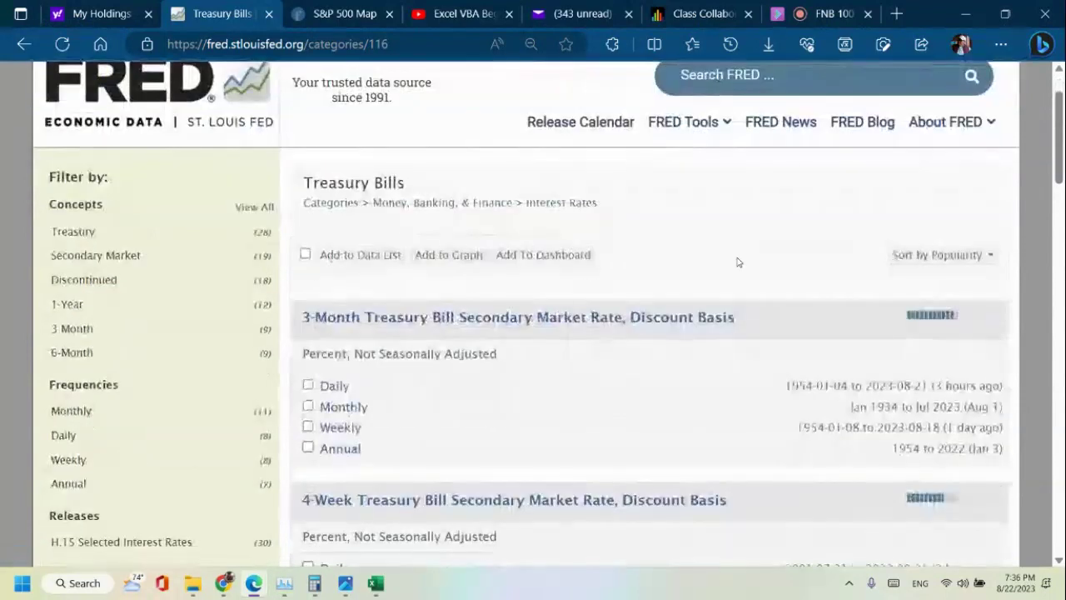
pyautogui.scroll(-6, 737, 262)
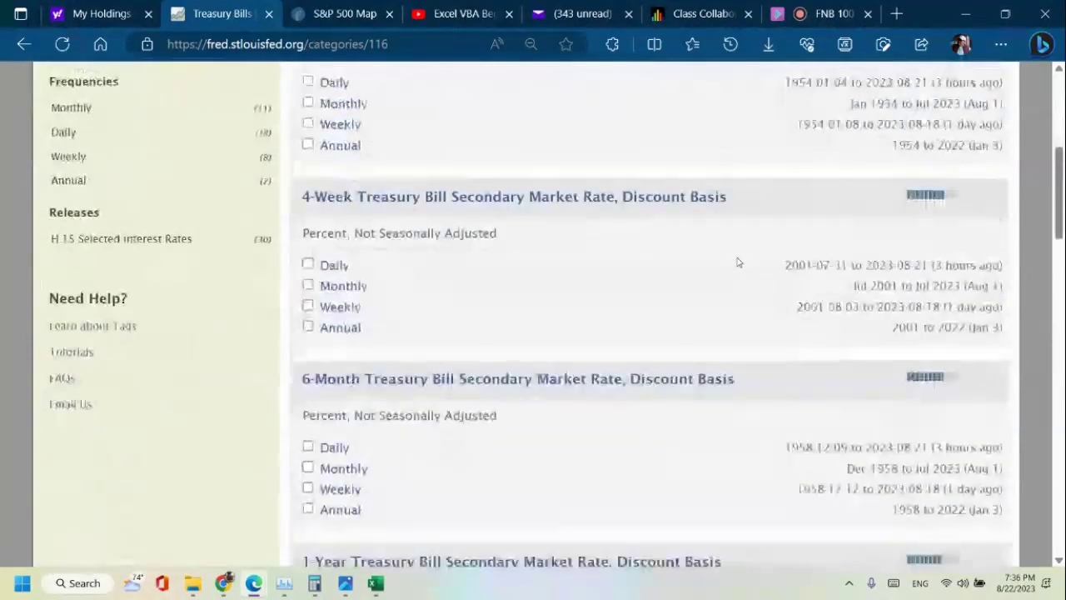
pyautogui.scroll(-12, 737, 262)
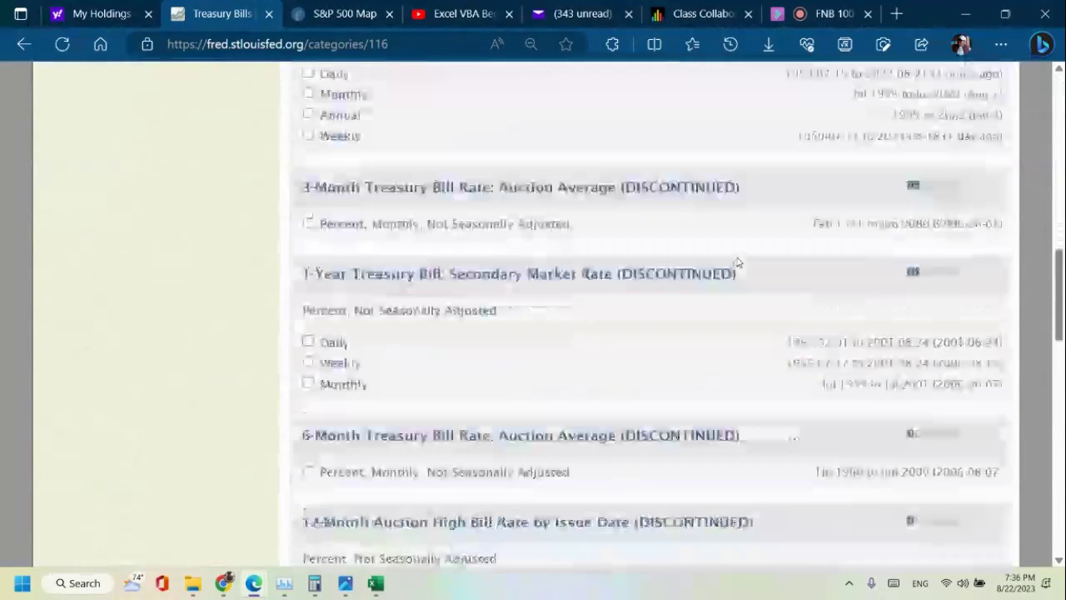
pyautogui.scroll(3, 737, 262)
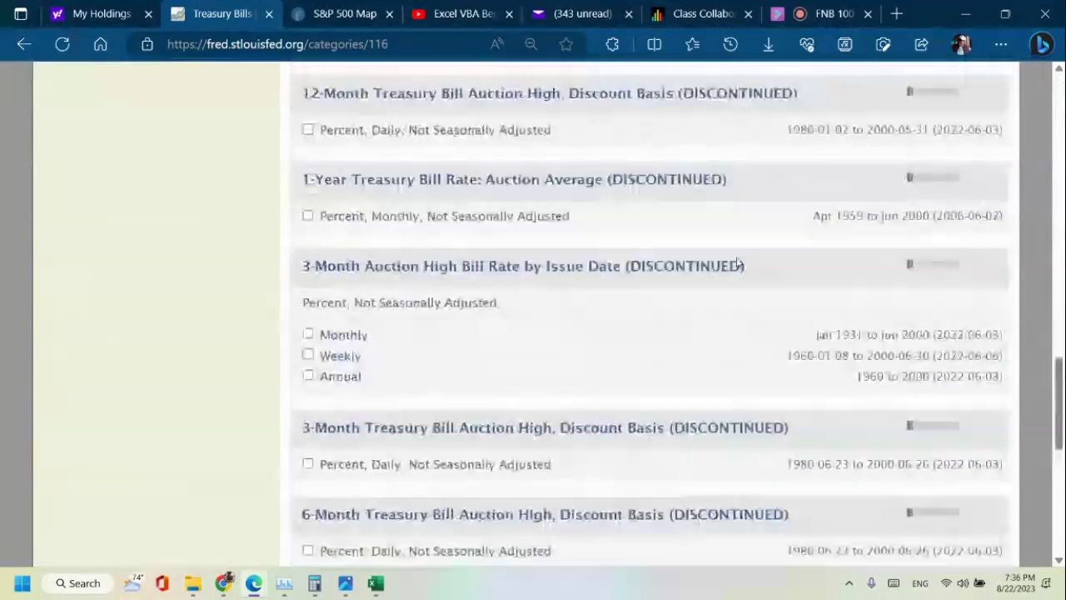
pyautogui.scroll(-5, 737, 262)
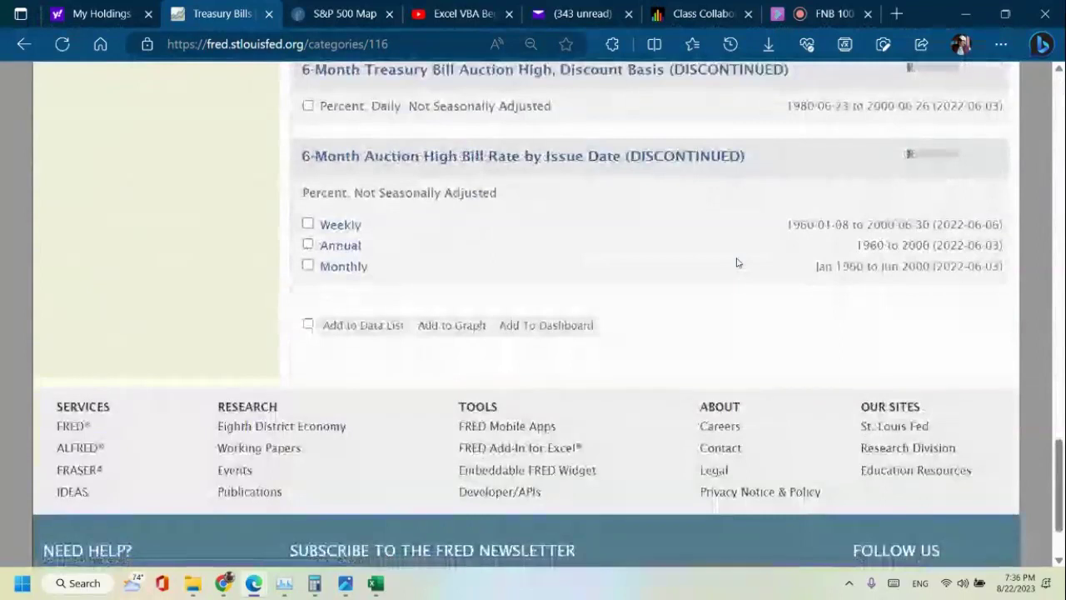
pyautogui.scroll(20, 737, 263)
pyautogui.scroll(2, 737, 265)
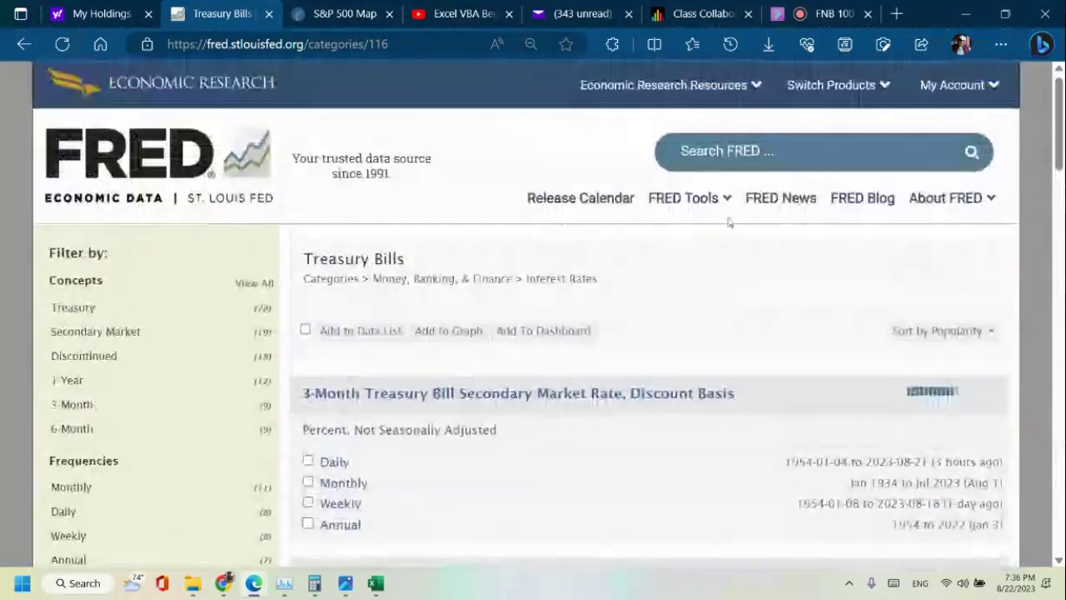
# Search FRED for 1-month, open the Treasury Yield: 1-Month CD series and look over its graph.
pyautogui.click(753, 155)
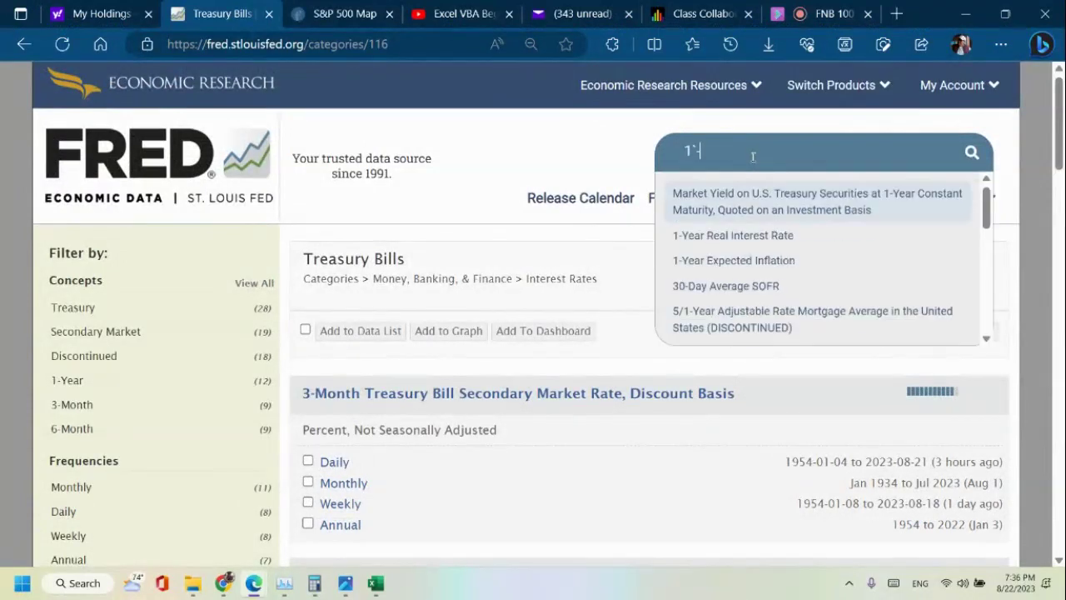
pyautogui.press('BackSpace')
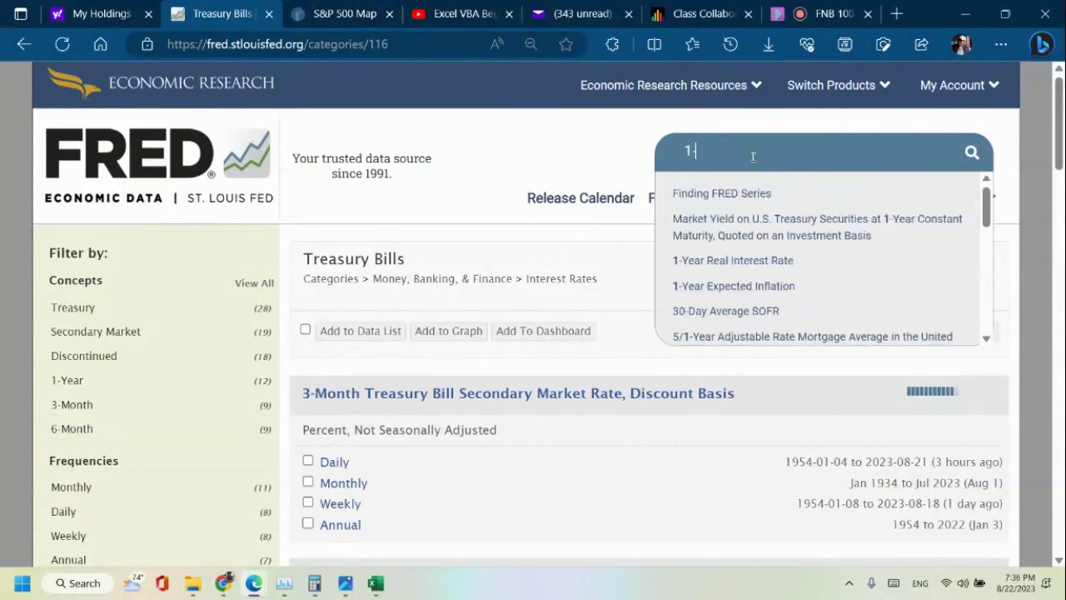
pyautogui.write('month')
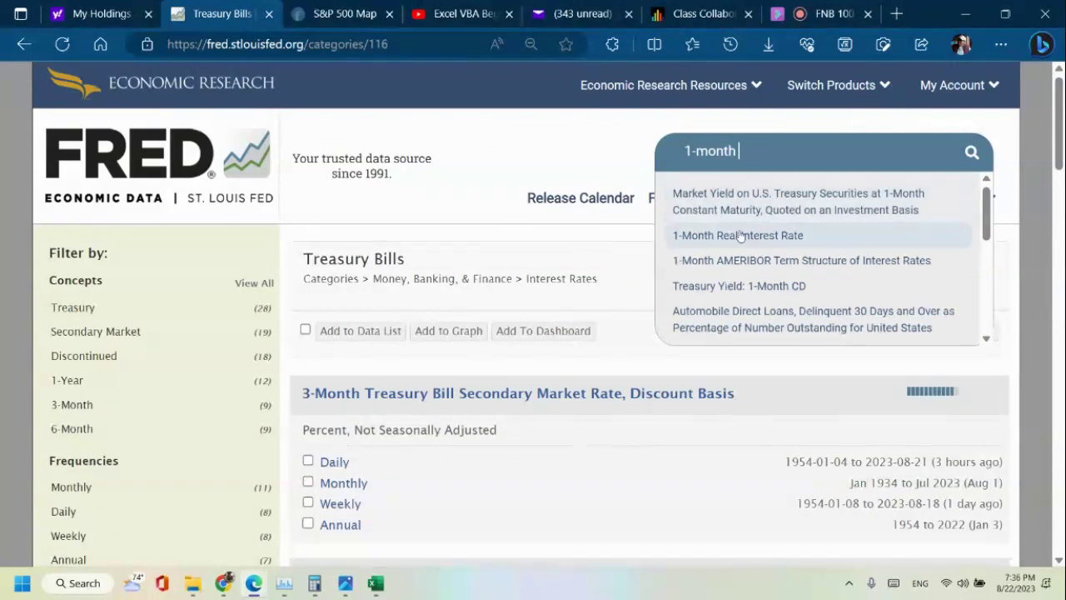
pyautogui.click(725, 289)
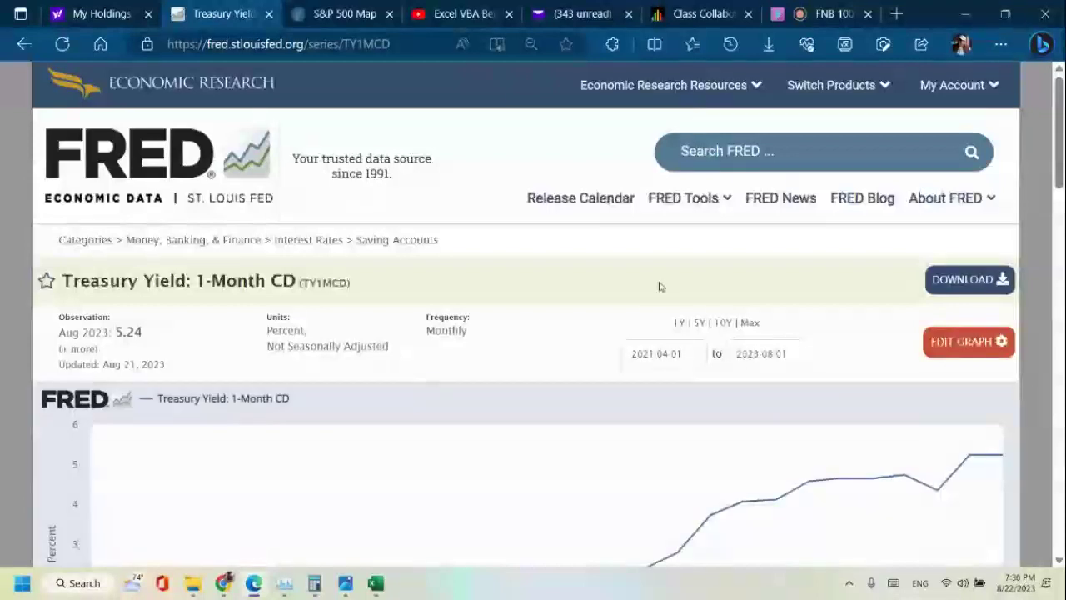
pyautogui.scroll(-2, 659, 286)
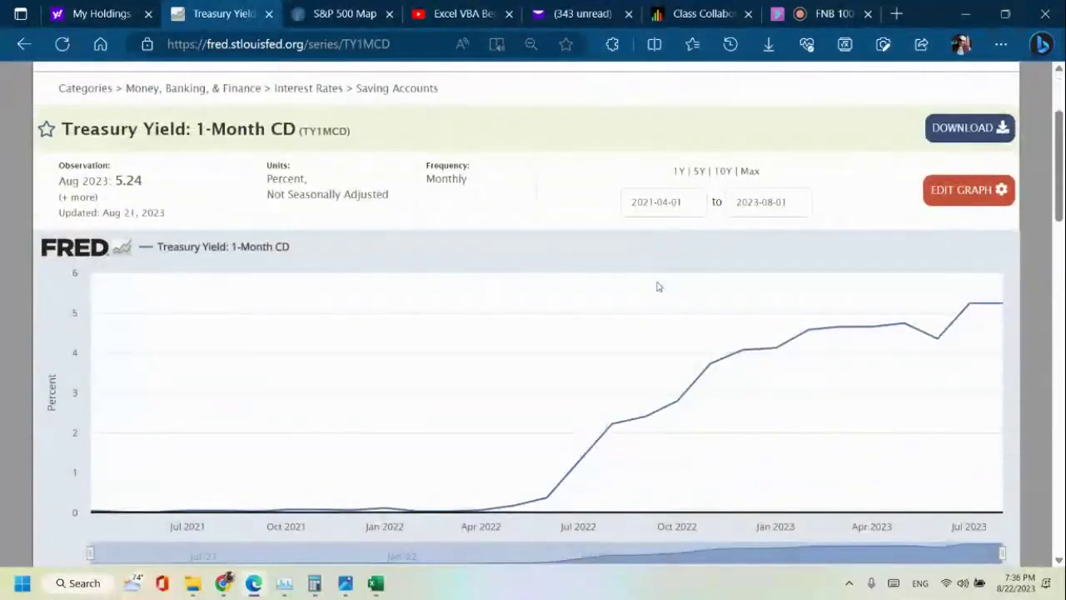
pyautogui.scroll(2, 658, 287)
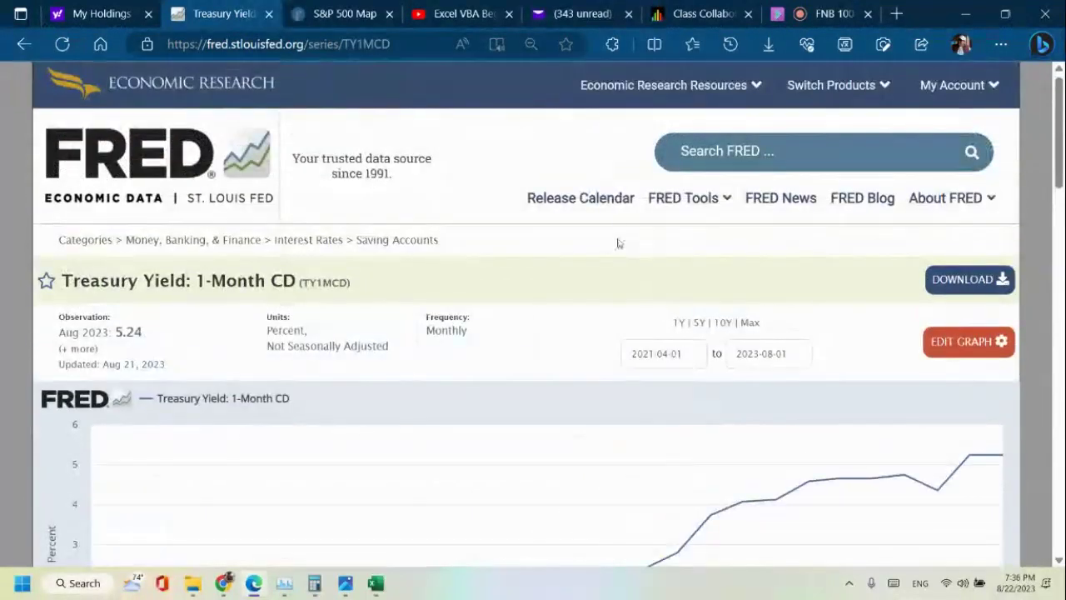
# Search FRED for 1-month t-bill rate and open the Market Yield on U.S. Treasury Securities at 1-Month Constant Maturity series.
pyautogui.click(772, 151)
pyautogui.click(785, 147)
pyautogui.click(784, 145)
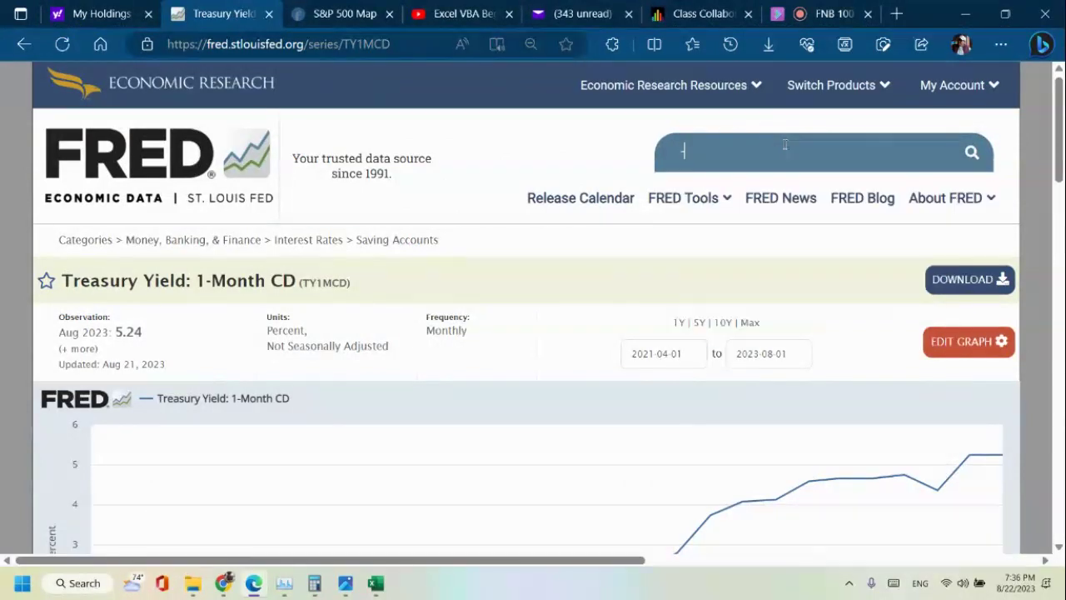
pyautogui.write('-m')
pyautogui.write('onth')
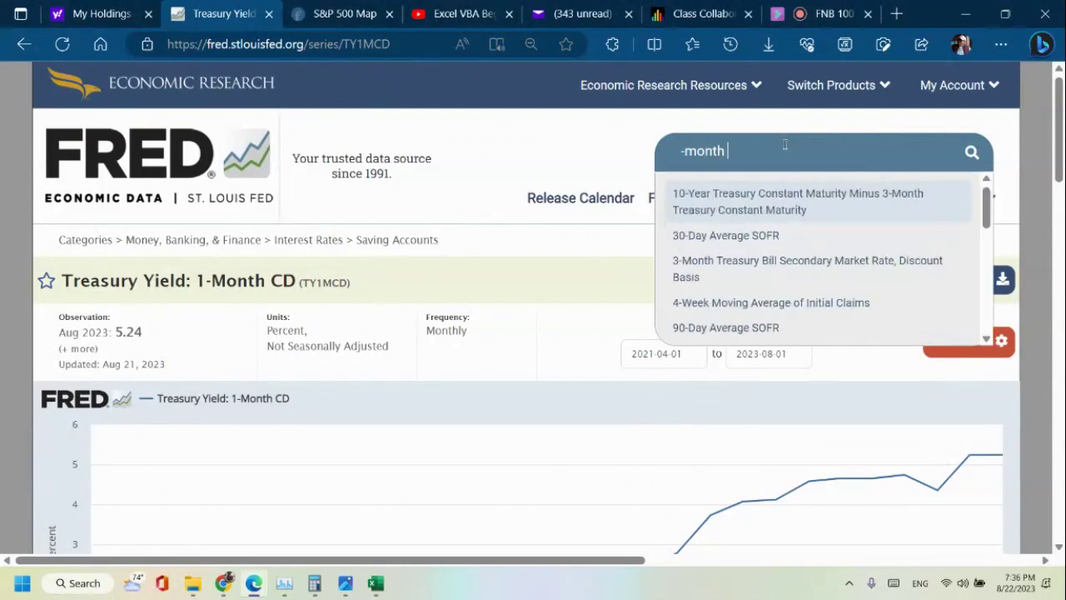
pyautogui.click(681, 151)
pyautogui.write('1-mon')
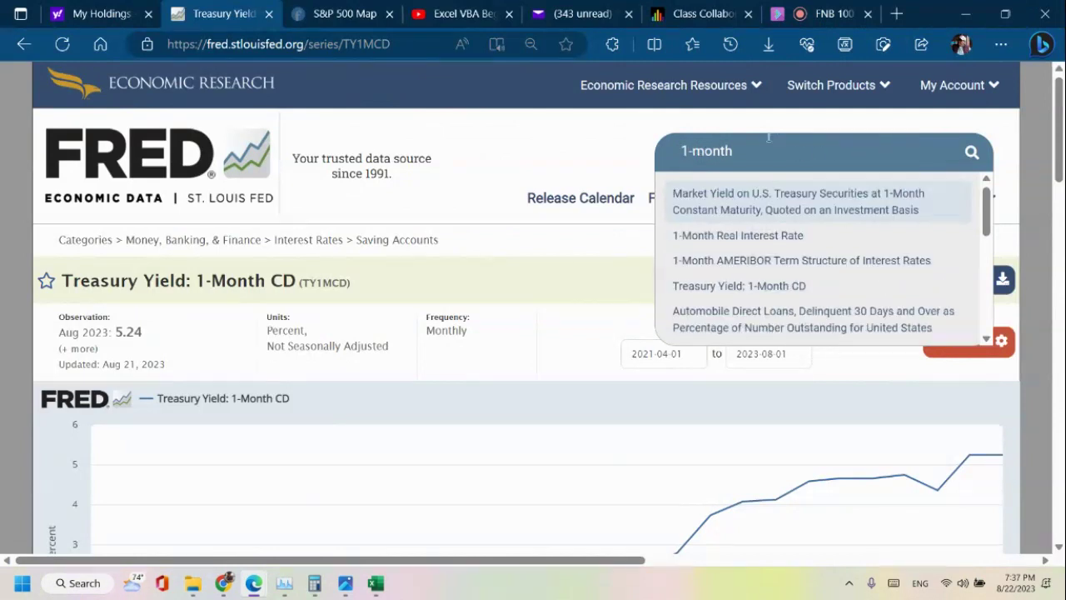
pyautogui.write('th t-bill')
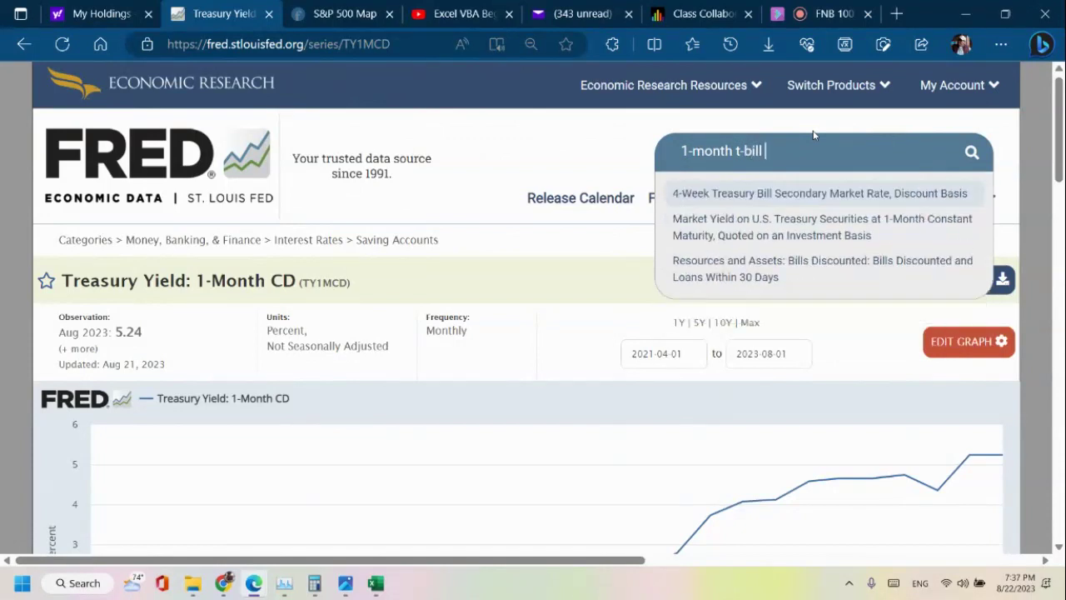
pyautogui.write(' r')
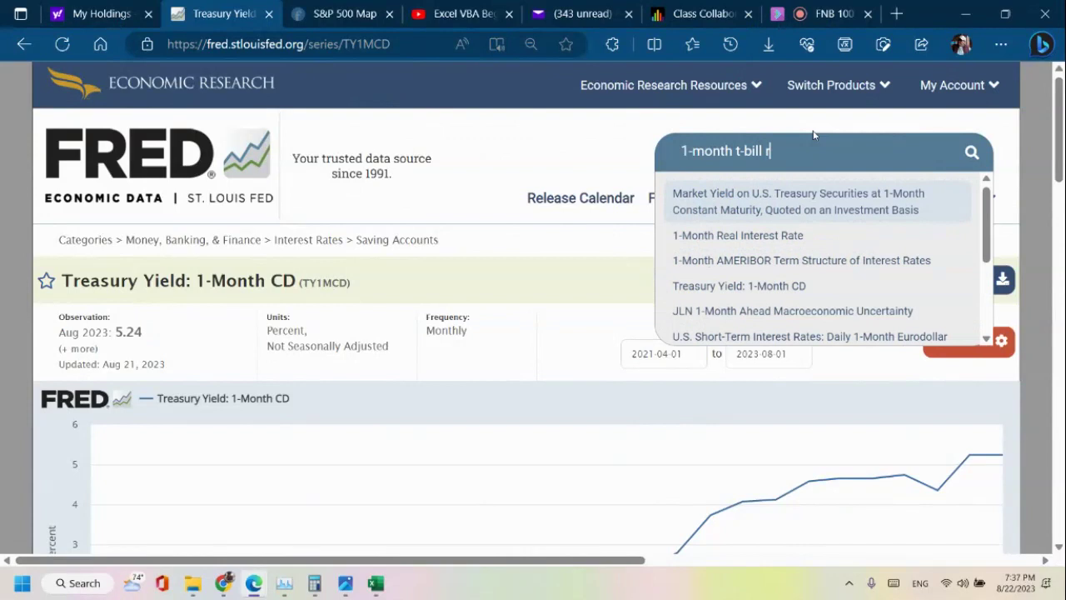
pyautogui.write('ate')
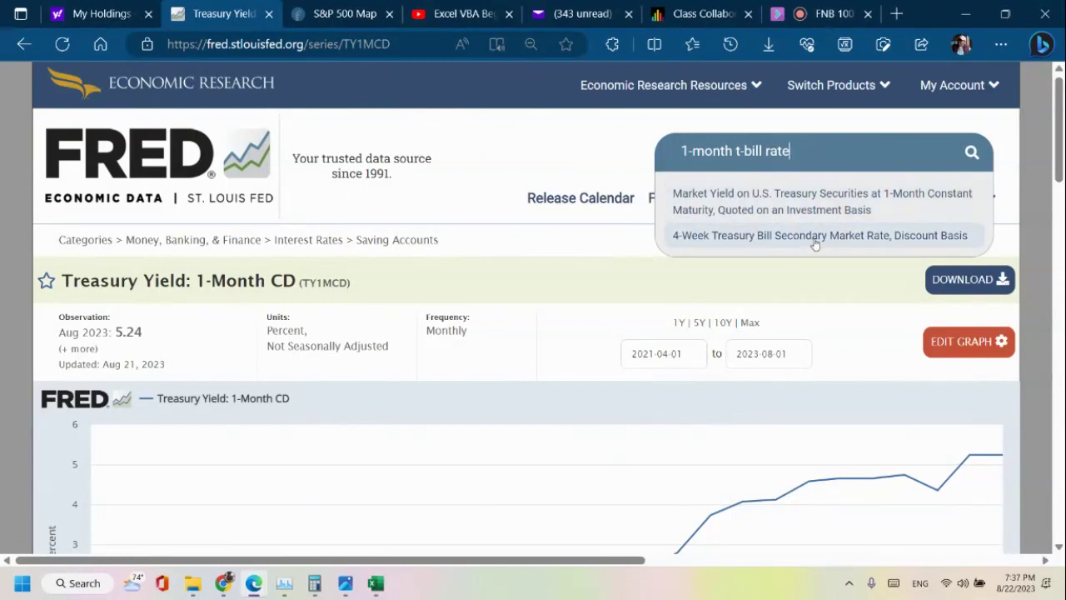
pyautogui.click(810, 209)
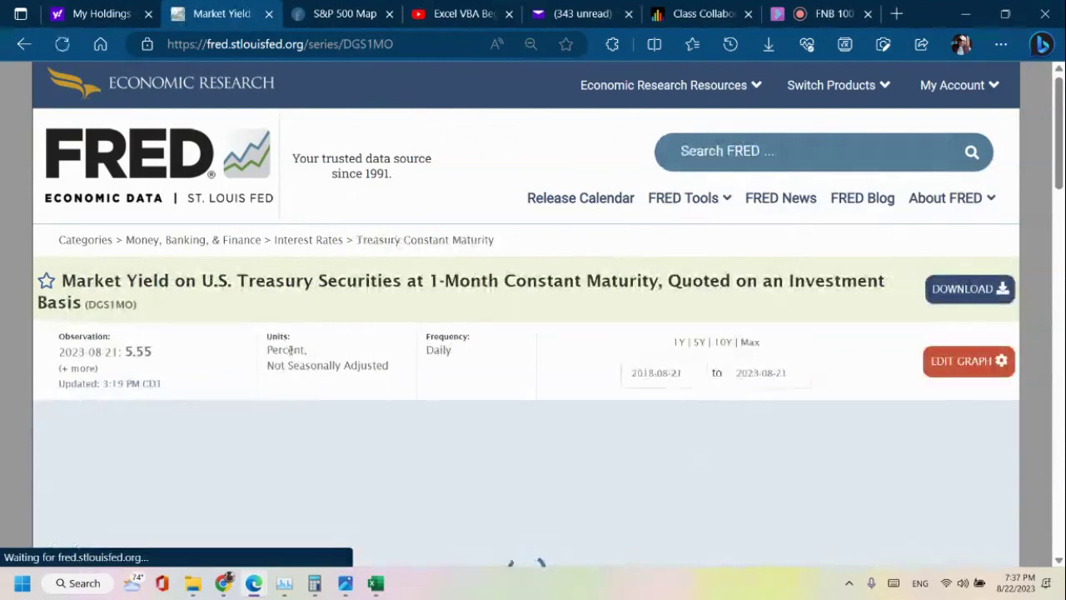
pyautogui.scroll(-3, 312, 353)
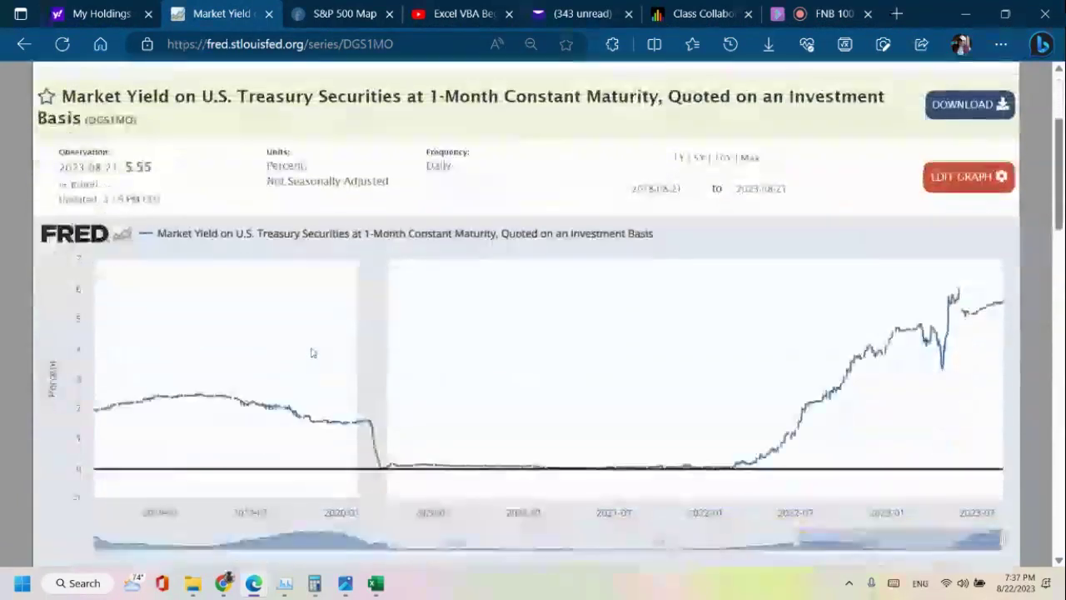
pyautogui.scroll(2, 313, 353)
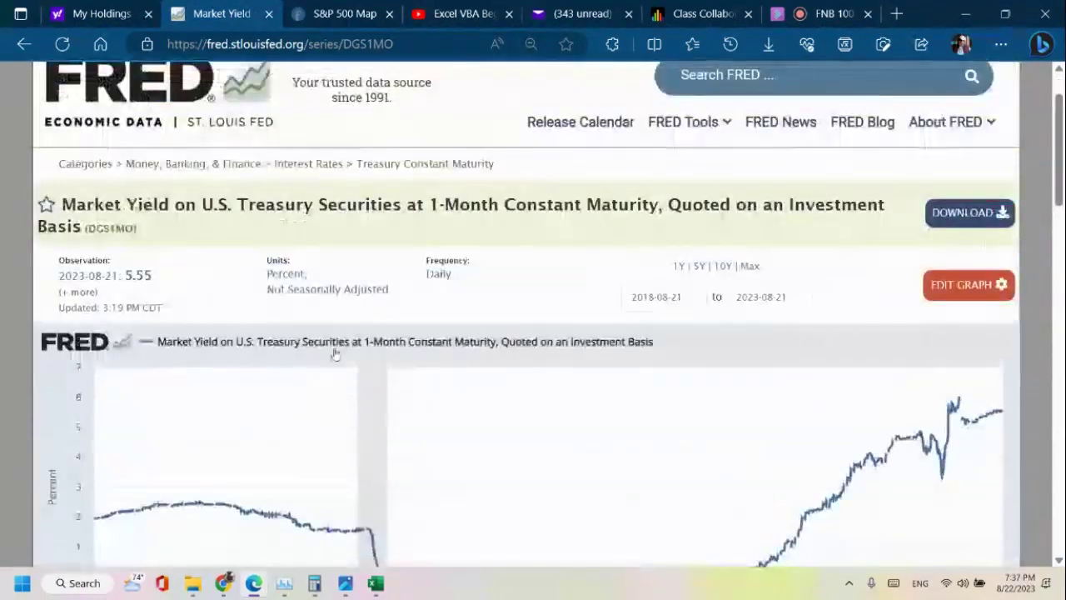
pyautogui.scroll(1, 333, 352)
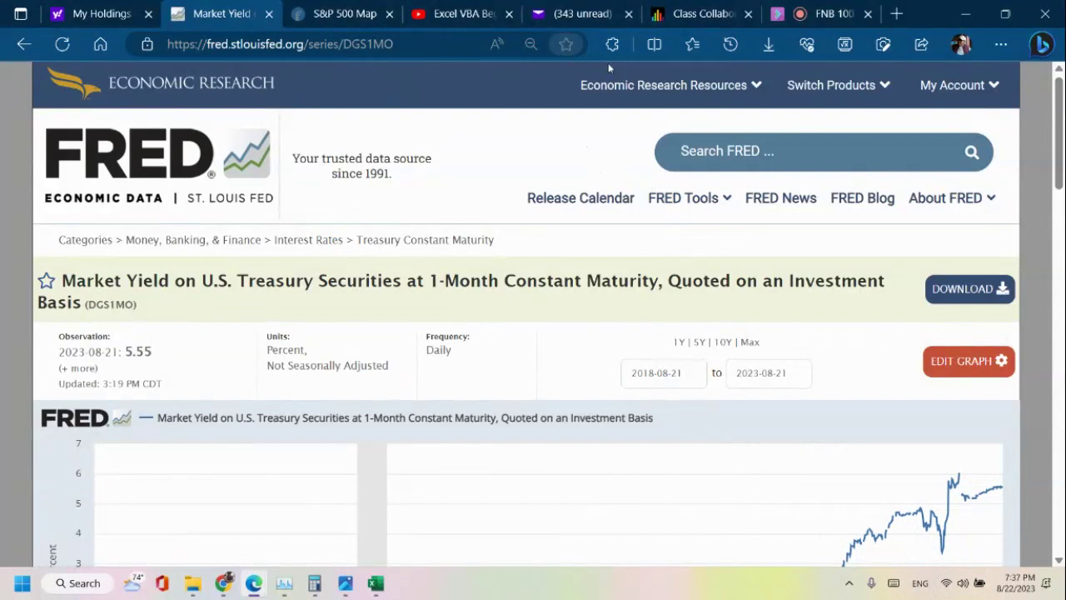
# Find the saved favorite for the 1-month Treasury market yield in the Finance folder and open it.
pyautogui.click(692, 45)
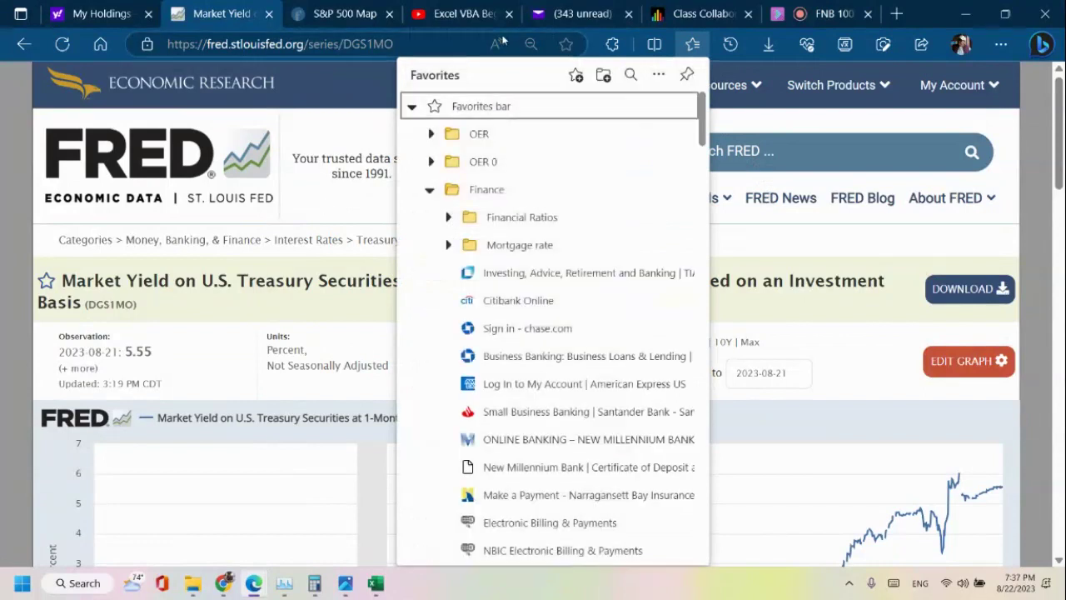
pyautogui.scroll(-10, 633, 329)
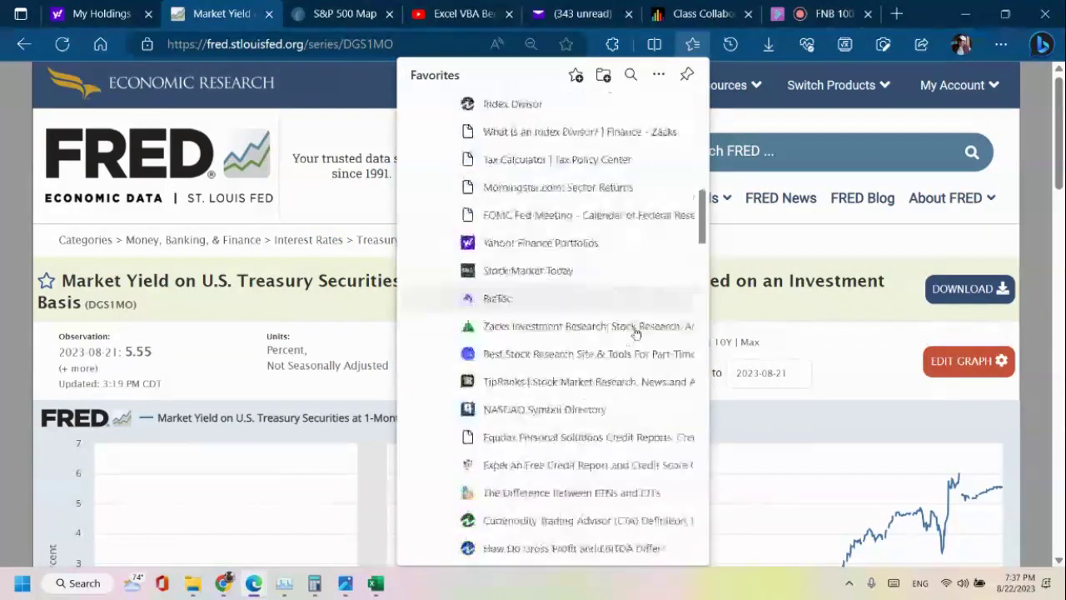
pyautogui.scroll(-15, 633, 325)
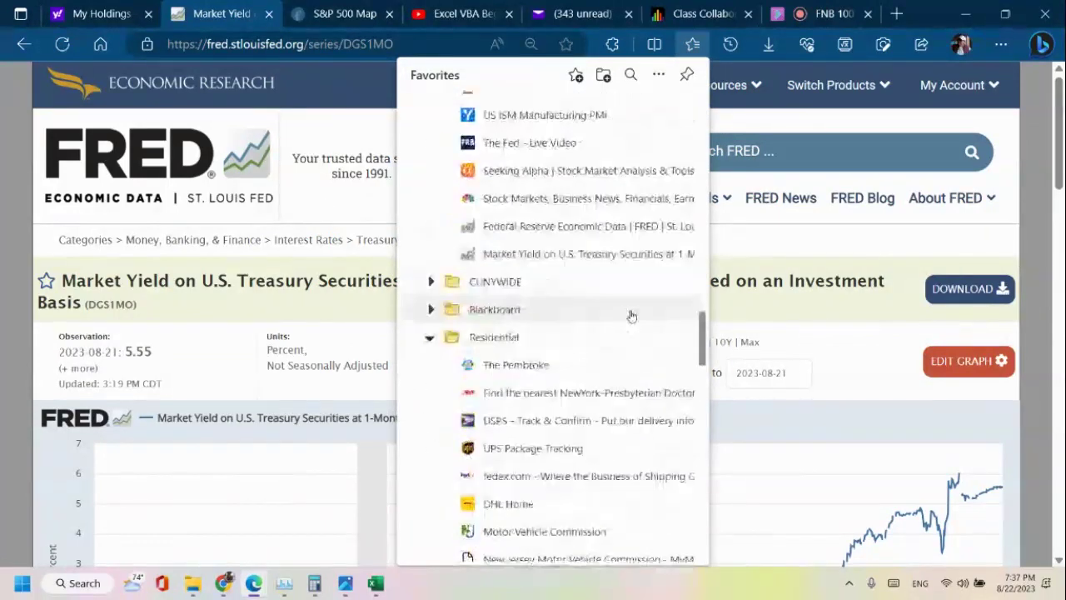
pyautogui.click(619, 257)
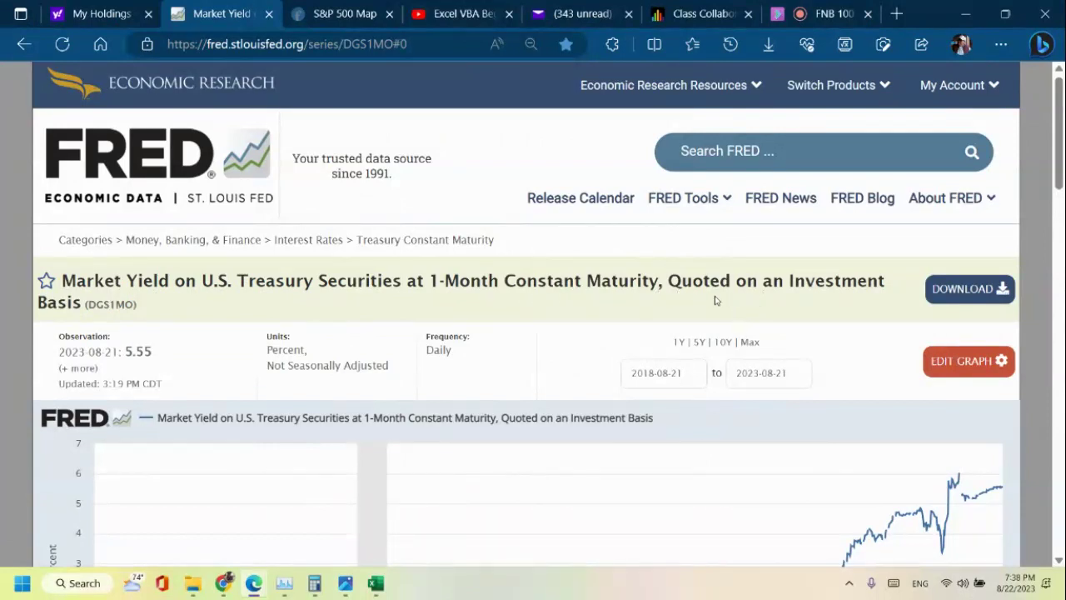
# Go back to the 1-Month CD series page and return to the 1-month Treasury market yield page to check its series code.
pyautogui.click(21, 45)
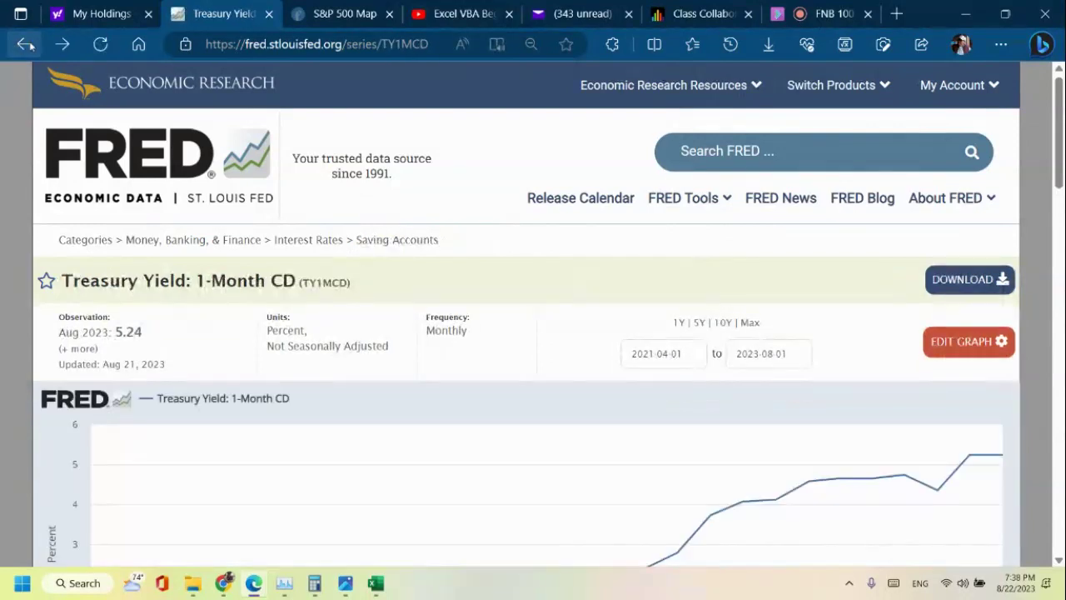
pyautogui.click(63, 45)
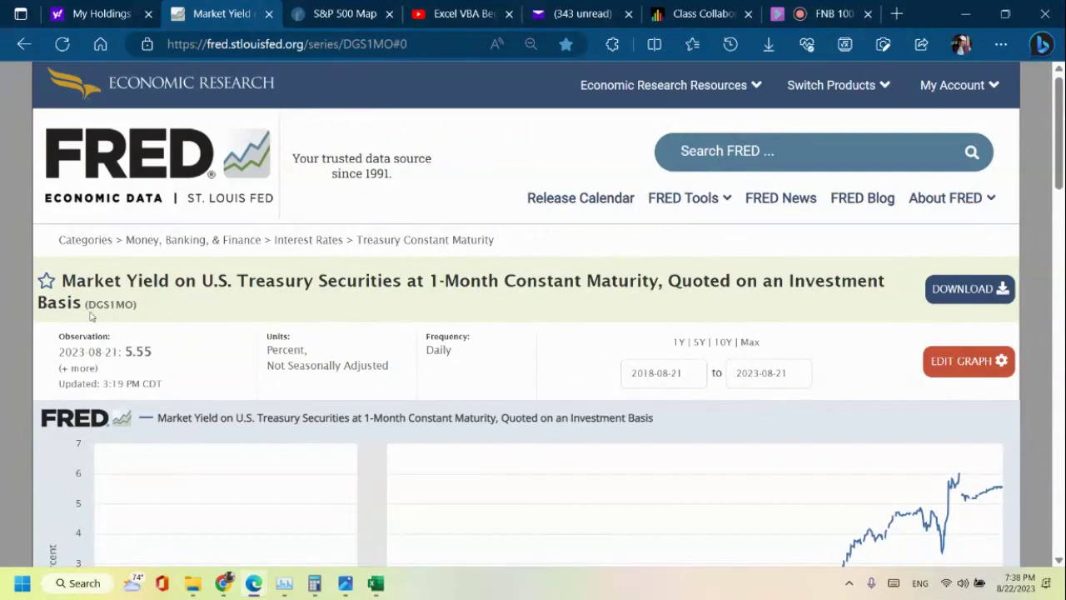
pyautogui.moveTo(138, 315)
pyautogui.mouseDown()
pyautogui.moveTo(138, 283)
pyautogui.moveTo(137, 333)
pyautogui.mouseUp()
pyautogui.click(143, 319)
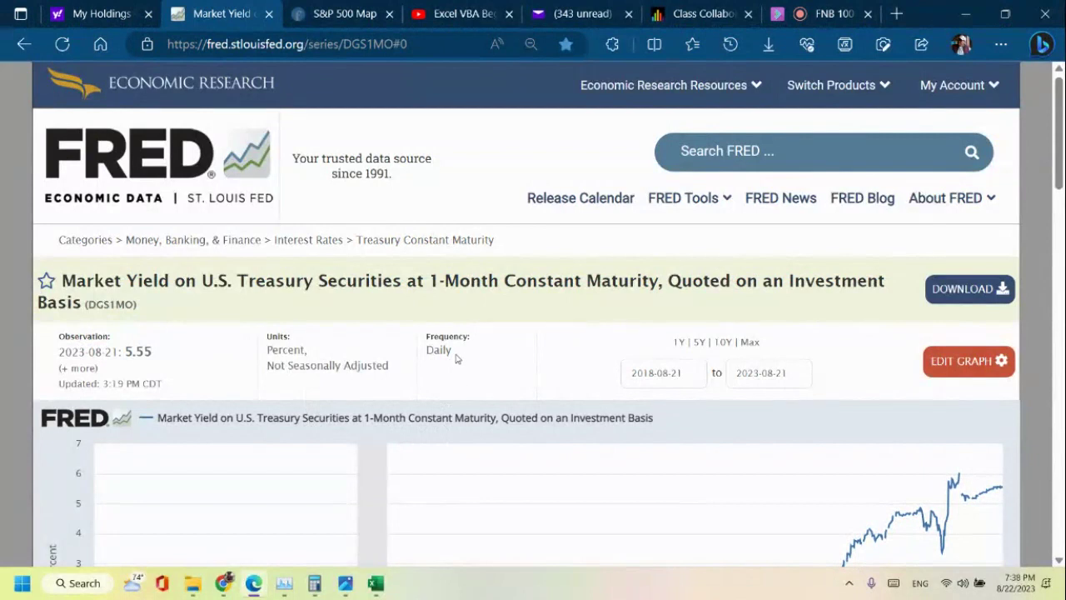
# Edit the 1-month Treasury yield graph to Monthly frequency with the End of Period aggregation method.
pyautogui.click(984, 364)
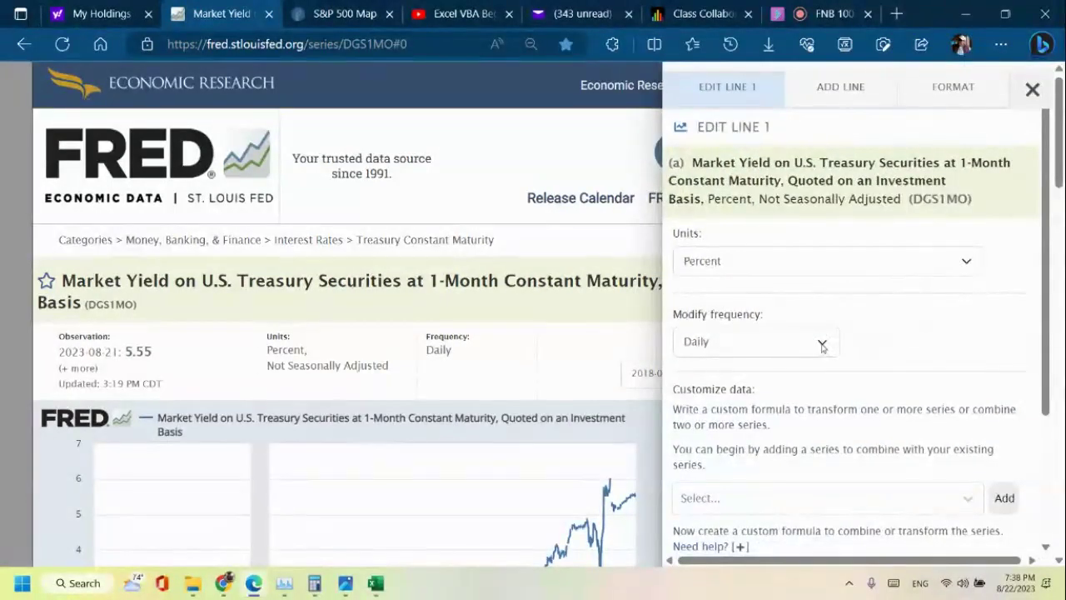
pyautogui.click(821, 343)
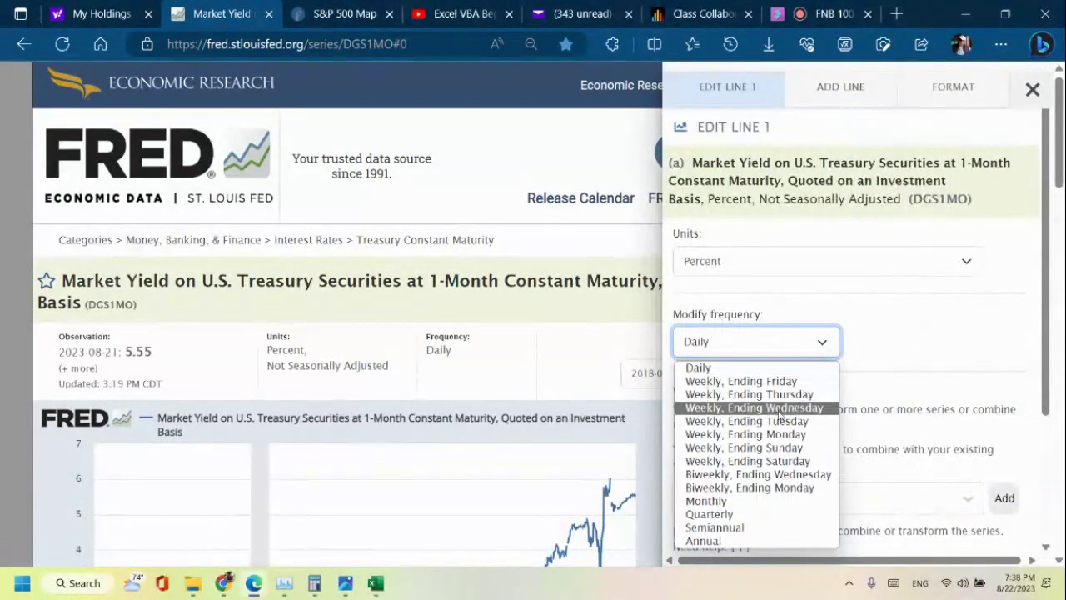
pyautogui.click(750, 502)
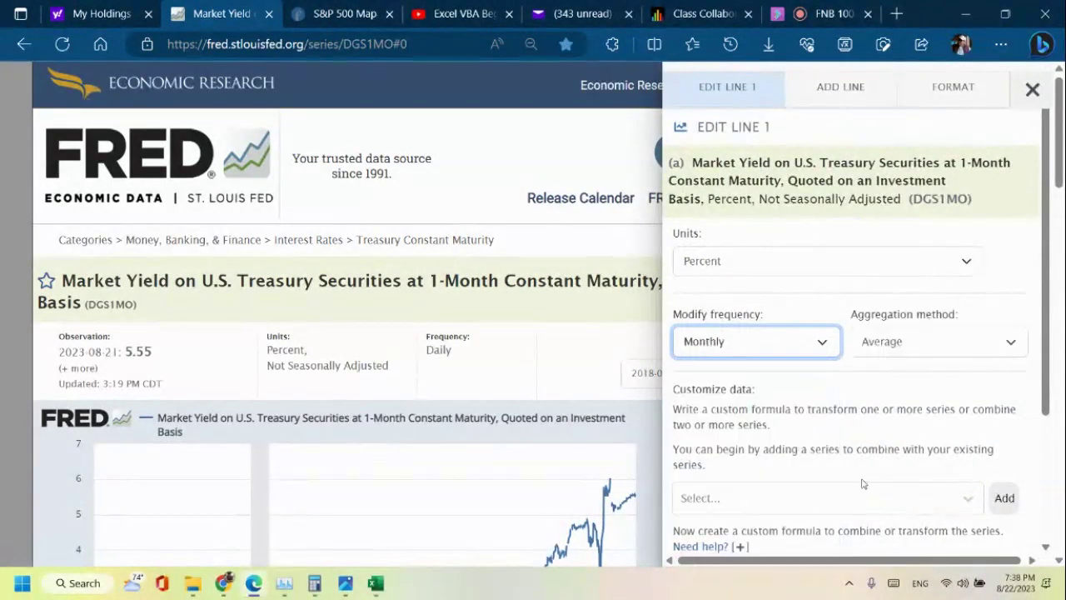
pyautogui.click(1006, 348)
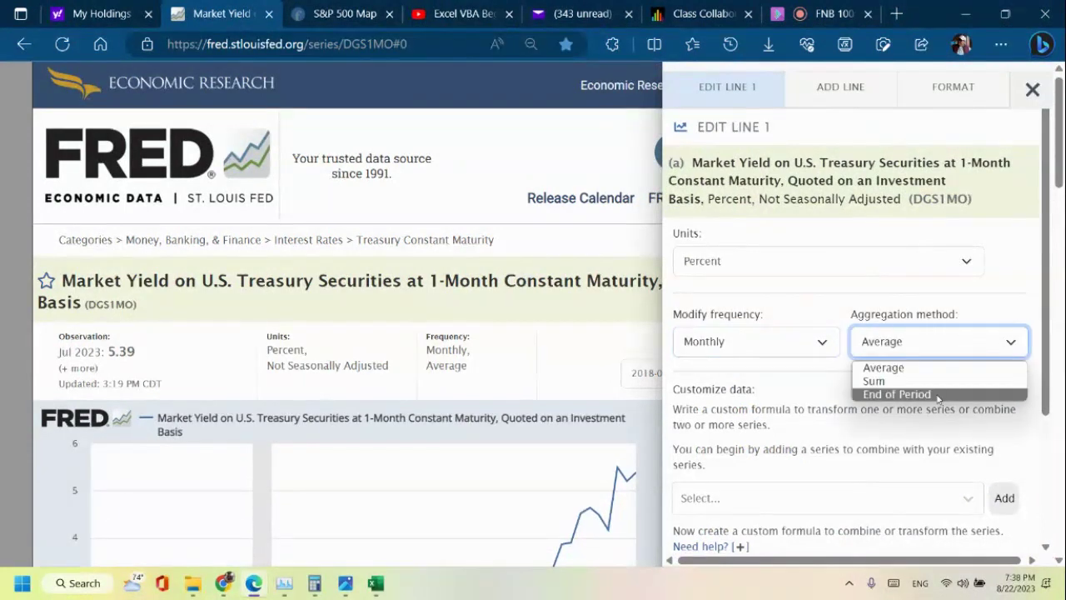
pyautogui.click(939, 396)
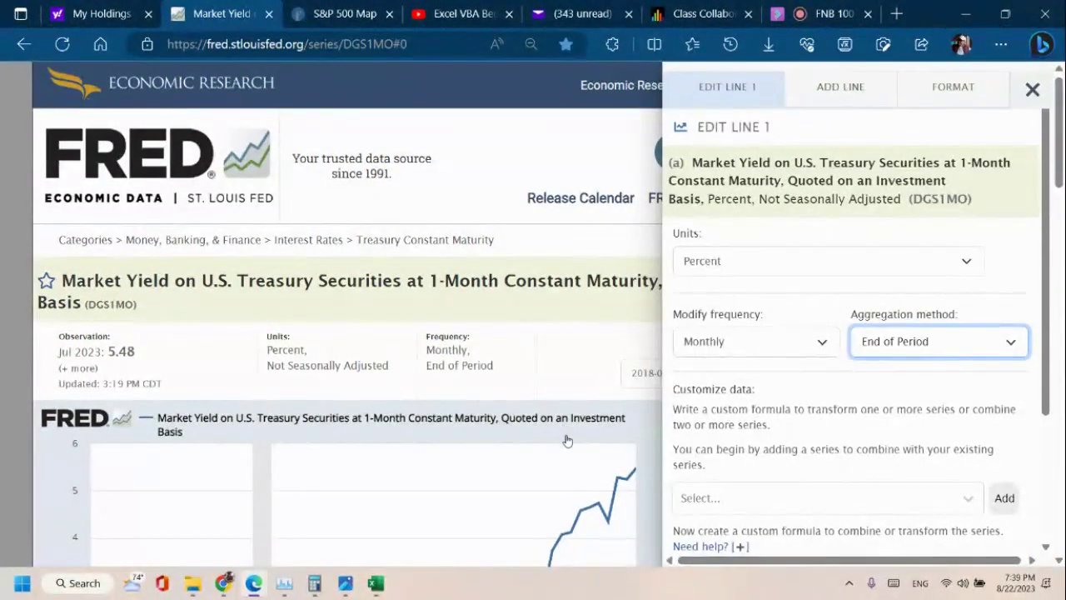
# Review the custom formula and units options for the series line, and close the graph editor.
pyautogui.scroll(-2, 818, 410)
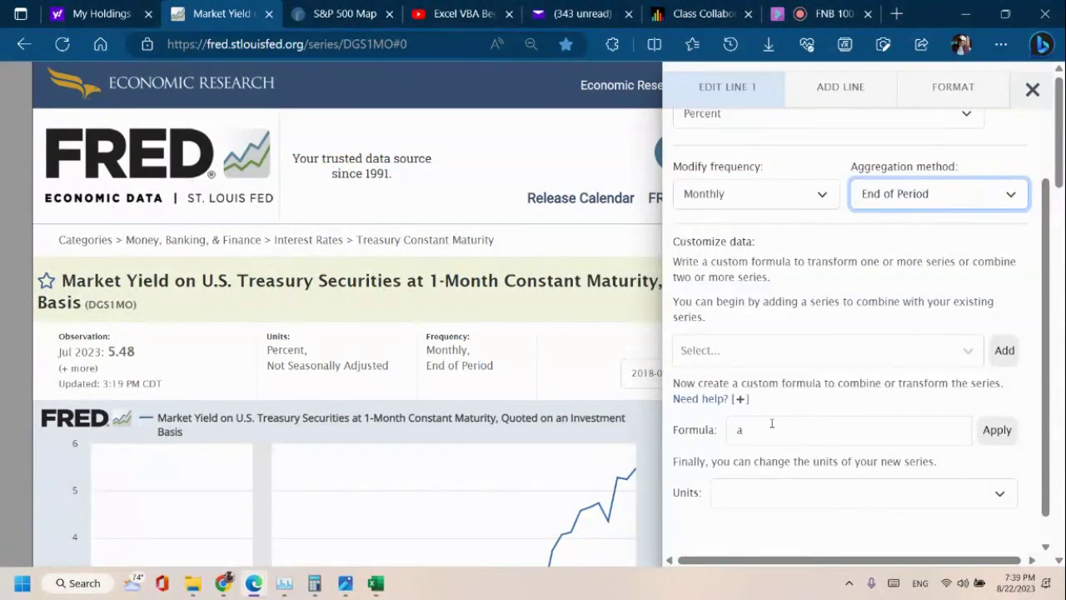
pyautogui.scroll(2, 792, 408)
pyautogui.scroll(-3, 809, 392)
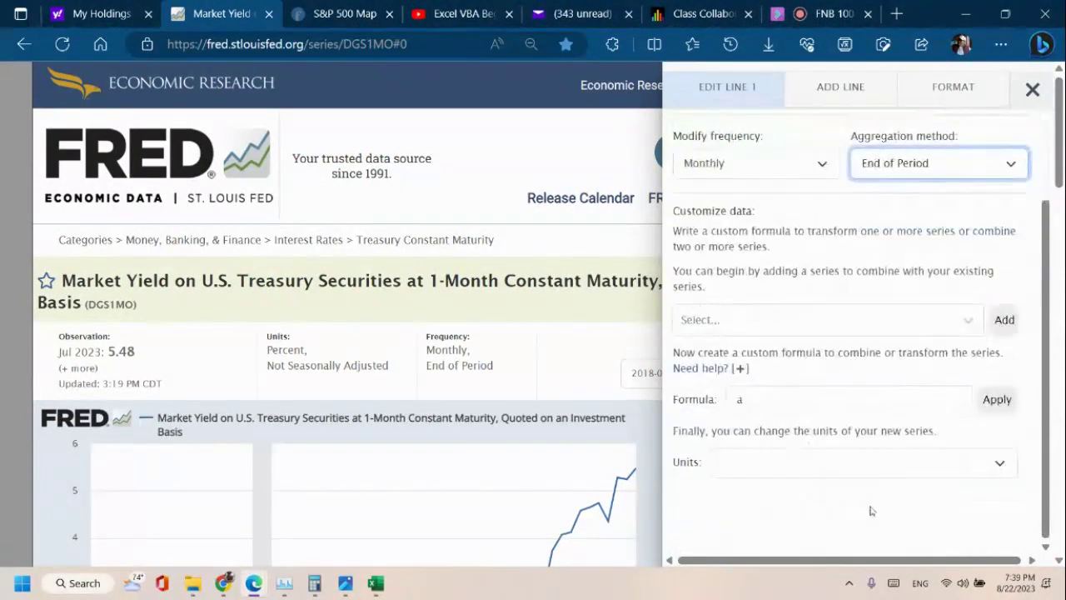
pyautogui.scroll(2, 922, 456)
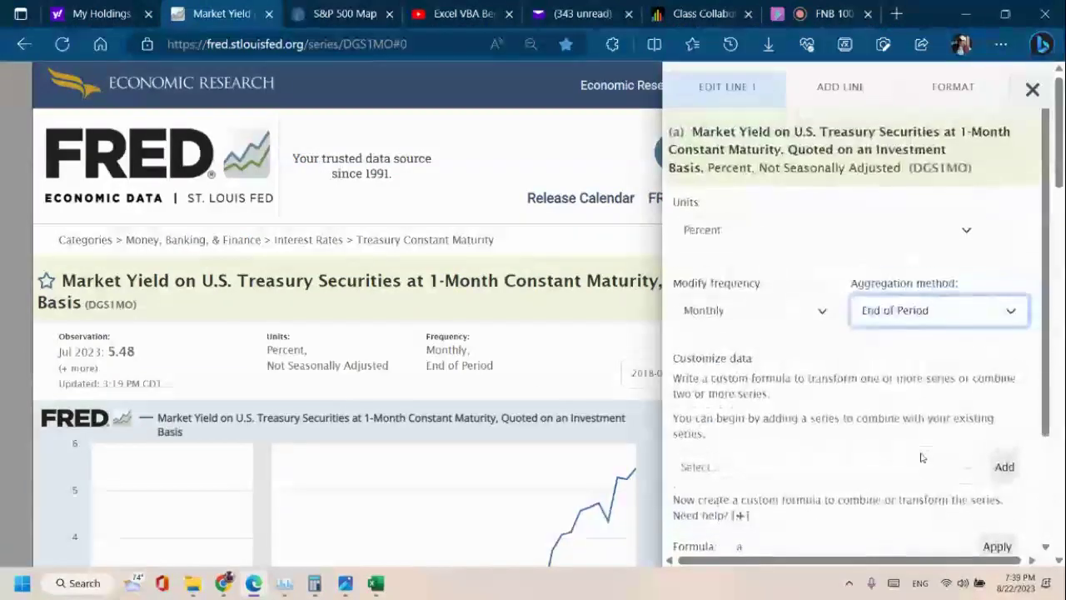
pyautogui.scroll(-2, 922, 457)
pyautogui.scroll(-1, 922, 456)
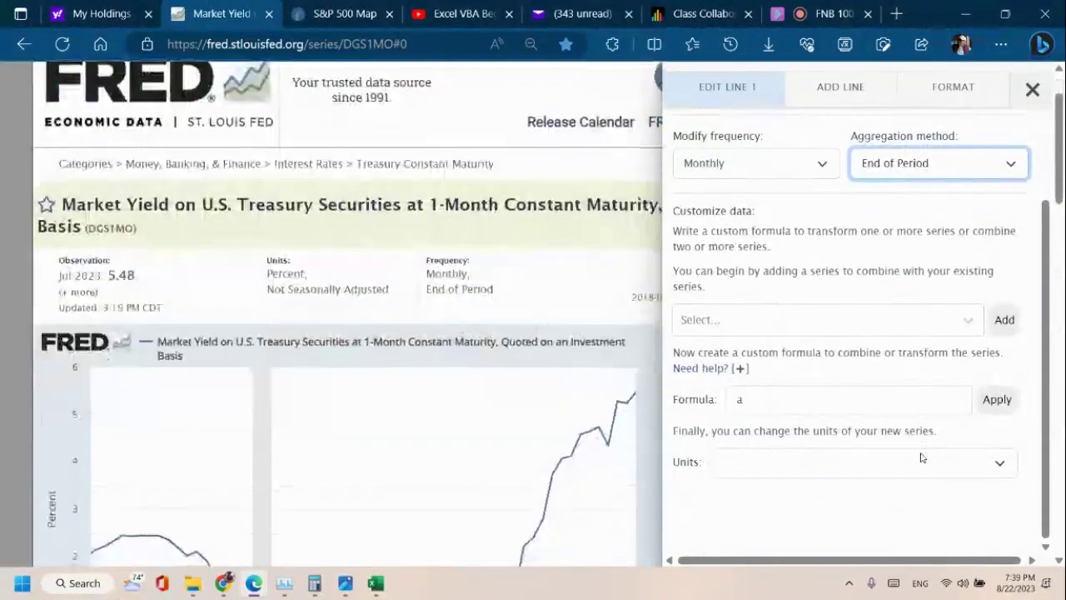
pyautogui.scroll(3, 908, 458)
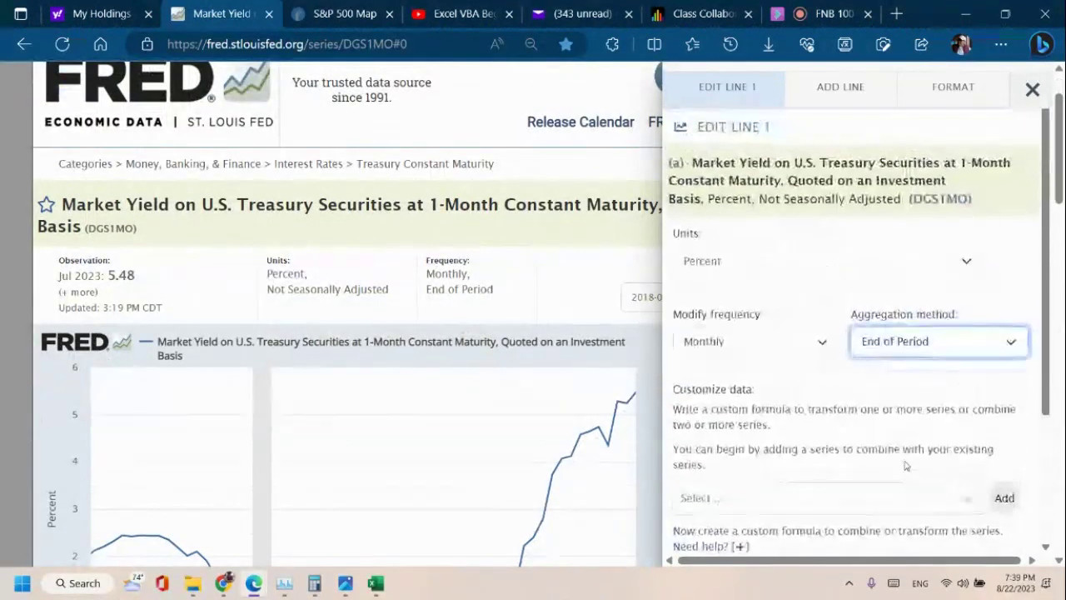
pyautogui.click(1033, 89)
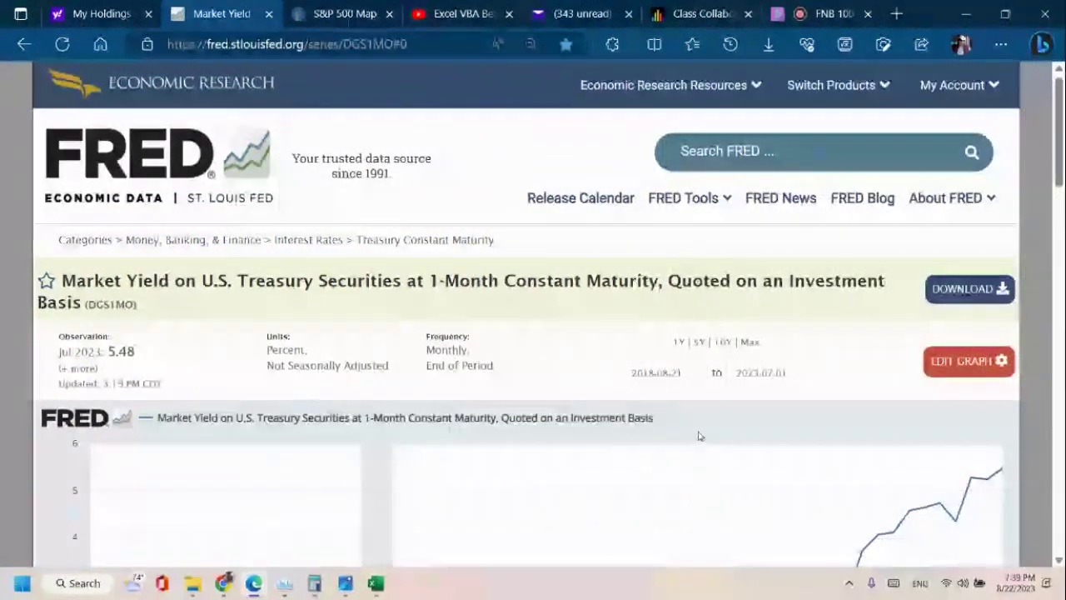
# Set the graph's date range from 2018-07-01 to 2023-07-01.
pyautogui.click(687, 374)
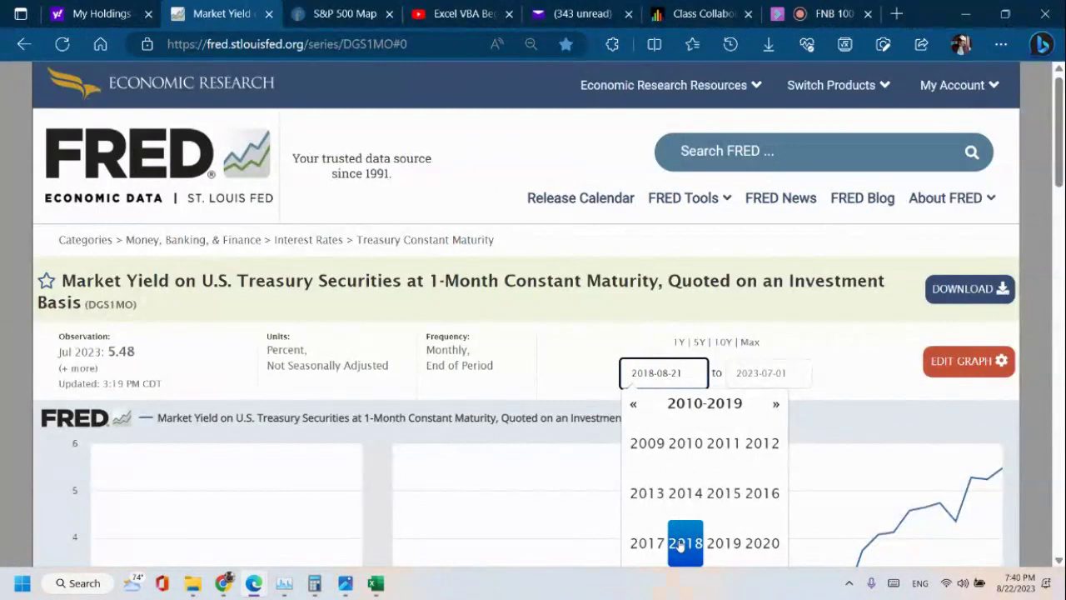
pyautogui.click(700, 342)
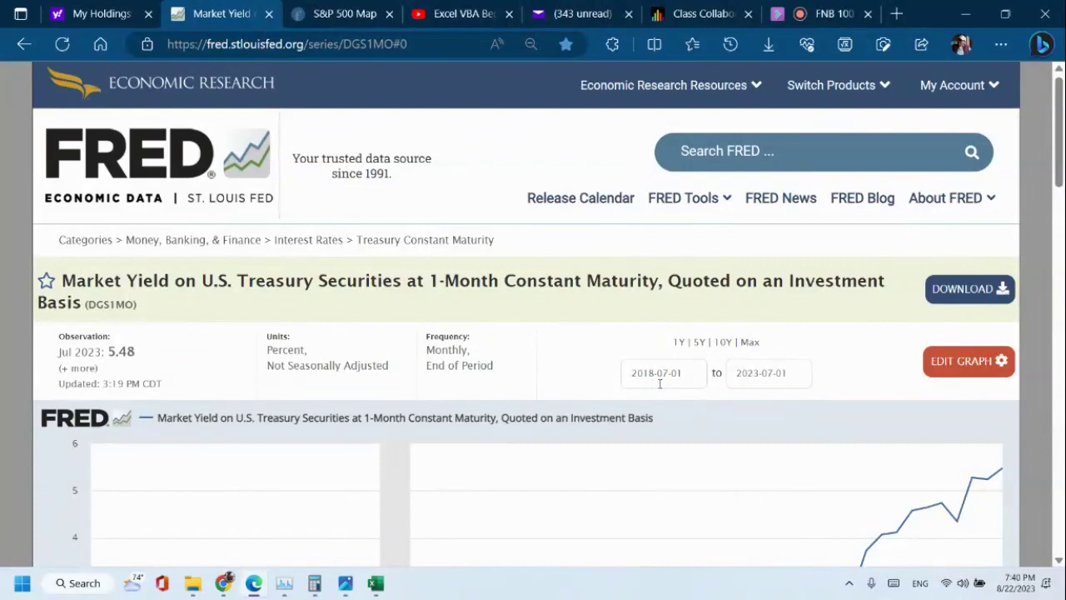
pyautogui.click(785, 372)
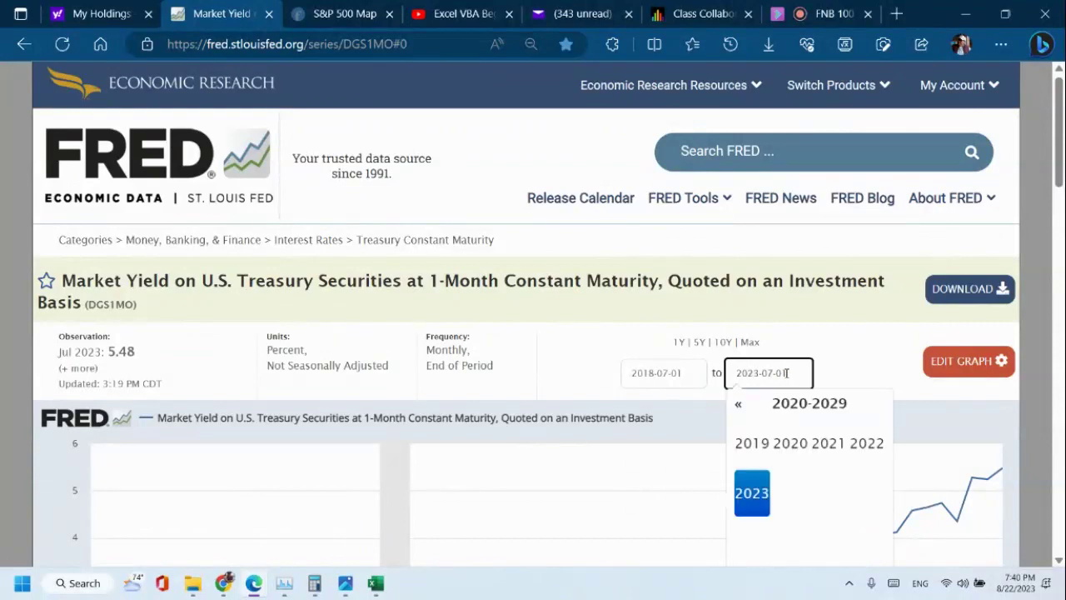
pyautogui.click(755, 503)
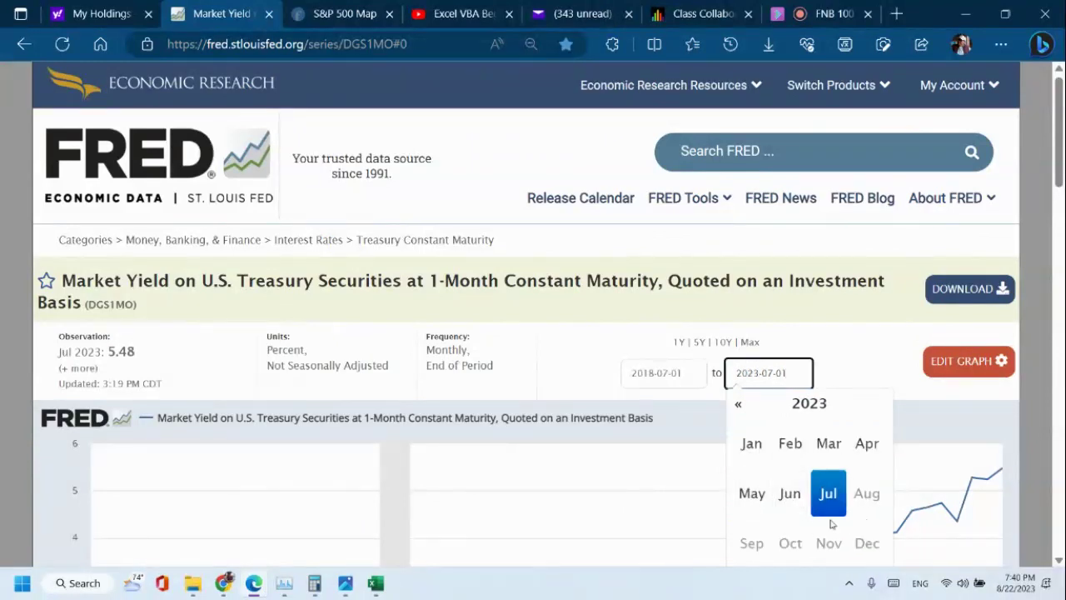
pyautogui.click(861, 367)
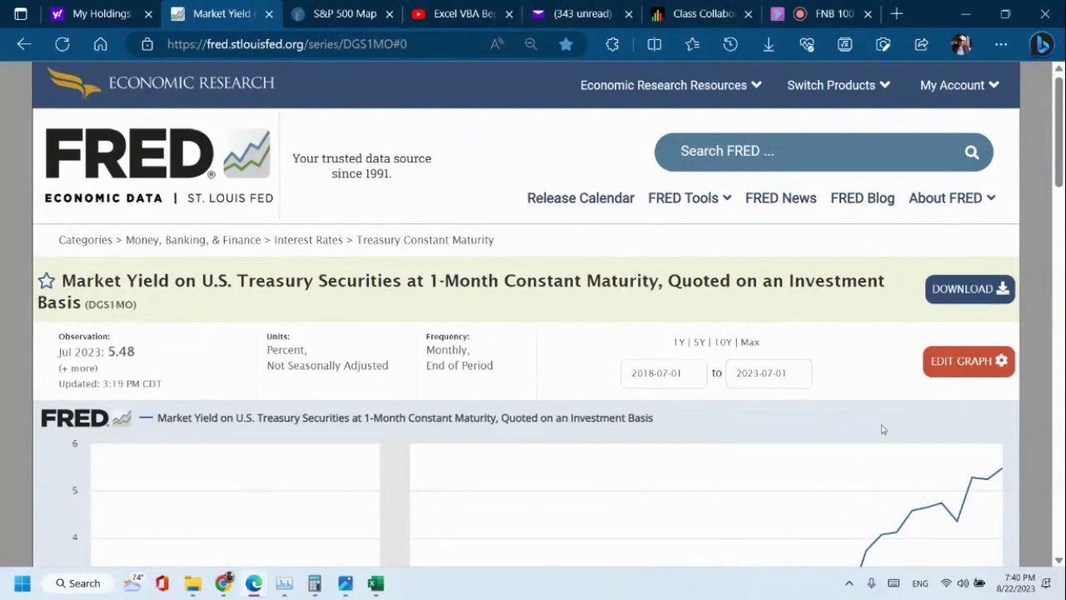
# Examine the 1-month Treasury yield graph and the saved picture DSG1MO.jpeg, and close the picture.
pyautogui.scroll(-3, 883, 429)
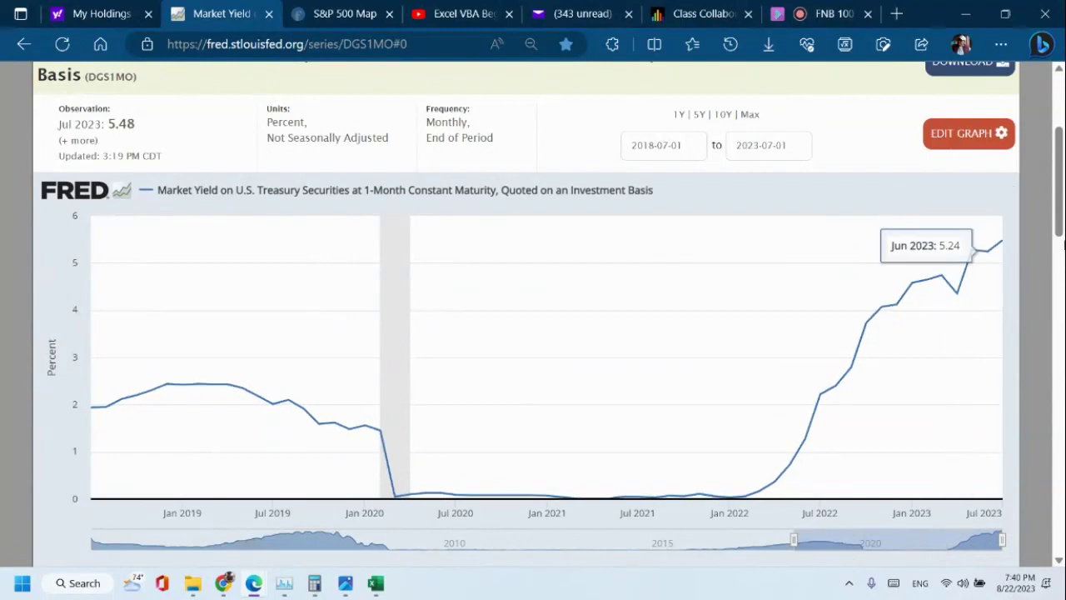
pyautogui.moveTo(1063, 241)
pyautogui.mouseDown()
pyautogui.moveTo(1063, 275)
pyautogui.moveTo(1062, 232)
pyautogui.mouseUp()
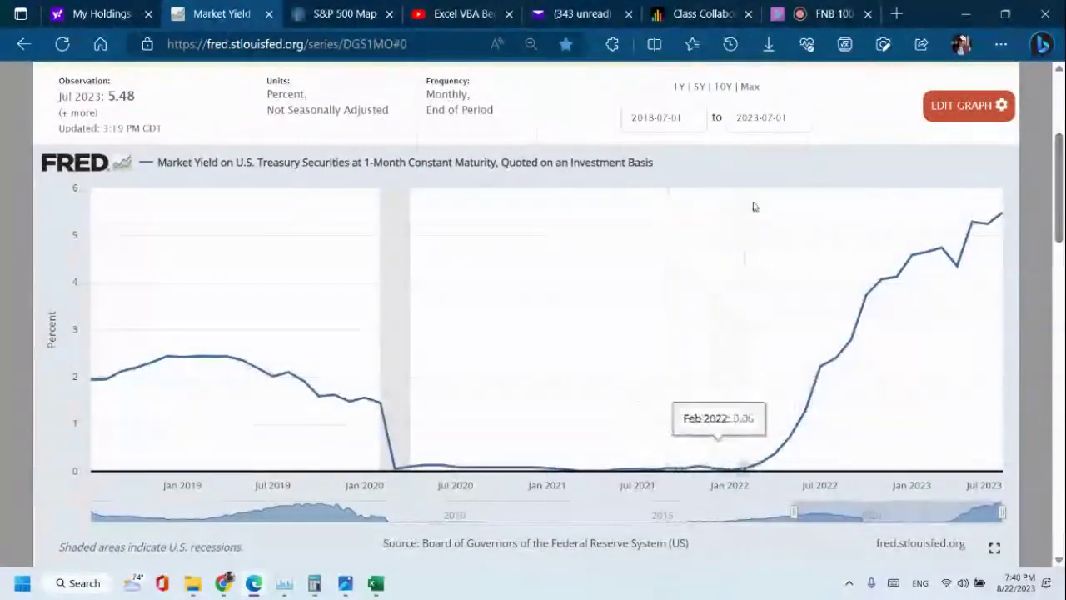
pyautogui.rightClick(759, 167)
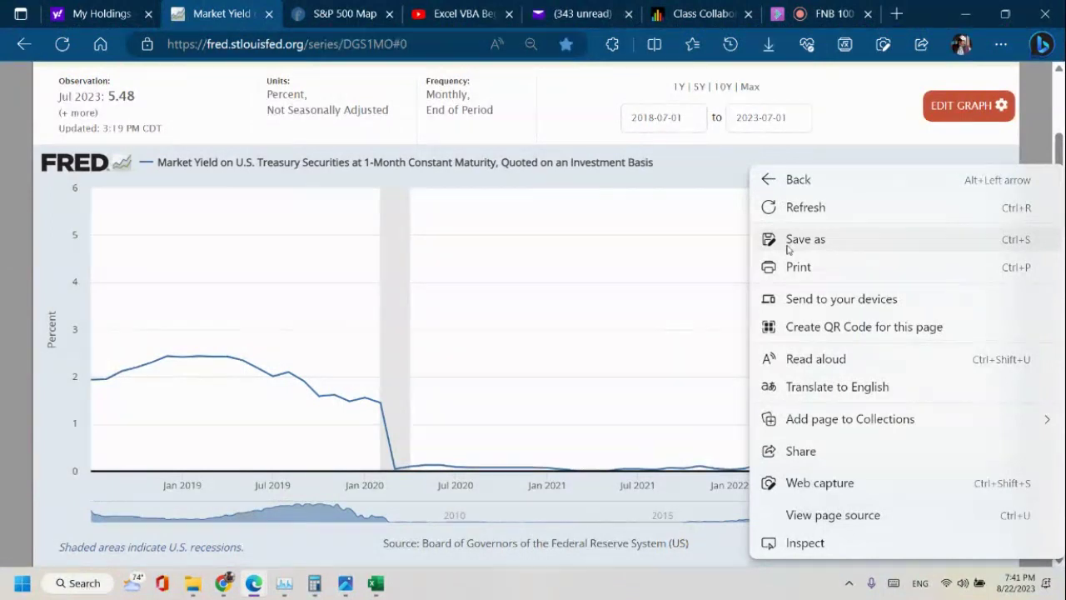
pyautogui.click(343, 588)
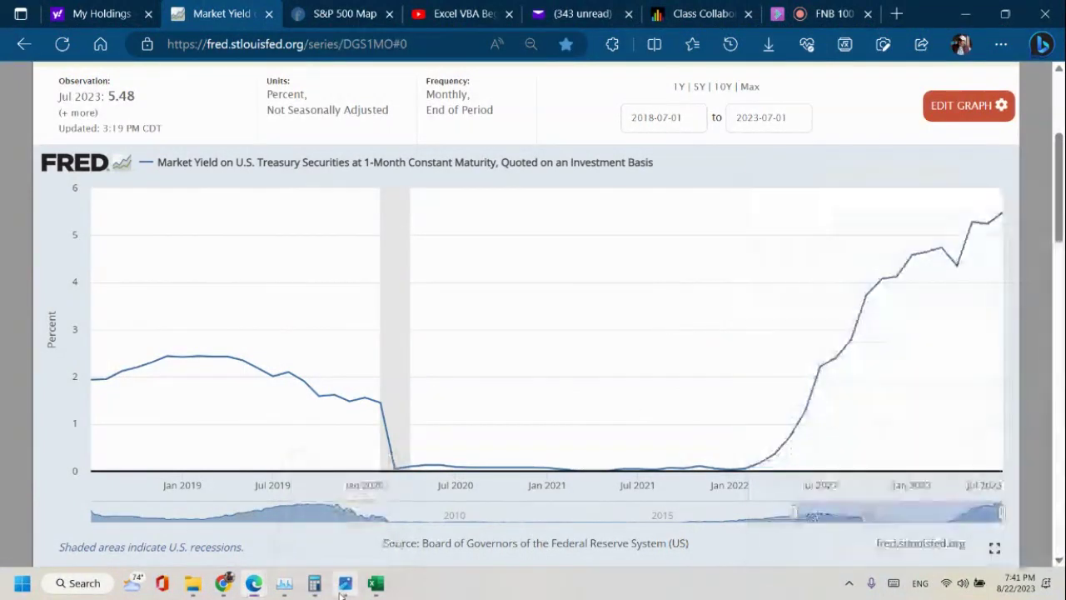
pyautogui.click(344, 591)
pyautogui.click(345, 592)
pyautogui.click(345, 593)
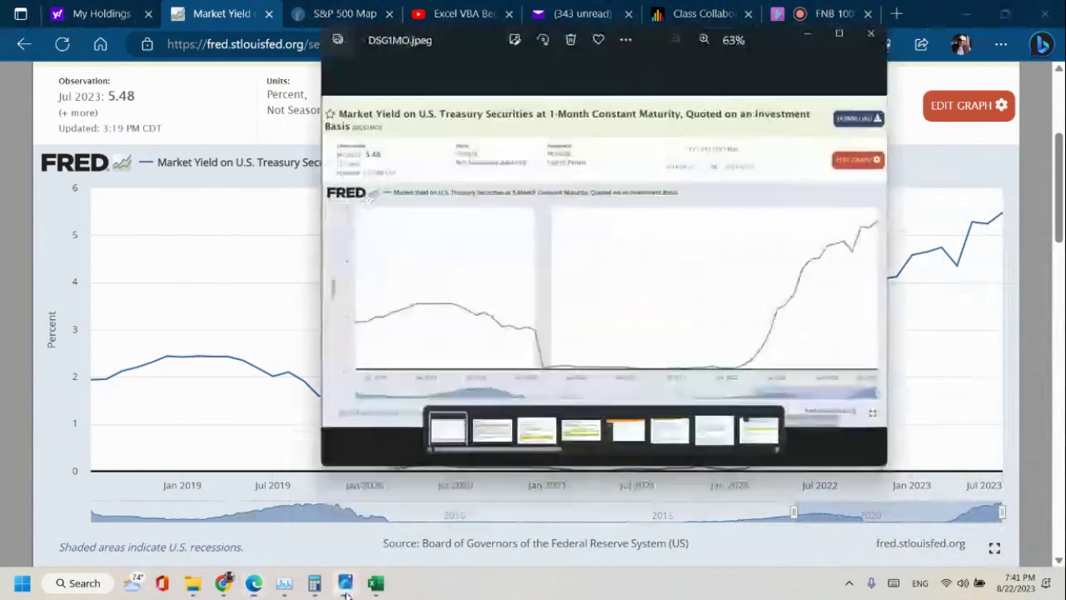
pyautogui.click(838, 33)
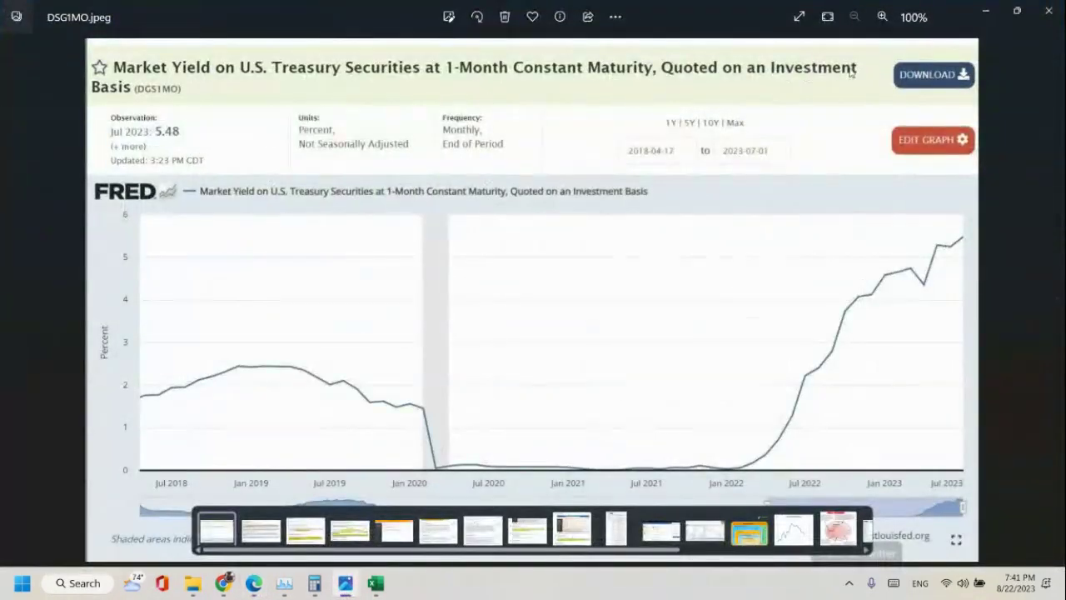
pyautogui.click(1049, 11)
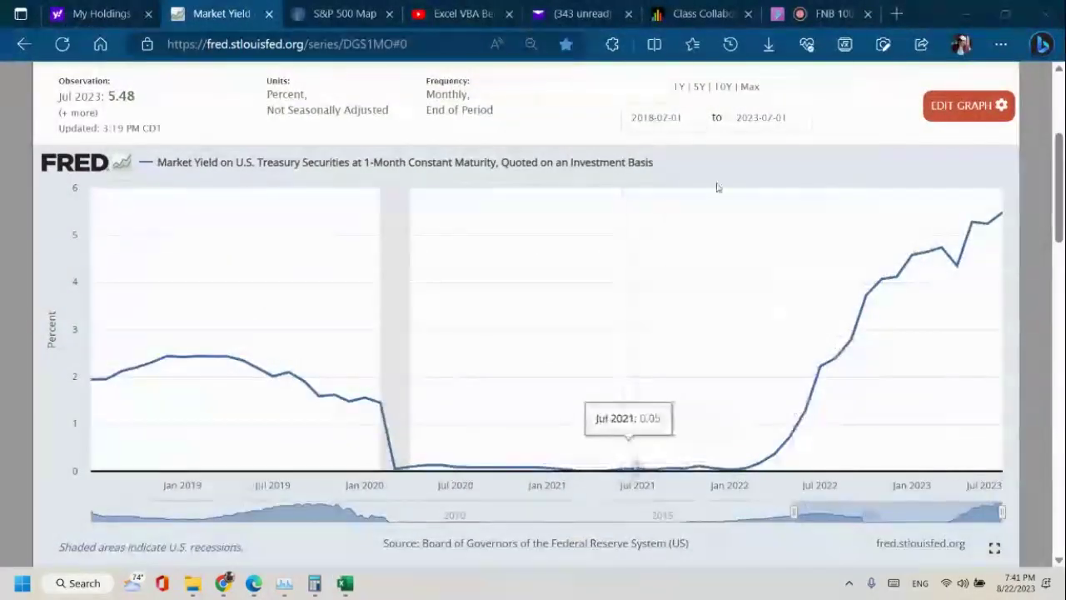
pyautogui.rightClick(771, 172)
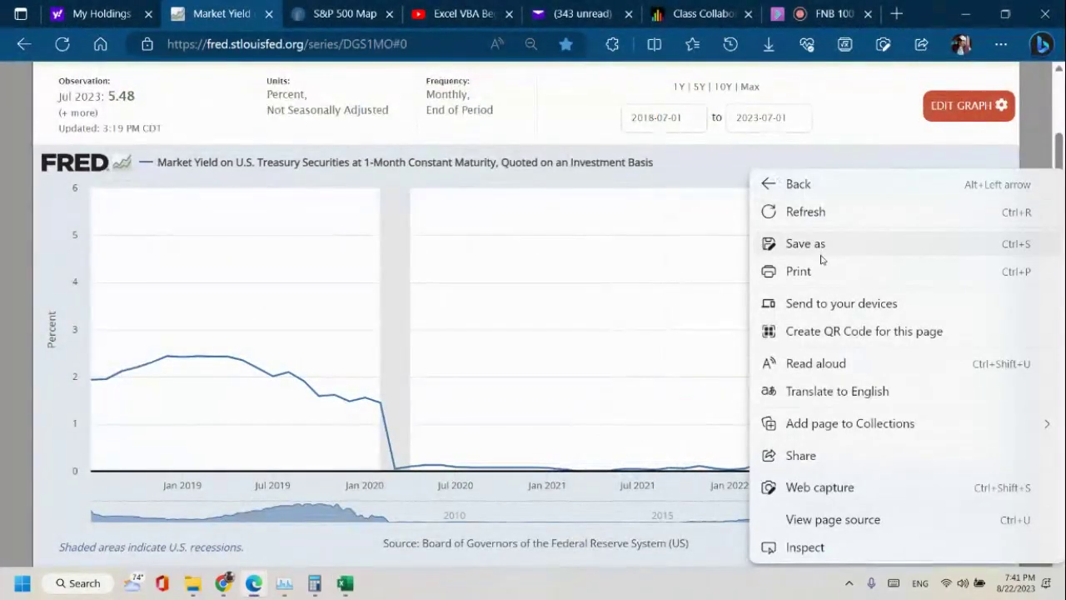
pyautogui.click(816, 250)
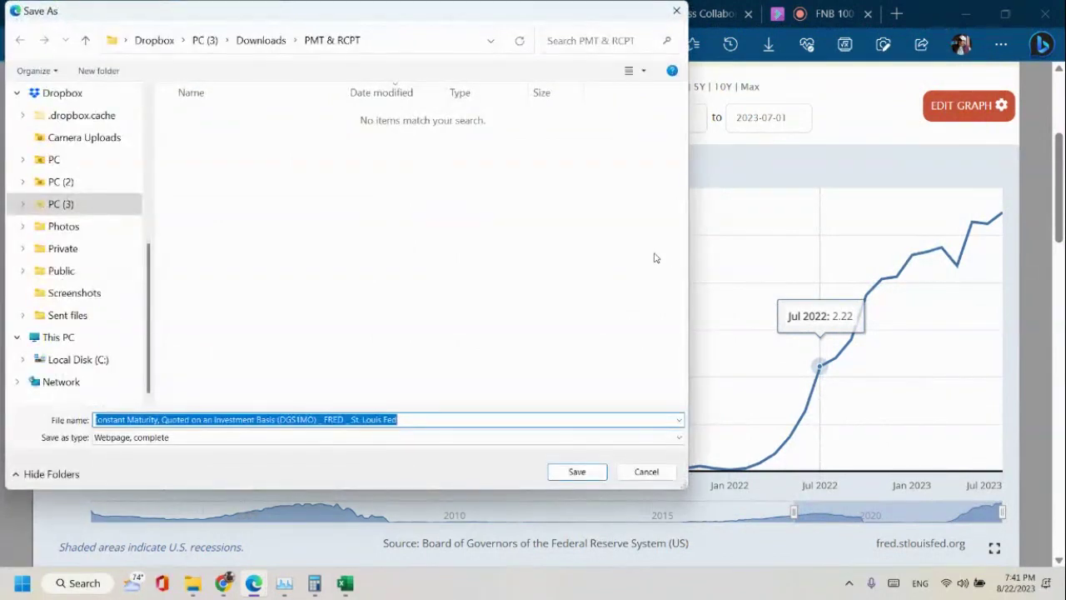
pyautogui.click(256, 42)
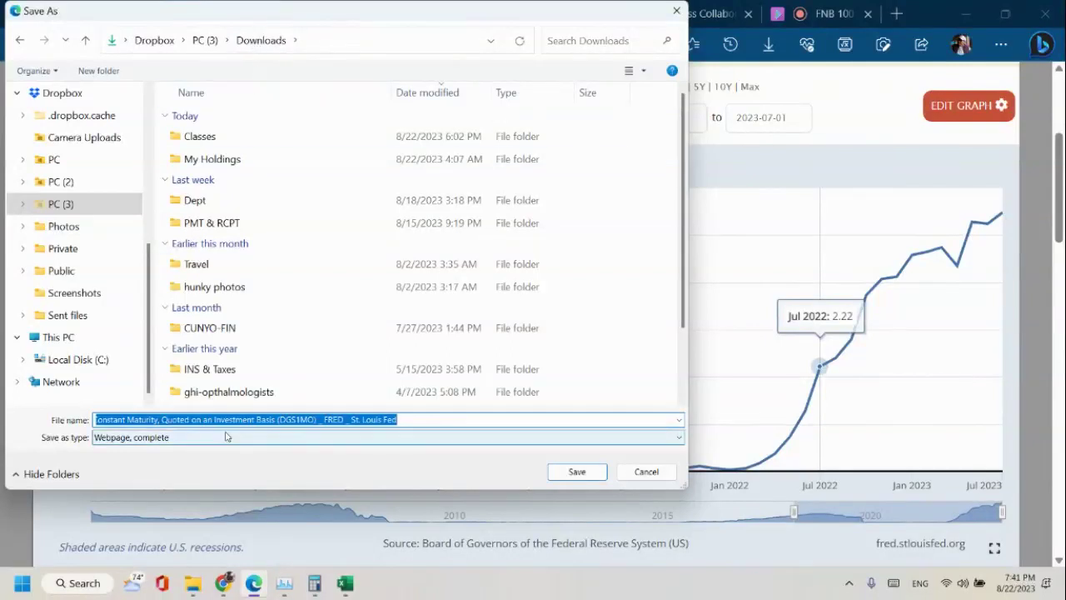
pyautogui.click(577, 473)
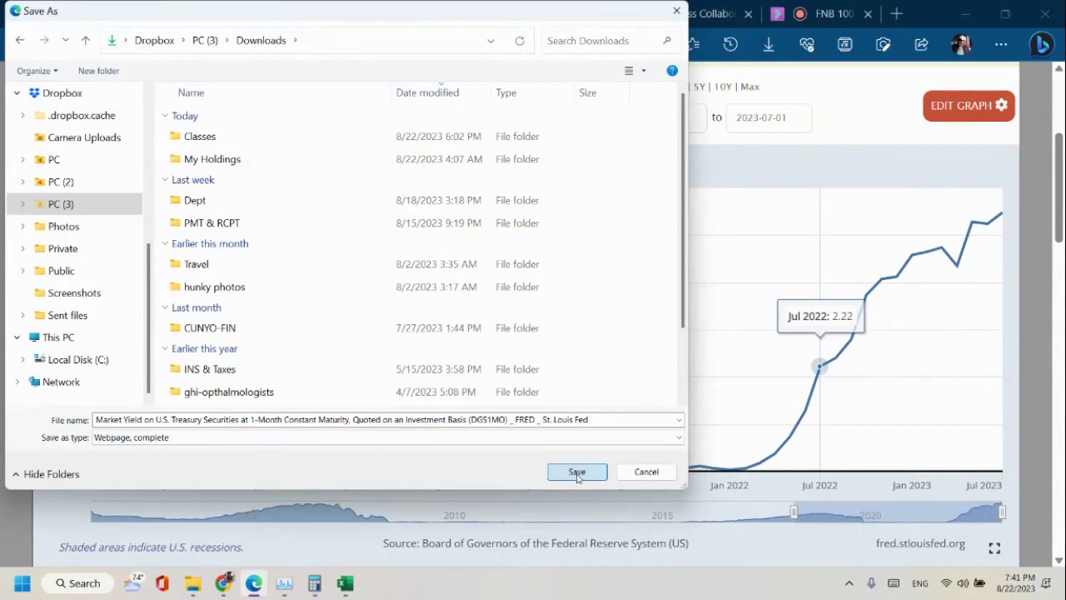
pyautogui.click(678, 438)
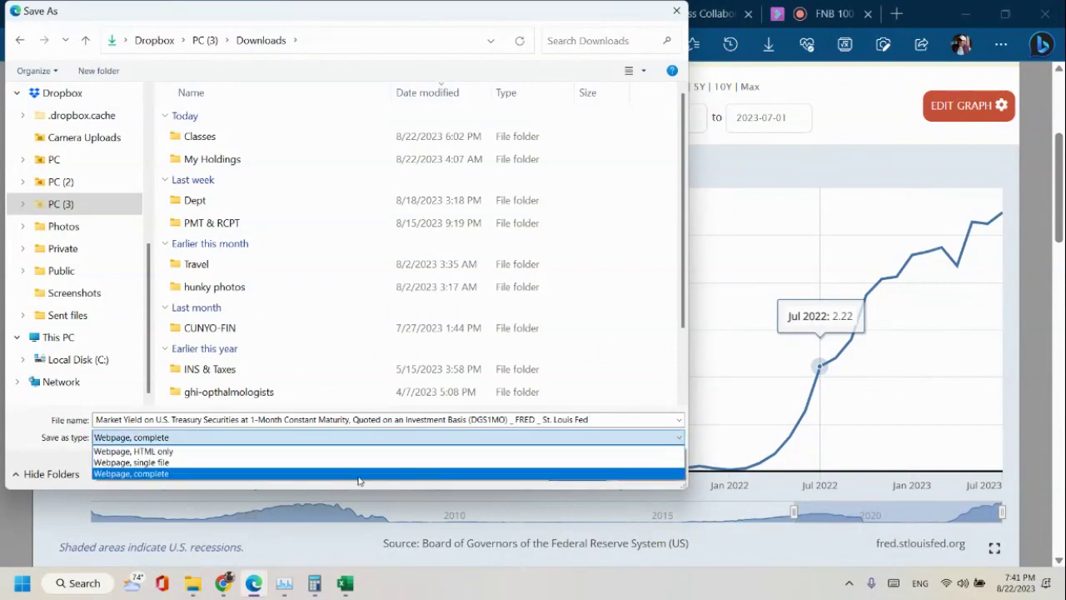
pyautogui.click(677, 12)
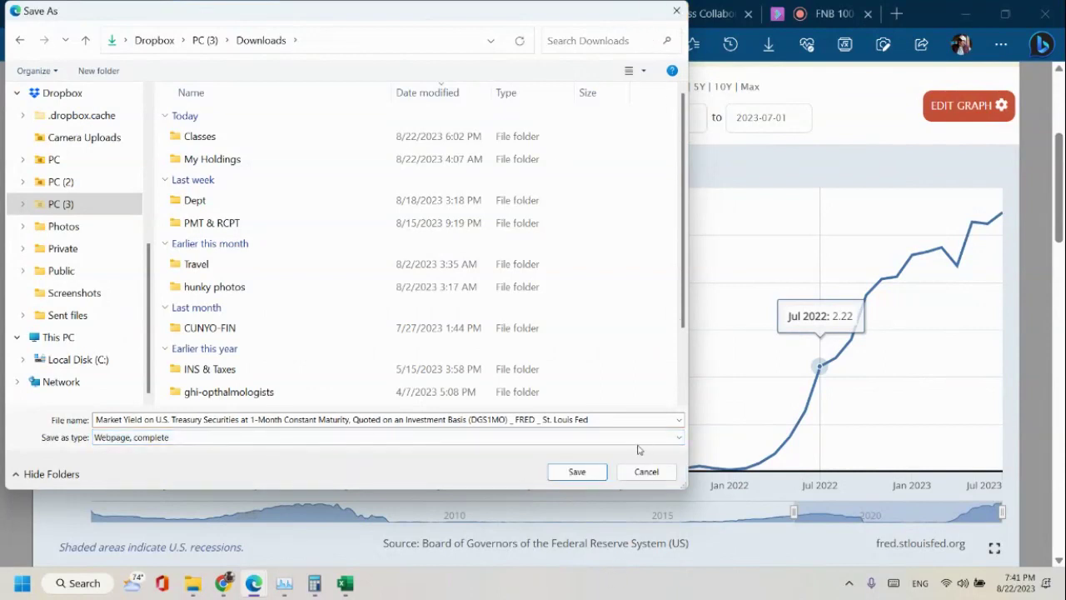
pyautogui.click(643, 472)
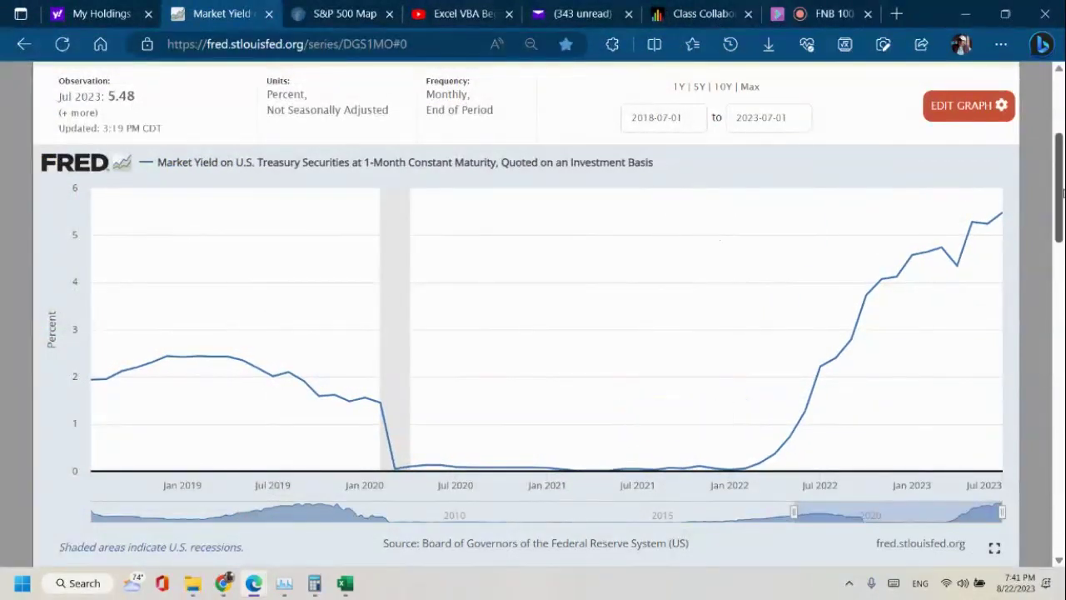
# Download the 1-month Treasury yield series as Excel data, open DGS1MO.xls in Excel and enable editing.
pyautogui.scroll(3, 1060, 148)
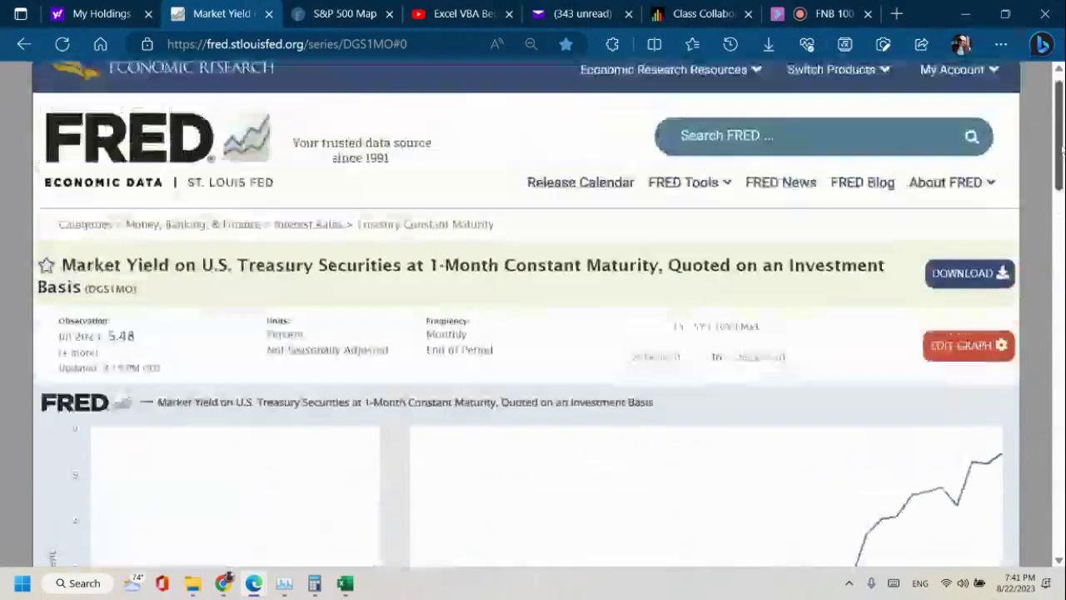
pyautogui.click(953, 276)
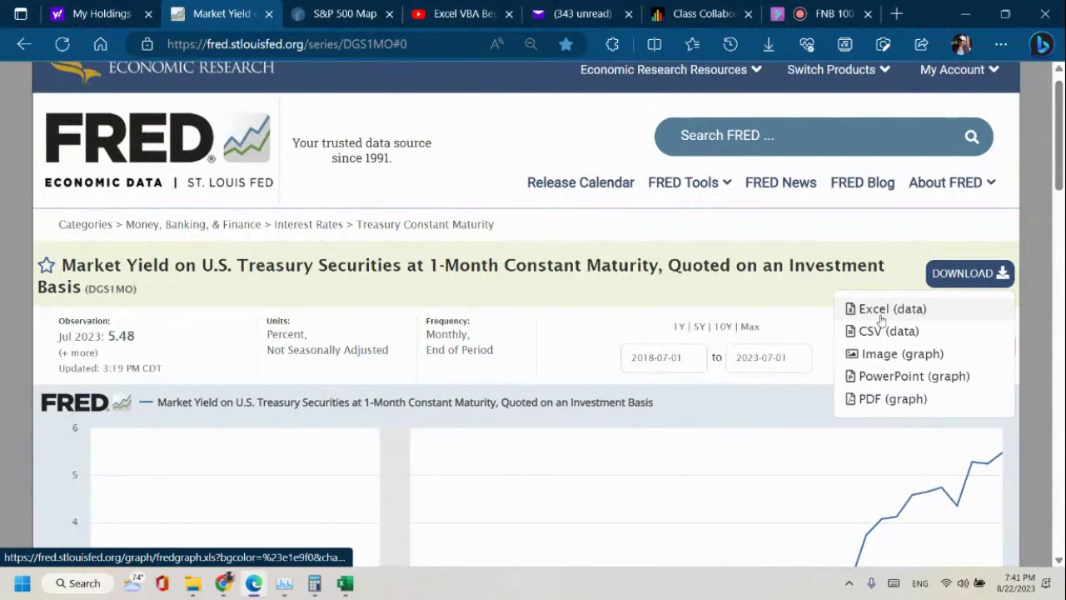
pyautogui.click(881, 318)
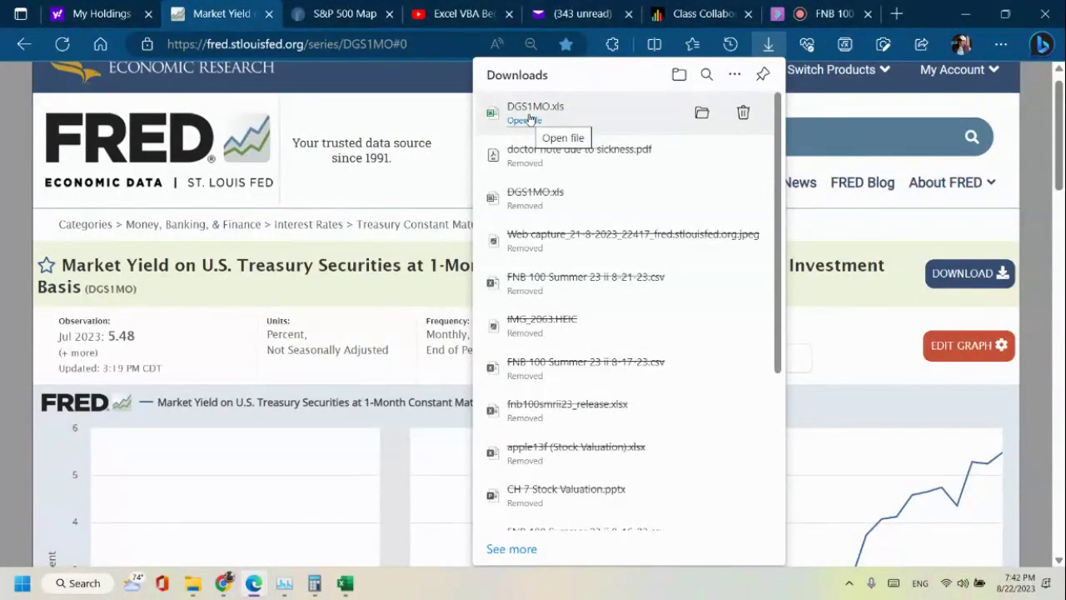
pyautogui.click(530, 119)
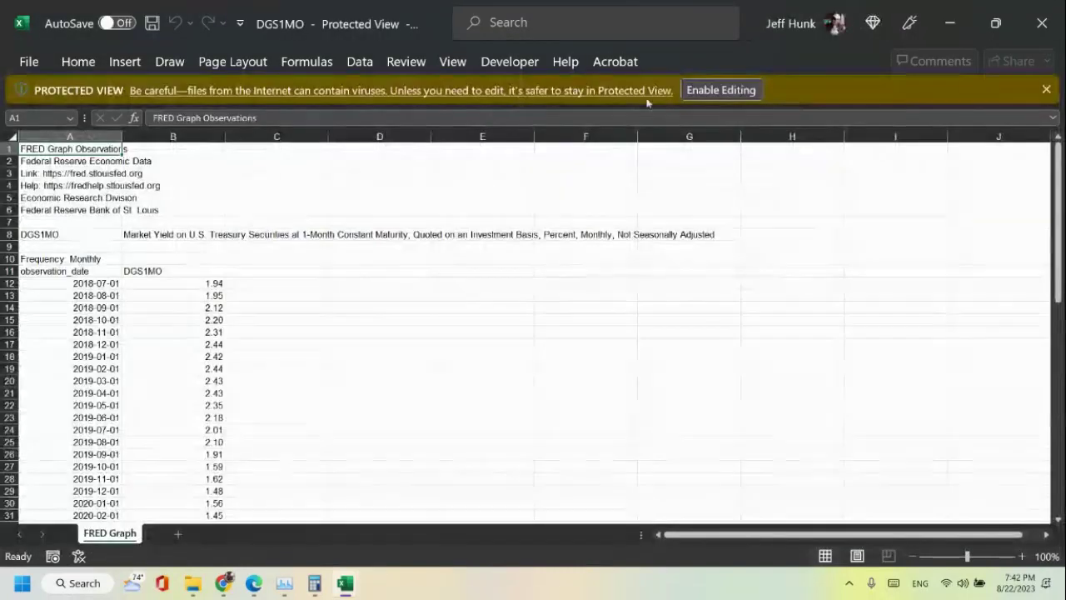
pyautogui.click(720, 91)
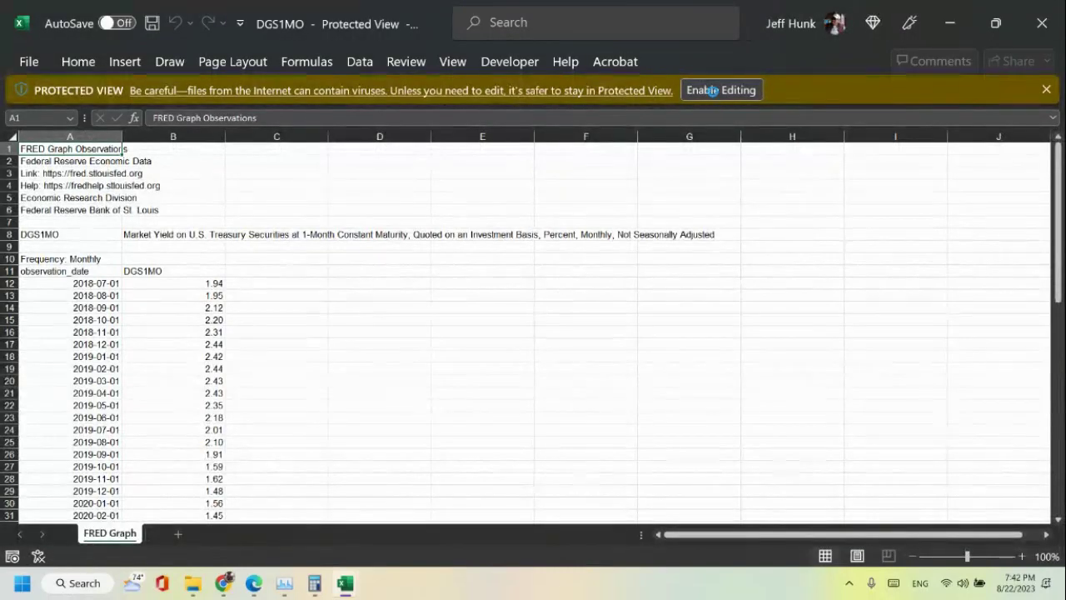
# Format the whole FRED Graph sheet in Baskerville Old Face, size 14.
pyautogui.hotkey('ctrl', 'a')
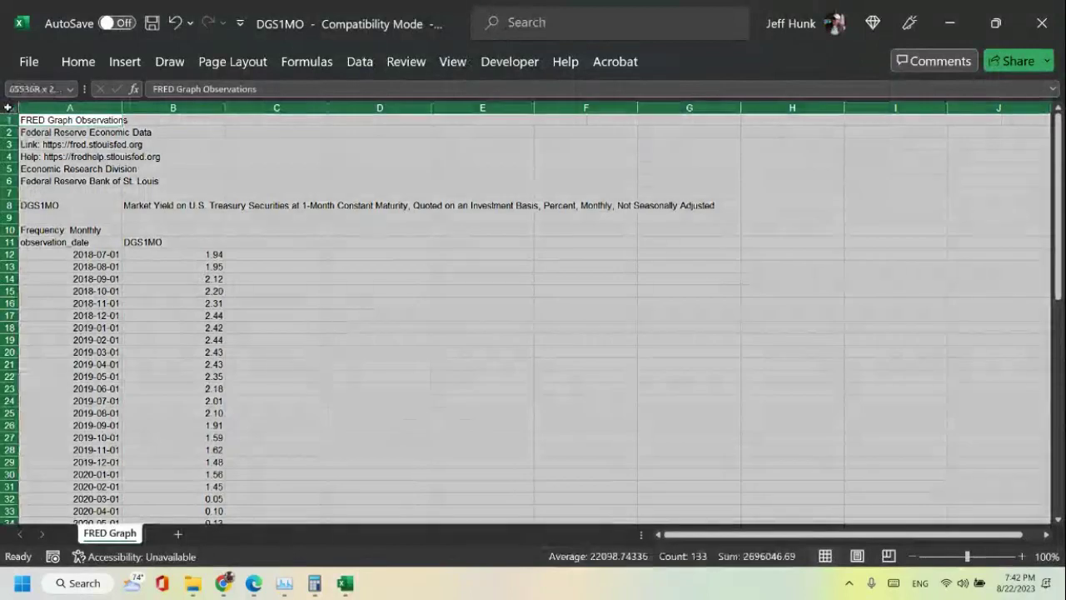
pyautogui.click(78, 61)
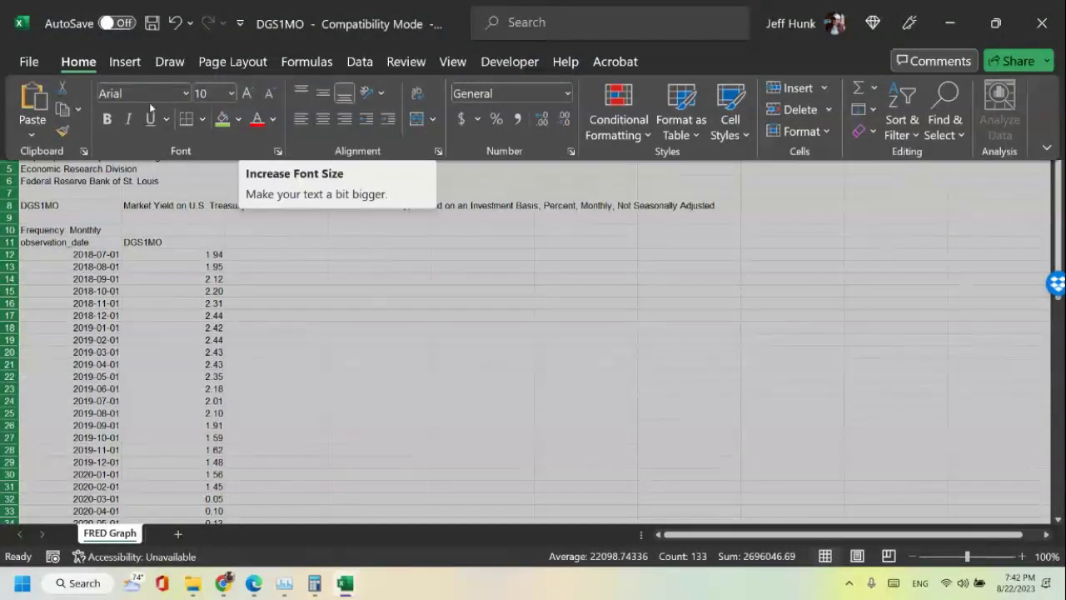
pyautogui.click(186, 93)
pyautogui.scroll(-5, 273, 403)
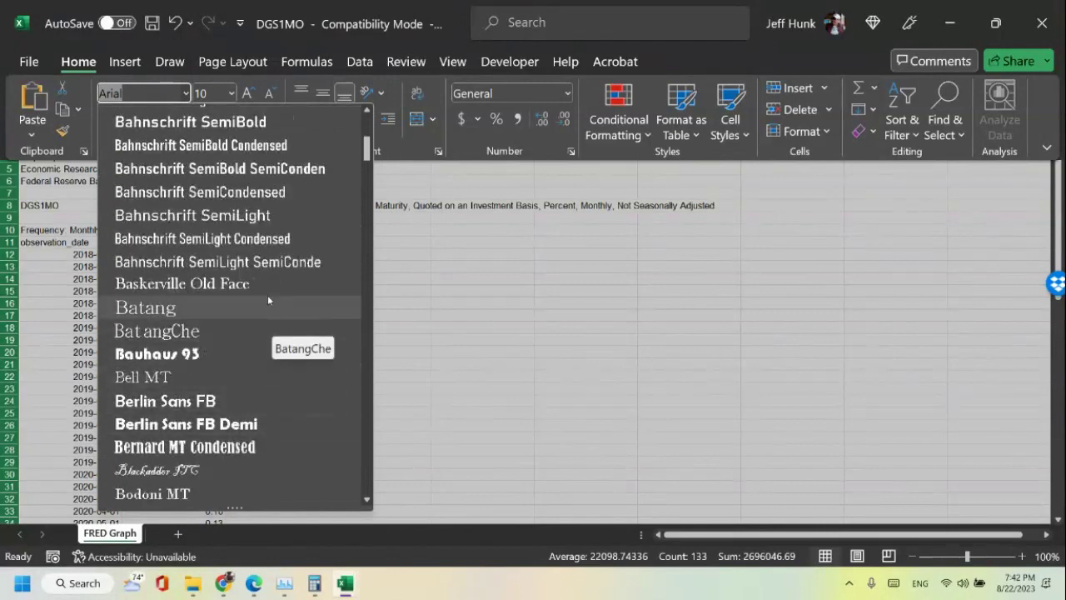
pyautogui.click(268, 283)
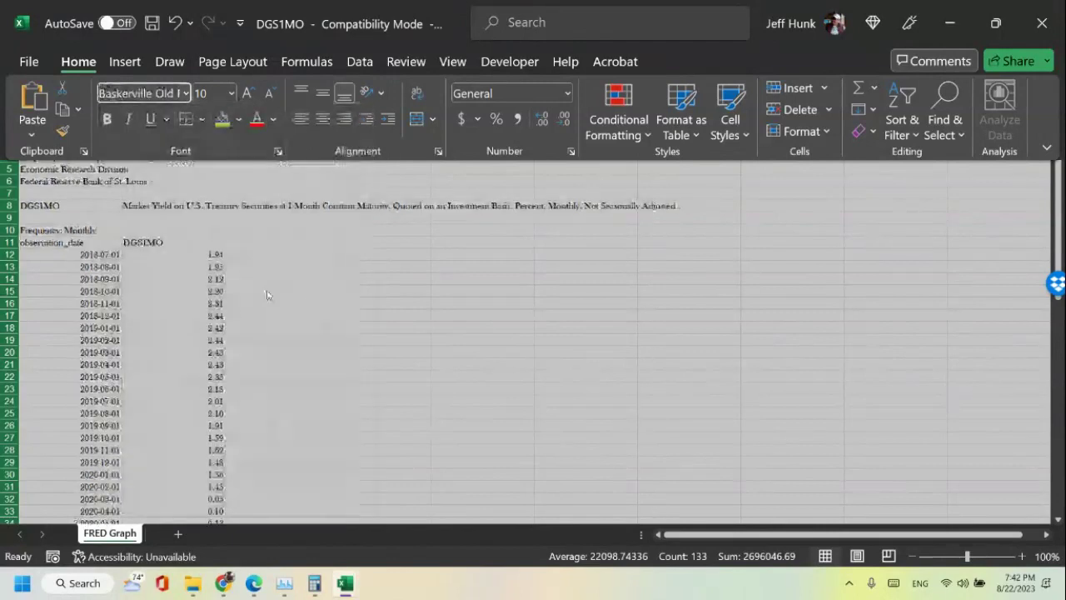
pyautogui.click(246, 95)
pyautogui.click(246, 95)
pyautogui.click(246, 94)
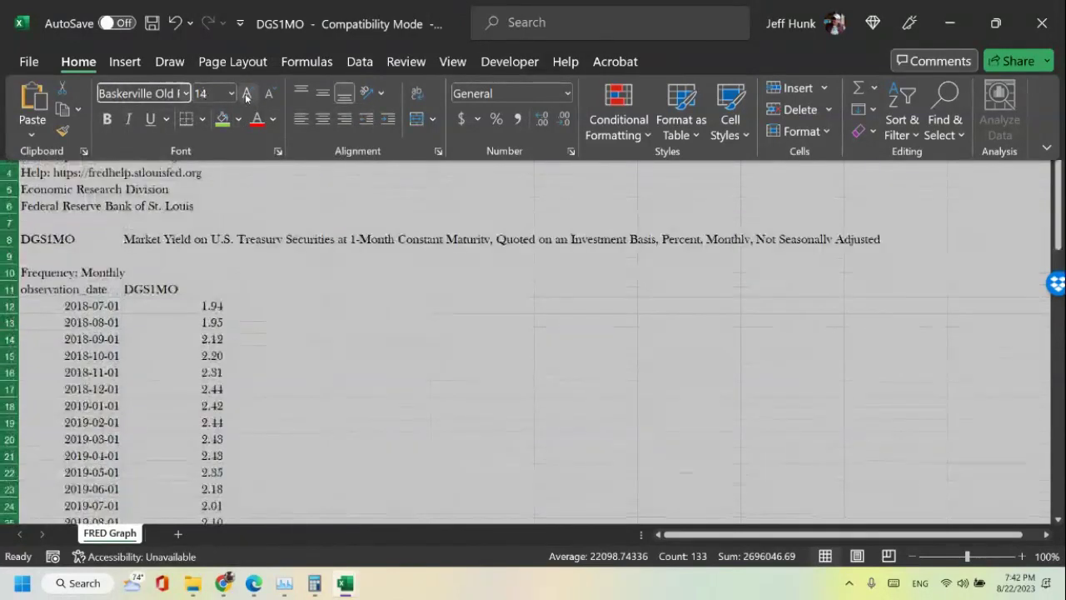
pyautogui.click(346, 305)
pyautogui.click(363, 181)
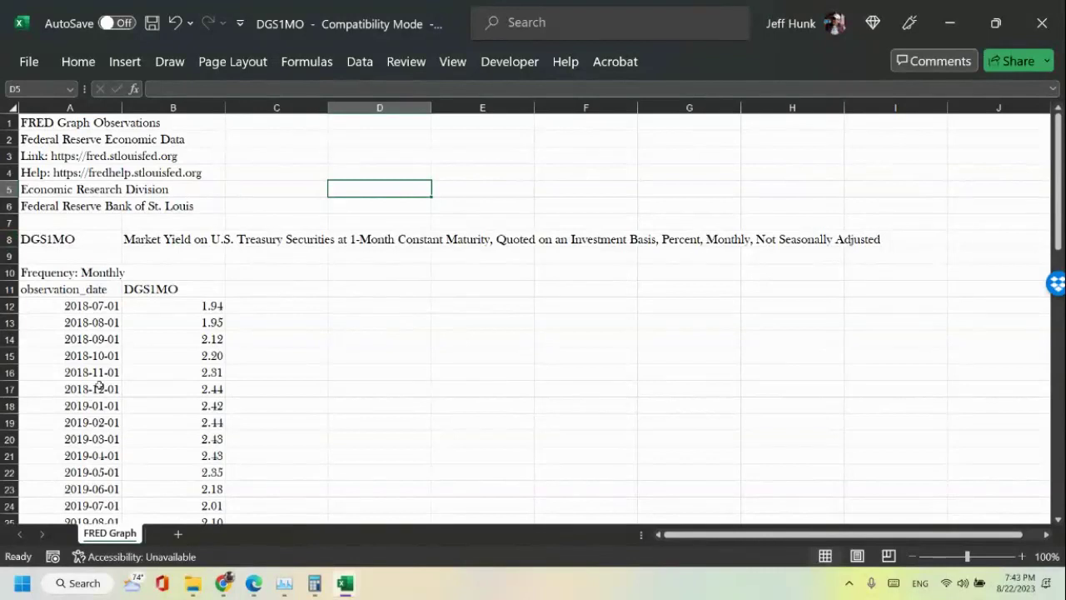
# Copy the observation dates and DGS1MO yields with their headers (A11:B72) and switch to the apple23smr0 workbook.
pyautogui.scroll(-2, 457, 352)
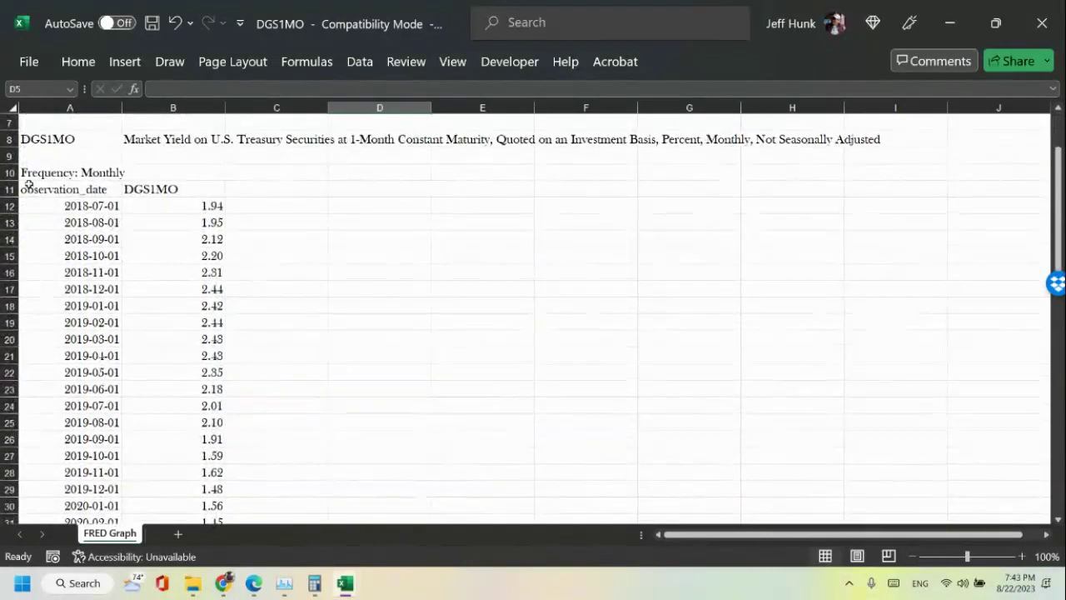
pyautogui.moveTo(28, 185); pyautogui.dragTo(212, 504)
pyautogui.rightClick(184, 449)
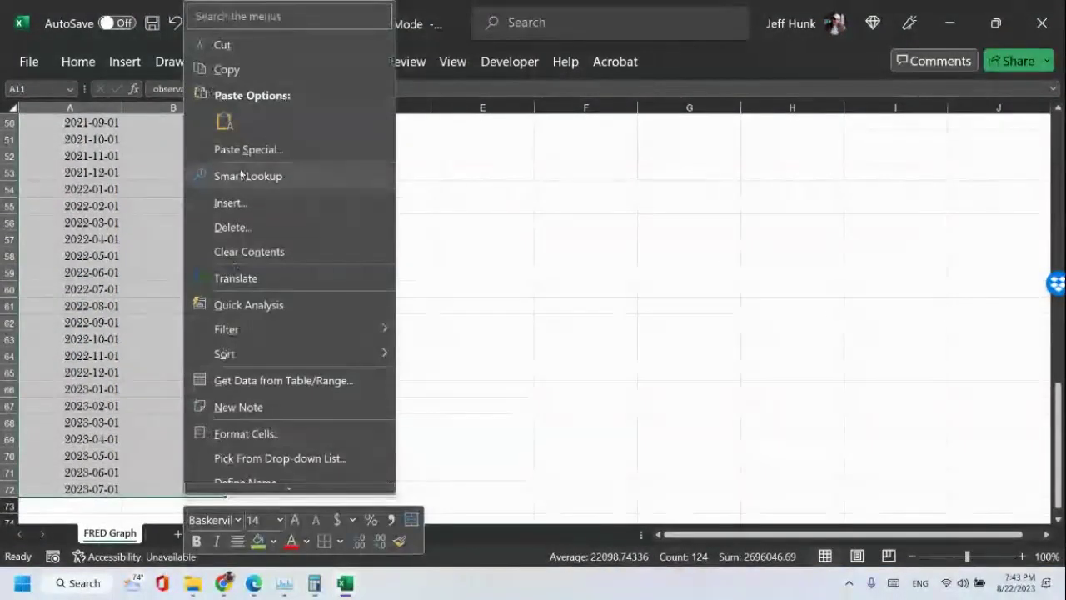
pyautogui.click(267, 73)
pyautogui.scroll(15, 569, 375)
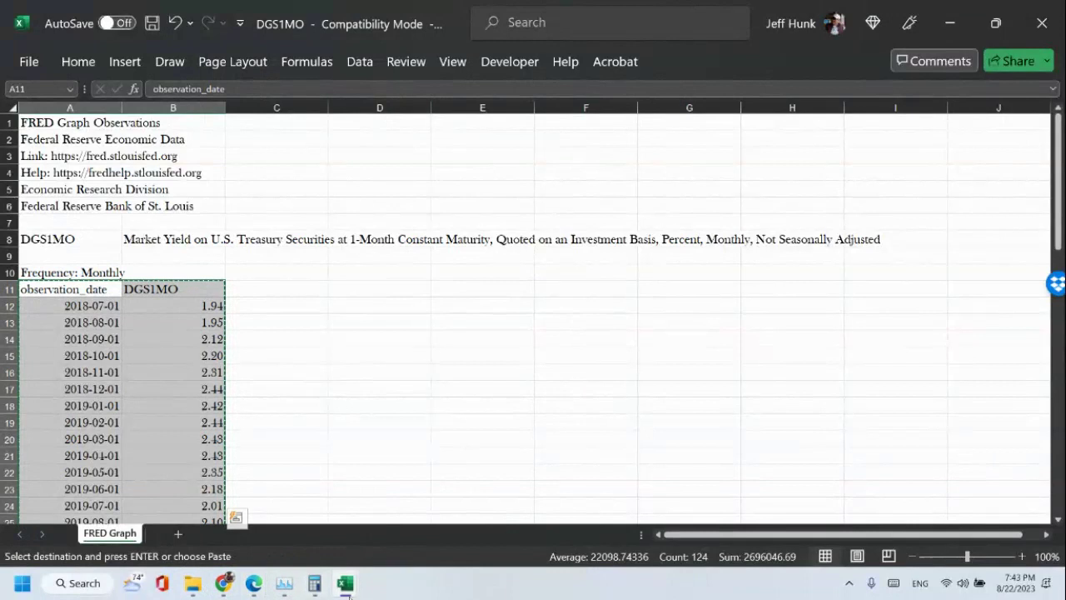
pyautogui.moveTo(348, 590)
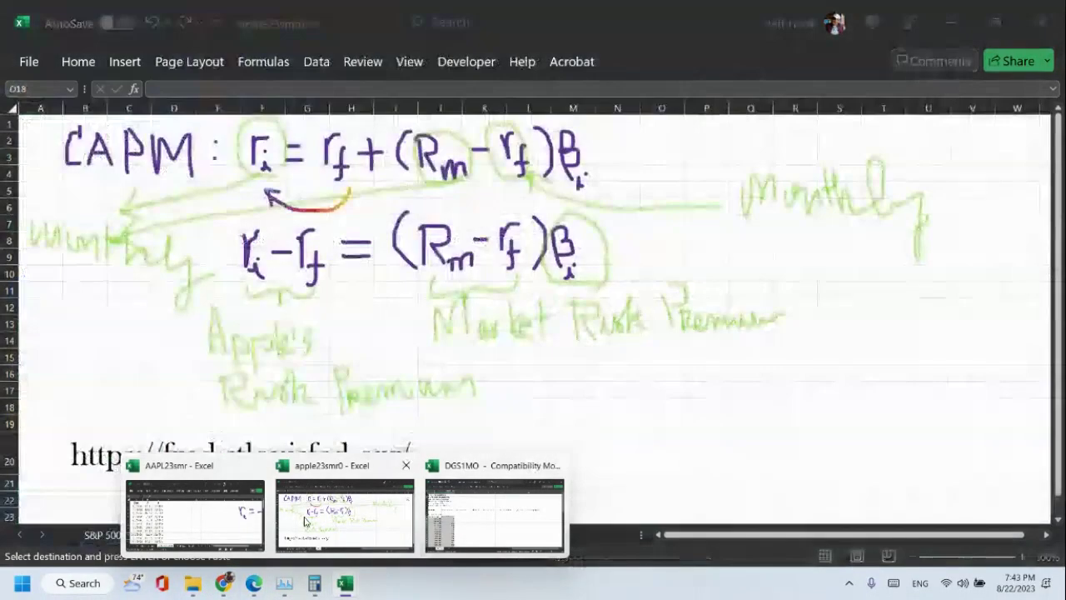
pyautogui.click(305, 520)
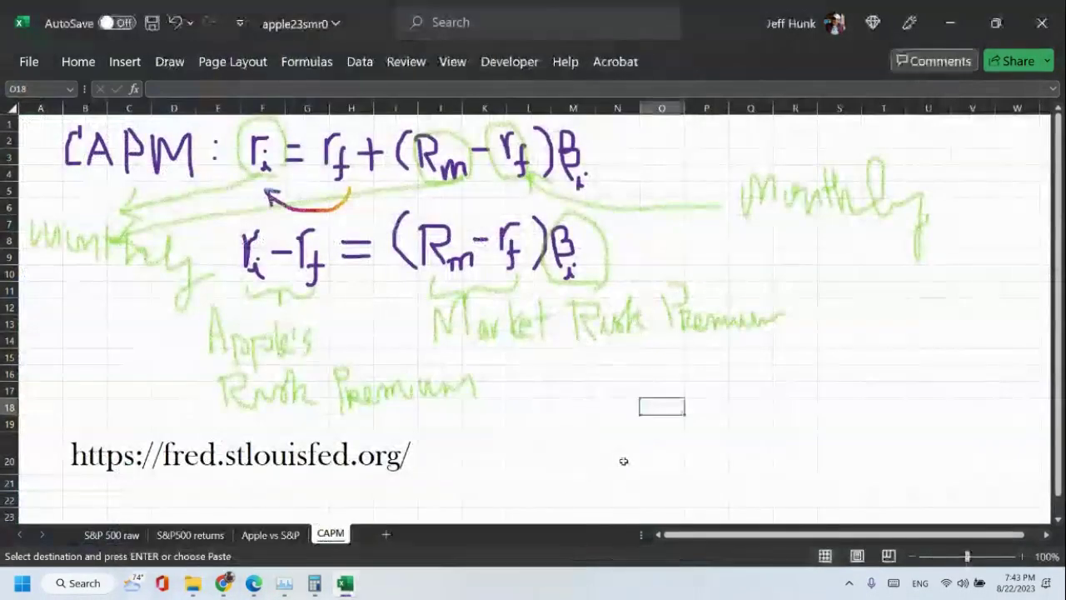
# Add a new sheet after CAPM, paste the copied dates and yields at A1, and autofit the date column.
pyautogui.click(381, 538)
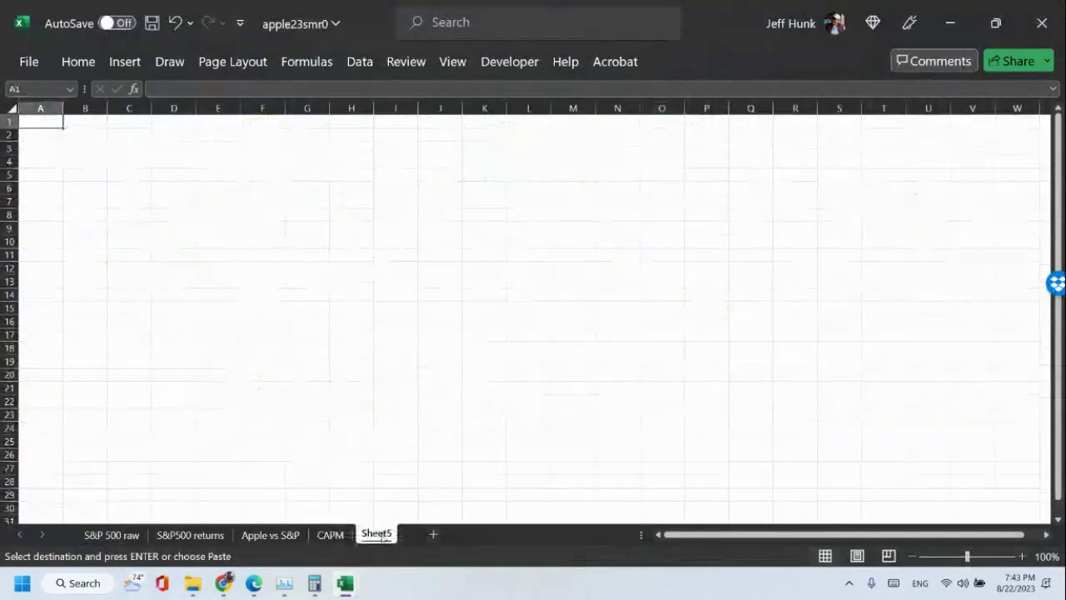
pyautogui.click(78, 62)
pyautogui.click(32, 102)
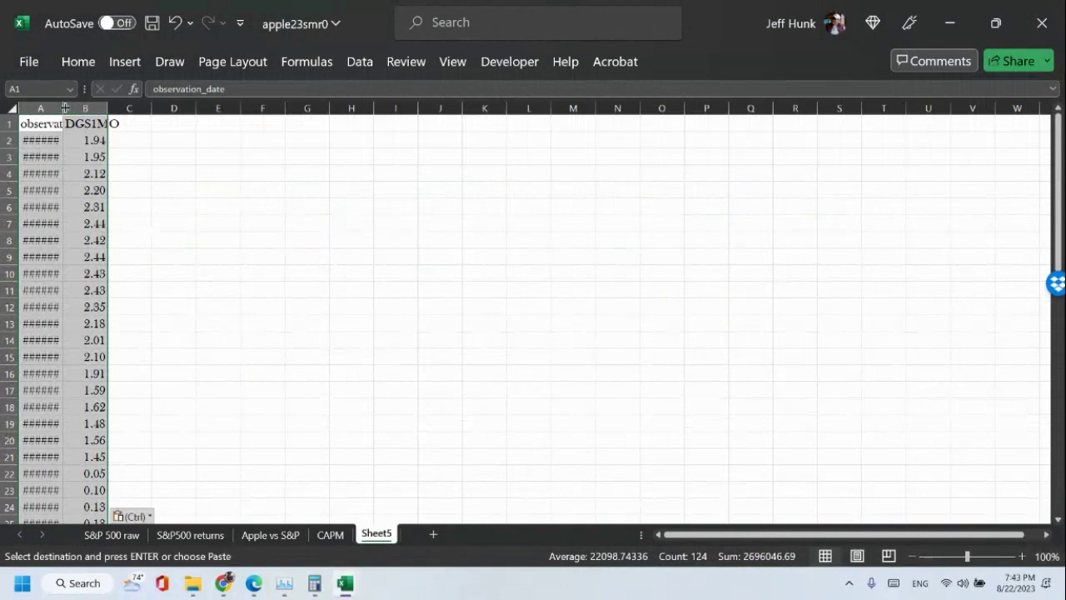
pyautogui.doubleClick(65, 108)
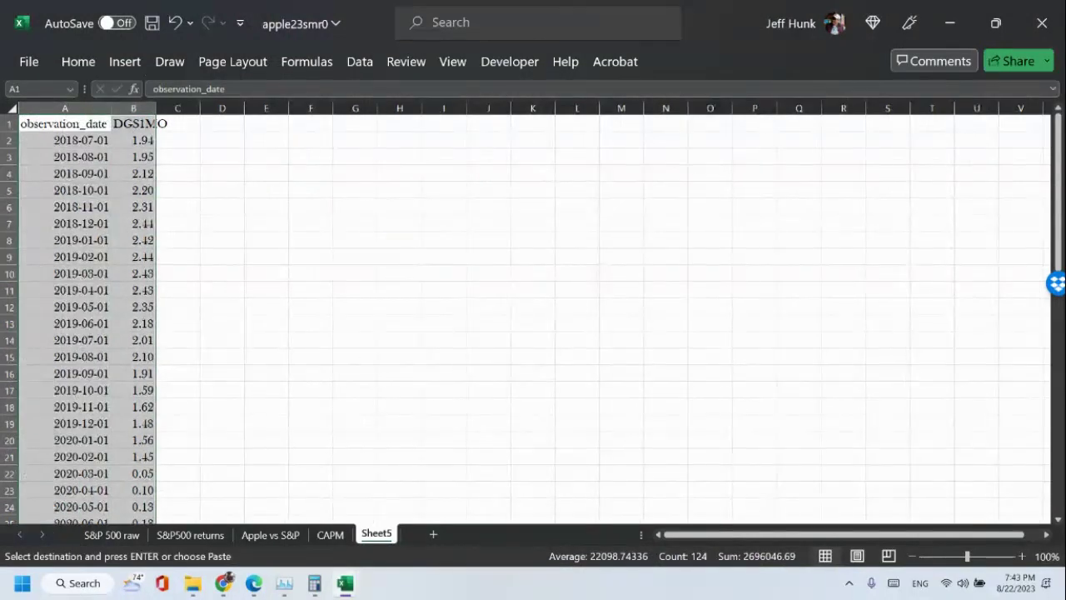
pyautogui.click(1023, 556)
pyautogui.click(1023, 557)
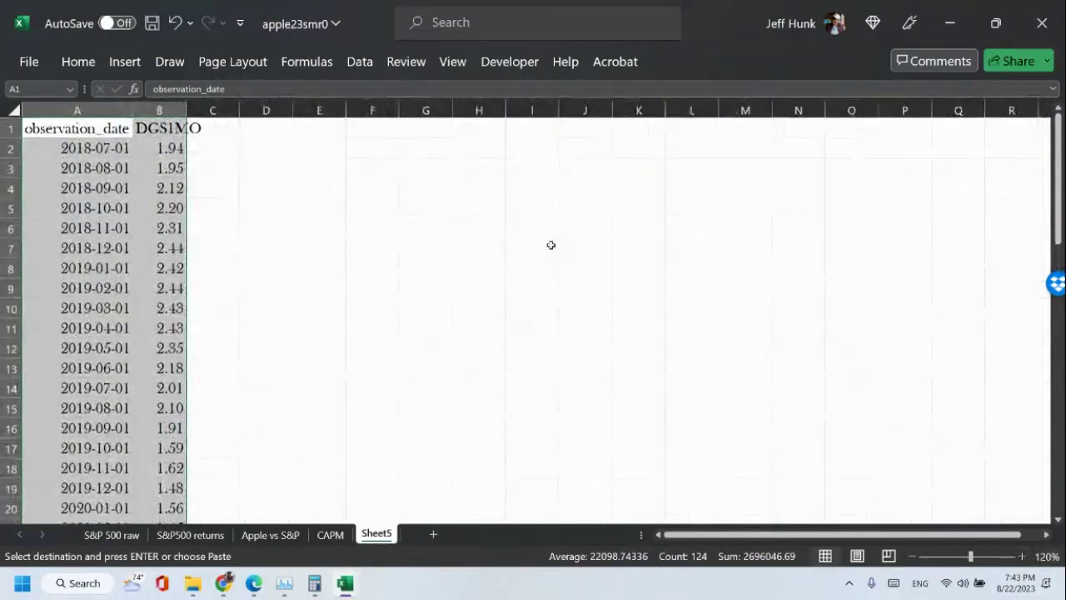
pyautogui.click(548, 245)
# Shorten the header in A1 to "Date".
pyautogui.click(87, 129)
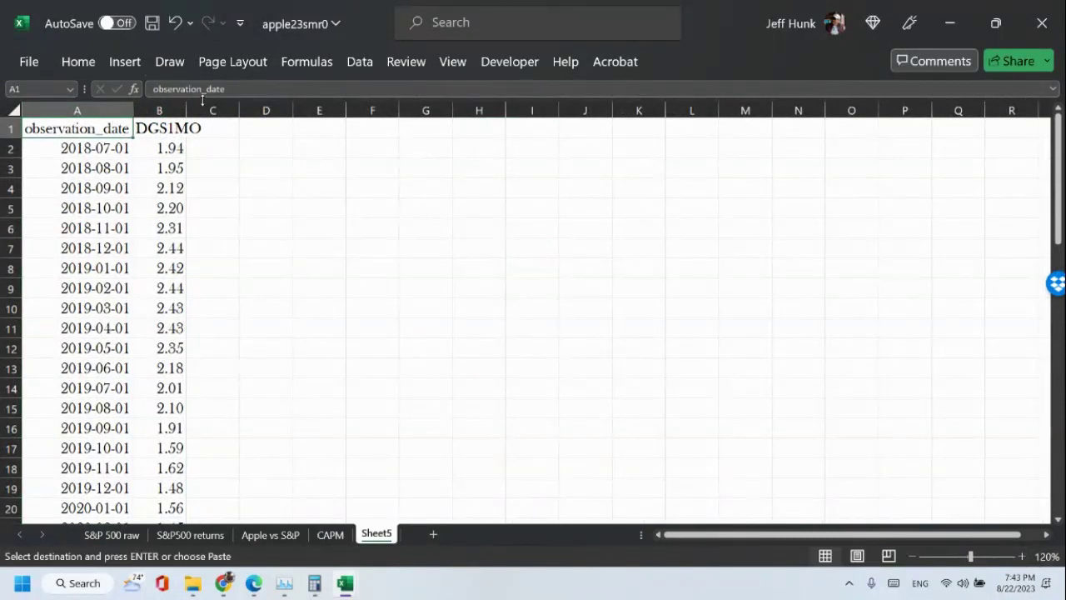
pyautogui.moveTo(204, 90); pyautogui.dragTo(2, 89)
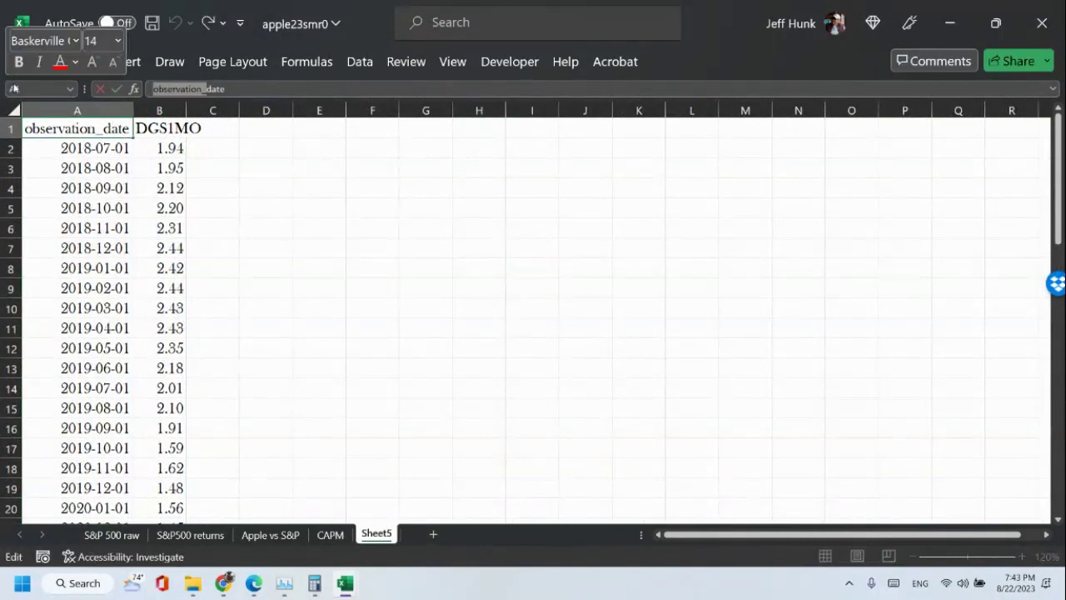
pyautogui.press('BackSpace')
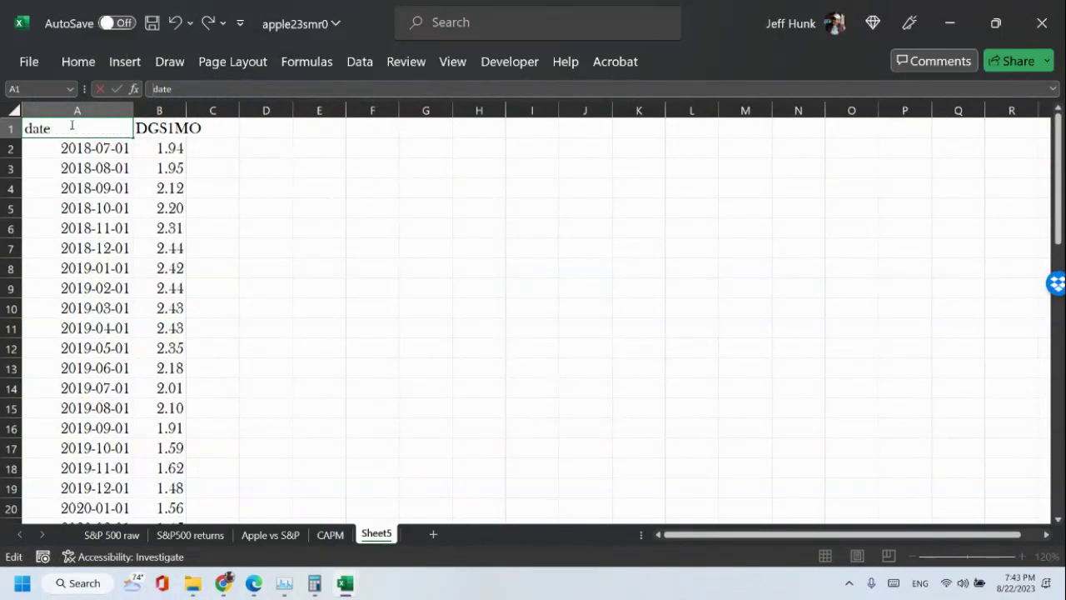
pyautogui.click(158, 89)
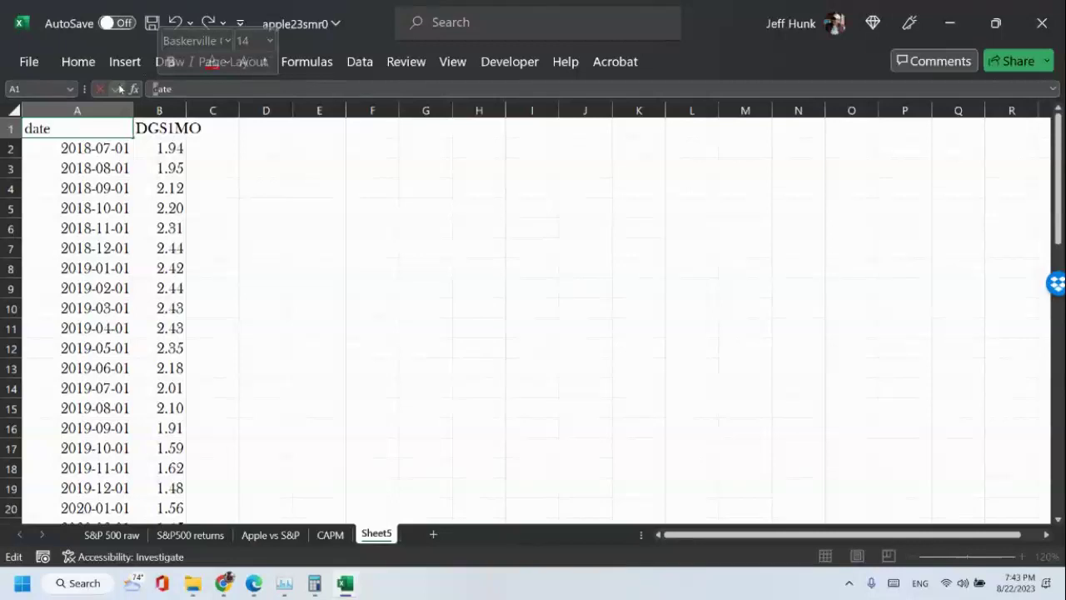
pyautogui.press('Delete')
pyautogui.write('D')
pyautogui.click(118, 89)
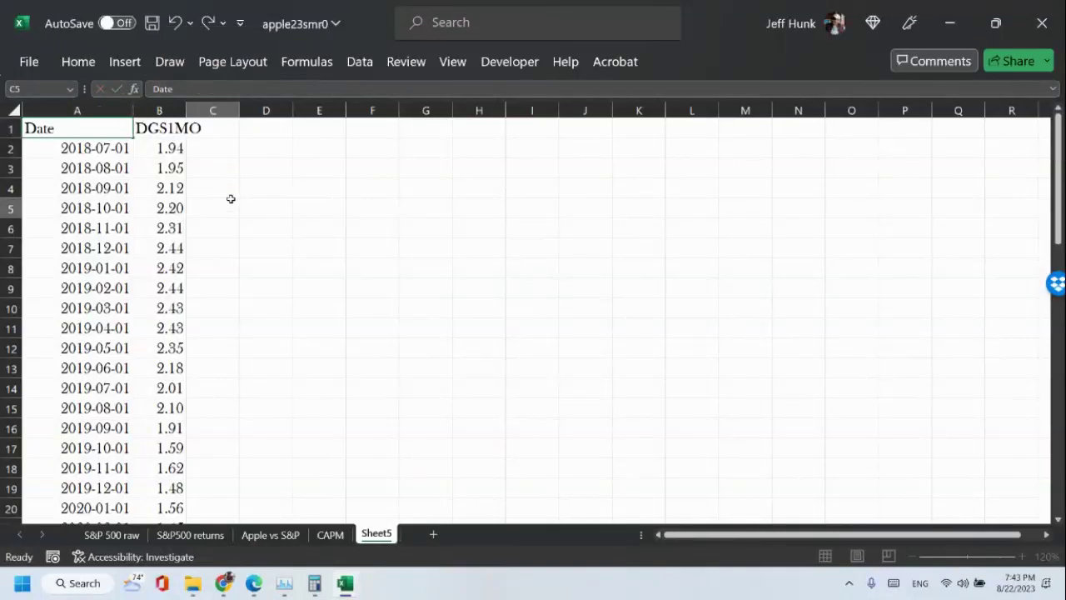
pyautogui.click(219, 208)
# Center and underline the header row, and autofit columns A and B.
pyautogui.click(11, 128)
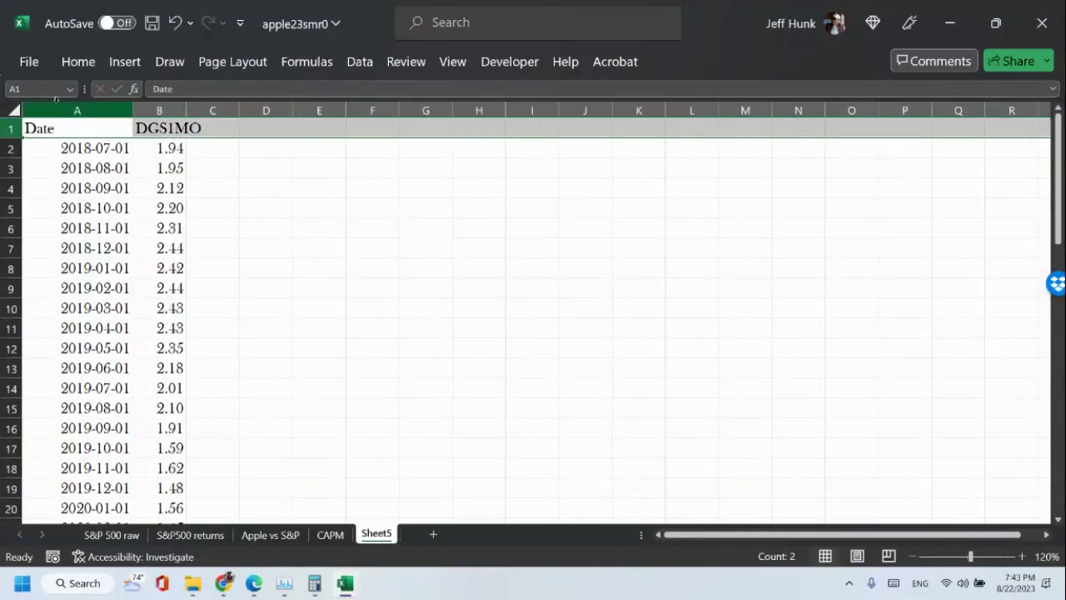
pyautogui.click(77, 62)
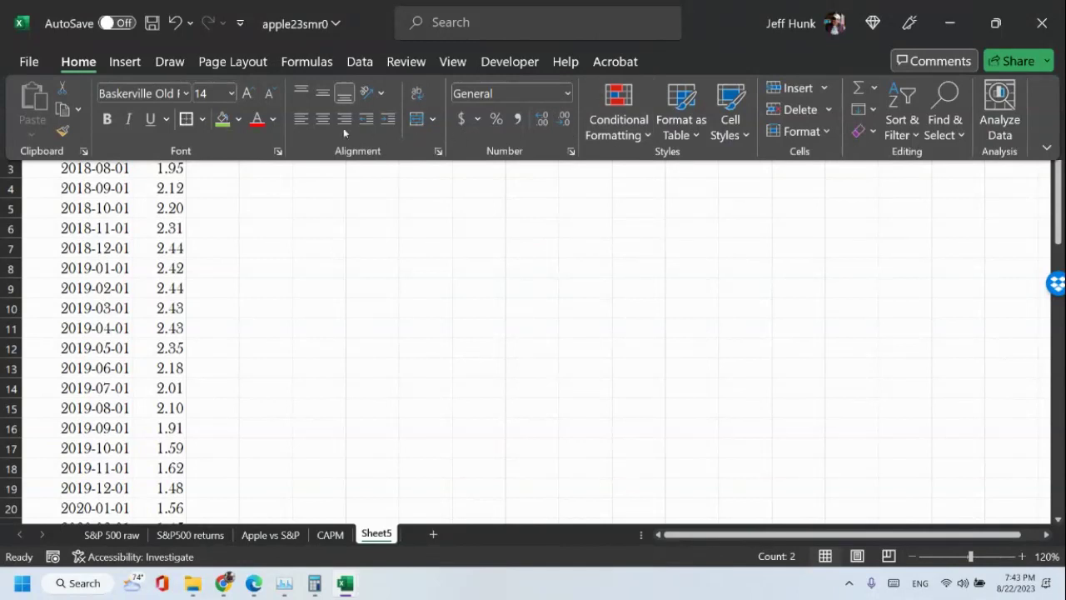
pyautogui.click(323, 119)
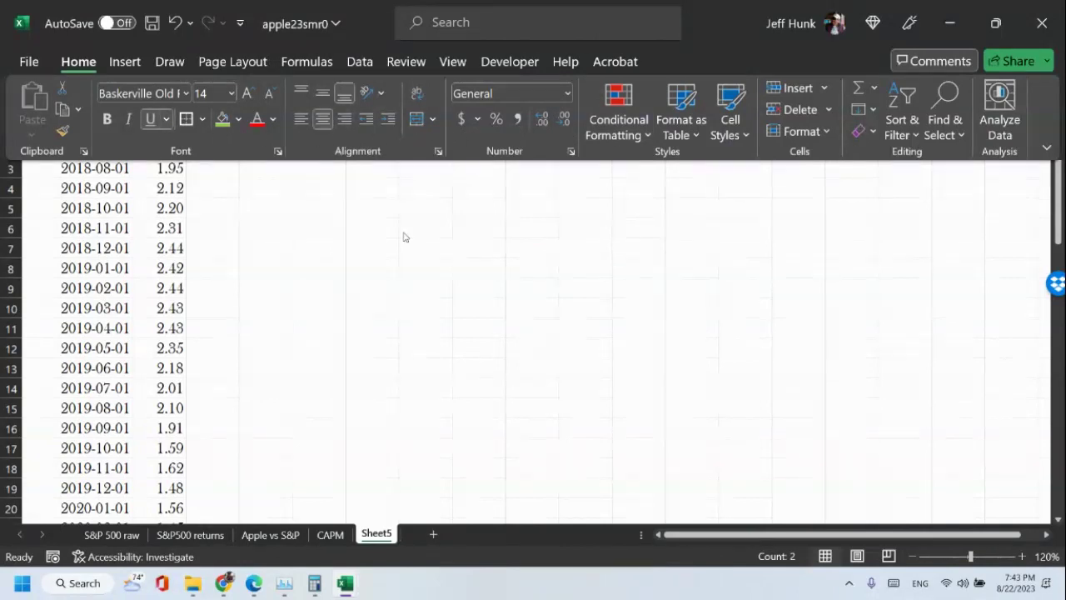
pyautogui.click(303, 215)
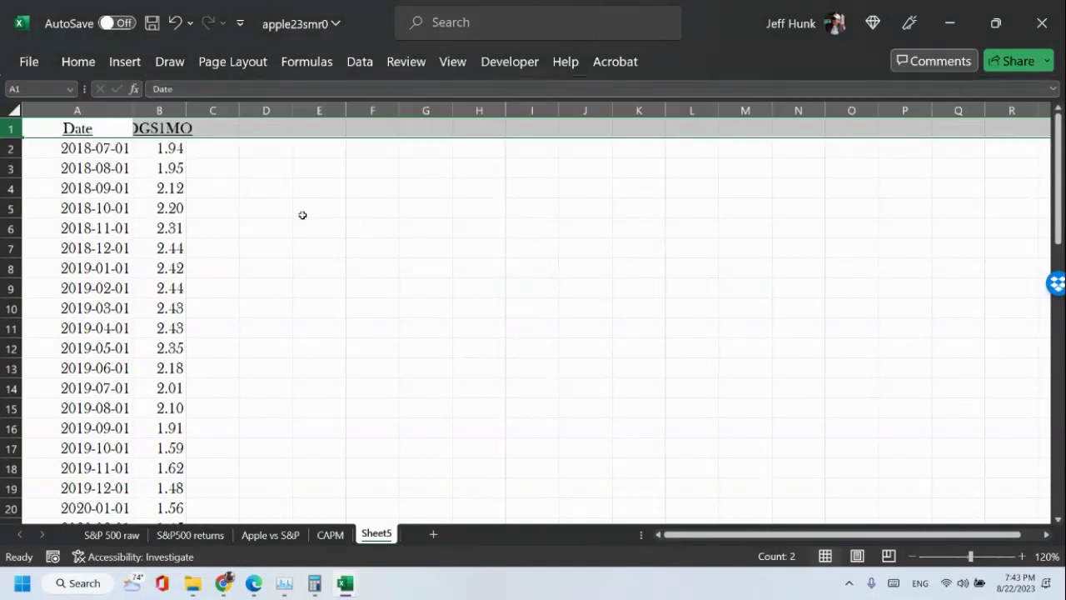
pyautogui.doubleClick(133, 110)
pyautogui.doubleClick(150, 111)
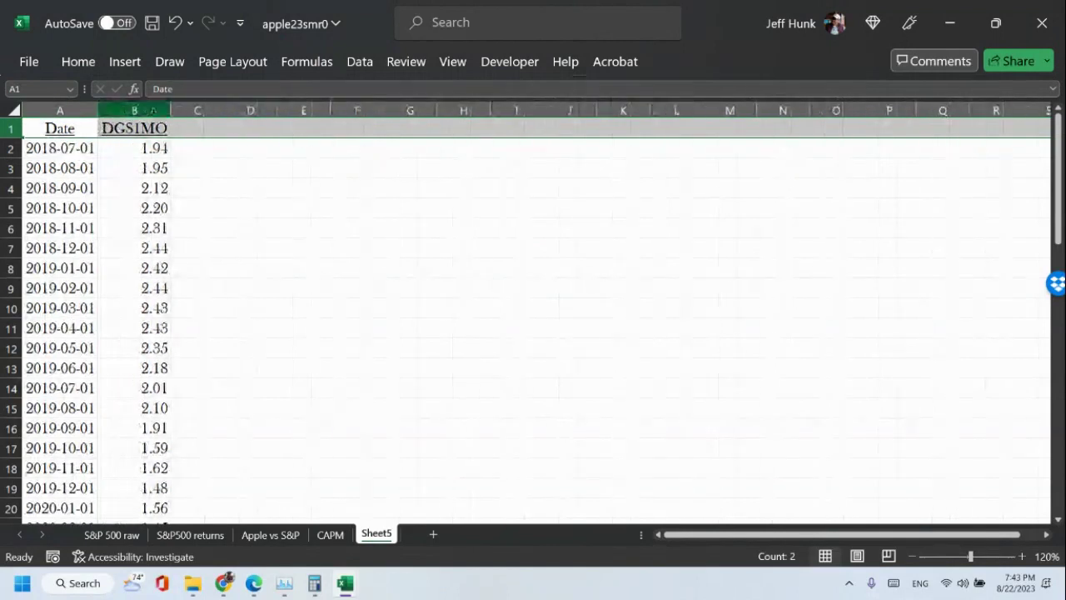
pyautogui.click(265, 206)
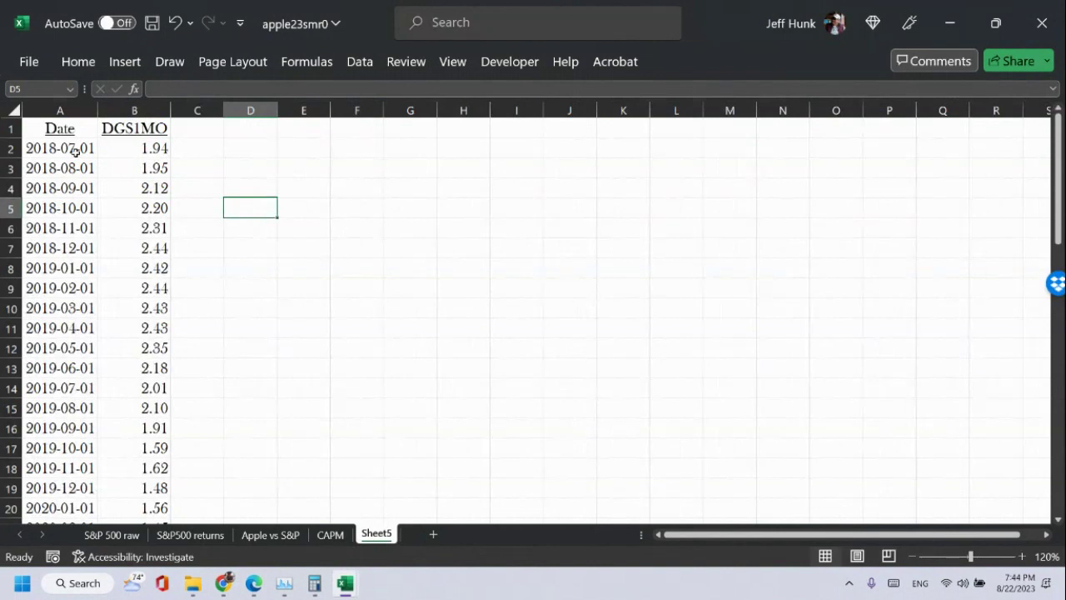
# Sort the yield data by date from newest to oldest.
pyautogui.click(75, 152)
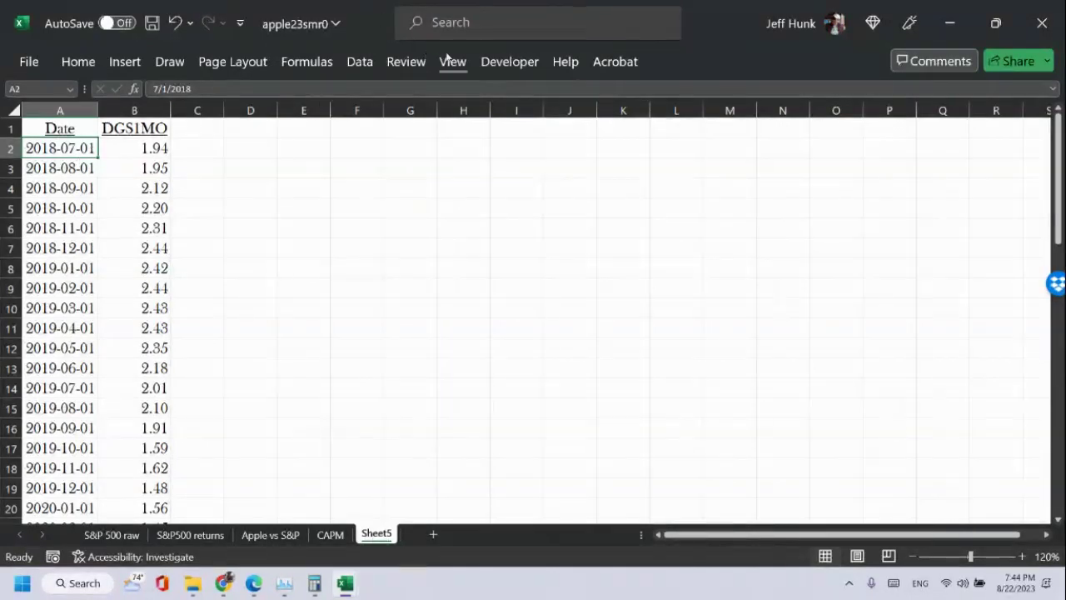
pyautogui.click(80, 63)
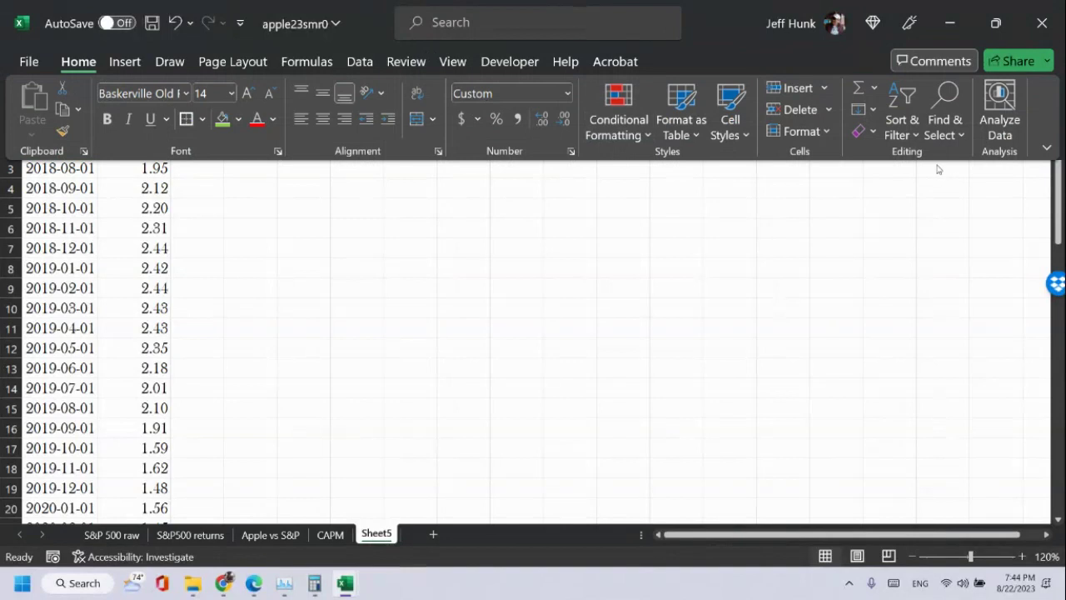
pyautogui.click(910, 99)
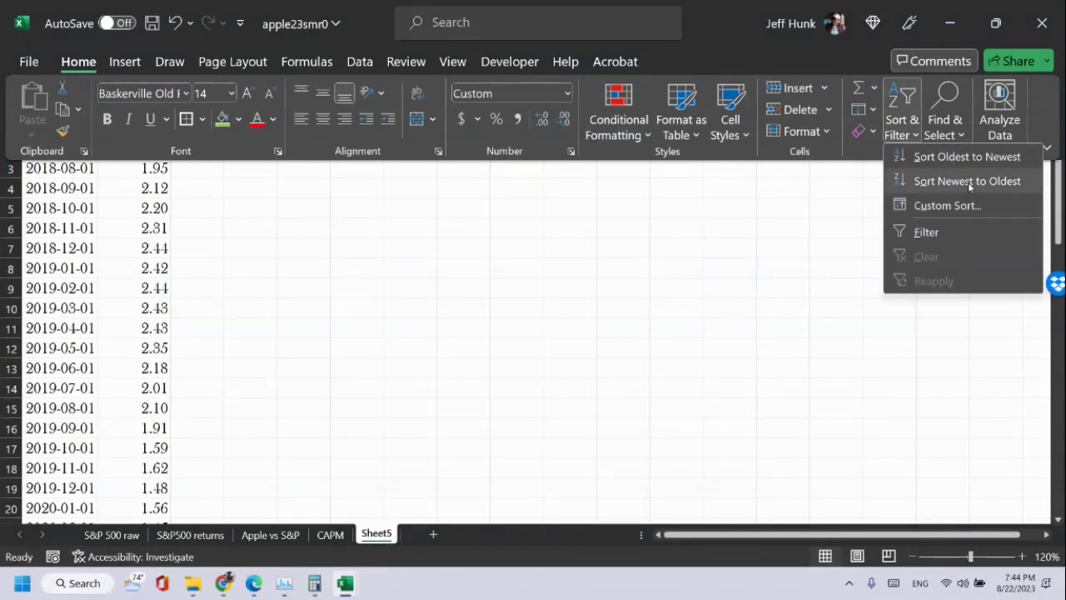
pyautogui.click(968, 180)
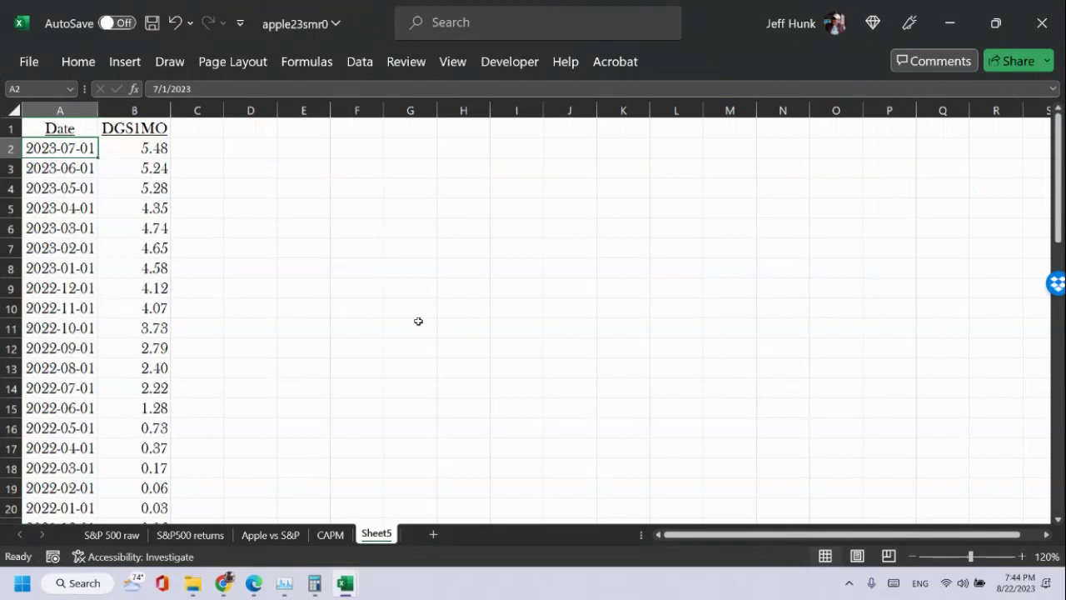
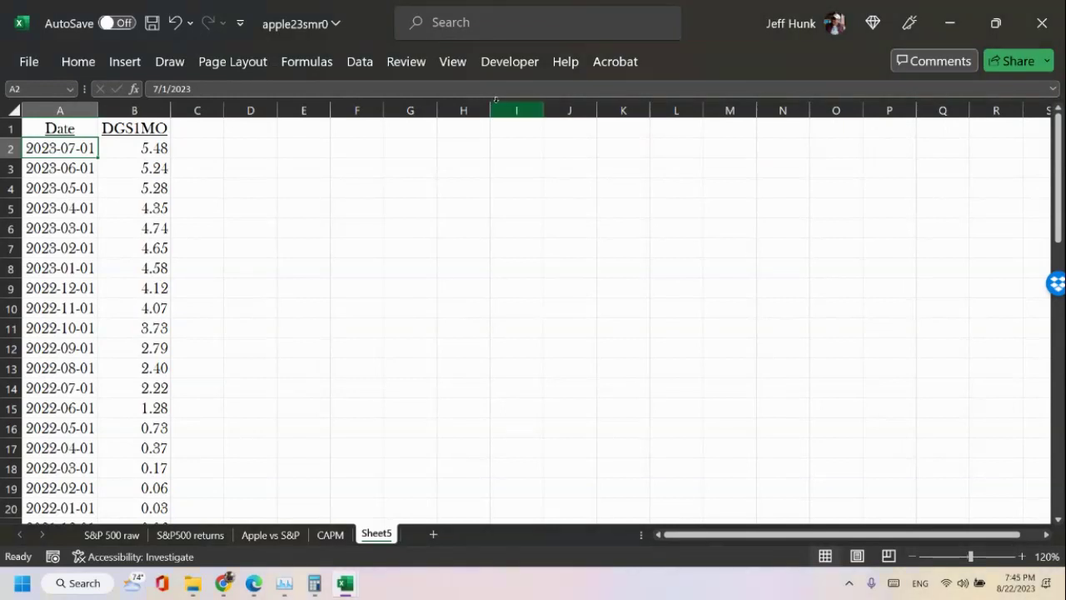
# Examine the full column of DGS1MO yields (B2:B62) and the CAPM sheet, and return to the yield data.
pyautogui.moveTo(140, 155); pyautogui.dragTo(154, 491)
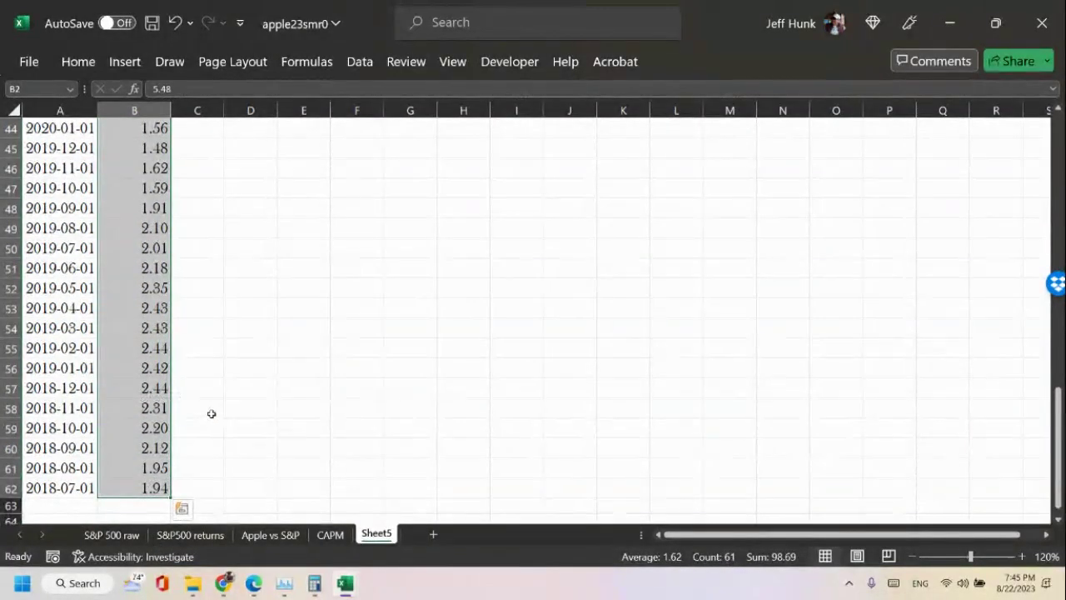
pyautogui.scroll(11, 264, 311)
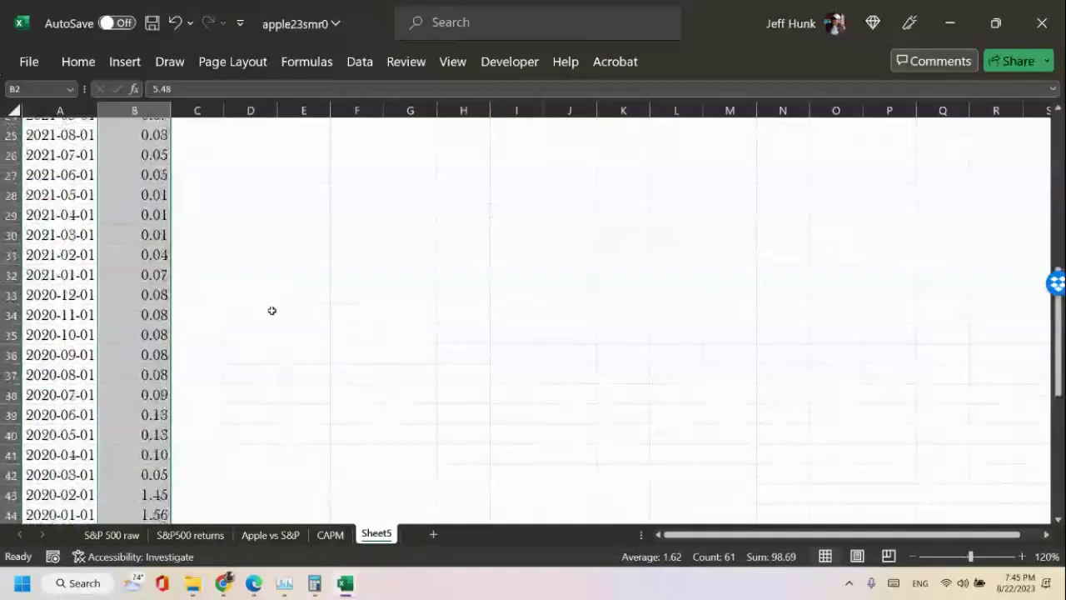
pyautogui.scroll(3, 274, 309)
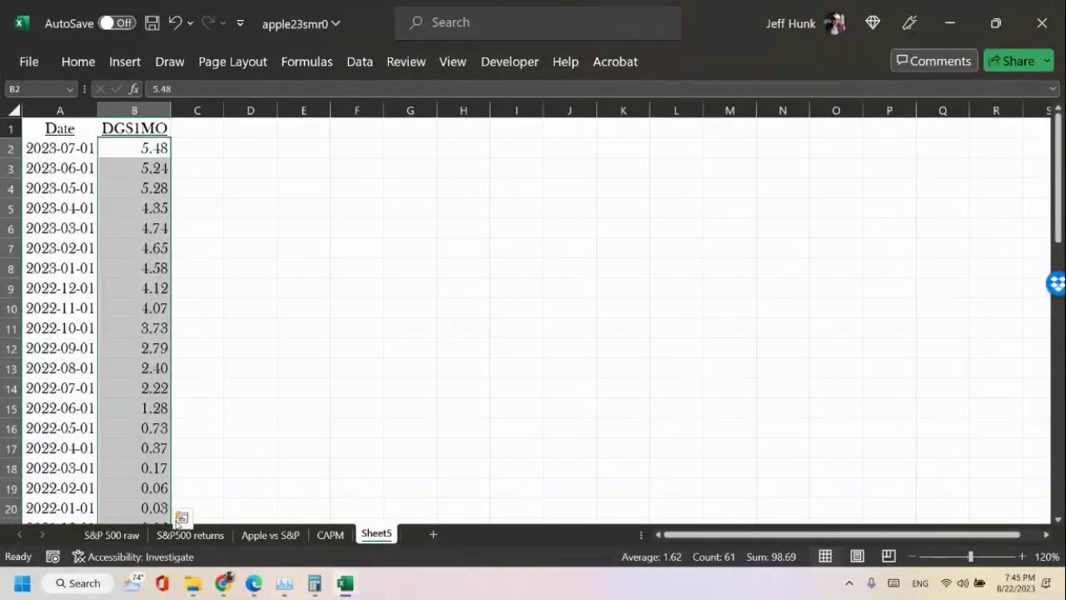
pyautogui.click(330, 537)
pyautogui.click(373, 537)
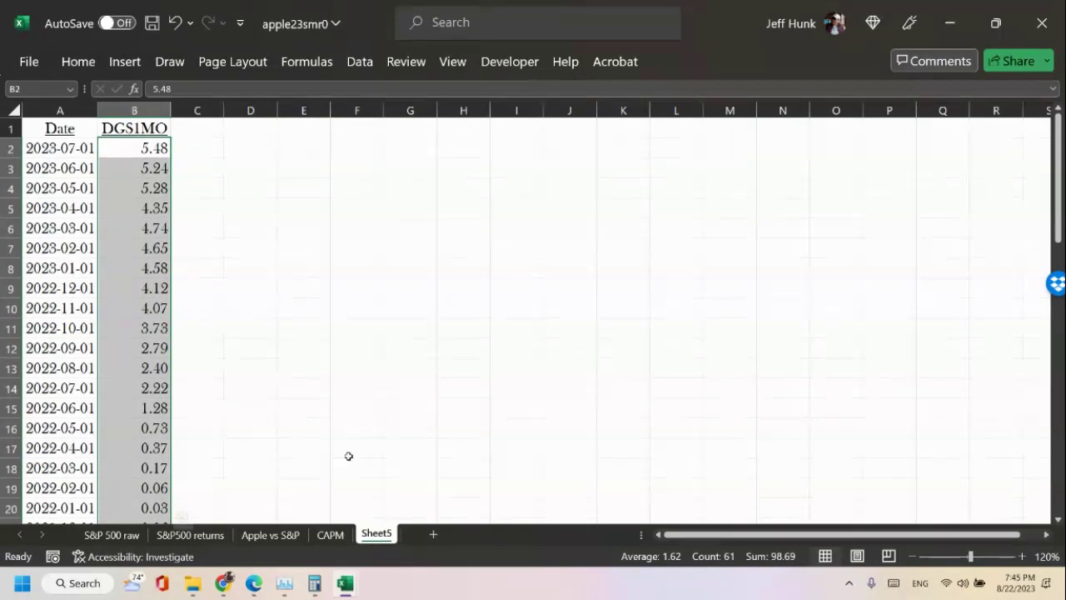
pyautogui.click(138, 150)
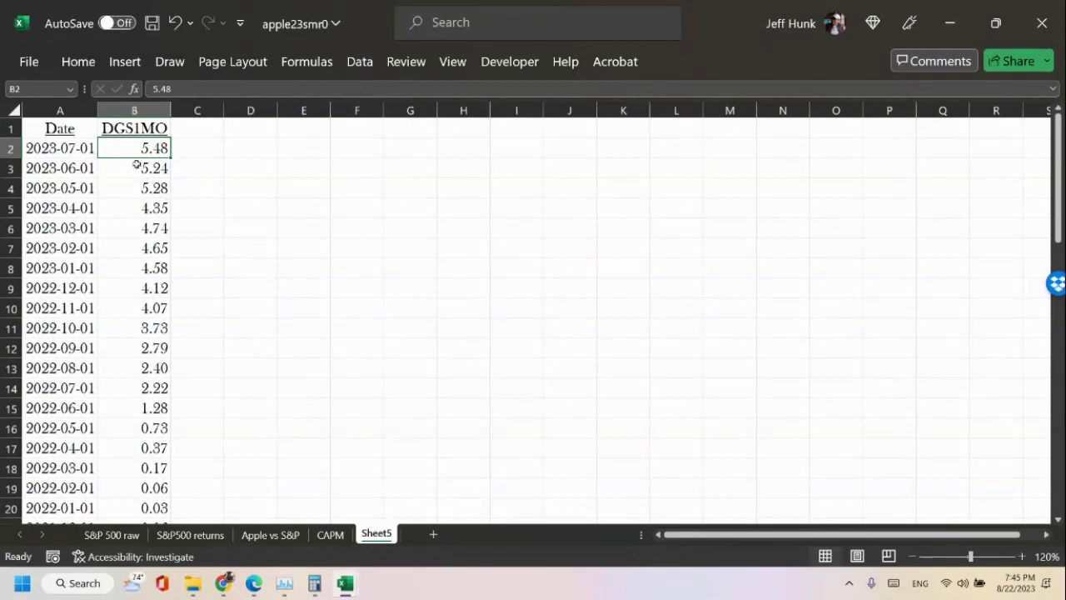
# Fill the DGS1MO header across into C1 to carry over its formatting and rename it "Rf".
pyautogui.click(142, 128)
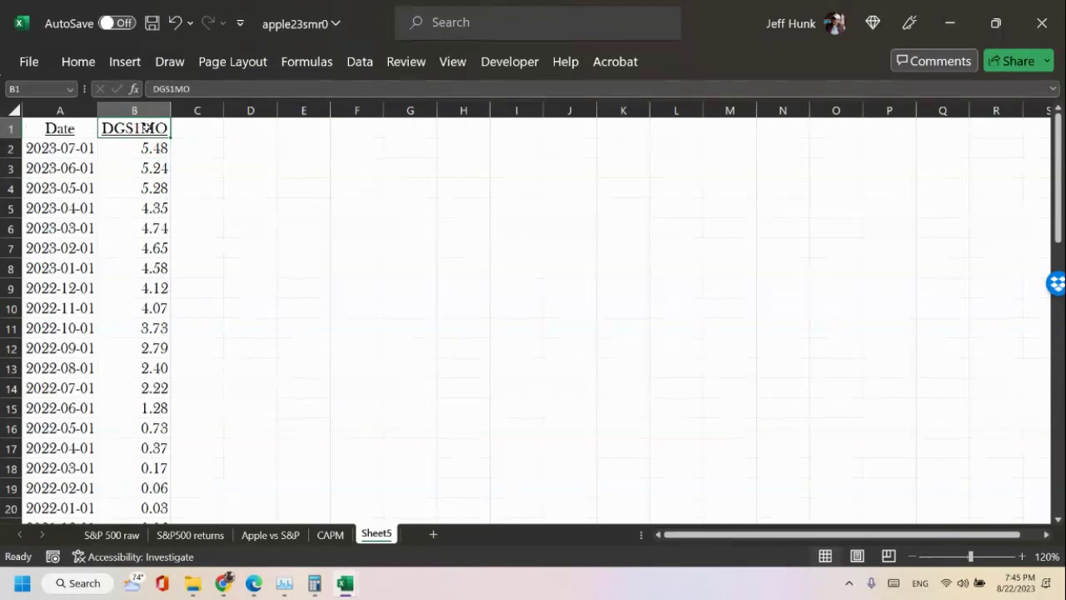
pyautogui.moveTo(171, 134); pyautogui.dragTo(213, 133)
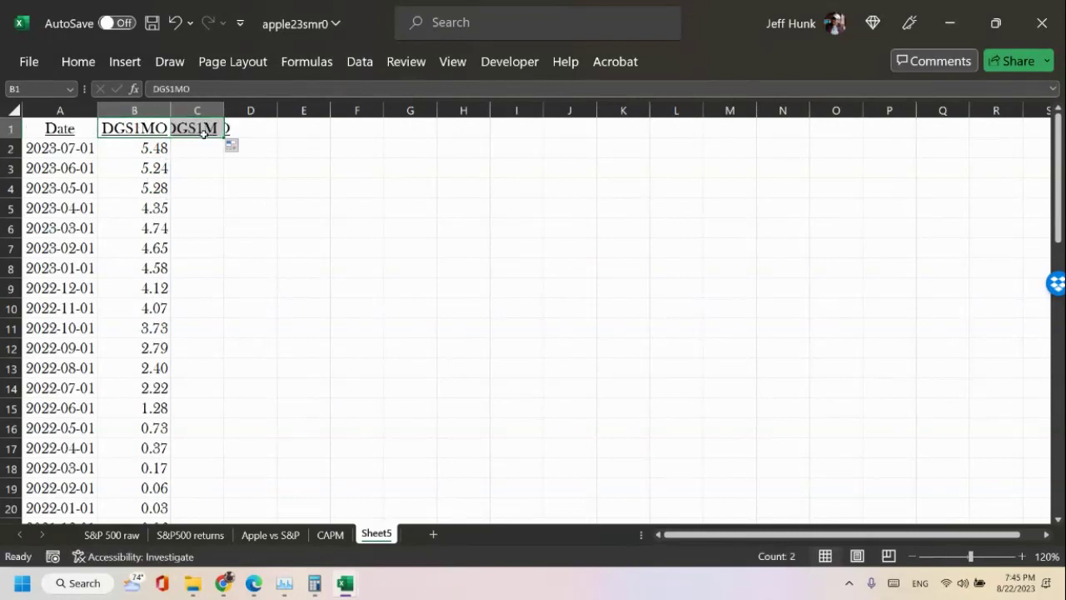
pyautogui.click(208, 131)
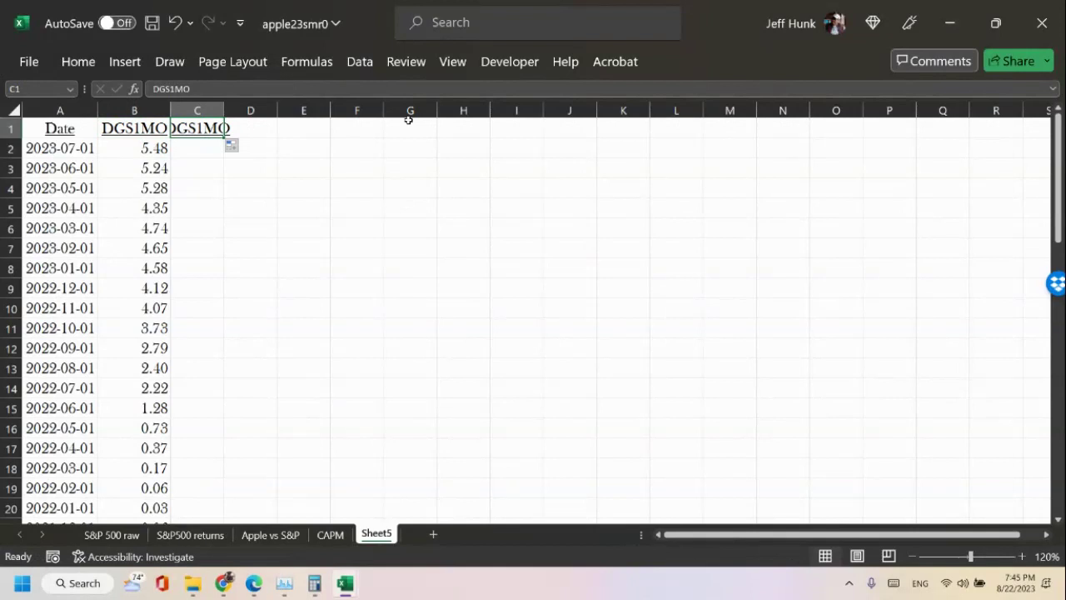
pyautogui.write('Rf')
pyautogui.press('Return')
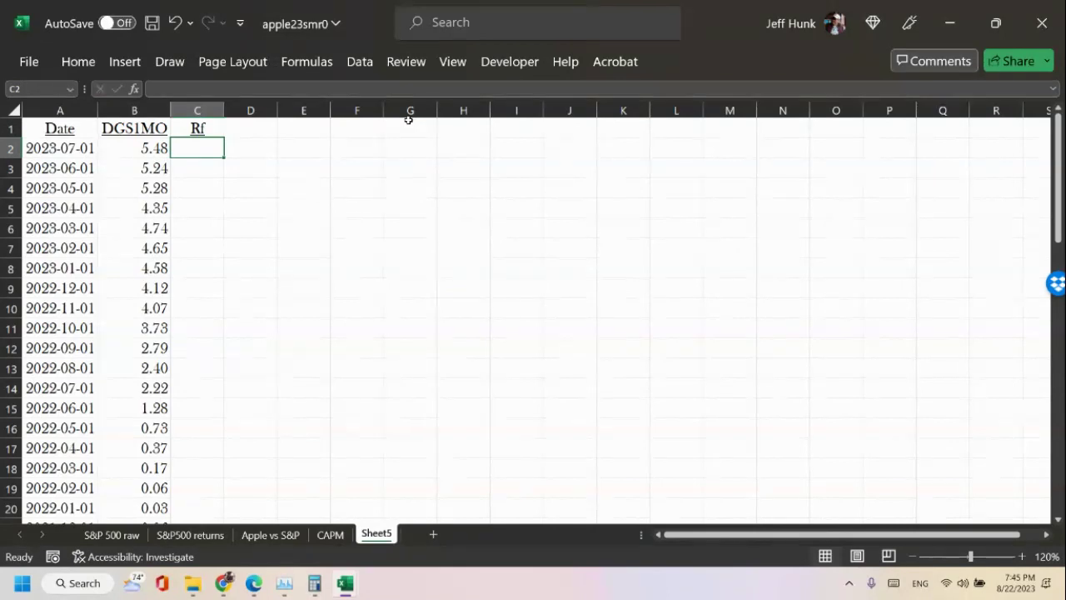
# Enter the formula =B2/100 in C2 to convert the first yield to a decimal.
pyautogui.write('=')
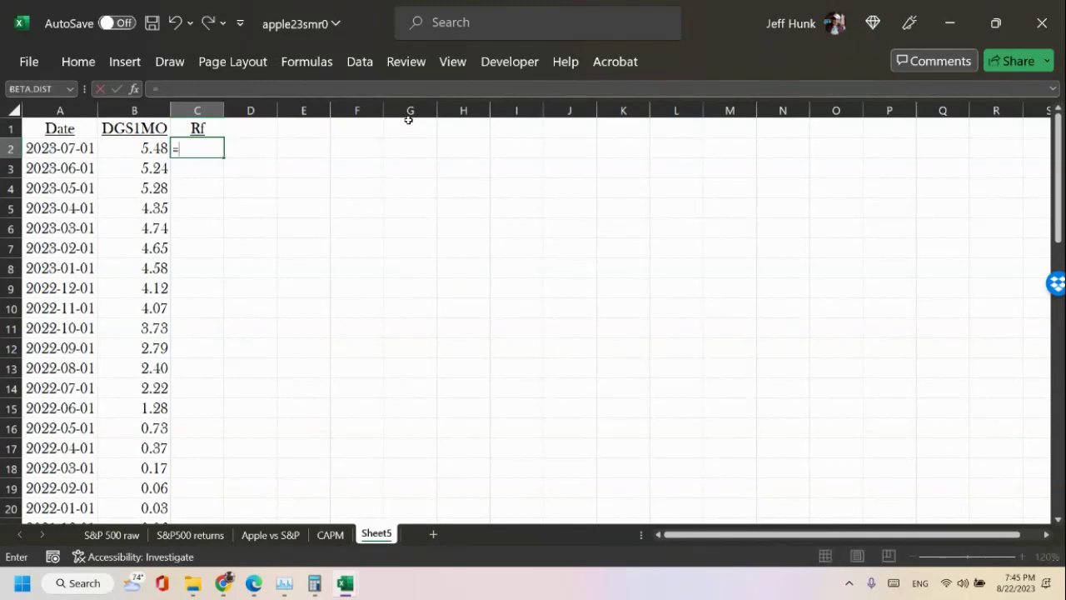
pyautogui.click(145, 148)
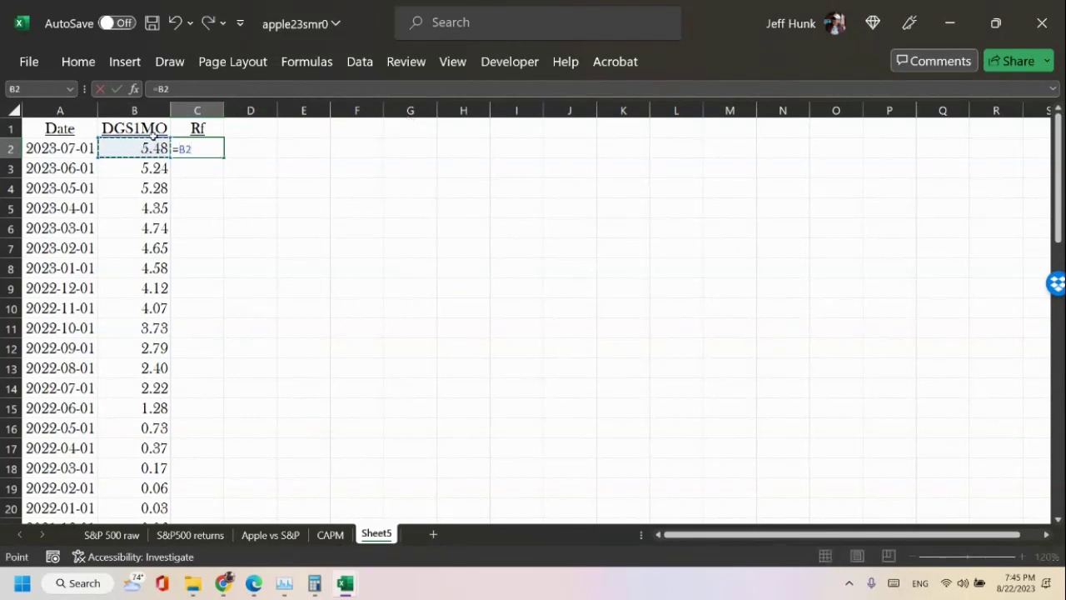
pyautogui.write('/100')
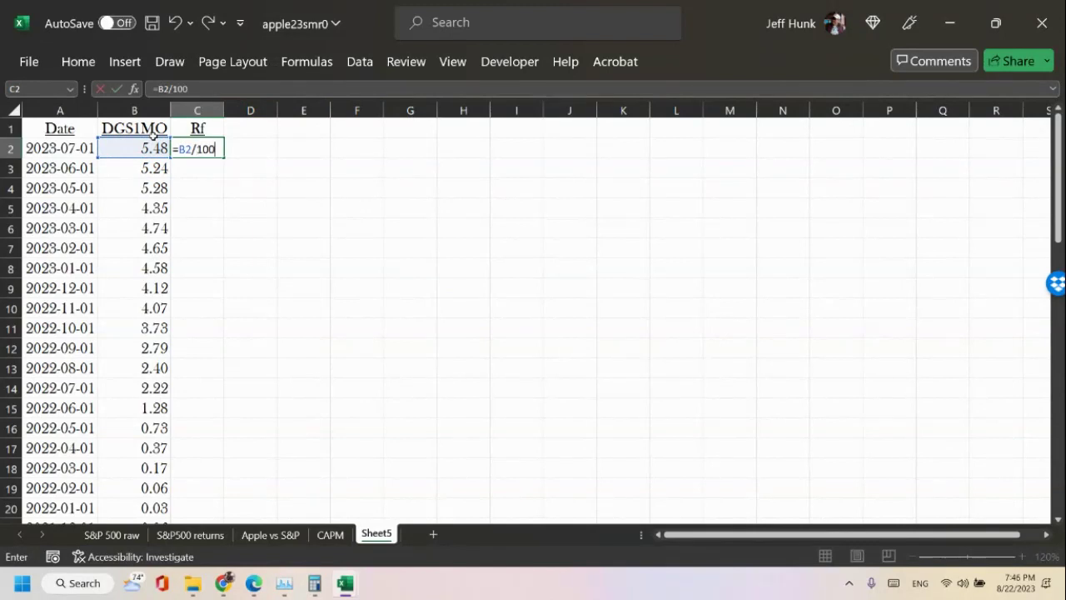
pyautogui.press('Return')
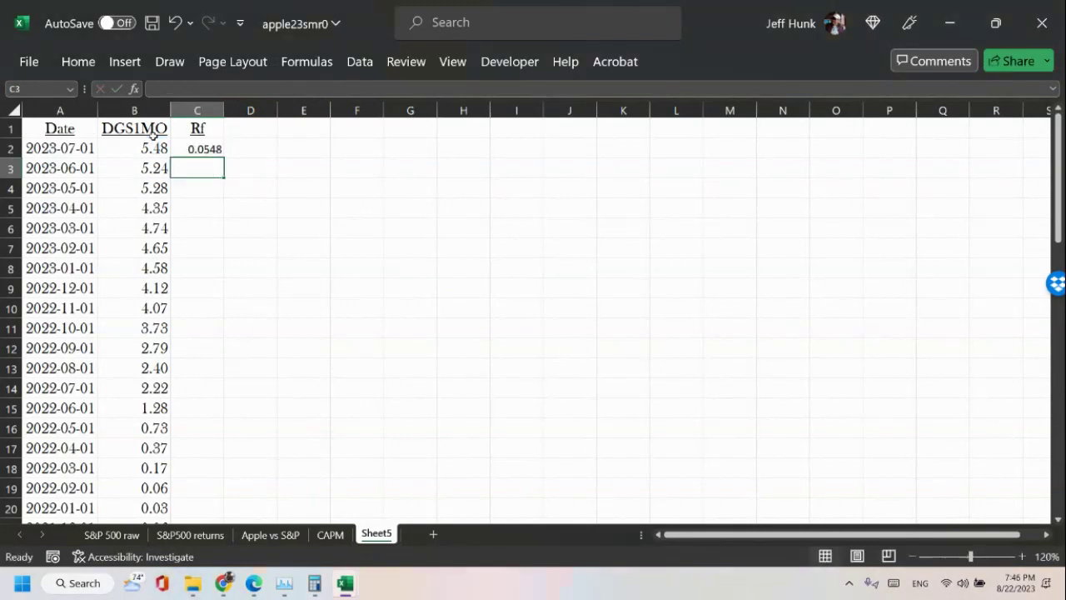
# Enlarge the font of the first Rf value in C2.
pyautogui.click(213, 147)
pyautogui.click(77, 62)
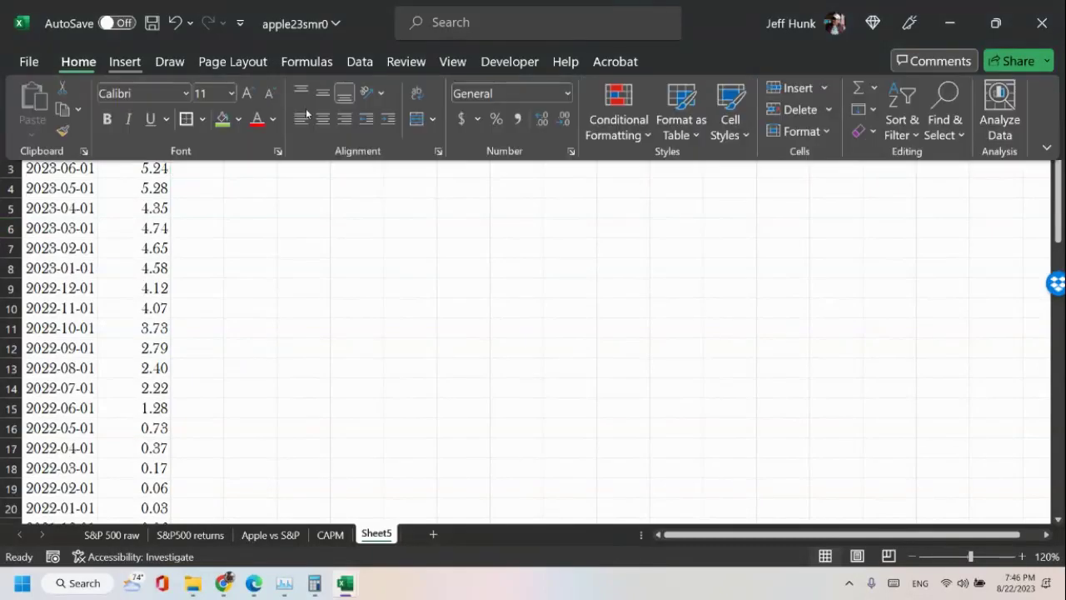
pyautogui.click(249, 97)
pyautogui.click(250, 97)
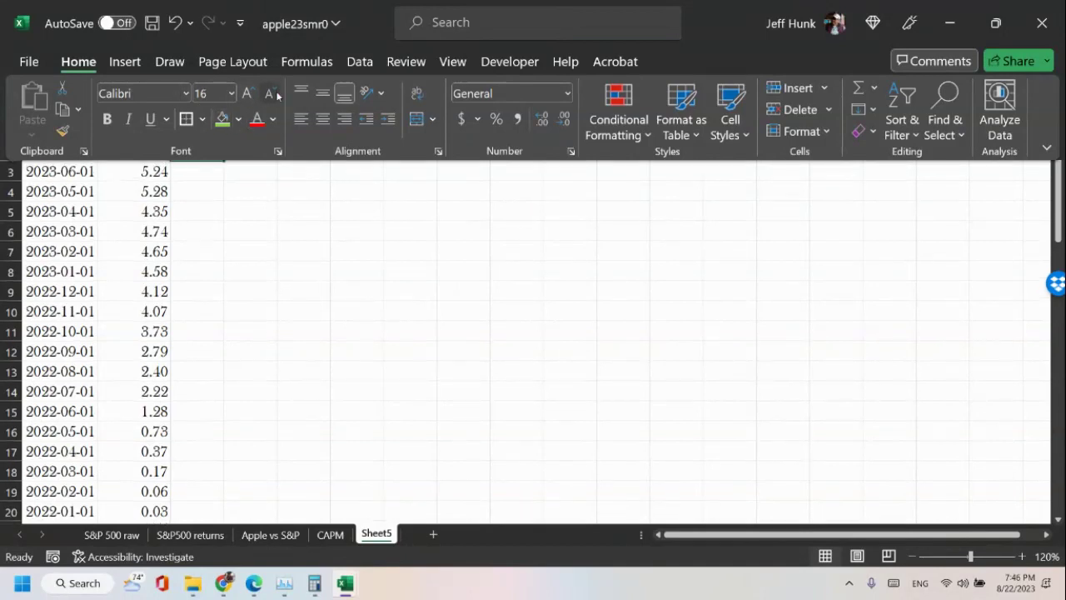
pyautogui.press('Escape')
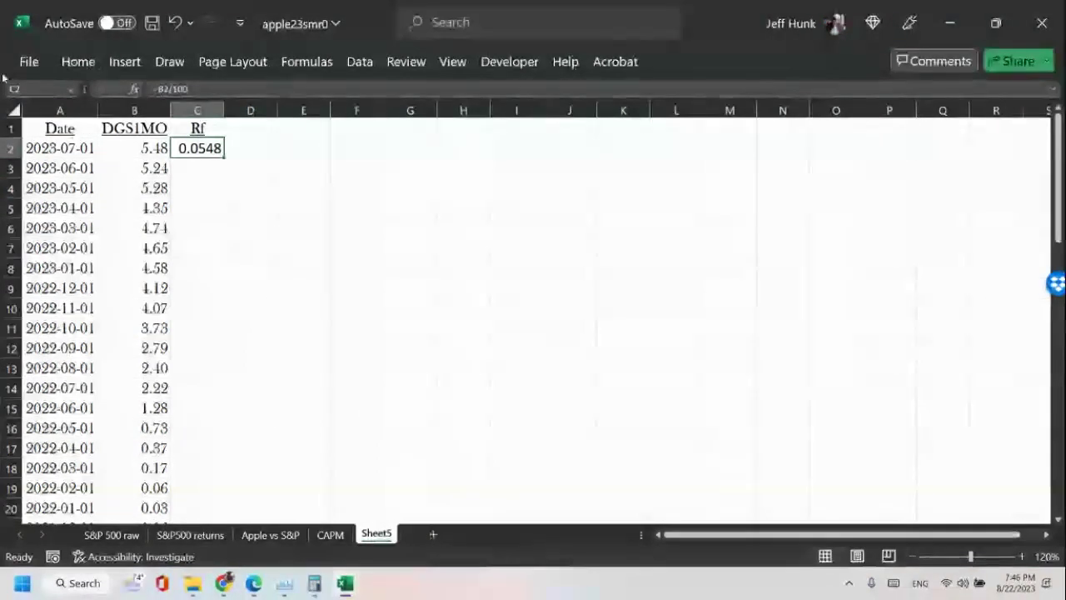
# Set the font size of the entire yield data sheet to 14, keeping Baskerville Old Face as the font.
pyautogui.click(13, 111)
pyautogui.click(79, 62)
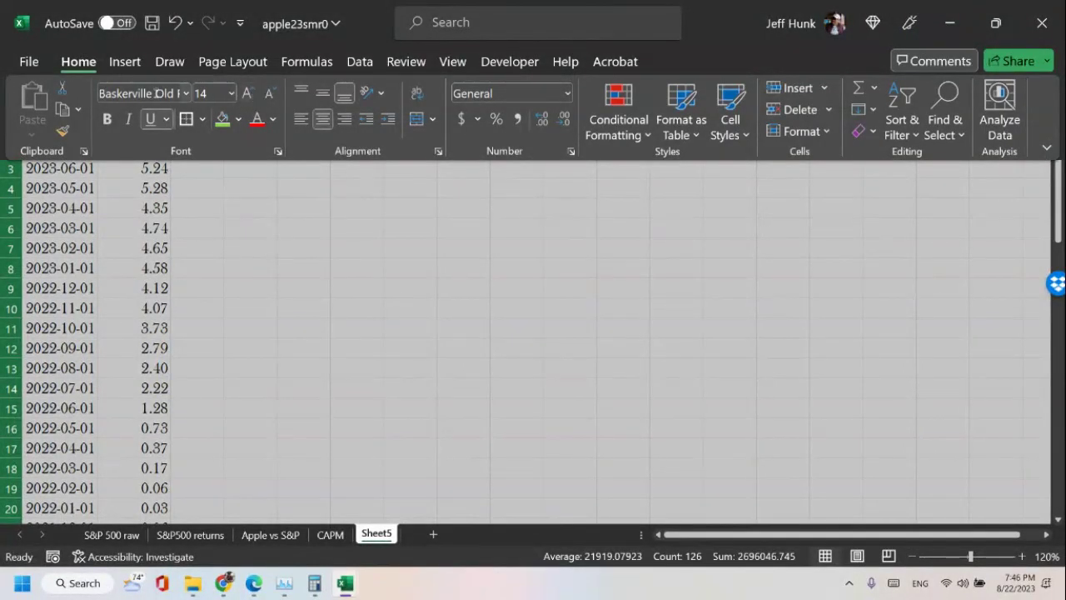
pyautogui.click(185, 93)
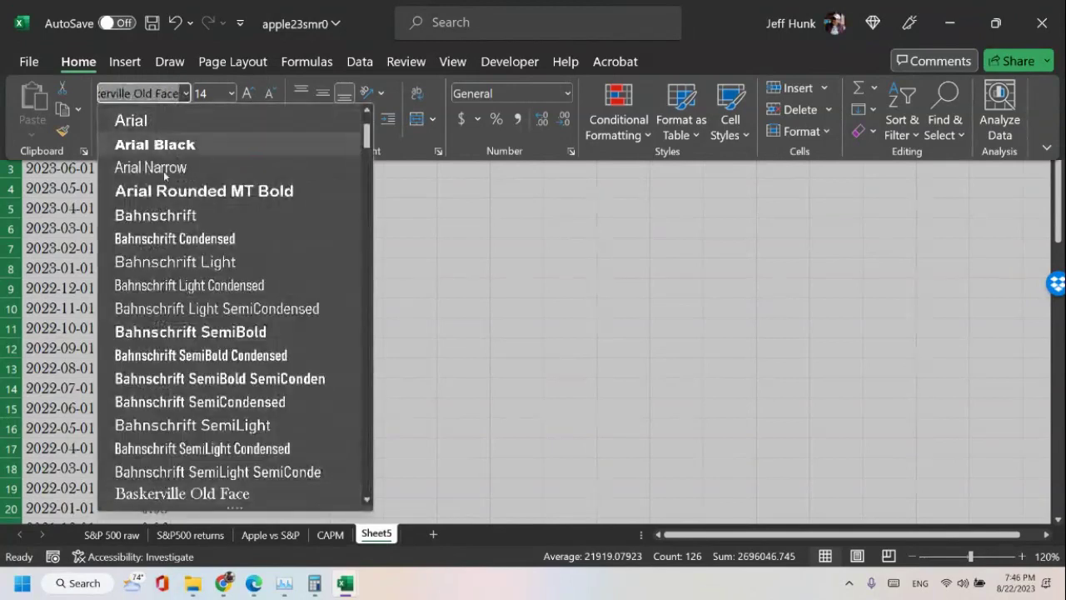
pyautogui.click(185, 93)
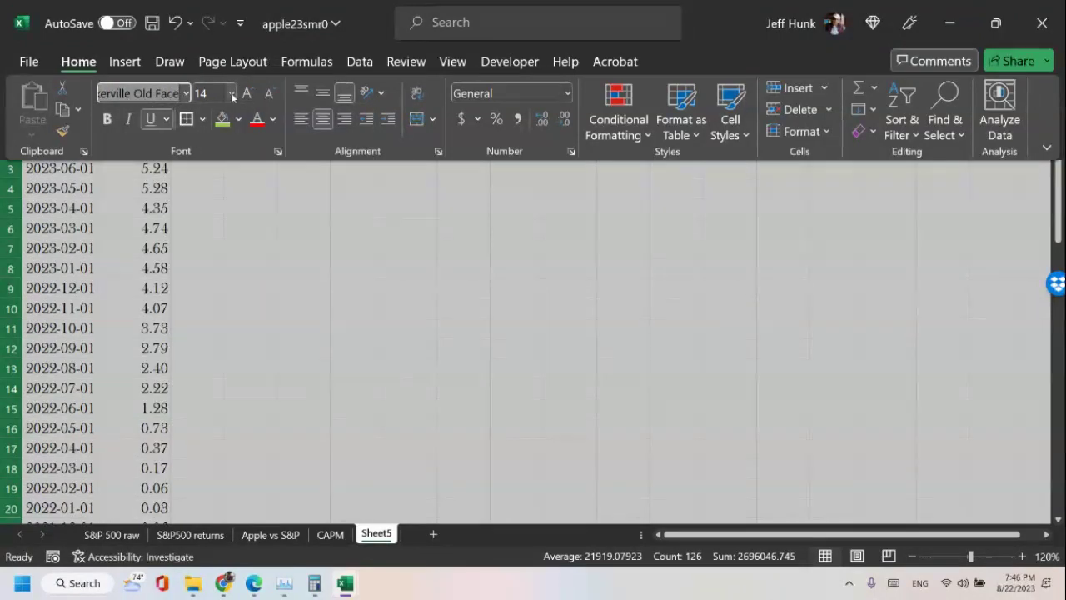
pyautogui.click(231, 93)
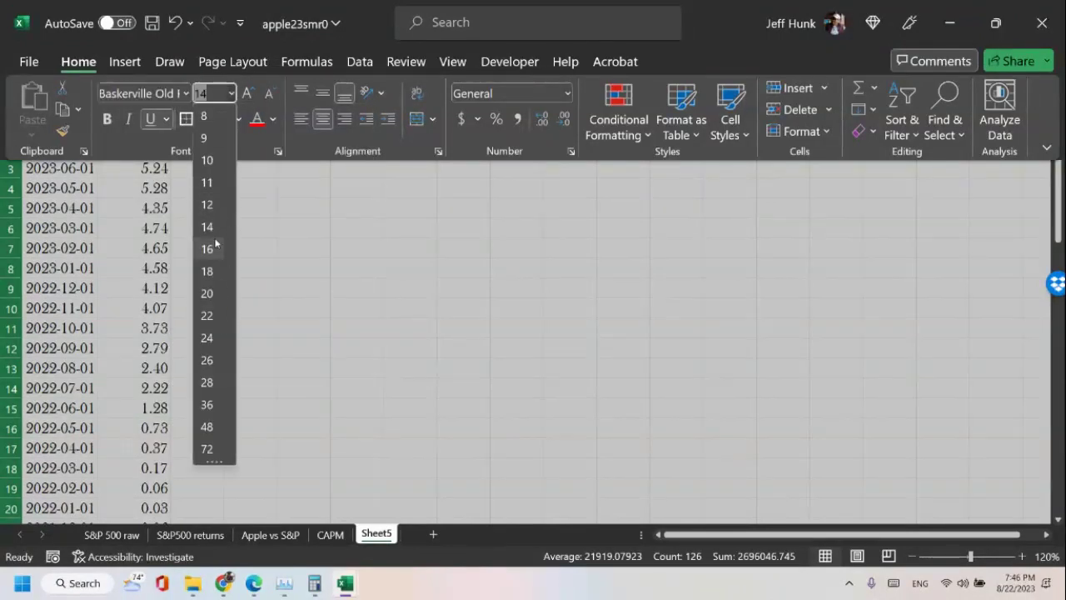
pyautogui.click(225, 227)
pyautogui.click(440, 252)
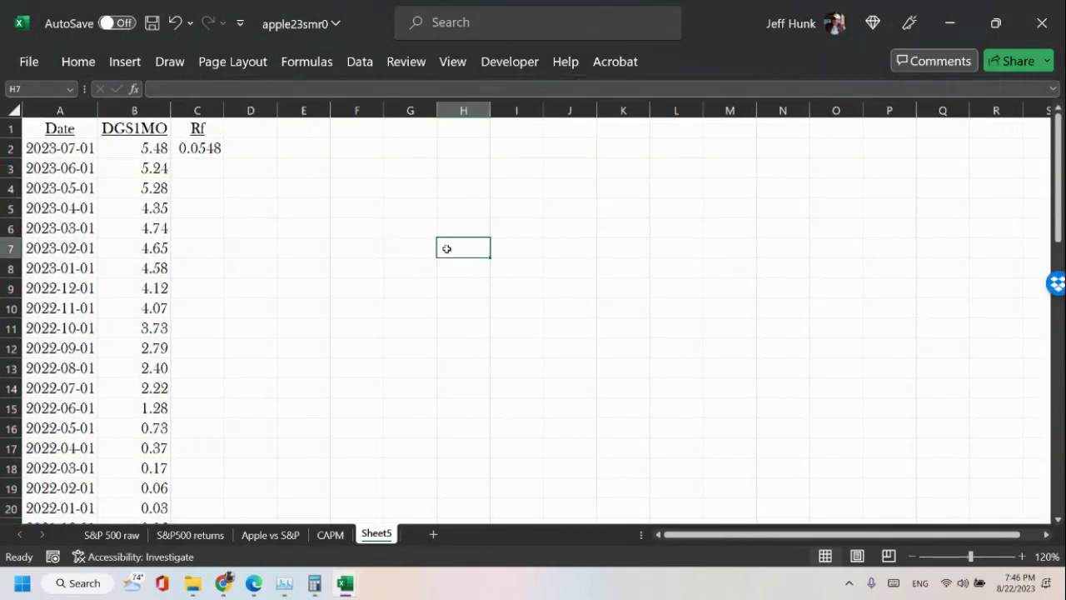
# Format the first Rf value in C2 as a percentage with two decimal places.
pyautogui.click(192, 153)
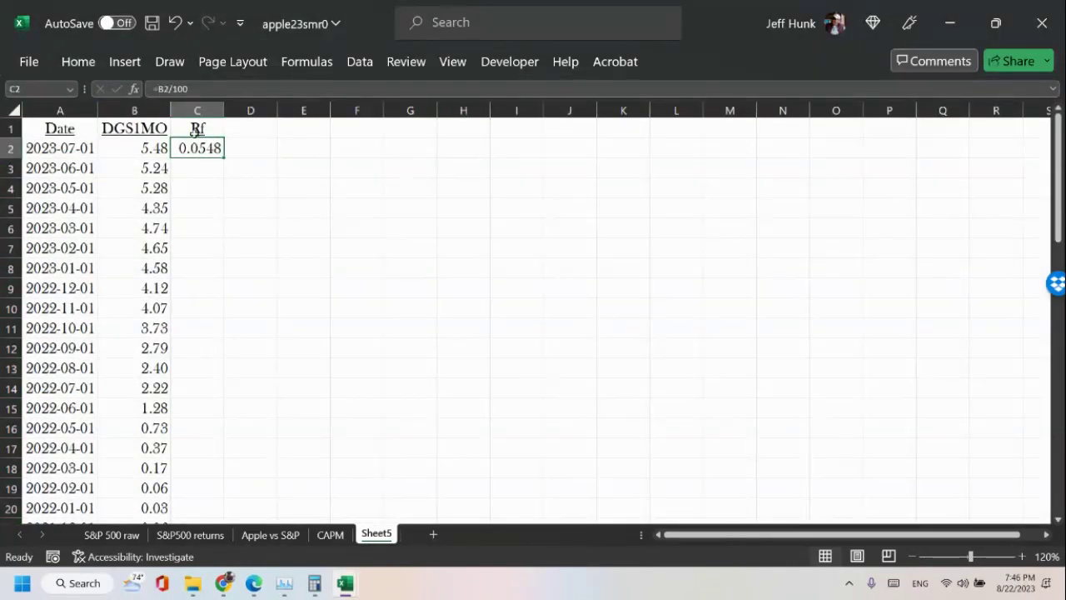
pyautogui.click(78, 62)
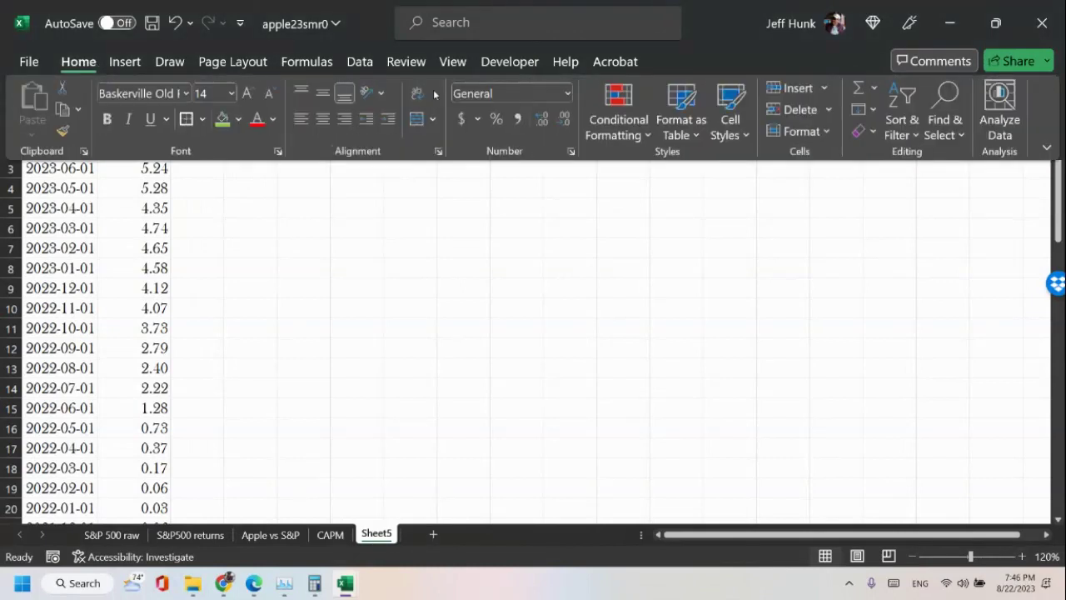
pyautogui.click(497, 121)
pyautogui.click(456, 231)
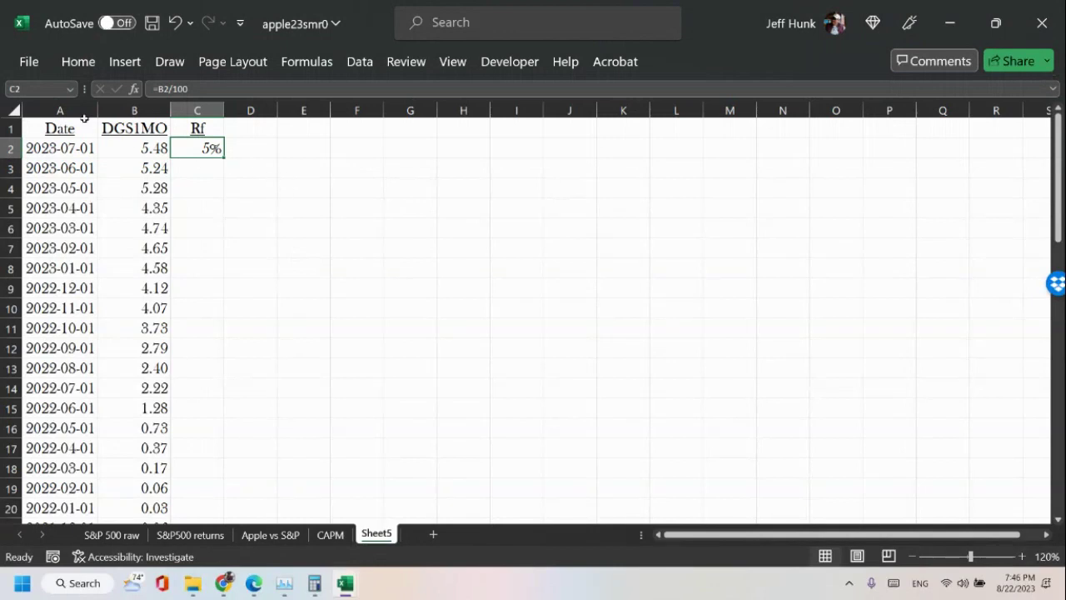
pyautogui.click(79, 63)
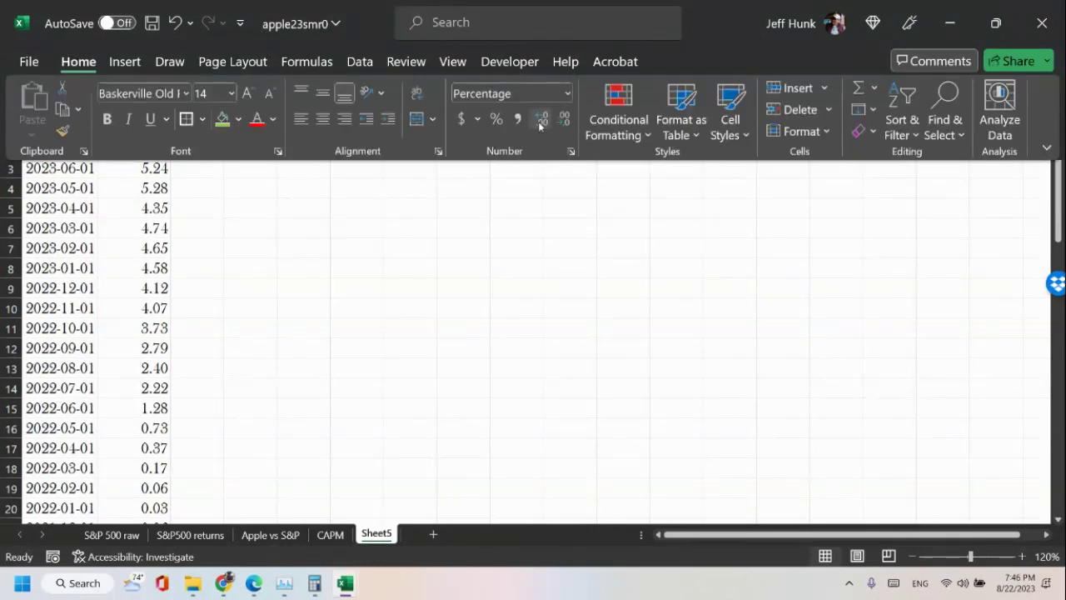
pyautogui.click(541, 123)
pyautogui.moveTo(315, 583)
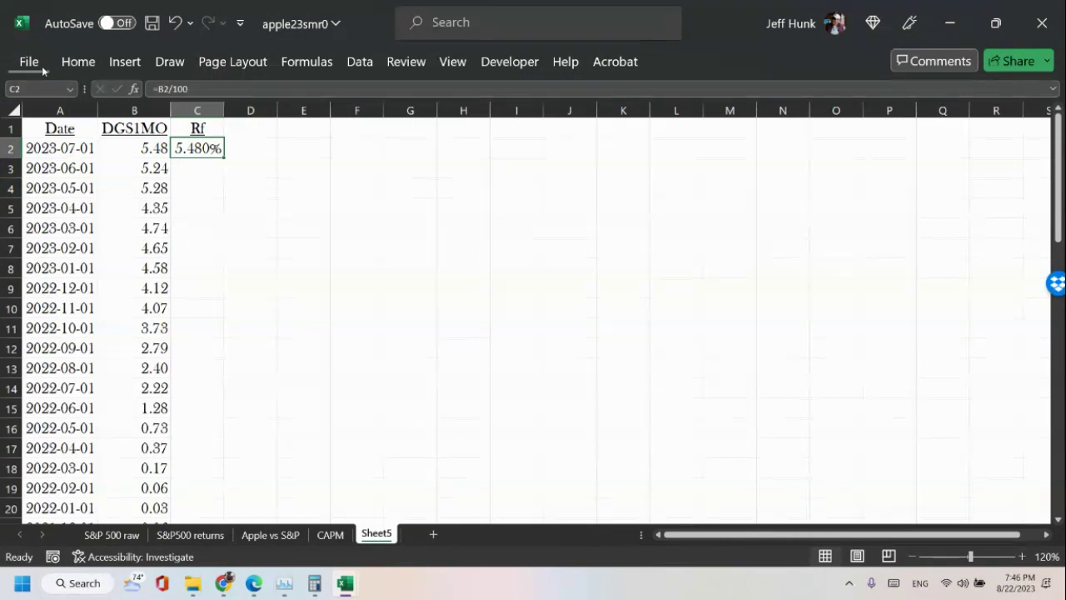
pyautogui.click(78, 63)
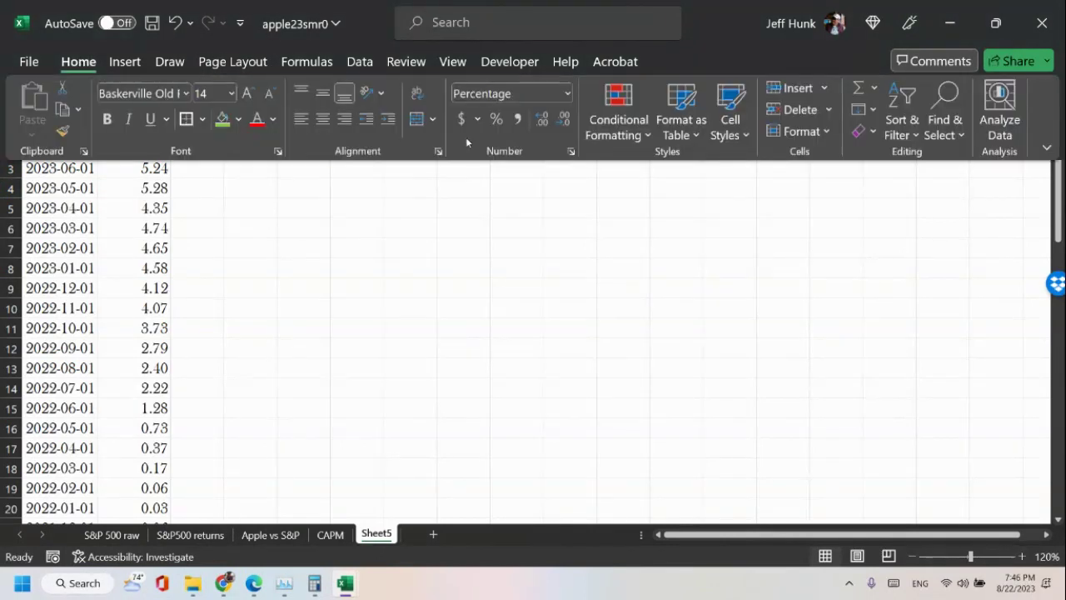
pyautogui.click(565, 123)
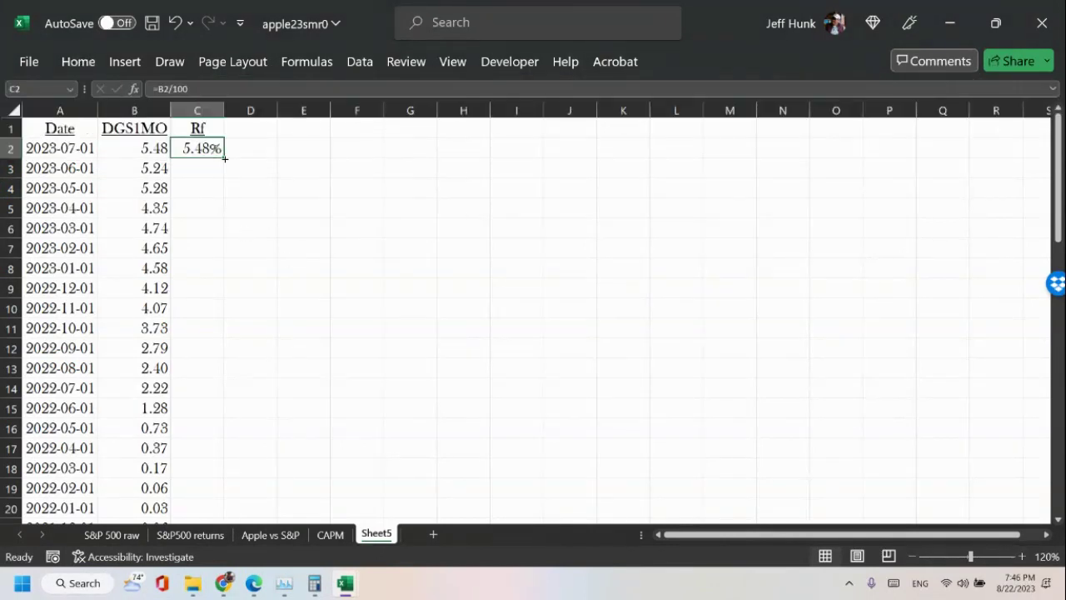
# Fill the Rf formula from C2 down through C62.
pyautogui.moveTo(224, 159); pyautogui.dragTo(188, 490)
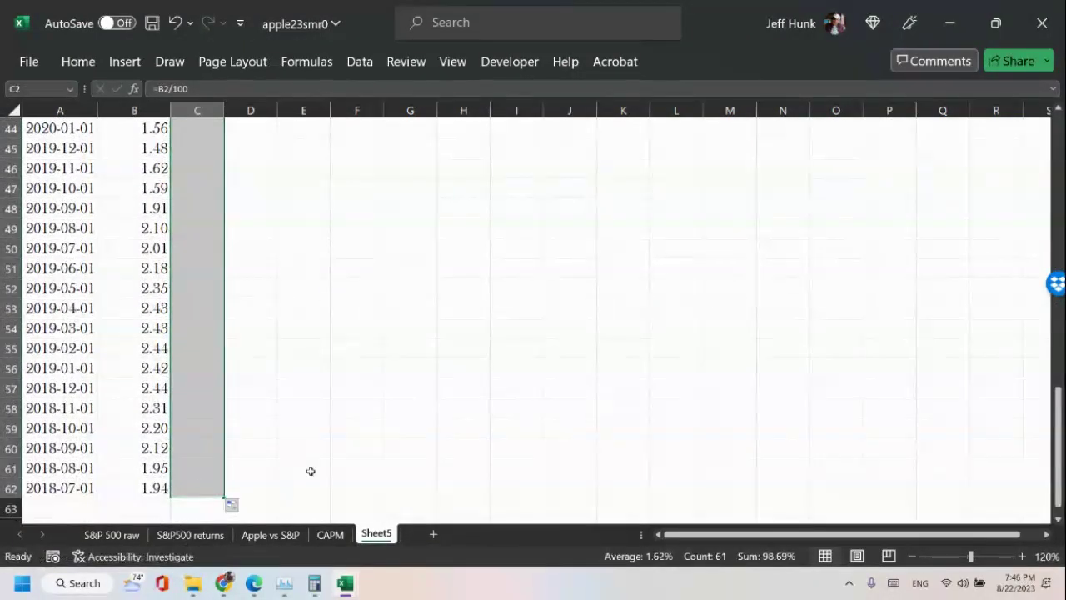
pyautogui.click(384, 442)
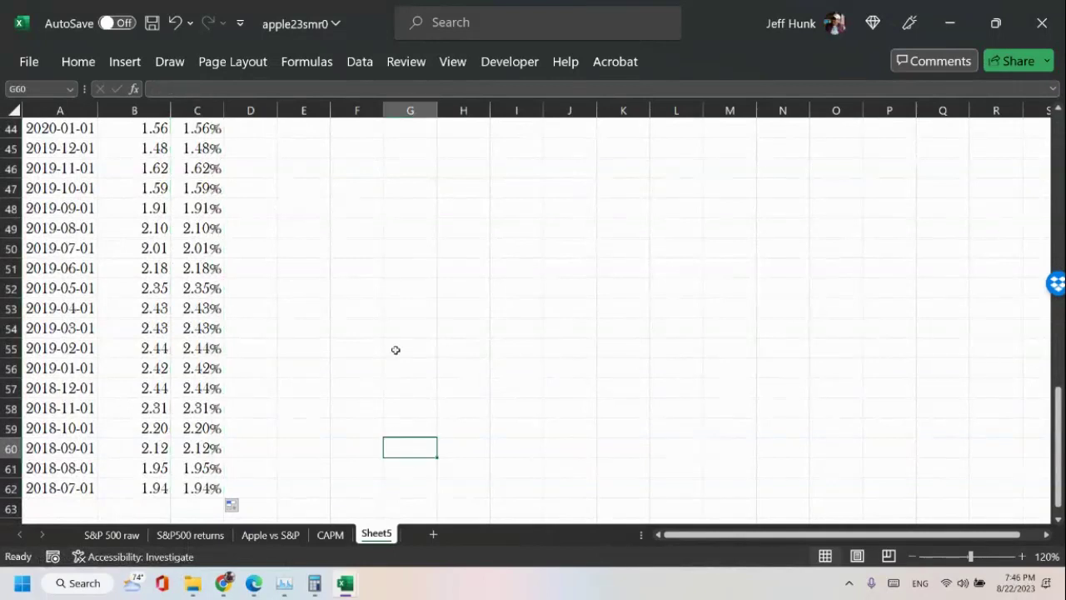
pyautogui.scroll(14, 404, 275)
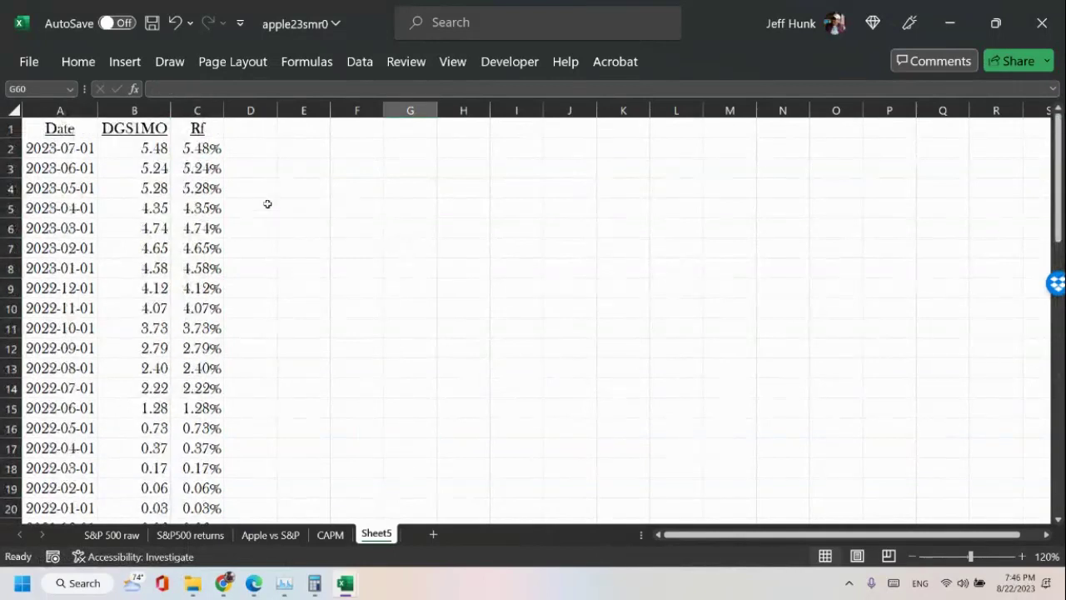
# Examine the full column of Rf values and the risk premium equations on the CAPM sheet.
pyautogui.moveTo(209, 147); pyautogui.dragTo(204, 308)
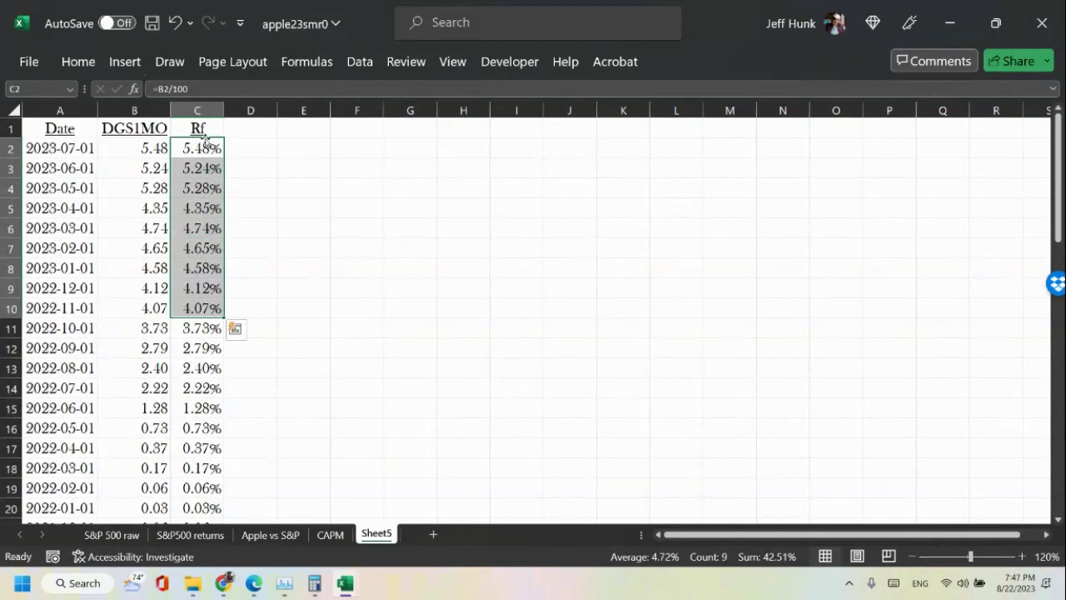
pyautogui.moveTo(204, 136); pyautogui.dragTo(197, 469)
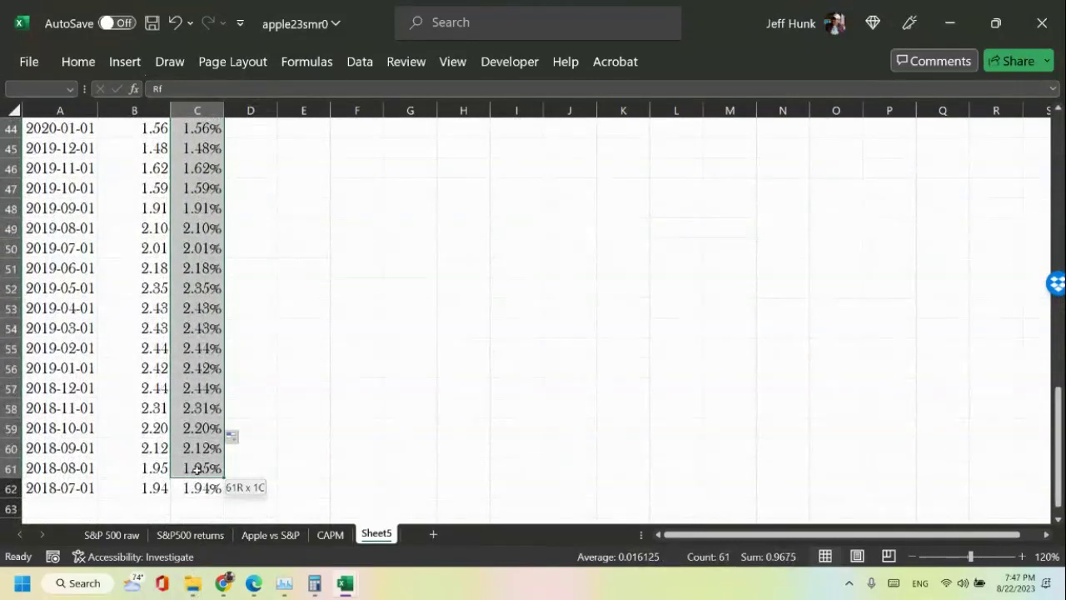
pyautogui.click(532, 402)
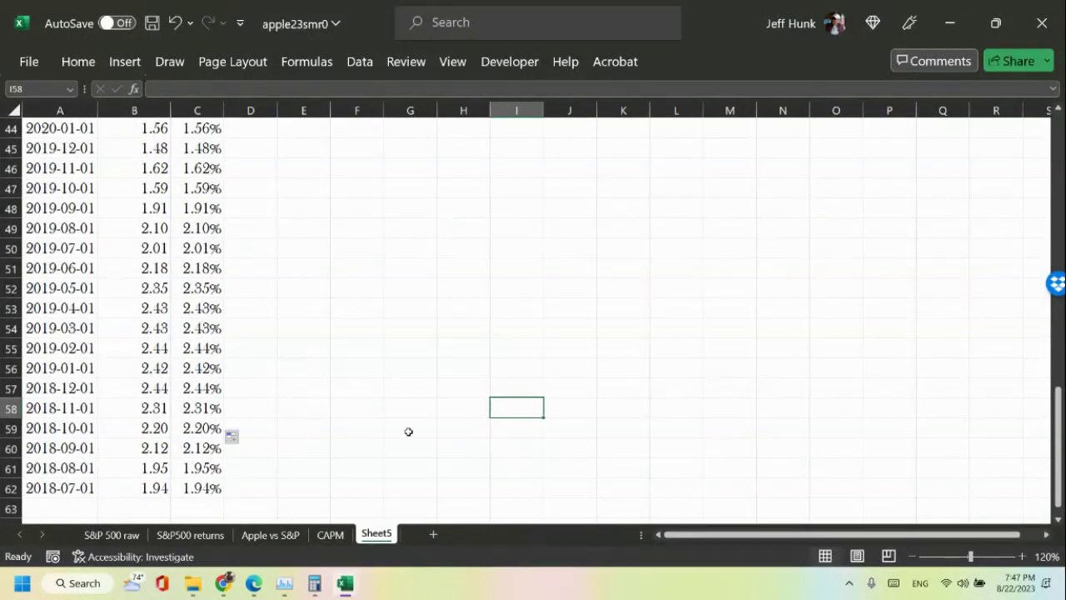
pyautogui.scroll(13, 530, 308)
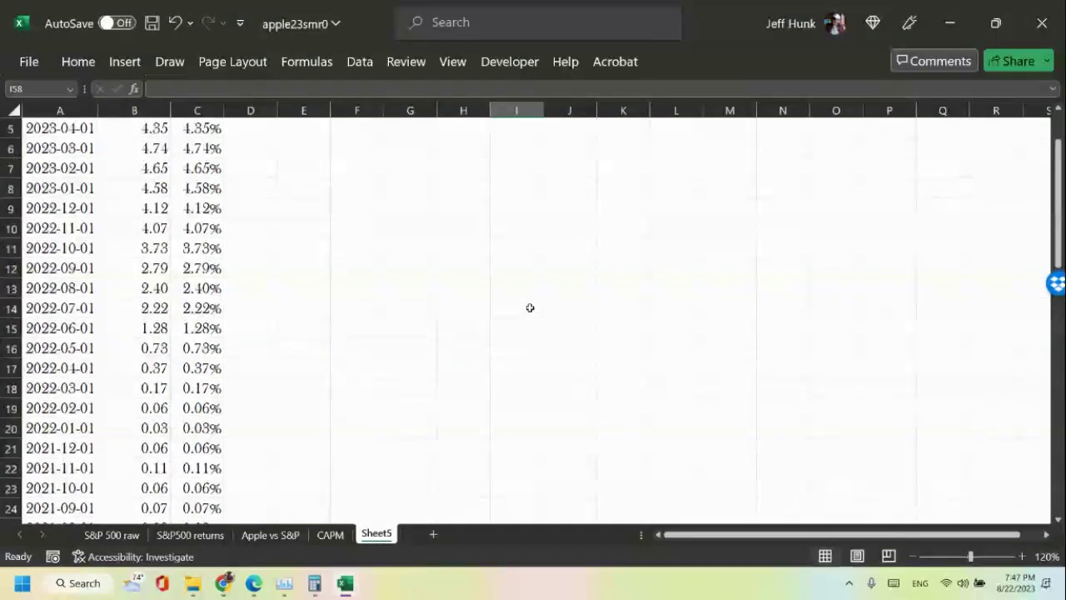
pyautogui.scroll(2, 530, 308)
pyautogui.click(210, 148)
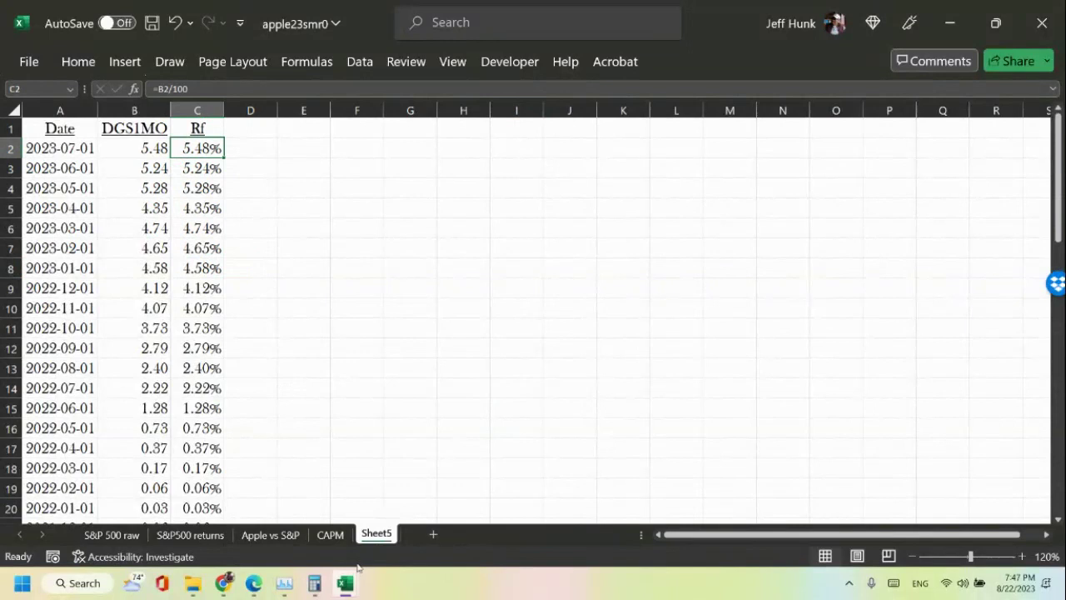
pyautogui.click(327, 537)
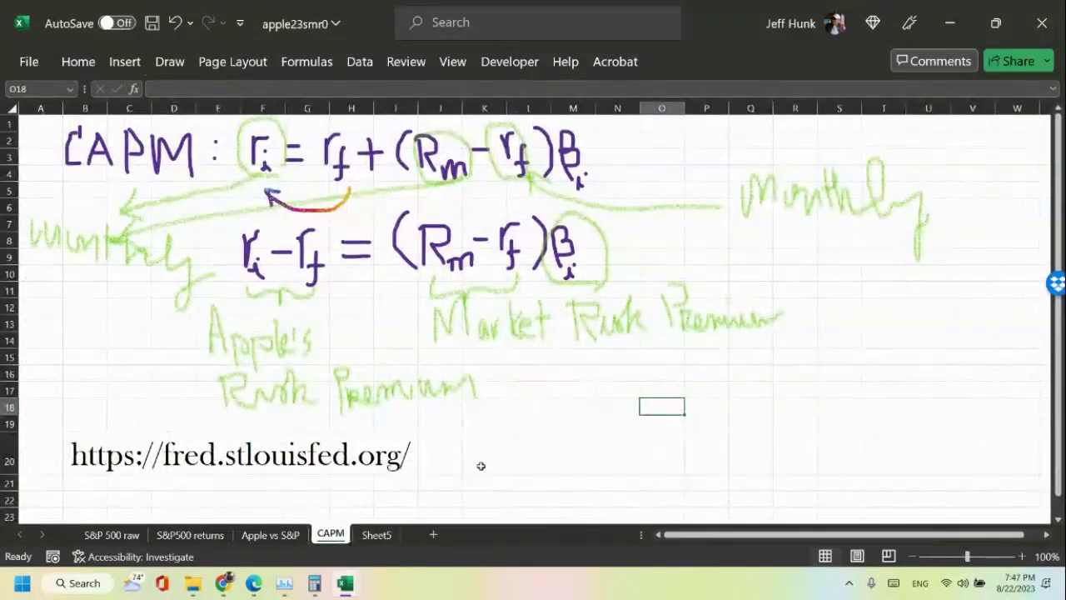
pyautogui.scroll(-3, 481, 466)
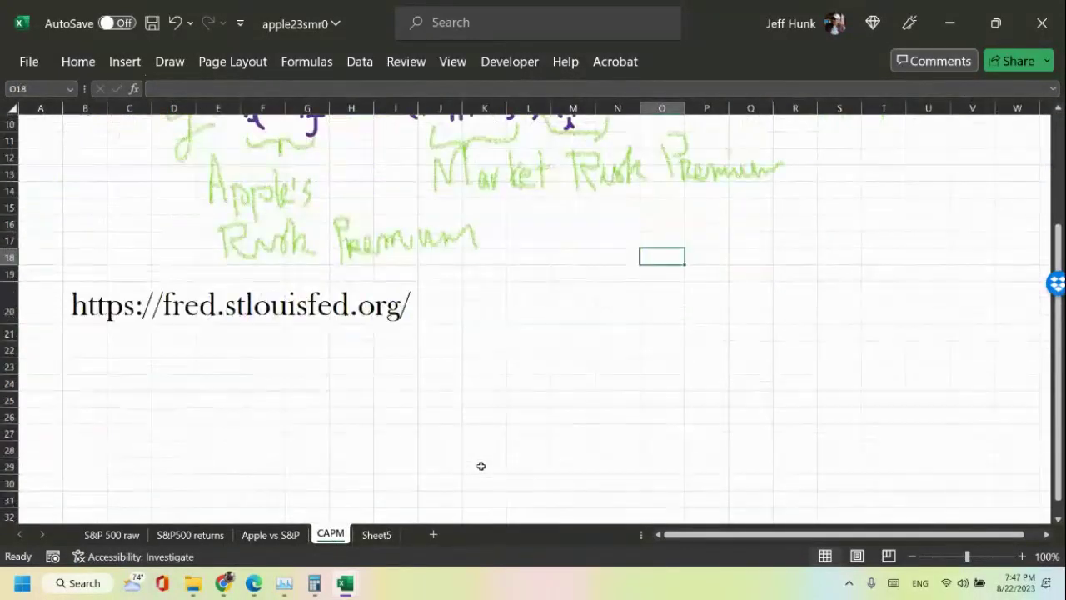
pyautogui.scroll(3, 448, 501)
# On the Apple vs S&P sheet, move the highlighted average return from B64 up to B62.
pyautogui.click(265, 537)
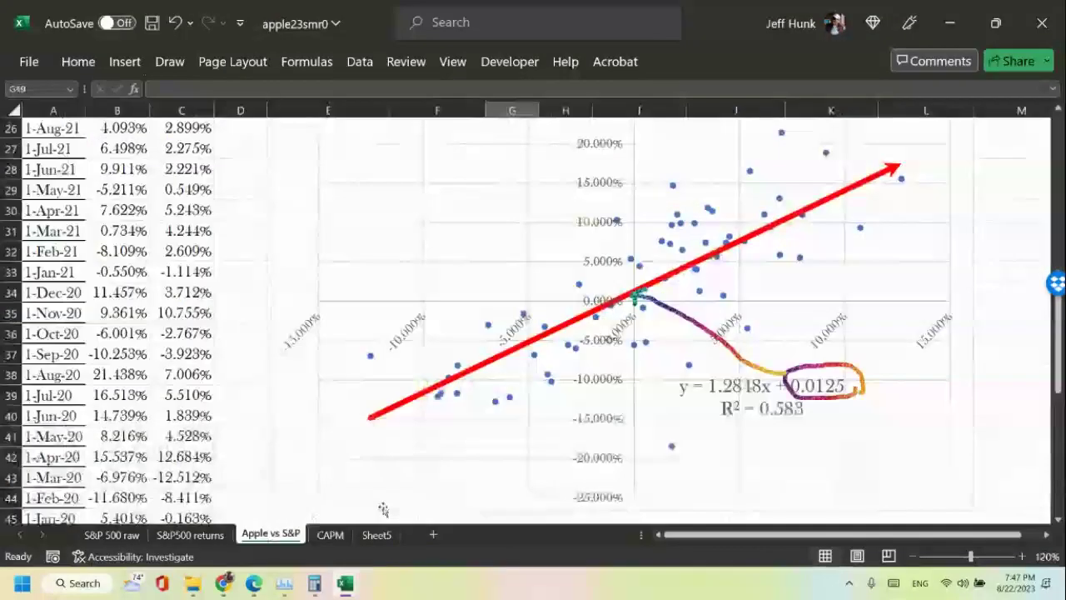
pyautogui.scroll(-3, 387, 496)
pyautogui.scroll(-7, 388, 496)
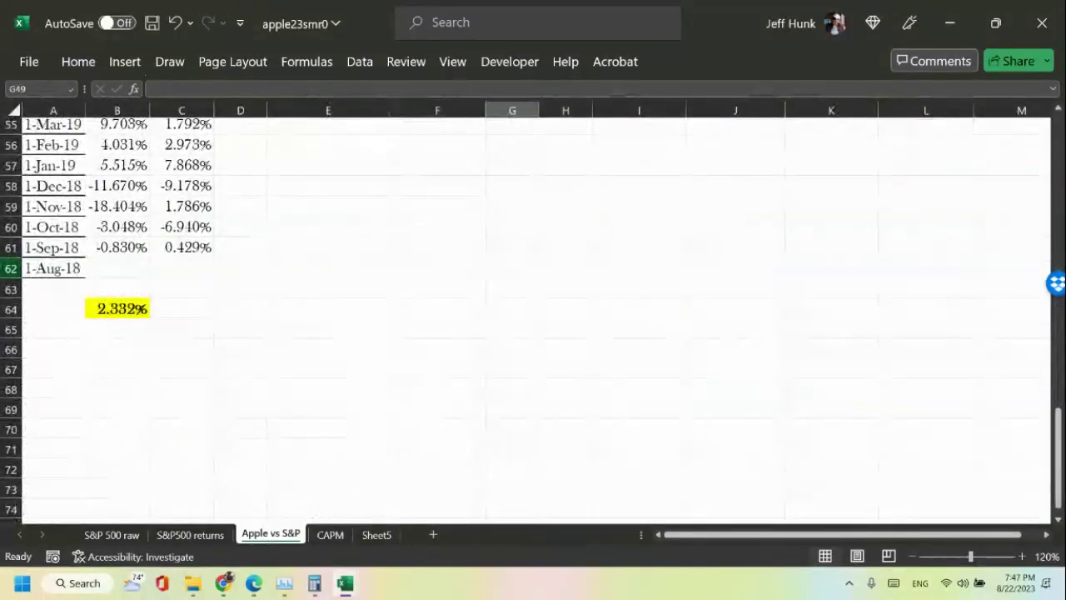
pyautogui.click(108, 310)
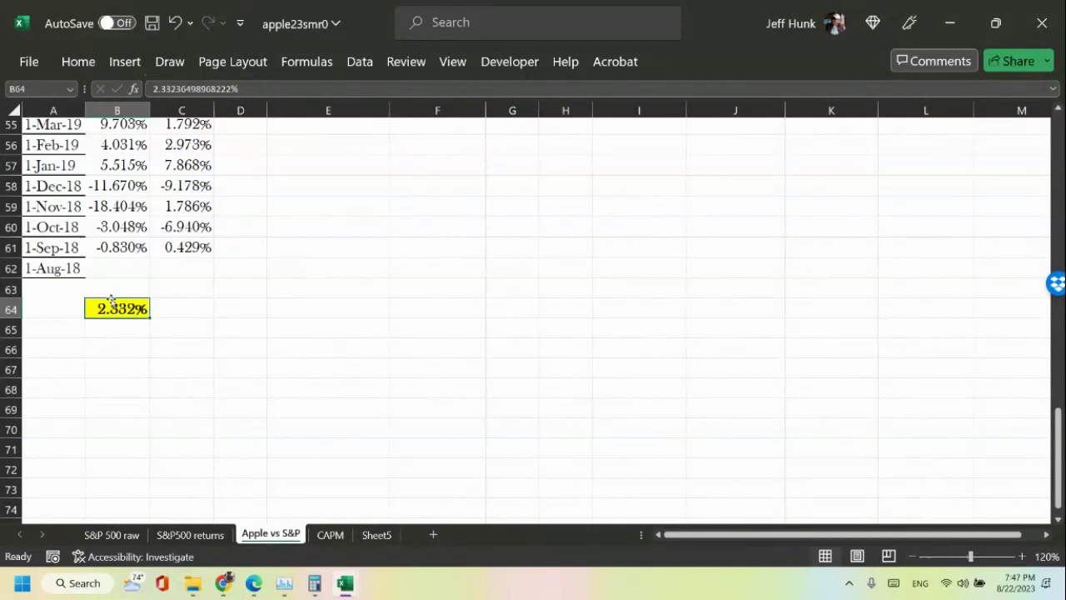
pyautogui.moveTo(111, 298); pyautogui.dragTo(116, 275)
# Replace the date in A62 with the label "AVG".
pyautogui.click(53, 268)
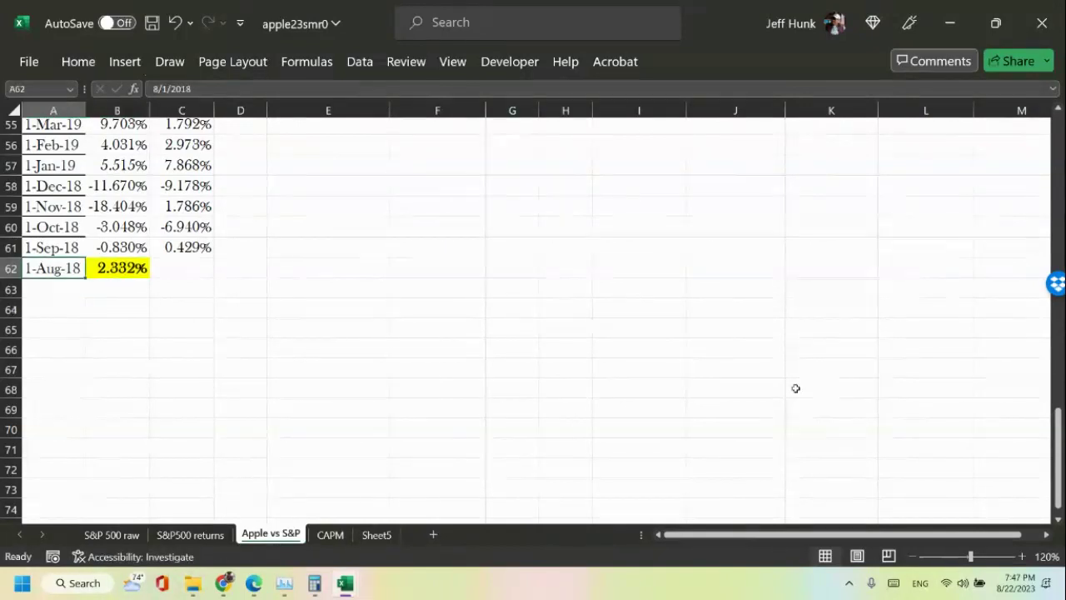
pyautogui.write('AVG')
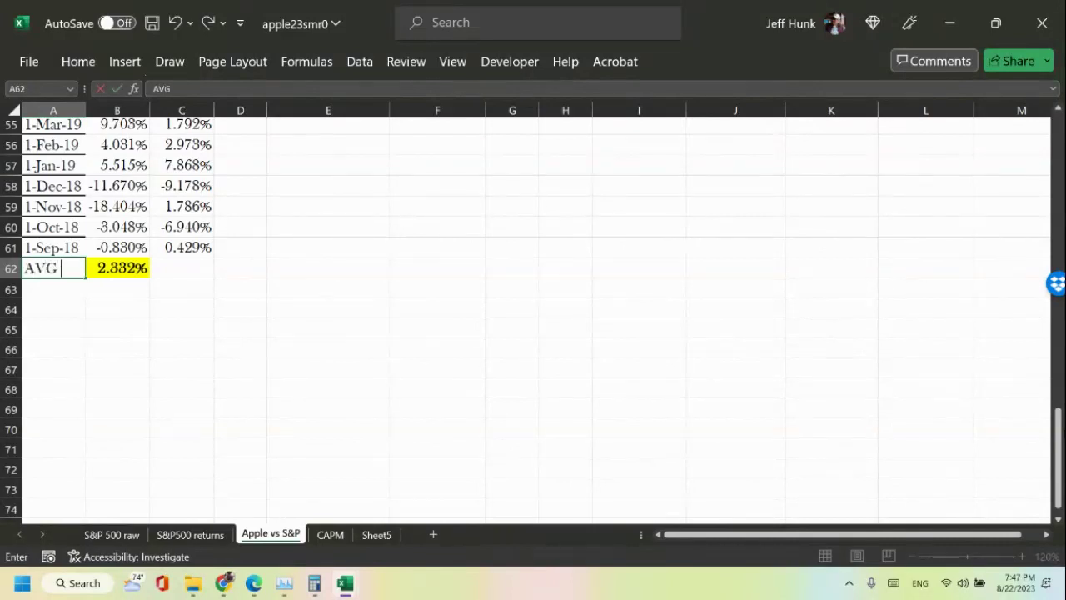
pyautogui.click(93, 395)
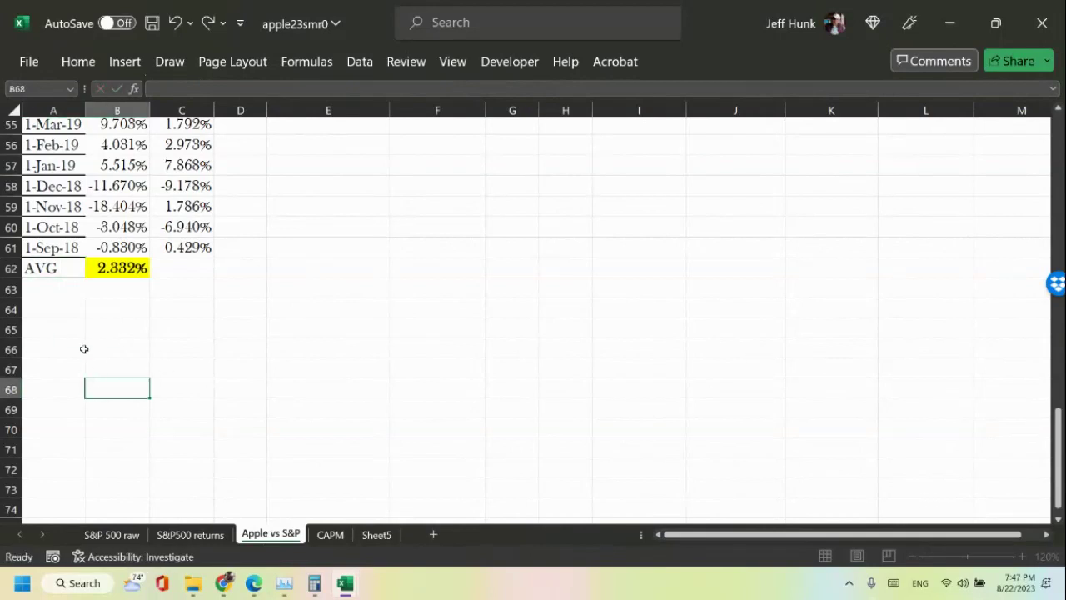
# Make the AVG label in A62 bold and give its cell a yellow fill.
pyautogui.click(51, 267)
pyautogui.click(78, 61)
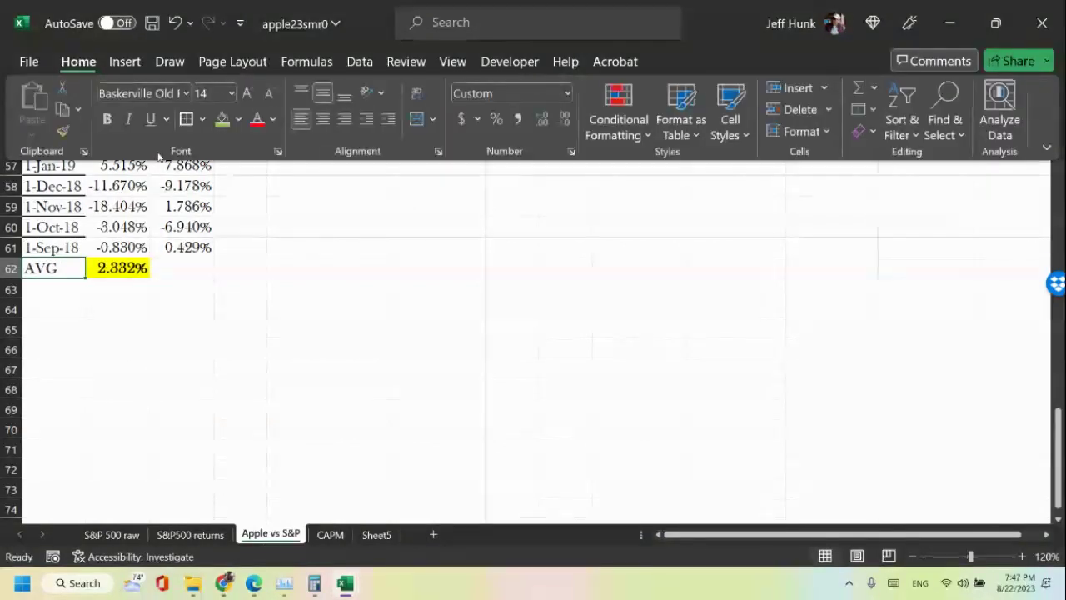
pyautogui.click(107, 119)
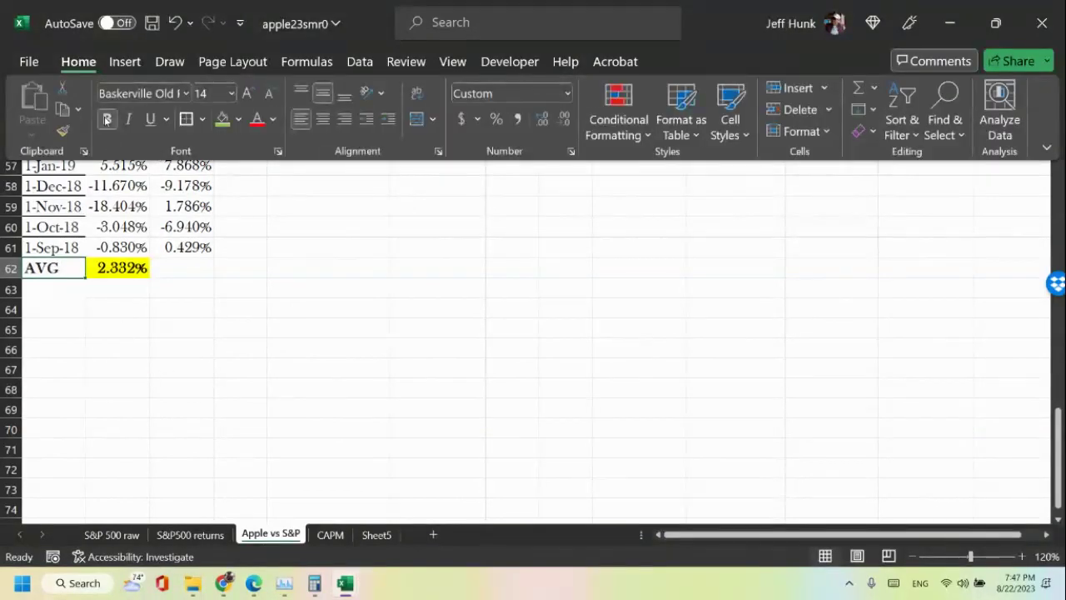
pyautogui.click(238, 120)
pyautogui.click(264, 285)
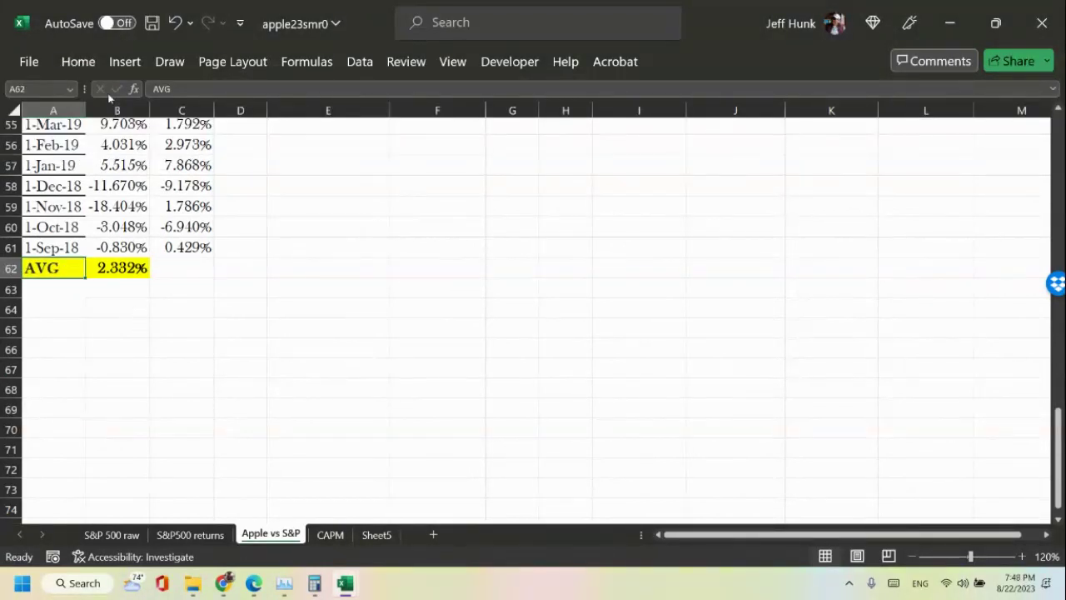
# Fill the highlighted average cell B62 across into C62 on the Apple vs S&P sheet.
pyautogui.click(211, 265)
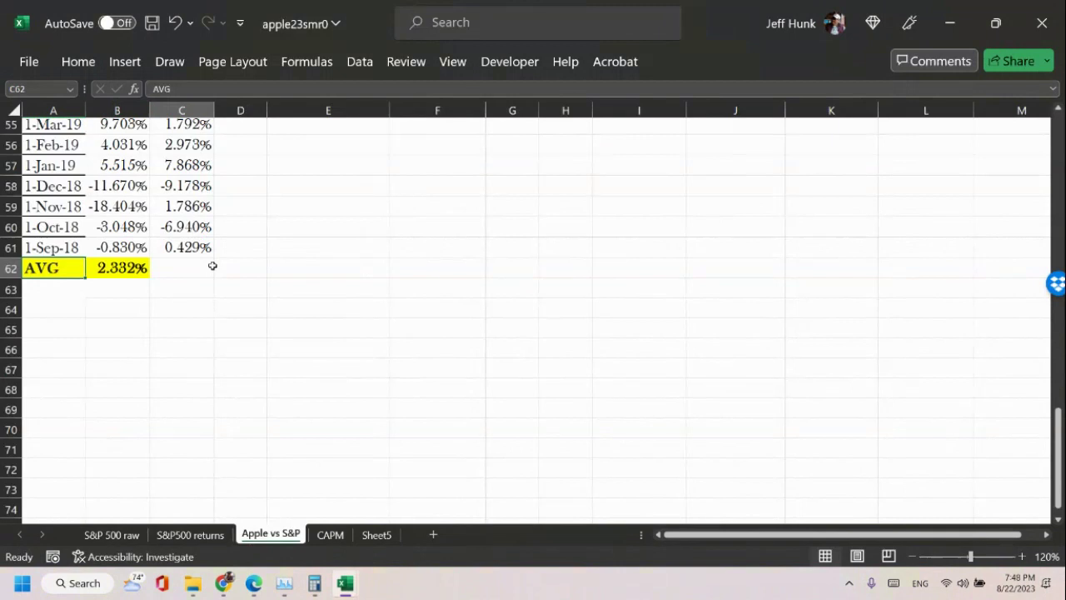
pyautogui.click(131, 267)
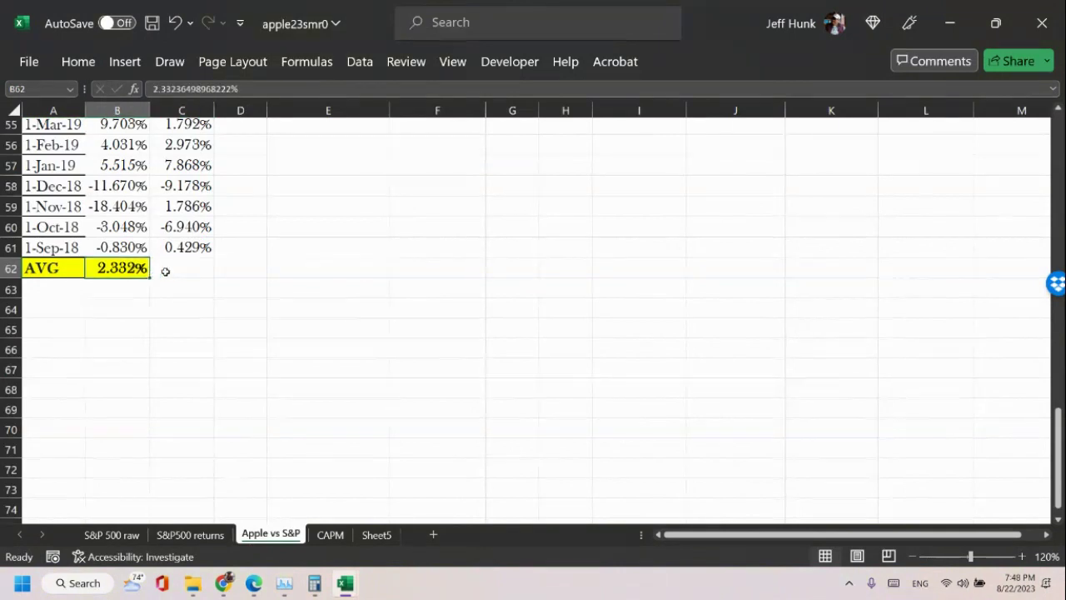
pyautogui.click(163, 269)
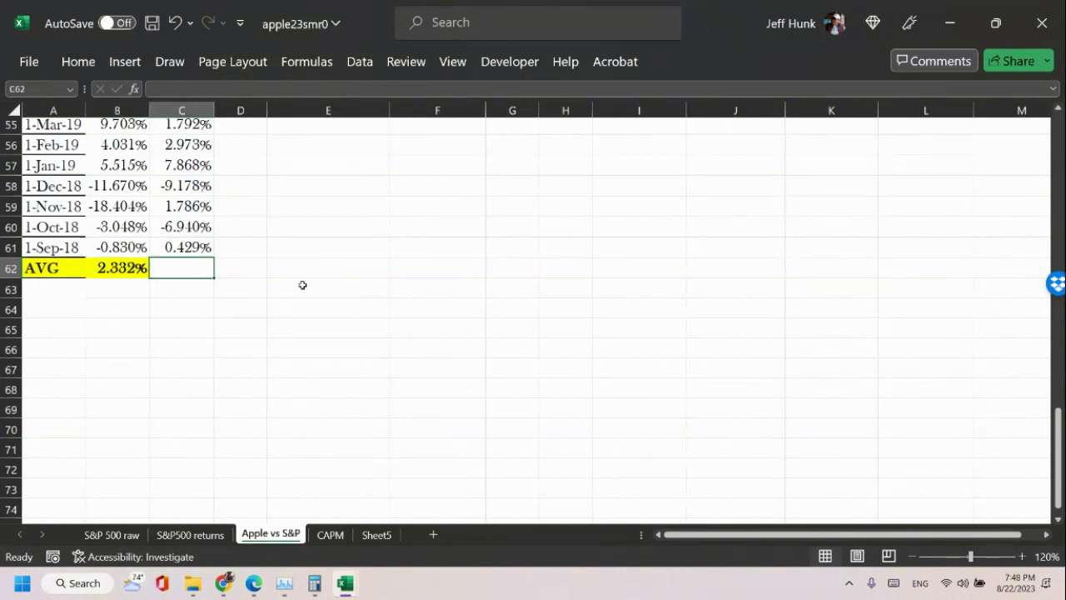
pyautogui.click(127, 267)
pyautogui.moveTo(153, 277); pyautogui.dragTo(204, 275)
pyautogui.click(173, 267)
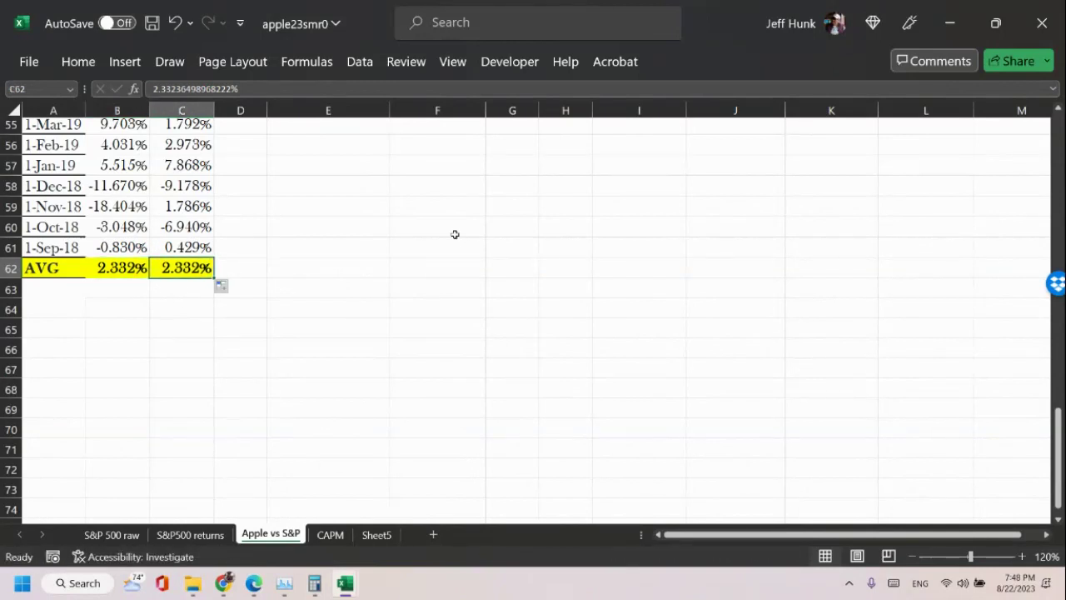
# Replace the content of C62 with an AVERAGE formula over the S&P 500 returns in C2:C60.
pyautogui.write('=average')
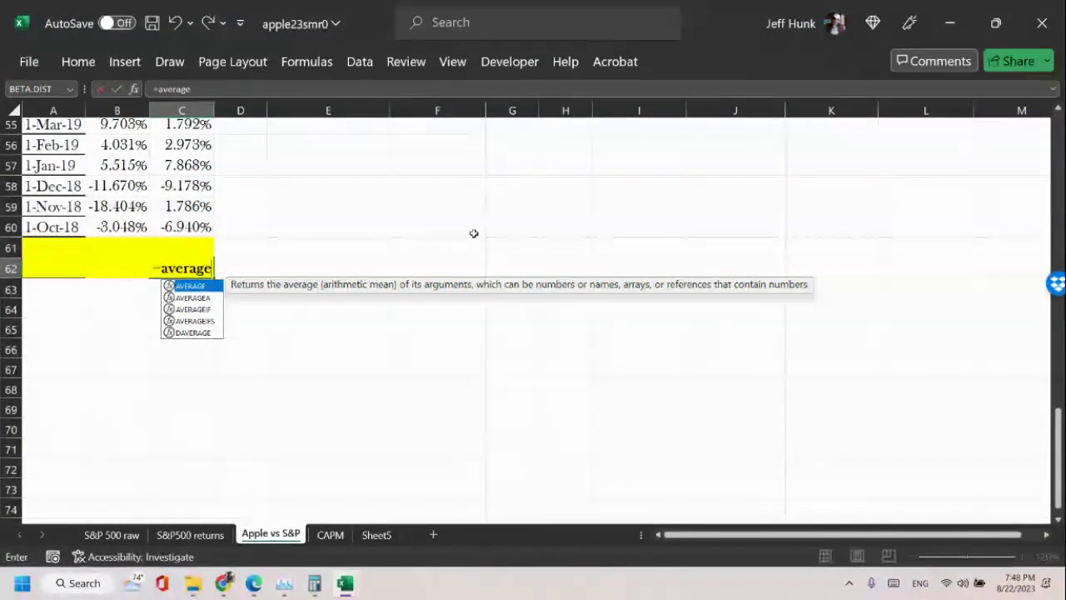
pyautogui.write('(')
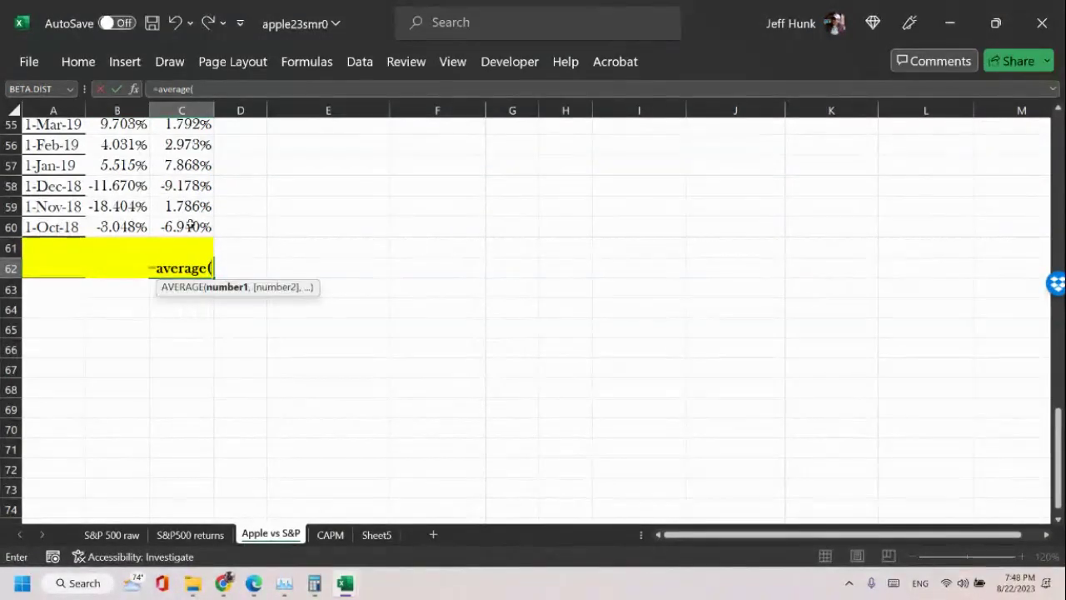
pyautogui.moveTo(190, 225); pyautogui.dragTo(181, 137)
pyautogui.click(116, 89)
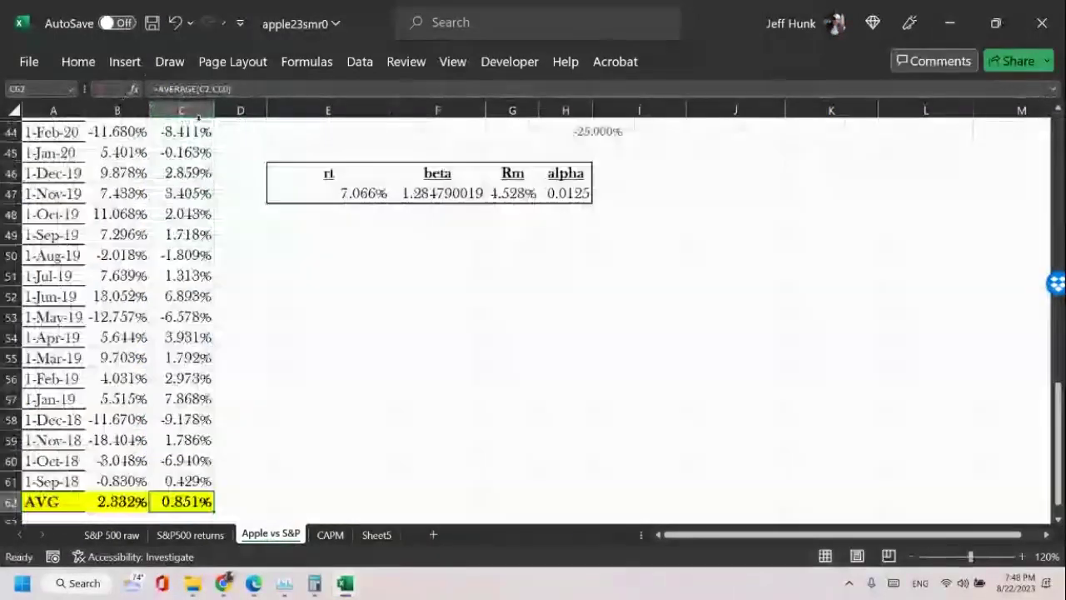
pyautogui.click(462, 352)
pyautogui.click(362, 454)
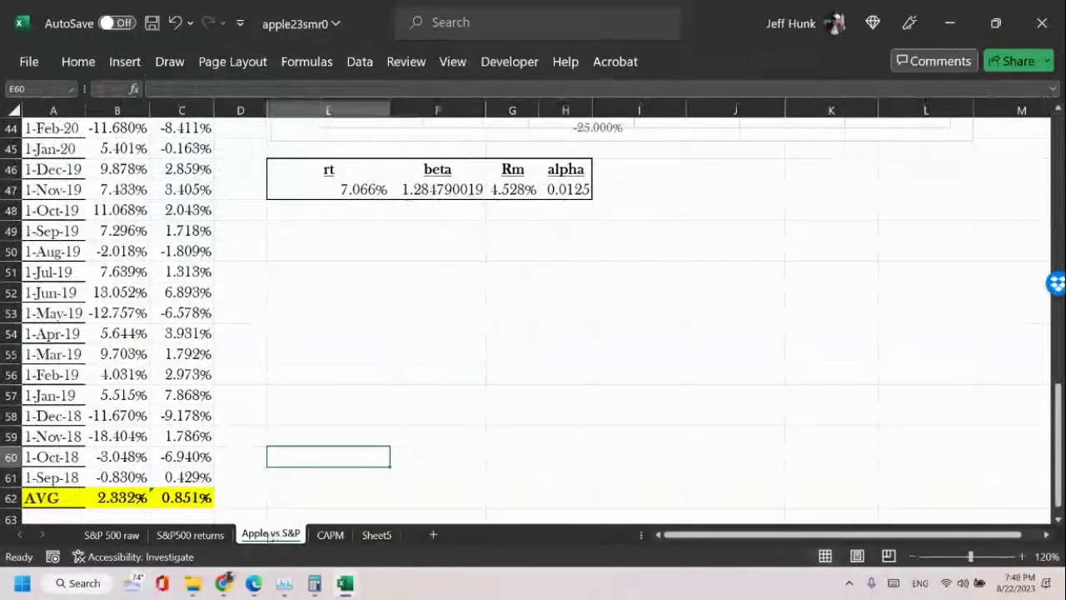
# Examine the S&P500 returns sheet, then the average rows on the Apple best & worst and S&P 500 sheets of the AAPL23smr workbook.
pyautogui.click(191, 534)
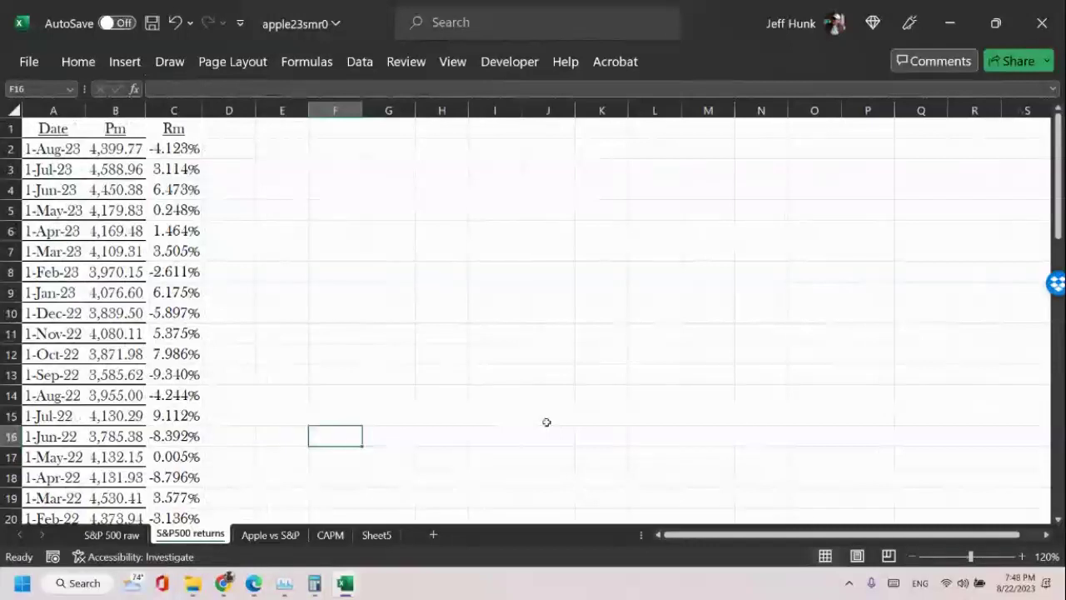
pyautogui.scroll(-4, 545, 421)
pyautogui.scroll(3, 547, 421)
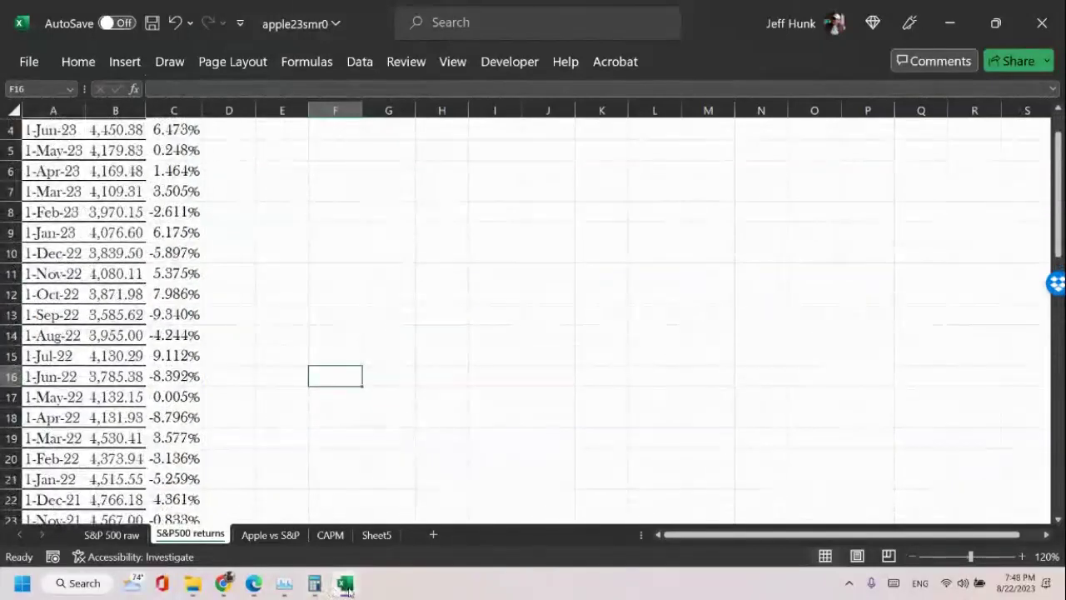
pyautogui.moveTo(345, 583)
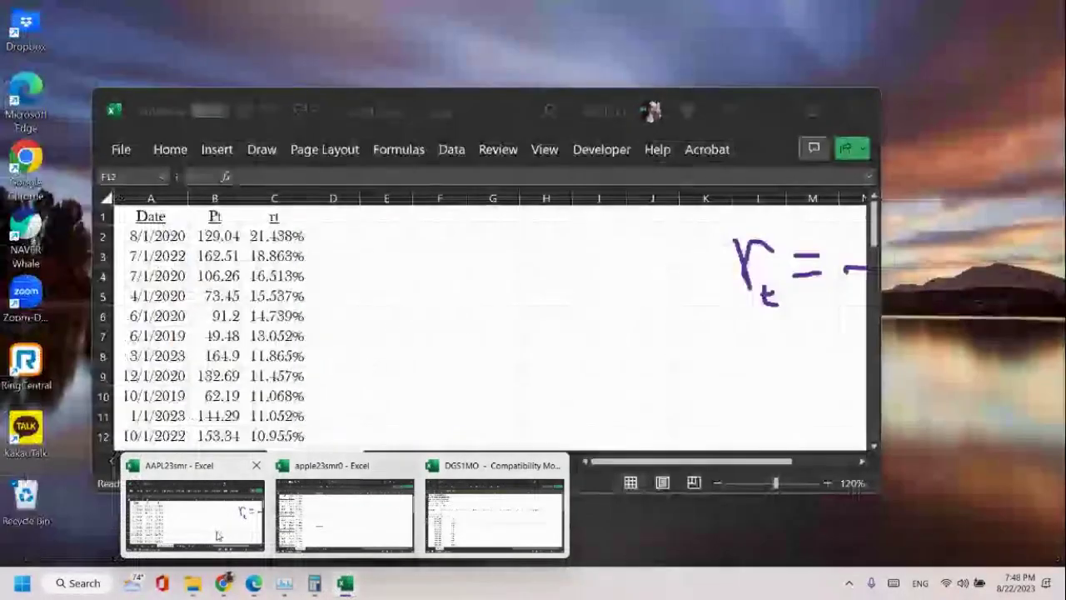
pyautogui.click(194, 512)
pyautogui.scroll(-17, 563, 377)
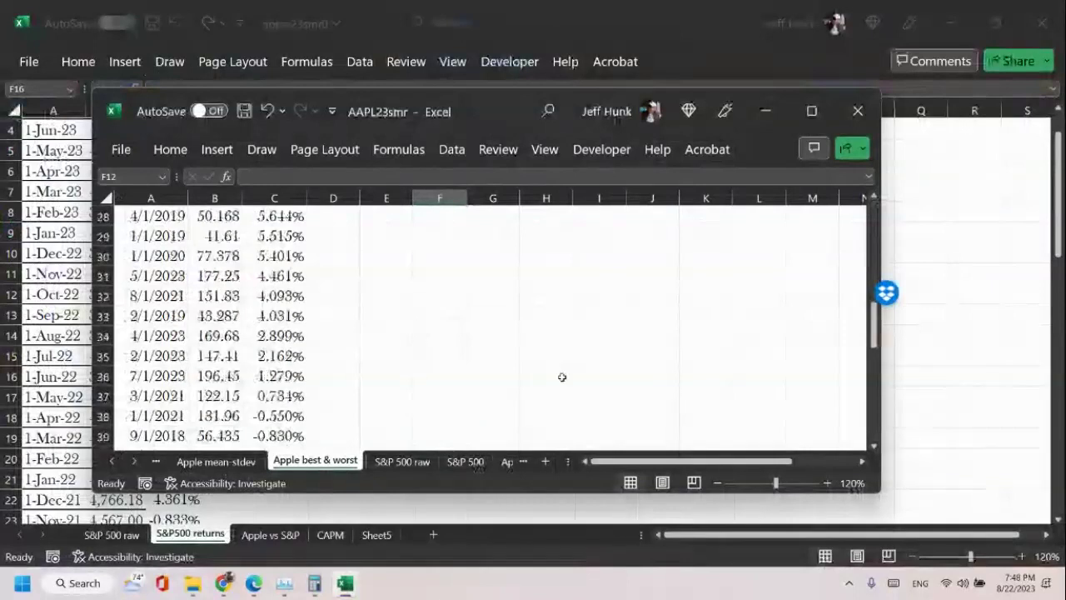
pyautogui.scroll(2, 563, 379)
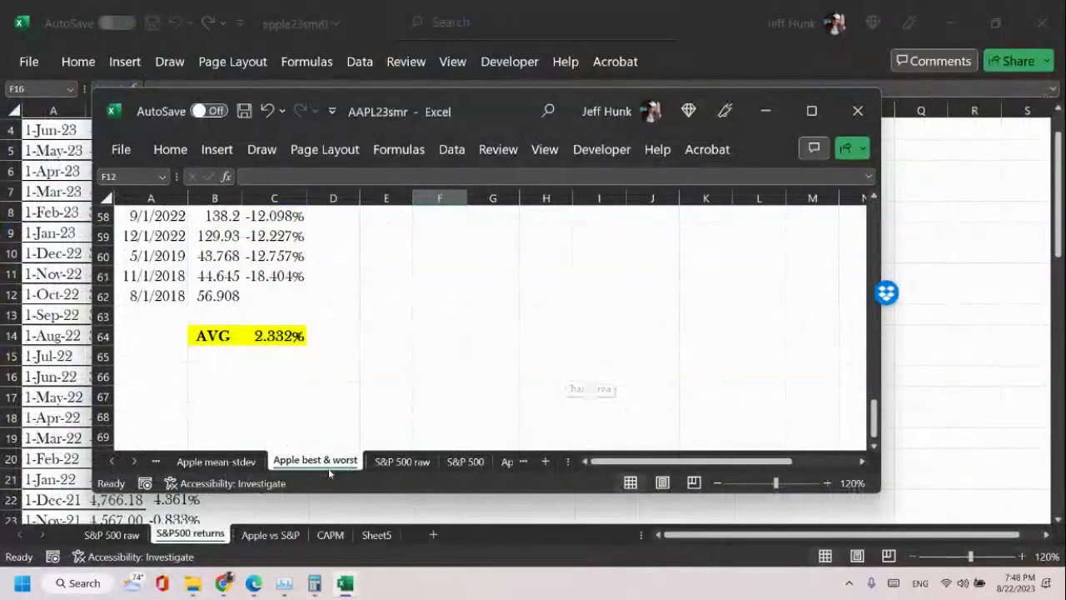
pyautogui.click(403, 461)
pyautogui.click(465, 460)
pyautogui.scroll(-20, 564, 375)
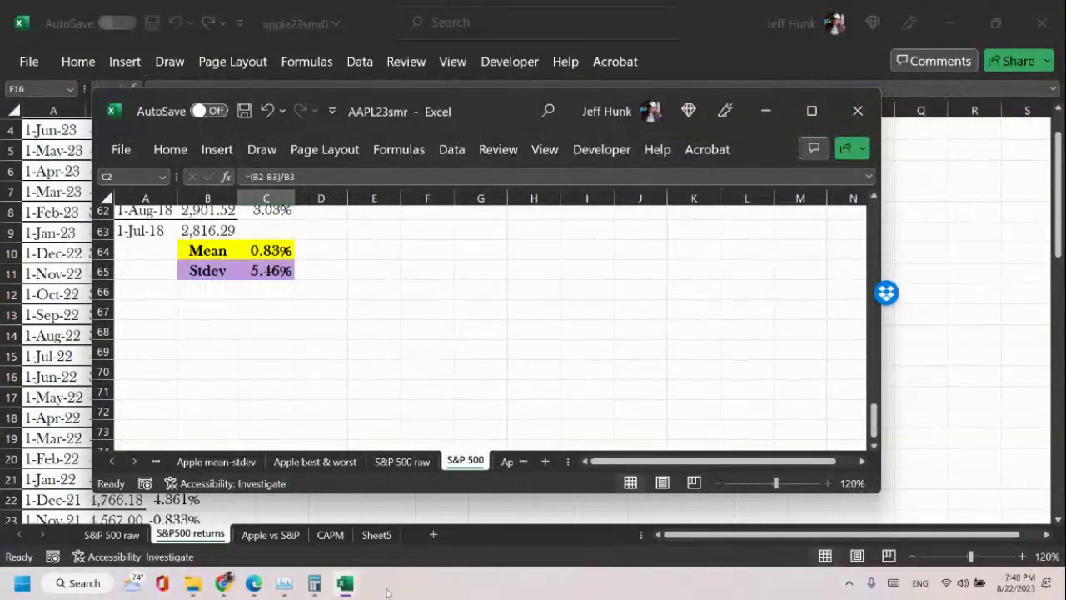
pyautogui.click(766, 110)
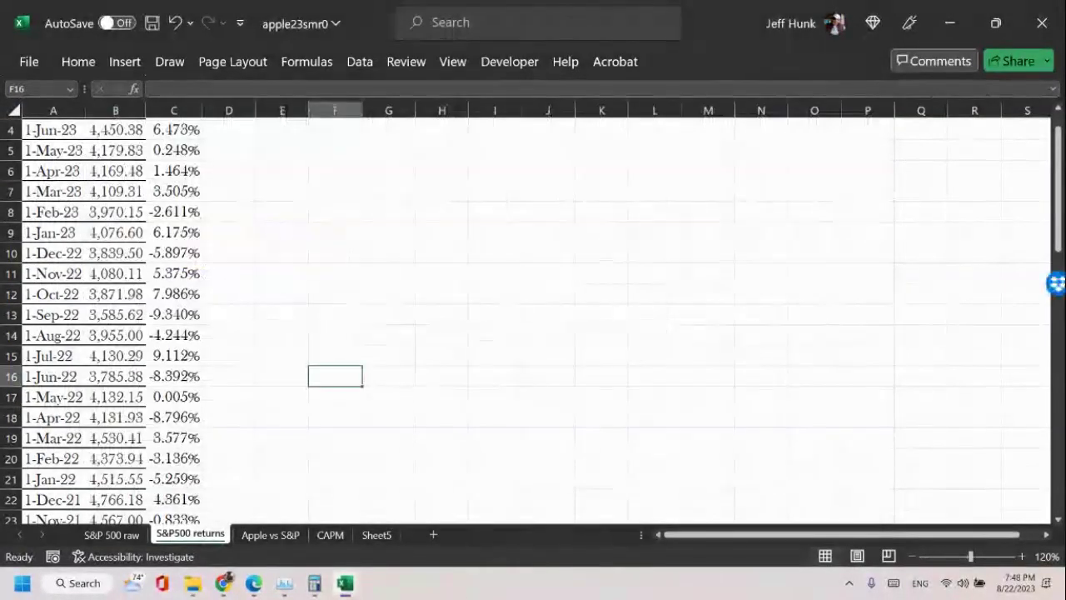
# Switch to the DGS1MO workbook to view its FRED Graph sheet and clear the data range selection.
pyautogui.moveTo(345, 583)
pyautogui.click(495, 512)
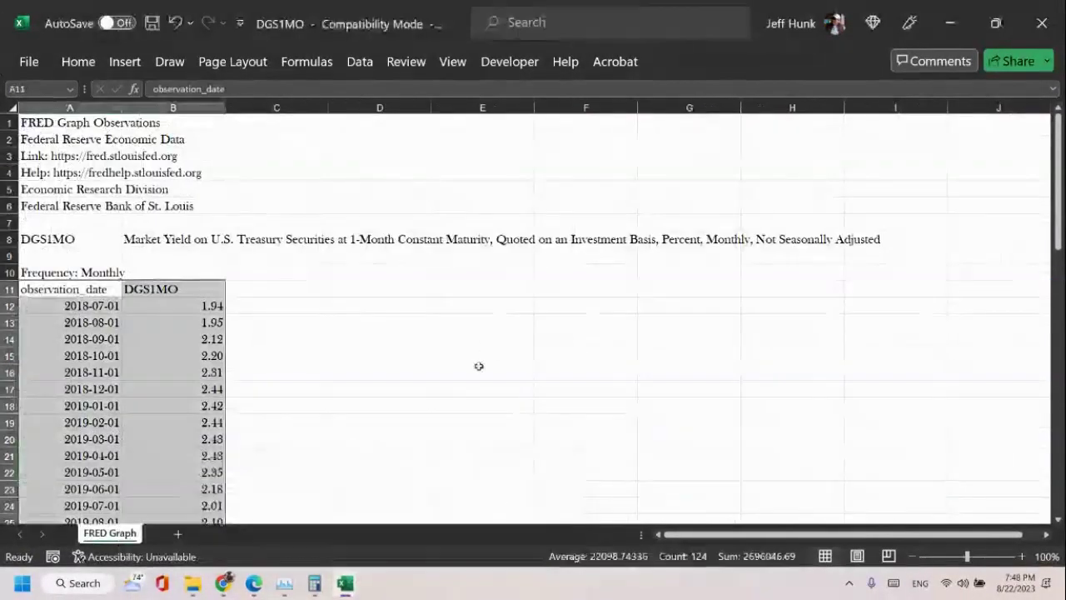
pyautogui.click(483, 339)
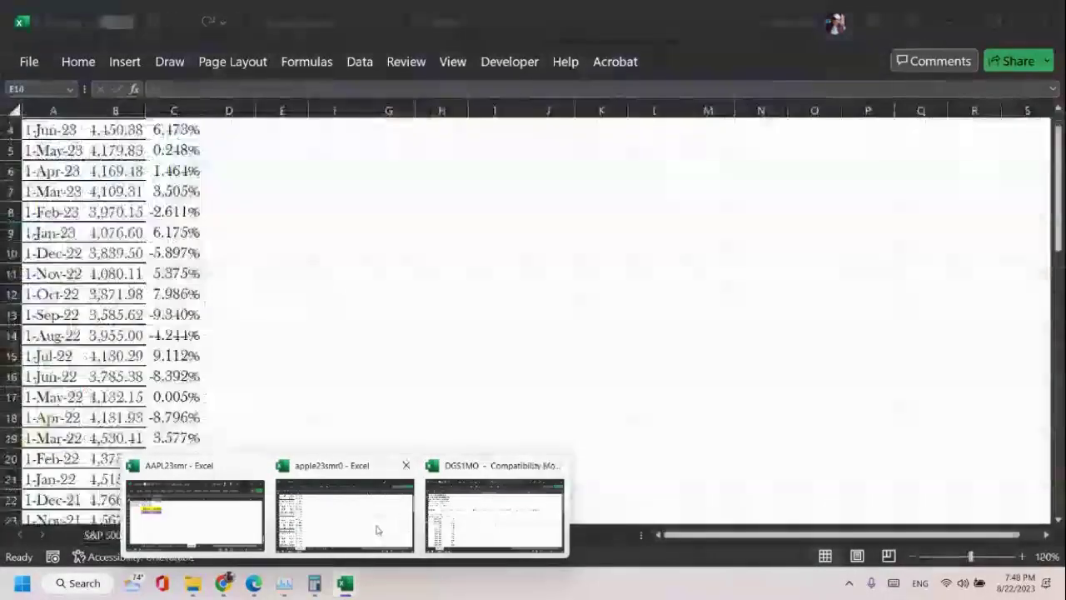
# Return to the apple23smr0 workbook and try to rename Sheet5 as DGS1MO.
pyautogui.click(344, 515)
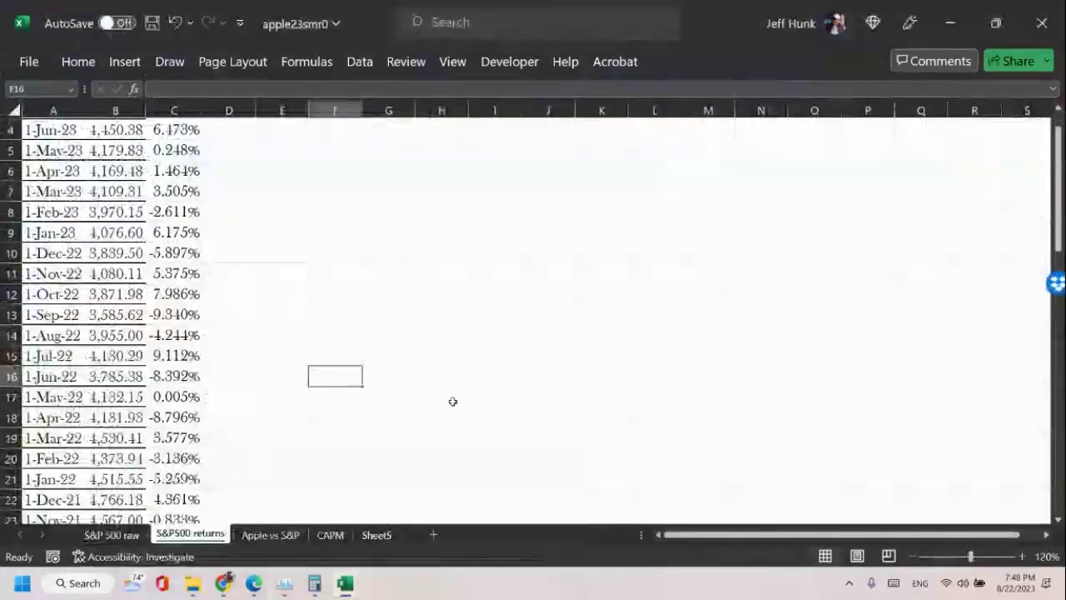
pyautogui.click(330, 534)
pyautogui.click(376, 535)
pyautogui.rightClick(377, 534)
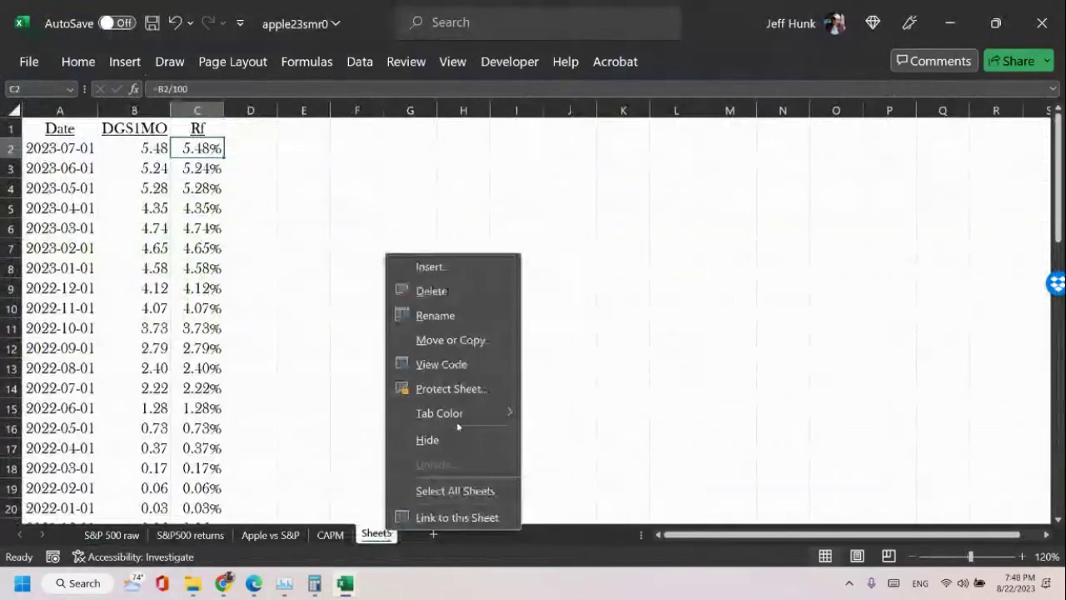
pyautogui.click(466, 317)
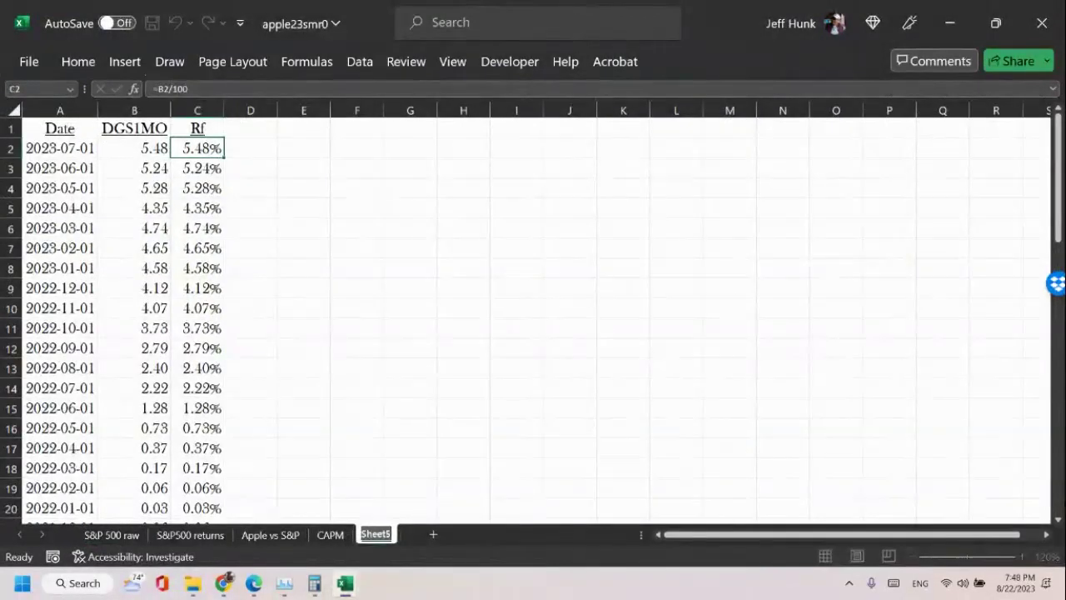
pyautogui.write('DG')
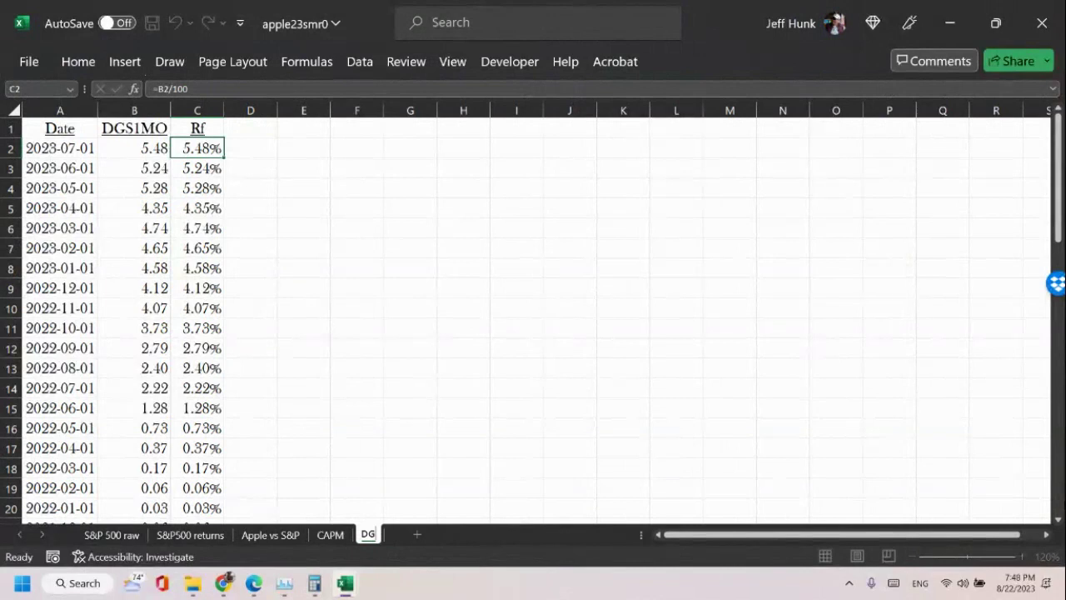
pyautogui.write('S1MO')
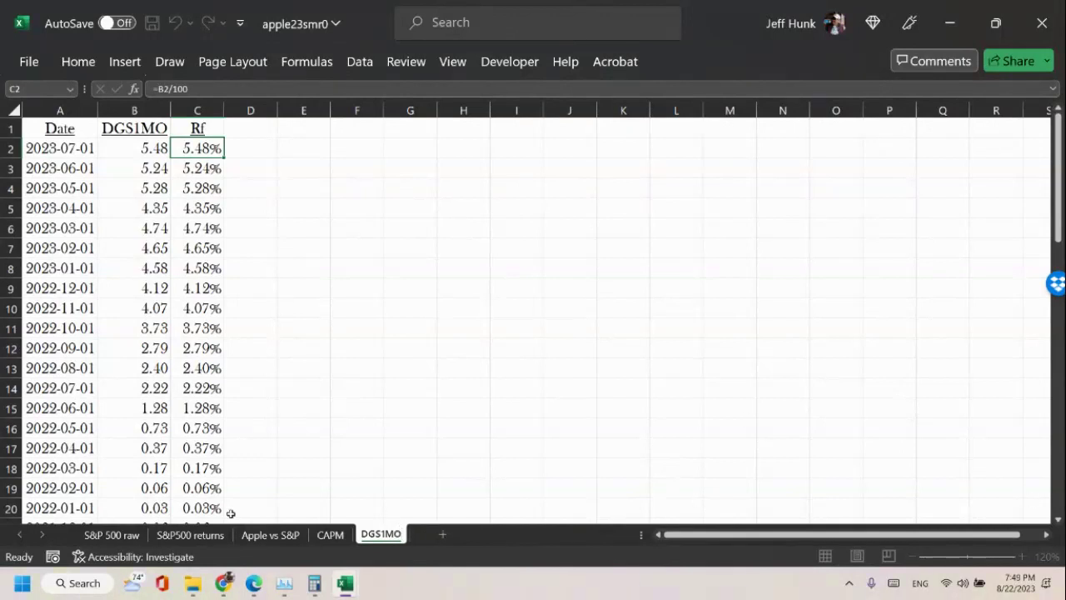
# Try fitting column B to its contents on the DGS1MO workbook's FRED Graph sheet, and undo the widening.
pyautogui.moveTo(345, 583)
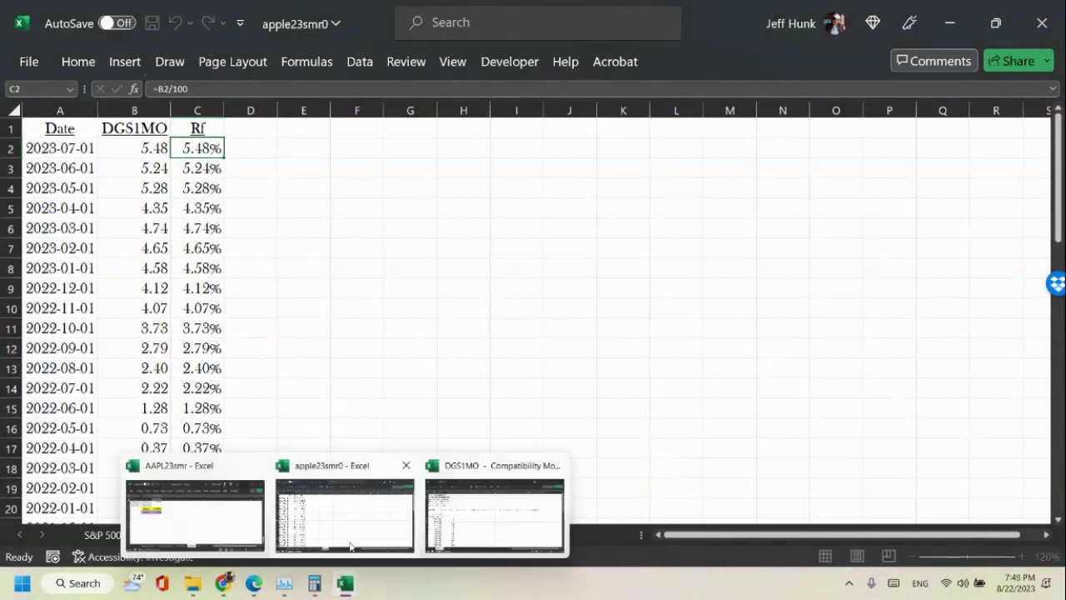
pyautogui.click(466, 511)
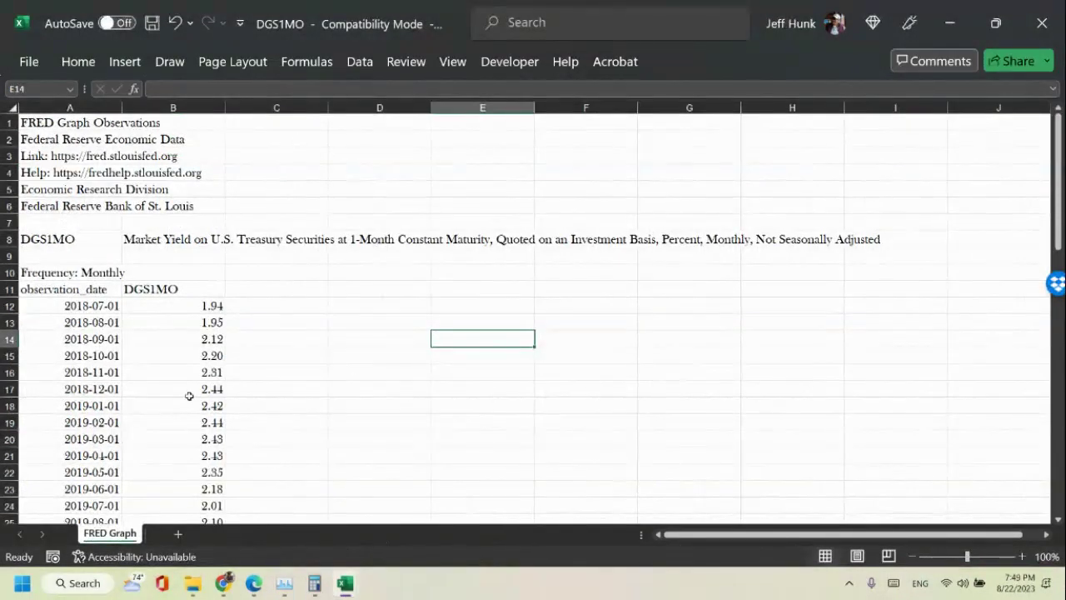
pyautogui.doubleClick(223, 109)
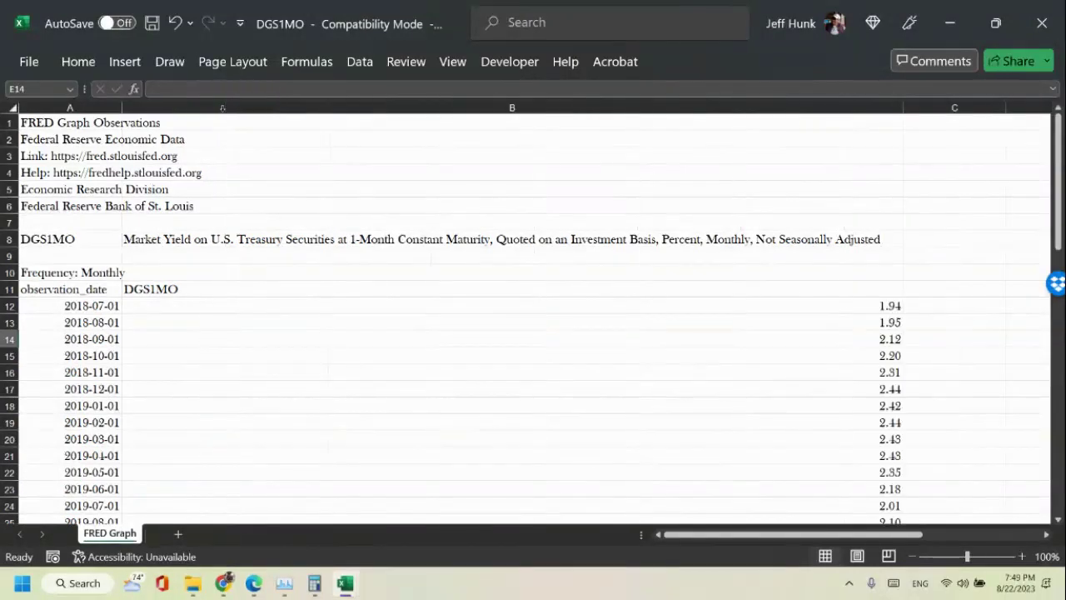
pyautogui.click(176, 24)
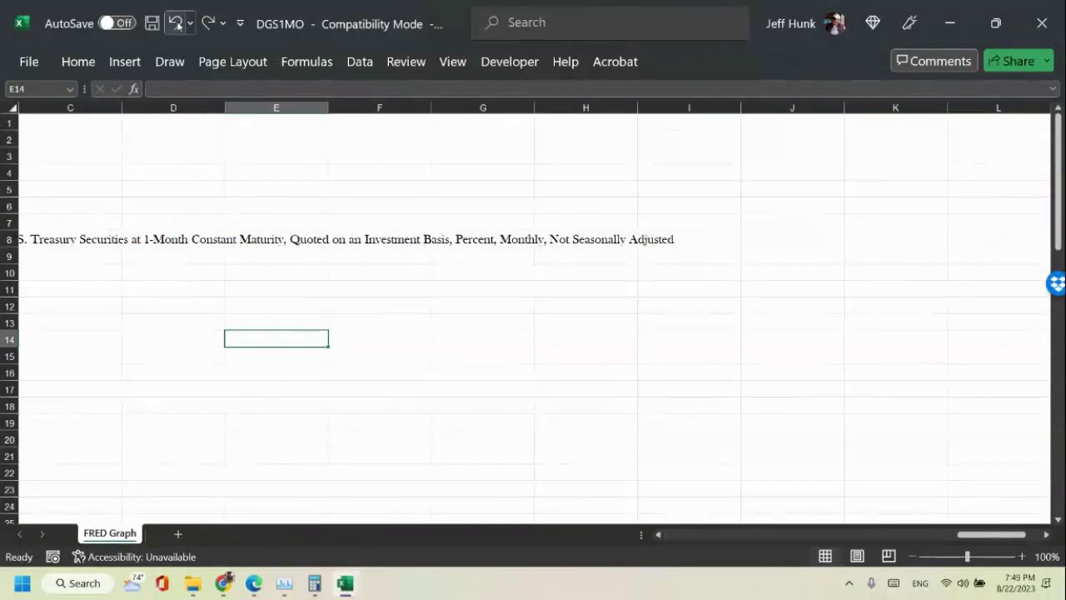
pyautogui.click(727, 536)
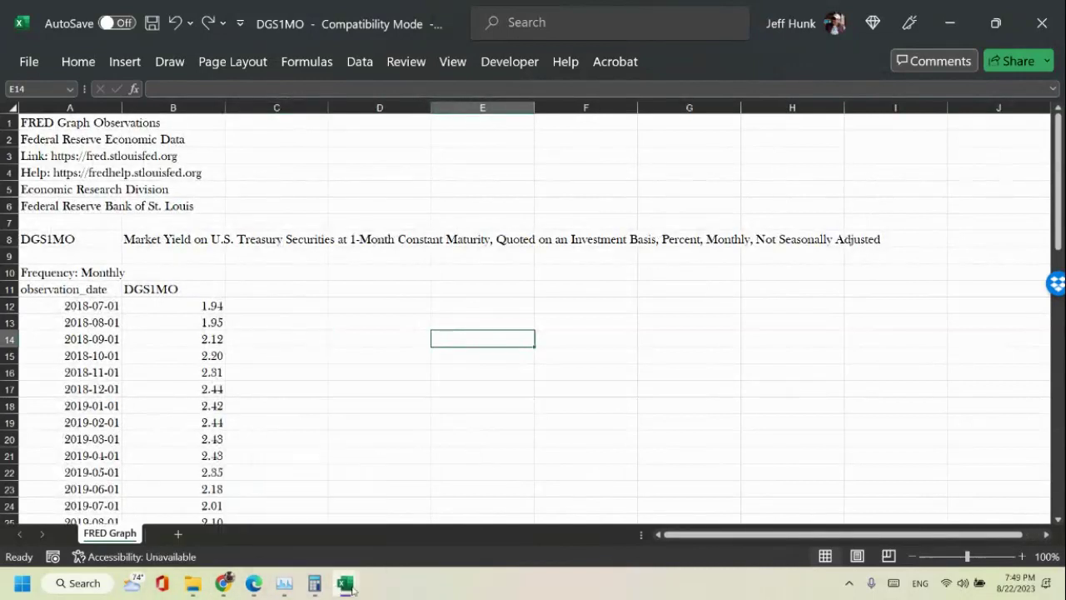
pyautogui.moveTo(344, 583)
pyautogui.click(384, 496)
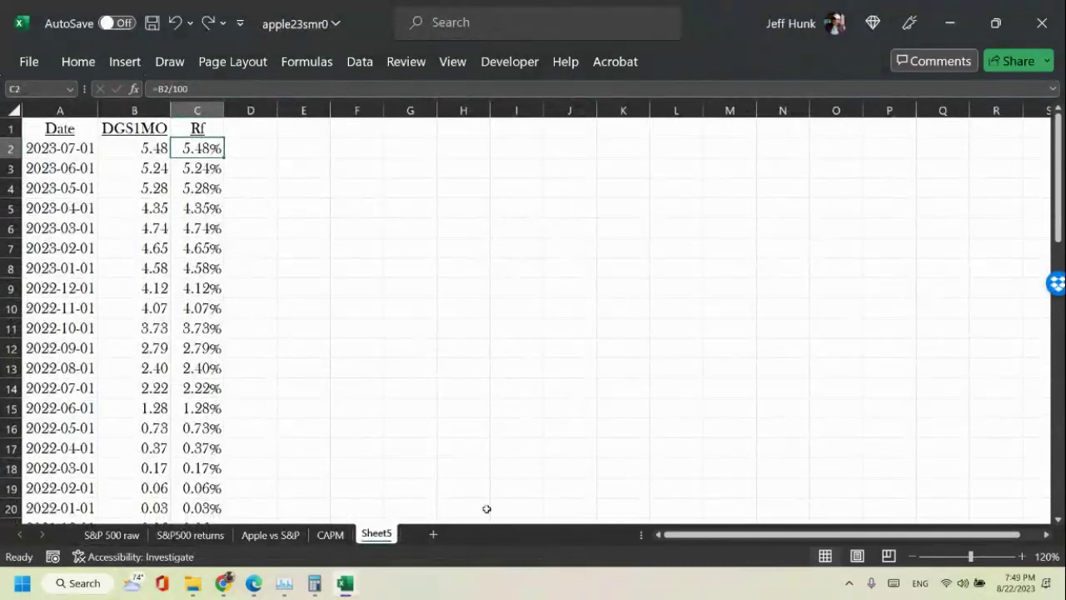
pyautogui.click(330, 534)
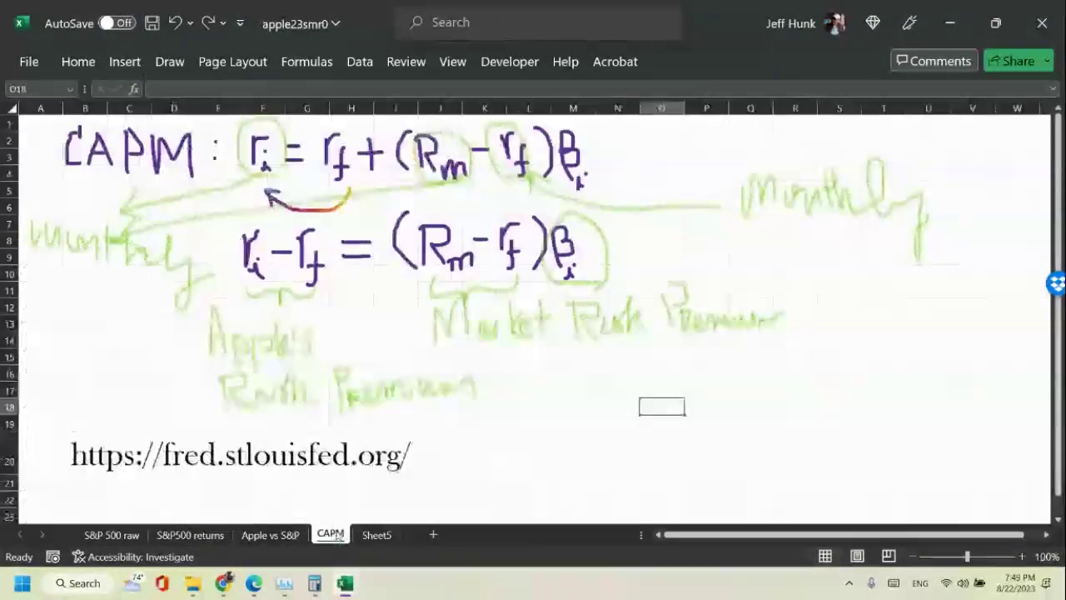
pyautogui.scroll(-2, 603, 409)
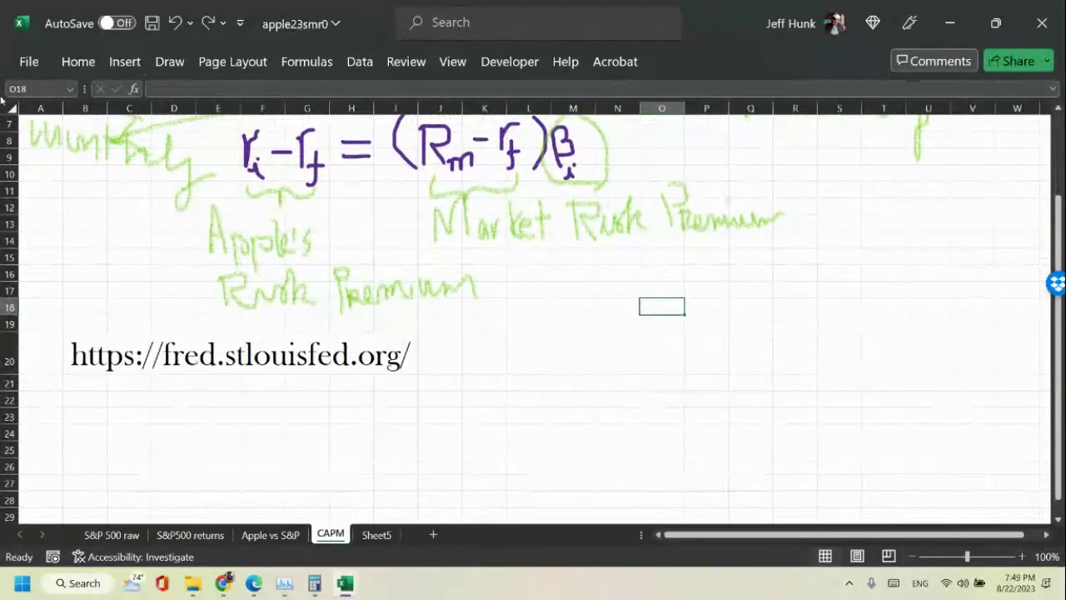
pyautogui.click(69, 352)
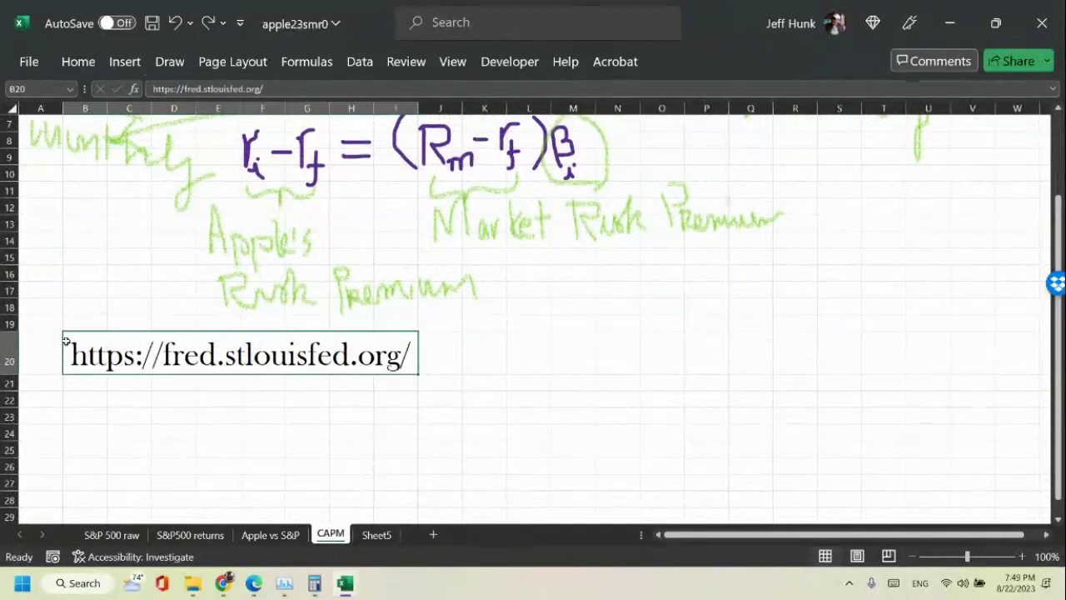
pyautogui.rightClick(66, 342)
pyautogui.click(109, 70)
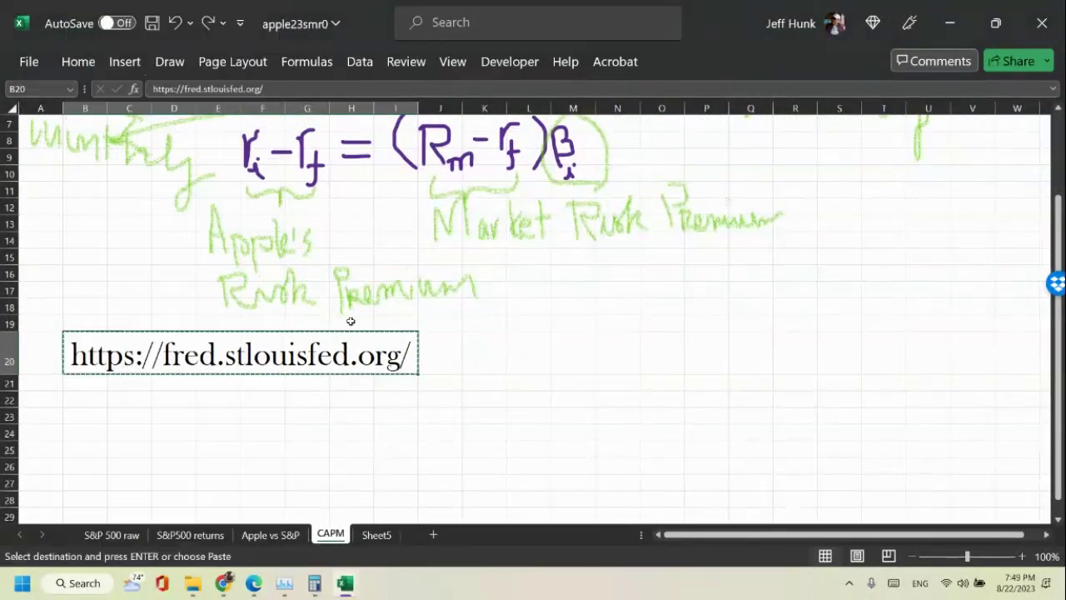
pyautogui.click(376, 534)
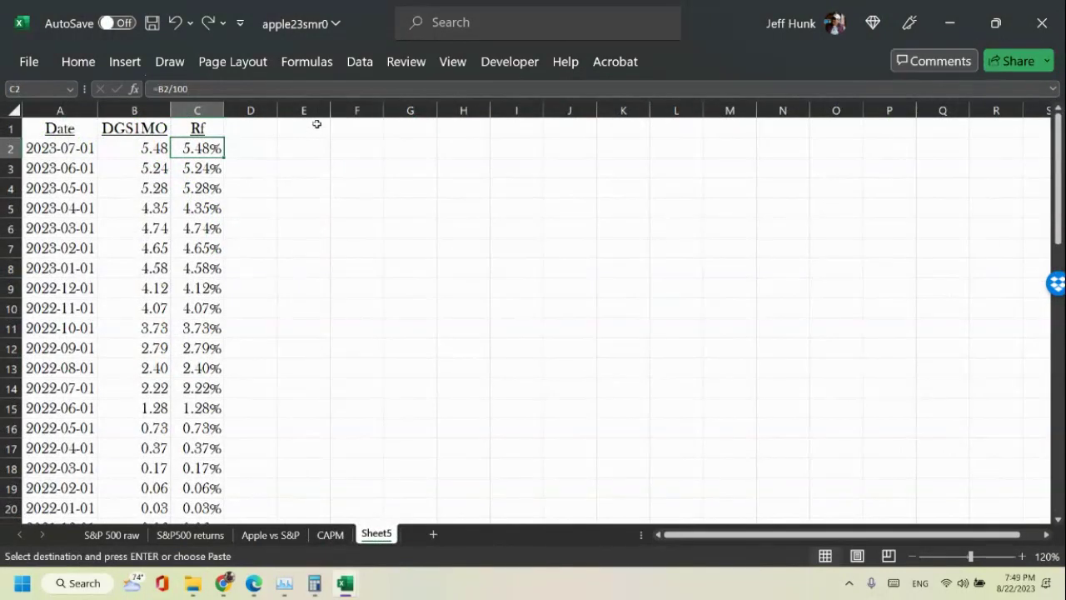
pyautogui.click(304, 125)
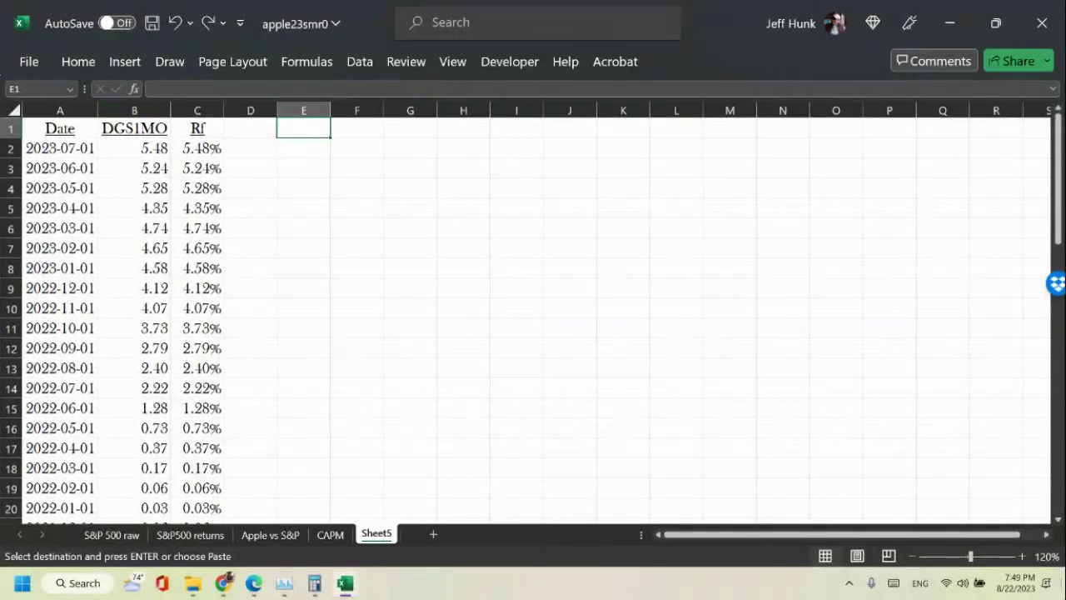
pyautogui.click(77, 62)
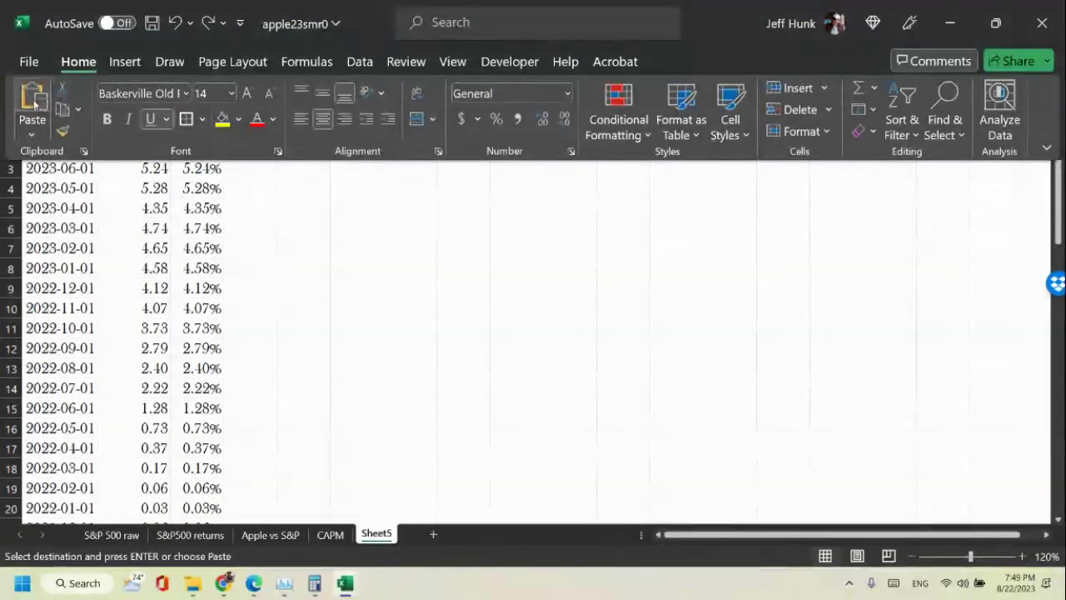
pyautogui.click(518, 278)
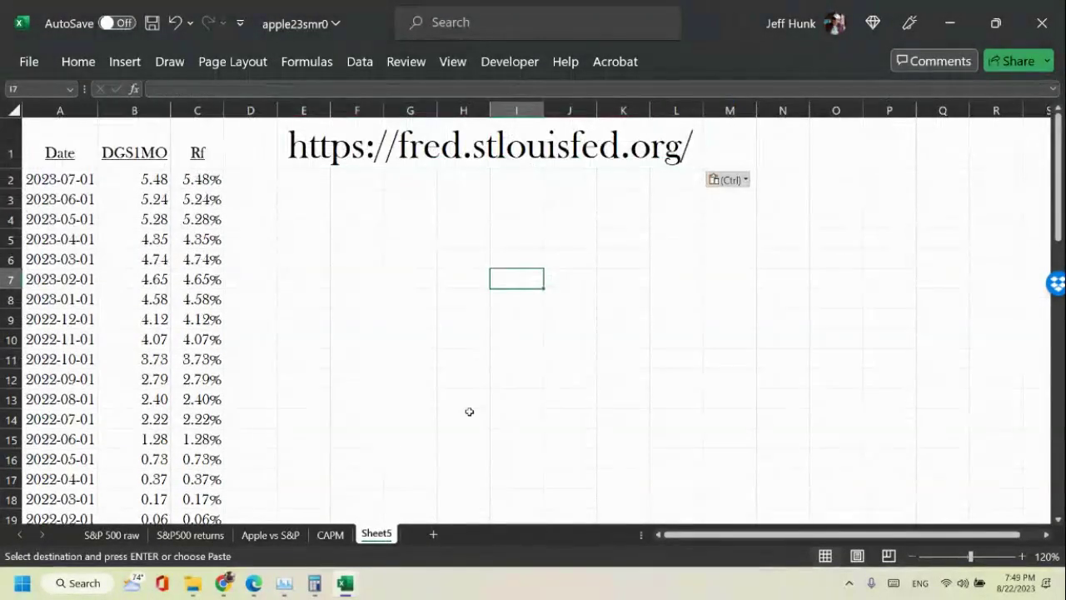
# Delete the FRED web address from row 20 of the CAPM sheet and unmerge cells B20 through I20.
pyautogui.click(330, 535)
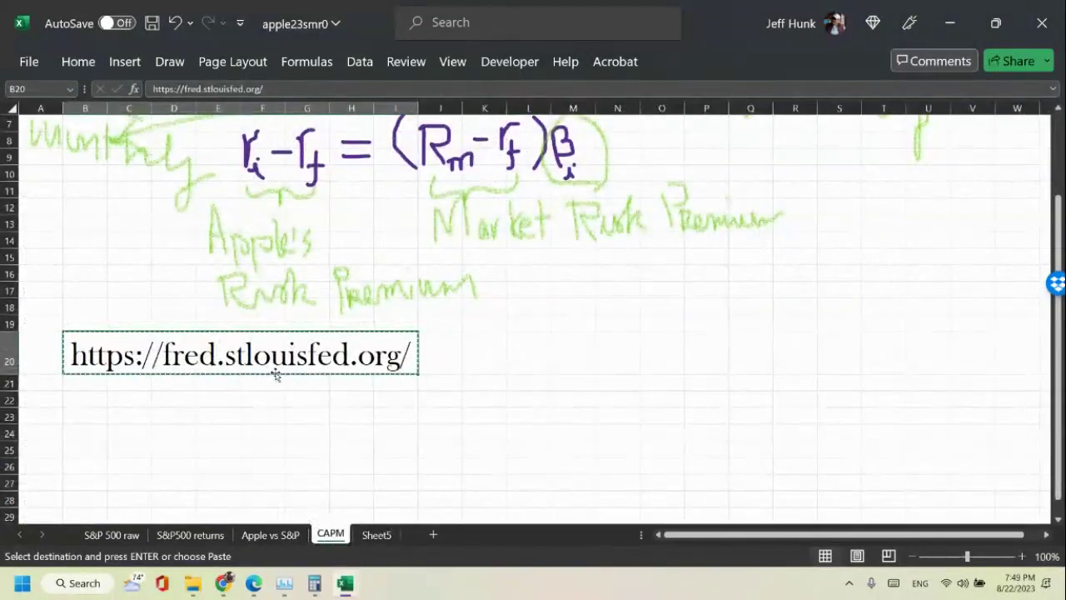
pyautogui.press('Delete')
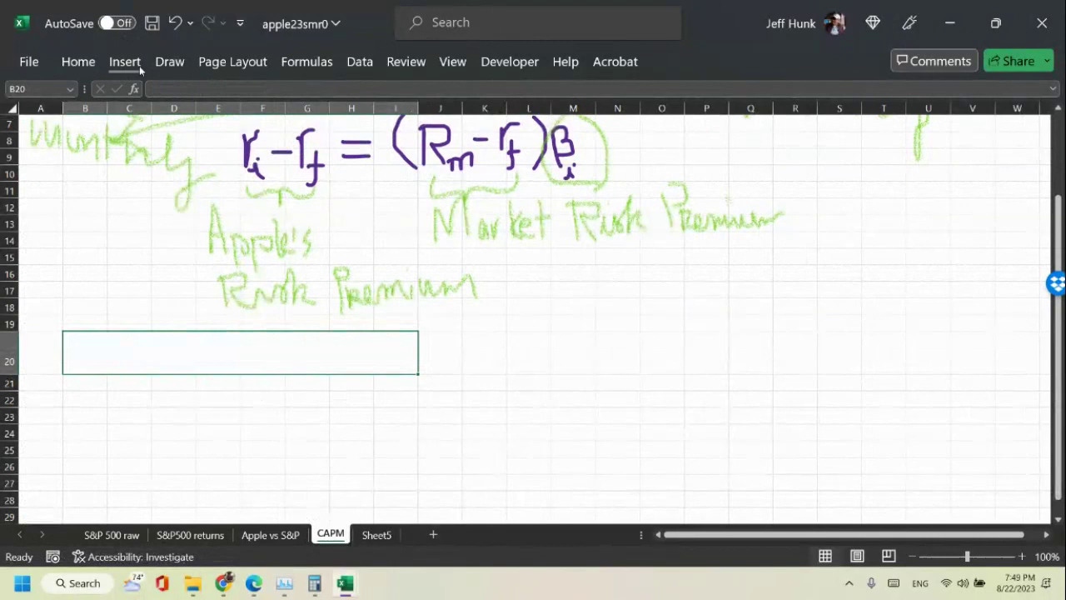
pyautogui.click(78, 64)
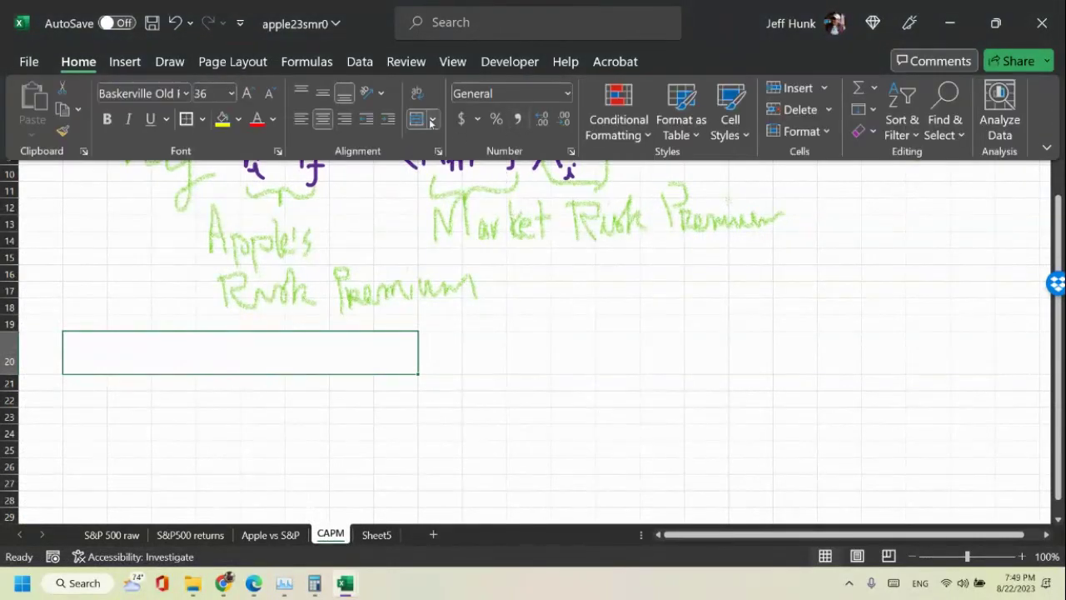
pyautogui.click(432, 121)
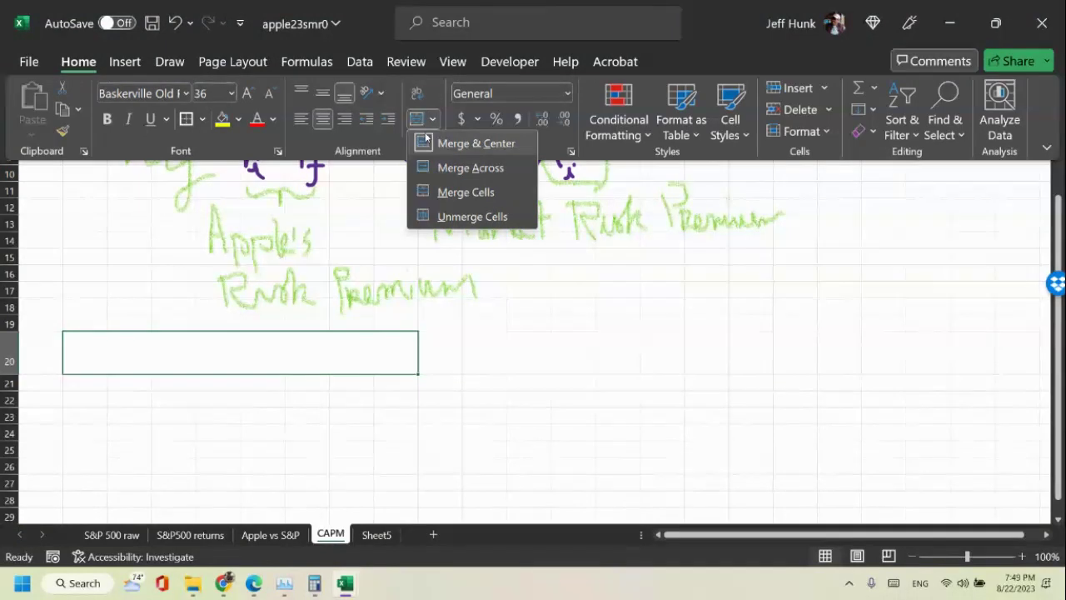
pyautogui.click(450, 143)
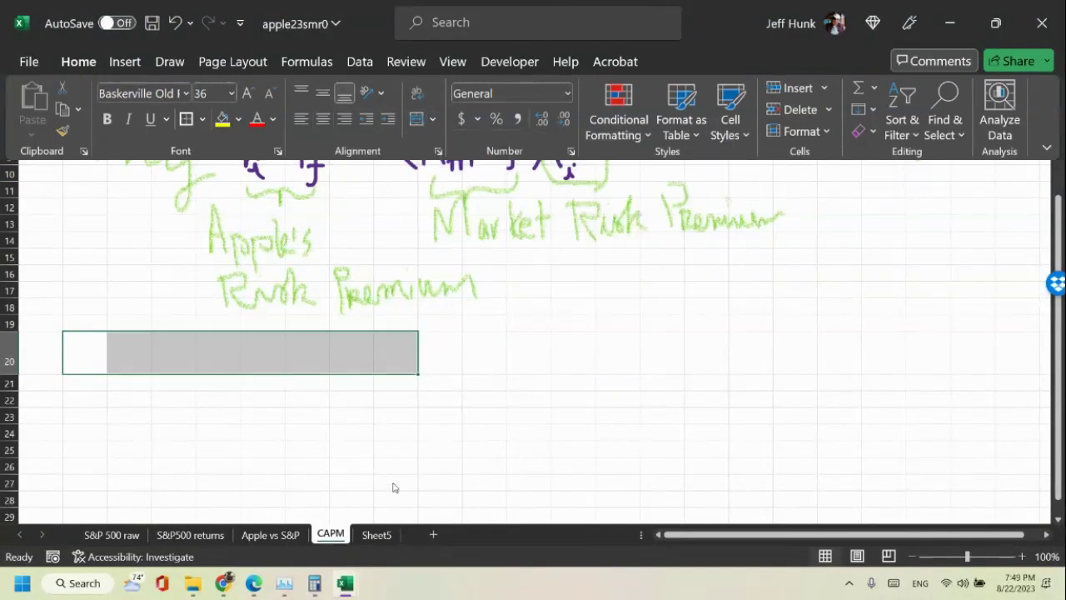
pyautogui.click(516, 395)
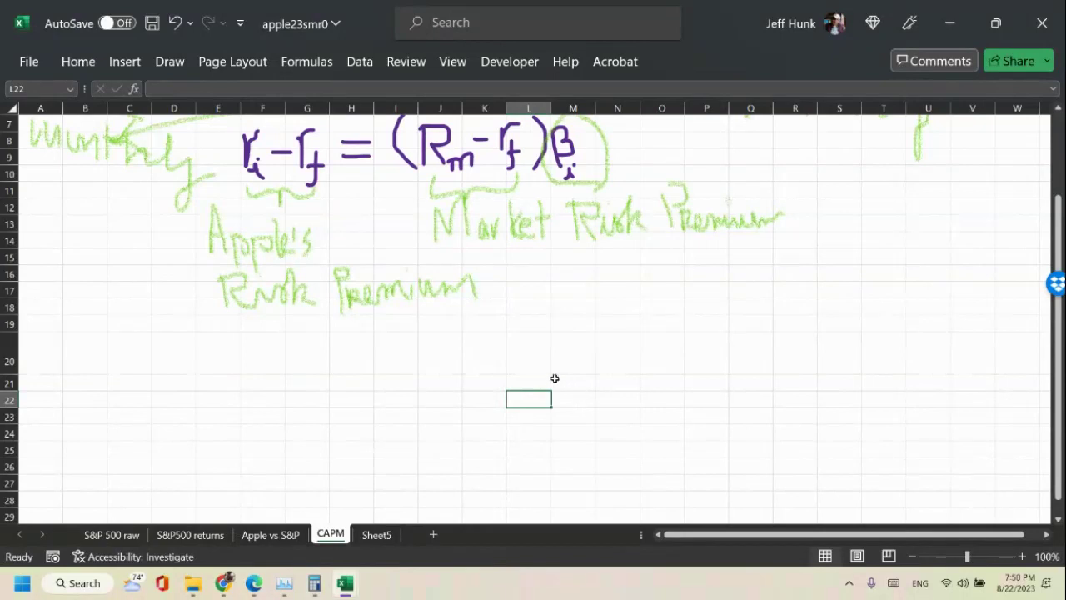
pyautogui.scroll(2, 705, 314)
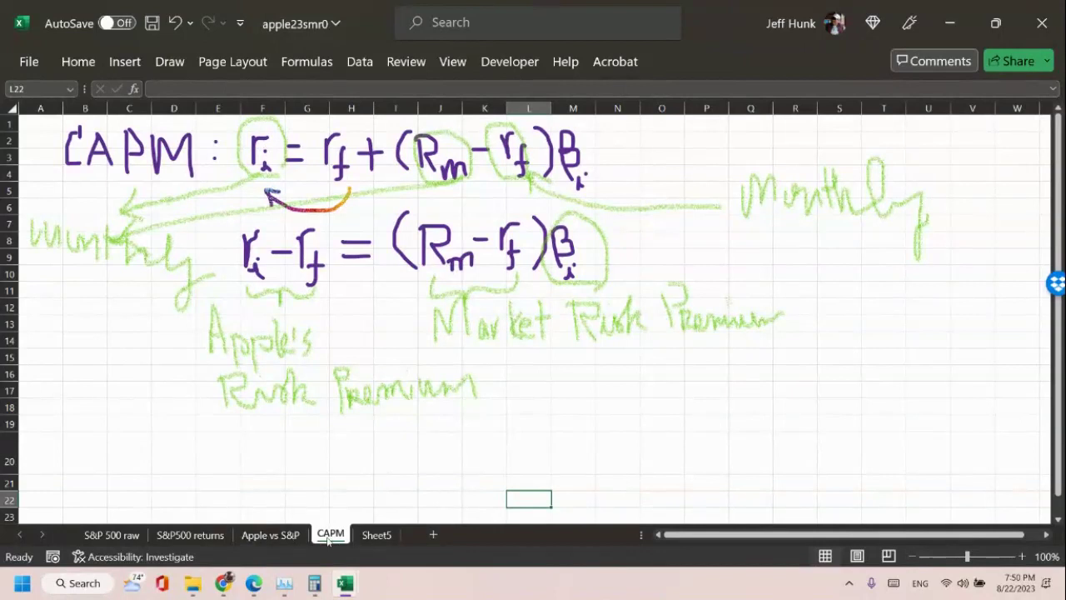
# Rename Sheet5 as DGS1MO.
pyautogui.click(377, 534)
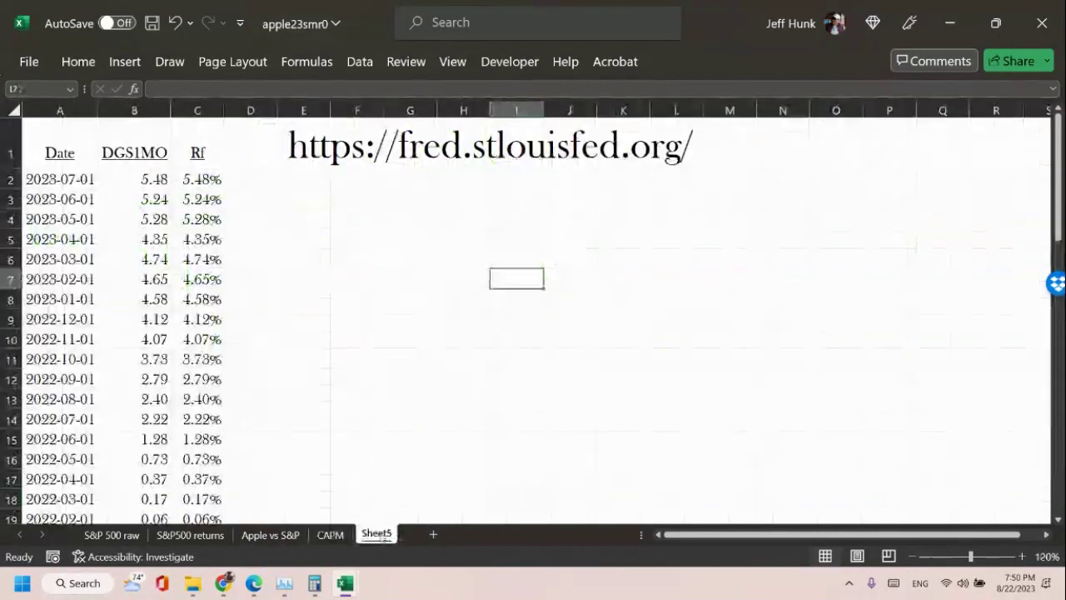
pyautogui.rightClick(378, 535)
pyautogui.click(428, 317)
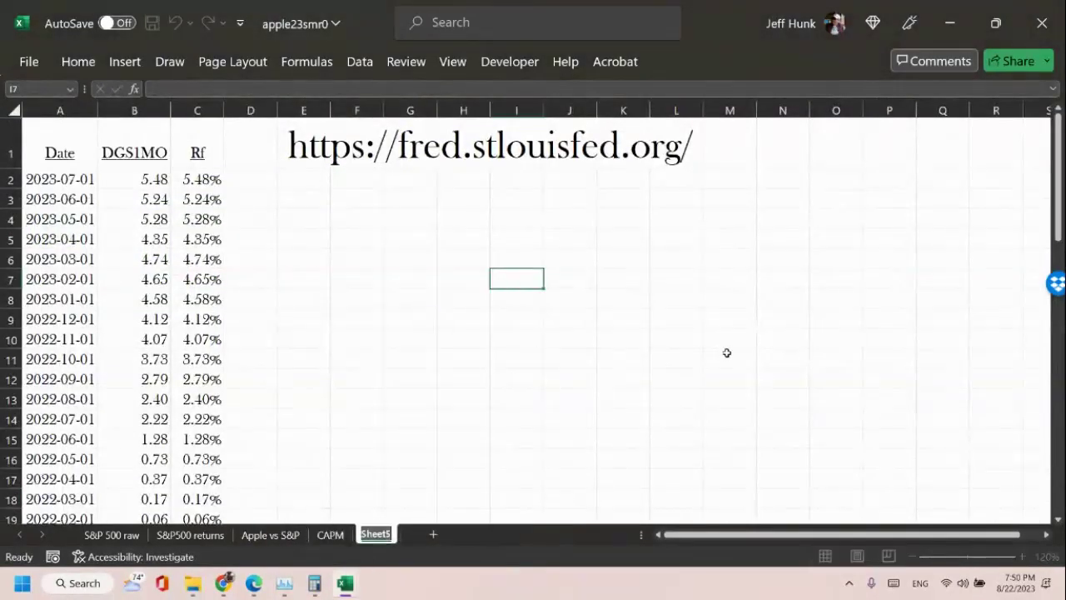
pyautogui.write('D')
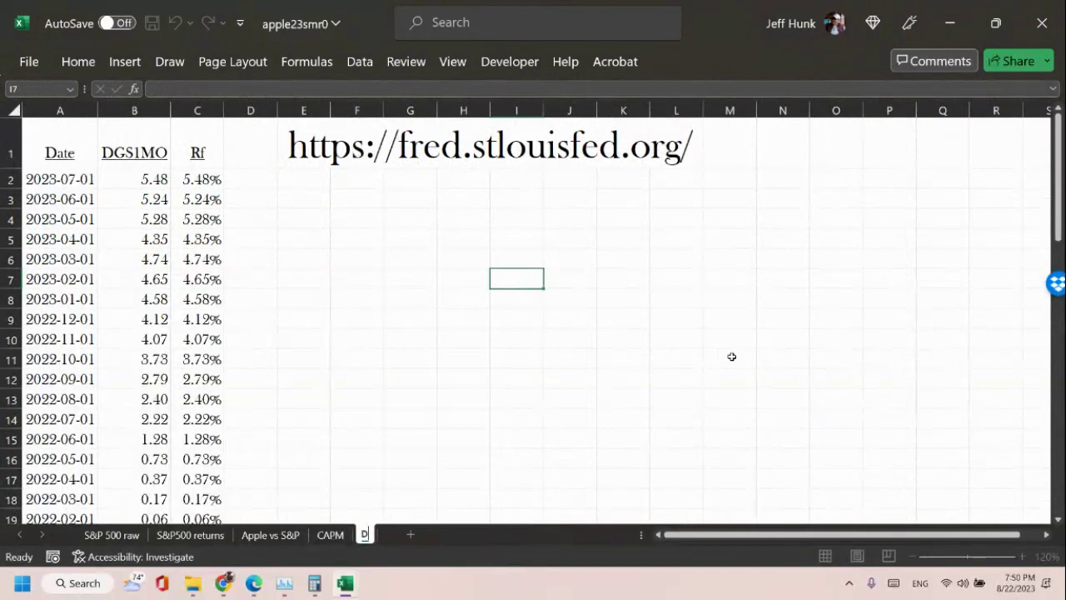
pyautogui.write('GS1MO')
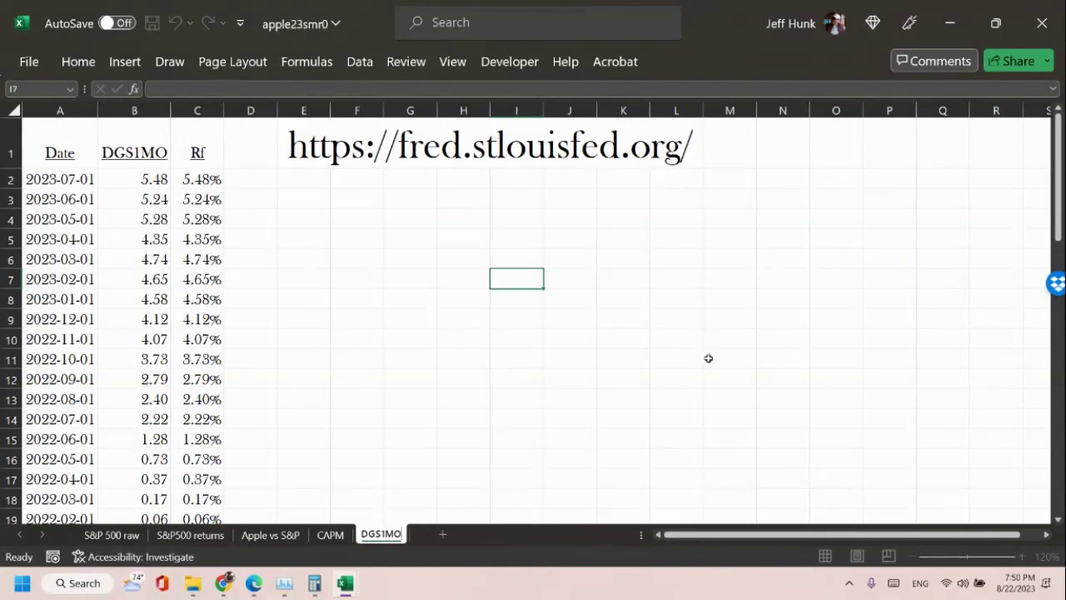
pyautogui.click(708, 358)
# Copy the rt, beta, Rm and alpha table in E46:H47 of the Apple vs S&P sheet.
pyautogui.click(330, 534)
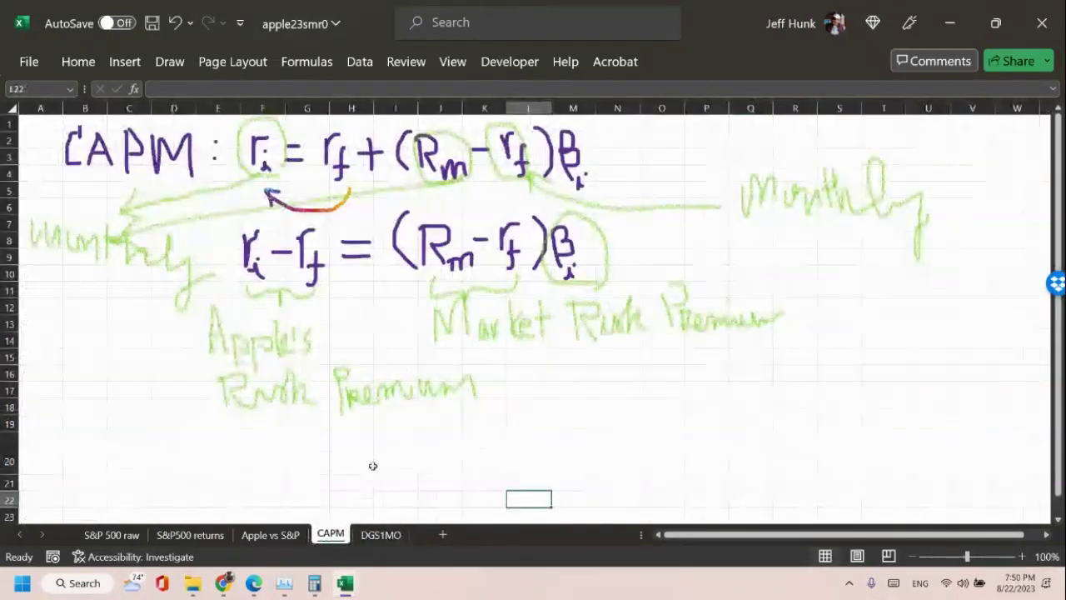
pyautogui.click(271, 536)
pyautogui.click(328, 170)
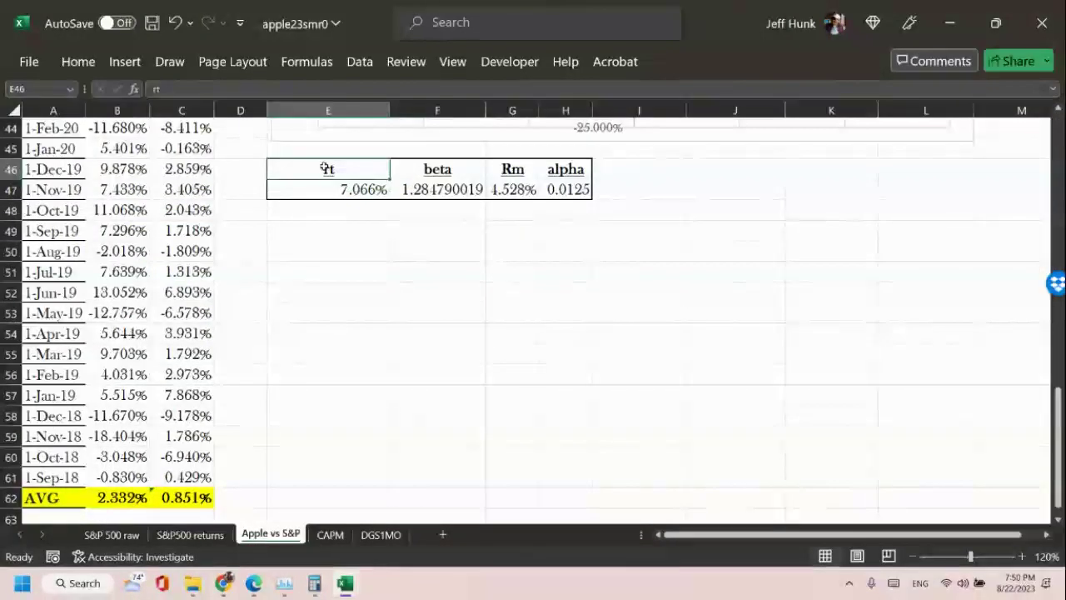
pyautogui.moveTo(327, 169); pyautogui.dragTo(587, 190)
pyautogui.rightClick(405, 173)
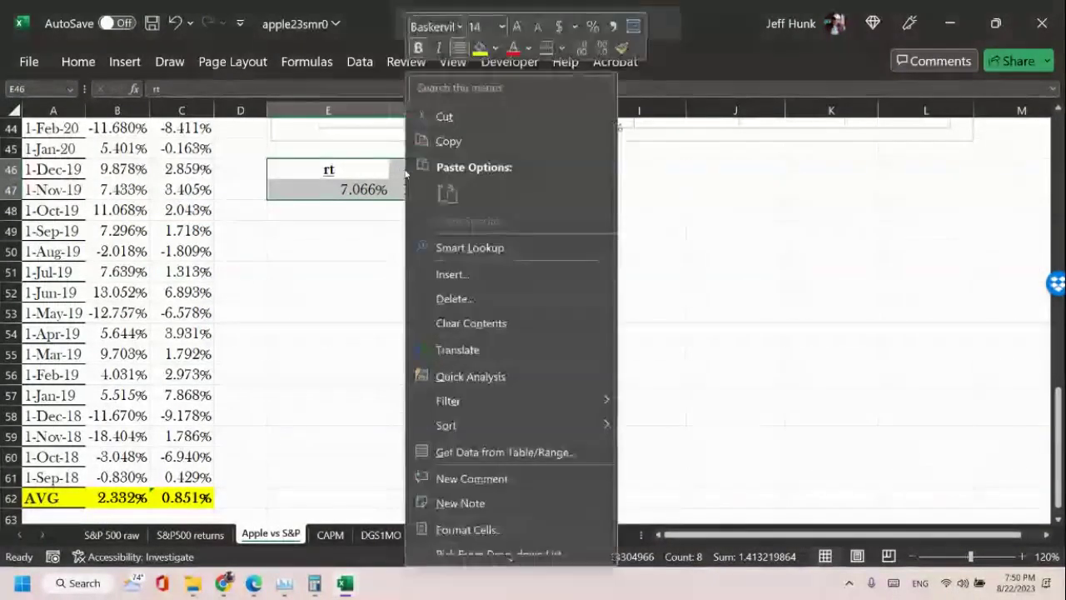
pyautogui.click(463, 142)
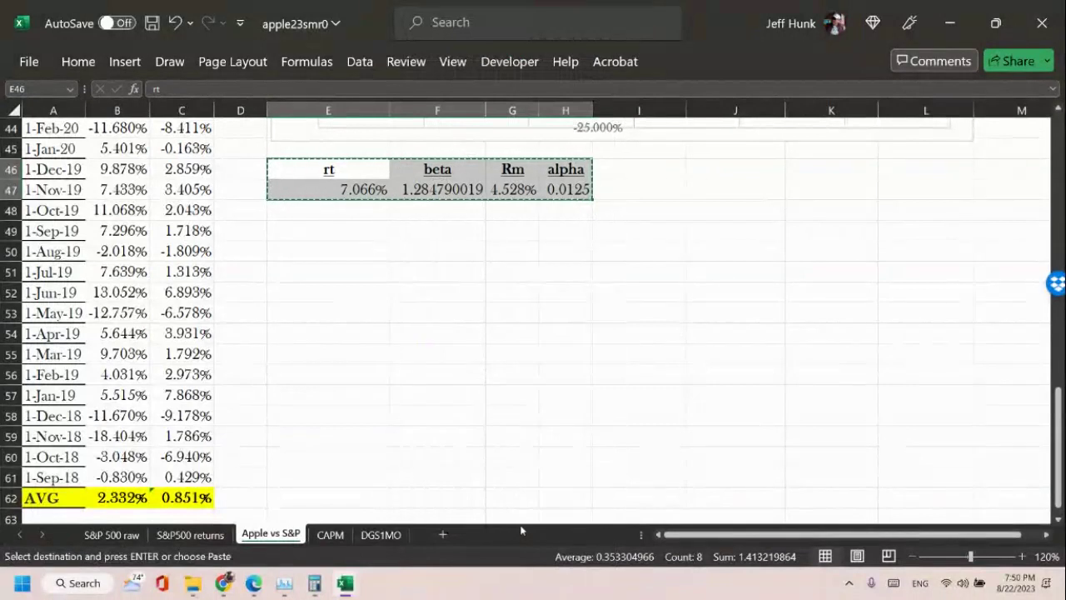
pyautogui.click(429, 275)
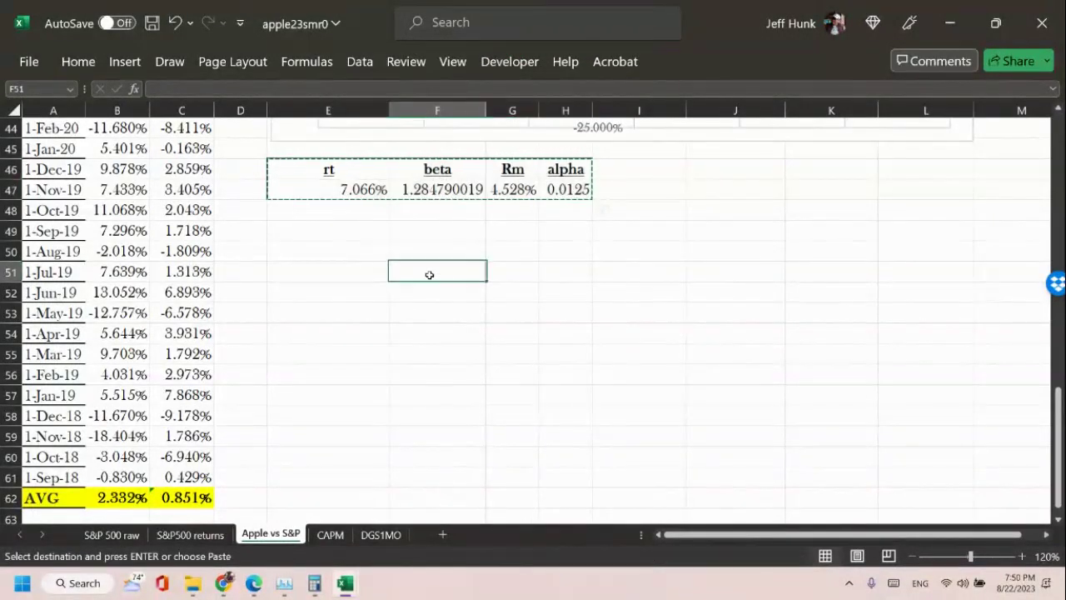
# View the DGS1MO workbook's FRED Graph sheet, and return to apple23smr0 to view its DGS1MO and CAPM sheets.
pyautogui.click(492, 525)
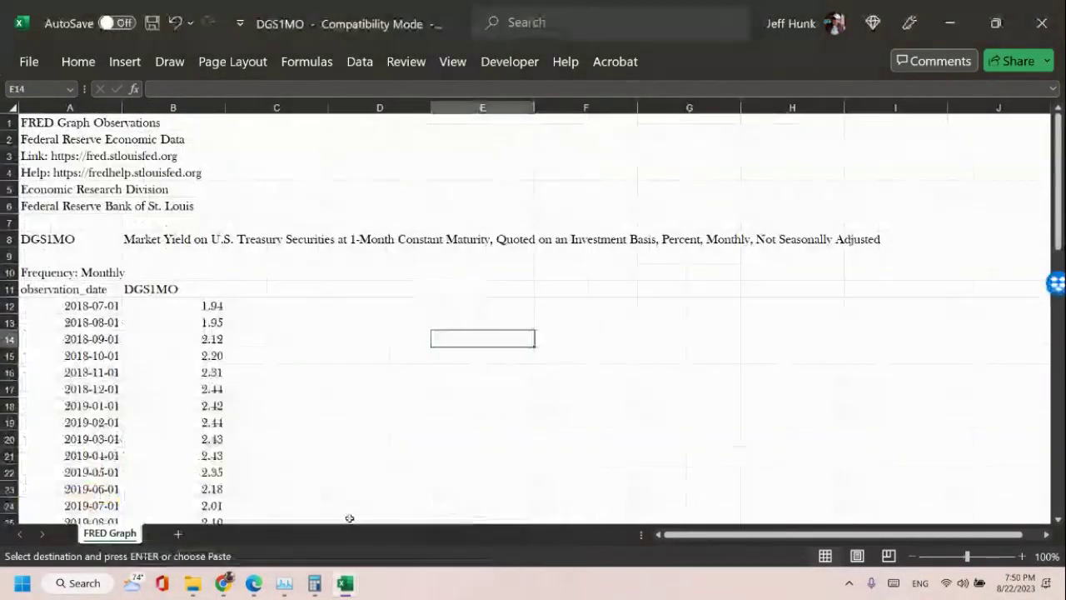
pyautogui.moveTo(346, 583)
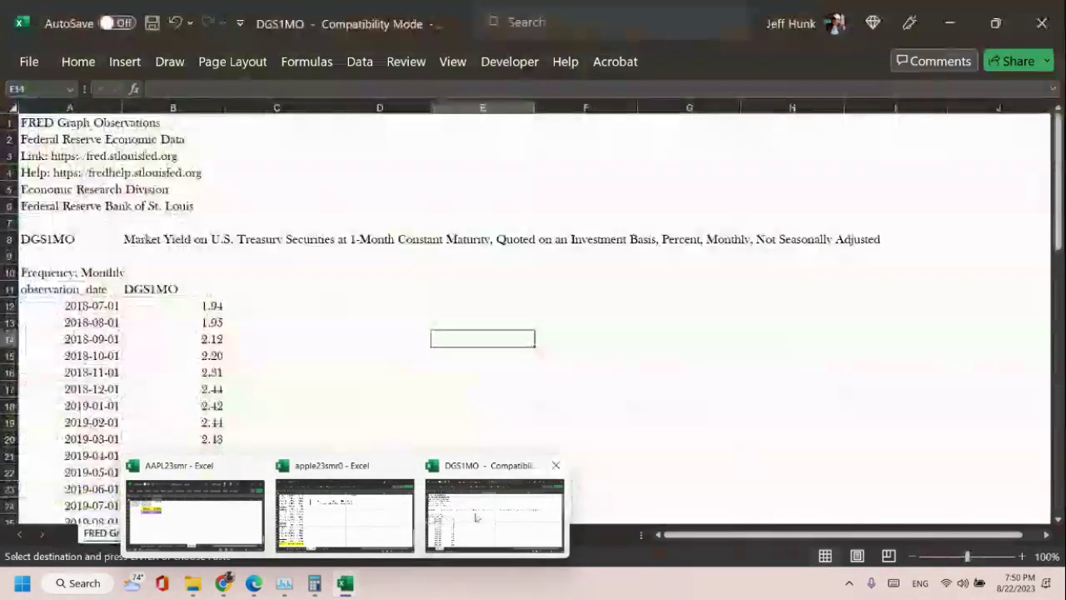
pyautogui.click(365, 515)
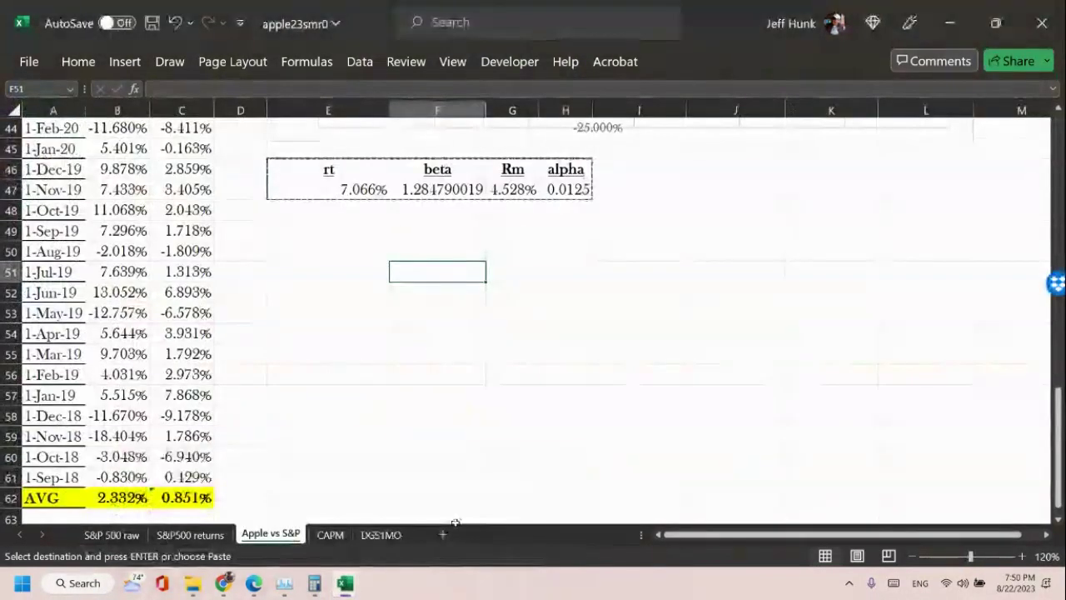
pyautogui.click(380, 534)
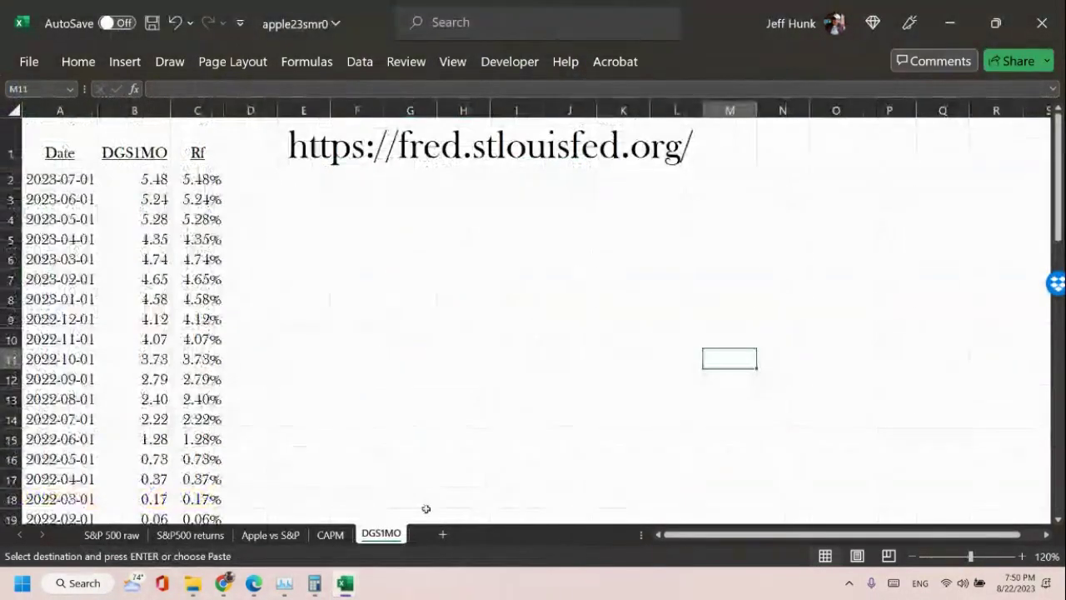
pyautogui.click(330, 535)
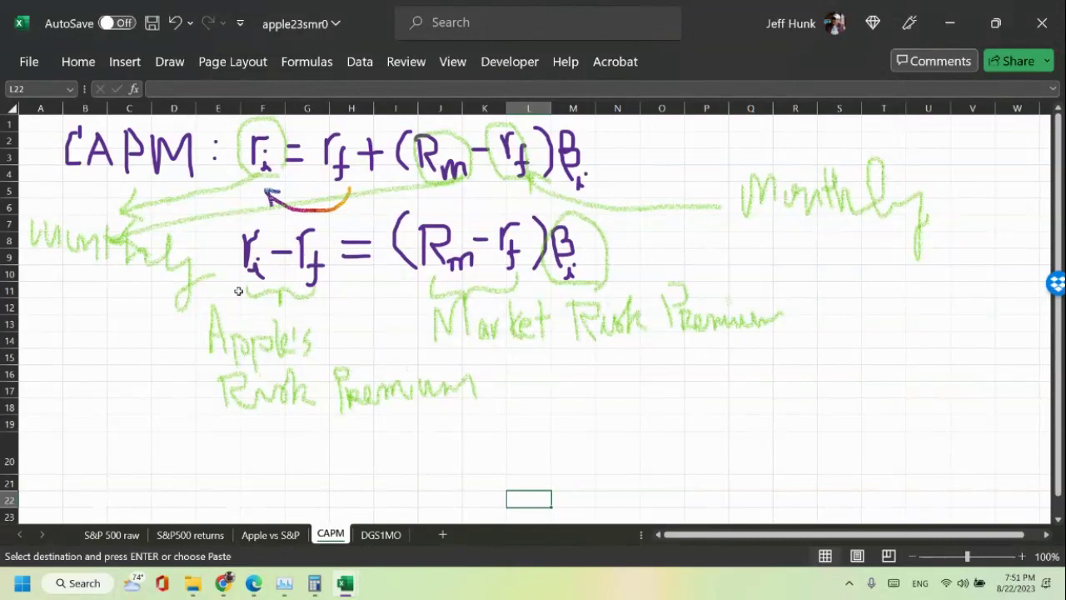
# Try moving the handwritten CAPM label and the circled r of the first equation, and undo the moves.
pyautogui.click(110, 150)
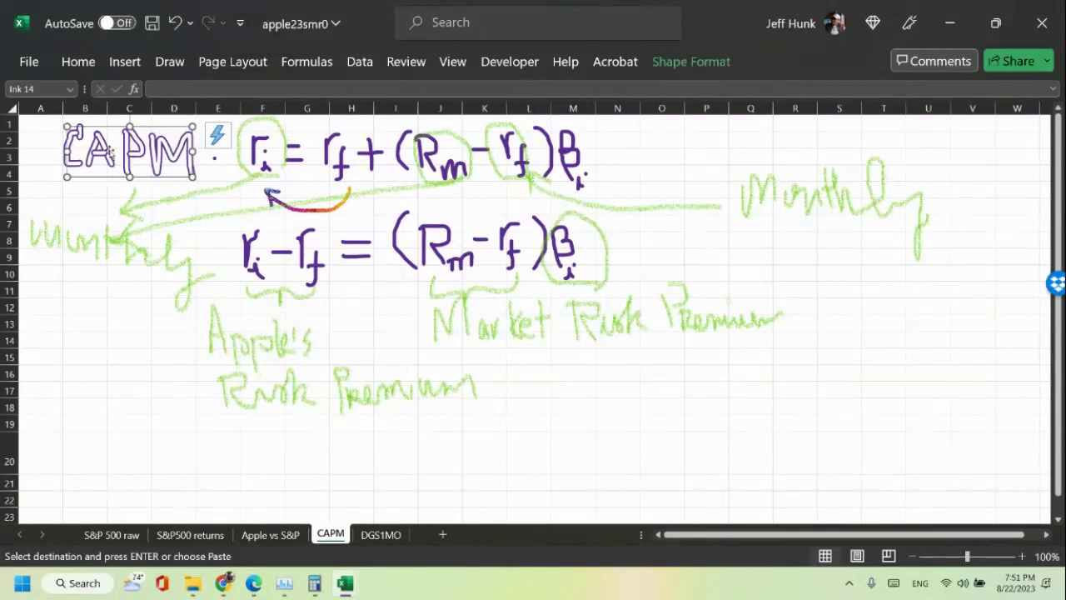
pyautogui.moveTo(109, 150)
pyautogui.mouseDown()
pyautogui.moveTo(812, 166)
pyautogui.moveTo(973, 158)
pyautogui.mouseUp()
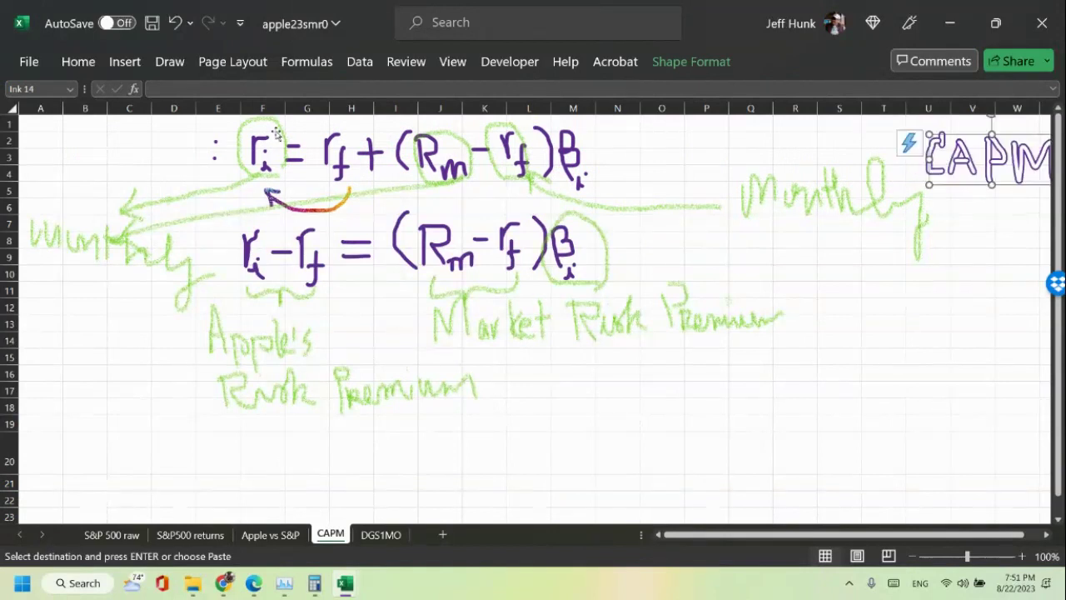
pyautogui.click(218, 143)
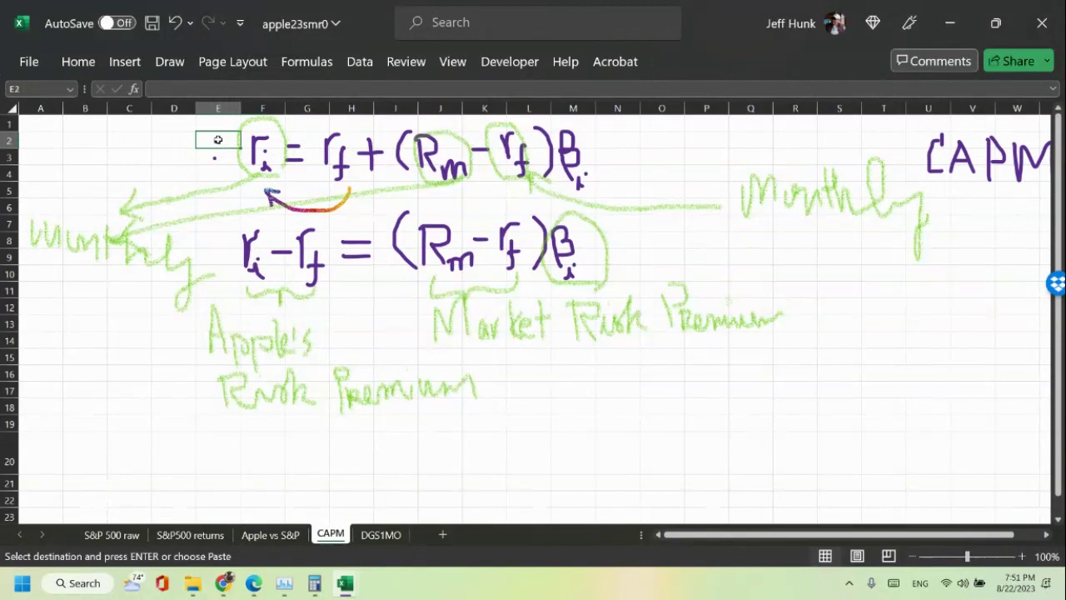
pyautogui.click(255, 152)
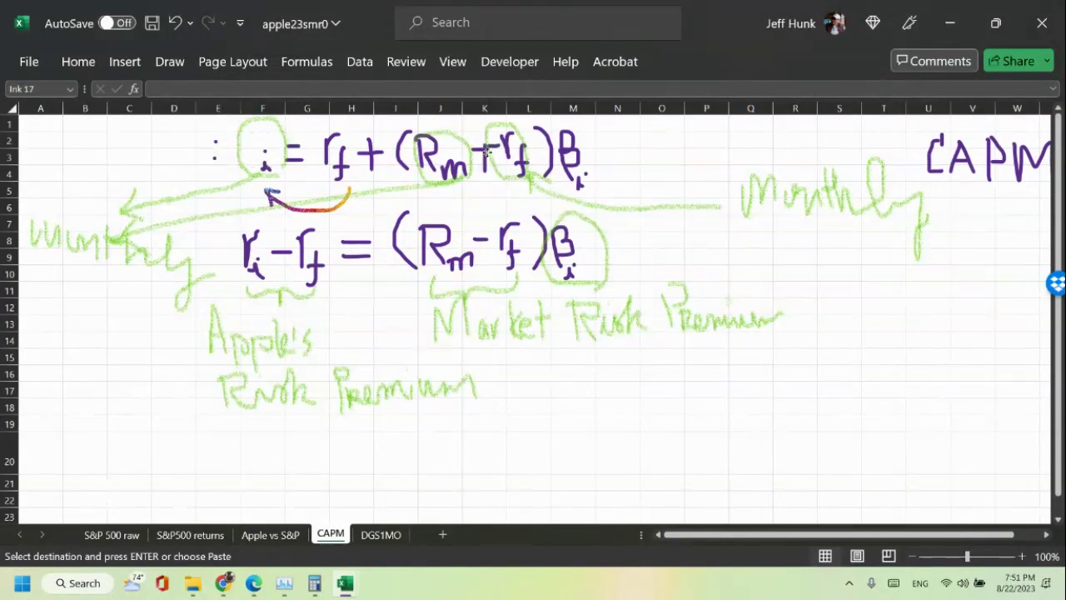
pyautogui.moveTo(258, 157); pyautogui.dragTo(254, 146)
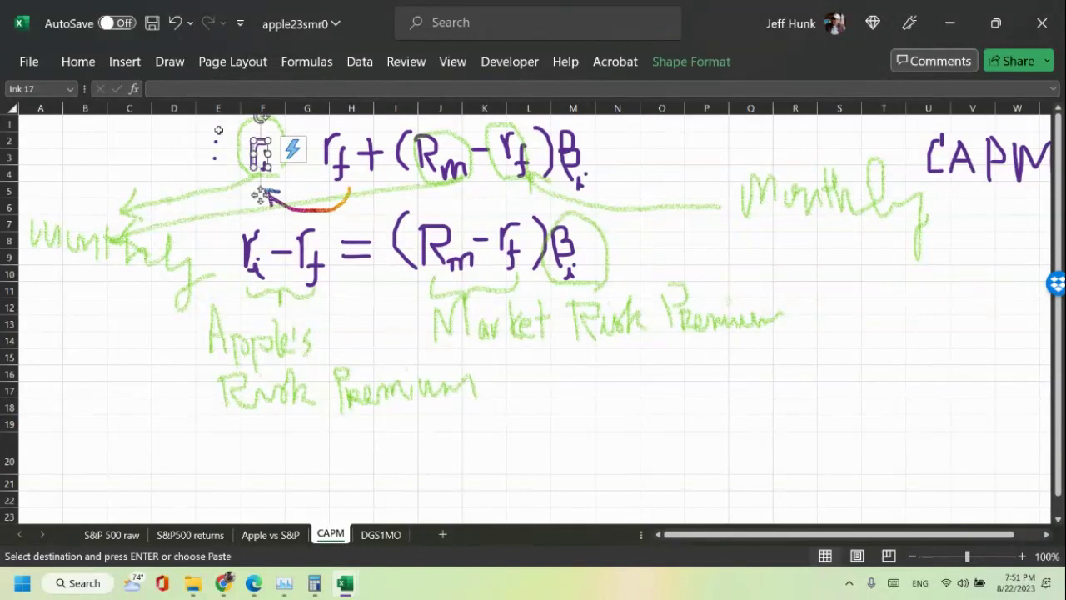
pyautogui.click(176, 25)
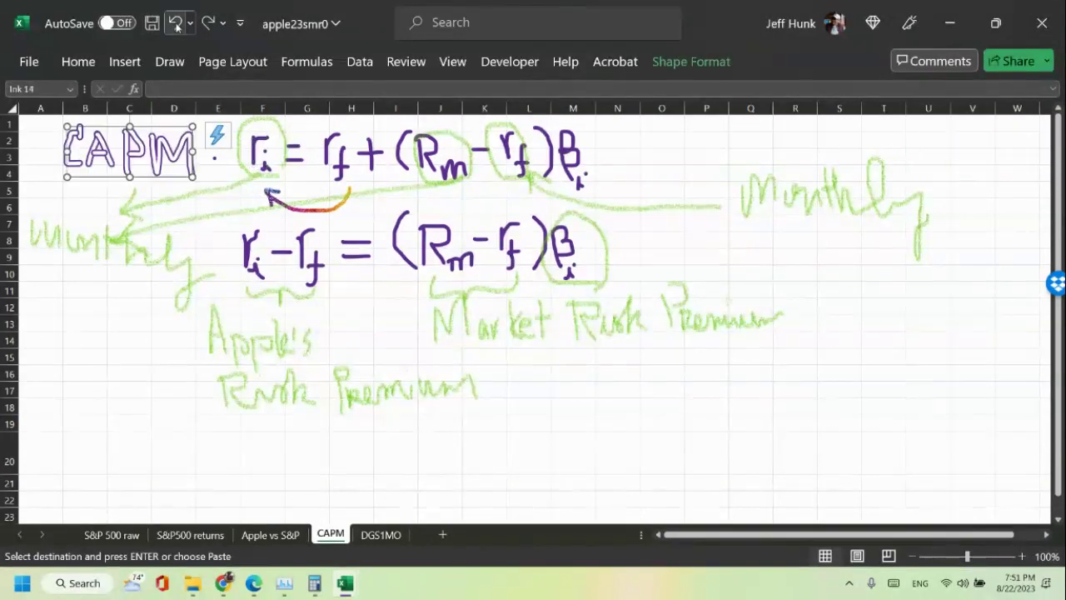
pyautogui.click(687, 158)
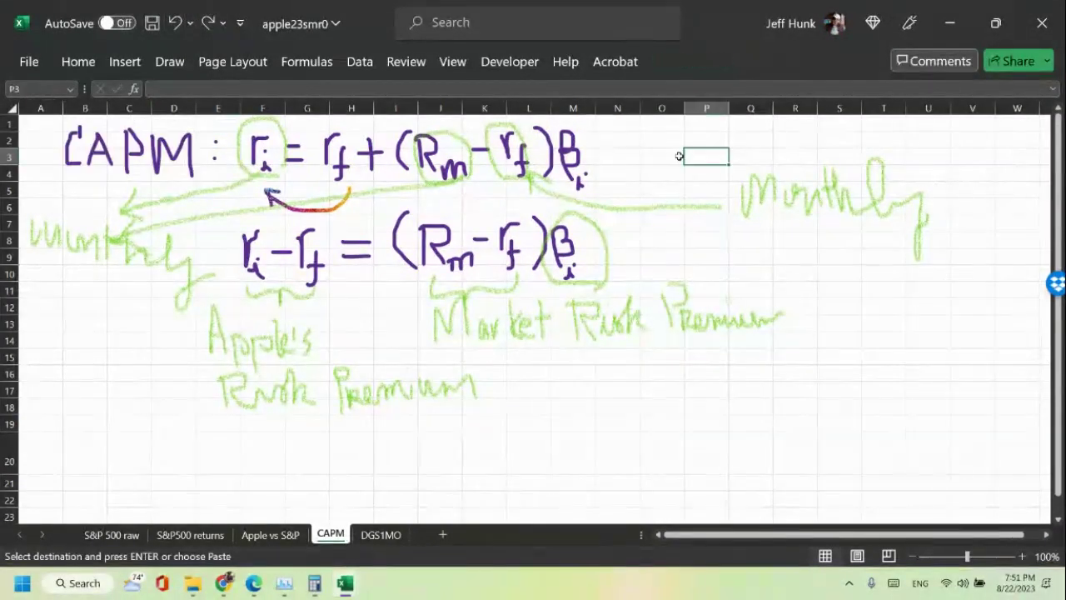
# Copy the range A1:U19 containing the handwritten equations and notes on the CAPM sheet.
pyautogui.moveTo(37, 131)
pyautogui.mouseDown()
pyautogui.moveTo(43, 295)
pyautogui.moveTo(181, 409)
pyautogui.moveTo(935, 419)
pyautogui.mouseUp()
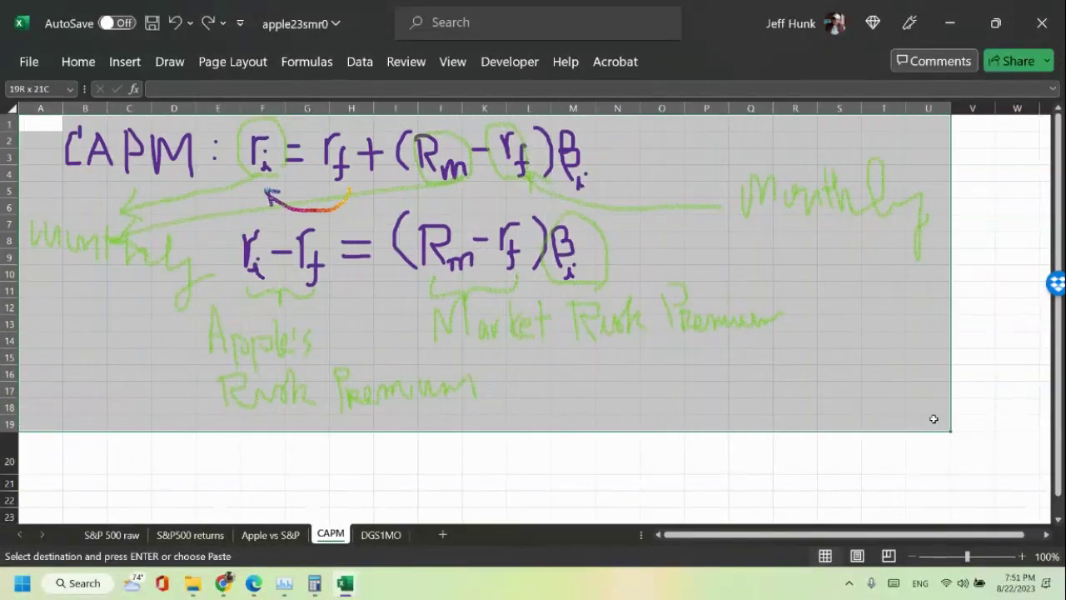
pyautogui.click(78, 65)
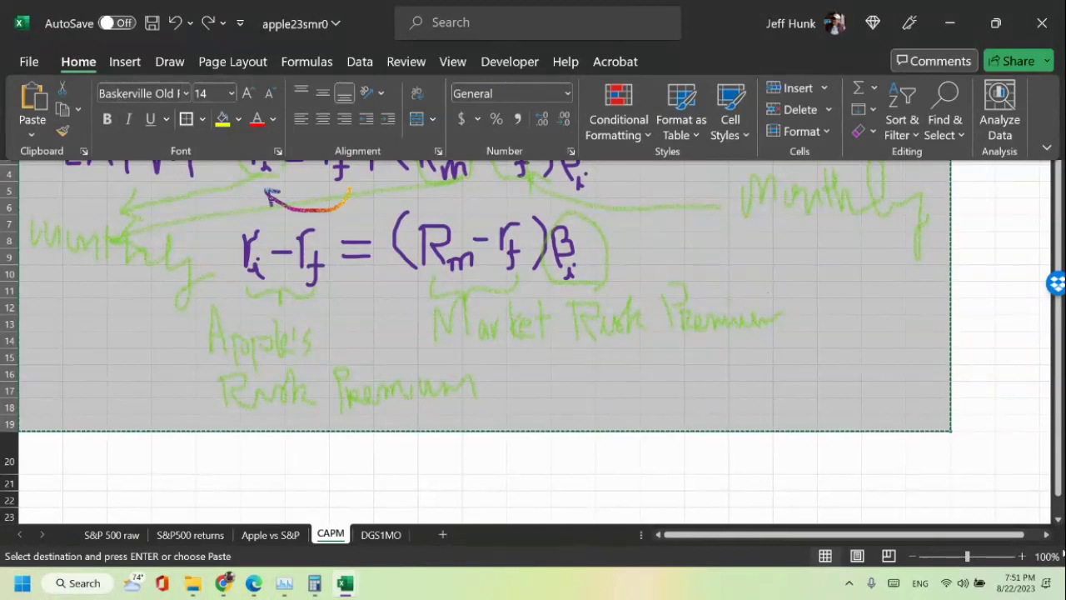
pyautogui.click(1048, 534)
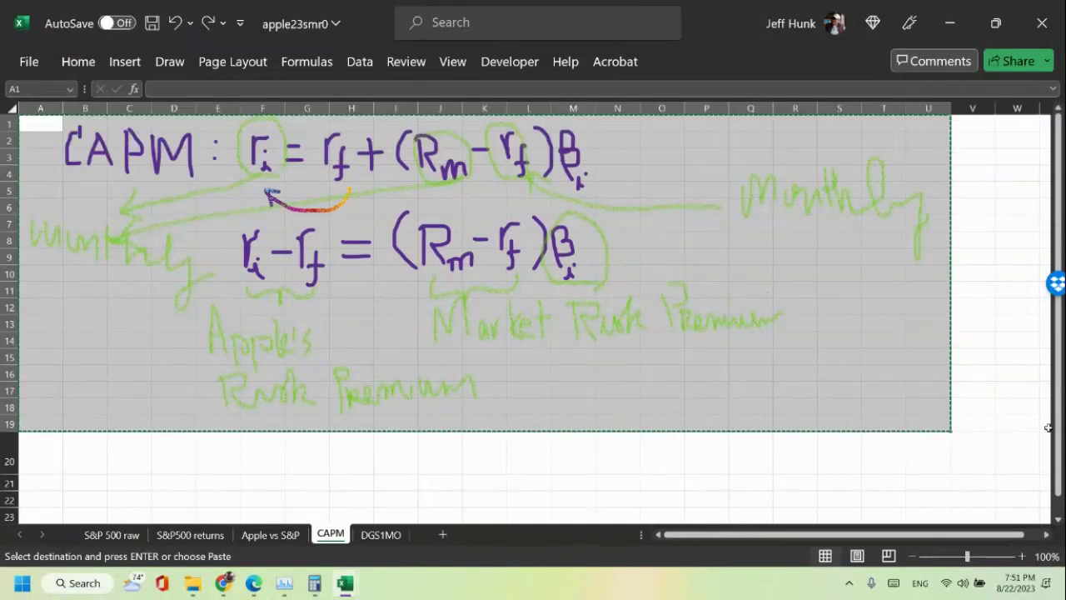
# Paste the block of handwritten equations and notes at cell V1 of the CAPM sheet, and return to column A.
pyautogui.click(1048, 534)
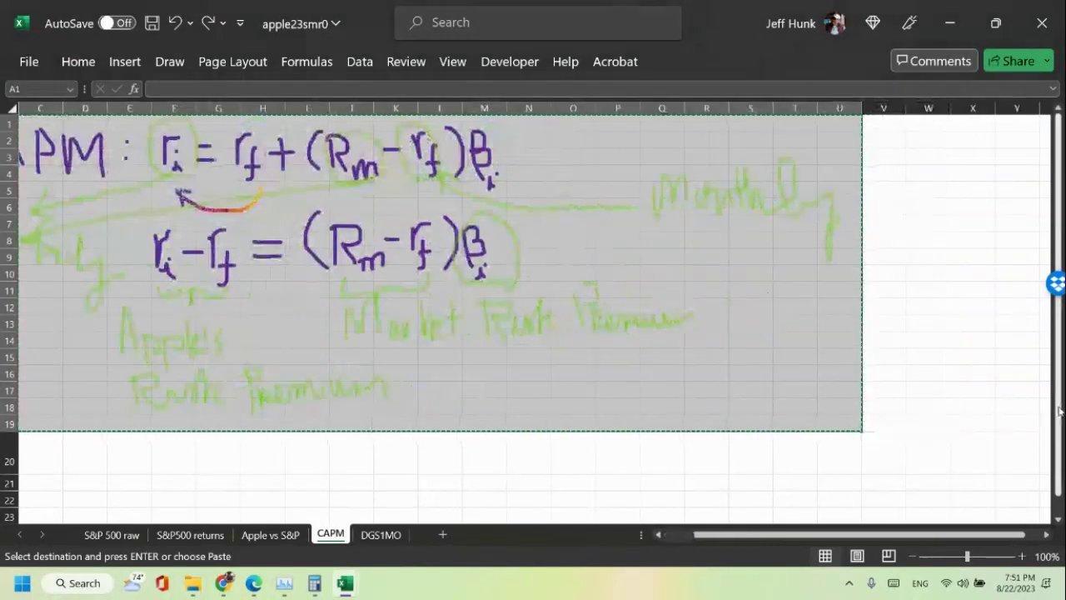
pyautogui.click(881, 125)
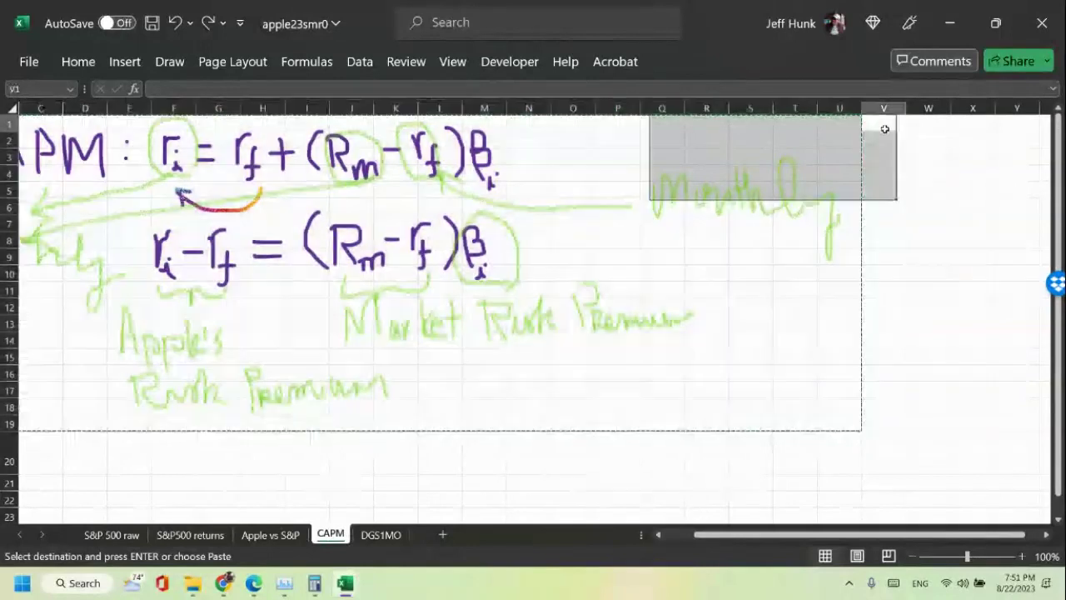
pyautogui.click(77, 62)
pyautogui.hotkey('ctrl', 'v')
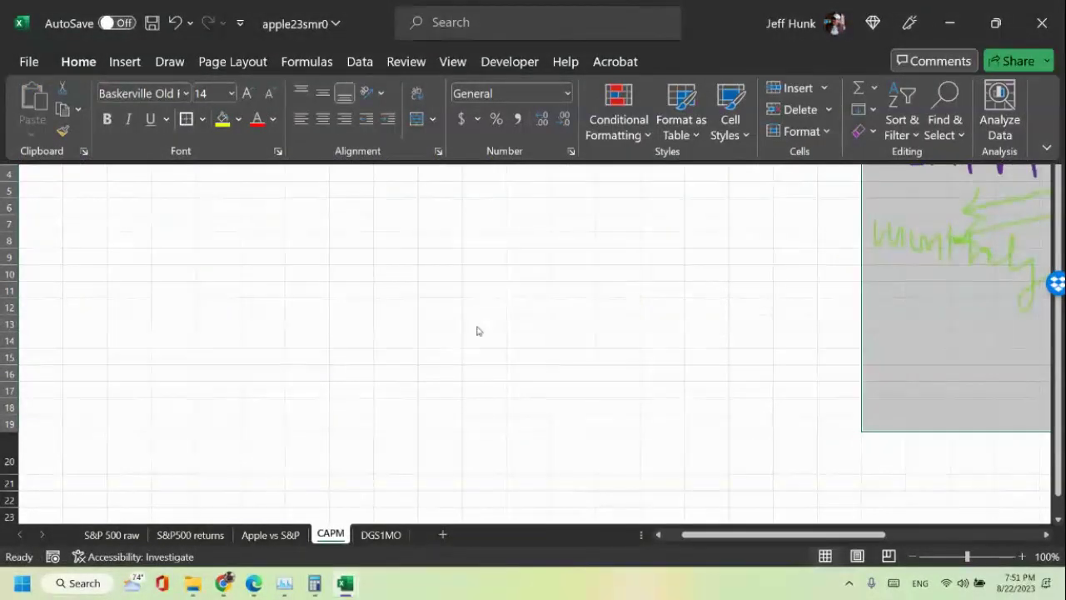
pyautogui.click(660, 536)
pyautogui.click(661, 536)
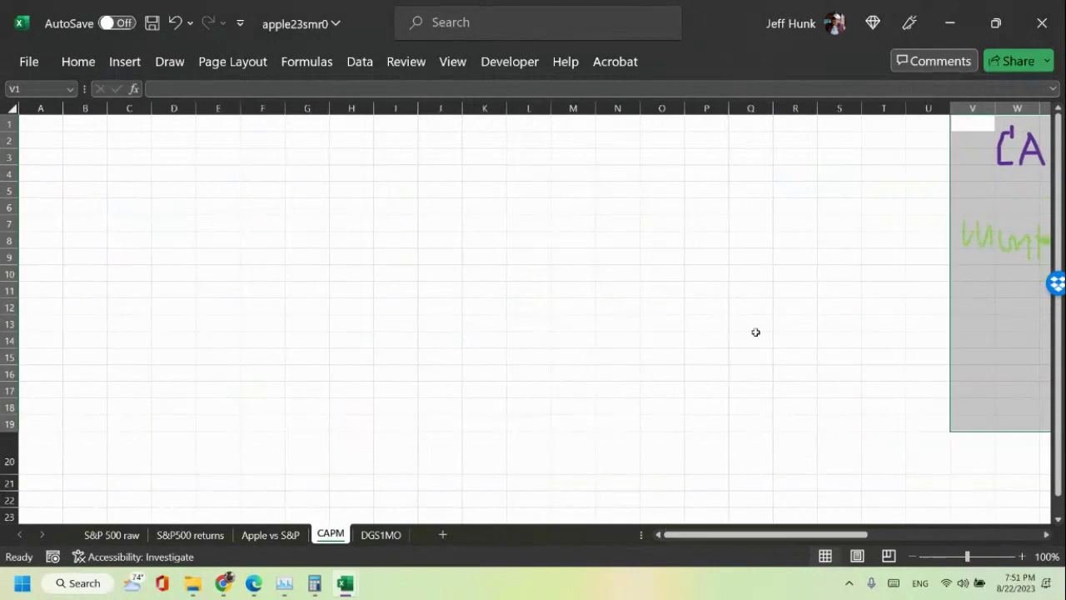
pyautogui.moveTo(202, 588)
pyautogui.click(12, 109)
pyautogui.click(79, 63)
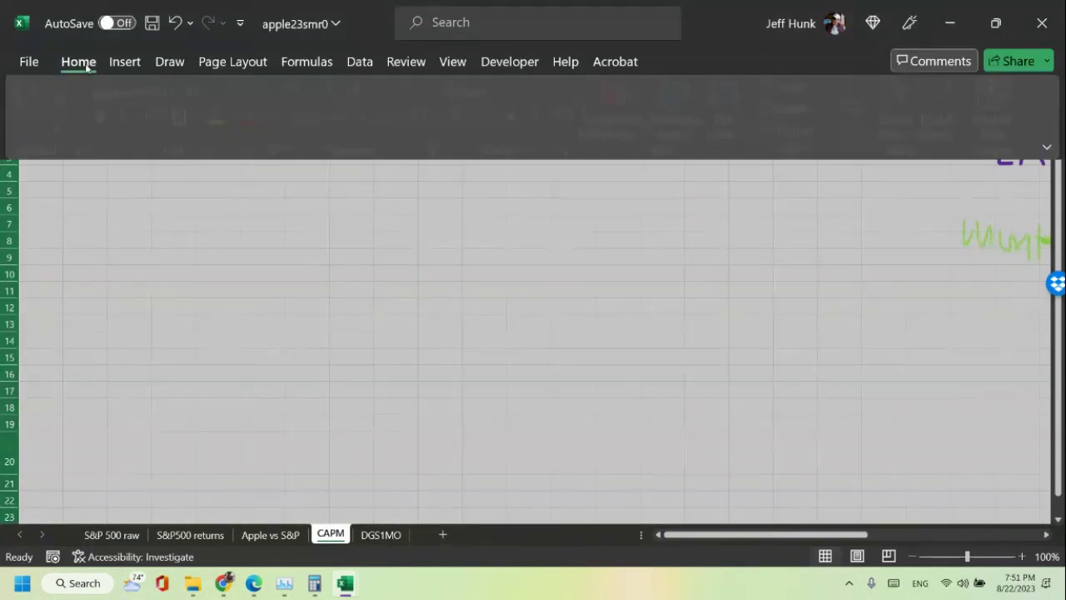
pyautogui.click(183, 236)
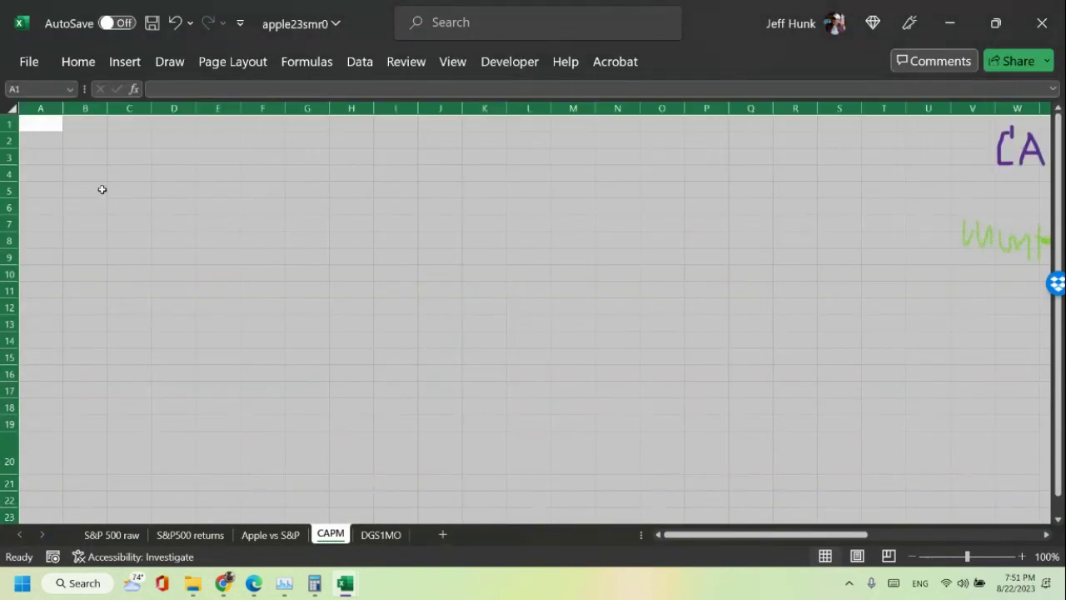
# Enter the label Ri-Rf in cell A1 of the CAPM sheet.
pyautogui.click(48, 127)
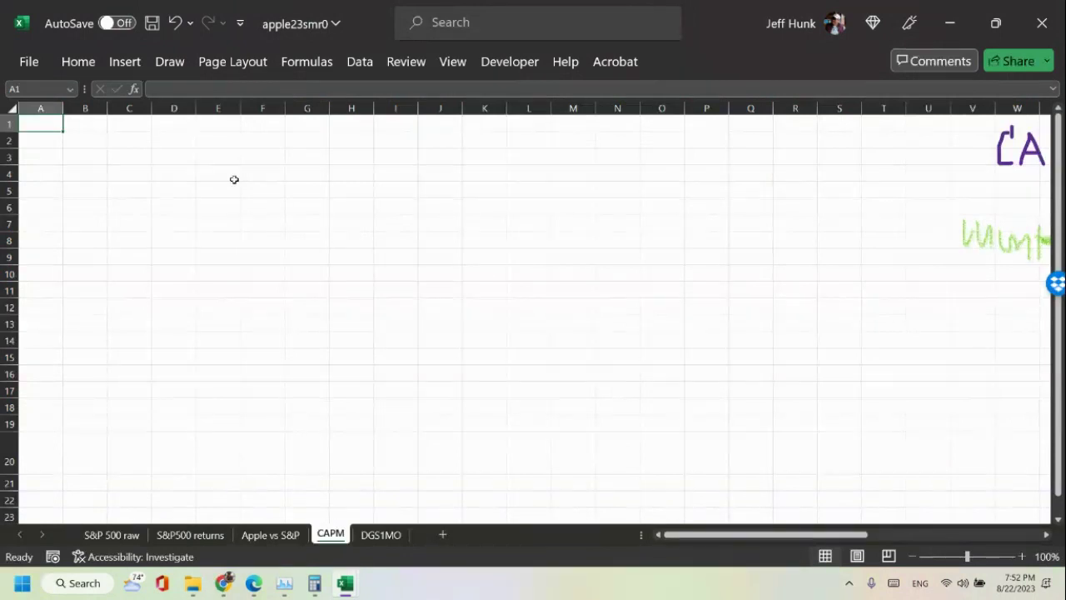
pyautogui.write('r')
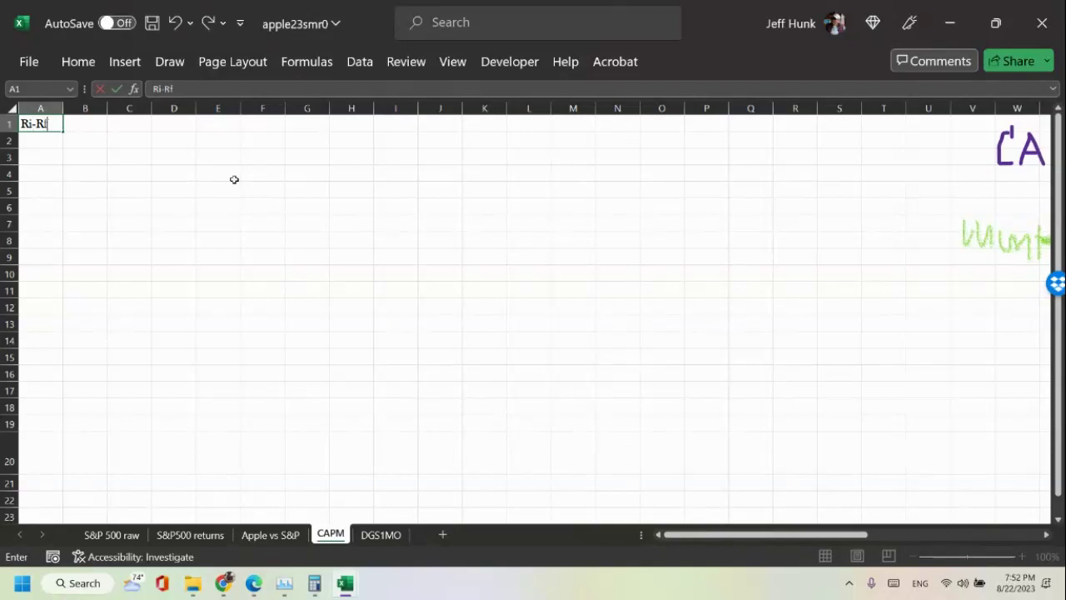
pyautogui.click(228, 375)
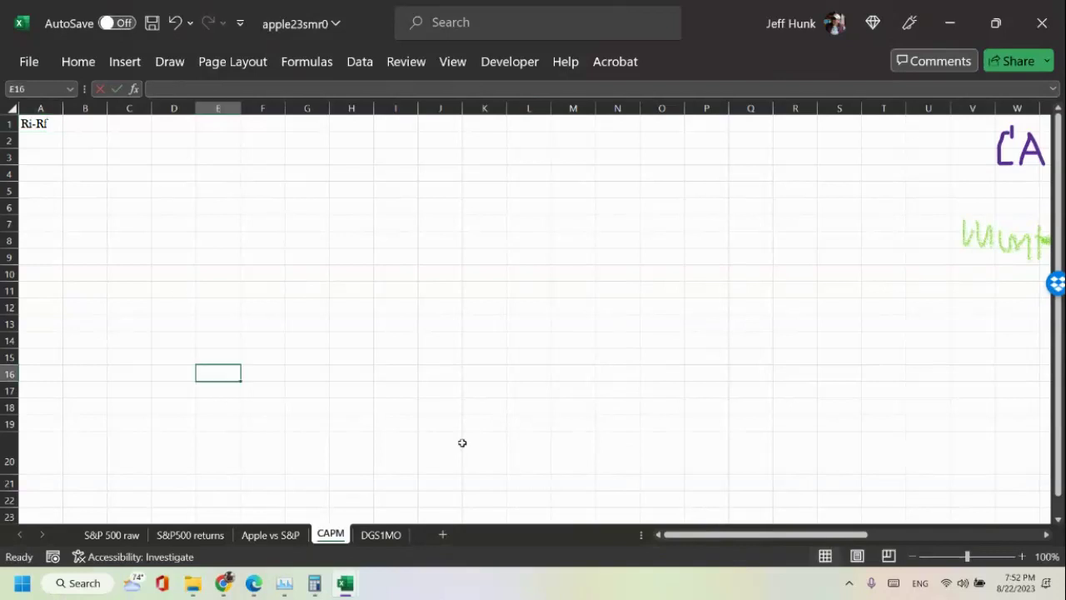
# Enlarge the CAPM sheet's view to 120% and return to its first rows and columns.
pyautogui.click(1022, 556)
pyautogui.click(1022, 556)
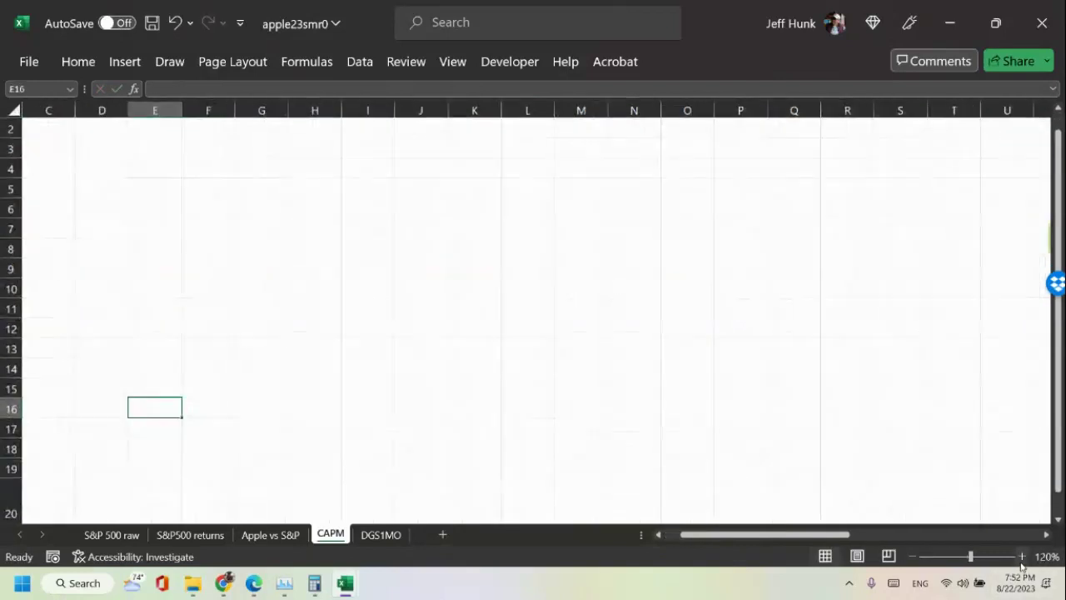
pyautogui.click(1022, 556)
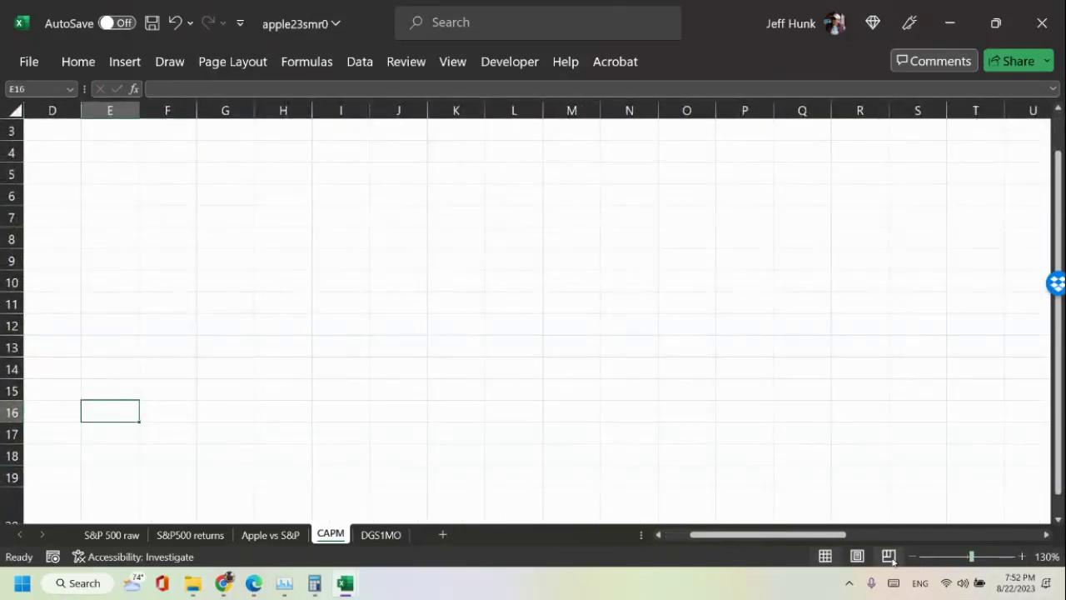
pyautogui.click(920, 557)
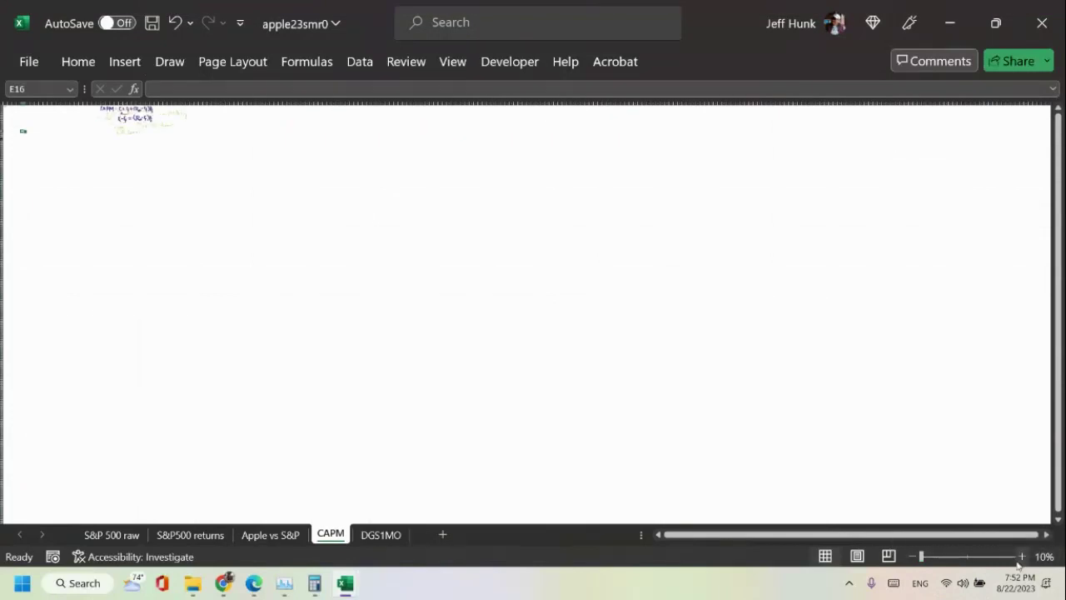
pyautogui.click(1019, 556)
pyautogui.click(1021, 556)
pyautogui.click(1021, 557)
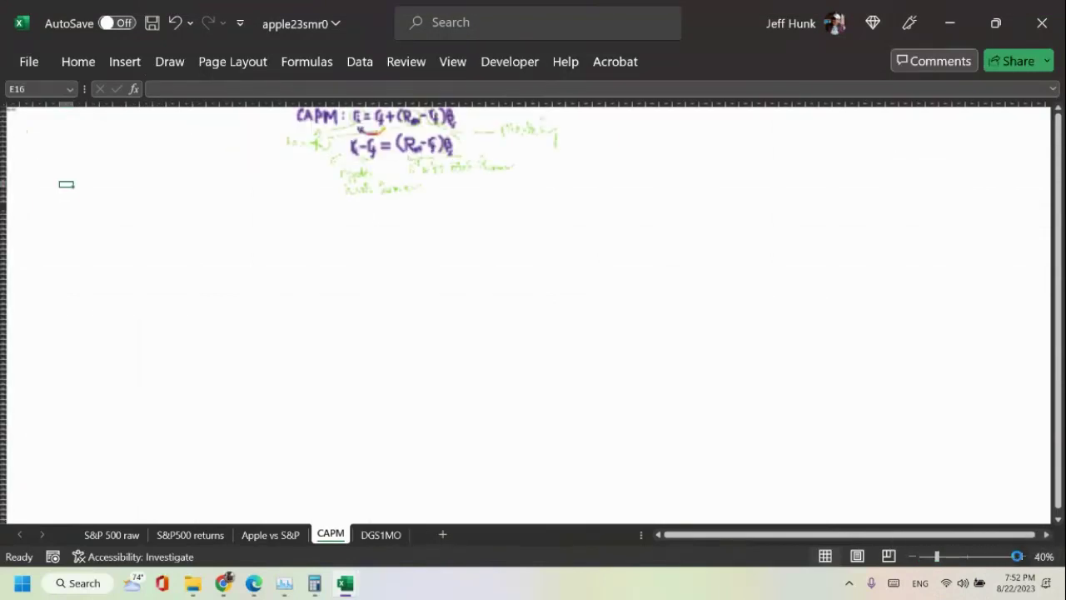
pyautogui.click(1021, 556)
pyautogui.click(1022, 557)
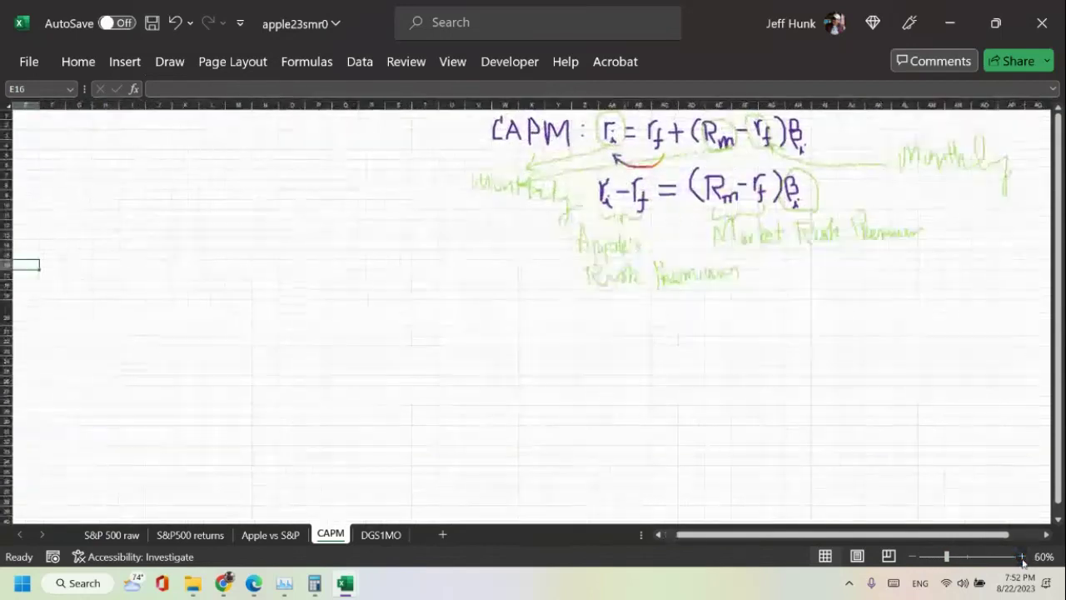
pyautogui.click(1021, 557)
pyautogui.click(1021, 556)
pyautogui.click(1021, 556)
pyautogui.click(1021, 556)
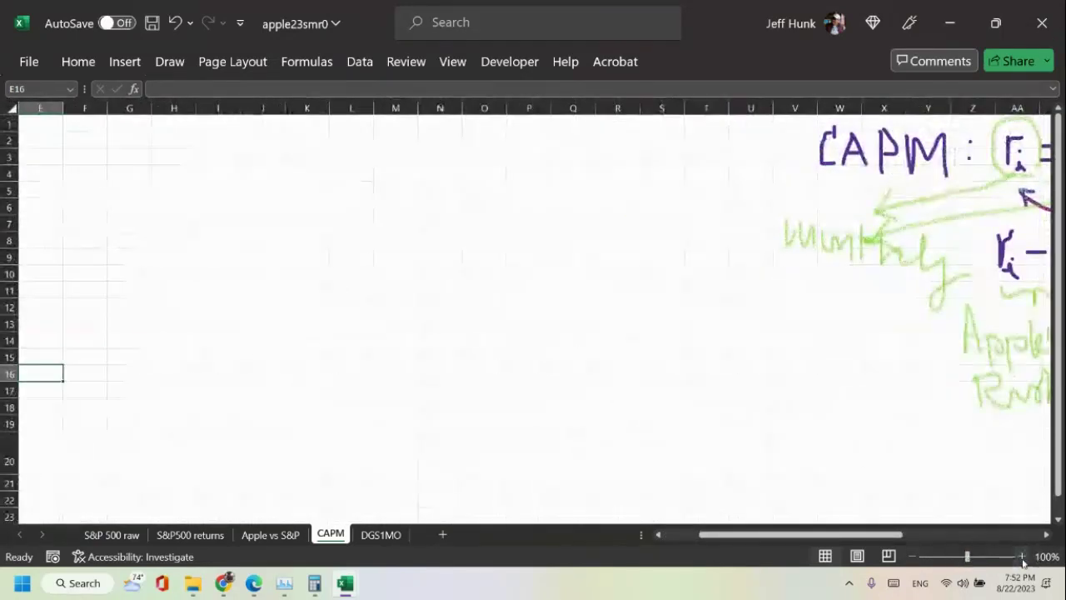
pyautogui.click(1021, 556)
pyautogui.click(1022, 557)
pyautogui.click(932, 490)
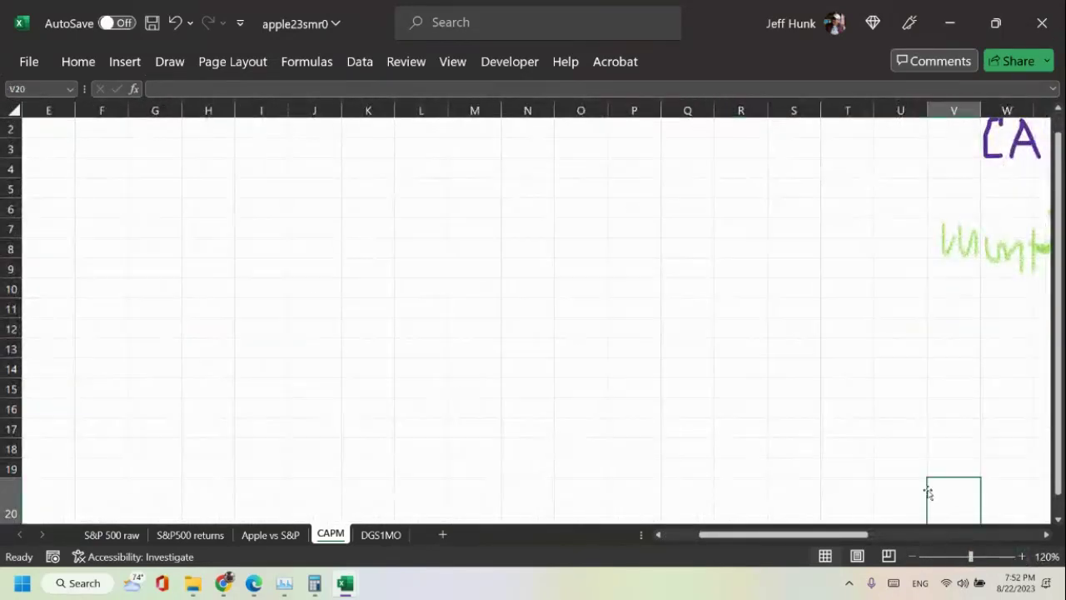
pyautogui.click(674, 538)
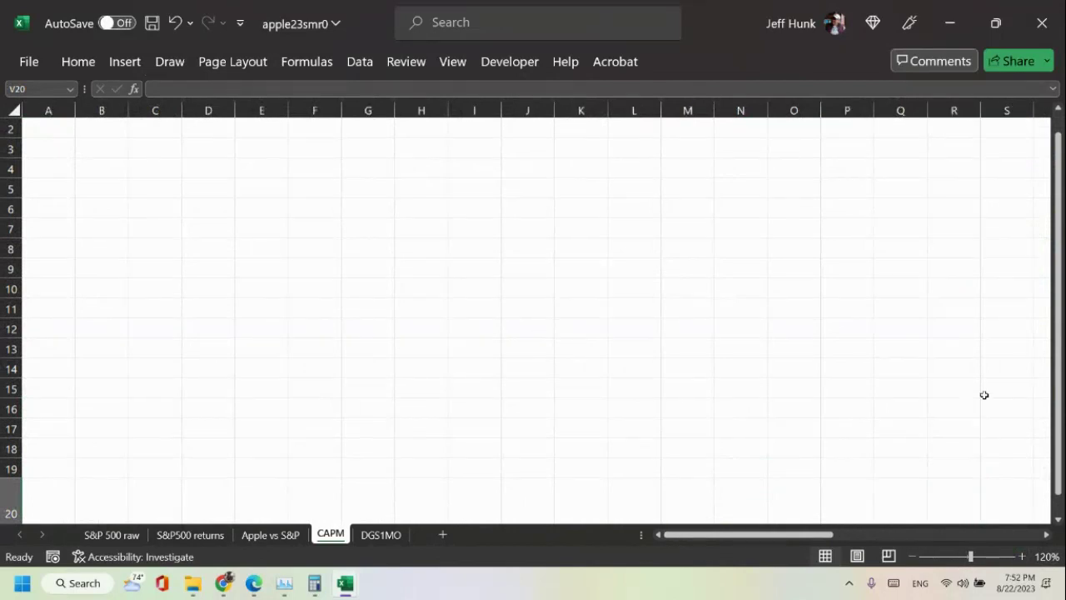
pyautogui.scroll(1, 984, 394)
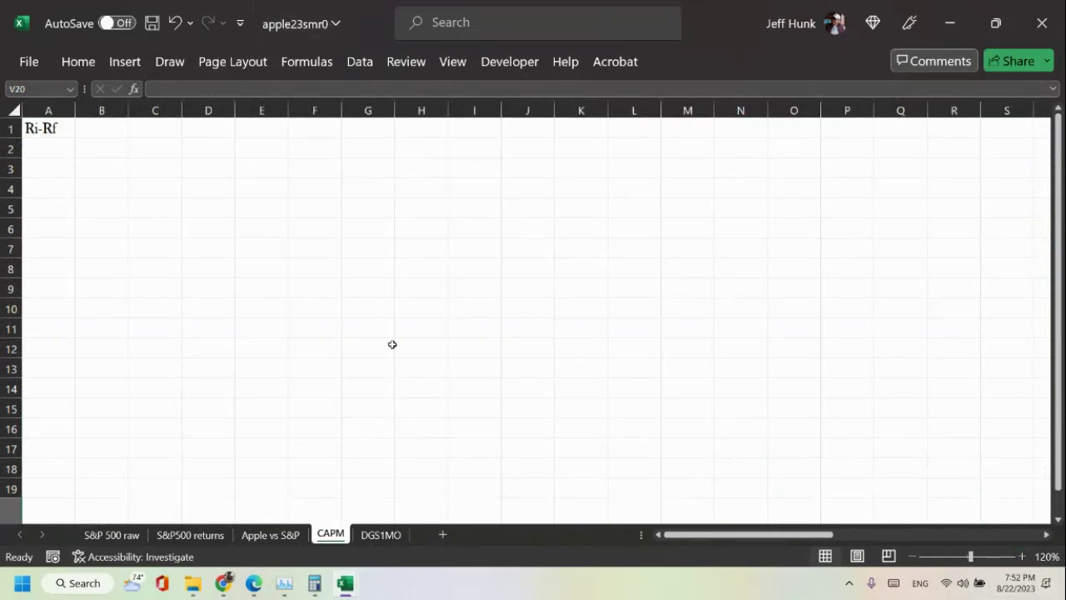
# Shorten the label in cell A1 to Ri.
pyautogui.click(50, 131)
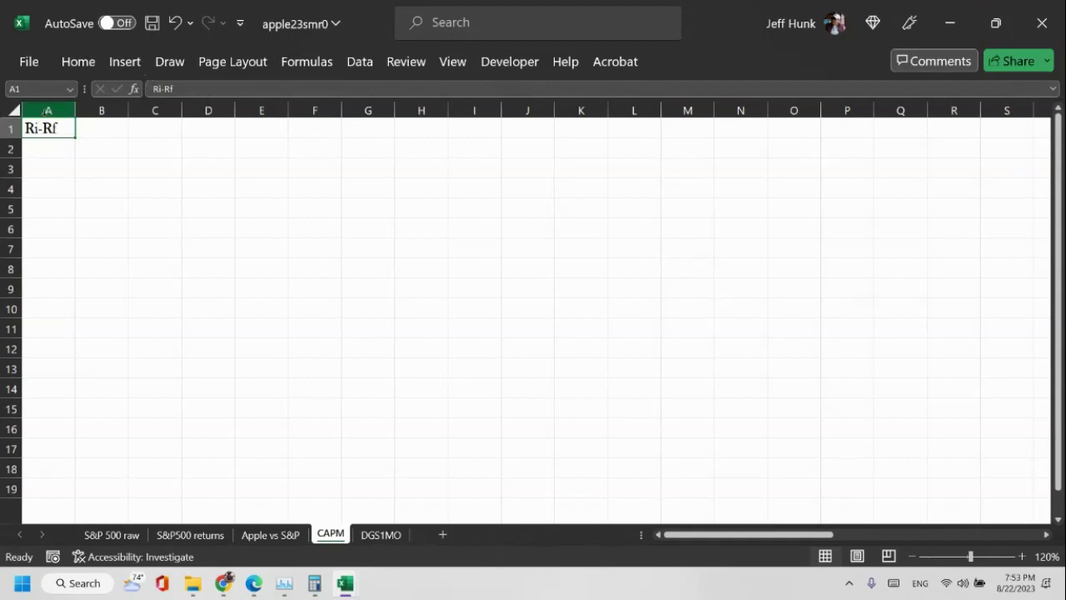
pyautogui.click(100, 143)
pyautogui.click(48, 130)
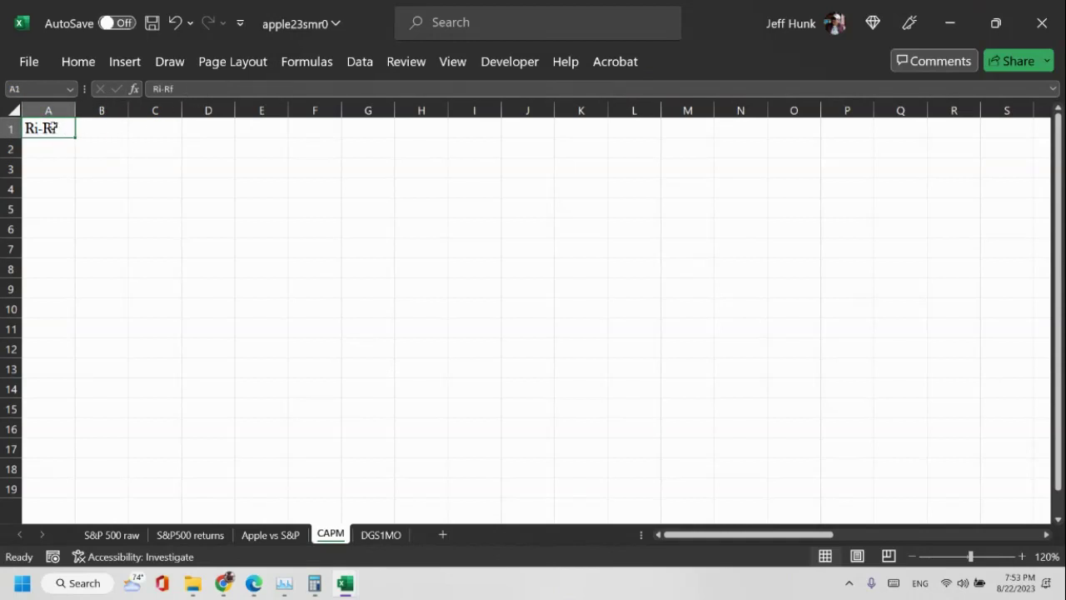
pyautogui.doubleClick(53, 128)
pyautogui.moveTo(59, 125); pyautogui.dragTo(42, 129)
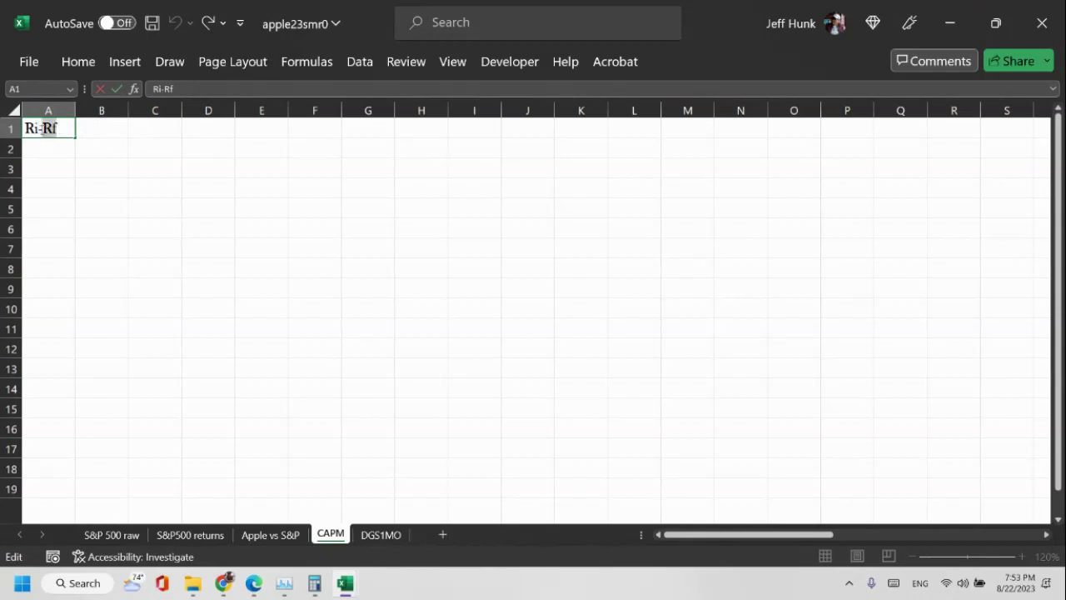
pyautogui.press('Delete')
pyautogui.click(114, 172)
# Format the Ri heading in A1 as bold, underlined and centered.
pyautogui.click(52, 127)
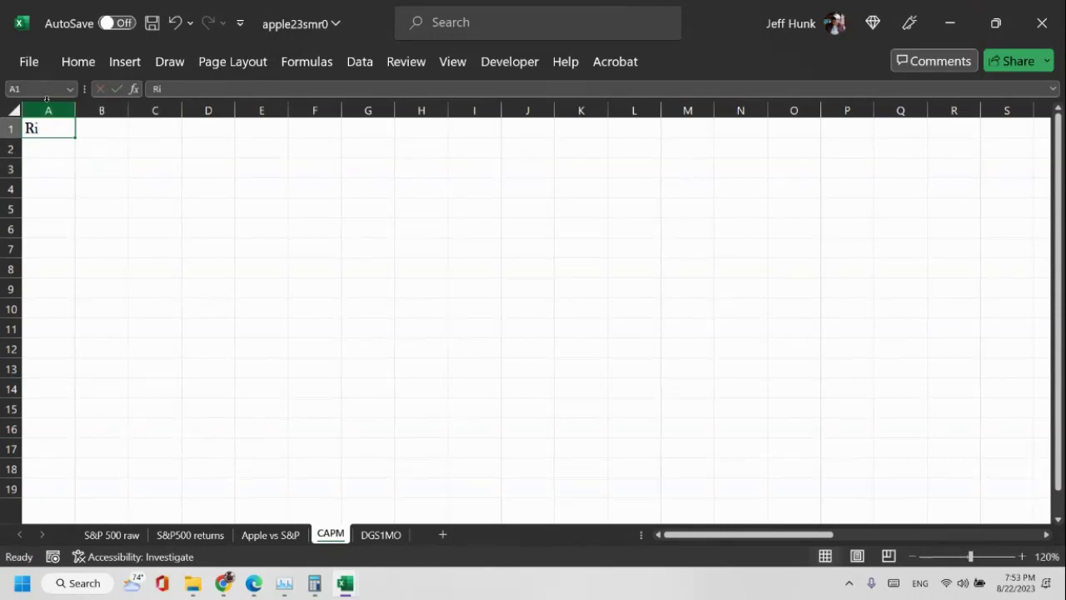
pyautogui.click(77, 62)
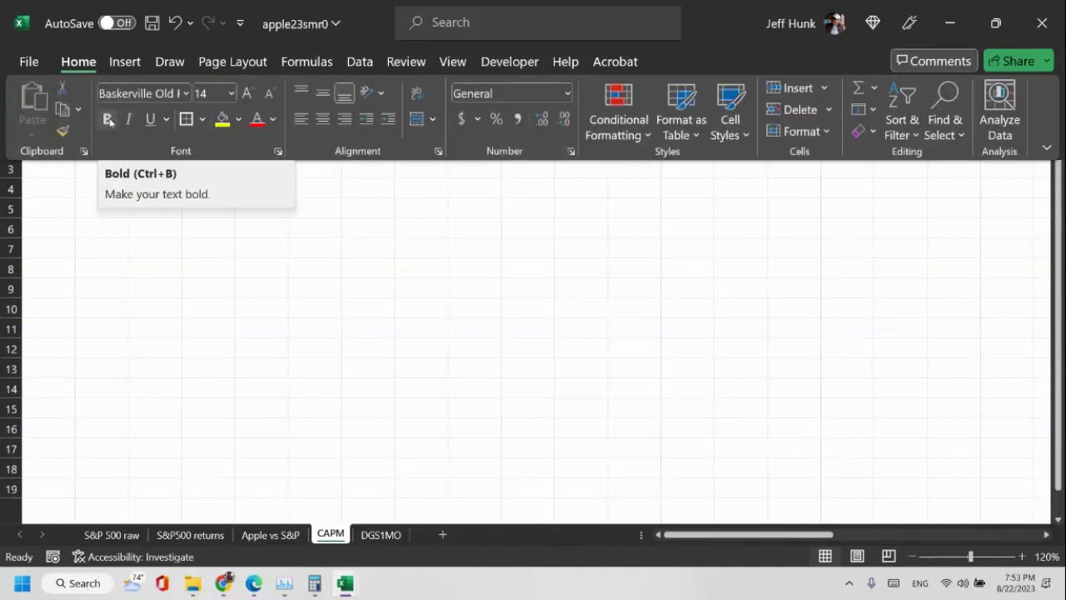
pyautogui.click(149, 119)
pyautogui.click(107, 119)
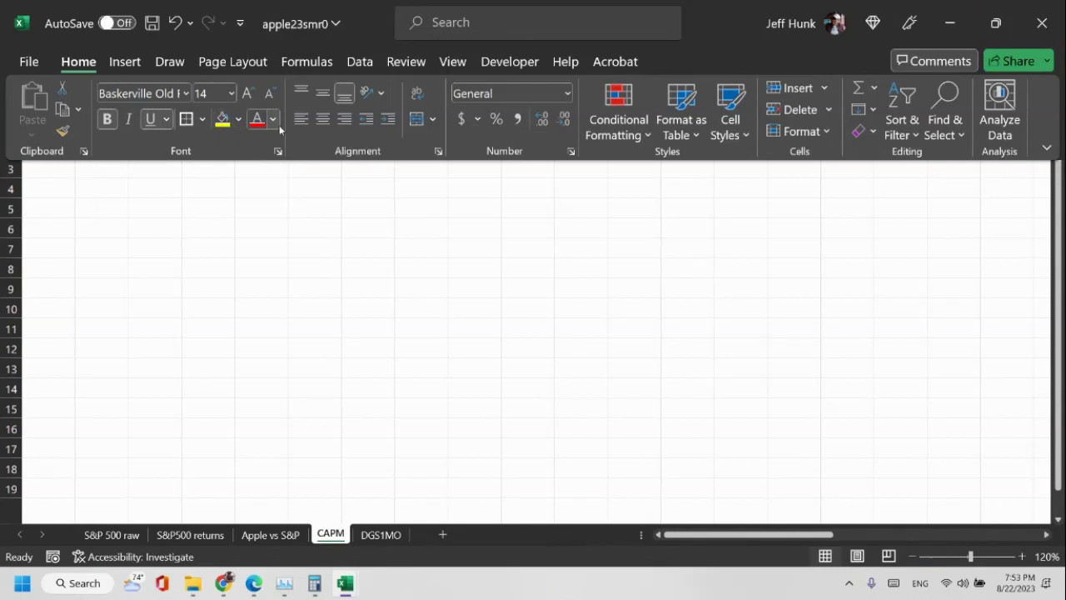
pyautogui.click(106, 191)
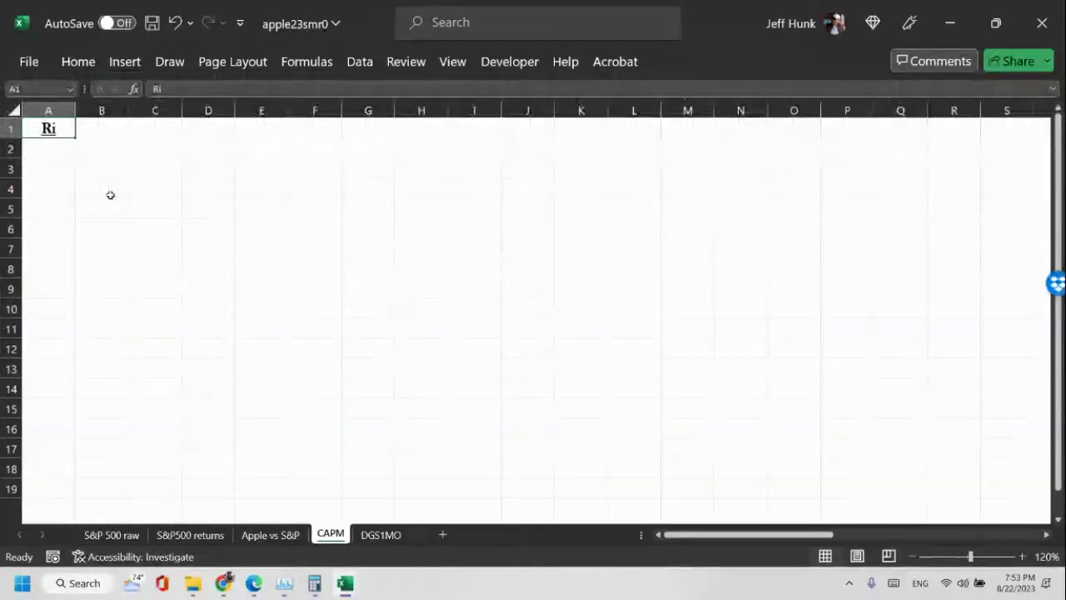
# Fill the formatted Ri heading across to B1:C1 and change the heading in B1 to Rm.
pyautogui.click(66, 136)
pyautogui.moveTo(76, 134); pyautogui.dragTo(134, 136)
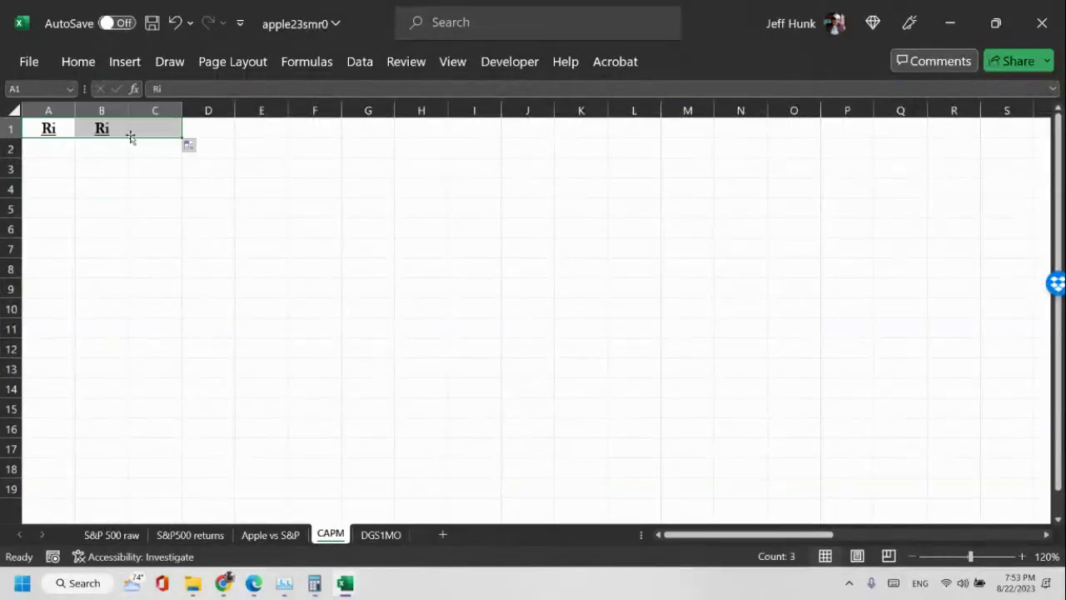
pyautogui.click(110, 130)
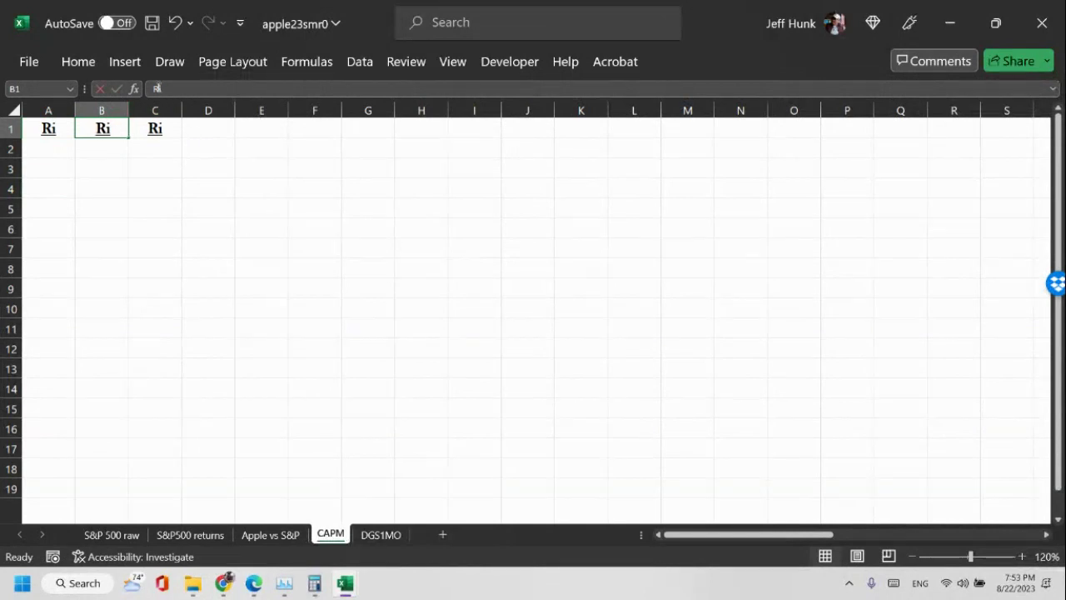
pyautogui.moveTo(160, 91); pyautogui.dragTo(178, 94)
pyautogui.write('m')
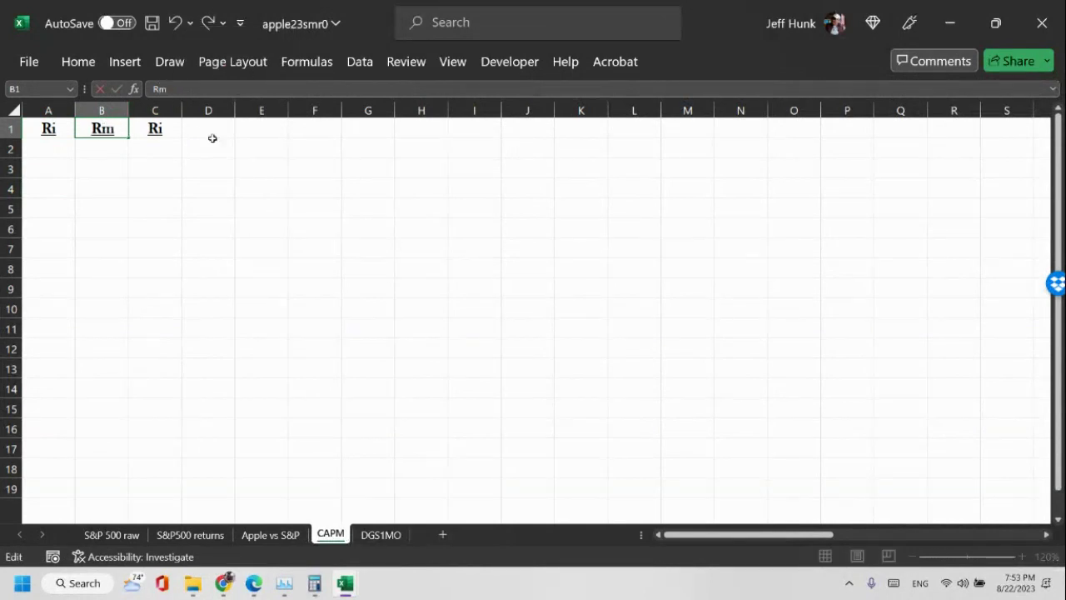
# Change the heading in C1 to Rf.
pyautogui.click(167, 139)
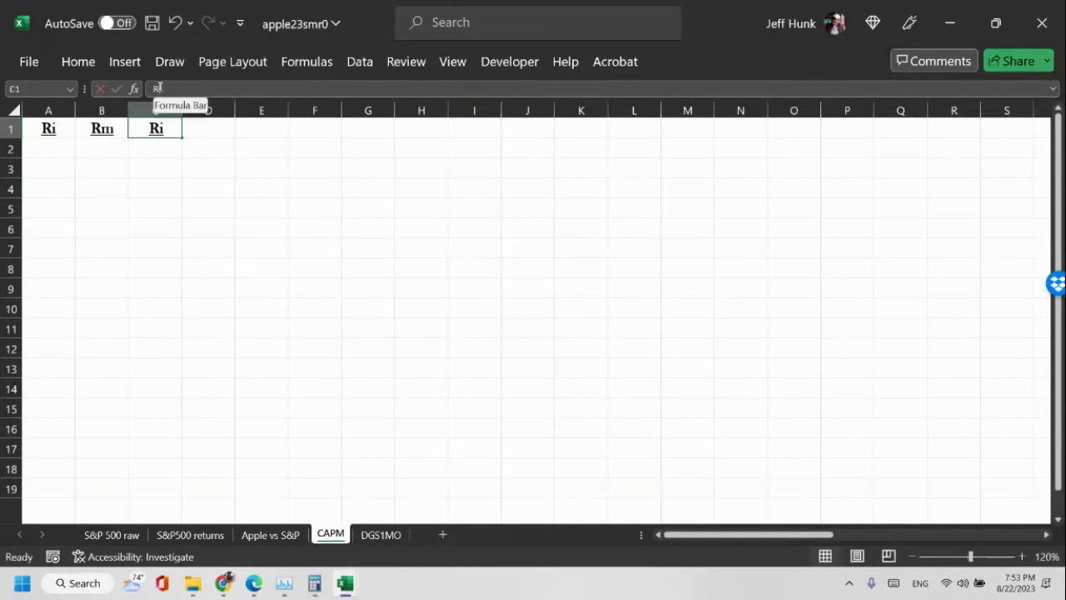
pyautogui.moveTo(161, 91); pyautogui.dragTo(178, 94)
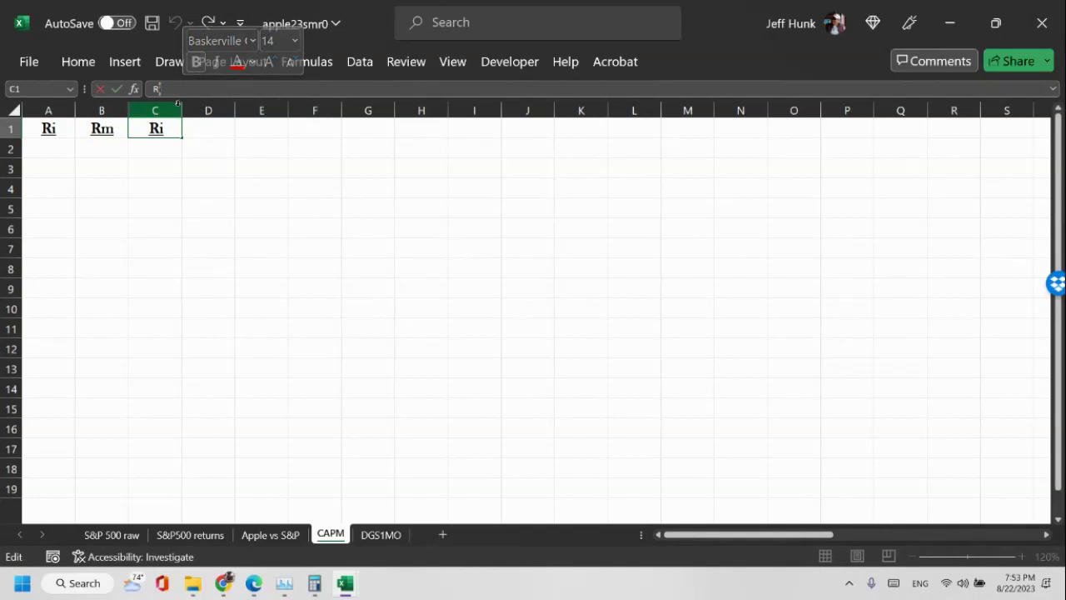
pyautogui.write('f')
pyautogui.click(212, 223)
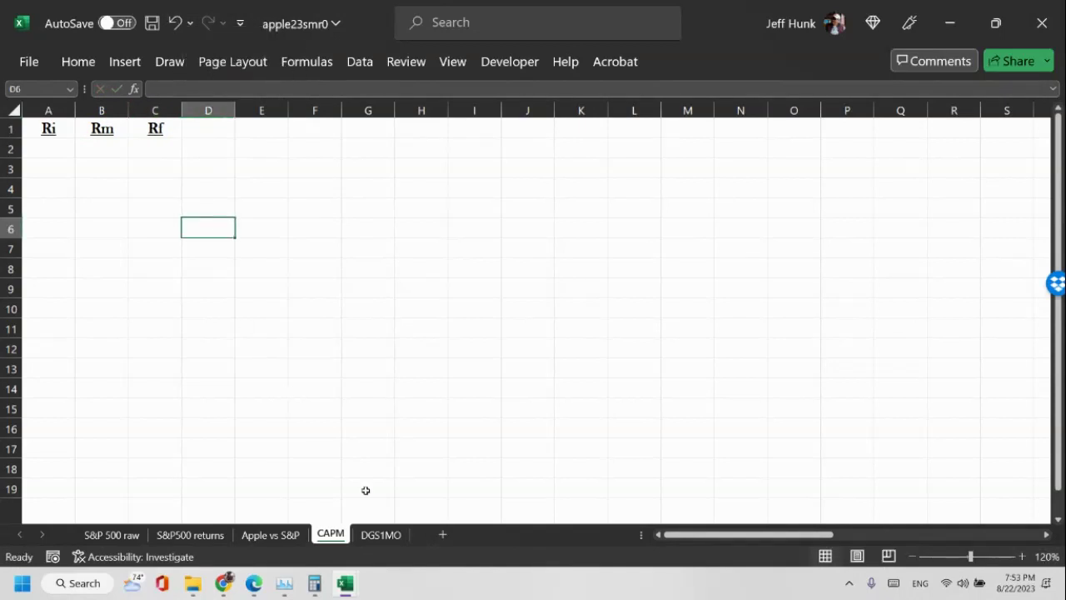
# Copy the monthly rt and Rm returns in B2:C61 of the Apple vs S&P sheet, leaving out the AVG row.
pyautogui.click(286, 538)
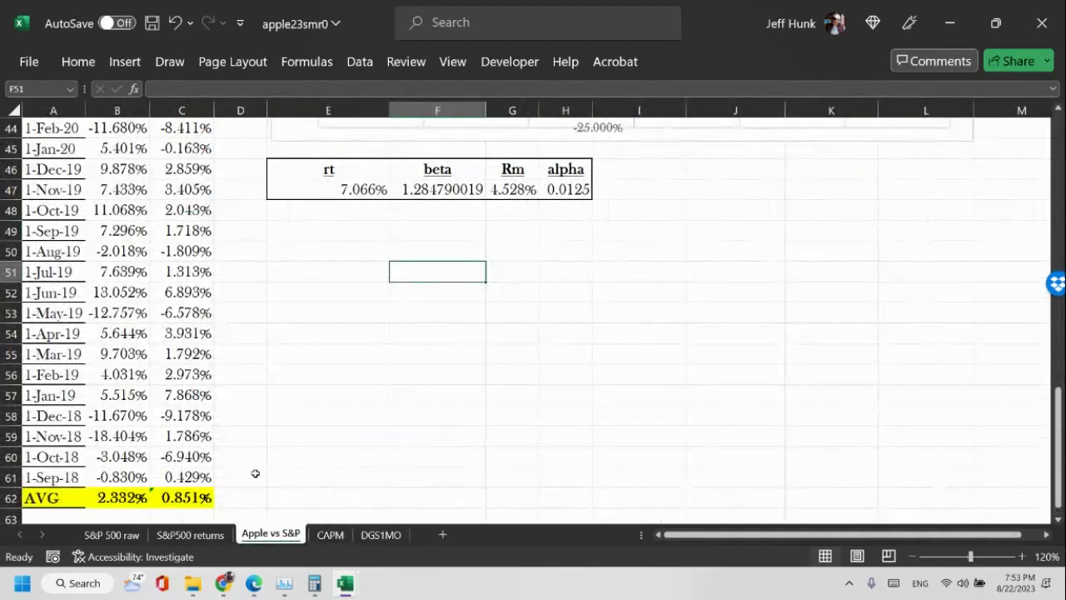
pyautogui.scroll(3, 254, 473)
pyautogui.scroll(11, 254, 473)
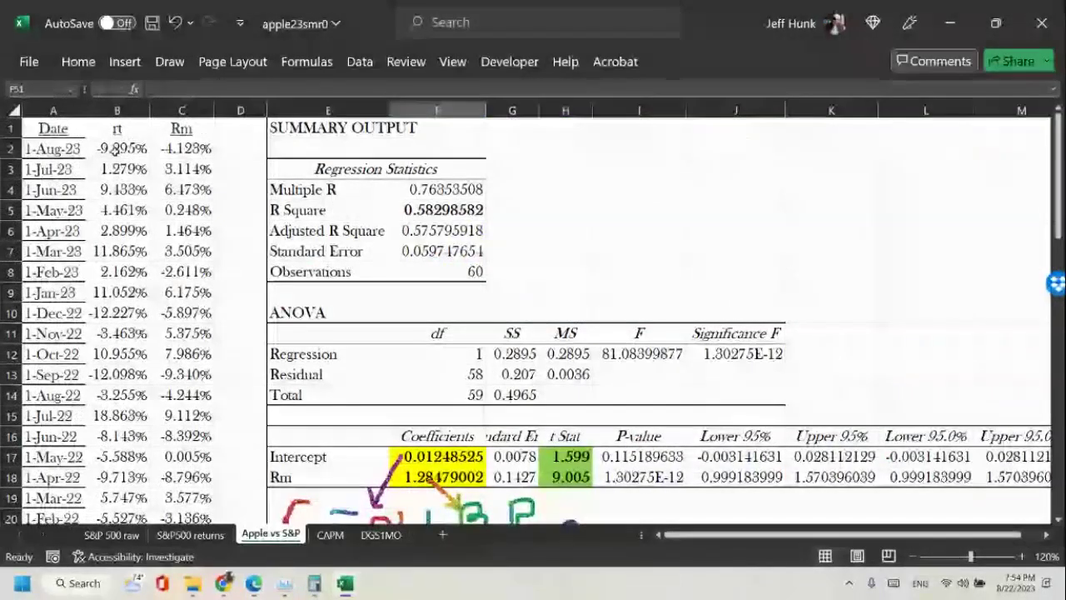
pyautogui.moveTo(115, 149); pyautogui.dragTo(198, 460)
pyautogui.rightClick(176, 460)
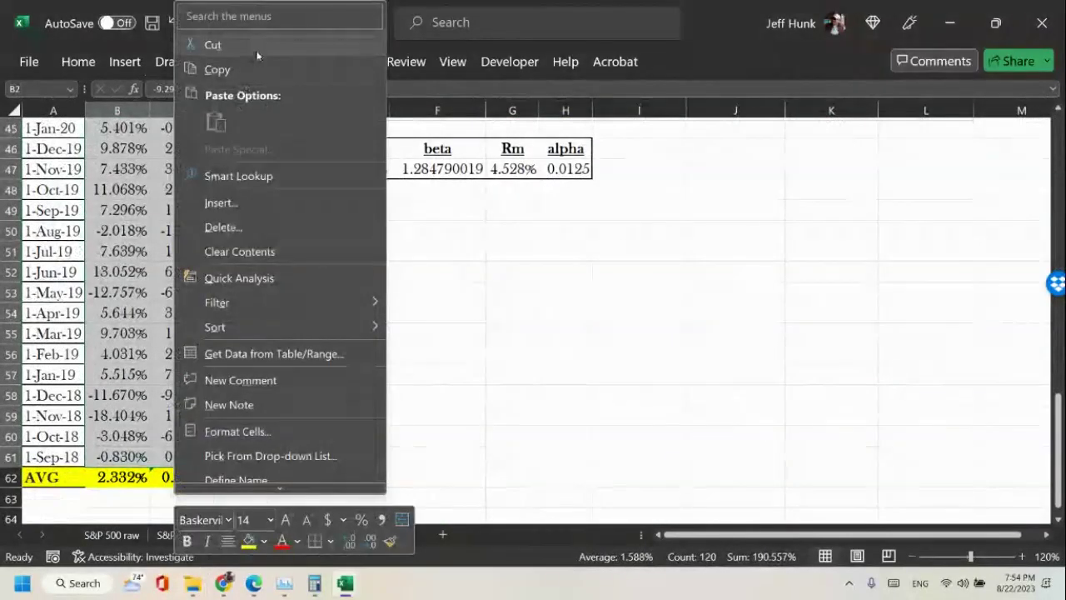
pyautogui.click(217, 70)
pyautogui.click(271, 534)
pyautogui.scroll(2, 272, 333)
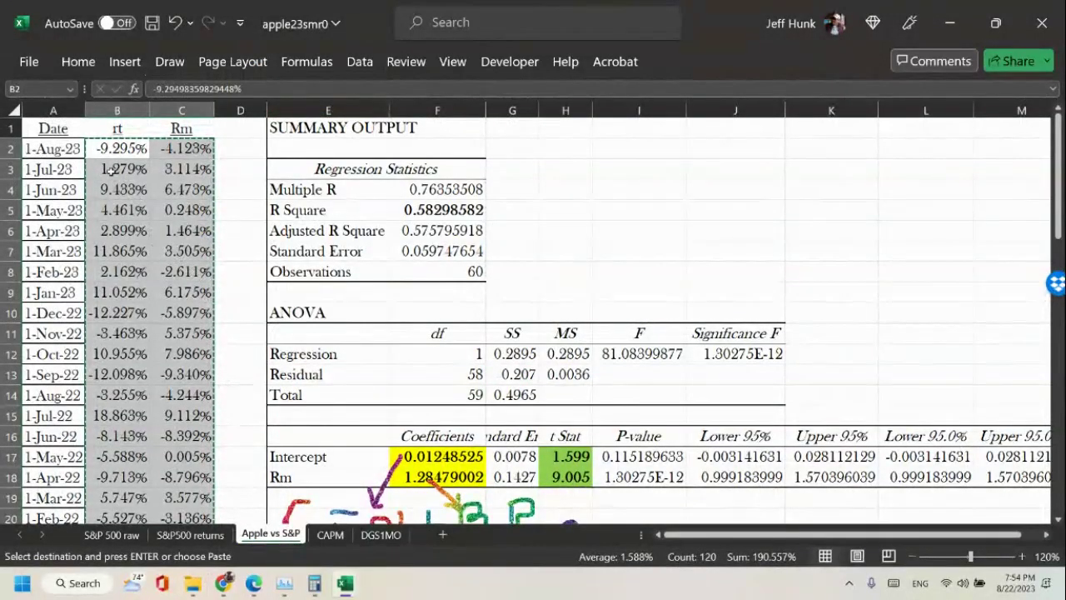
# Copy the rt and Rm returns in B3:C61 of the Apple vs S&P sheet, starting at 1-Jul-23 and leaving out the AVG row.
pyautogui.moveTo(107, 168); pyautogui.dragTo(186, 356)
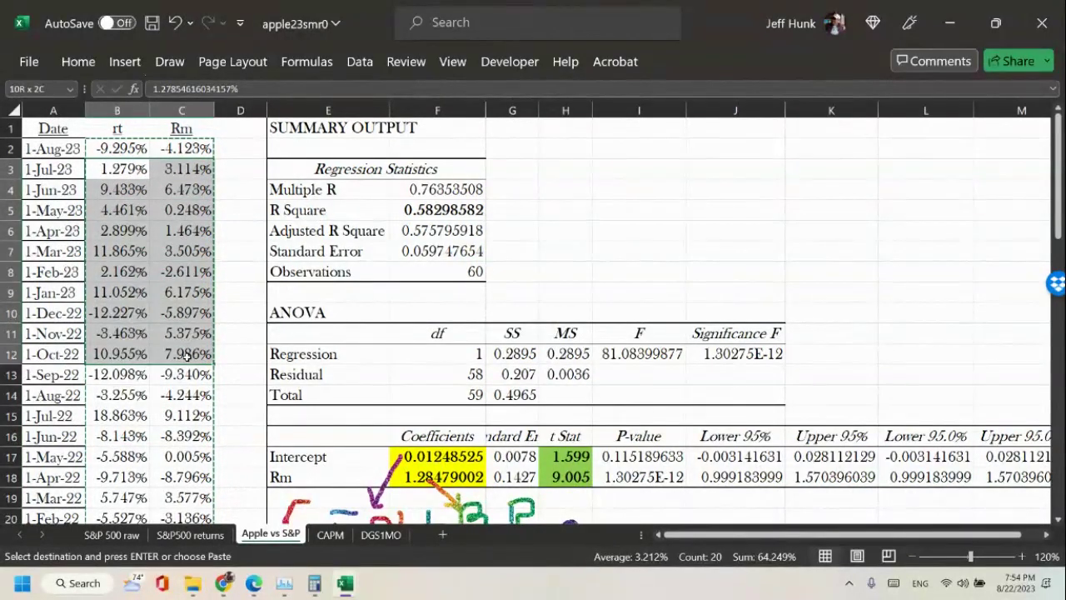
pyautogui.moveTo(186, 355); pyautogui.dragTo(186, 356)
pyautogui.moveTo(119, 173); pyautogui.dragTo(185, 190)
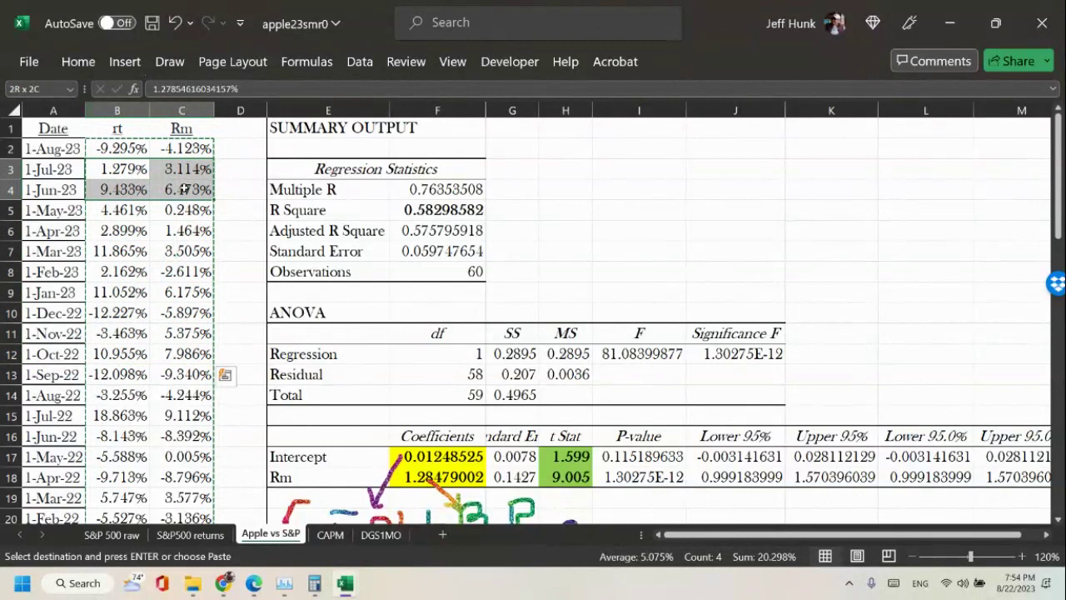
pyautogui.moveTo(185, 190); pyautogui.dragTo(167, 459)
pyautogui.rightClick(189, 438)
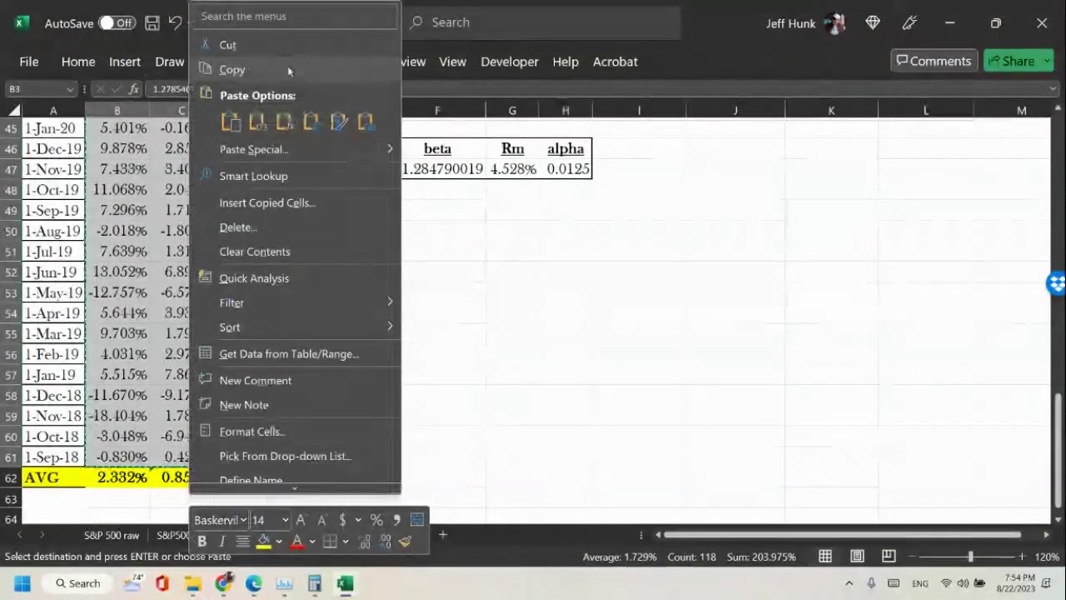
pyautogui.click(287, 66)
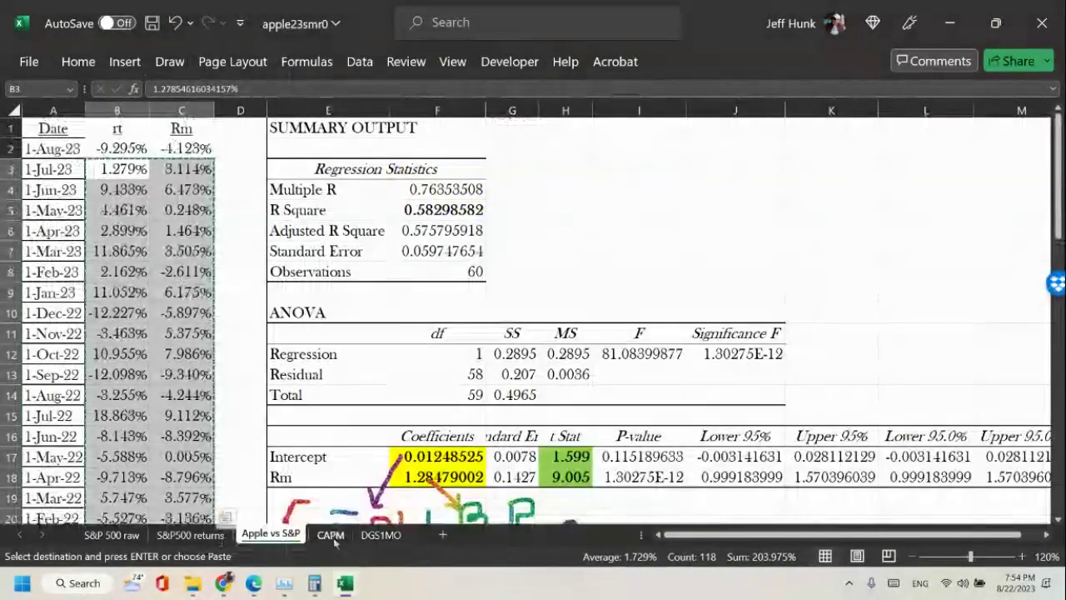
# Paste the copied returns under the Ri and Rm headings of the CAPM sheet, starting at A2.
pyautogui.click(330, 534)
pyautogui.click(38, 147)
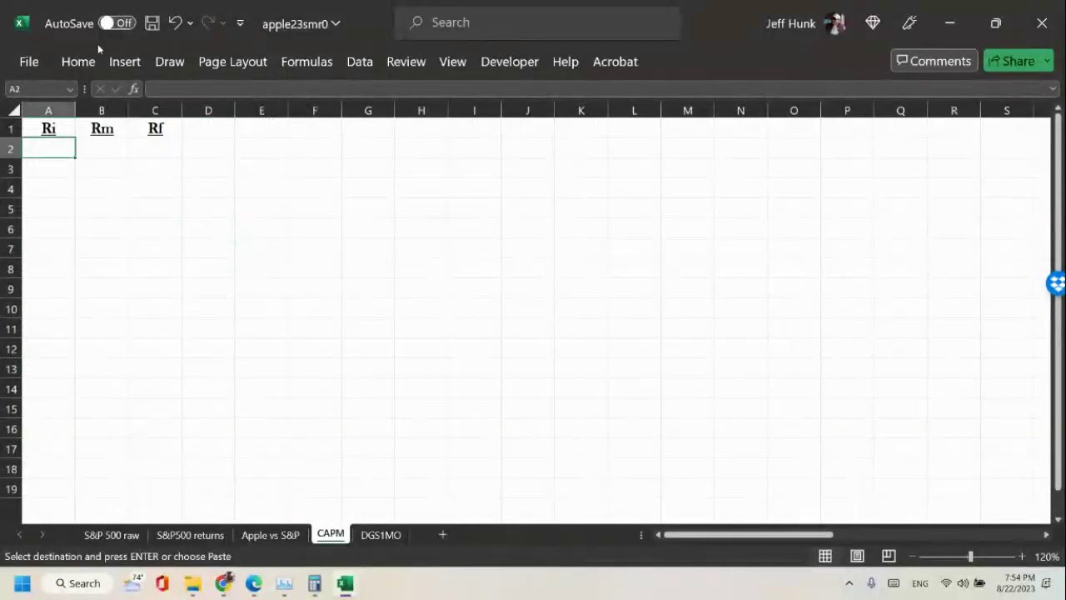
pyautogui.click(78, 62)
pyautogui.click(33, 104)
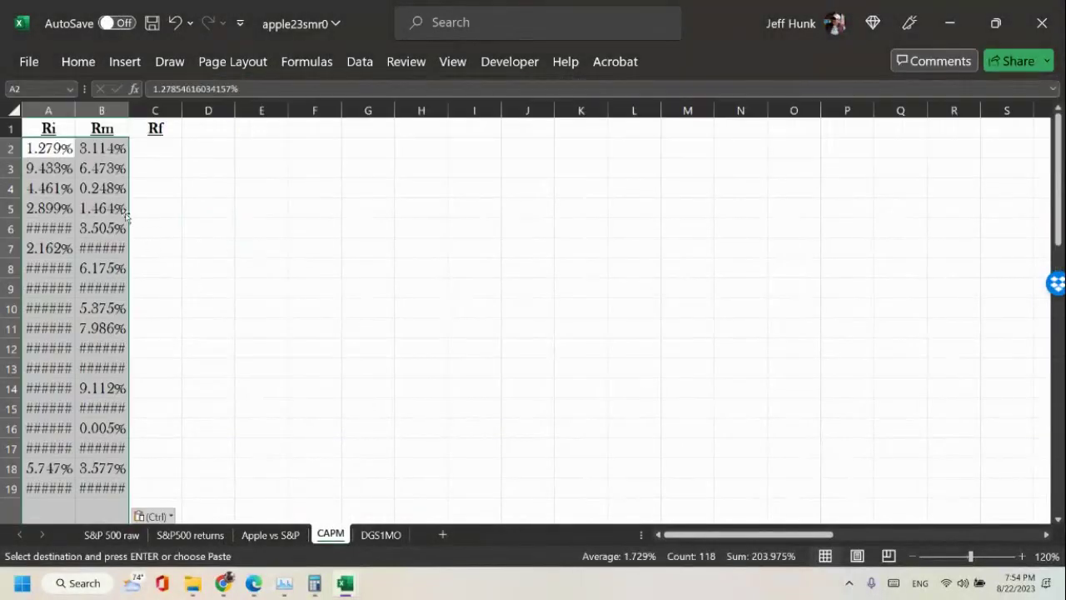
# Autofit the widths of columns A and B on the CAPM sheet to the pasted returns.
pyautogui.click(50, 148)
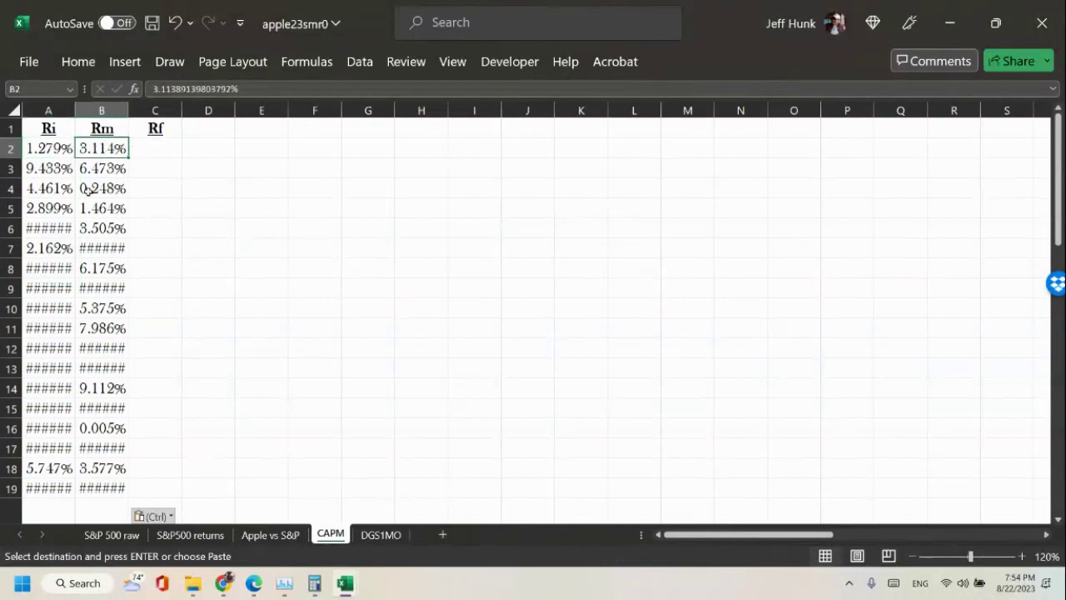
pyautogui.doubleClick(75, 110)
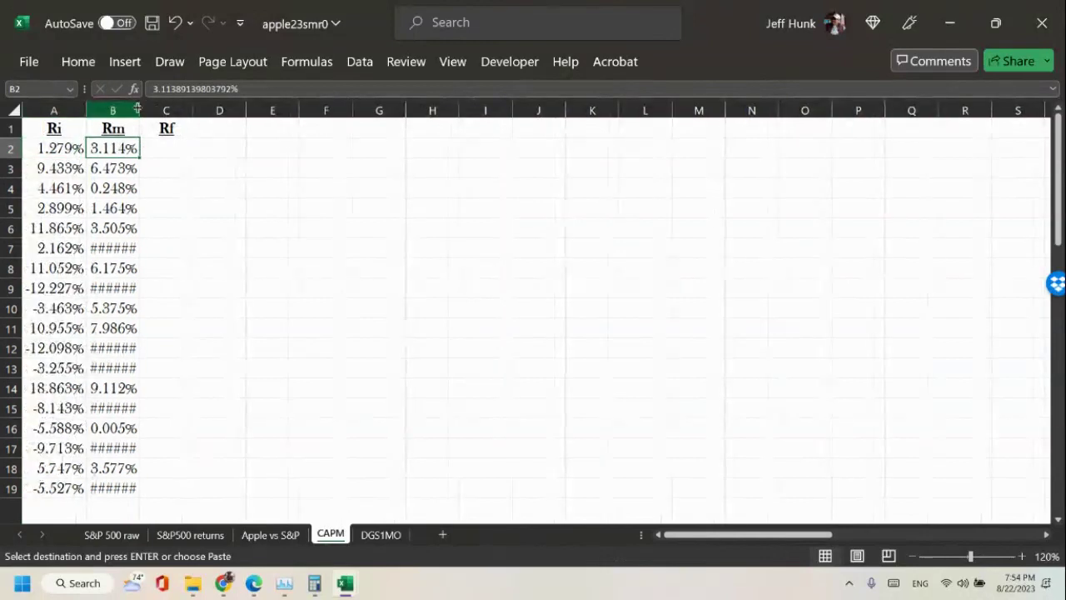
pyautogui.doubleClick(140, 110)
# Copy the Rf percentages in C2:C62 of the DGS1MO sheet.
pyautogui.click(382, 534)
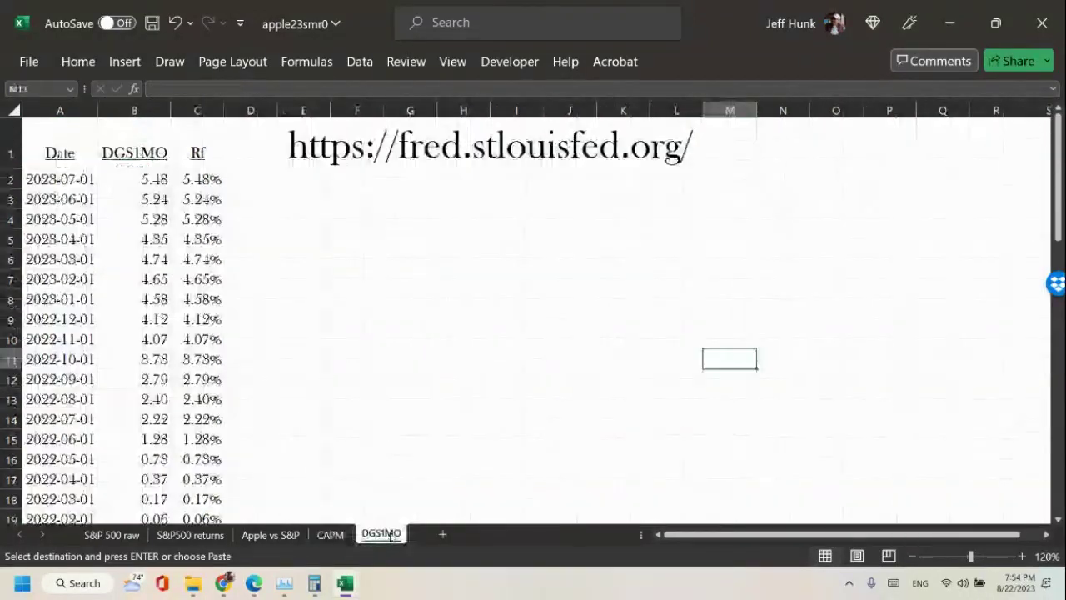
pyautogui.moveTo(190, 178); pyautogui.dragTo(202, 441)
pyautogui.rightClick(201, 439)
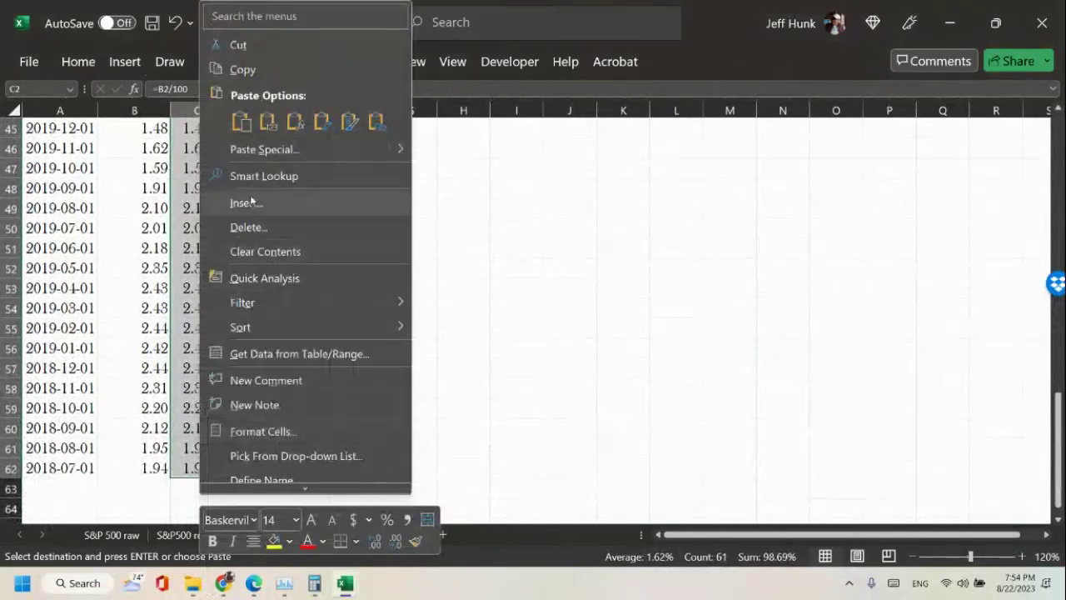
pyautogui.click(262, 73)
pyautogui.scroll(15, 275, 333)
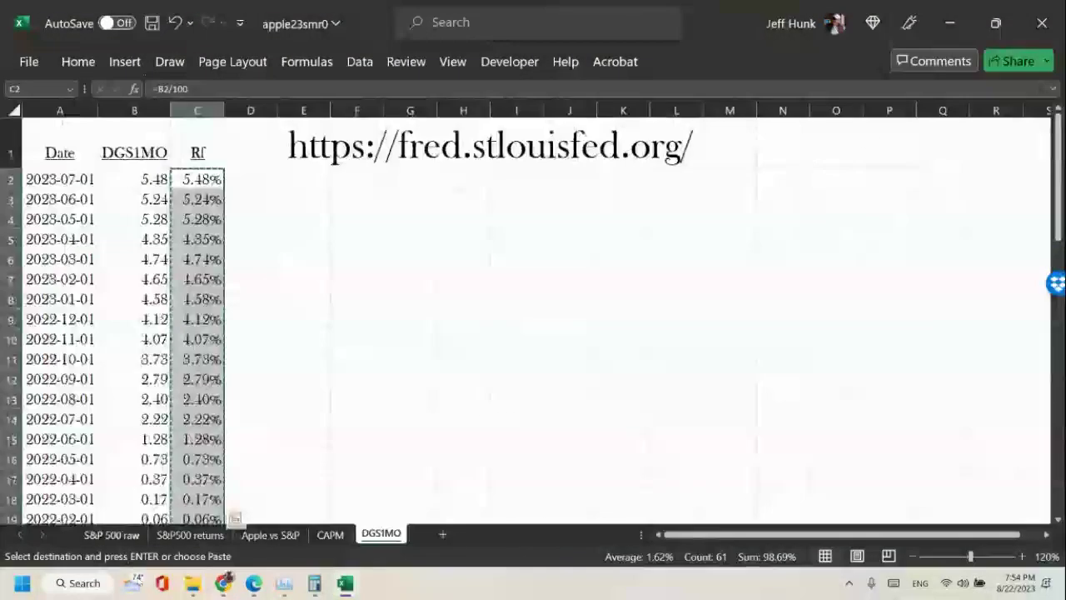
# Paste the Rf percentages under the Rf heading of the CAPM sheet from C2 as values with source formatting.
pyautogui.click(329, 534)
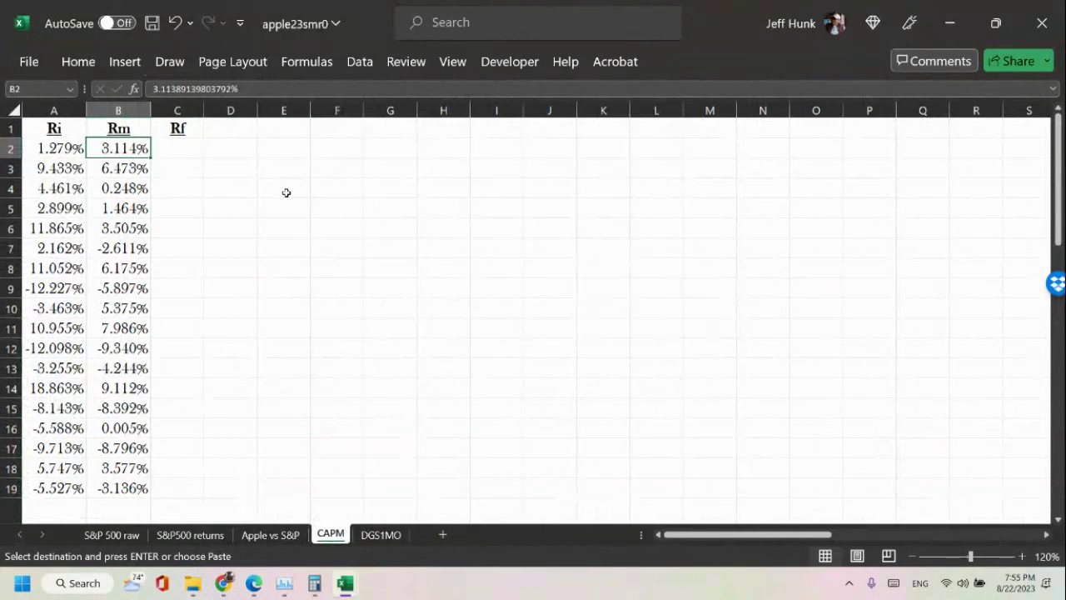
pyautogui.scroll(-5, 185, 324)
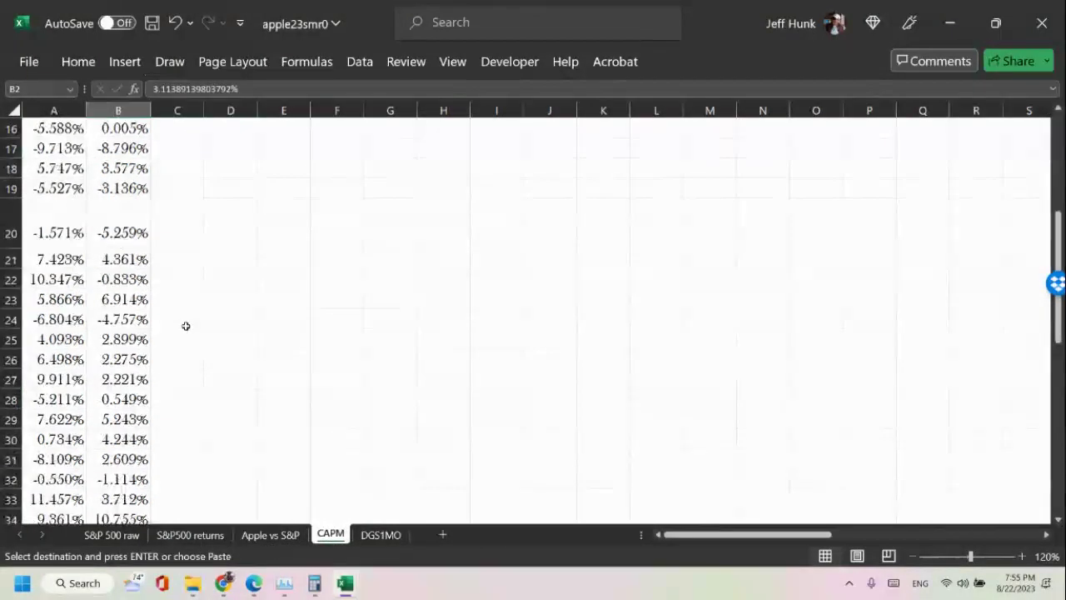
pyautogui.scroll(5, 185, 324)
pyautogui.scroll(-3, 186, 329)
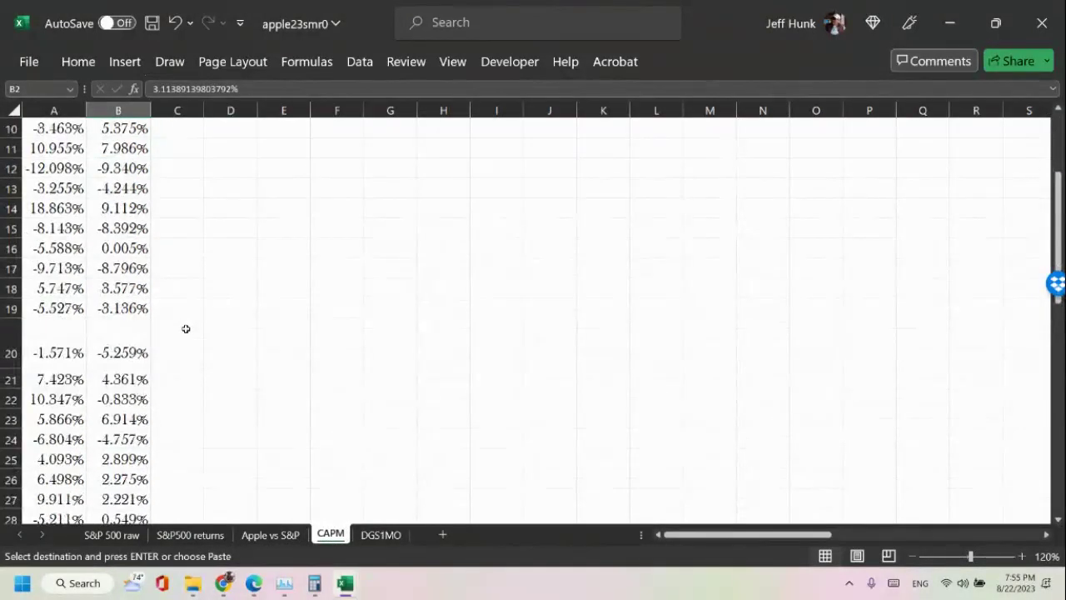
pyautogui.scroll(3, 185, 329)
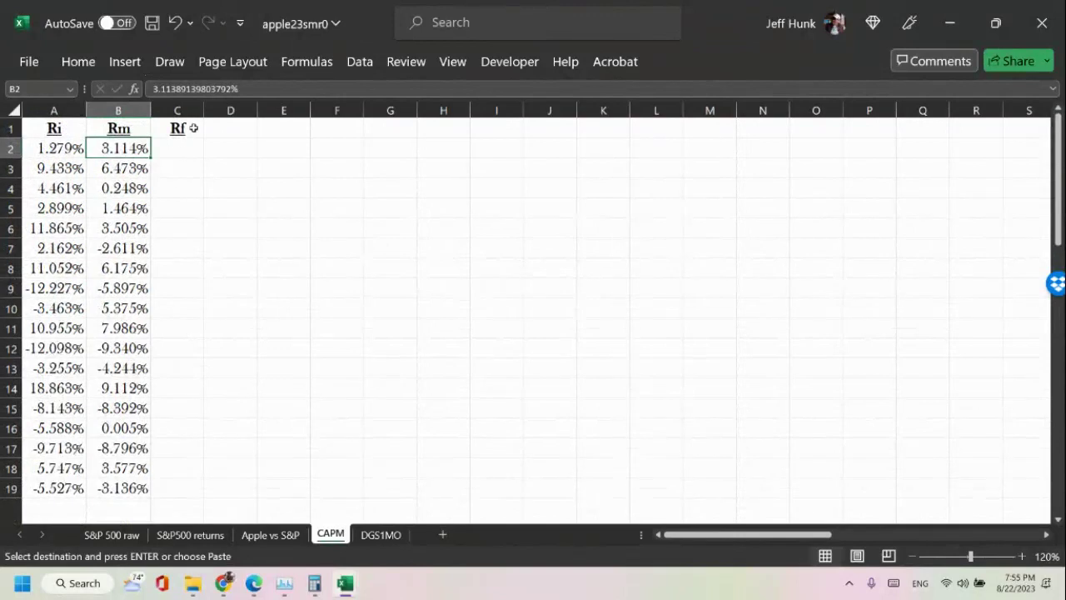
pyautogui.click(183, 148)
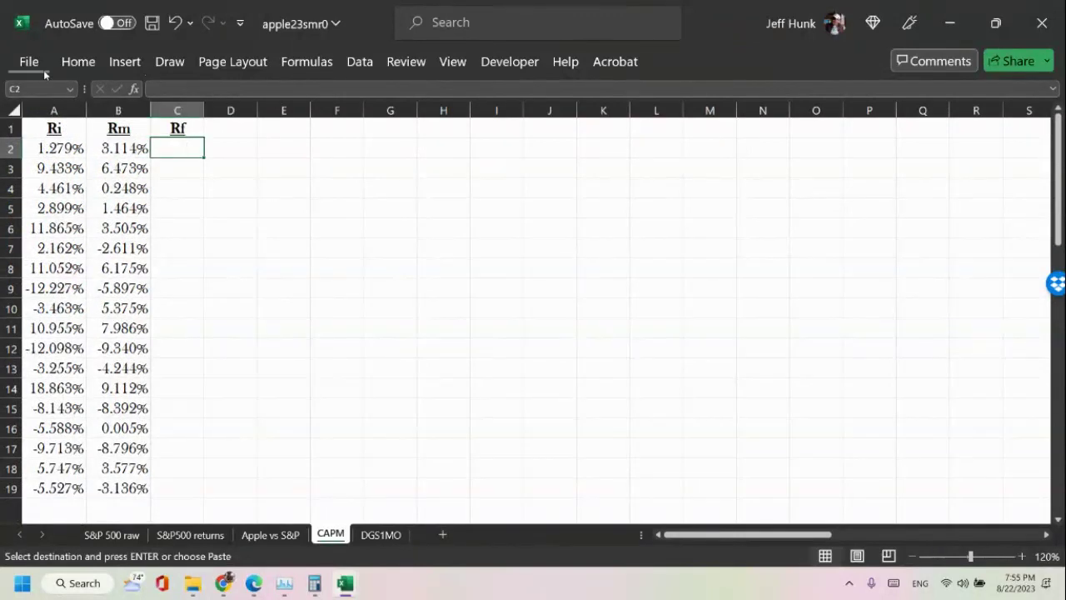
pyautogui.click(76, 62)
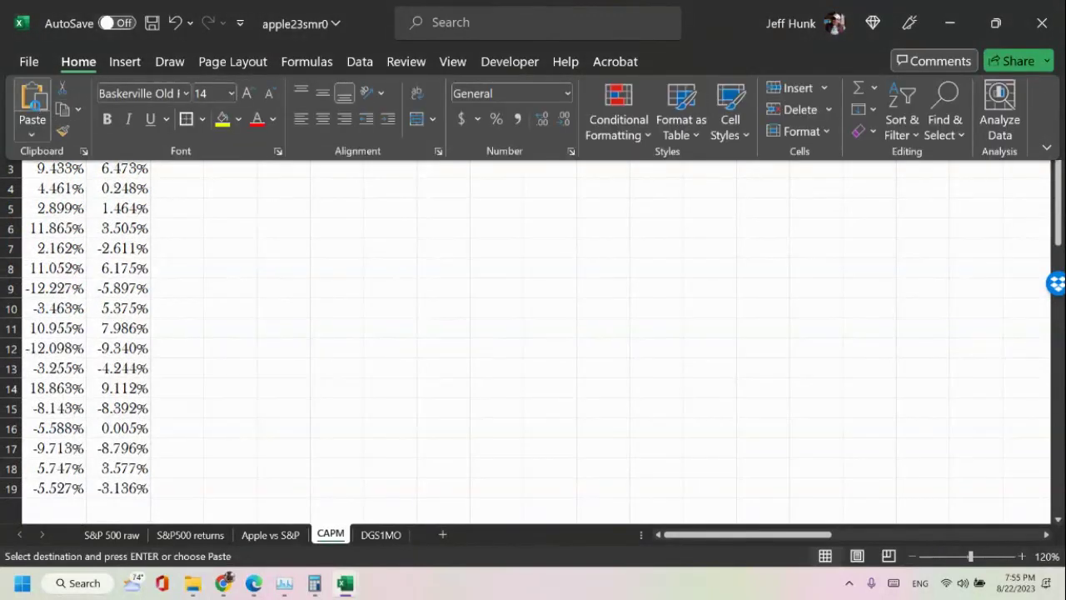
pyautogui.click(33, 104)
pyautogui.click(32, 138)
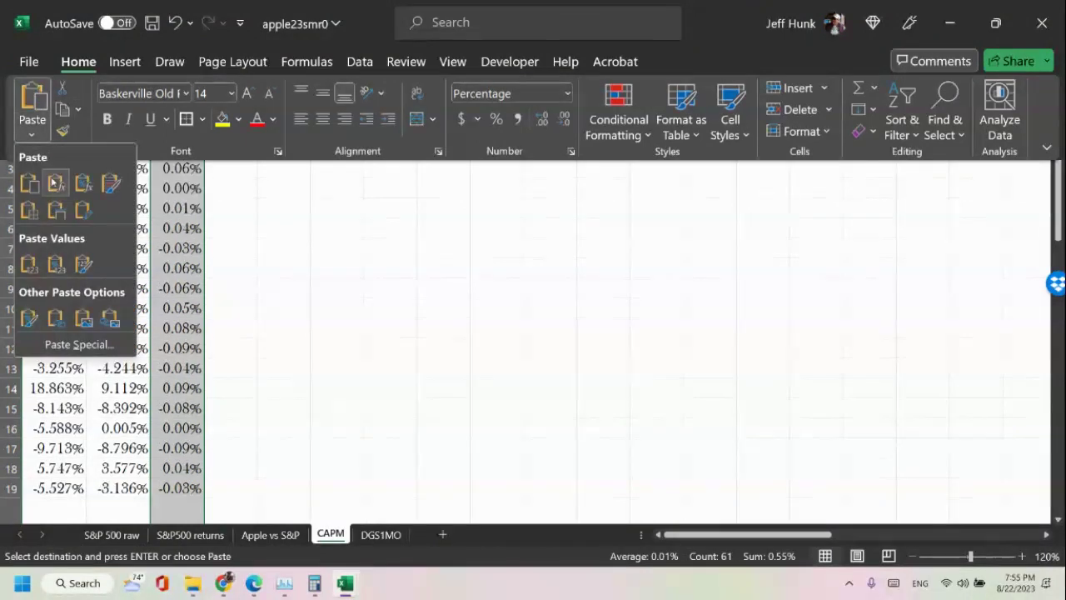
pyautogui.click(82, 265)
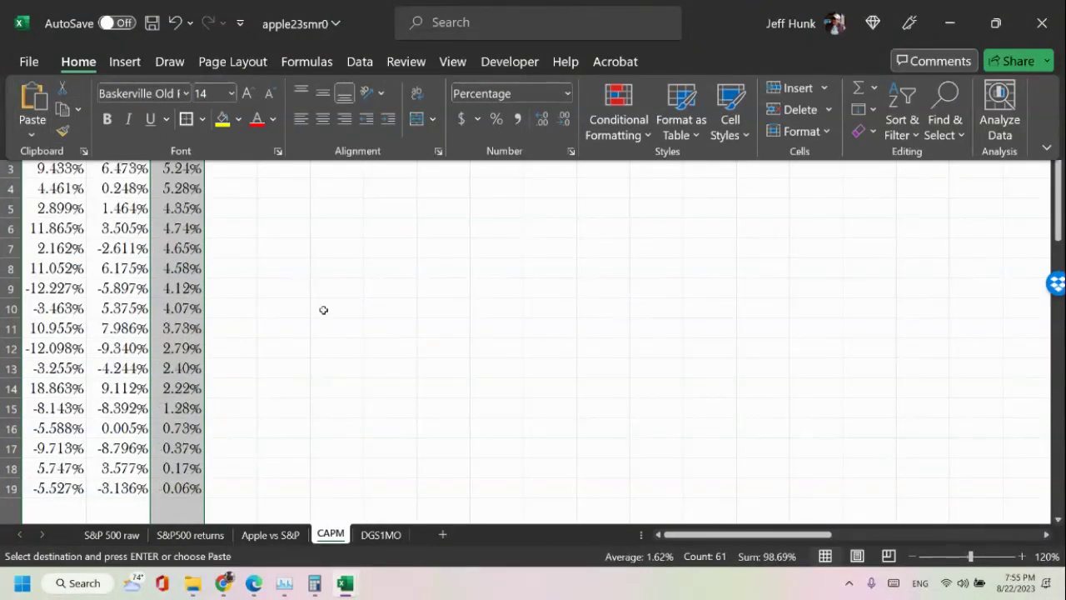
# Set the height of row 20 on the CAPM sheet to 16.
pyautogui.scroll(-4, 323, 310)
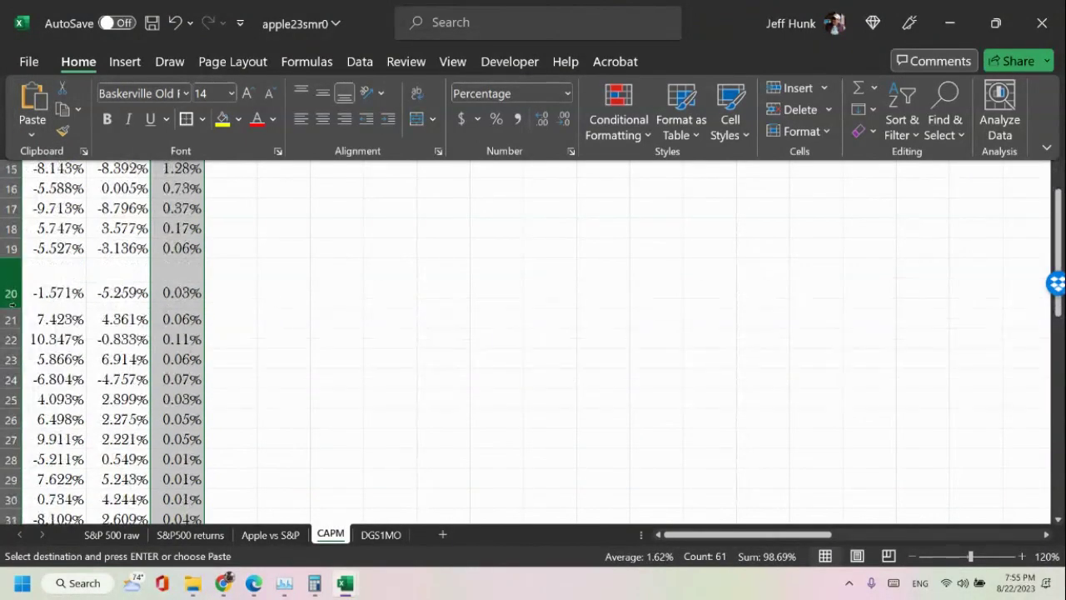
pyautogui.click(12, 285)
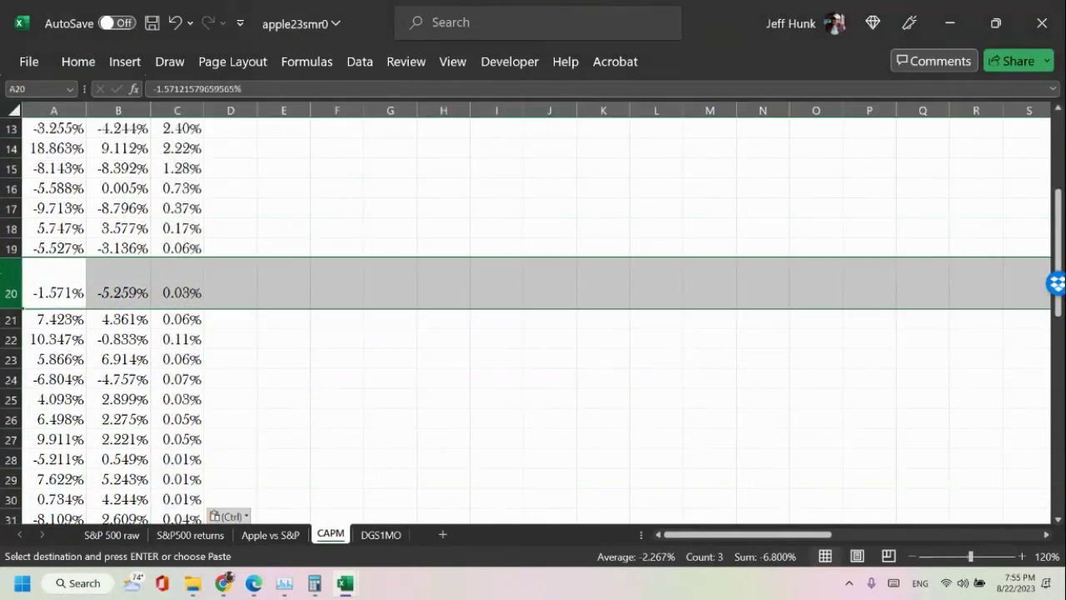
pyautogui.click(77, 62)
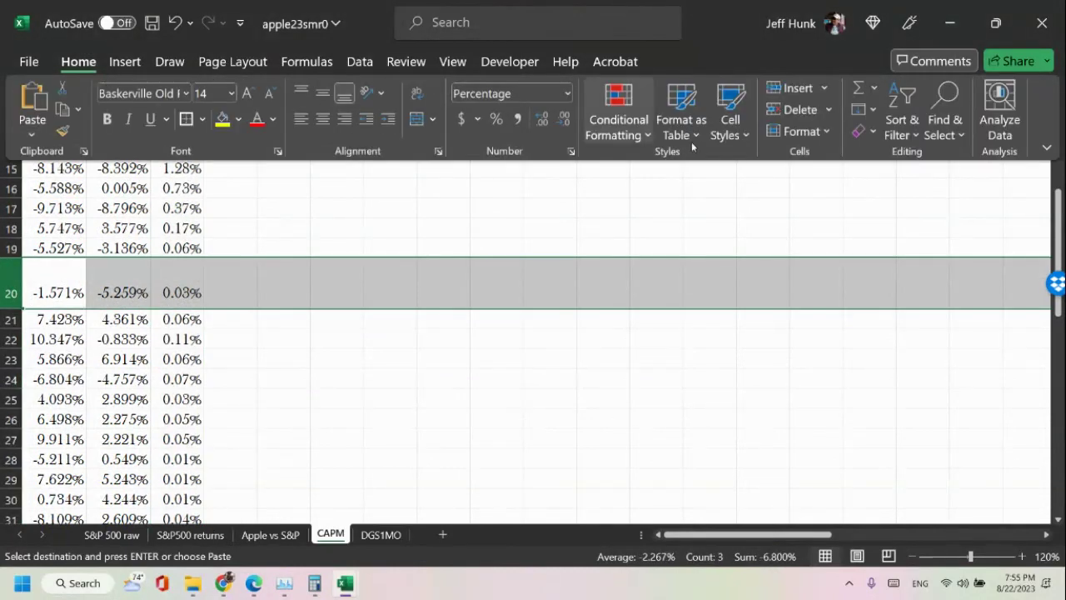
pyautogui.click(833, 134)
pyautogui.click(835, 181)
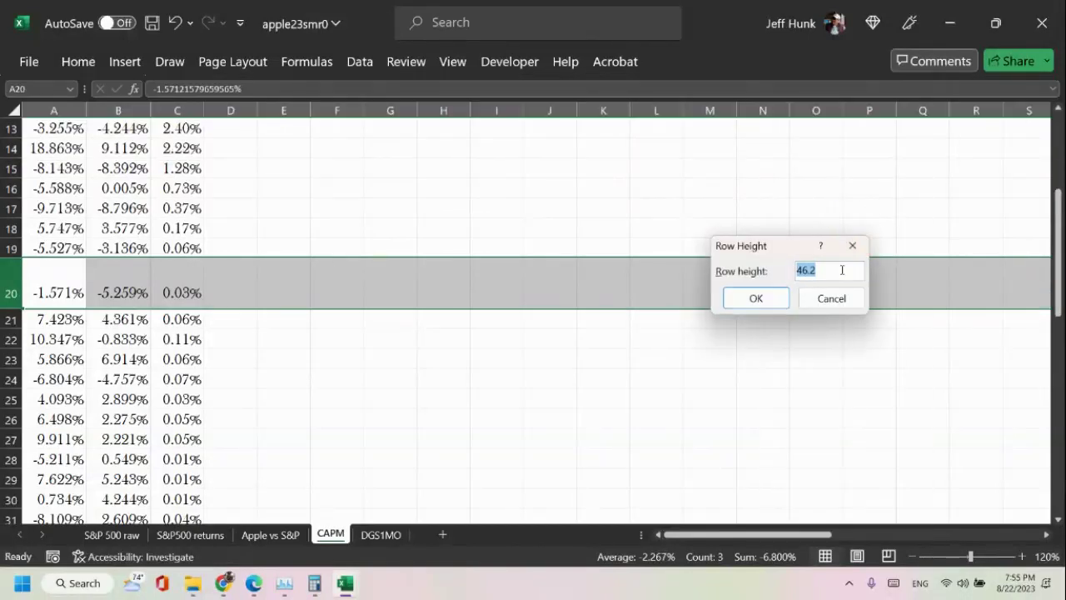
pyautogui.write('16')
pyautogui.press('Return')
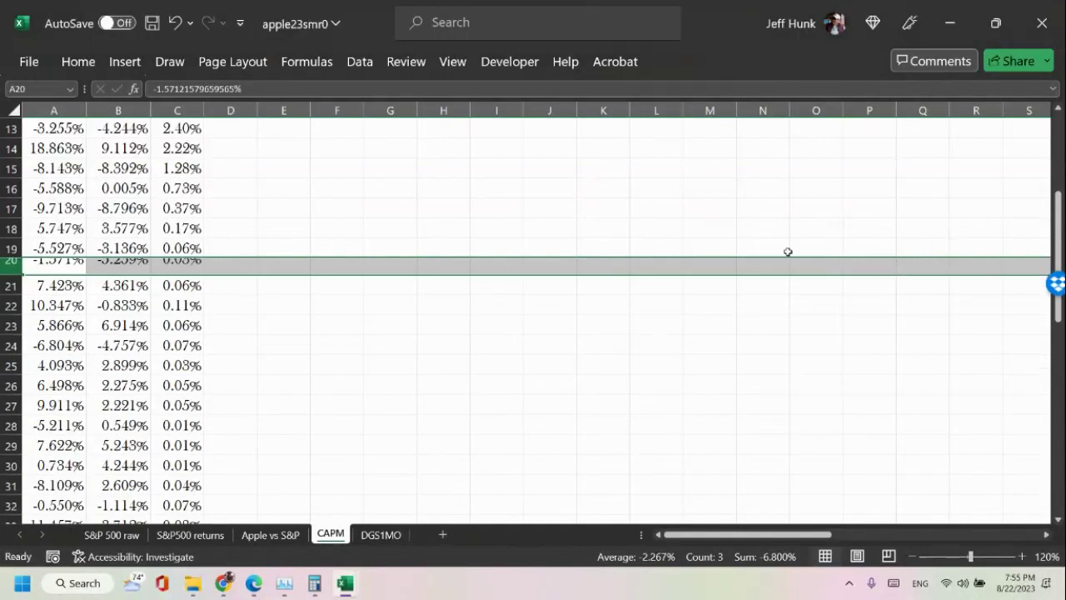
pyautogui.click(475, 360)
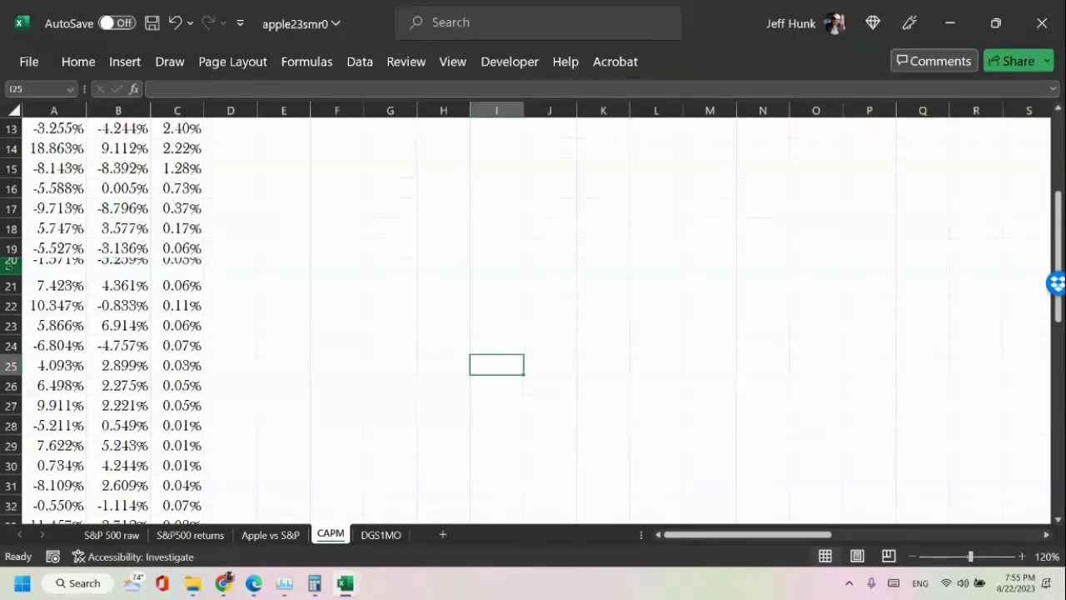
# Try left alignment on the contents of row 20, and set the row back to right alignment.
pyautogui.click(11, 265)
pyautogui.click(59, 261)
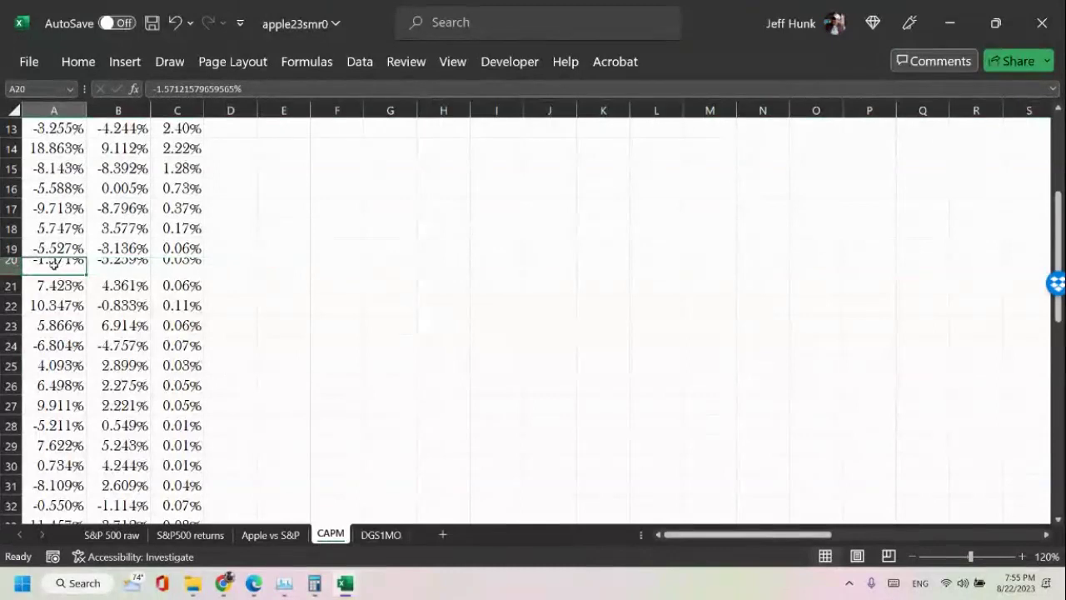
pyautogui.click(6, 268)
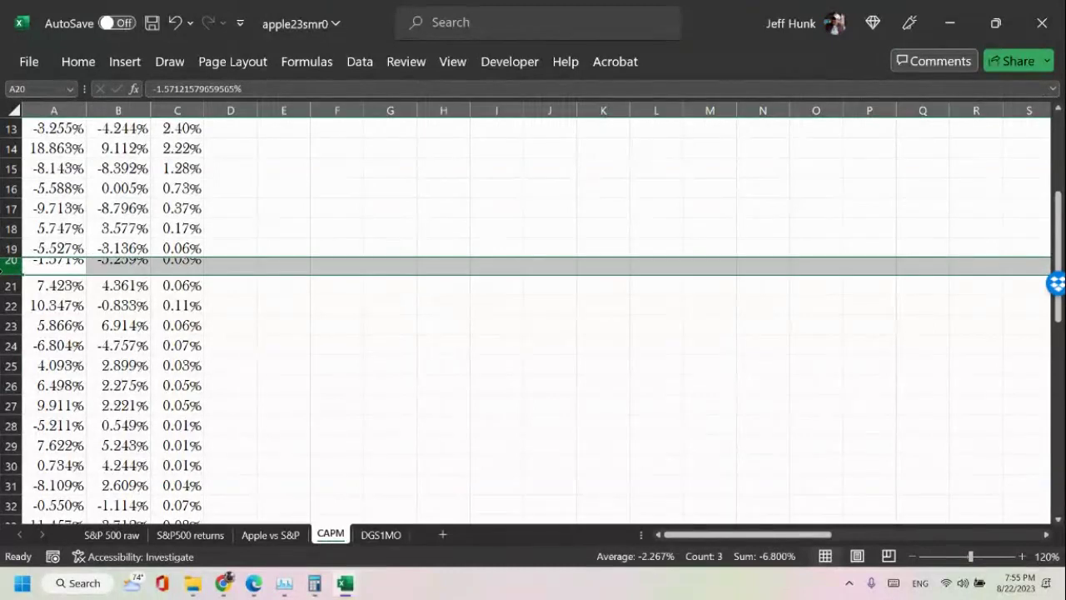
pyautogui.click(90, 65)
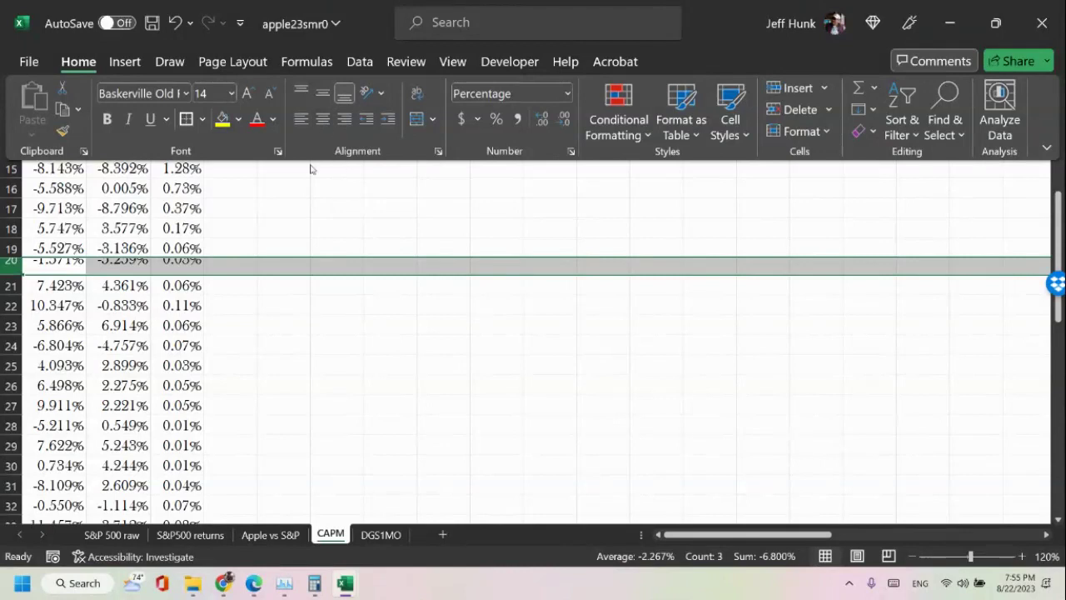
pyautogui.click(300, 121)
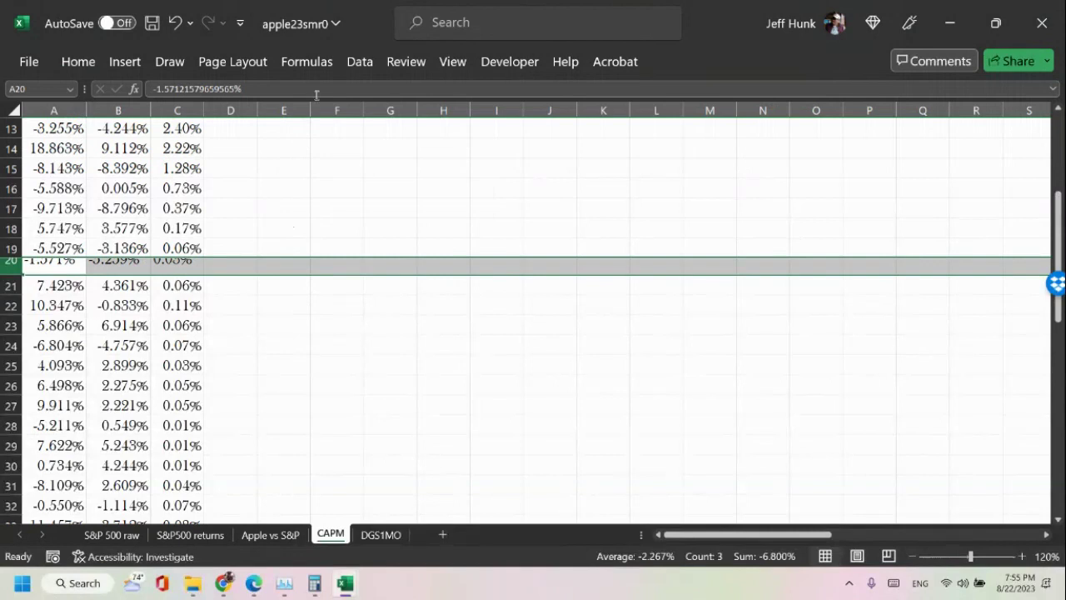
pyautogui.click(77, 62)
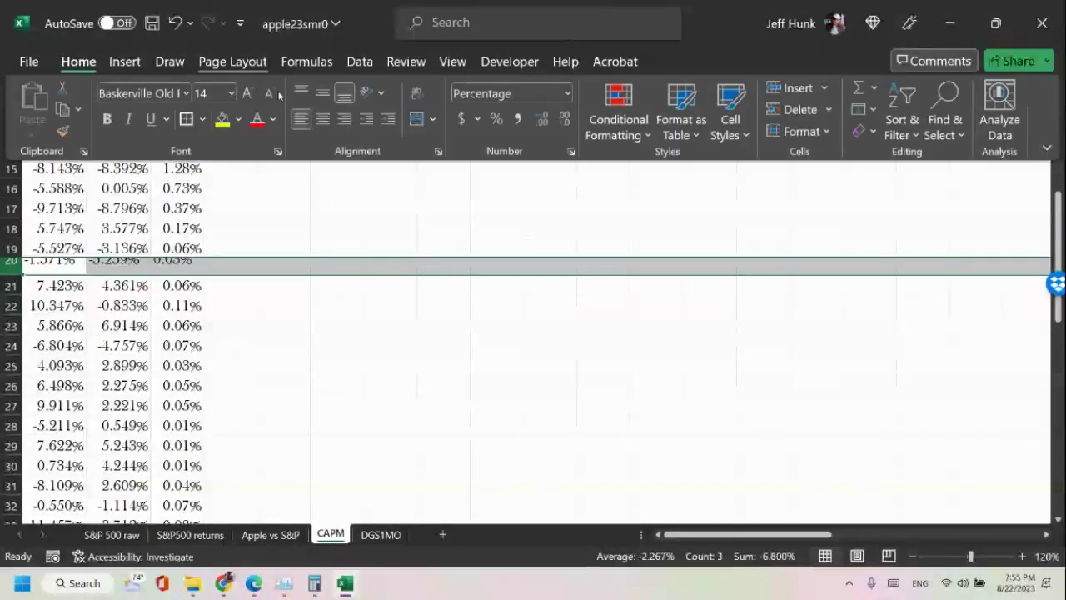
pyautogui.click(347, 124)
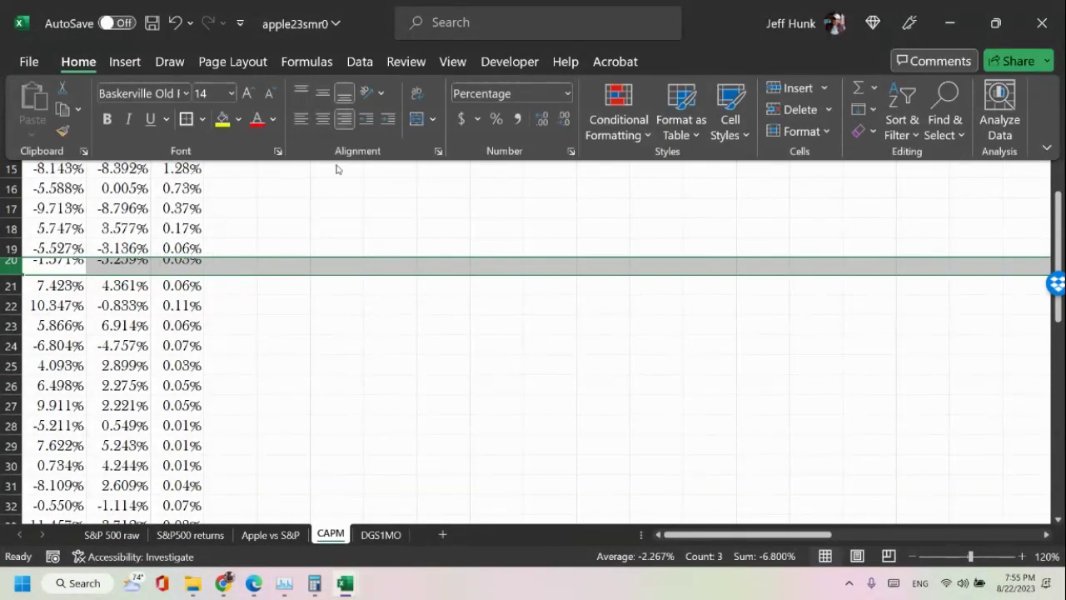
pyautogui.click(174, 266)
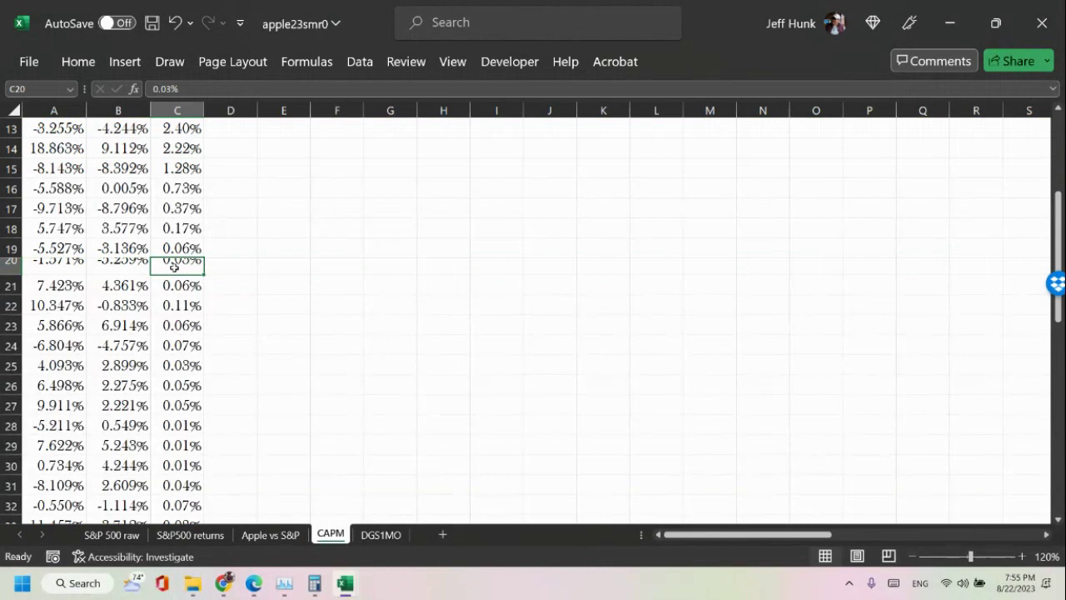
pyautogui.click(126, 270)
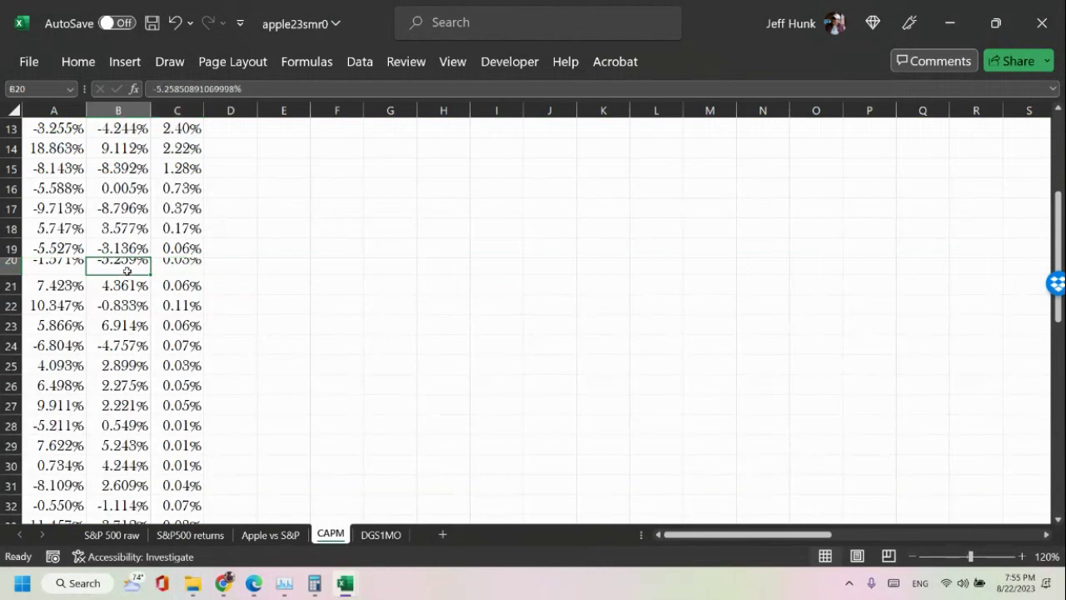
pyautogui.click(65, 268)
pyautogui.click(386, 331)
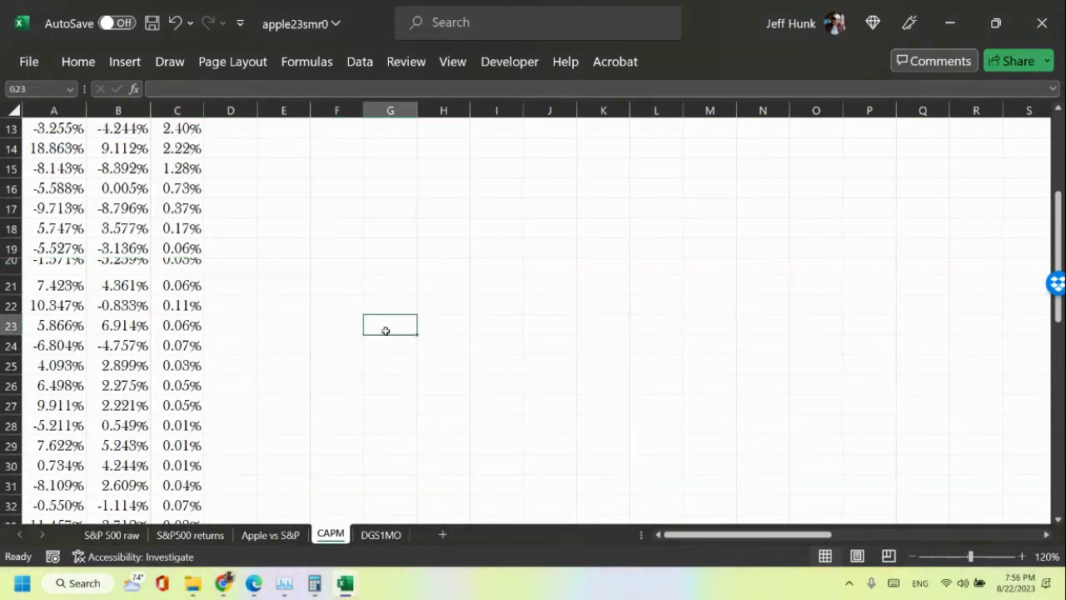
pyautogui.click(7, 265)
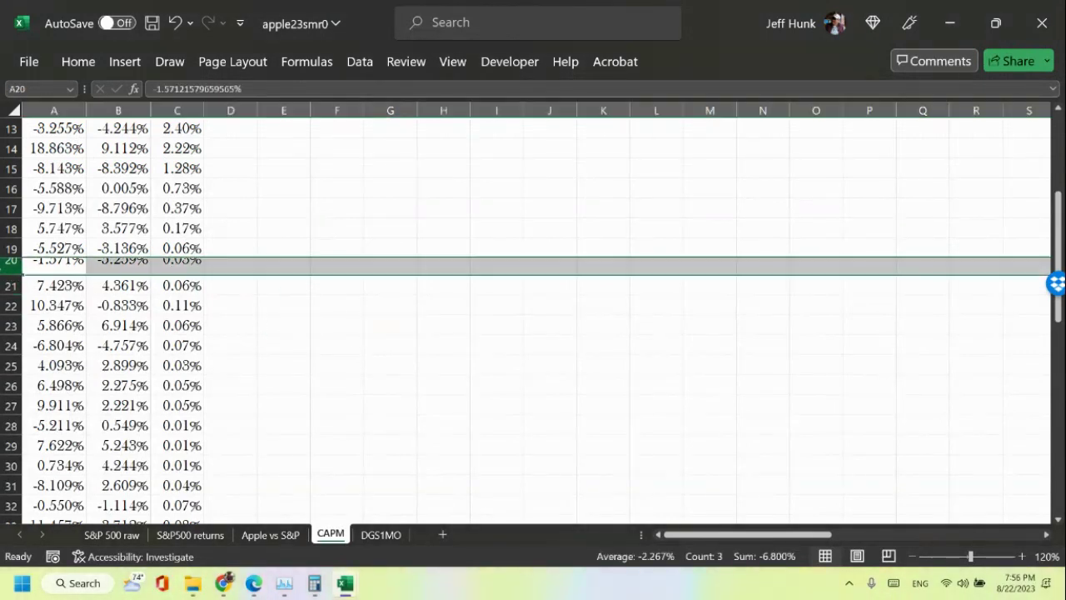
# Enlarge row 20 on the CAPM sheet to a height of about 46.
pyautogui.click(14, 273)
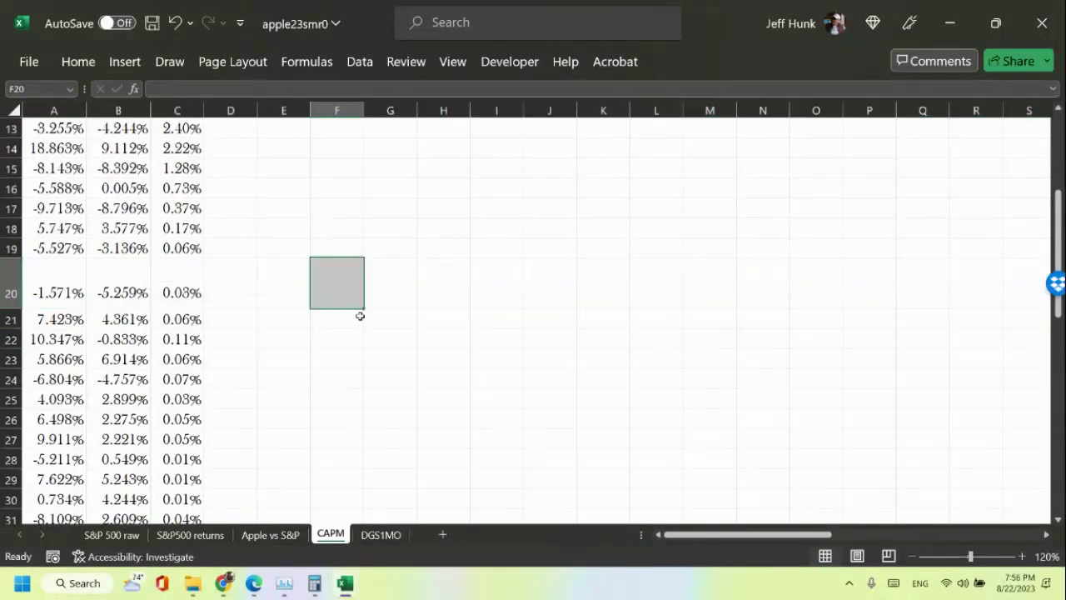
pyautogui.click(391, 302)
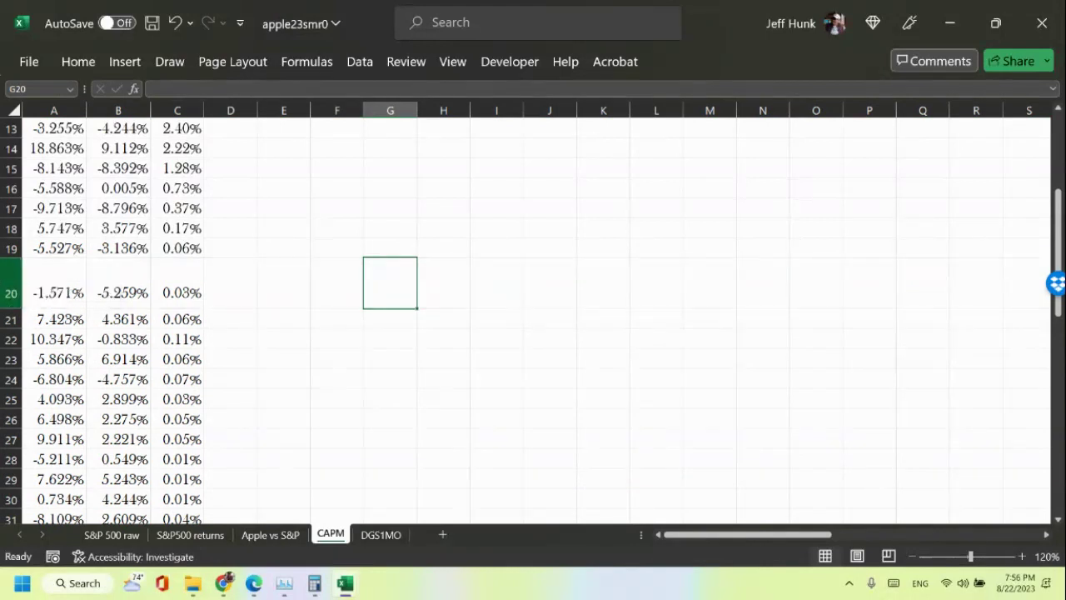
# Set the height of row 20 on the CAPM sheet back to 16.
pyautogui.click(11, 283)
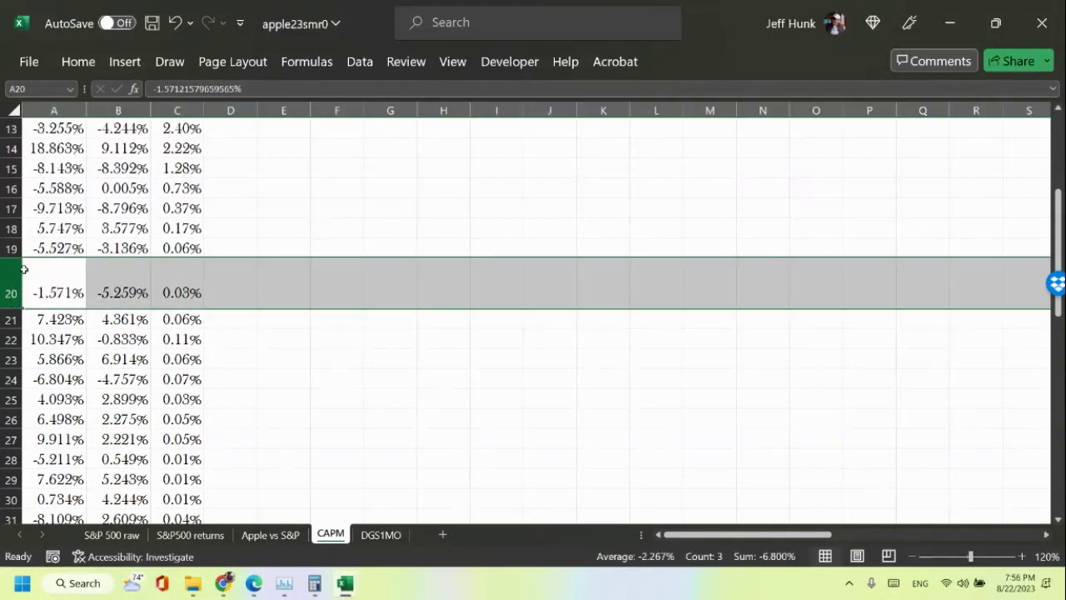
pyautogui.click(79, 62)
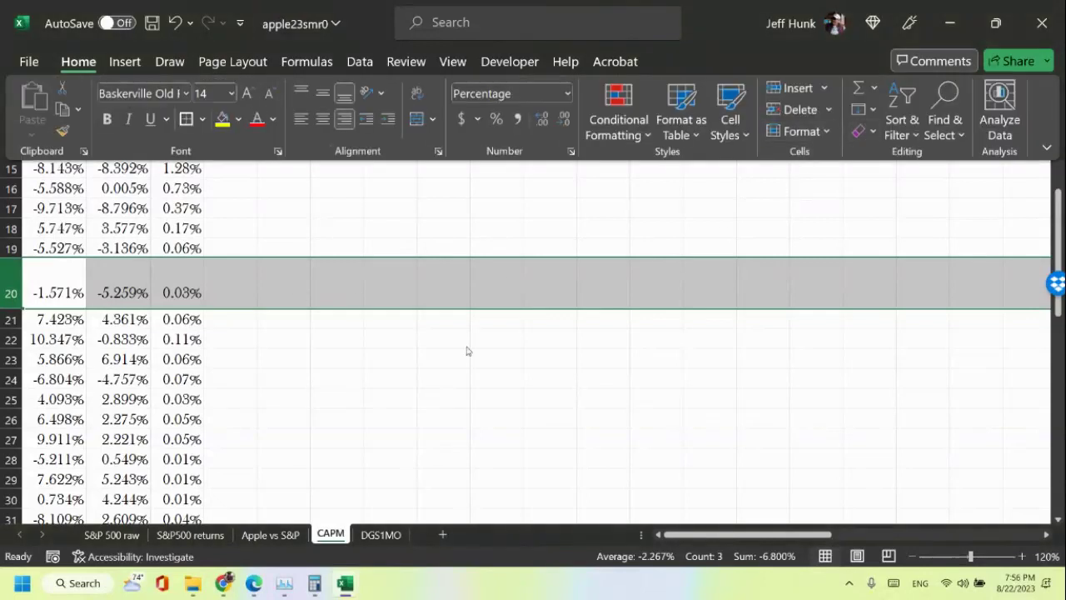
pyautogui.scroll(4, 904, 424)
pyautogui.scroll(-4, 908, 417)
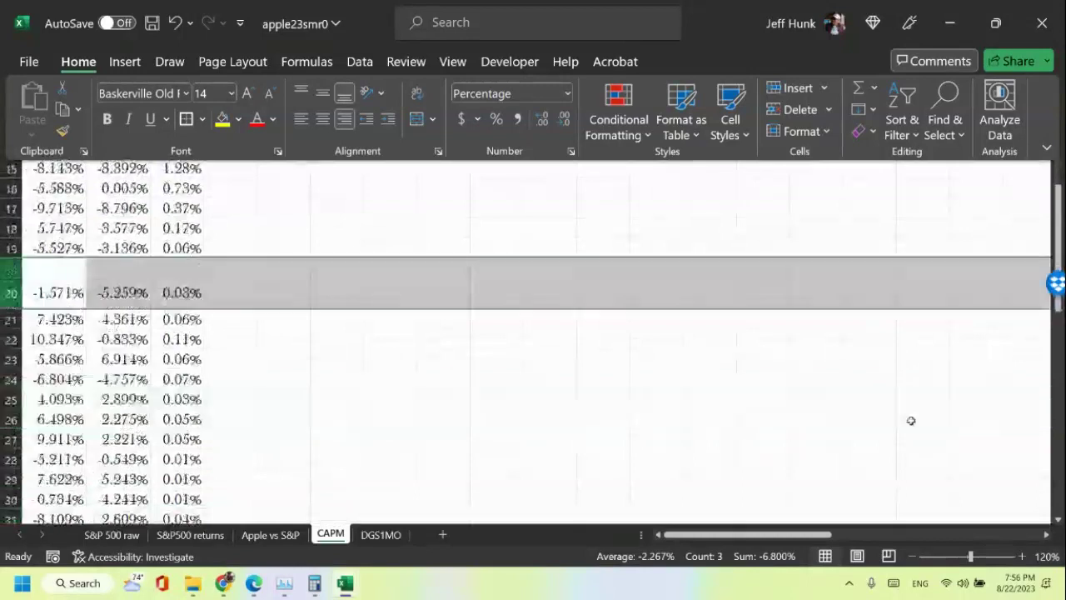
pyautogui.scroll(-3, 908, 416)
pyautogui.scroll(3, 907, 414)
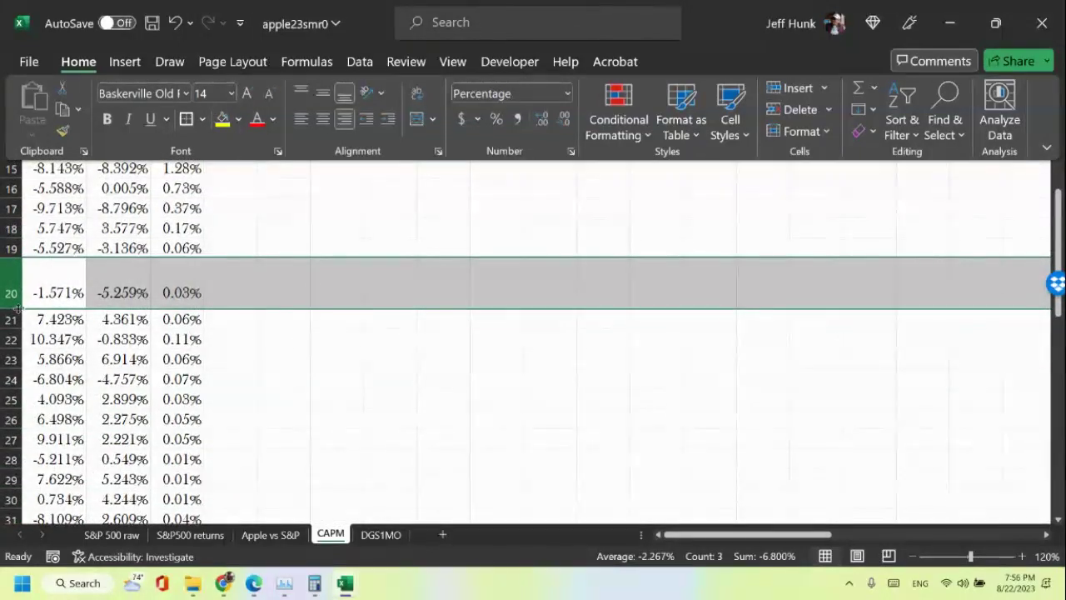
pyautogui.click(812, 133)
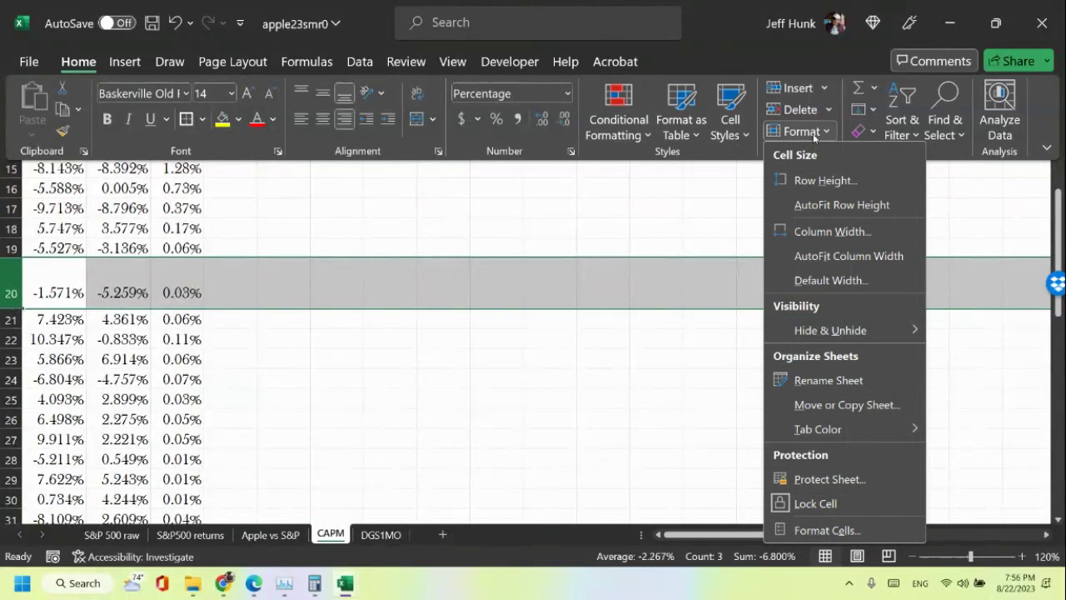
pyautogui.click(823, 180)
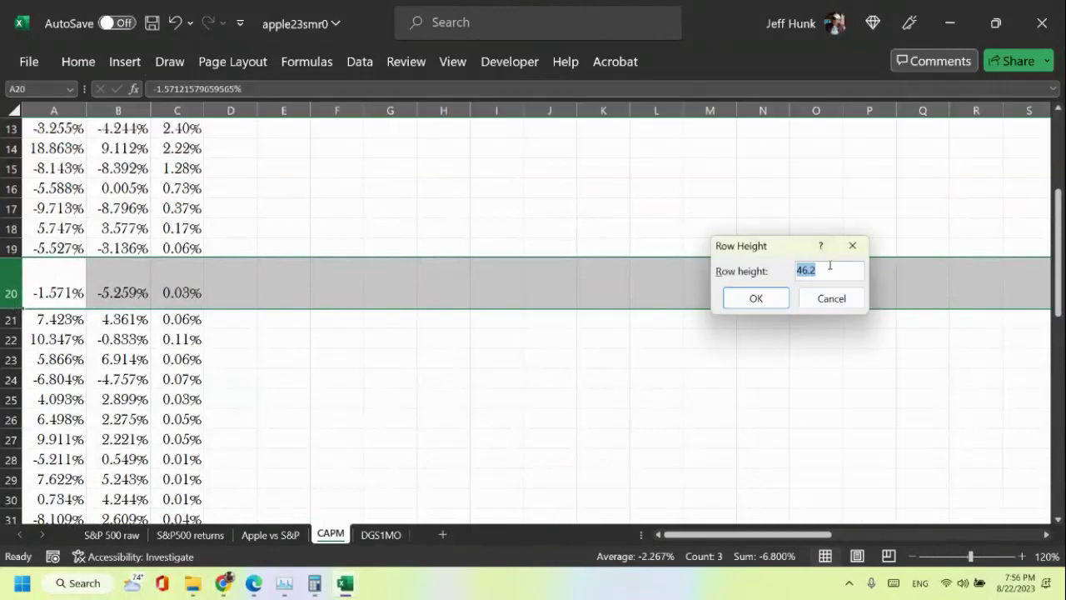
pyautogui.write('16')
pyautogui.press('Return')
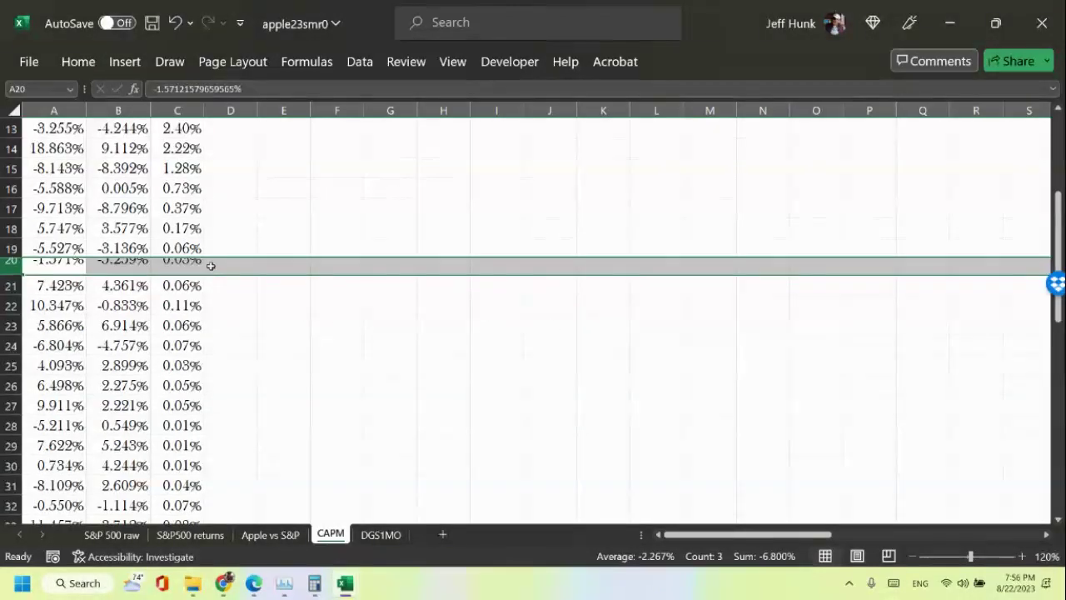
pyautogui.click(166, 266)
pyautogui.click(30, 264)
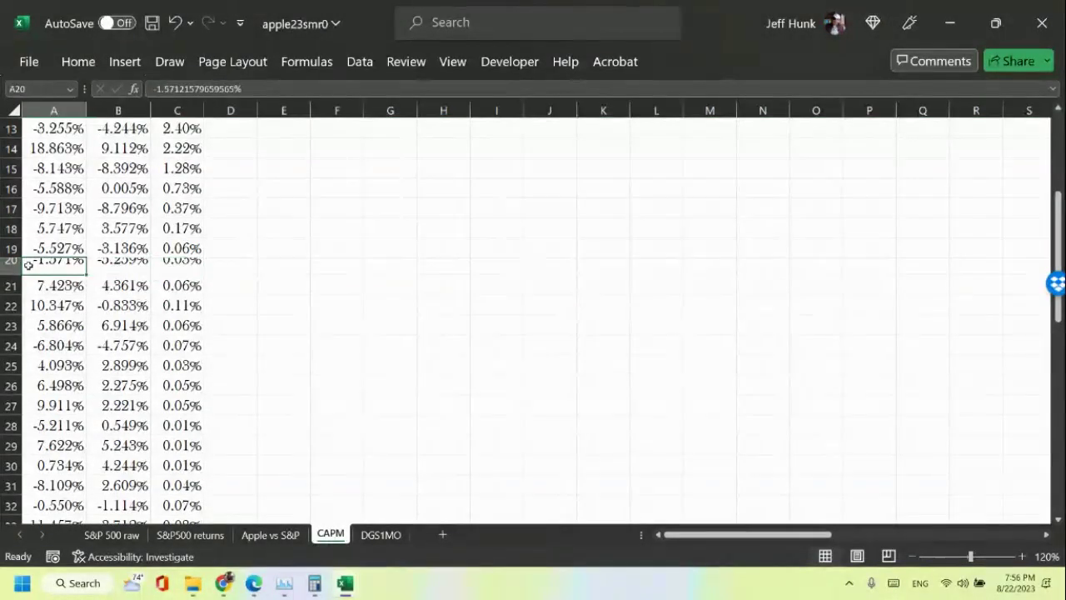
pyautogui.click(395, 283)
# Fill the Rf heading from C1 across into D1 and E1 of the CAPM sheet.
pyautogui.scroll(4, 641, 291)
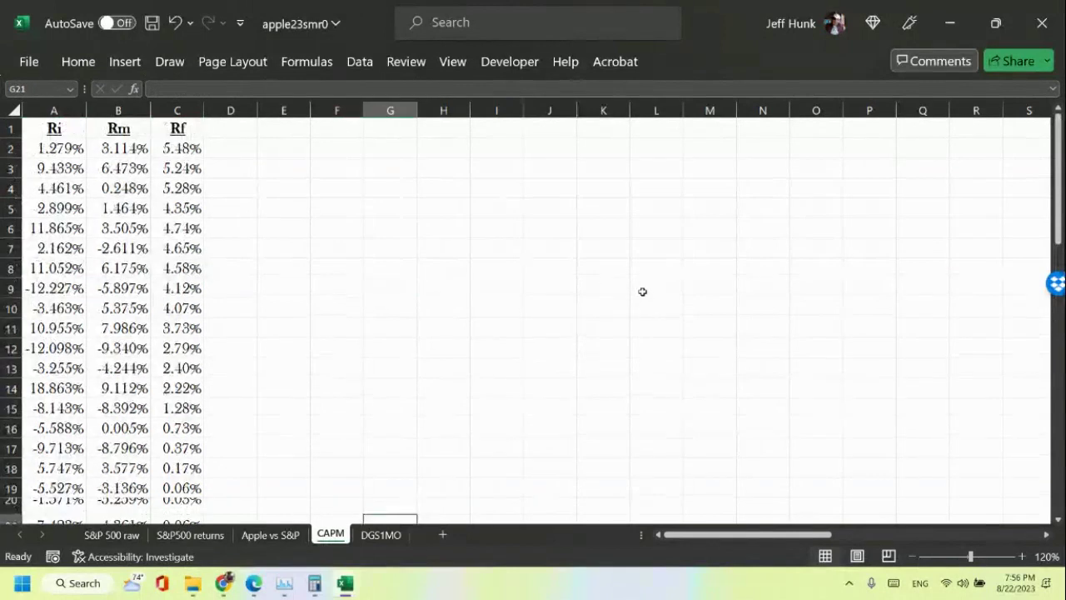
pyautogui.scroll(-10, 643, 291)
pyautogui.scroll(10, 647, 291)
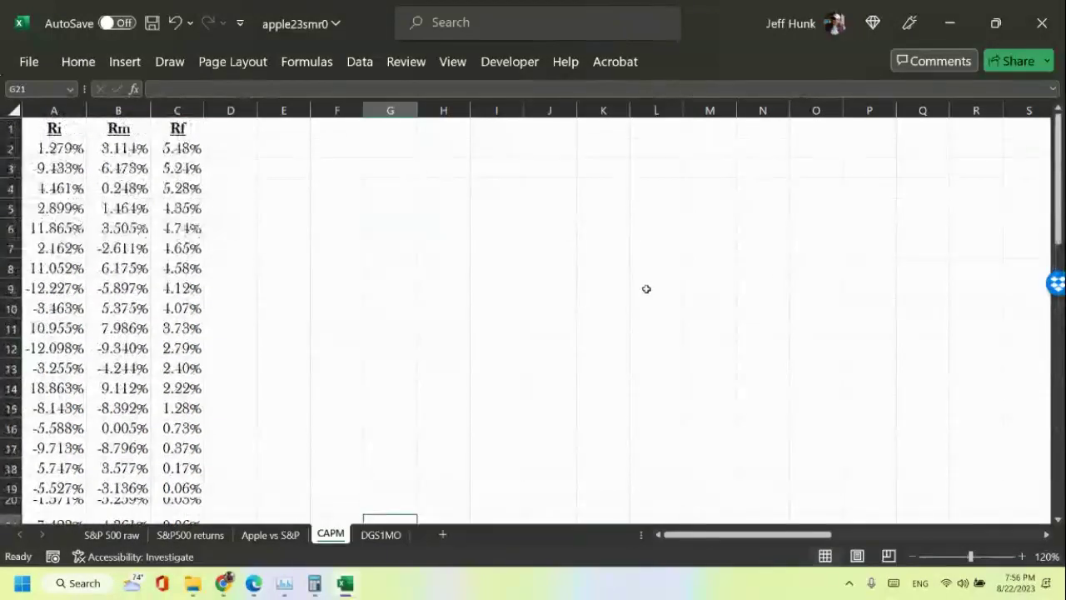
pyautogui.click(232, 130)
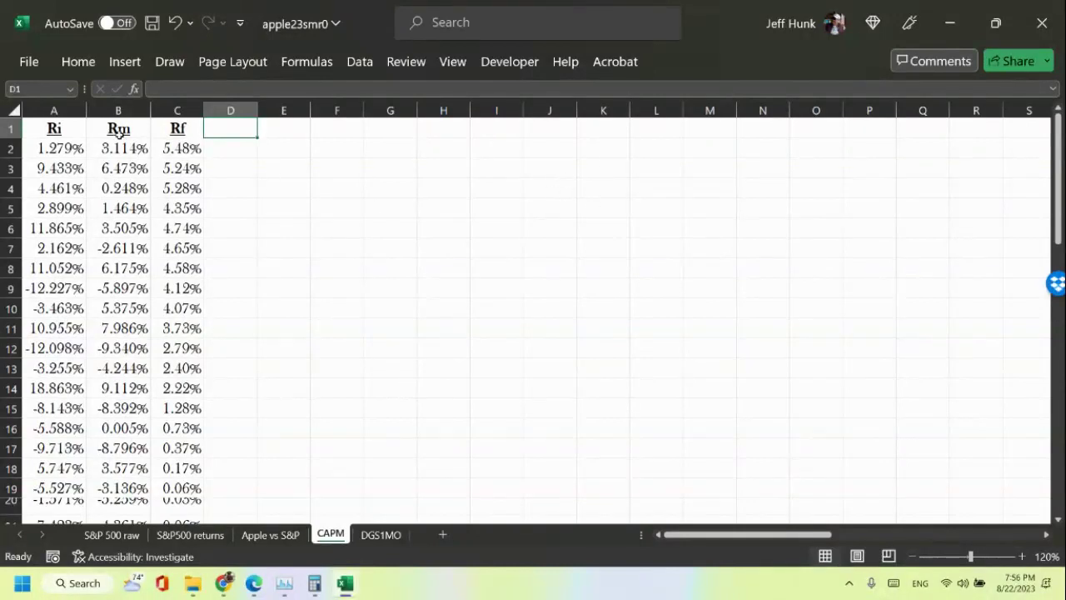
pyautogui.click(177, 133)
pyautogui.moveTo(204, 140); pyautogui.dragTo(312, 144)
# Change the heading in D1 to Ri-Rf and the heading in E1 to Rm-Rf.
pyautogui.click(250, 130)
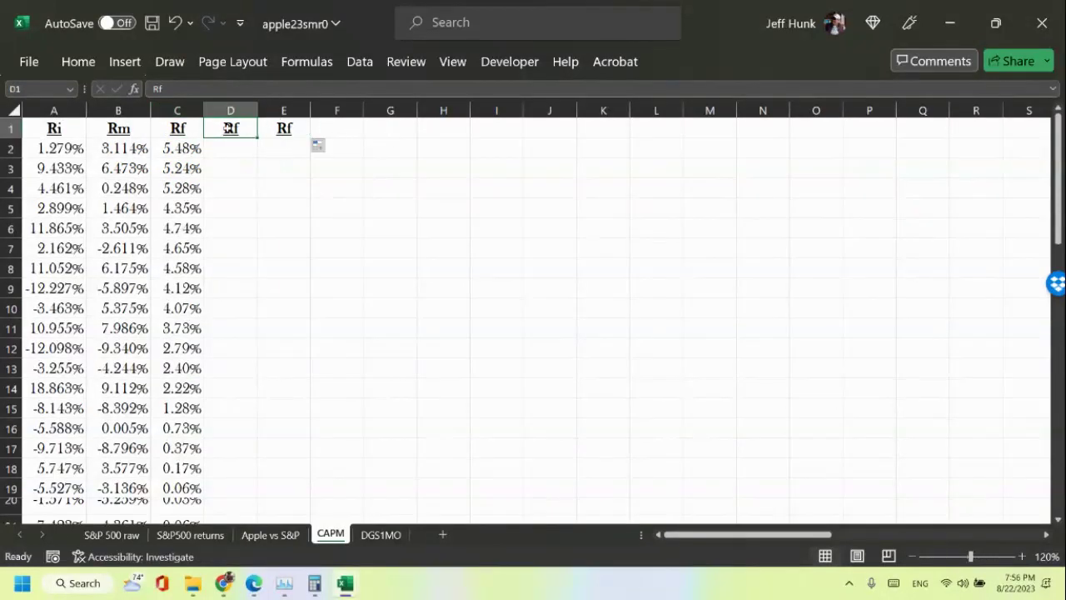
pyautogui.doubleClick(229, 128)
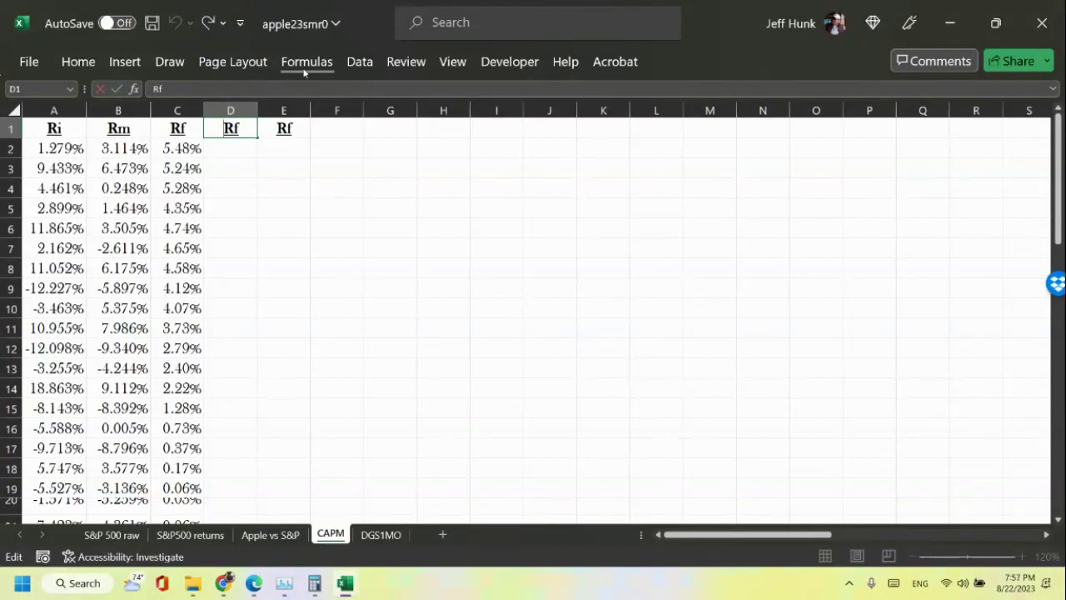
pyautogui.write('Ri')
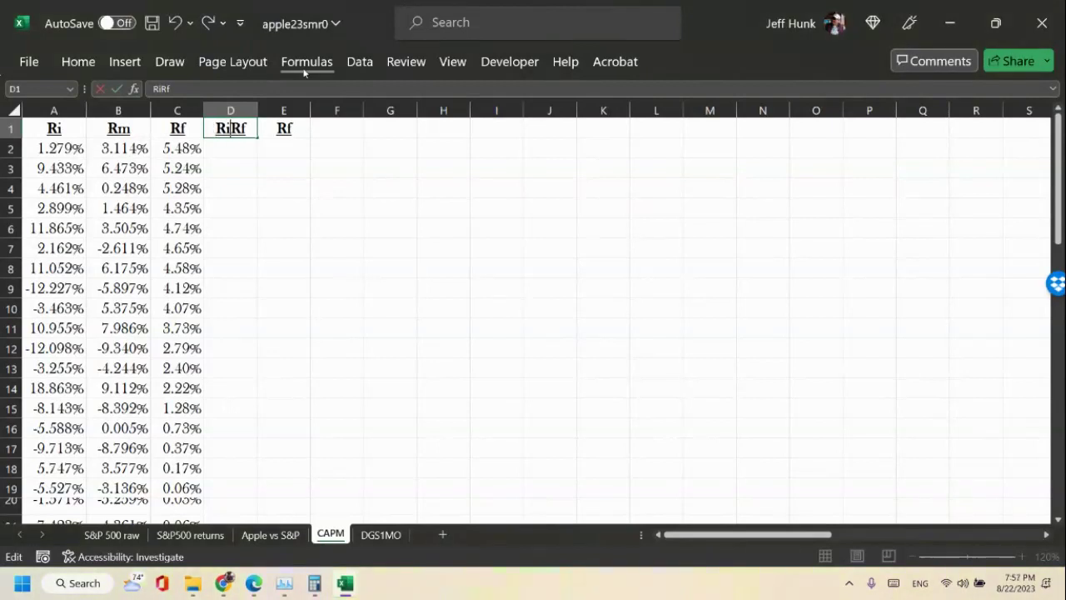
pyautogui.write('-')
pyautogui.click(292, 128)
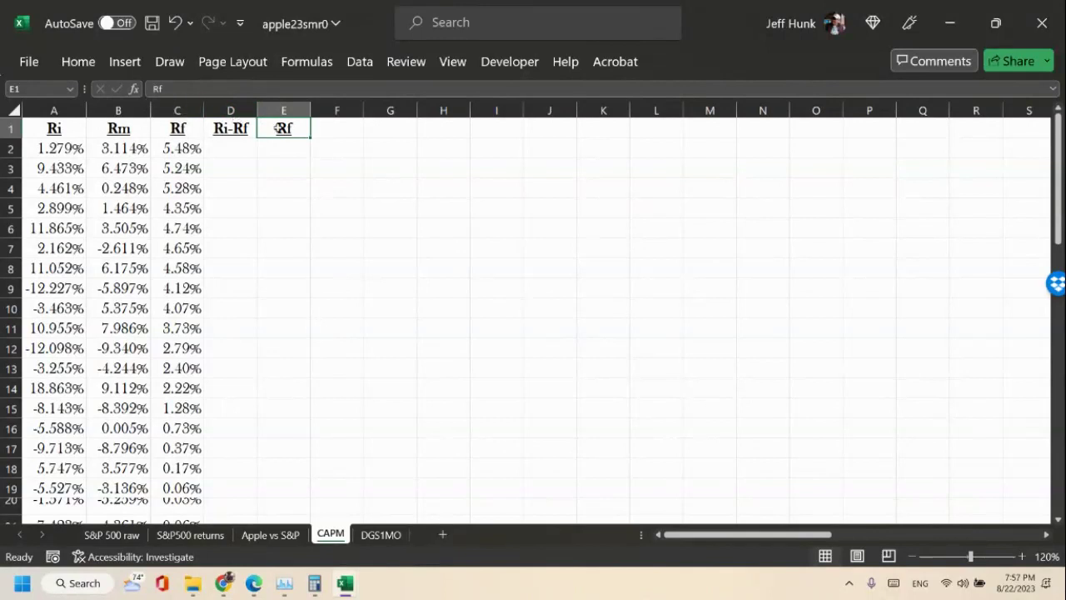
pyautogui.doubleClick(277, 127)
pyautogui.write('R')
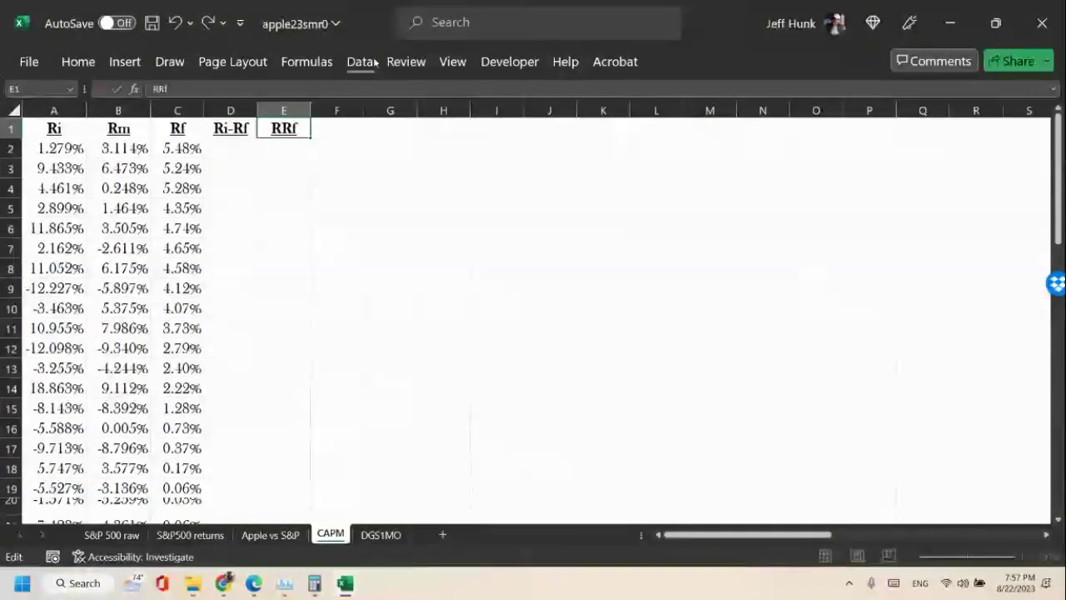
pyautogui.write('m-')
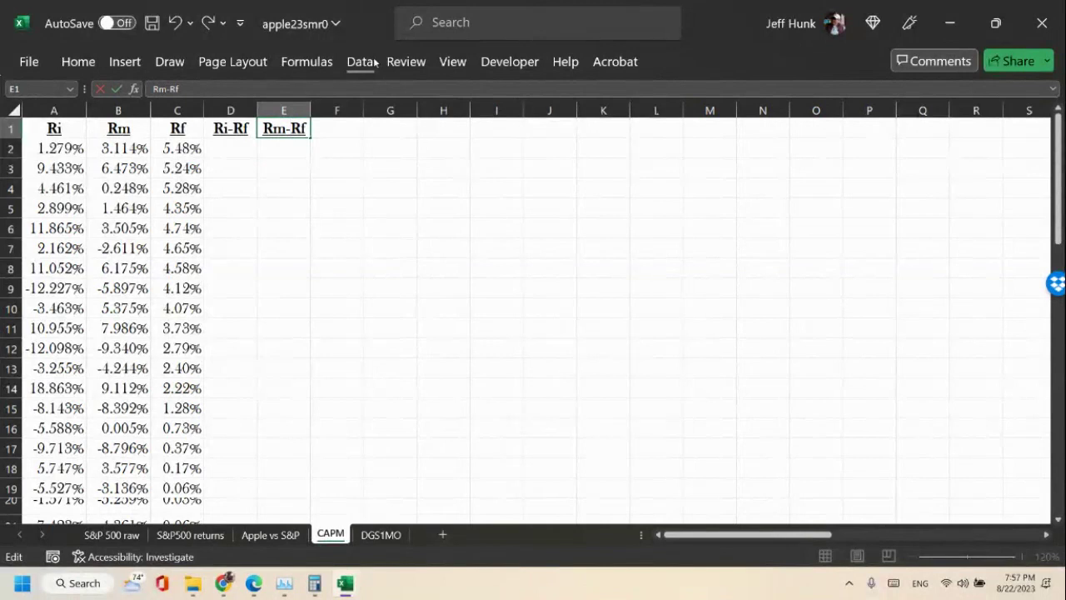
pyautogui.click(232, 111)
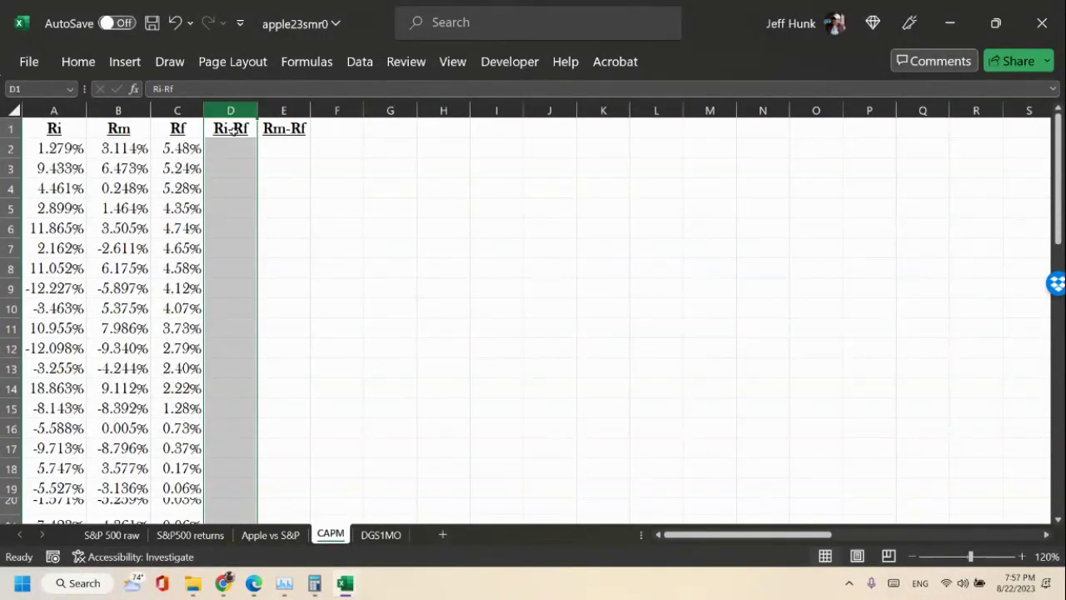
pyautogui.click(284, 114)
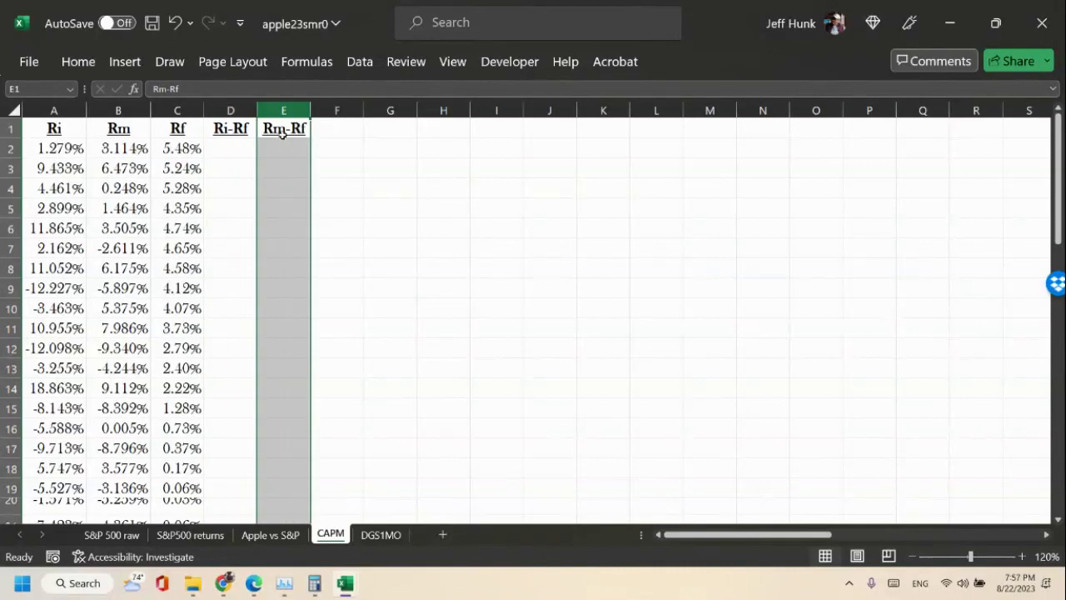
# Enter the formula =A2-C$2 in D2 under the Ri-Rf heading.
pyautogui.click(249, 147)
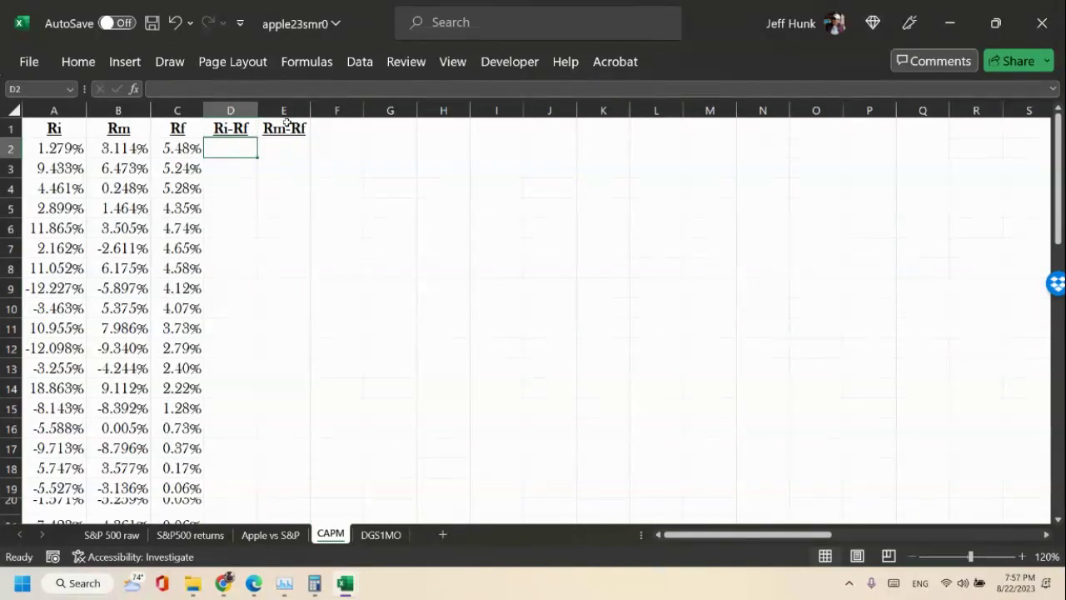
pyautogui.write('=')
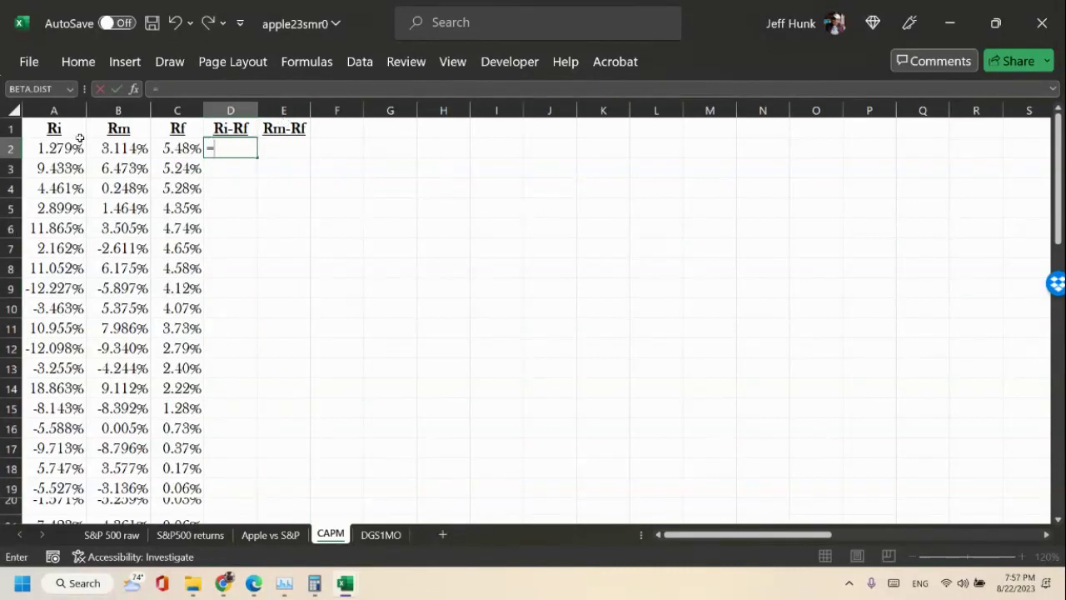
pyautogui.click(74, 147)
pyautogui.write('-')
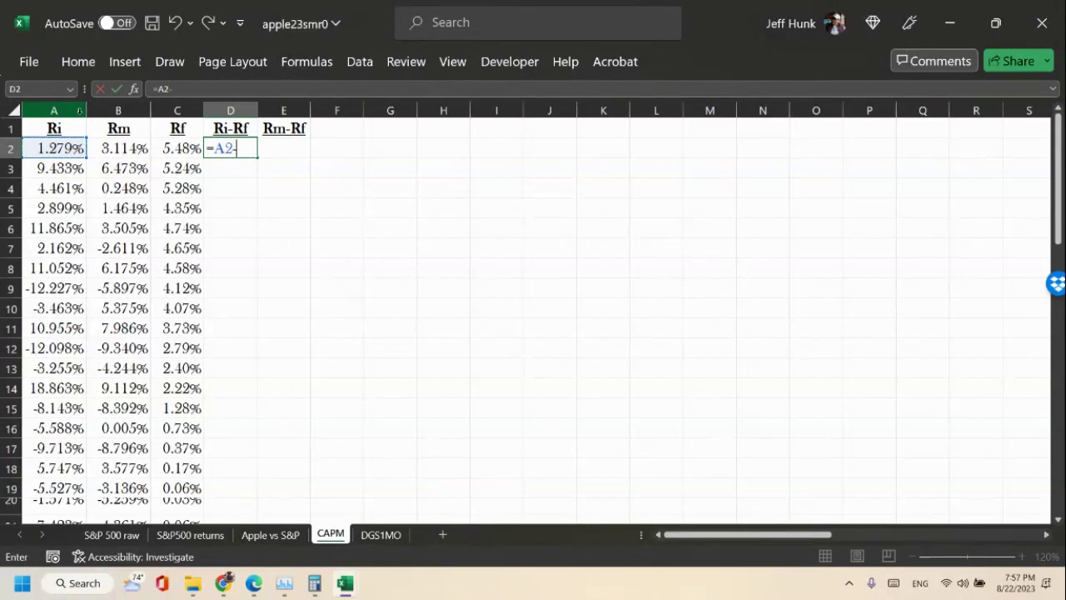
pyautogui.click(178, 149)
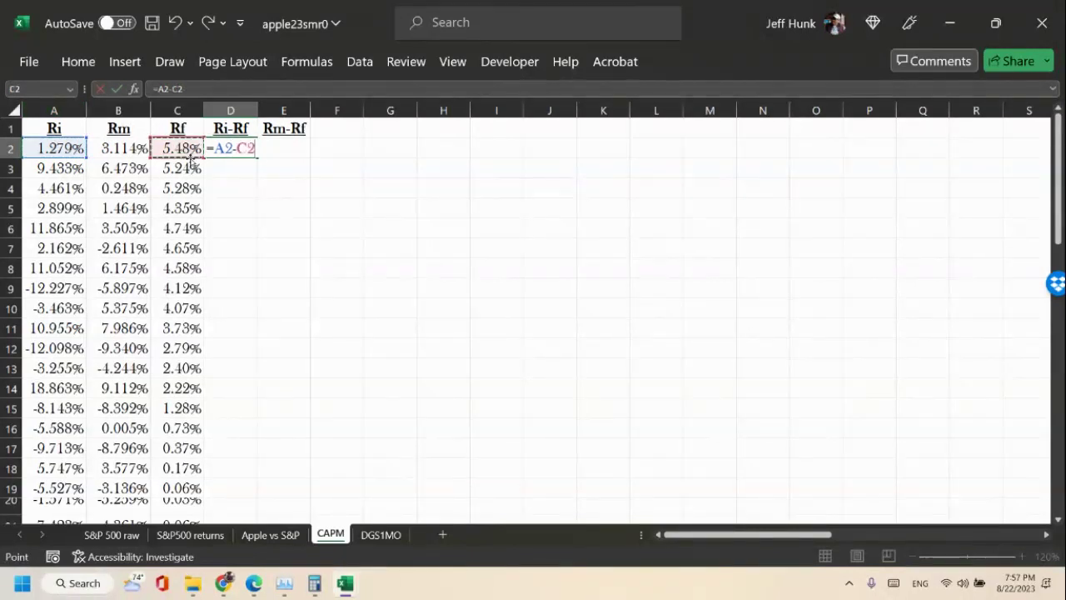
pyautogui.click(247, 148)
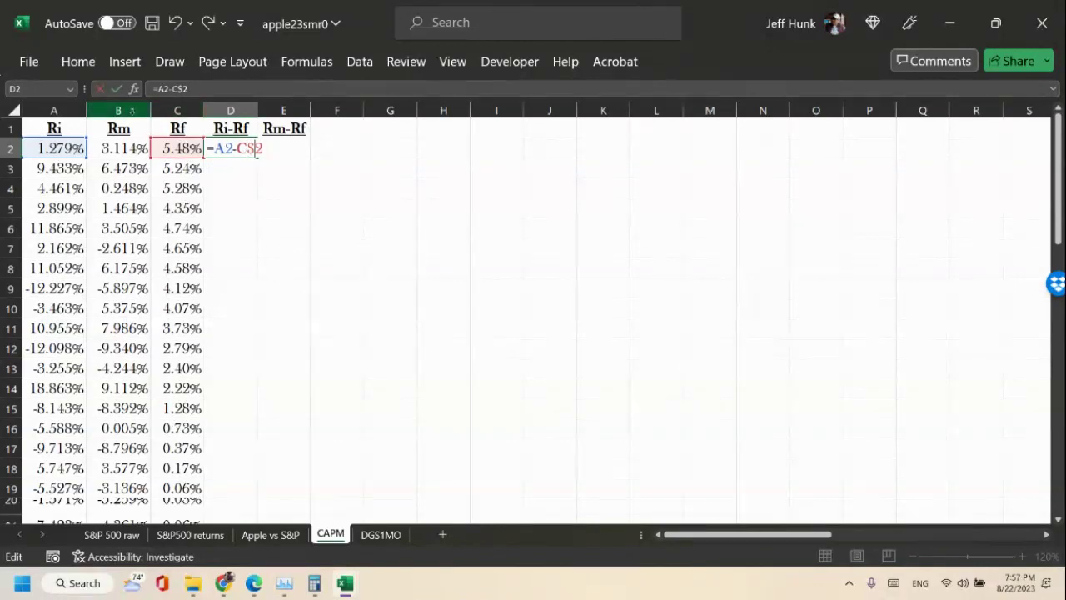
pyautogui.click(115, 89)
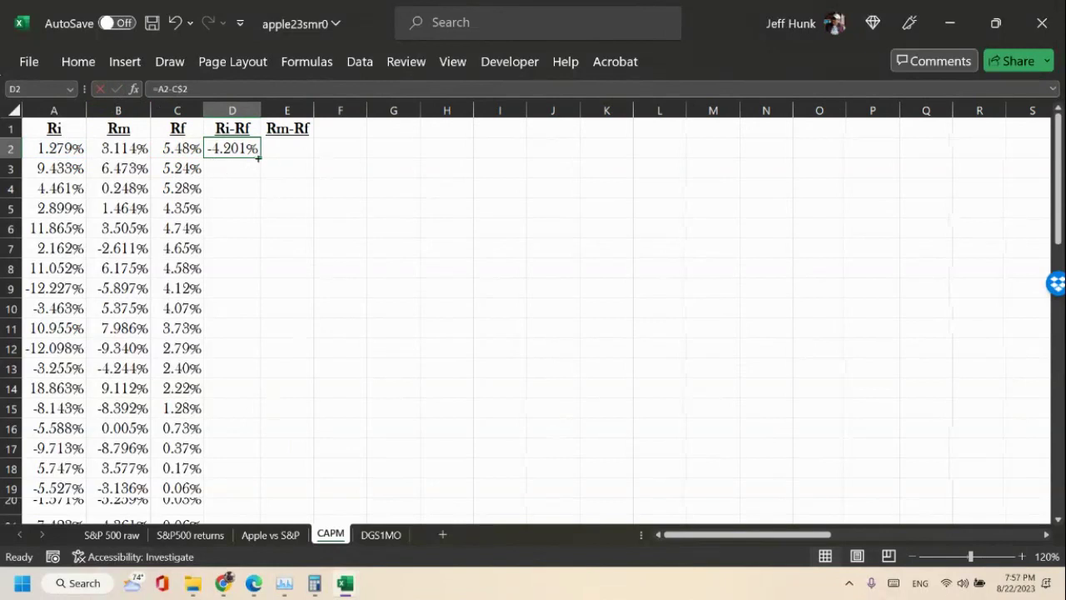
# Fill the D2 formula across into E2 and check which cells the copied formula references.
pyautogui.moveTo(262, 155); pyautogui.dragTo(297, 159)
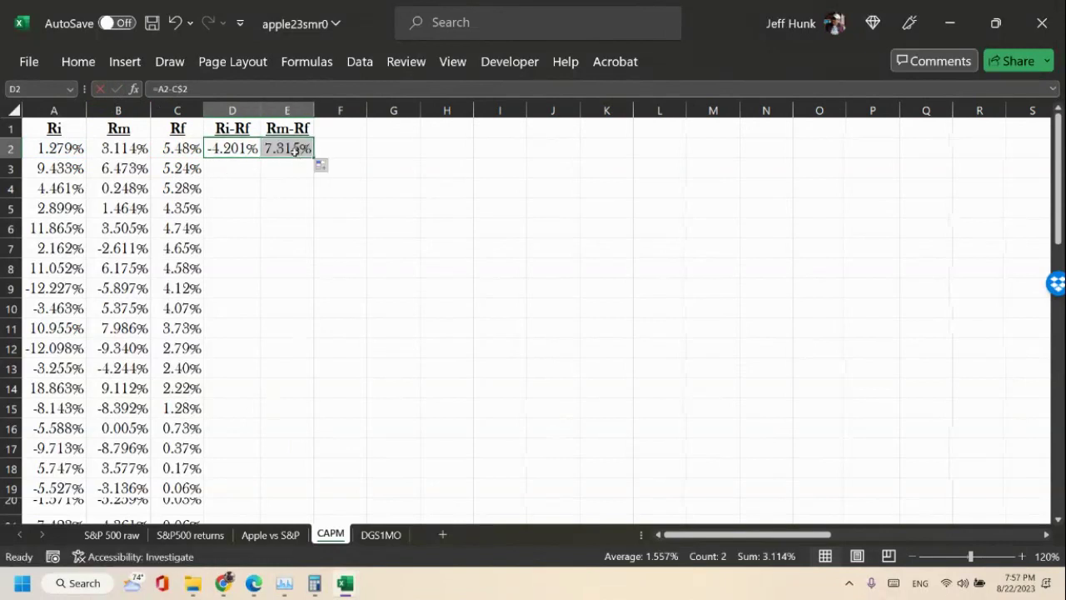
pyautogui.doubleClick(296, 155)
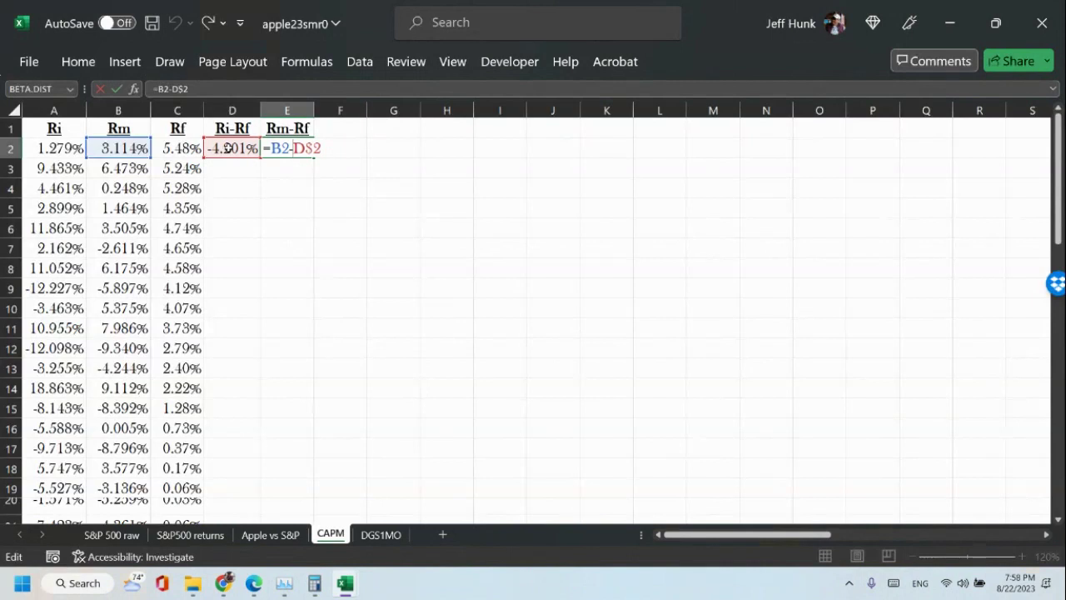
pyautogui.click(115, 88)
# Change the formula in D2 to =A2-$C2 so that the Rf column reference is fixed.
pyautogui.click(227, 148)
pyautogui.doubleClick(227, 148)
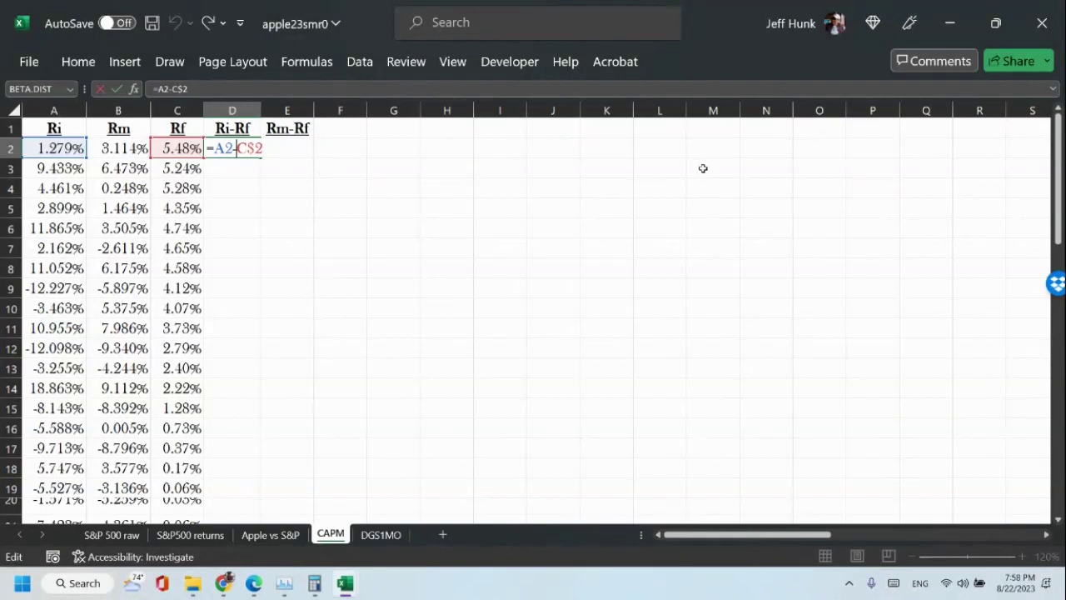
pyautogui.write('$')
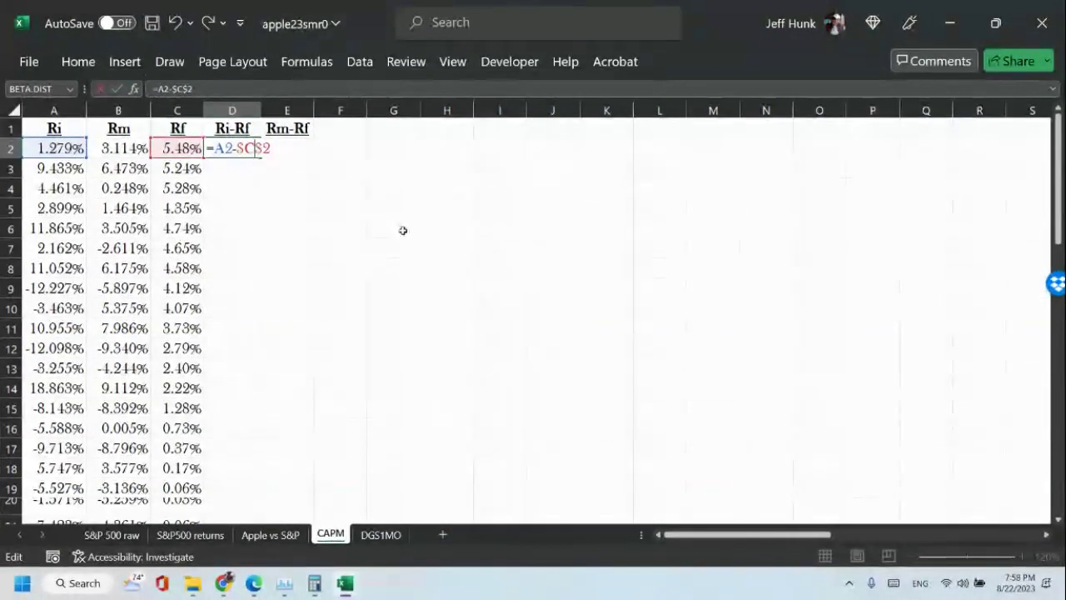
pyautogui.click(294, 265)
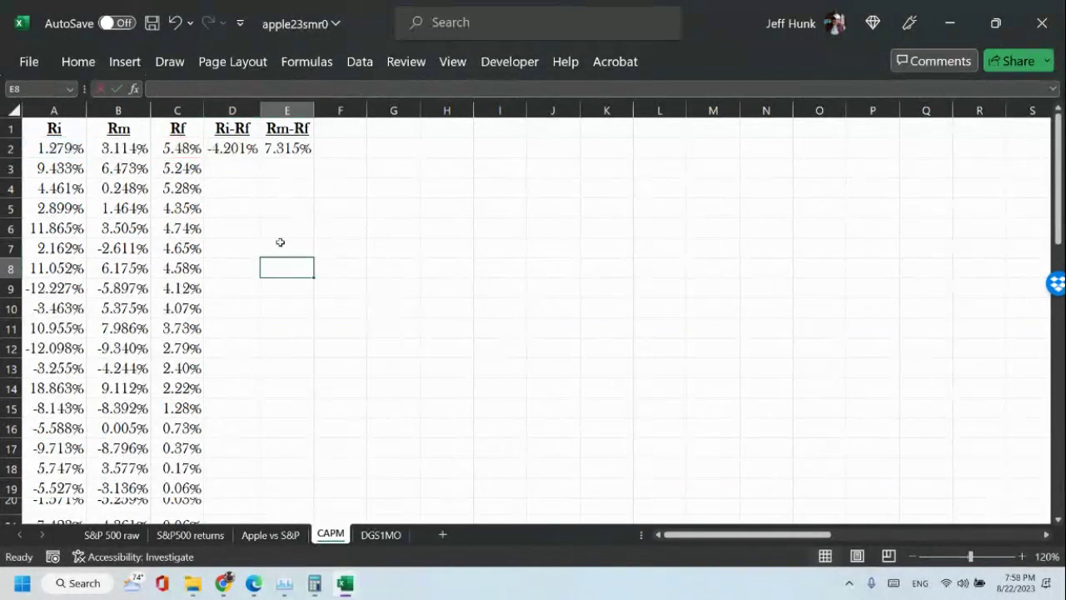
# Fill the D2 formula across into E2 and autofit column E, checking the copied formula's references.
pyautogui.moveTo(233, 150); pyautogui.dragTo(286, 160)
pyautogui.click(286, 155)
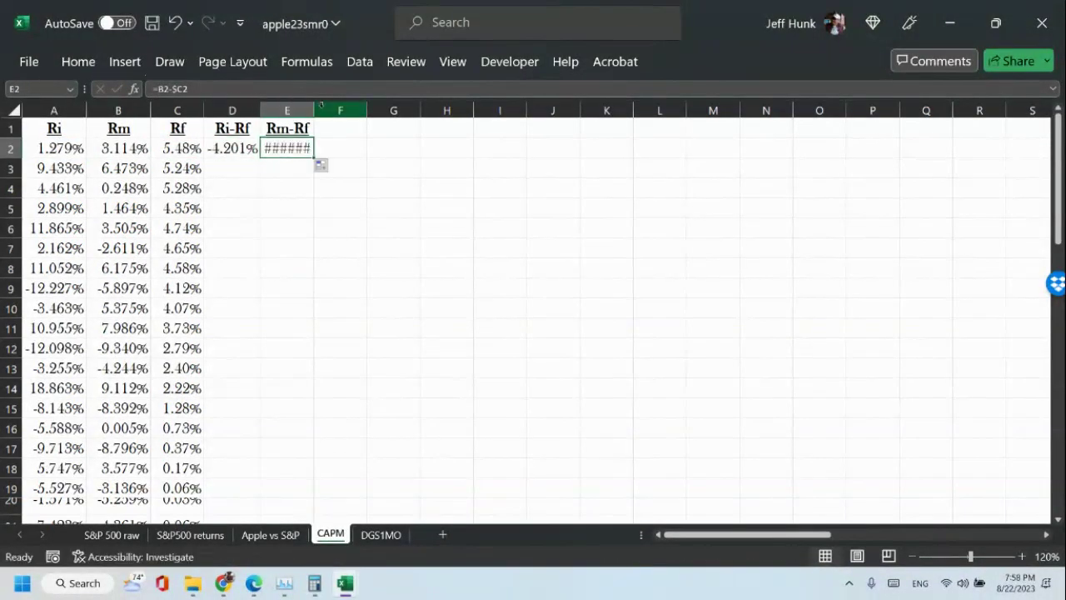
pyautogui.doubleClick(311, 111)
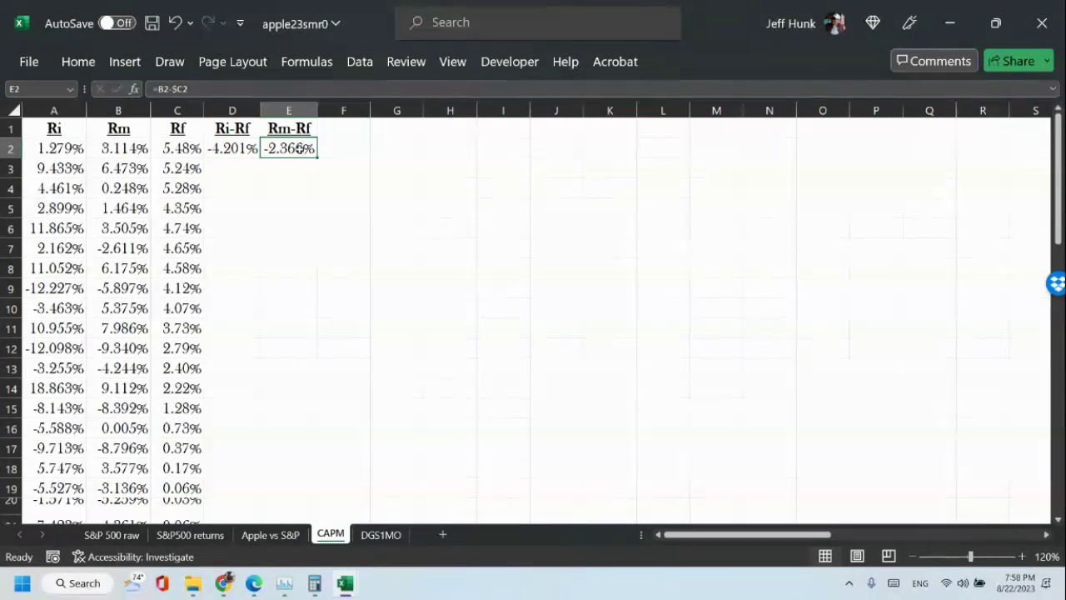
pyautogui.doubleClick(298, 148)
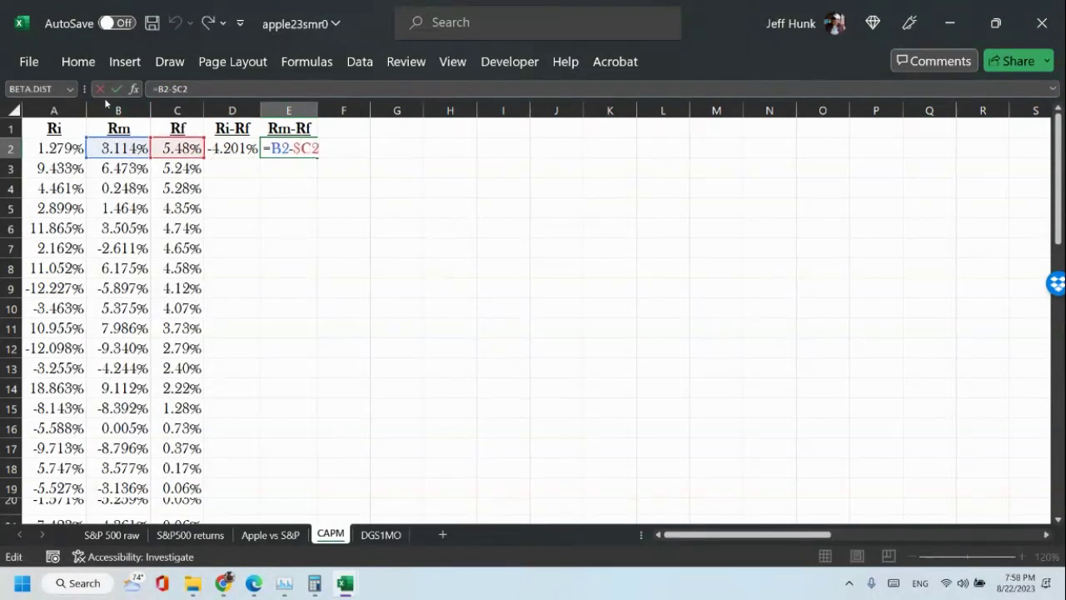
# Fill the D2:E2 formulas down to row 60 and widen columns D and E to fit their values.
pyautogui.click(105, 93)
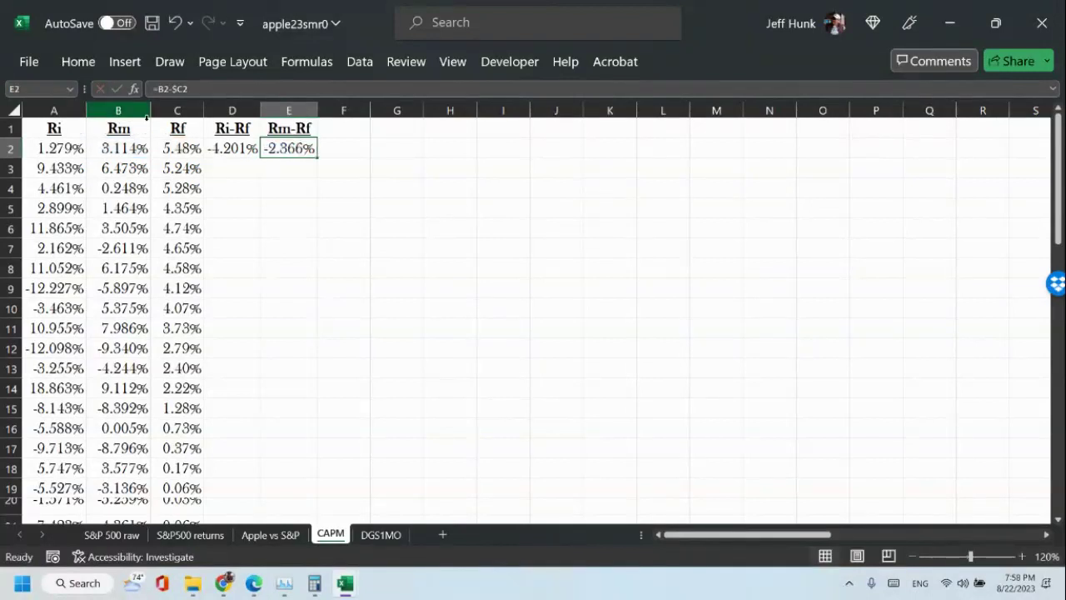
pyautogui.click(211, 150)
pyautogui.moveTo(211, 150); pyautogui.dragTo(287, 454)
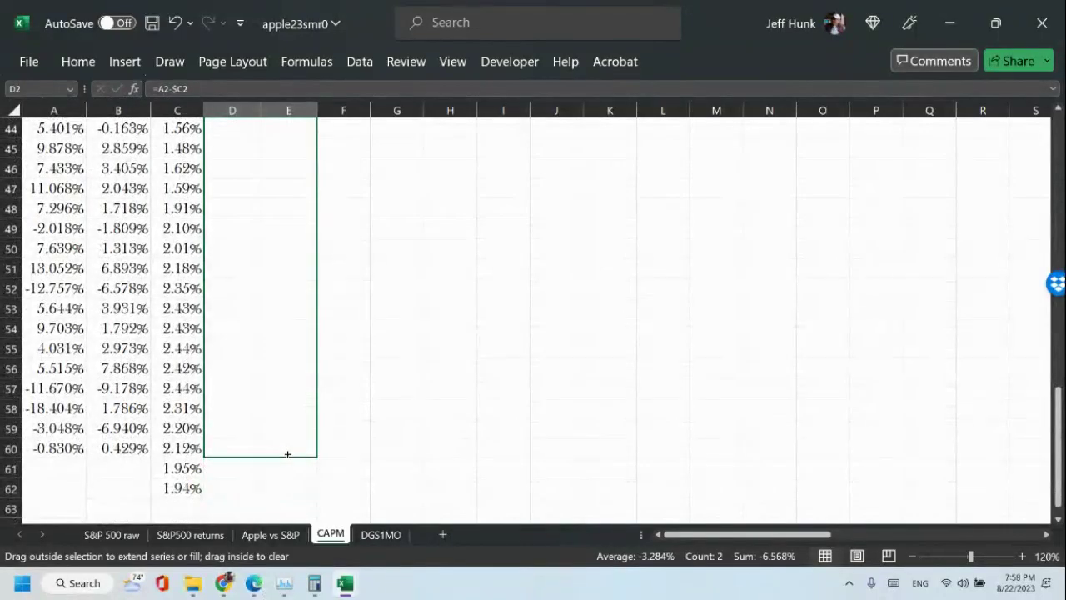
pyautogui.moveTo(287, 454); pyautogui.dragTo(287, 454)
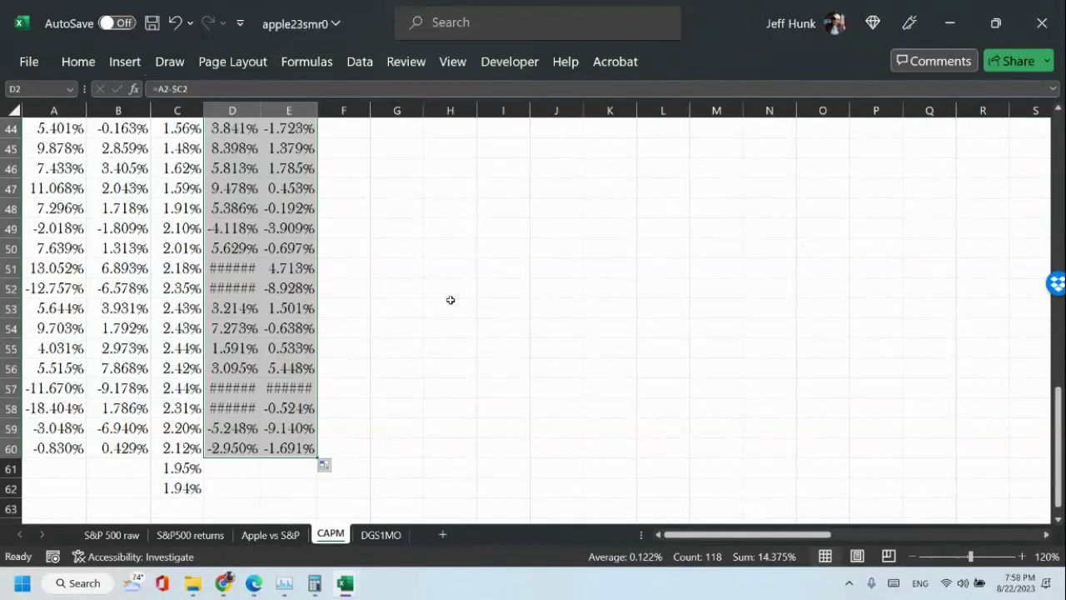
pyautogui.scroll(14, 475, 305)
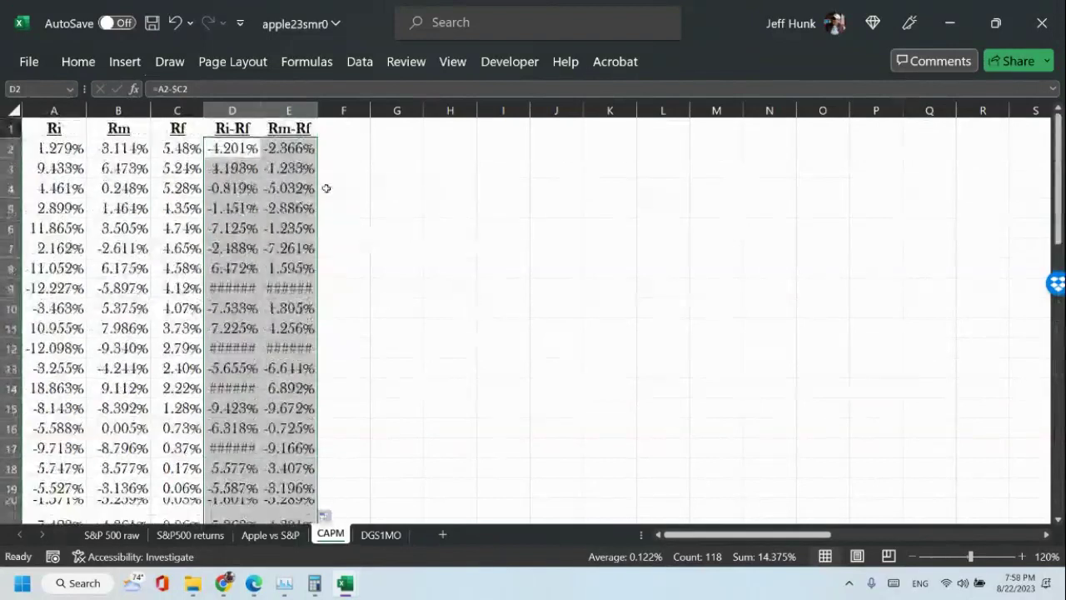
pyautogui.moveTo(261, 109); pyautogui.dragTo(333, 109)
# Check the row 20 entries across the data columns and clear the two surplus Rf values in C61:C62.
pyautogui.scroll(-3, 488, 322)
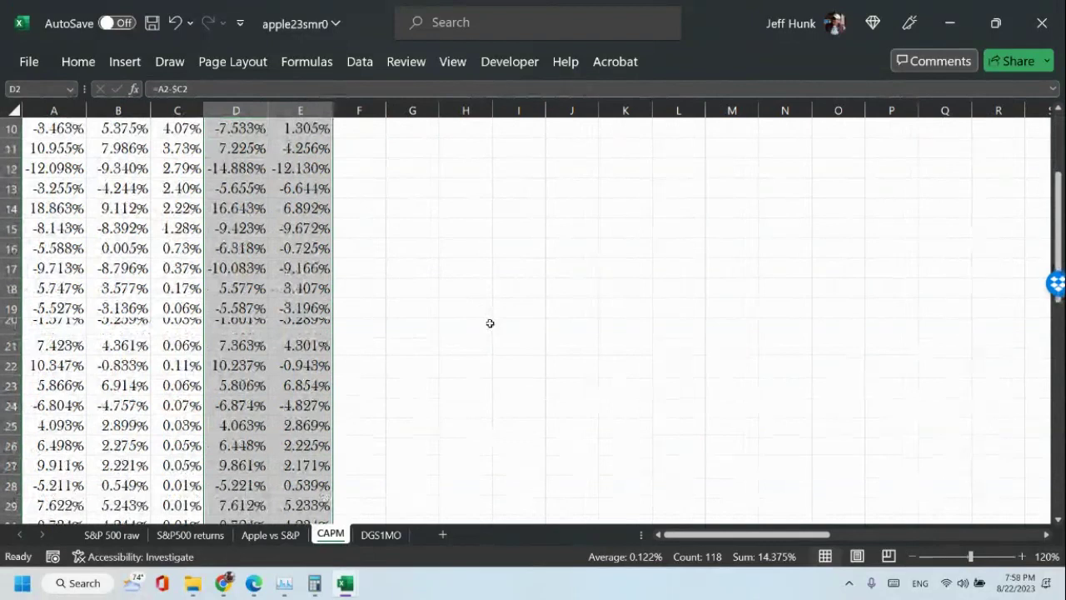
pyautogui.click(56, 325)
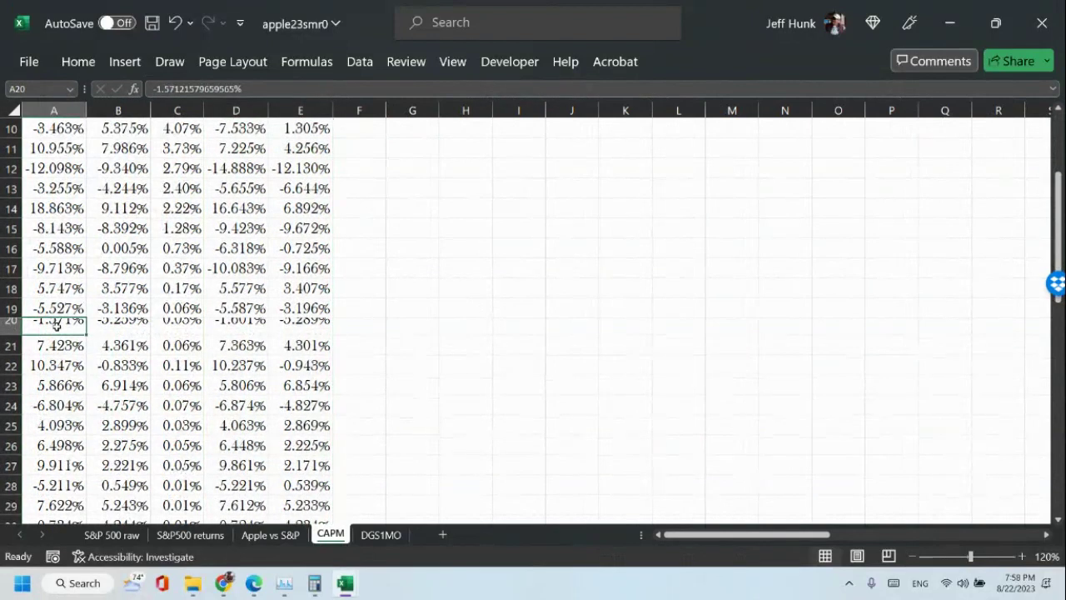
pyautogui.click(158, 322)
pyautogui.click(242, 329)
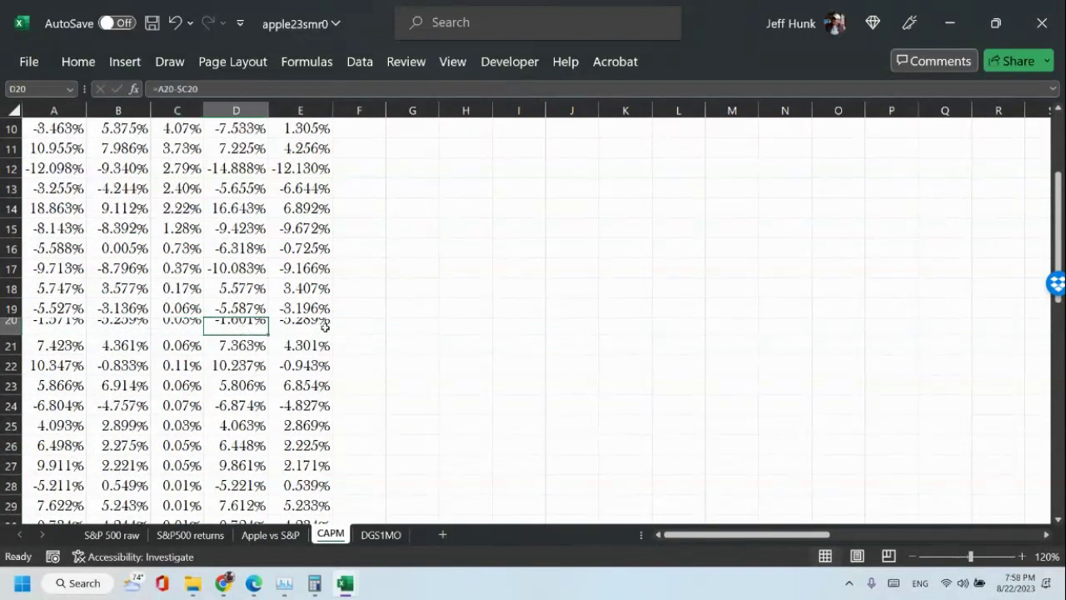
pyautogui.click(325, 328)
pyautogui.scroll(-10, 525, 366)
pyautogui.scroll(-5, 525, 398)
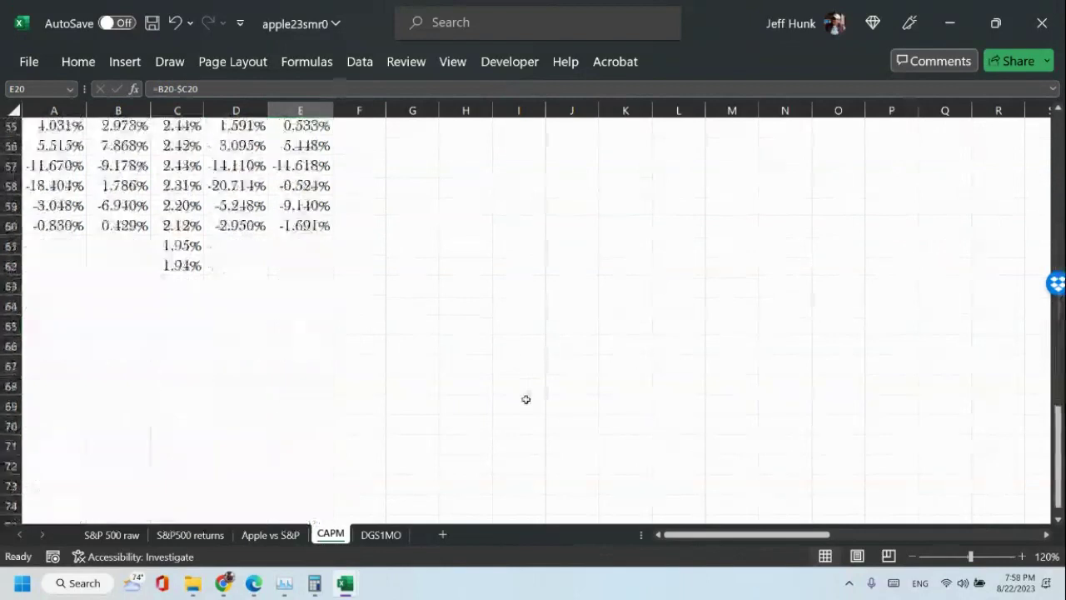
pyautogui.moveTo(177, 245)
pyautogui.mouseDown()
pyautogui.moveTo(178, 275)
pyautogui.moveTo(178, 265)
pyautogui.mouseUp()
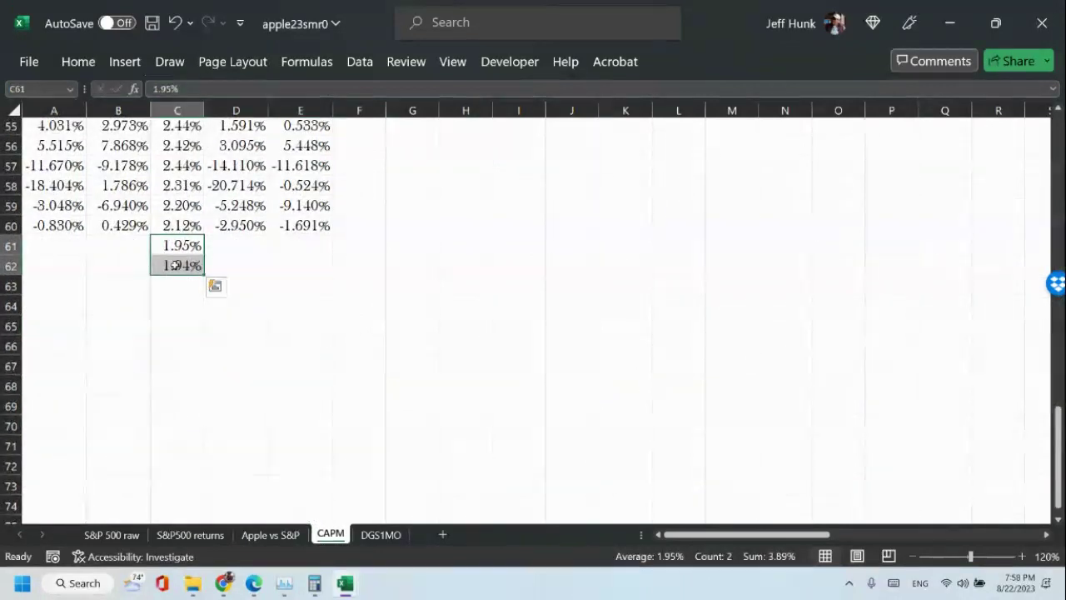
pyautogui.press('Delete')
pyautogui.click(358, 276)
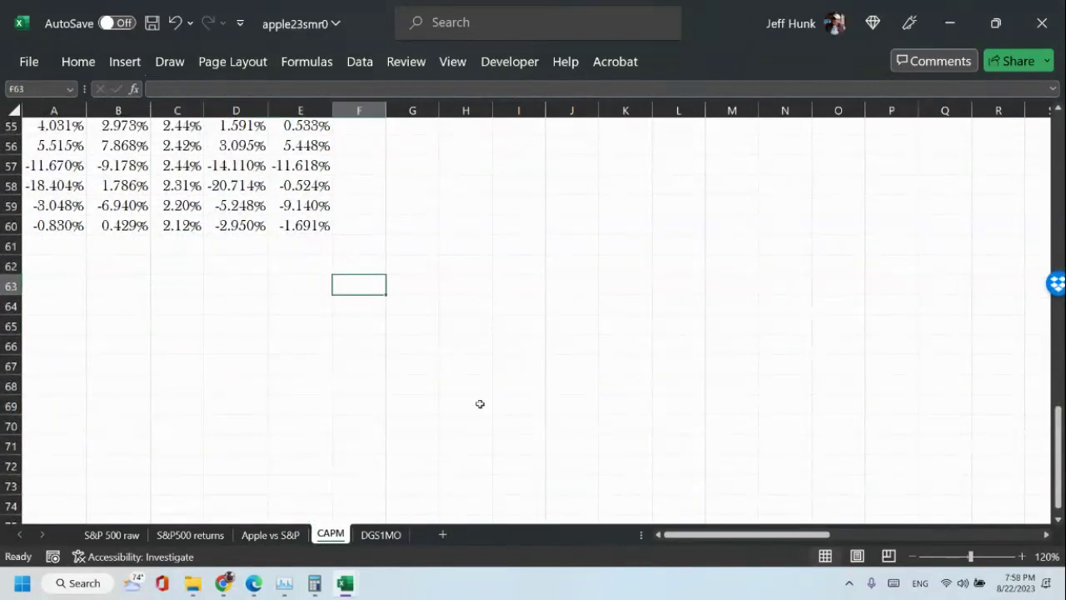
# Shade the Ri-Rf and Rm-Rf columns, D and E, with a light green fill.
pyautogui.scroll(8, 643, 249)
pyautogui.scroll(10, 643, 249)
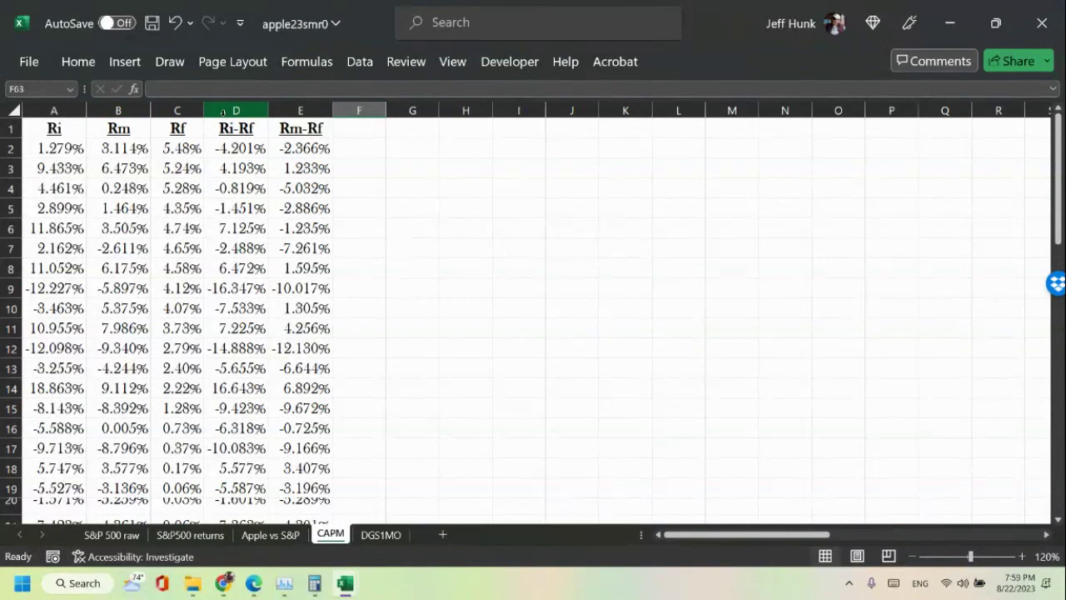
pyautogui.moveTo(225, 112); pyautogui.dragTo(274, 132)
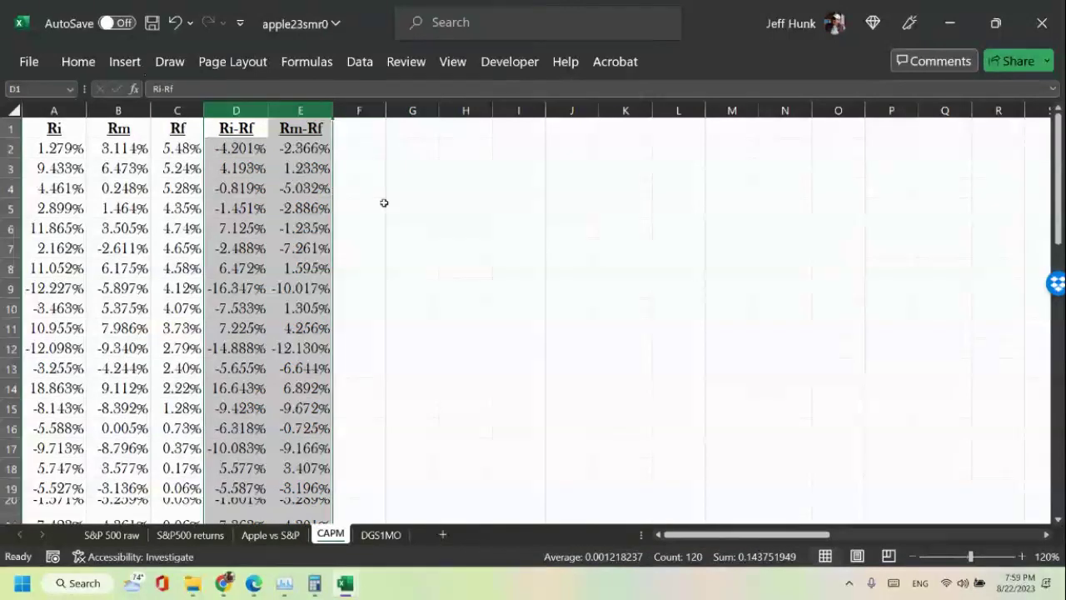
pyautogui.click(83, 63)
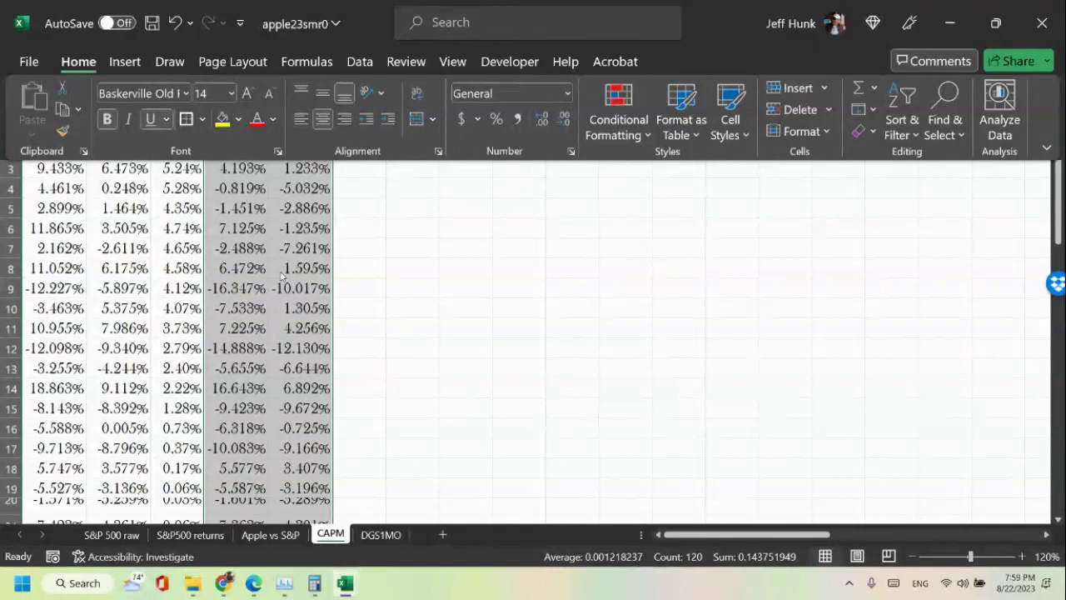
pyautogui.click(240, 121)
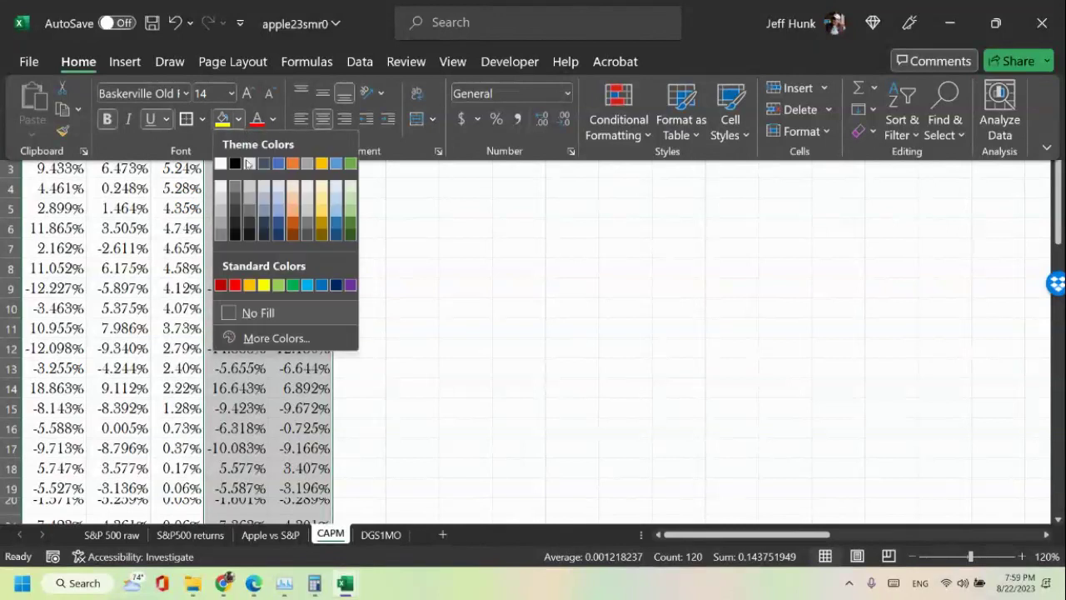
pyautogui.click(351, 200)
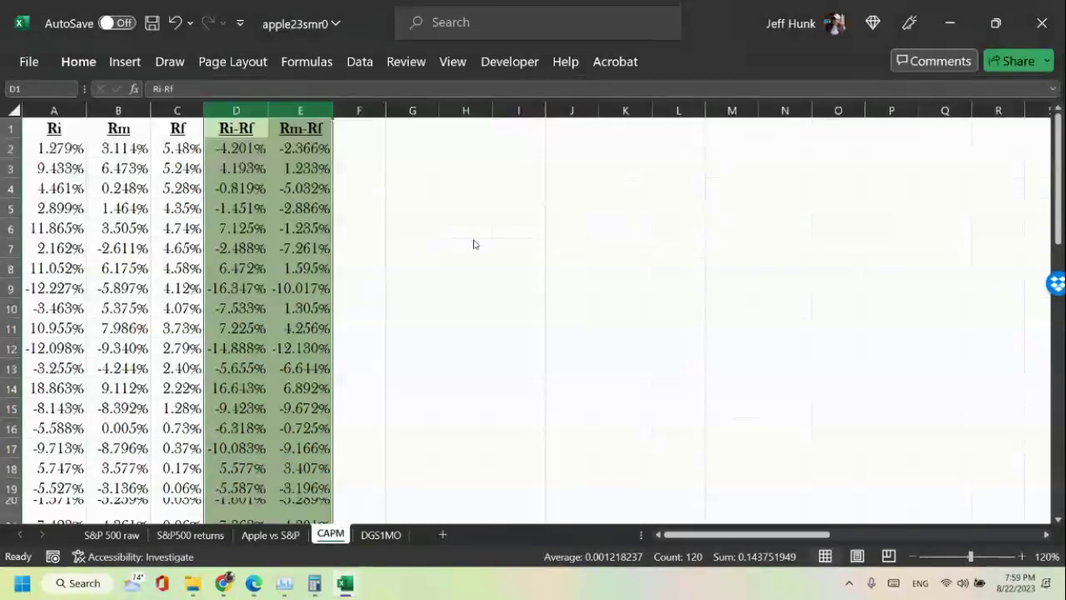
pyautogui.click(482, 239)
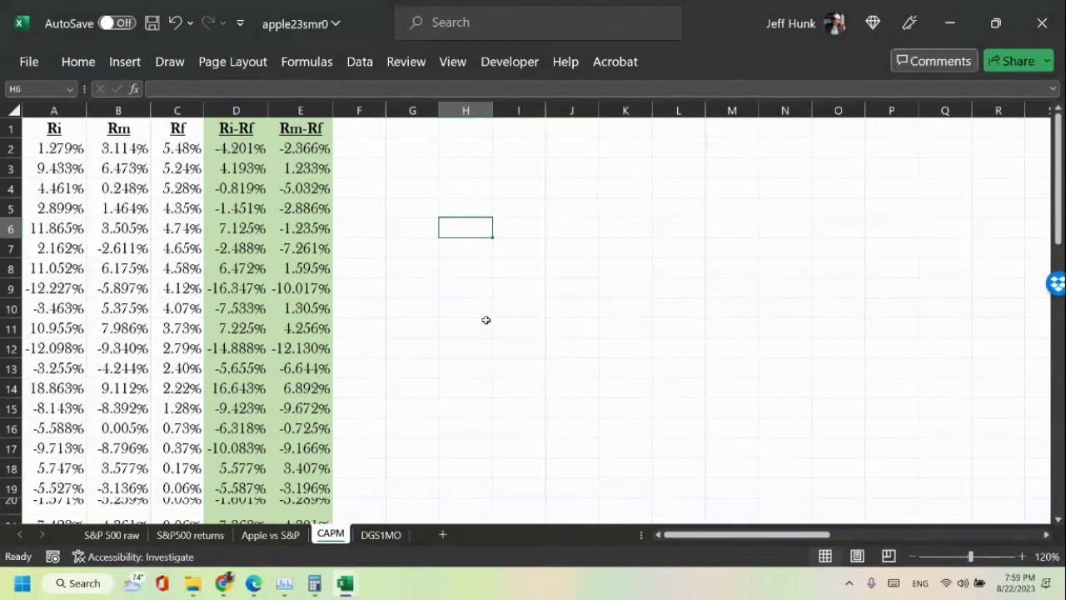
# Set up a Data Analysis regression with D1:D60 as the Y range and E1:E60 as the X range.
pyautogui.click(415, 128)
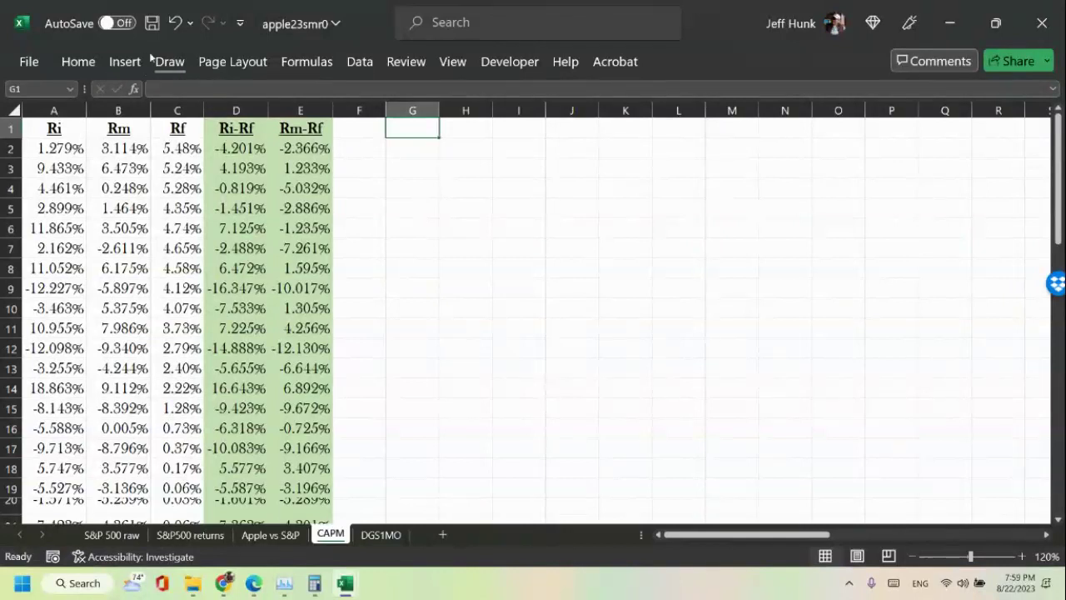
pyautogui.click(360, 64)
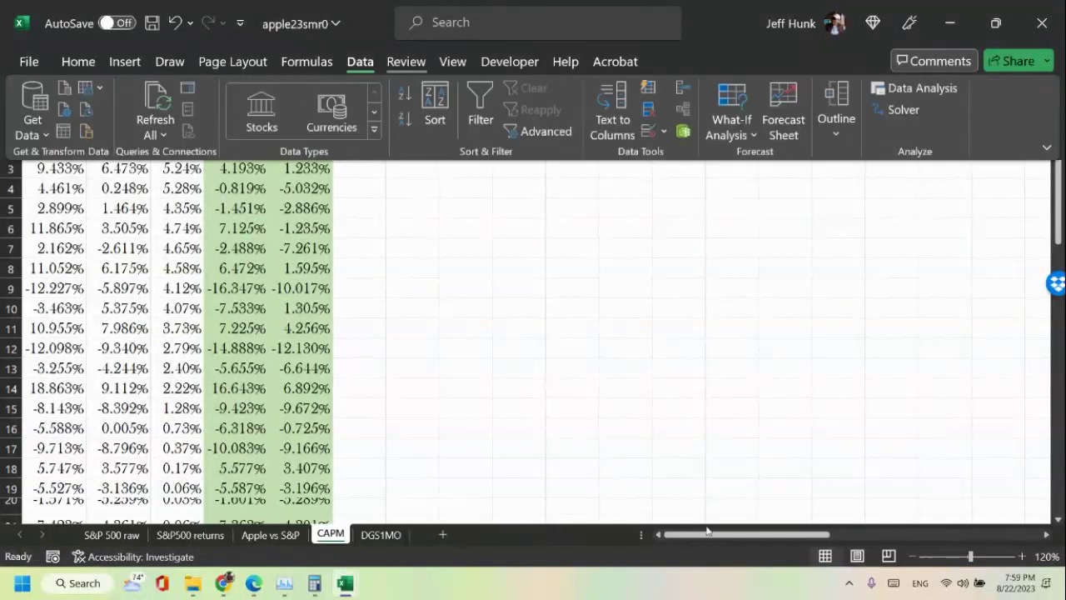
pyautogui.click(914, 94)
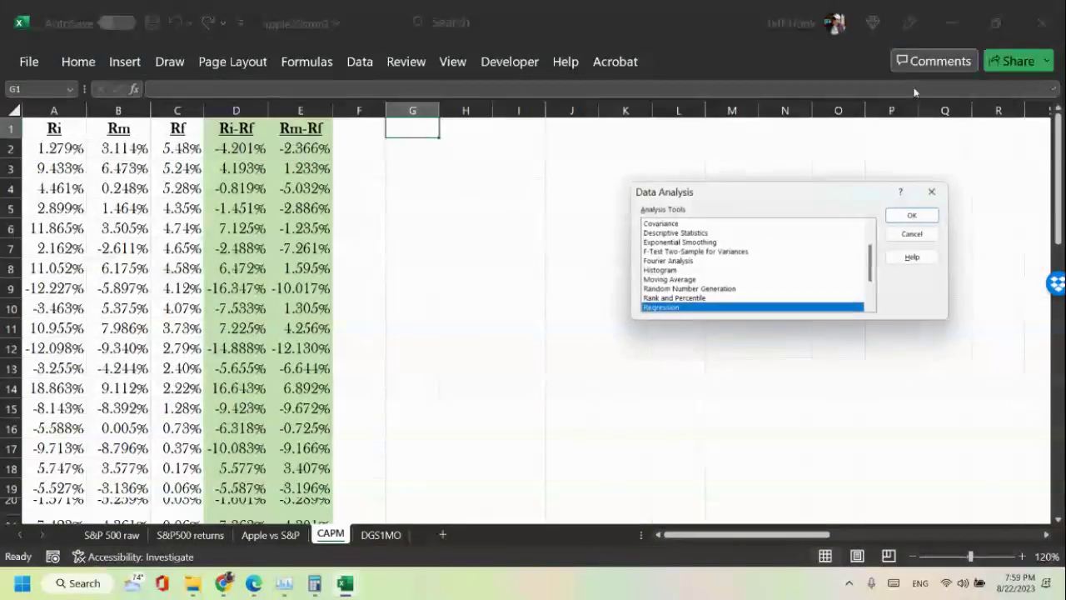
pyautogui.click(915, 215)
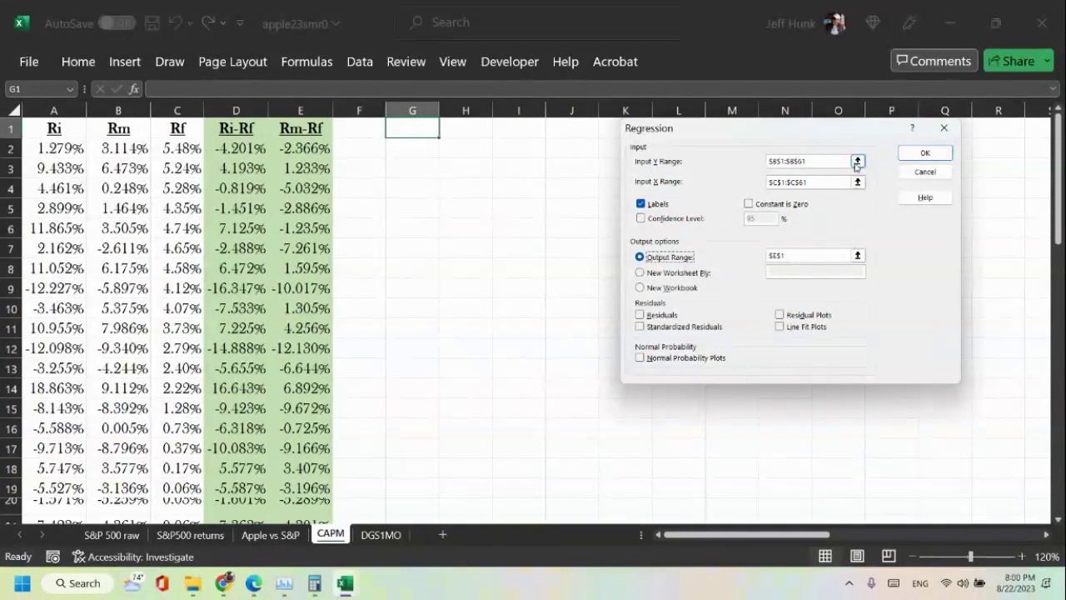
pyautogui.click(857, 162)
pyautogui.click(238, 127)
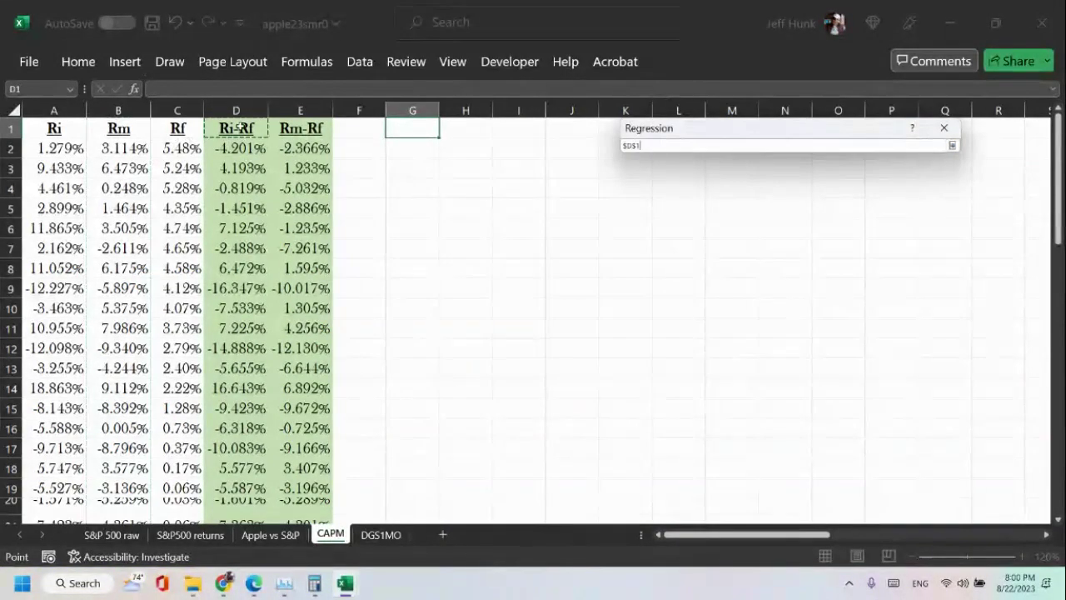
pyautogui.moveTo(238, 128); pyautogui.dragTo(246, 460)
pyautogui.click(953, 145)
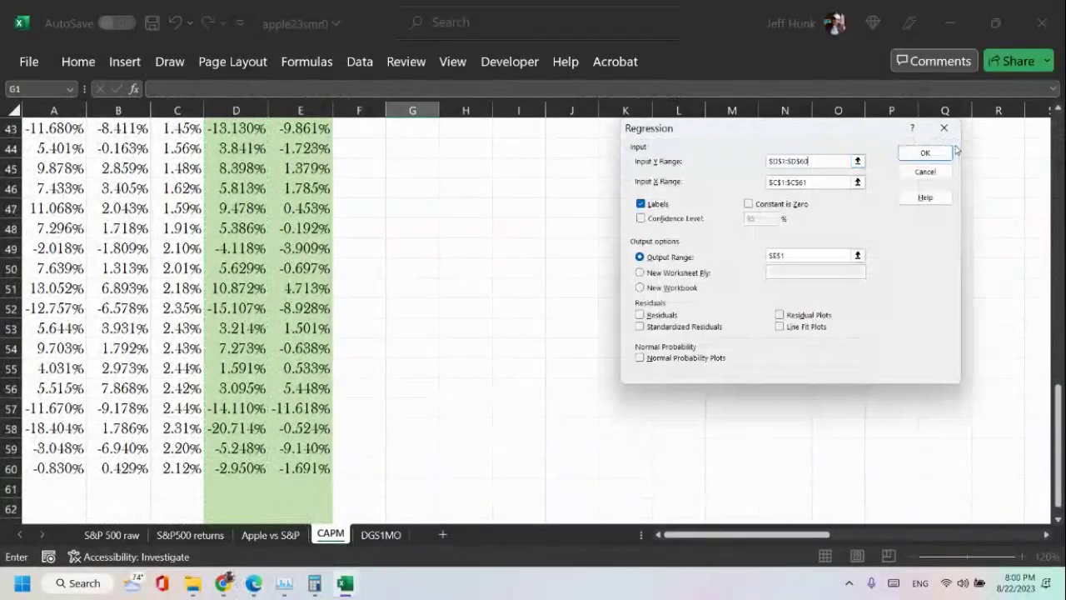
pyautogui.click(857, 182)
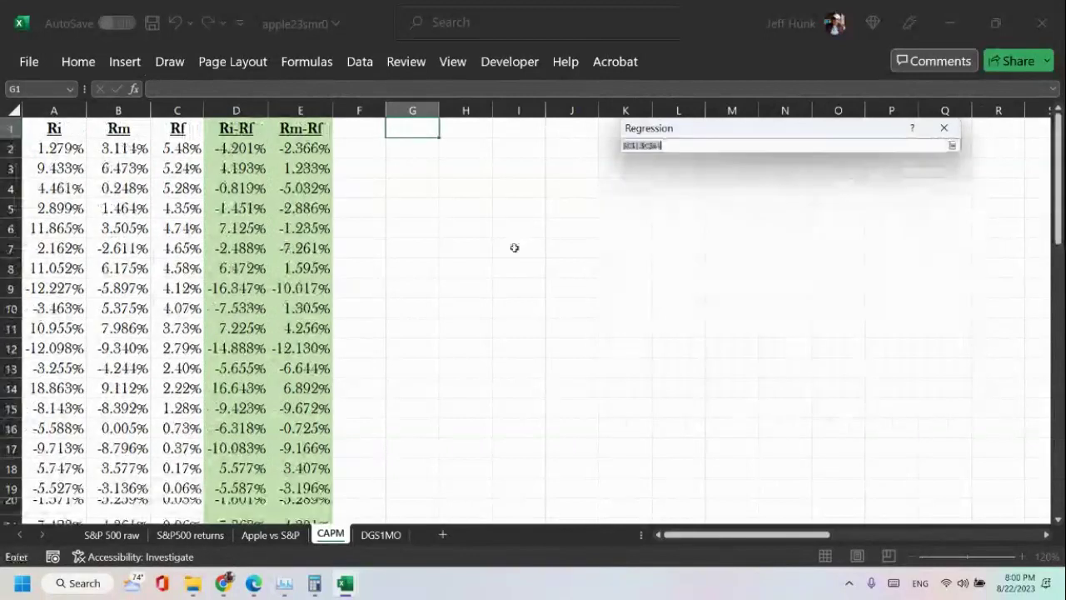
pyautogui.moveTo(288, 129); pyautogui.dragTo(300, 468)
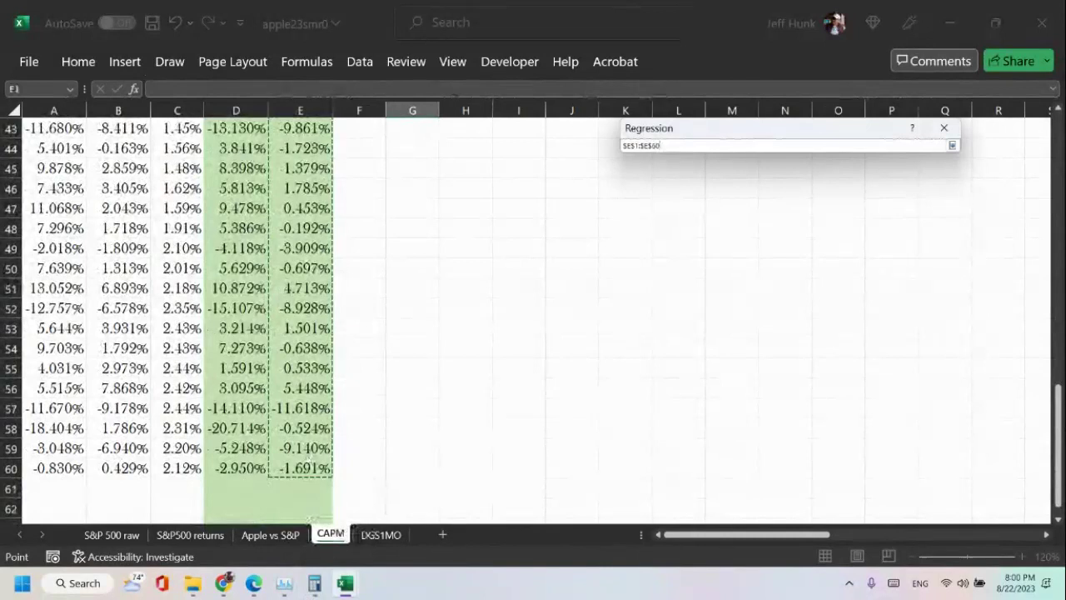
pyautogui.click(952, 146)
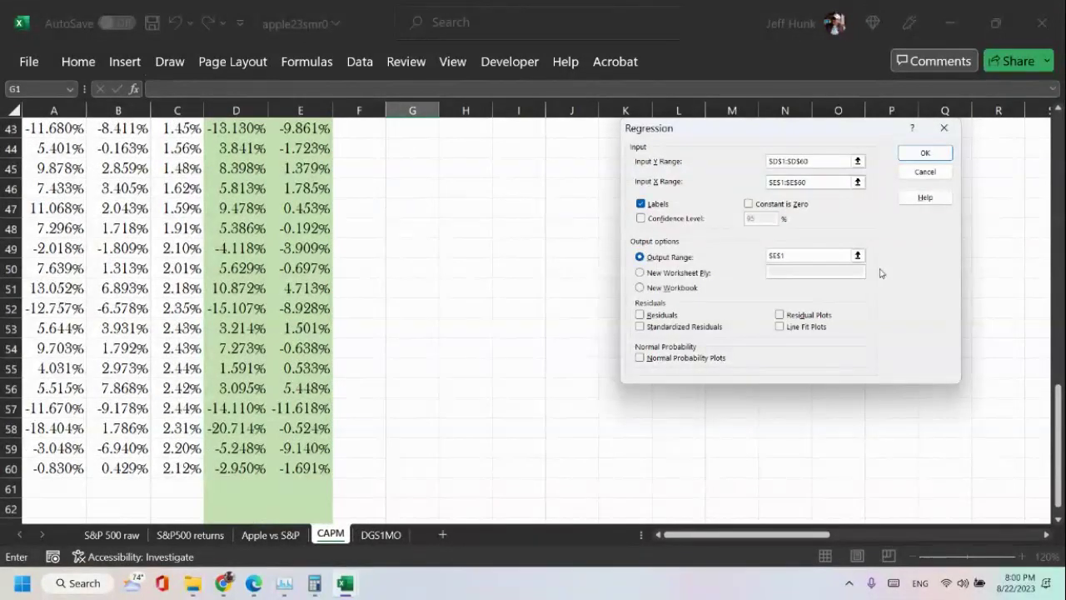
# Set the regression's output range to G1 on the CAPM sheet and run it with labels on.
pyautogui.click(857, 254)
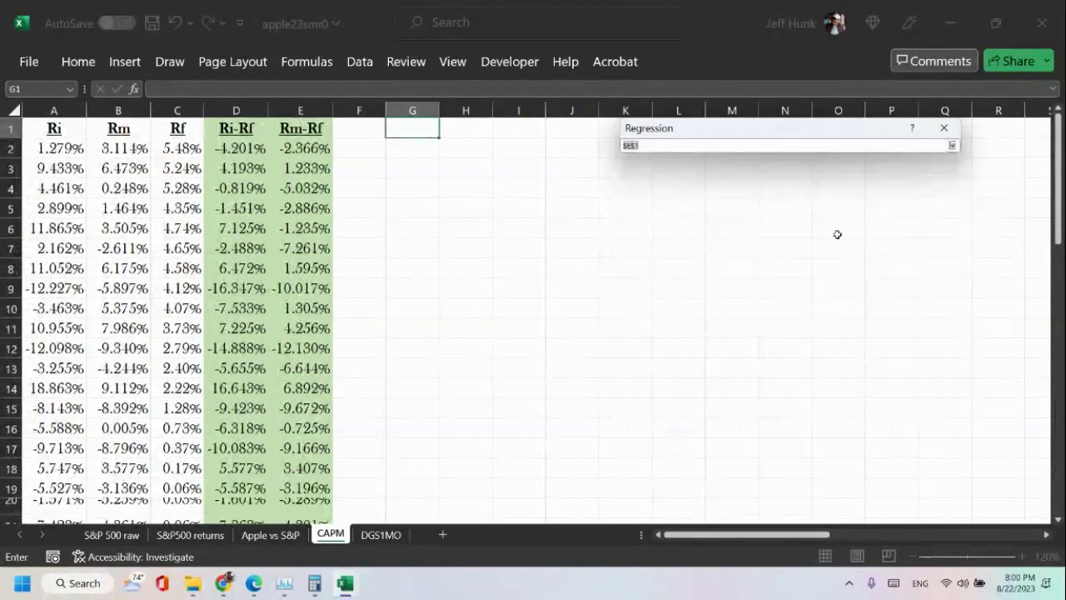
pyautogui.click(952, 146)
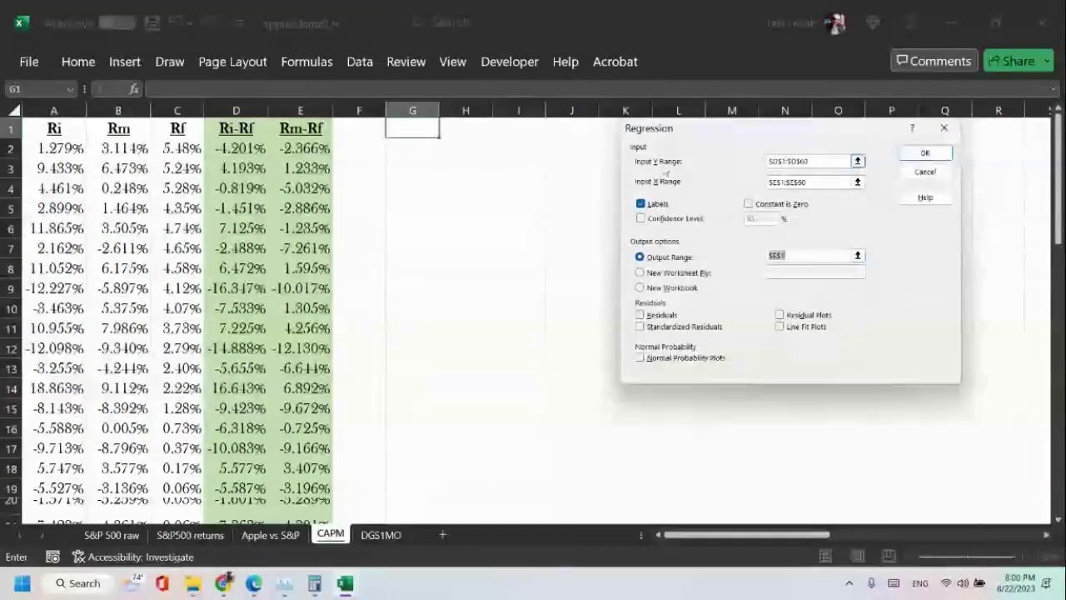
pyautogui.click(857, 255)
pyautogui.click(419, 126)
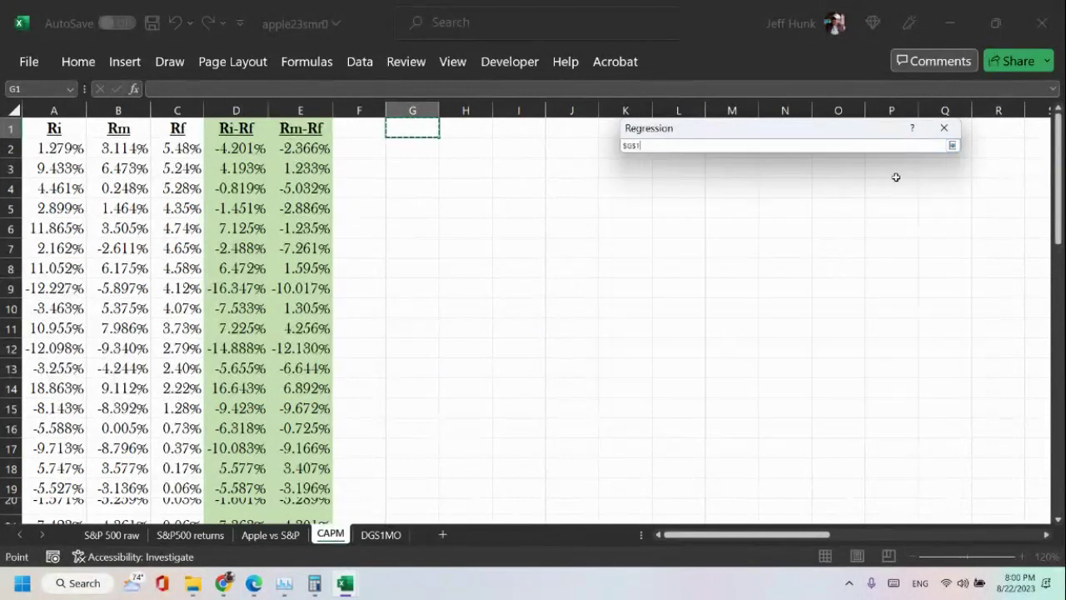
pyautogui.click(952, 145)
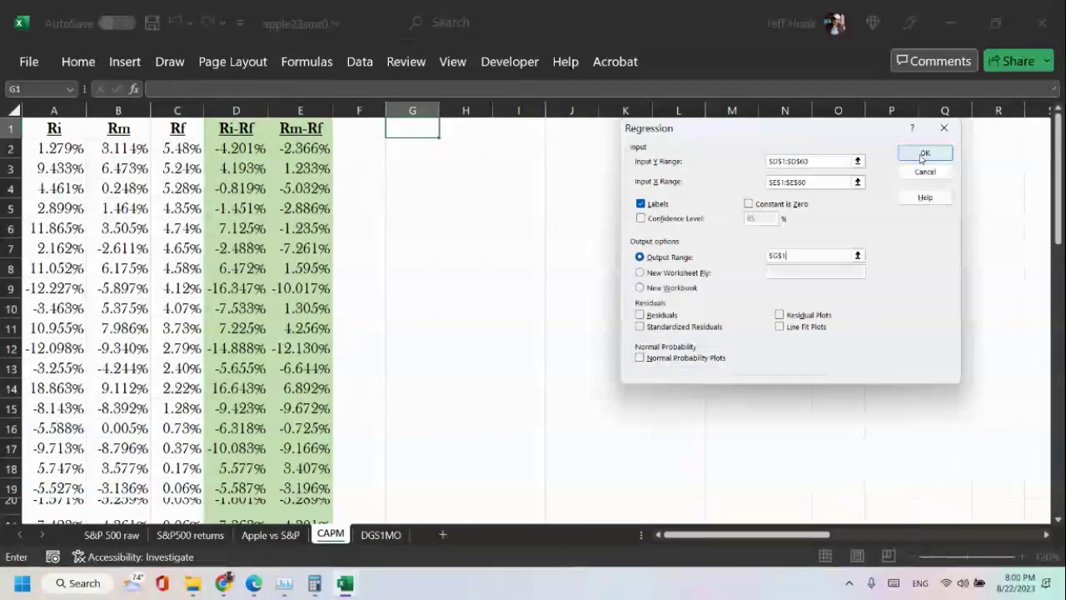
pyautogui.click(925, 153)
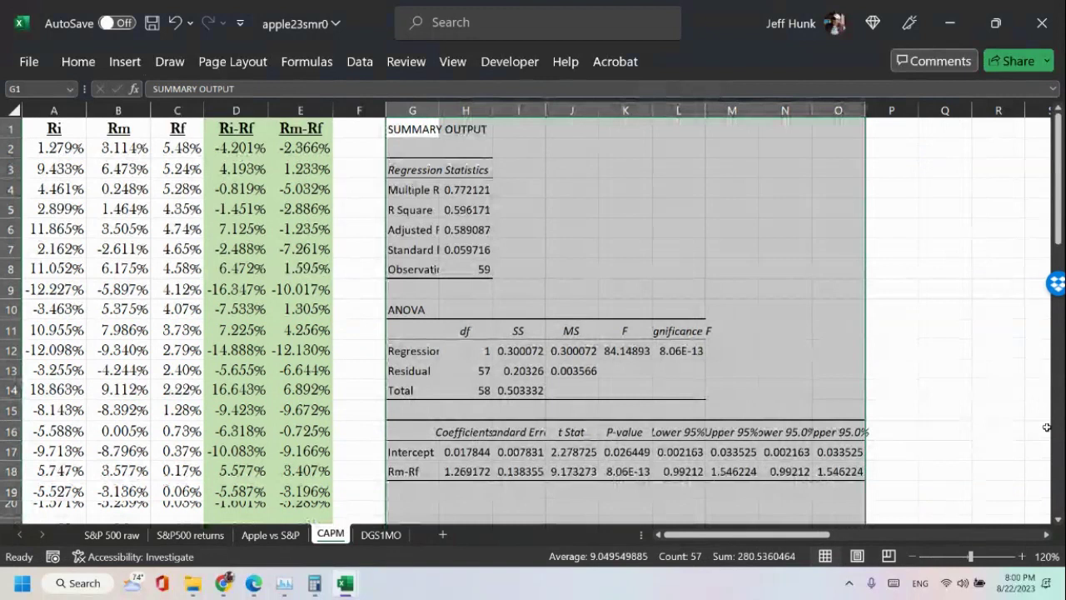
# Put an outside border around the selected regression output block and enlarge its font to size 14.
pyautogui.click(95, 63)
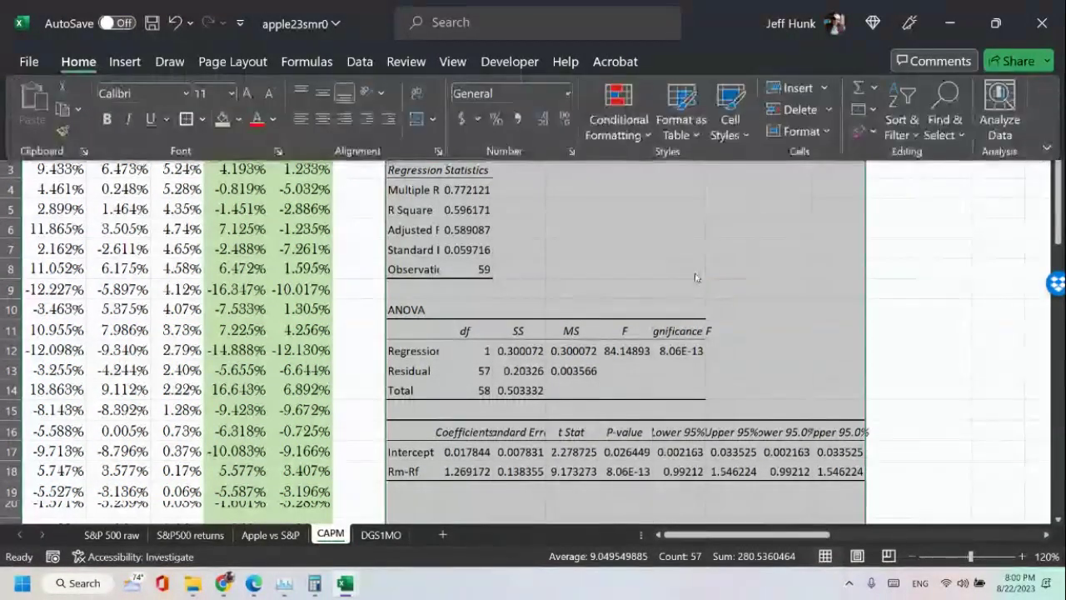
pyautogui.click(187, 119)
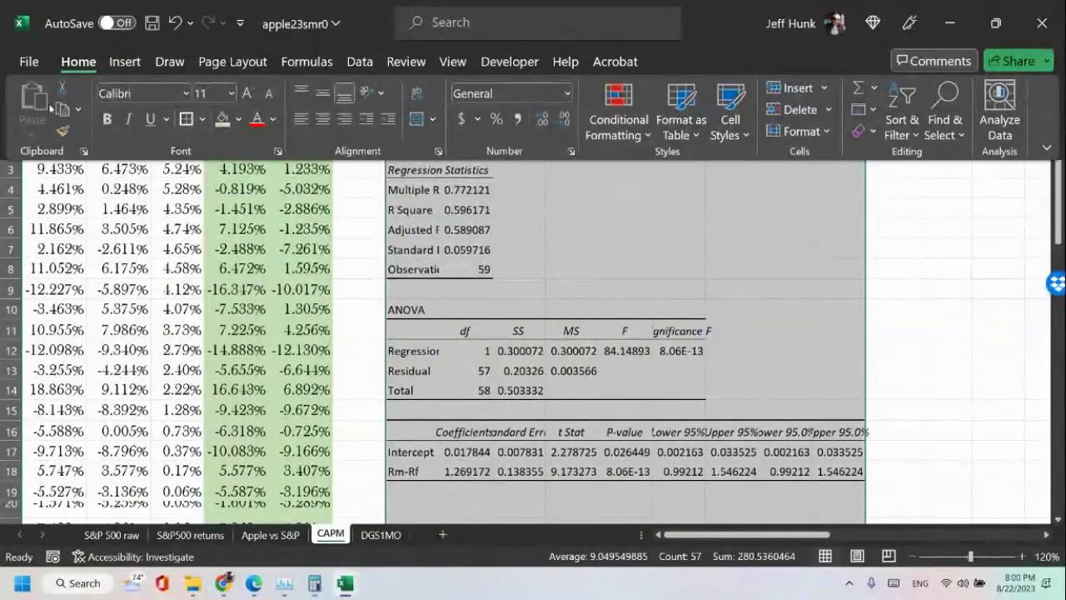
pyautogui.click(246, 93)
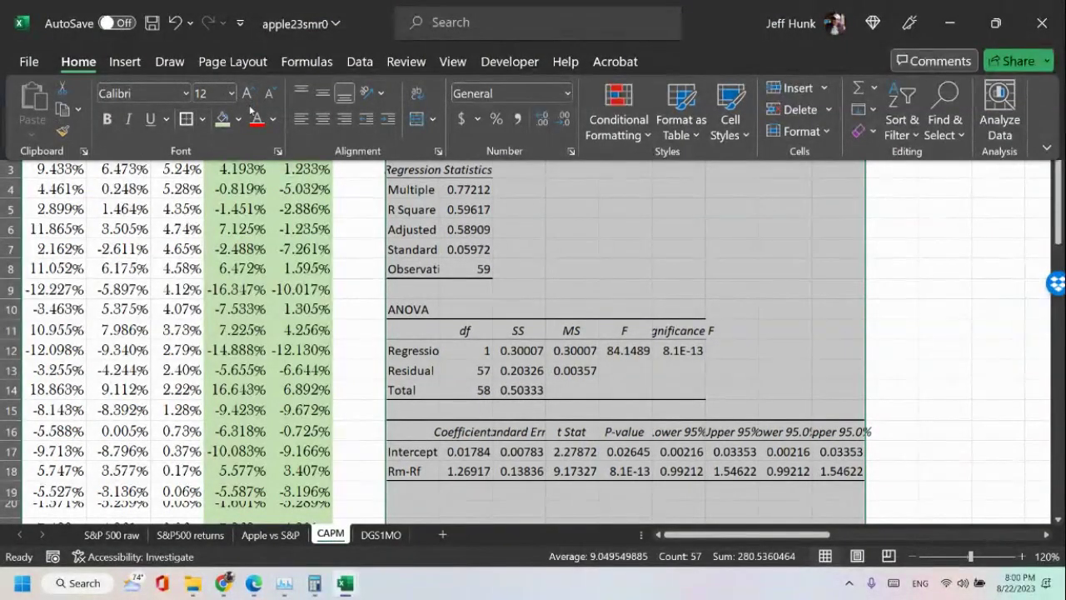
pyautogui.click(247, 93)
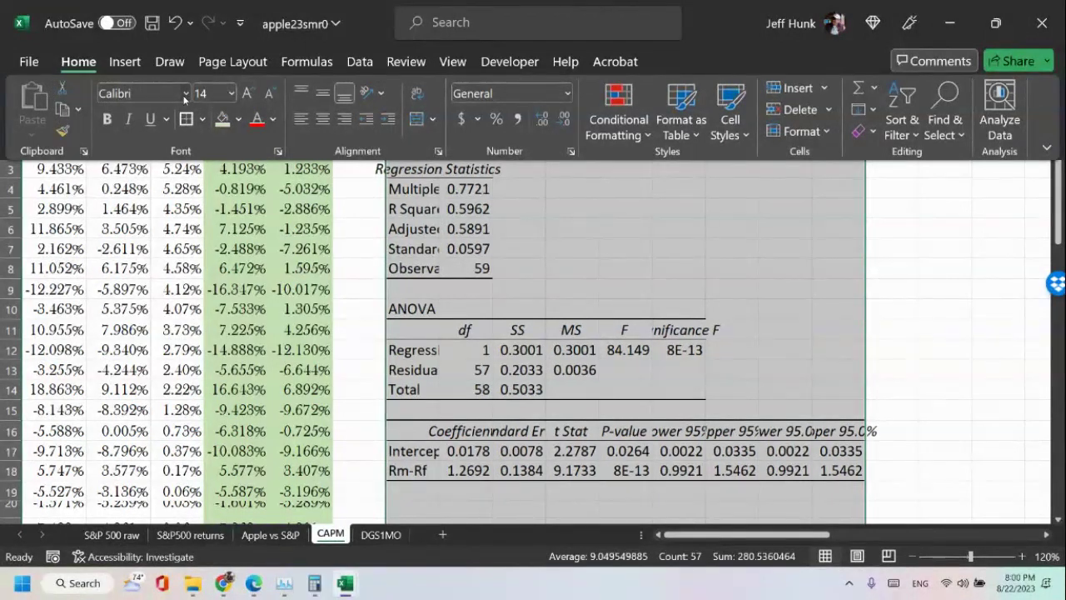
# Change the font of the whole regression output block to Baskerville Old Face.
pyautogui.click(185, 93)
pyautogui.scroll(-3, 250, 350)
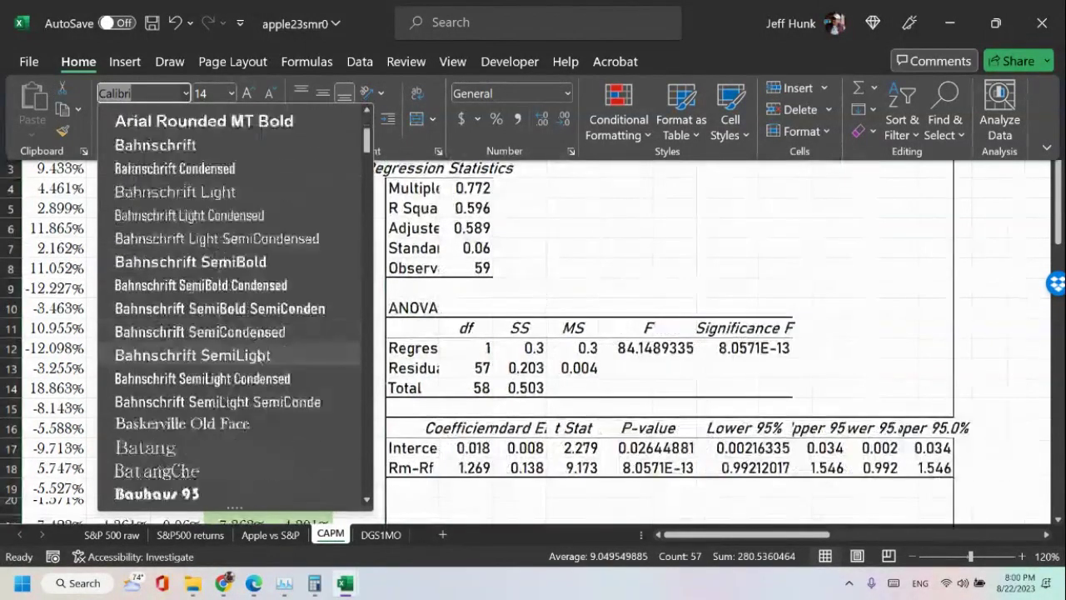
pyautogui.scroll(-1, 250, 354)
pyautogui.click(250, 354)
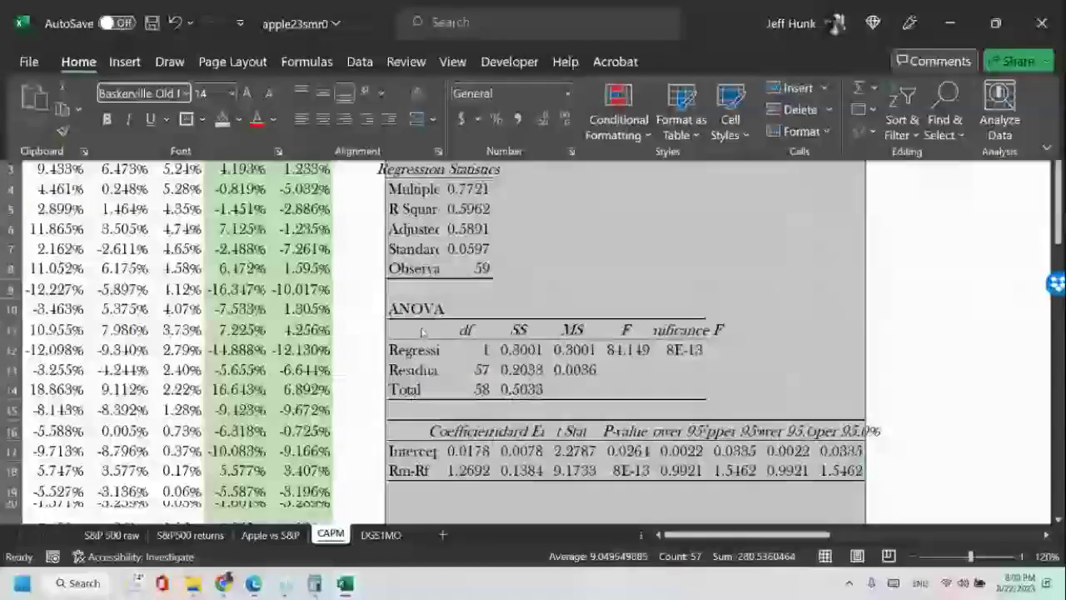
pyautogui.click(874, 297)
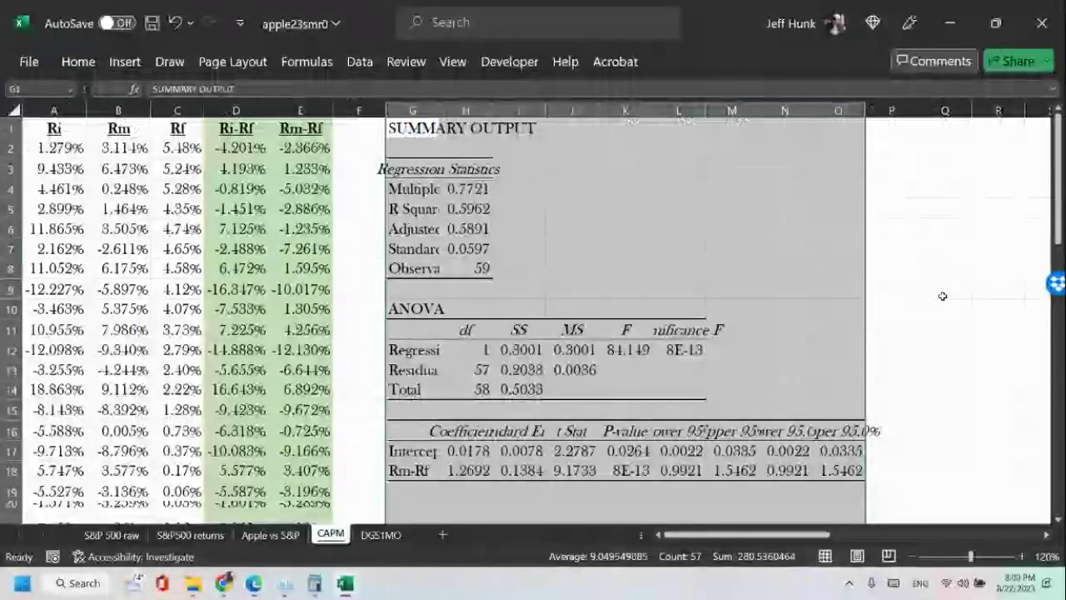
pyautogui.scroll(-1, 942, 297)
pyautogui.scroll(1, 942, 297)
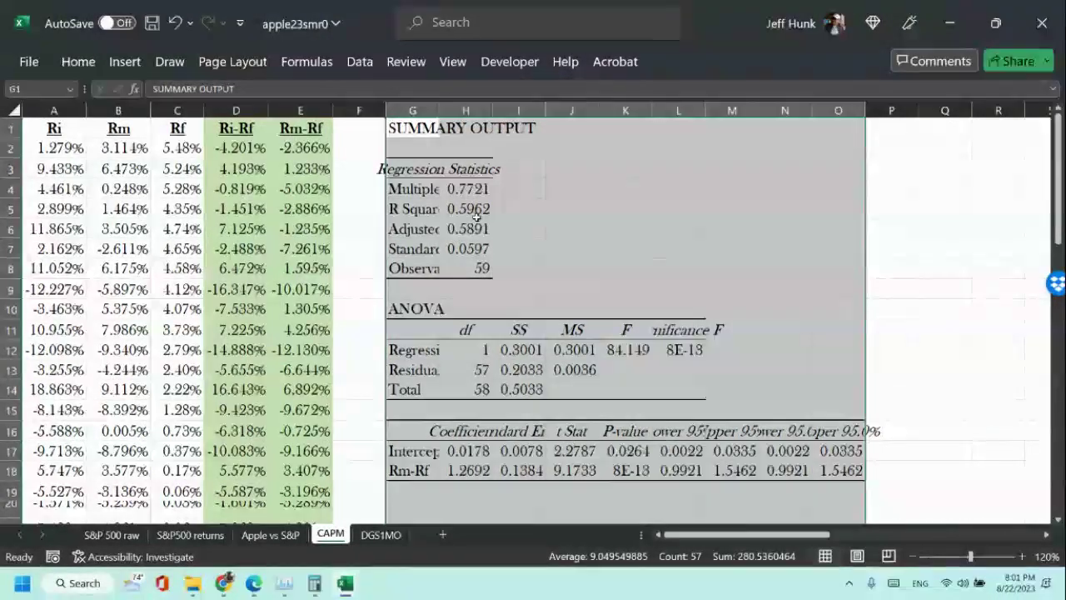
pyautogui.scroll(-1, 526, 240)
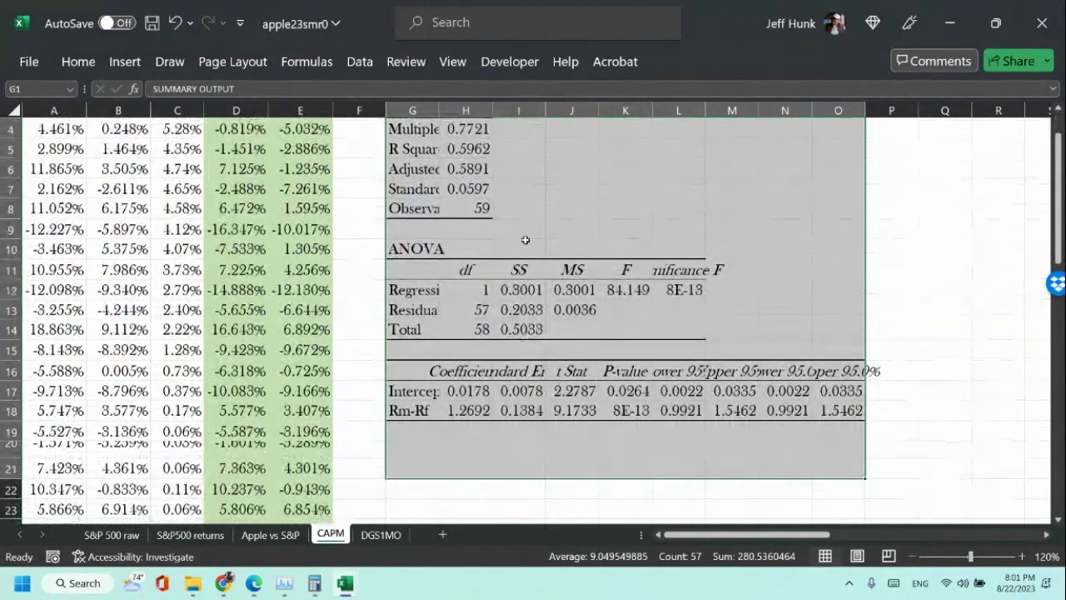
pyautogui.scroll(-1, 526, 240)
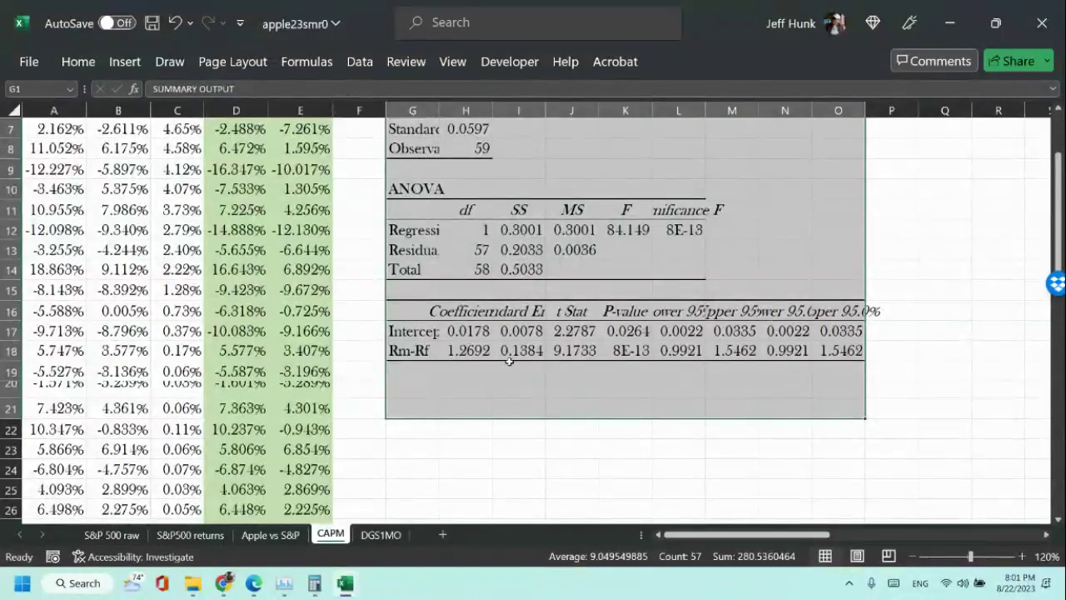
pyautogui.click(458, 352)
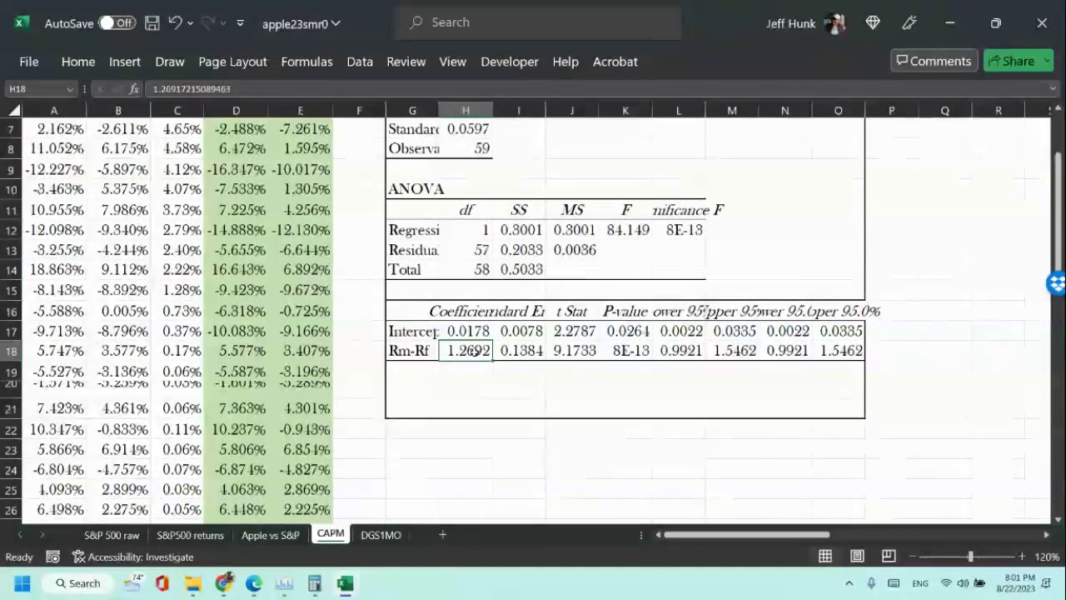
pyautogui.moveTo(471, 331); pyautogui.dragTo(471, 351)
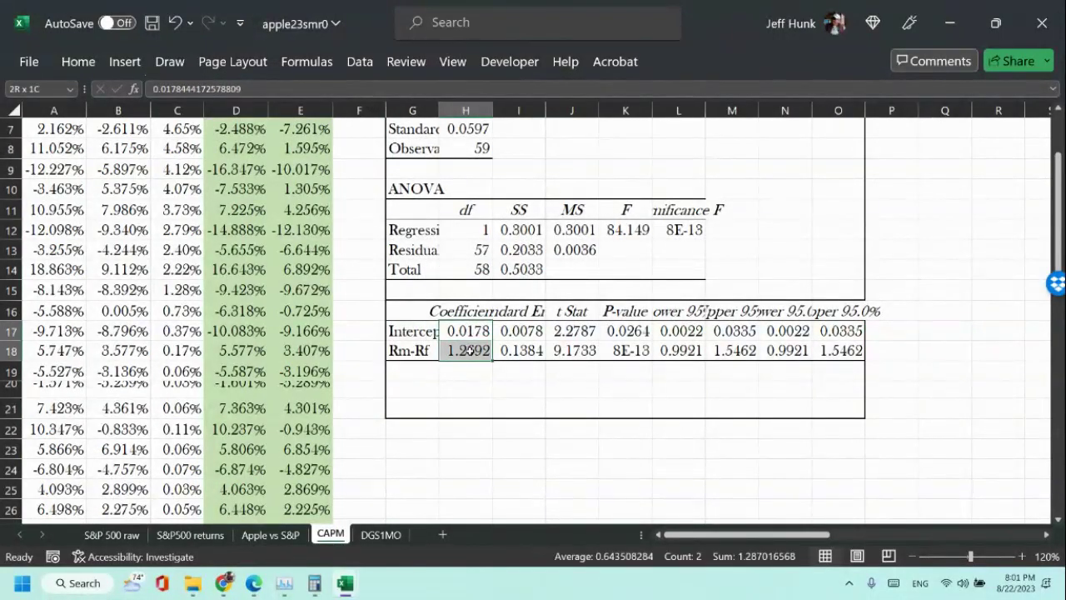
pyautogui.click(78, 62)
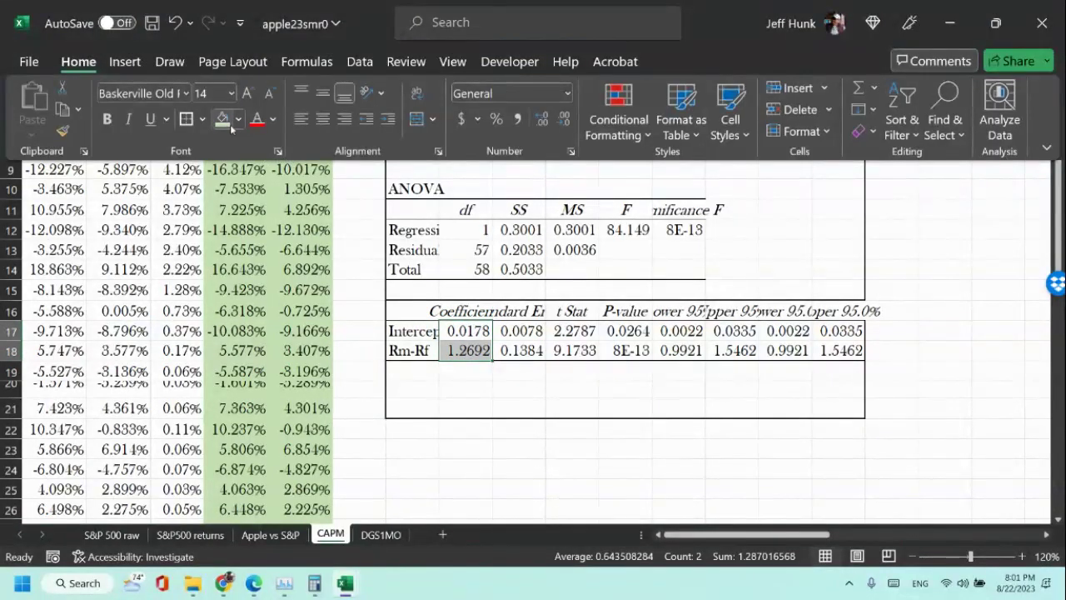
pyautogui.click(239, 118)
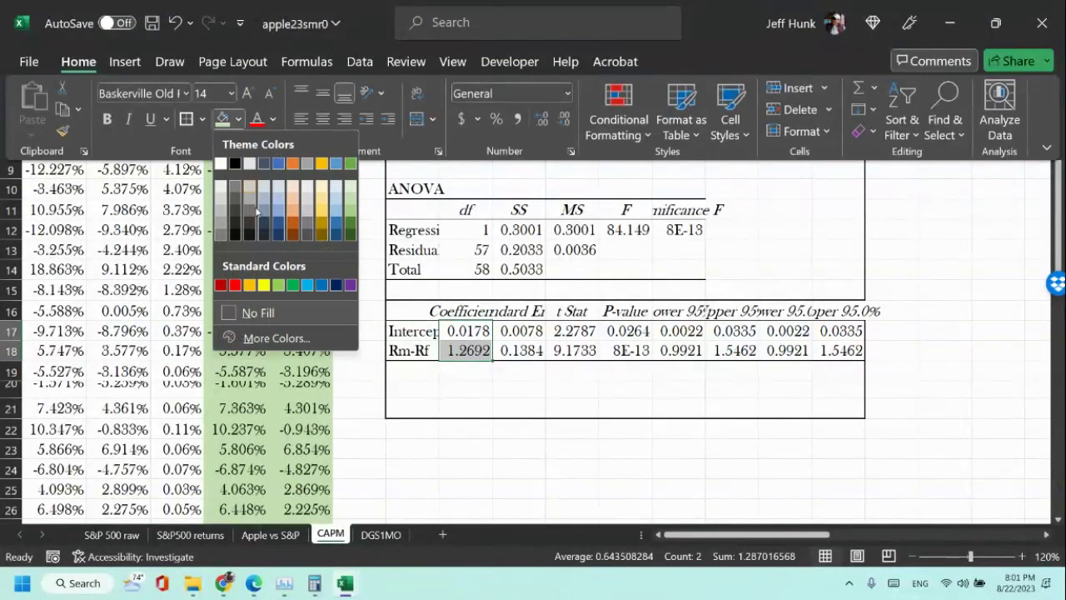
pyautogui.click(469, 348)
pyautogui.click(468, 336)
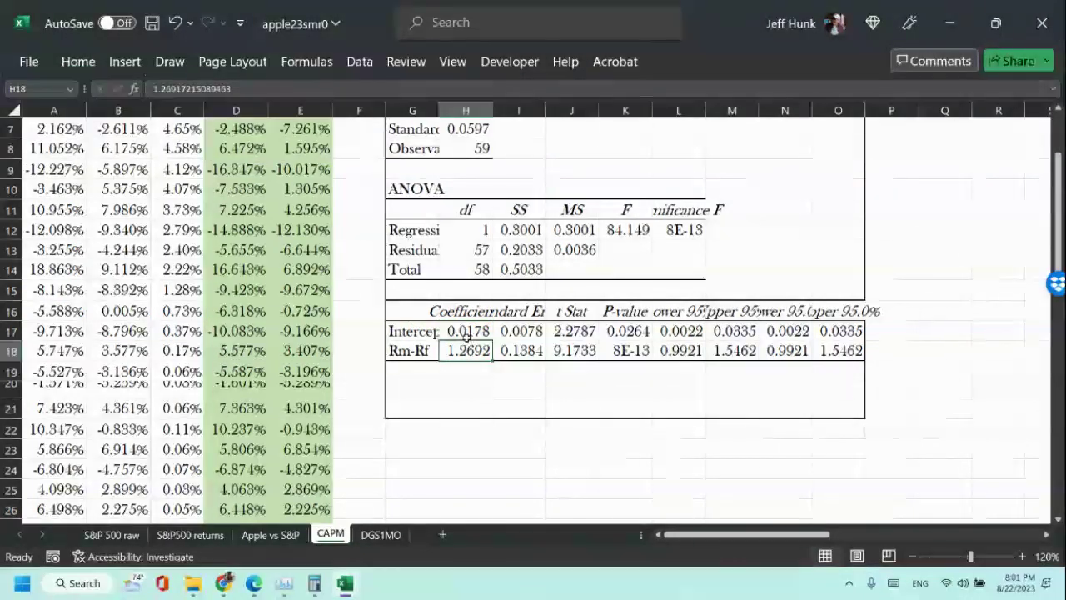
# Make the Intercept and Rm-Rf coefficients in H17:H18 bold.
pyautogui.moveTo(469, 339); pyautogui.dragTo(469, 351)
pyautogui.click(77, 61)
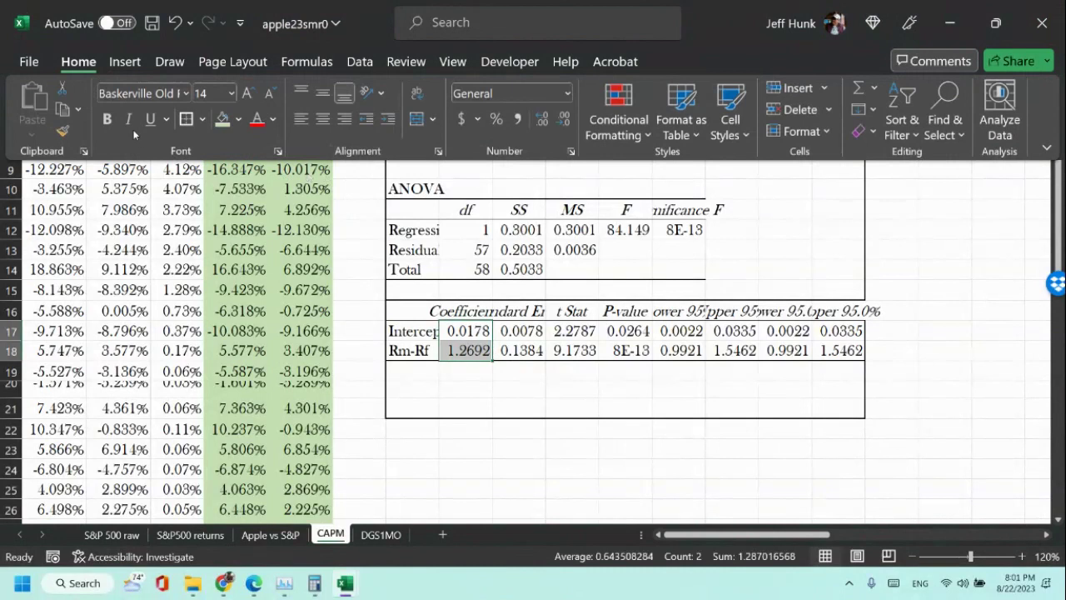
pyautogui.click(107, 120)
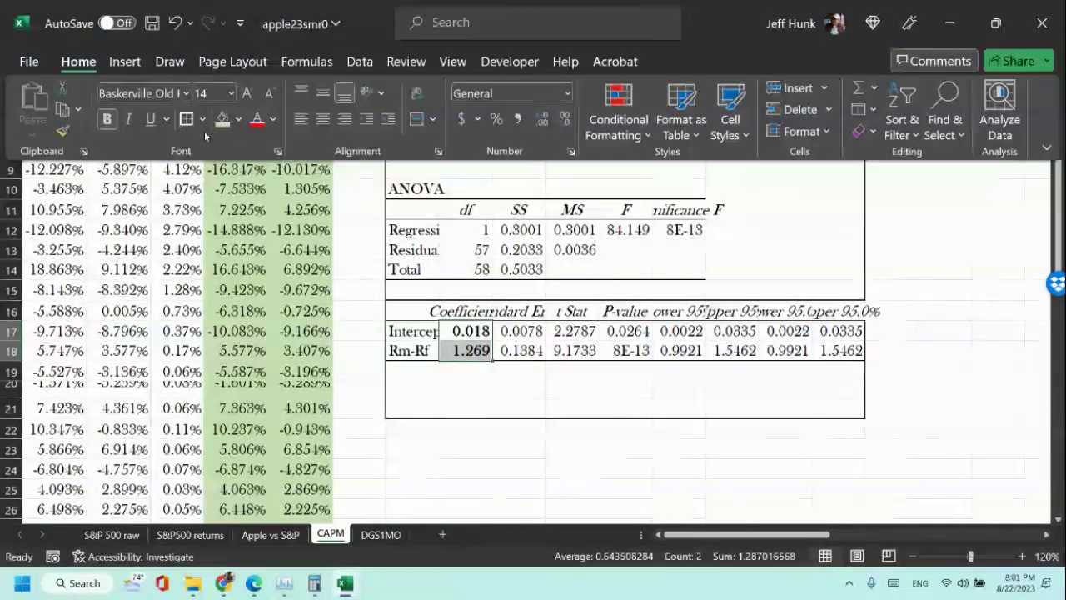
# Highlight the Rm-Rf coefficient in H18 with a yellow fill.
pyautogui.click(467, 354)
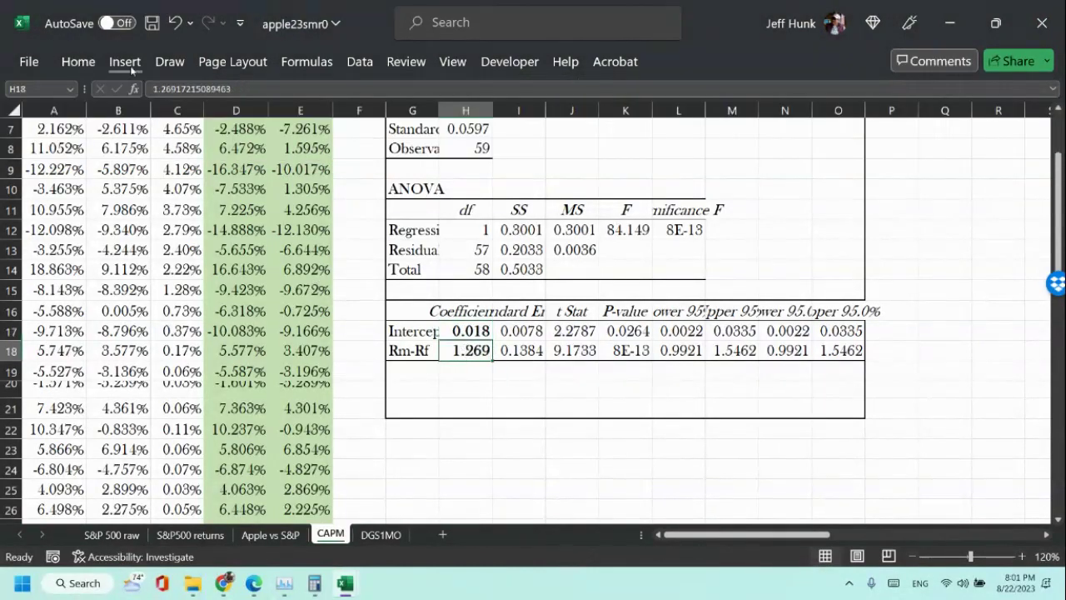
pyautogui.click(77, 61)
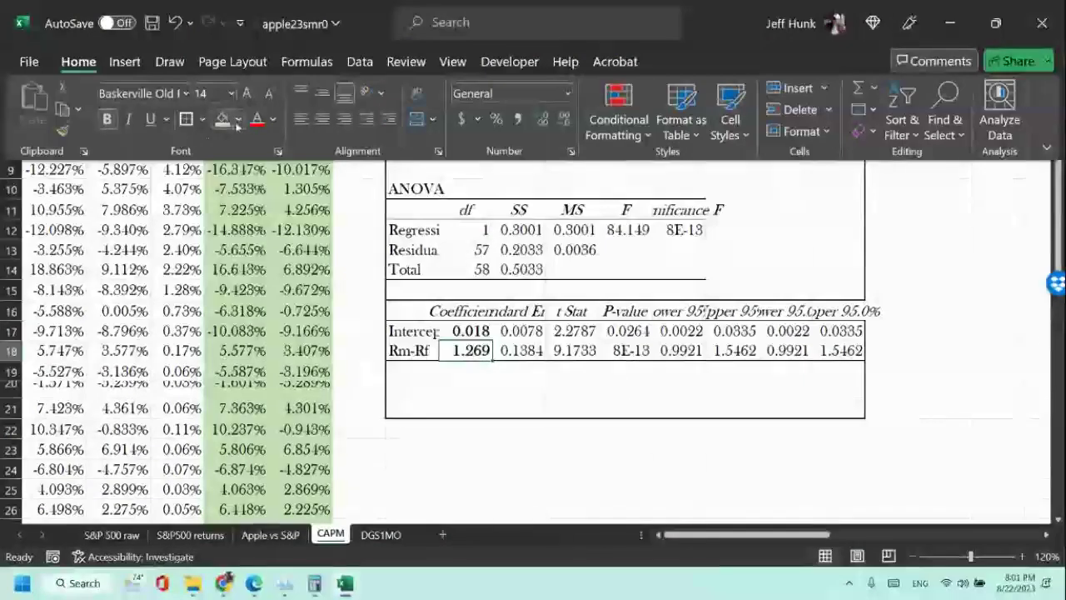
pyautogui.click(239, 119)
pyautogui.click(263, 285)
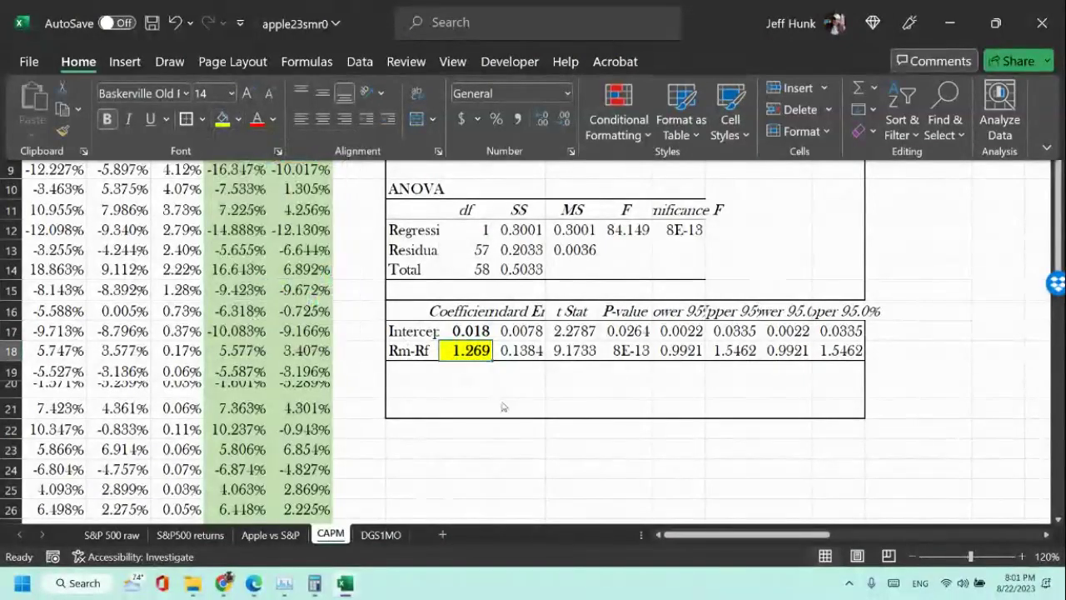
# Make the two t Stat values in J17:J18 bold and fill them with the standard light green.
pyautogui.click(542, 351)
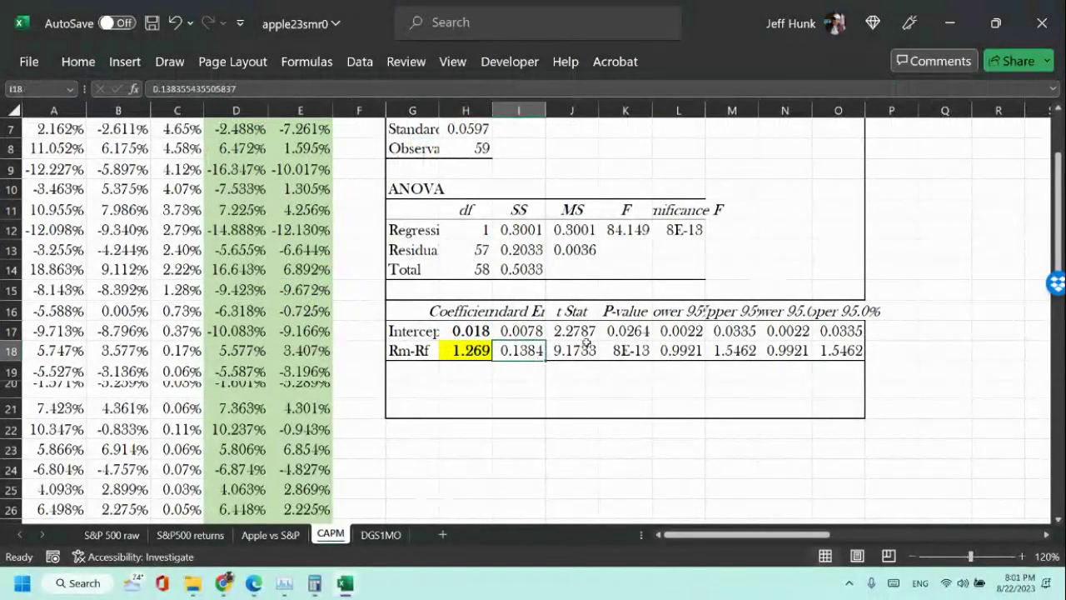
pyautogui.moveTo(583, 331); pyautogui.dragTo(593, 354)
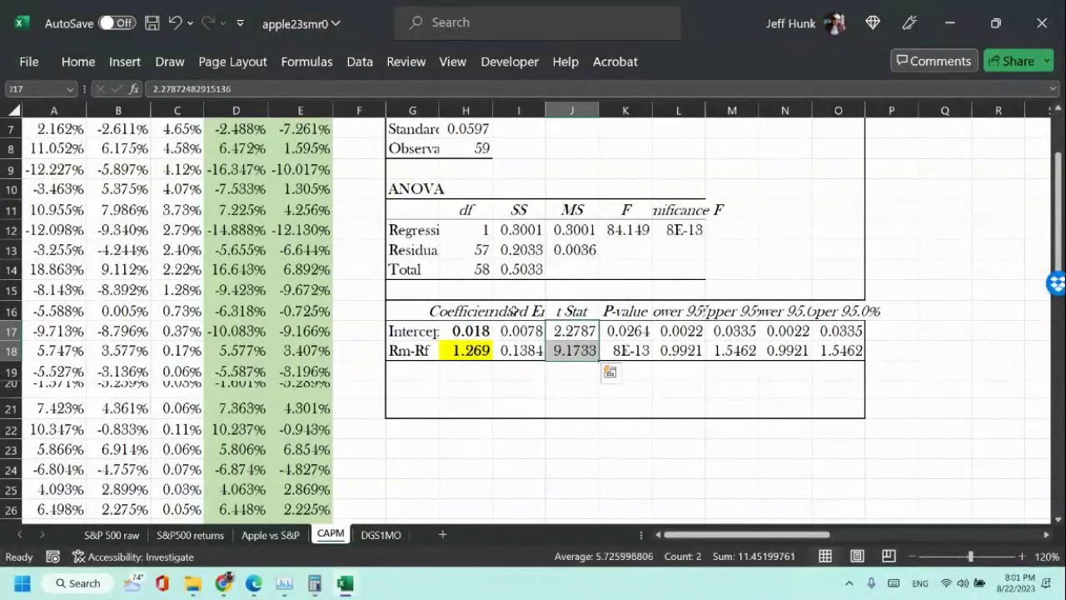
pyautogui.click(77, 61)
pyautogui.click(106, 119)
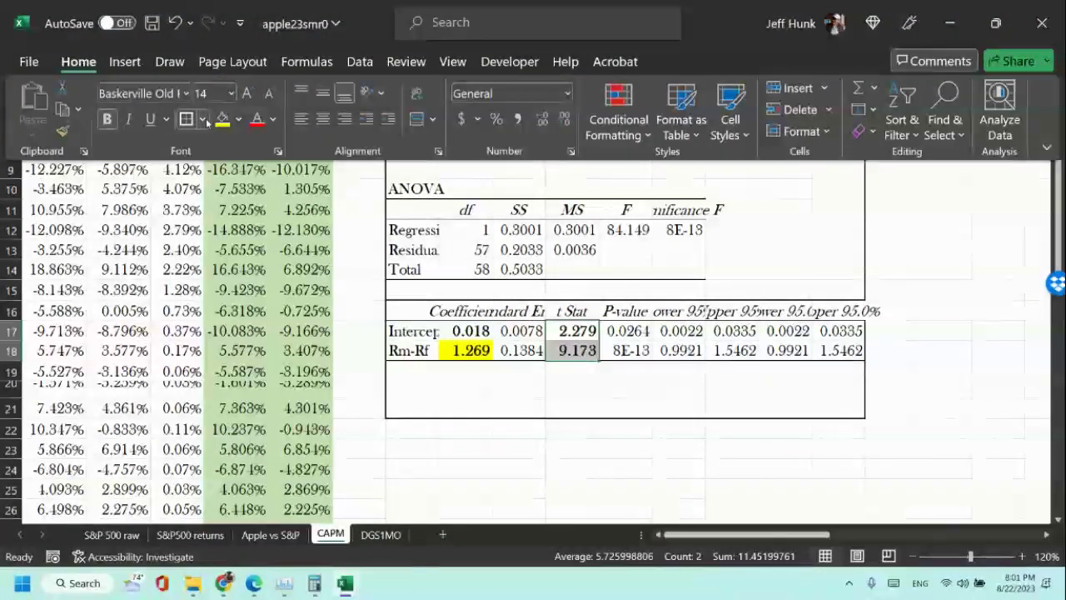
pyautogui.click(238, 119)
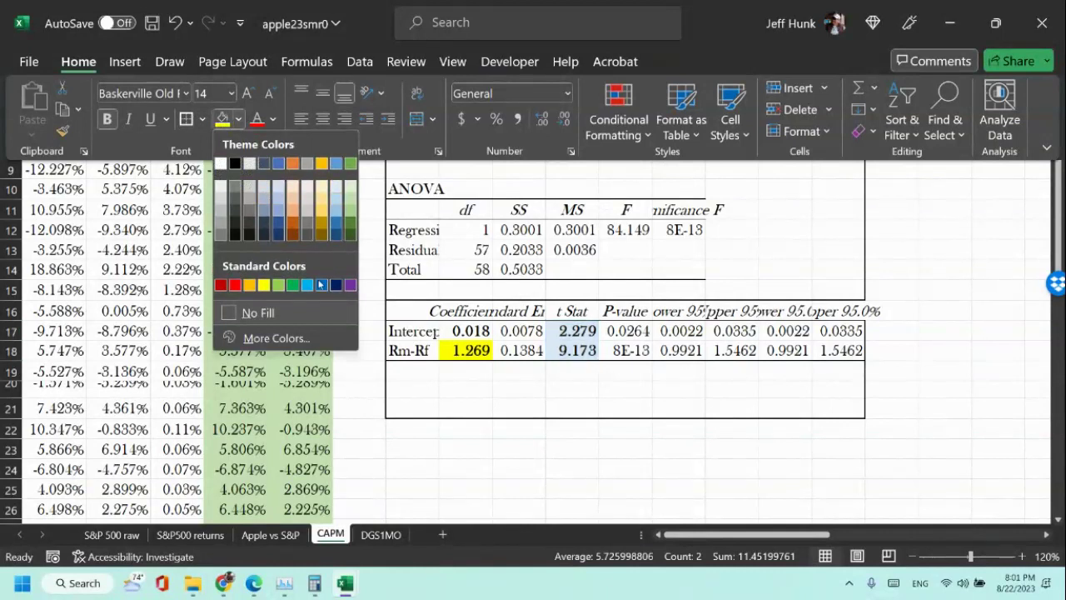
pyautogui.click(279, 286)
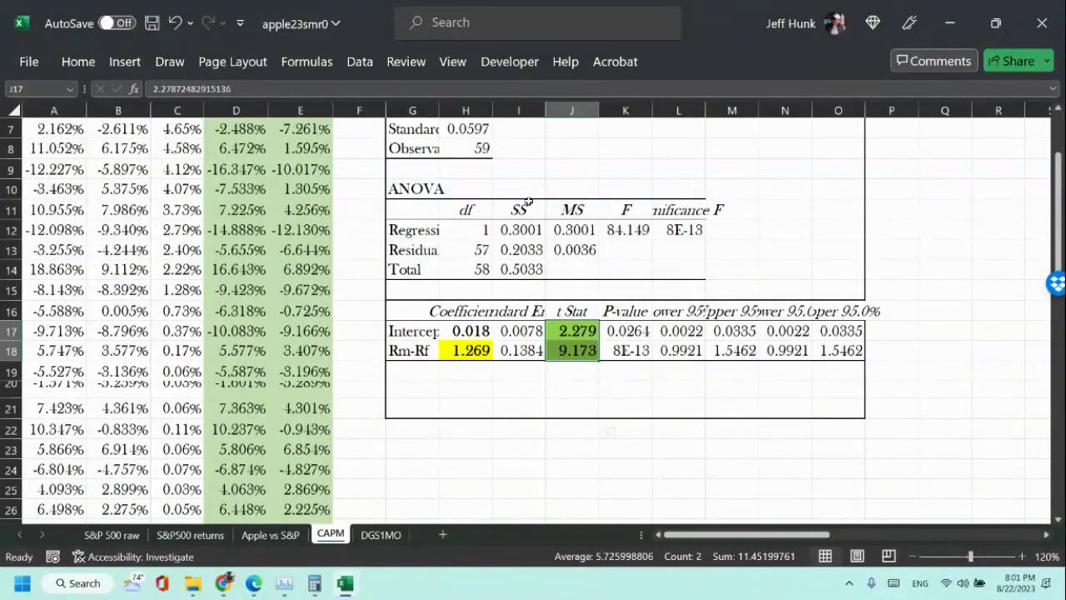
# Make the R Square value in H5 of the regression statistics bold.
pyautogui.scroll(2, 490, 210)
pyautogui.click(490, 209)
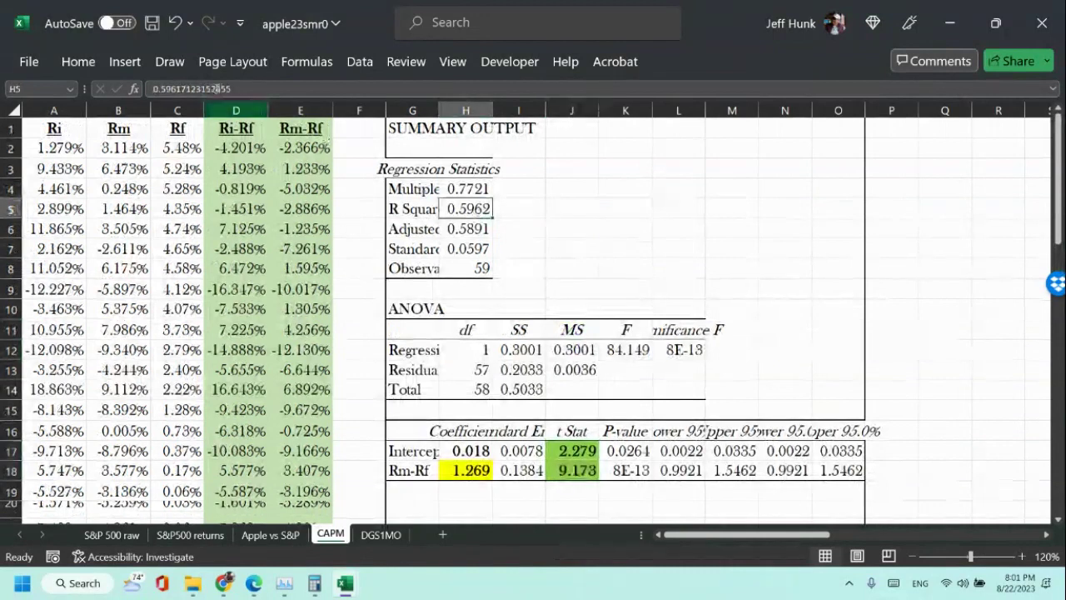
pyautogui.click(77, 60)
pyautogui.click(108, 119)
pyautogui.click(565, 120)
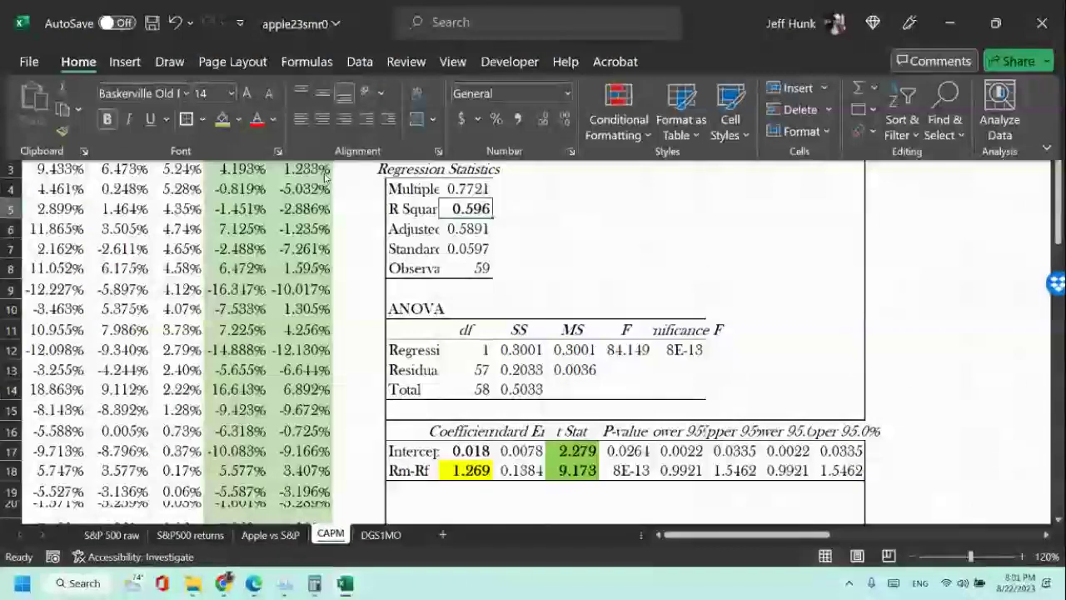
# Review the formatted regression output, checking the Intercept coefficient in H17 against the regression statistics above.
pyautogui.click(749, 229)
pyautogui.scroll(-1, 804, 316)
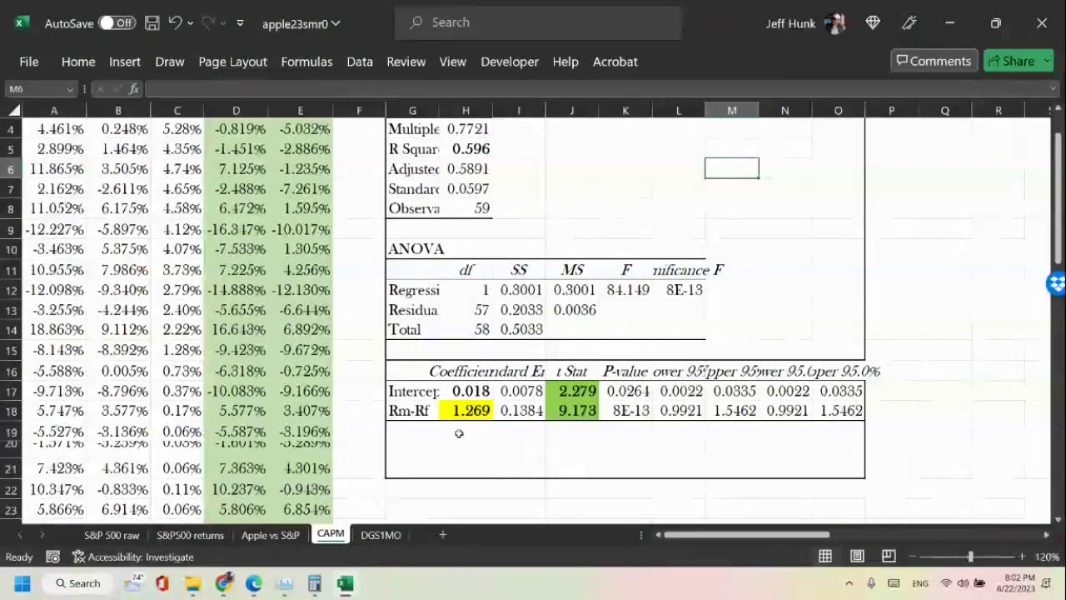
pyautogui.click(454, 394)
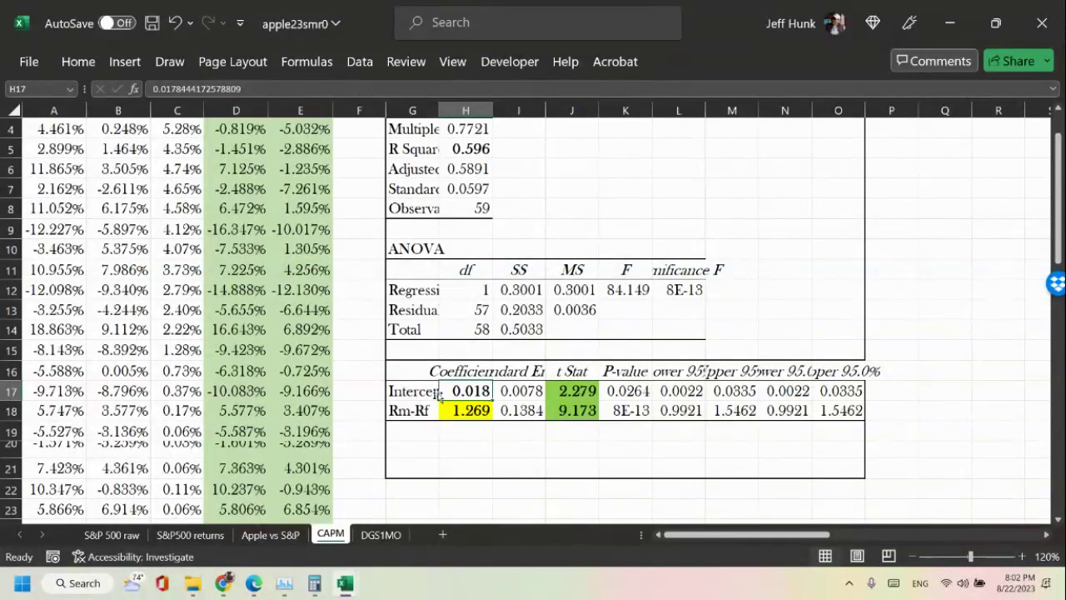
pyautogui.scroll(1, 751, 315)
pyautogui.scroll(-1, 751, 313)
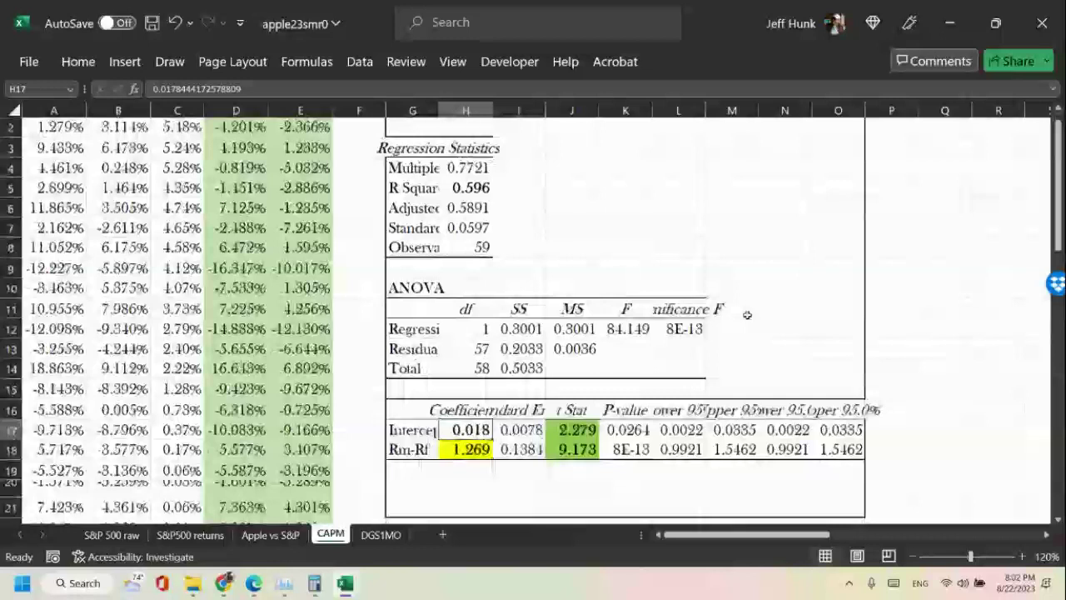
pyautogui.scroll(1, 750, 312)
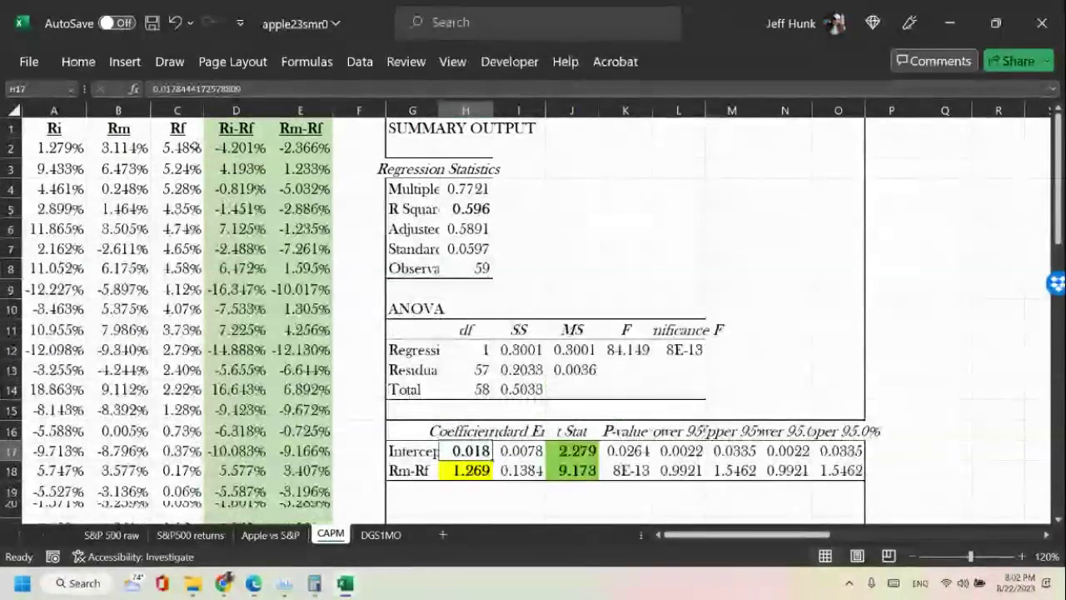
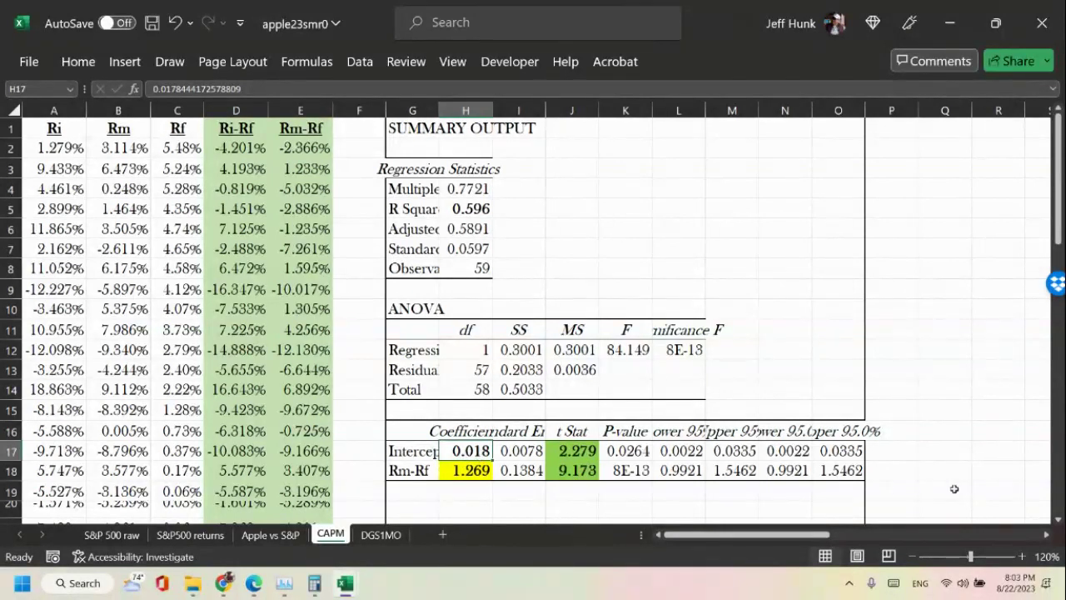
# Delete the five empty columns Q:U between the regression output and the handwritten CAPM notes.
pyautogui.moveTo(809, 538)
pyautogui.mouseDown()
pyautogui.moveTo(1018, 540)
pyautogui.moveTo(897, 537)
pyautogui.mouseUp()
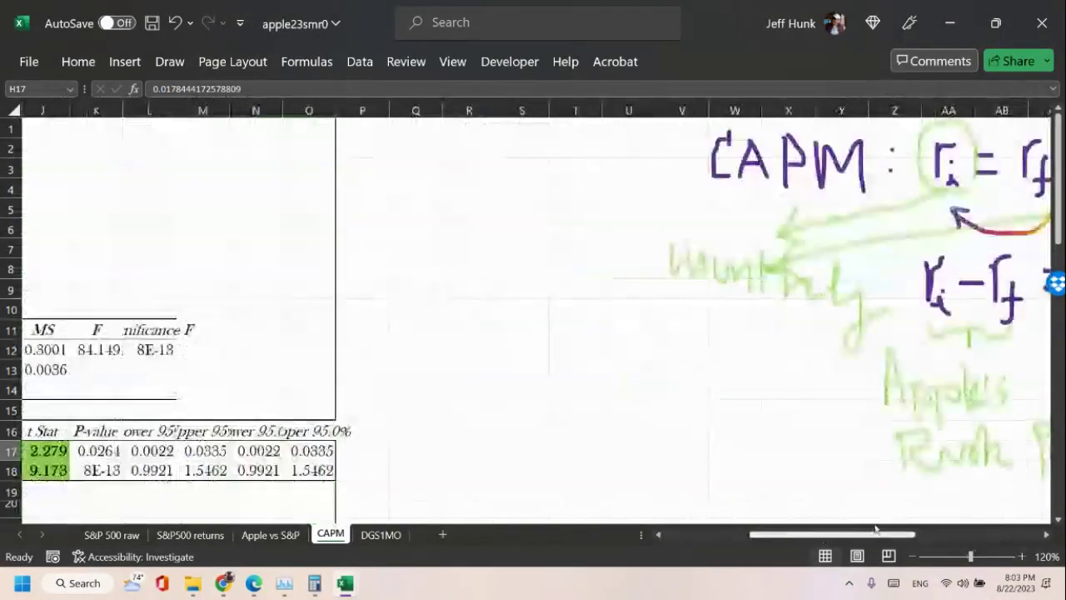
pyautogui.moveTo(415, 110); pyautogui.dragTo(649, 105)
pyautogui.moveTo(677, 144); pyautogui.dragTo(691, 287)
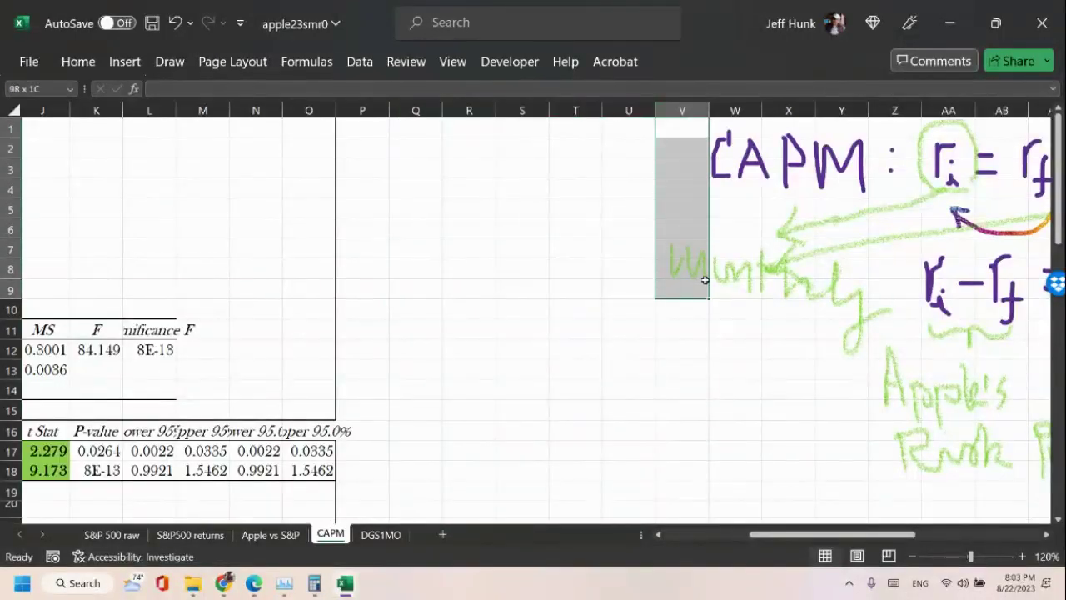
pyautogui.moveTo(416, 110); pyautogui.dragTo(635, 142)
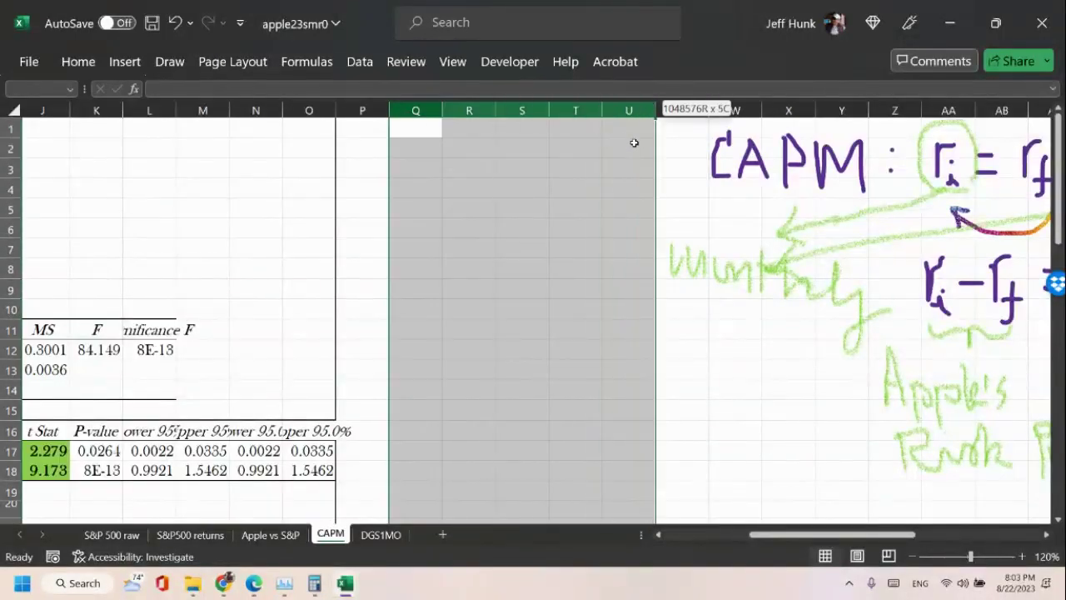
pyautogui.click(78, 61)
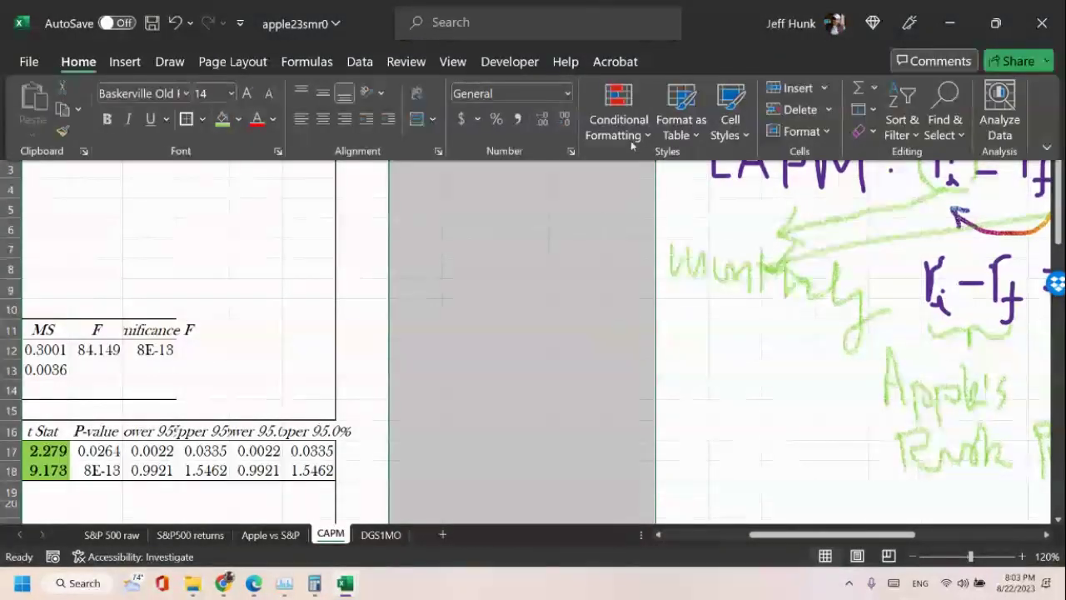
pyautogui.click(795, 109)
pyautogui.click(468, 428)
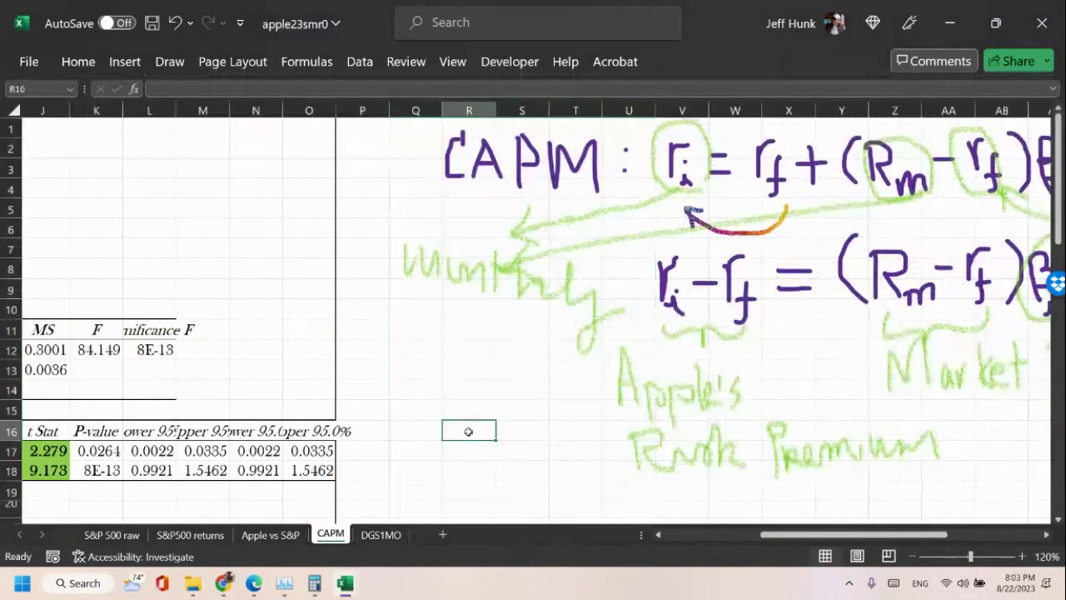
# Examine the handwritten CAPM equations and risk premium notes alongside the regression statistics and coefficient table.
pyautogui.scroll(-2, 546, 500)
pyautogui.scroll(2, 546, 500)
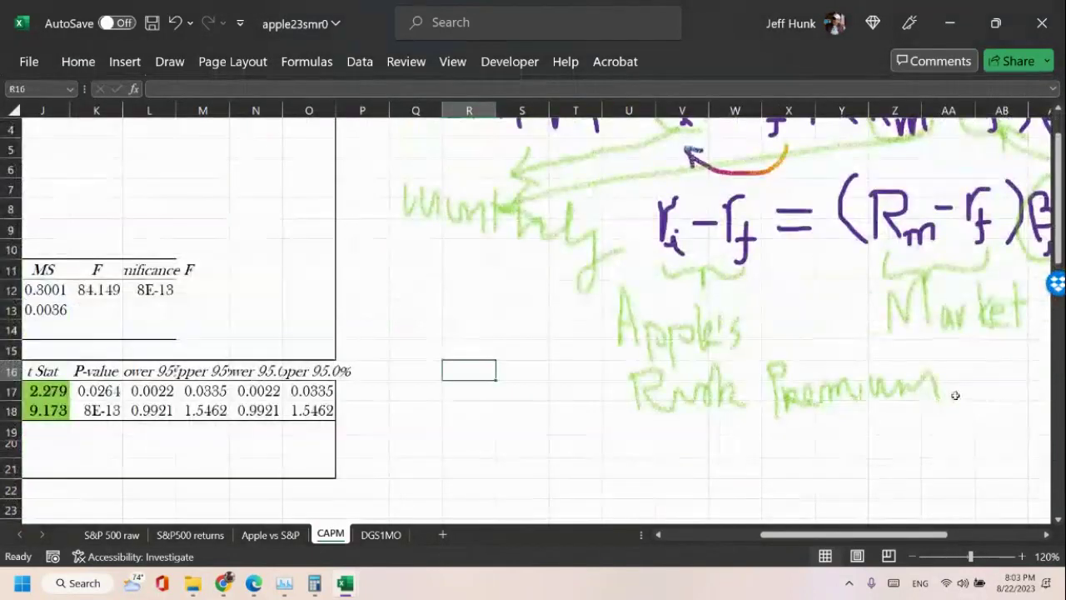
pyautogui.scroll(1, 954, 400)
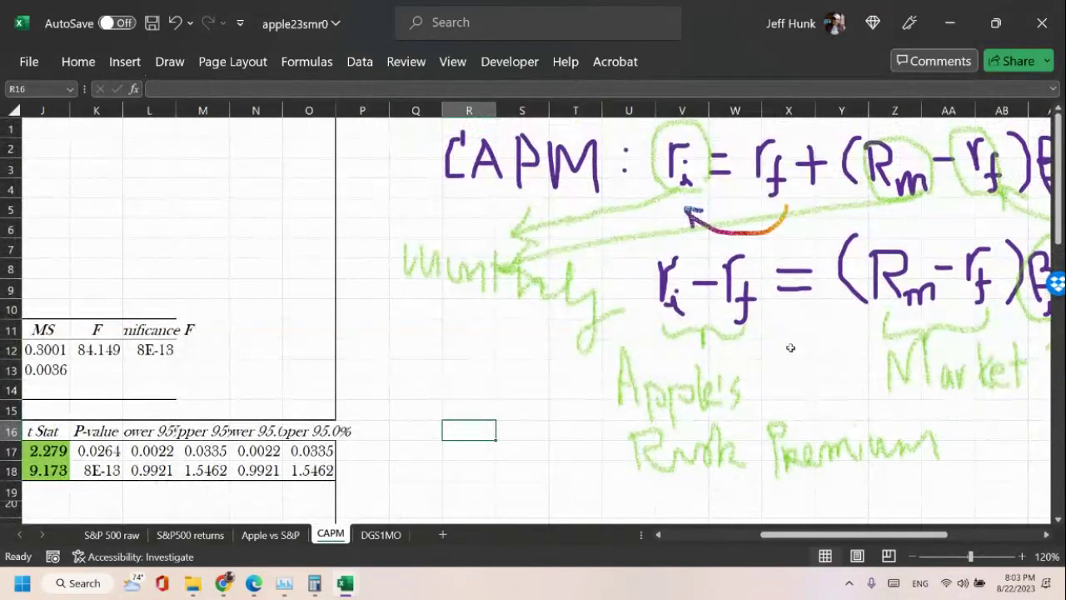
pyautogui.scroll(-2, 771, 404)
pyautogui.click(296, 461)
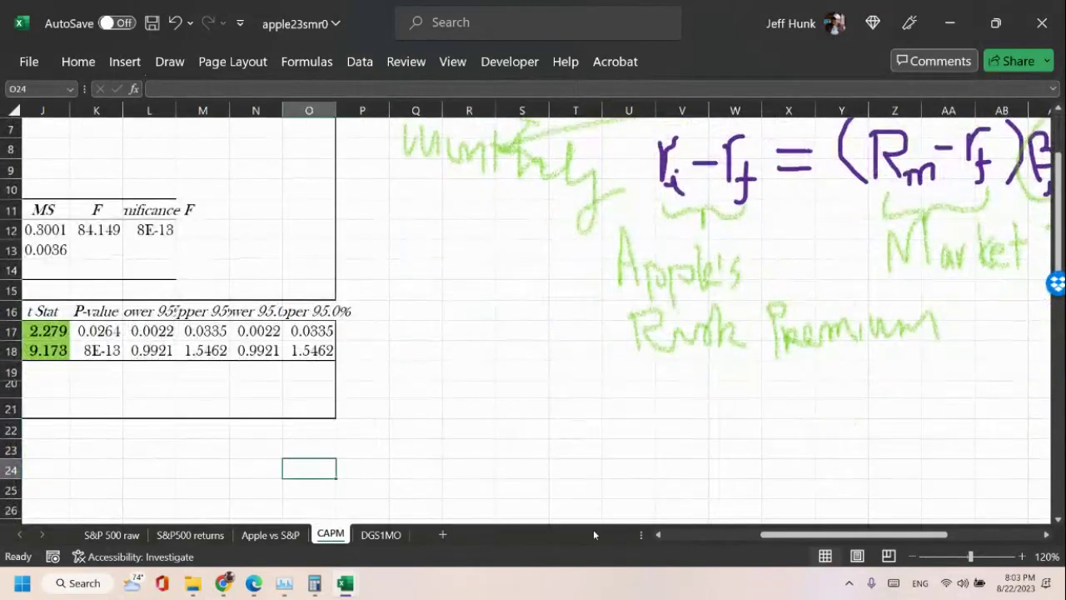
pyautogui.click(689, 533)
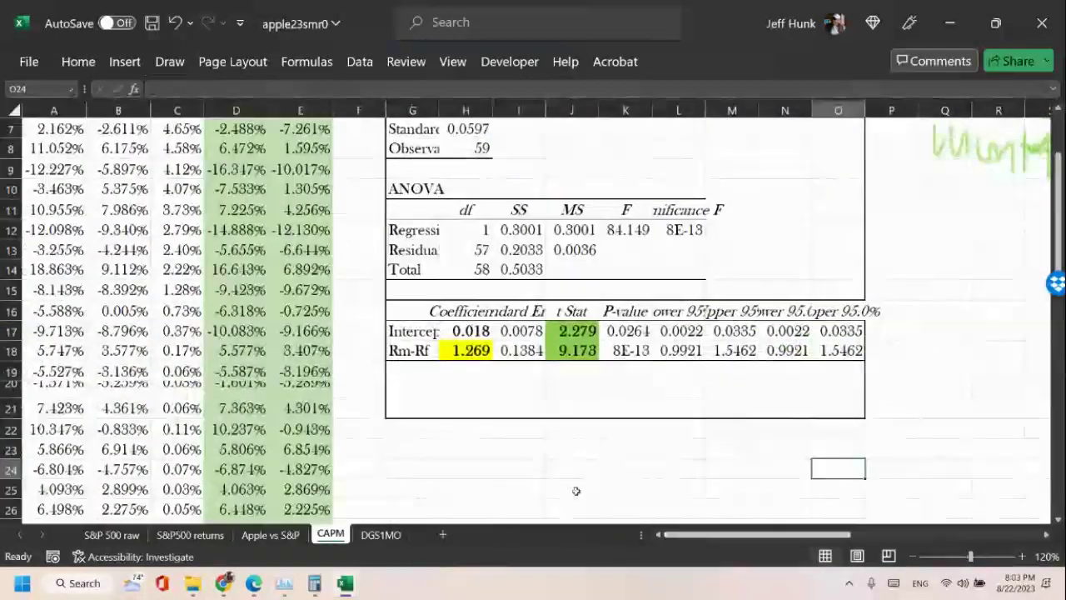
pyautogui.scroll(-2, 533, 483)
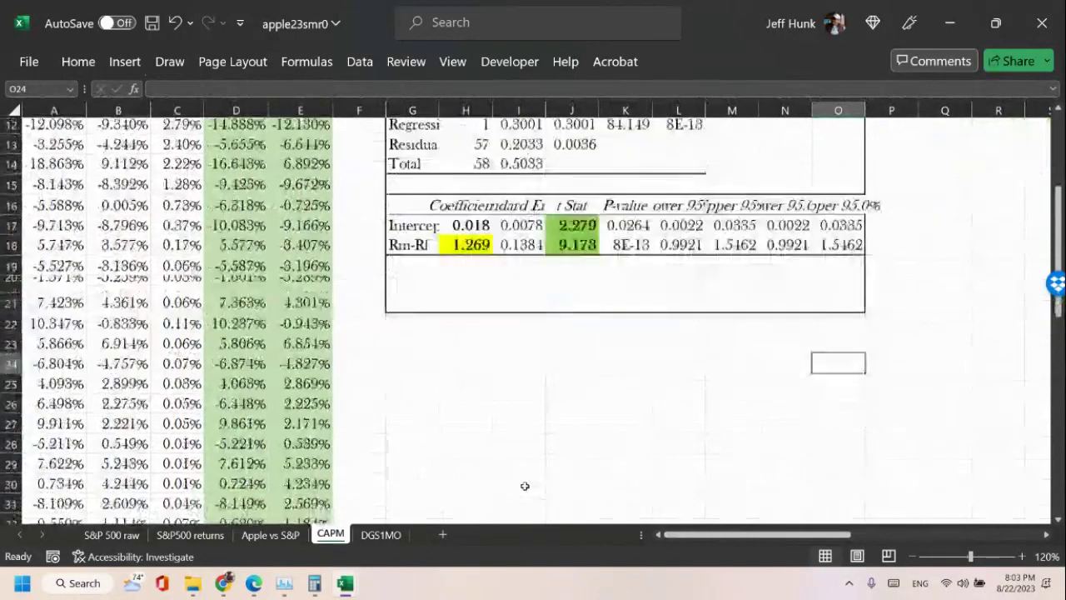
pyautogui.scroll(2, 525, 482)
pyautogui.scroll(2, 525, 483)
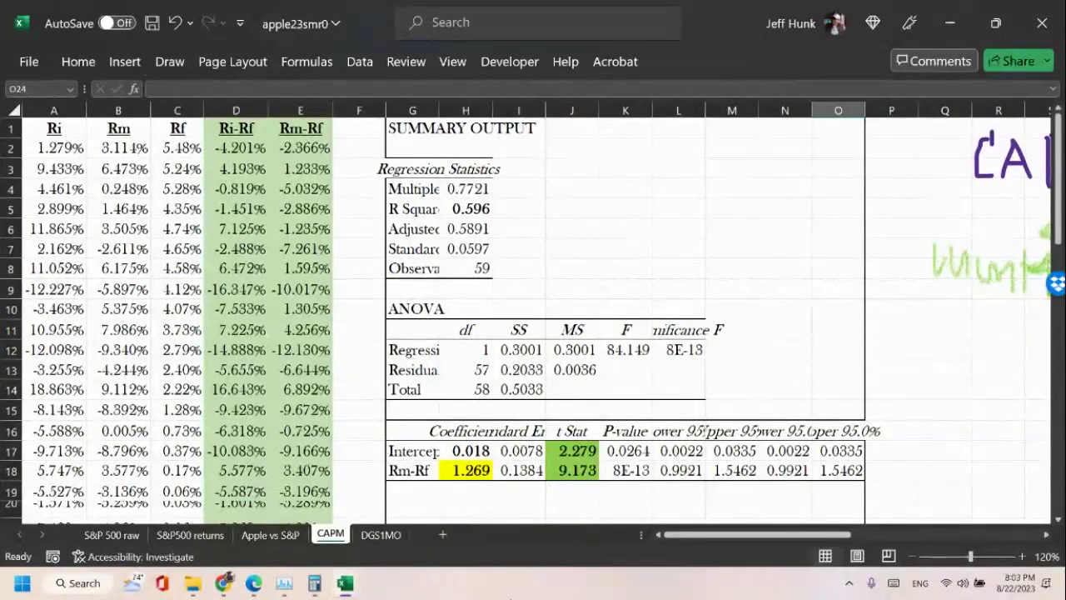
pyautogui.scroll(-3, 601, 437)
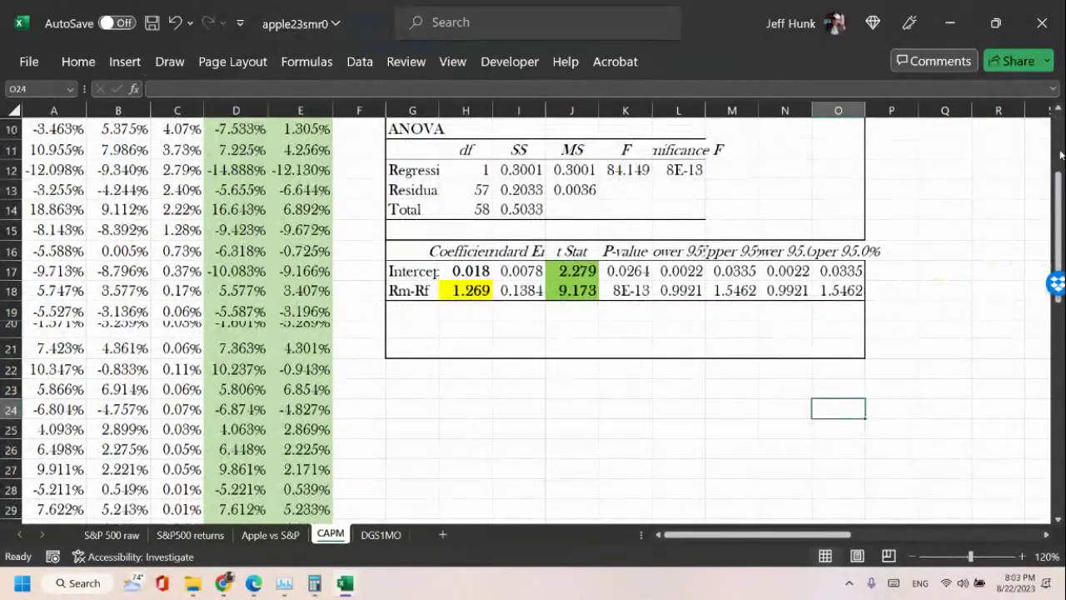
pyautogui.scroll(1, 924, 214)
pyautogui.scroll(2, 923, 213)
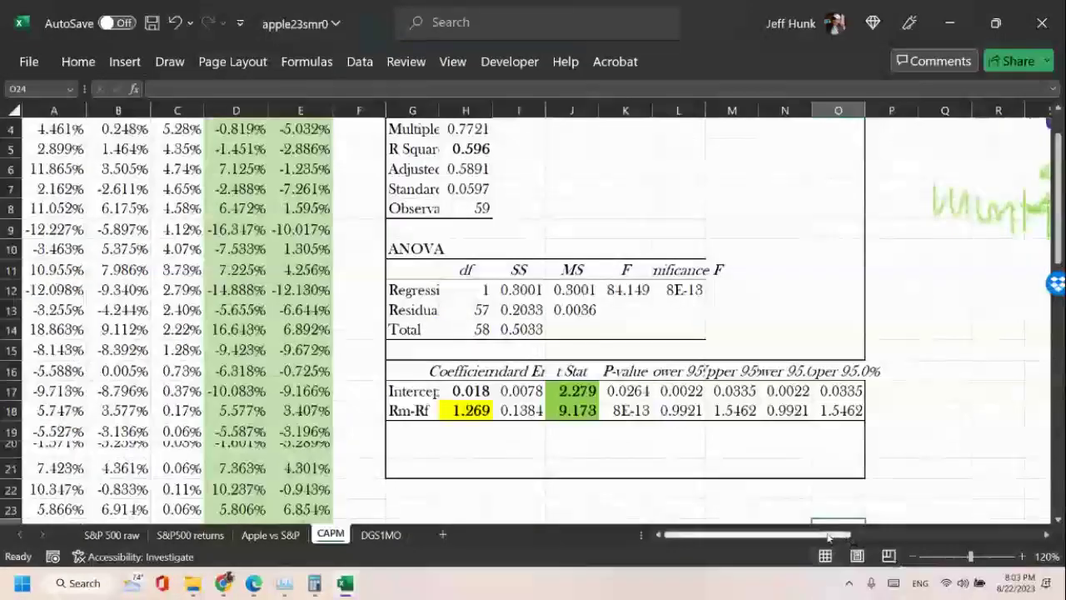
pyautogui.click(1025, 530)
pyautogui.scroll(1, 738, 409)
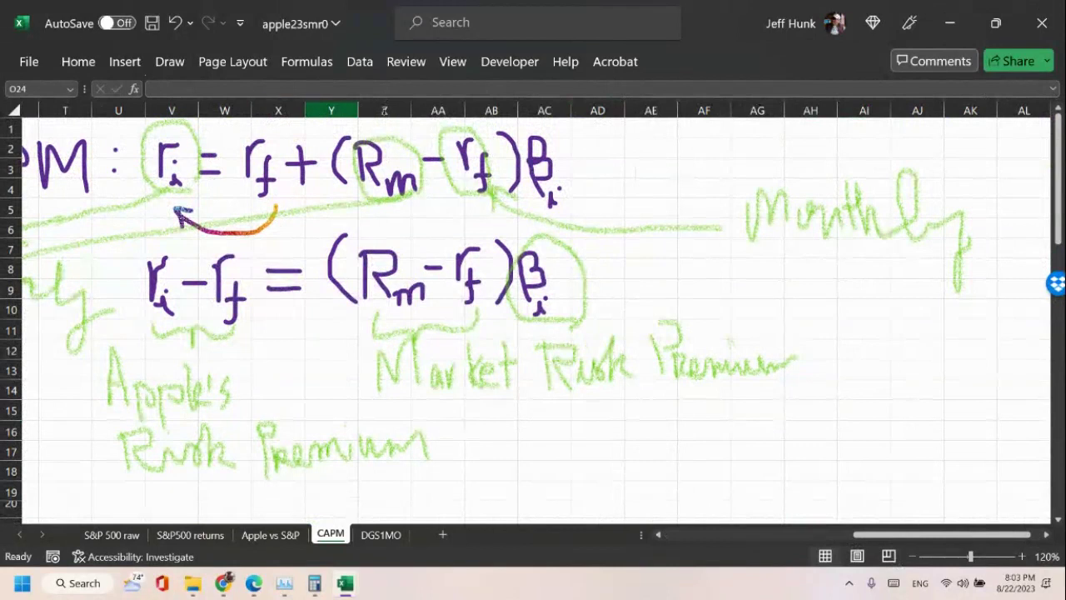
pyautogui.scroll(-3, 108, 371)
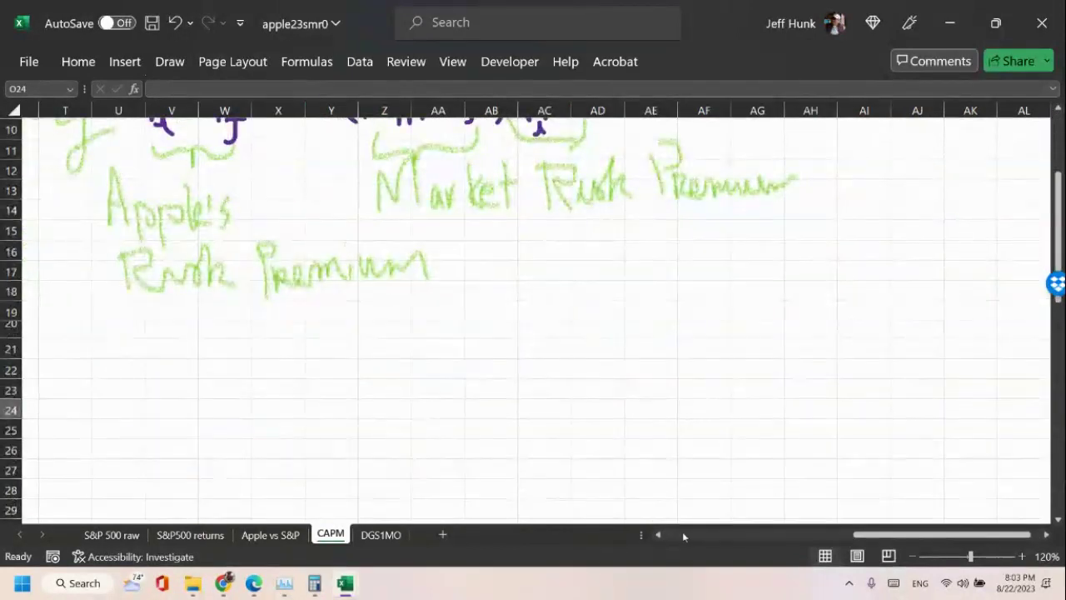
pyautogui.click(682, 534)
# Enter the label RRi in G23, below the regression coefficient table.
pyautogui.click(420, 389)
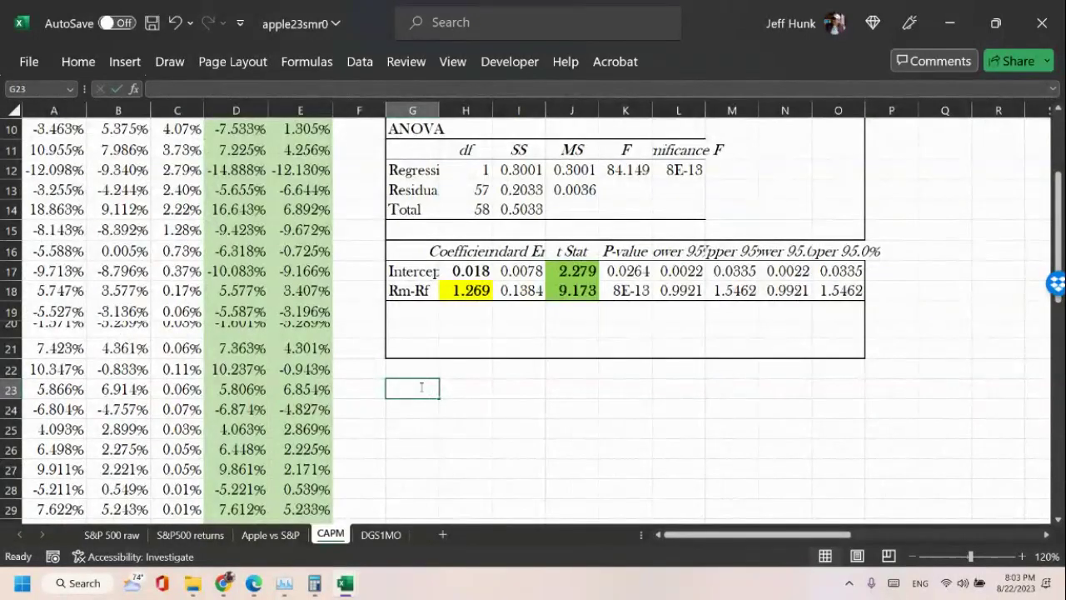
pyautogui.write('R')
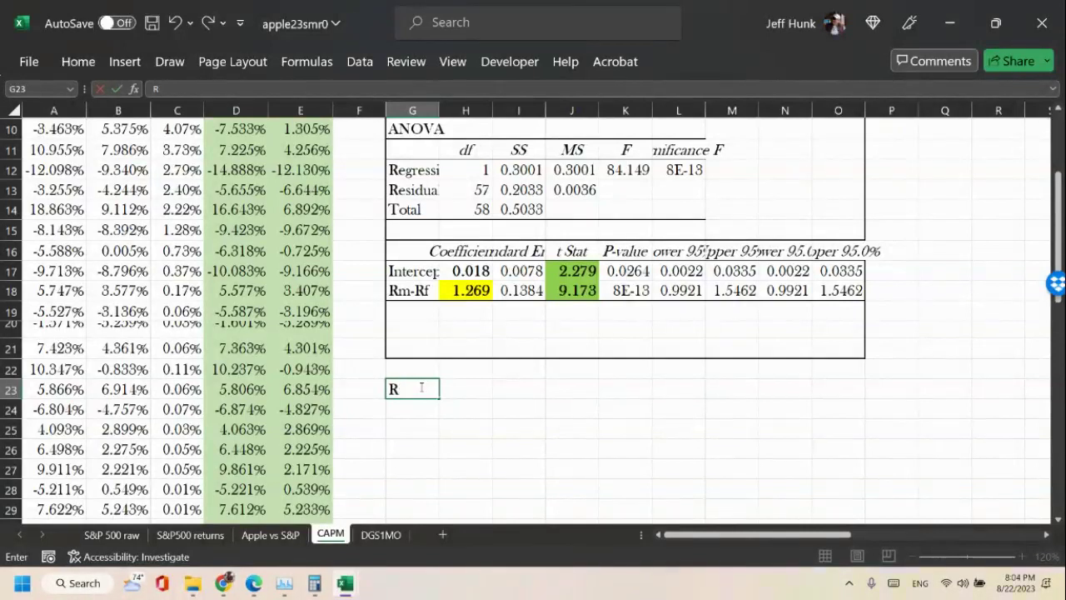
pyautogui.write('R')
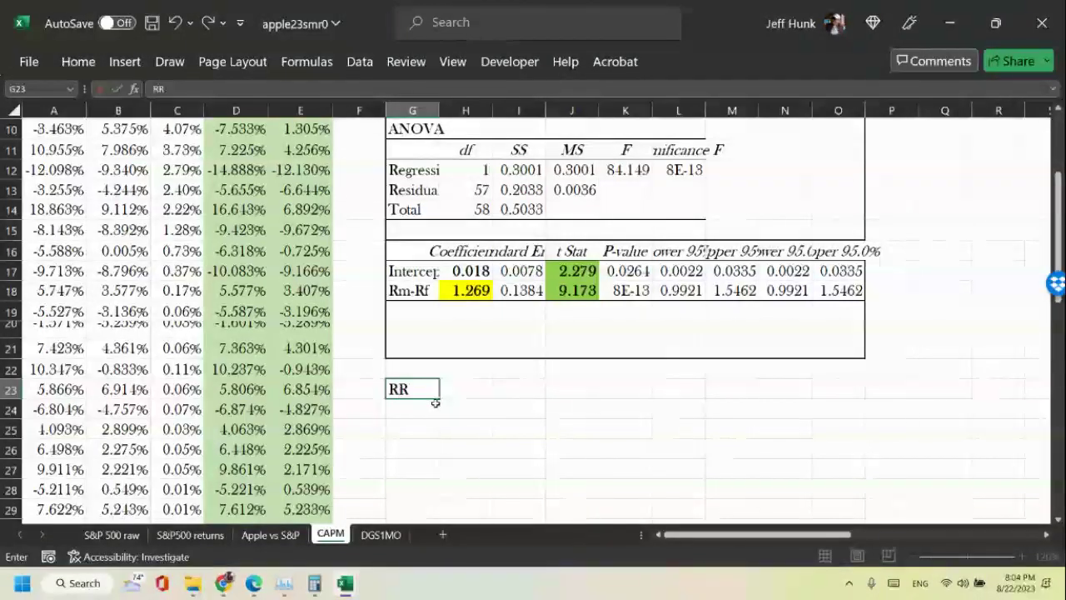
pyautogui.write('i')
pyautogui.press('Tab')
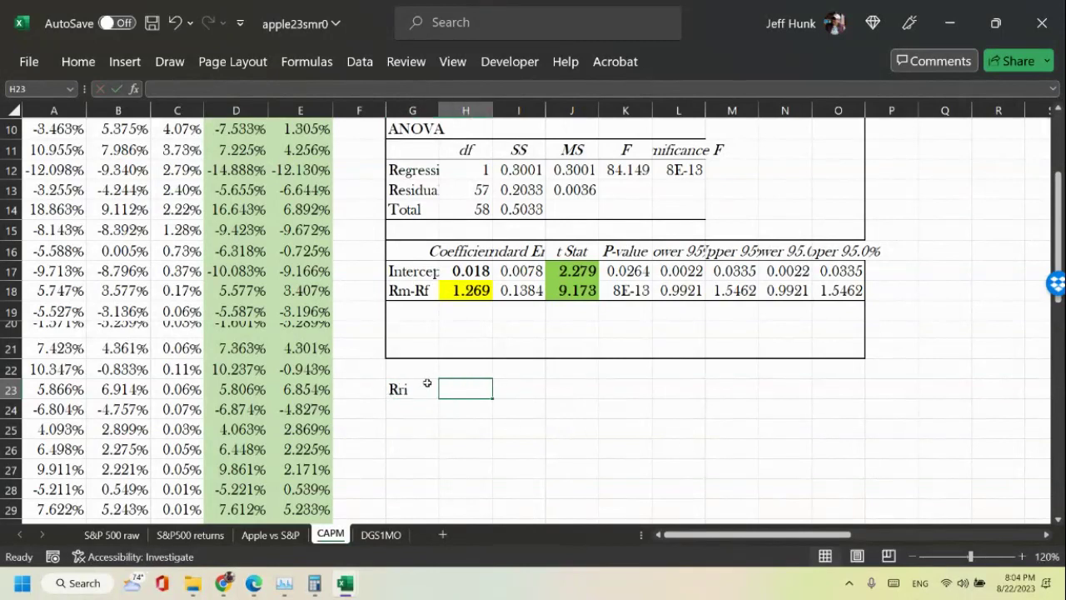
# Correct the capitalisation of the label in G23 so that it reads RRi.
pyautogui.click(426, 384)
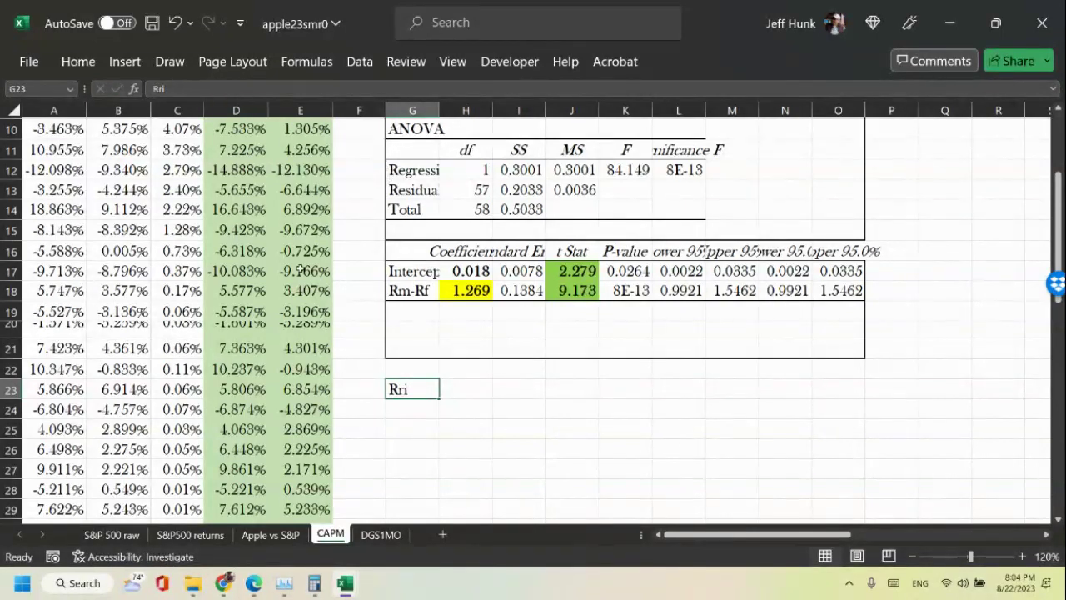
pyautogui.doubleClick(398, 389)
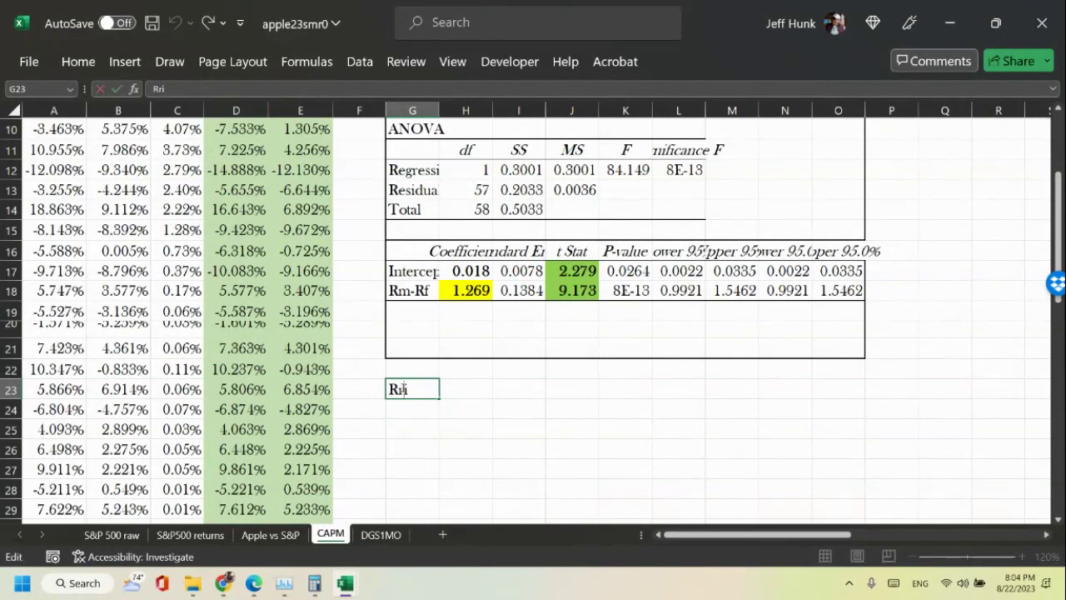
pyautogui.moveTo(398, 389); pyautogui.dragTo(404, 389)
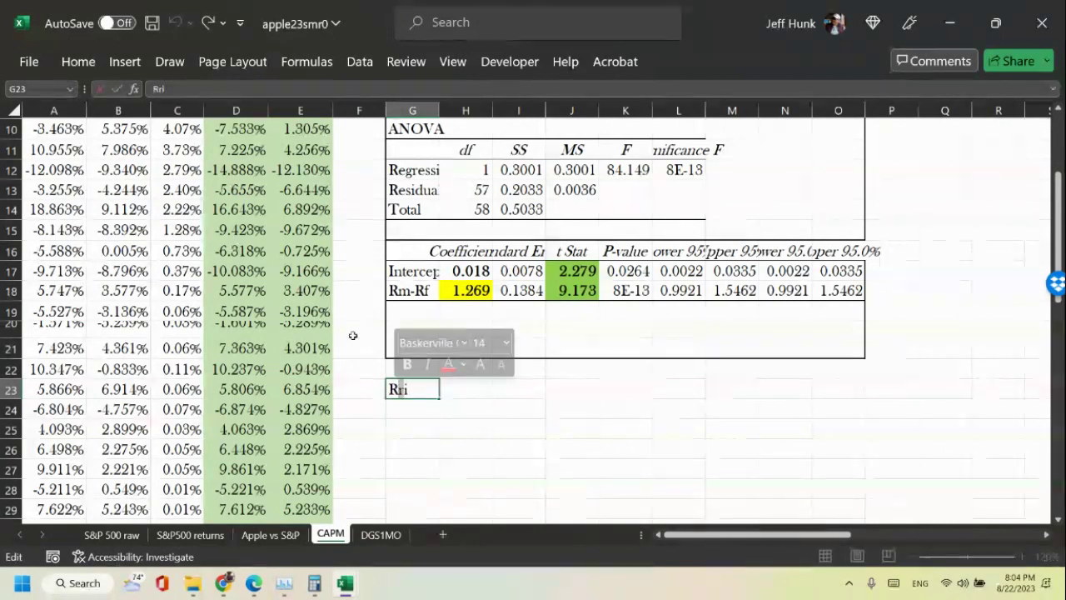
pyautogui.write('E')
pyautogui.press('BackSpace')
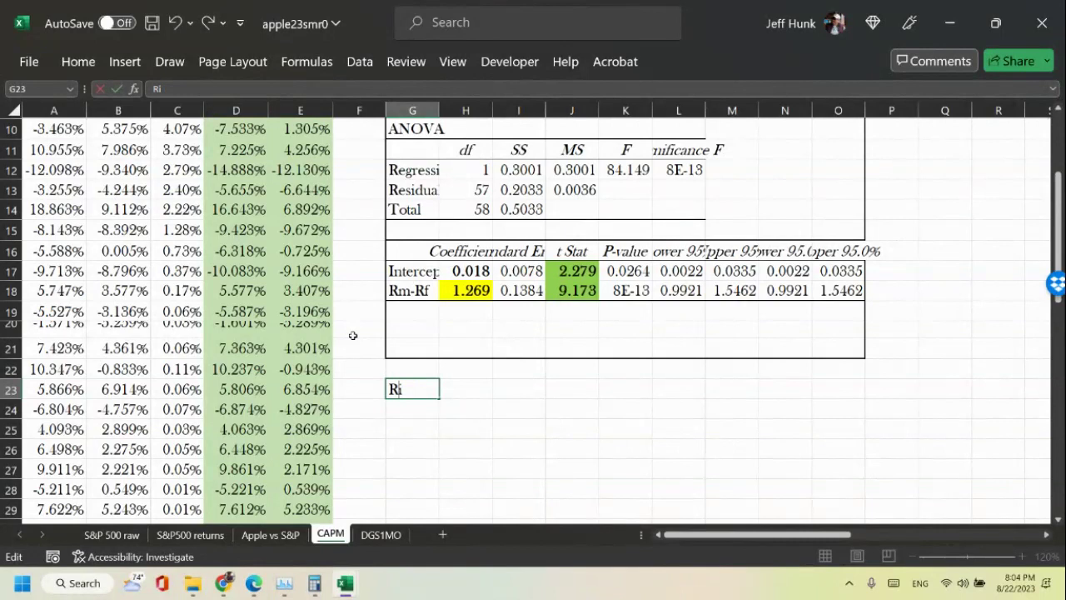
pyautogui.write('R')
pyautogui.click(495, 393)
# Enter the heading Rf in H23, next to the RRi label.
pyautogui.click(465, 395)
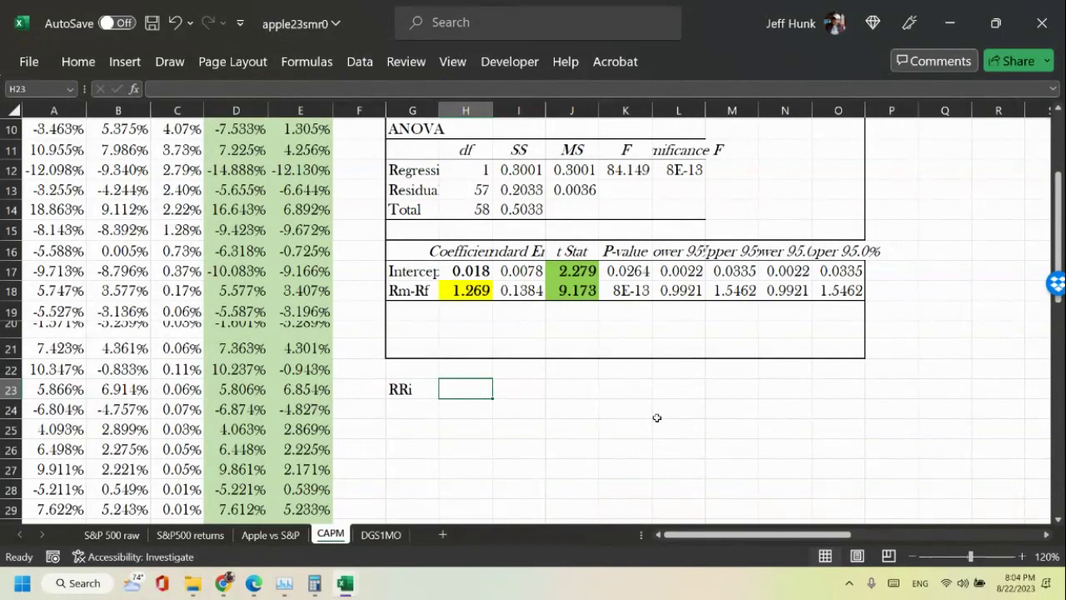
pyautogui.write('a')
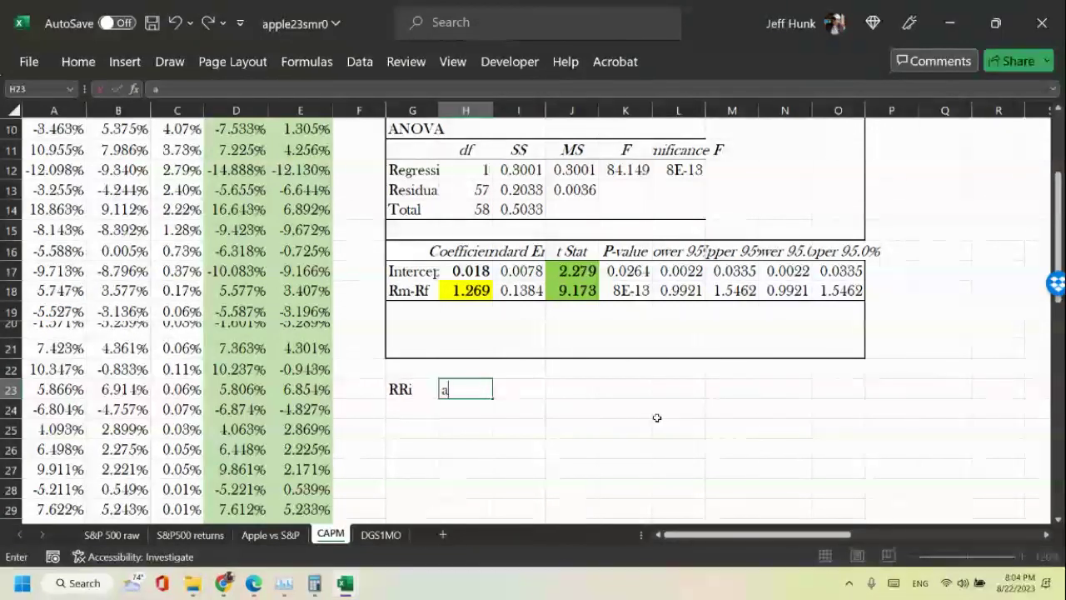
pyautogui.write('lp')
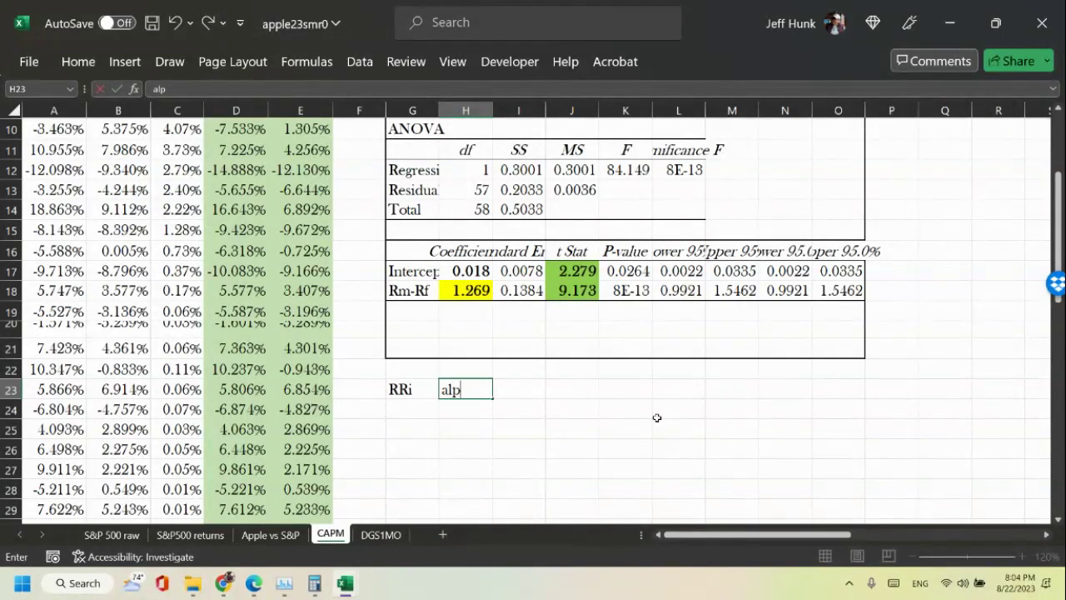
pyautogui.write('h')
pyautogui.press('BackSpace')
pyautogui.press('BackSpace')
pyautogui.press('BackSpace')
# Complete the heading row with Rm in I23 and Beta in J23.
pyautogui.click(514, 388)
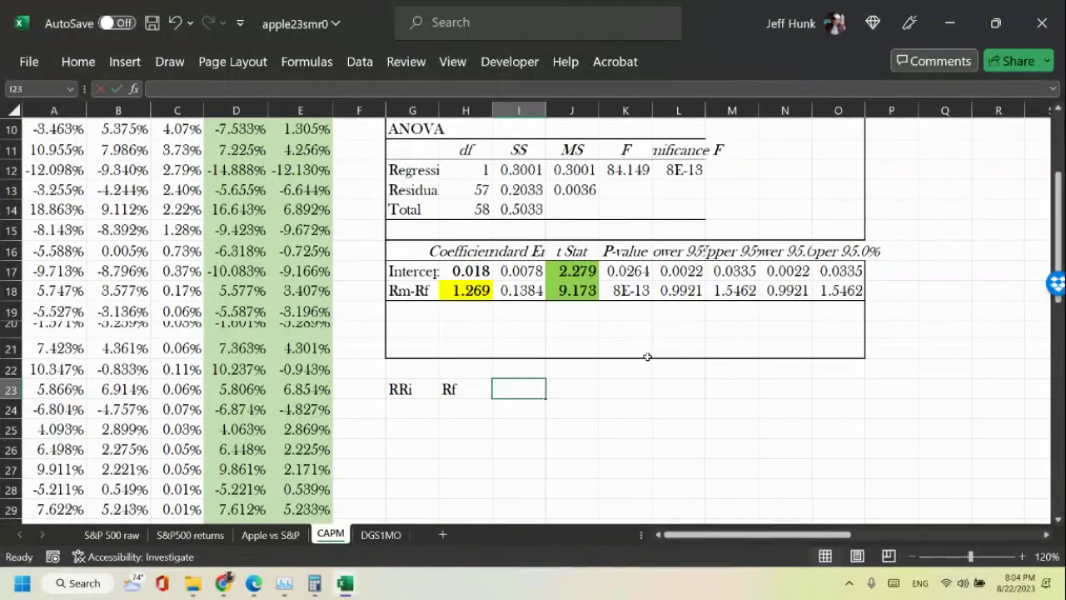
pyautogui.write('R')
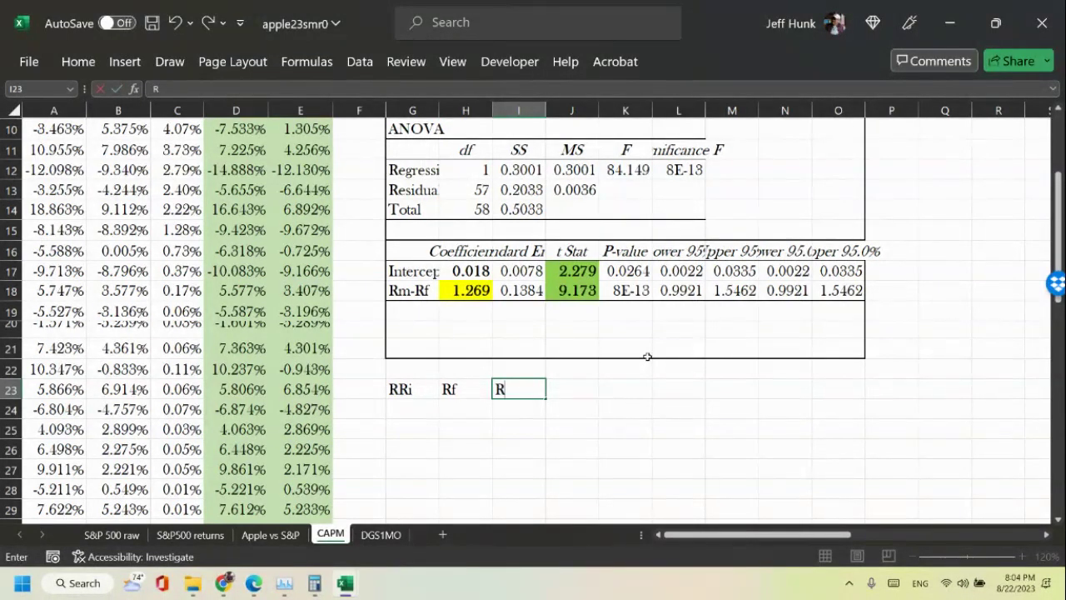
pyautogui.write('m')
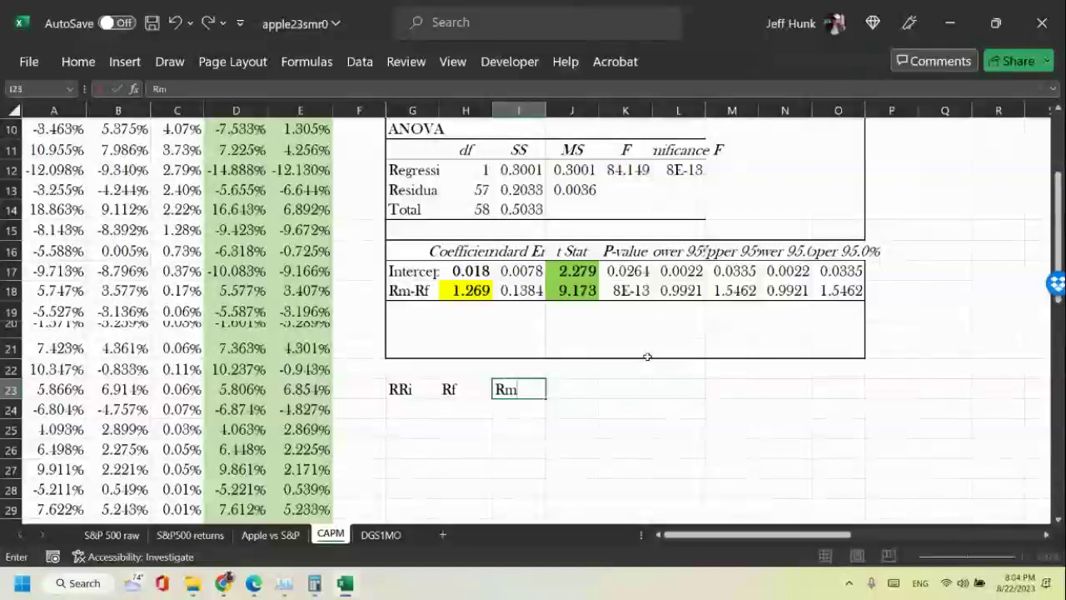
pyautogui.click(579, 394)
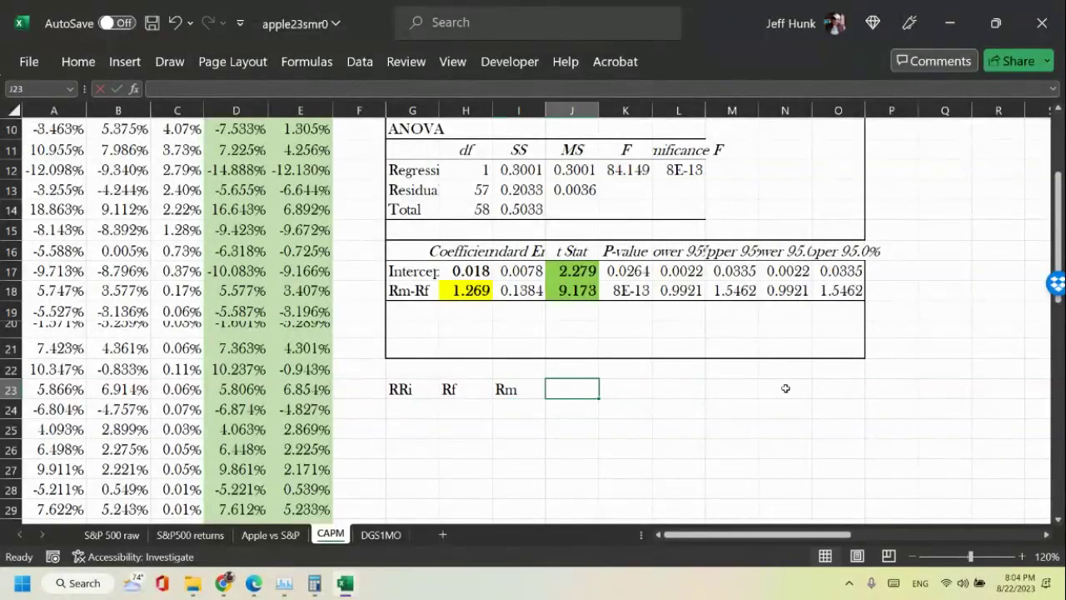
pyautogui.write('Beta')
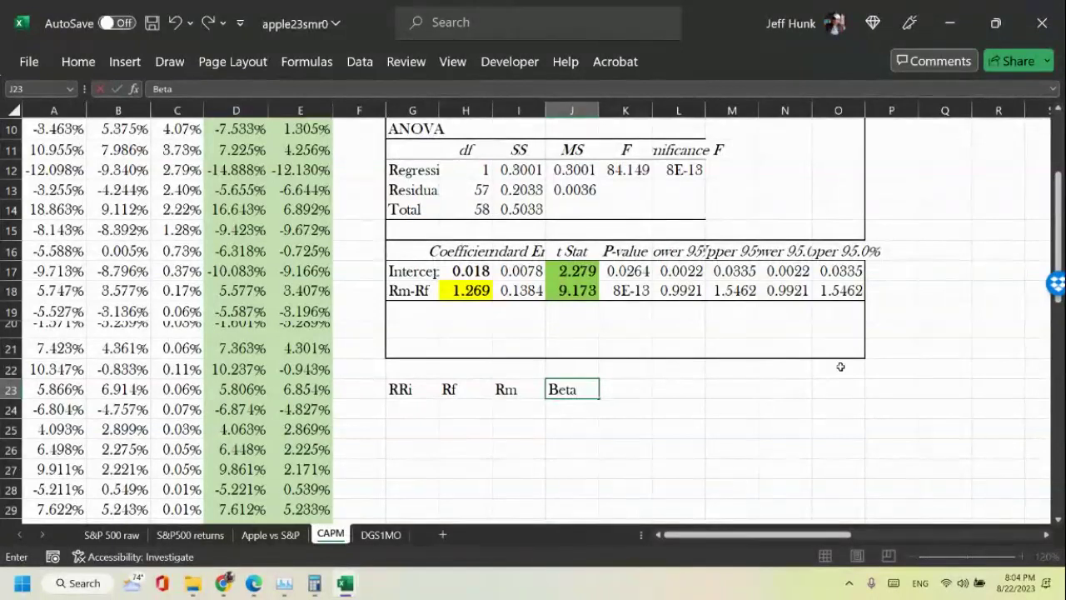
pyautogui.click(681, 428)
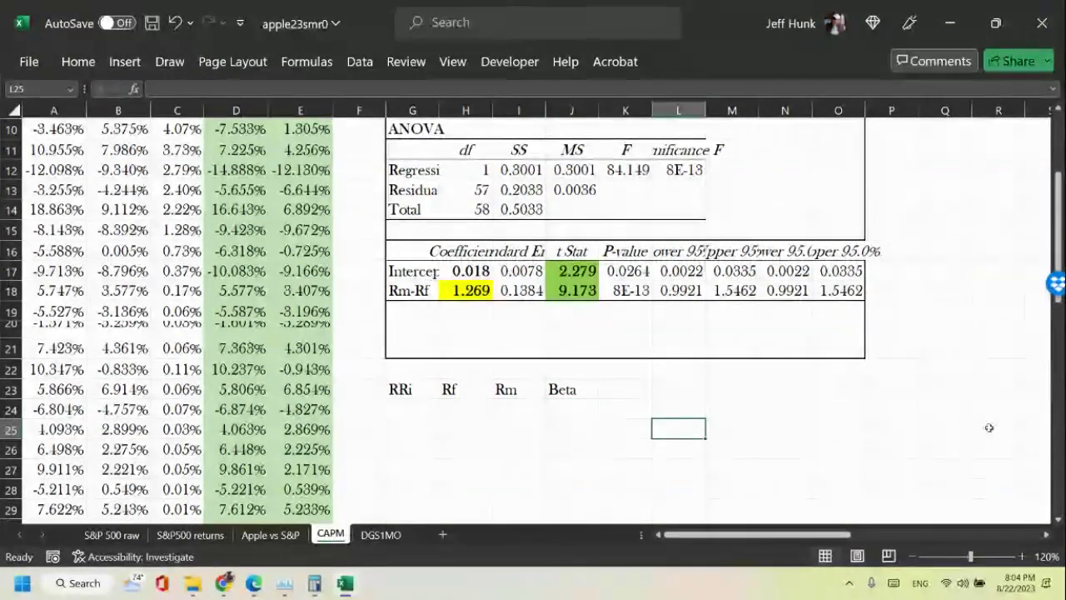
# Add an outside border around the required-return table in G23:J24.
pyautogui.scroll(3, 989, 428)
pyautogui.scroll(-2, 966, 511)
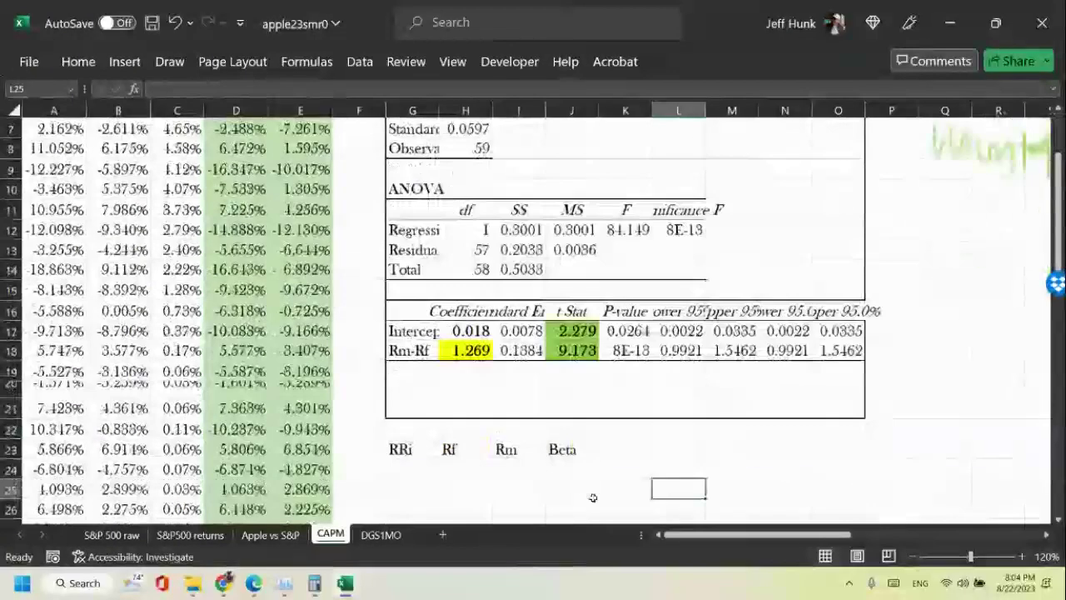
pyautogui.moveTo(400, 449); pyautogui.dragTo(575, 468)
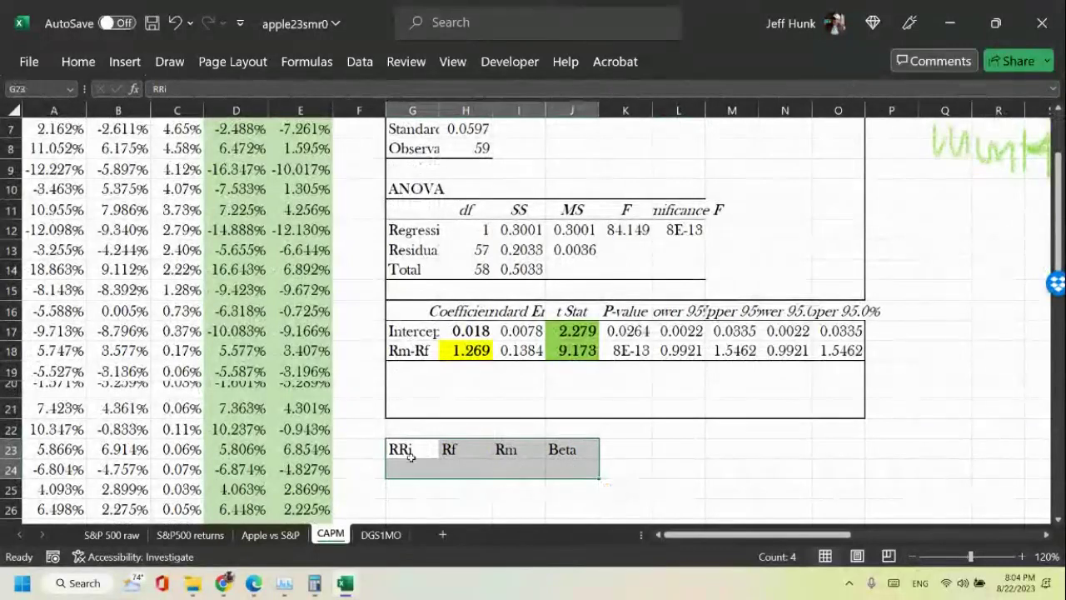
pyautogui.click(78, 65)
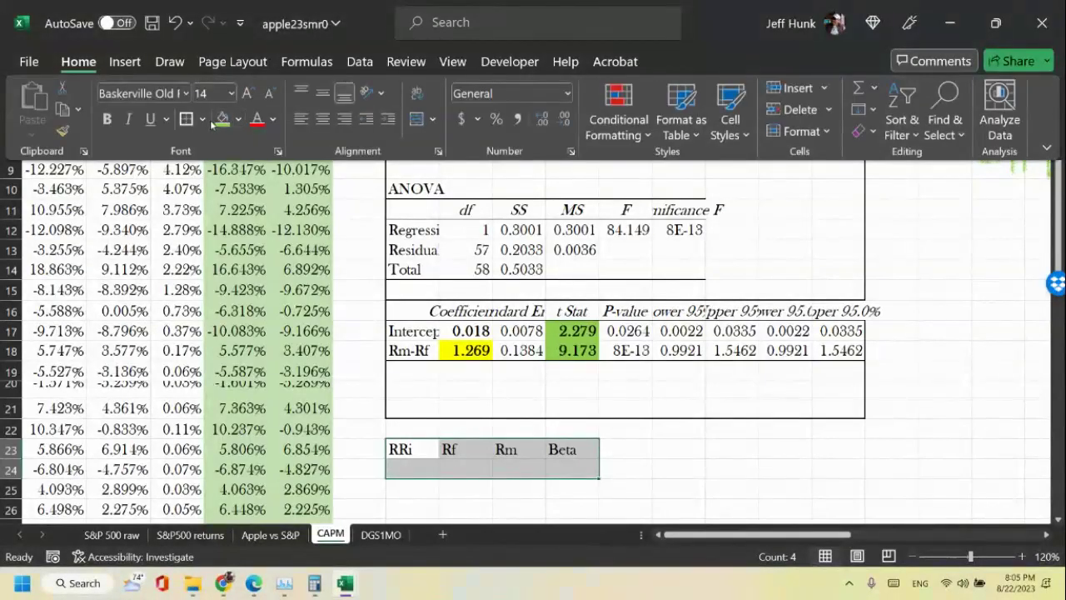
pyautogui.click(420, 442)
# Underline and centre the table headings in G23:J23.
pyautogui.moveTo(412, 450); pyautogui.dragTo(575, 449)
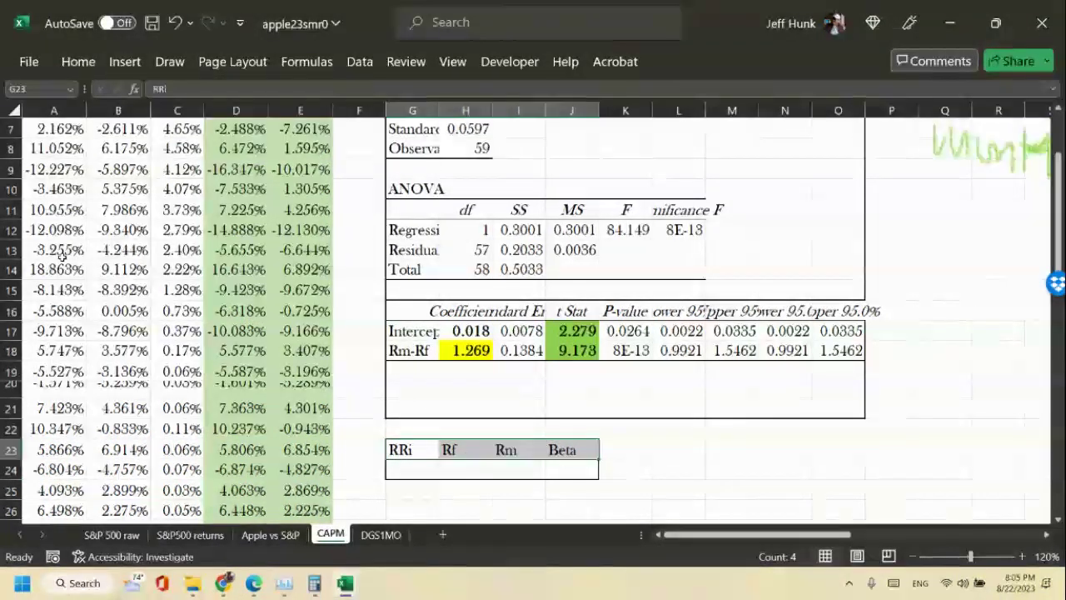
pyautogui.click(78, 62)
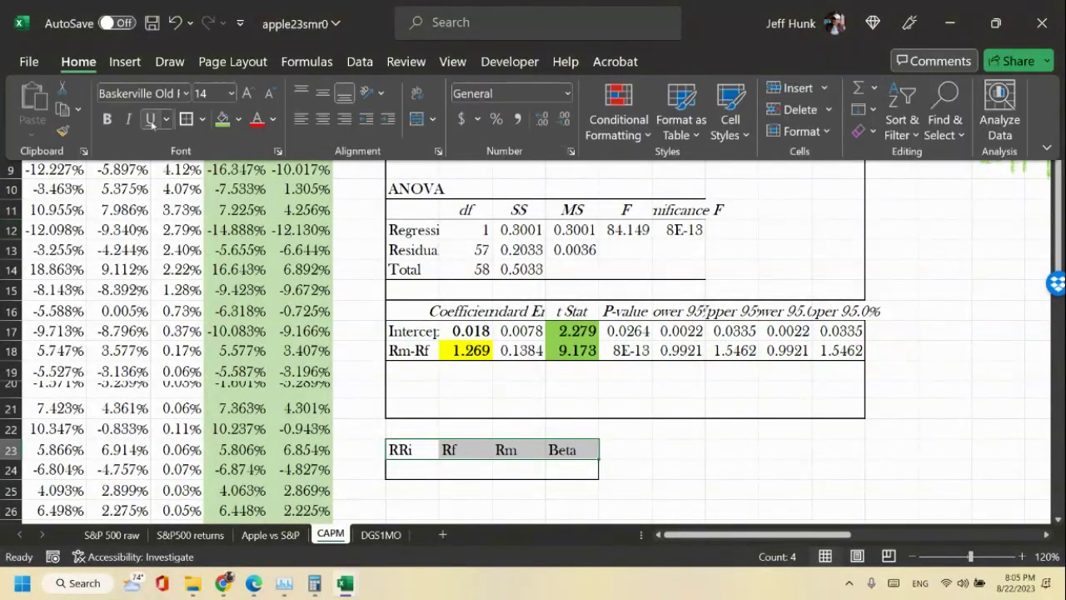
pyautogui.click(322, 118)
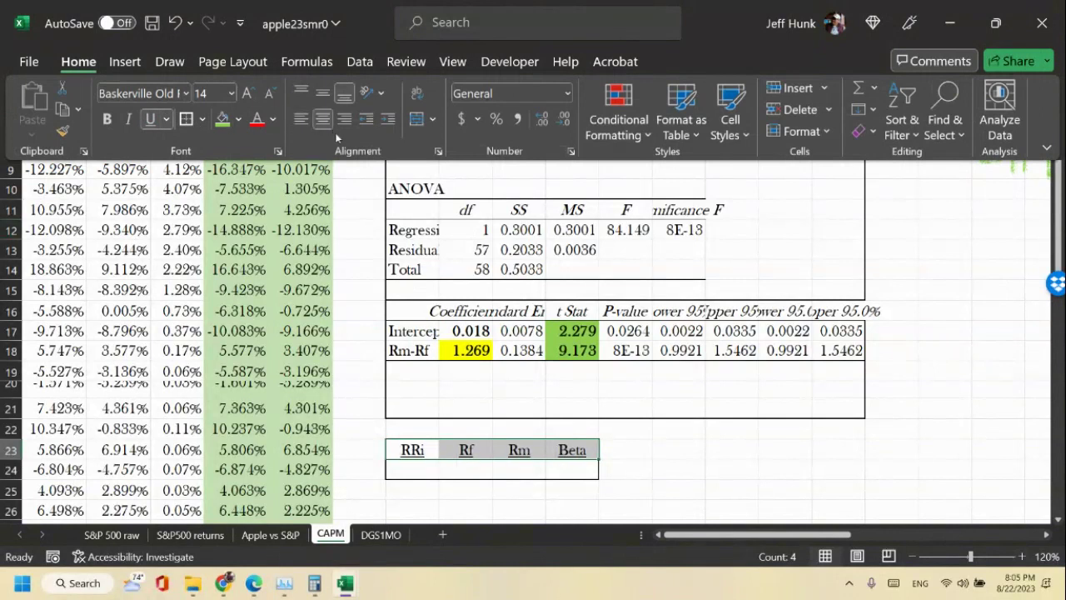
pyautogui.click(611, 471)
# Link the Rf value in H24 to the first risk-free rate with the formula =C2.
pyautogui.click(483, 469)
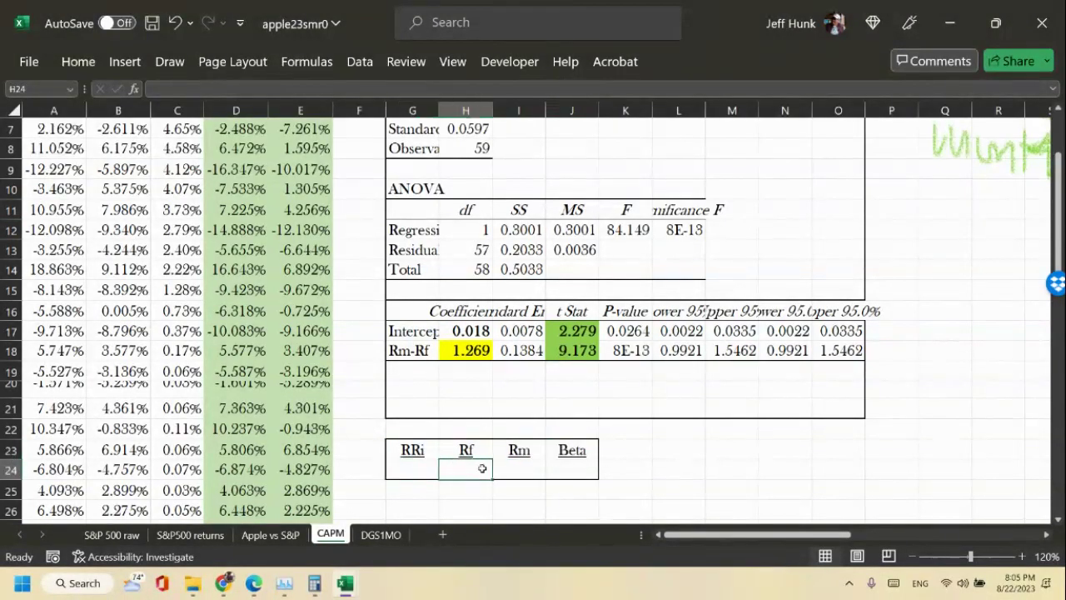
pyautogui.write('=')
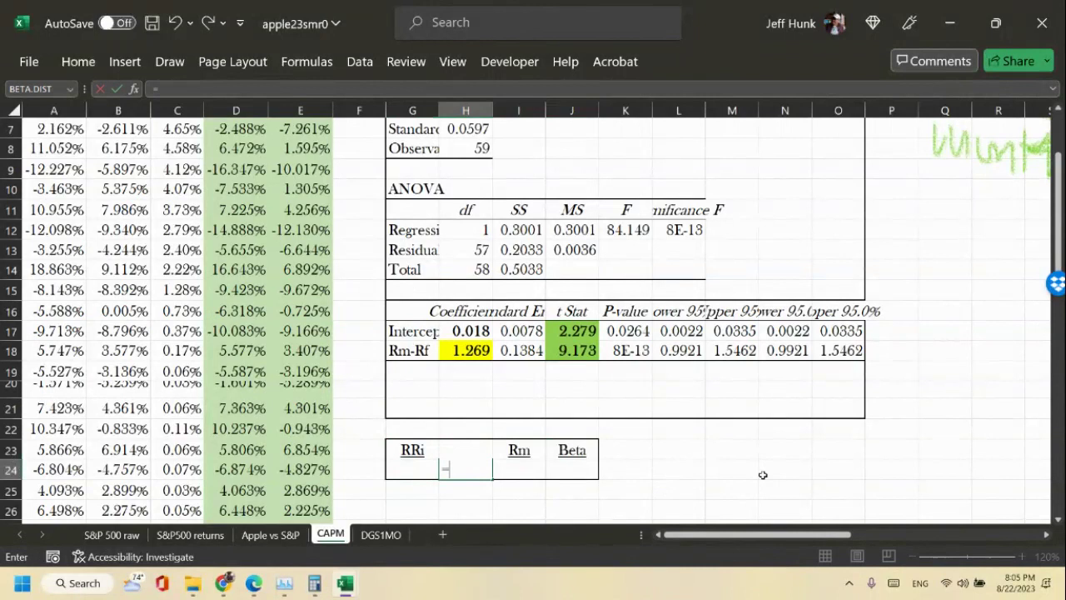
pyautogui.scroll(2, 933, 501)
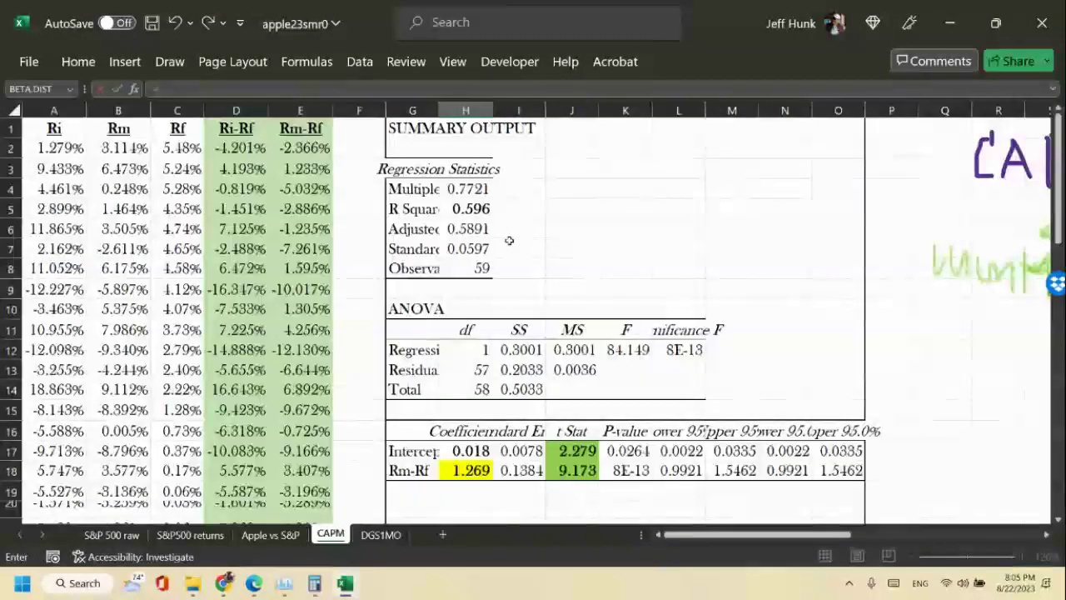
pyautogui.click(179, 150)
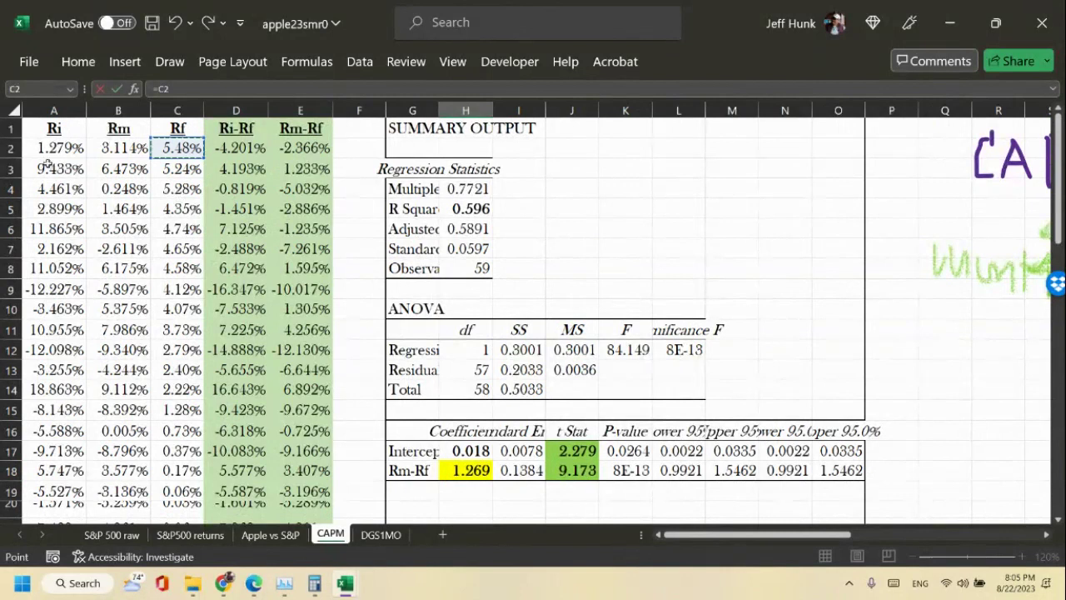
pyautogui.scroll(-3, 628, 281)
pyautogui.scroll(3, 637, 293)
pyautogui.scroll(-3, 728, 436)
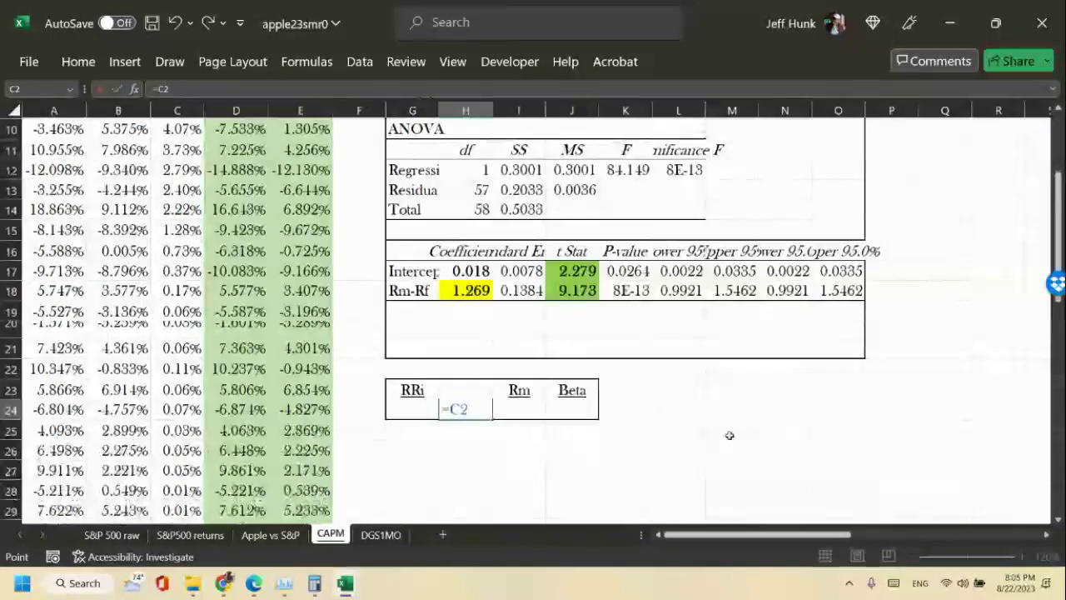
pyautogui.scroll(3, 555, 422)
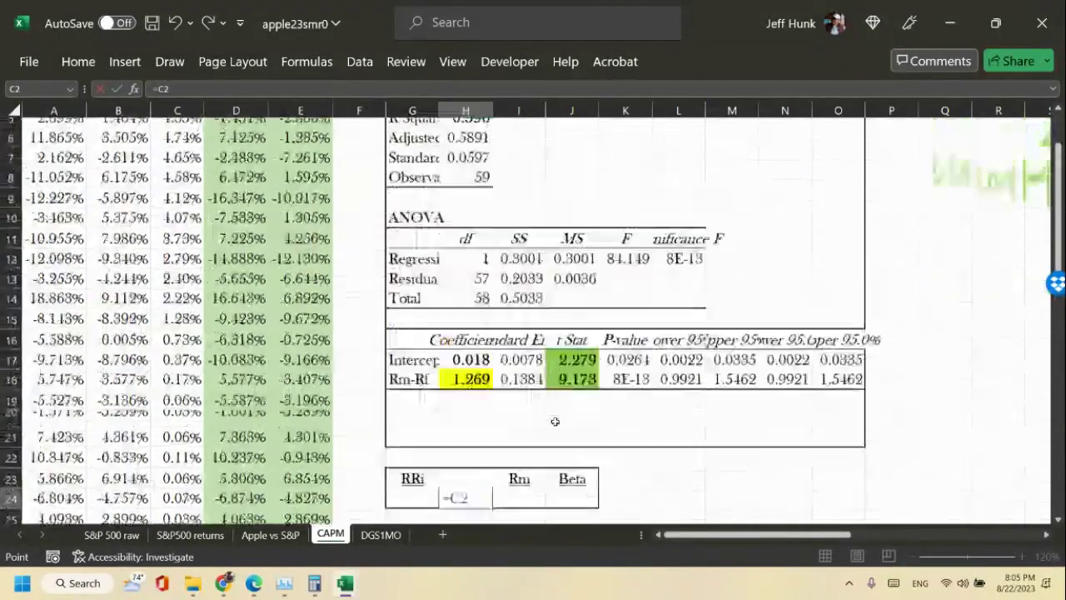
pyautogui.scroll(-3, 555, 421)
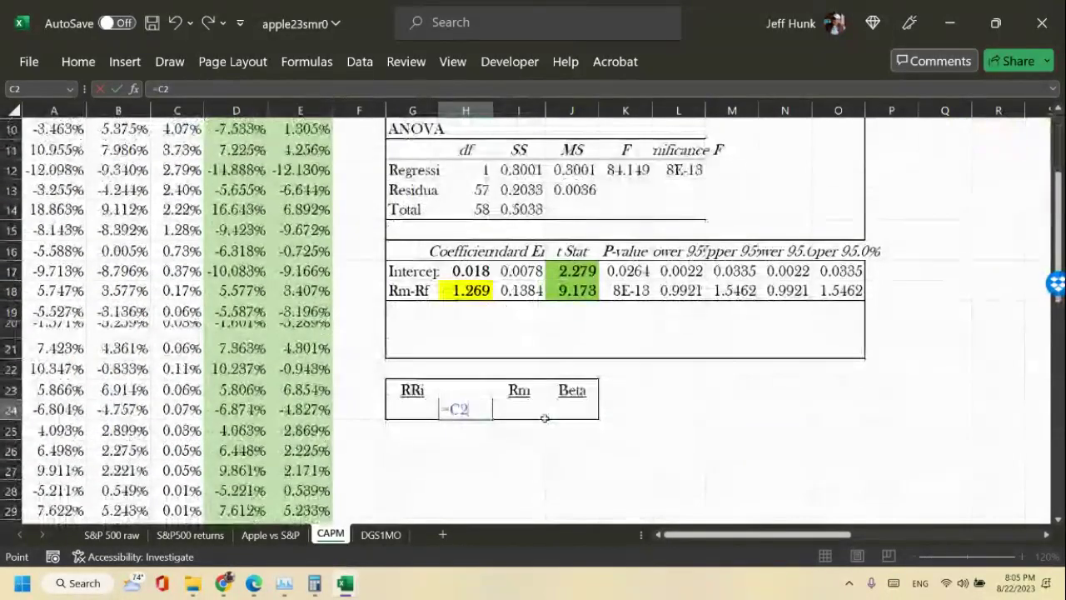
pyautogui.click(120, 88)
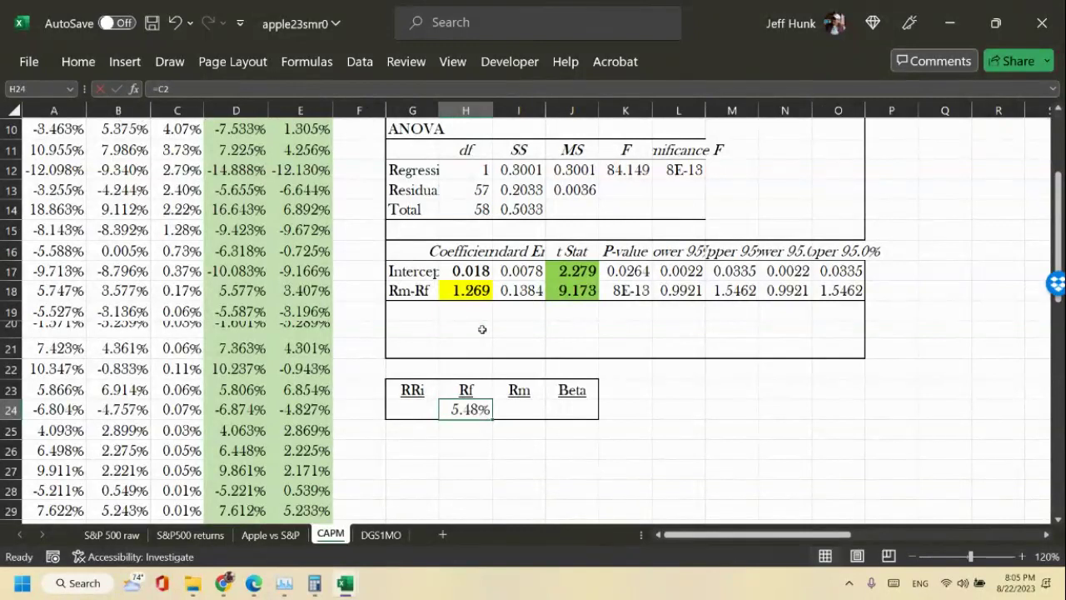
pyautogui.click(525, 411)
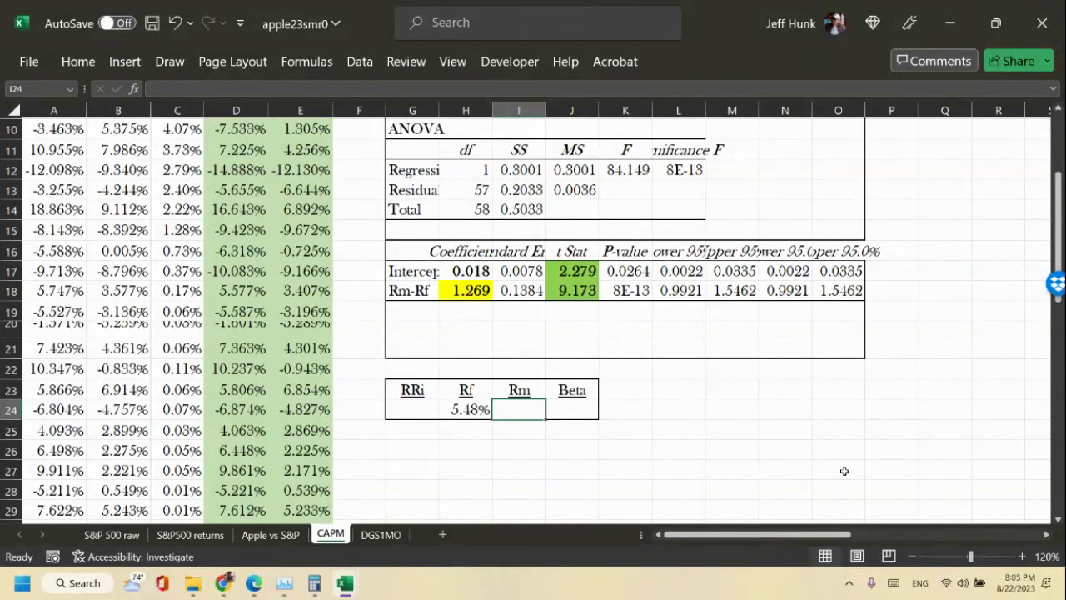
pyautogui.write('=')
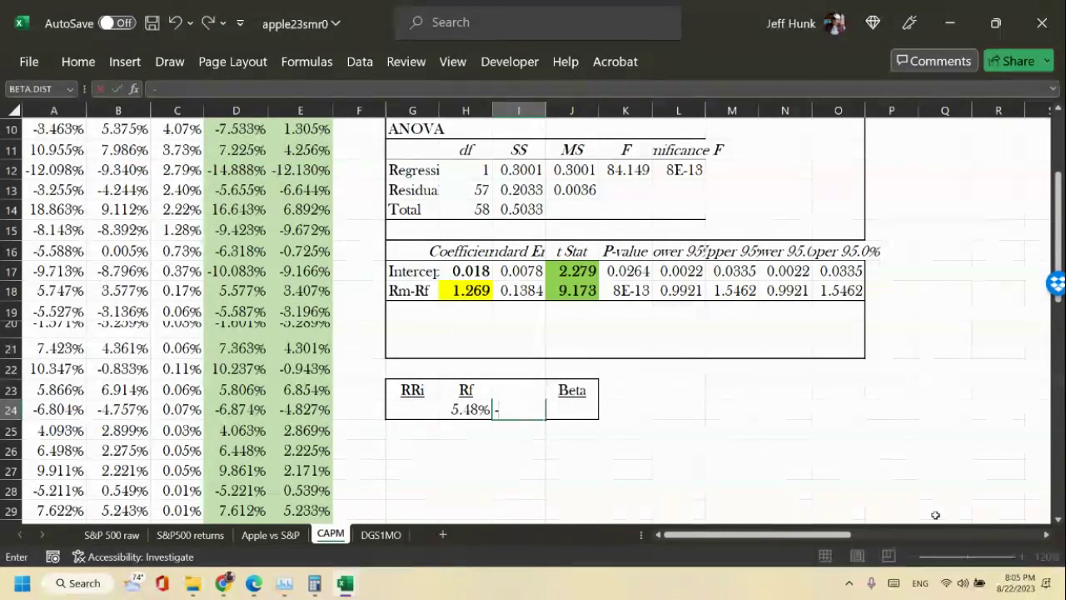
pyautogui.scroll(3, 891, 496)
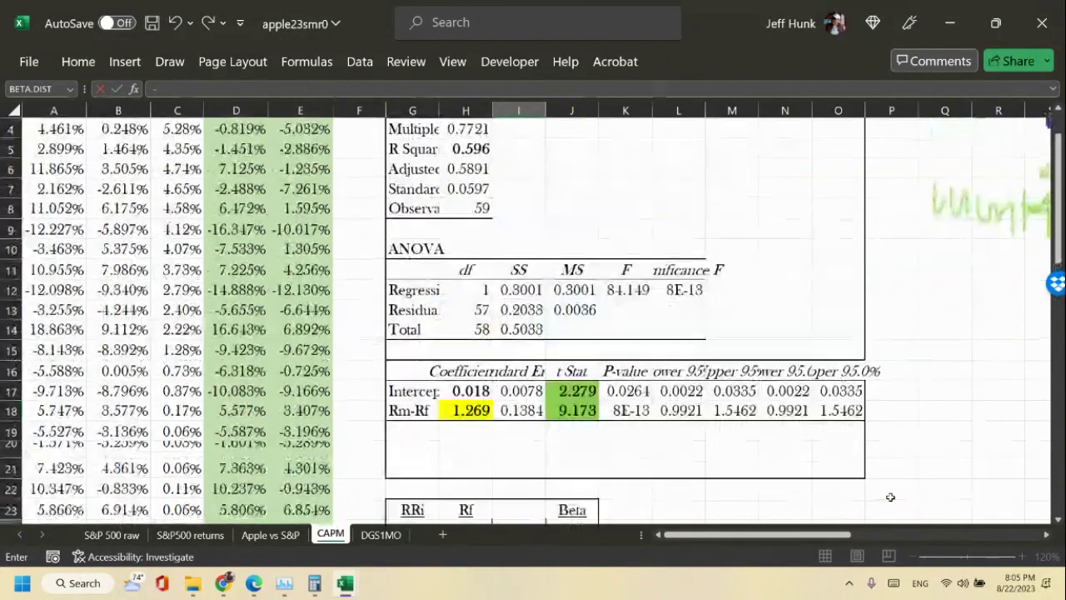
pyautogui.scroll(-1, 890, 497)
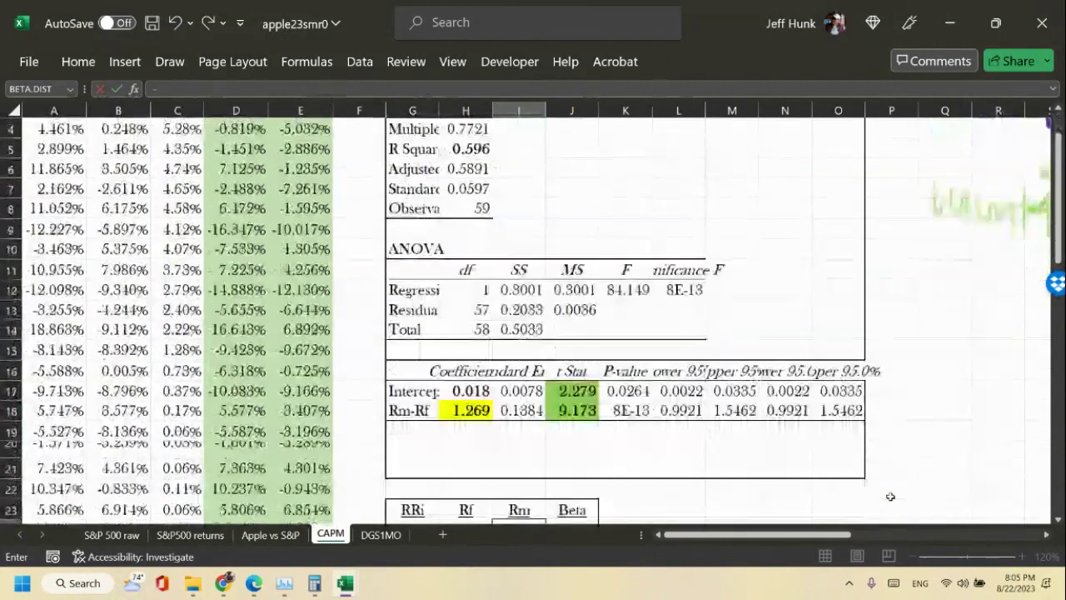
pyautogui.scroll(1, 887, 494)
pyautogui.scroll(-3, 883, 493)
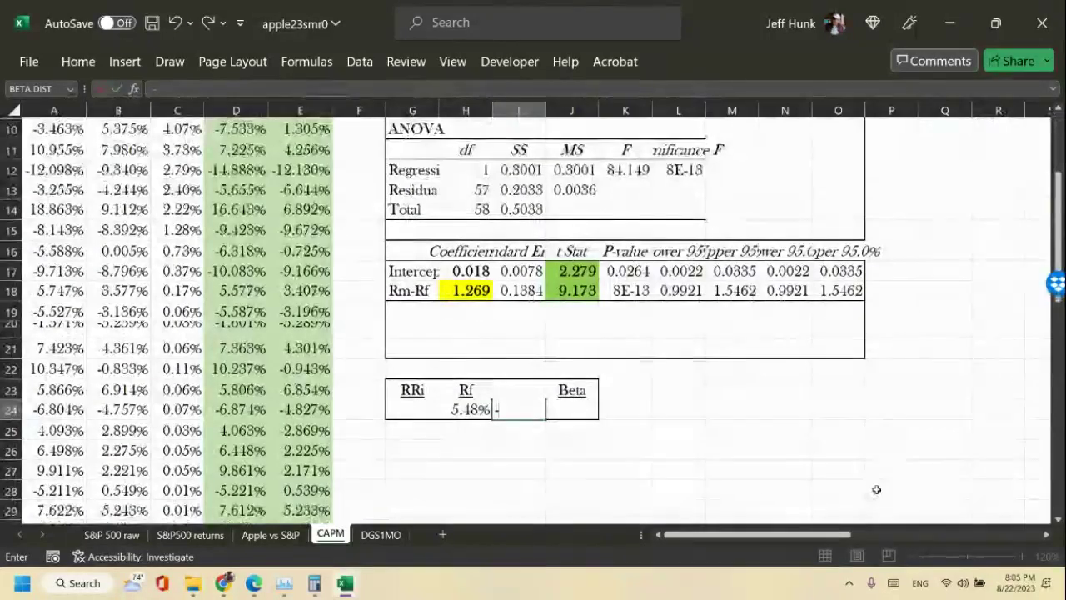
pyautogui.scroll(2, 877, 491)
pyautogui.scroll(-2, 867, 489)
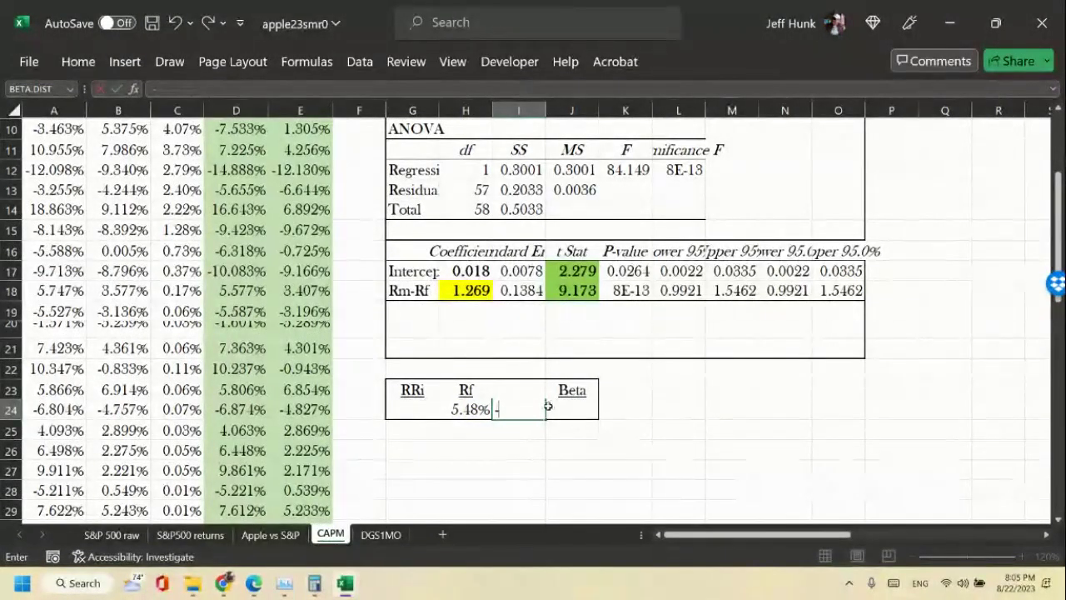
pyautogui.click(98, 89)
# Change the heading in I23 to Rm-Rf.
pyautogui.press('Up')
pyautogui.write('Rm')
pyautogui.press('Return')
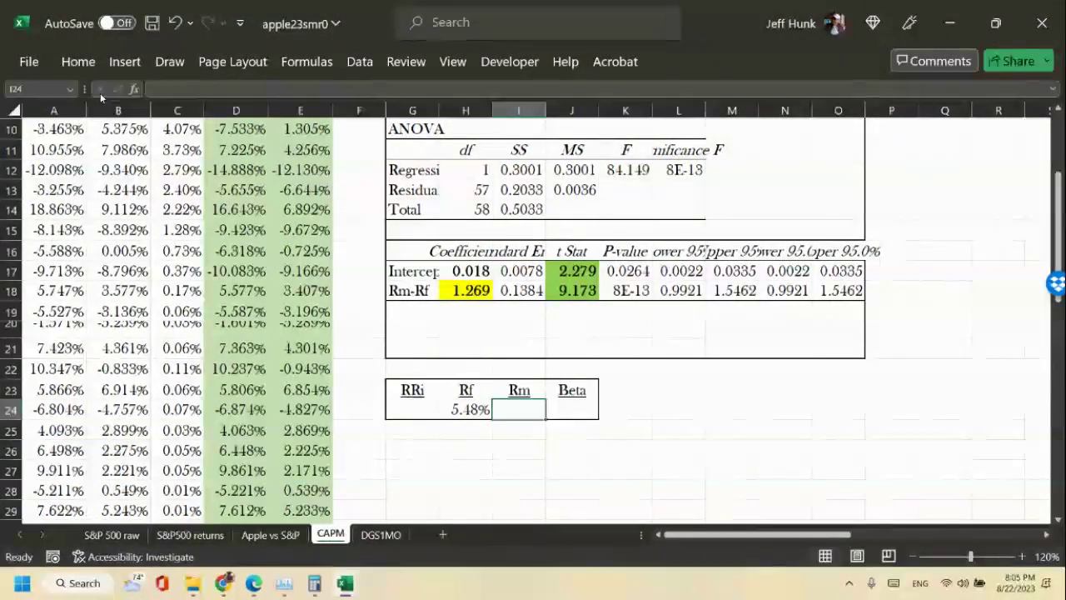
pyautogui.click(509, 396)
pyautogui.click(229, 87)
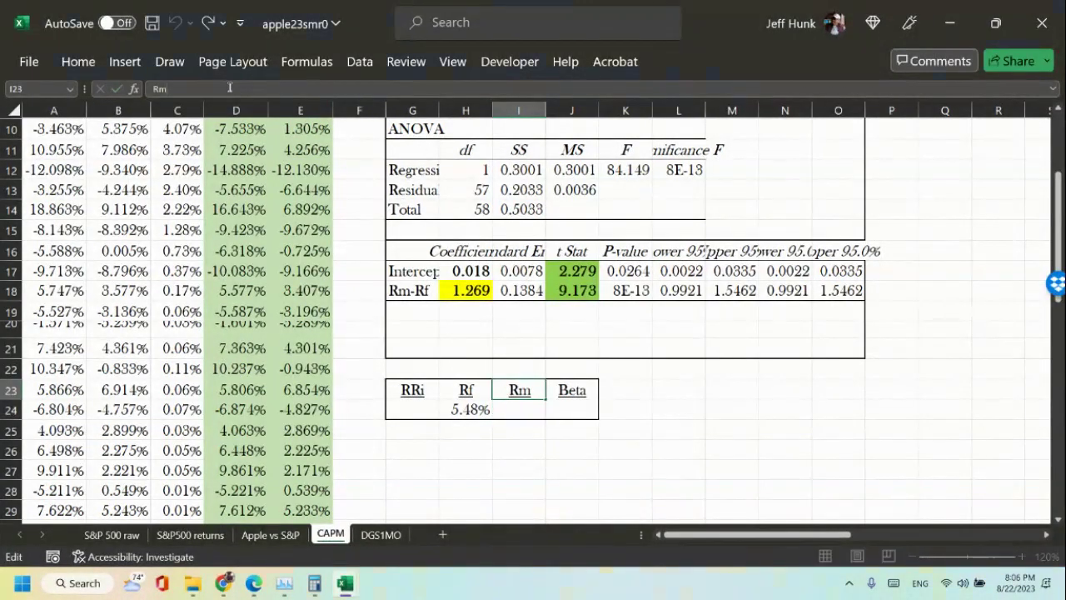
pyautogui.write('-Rf')
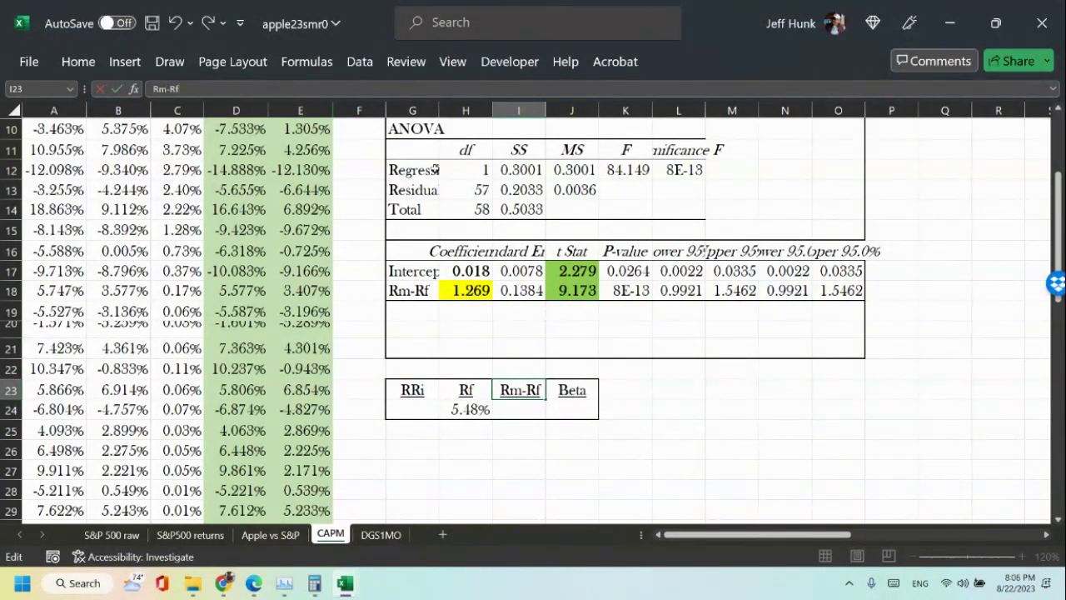
pyautogui.press('Return')
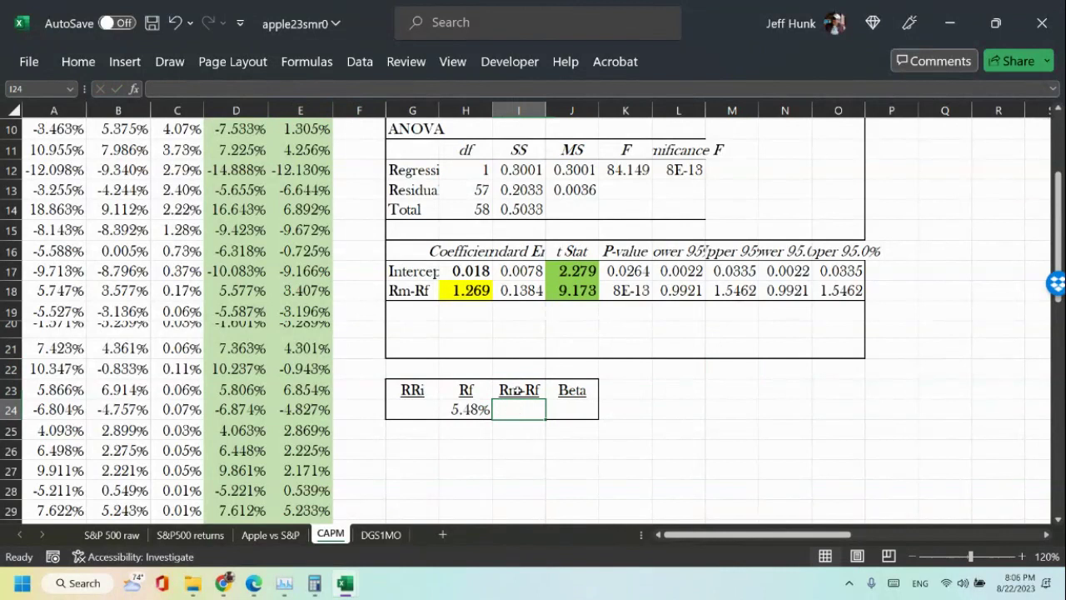
# Link I24 under the Rm-Rf heading to the first market excess return with the formula =E2.
pyautogui.write('=')
pyautogui.scroll(3, 347, 172)
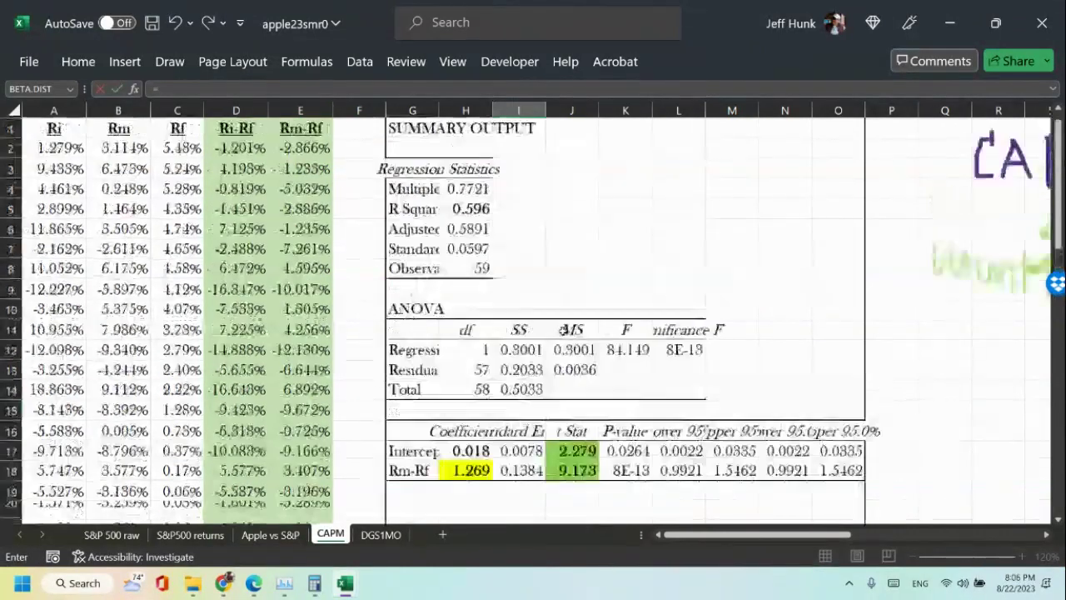
pyautogui.click(321, 148)
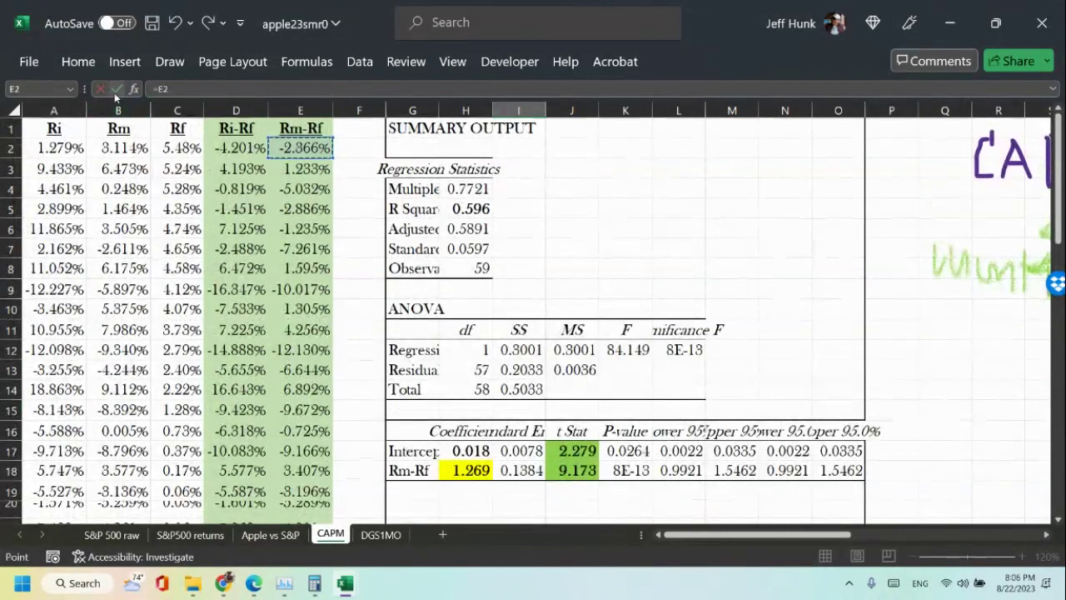
pyautogui.scroll(-3, 121, 95)
pyautogui.press('Tab')
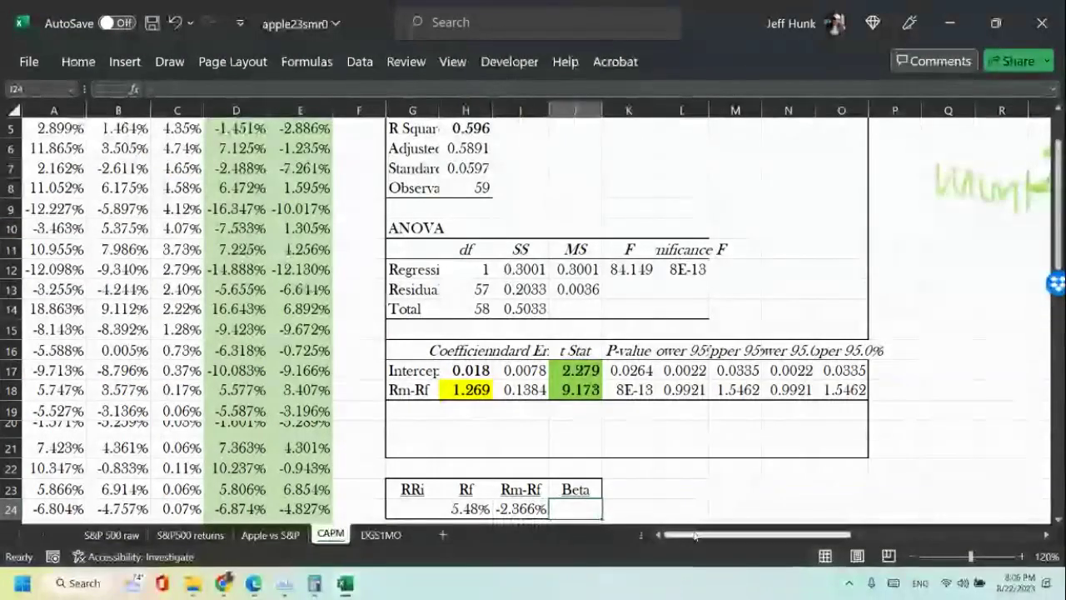
# Link the Beta value in J24 to the Rm-Rf regression coefficient with the formula =H18.
pyautogui.scroll(2, 800, 534)
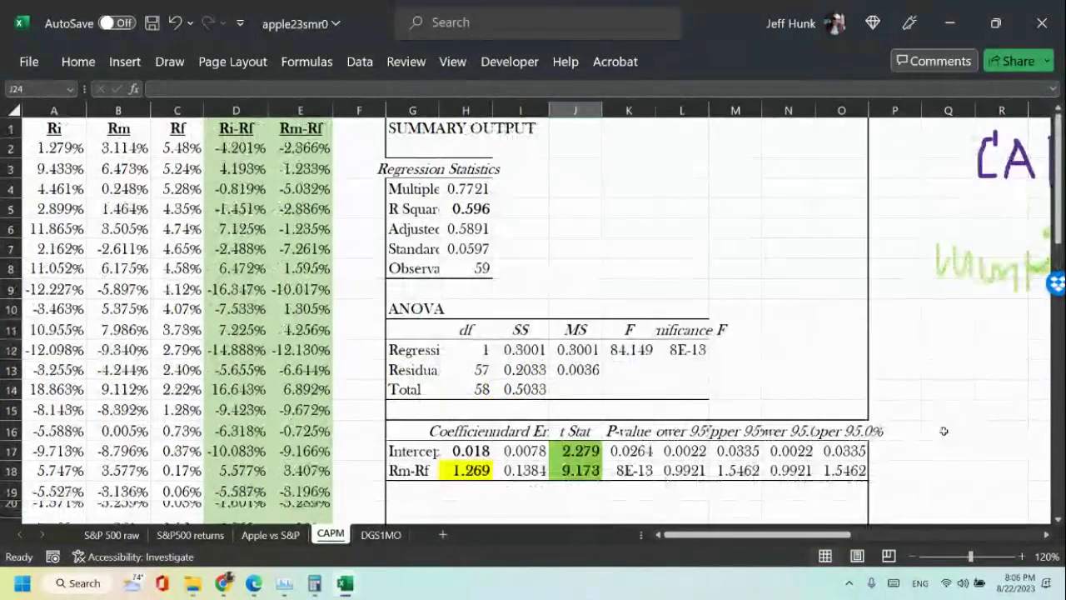
pyautogui.moveTo(837, 542); pyautogui.dragTo(875, 545)
pyautogui.scroll(-4, 978, 435)
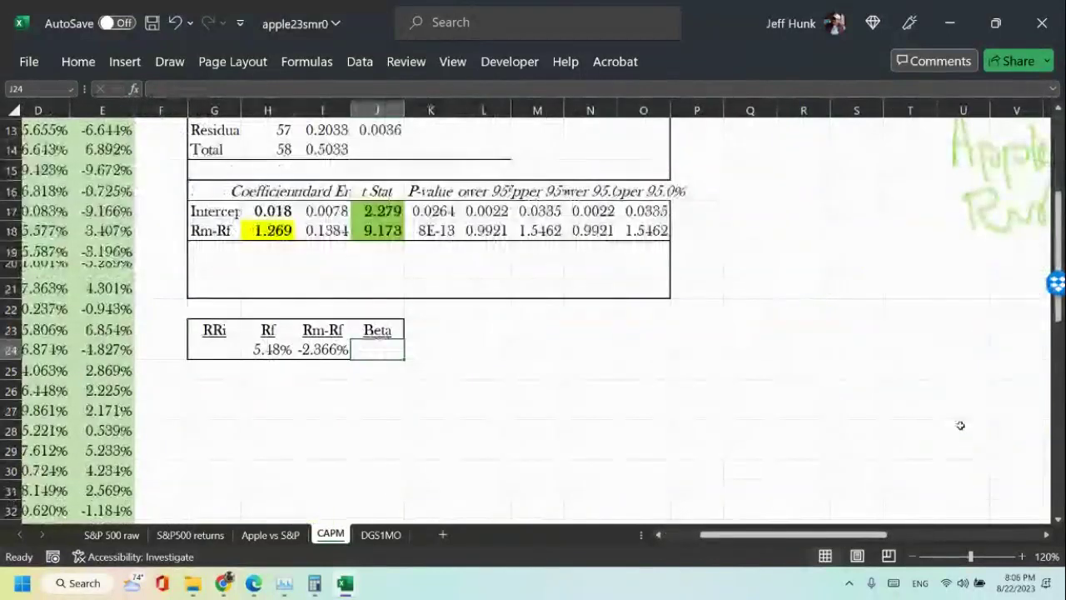
pyautogui.write('=')
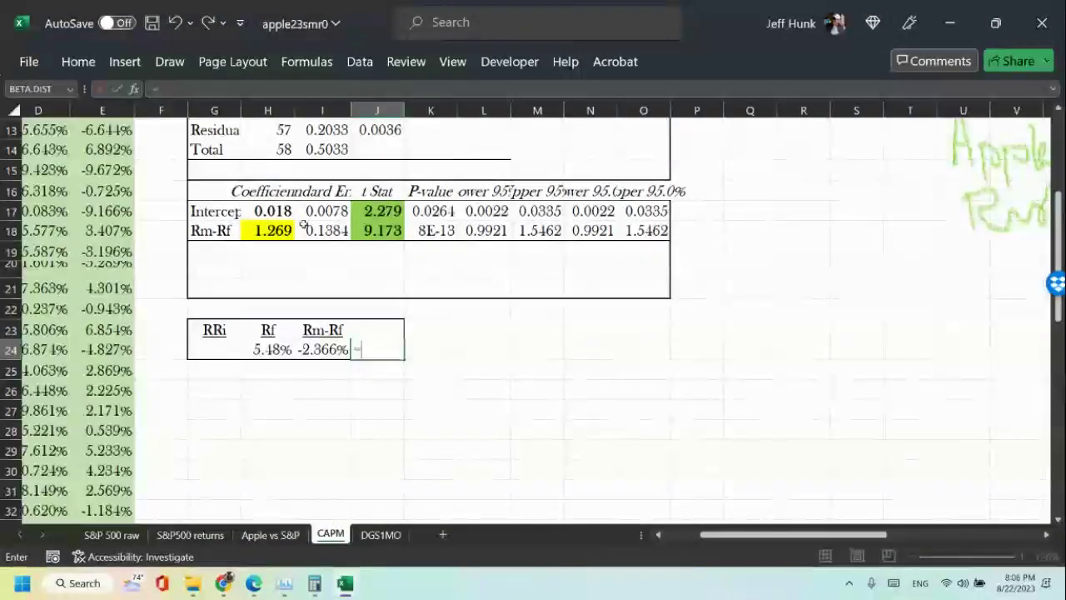
pyautogui.click(269, 232)
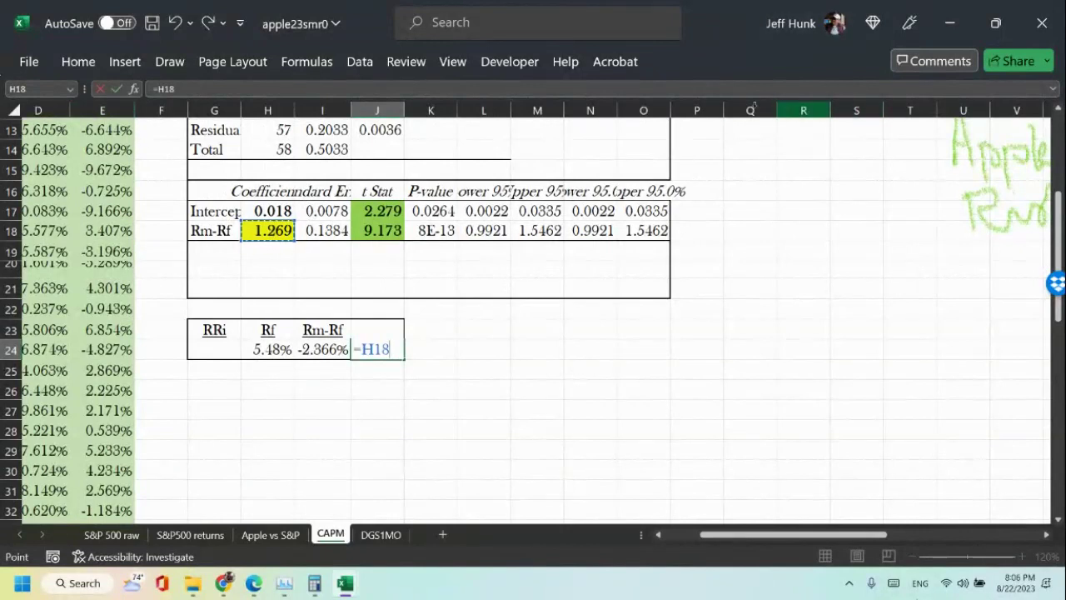
pyautogui.click(121, 89)
# Calculate Apple's required return under RRi in G24 with the formula =H24+I24*J24.
pyautogui.click(214, 350)
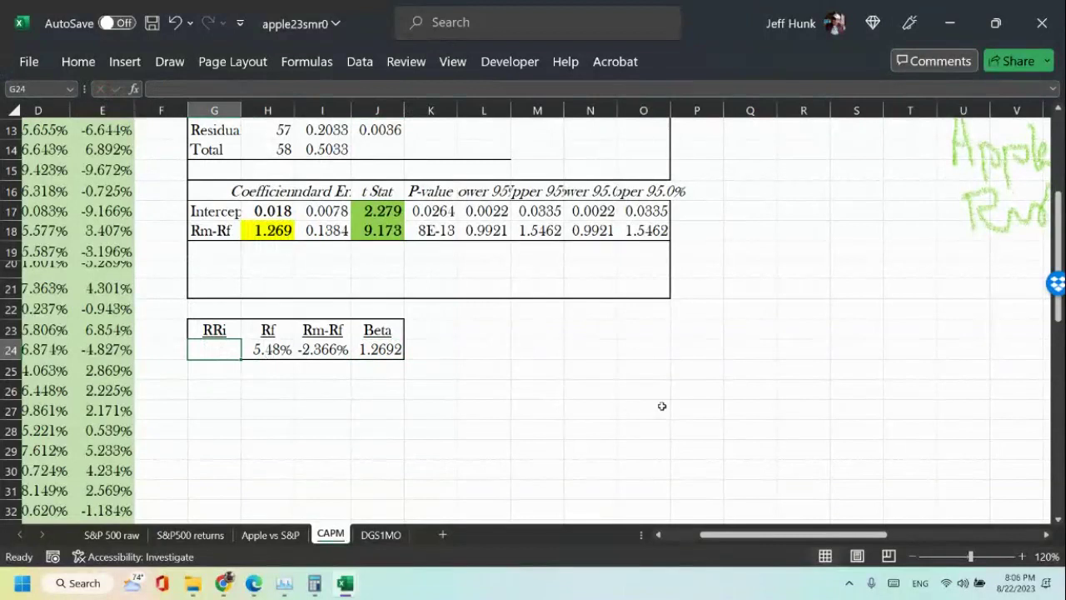
pyautogui.write('=')
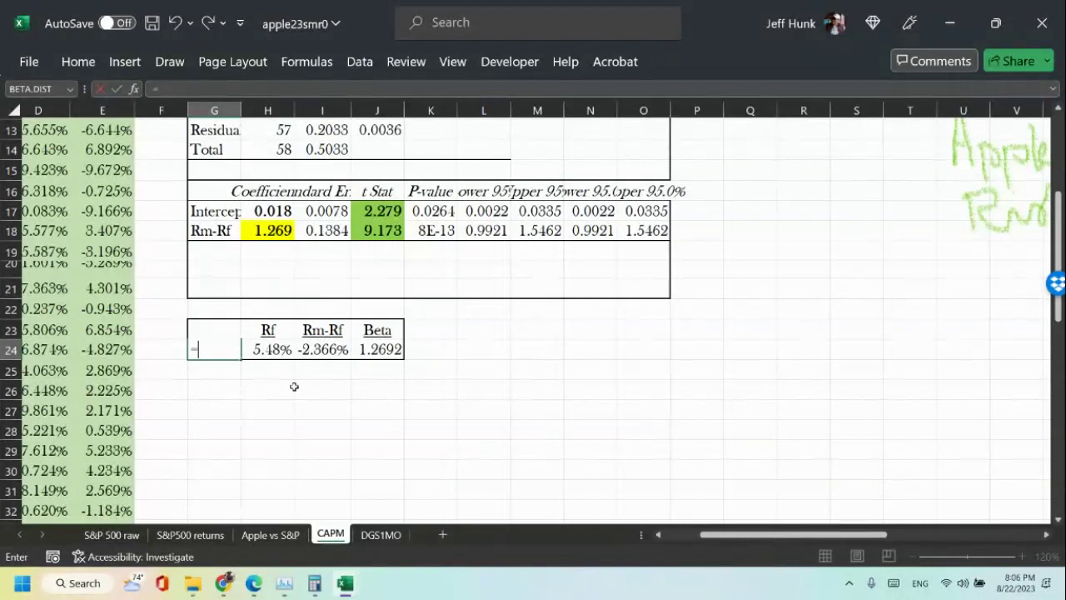
pyautogui.click(272, 350)
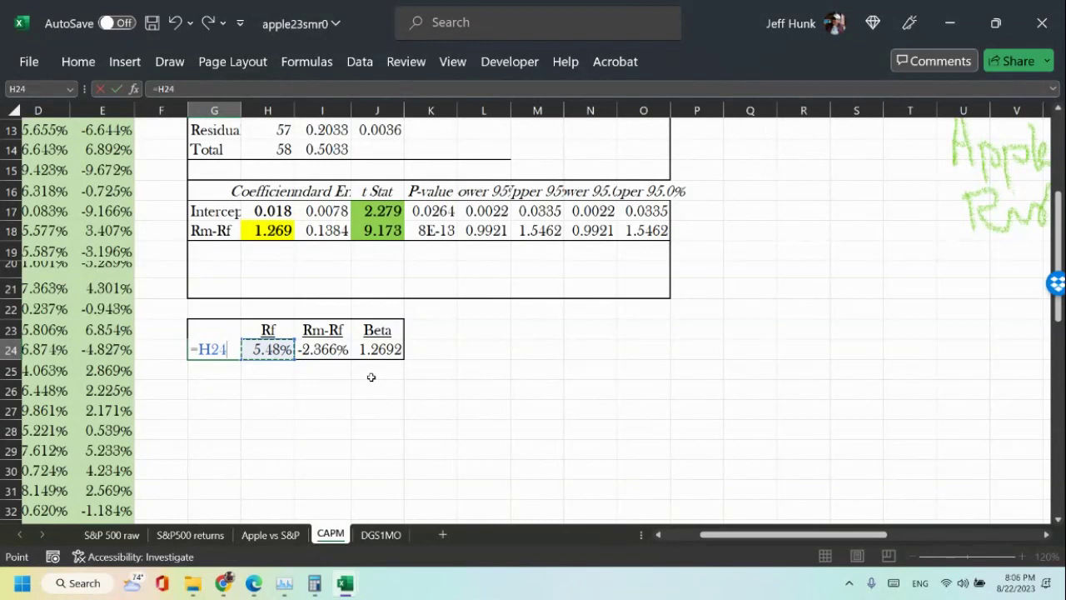
pyautogui.write('+')
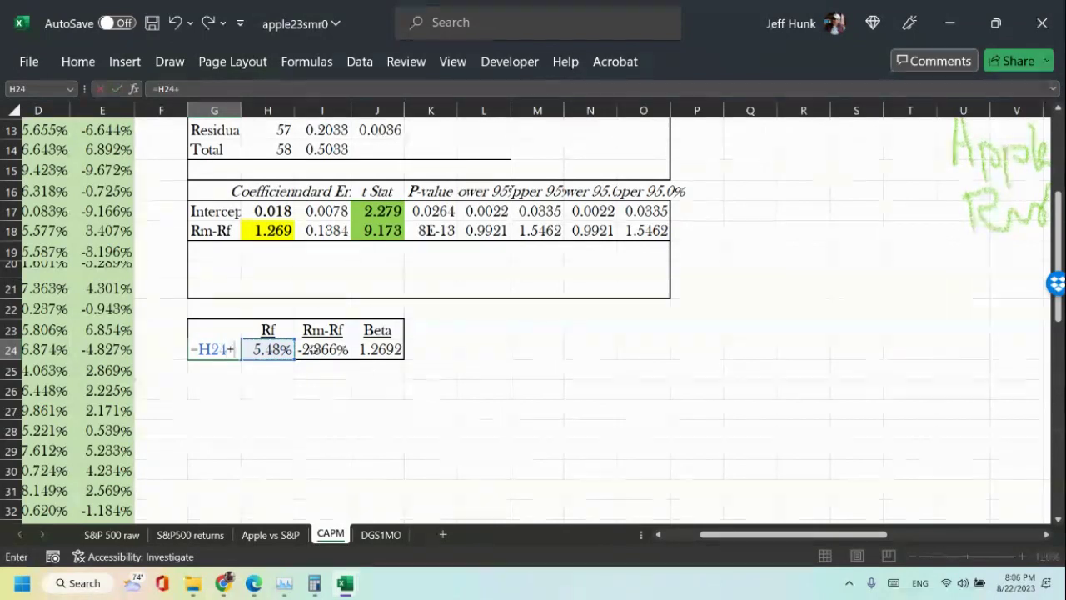
pyautogui.click(329, 345)
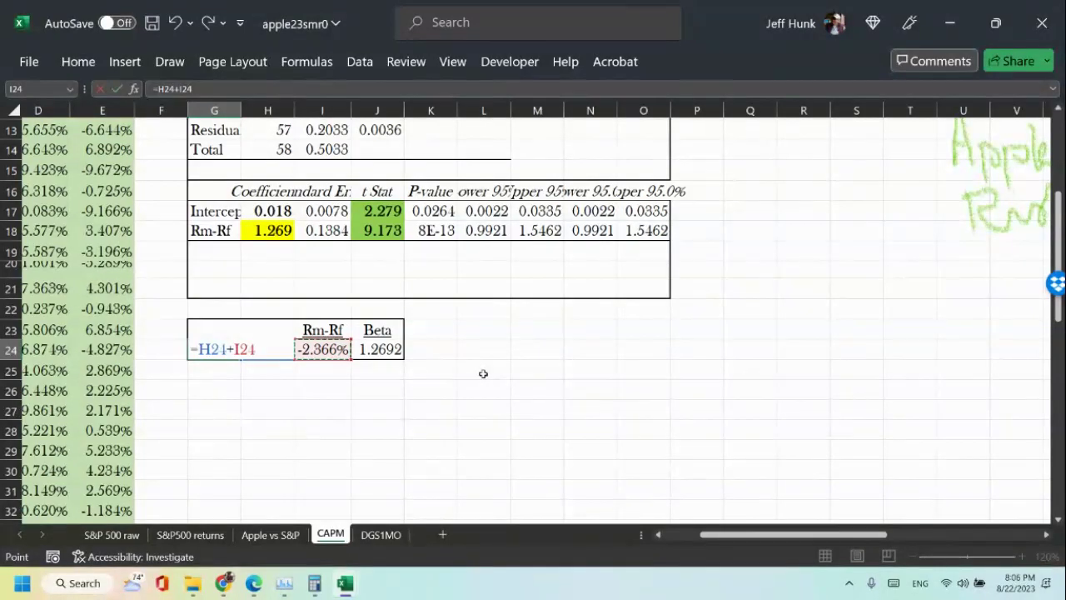
pyautogui.write('#')
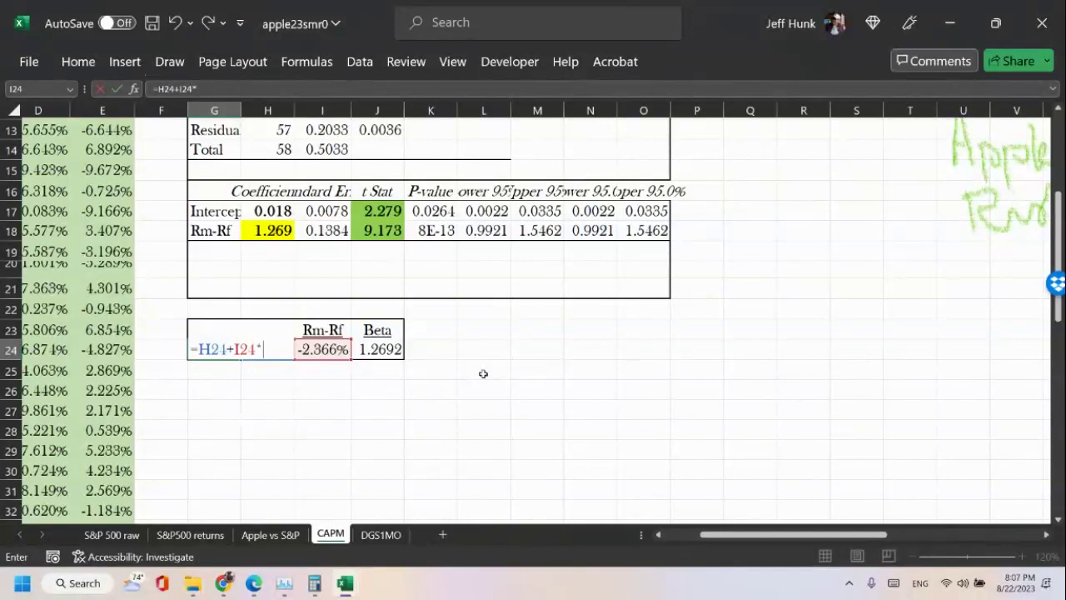
pyautogui.click(381, 350)
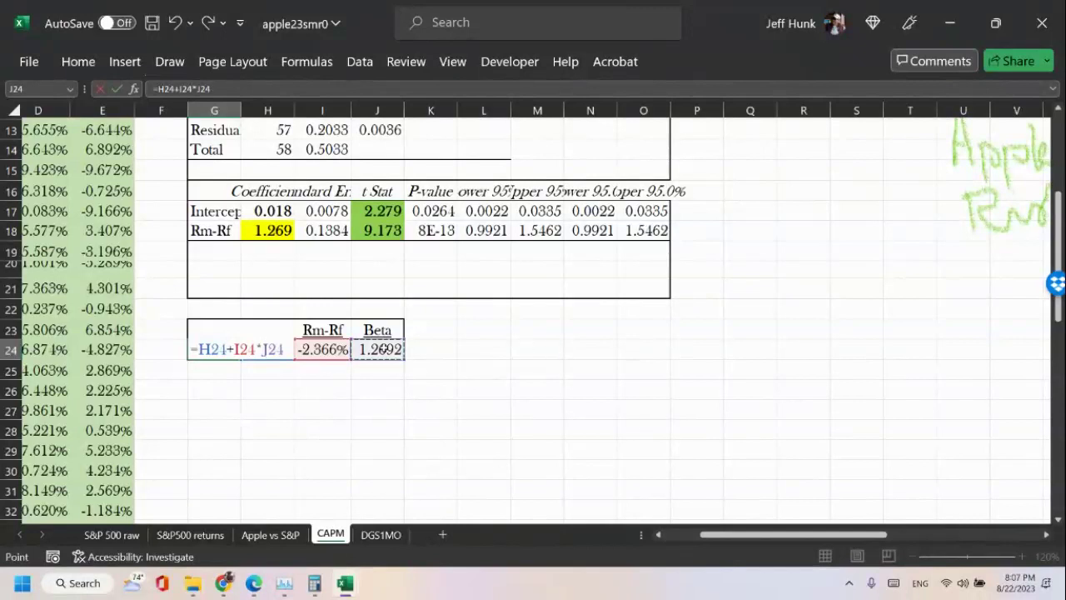
pyautogui.click(117, 89)
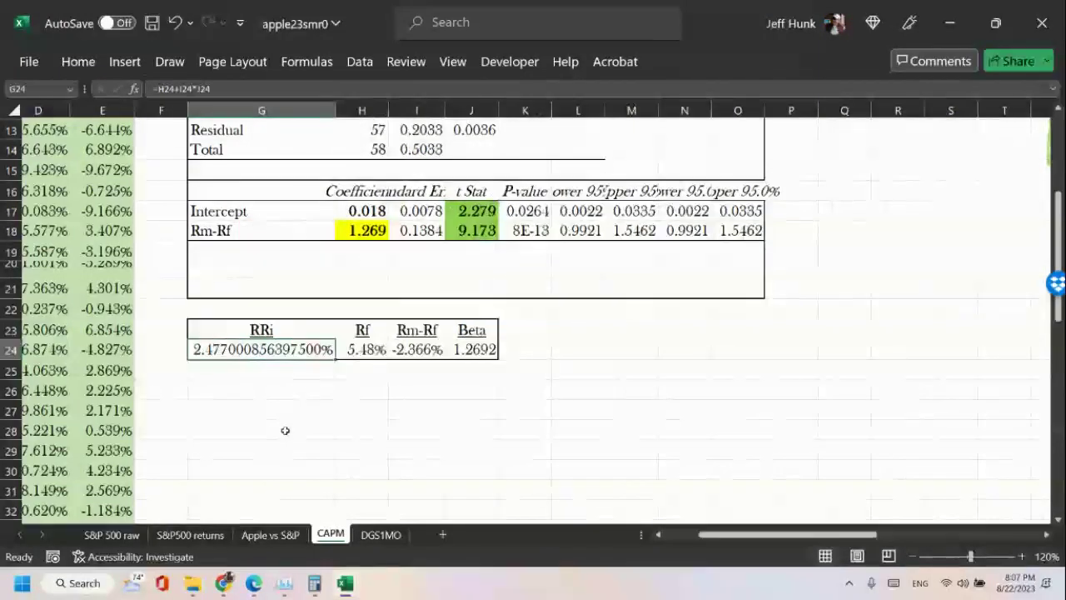
# Reduce the RRi percentage in G24 to three decimal places.
pyautogui.click(78, 62)
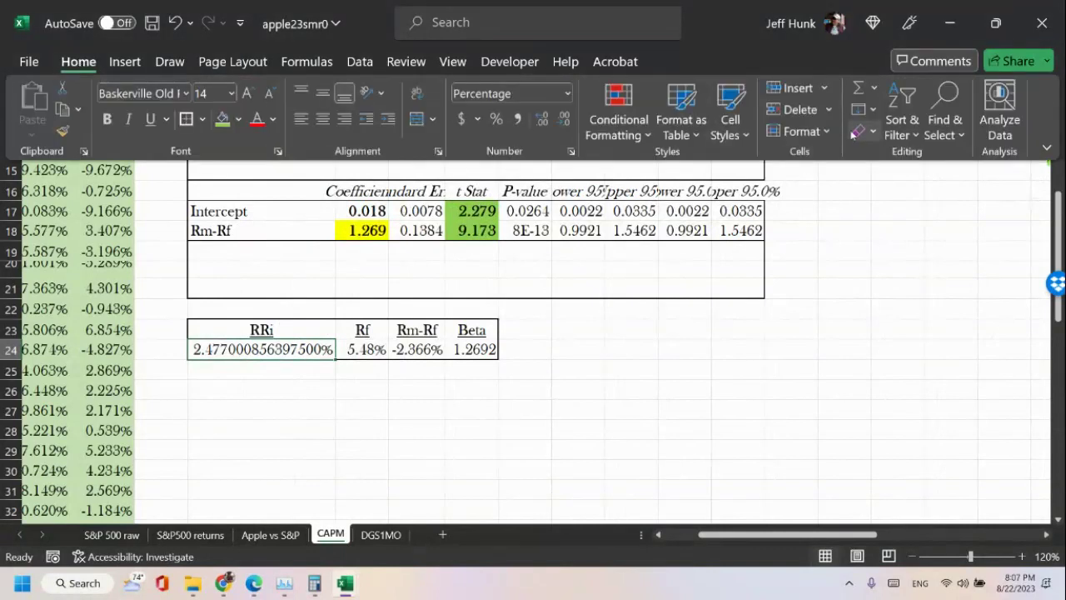
pyautogui.click(563, 123)
pyautogui.click(563, 123)
pyautogui.click(564, 124)
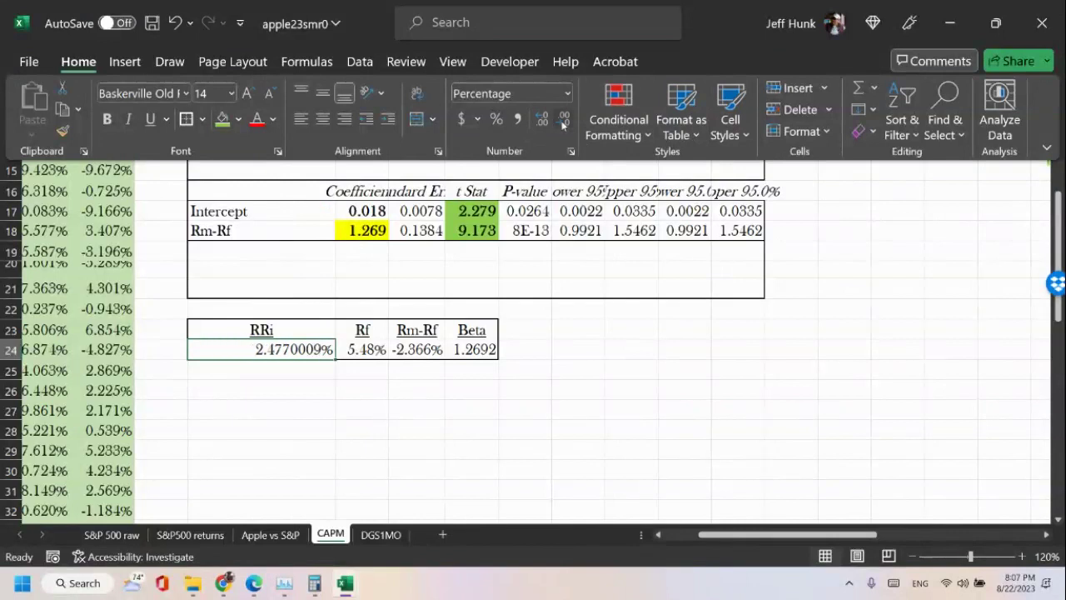
pyautogui.click(563, 124)
pyautogui.click(564, 124)
pyautogui.click(563, 123)
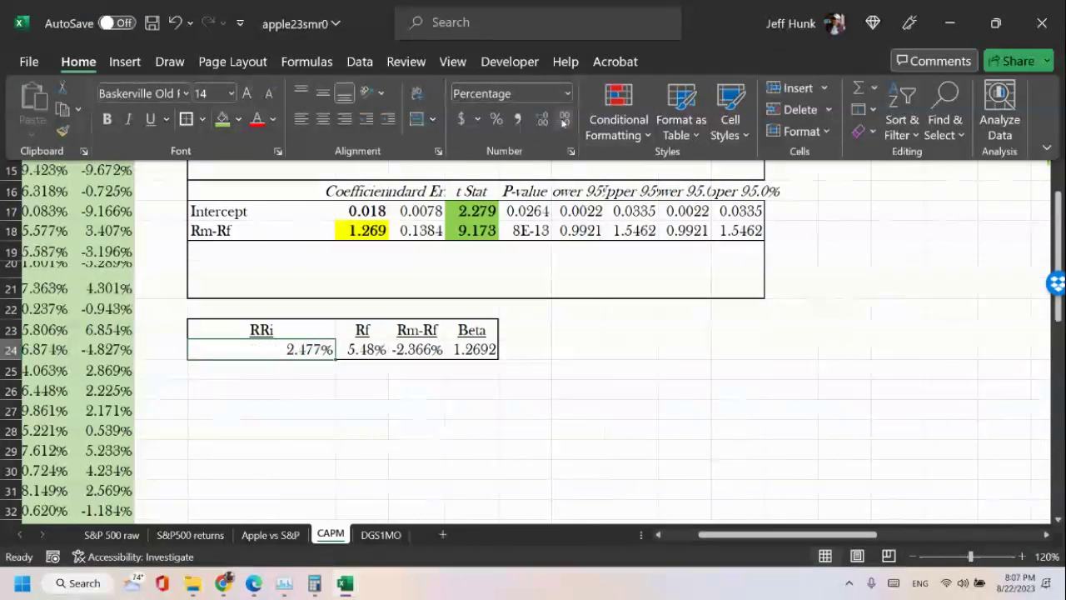
pyautogui.click(431, 436)
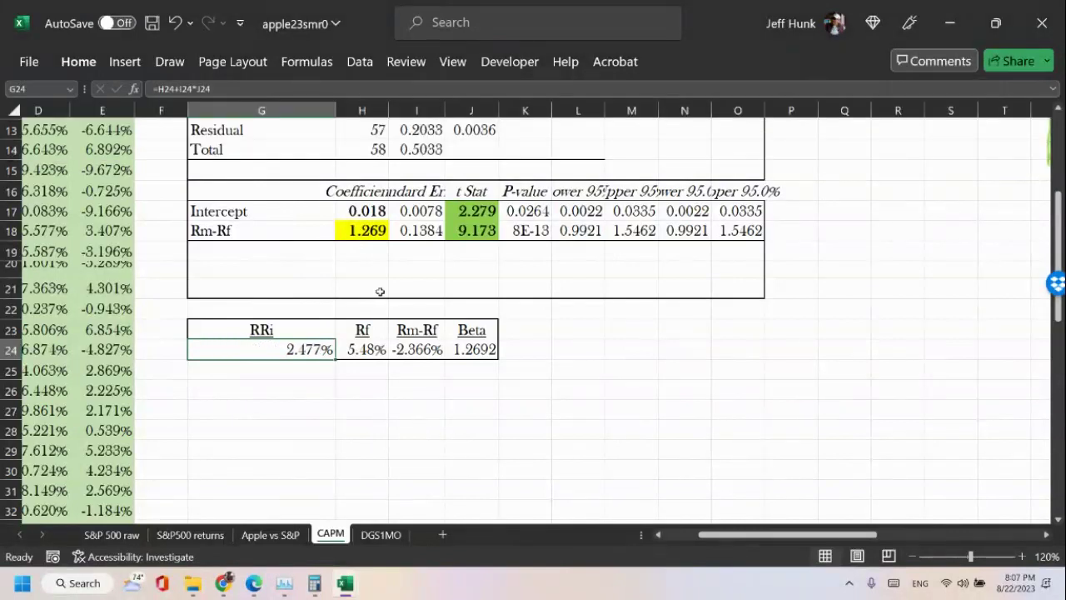
# Merge and center the SUMMARY OUTPUT title across G1:H1 and narrow column G to fit the regression labels.
pyautogui.doubleClick(334, 111)
pyautogui.scroll(4, 679, 383)
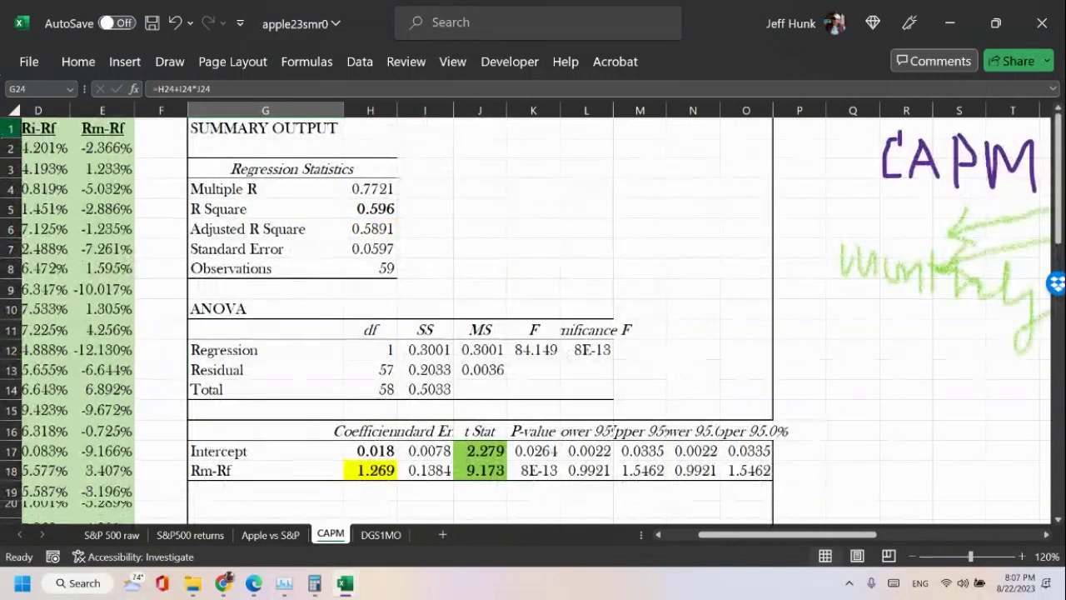
pyautogui.moveTo(204, 126); pyautogui.dragTo(358, 126)
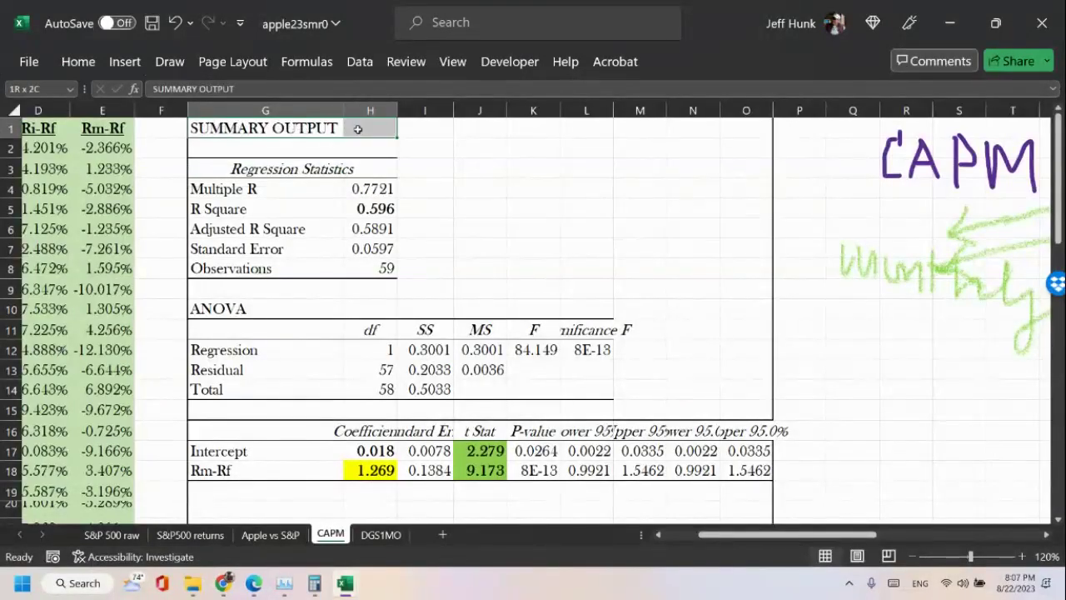
pyautogui.click(78, 62)
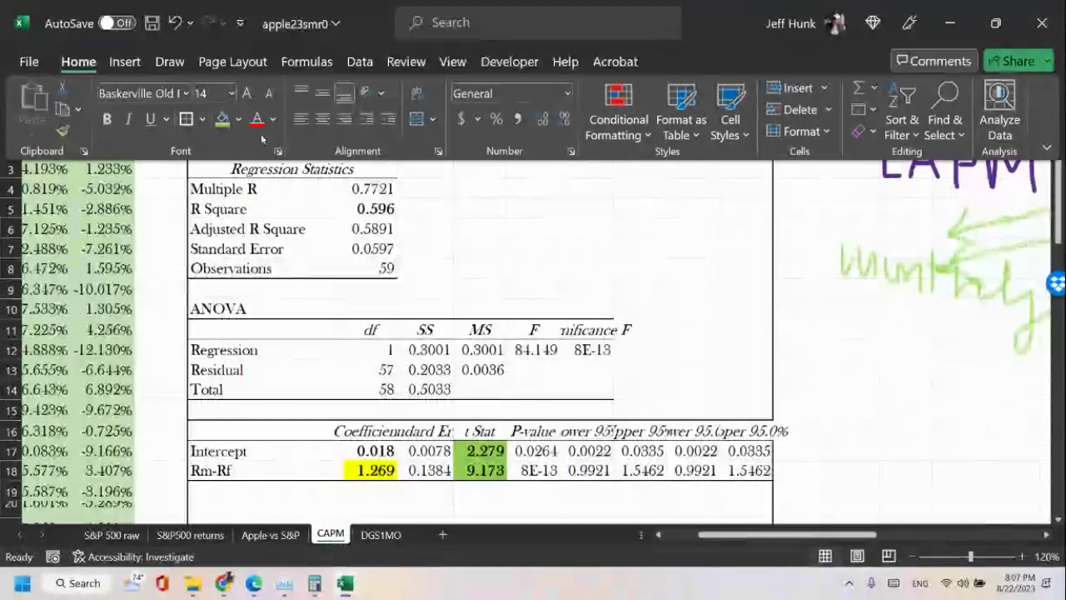
pyautogui.click(417, 118)
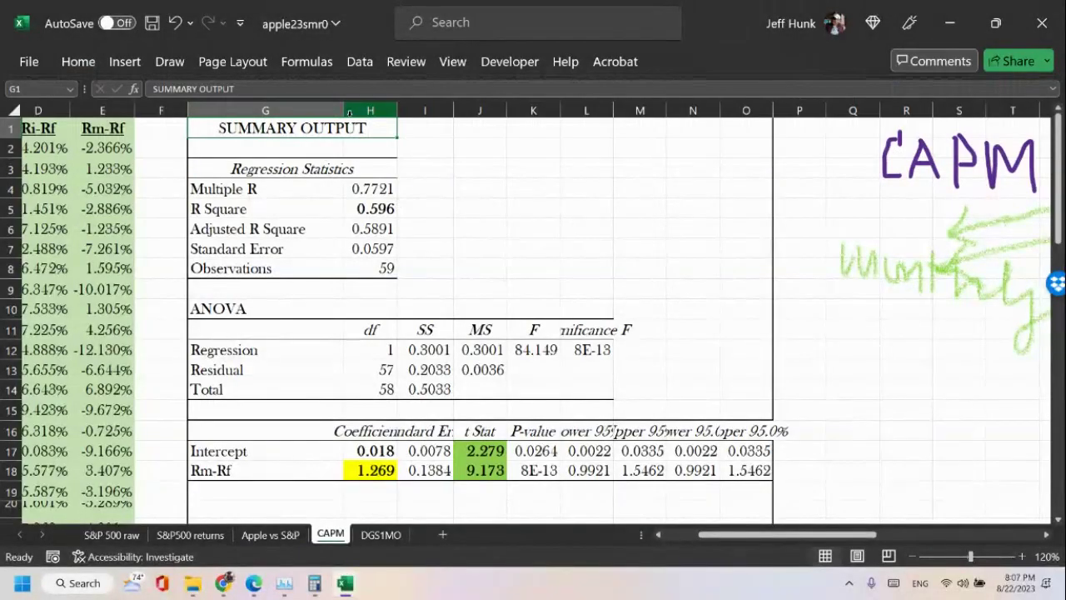
pyautogui.moveTo(397, 110); pyautogui.dragTo(364, 110)
# Handwrite the underlined heading "Gordon" in purple ink in the blank area below the Apple's Risk Premium note.
pyautogui.scroll(-3, 621, 209)
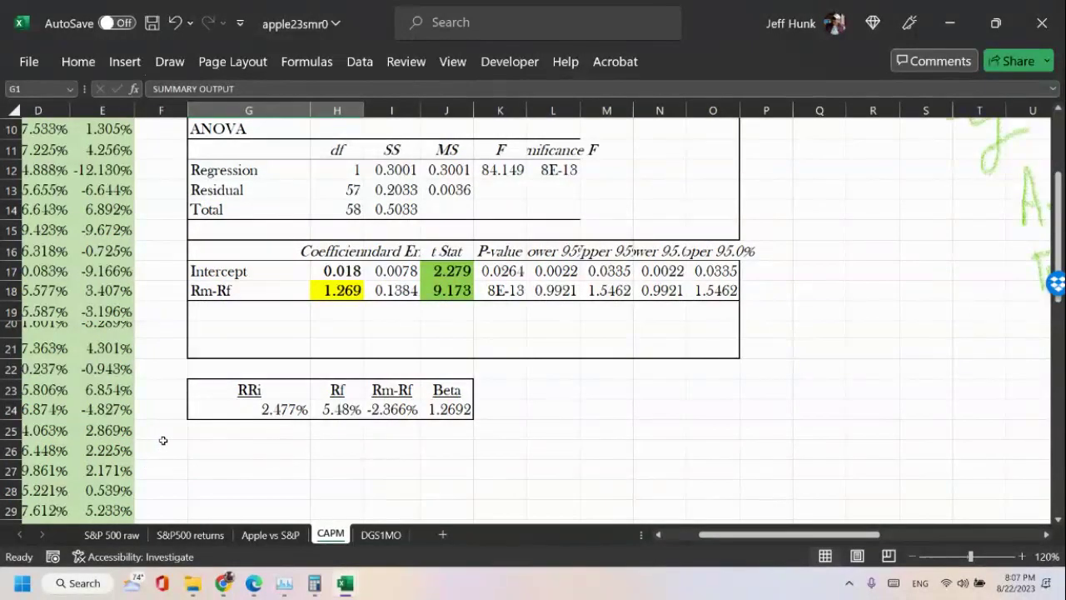
pyautogui.click(669, 535)
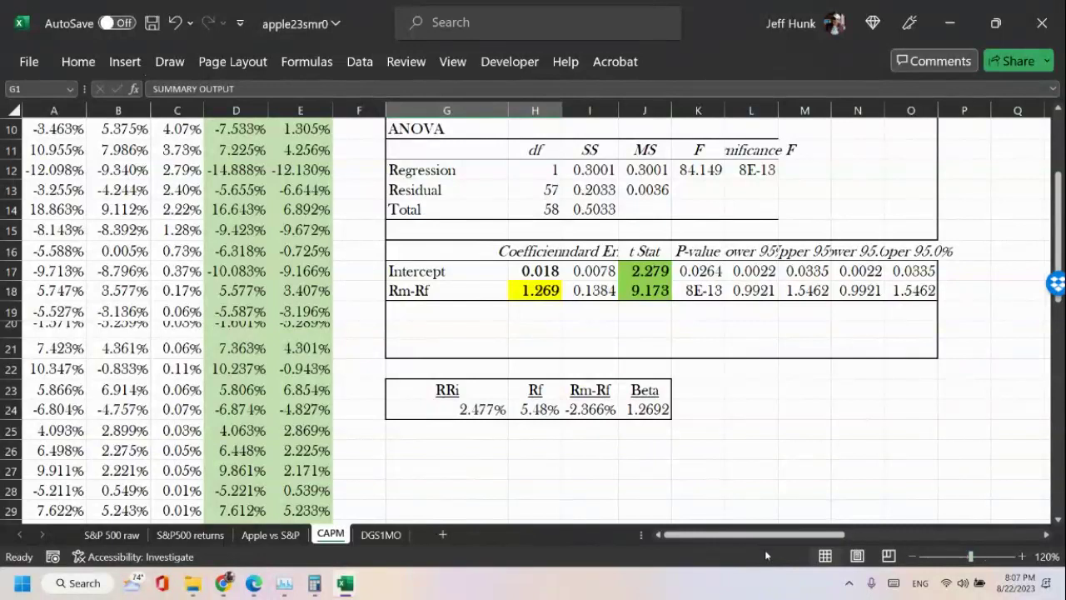
pyautogui.moveTo(785, 535); pyautogui.dragTo(861, 535)
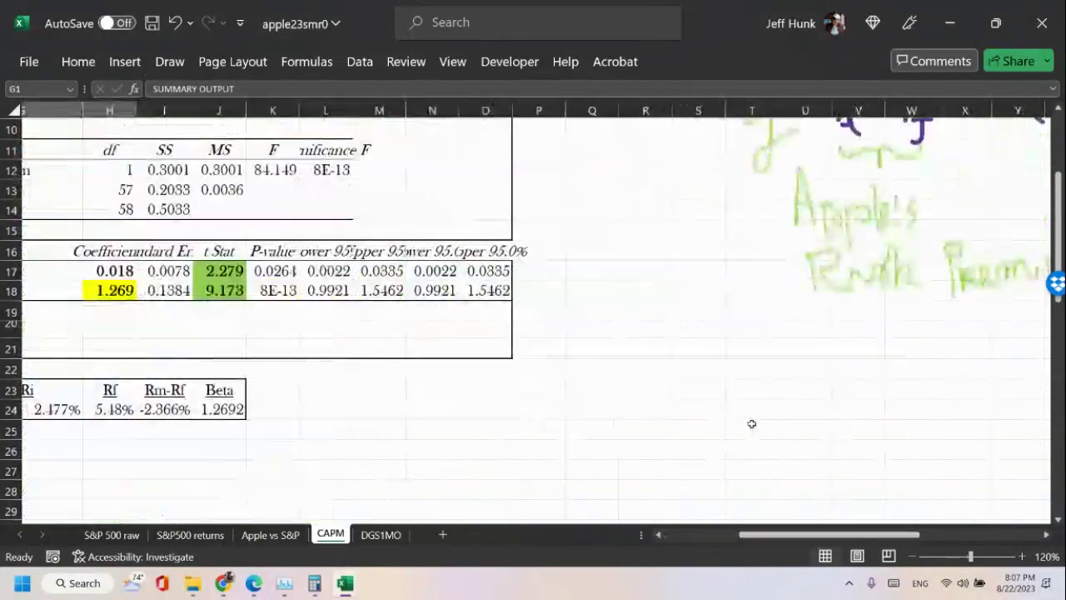
pyautogui.click(170, 62)
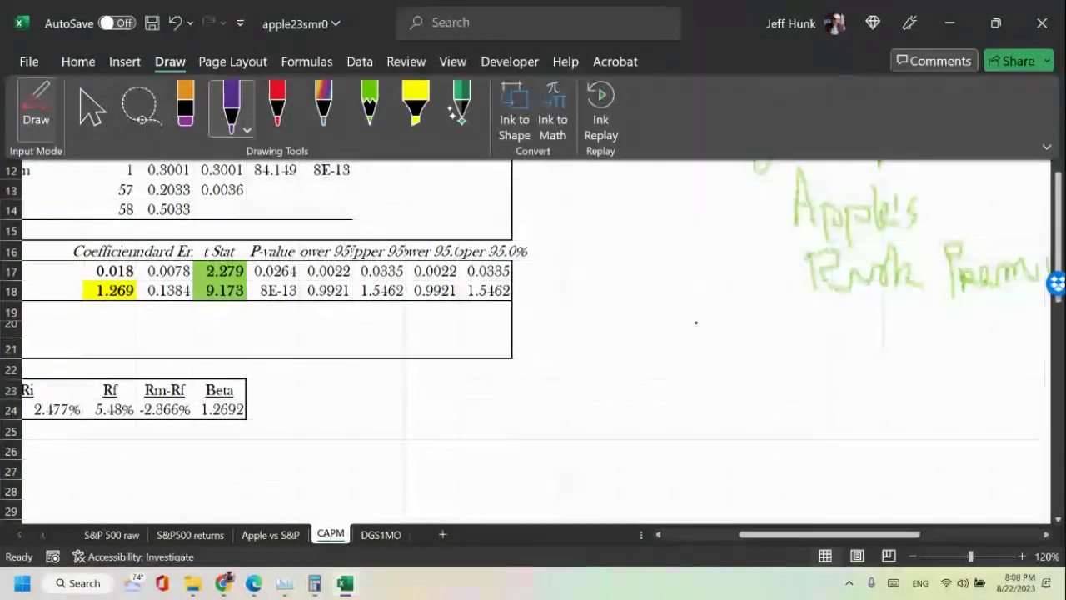
pyautogui.moveTo(658, 301)
pyautogui.mouseDown()
pyautogui.moveTo(626, 295)
pyautogui.moveTo(644, 335)
pyautogui.moveTo(653, 320)
pyautogui.mouseUp()
pyautogui.moveTo(665, 323)
pyautogui.mouseDown()
pyautogui.moveTo(662, 342)
pyautogui.moveTo(671, 322)
pyautogui.moveTo(689, 351)
pyautogui.moveTo(700, 320)
pyautogui.moveTo(693, 336)
pyautogui.moveTo(706, 351)
pyautogui.moveTo(714, 325)
pyautogui.moveTo(723, 340)
pyautogui.mouseUp()
pyautogui.click(713, 338)
pyautogui.moveTo(729, 296)
pyautogui.mouseDown()
pyautogui.moveTo(733, 352)
pyautogui.moveTo(748, 325)
pyautogui.moveTo(770, 319)
pyautogui.moveTo(775, 350)
pyautogui.mouseUp()
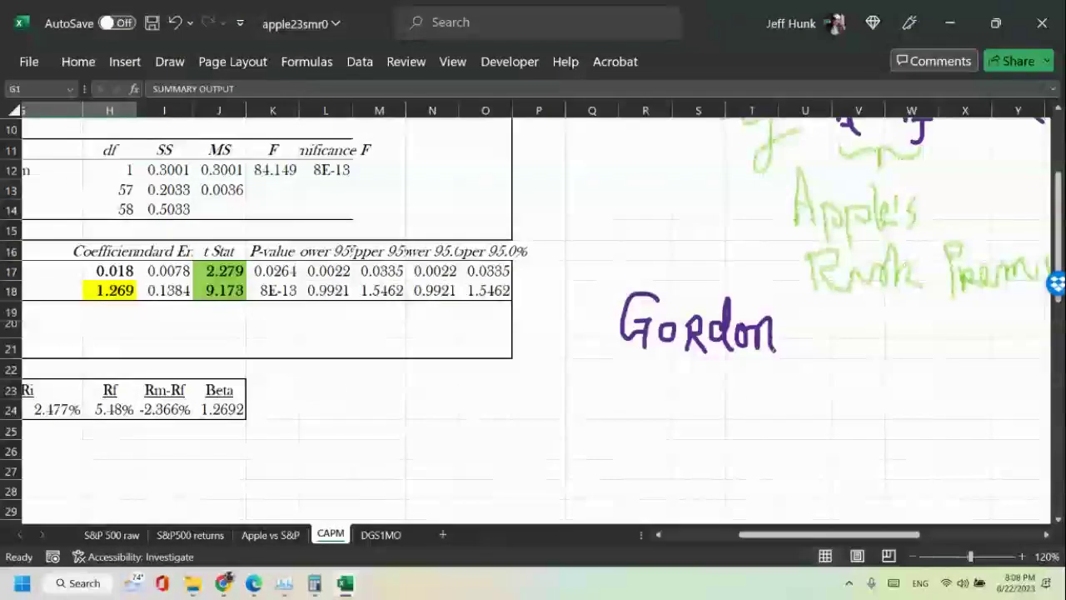
pyautogui.moveTo(621, 364); pyautogui.dragTo(813, 362)
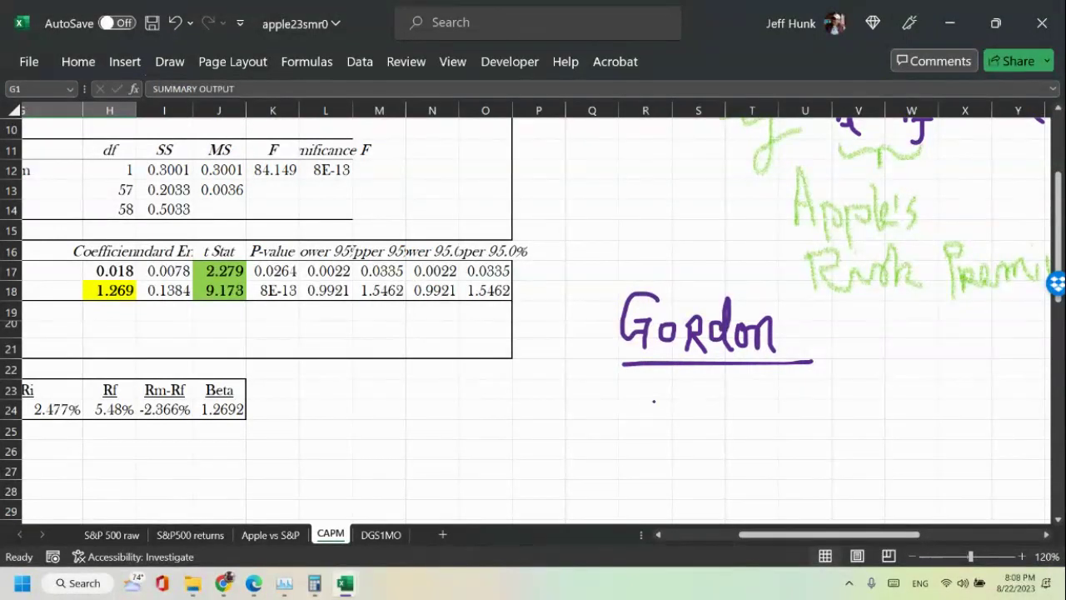
# Handwrite P with subscript 0 = and a fraction line with Div subscript t+1 above it, under the Gordon heading.
pyautogui.moveTo(654, 406); pyautogui.dragTo(625, 482)
pyautogui.moveTo(642, 411)
pyautogui.mouseDown()
pyautogui.moveTo(683, 440)
pyautogui.moveTo(640, 441)
pyautogui.moveTo(644, 479)
pyautogui.moveTo(663, 482)
pyautogui.moveTo(649, 470)
pyautogui.moveTo(634, 496)
pyautogui.mouseUp()
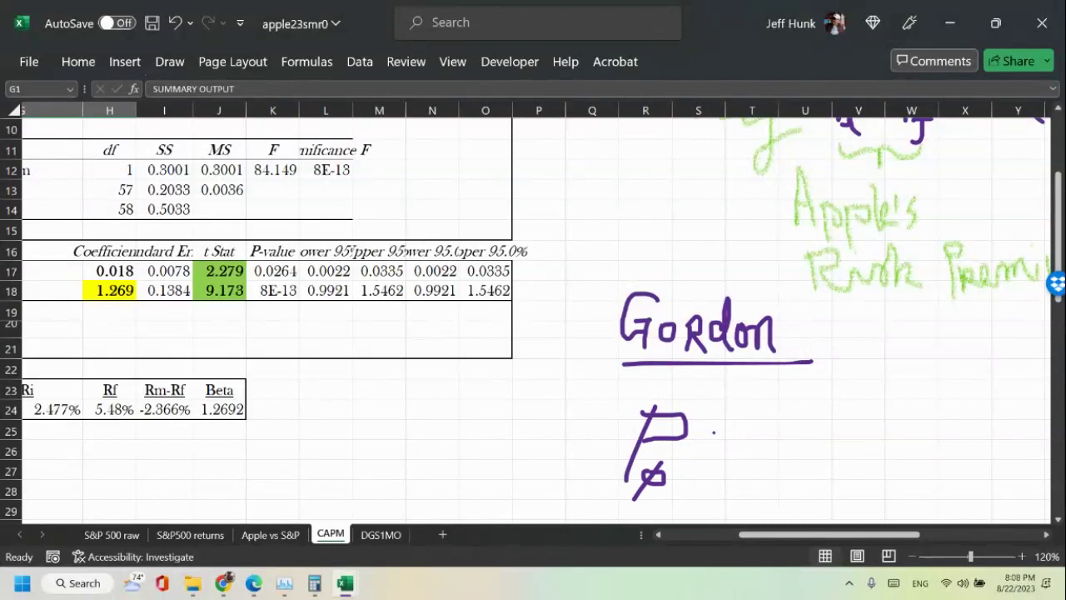
pyautogui.moveTo(705, 442)
pyautogui.mouseDown()
pyautogui.moveTo(738, 442)
pyautogui.moveTo(713, 458)
pyautogui.moveTo(737, 458)
pyautogui.moveTo(944, 437)
pyautogui.mouseUp()
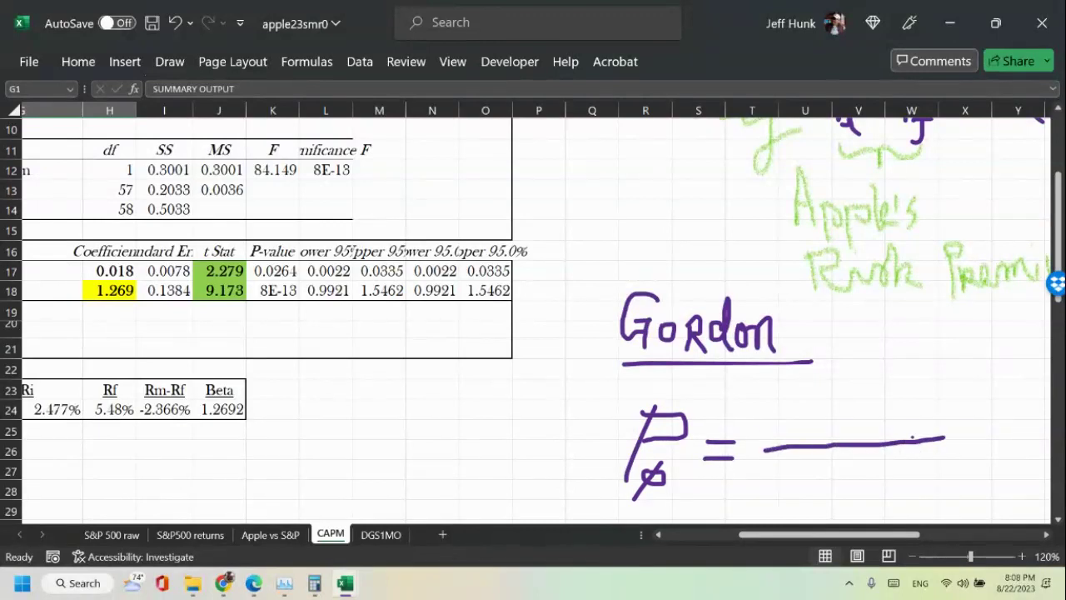
pyautogui.moveTo(789, 393)
pyautogui.mouseDown()
pyautogui.moveTo(788, 435)
pyautogui.moveTo(814, 432)
pyautogui.moveTo(793, 395)
pyautogui.mouseUp()
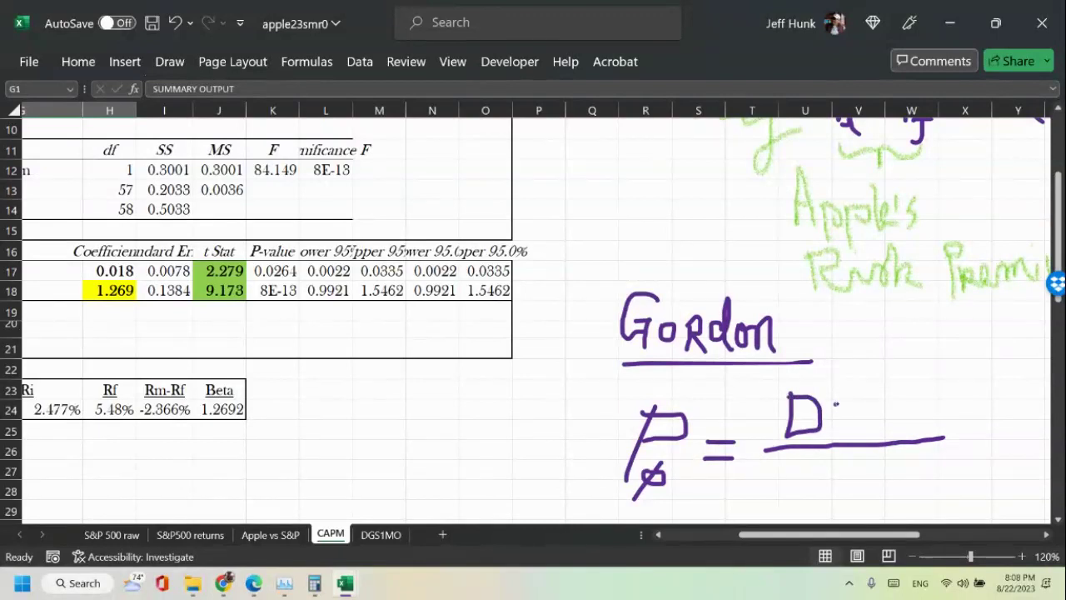
pyautogui.moveTo(838, 420)
pyautogui.mouseDown()
pyautogui.moveTo(840, 432)
pyautogui.moveTo(856, 432)
pyautogui.moveTo(869, 406)
pyautogui.mouseUp()
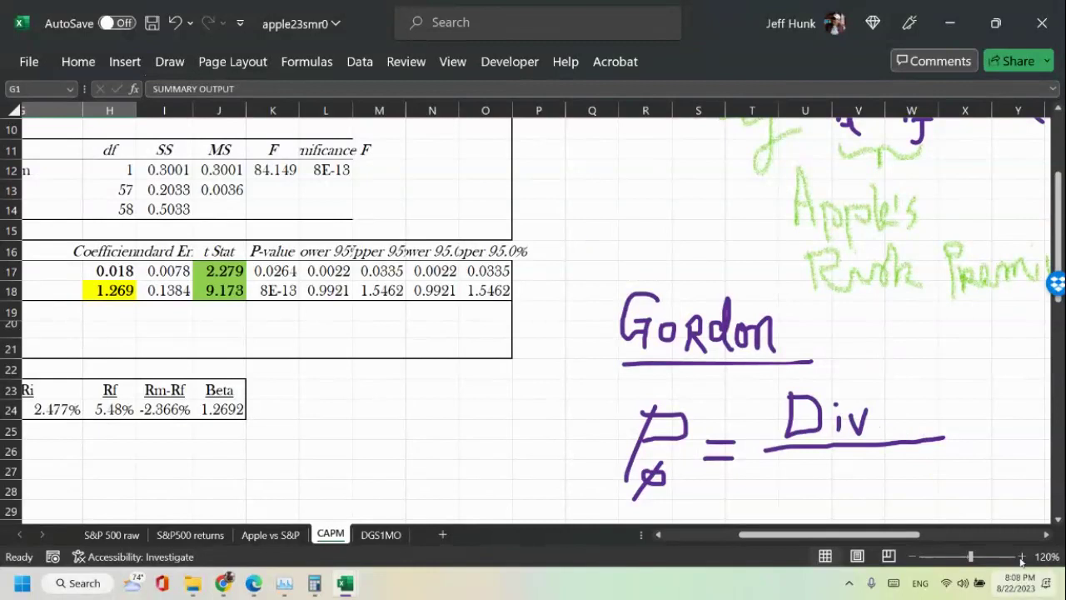
pyautogui.moveTo(882, 414)
pyautogui.mouseDown()
pyautogui.moveTo(884, 444)
pyautogui.moveTo(896, 424)
pyautogui.moveTo(920, 431)
pyautogui.moveTo(915, 448)
pyautogui.moveTo(929, 436)
pyautogui.mouseUp()
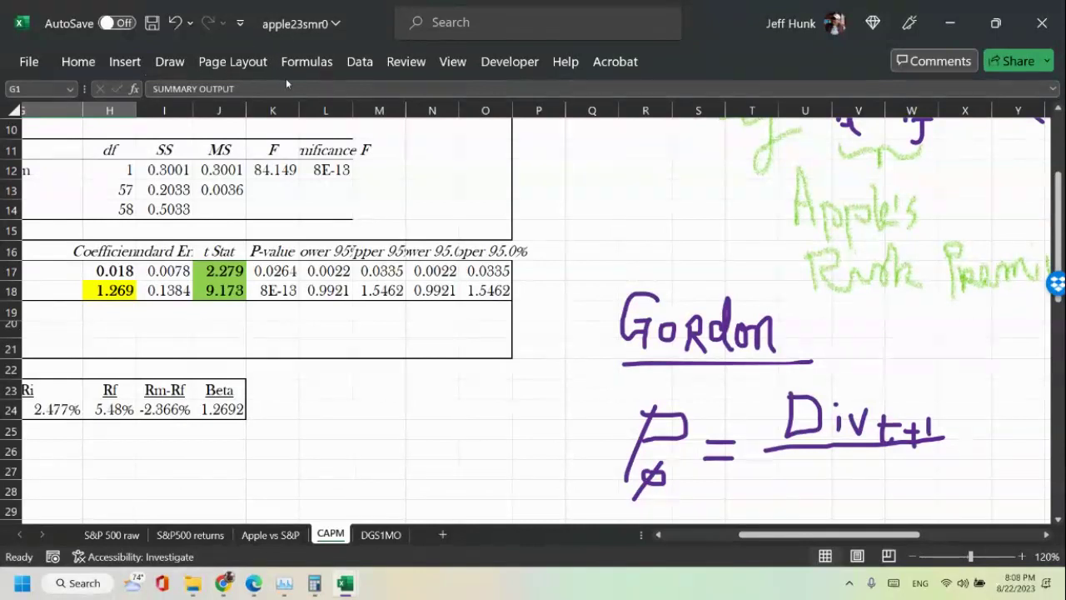
# Erase the subscript 0 under the handwritten P and replace it with a purple t.
pyautogui.click(178, 66)
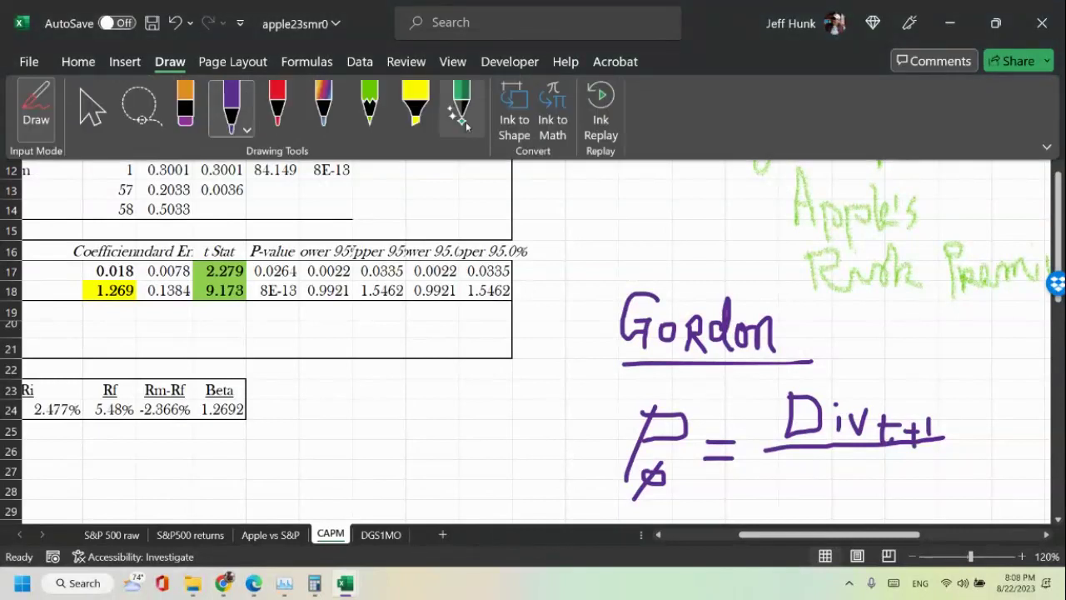
pyautogui.click(185, 107)
pyautogui.moveTo(648, 473); pyautogui.dragTo(660, 483)
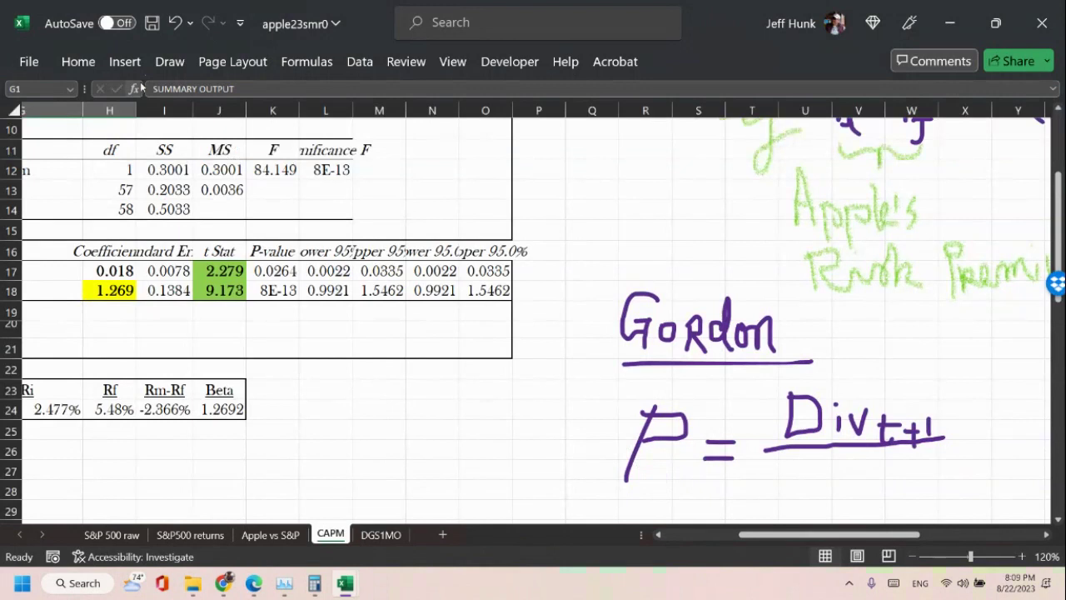
pyautogui.click(170, 62)
pyautogui.click(233, 107)
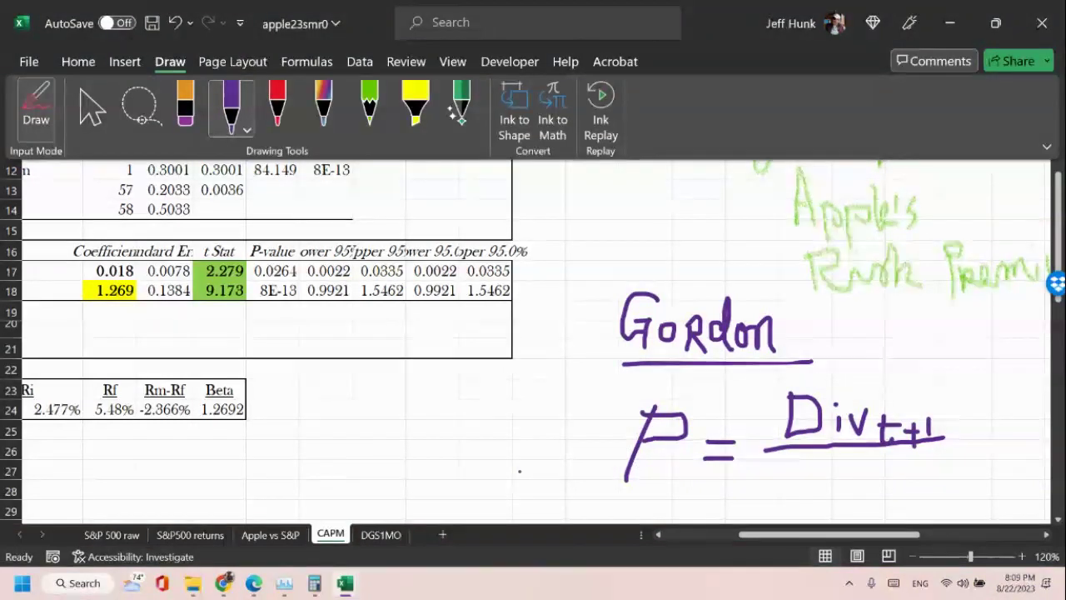
pyautogui.click(650, 477)
pyautogui.moveTo(649, 472)
pyautogui.mouseDown()
pyautogui.moveTo(658, 493)
pyautogui.moveTo(666, 483)
pyautogui.mouseUp()
# Handwrite r − g in purple ink as the denominator below the fraction line of the Gordon formula.
pyautogui.moveTo(802, 467)
pyautogui.mouseDown()
pyautogui.moveTo(801, 486)
pyautogui.moveTo(823, 464)
pyautogui.moveTo(869, 482)
pyautogui.mouseUp()
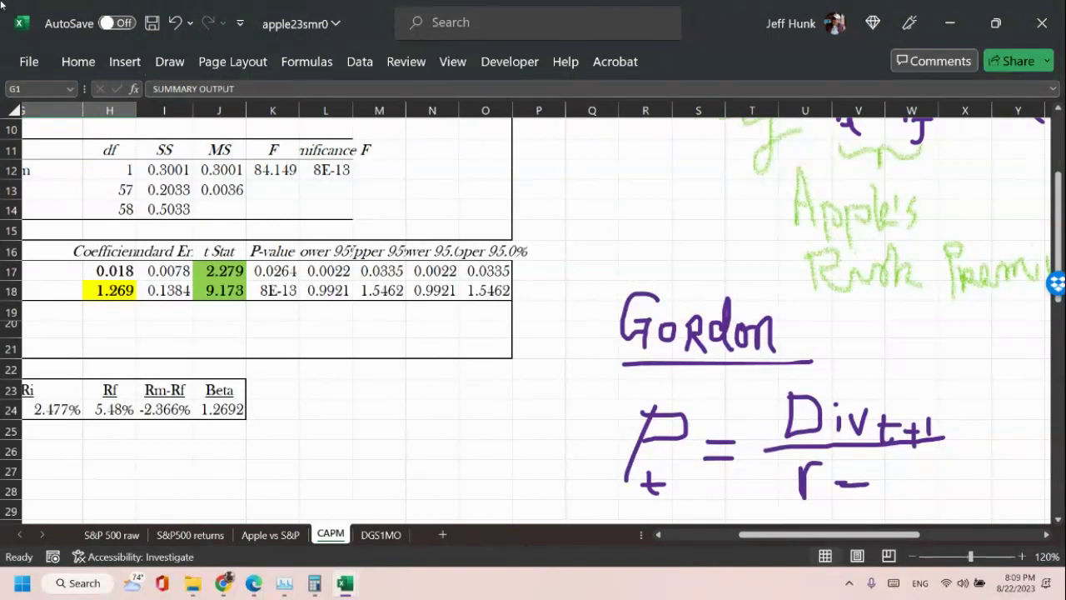
pyautogui.hotkey('ctrl', 'z')
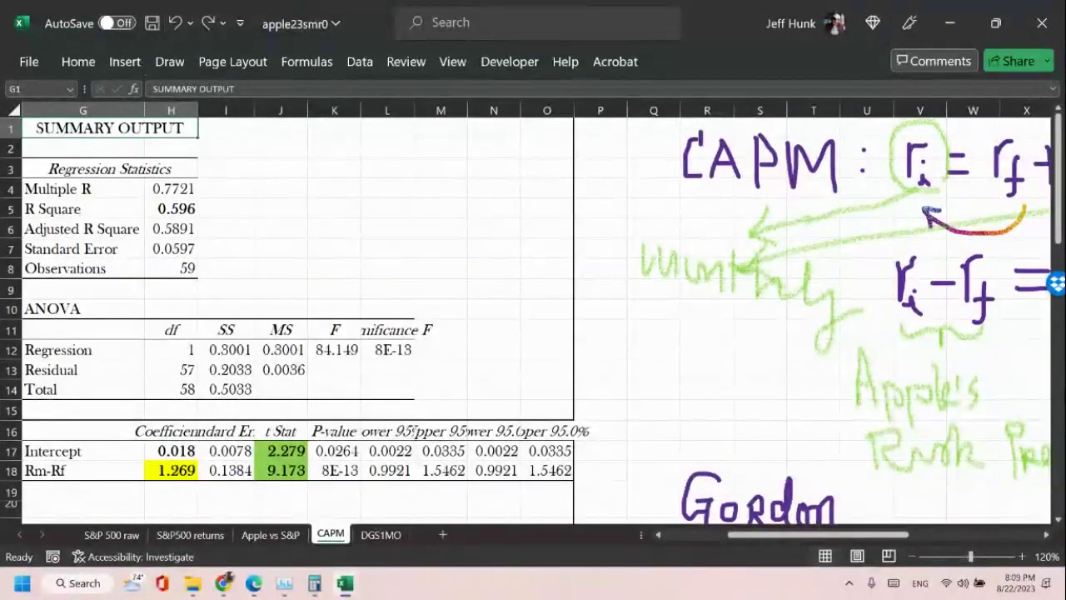
pyautogui.scroll(-7, 833, 333)
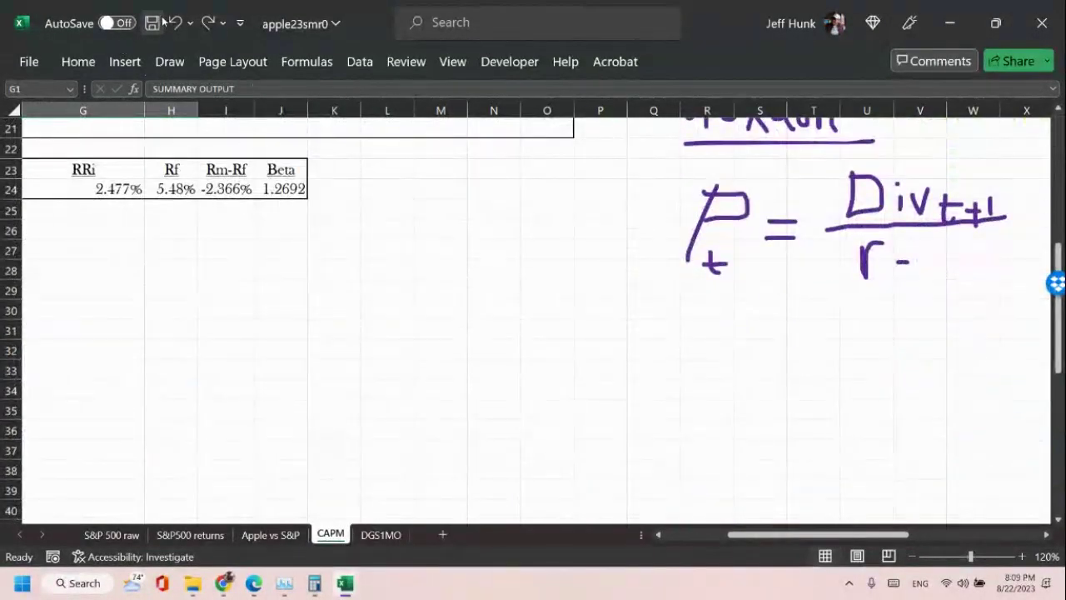
pyautogui.scroll(7, 1062, 357)
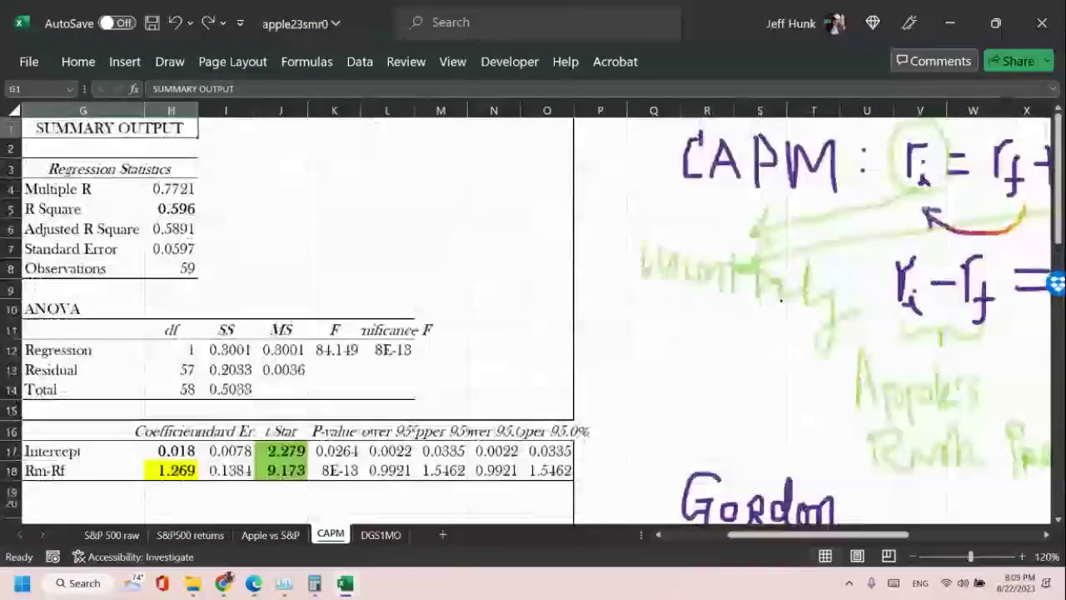
pyautogui.click(1062, 357)
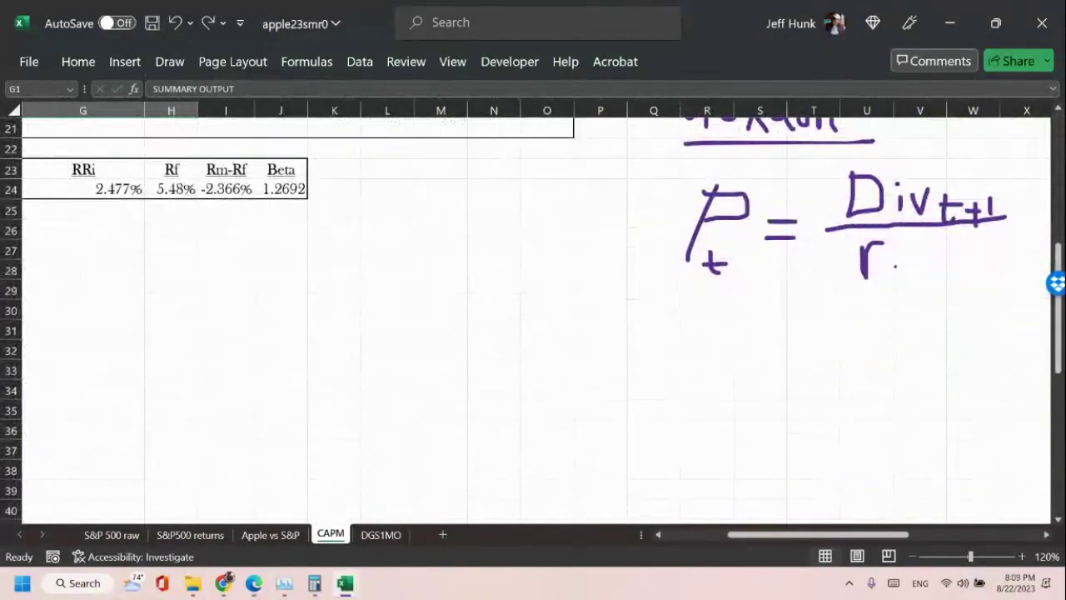
pyautogui.moveTo(870, 261)
pyautogui.mouseDown()
pyautogui.moveTo(923, 261)
pyautogui.moveTo(938, 250)
pyautogui.moveTo(957, 265)
pyautogui.moveTo(948, 306)
pyautogui.moveTo(975, 272)
pyautogui.mouseUp()
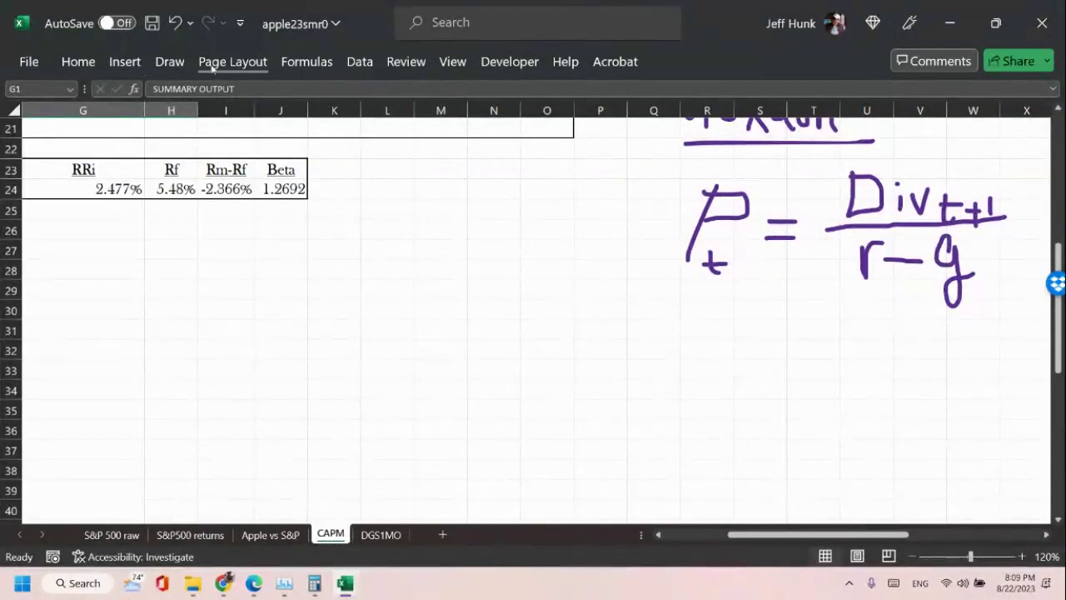
# Circle the g in the Gordon formula's denominator with the green pencil.
pyautogui.click(169, 62)
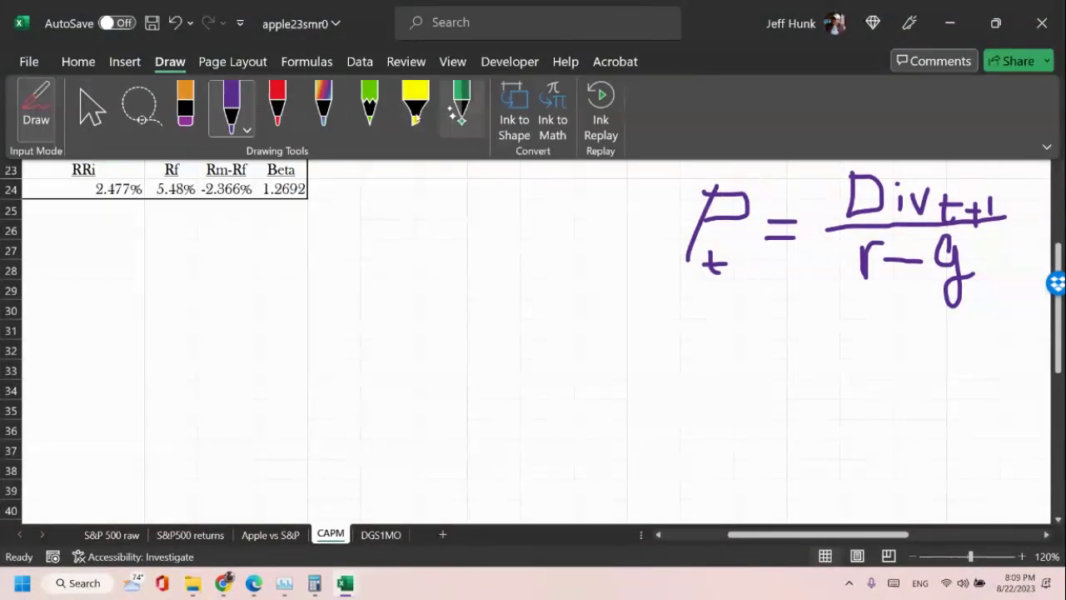
pyautogui.click(369, 102)
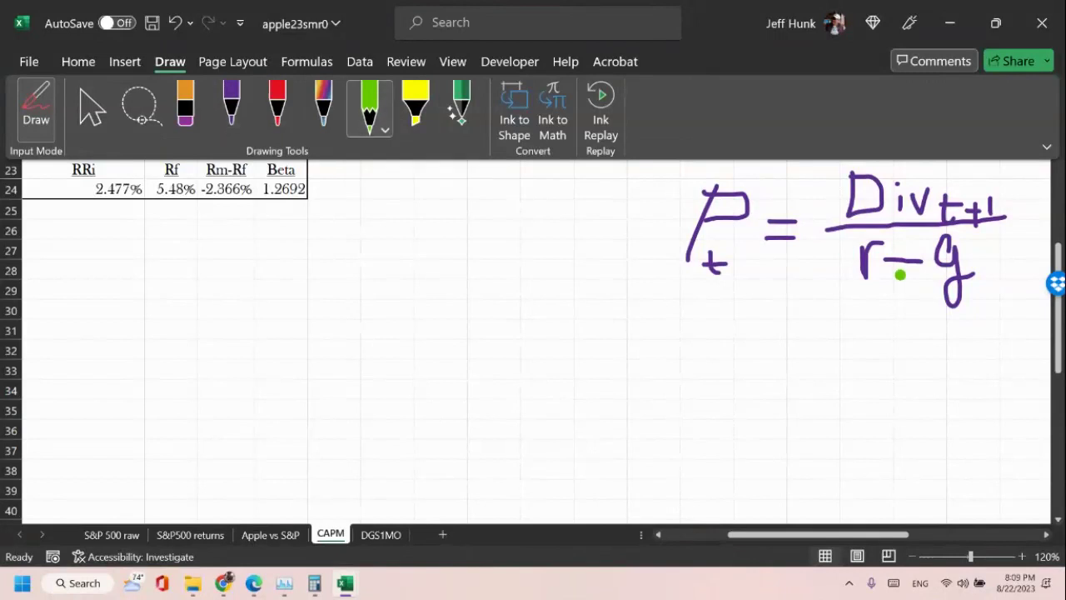
pyautogui.moveTo(978, 296)
pyautogui.mouseDown()
pyautogui.moveTo(933, 298)
pyautogui.moveTo(999, 235)
pyautogui.moveTo(983, 297)
pyautogui.mouseUp()
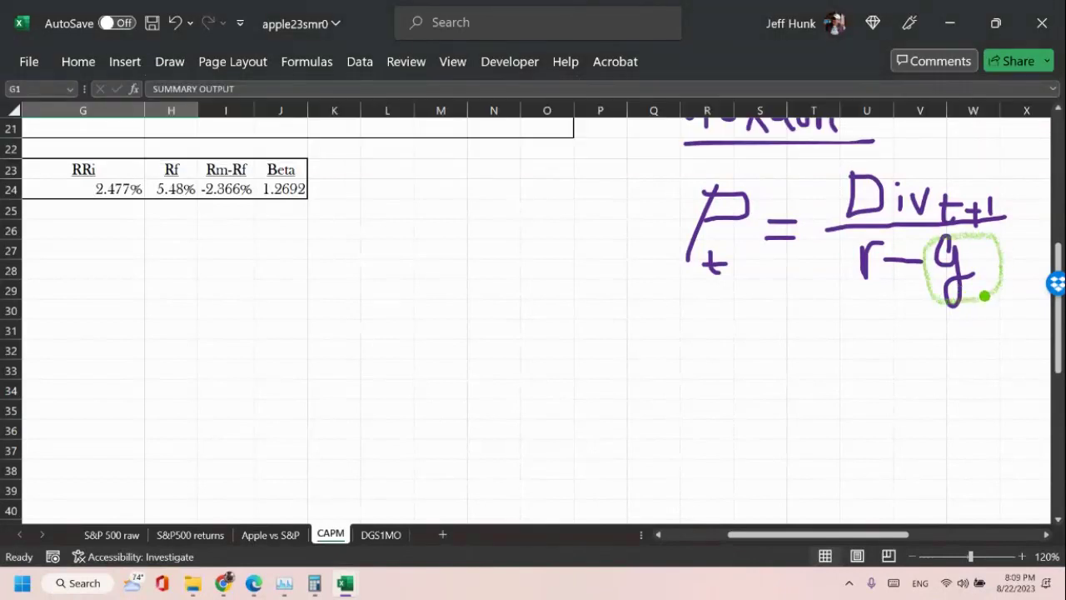
# Draw a green arrow from the upper right pointing at the circled g, and circle the r in the denominator in green.
pyautogui.click(1046, 534)
pyautogui.click(1046, 534)
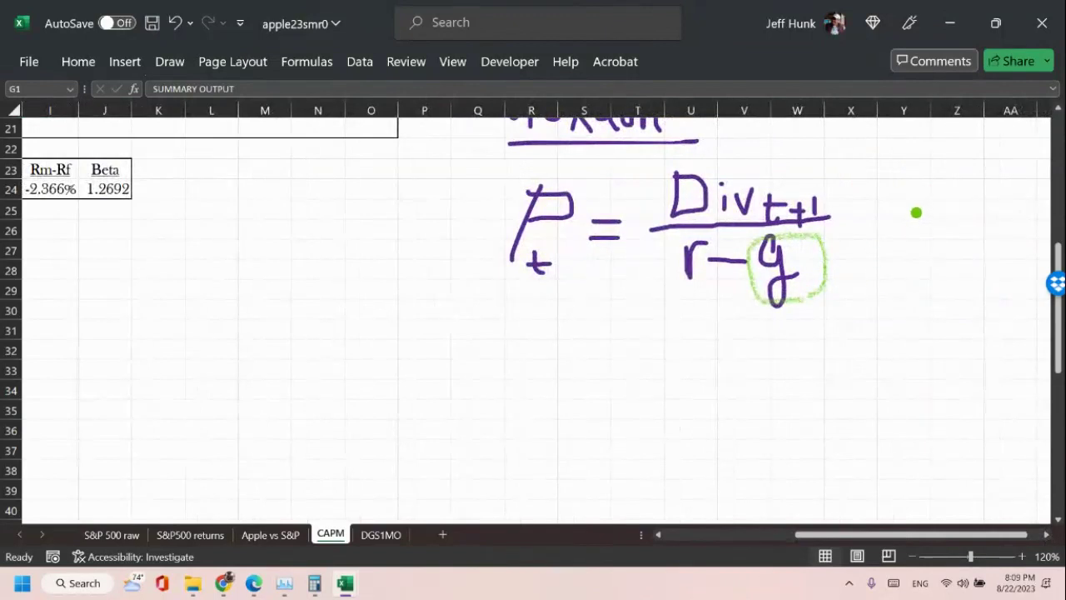
pyautogui.moveTo(831, 248); pyautogui.dragTo(929, 166)
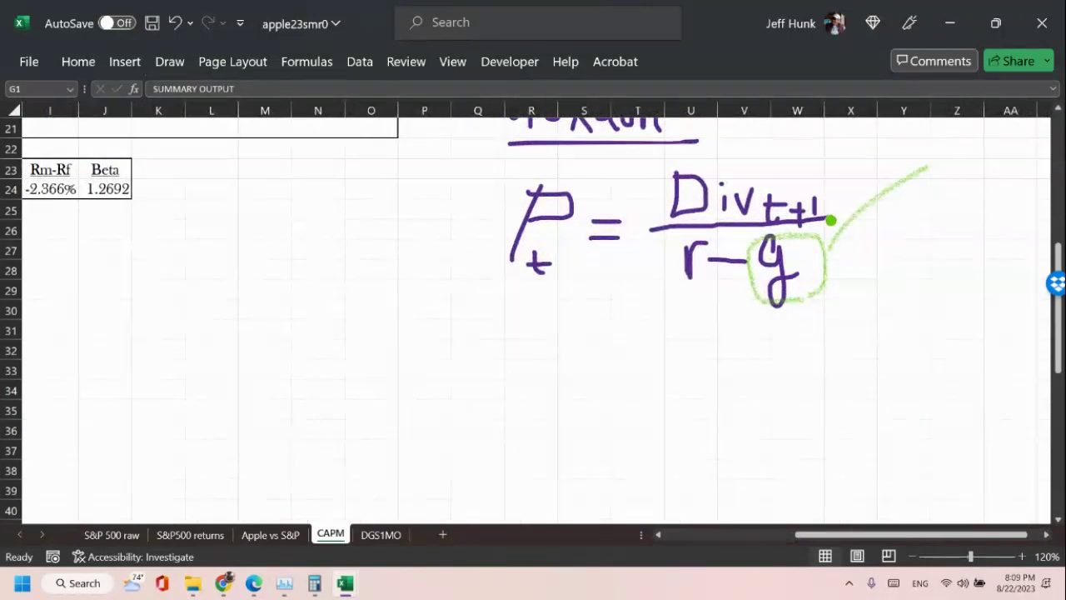
pyautogui.moveTo(826, 249); pyautogui.dragTo(846, 250)
pyautogui.moveTo(704, 284)
pyautogui.mouseDown()
pyautogui.moveTo(655, 275)
pyautogui.moveTo(698, 250)
pyautogui.moveTo(701, 287)
pyautogui.moveTo(675, 294)
pyautogui.mouseUp()
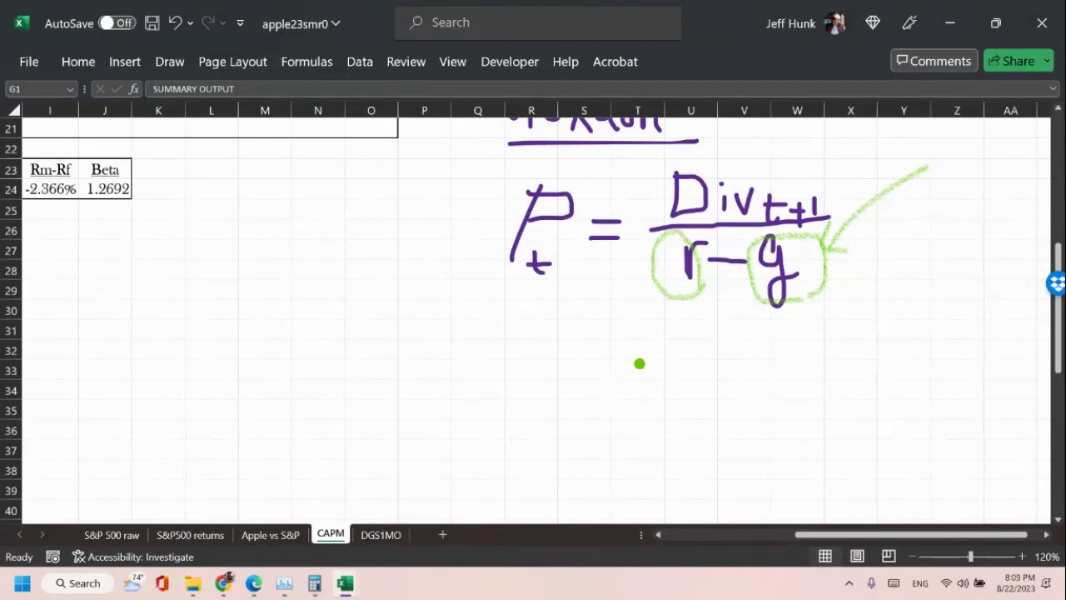